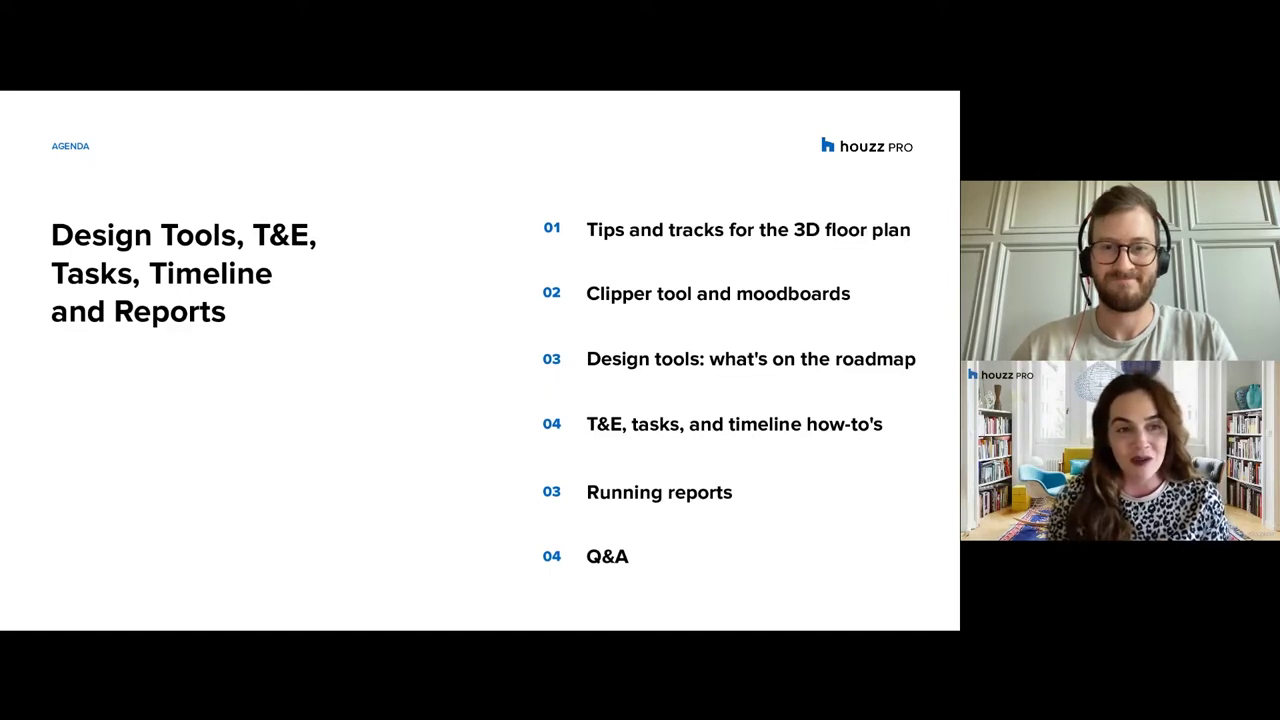
Switch to Houzz Pro in the browser and open the 3D Floor Plans page
key(alt+Tab)
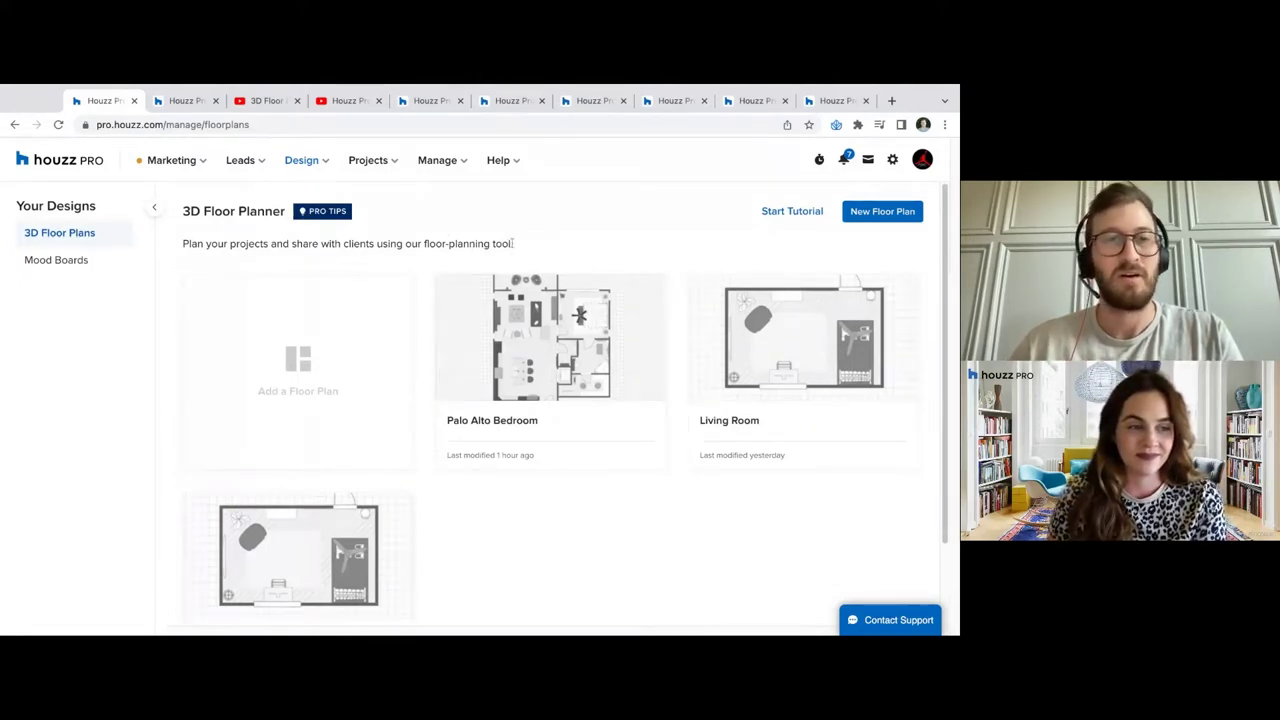
click(296, 166)
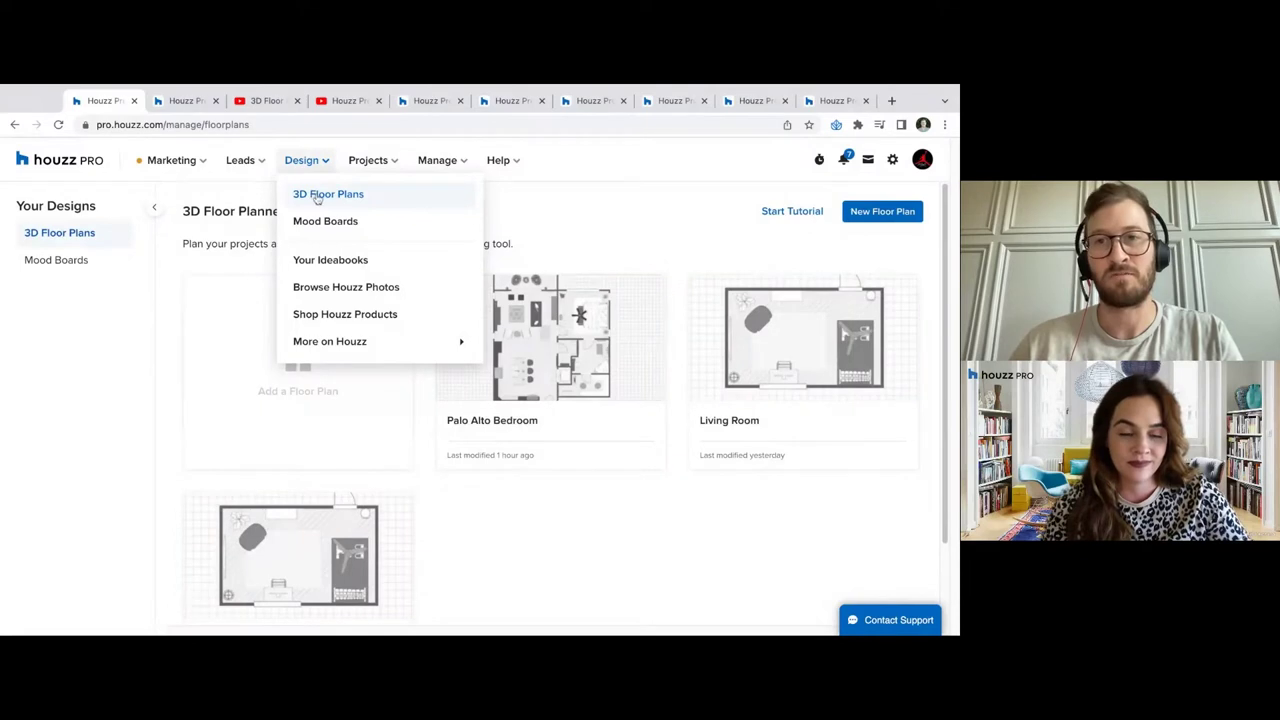
click(366, 206)
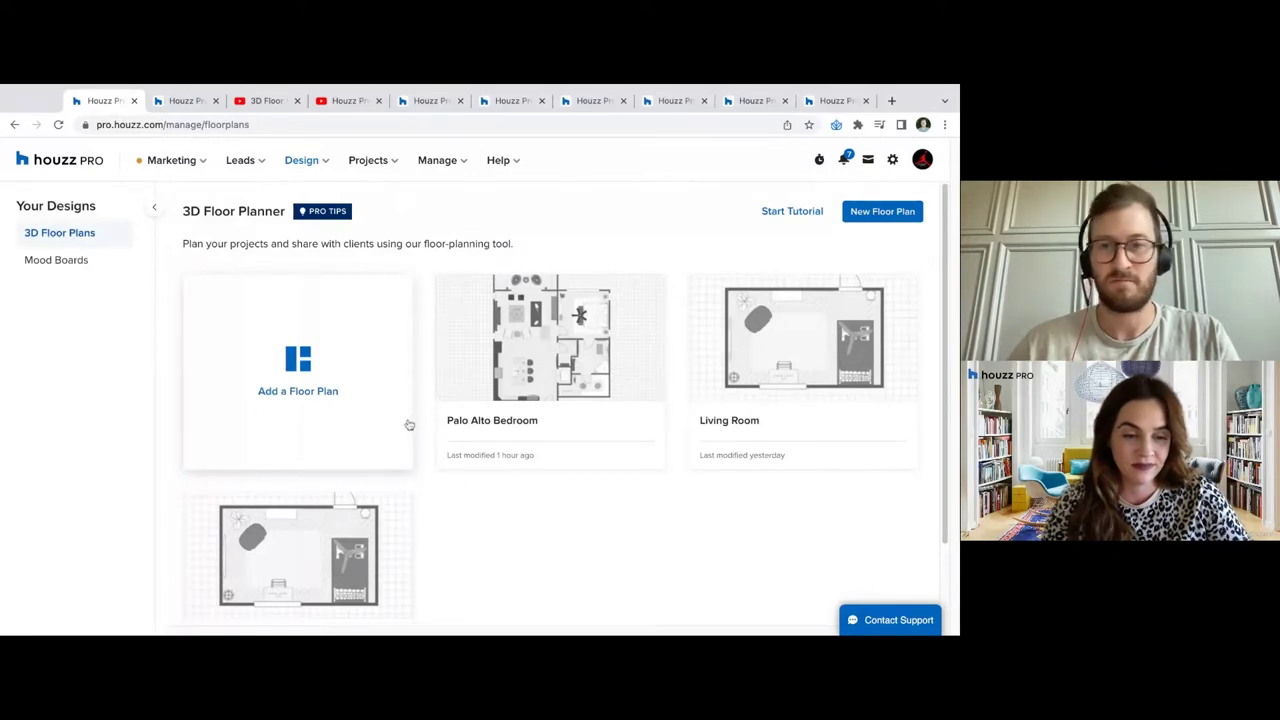
Look over the saved floor plans and the option to add a new one
click(288, 360)
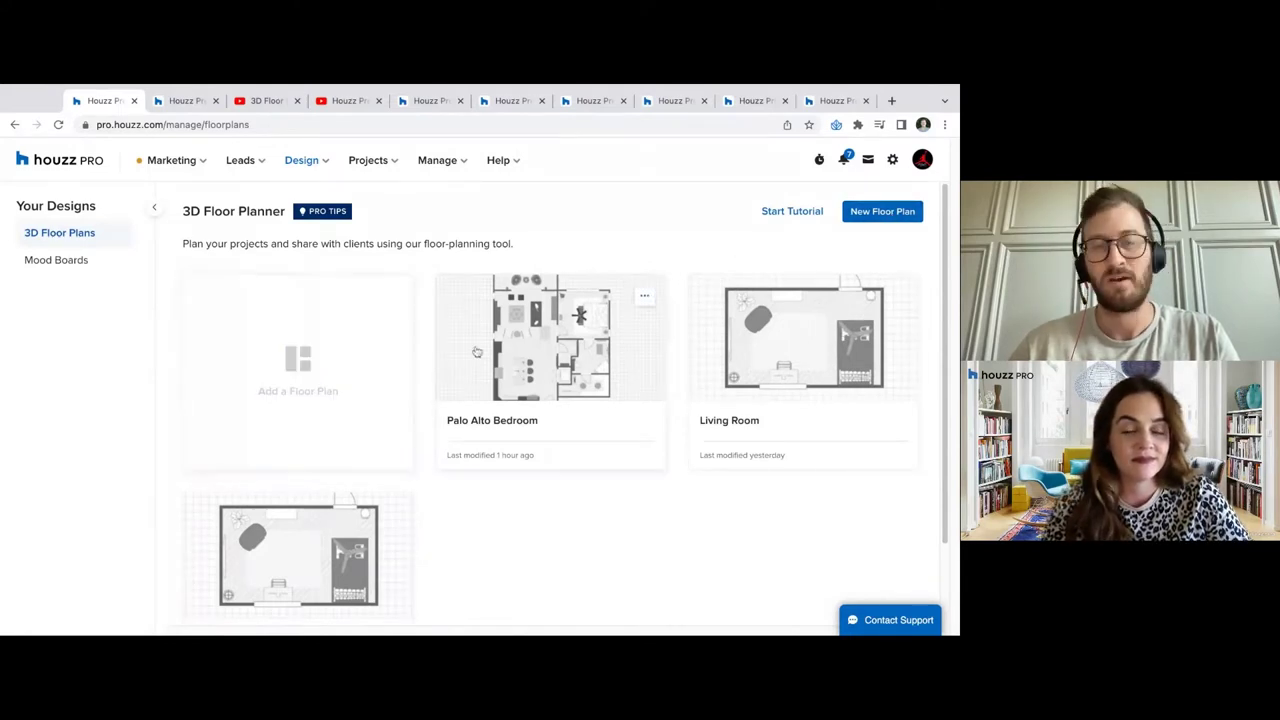
scroll(454, 306, down, 1)
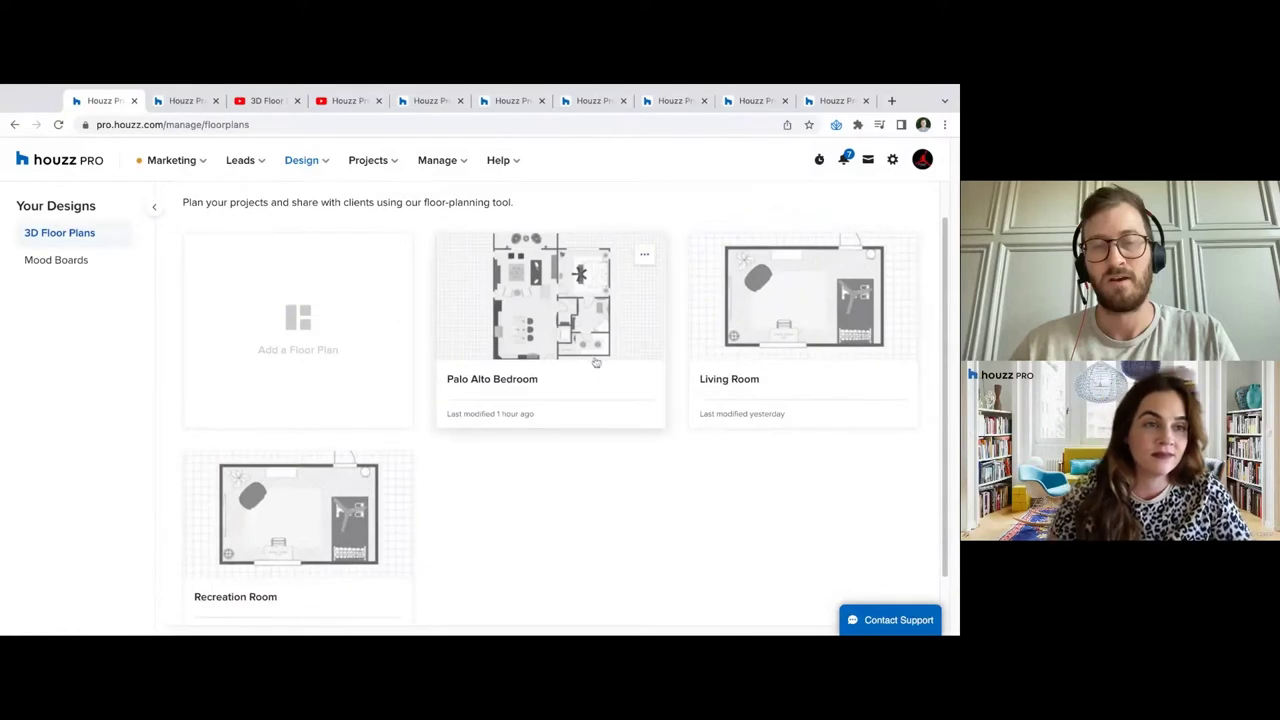
scroll(594, 360, up, 1)
click(645, 296)
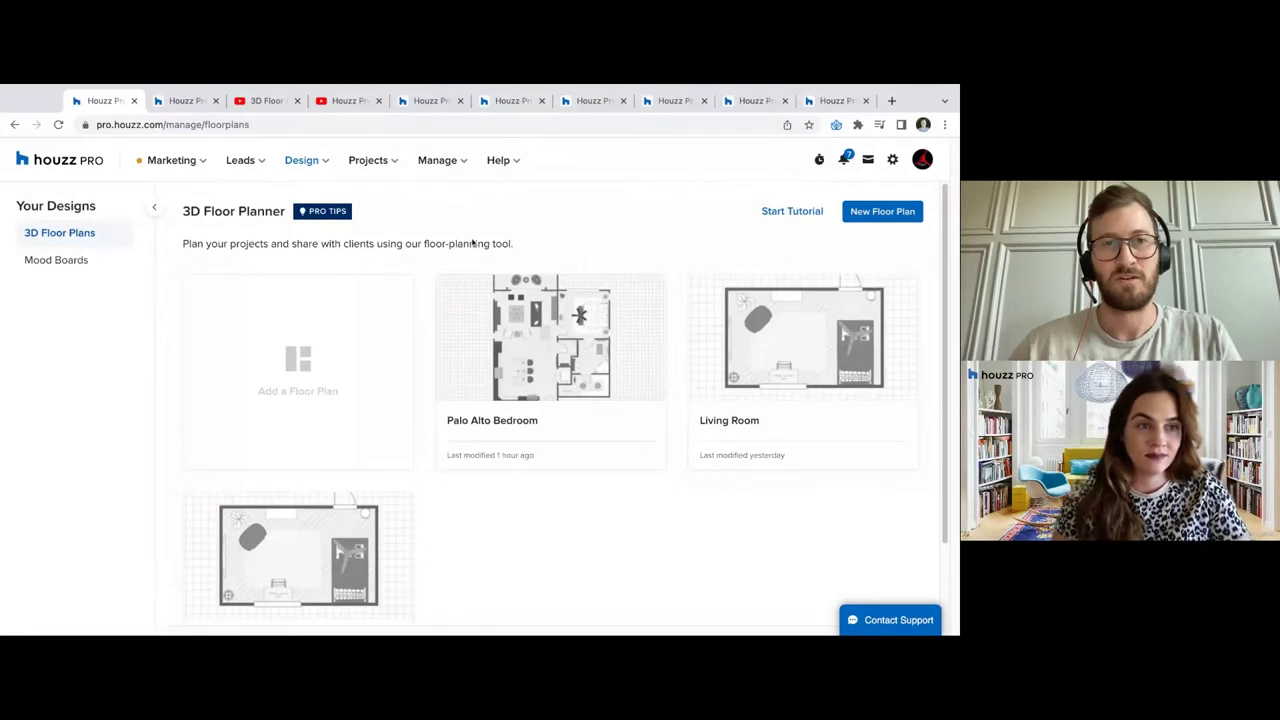
Open the blank untitled floor plan and rename it "Kitchen Floor plan"
click(289, 369)
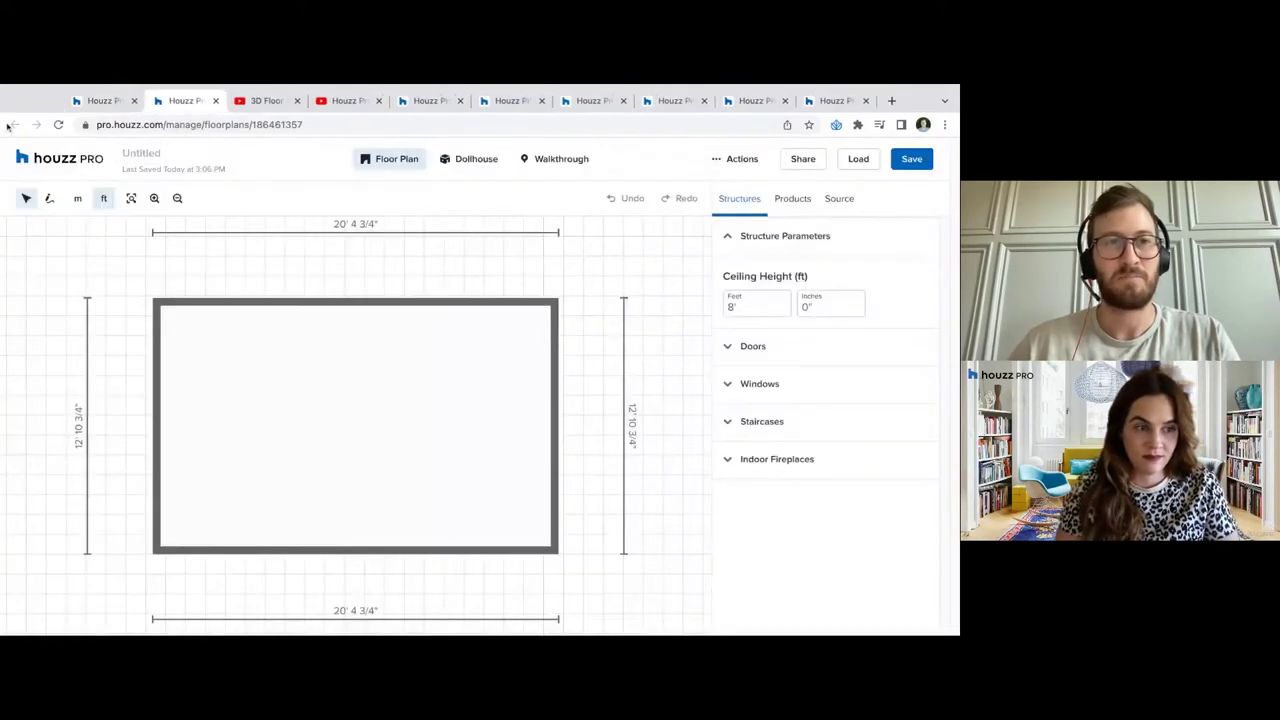
click(92, 104)
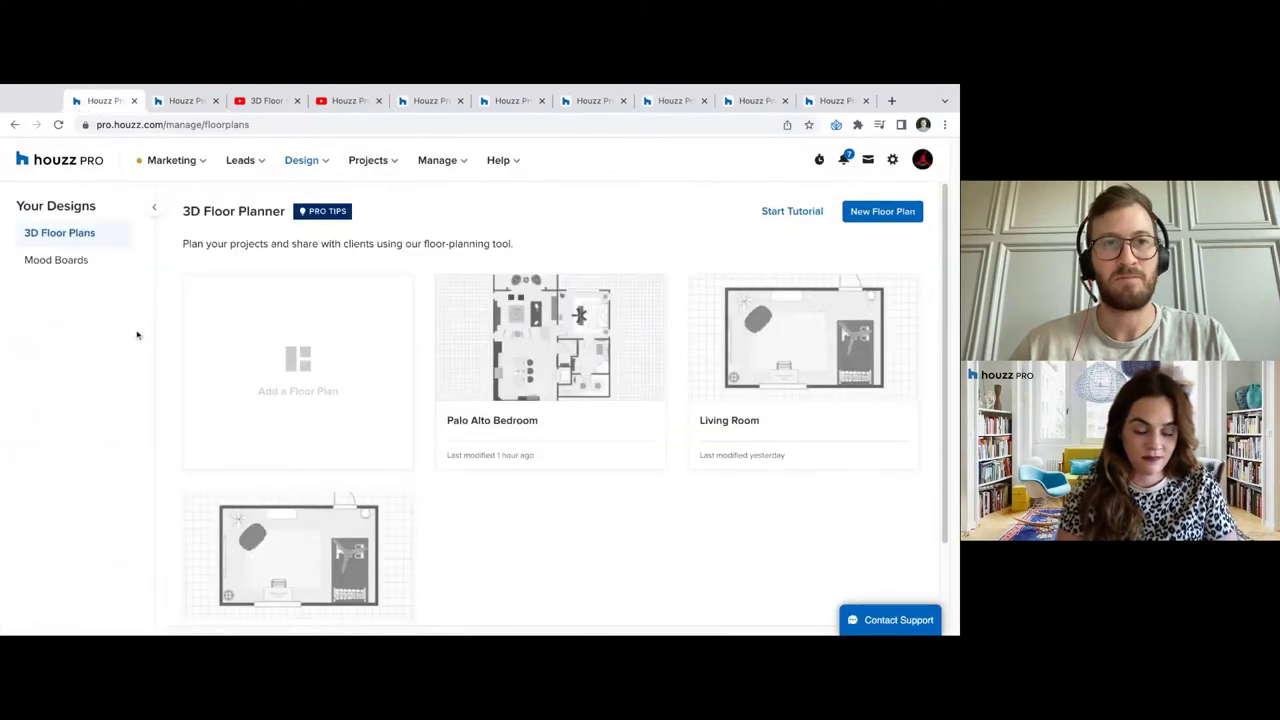
click(183, 101)
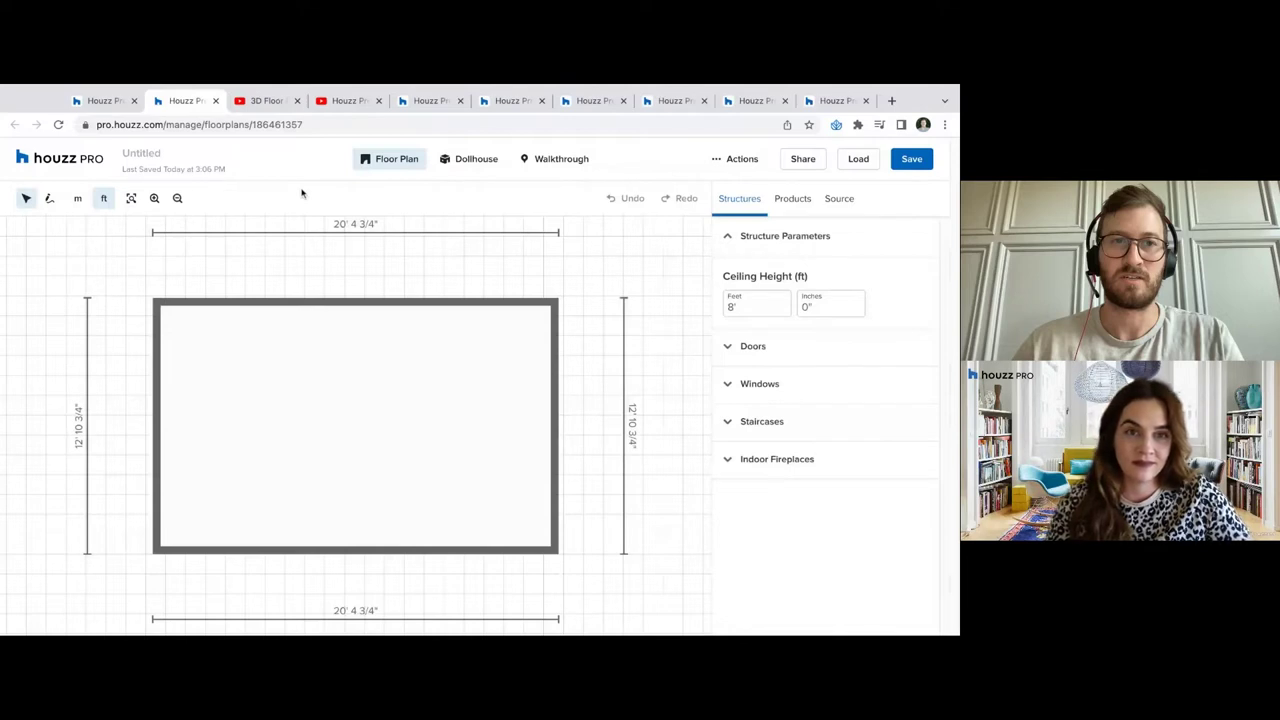
click(141, 153)
text(Fiving Room Flo)
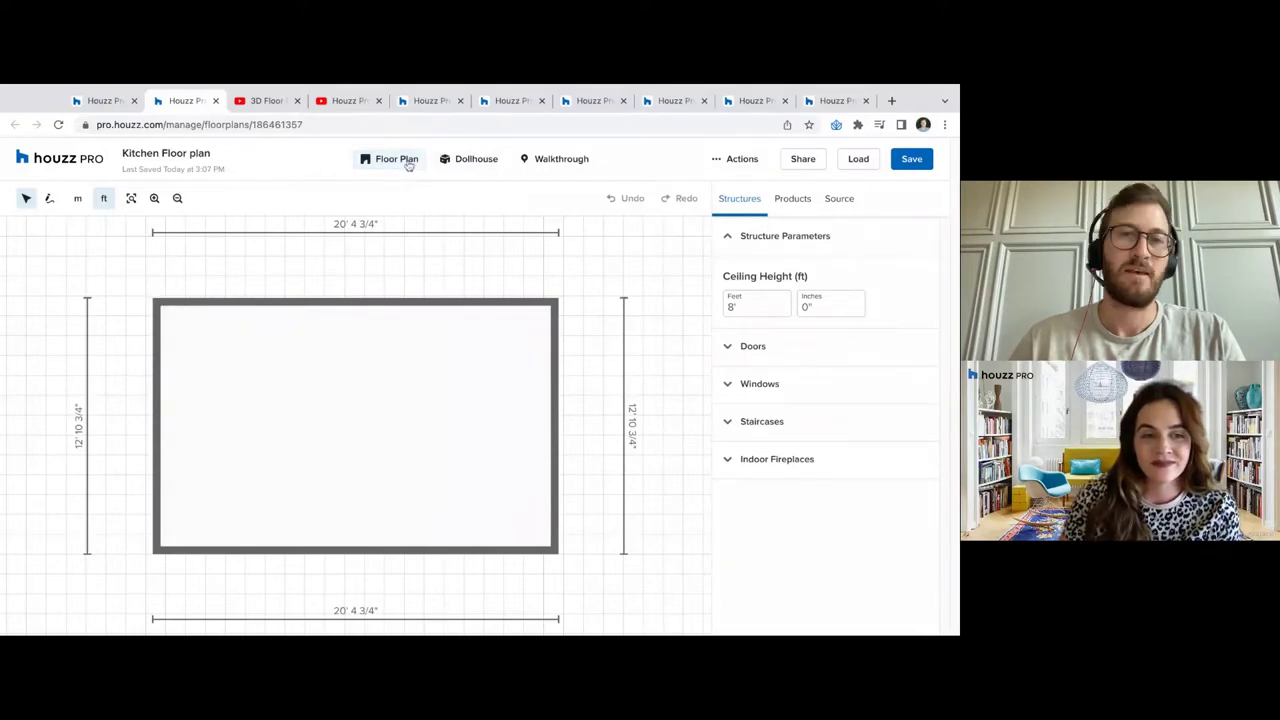
Examine the empty room from several angles in the Dollhouse view, comparing it with the 2D floor plan
click(488, 170)
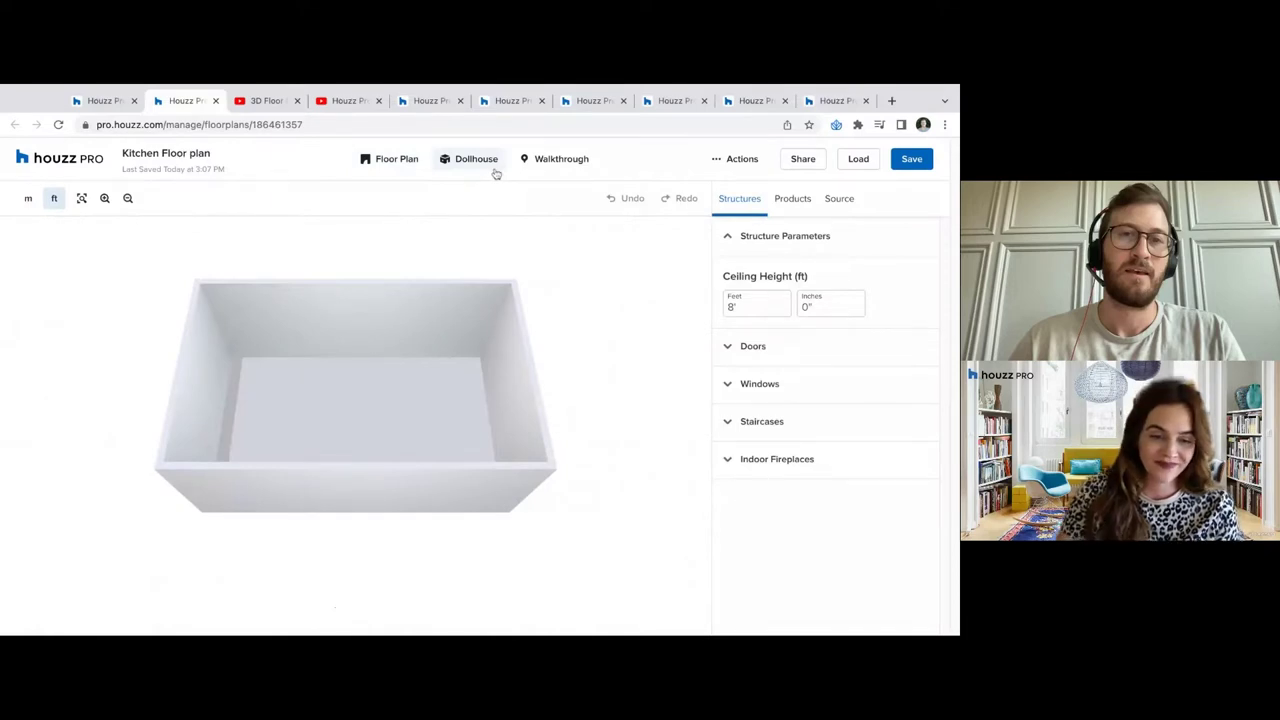
drag(380, 226, 195, 262)
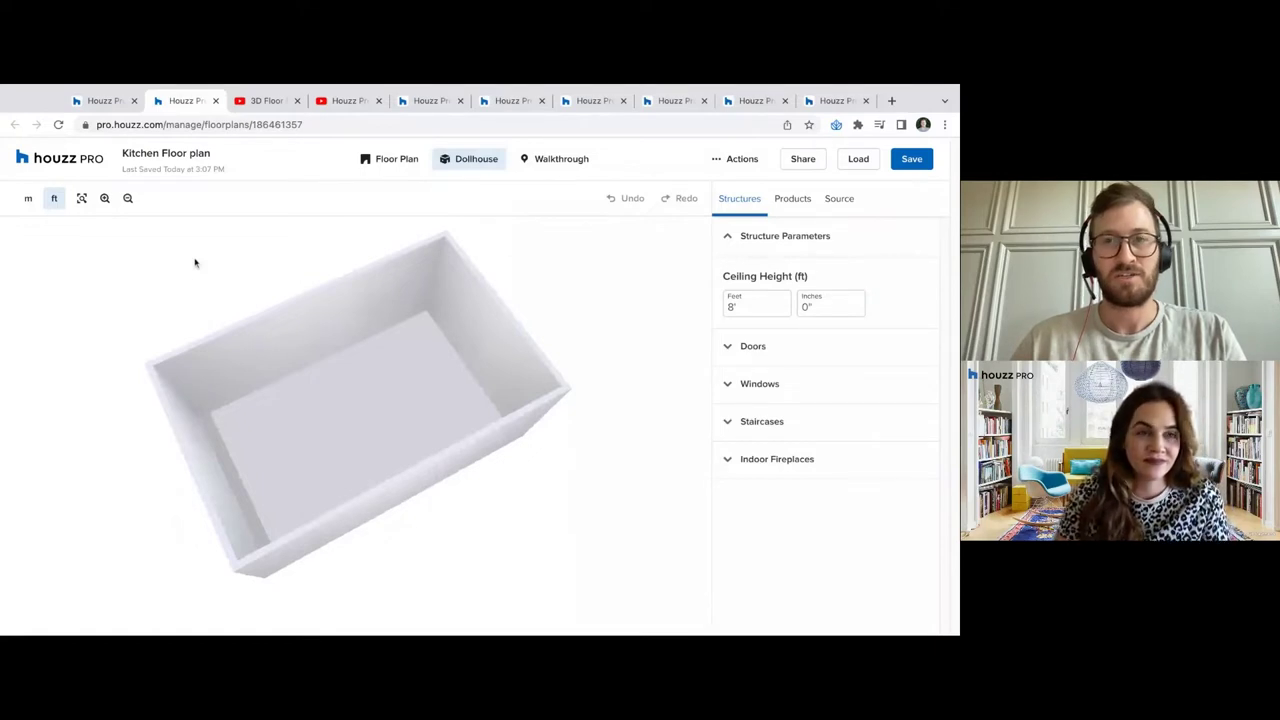
drag(195, 262, 250, 230)
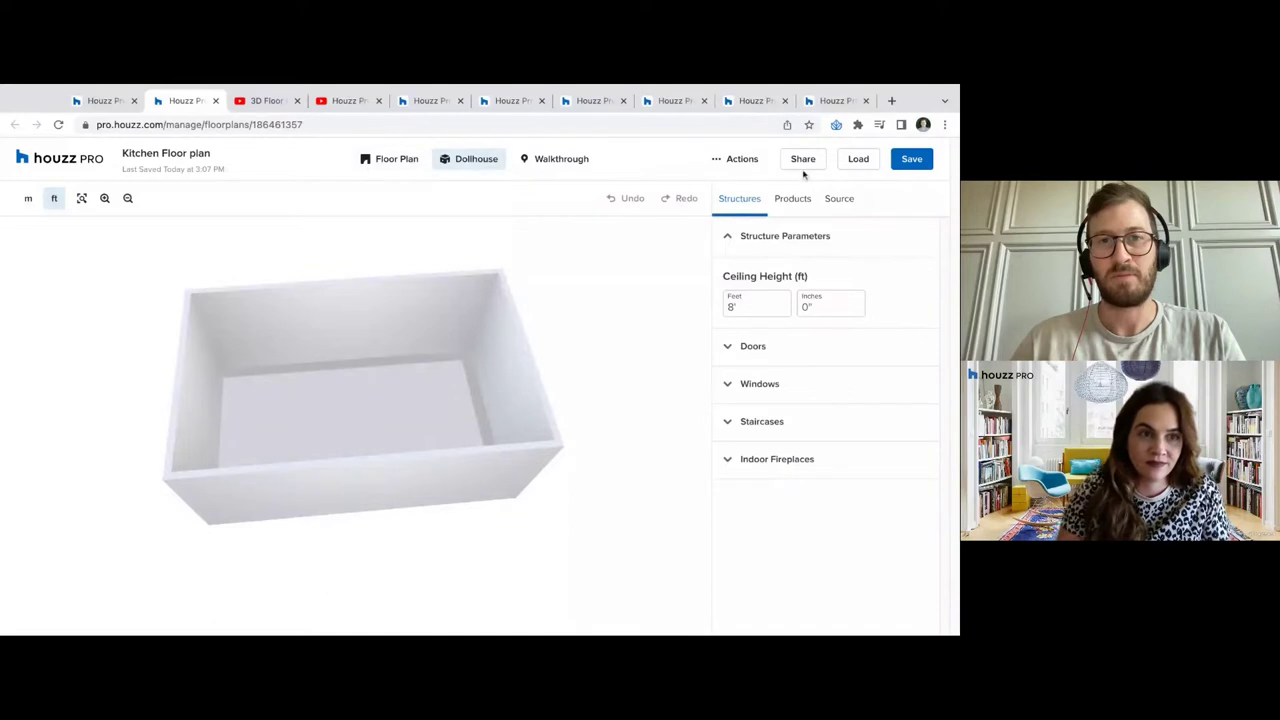
click(410, 159)
click(738, 160)
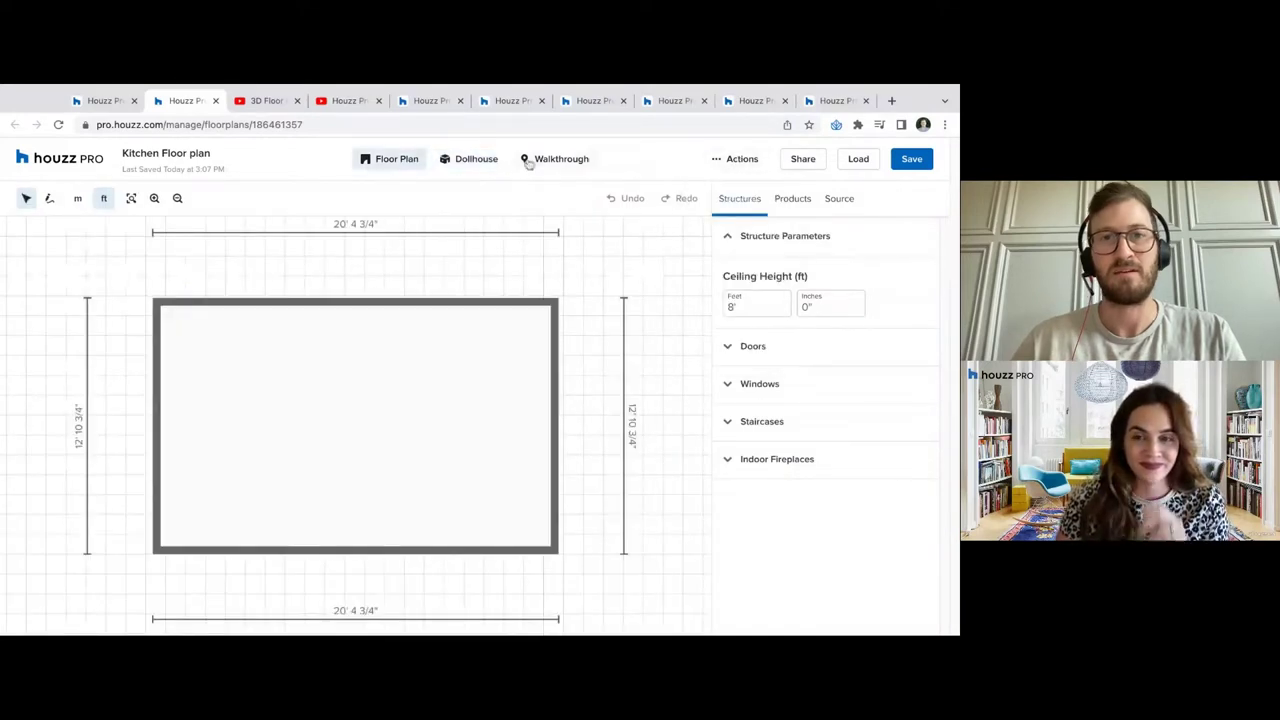
click(476, 160)
drag(383, 241, 374, 243)
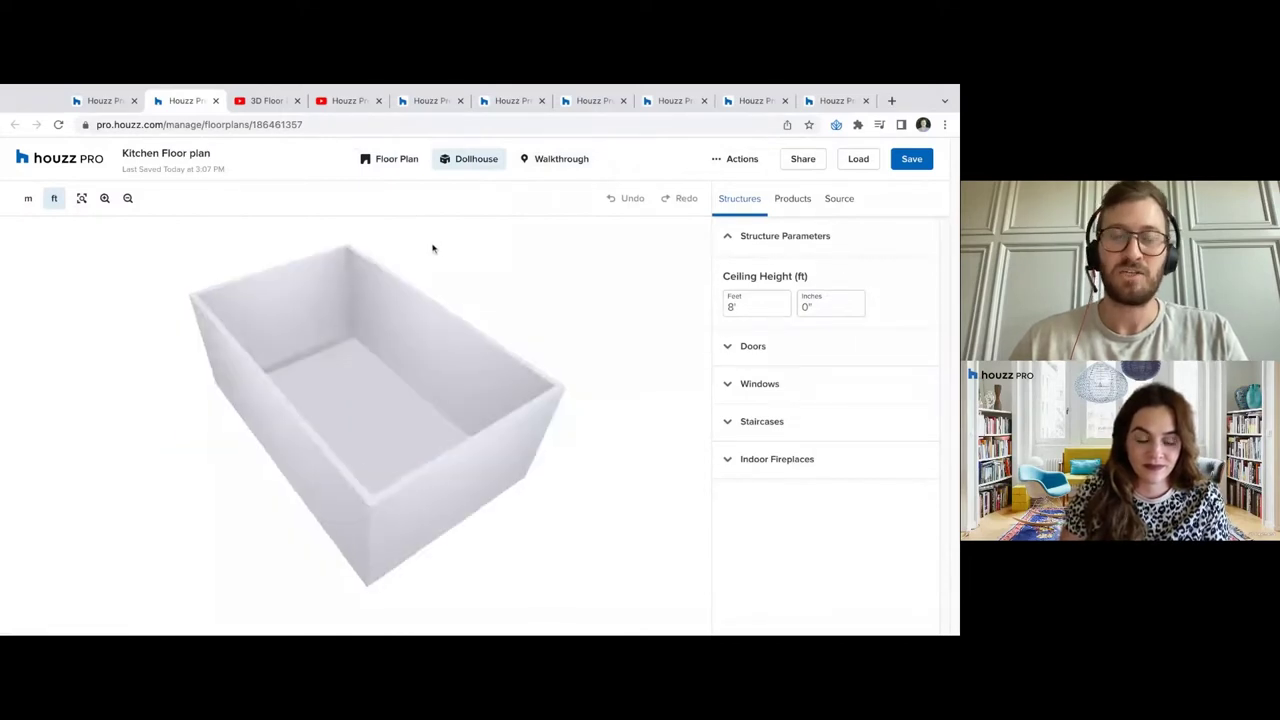
drag(433, 248, 486, 277)
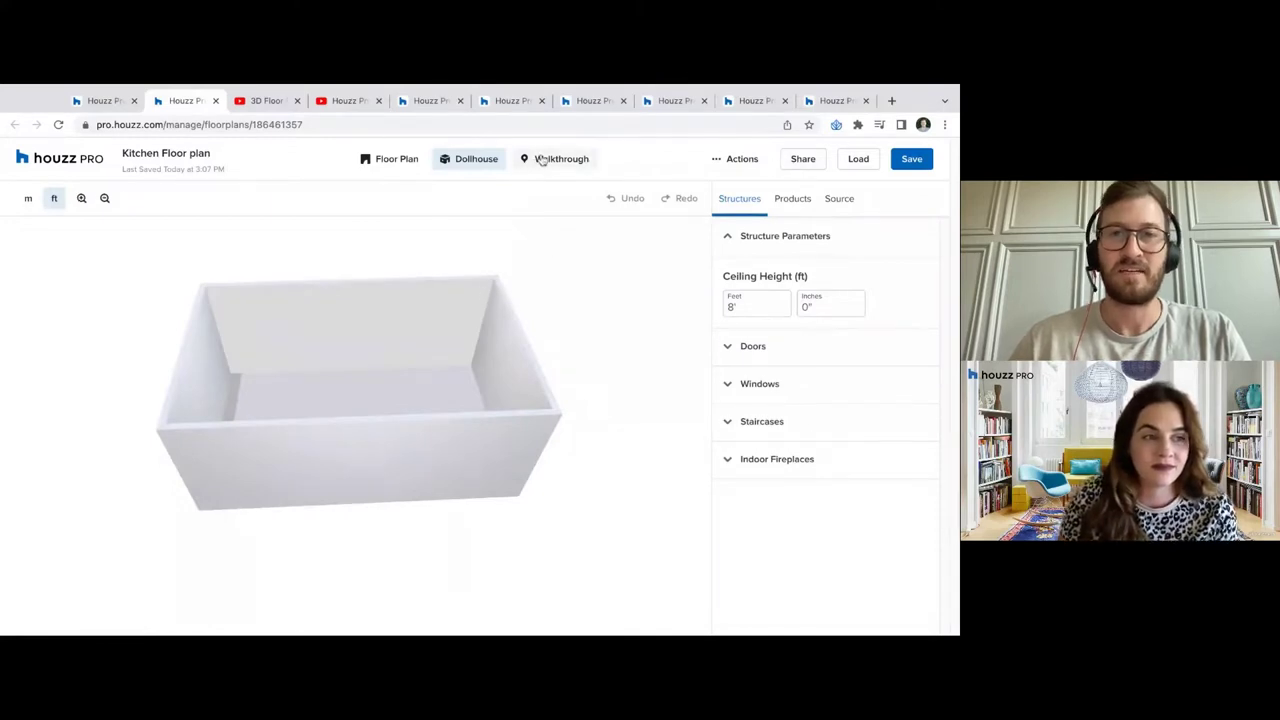
Look around the room's interior in the Walkthrough view and return to the 2D floor plan
click(543, 160)
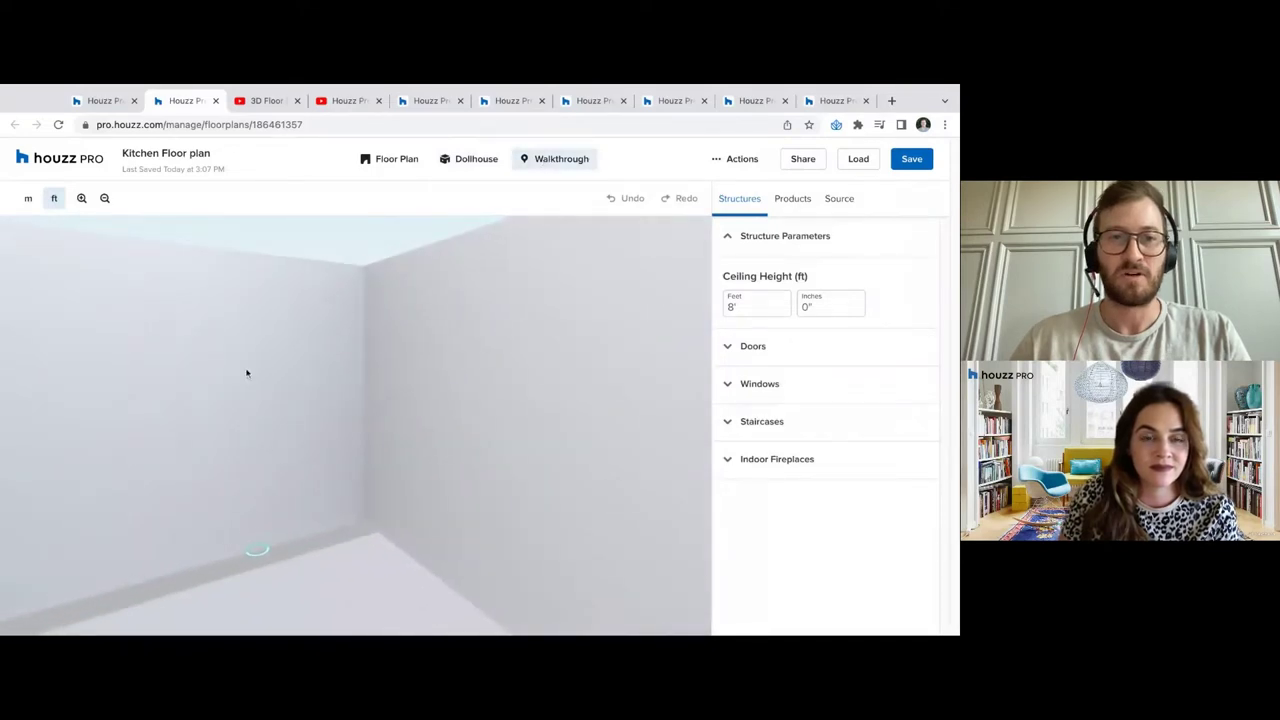
drag(247, 373, 386, 397)
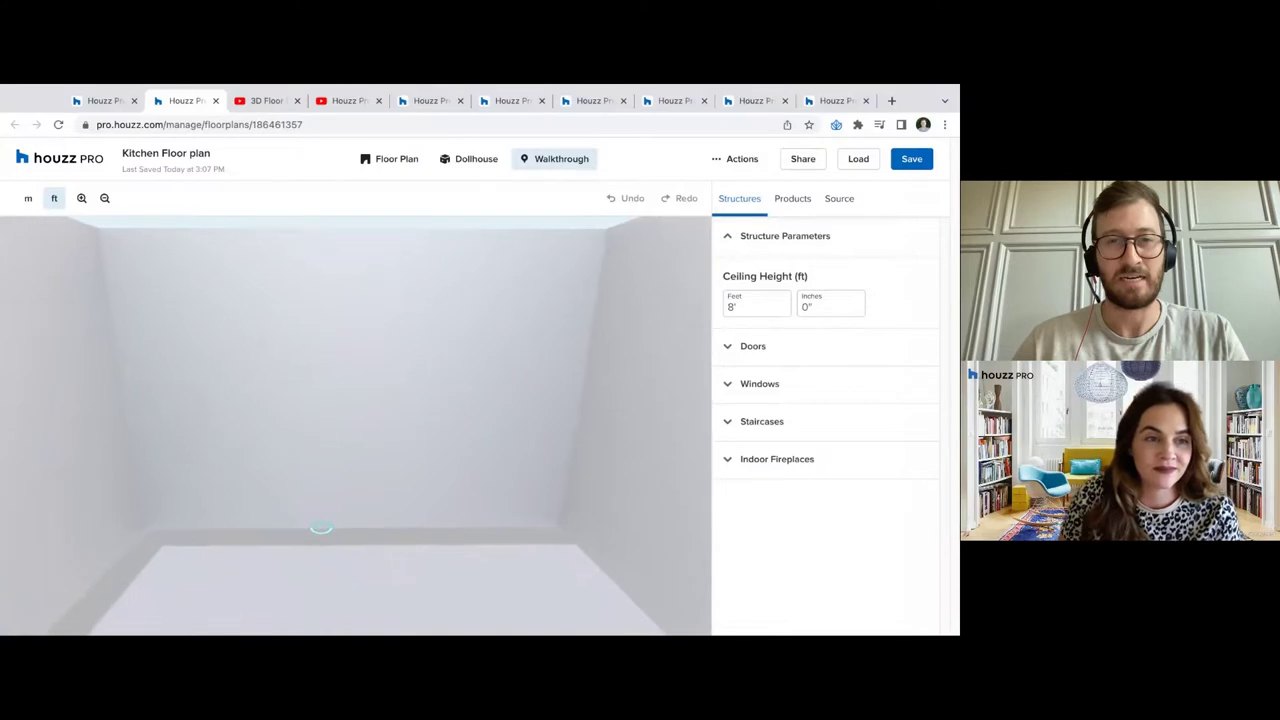
drag(322, 537, 287, 510)
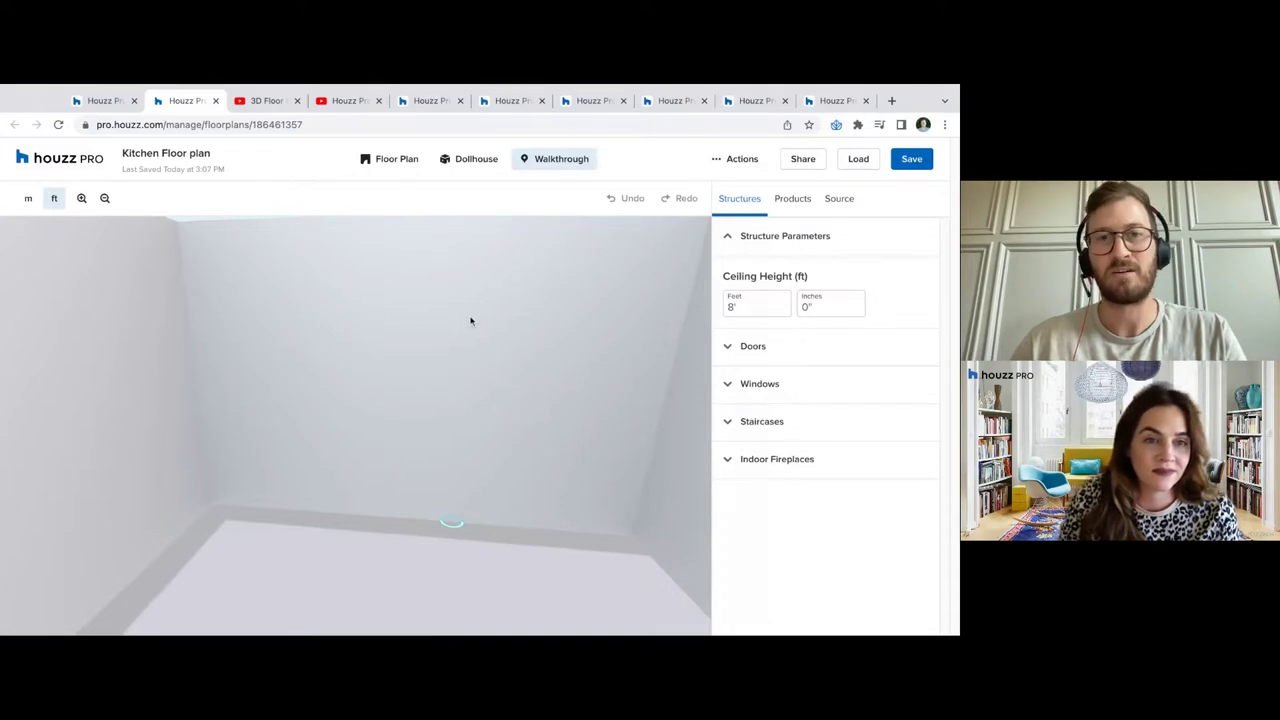
drag(471, 321, 363, 195)
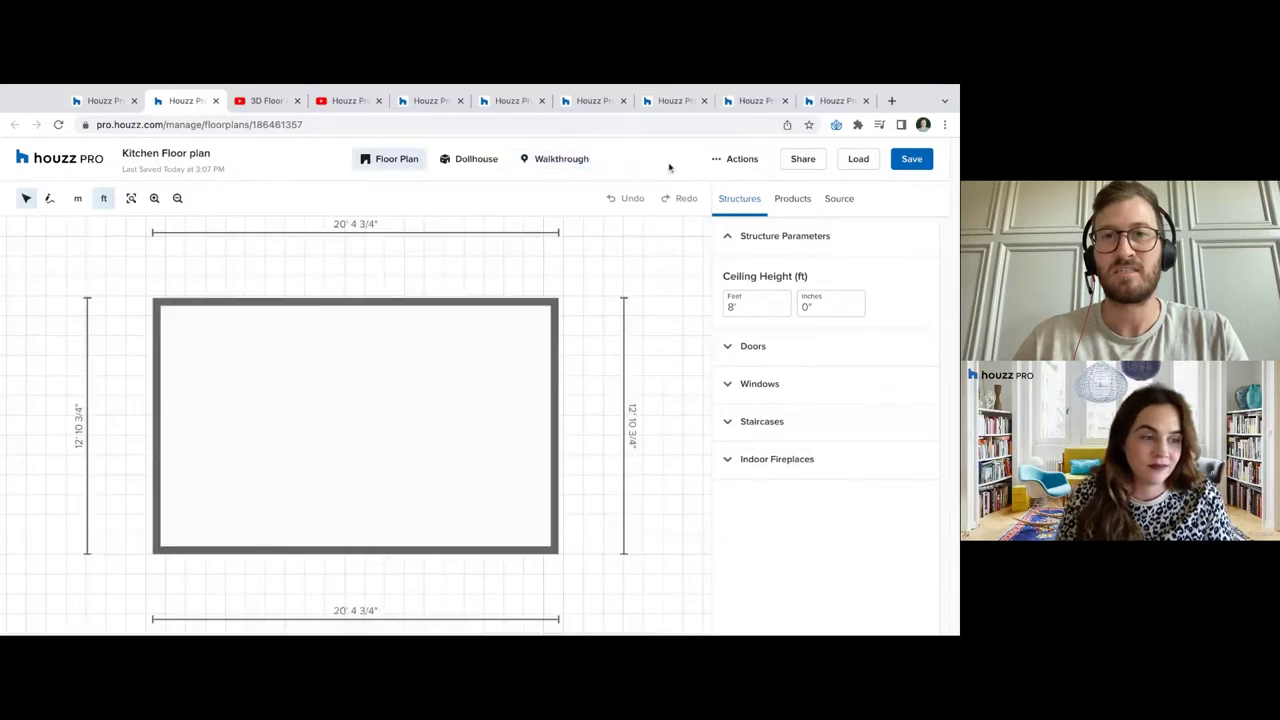
Review the actions available for the floor plan, such as New, Duplicate, Delete and Print
click(742, 161)
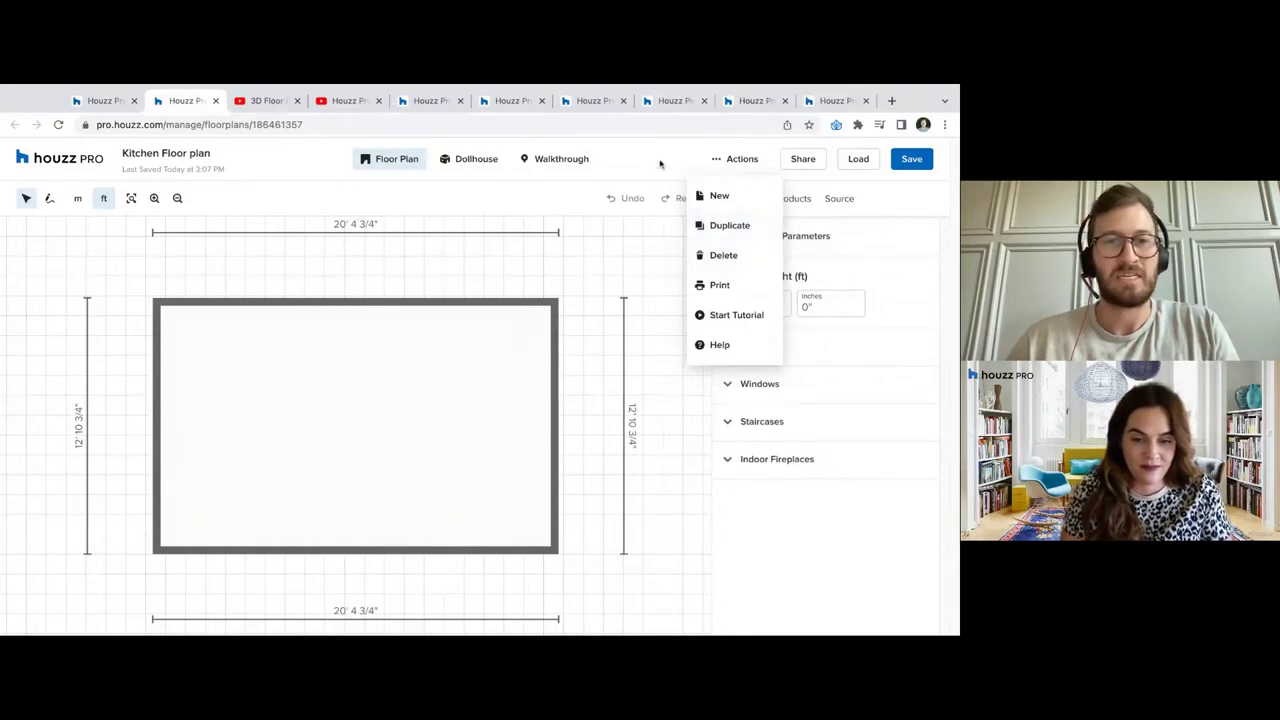
click(594, 256)
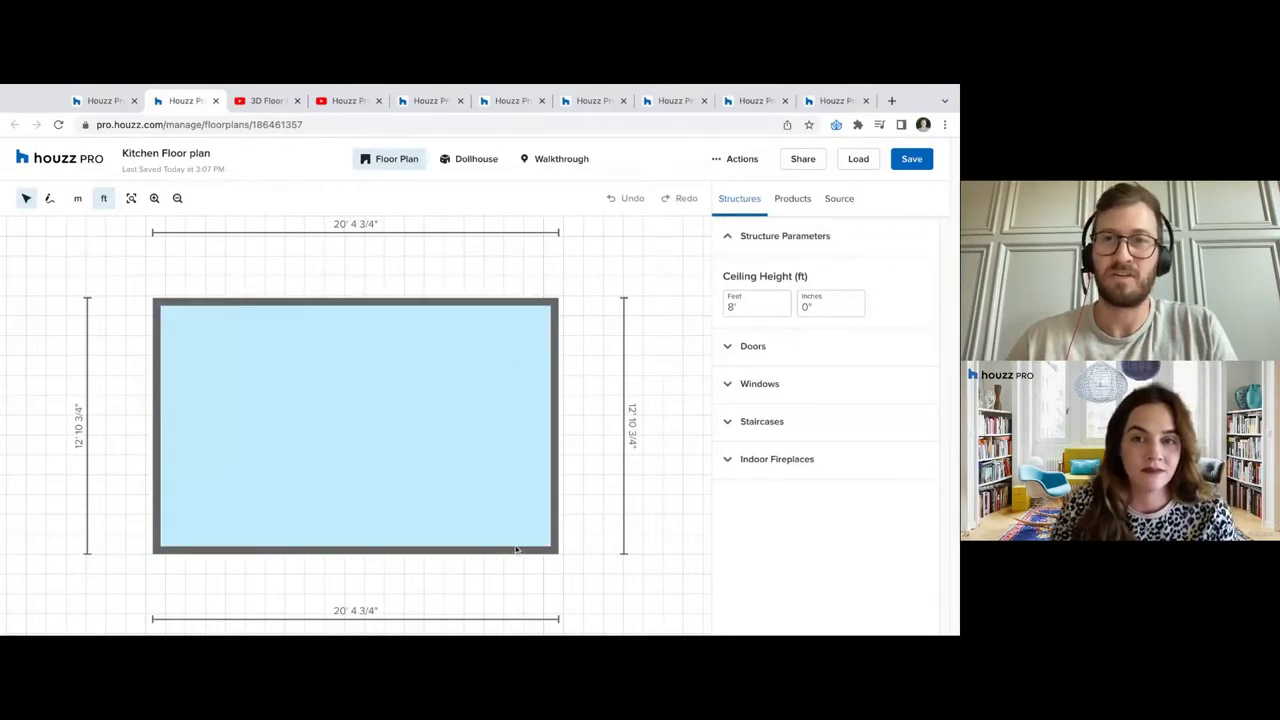
click(731, 166)
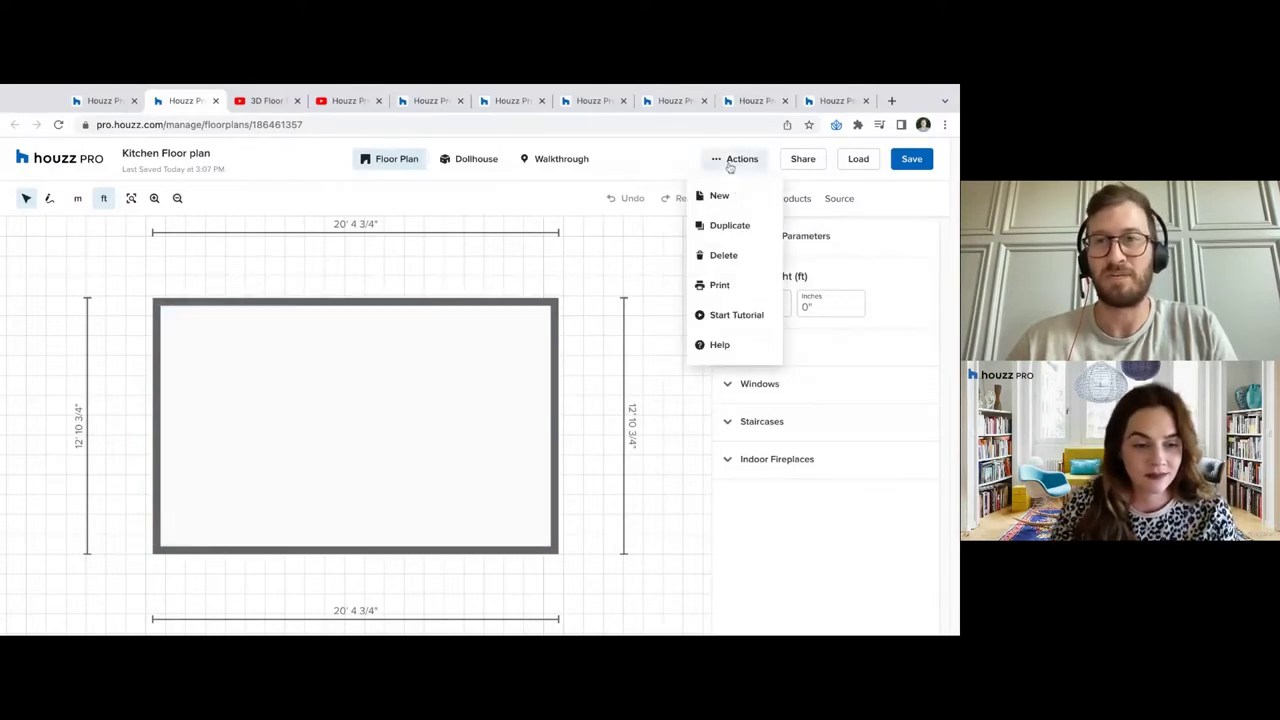
click(660, 163)
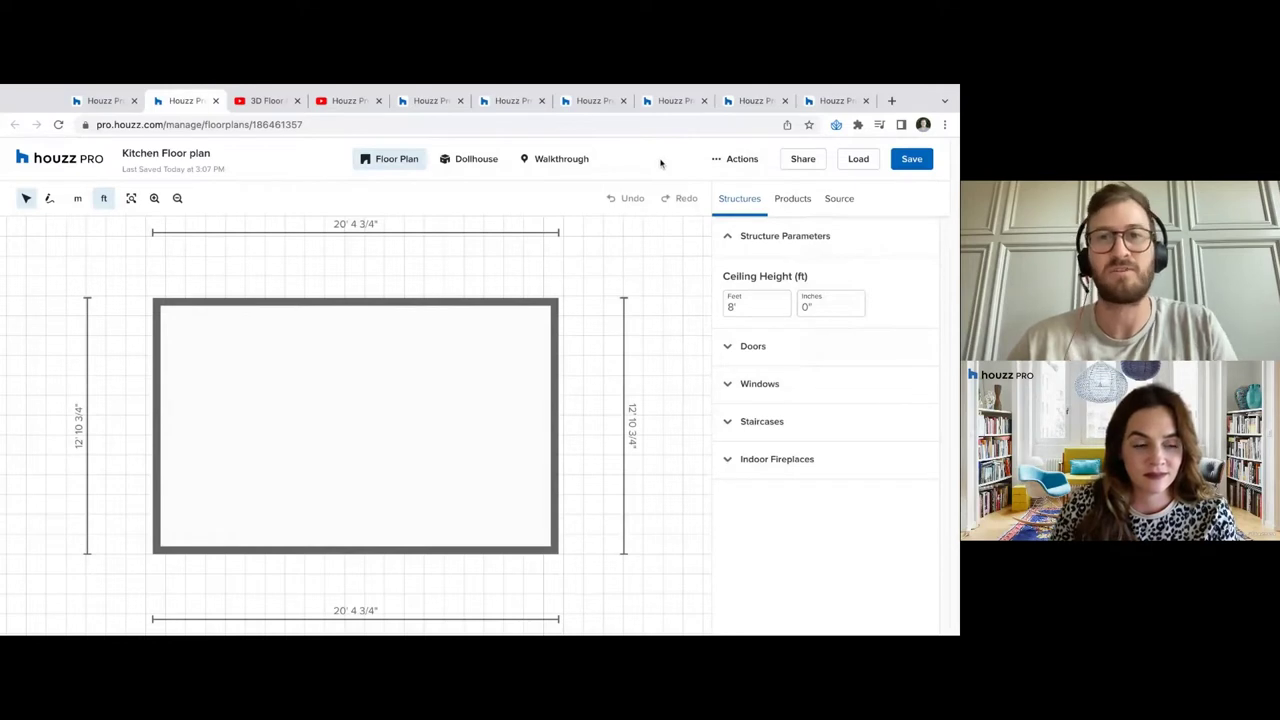
Copy the shareable link of the kitchen floor plan and close the sharing dialog
click(805, 159)
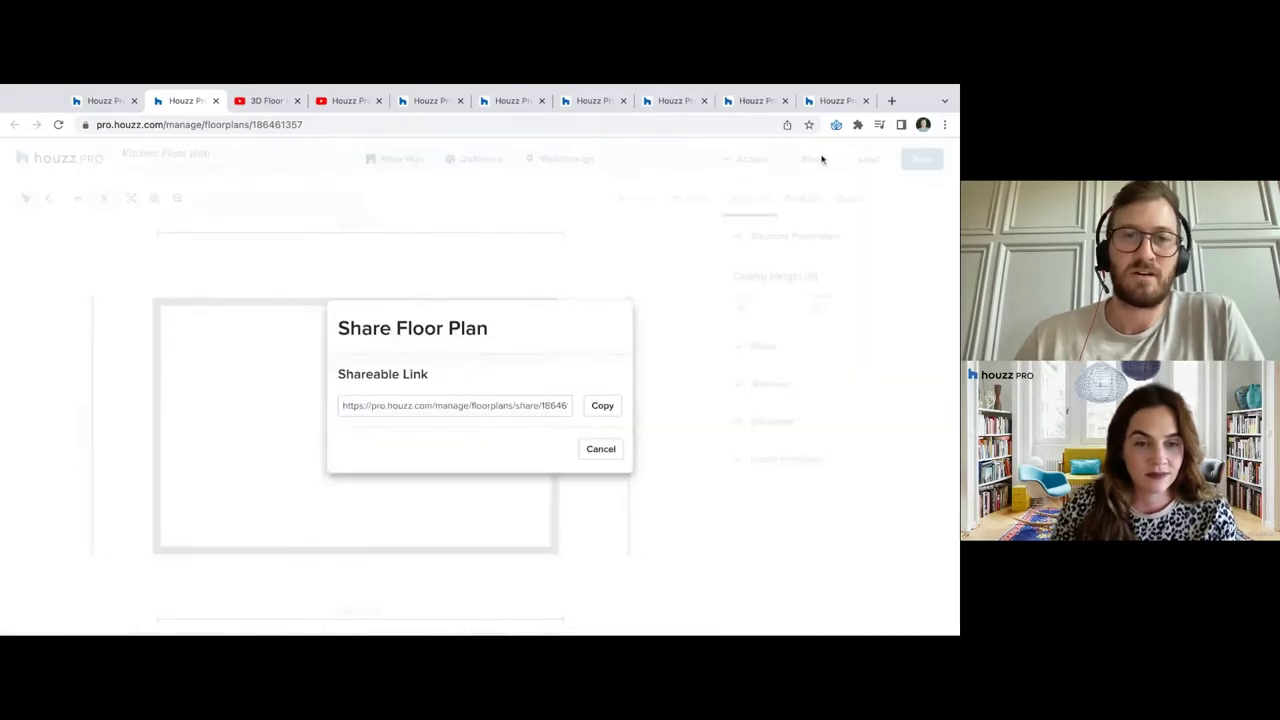
click(605, 407)
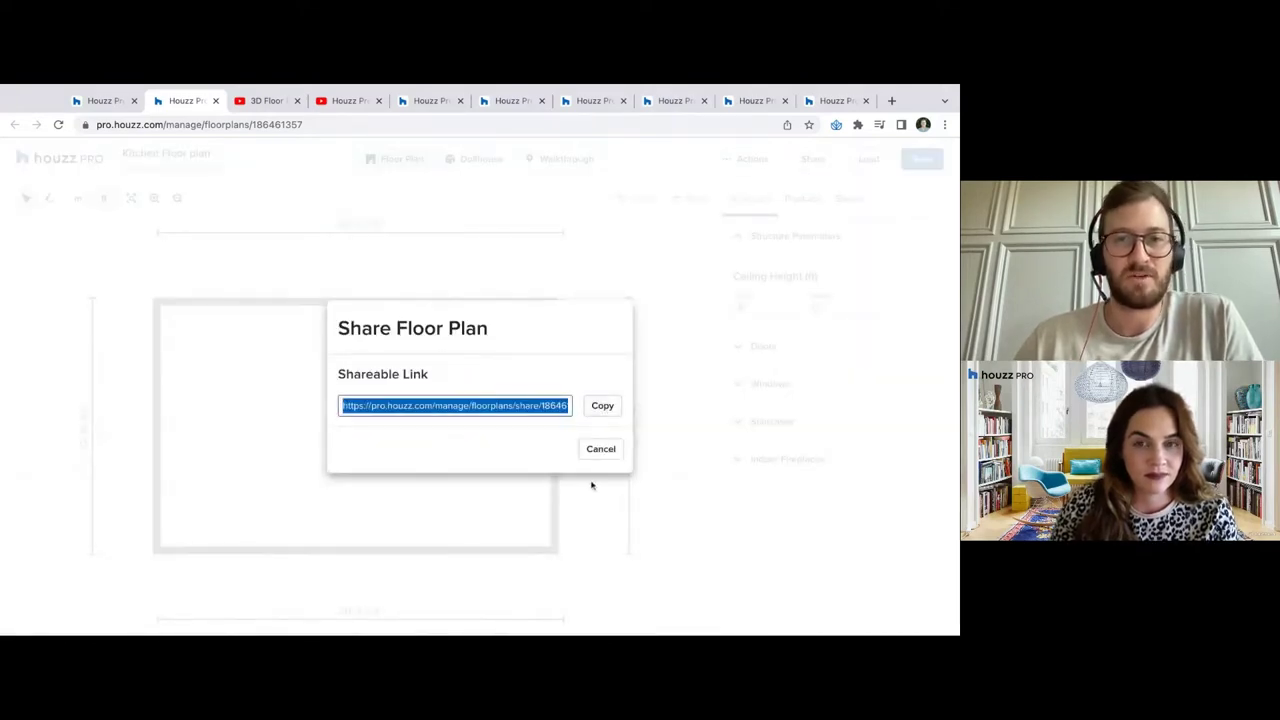
click(602, 450)
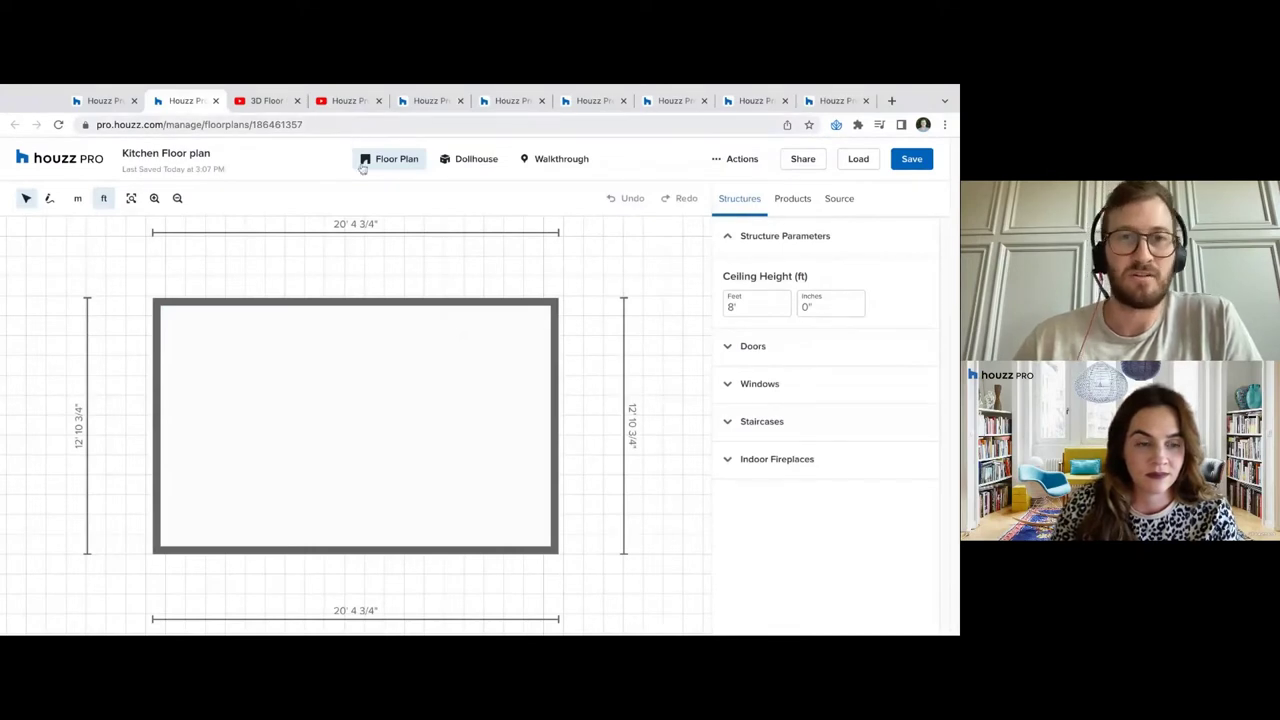
Cycle through the Dollhouse and Walkthrough views and return to the 2D floor plan
click(455, 158)
click(552, 162)
click(392, 166)
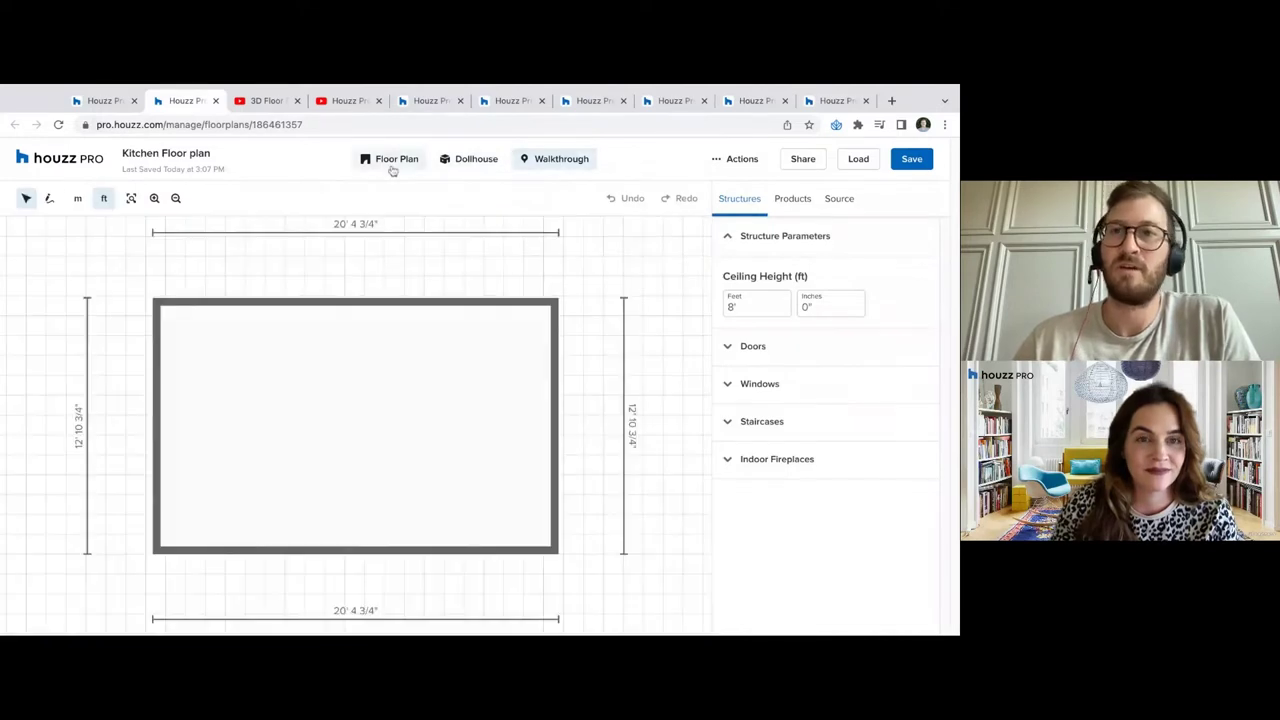
Check which saved floor plans can be loaded and where the product and structure options are
click(876, 161)
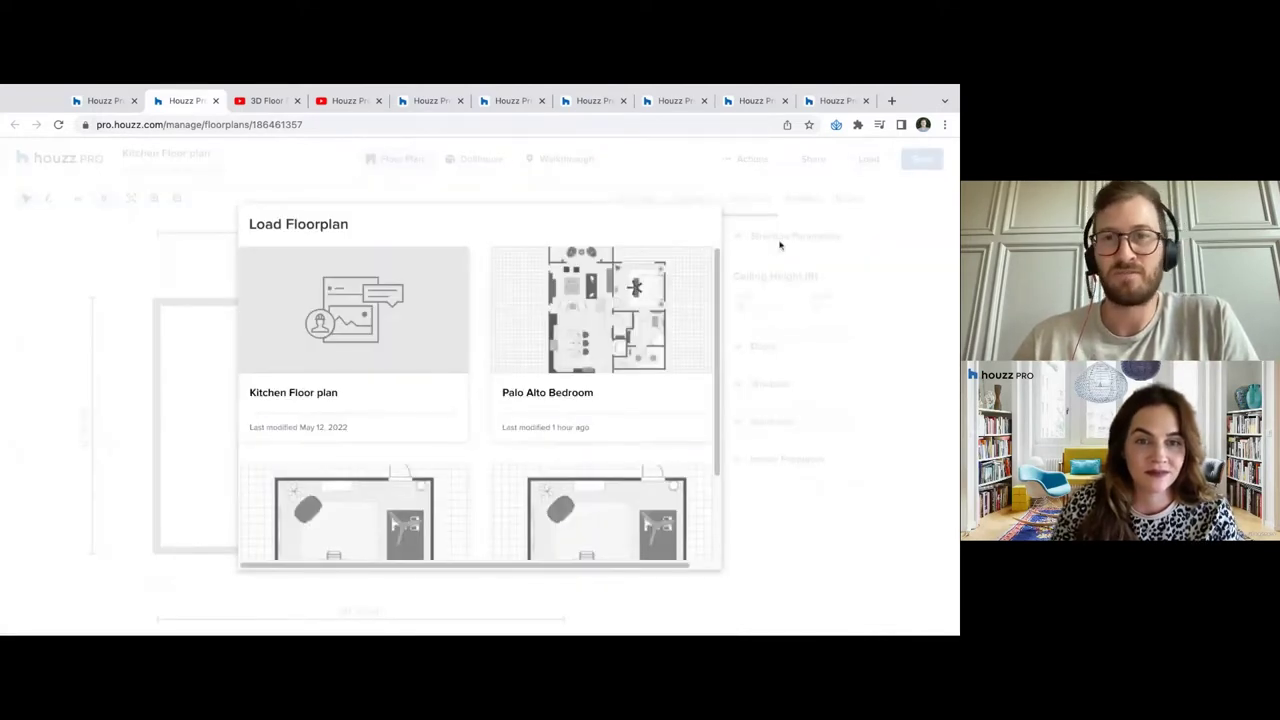
click(810, 222)
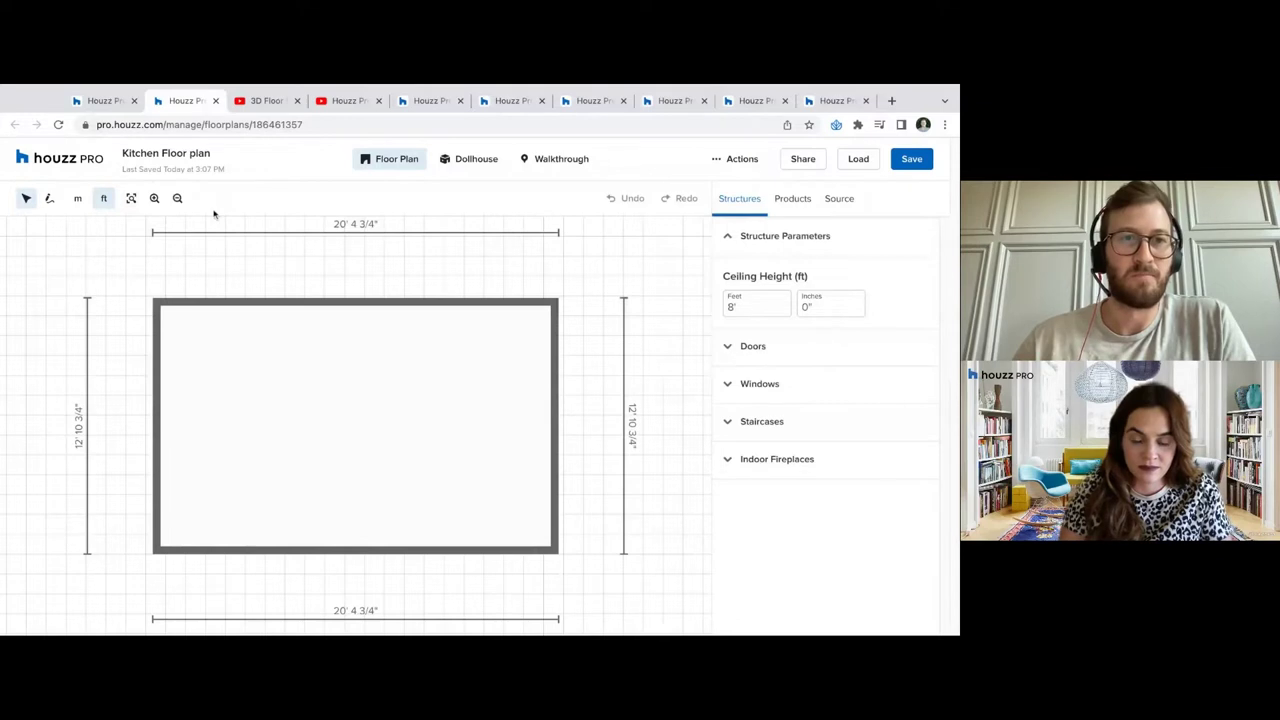
click(27, 200)
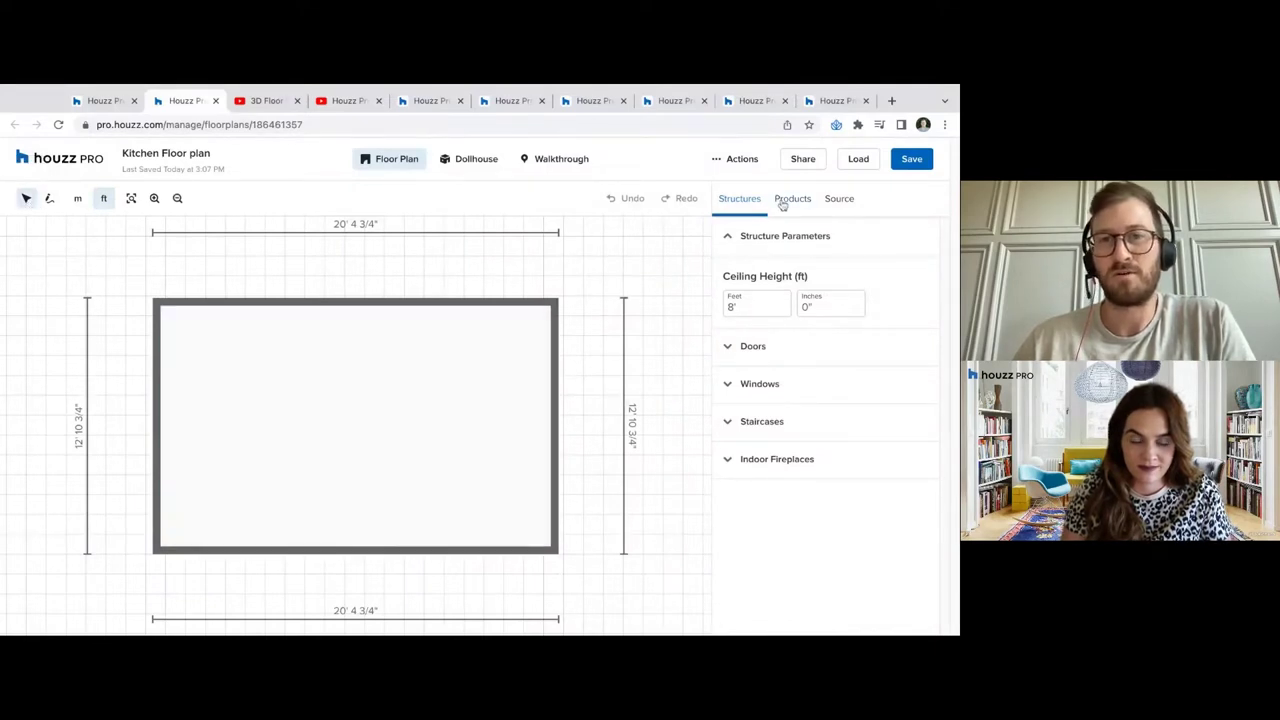
click(790, 204)
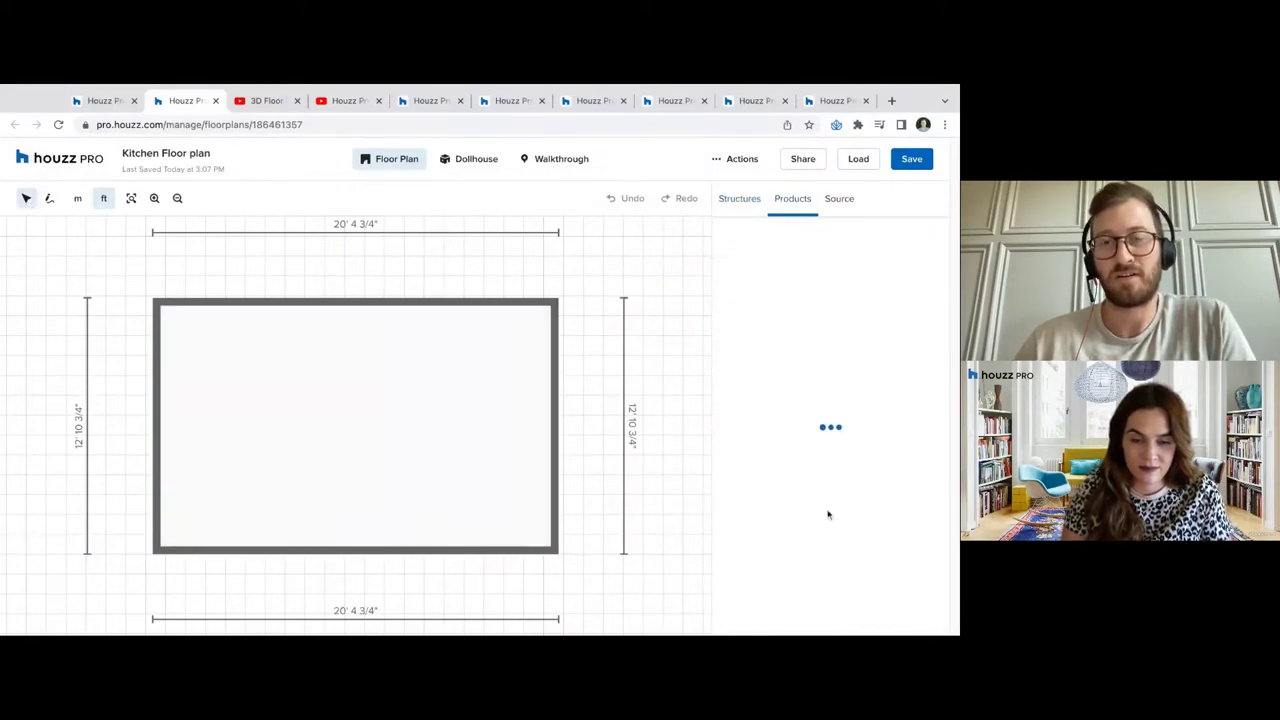
click(748, 203)
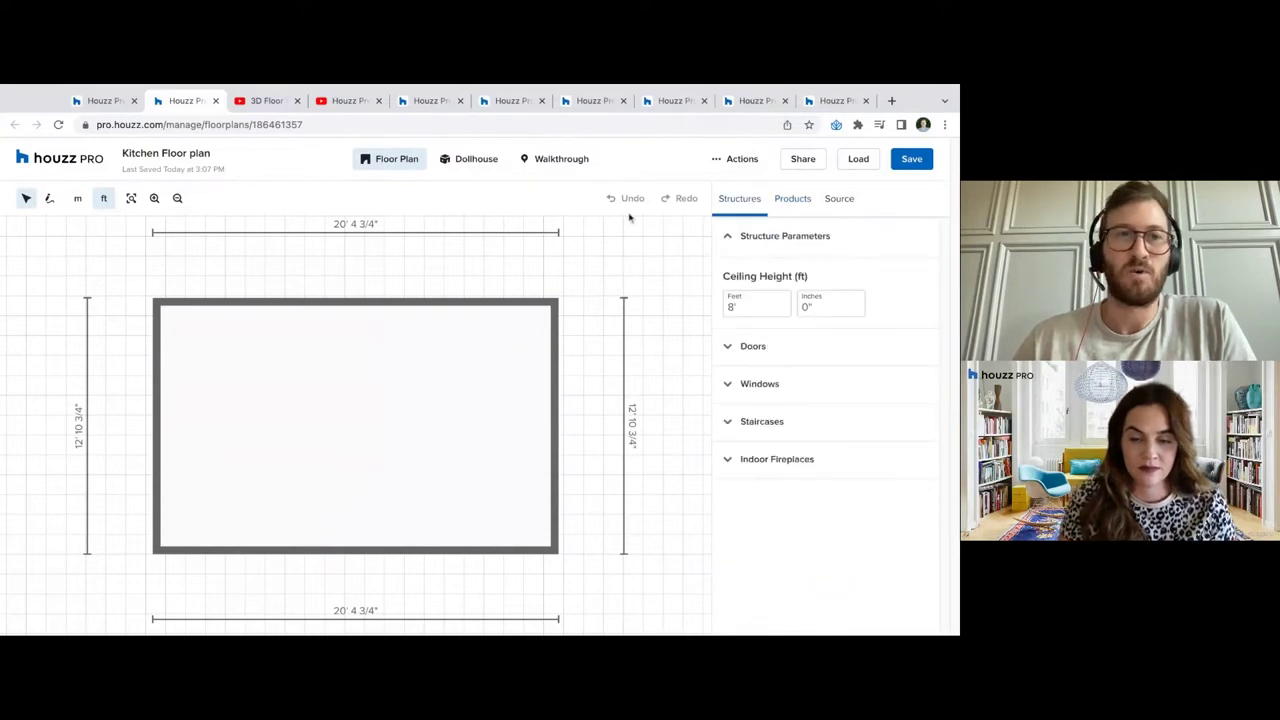
Inspect the size and thickness properties of the upper wall and the flooring option of the floor, and close the properties
click(215, 300)
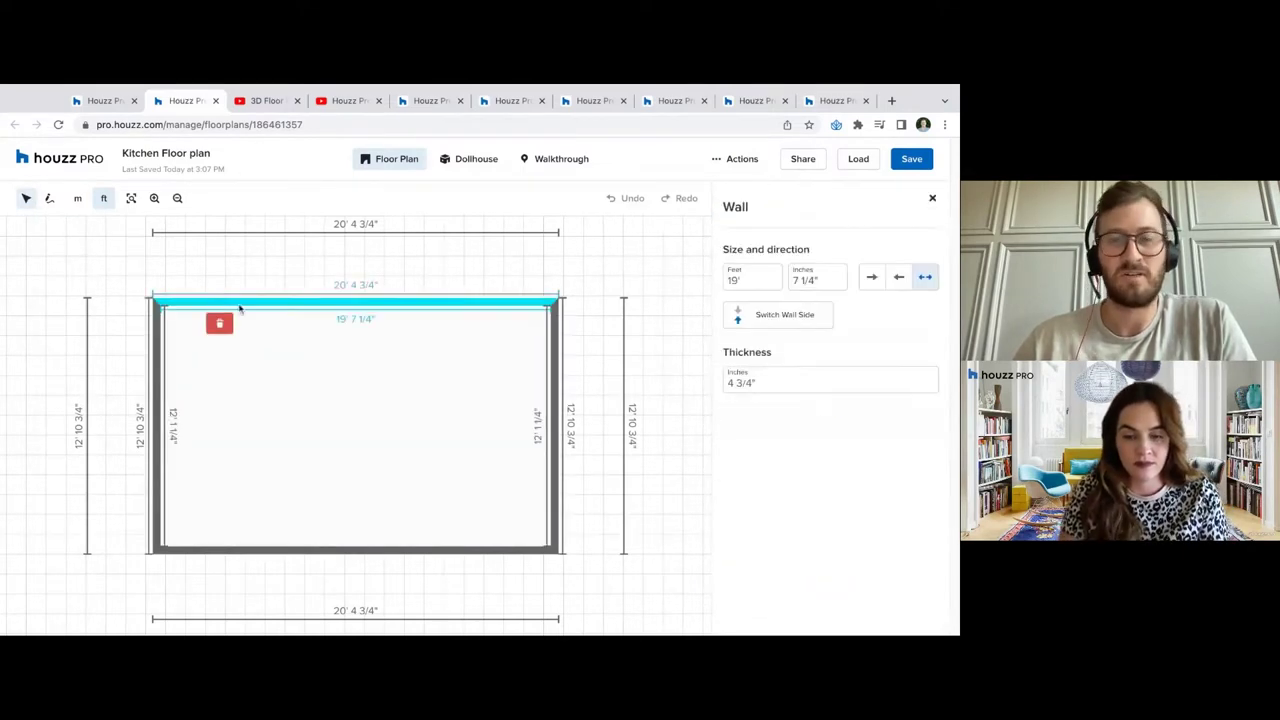
click(753, 282)
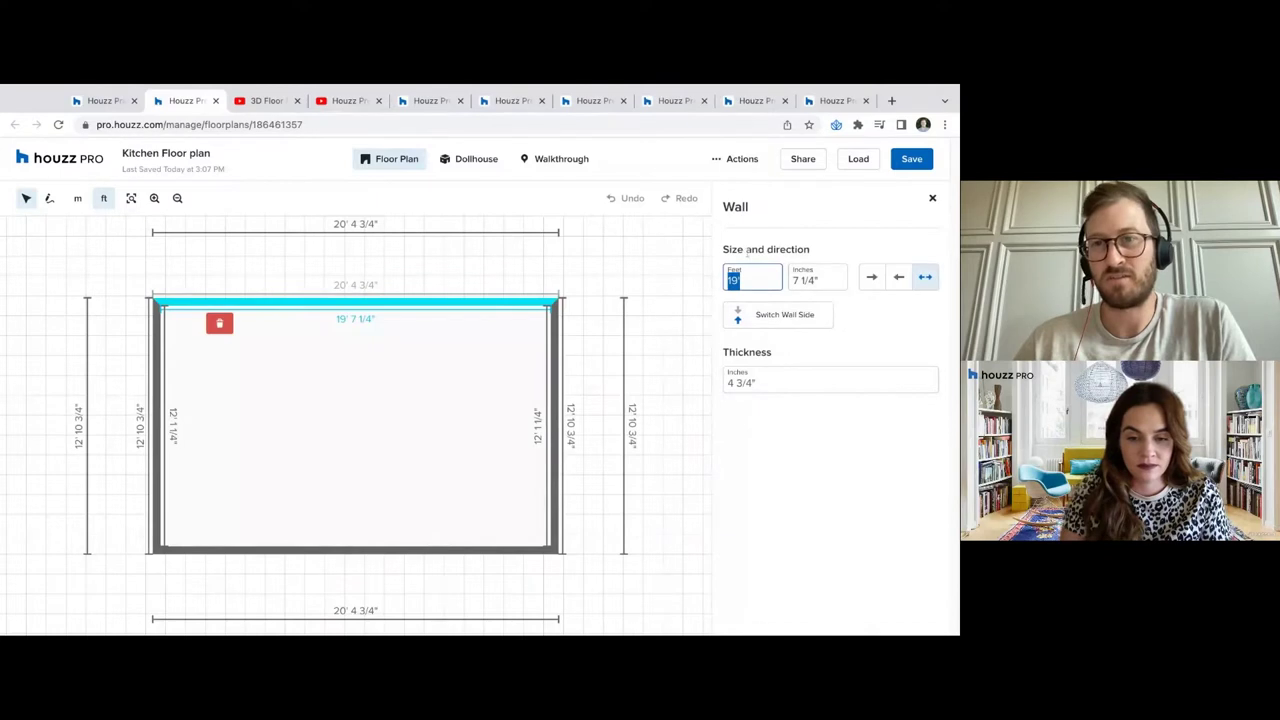
click(284, 385)
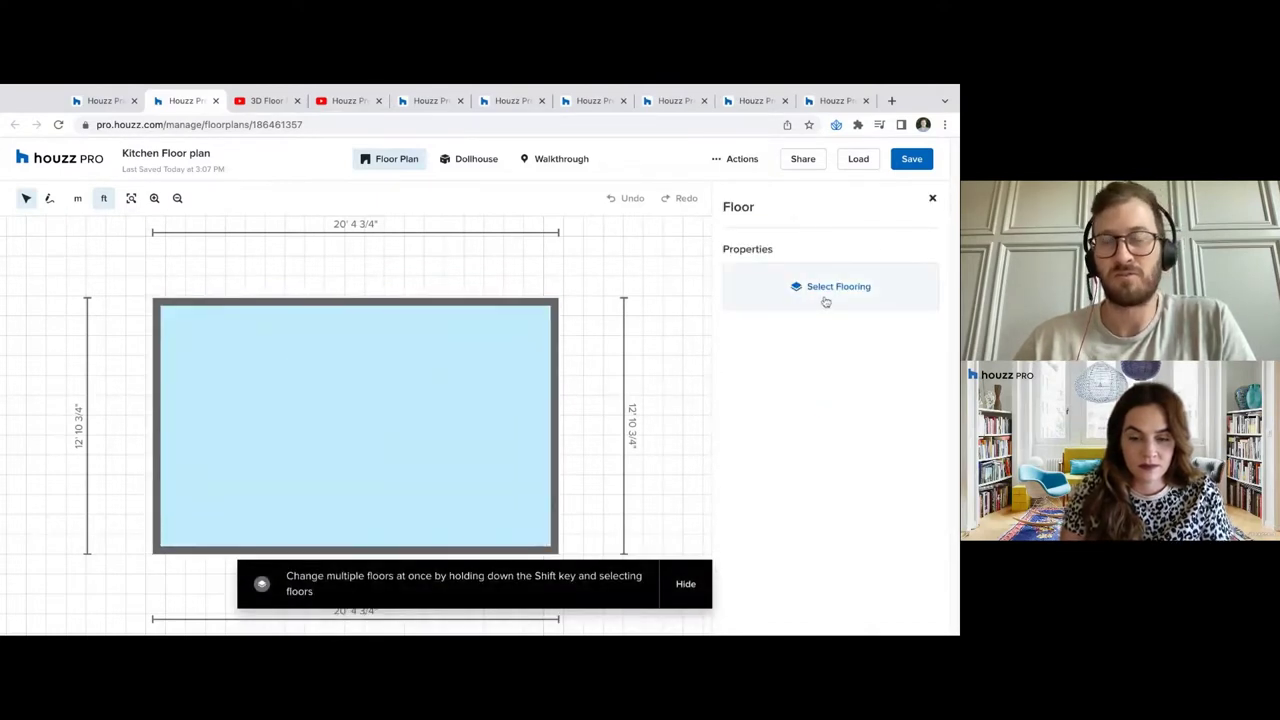
click(930, 199)
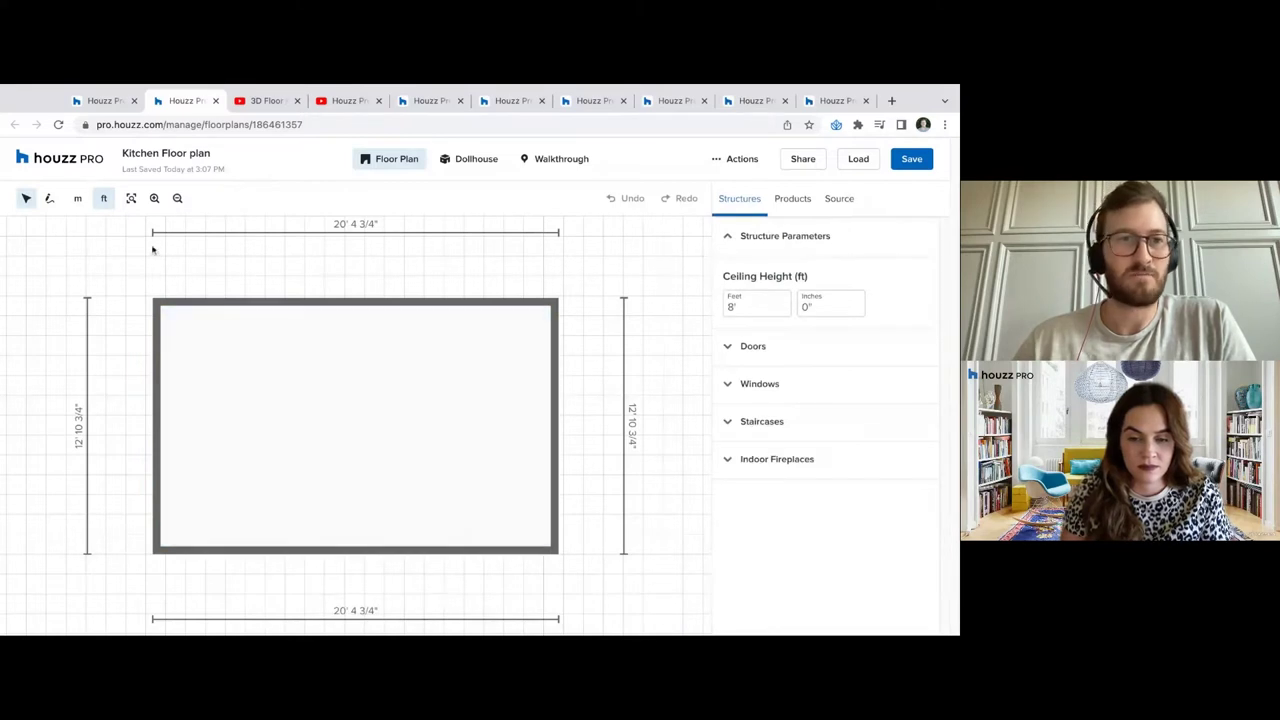
Draw a diagonal wall about 5' 7" long across the room's lower-left corner, from the left wall to the bottom wall
click(25, 198)
click(243, 362)
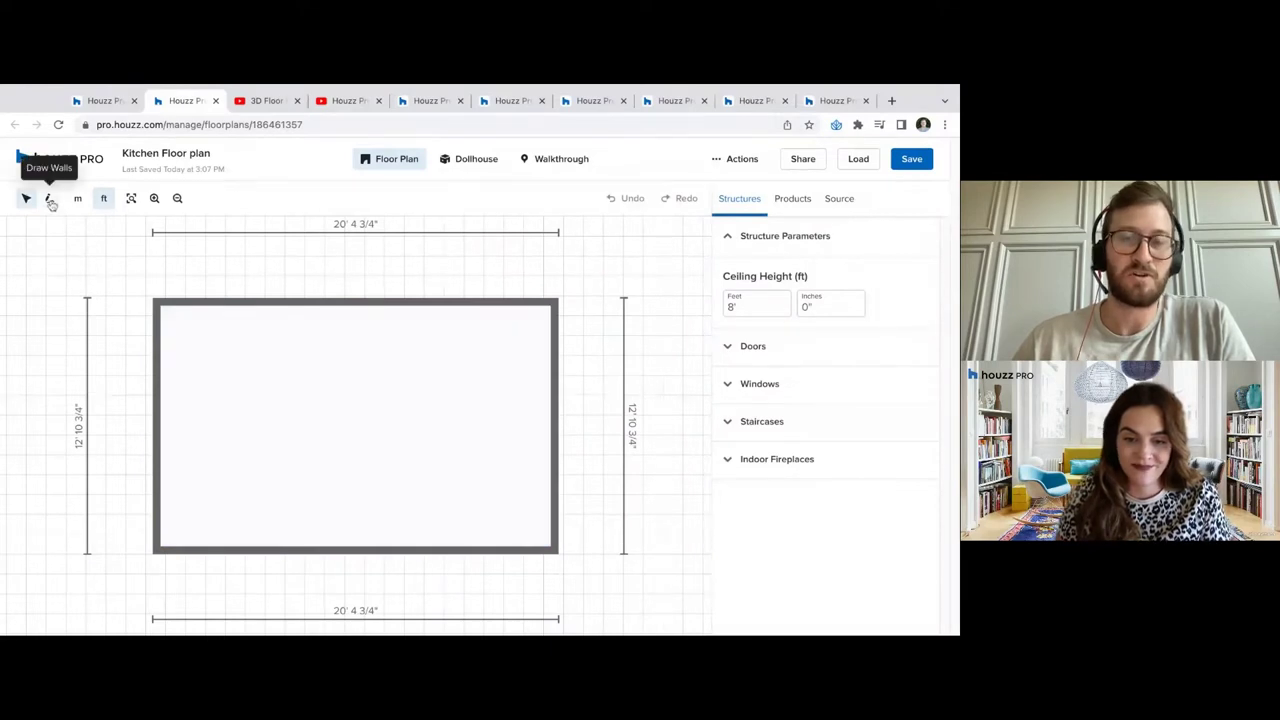
scroll(94, 317, down, 1)
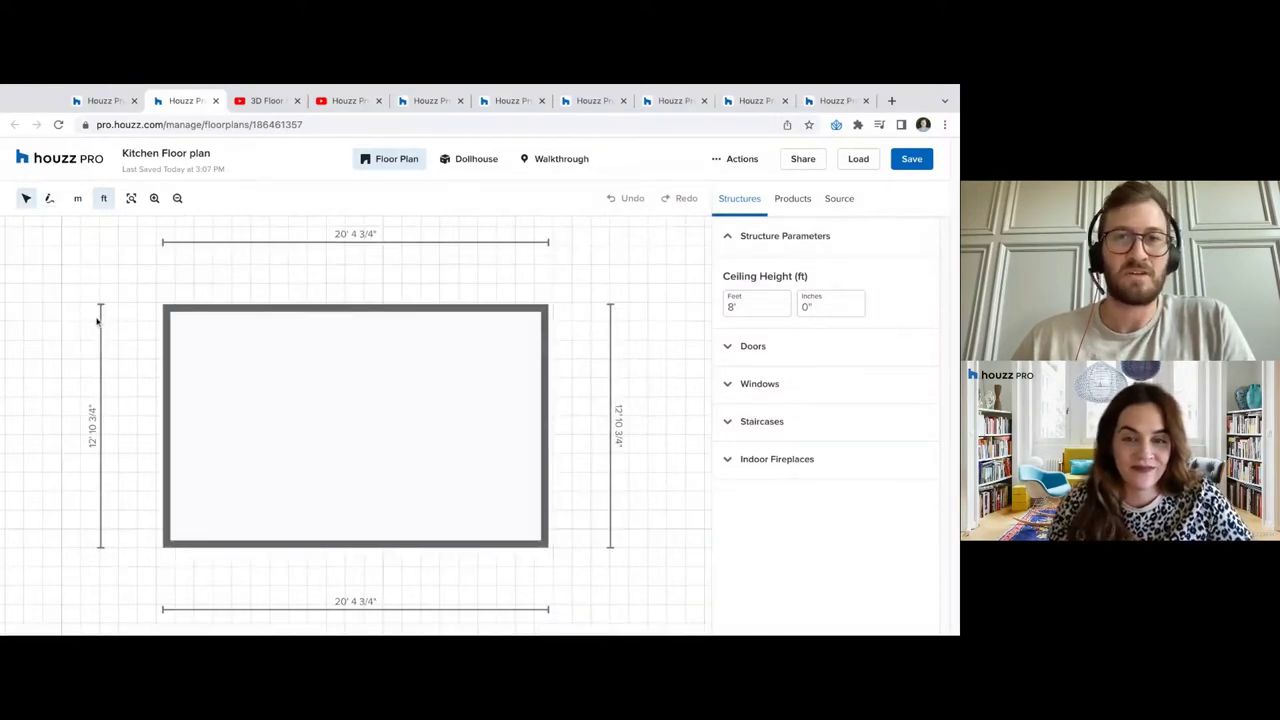
click(175, 199)
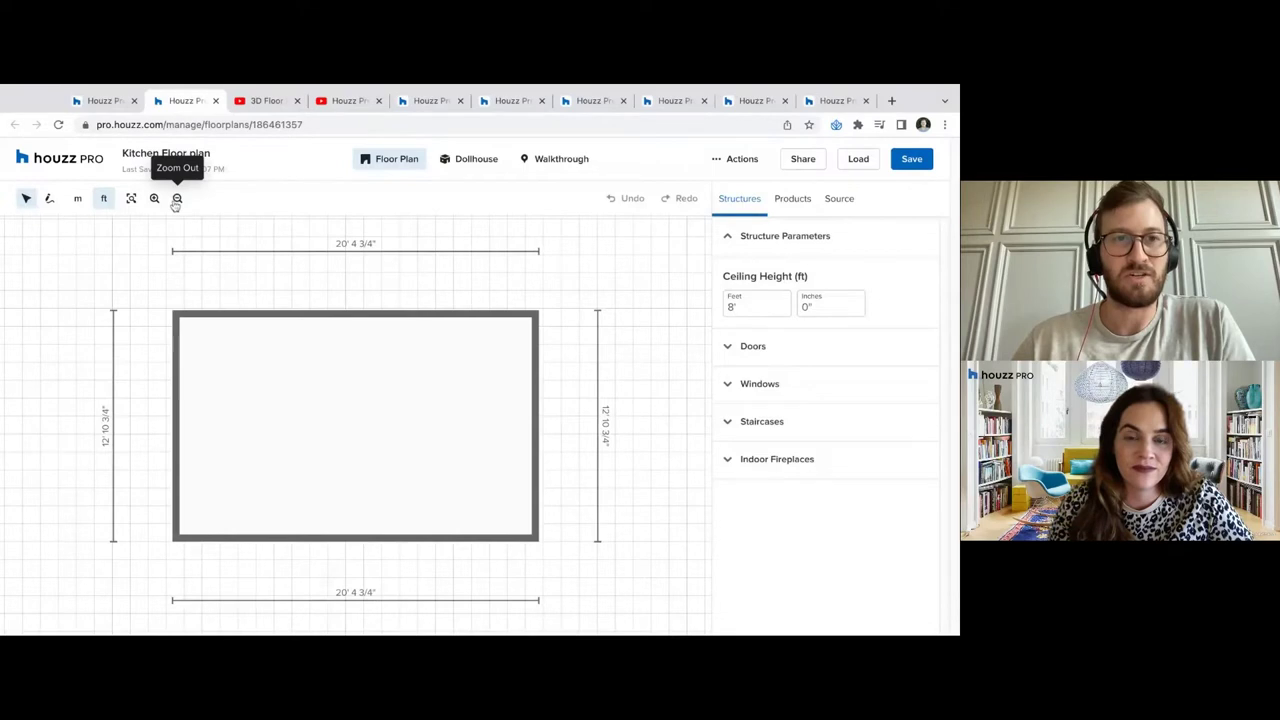
click(175, 199)
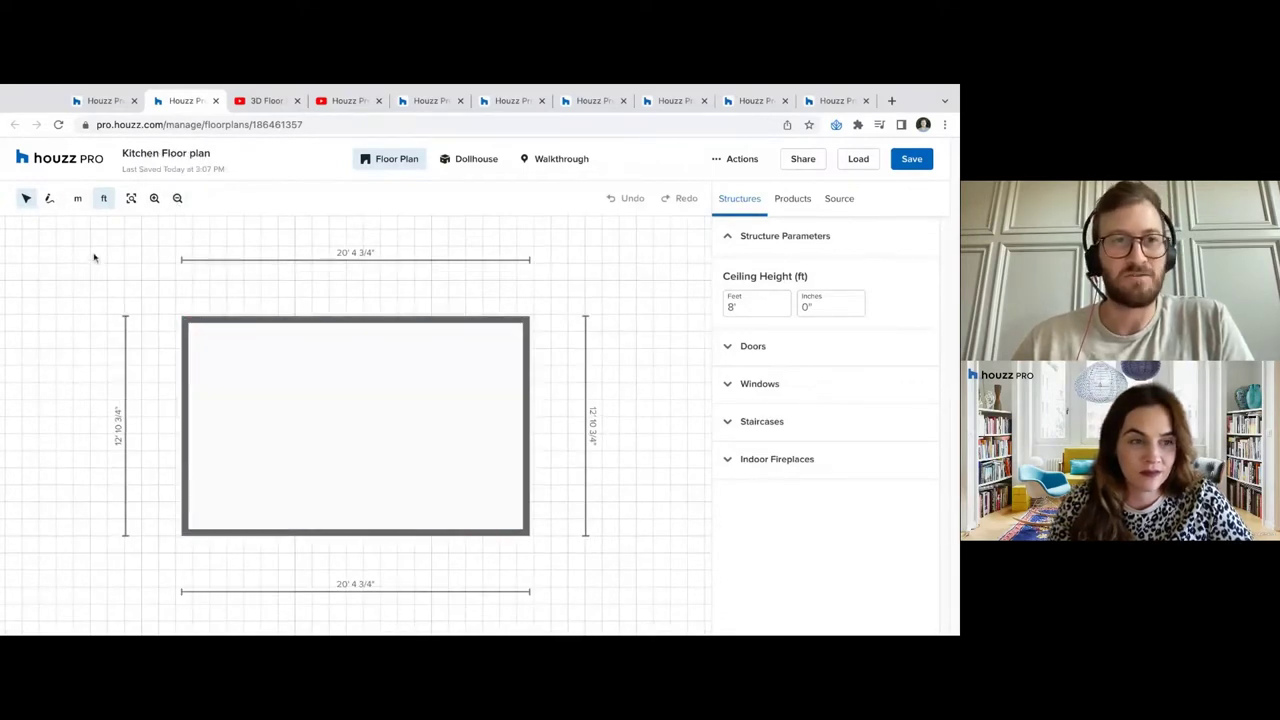
click(49, 198)
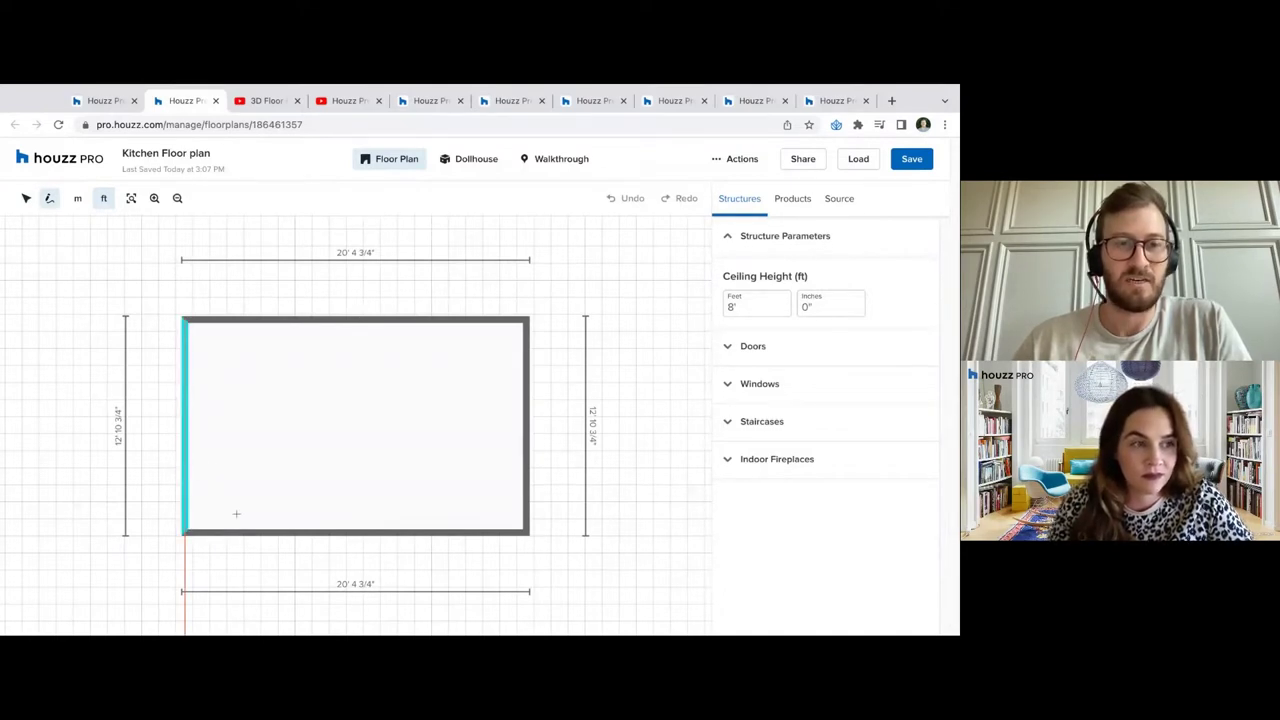
click(184, 462)
click(252, 533)
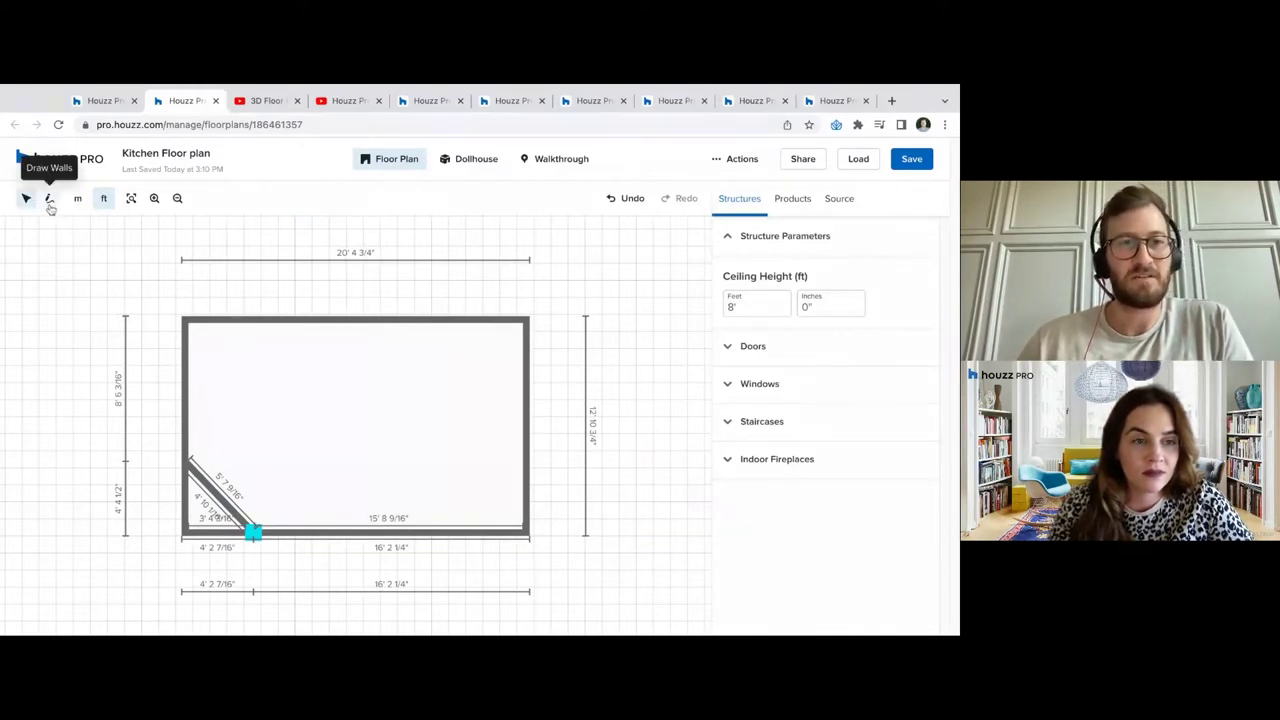
Delete the two leftover wall segments outside the diagonal wall, undoing and redoing the last deletion
click(185, 497)
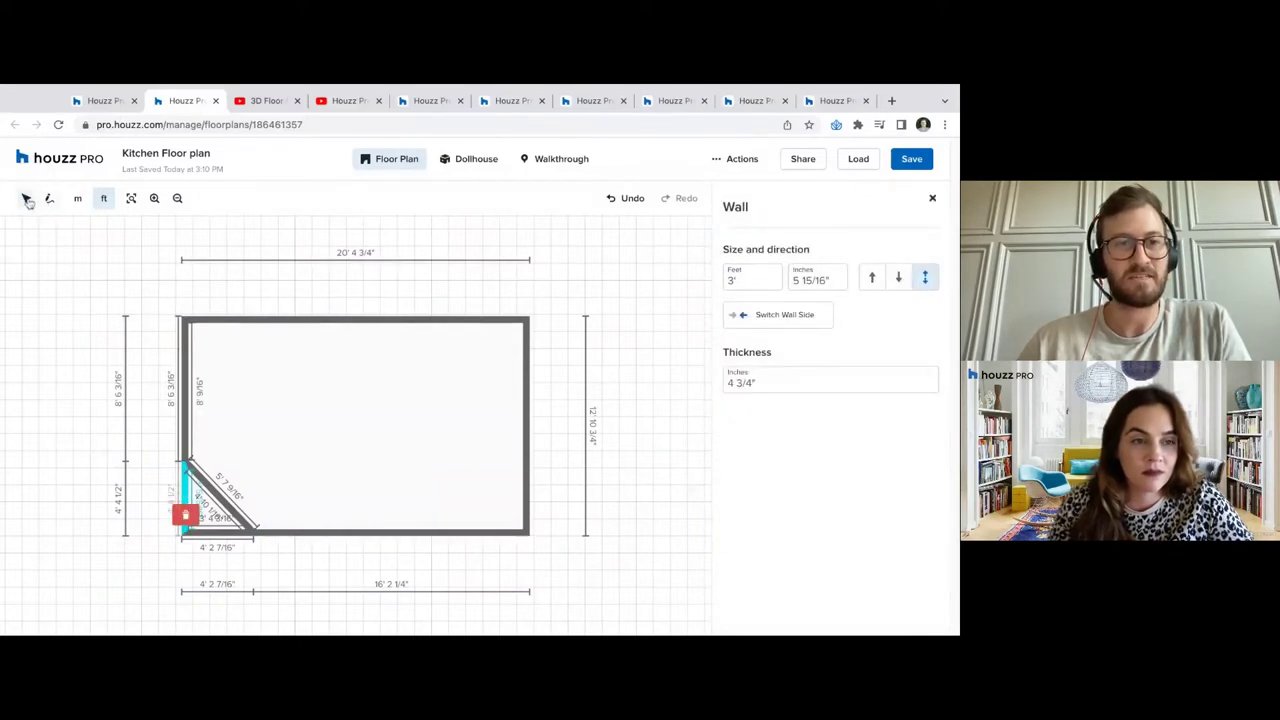
click(185, 515)
click(201, 524)
click(203, 556)
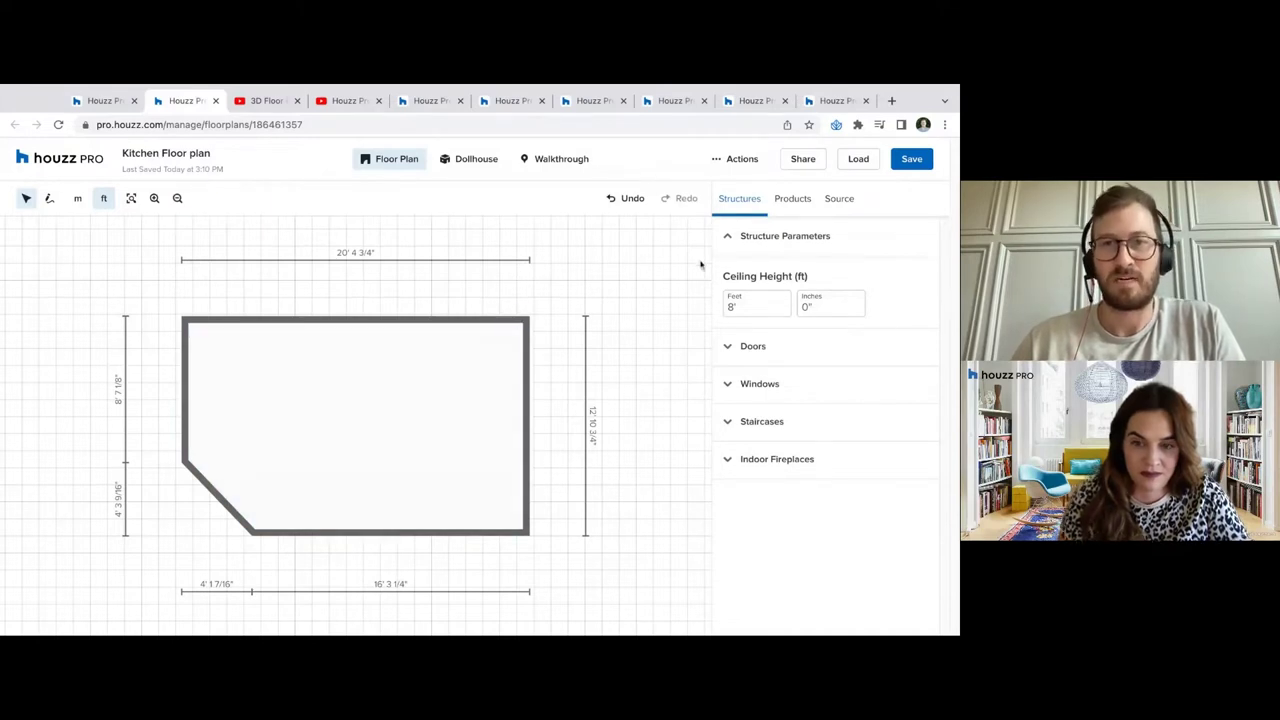
click(629, 199)
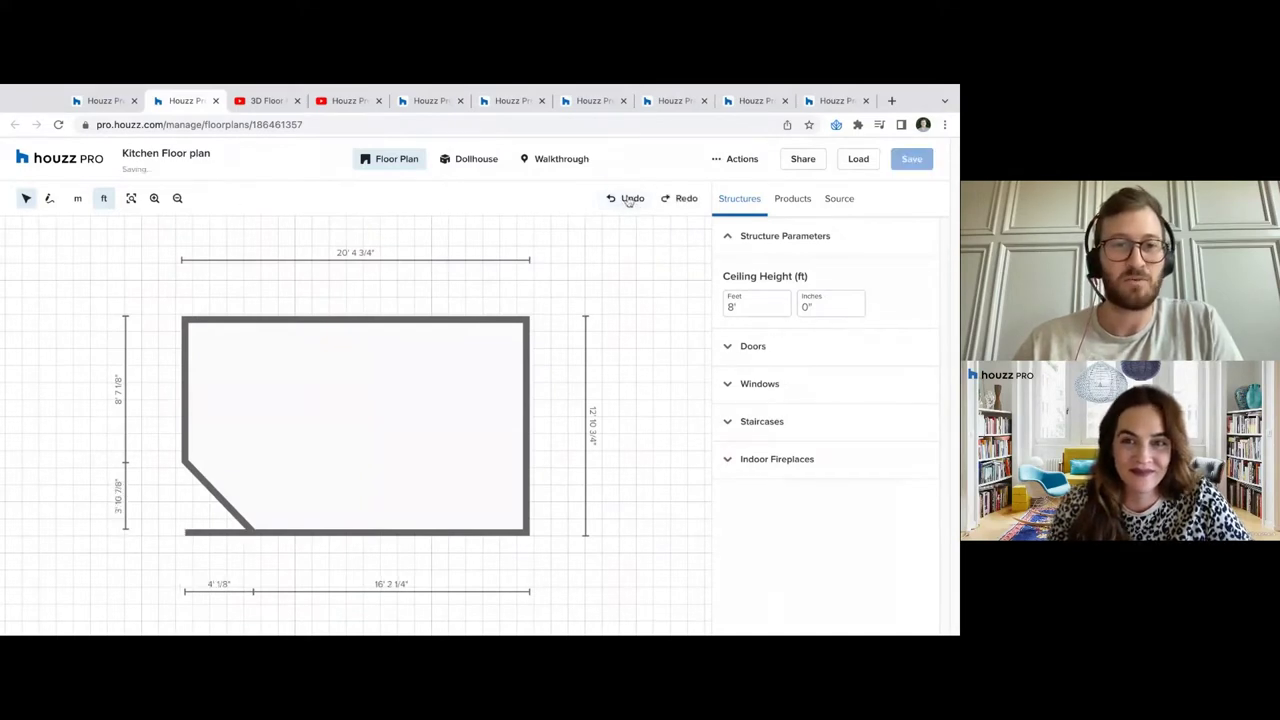
click(682, 198)
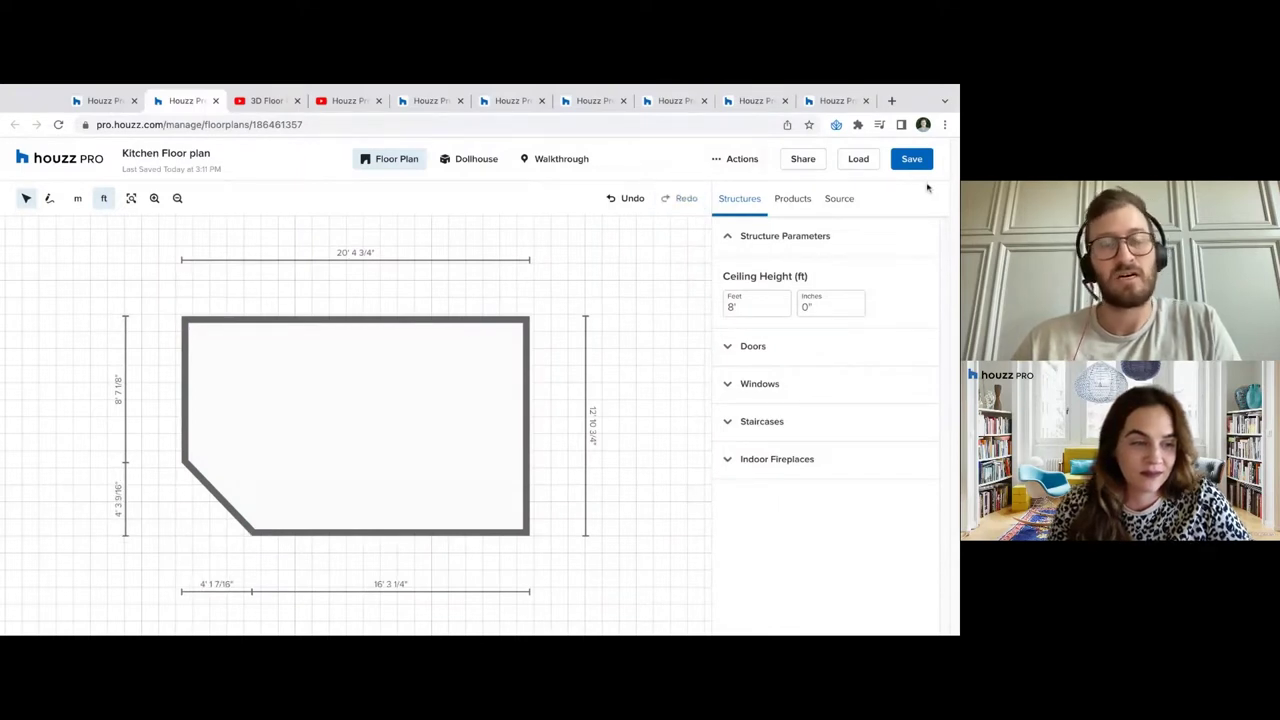
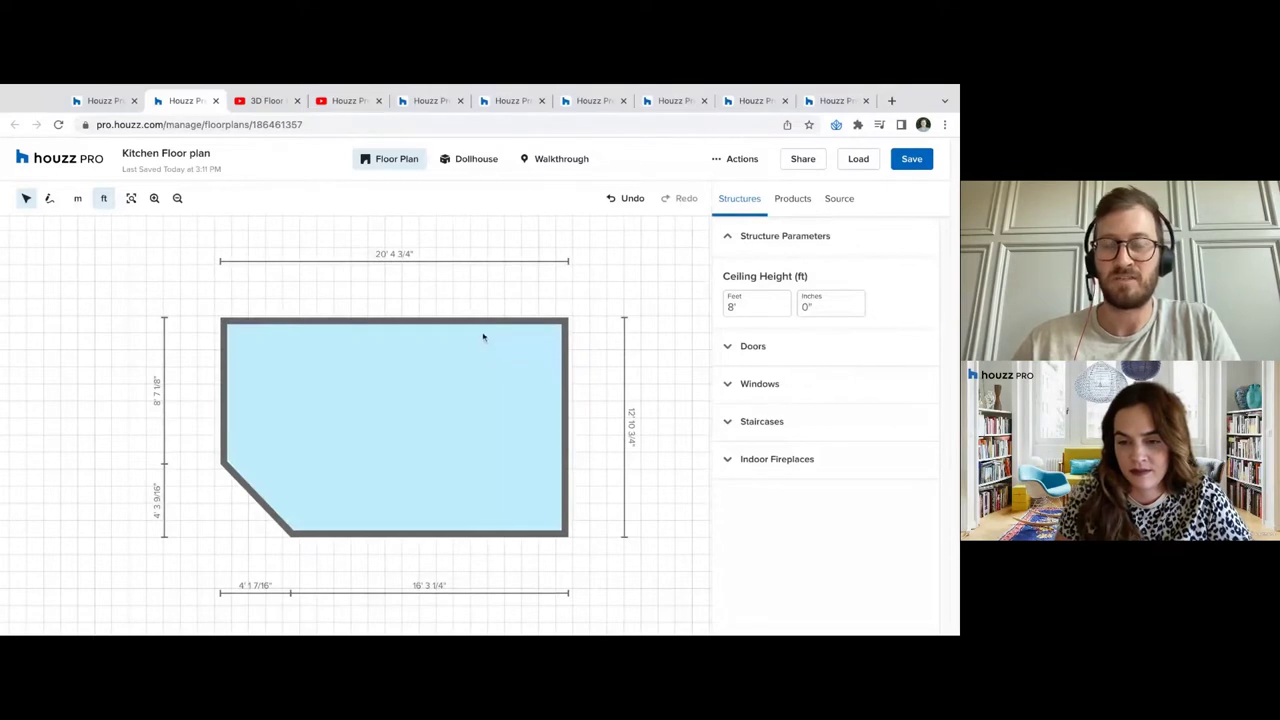
Review the size, direction and thickness settings of the room's upper wall and close its properties
click(478, 324)
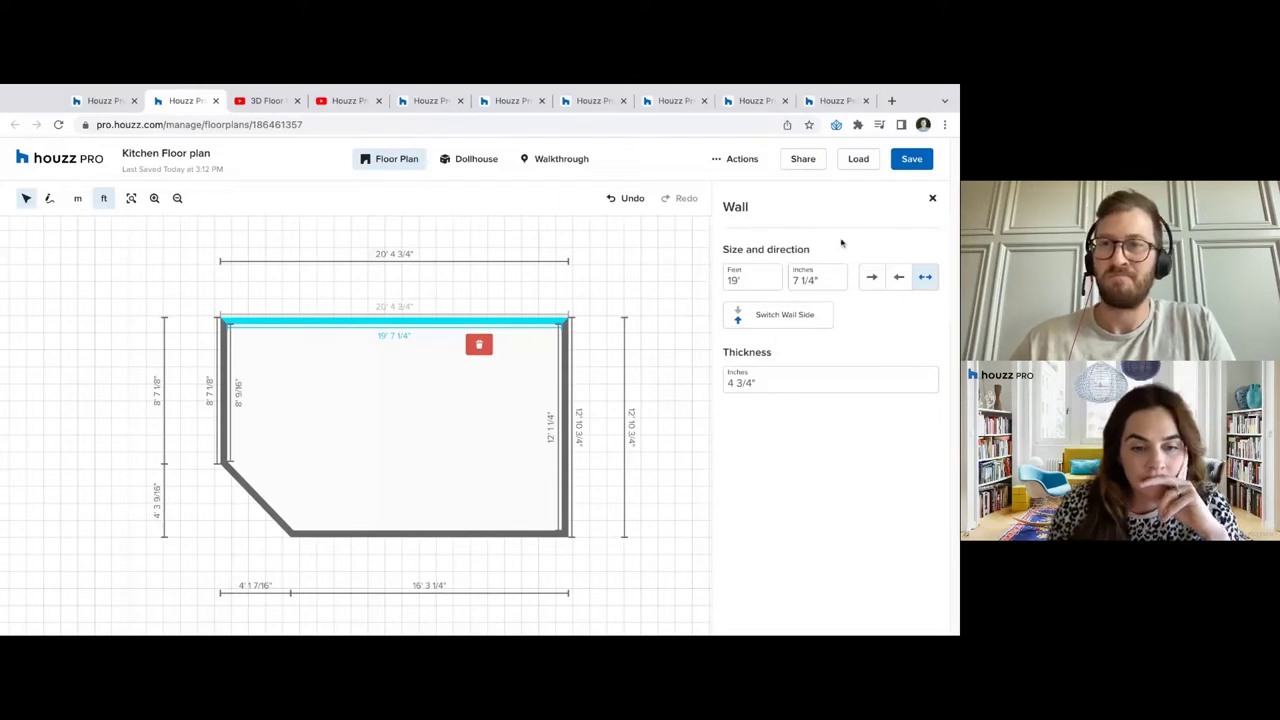
double_click(770, 353)
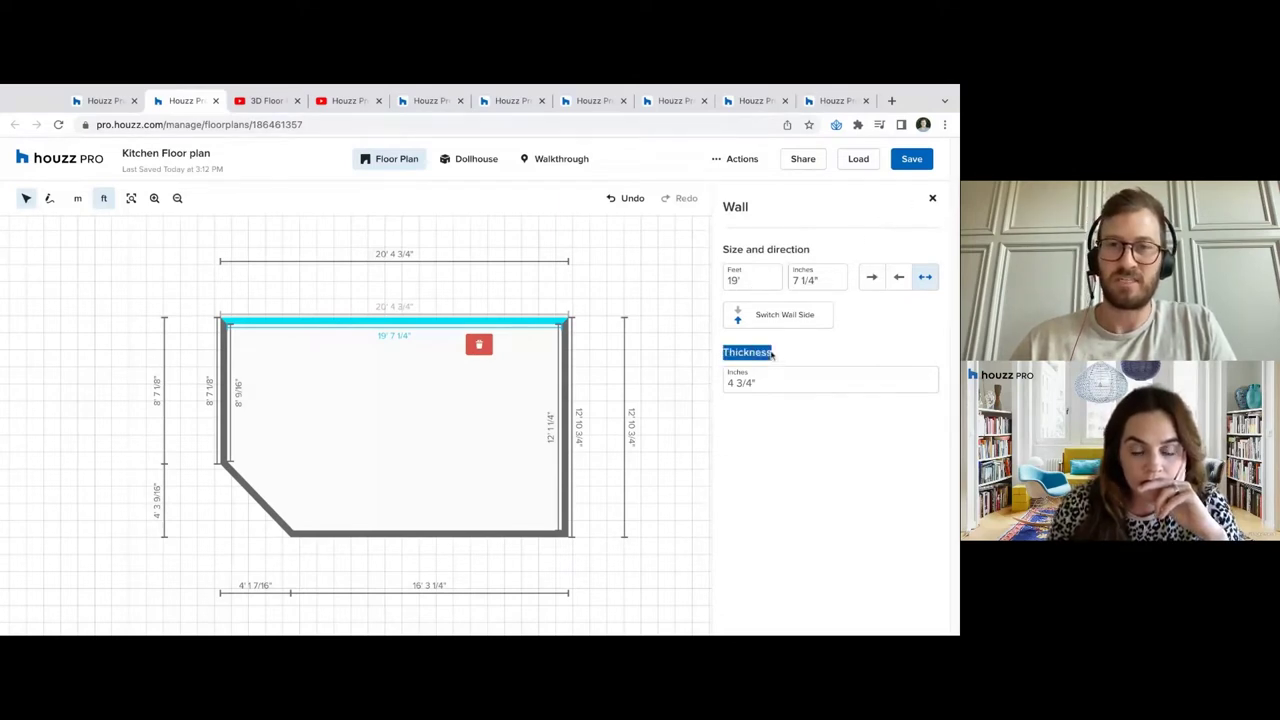
click(850, 303)
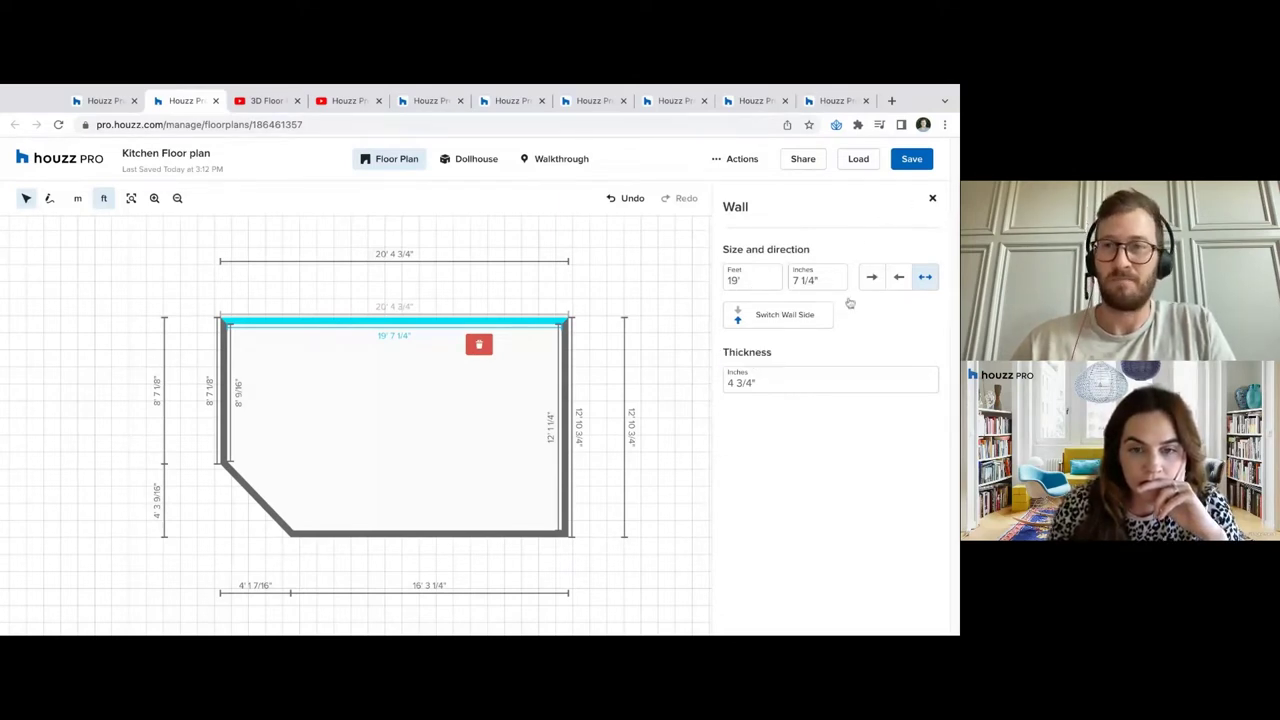
click(932, 198)
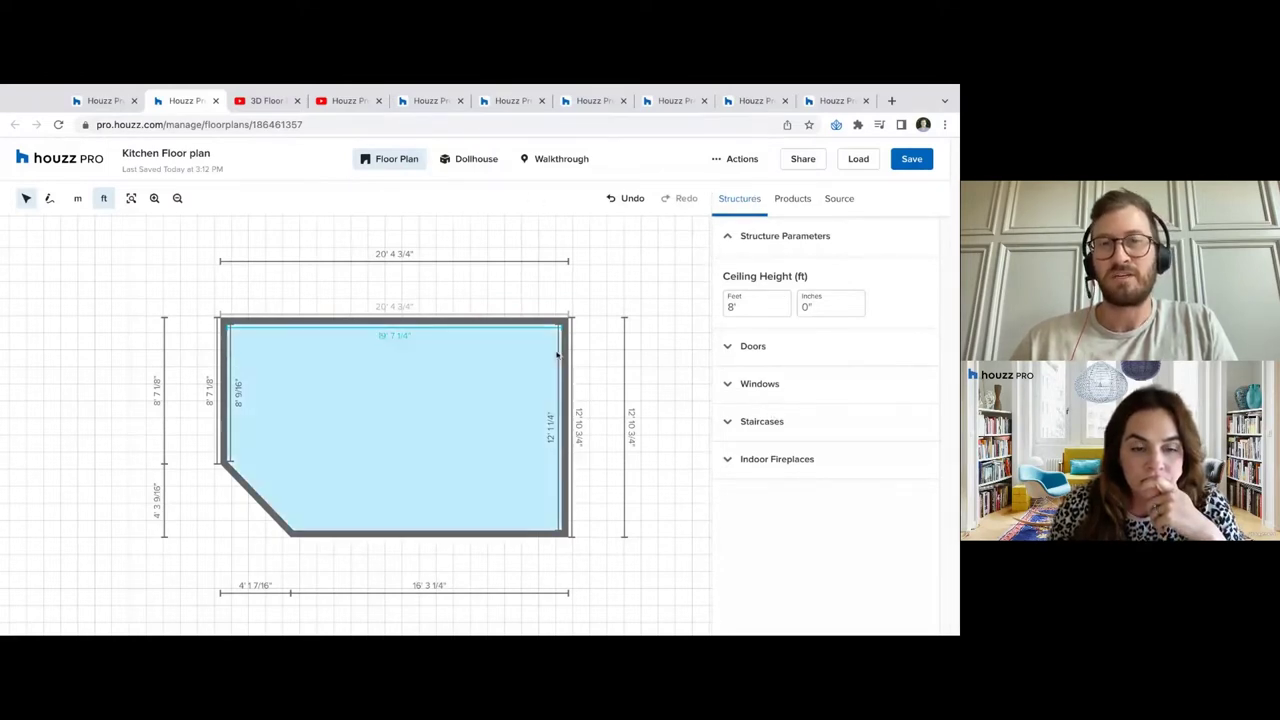
Switch to the Dollhouse view and set the ceiling height to 9 feet after trying 10 feet
click(470, 162)
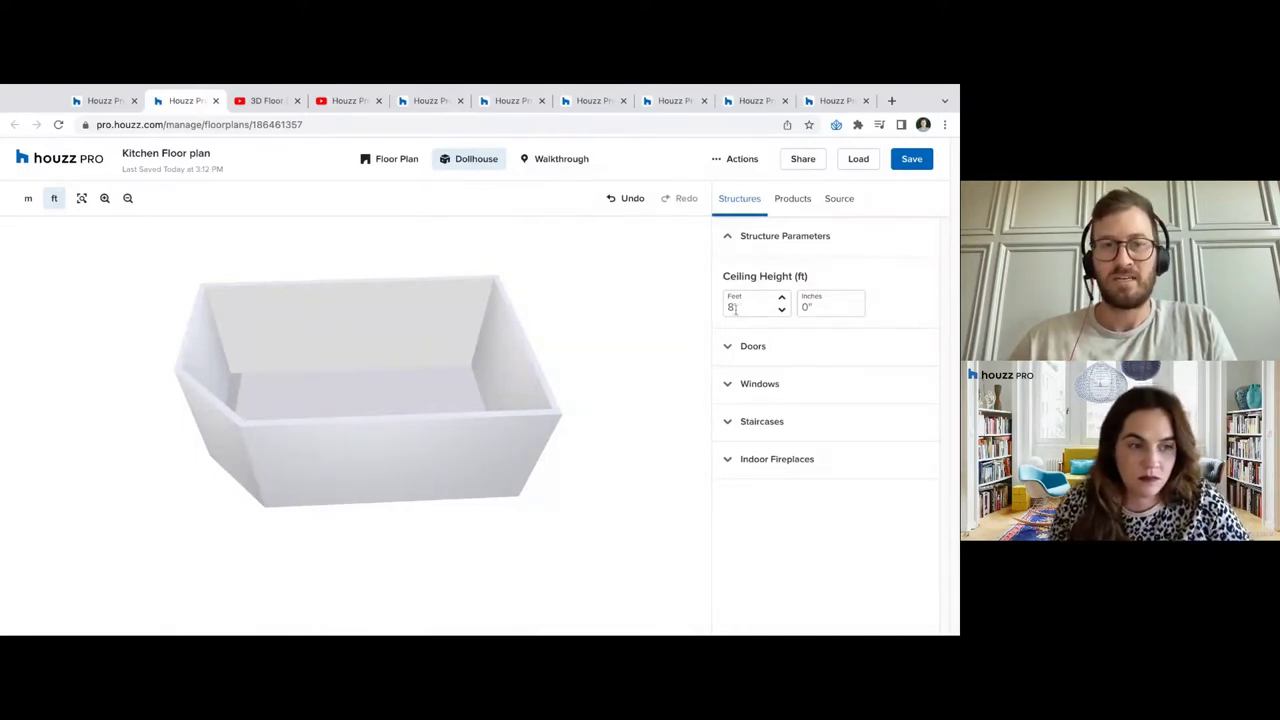
double_click(733, 309)
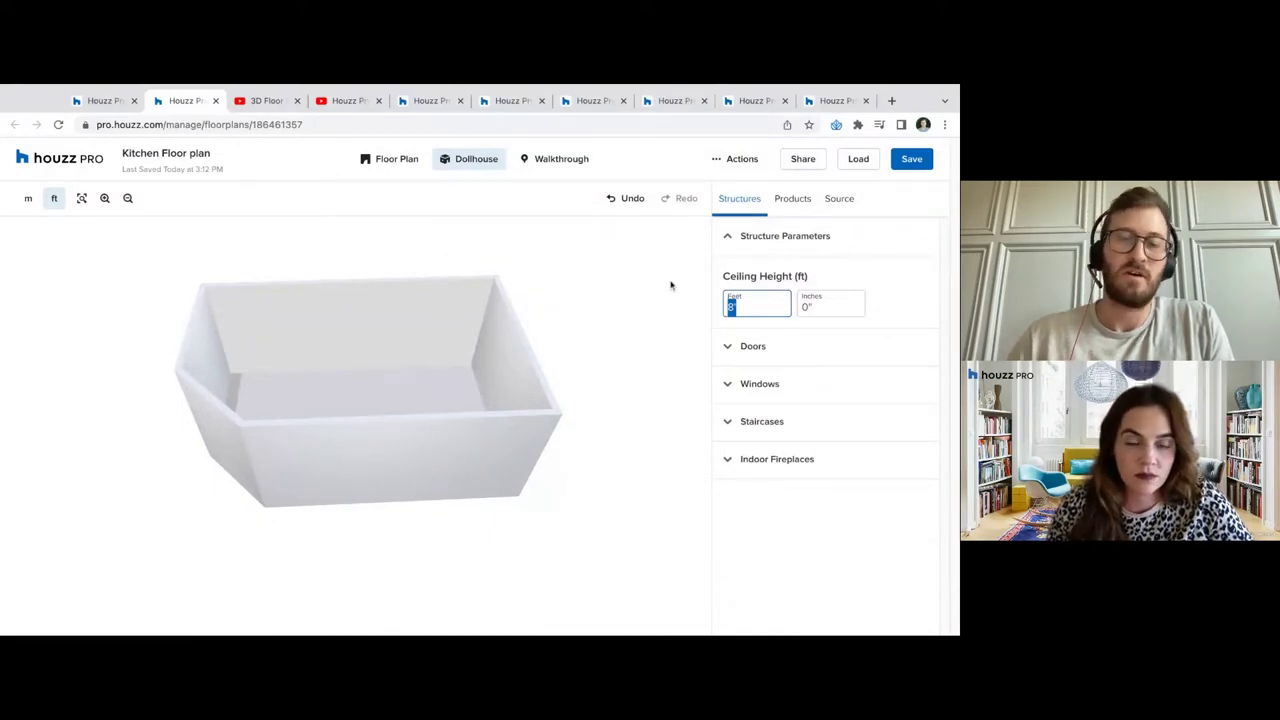
text(9)
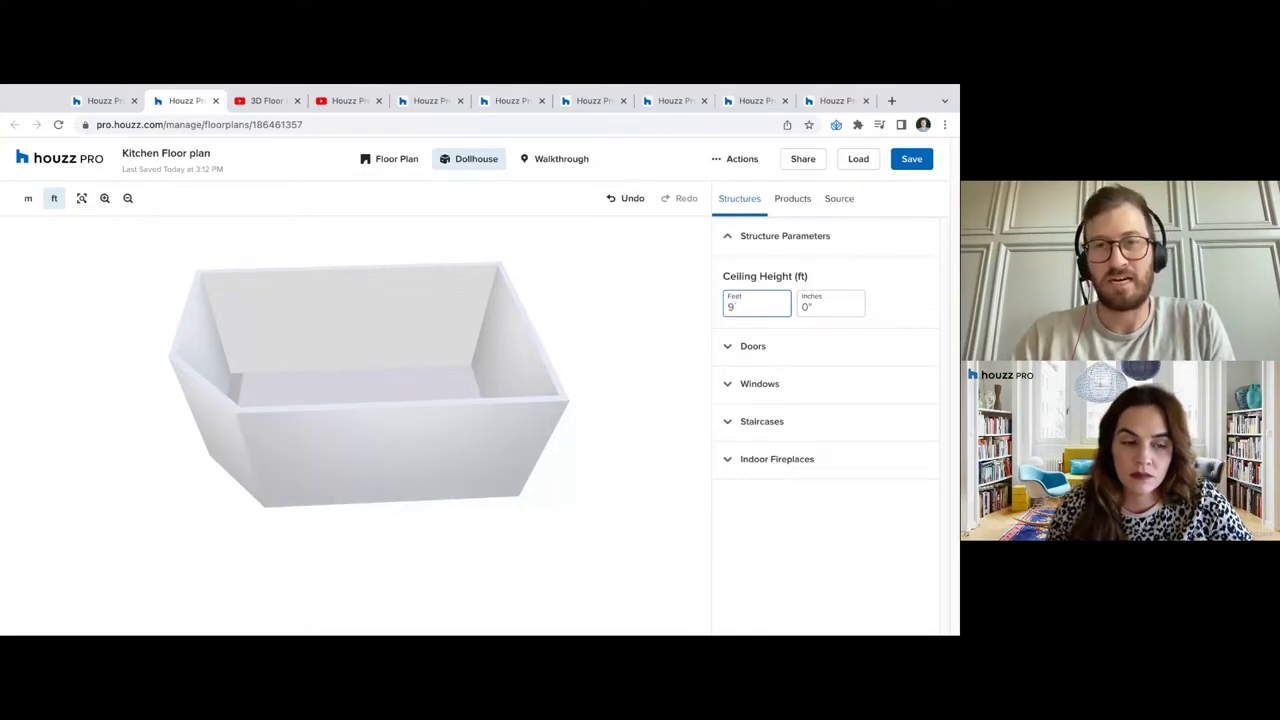
text(0)
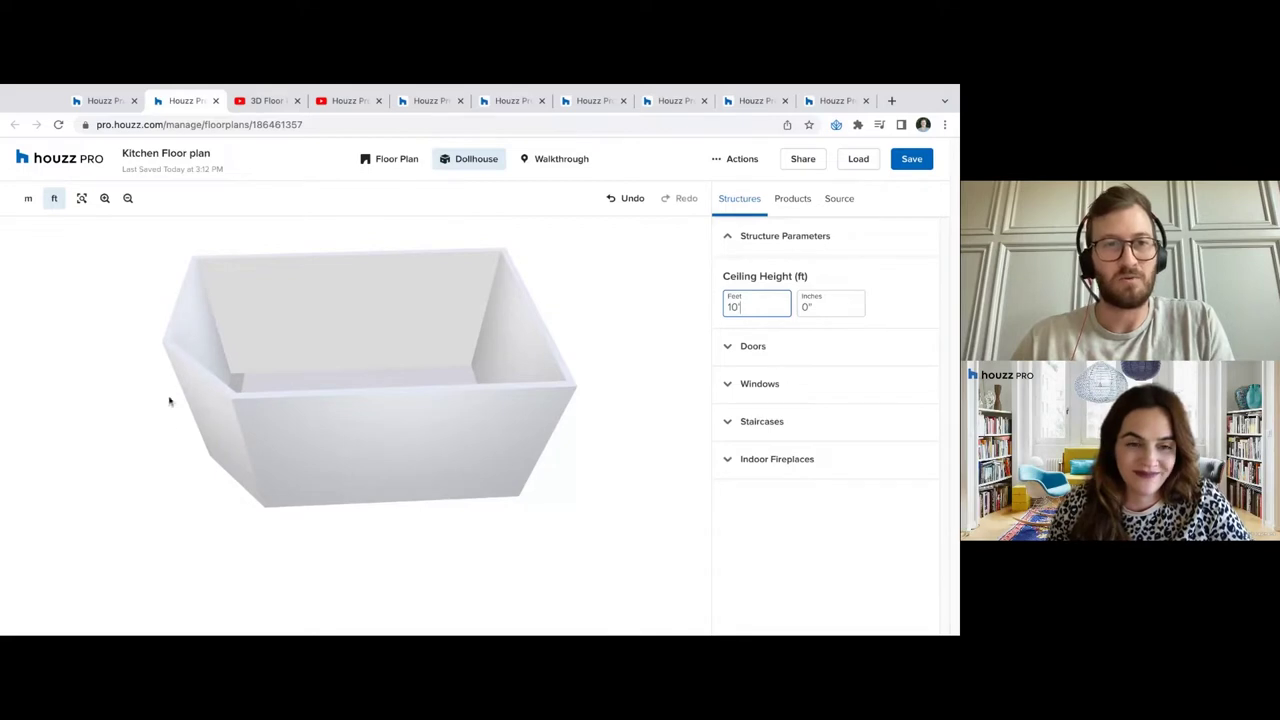
double_click(757, 311)
text(9)
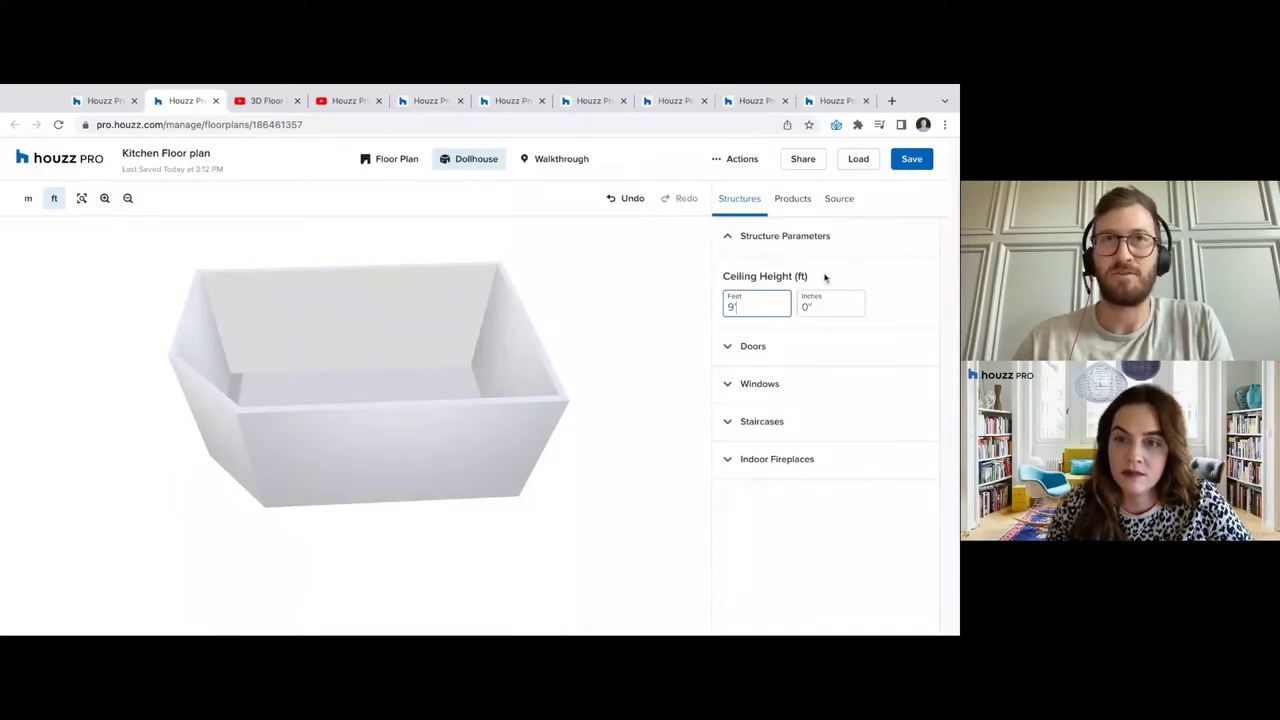
drag(803, 277, 722, 279)
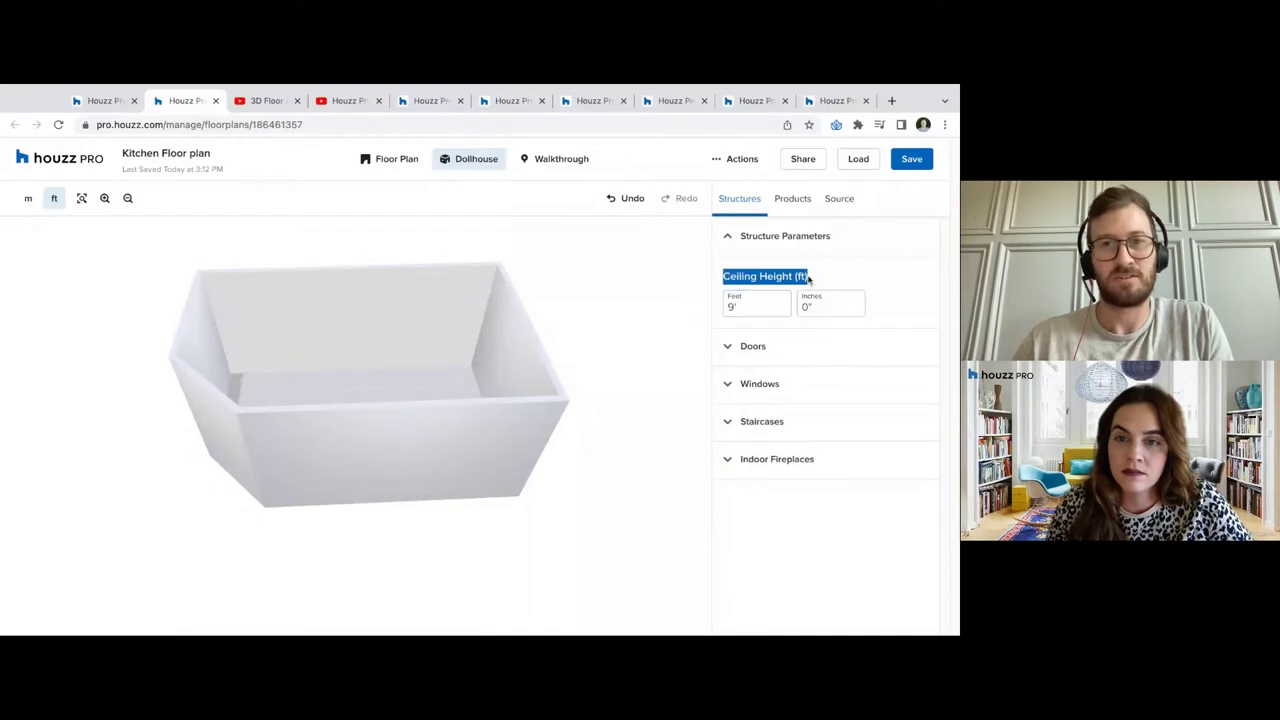
click(735, 280)
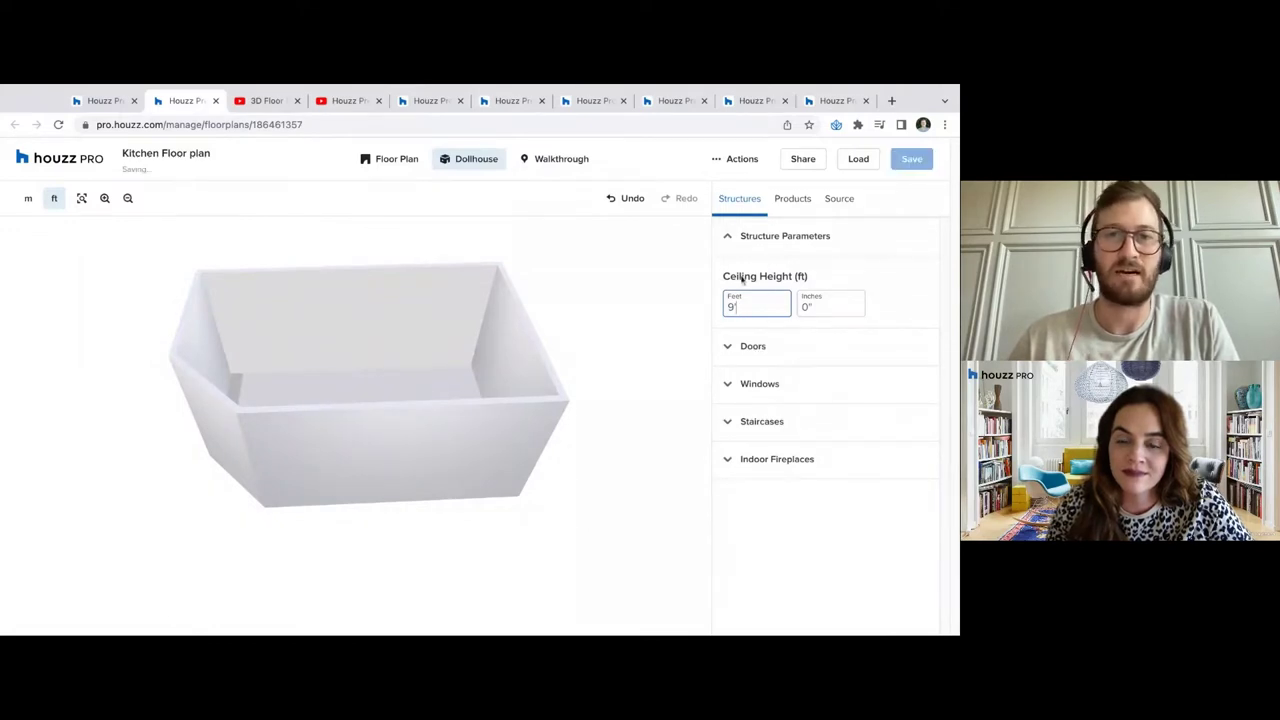
Return to the 2D floor plan and browse the available door types, from interior panel doors to exterior and French doors
click(395, 161)
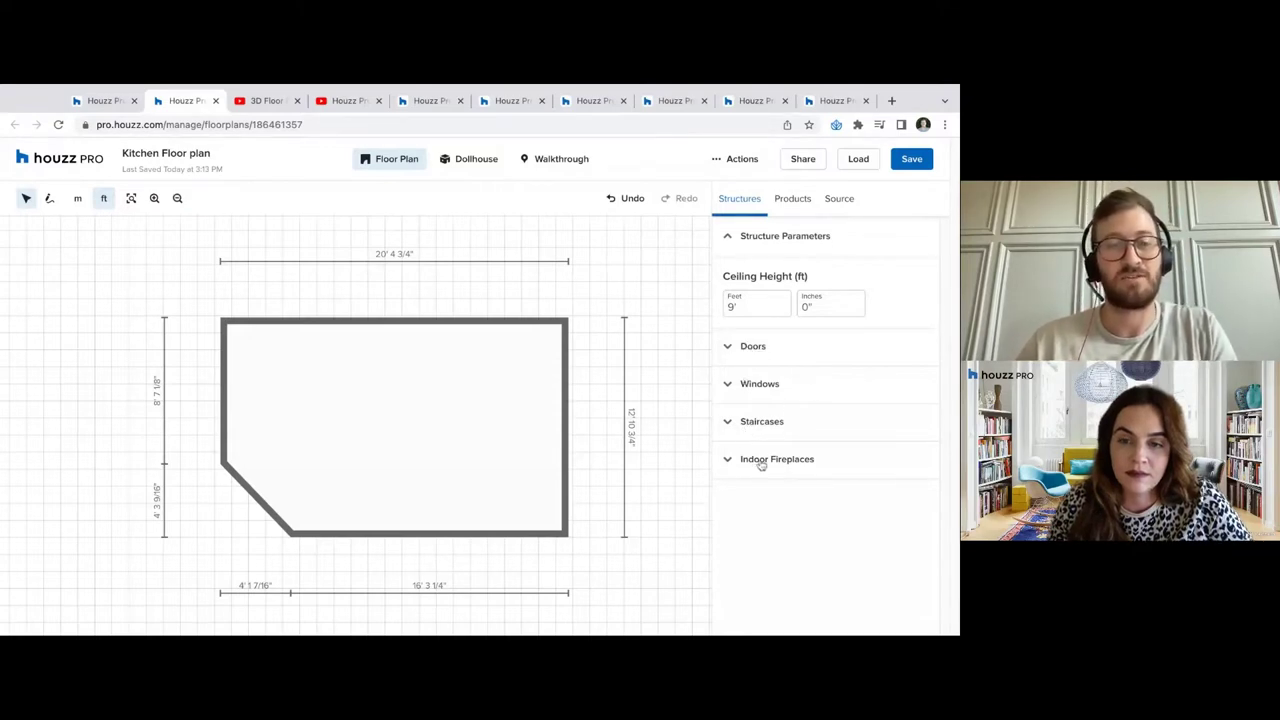
click(758, 348)
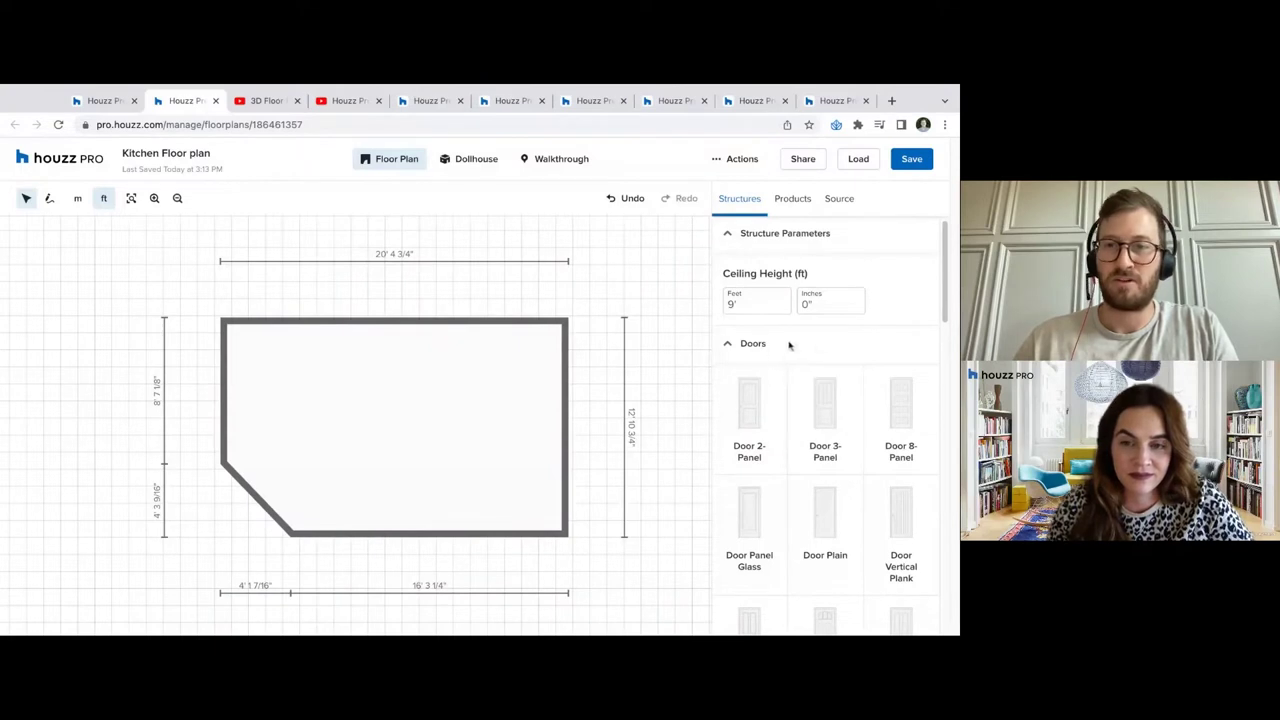
scroll(825, 490, down, 1)
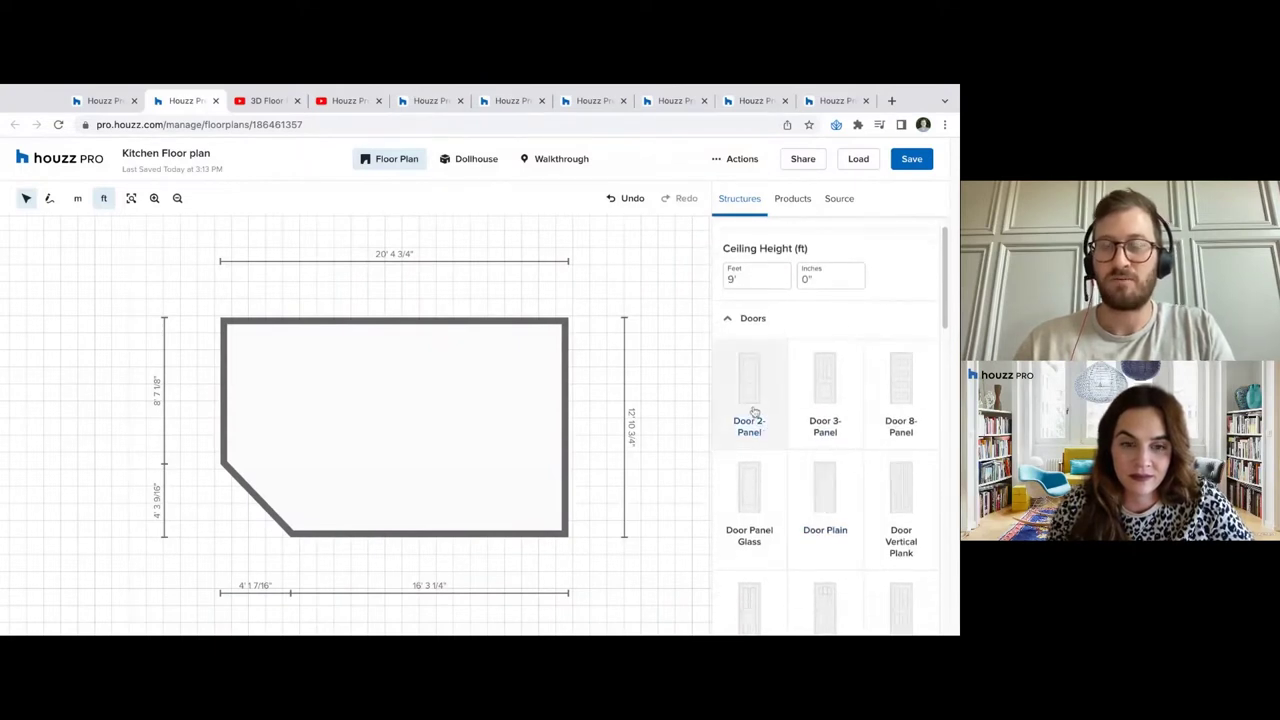
scroll(761, 414, down, 1)
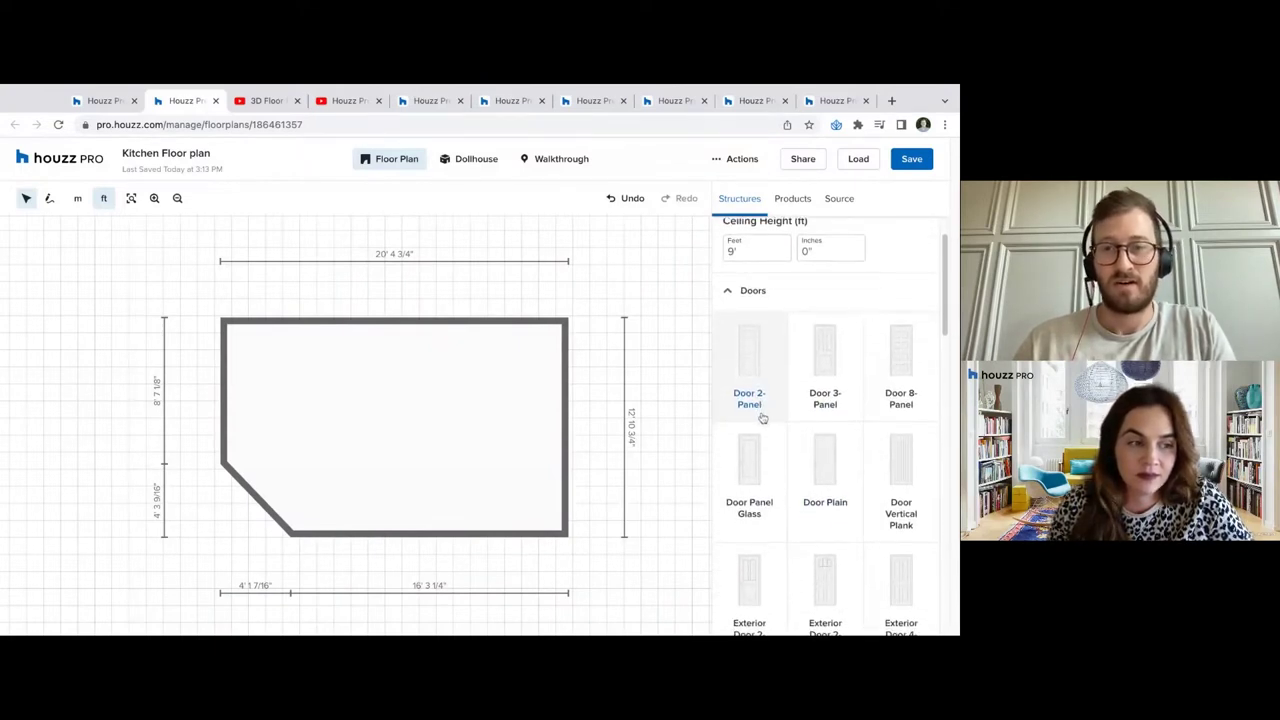
scroll(790, 412, down, 3)
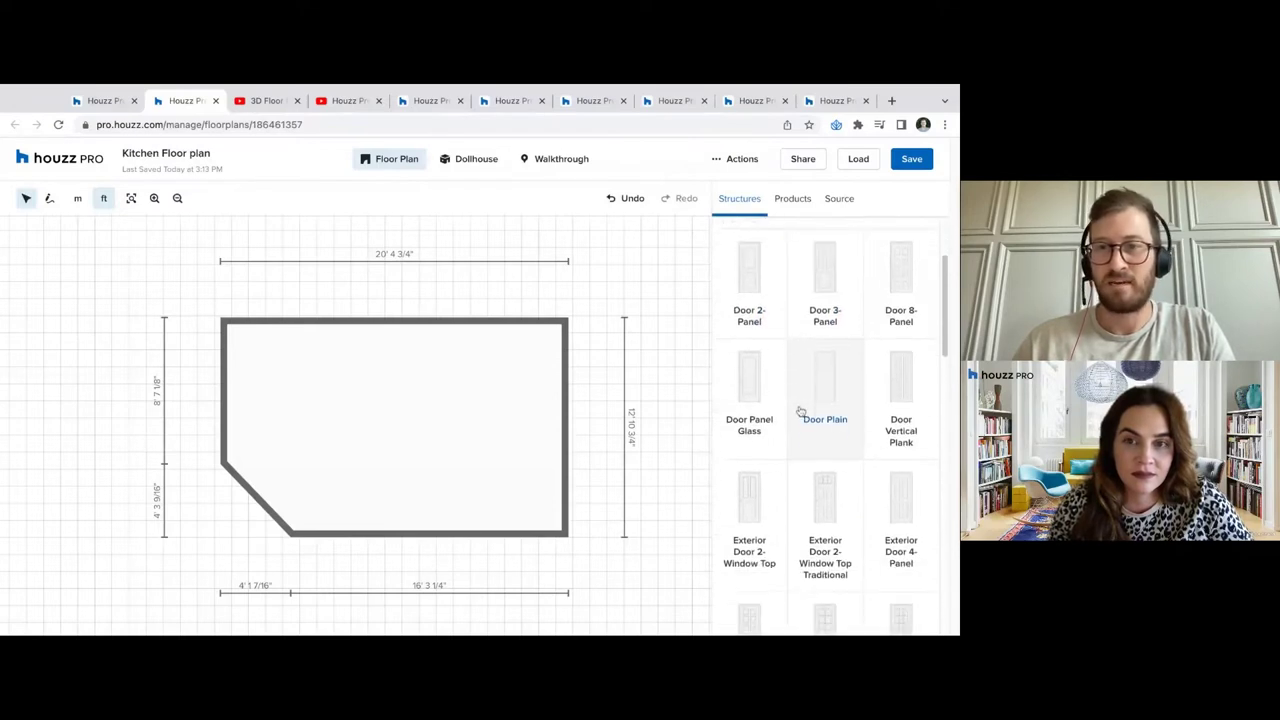
scroll(800, 412, down, 2)
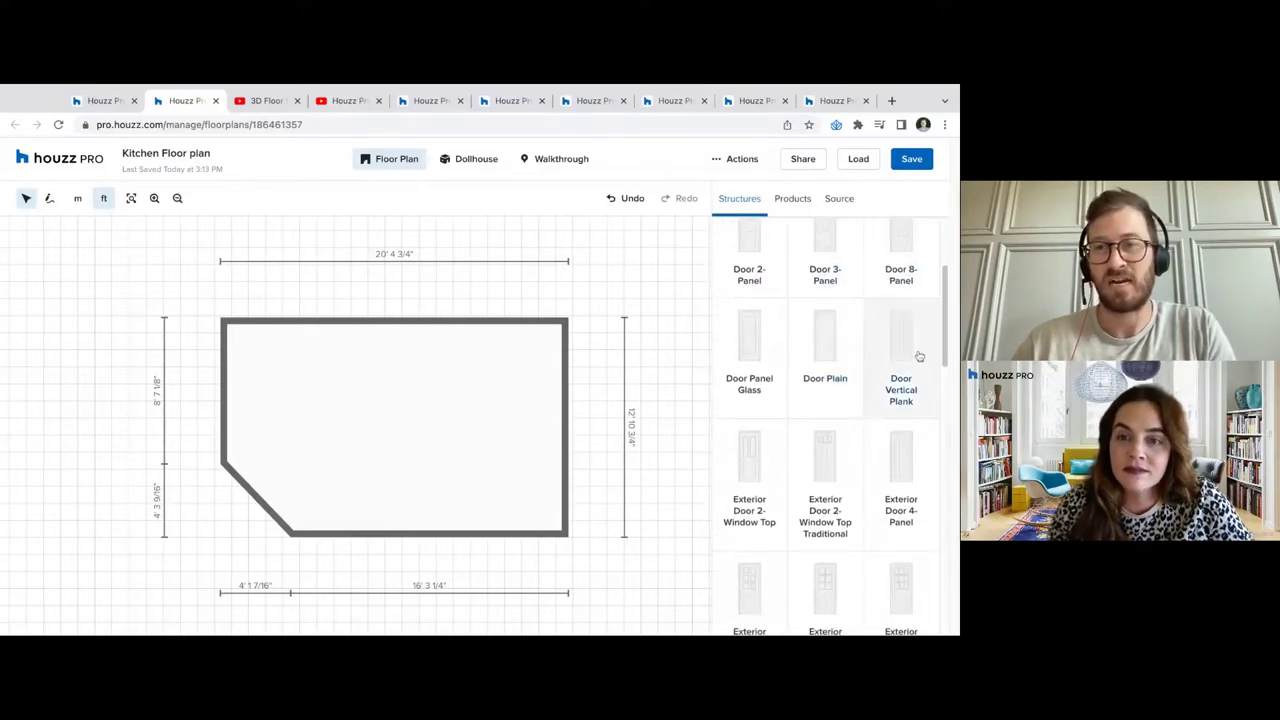
scroll(910, 474, down, 8)
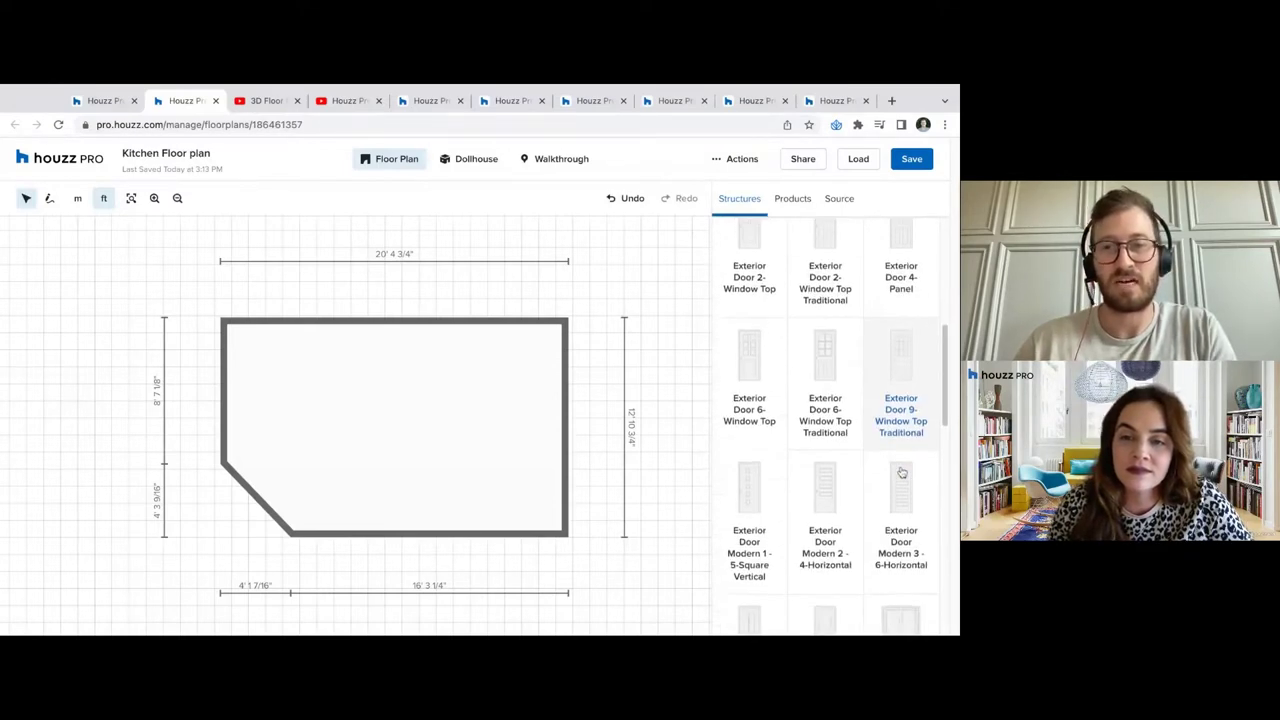
scroll(901, 472, down, 2)
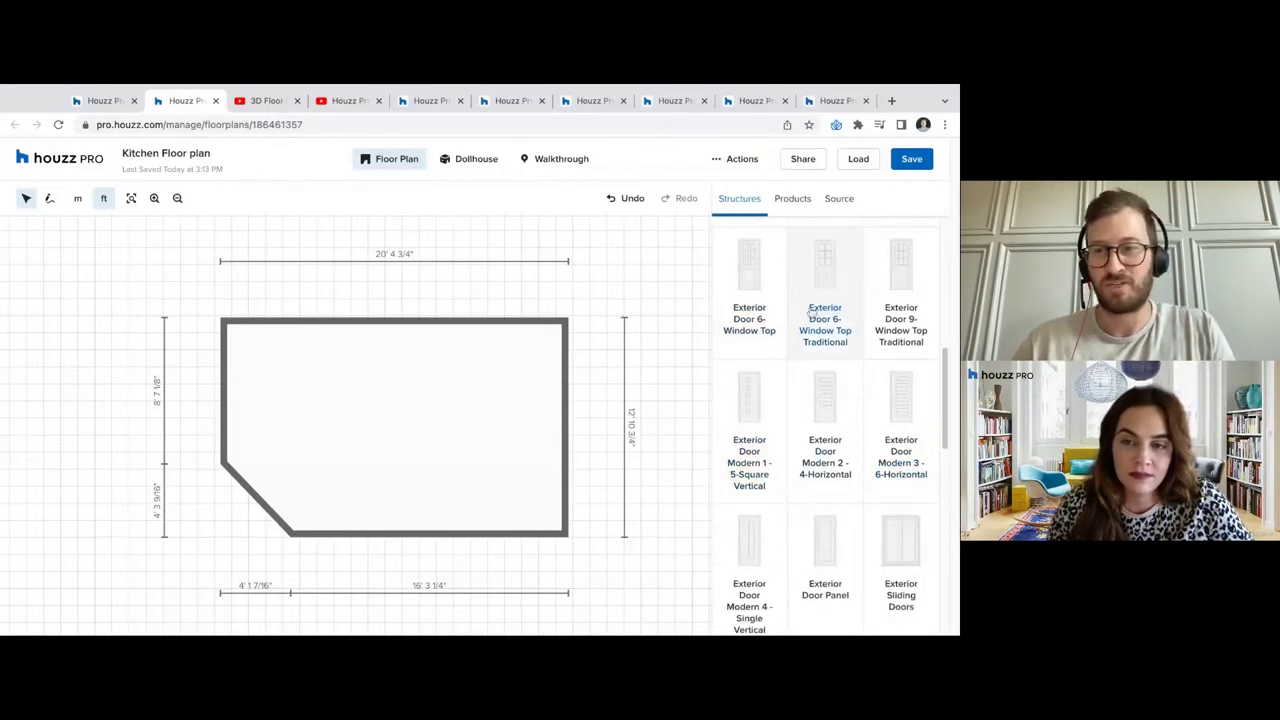
scroll(830, 400, down, 5)
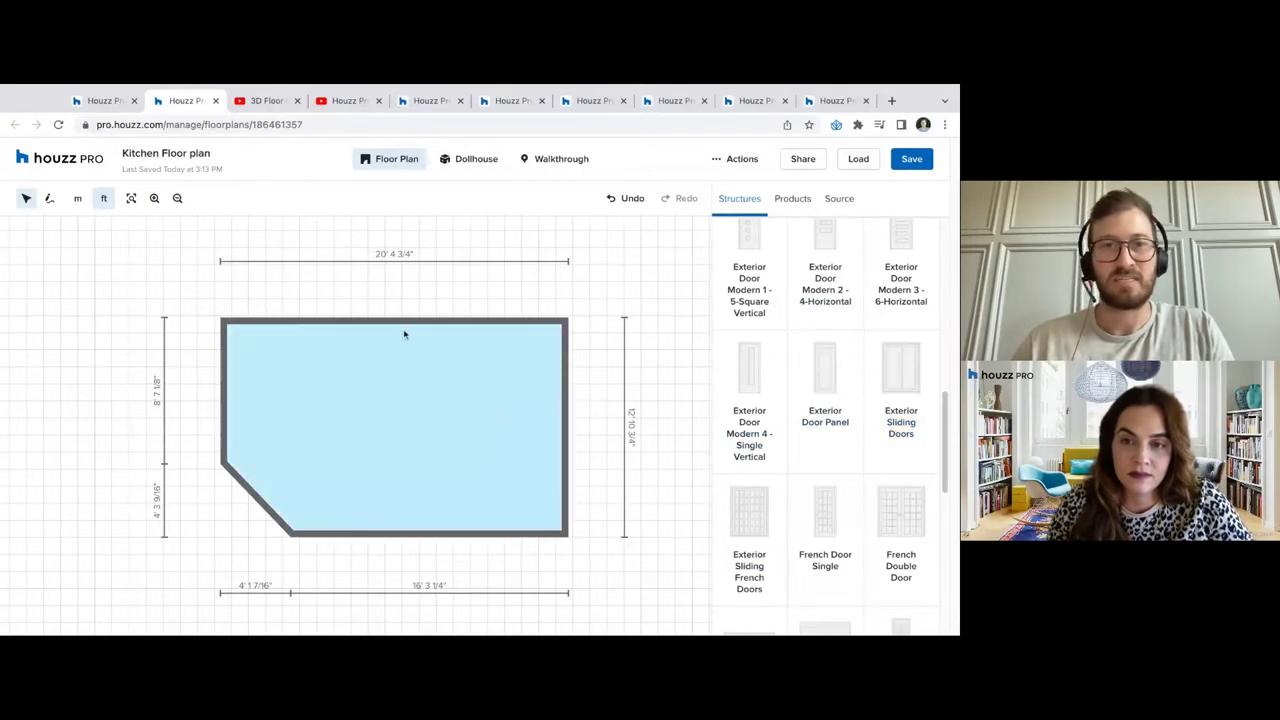
Insert the Exterior Sliding Doors into the diagonal wall of the kitchen and review their dimensions and finishes settings
click(907, 371)
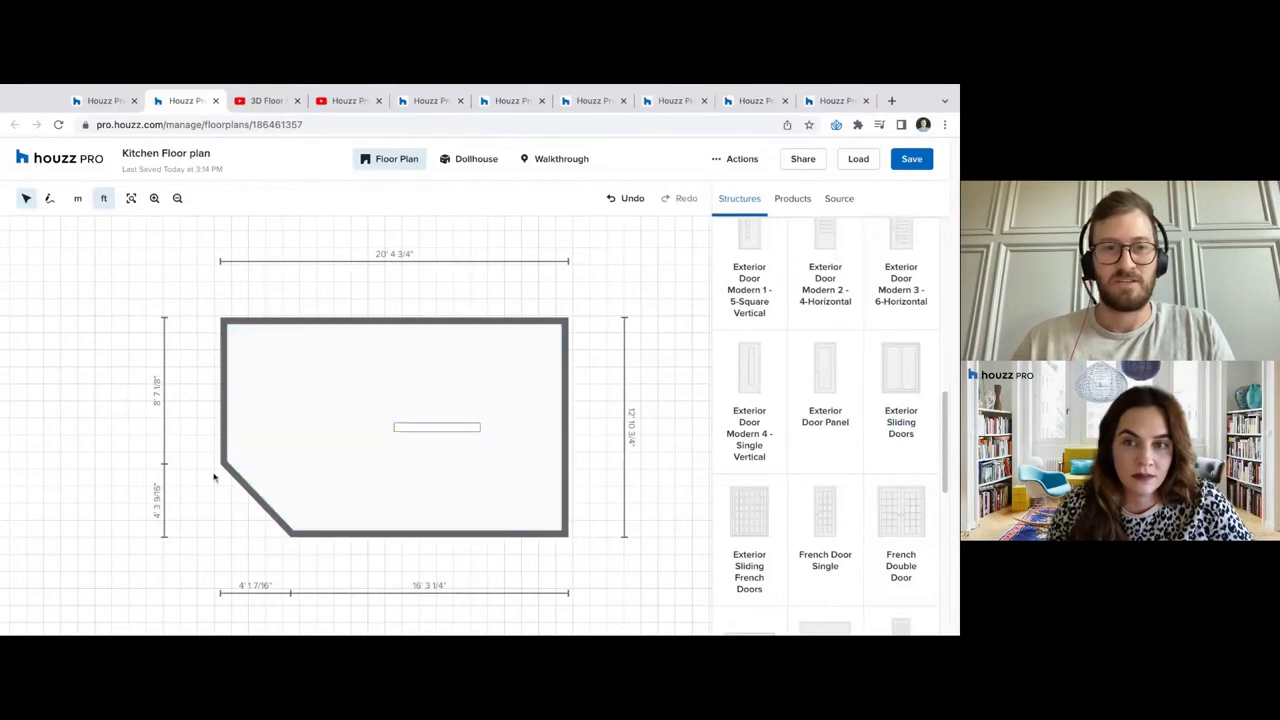
click(463, 432)
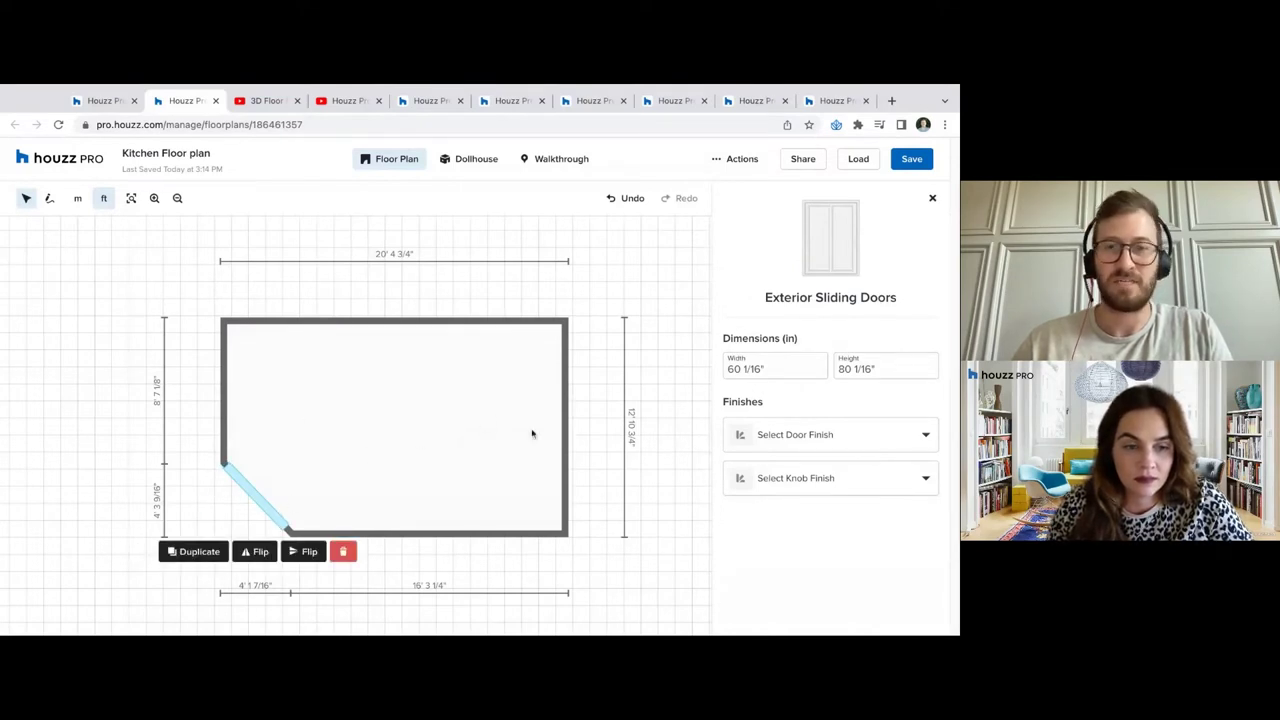
click(253, 497)
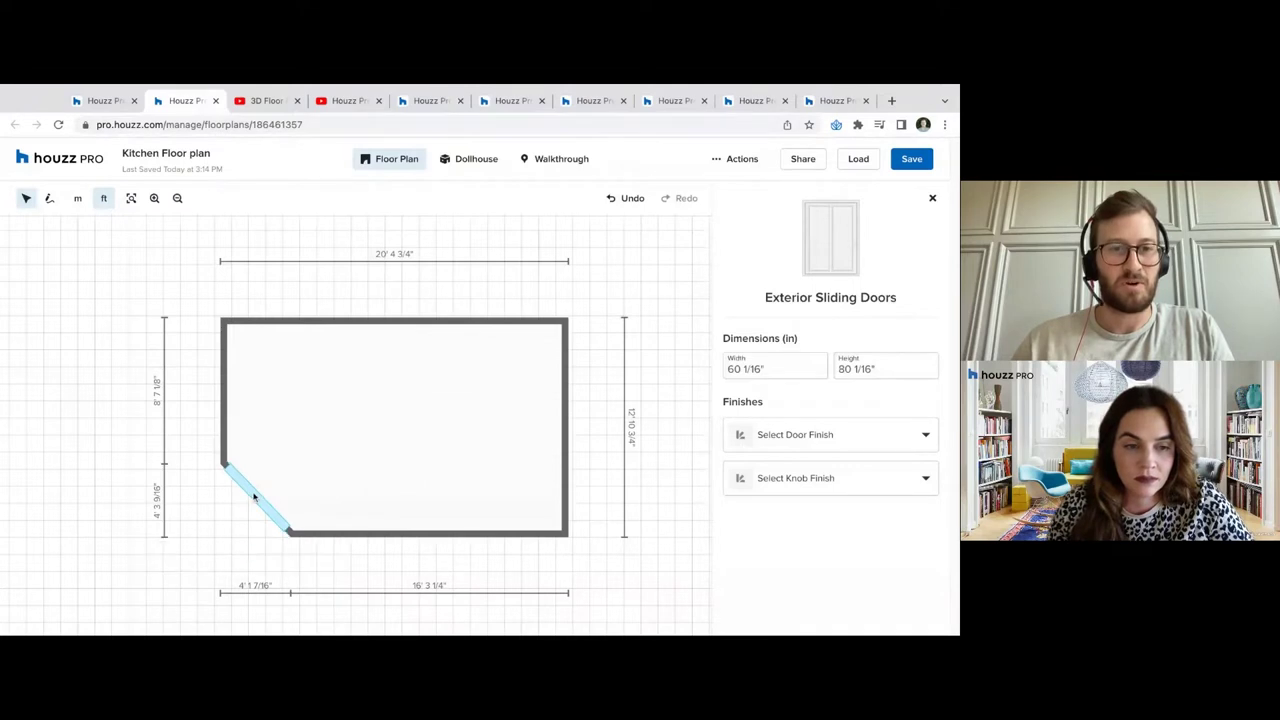
click(253, 497)
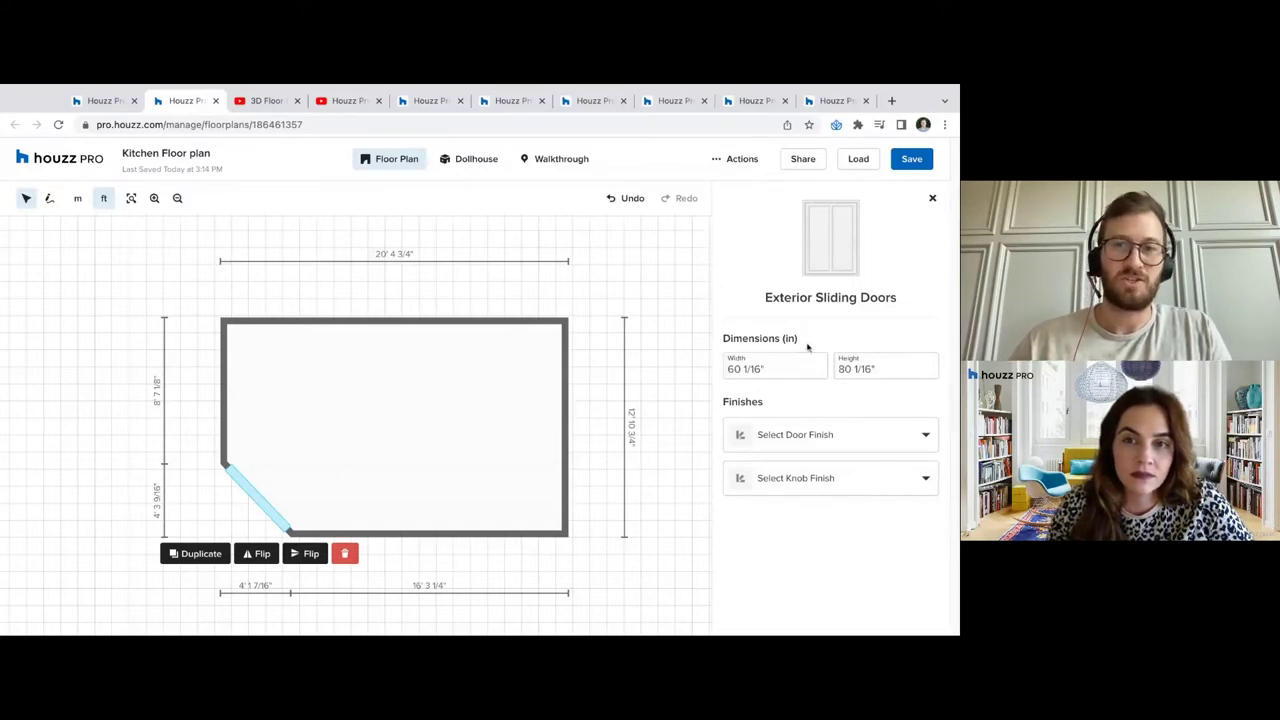
drag(808, 346, 838, 321)
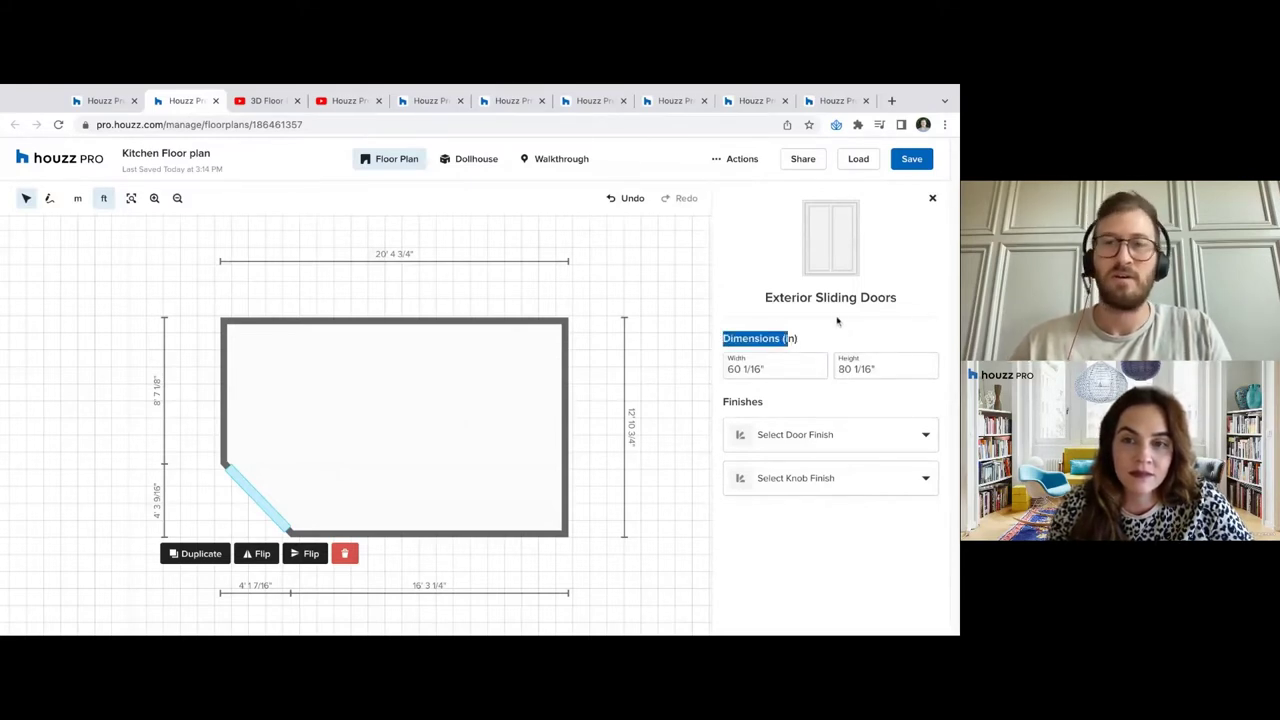
click(830, 321)
drag(756, 405, 721, 402)
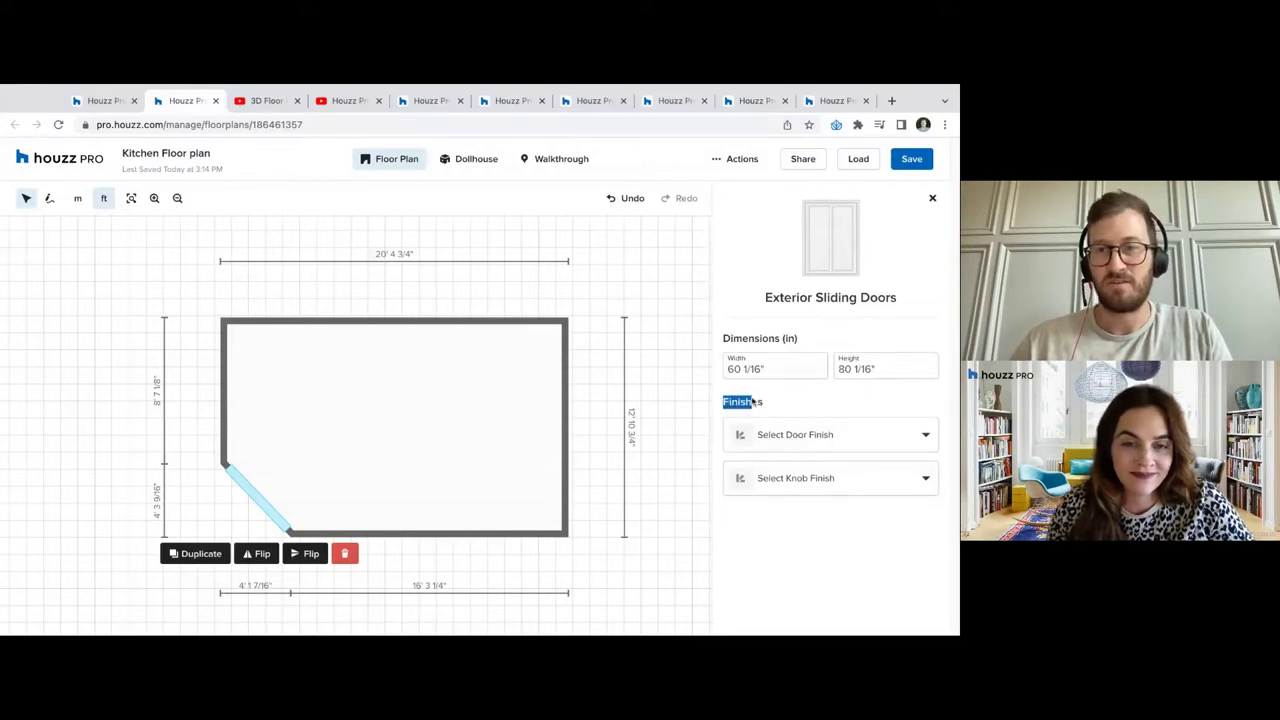
click(757, 405)
Give the sliding doors a paint color finish, finding and applying Benjamin Moore White Heron OC-57
click(840, 432)
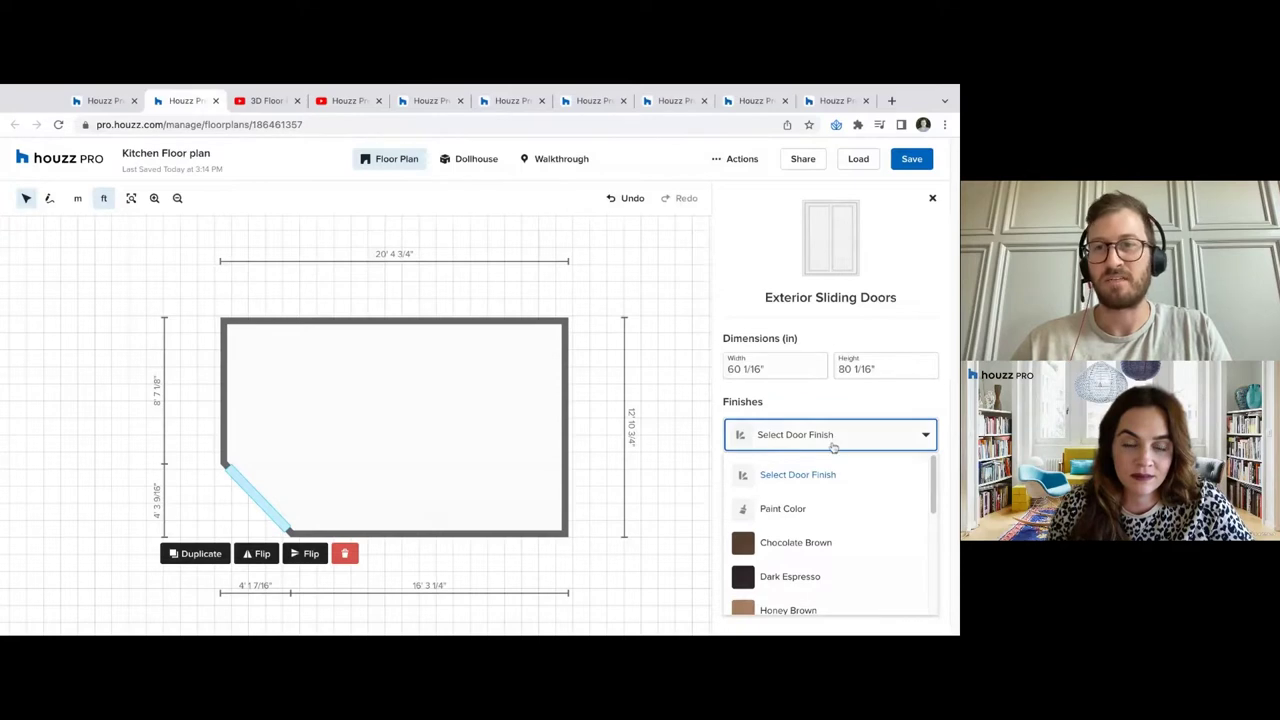
scroll(846, 538, down, 1)
scroll(853, 520, down, 3)
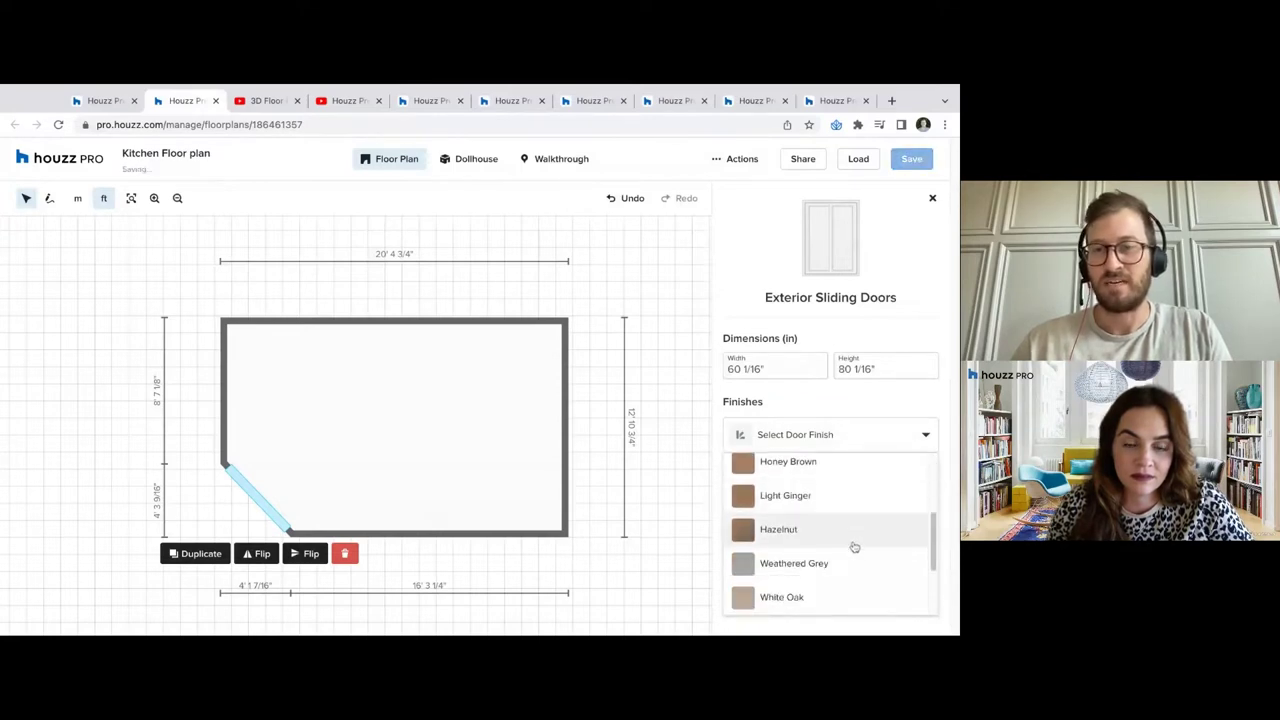
scroll(851, 543, up, 4)
click(806, 509)
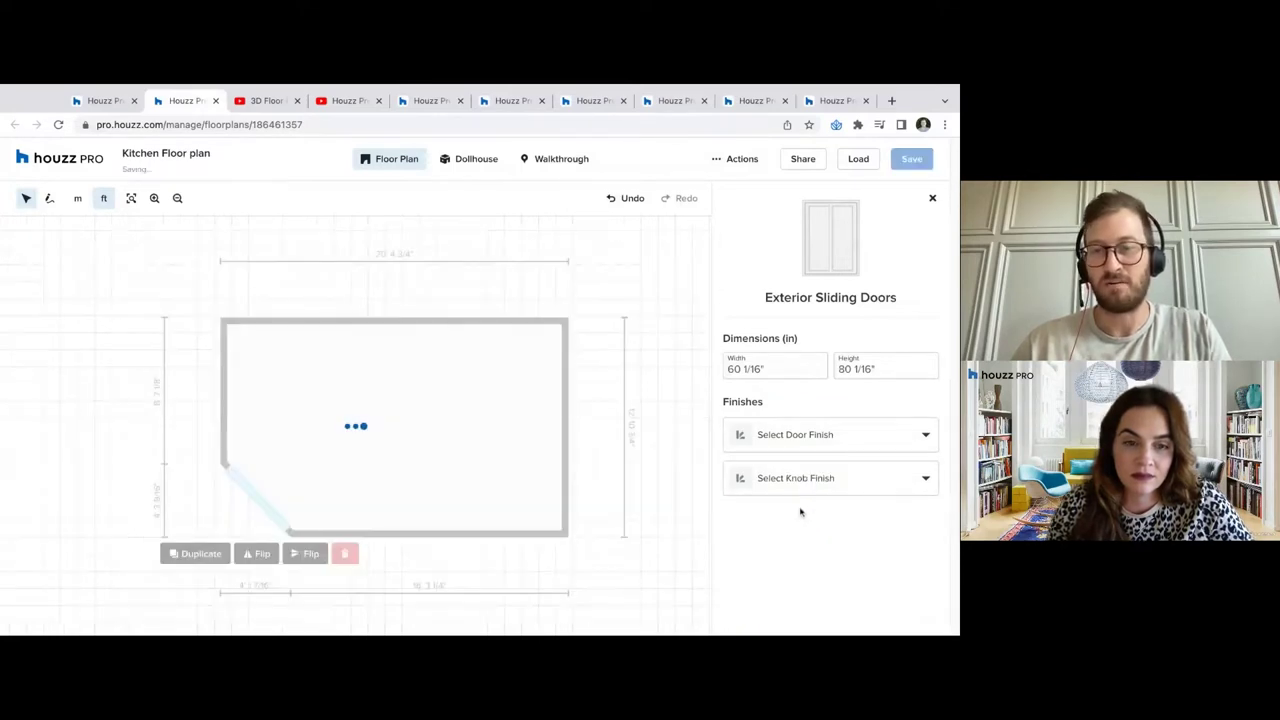
click(812, 492)
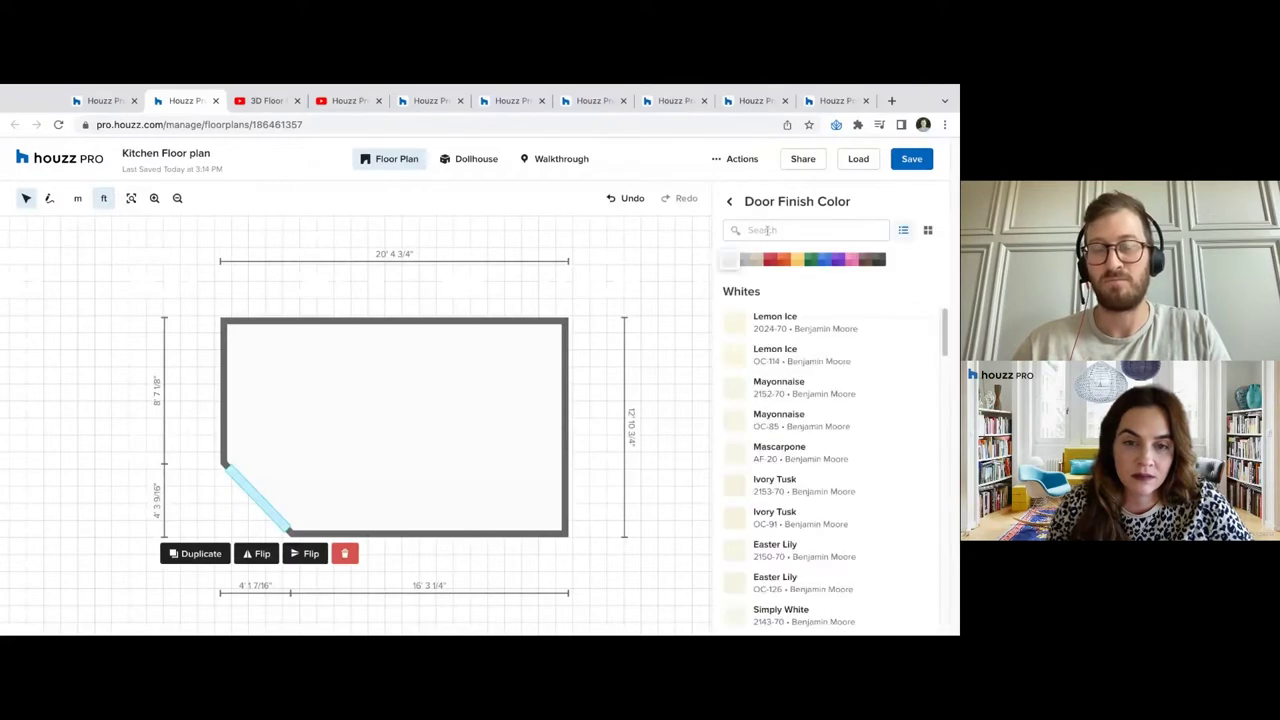
click(812, 230)
text(white heron)
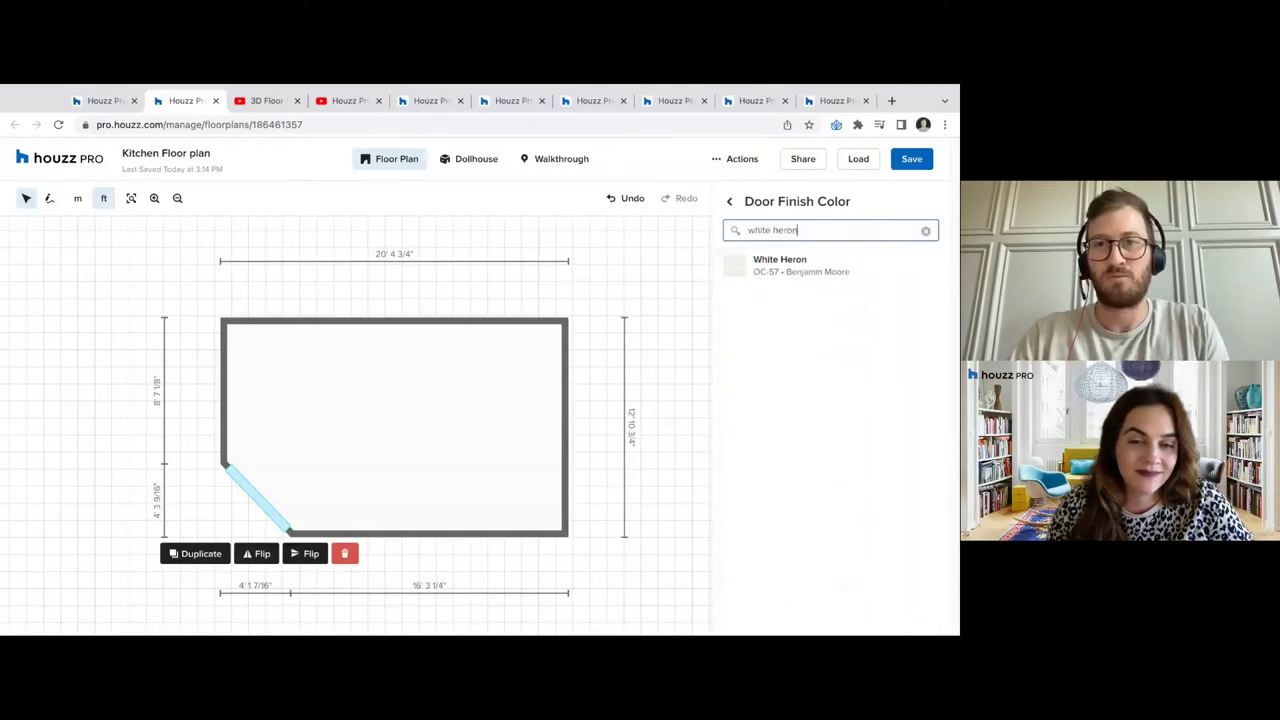
click(807, 263)
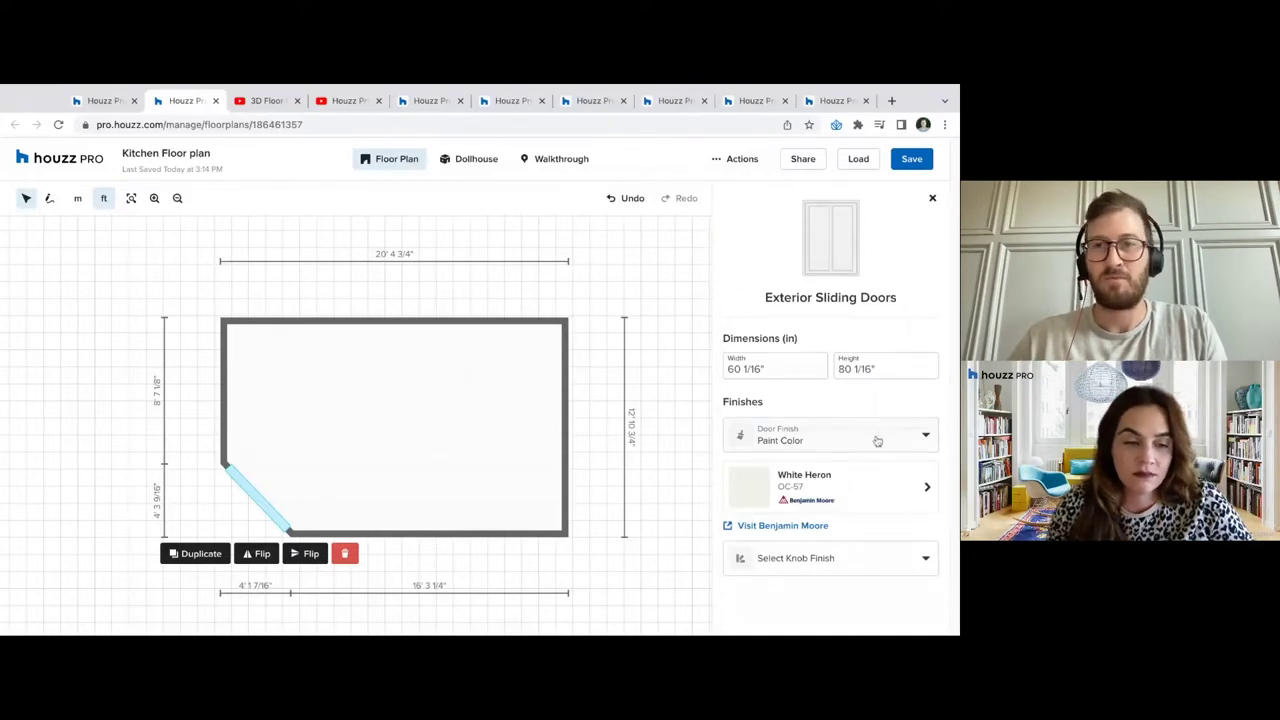
Set the sliding doors' knob finish to Black and close their properties
click(849, 563)
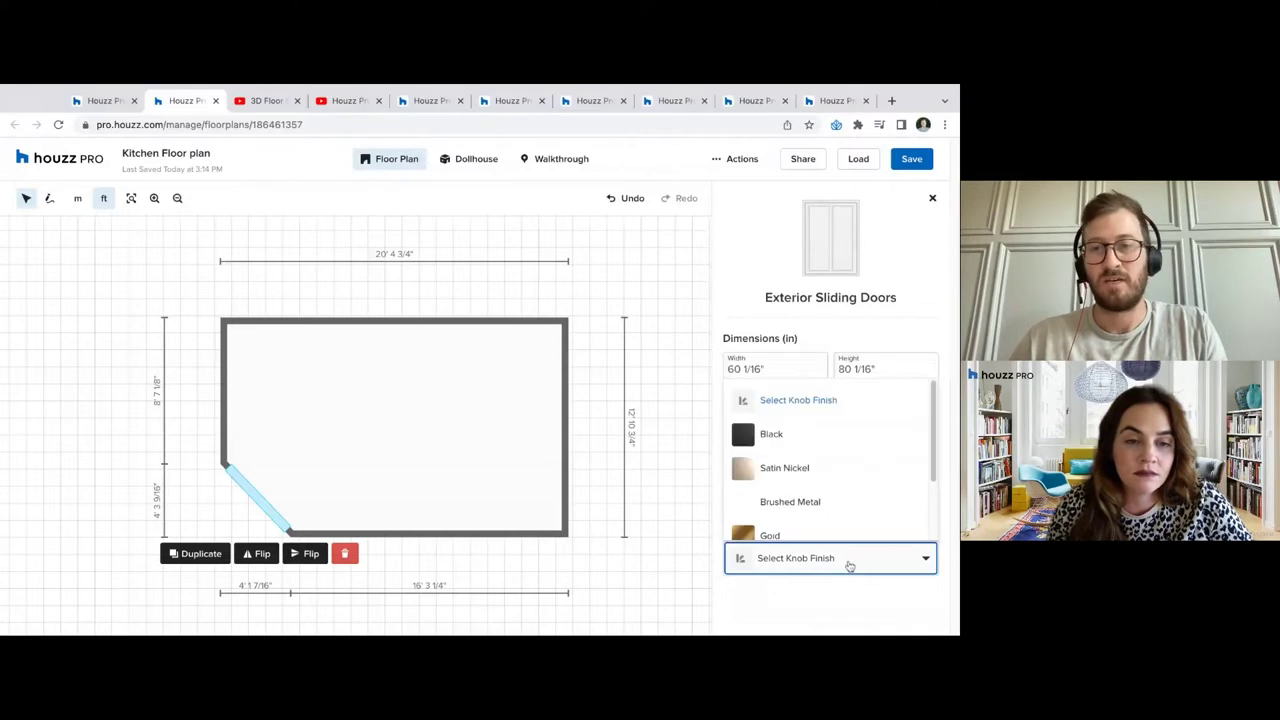
click(844, 438)
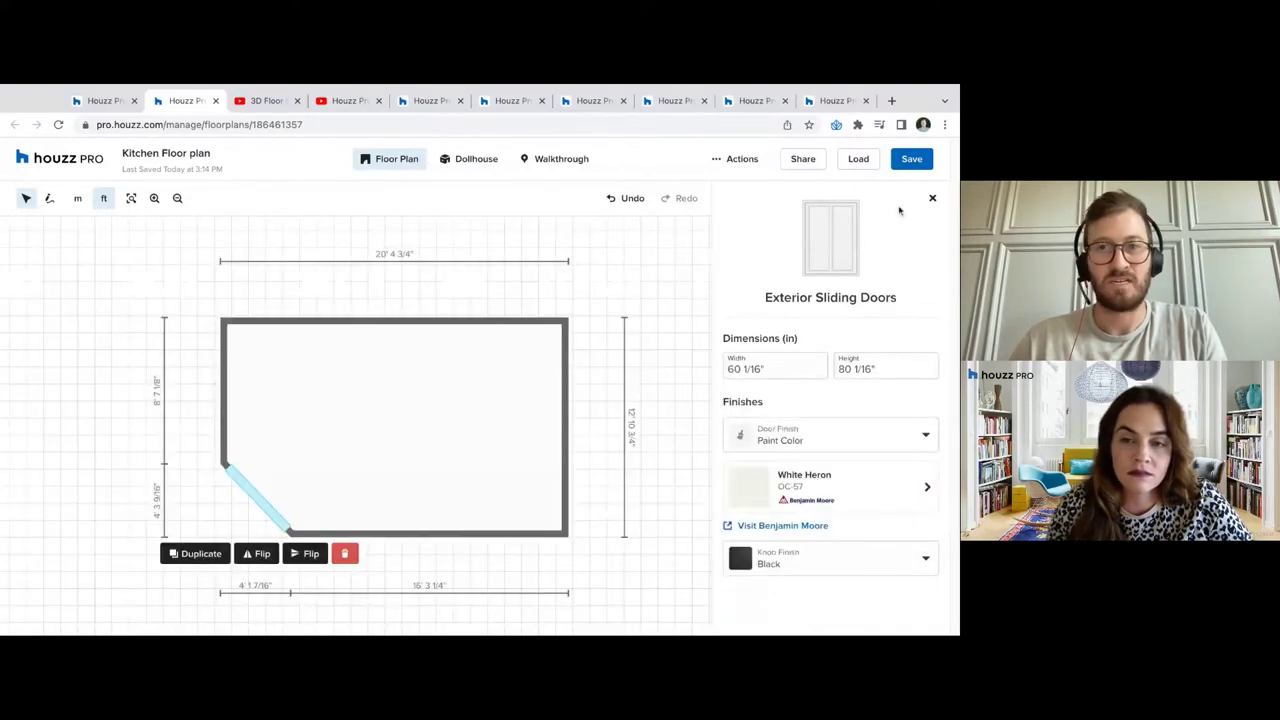
click(932, 198)
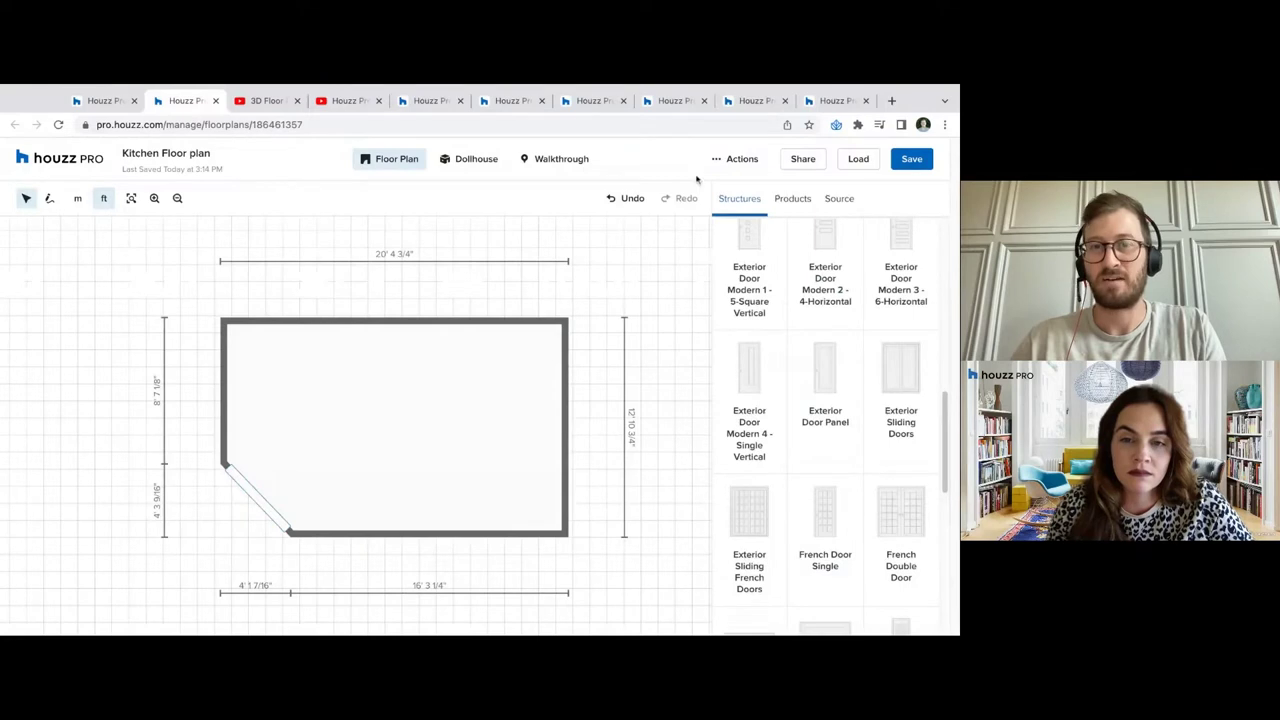
Inspect the finished sliding doors in the Walkthrough view and return to the 2D floor plan
click(535, 162)
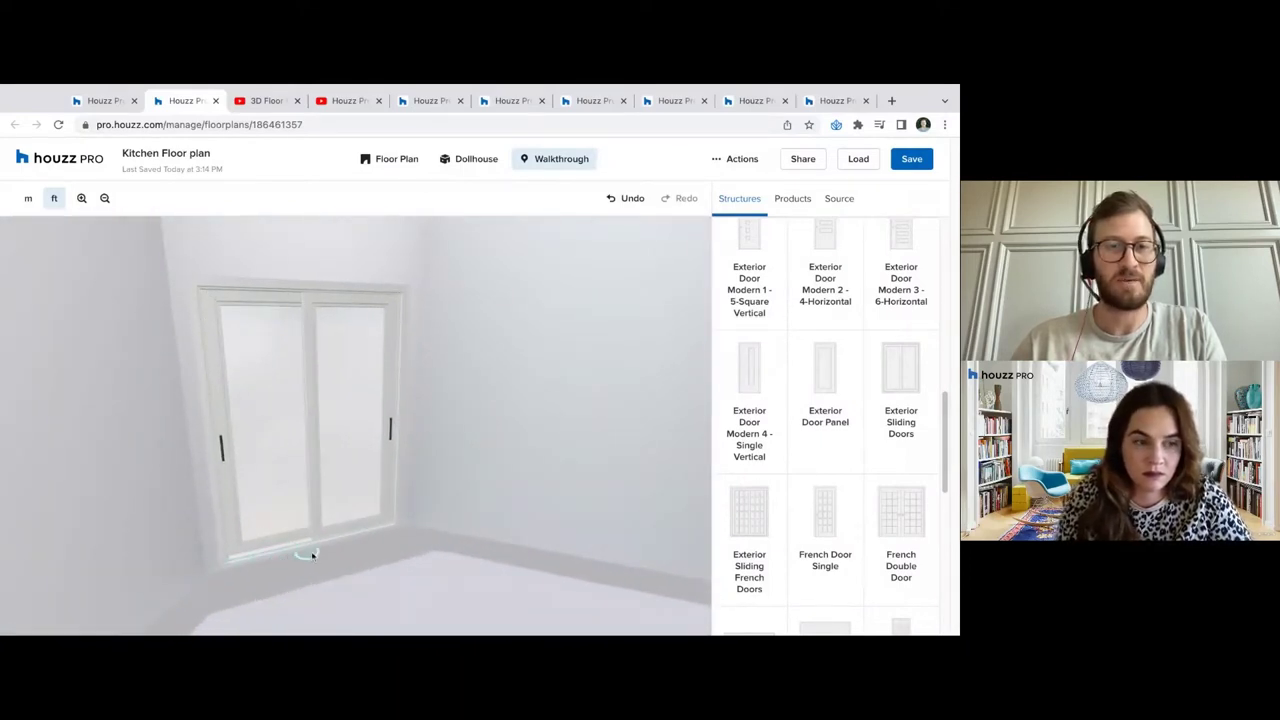
click(470, 159)
click(392, 159)
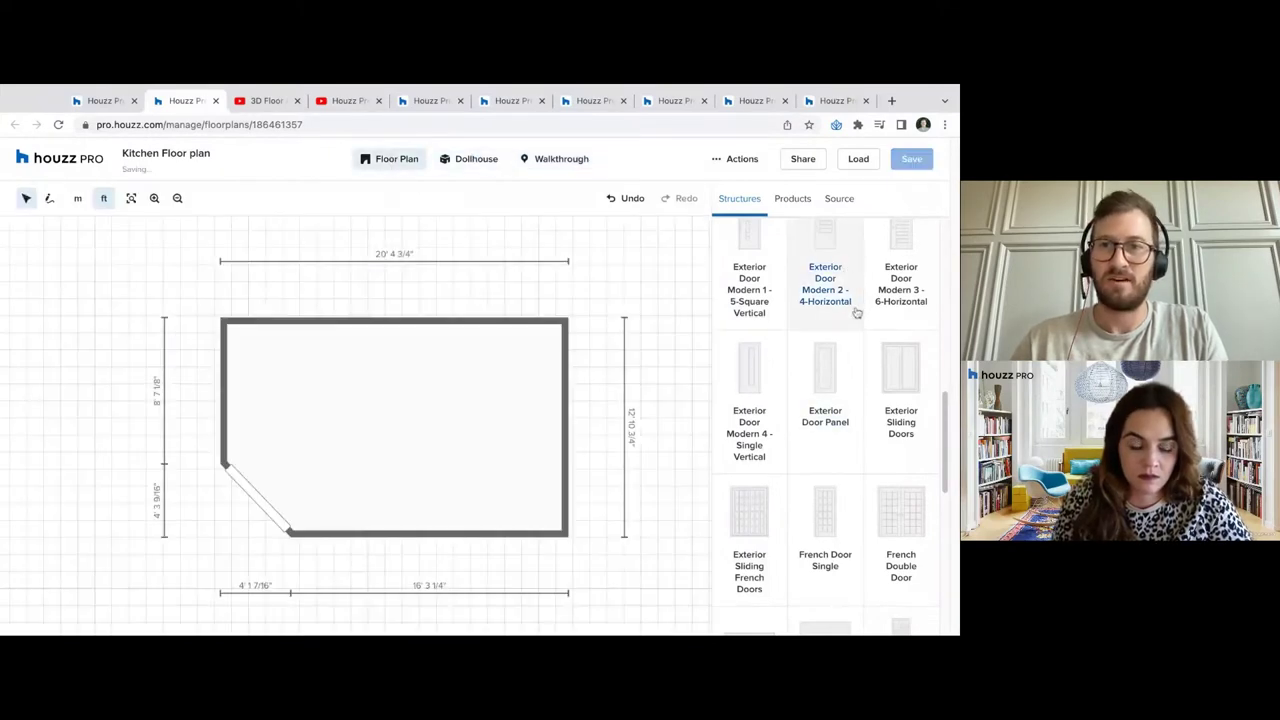
Collapse the door catalog and browse the available window types, from slim casement to awning, hopper, picture and sliding windows
click(757, 346)
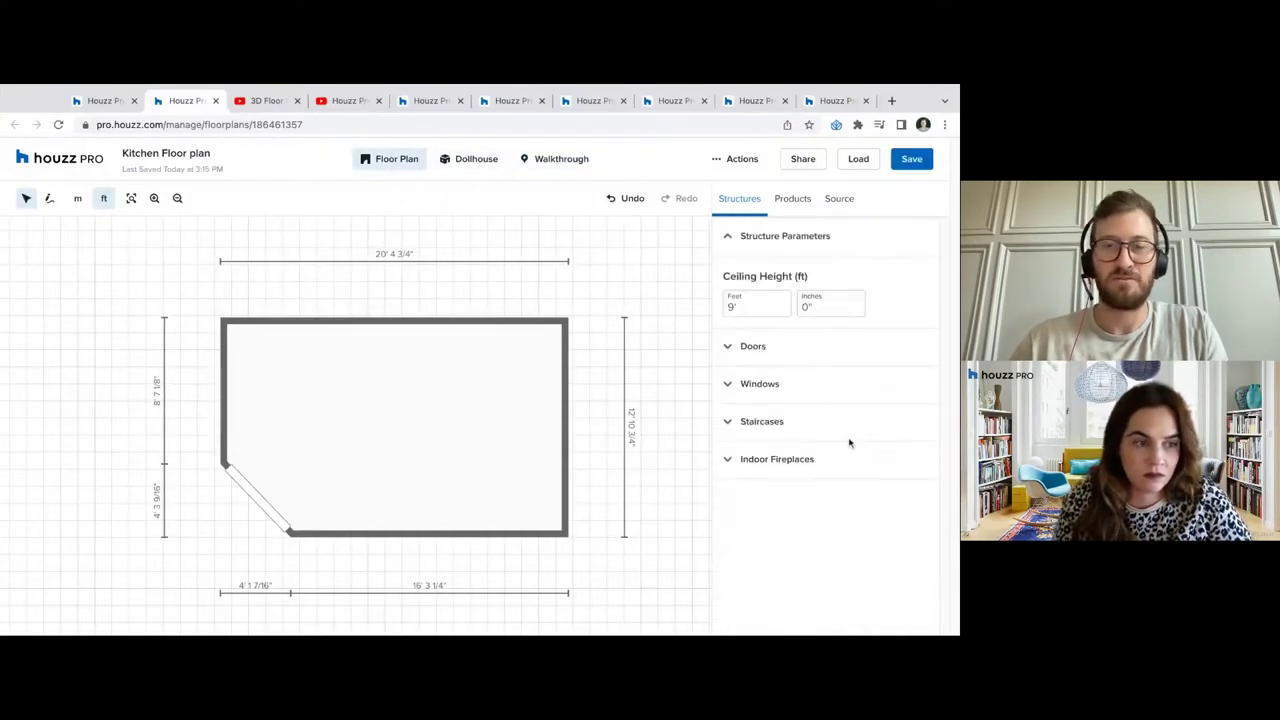
click(772, 389)
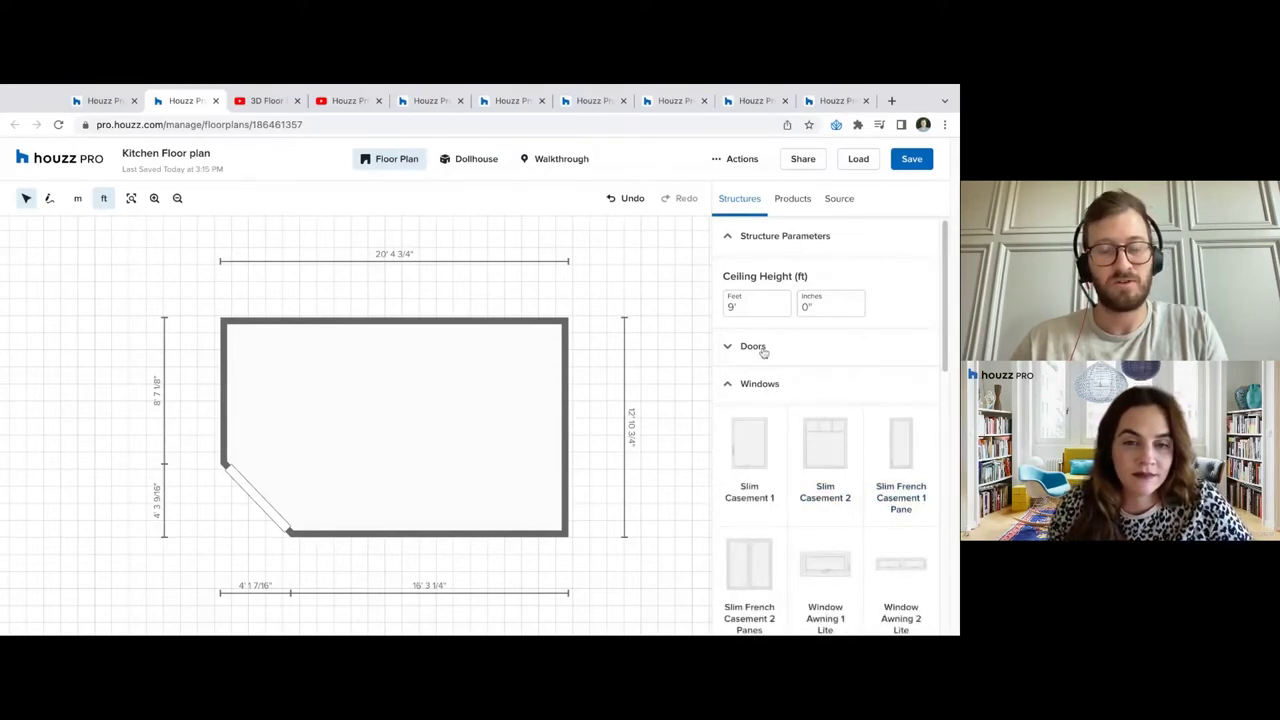
scroll(820, 480, down, 1)
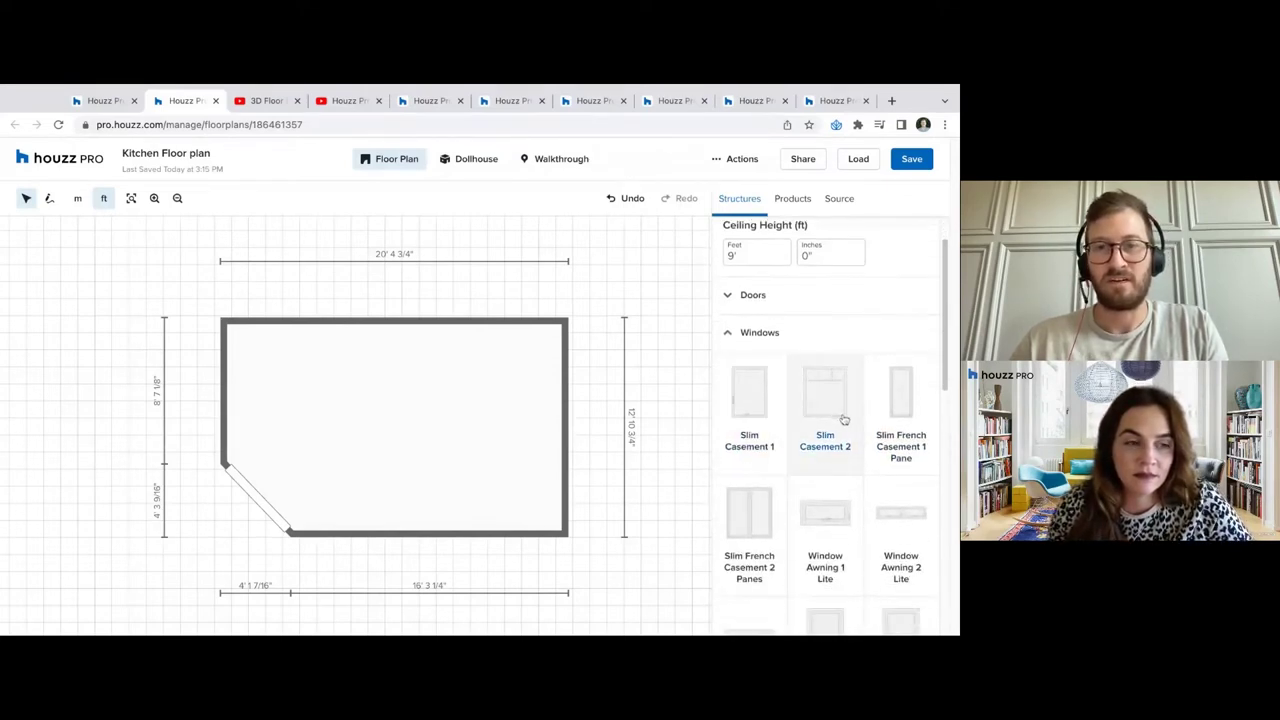
scroll(830, 430, down, 2)
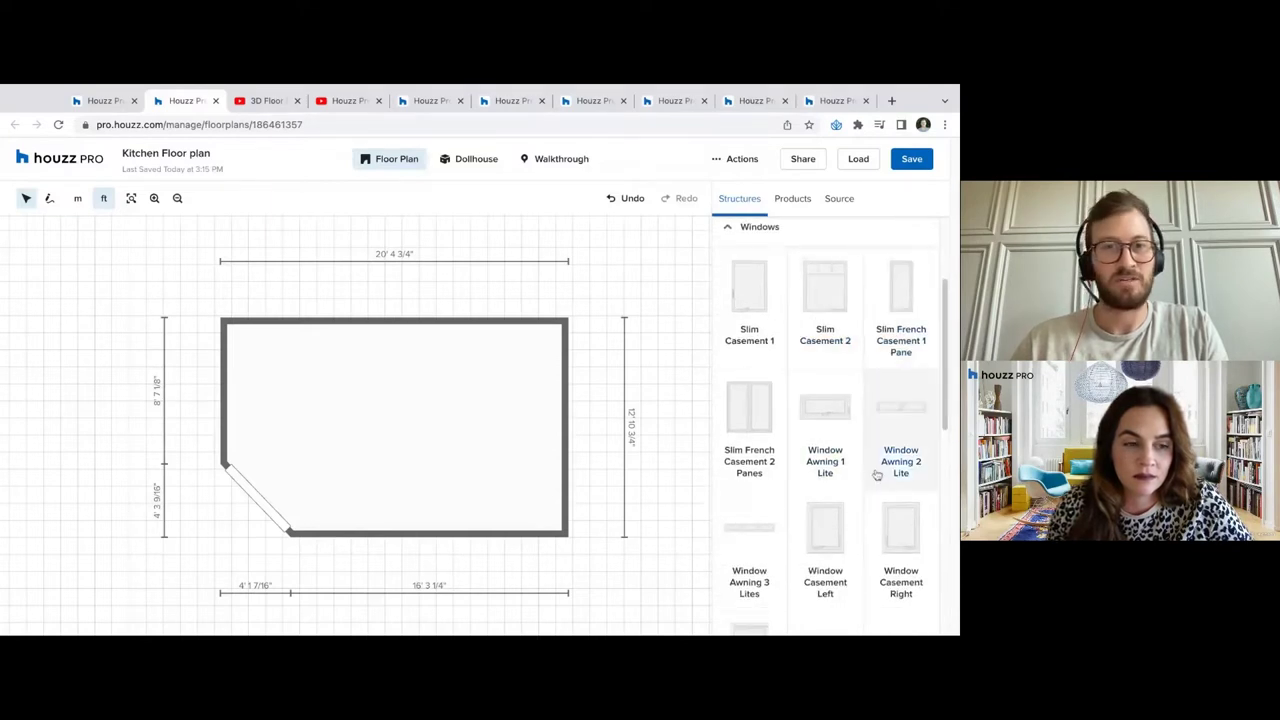
scroll(876, 473, down, 5)
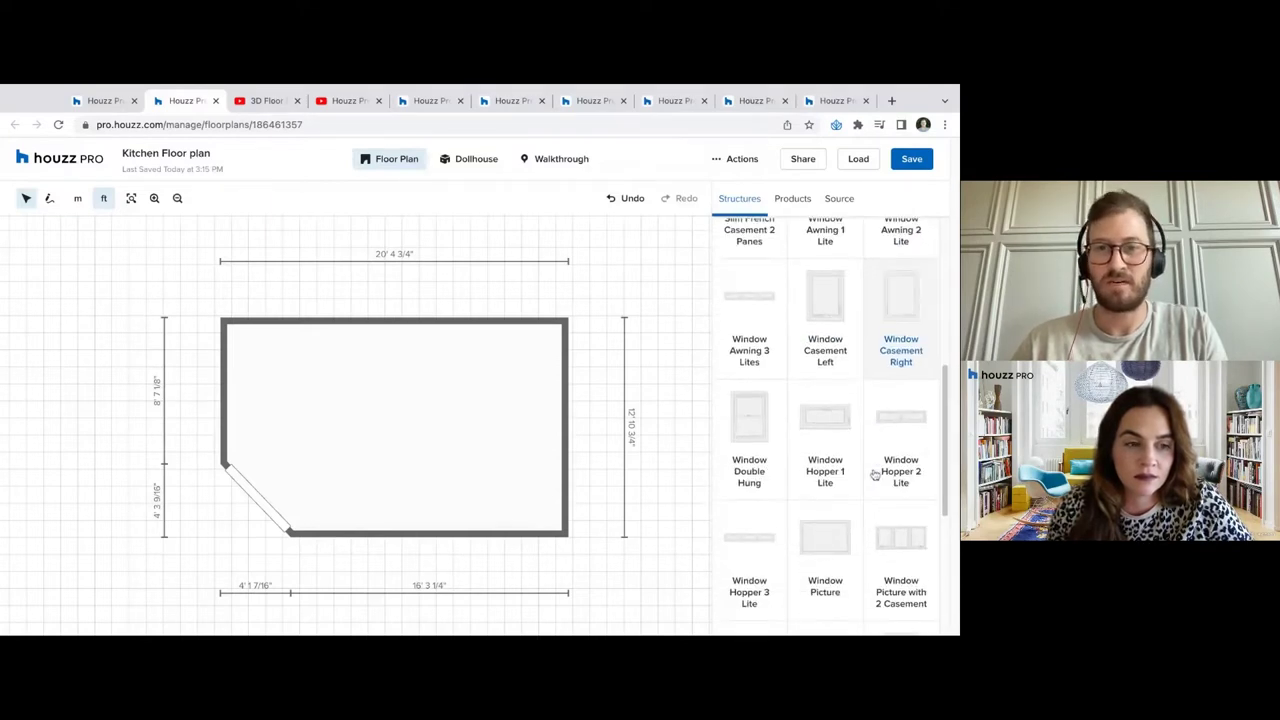
scroll(870, 455, down, 1)
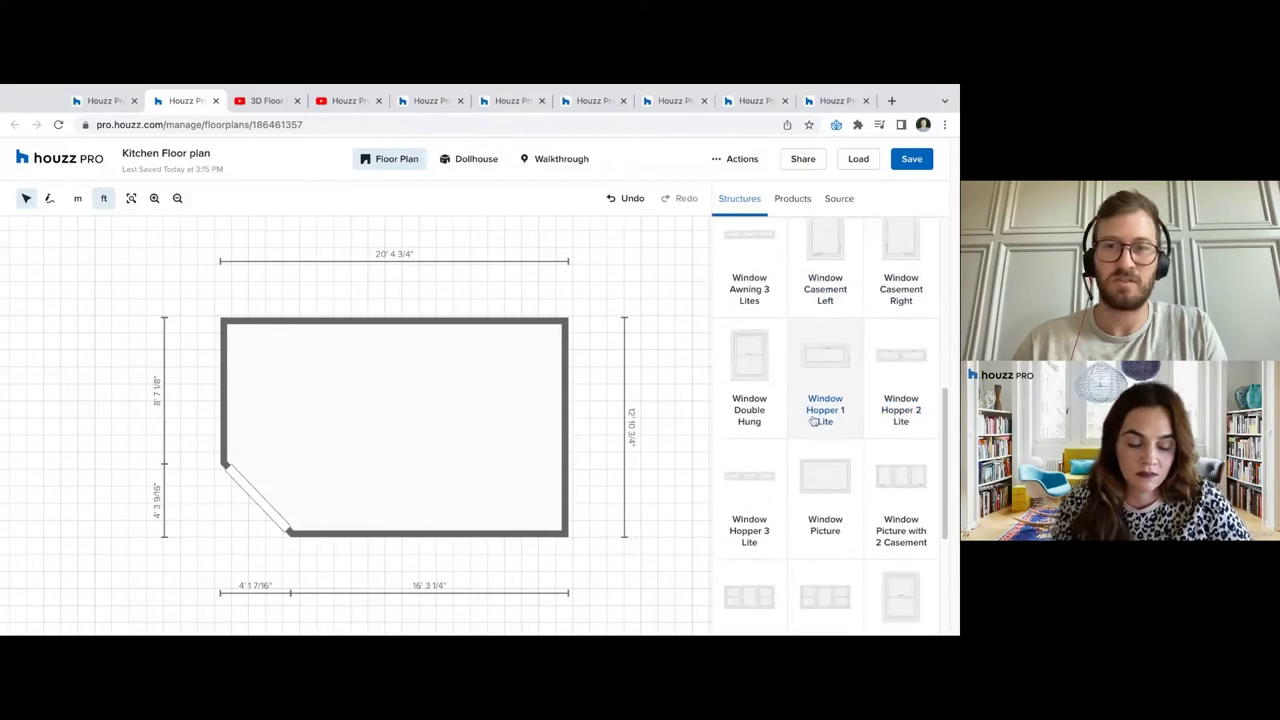
scroll(824, 510, down, 2)
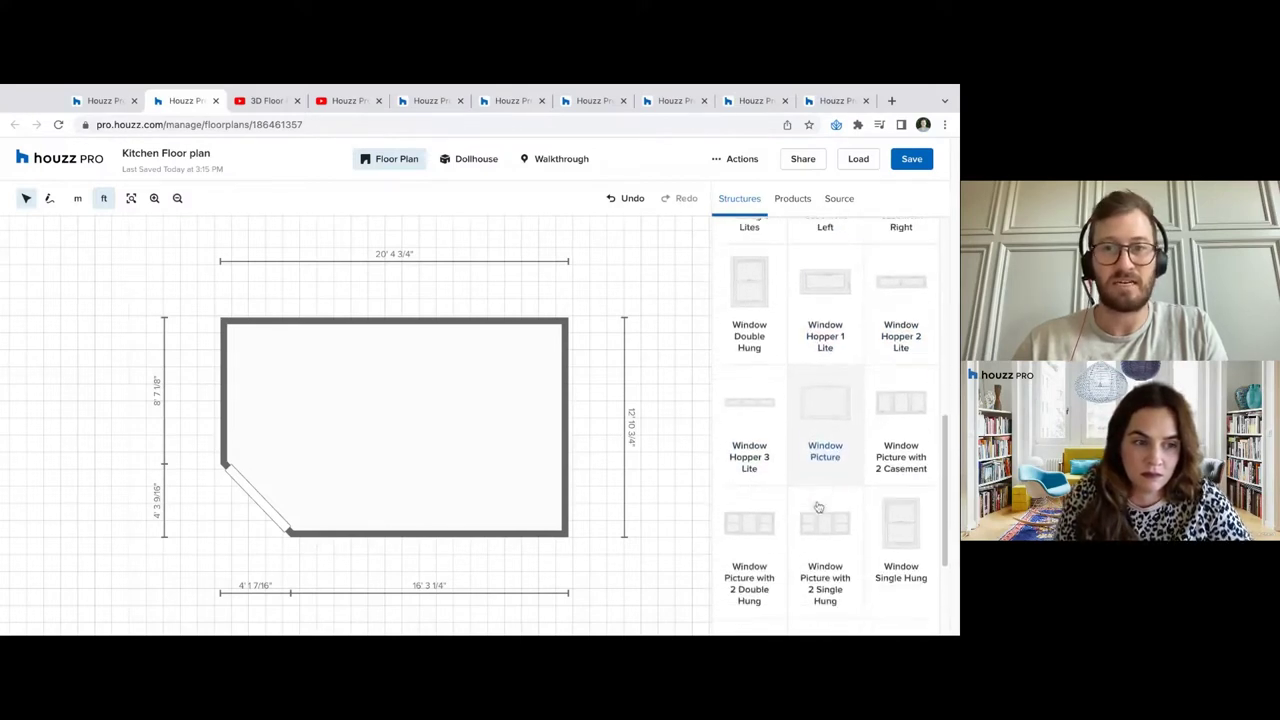
scroll(825, 505, down, 3)
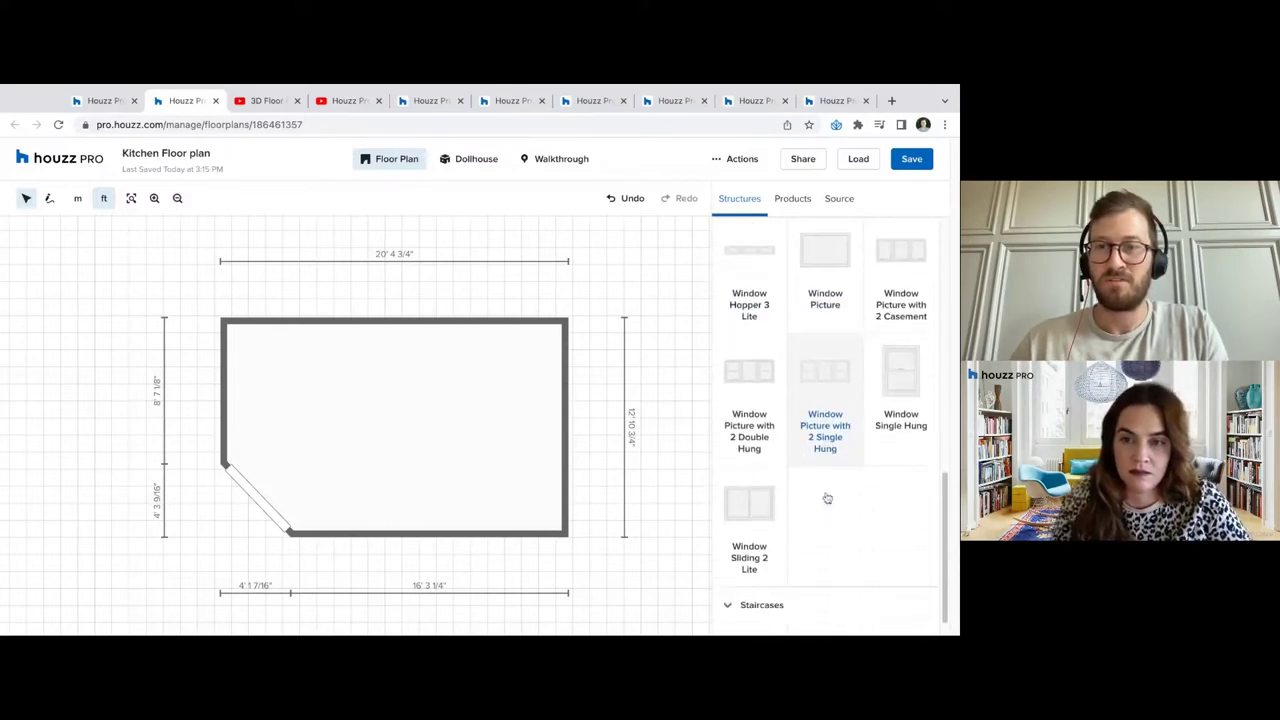
scroll(757, 330, up, 5)
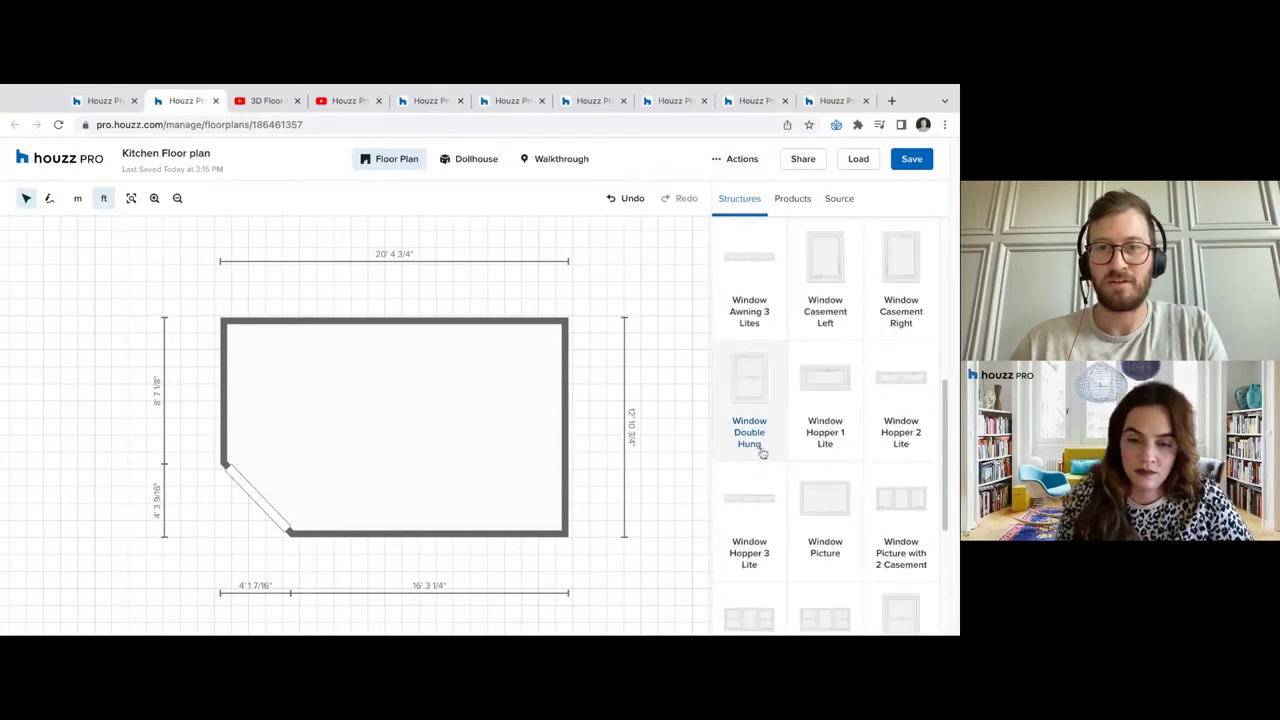
Insert the Window Picture model into the upper part of the room's right-hand wall
click(817, 515)
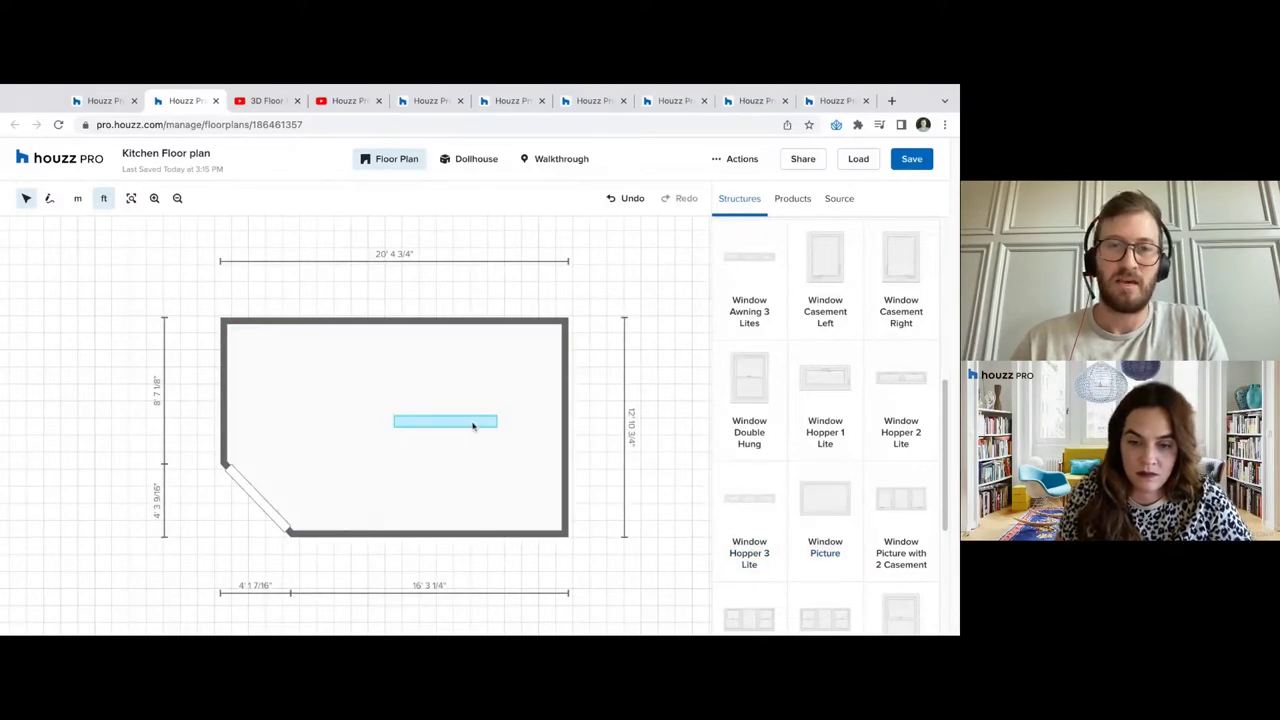
click(473, 426)
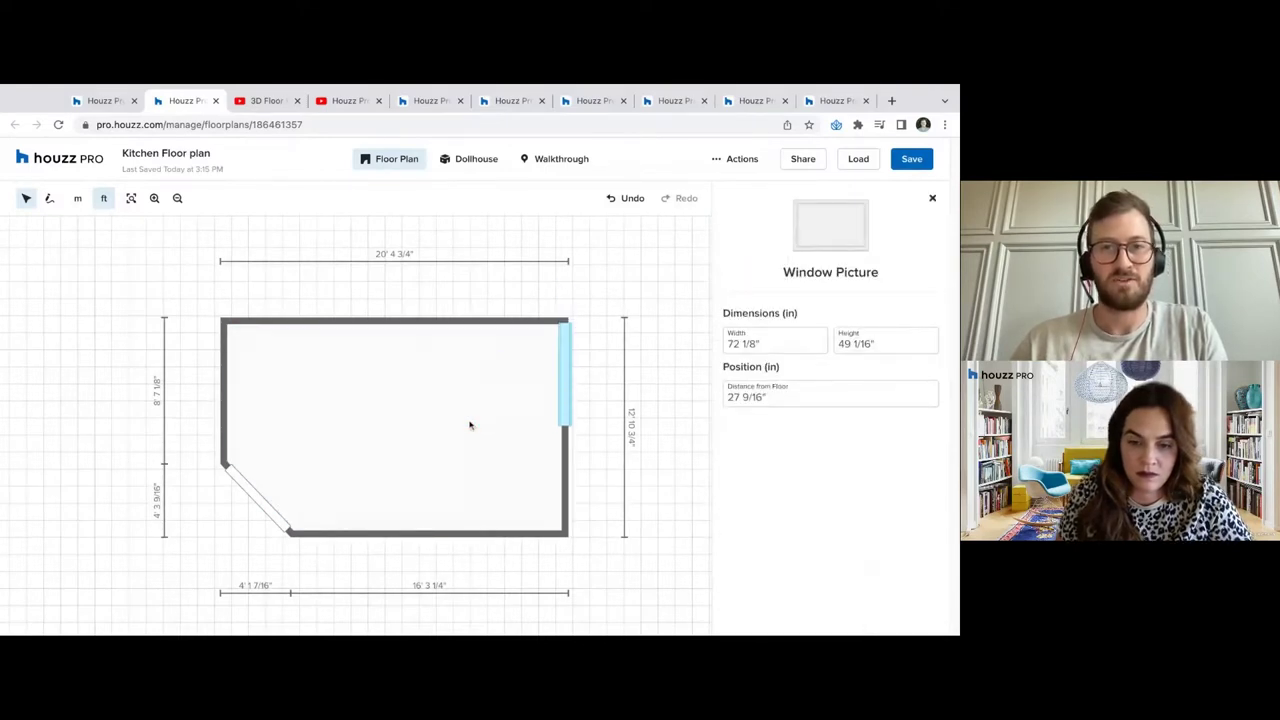
drag(470, 426, 470, 446)
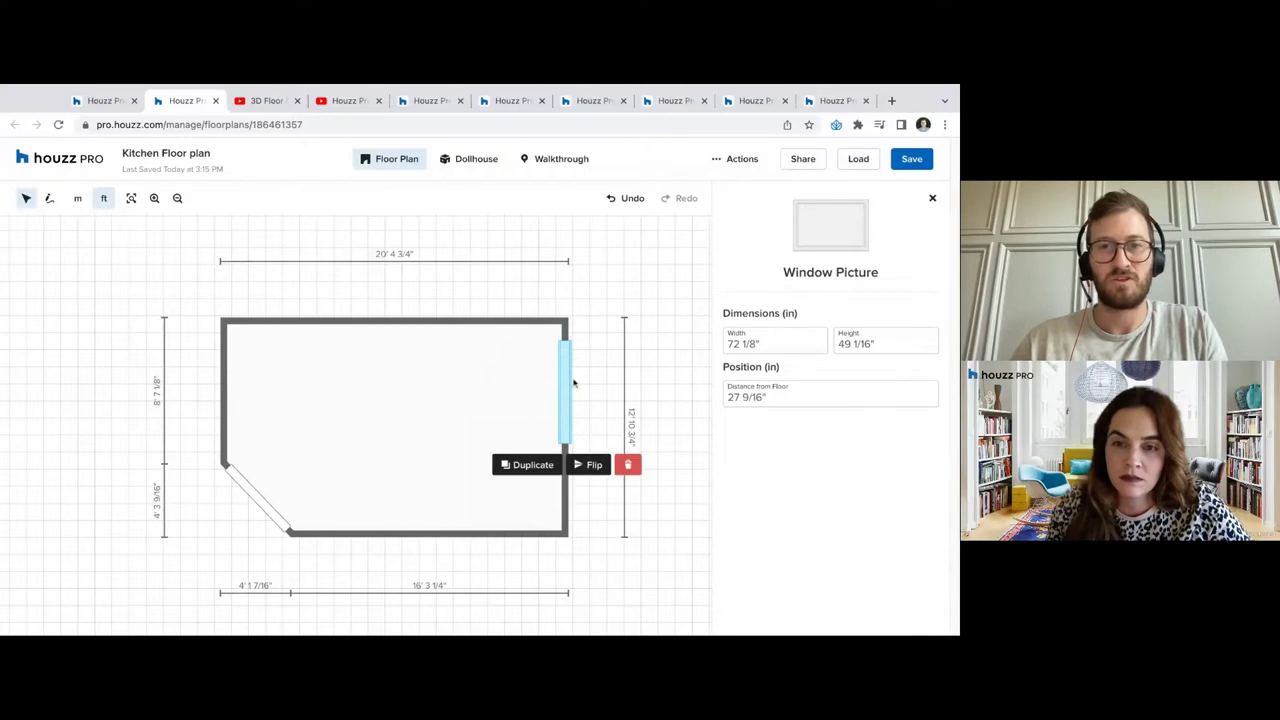
Set the picture window's width to 55 inches
drag(799, 311, 799, 312)
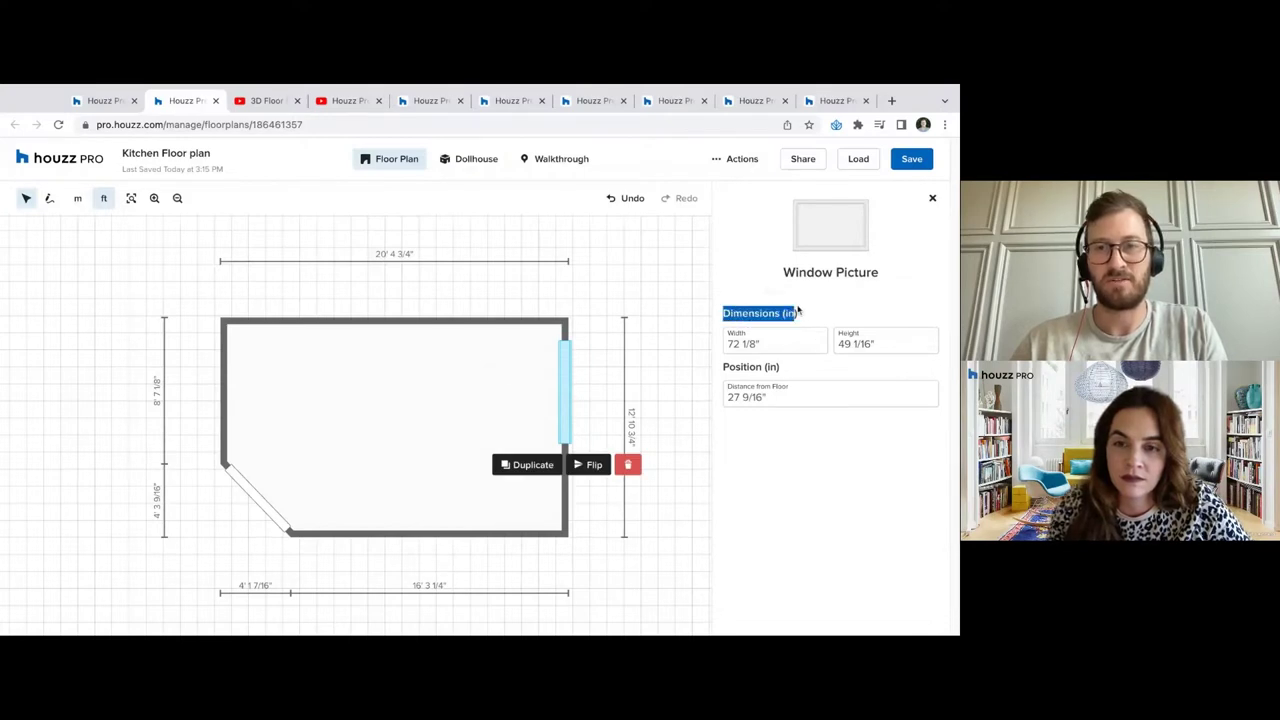
click(769, 345)
double_click(767, 345)
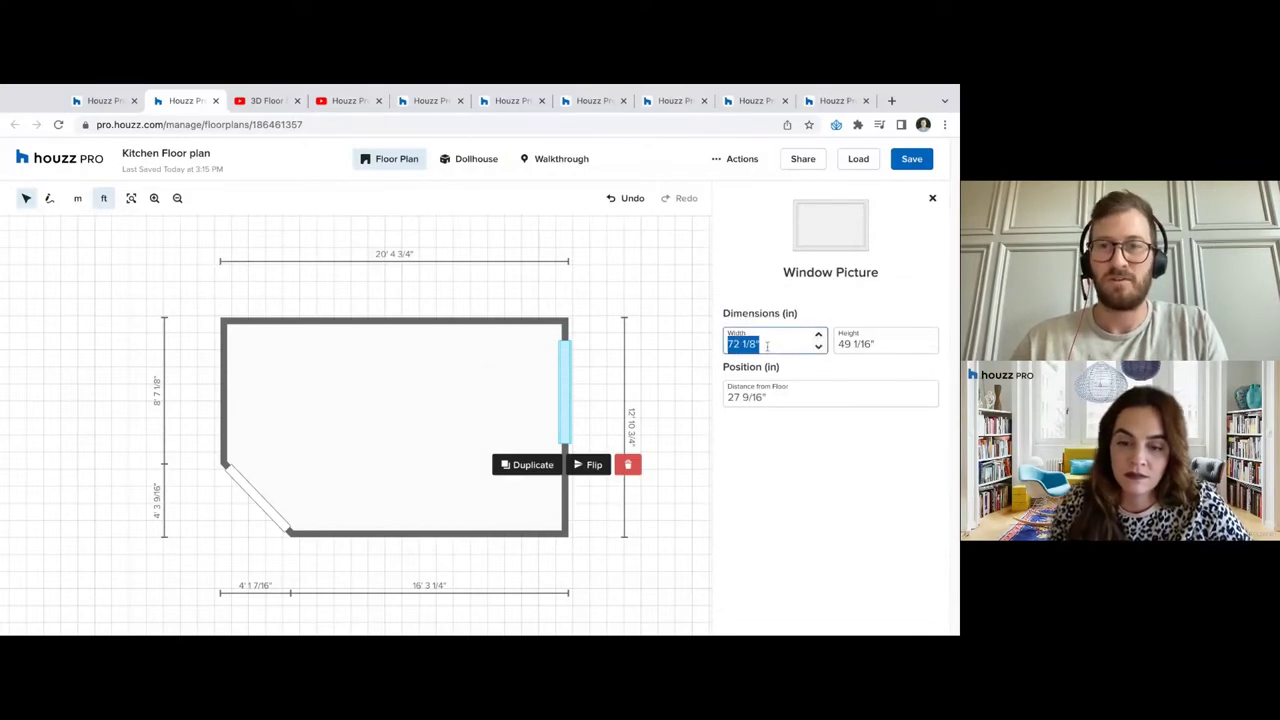
text(55)
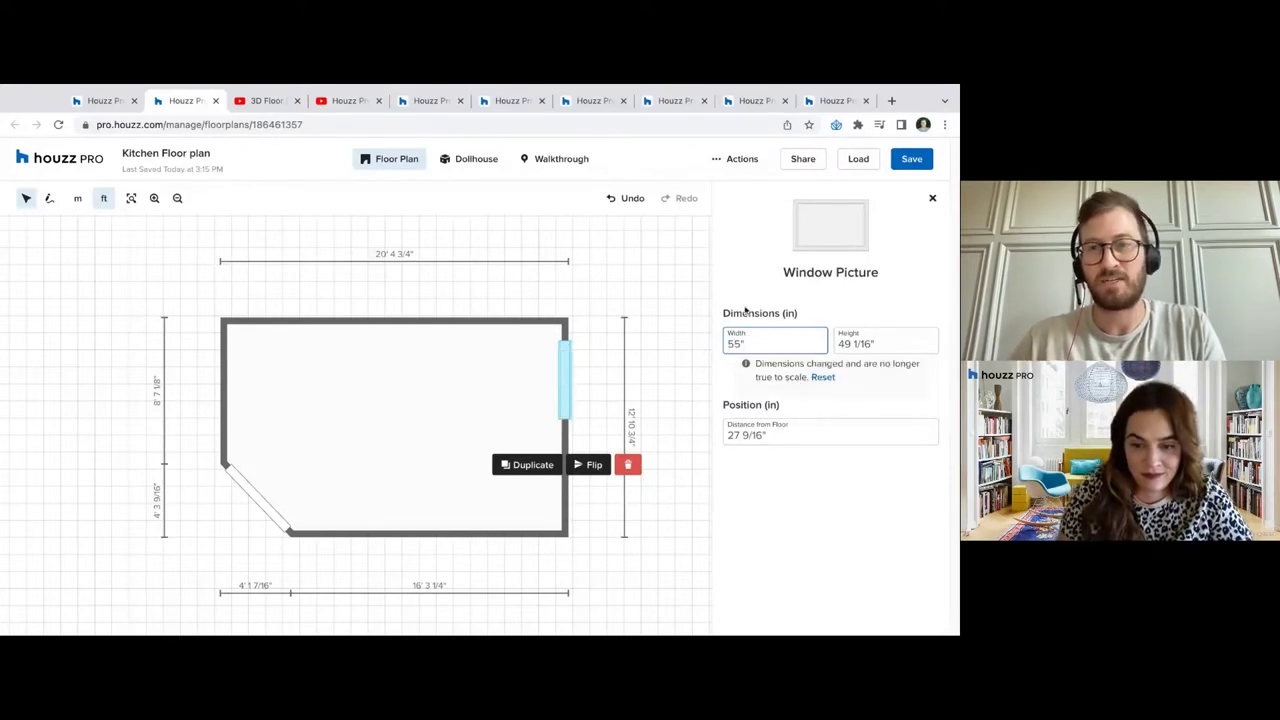
Shift the picture window slightly down the right-hand wall and check it in the Dollhouse view before returning to the floor plan
drag(567, 370, 567, 380)
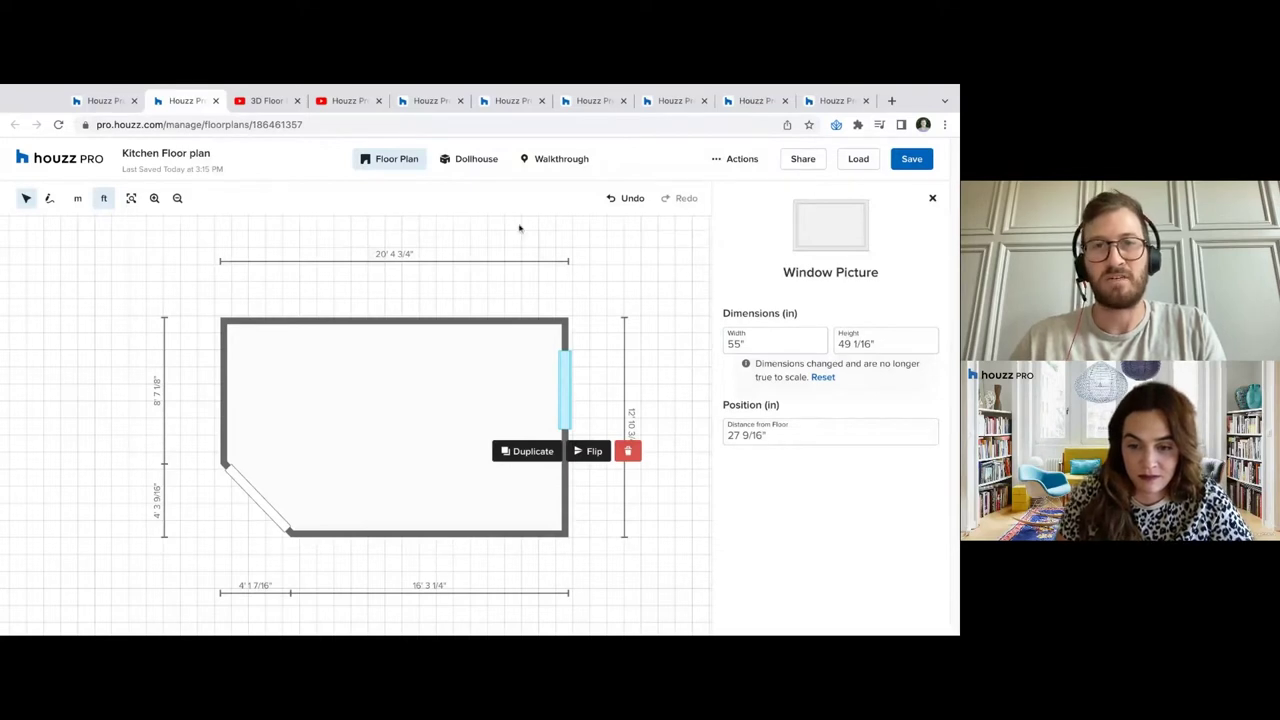
click(472, 161)
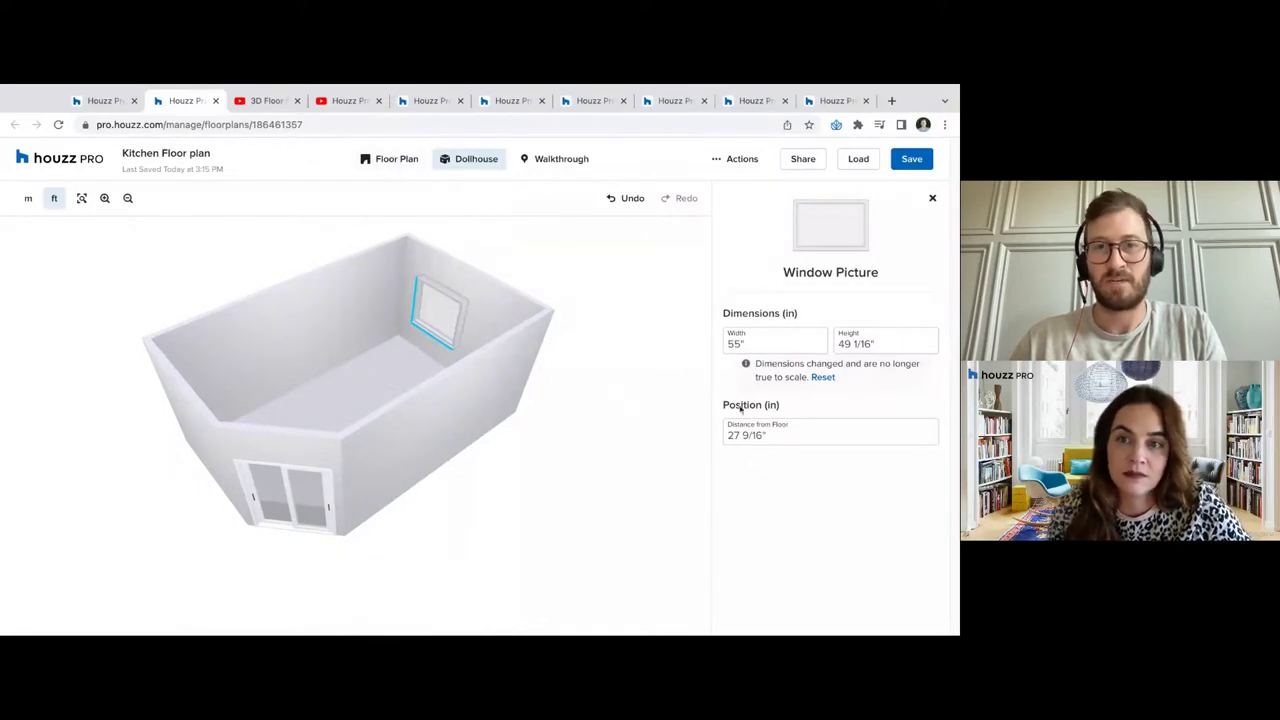
click(400, 163)
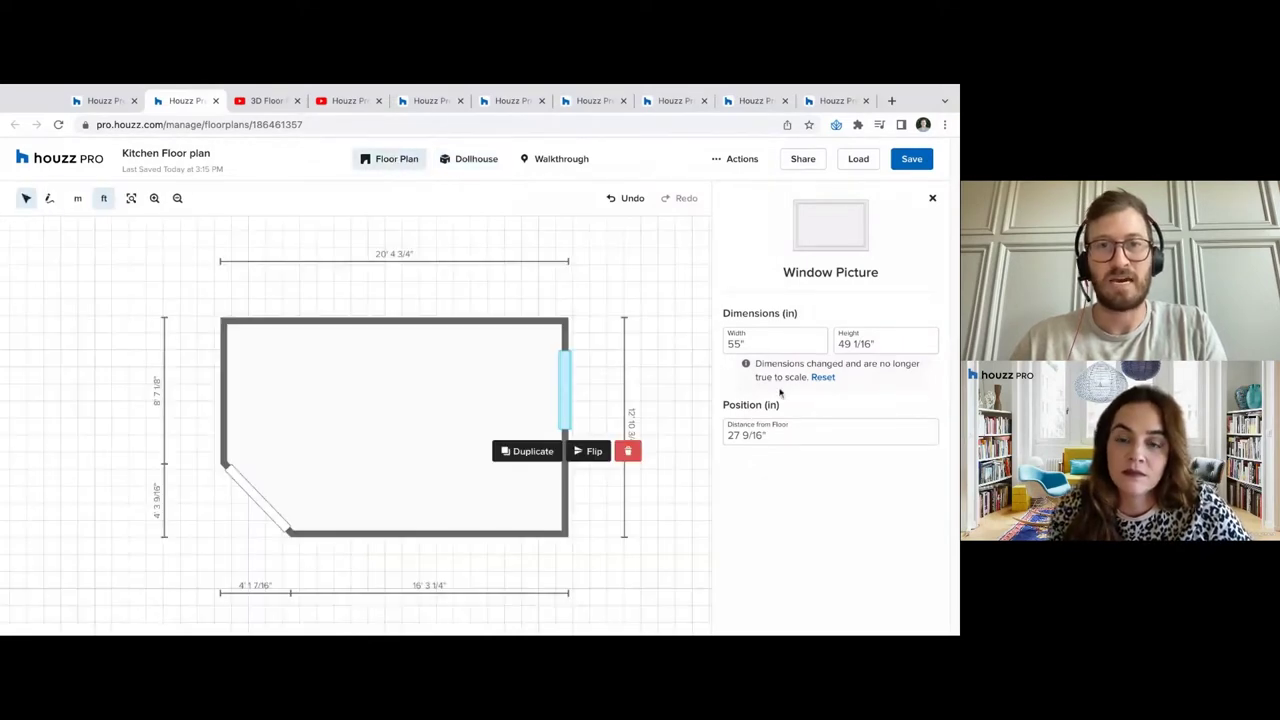
Set the picture window's distance from the floor to 42 inches and close its properties
click(796, 441)
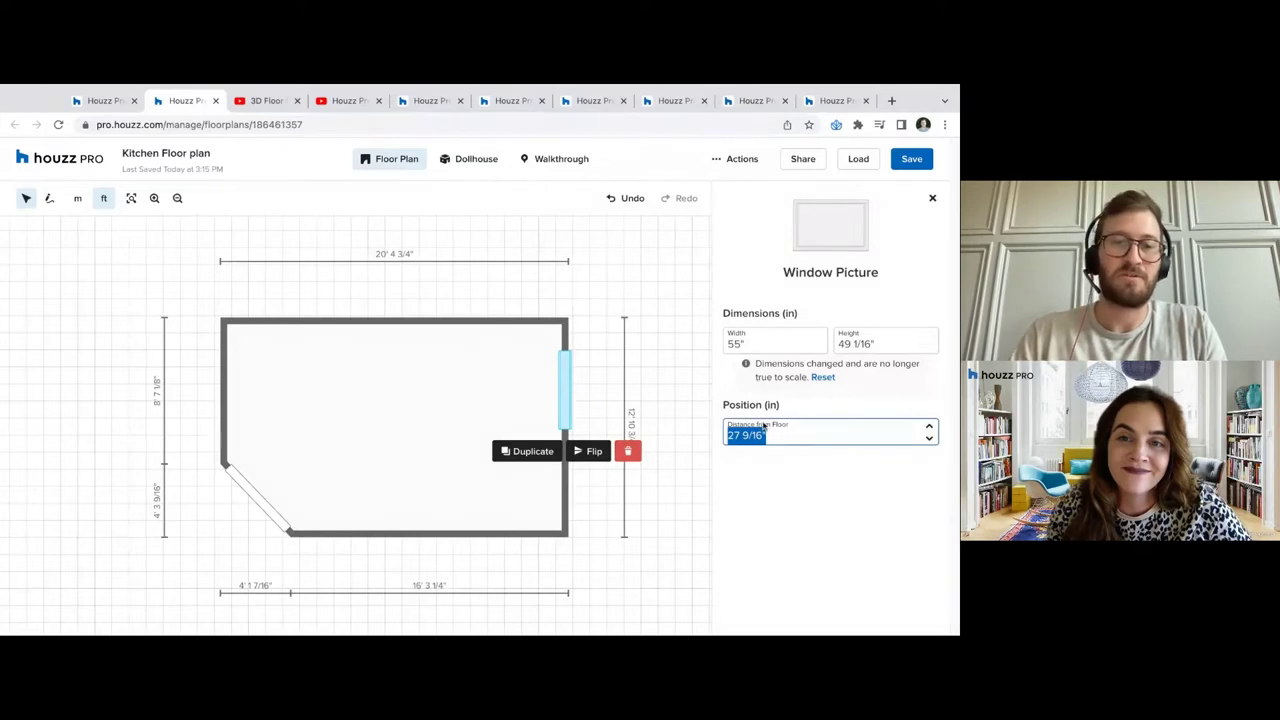
text(42)
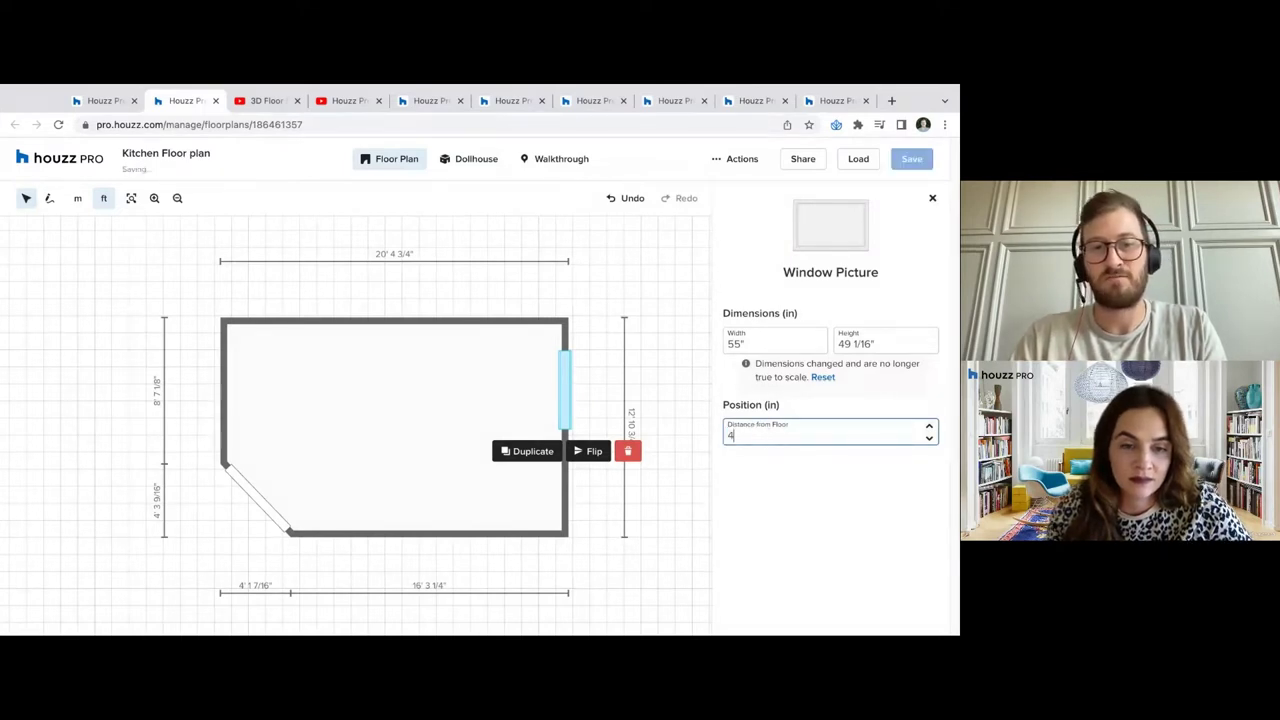
click(787, 410)
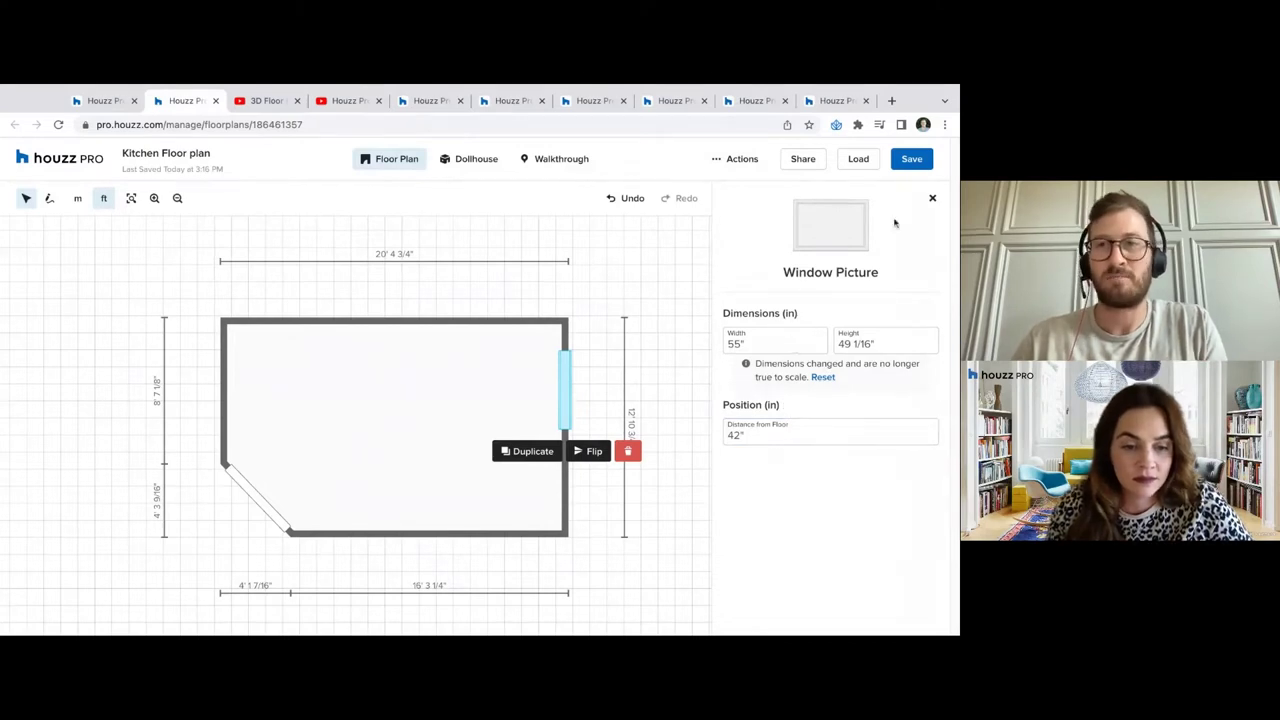
click(931, 201)
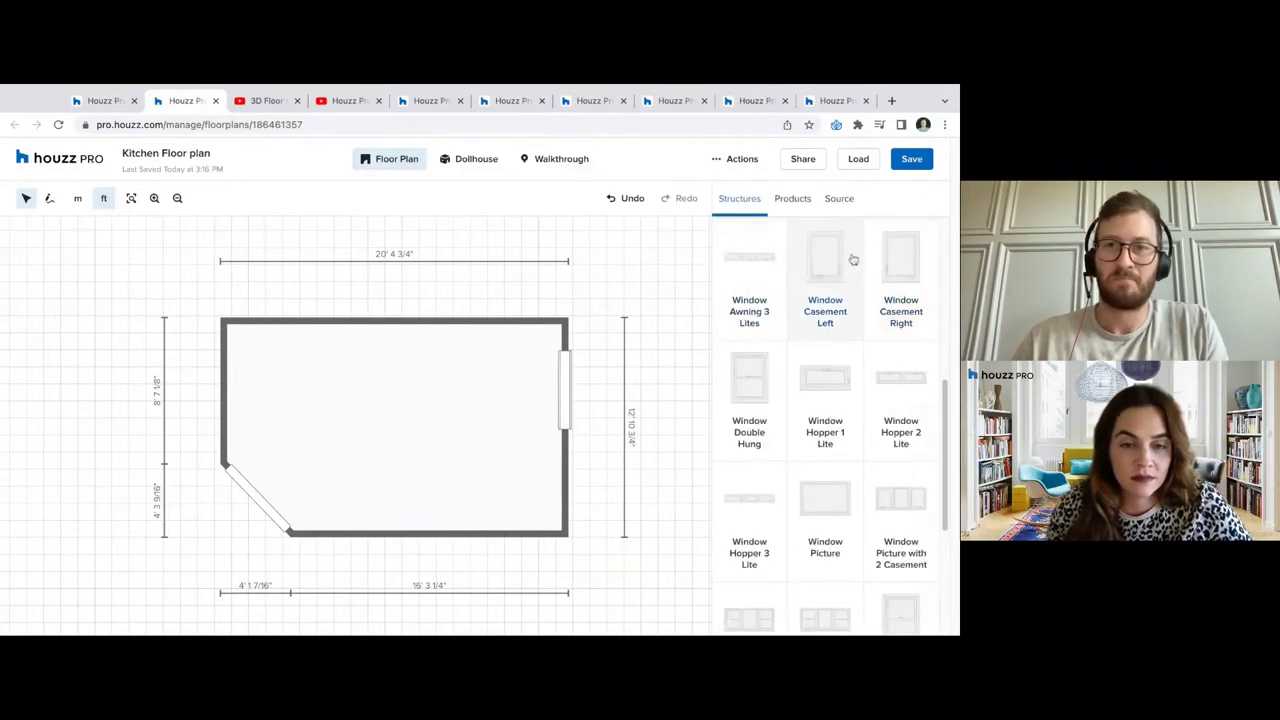
Collapse the window catalog and browse the available staircase and indoor fireplace models
click(791, 383)
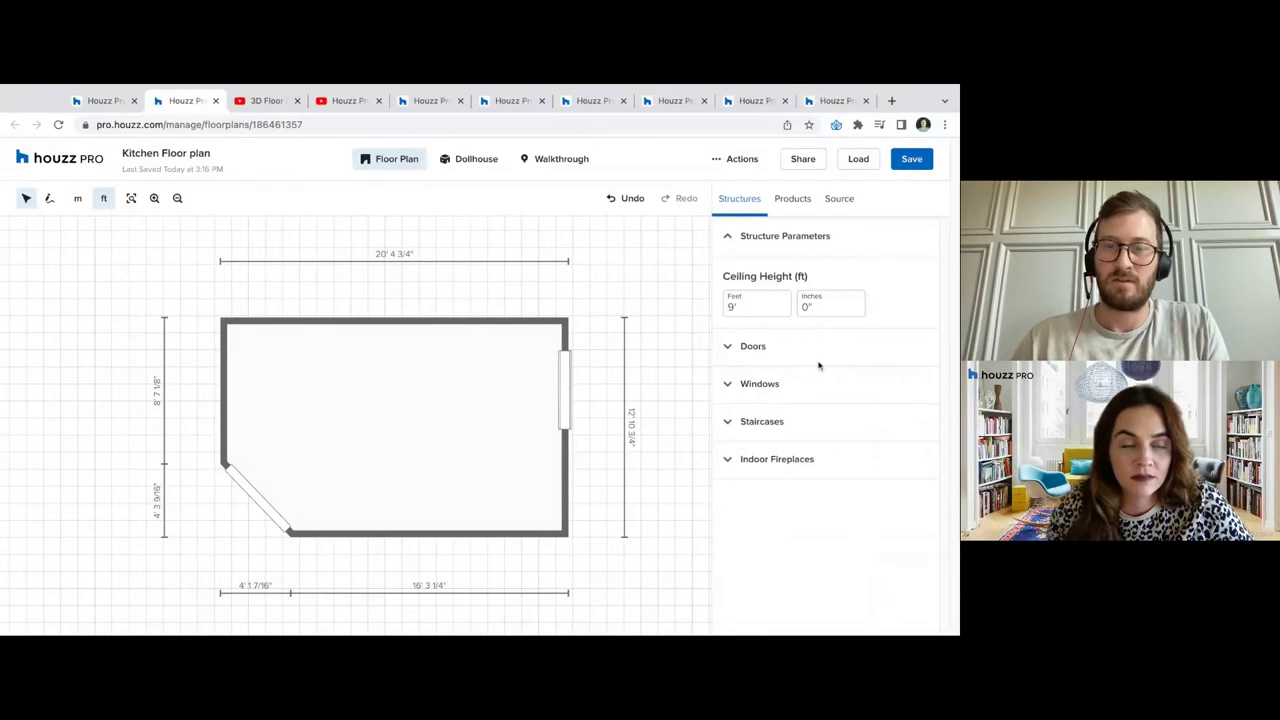
click(765, 425)
scroll(824, 425, down, 3)
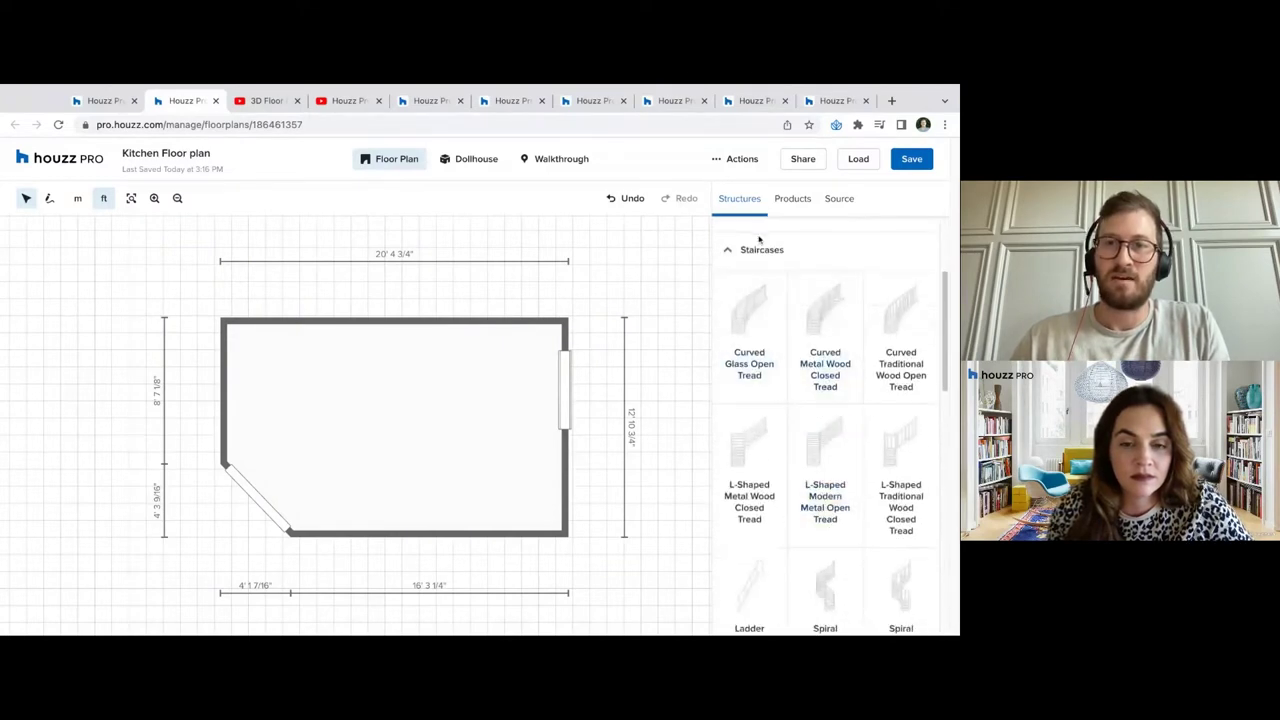
click(762, 250)
click(772, 458)
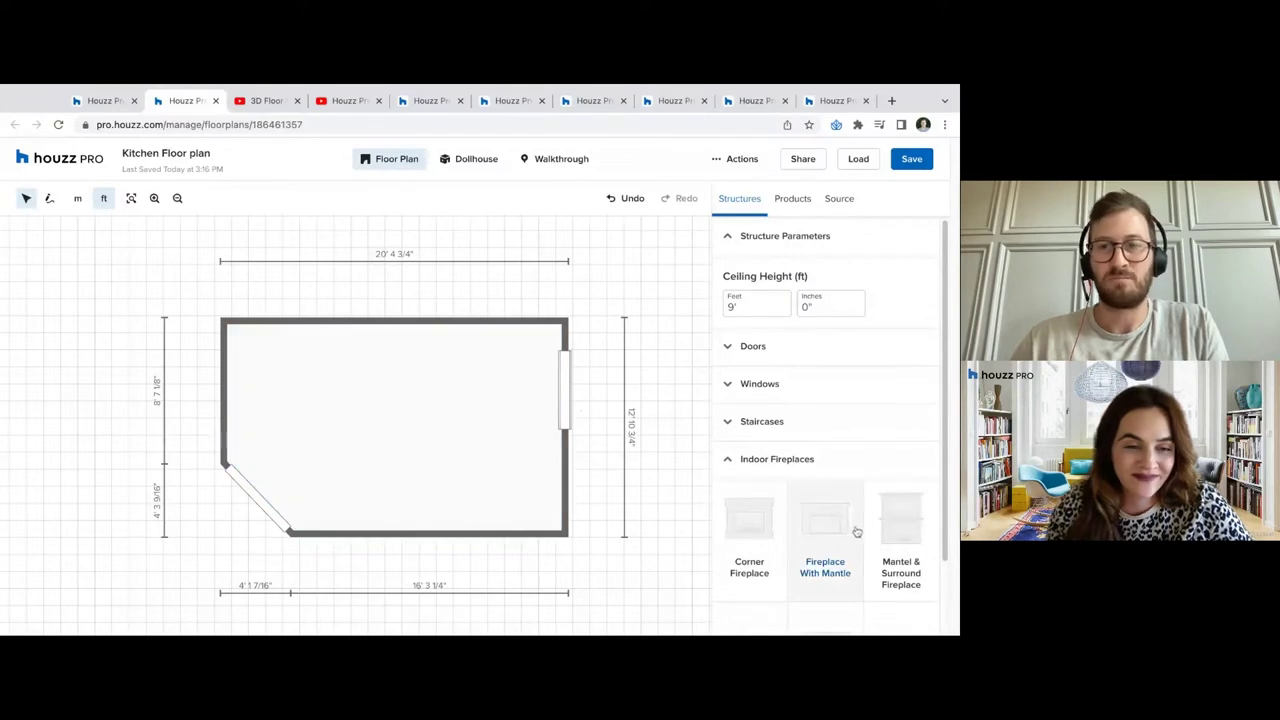
scroll(762, 505, down, 2)
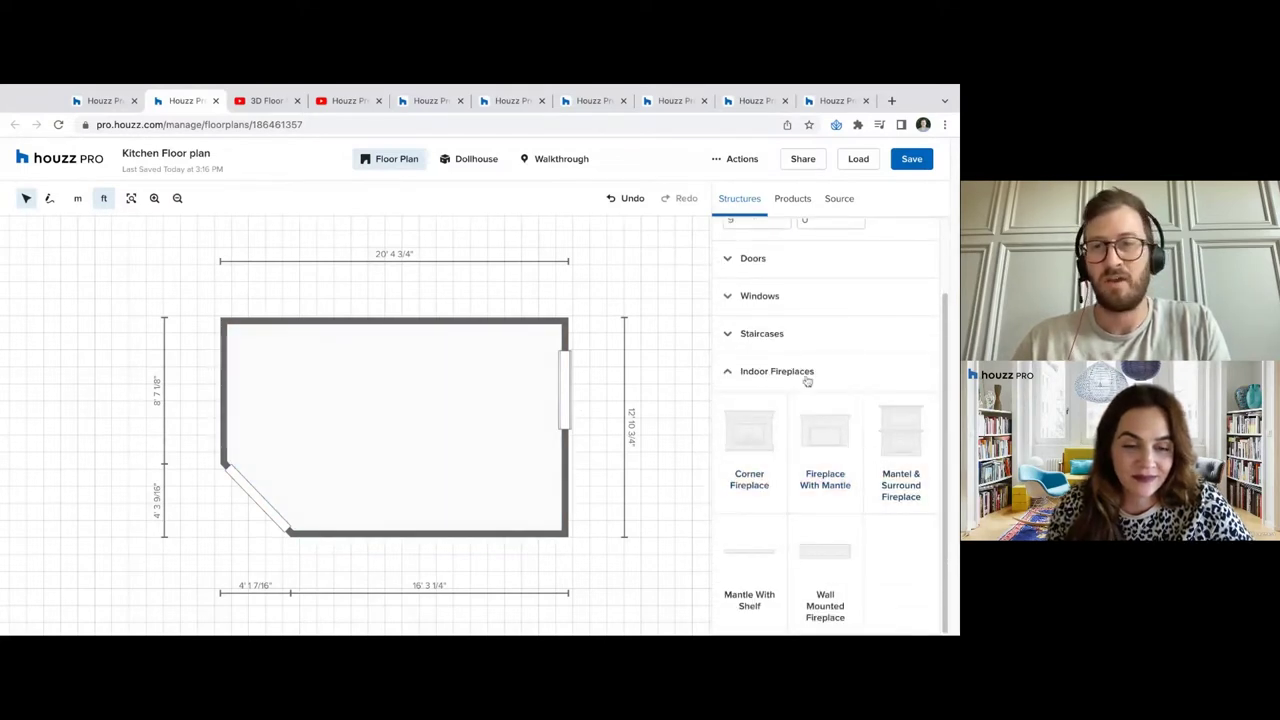
scroll(803, 370, up, 2)
Try the L-Shaped Modern Metal Open Tread staircase in the room's upper-left corner and delete it
click(785, 424)
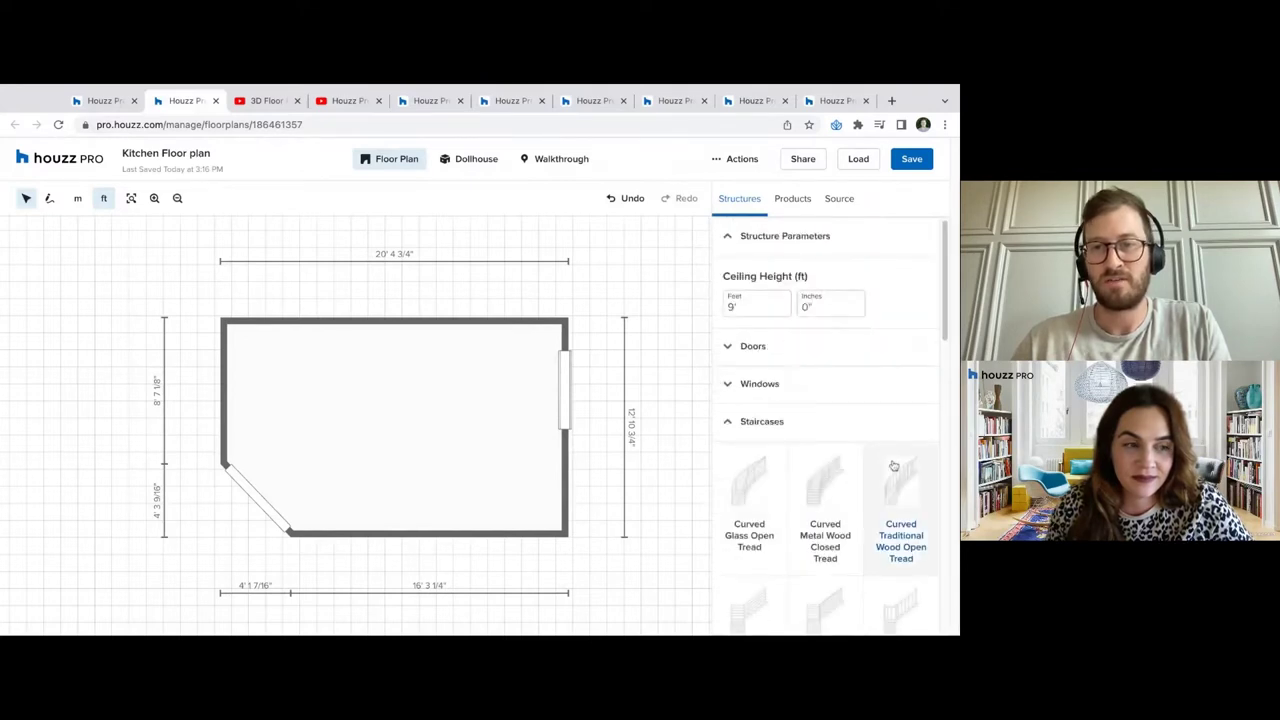
scroll(825, 490, down, 2)
click(826, 540)
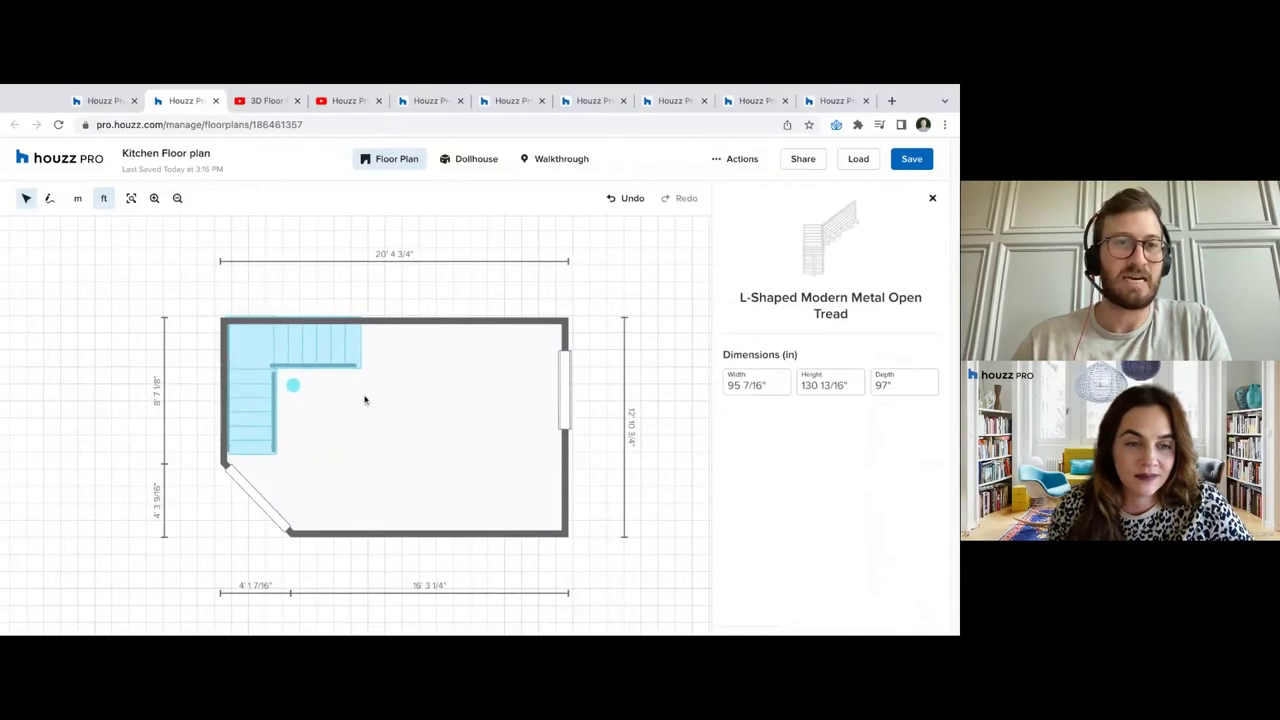
click(300, 402)
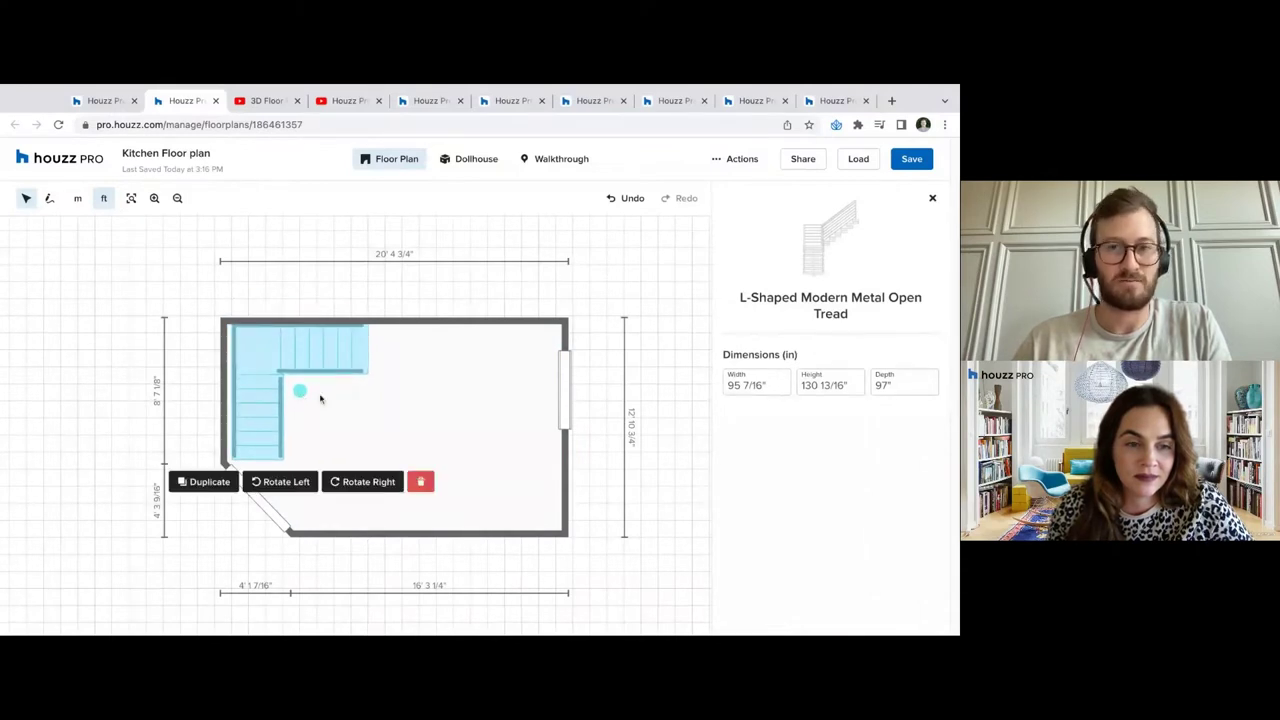
click(420, 481)
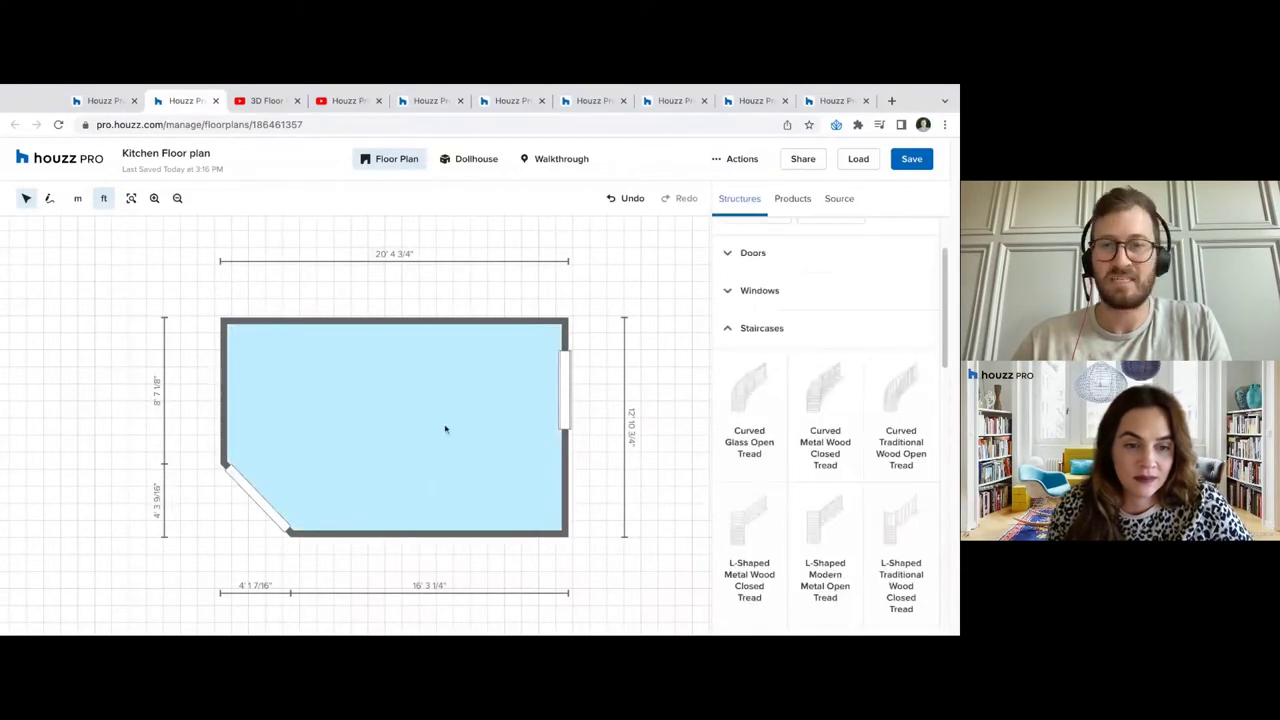
Browse the full range of staircase models, from curved to winder types, and collapse the catalog
click(766, 330)
click(766, 425)
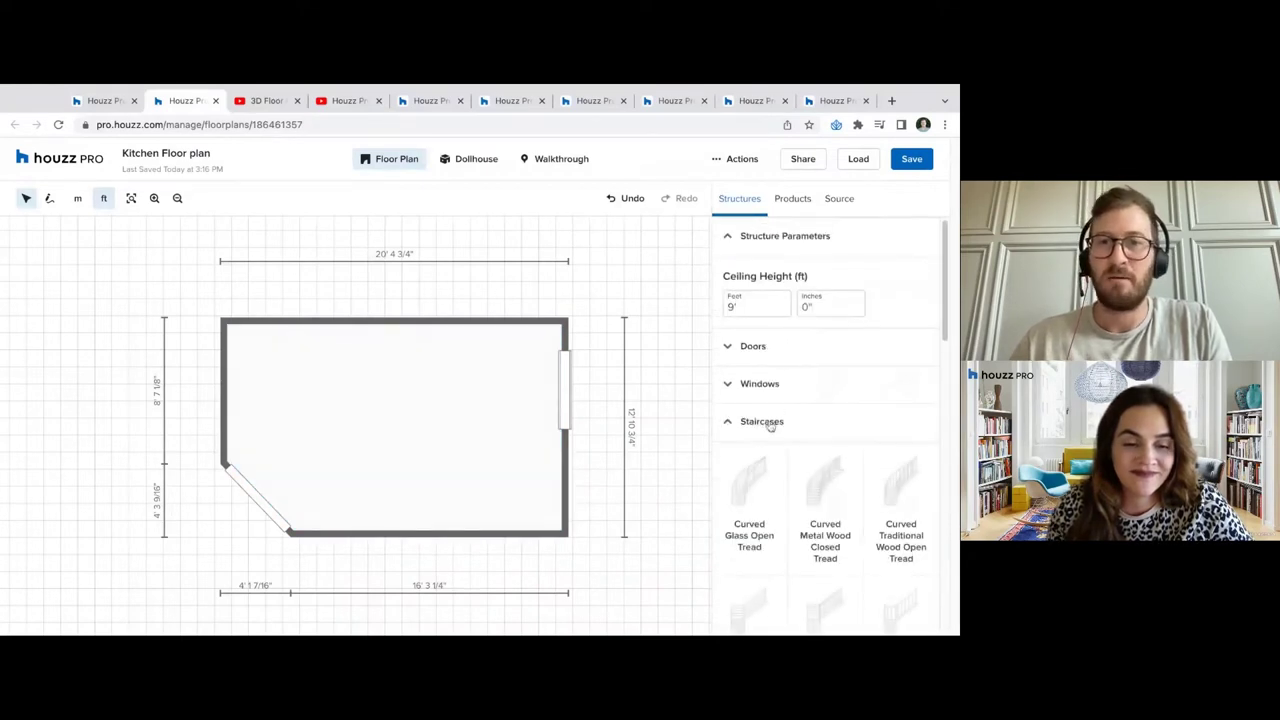
scroll(837, 374, down, 5)
scroll(870, 500, down, 4)
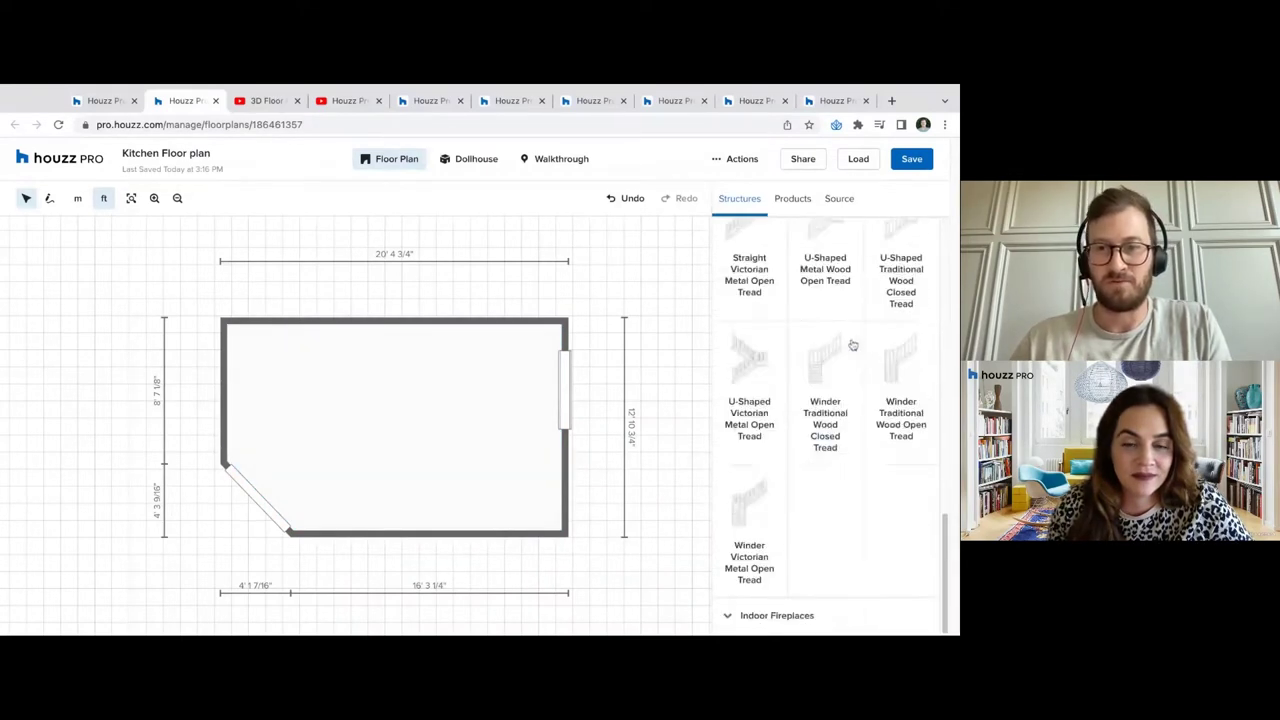
scroll(875, 495, up, 6)
scroll(838, 445, up, 5)
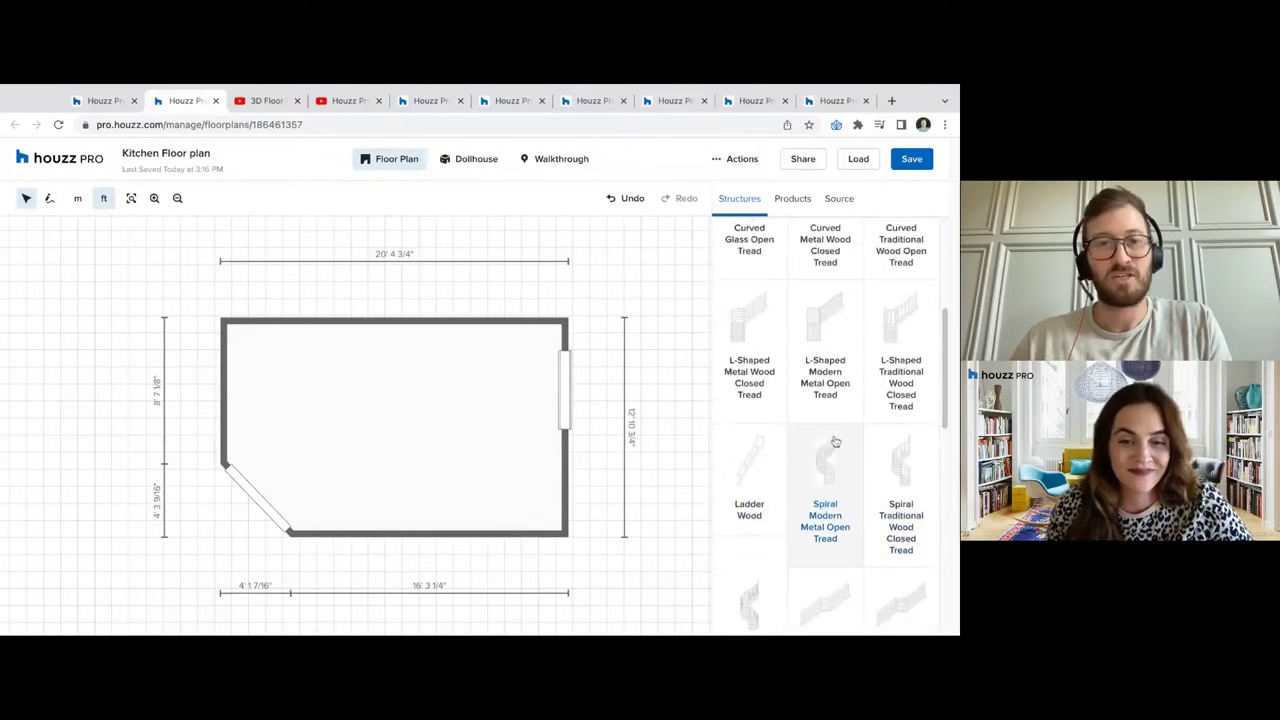
click(761, 420)
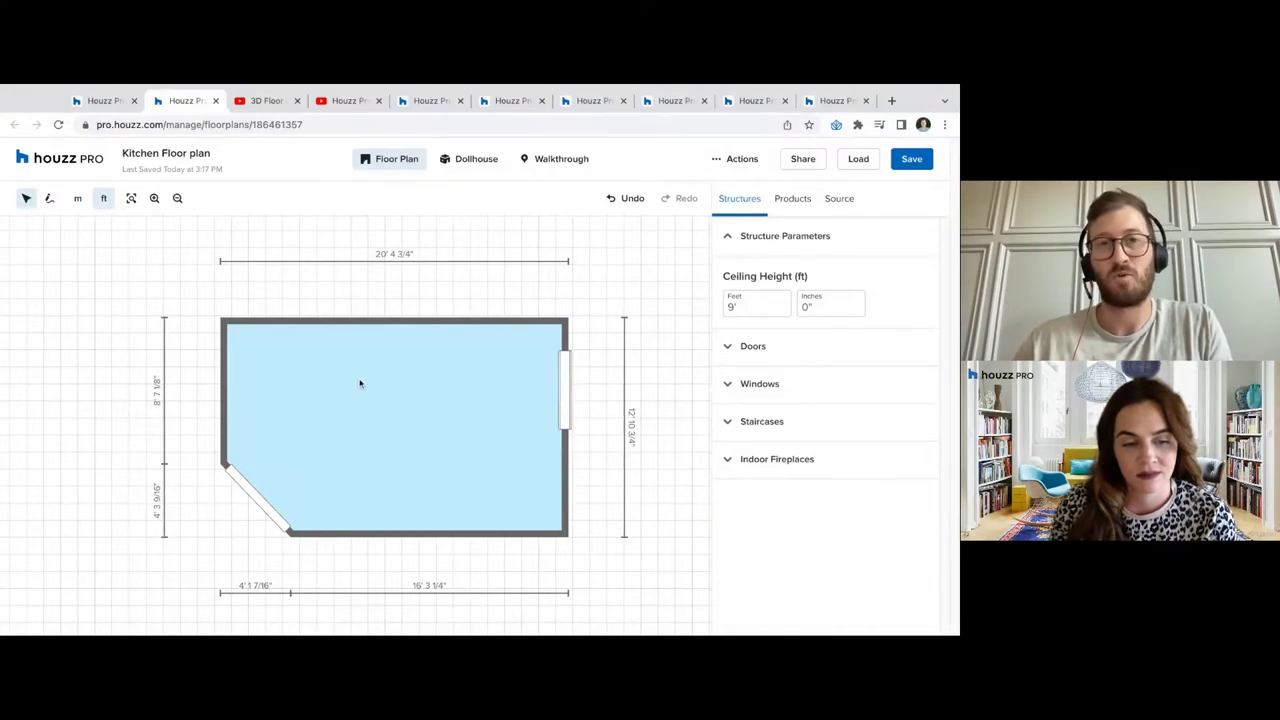
Open the flooring library for the kitchen floor and look through the tile options
click(394, 425)
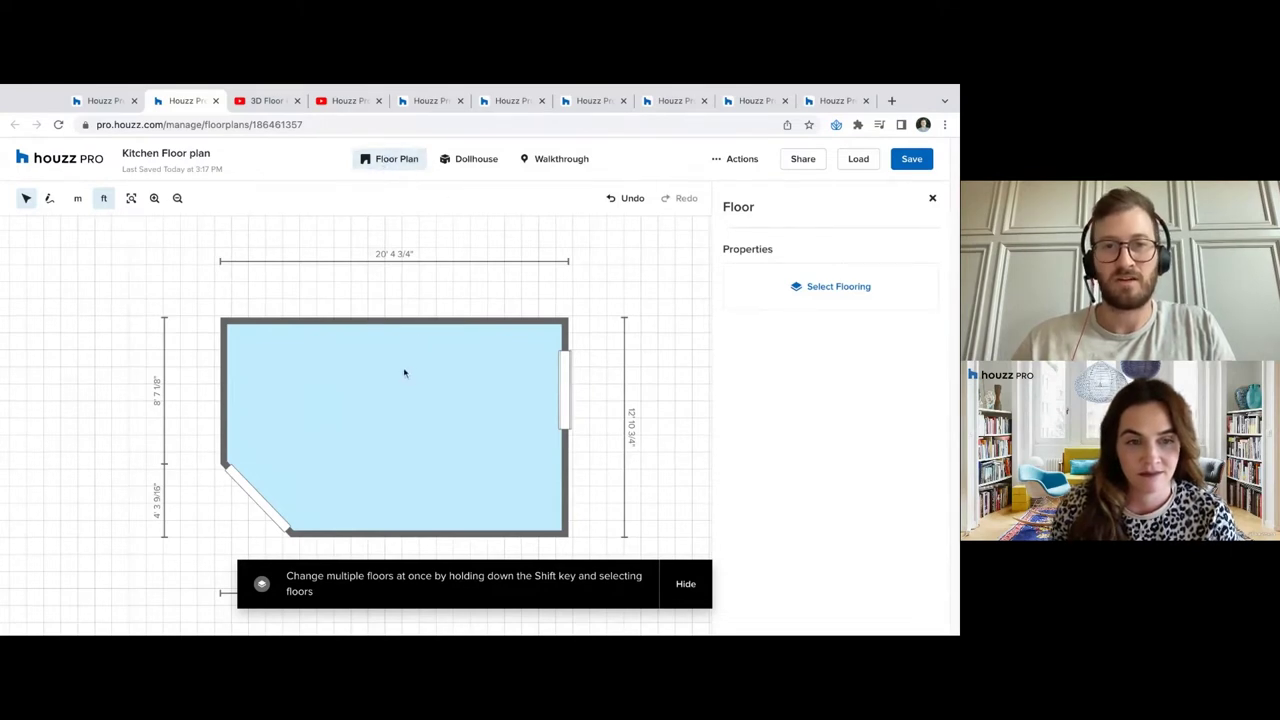
drag(800, 252, 723, 207)
click(743, 254)
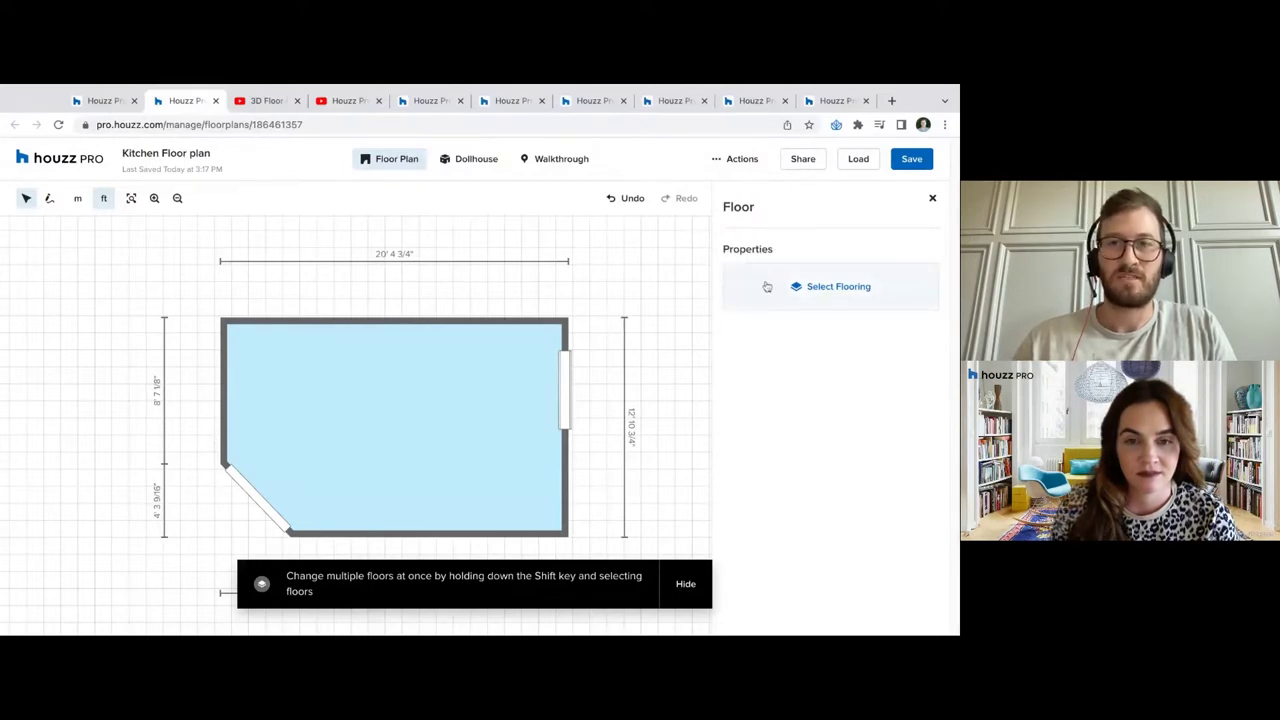
click(767, 287)
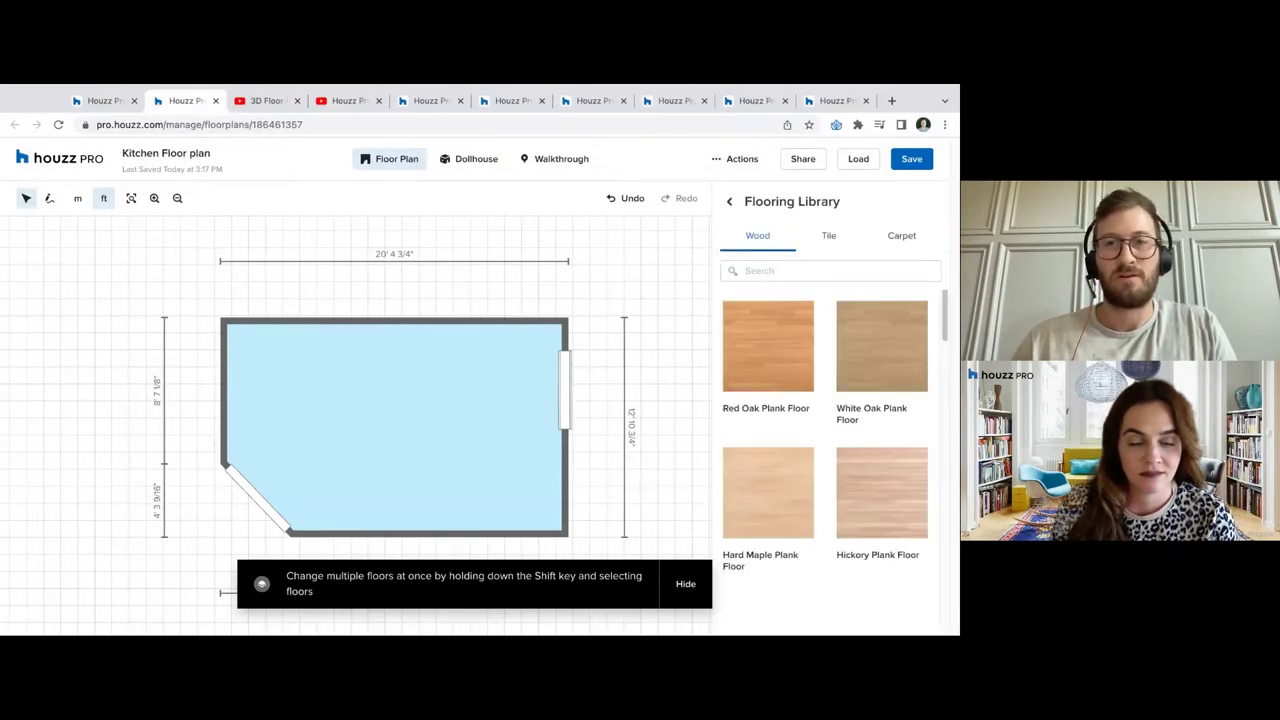
click(819, 235)
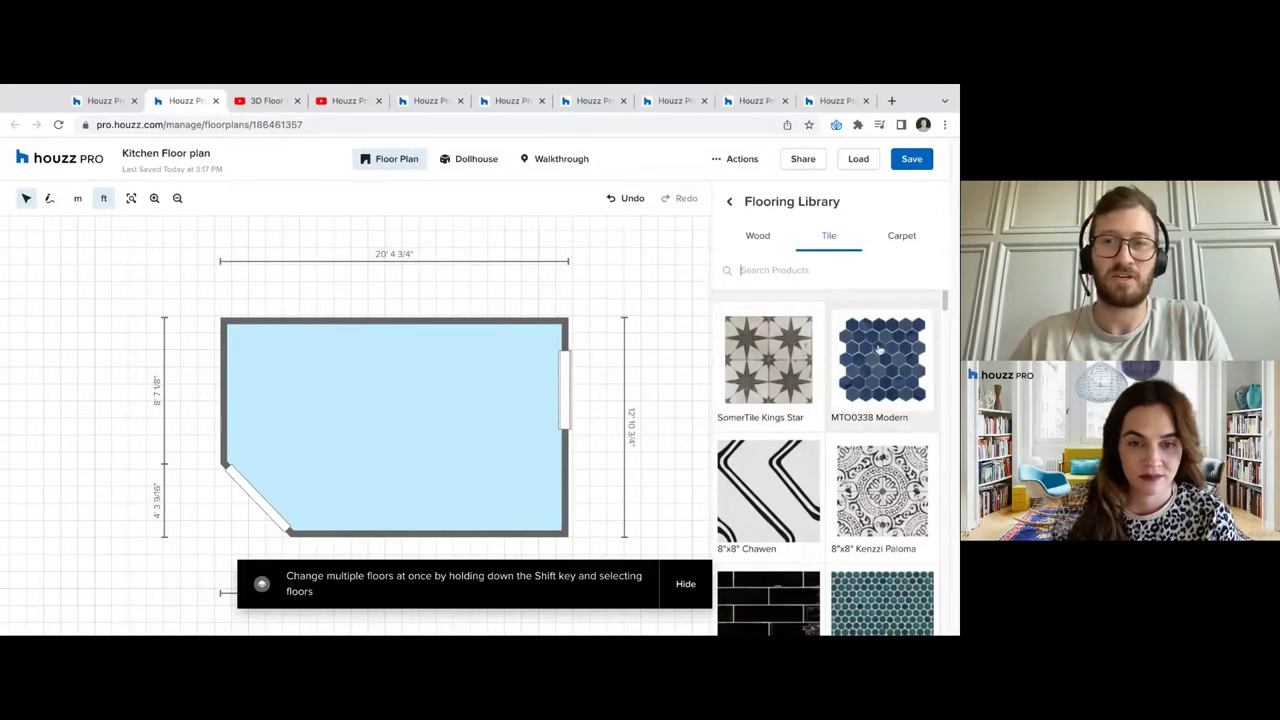
scroll(881, 354, down, 10)
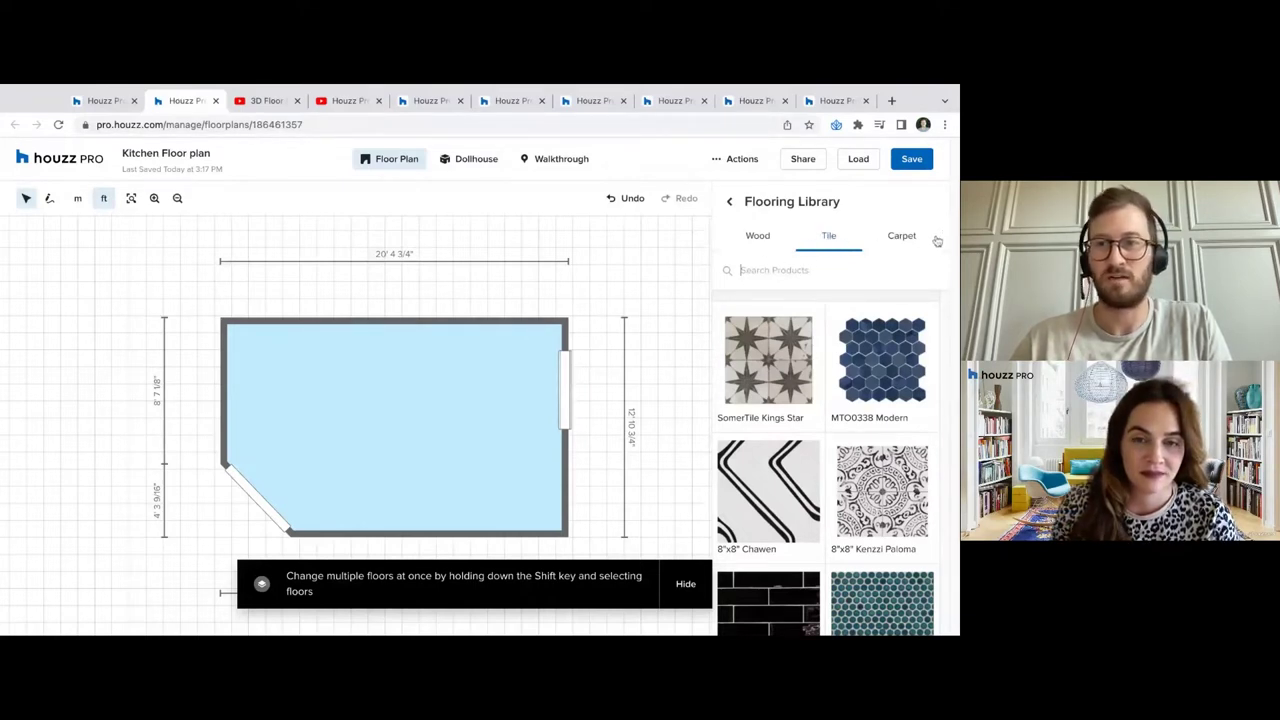
Apply the Oak Solid Floor wood flooring to the kitchen floor
click(778, 243)
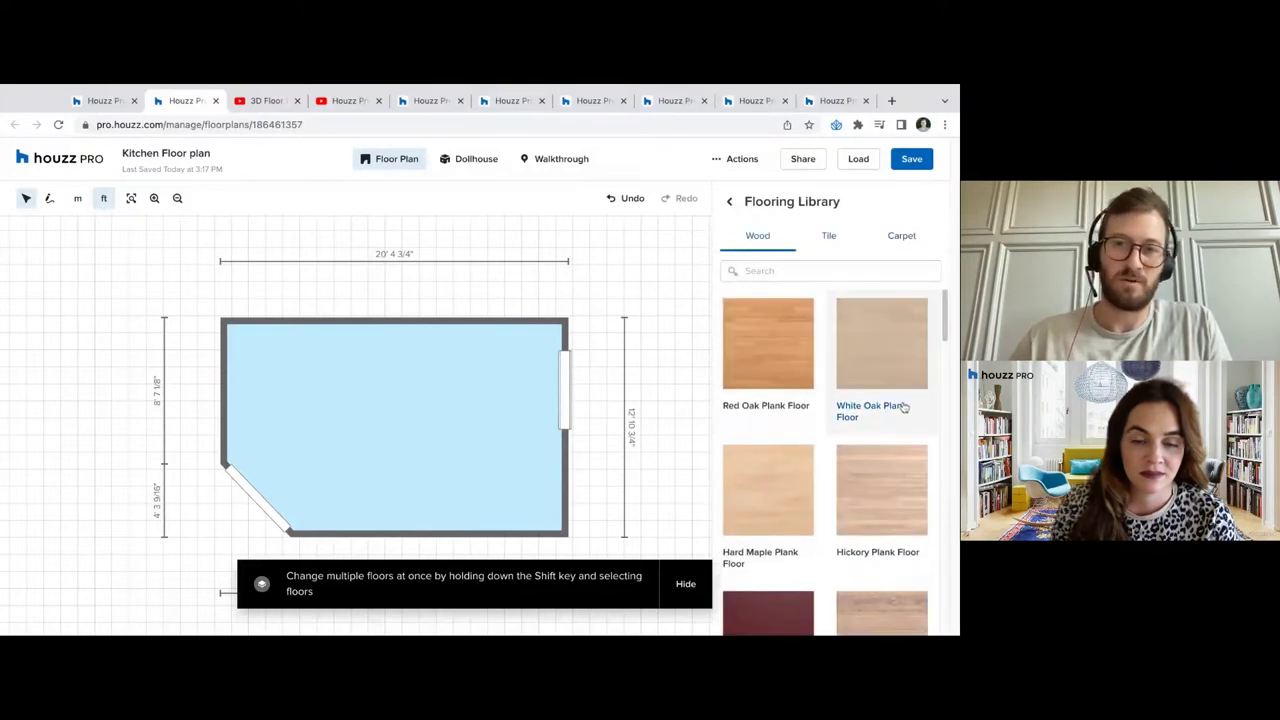
scroll(902, 404, down, 1)
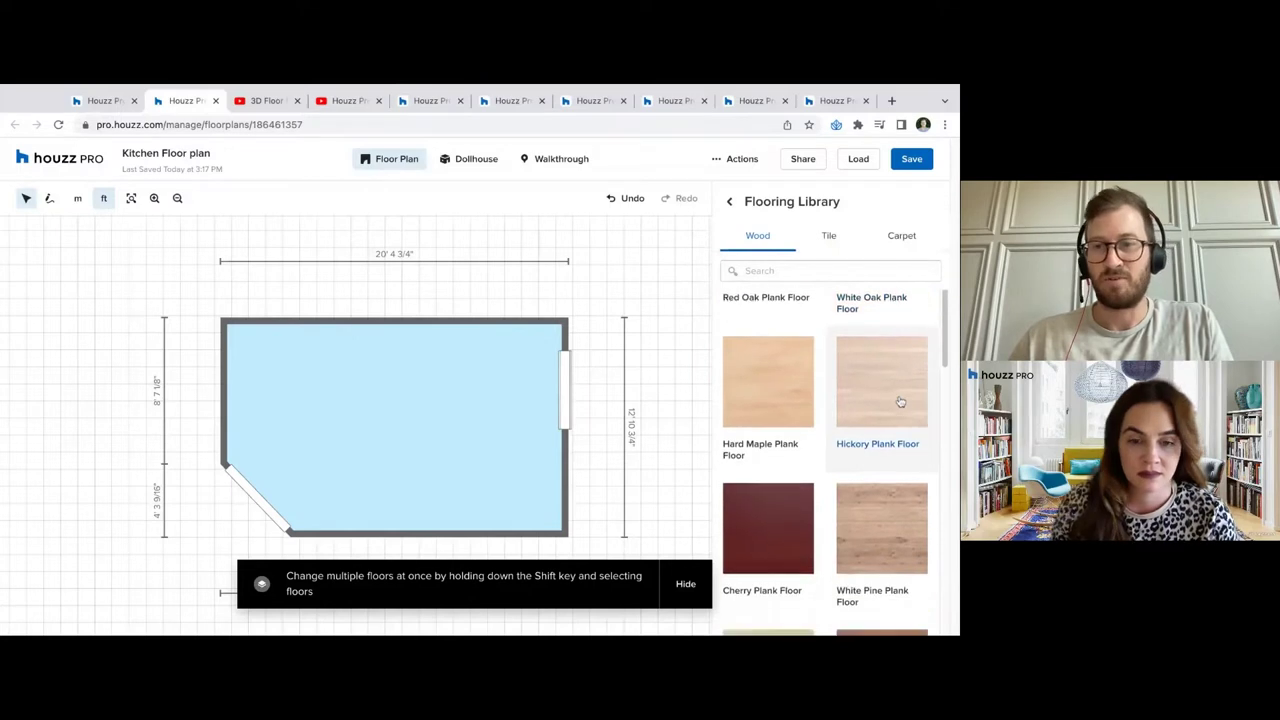
scroll(900, 402, down, 3)
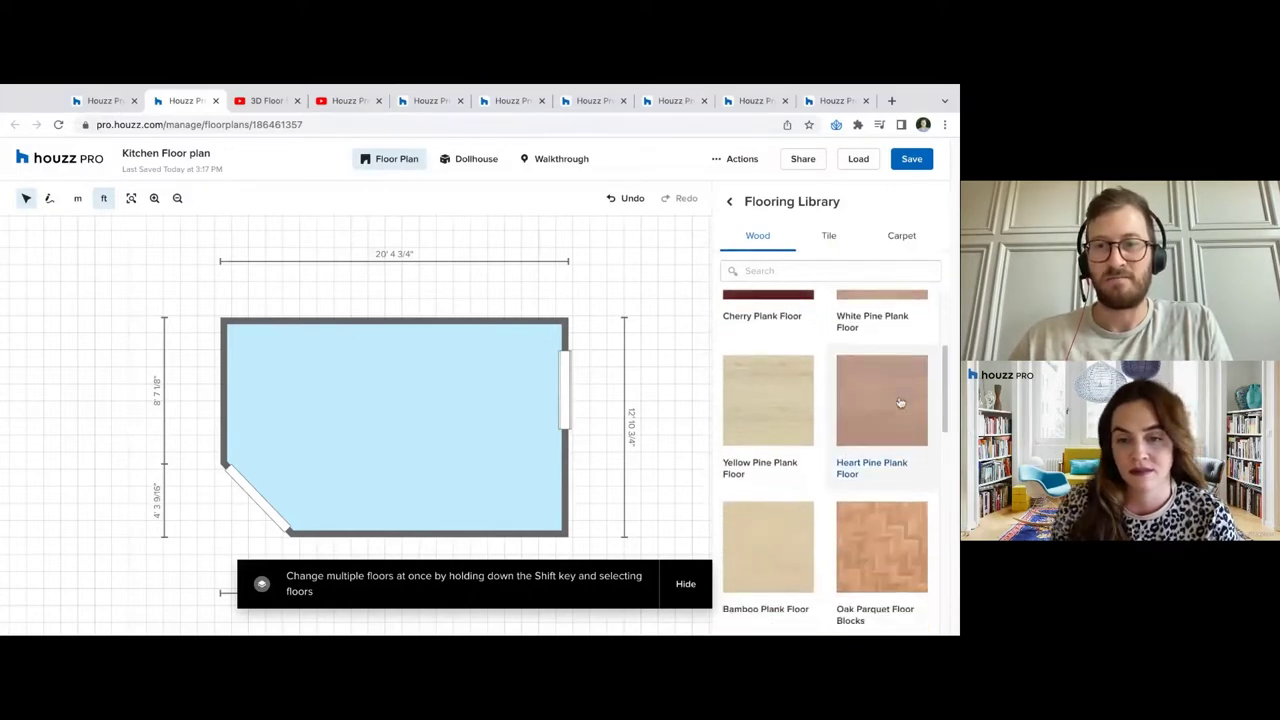
scroll(900, 403, down, 4)
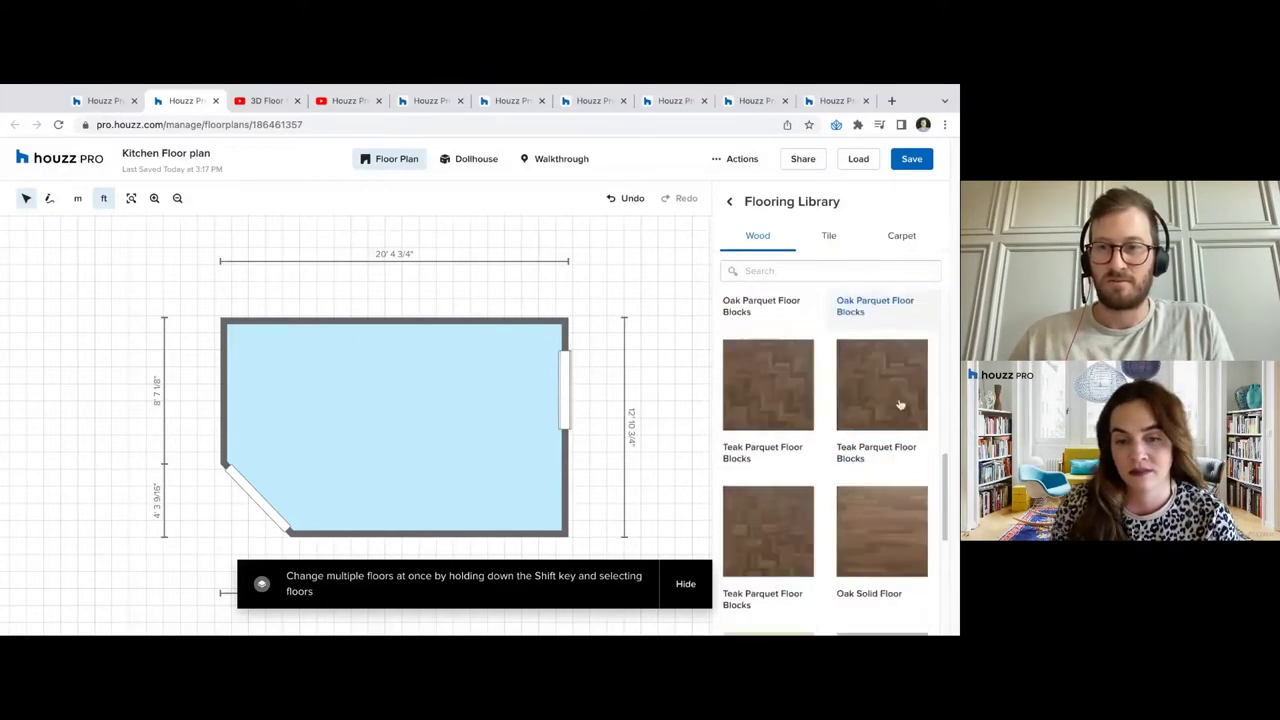
scroll(900, 404, down, 1)
click(900, 404)
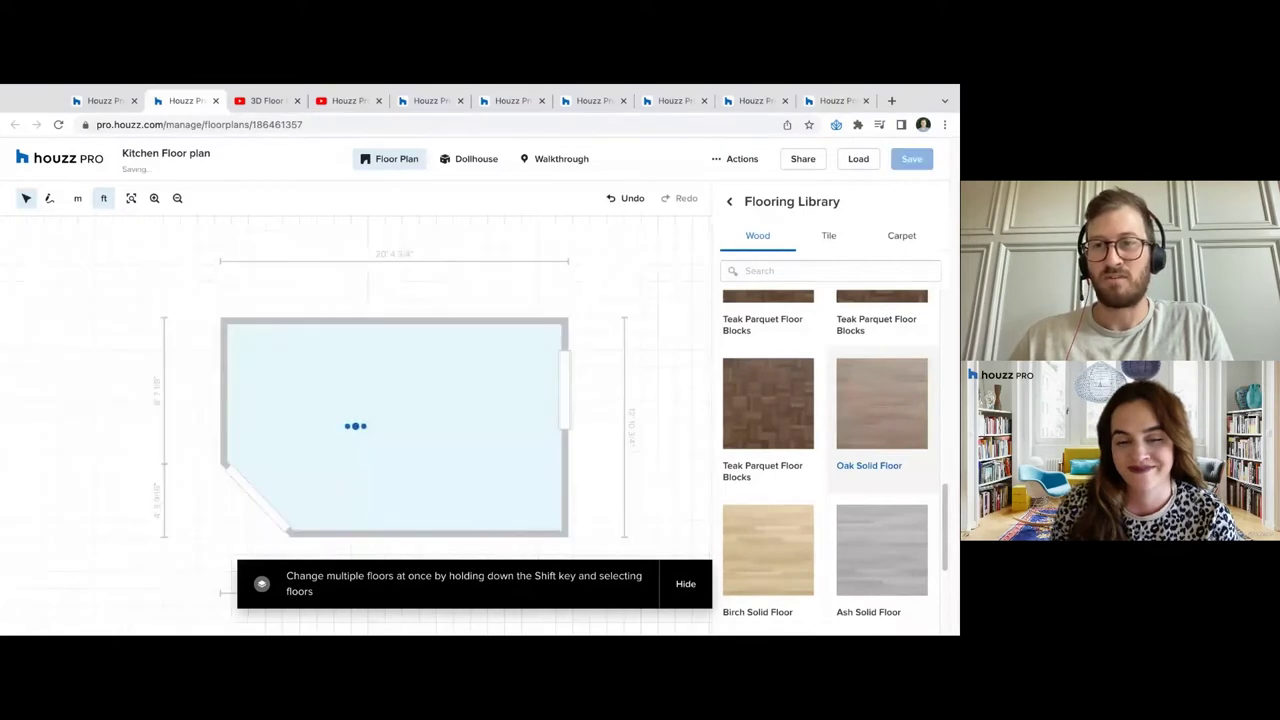
Check the new flooring in the Dollhouse view, review the floor's properties in the floor plan and close them
click(490, 166)
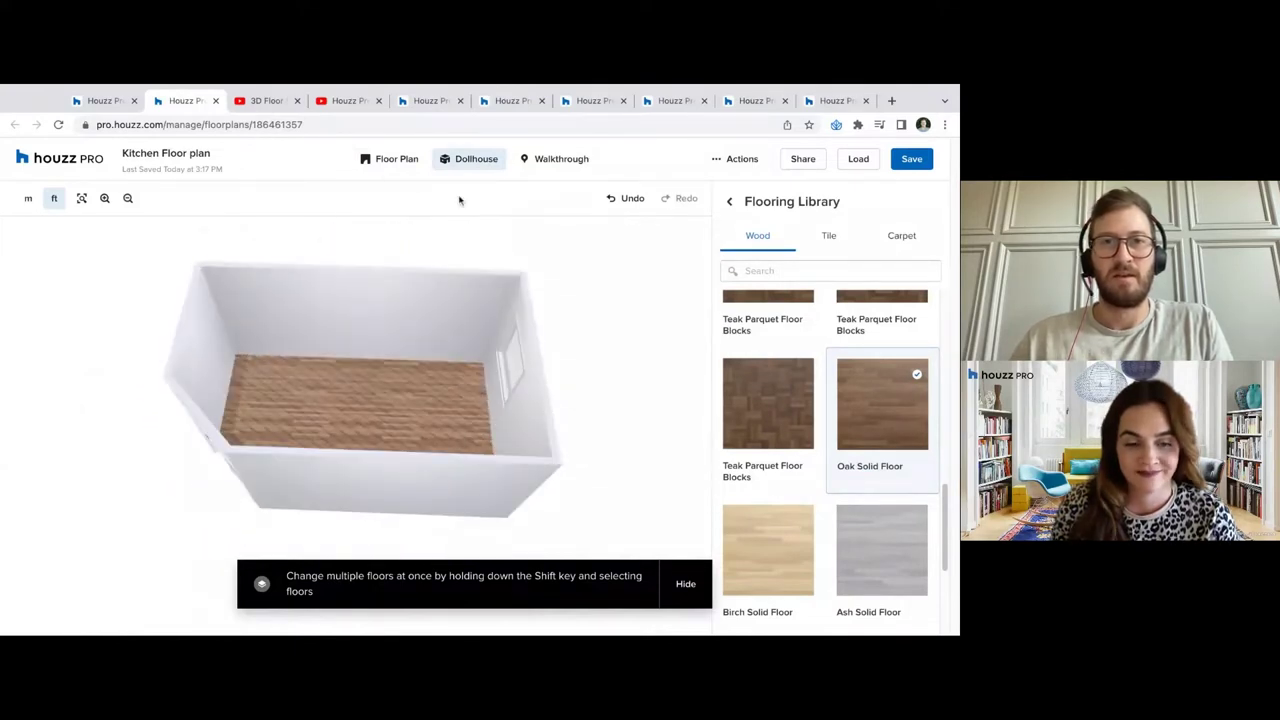
click(383, 163)
scroll(848, 349, down, 5)
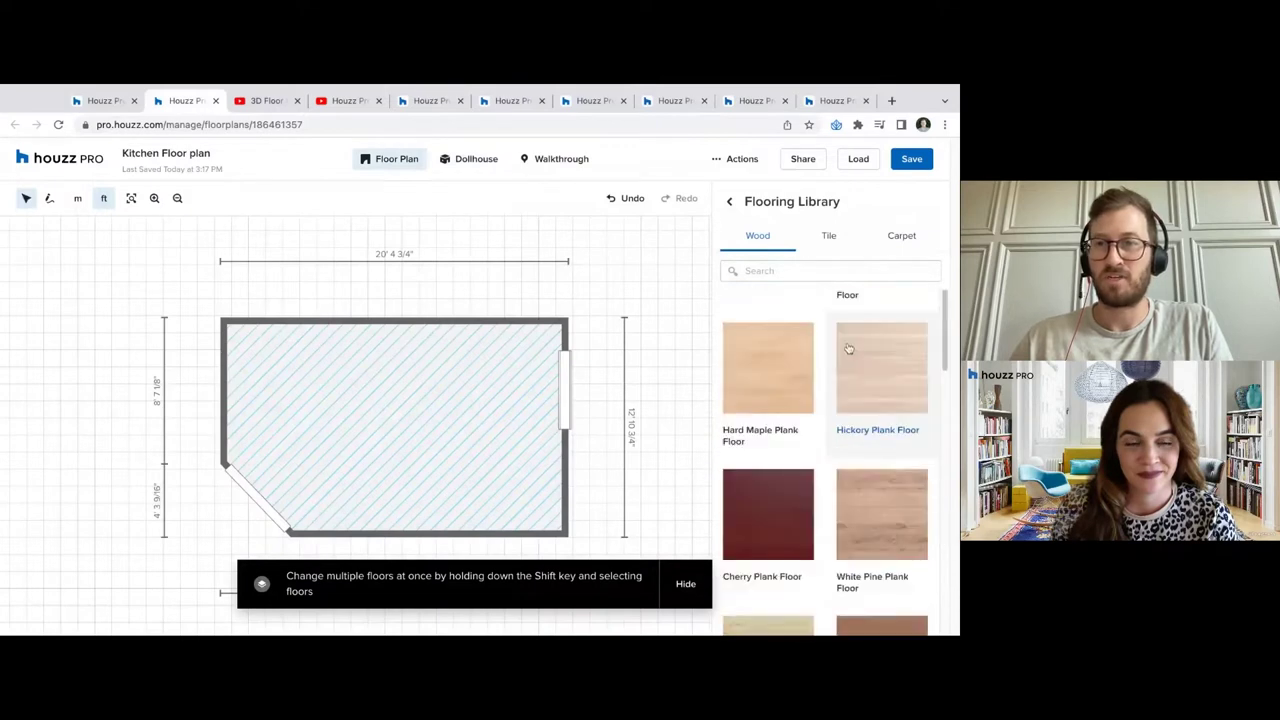
scroll(848, 349, up, 2)
click(731, 203)
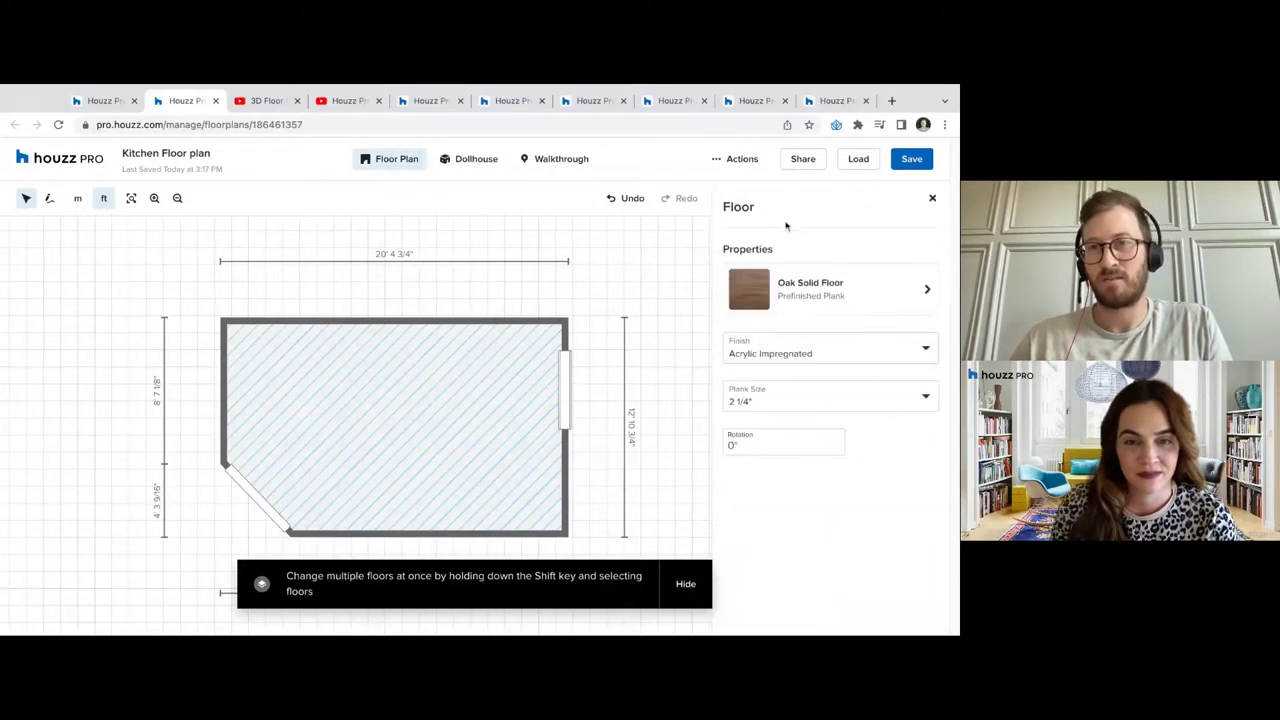
click(932, 198)
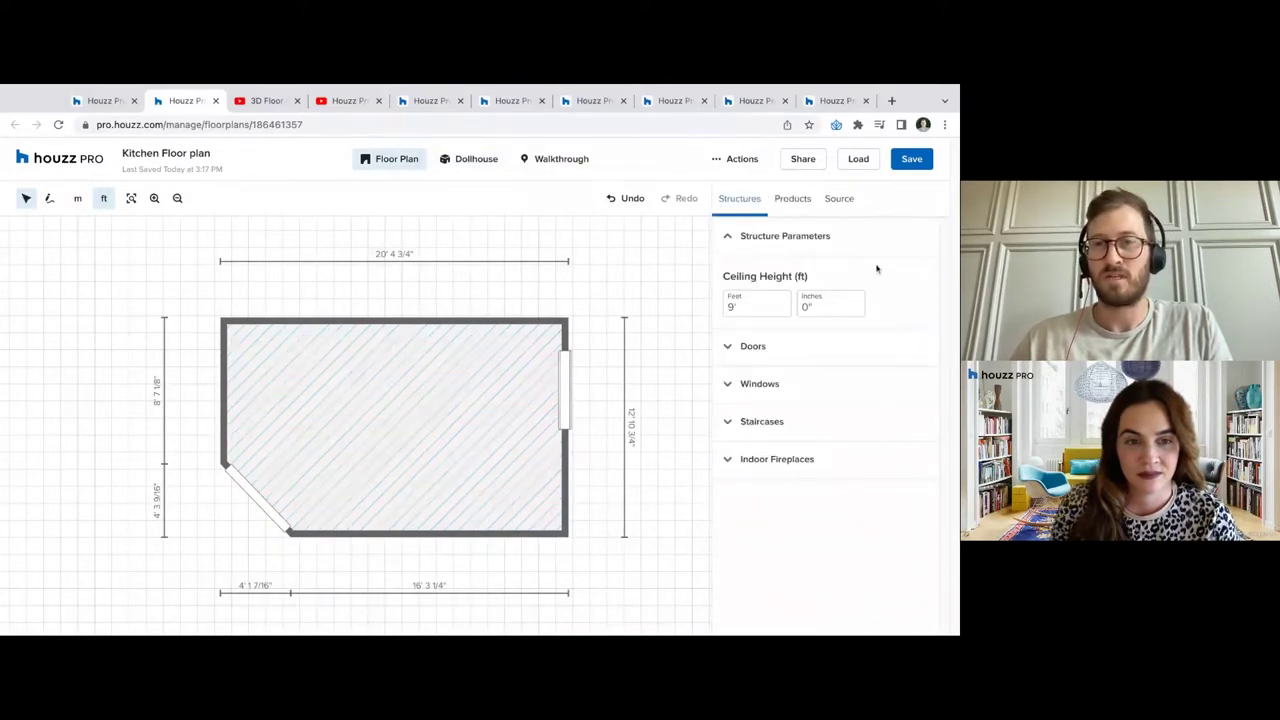
In the Dollhouse view, paint the long back wall with the Benjamin Moore color Simply White 2143-70
click(476, 160)
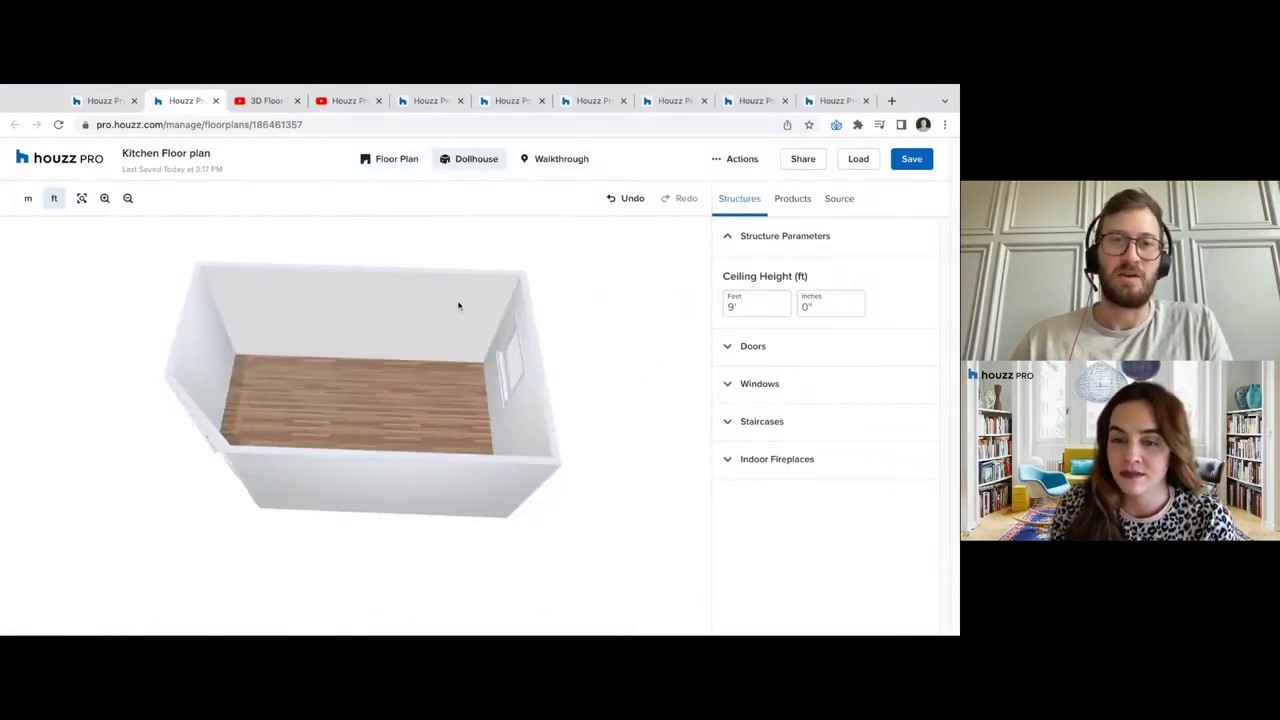
click(420, 313)
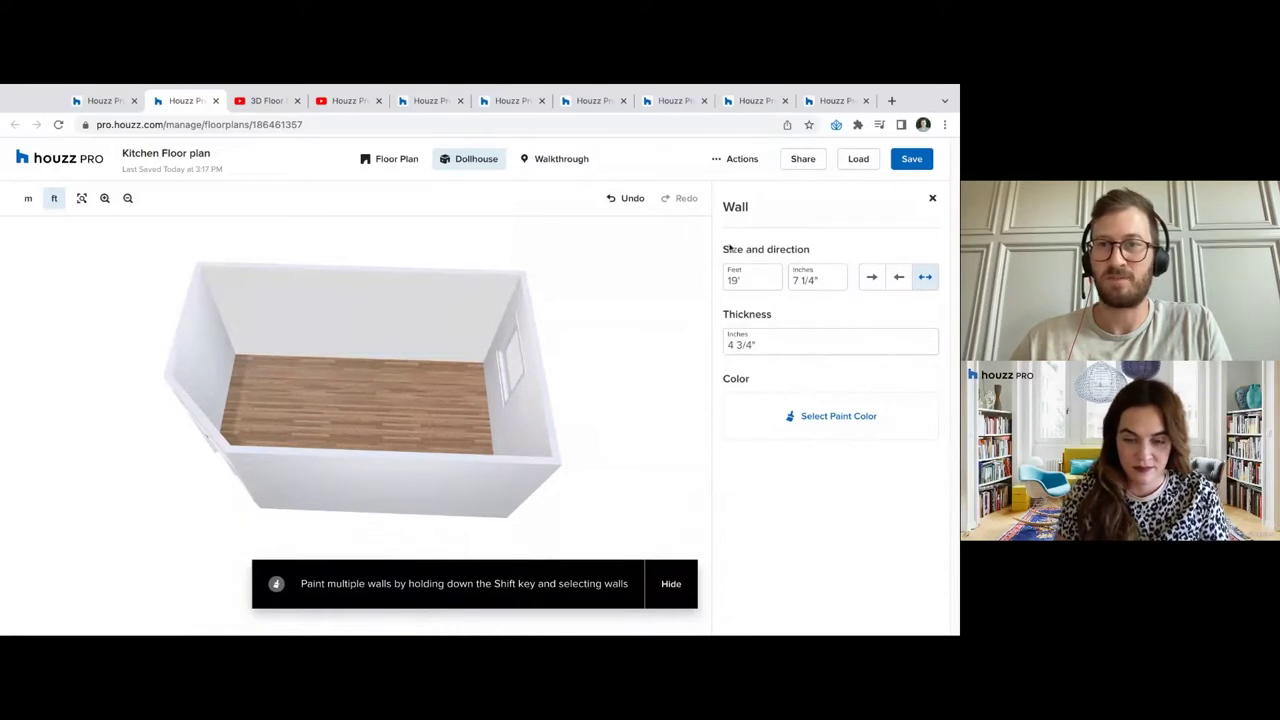
drag(730, 248, 917, 257)
click(794, 326)
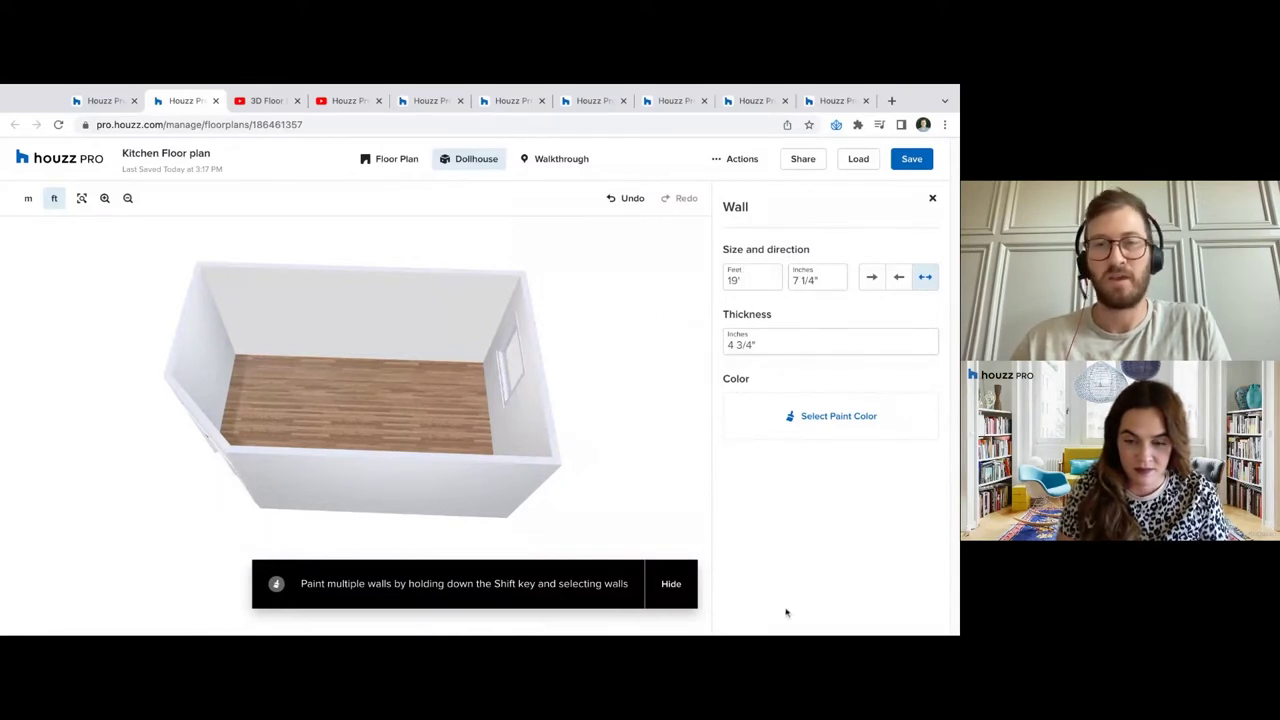
click(817, 440)
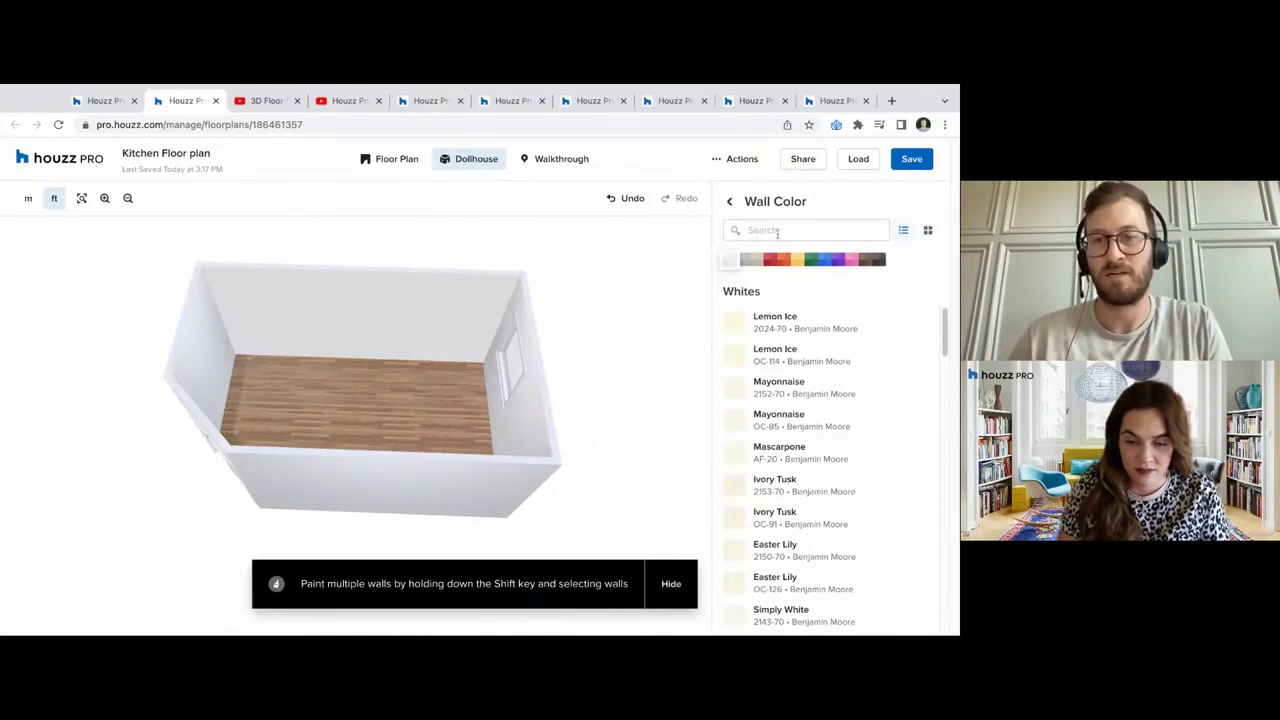
click(777, 232)
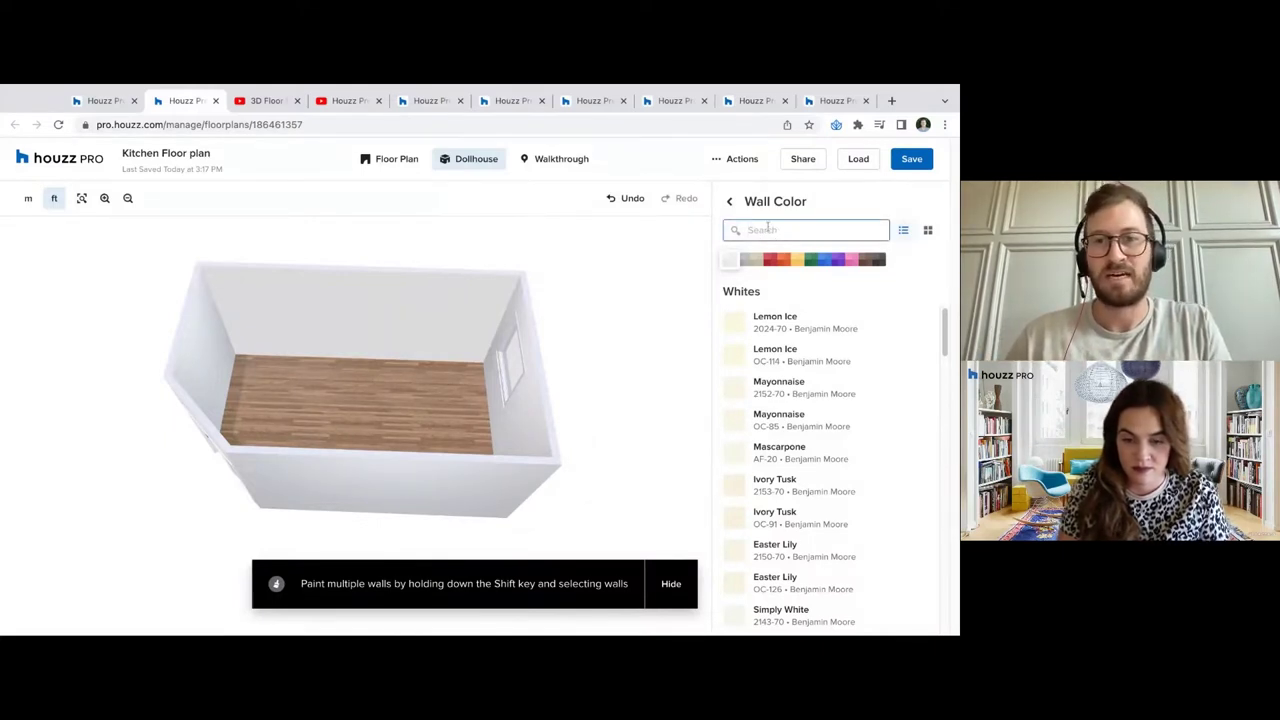
click(795, 614)
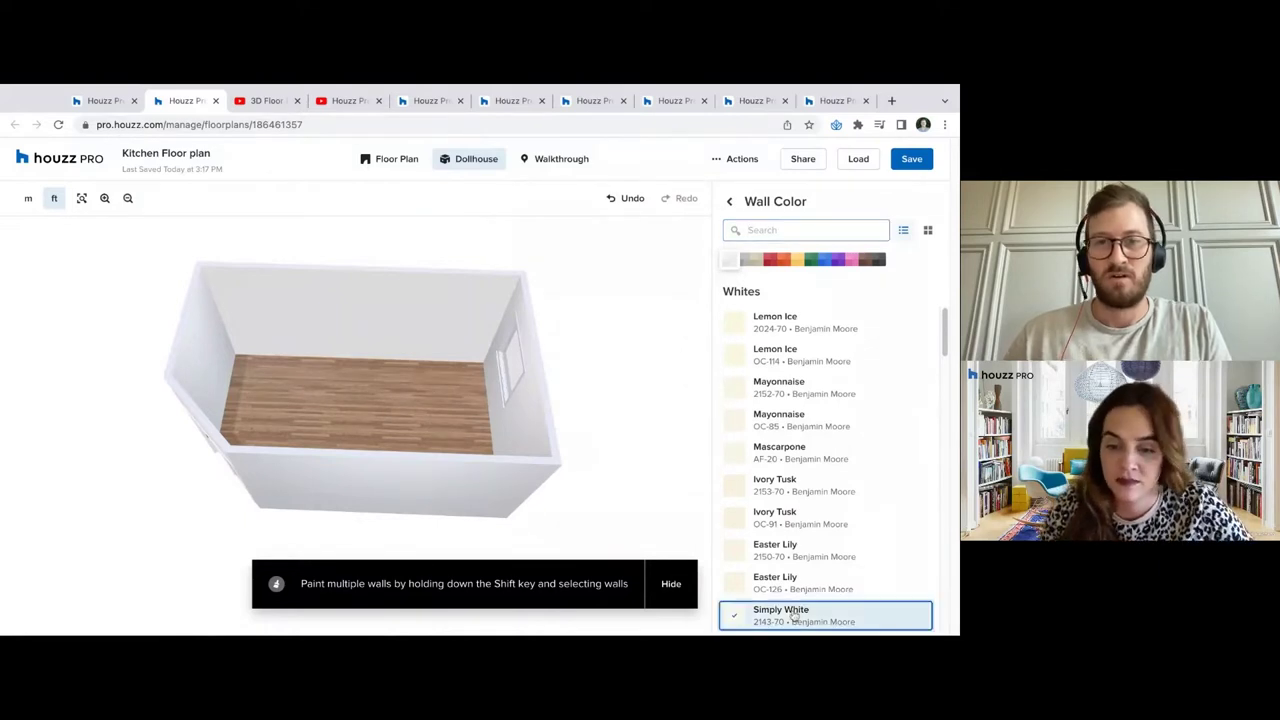
Paint the window wall and the other long wall with Simply White 2143-70
drag(600, 430, 508, 428)
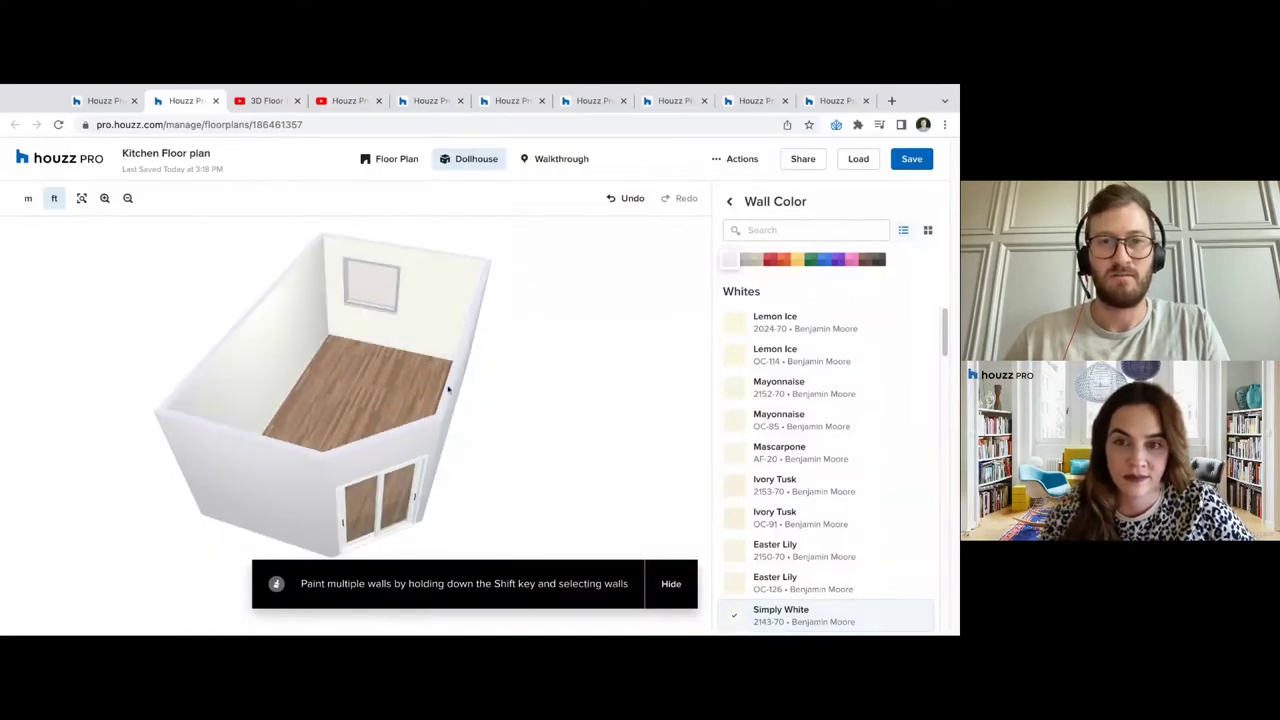
drag(413, 376, 389, 314)
click(389, 314)
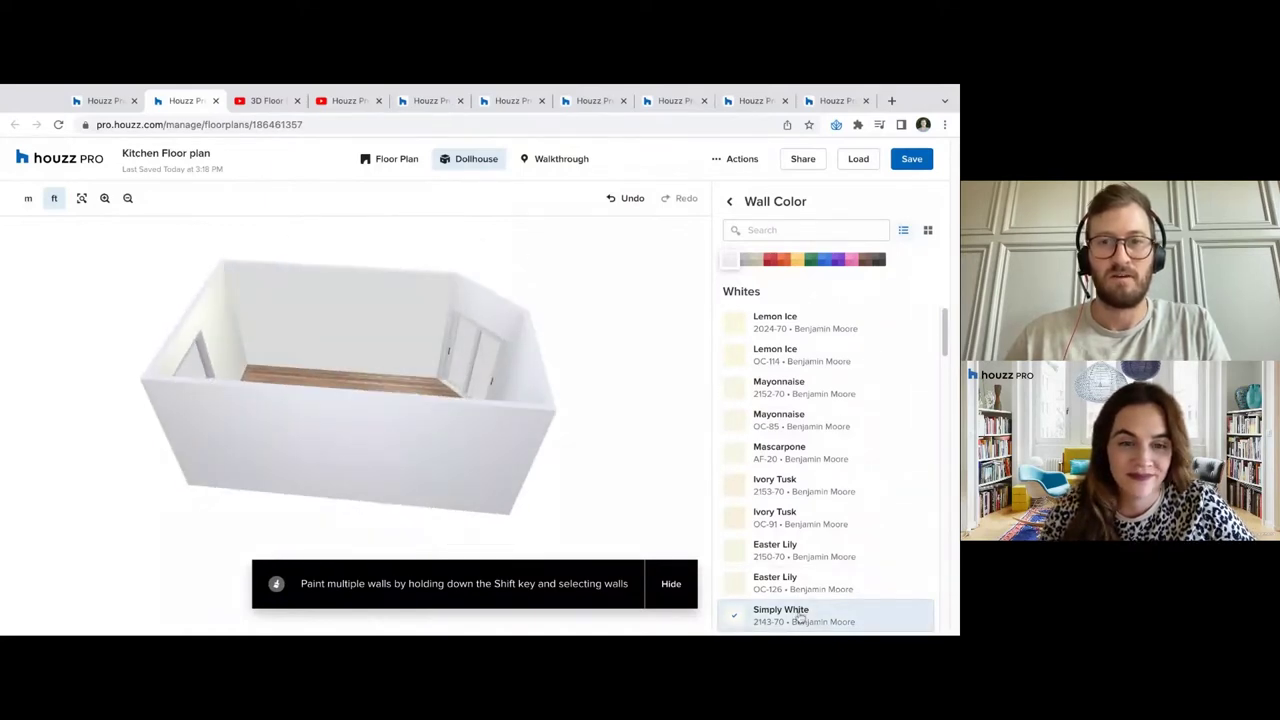
drag(456, 397, 417, 369)
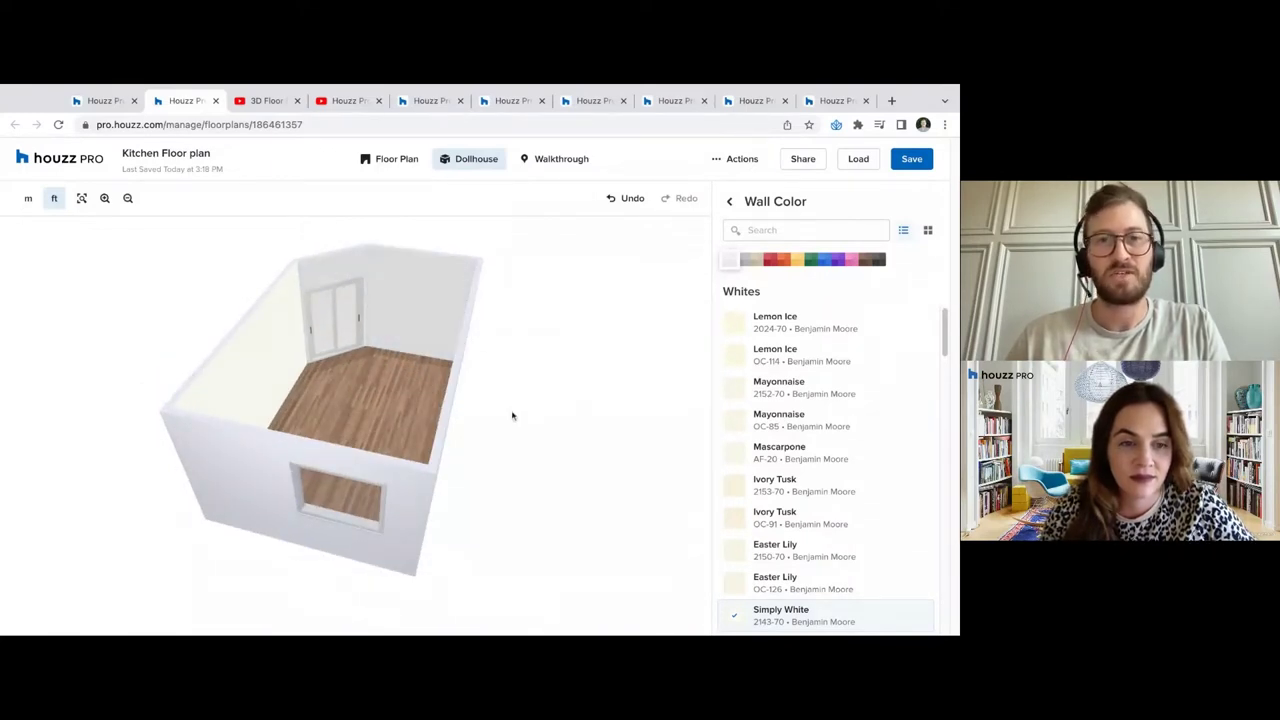
drag(408, 315, 350, 287)
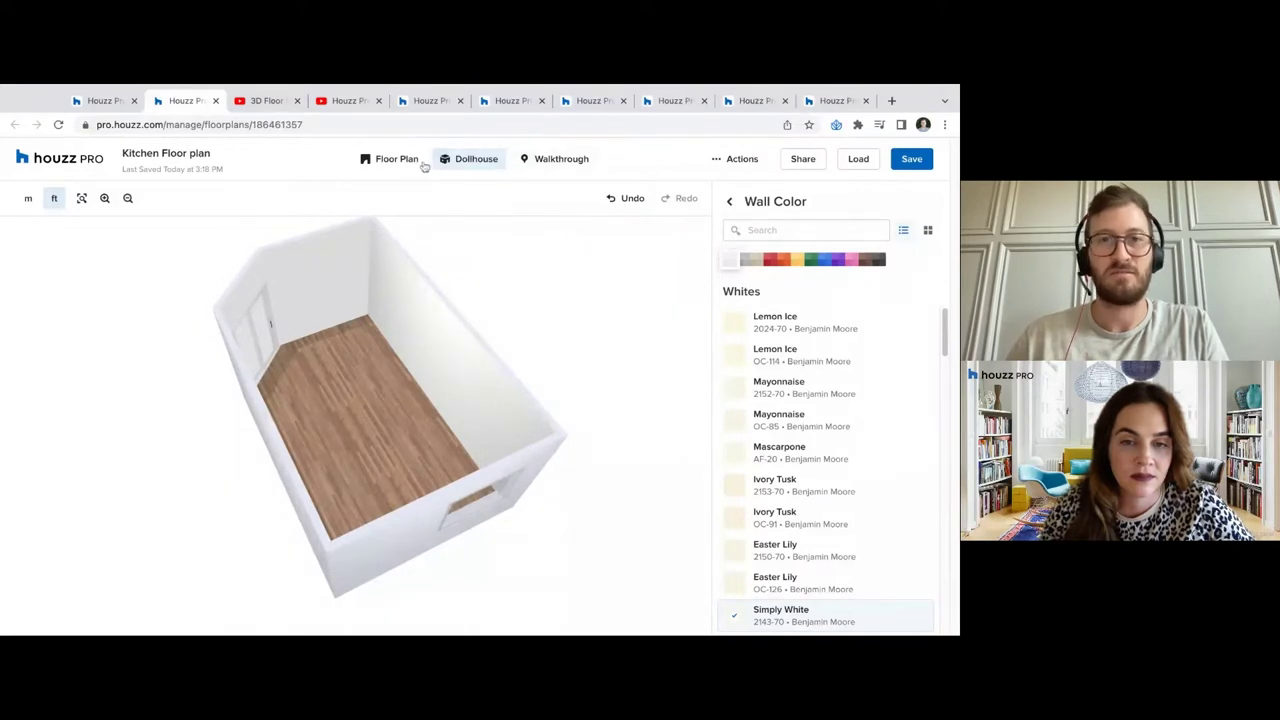
drag(340, 266, 414, 263)
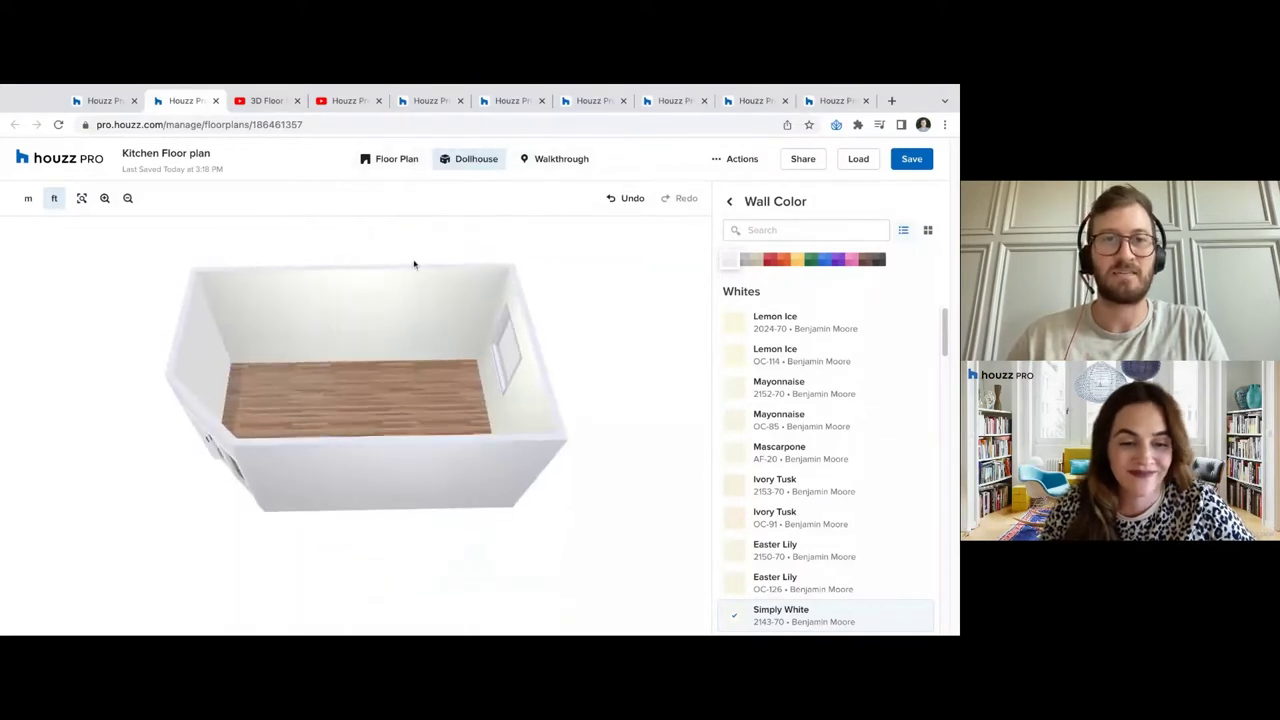
Check the painted walls in the Walkthrough view and return to the Dollhouse view
click(391, 168)
click(458, 163)
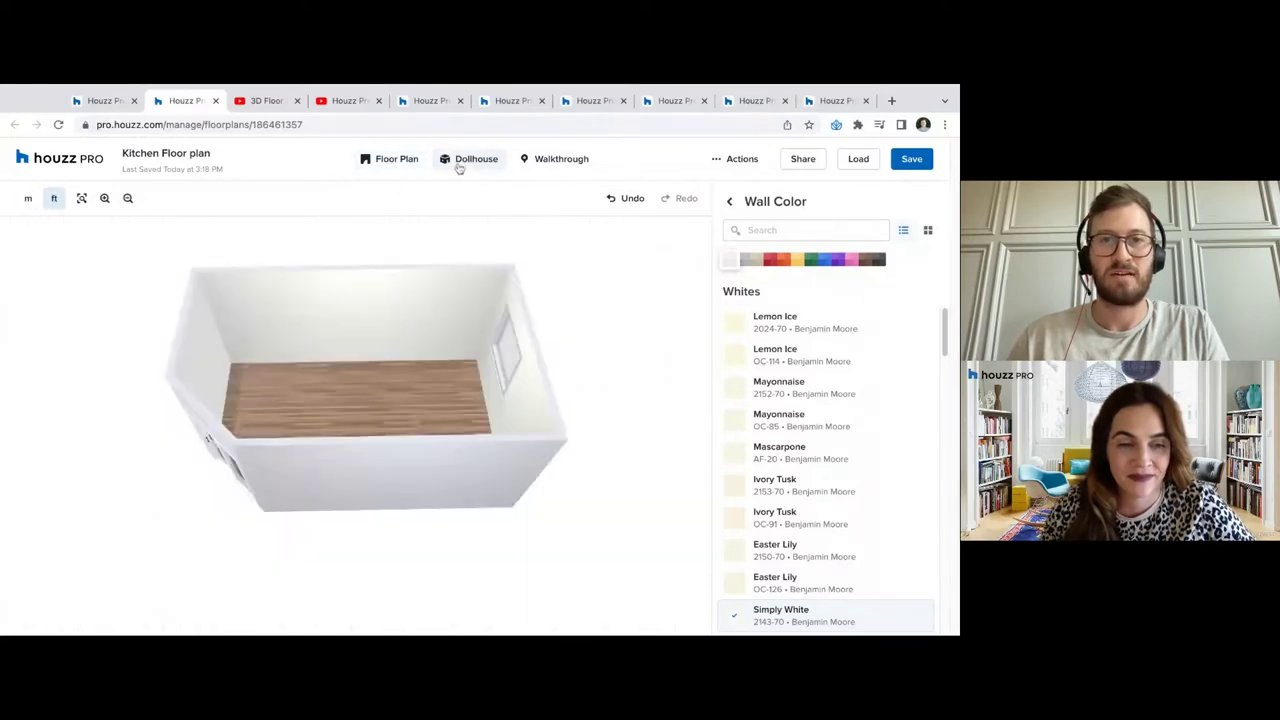
click(538, 155)
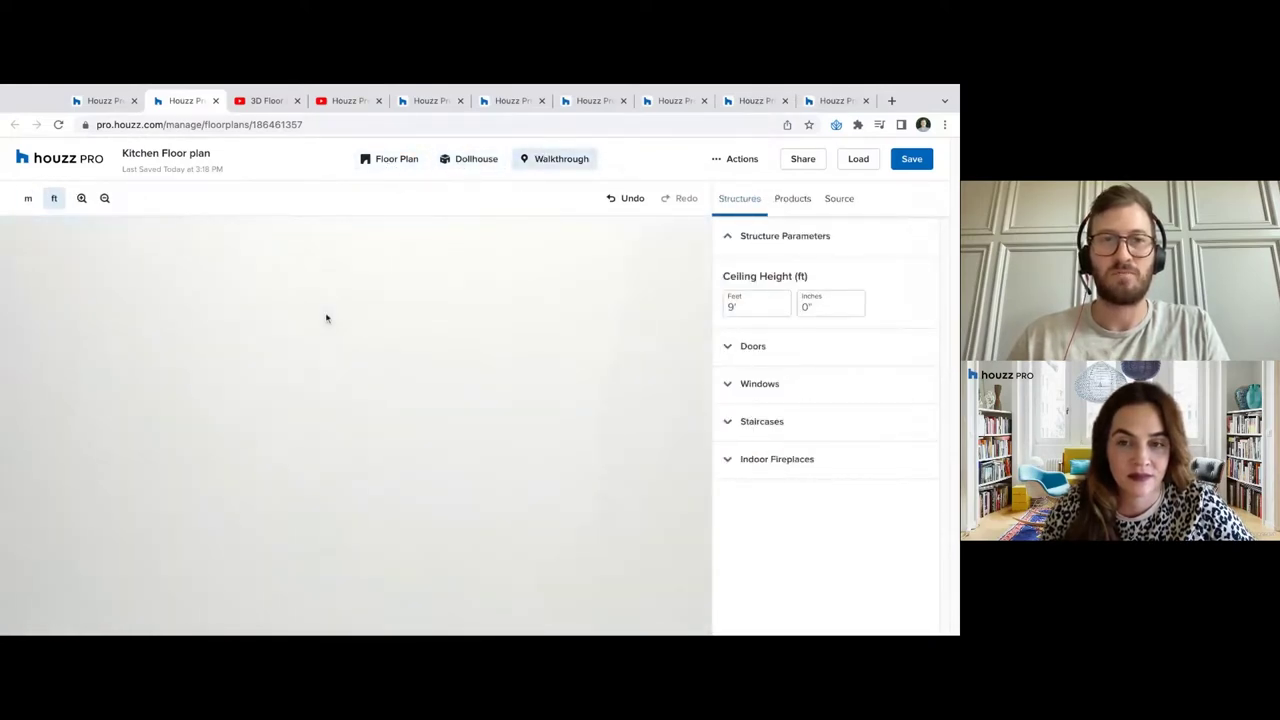
click(440, 162)
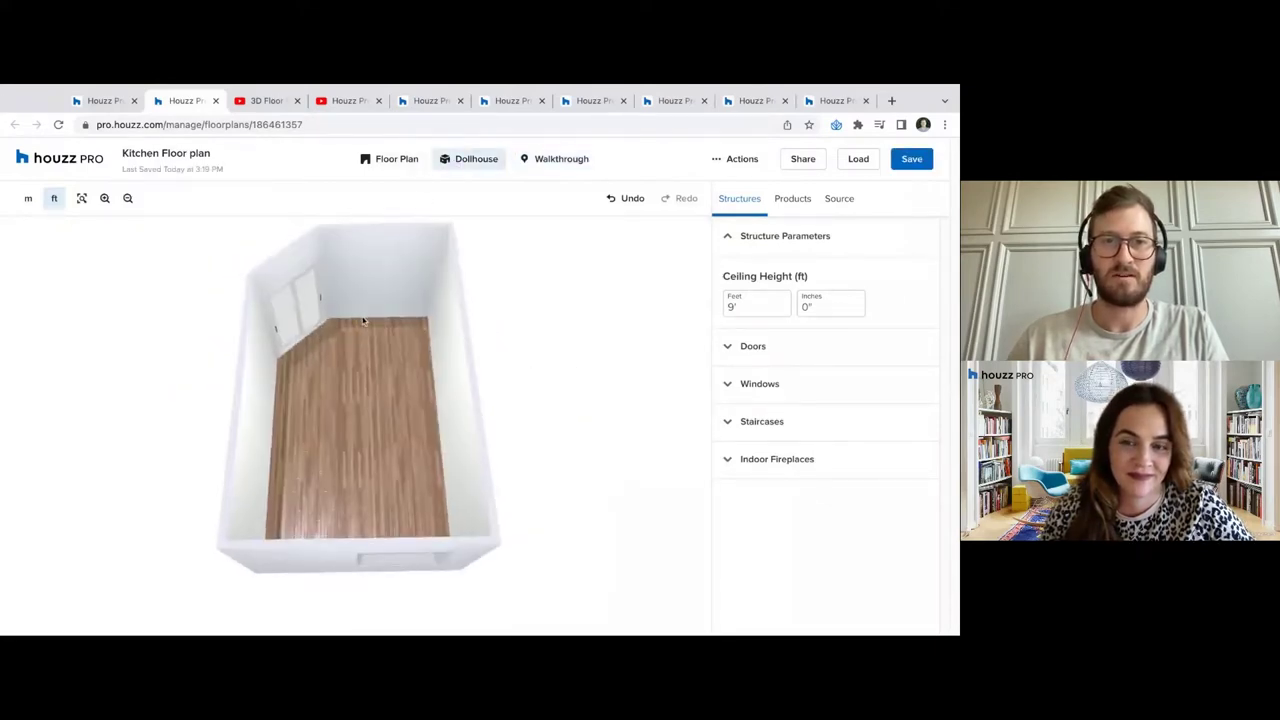
Paint the end wall opposite the window with Simply White 2143-70
click(363, 280)
click(897, 421)
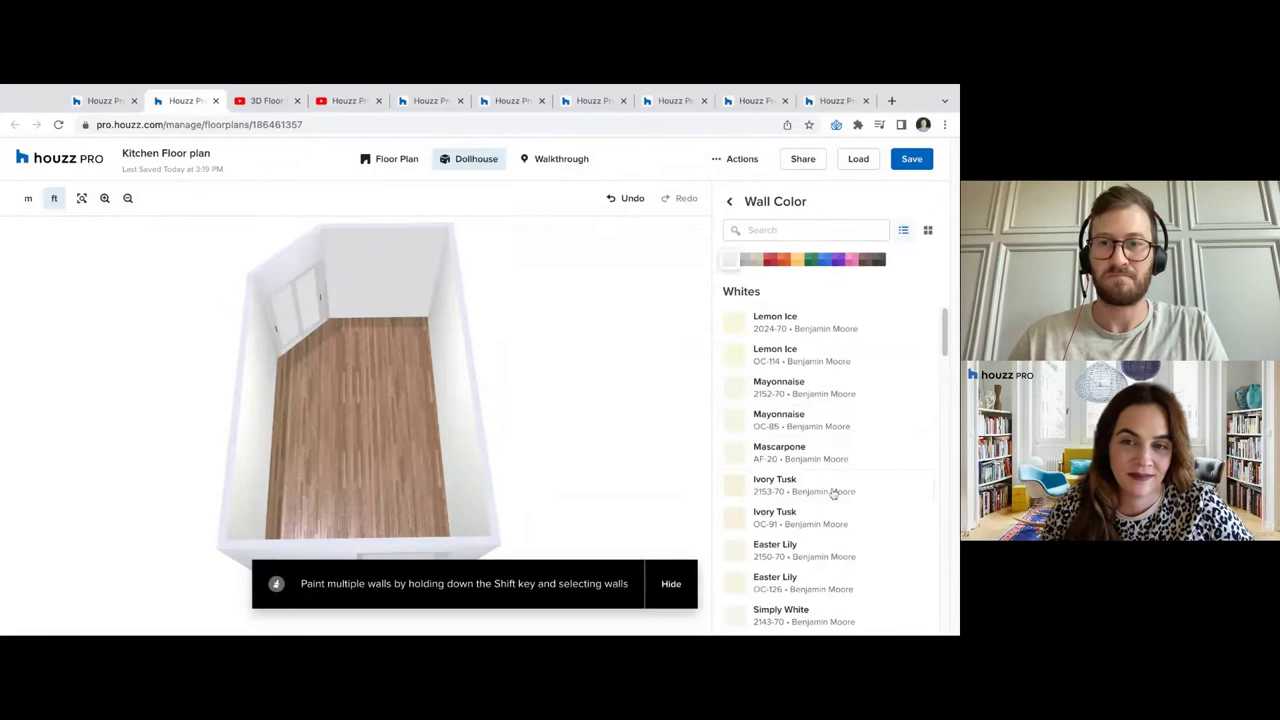
click(836, 612)
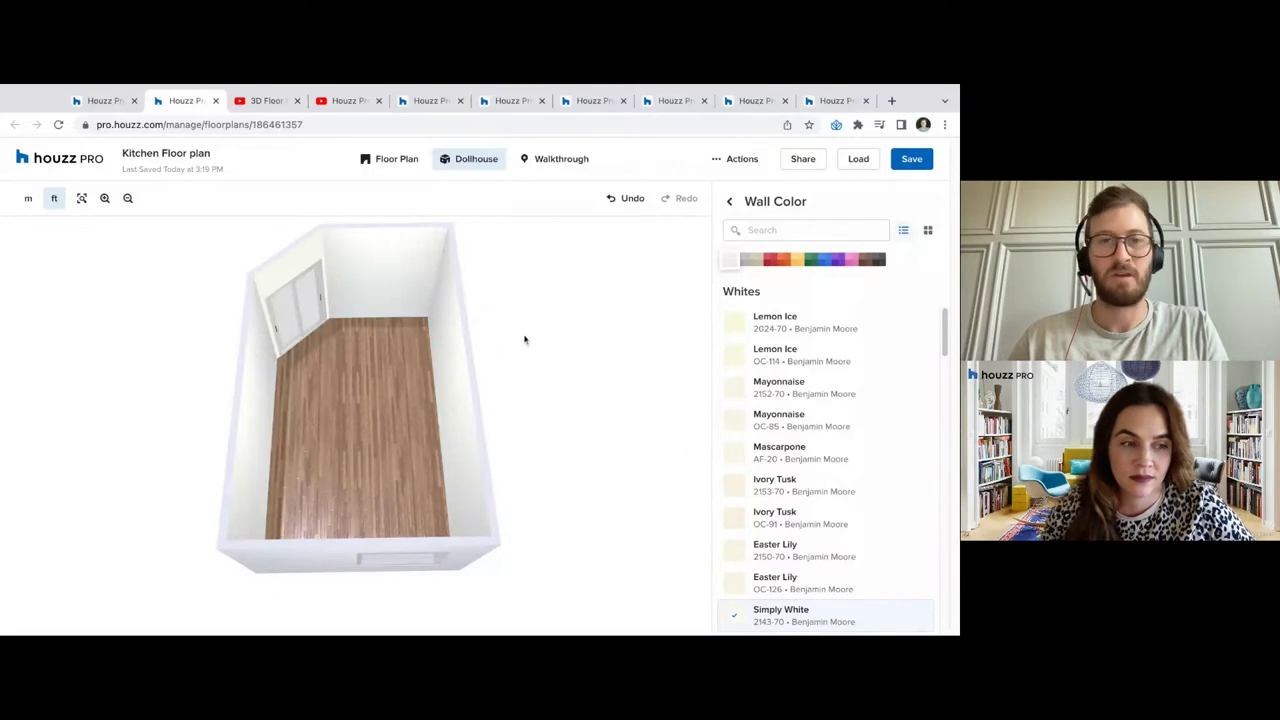
Look around the painted room in the Walkthrough view, from the sliding doors to the window
click(563, 161)
drag(280, 291, 323, 291)
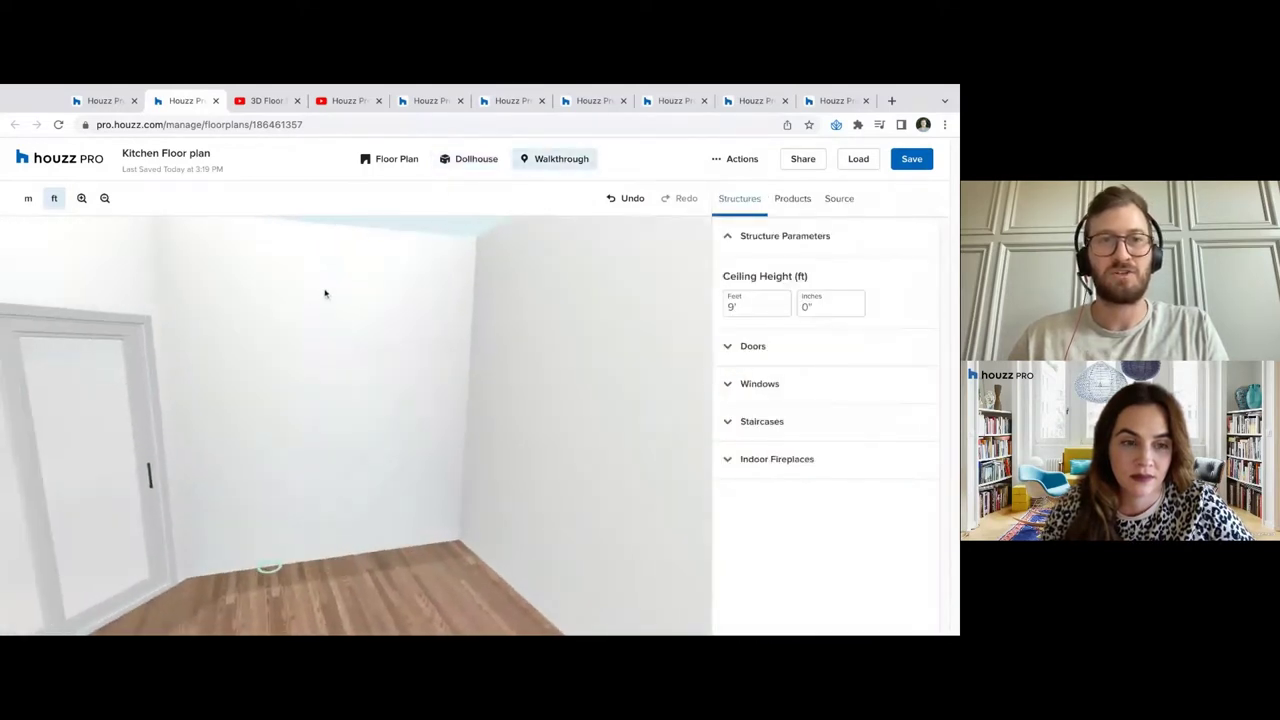
key(Right)
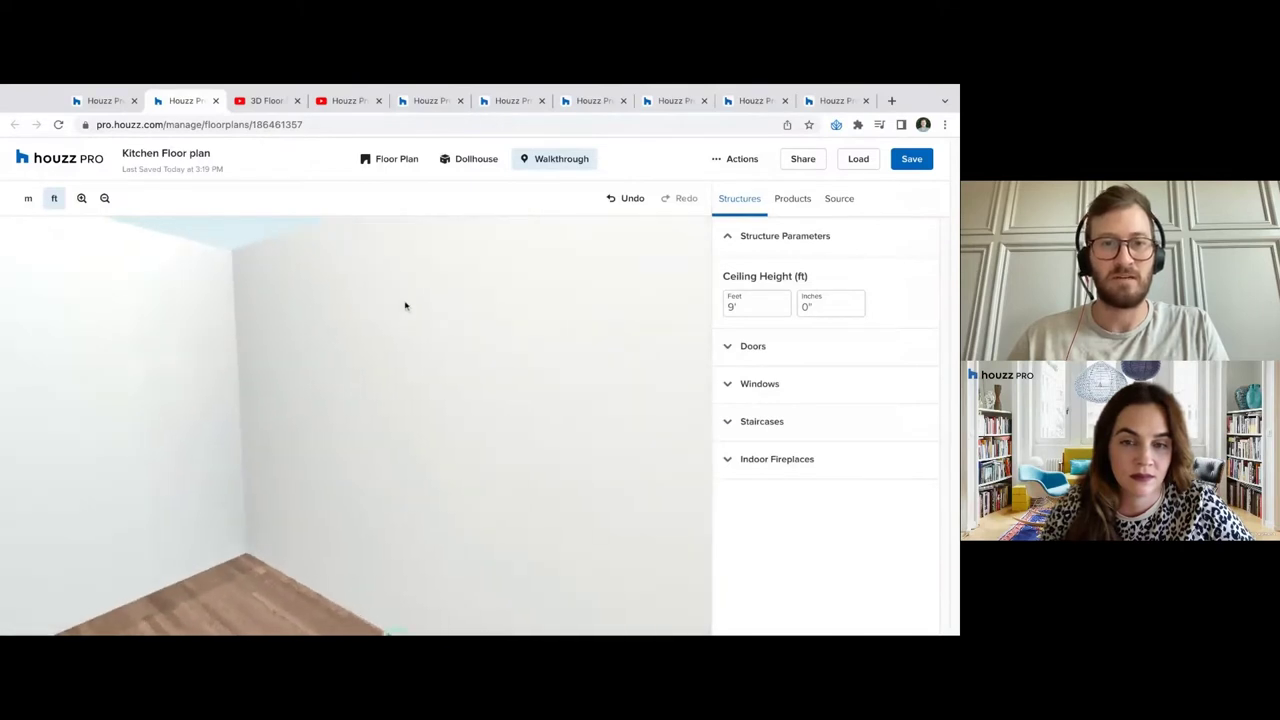
drag(396, 327, 314, 320)
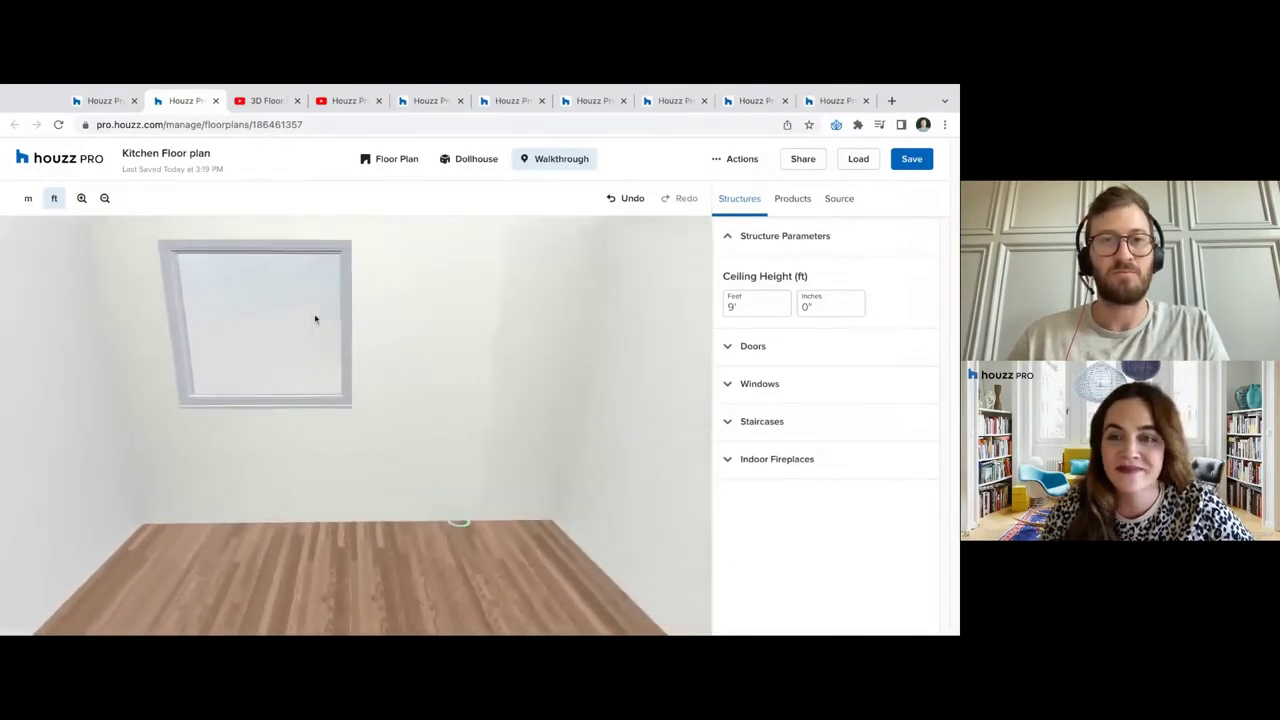
Back in the floor plan, show the product categories and review the properties of the exterior sliding doors
click(400, 161)
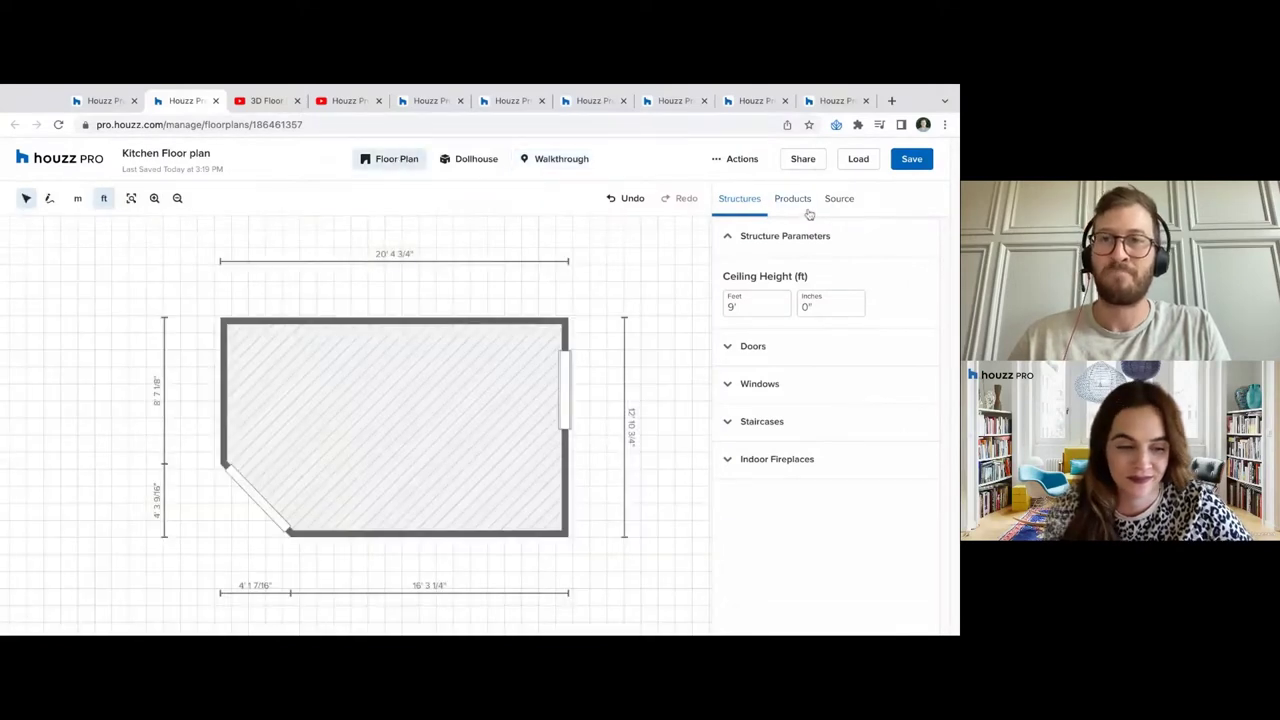
click(808, 212)
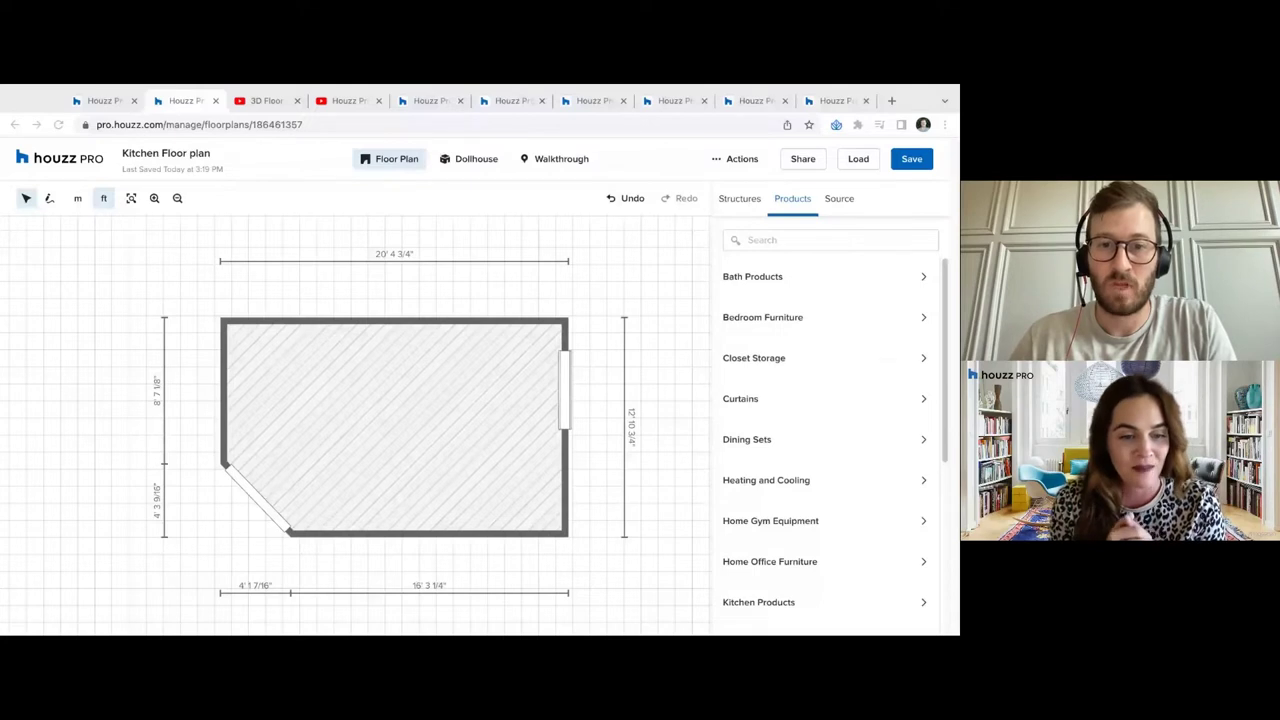
click(271, 513)
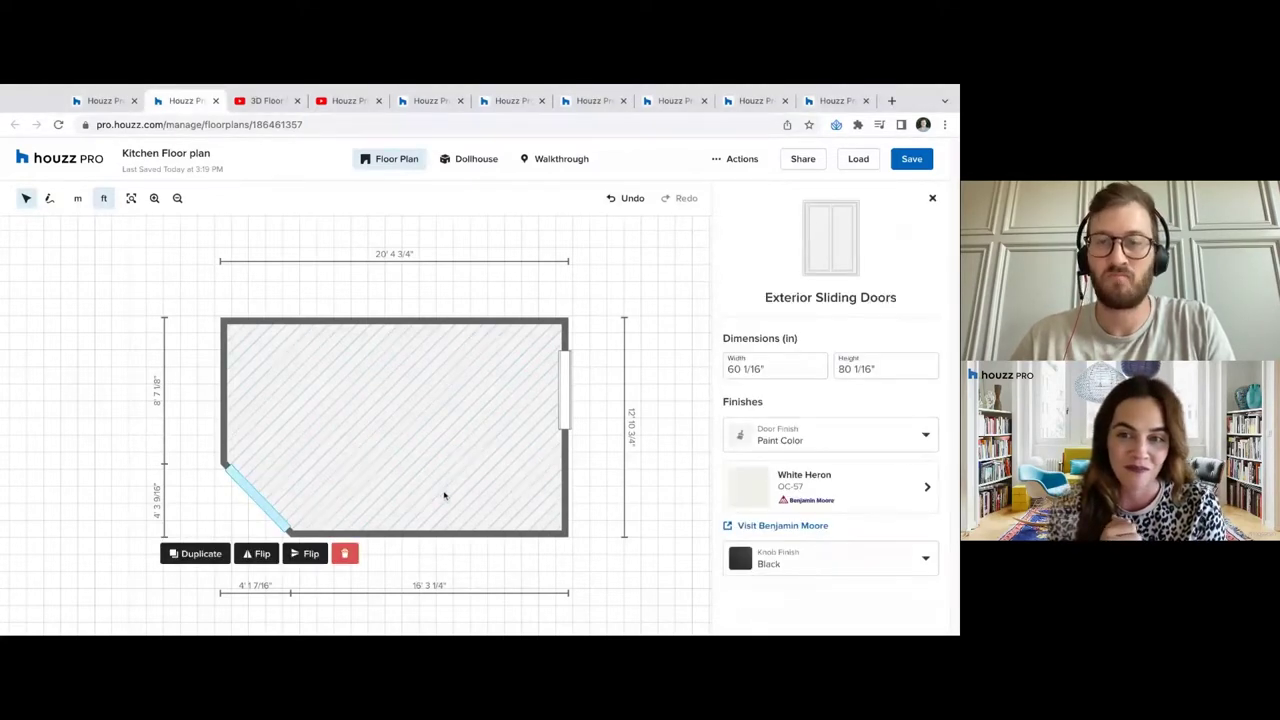
click(933, 198)
Add a Door Plain from the door library to the kitchen floor plan
click(755, 200)
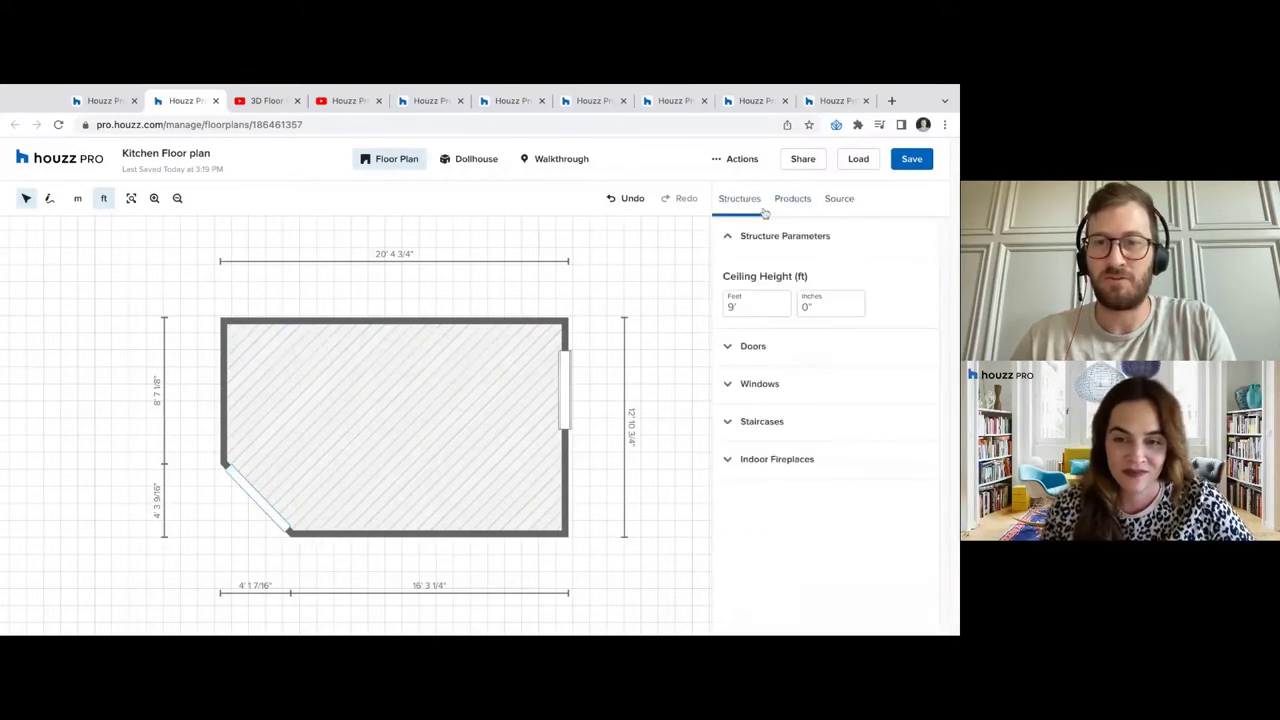
click(774, 358)
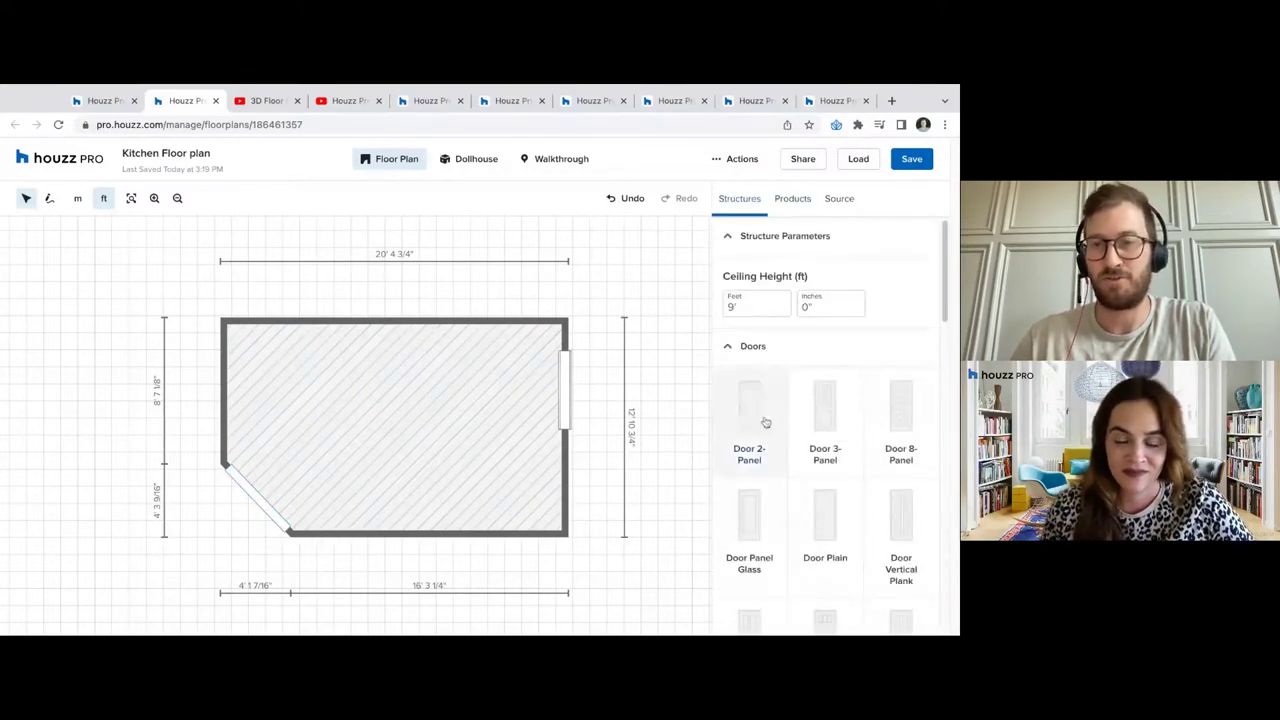
scroll(900, 440, down, 2)
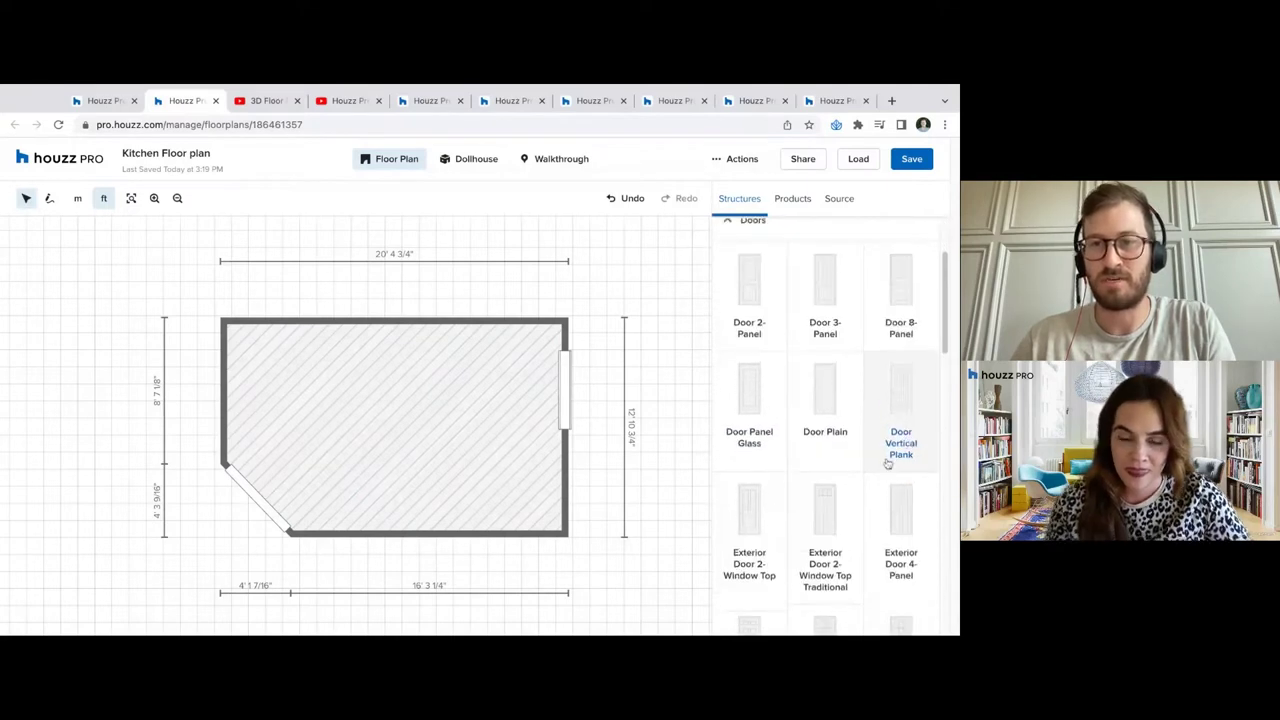
click(833, 409)
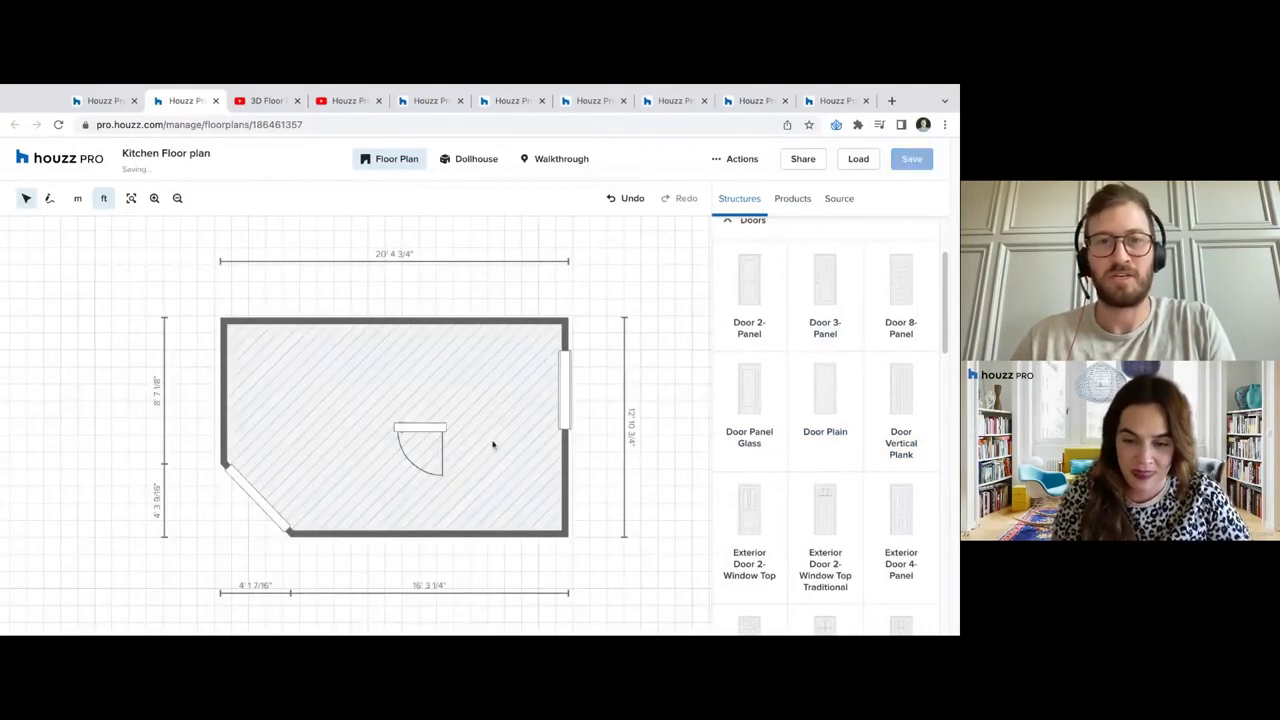
Set the door finish of the new plain door to Paint Color
click(435, 430)
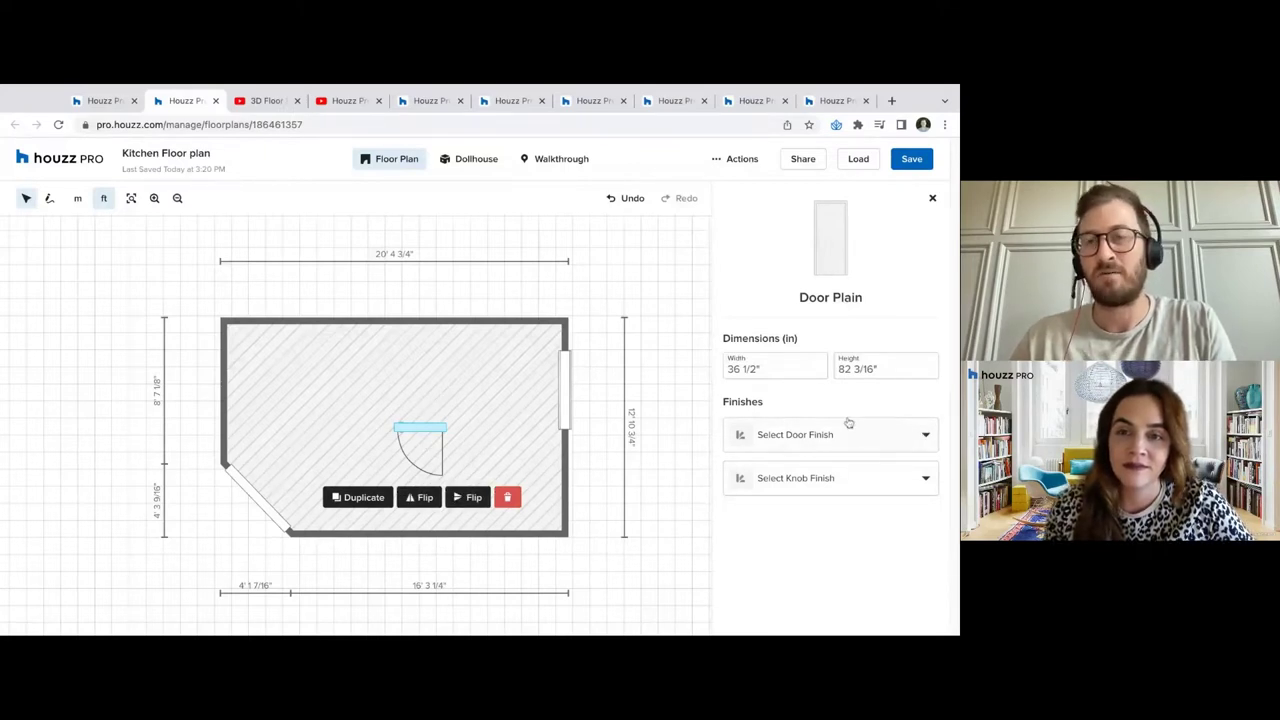
mouse_move(740, 402)
mouse_down()
mouse_move(802, 409)
mouse_move(736, 409)
mouse_up()
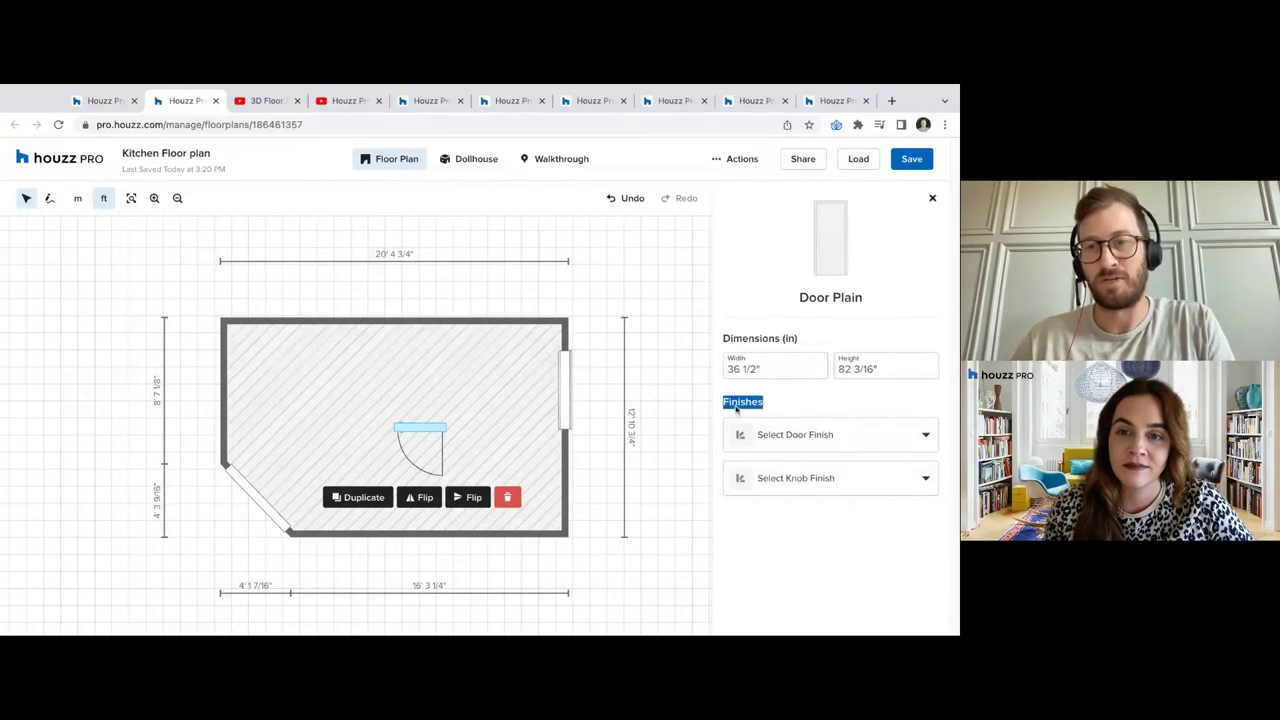
click(740, 406)
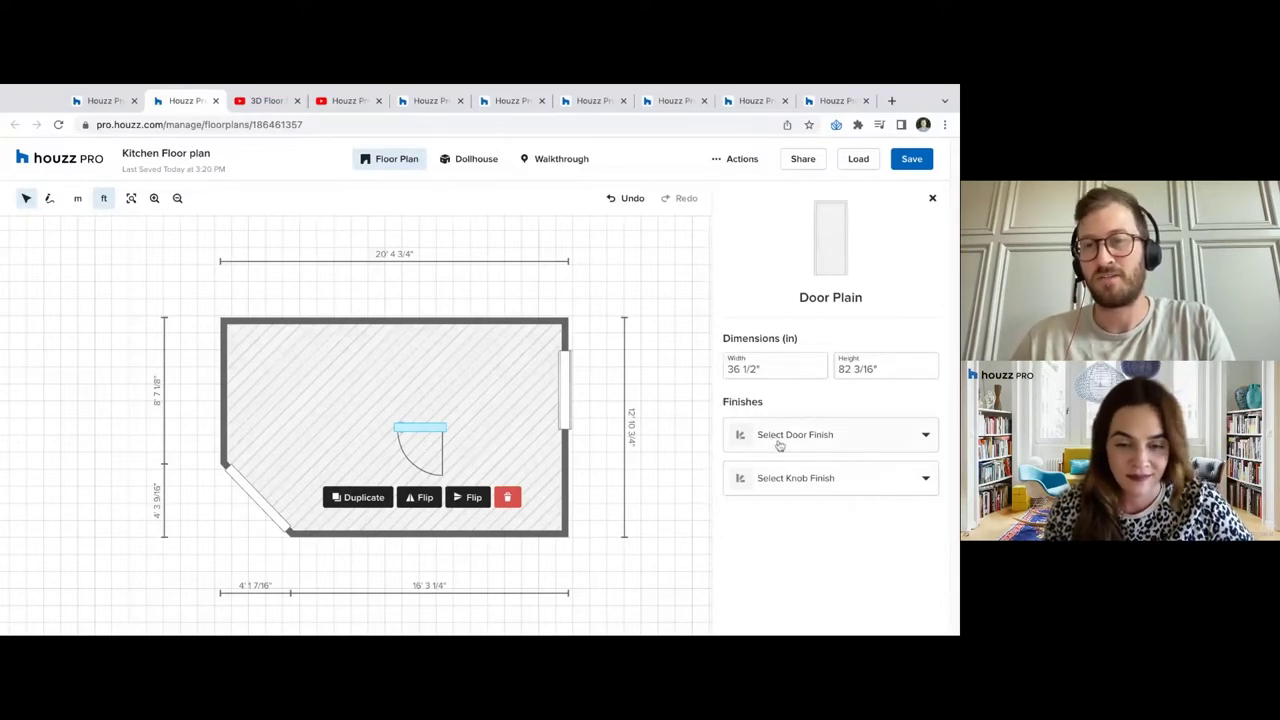
click(780, 446)
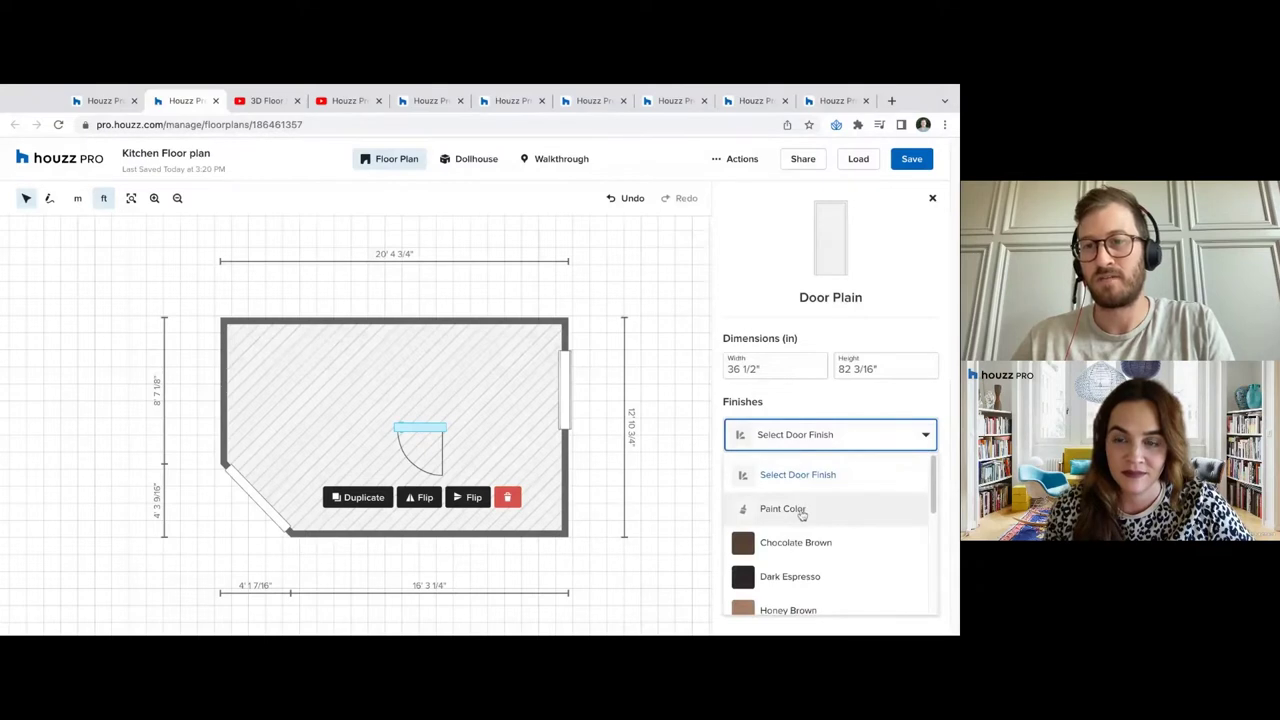
click(802, 510)
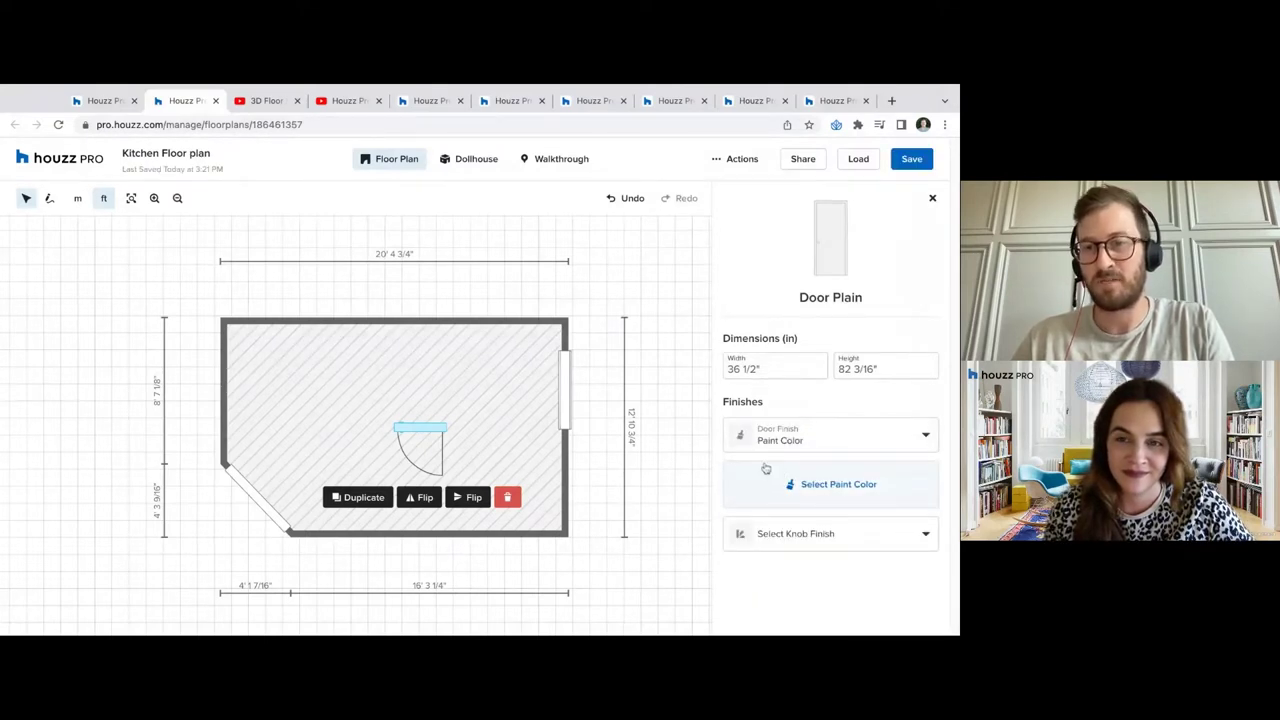
Browse the paint color families and paint the plain door Grenada Villa 690 from Benjamin Moore's Greens
click(900, 494)
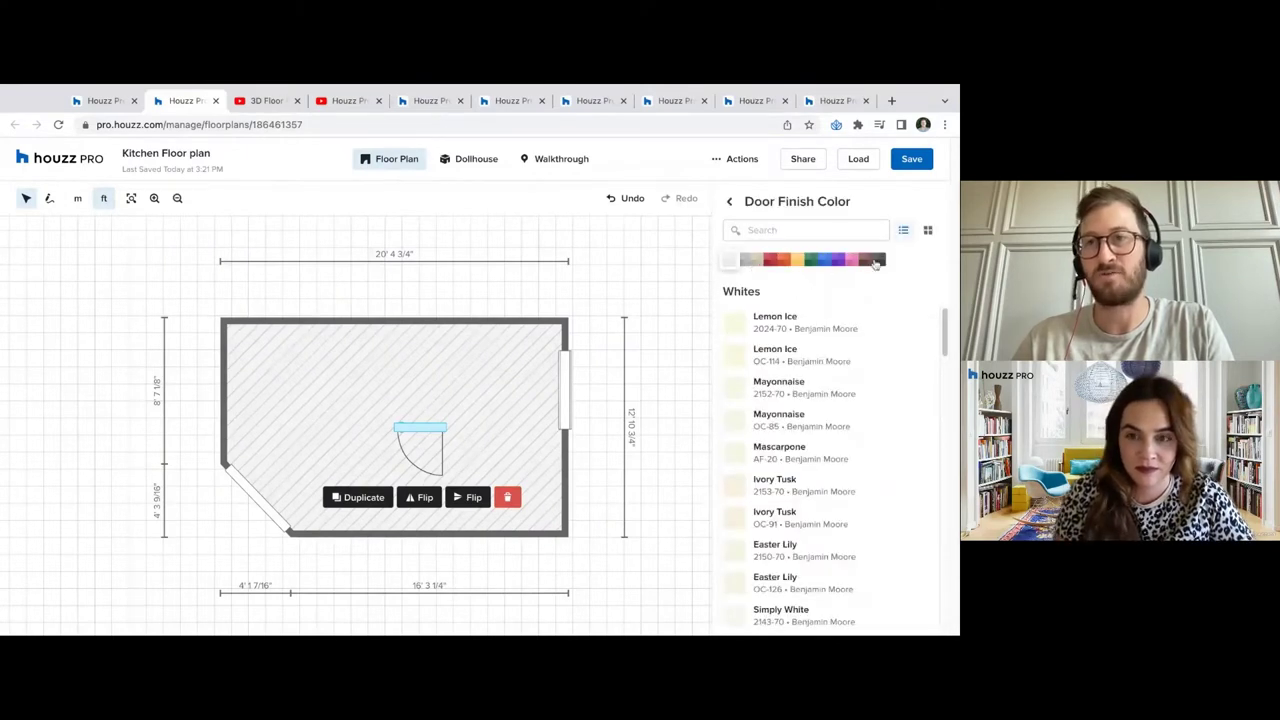
click(883, 262)
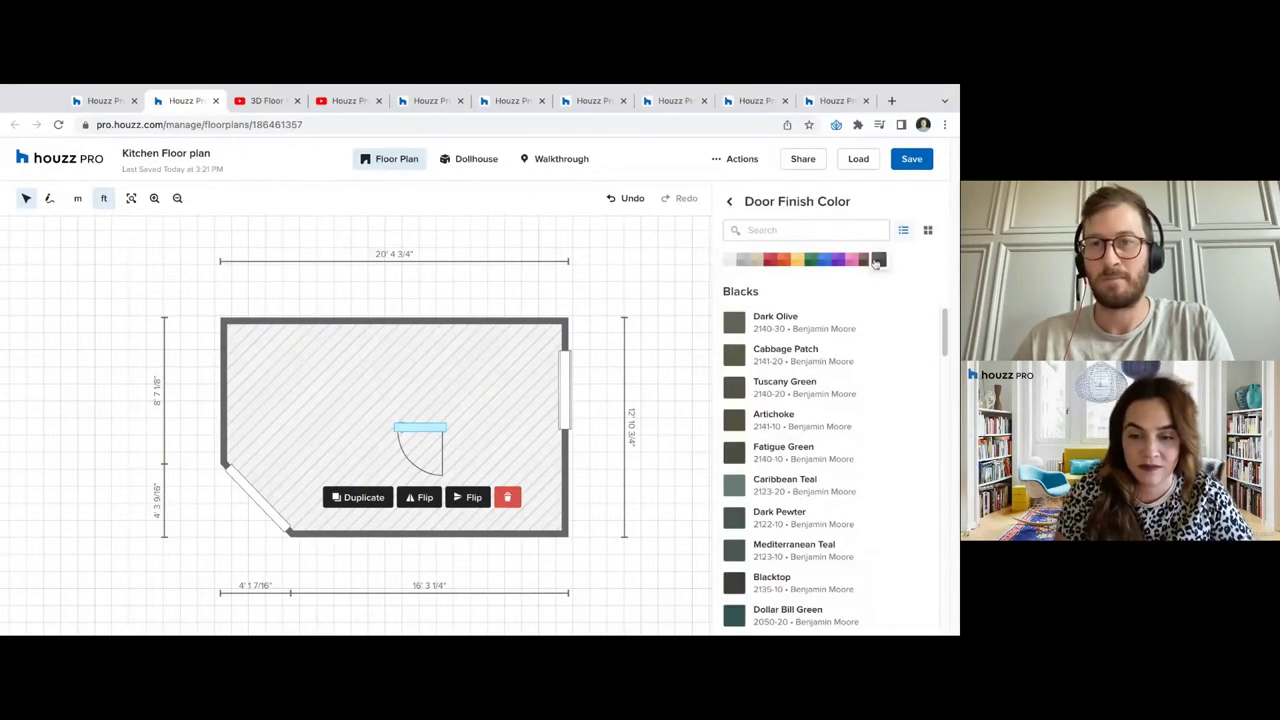
click(852, 262)
click(831, 262)
click(746, 262)
click(790, 262)
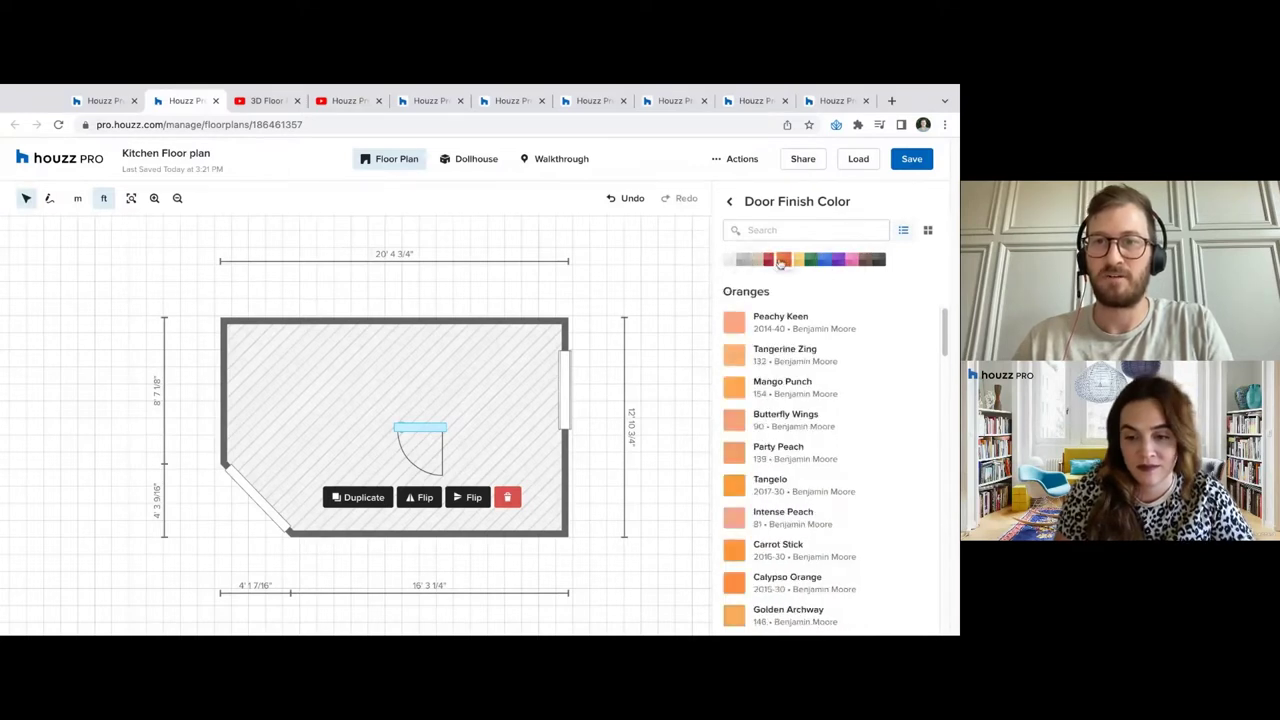
click(810, 262)
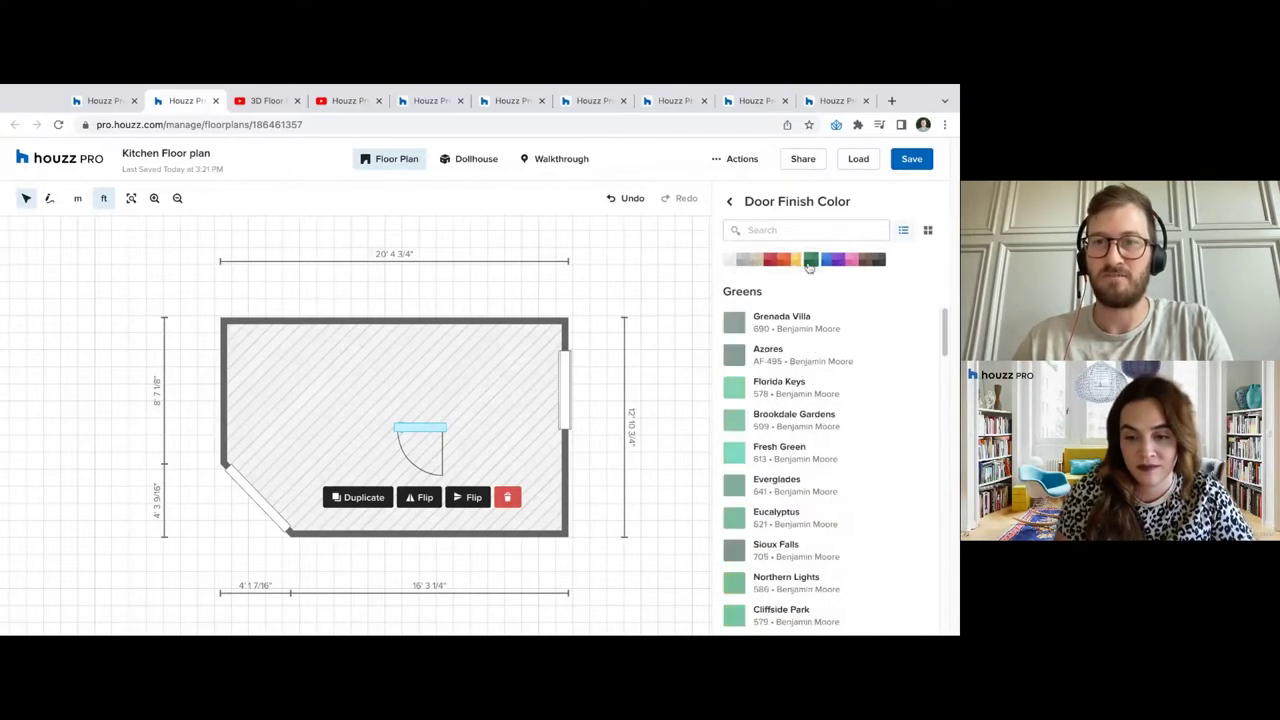
click(782, 330)
Look at the painted plain door in the Dollhouse view and delete it from the floor plan
click(476, 160)
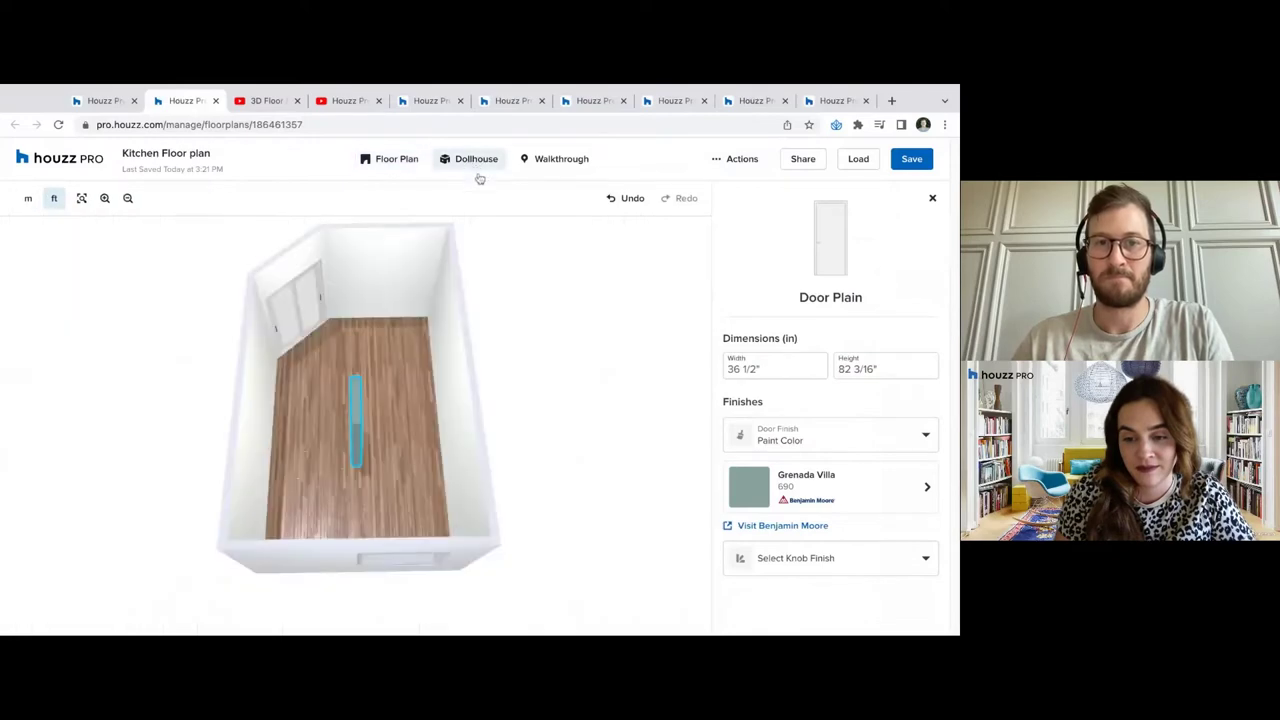
click(412, 166)
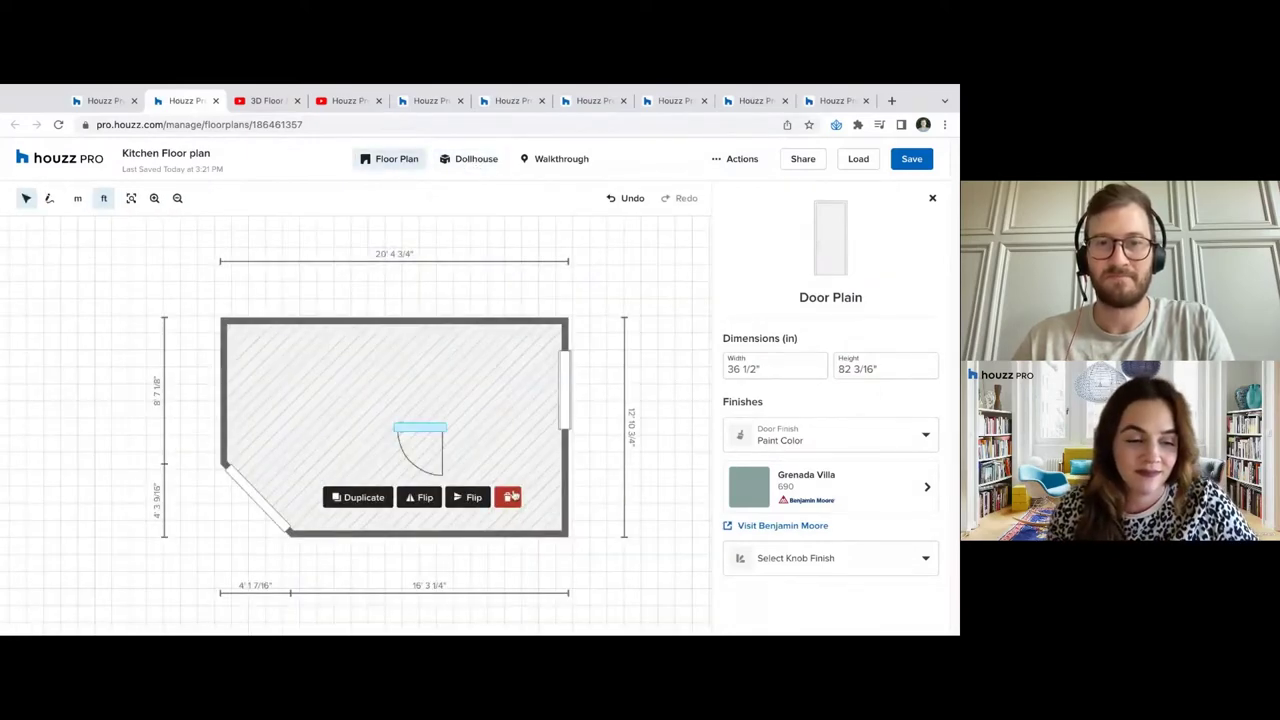
click(507, 497)
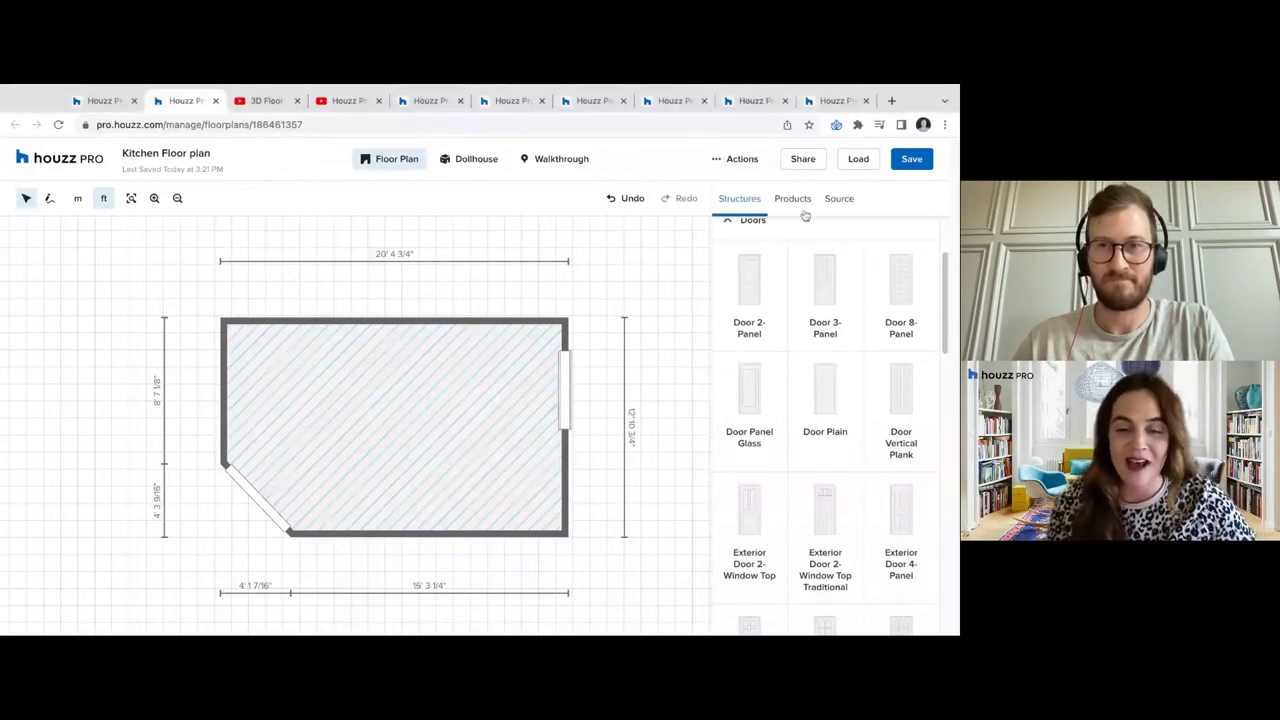
Collapse the Structure Parameters and Doors sections of the structures library
scroll(812, 357, up, 3)
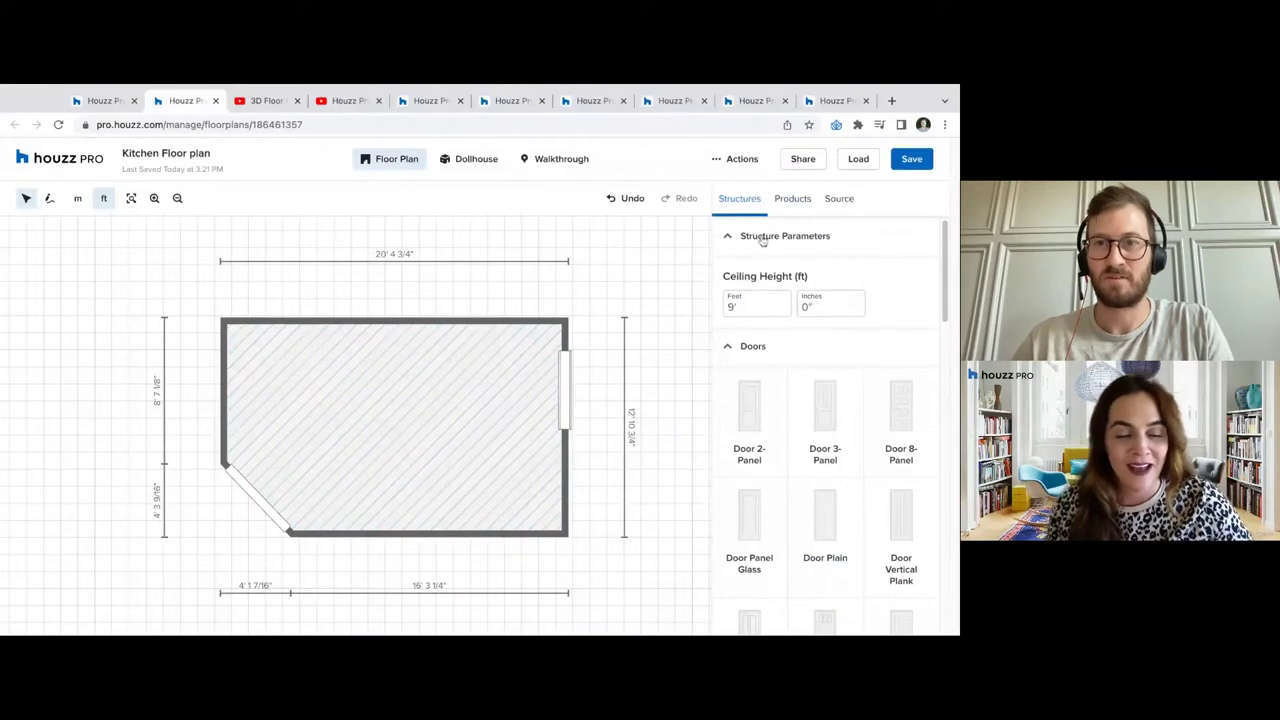
click(792, 248)
click(770, 277)
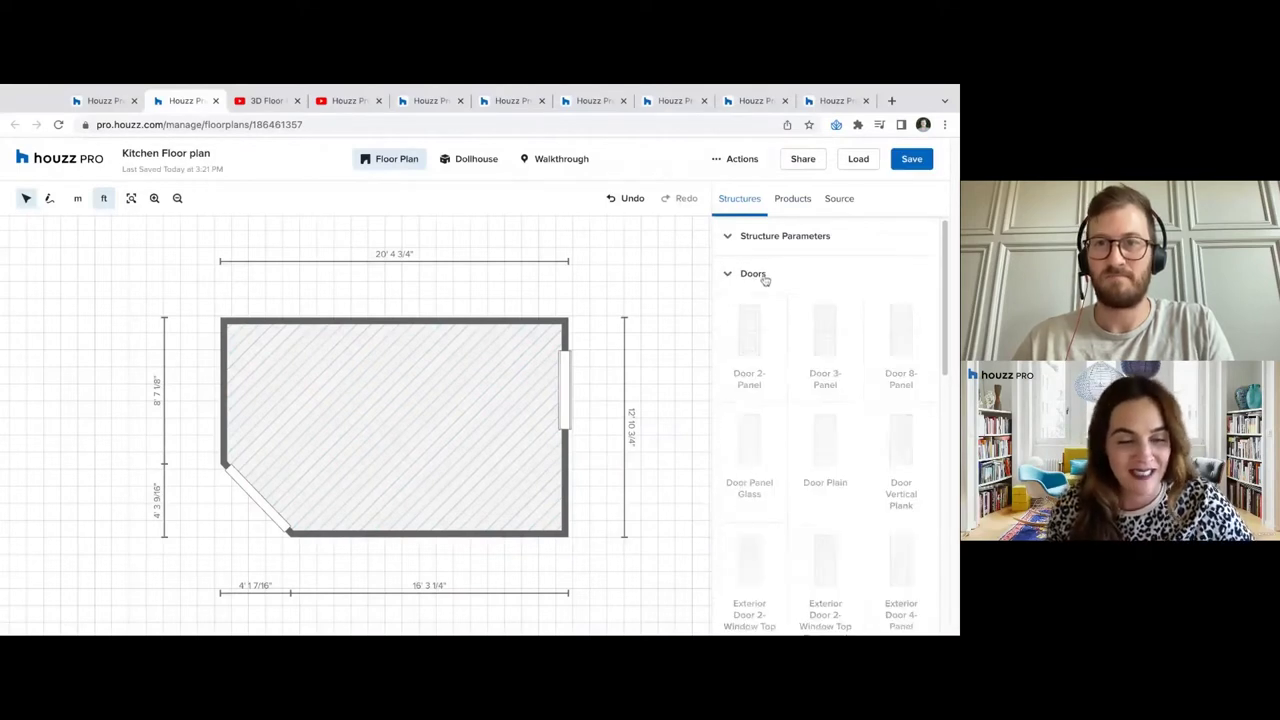
Browse the product categories and expand Base Cabinets within Kitchen Products
click(778, 201)
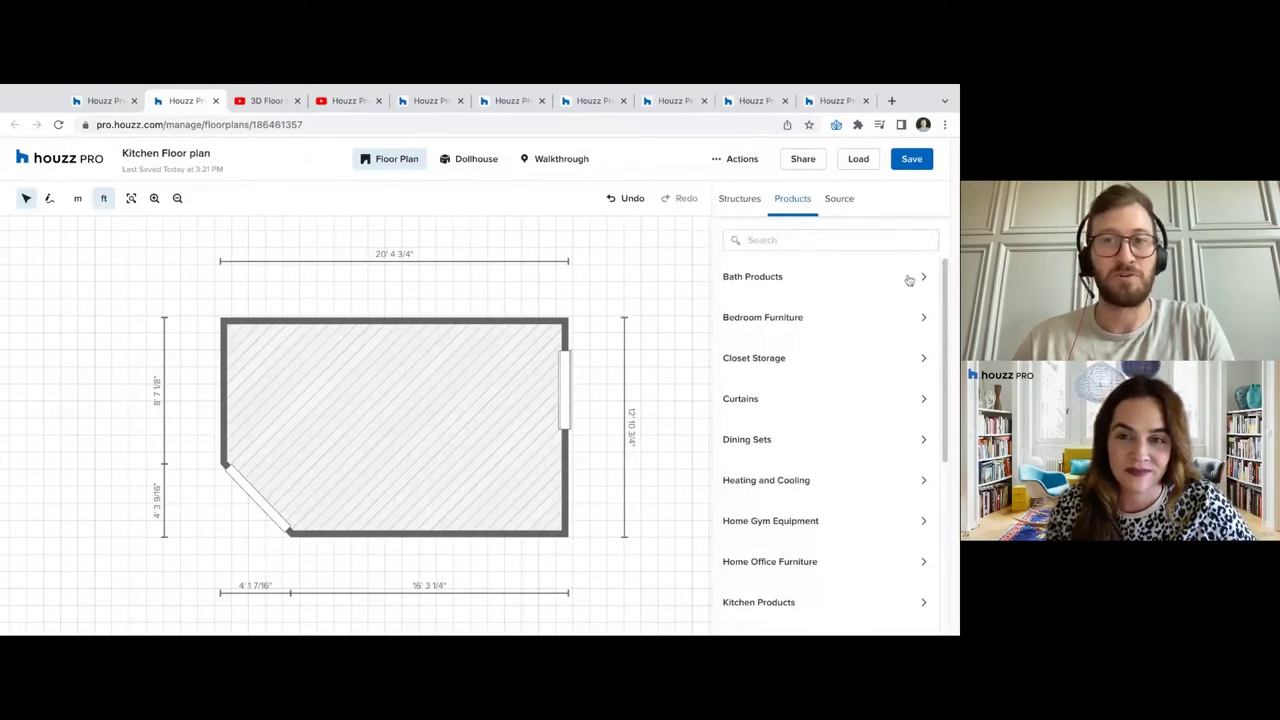
scroll(905, 283, down, 1)
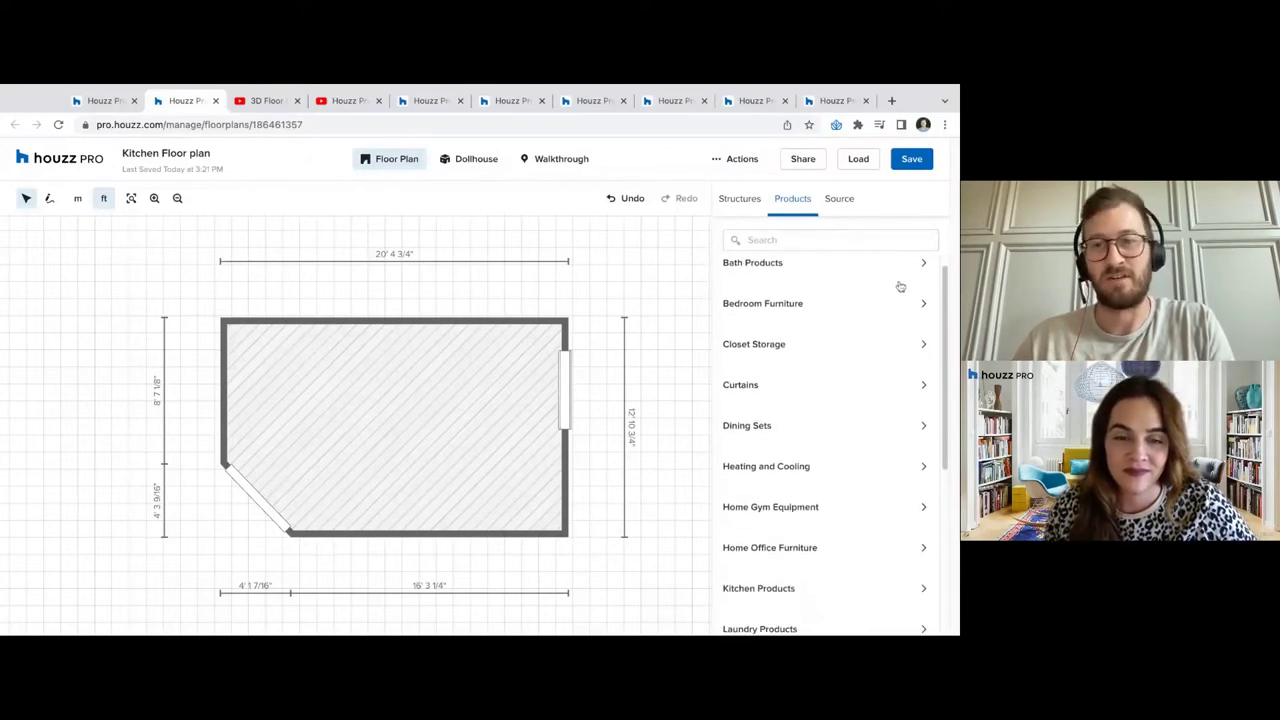
scroll(898, 288, up, 1)
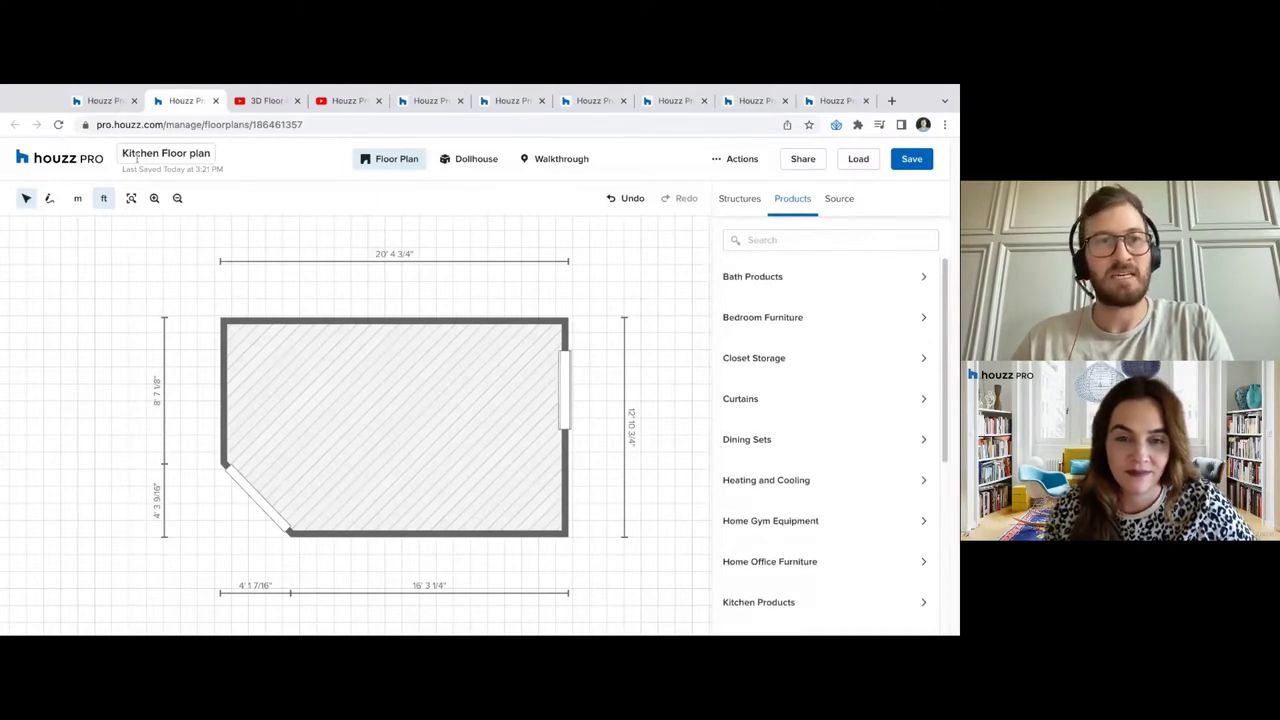
scroll(815, 494, down, 1)
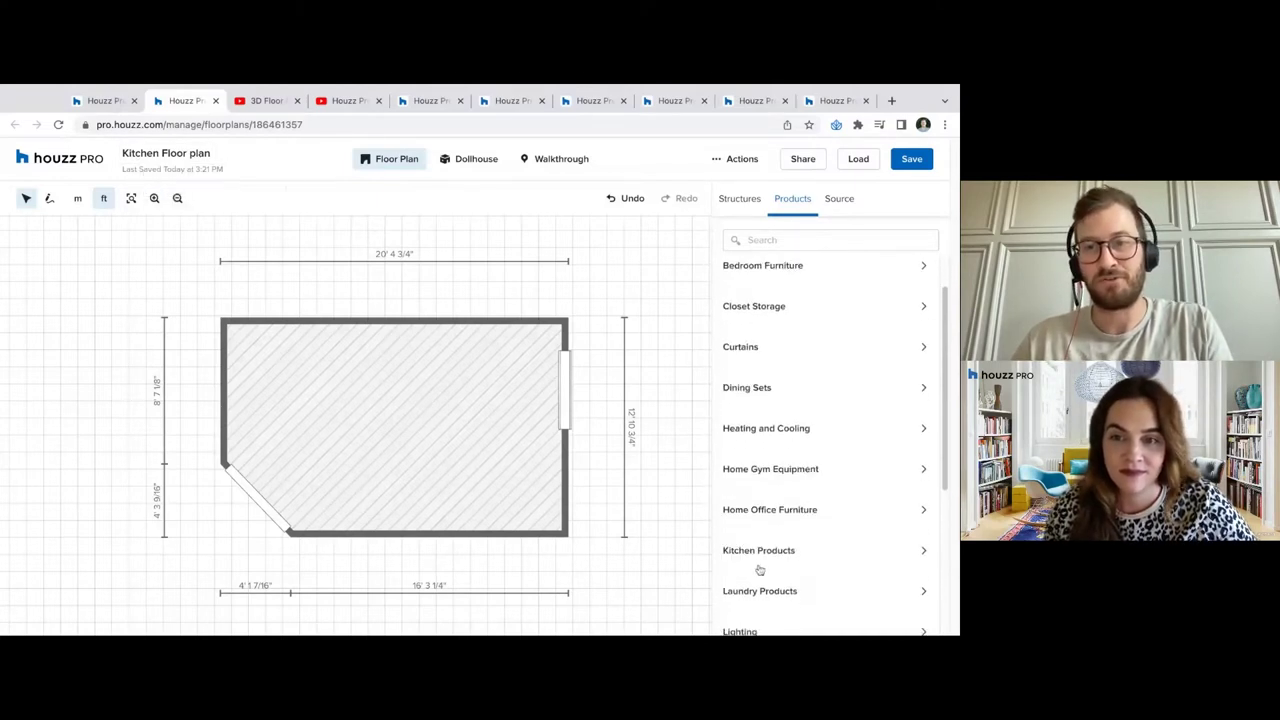
scroll(818, 520, down, 5)
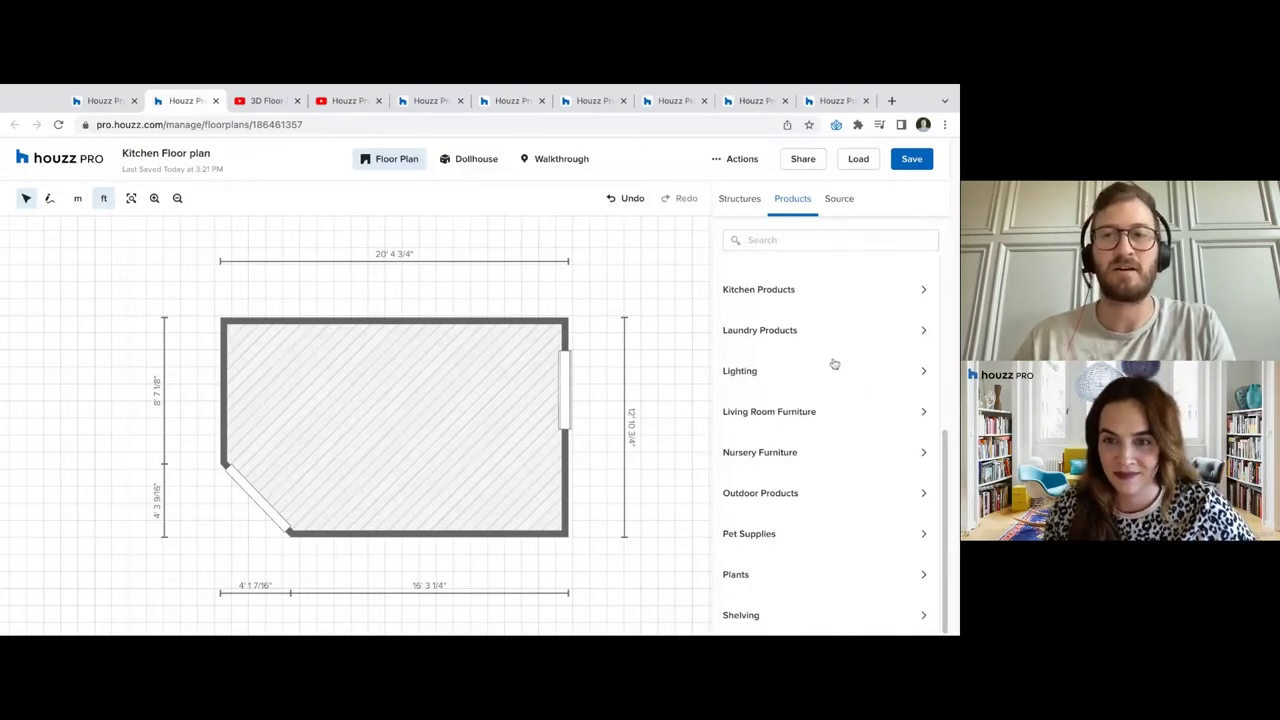
scroll(830, 366, up, 2)
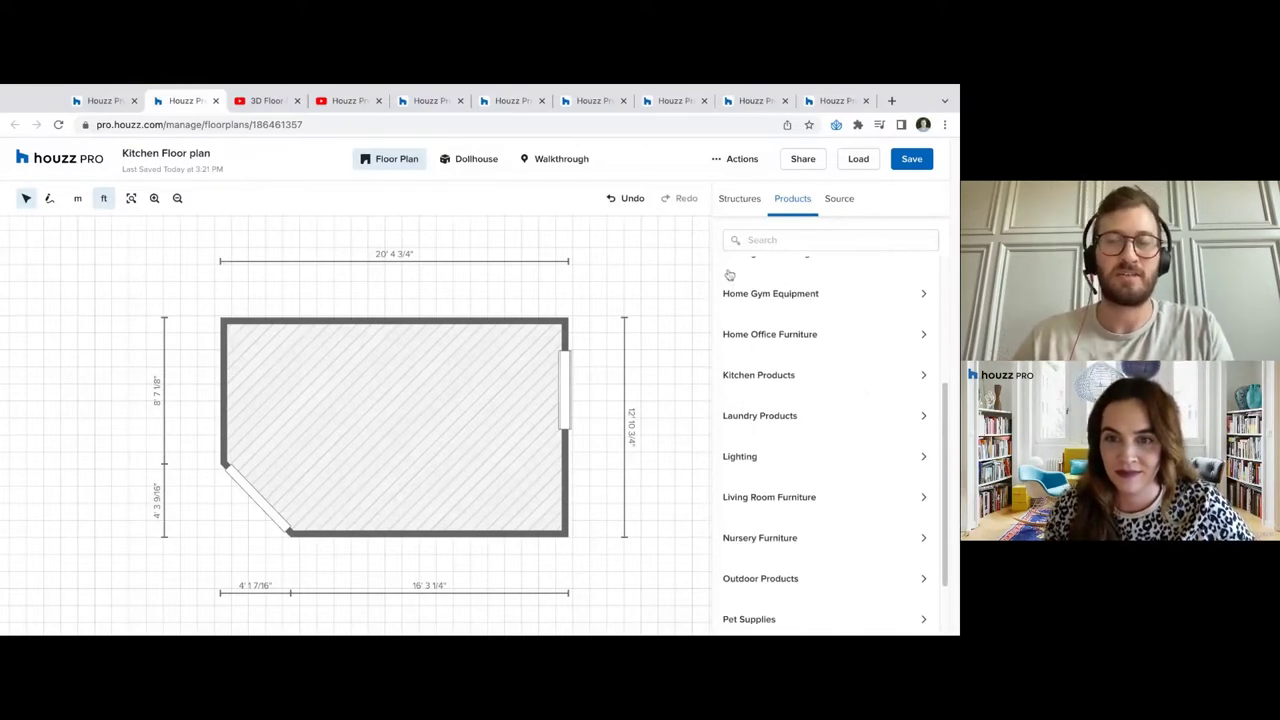
click(791, 382)
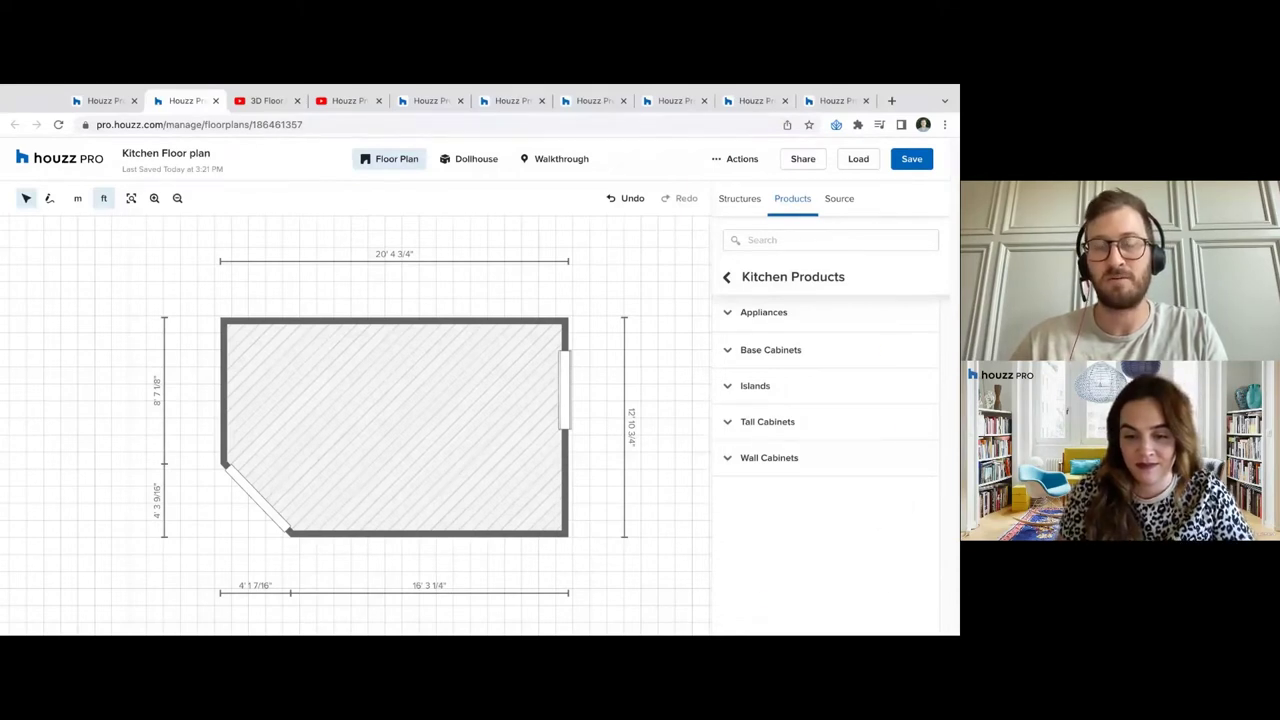
click(765, 350)
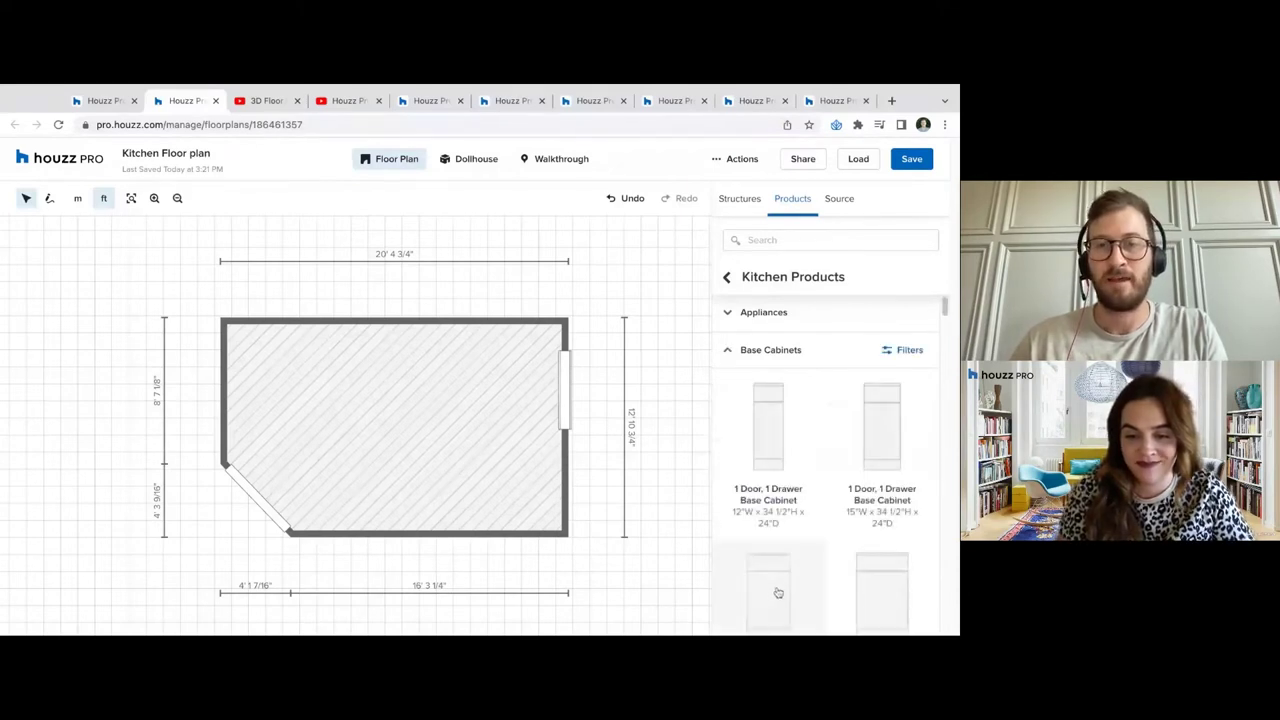
click(757, 350)
click(787, 356)
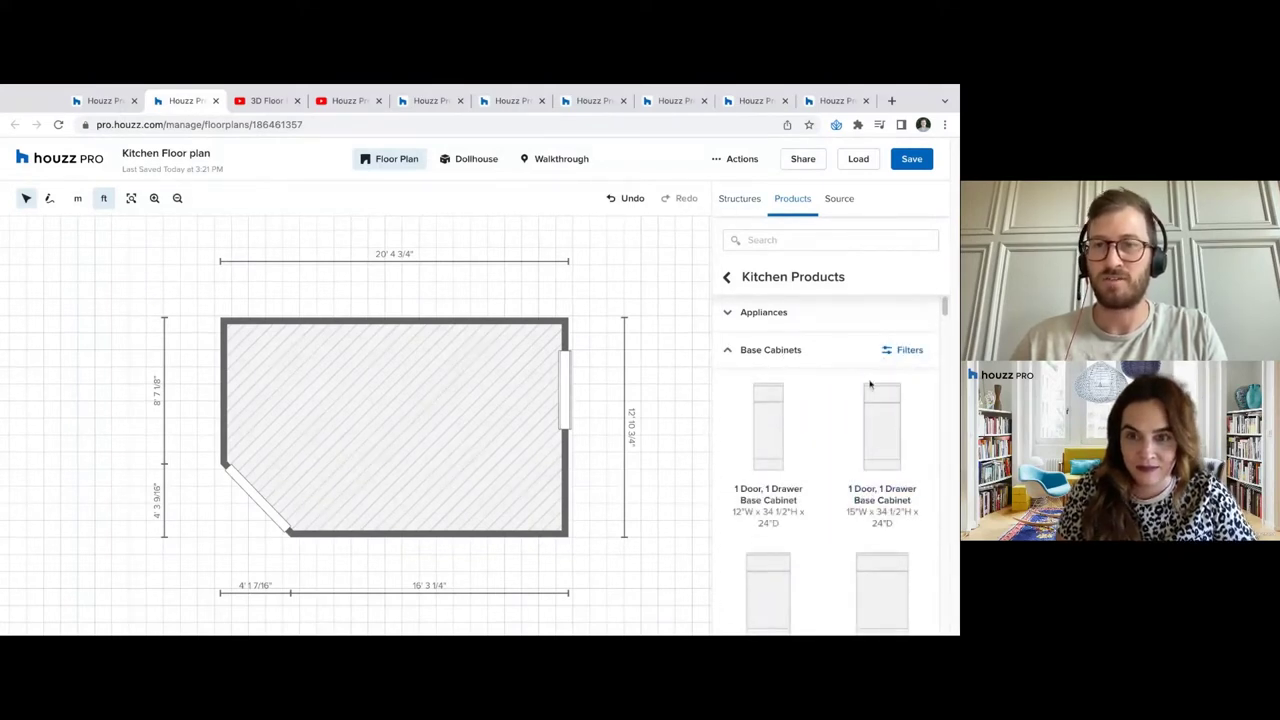
Review the base cabinets' filter options for width, height, depth, configuration and type
scroll(834, 407, down, 1)
scroll(834, 410, down, 1)
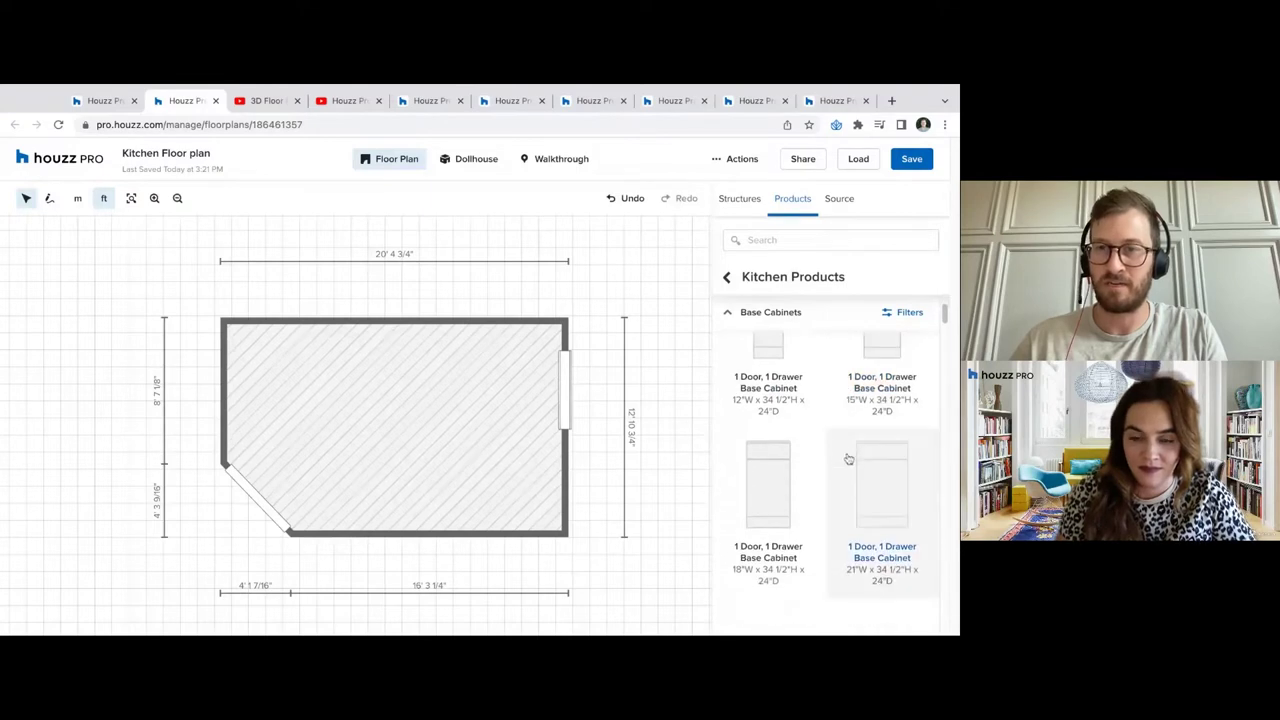
click(908, 316)
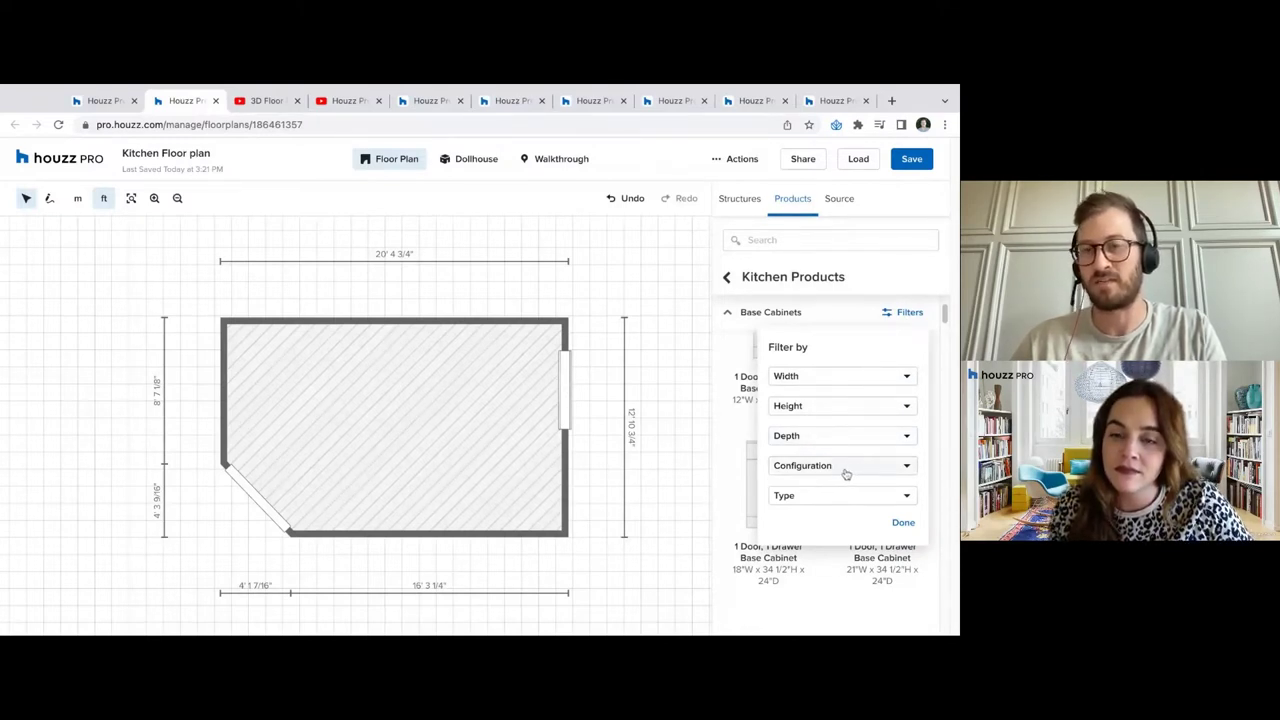
click(902, 523)
Add the 39"W x 34 1/2"H x 24"D 2 Door, 2 Drawer Base Cabinet and place it against the right-hand wall opening
scroll(890, 480, down, 5)
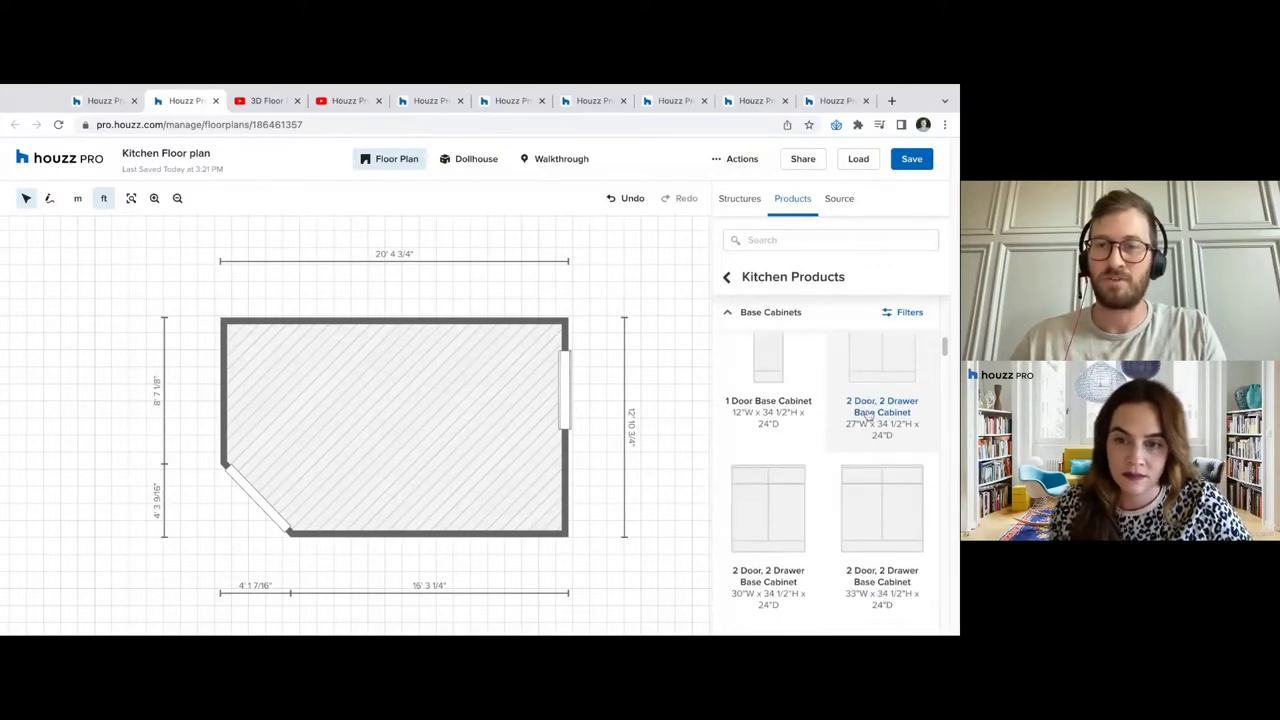
scroll(884, 470, down, 3)
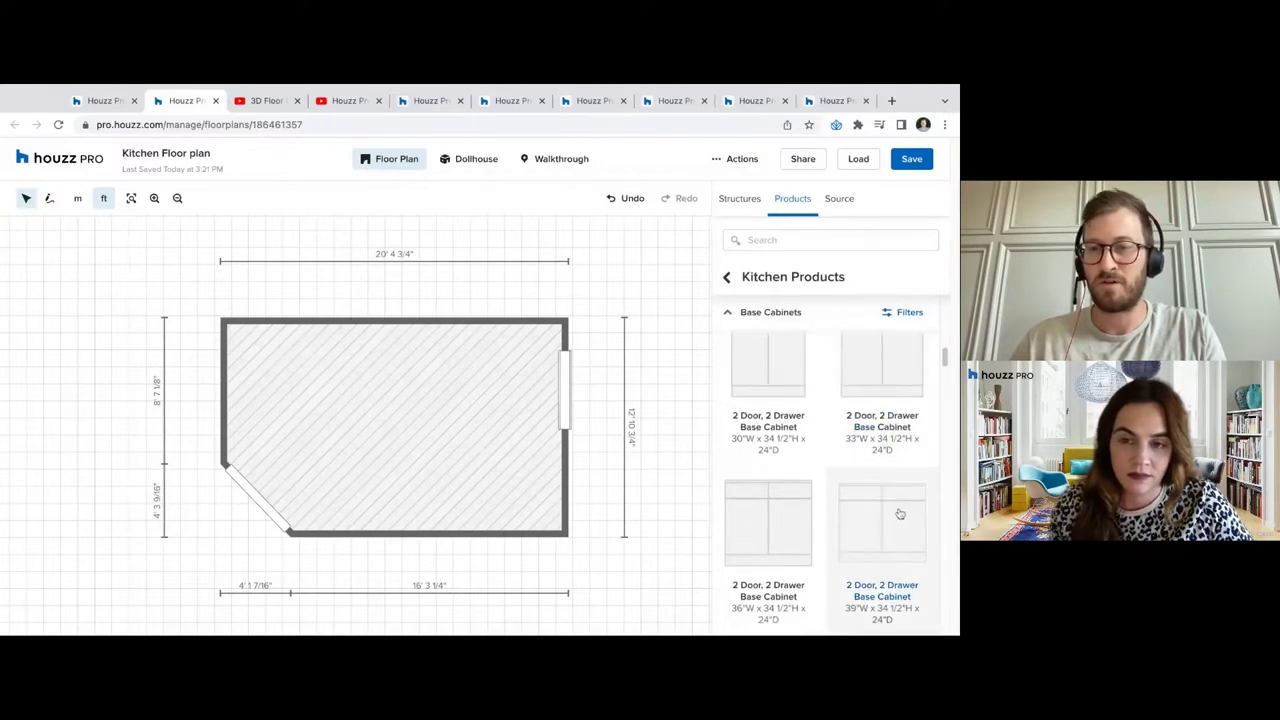
click(877, 510)
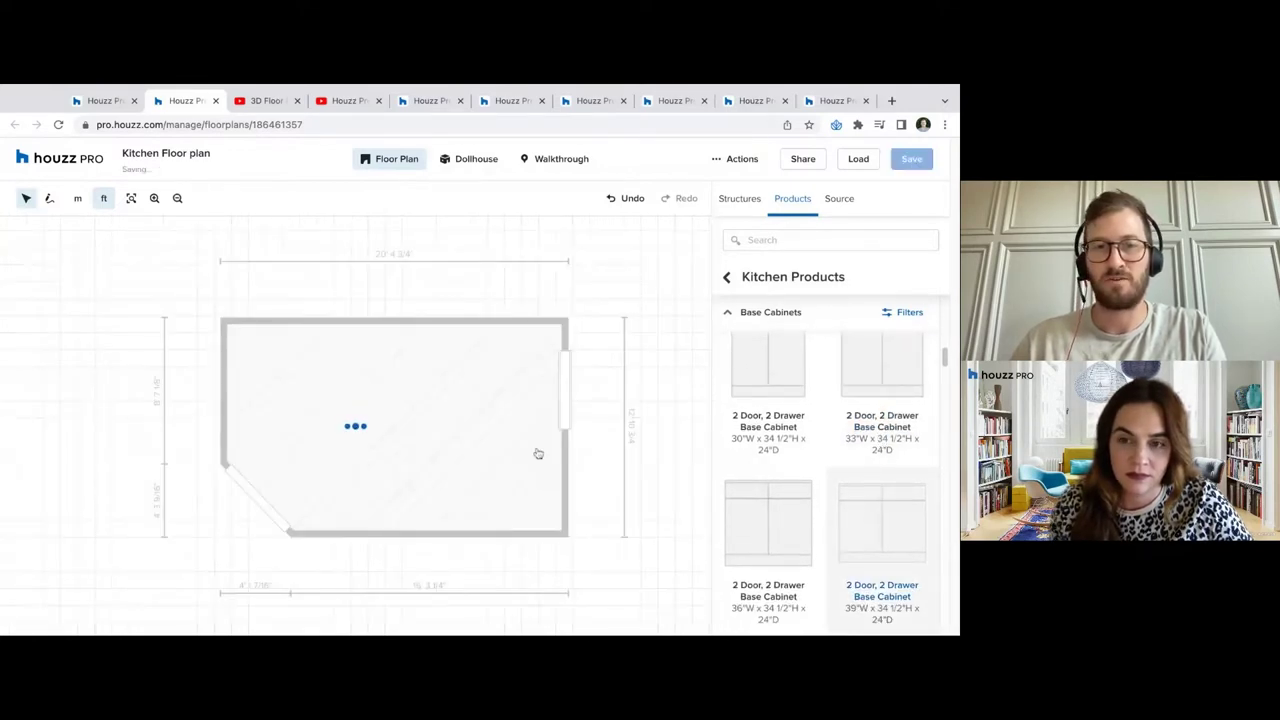
click(369, 427)
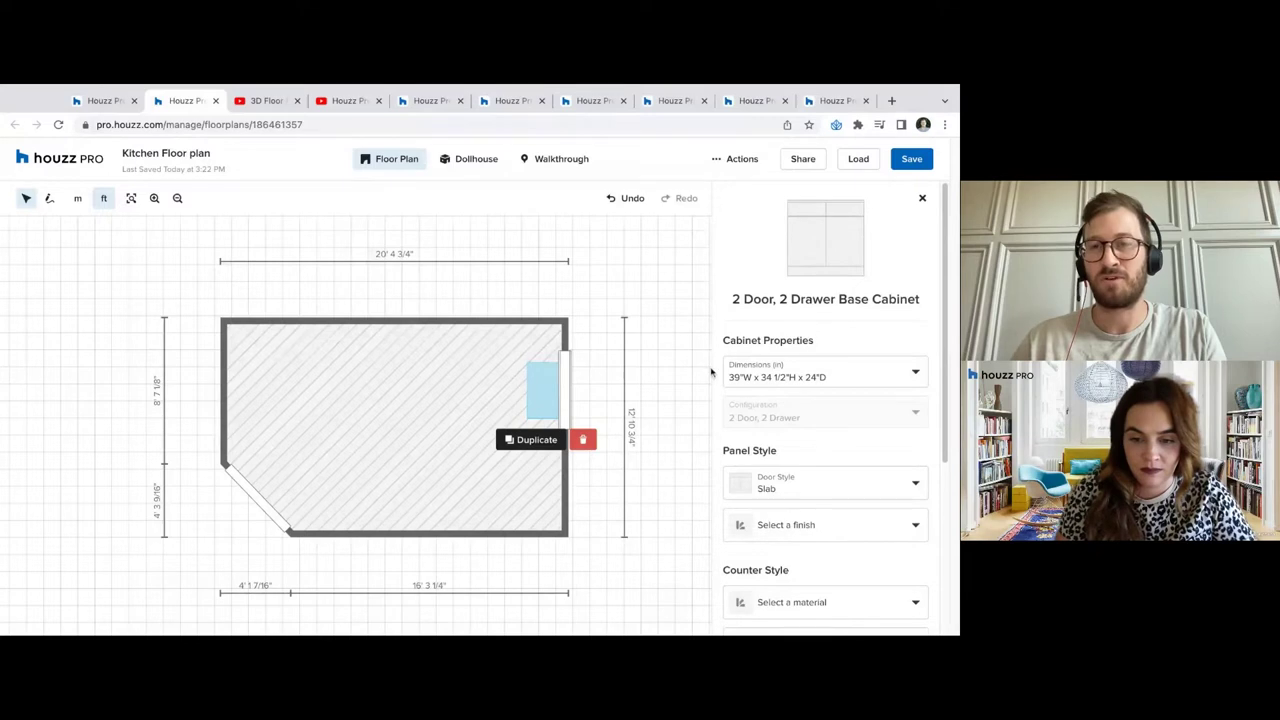
Set the base cabinet's dimensions to 42"W x 34 1/2"H x 24"D
click(781, 386)
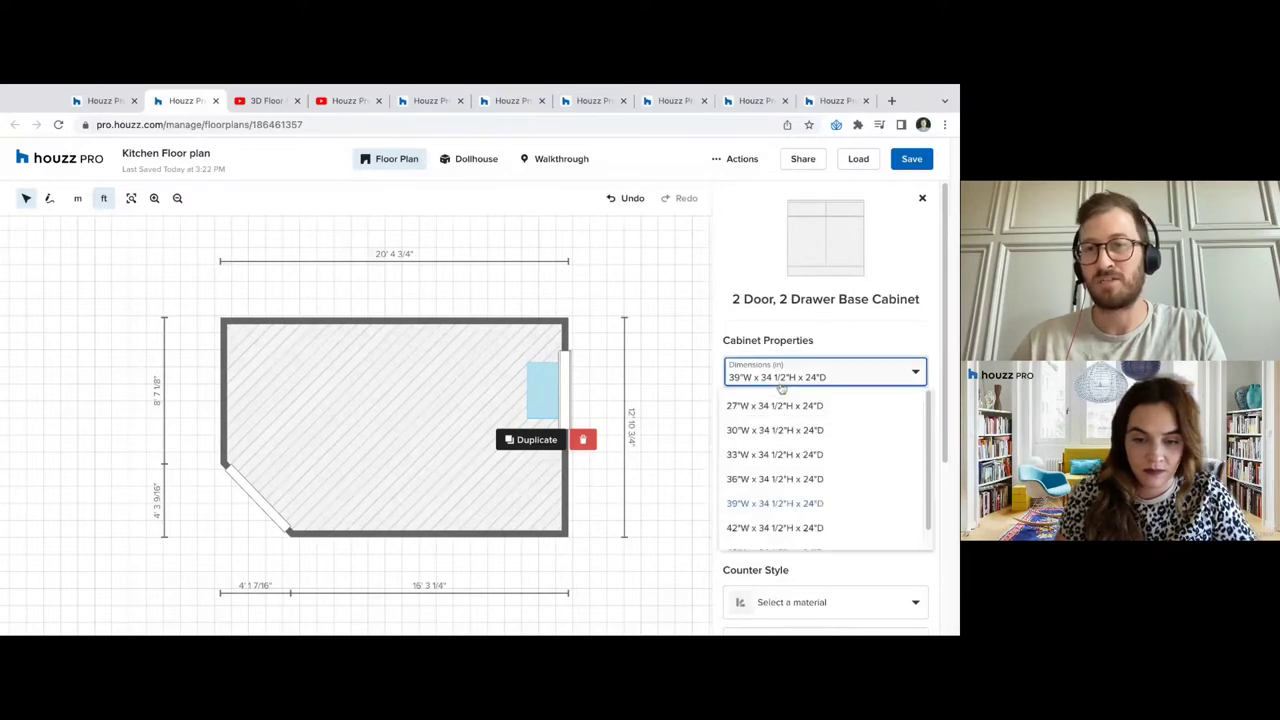
scroll(811, 510, down, 1)
click(798, 514)
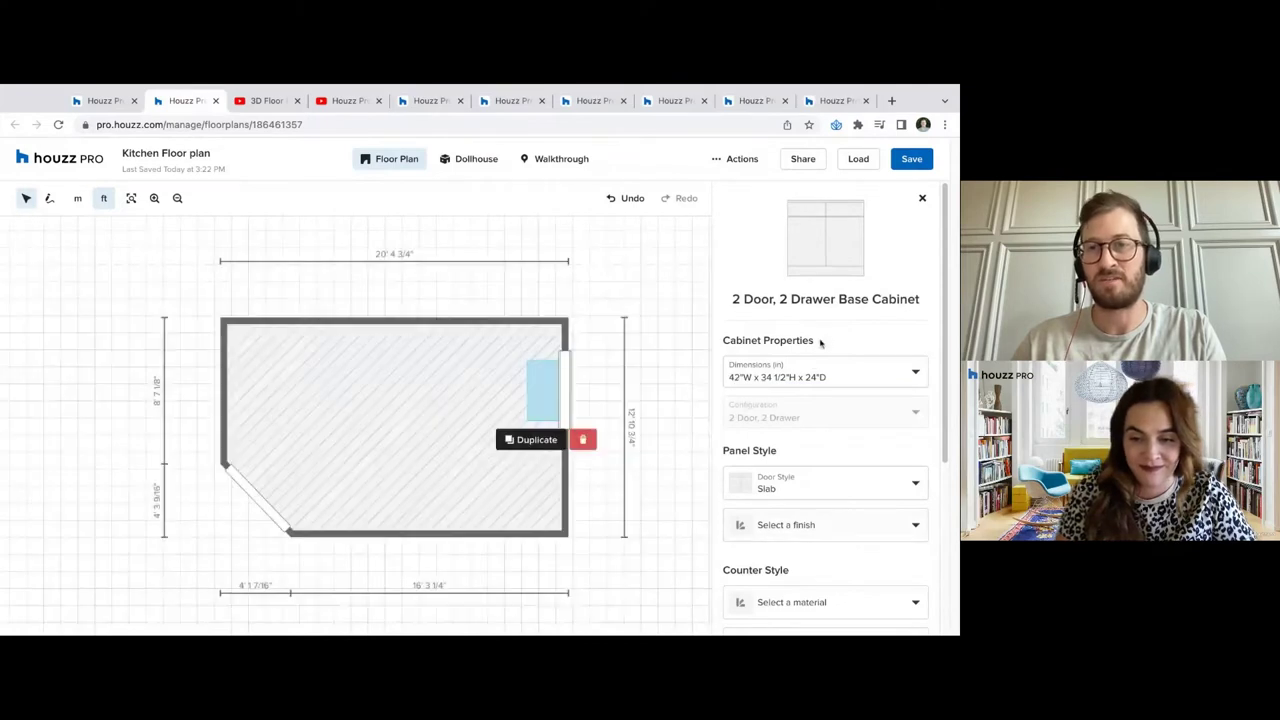
drag(744, 341, 818, 343)
click(728, 340)
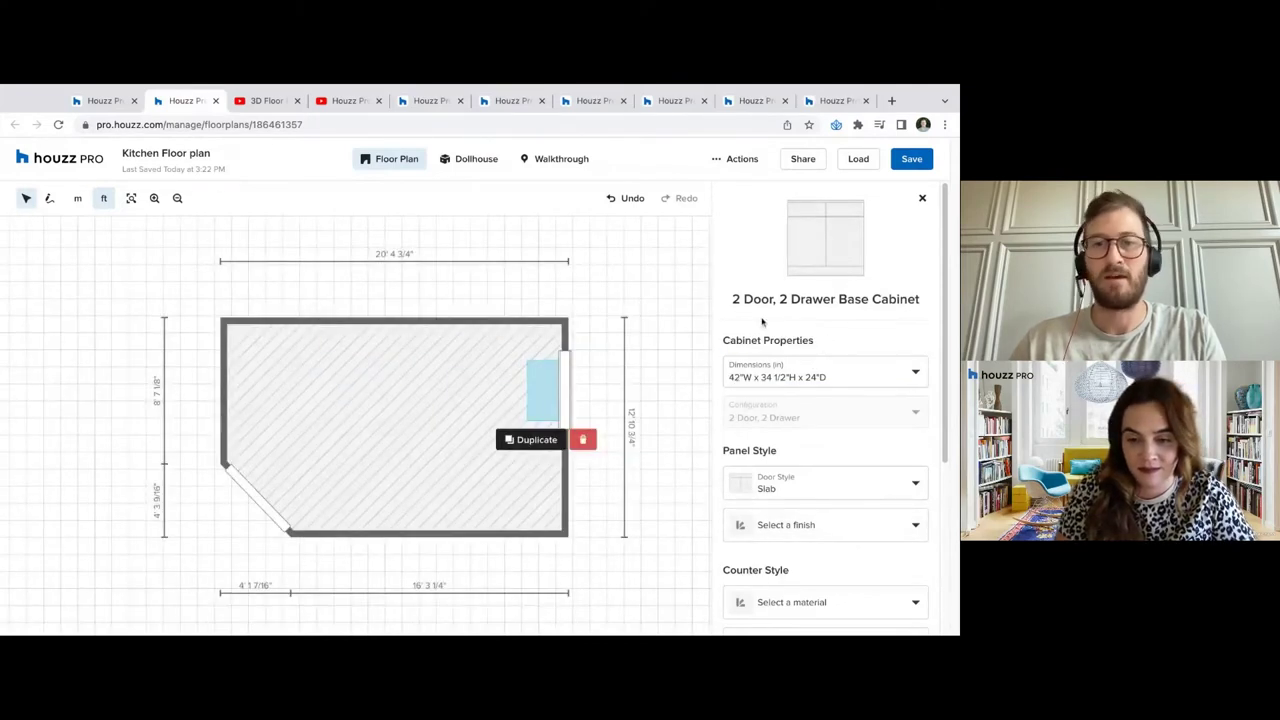
Examine the base cabinet's panel, counter and hardware style options
scroll(889, 389, down, 2)
scroll(889, 389, down, 2)
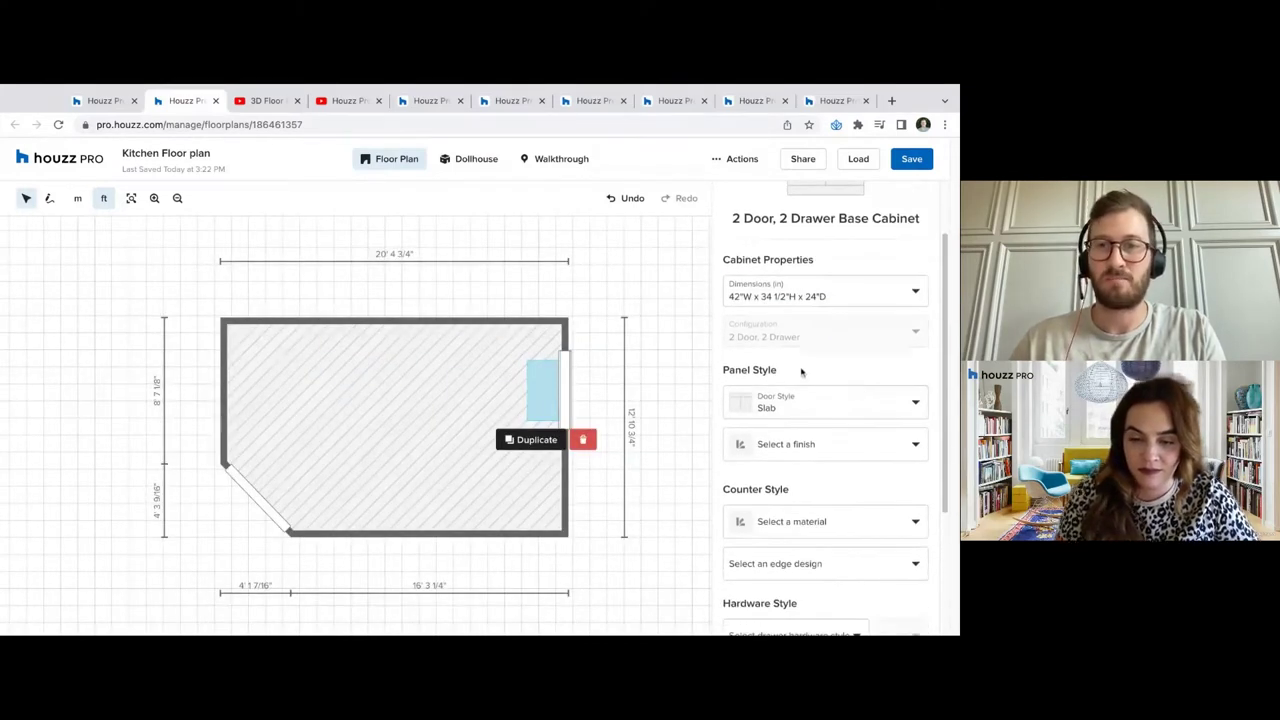
scroll(796, 372, down, 3)
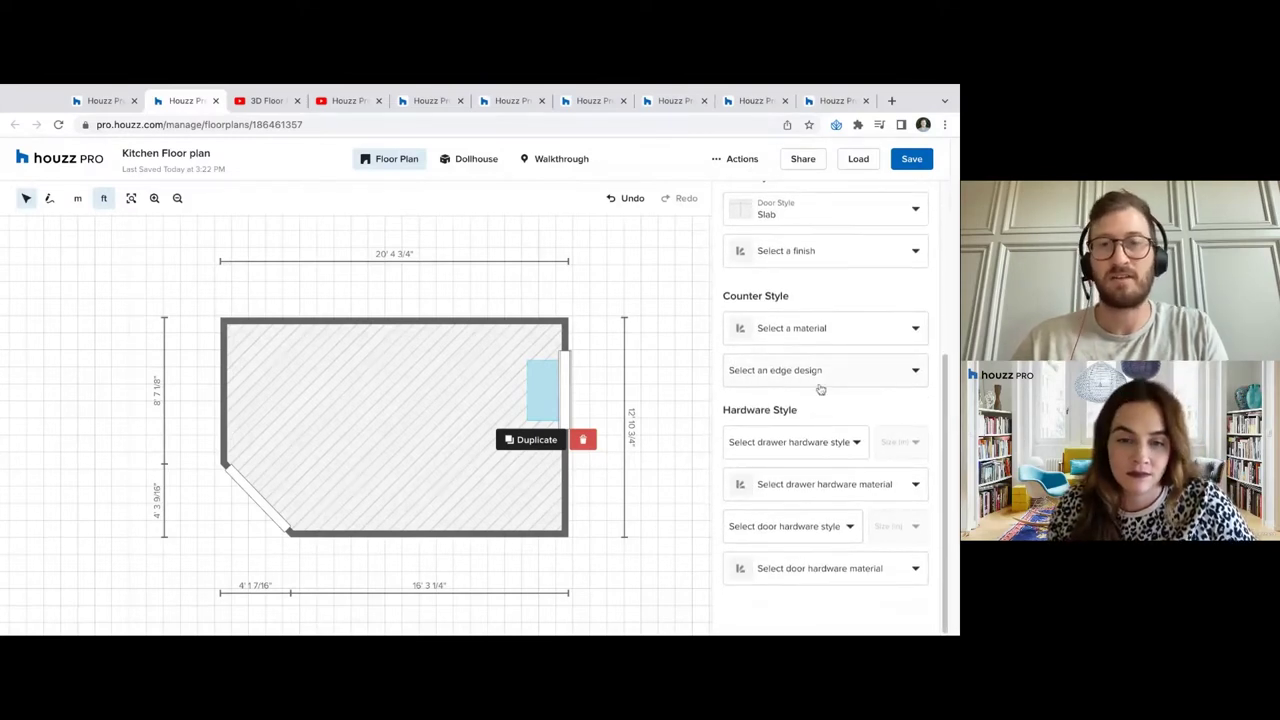
scroll(820, 389, up, 2)
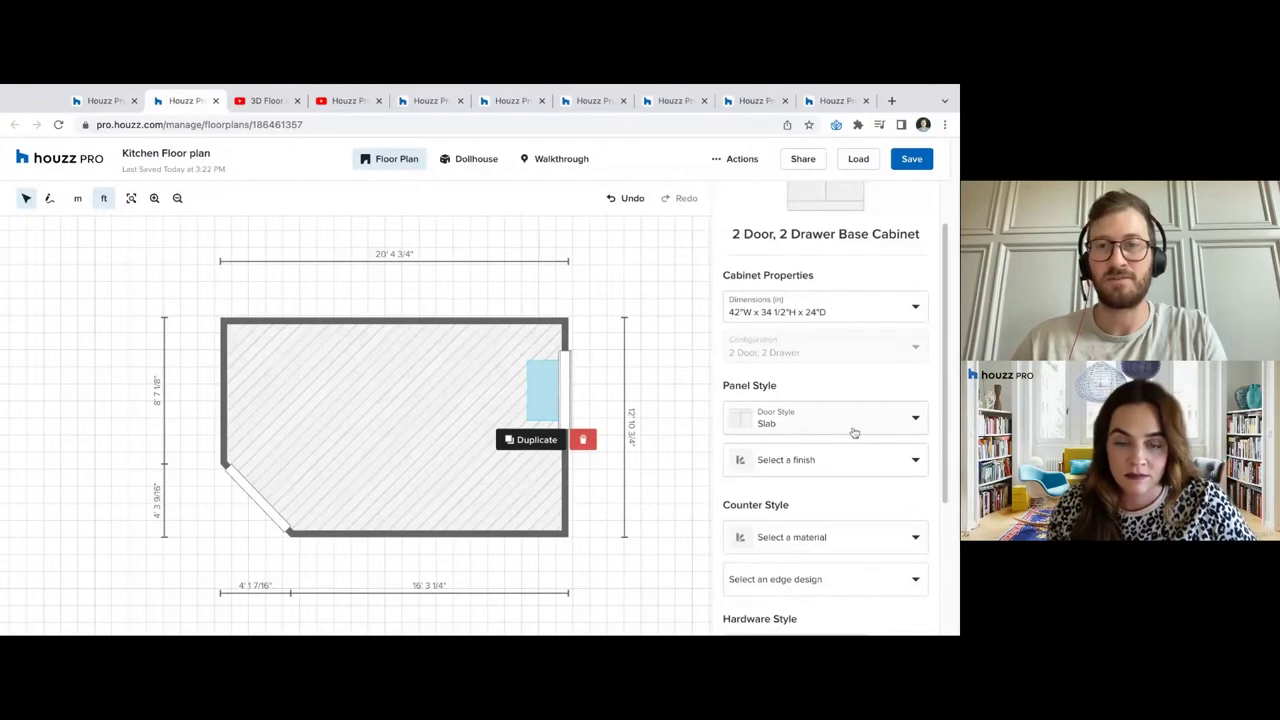
scroll(853, 430, down, 2)
triple_click(797, 304)
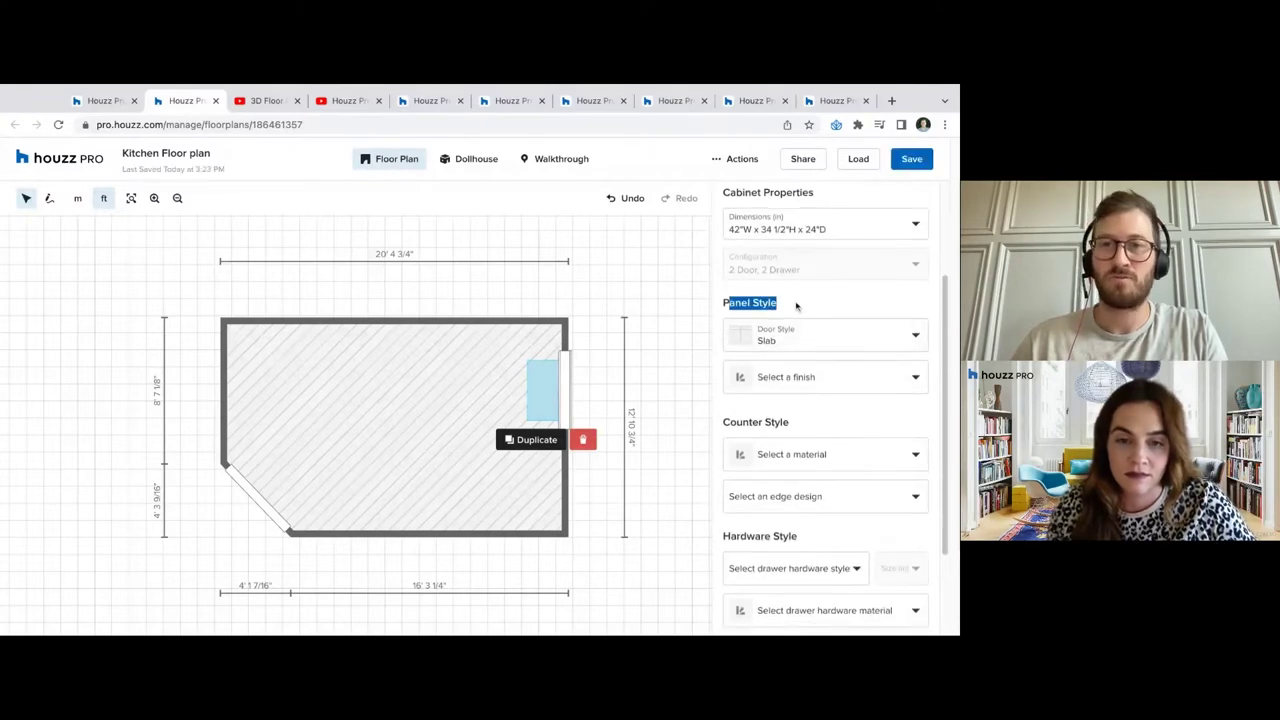
Set the base cabinet's door style to Shaker and look through the other available door styles
click(770, 333)
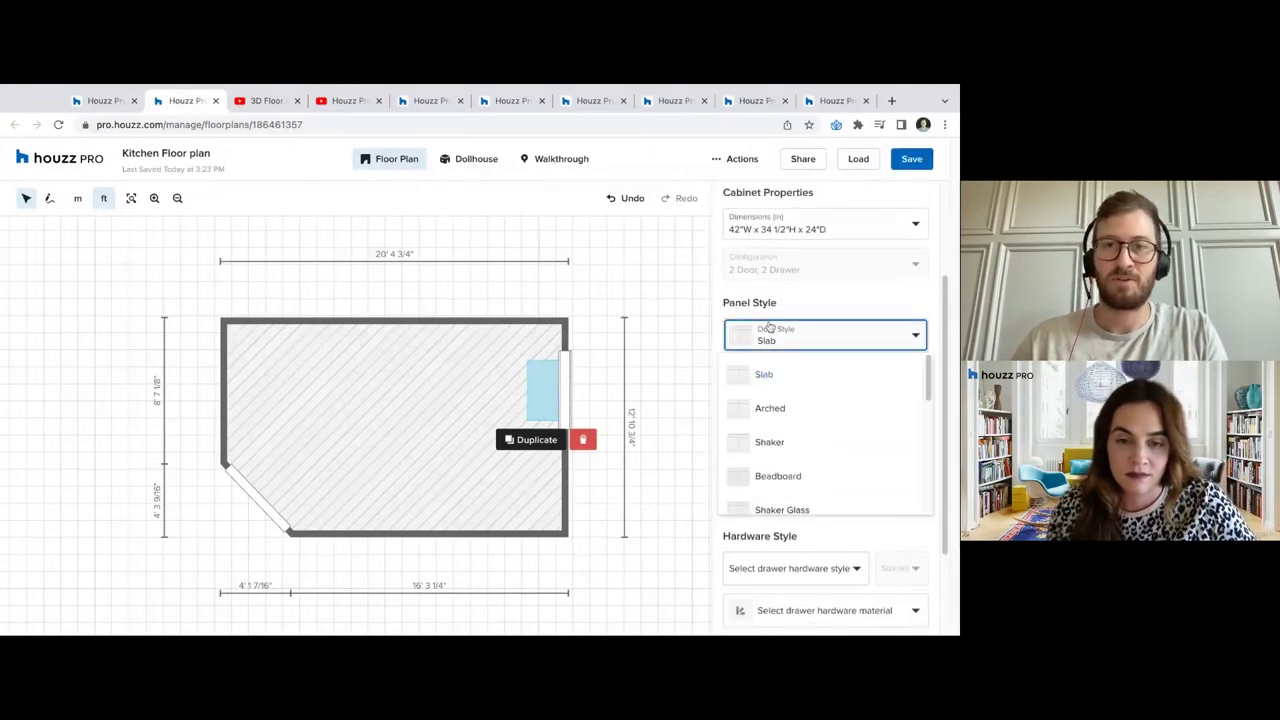
click(855, 441)
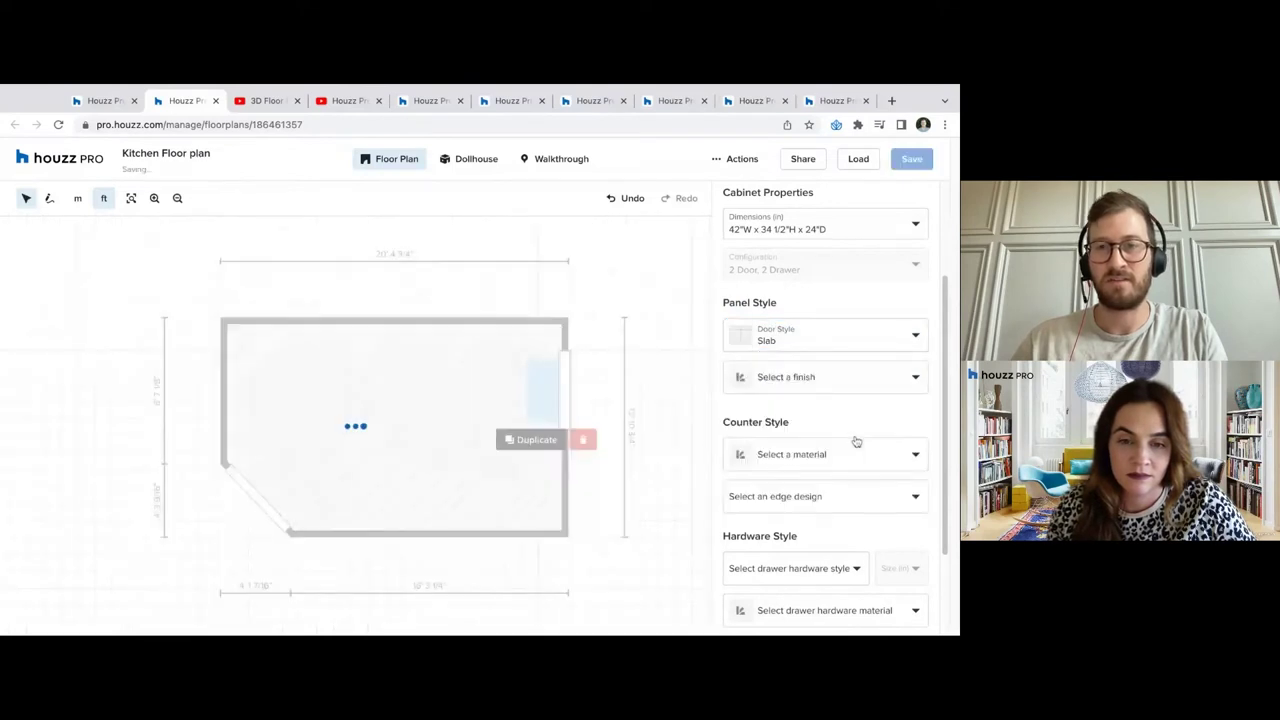
click(802, 340)
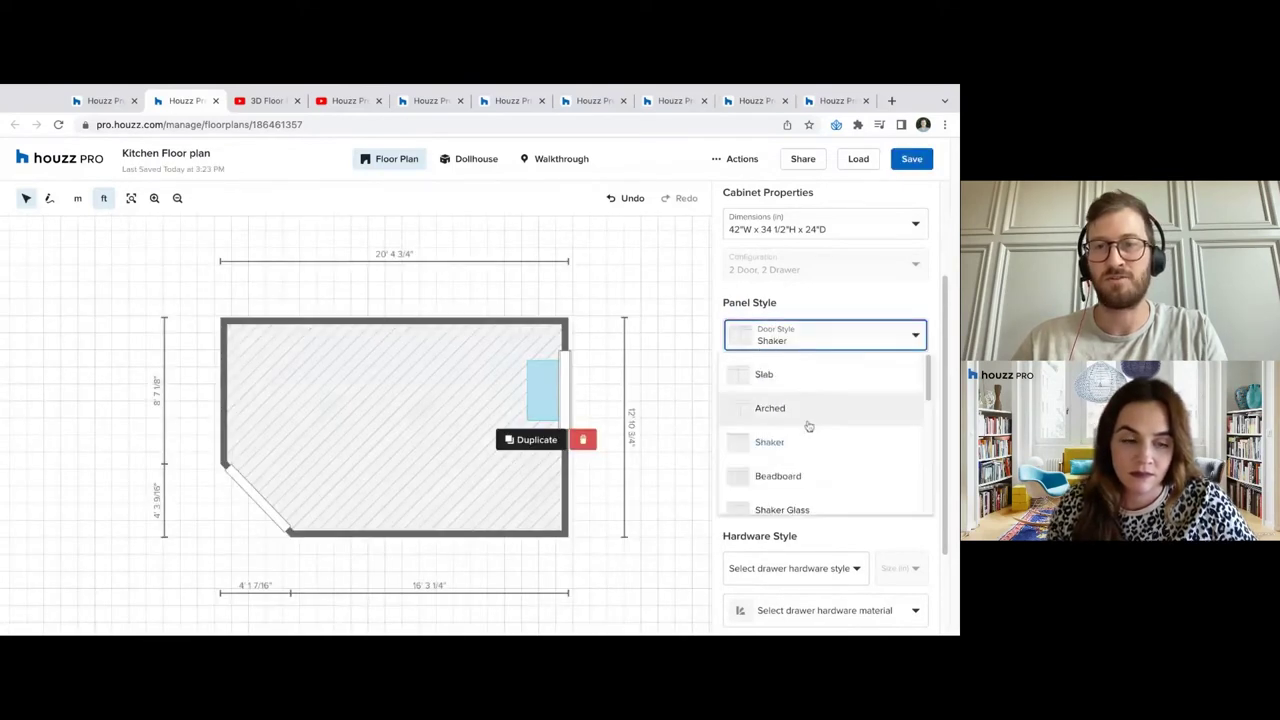
scroll(817, 464, down, 3)
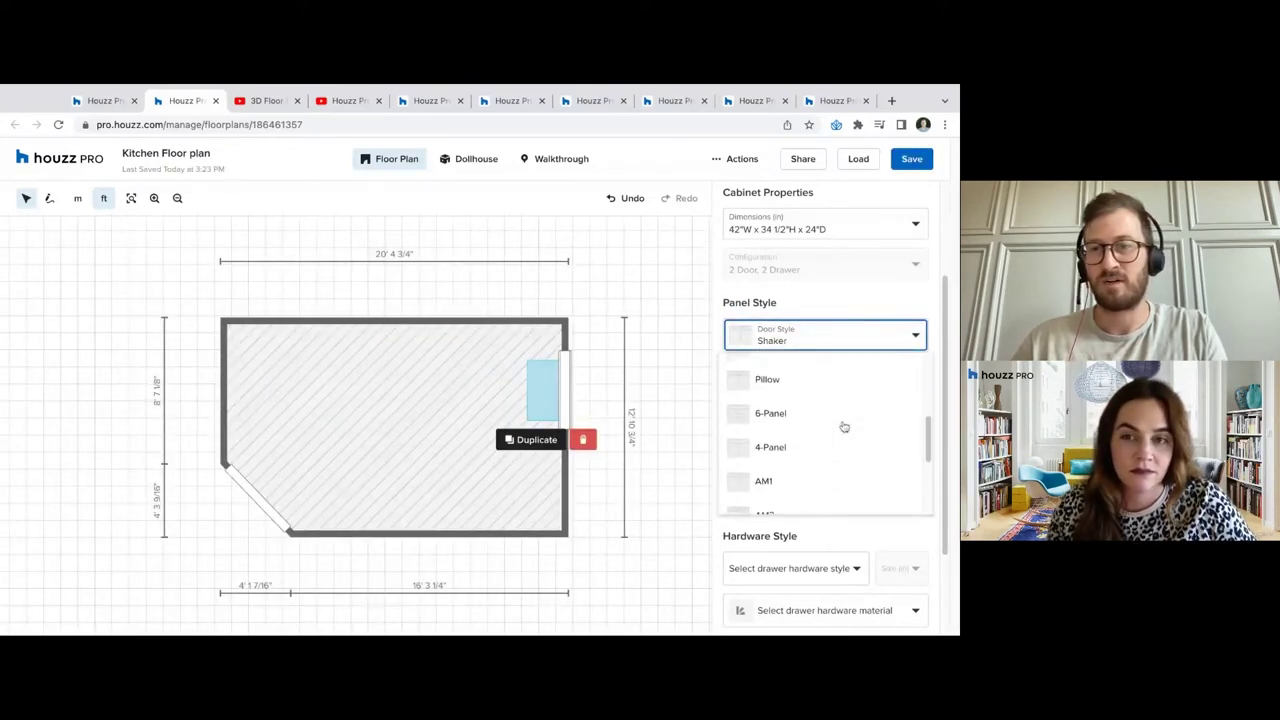
scroll(844, 427, down, 2)
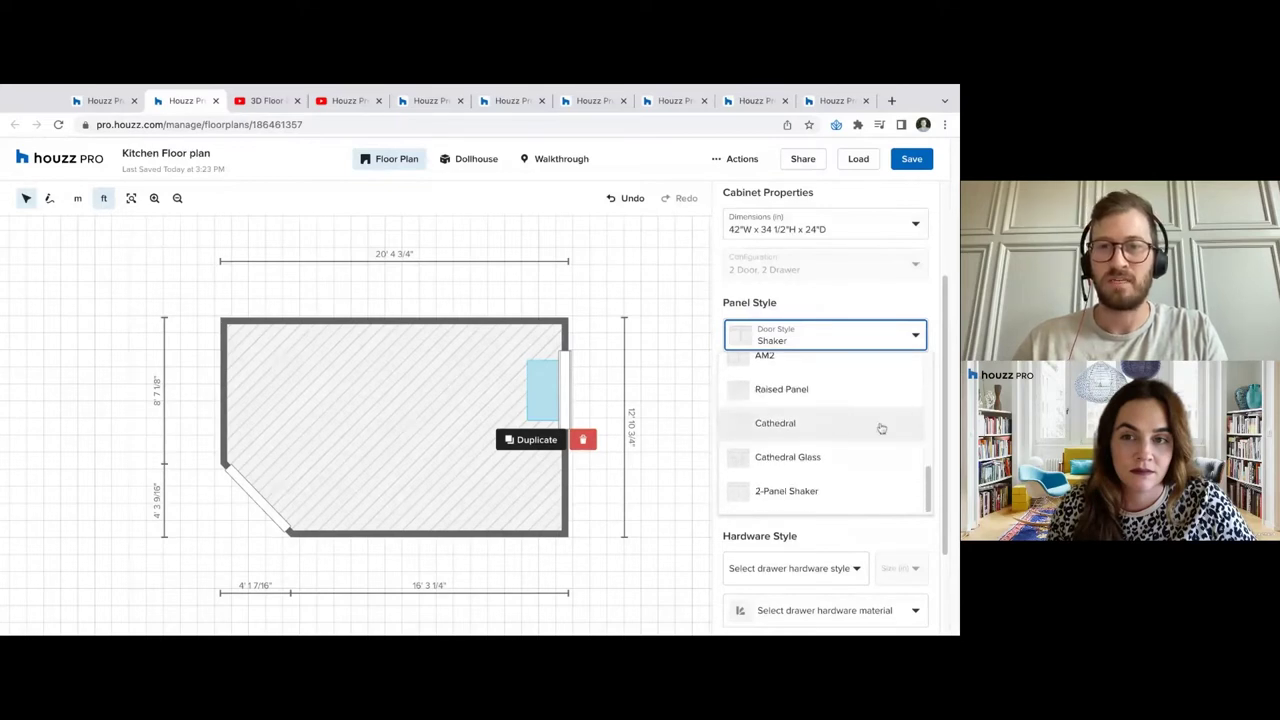
scroll(860, 491, up, 3)
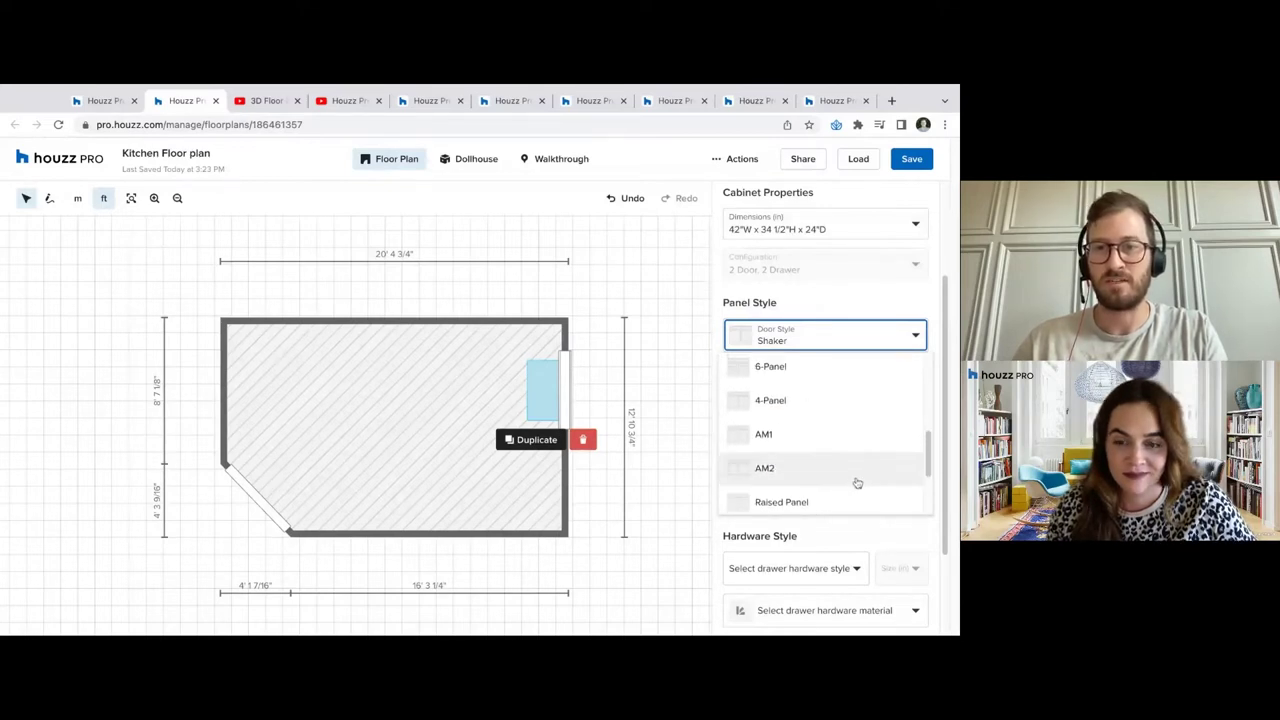
scroll(812, 430, up, 2)
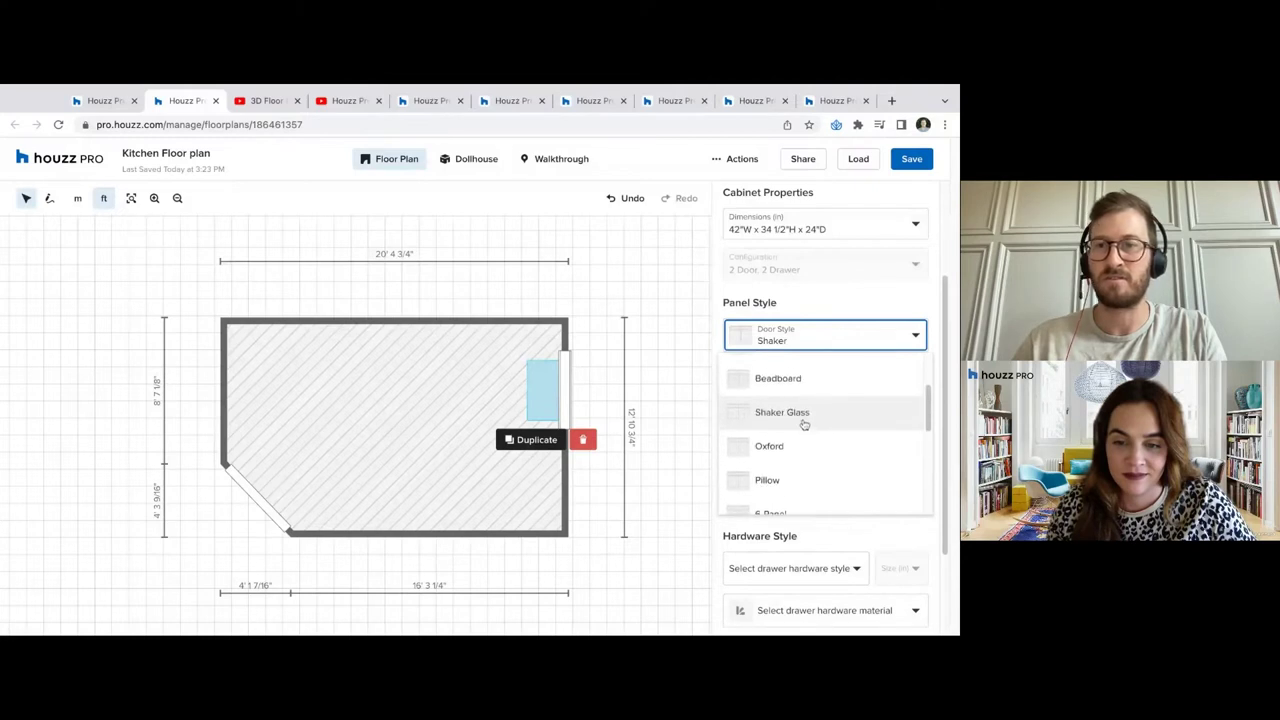
scroll(800, 435, up, 2)
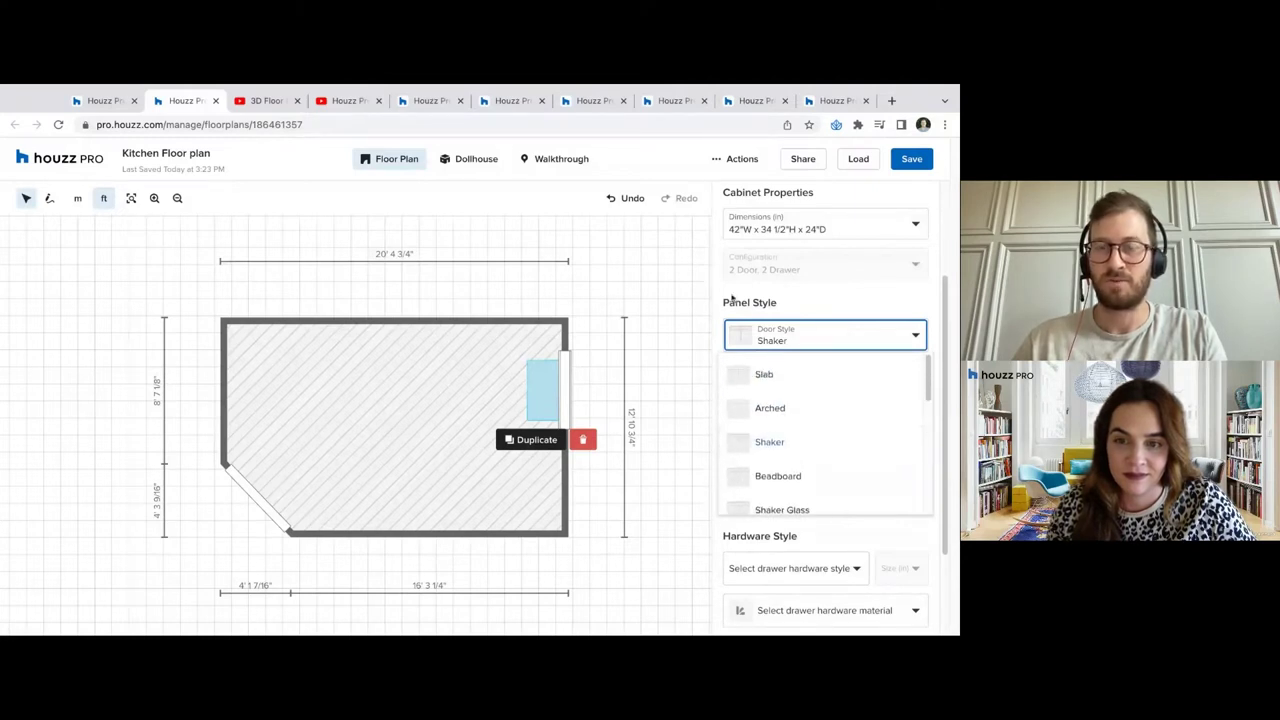
click(777, 449)
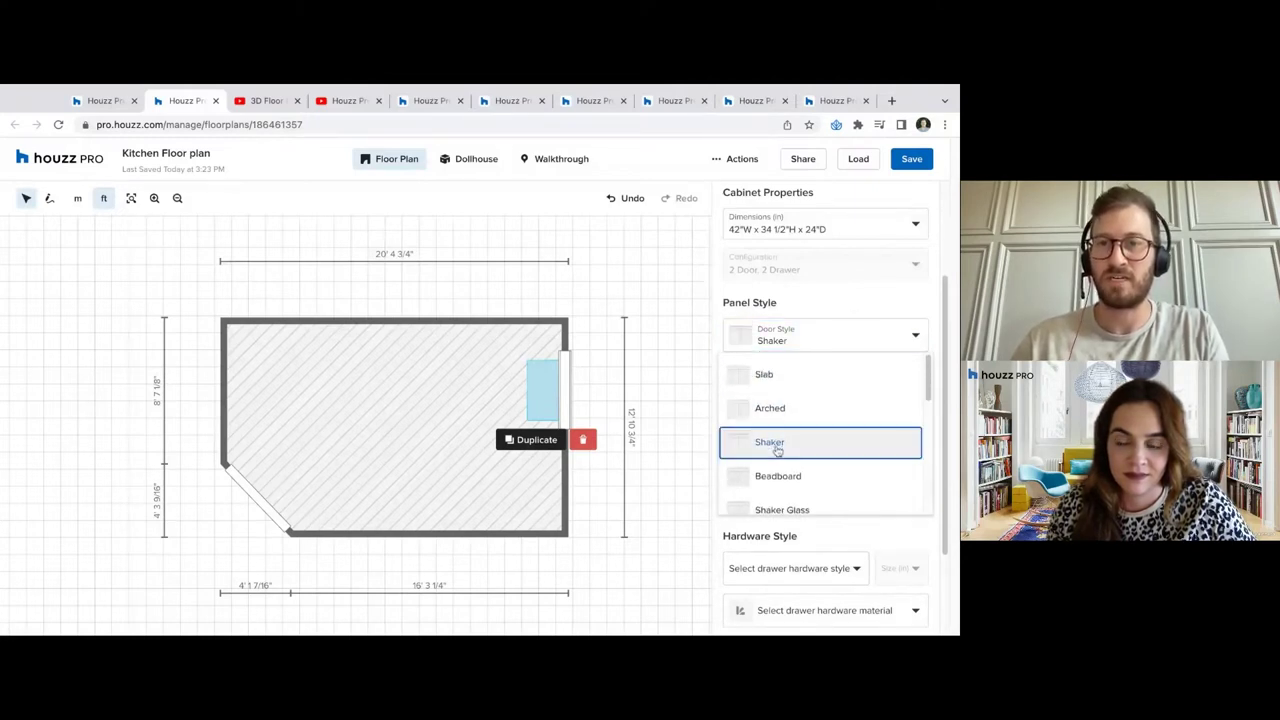
Look through the cabinet panel finishes and choose Paint Color as the finish
click(772, 385)
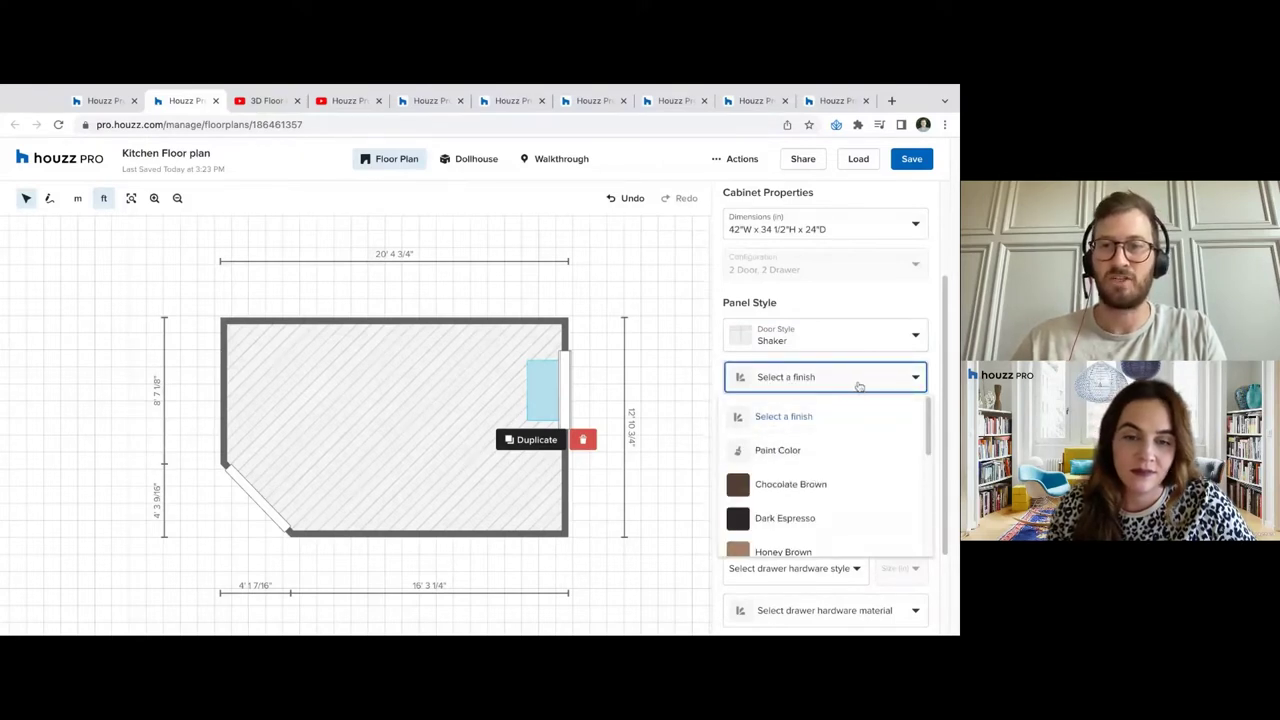
scroll(848, 436, down, 2)
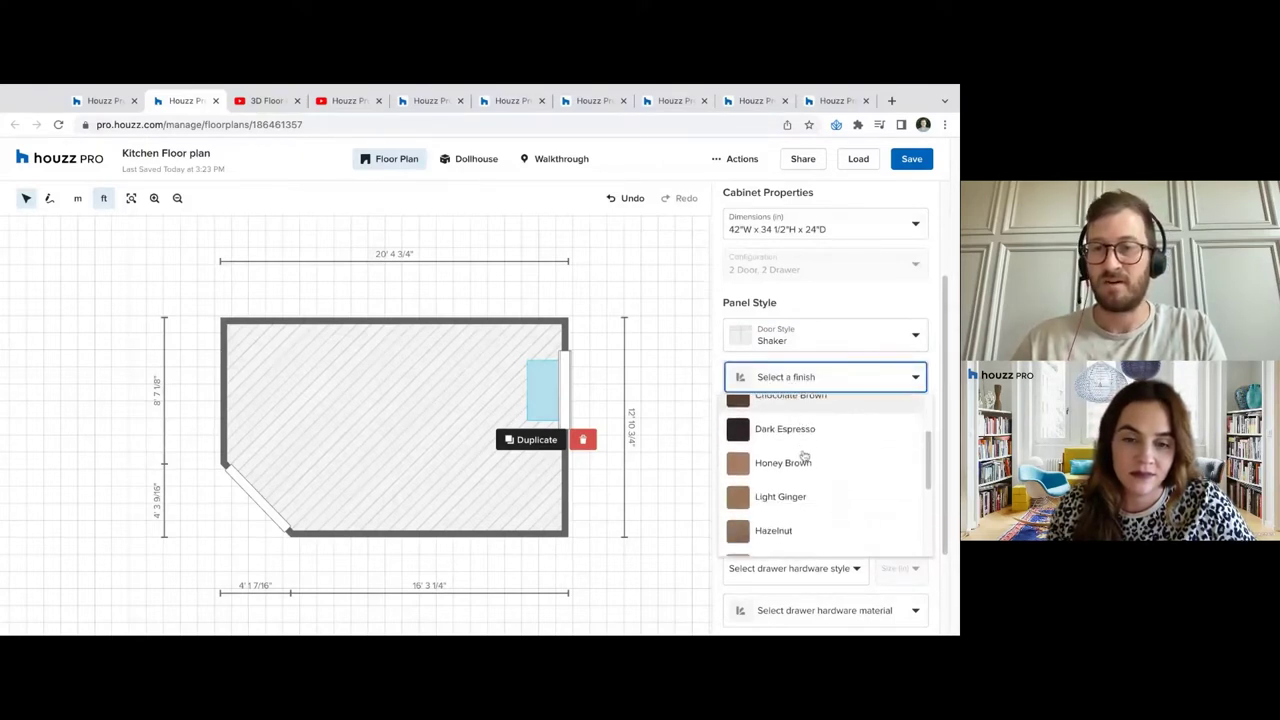
scroll(804, 455, down, 3)
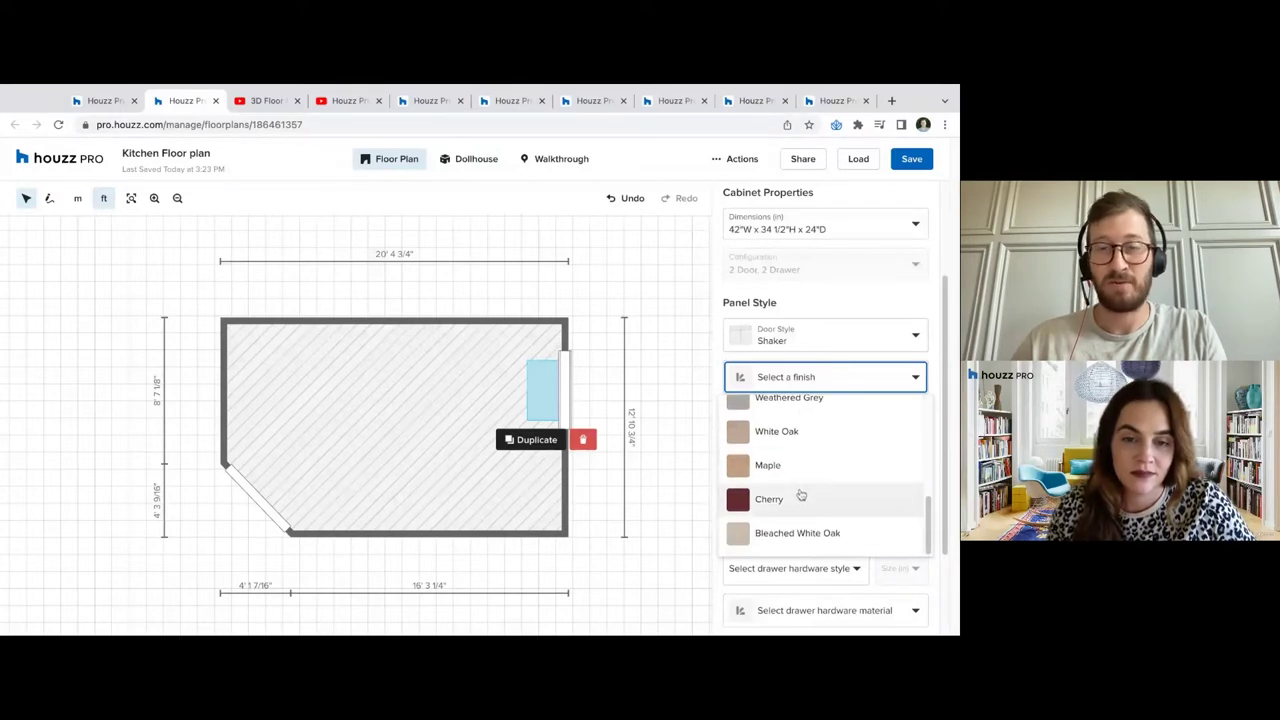
scroll(801, 495, up, 5)
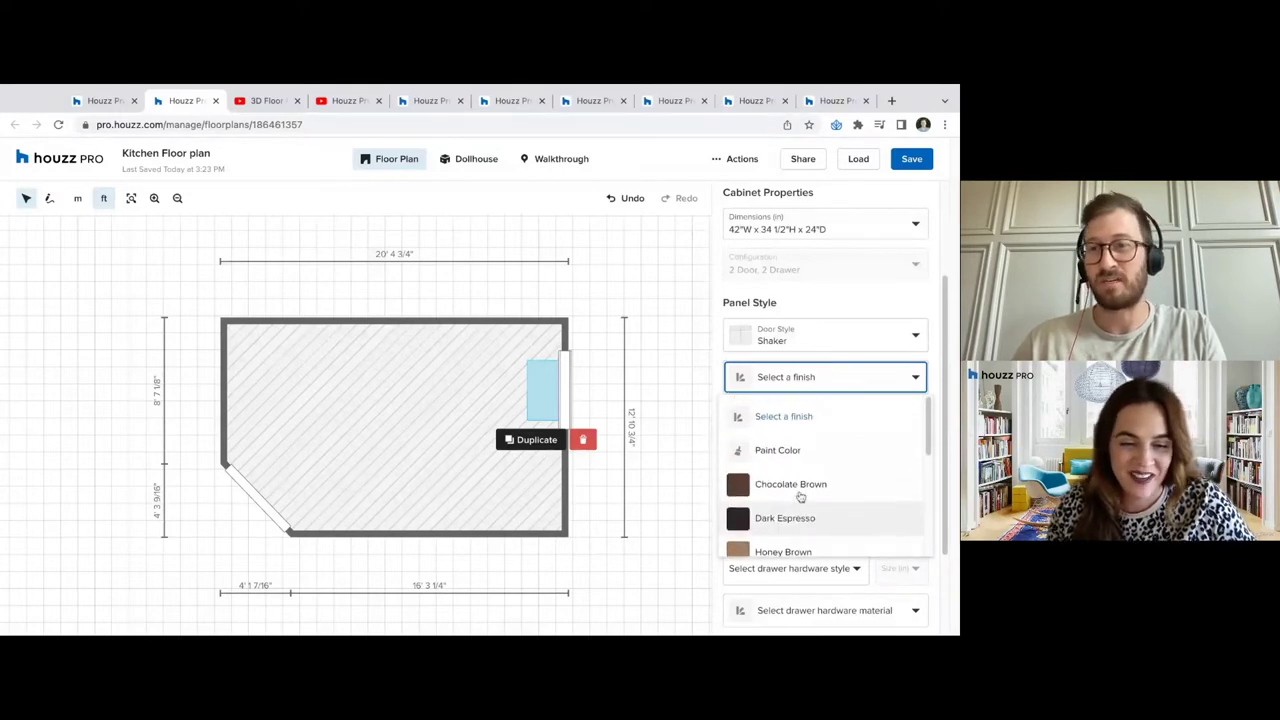
click(877, 455)
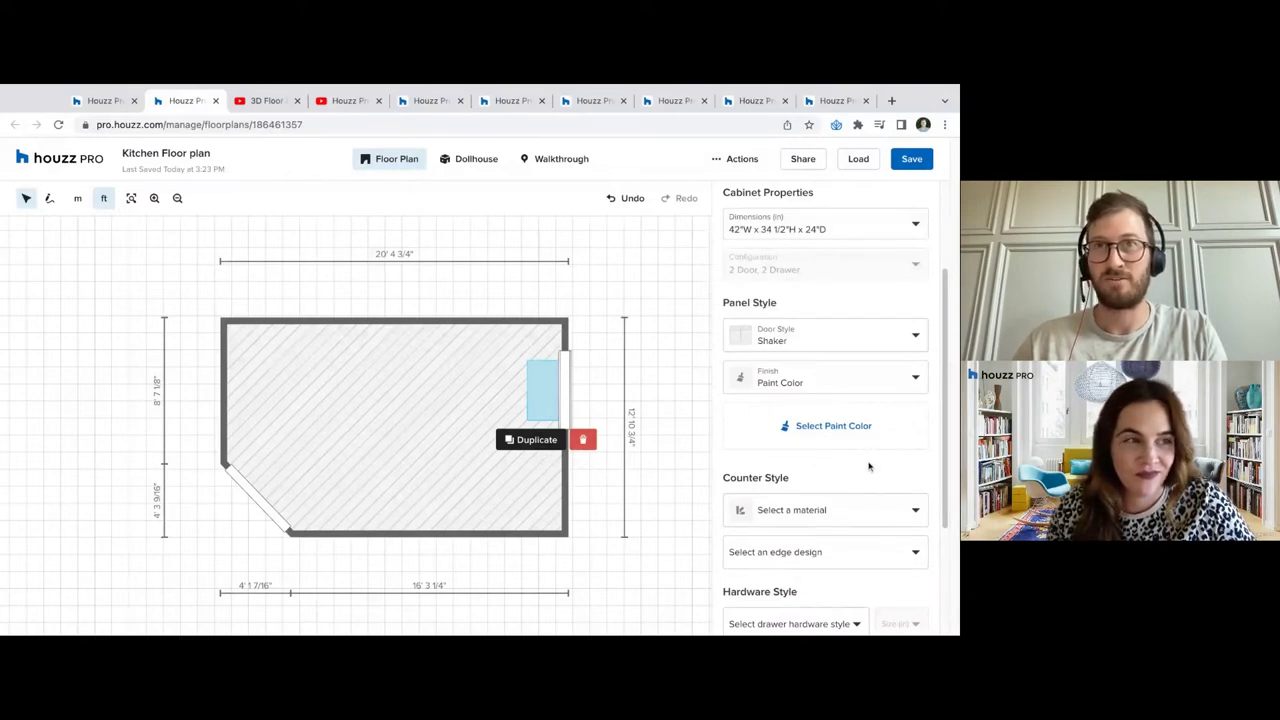
Set the cabinet's paint color to Benjamin Moore Stratford Blue 831 from the blues
click(833, 426)
click(813, 262)
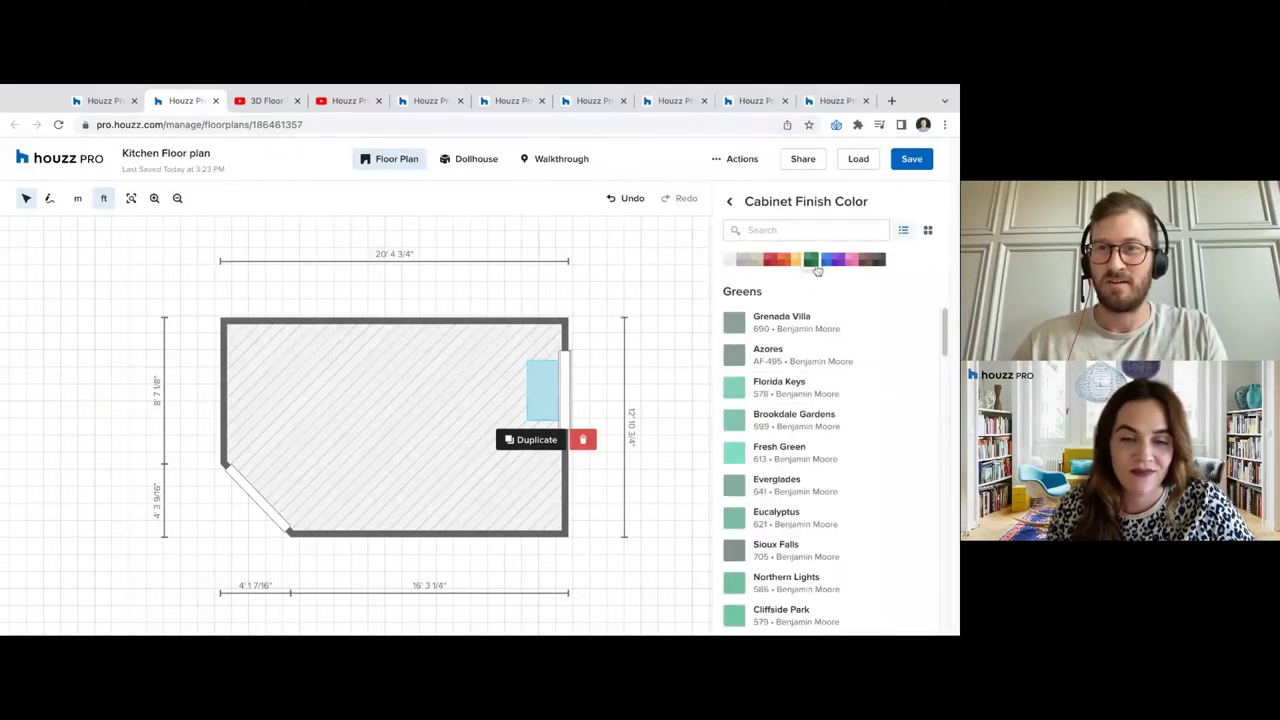
click(824, 261)
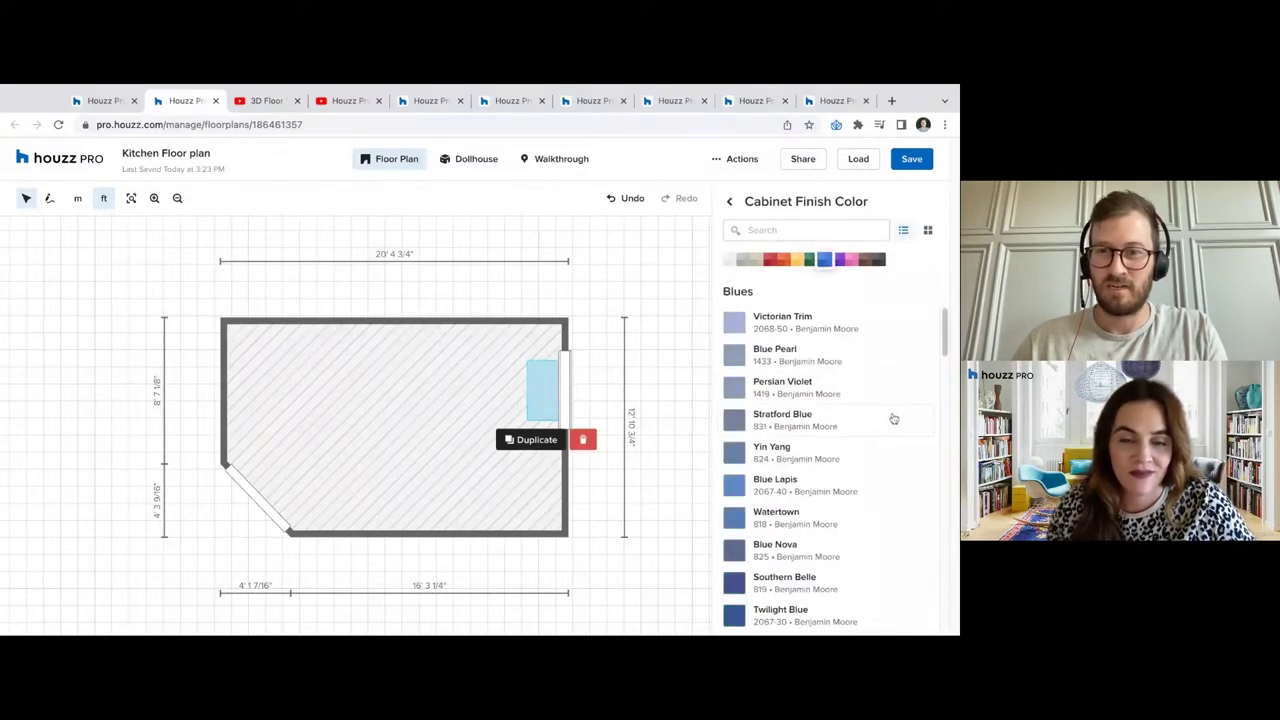
scroll(894, 419, down, 1)
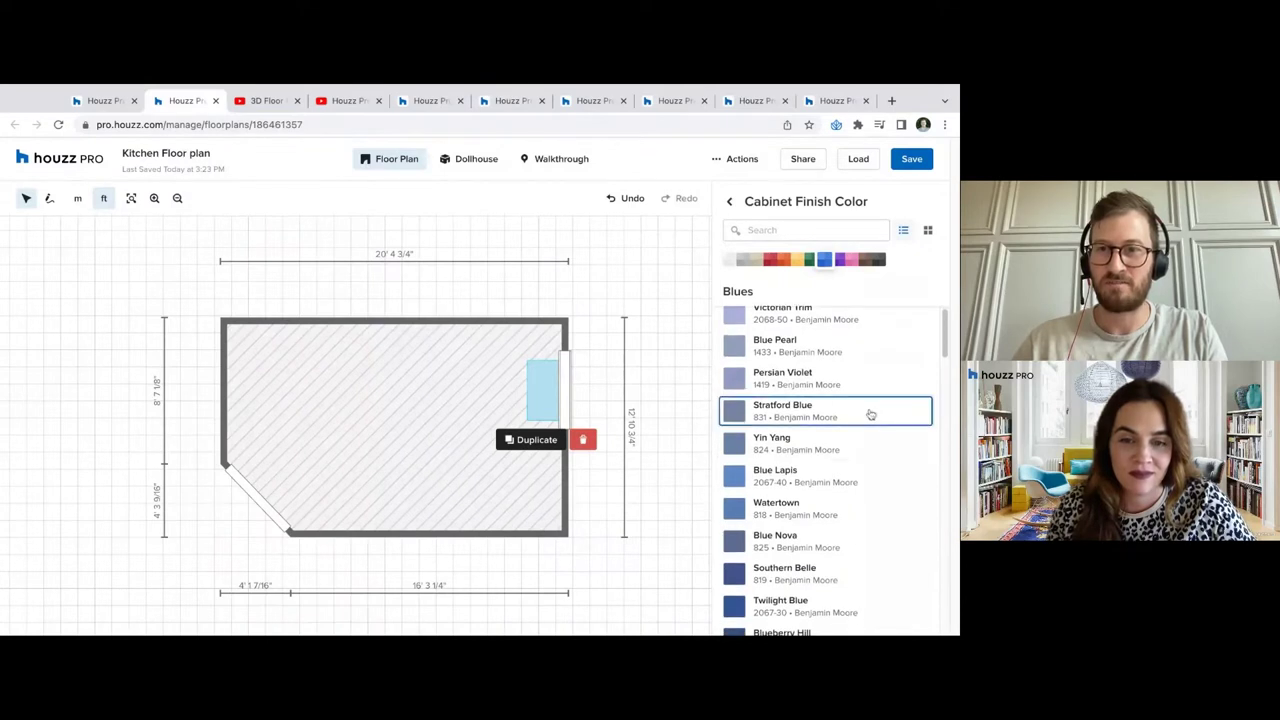
click(869, 413)
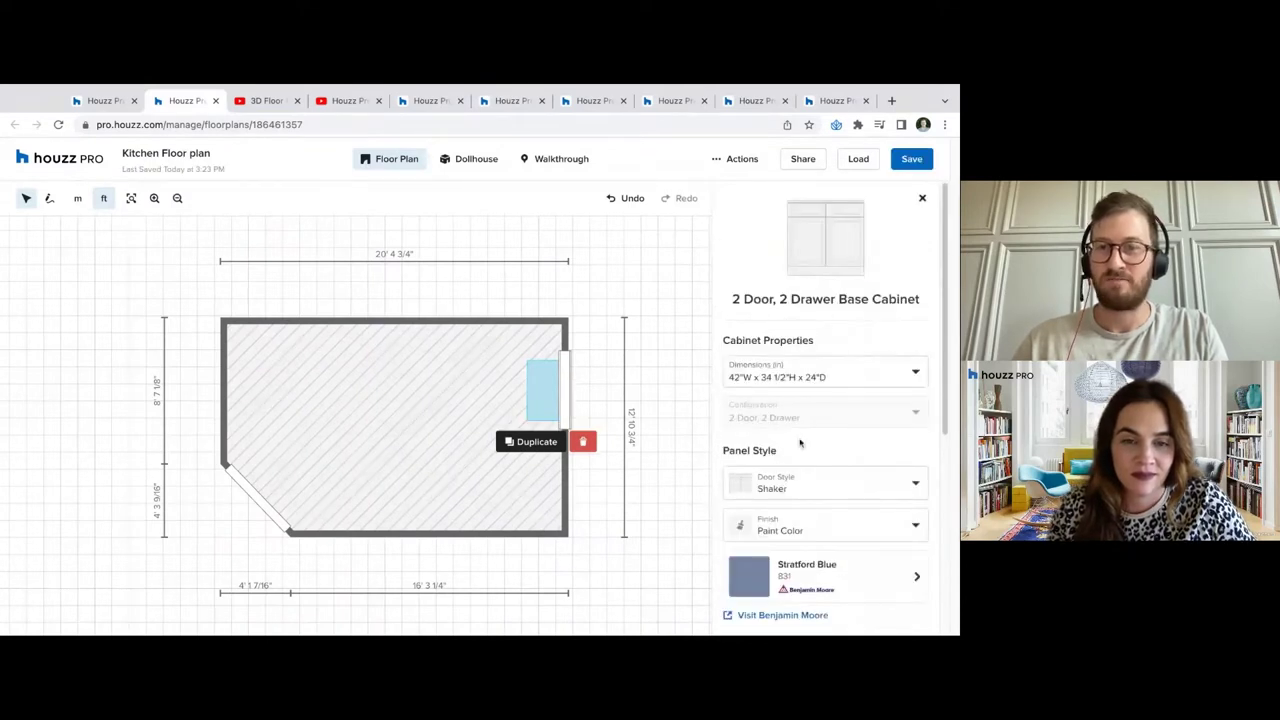
Look through the countertop materials and set the base cabinet's counter material to Calacatta Marble
scroll(800, 443, down, 3)
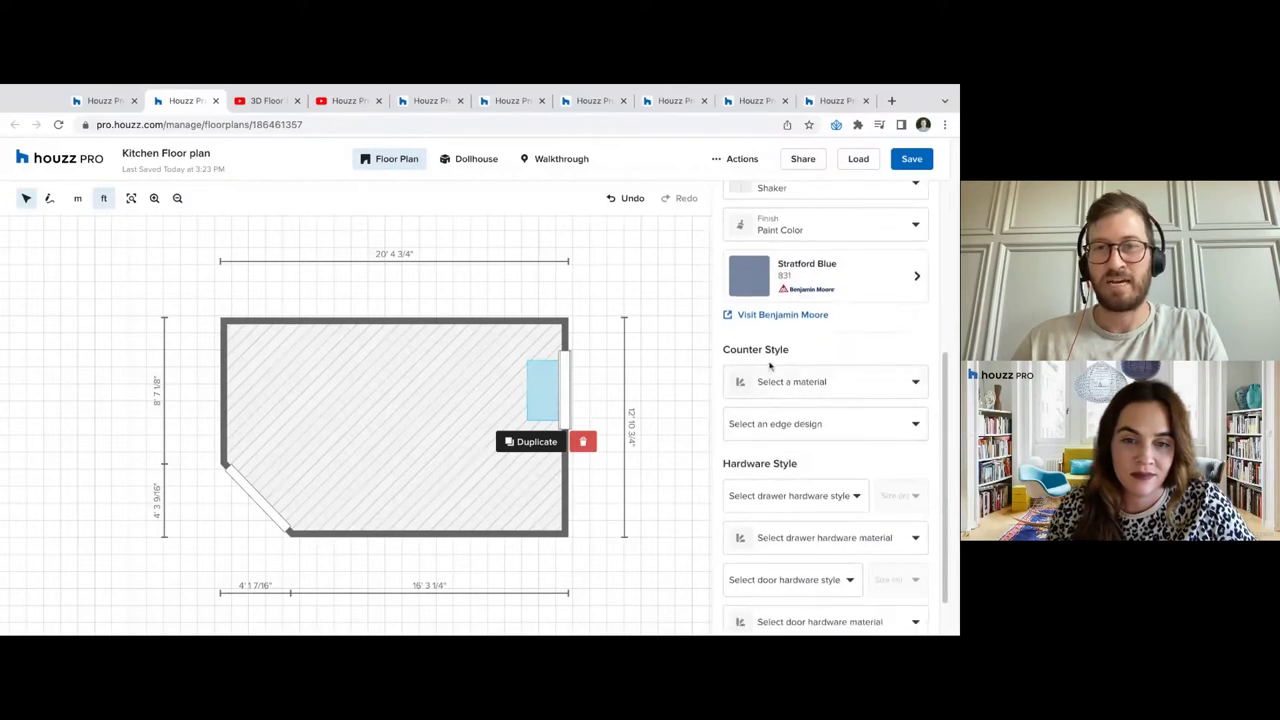
click(800, 390)
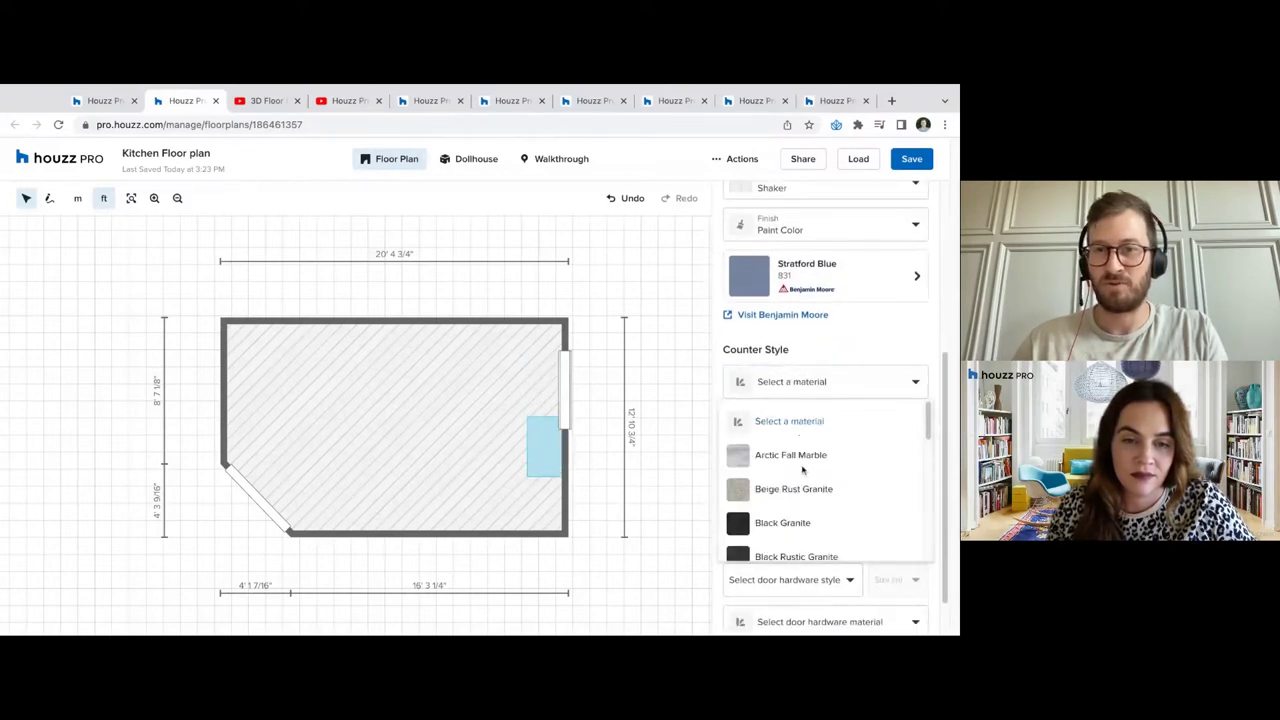
click(779, 392)
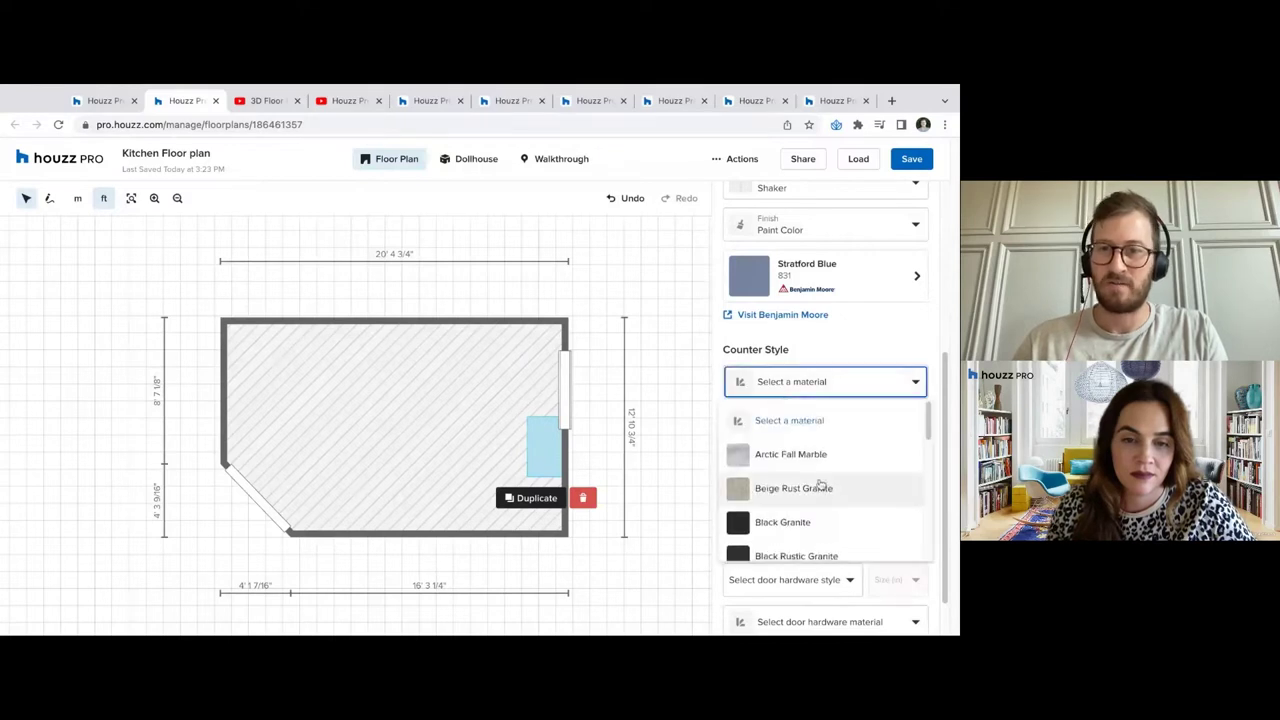
scroll(820, 484, down, 2)
scroll(848, 470, down, 1)
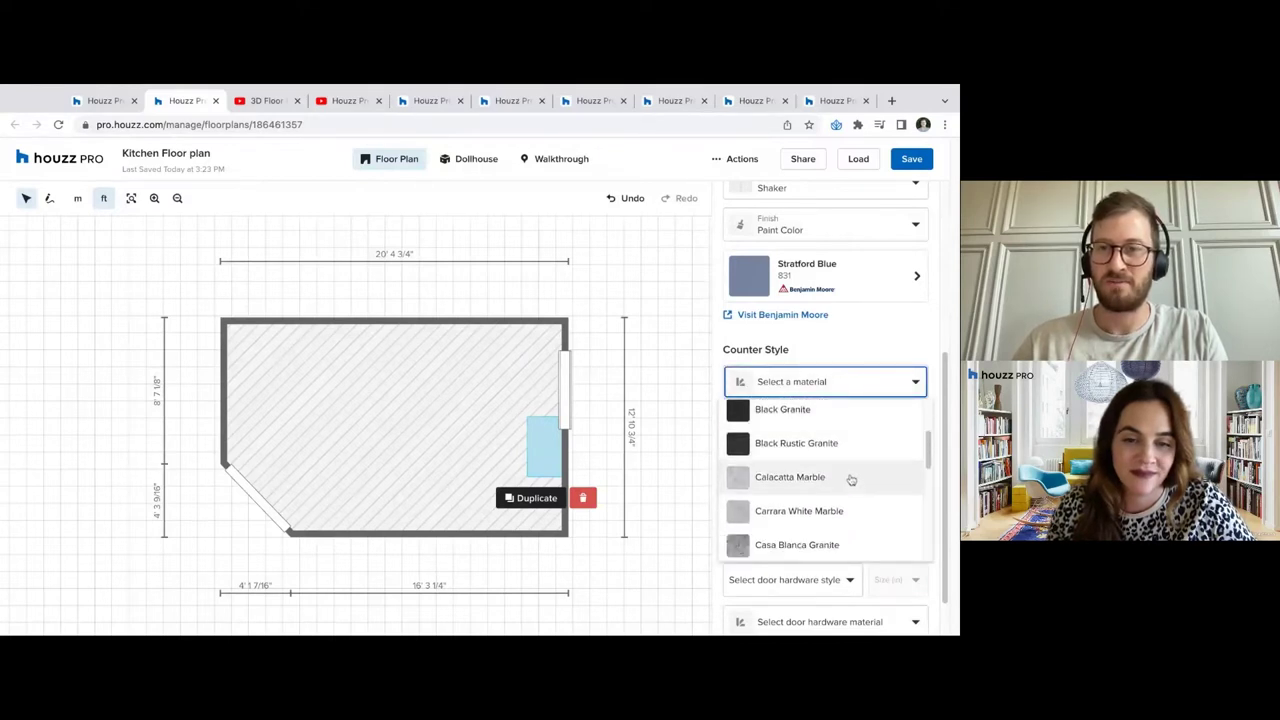
scroll(851, 480, down, 3)
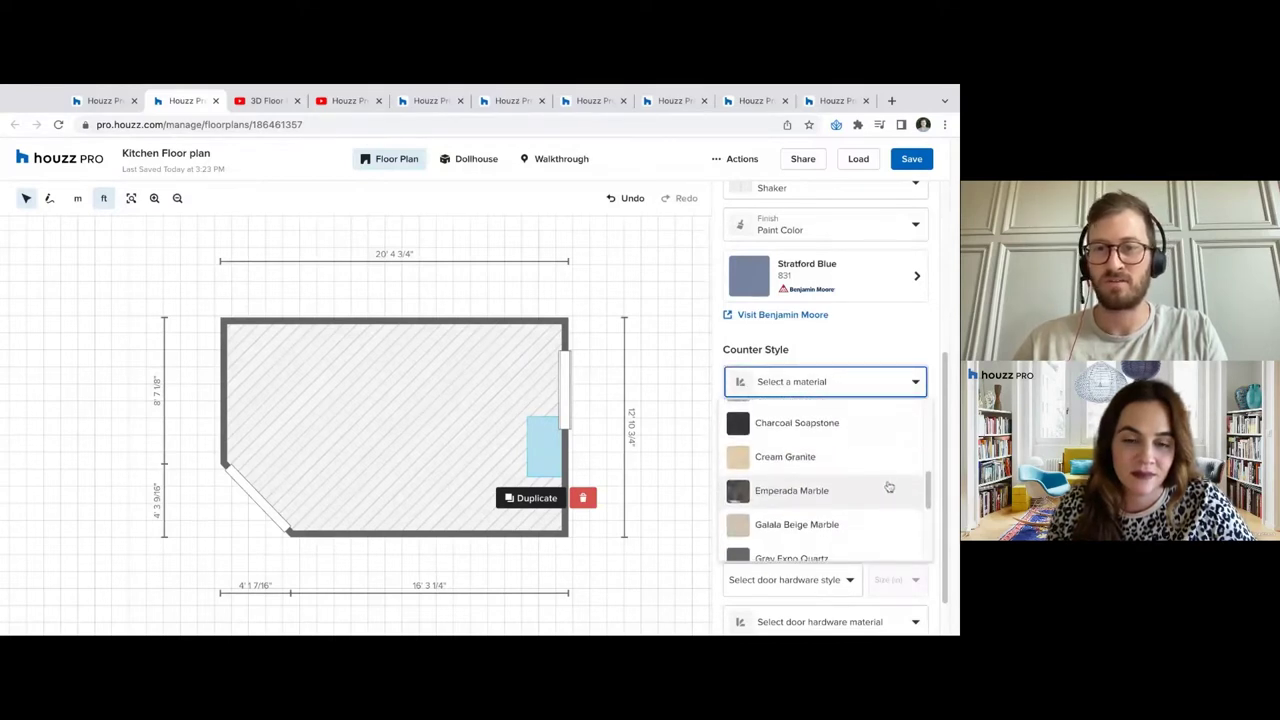
scroll(889, 487, down, 3)
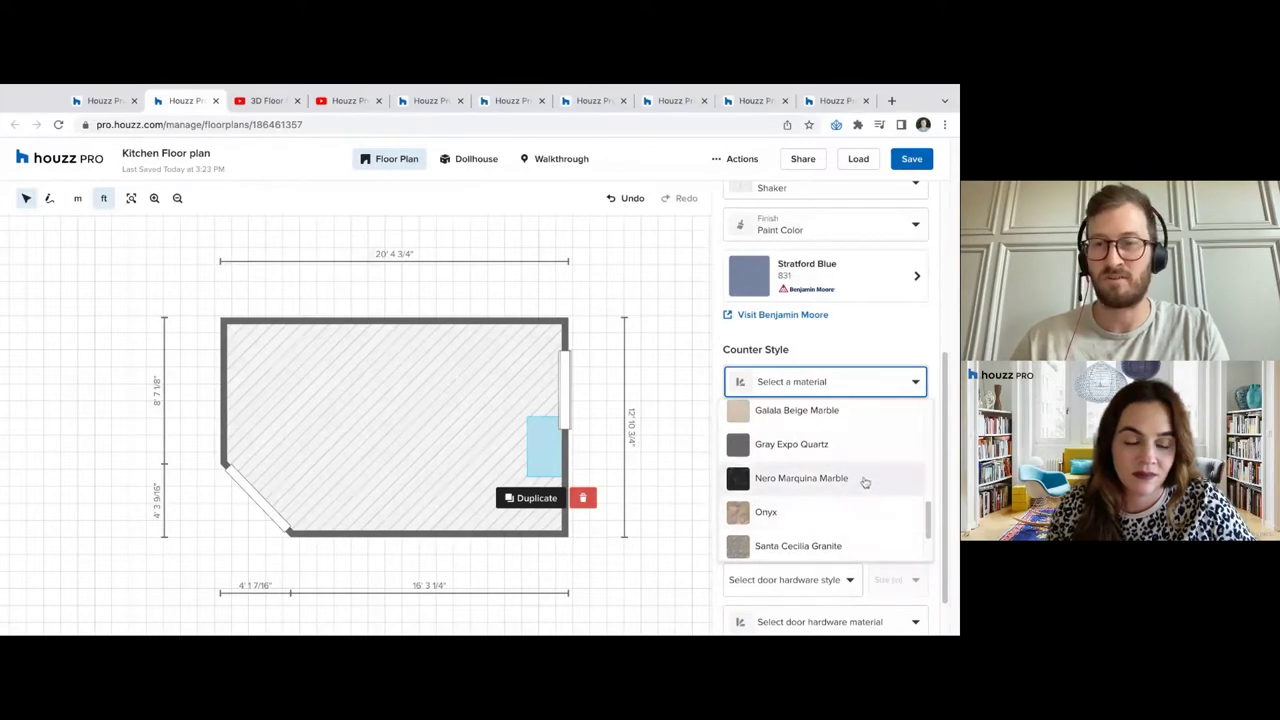
scroll(865, 484, down, 1)
scroll(864, 486, up, 3)
scroll(863, 490, down, 1)
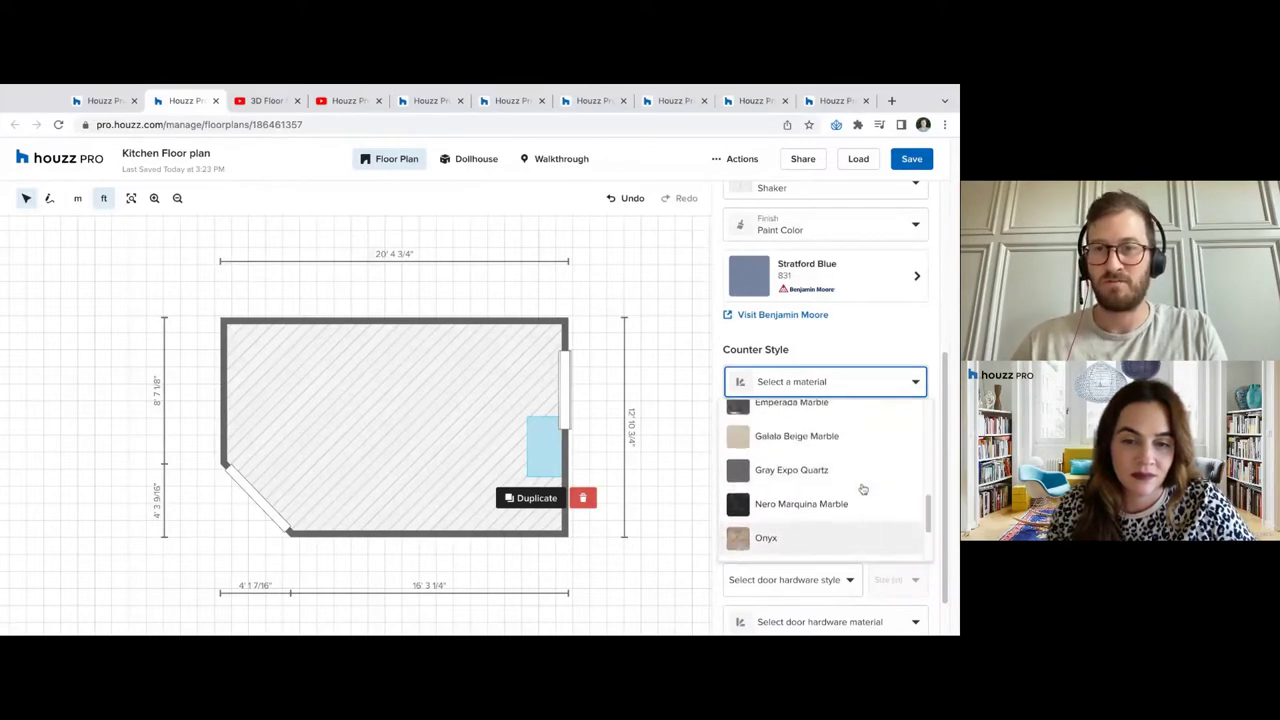
scroll(862, 489, up, 15)
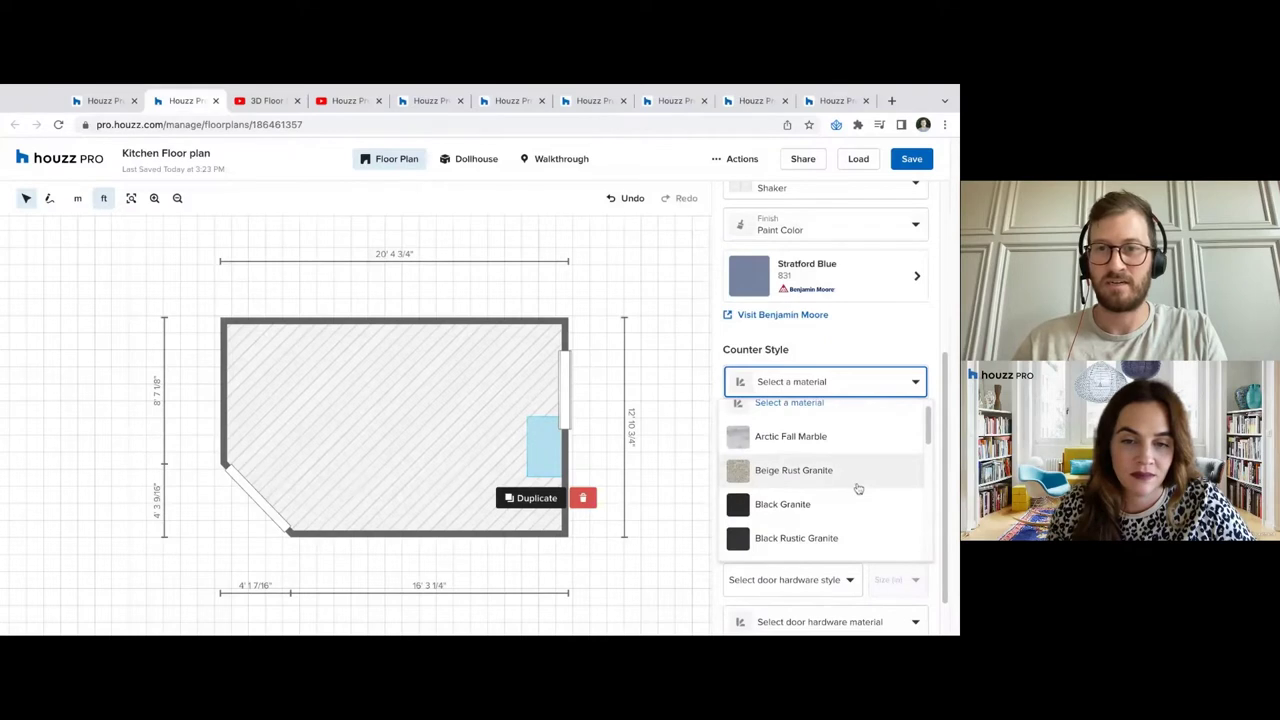
scroll(857, 489, down, 2)
click(778, 458)
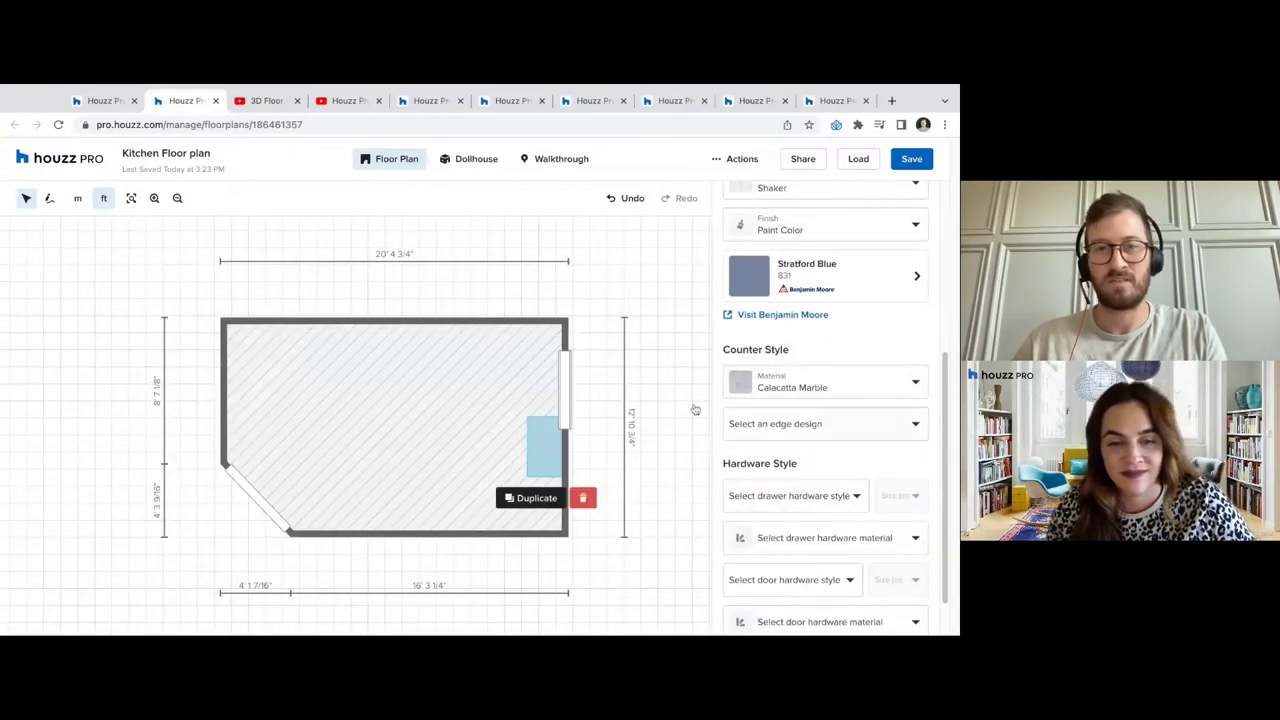
Set the countertop's edge design to Bevel after looking through the available edge profiles
click(771, 423)
scroll(826, 480, down, 2)
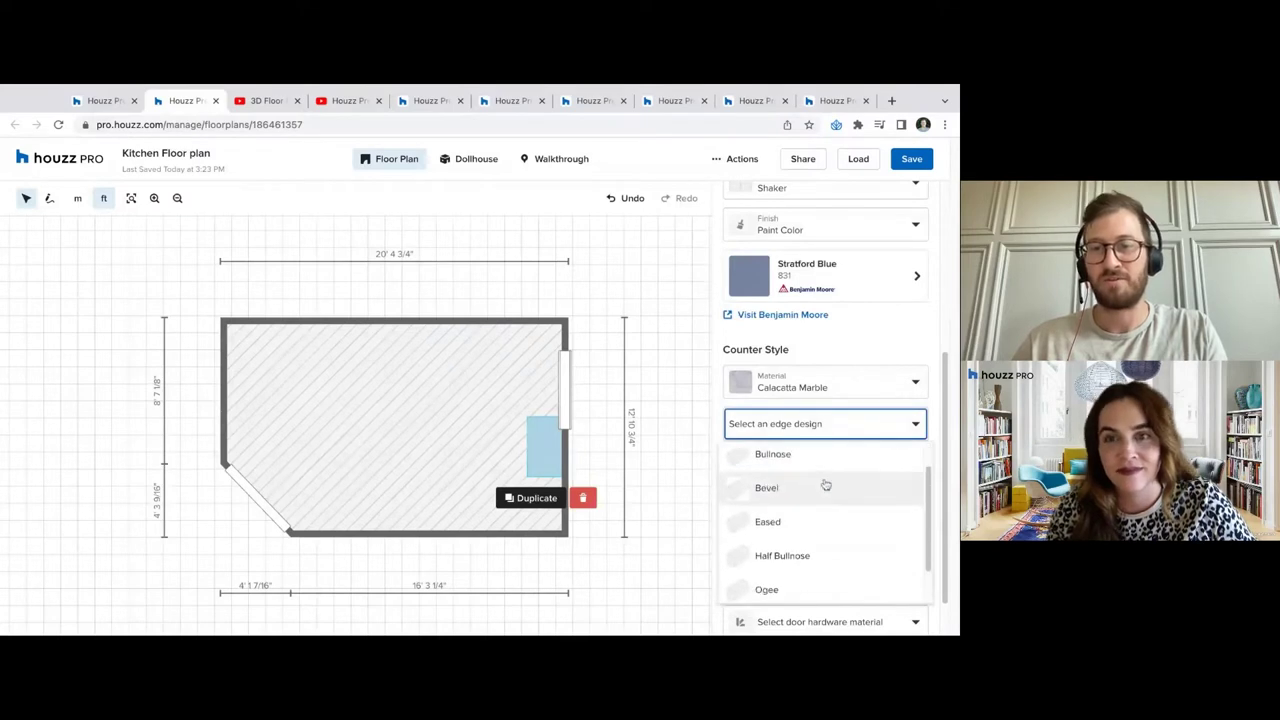
scroll(855, 497, up, 3)
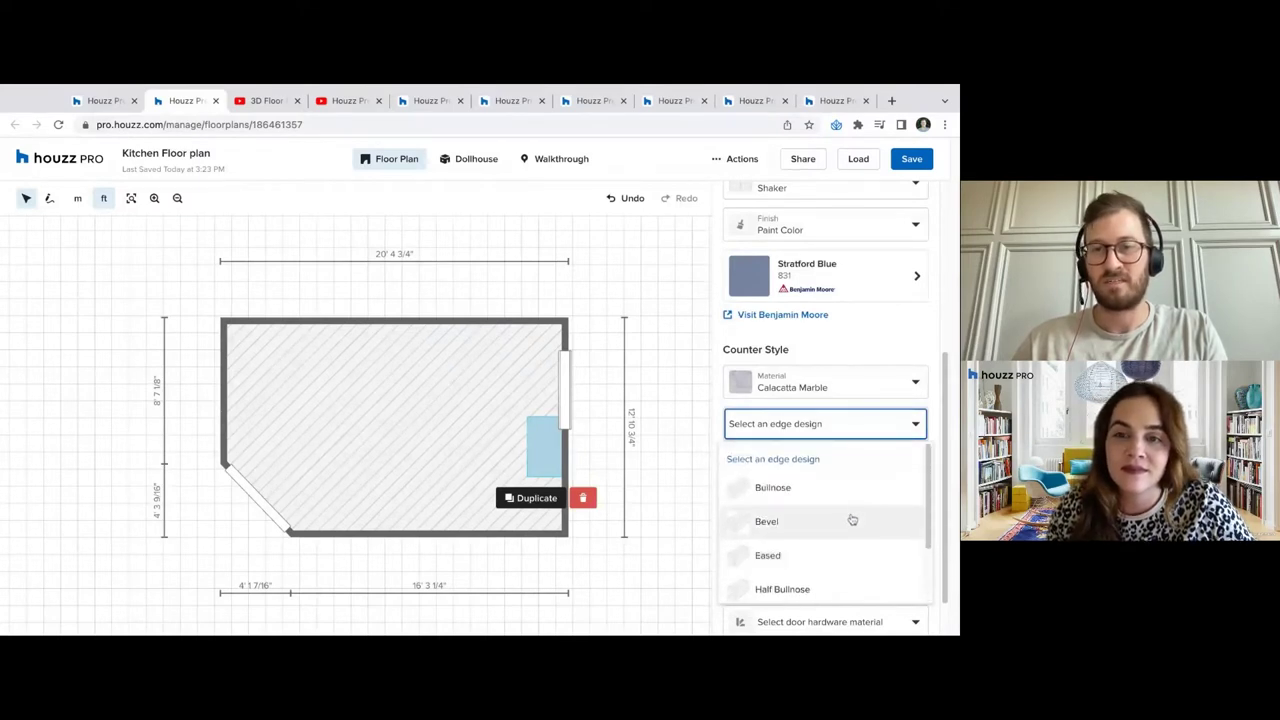
click(849, 522)
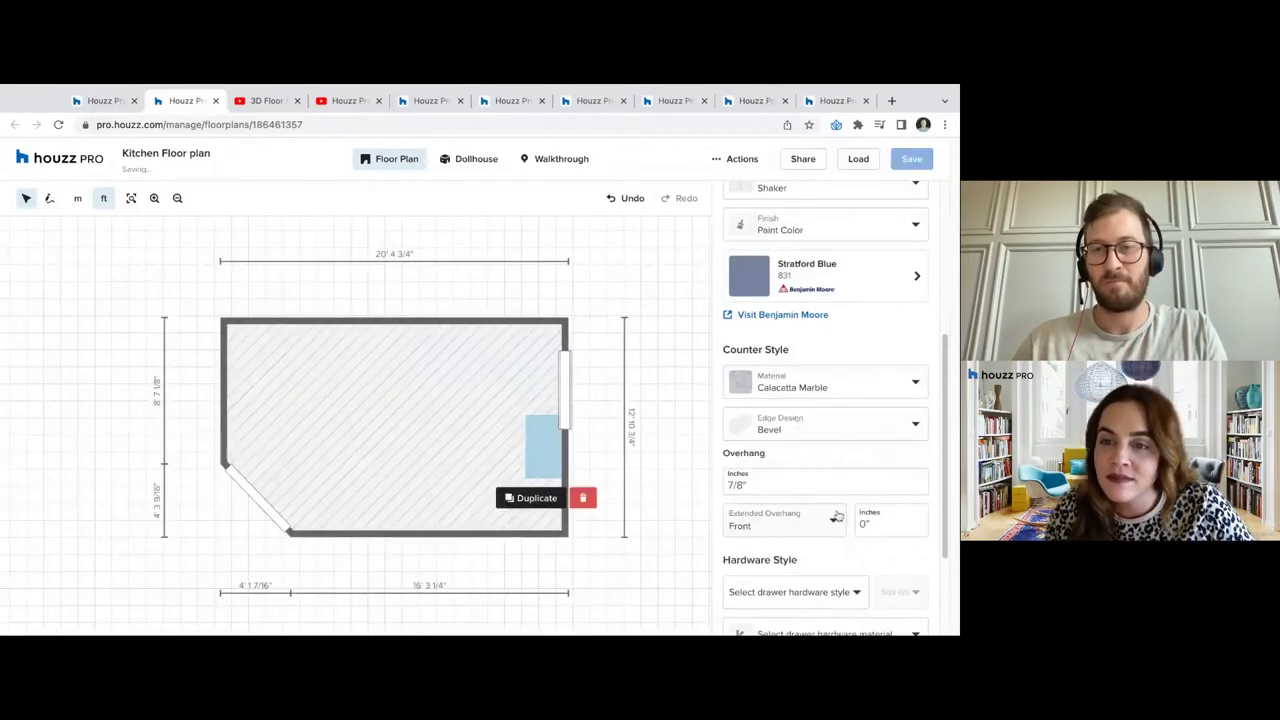
Examine the countertop's overhang settings, including the side choices for the extended overhang
double_click(778, 458)
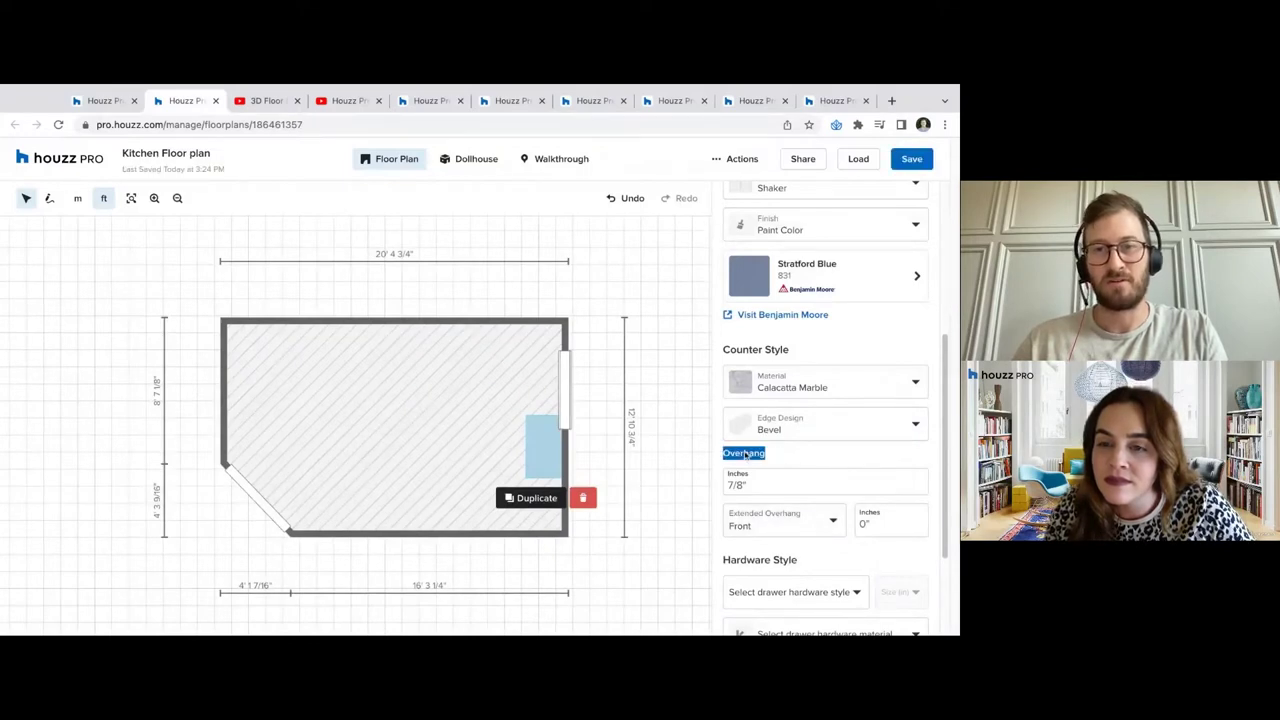
click(747, 456)
scroll(770, 440, down, 2)
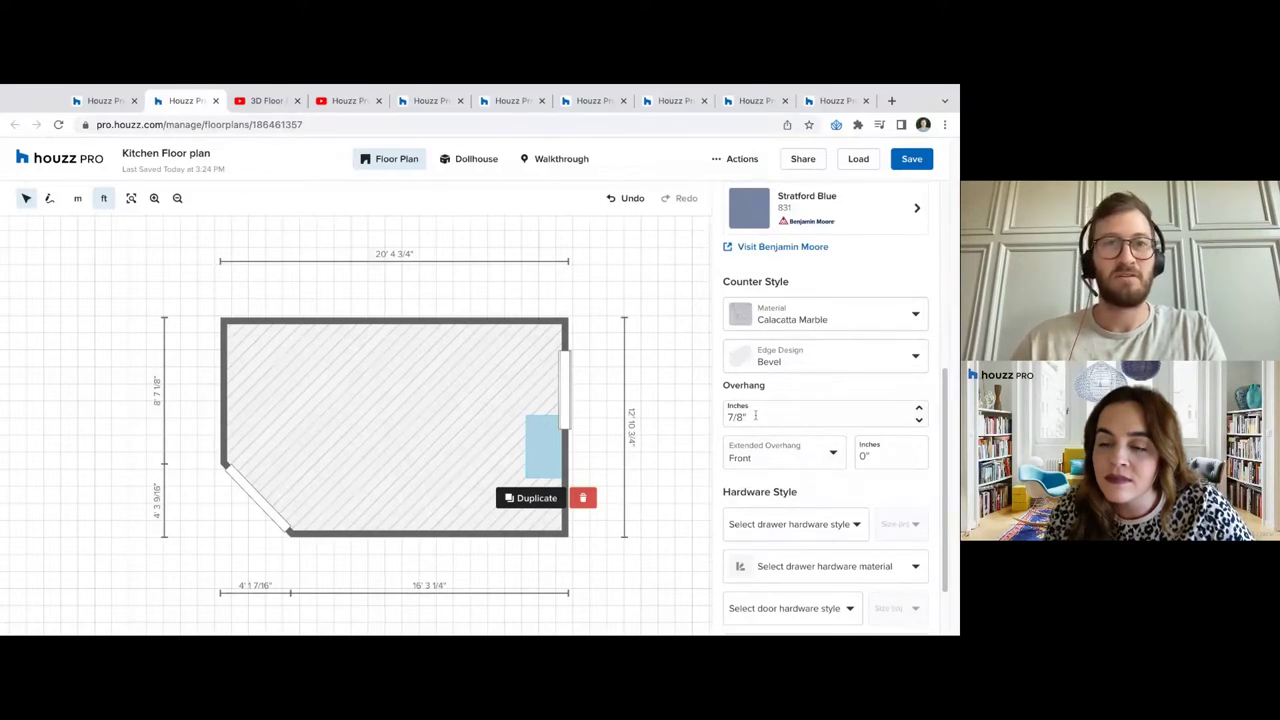
double_click(760, 391)
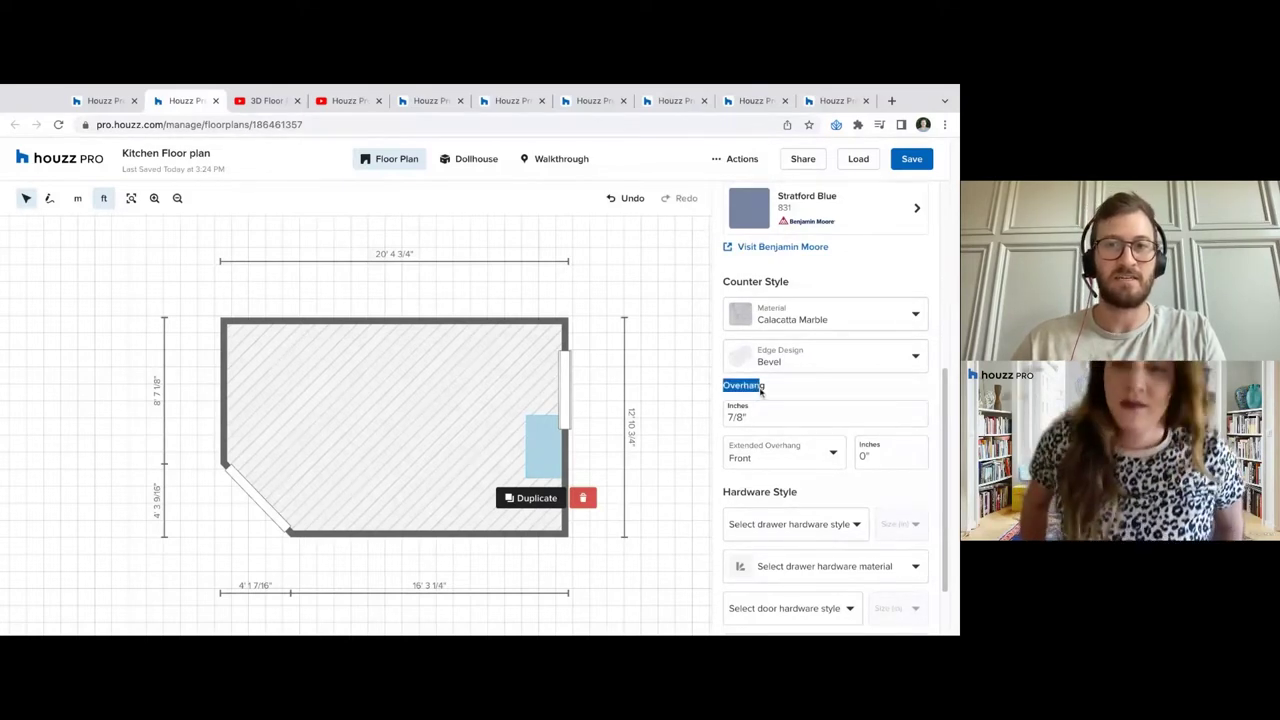
click(760, 391)
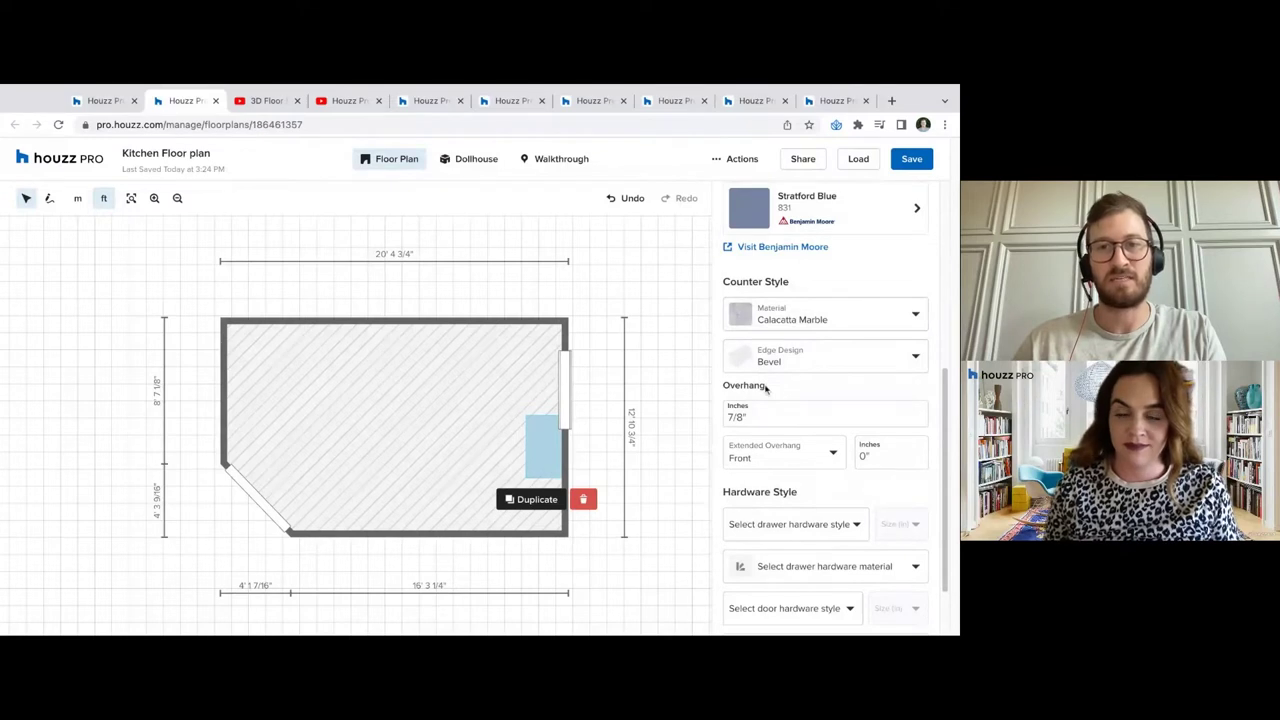
click(773, 458)
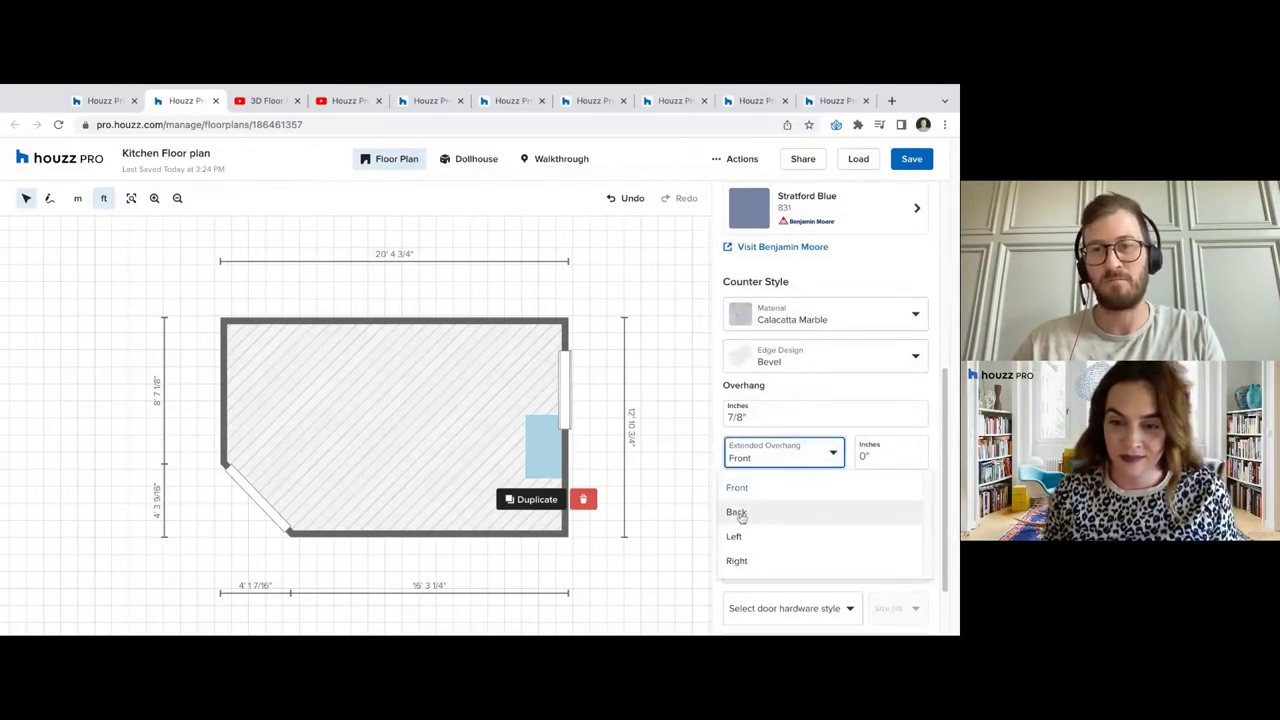
click(806, 411)
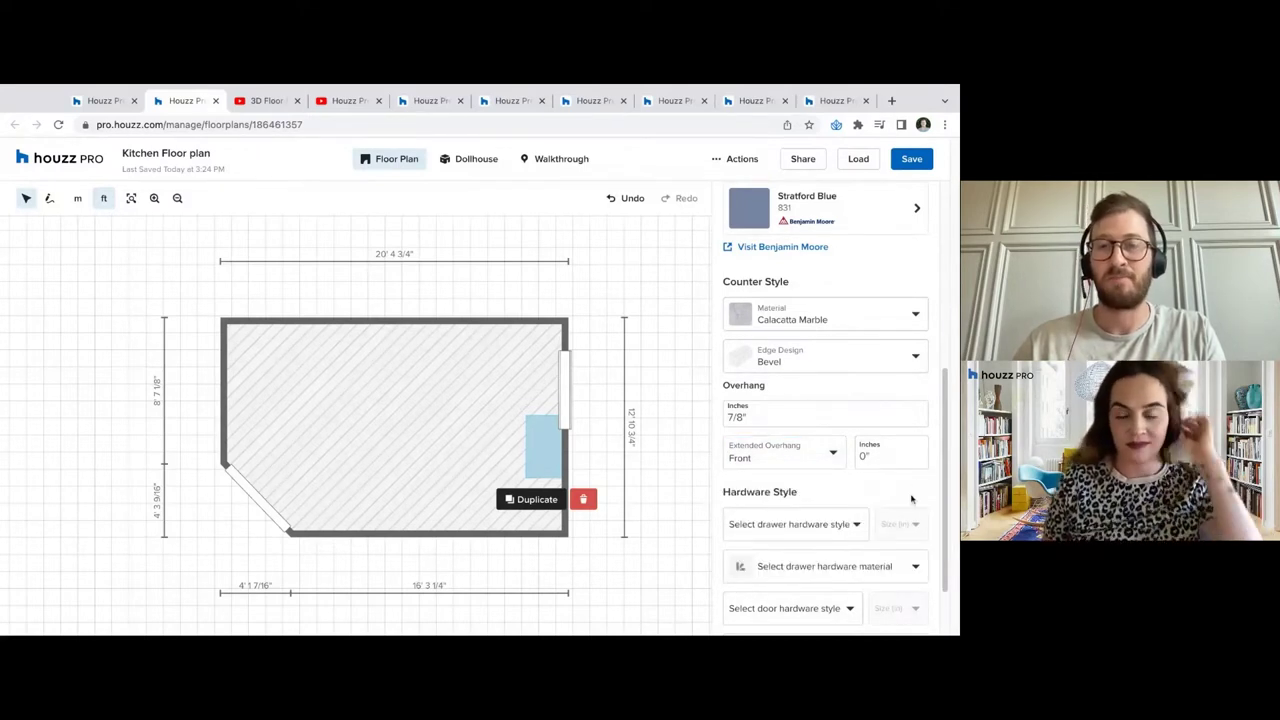
Set the base cabinet's drawer hardware to Knob - Cylinder in Brushed Metal after looking through the available styles and materials
scroll(911, 499, down, 2)
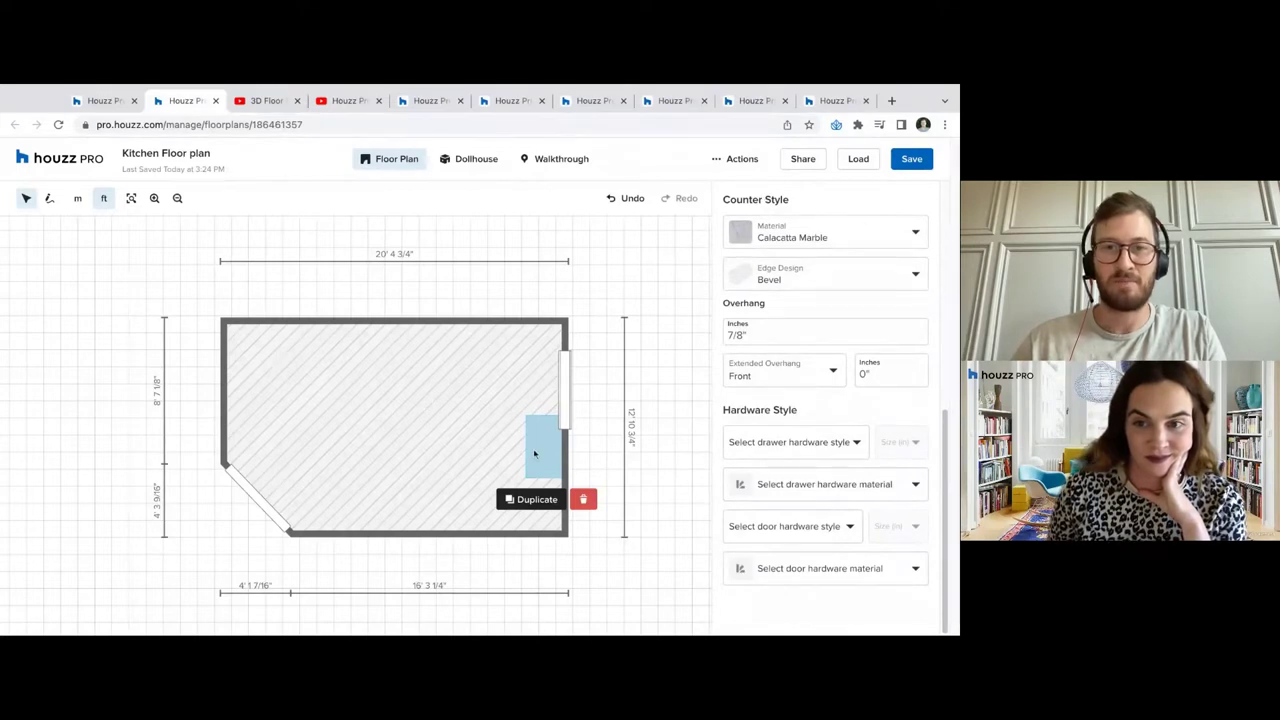
click(793, 445)
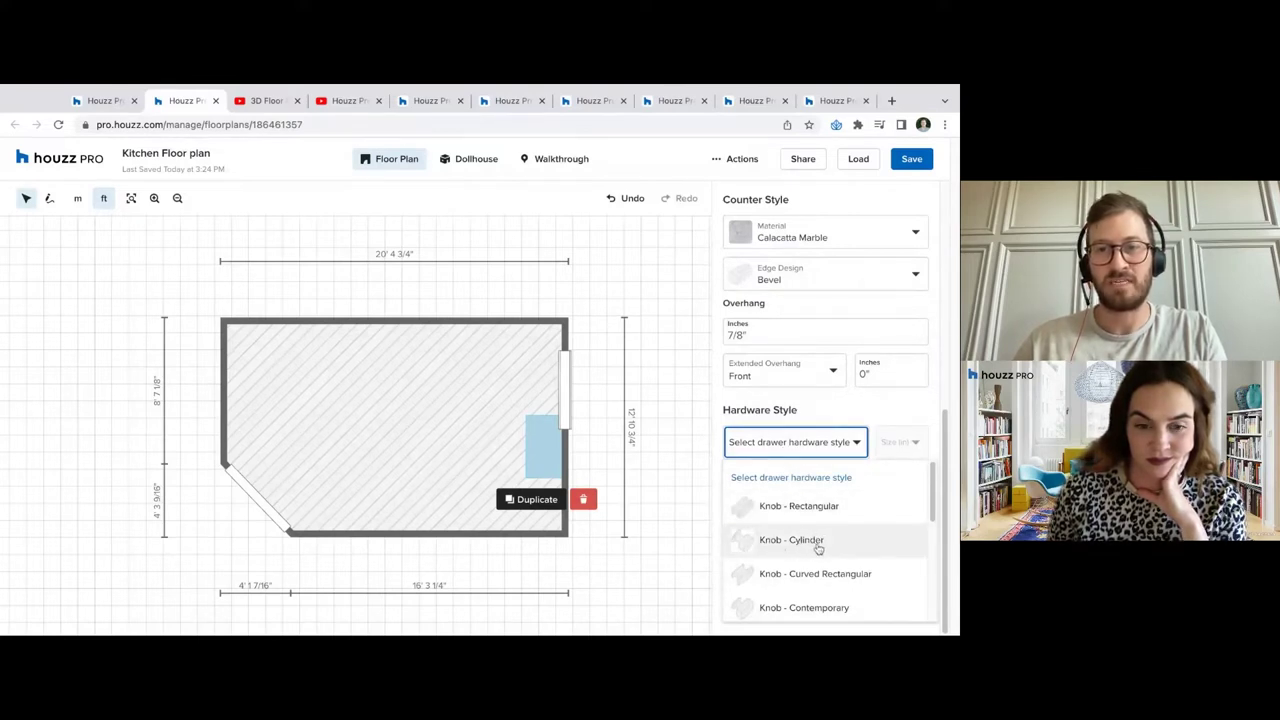
scroll(810, 550, down, 5)
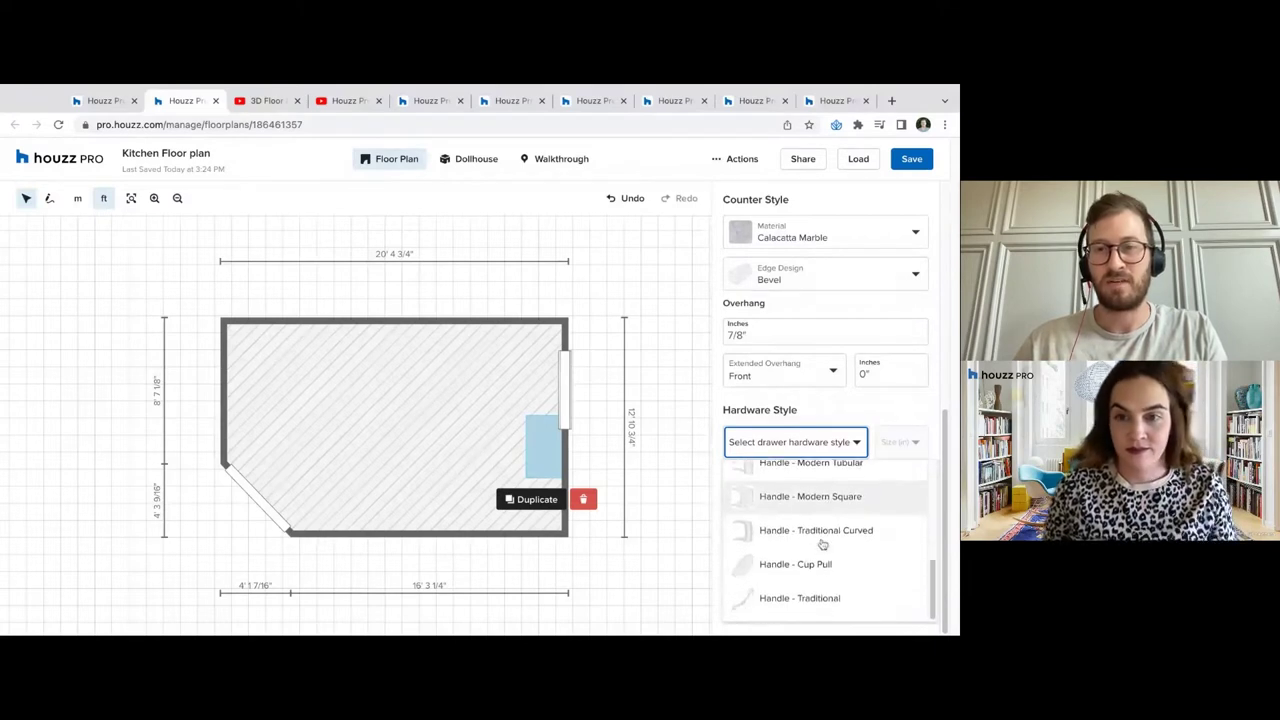
scroll(805, 565, up, 5)
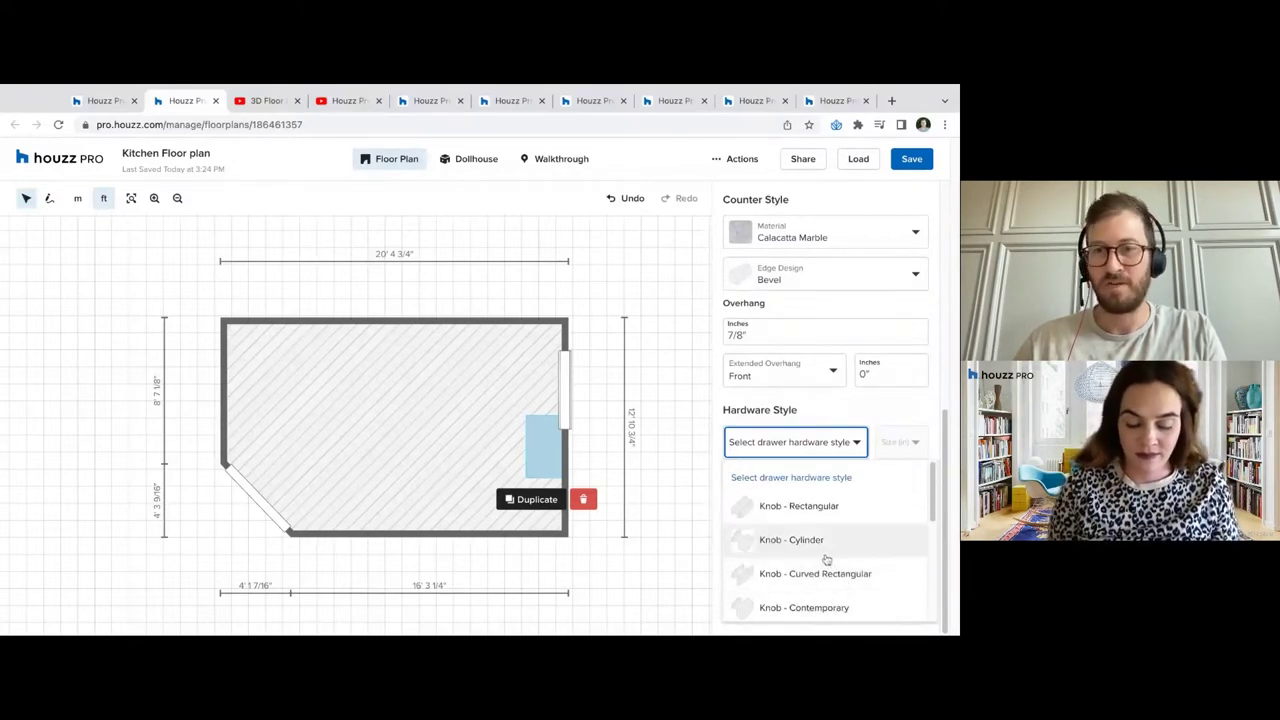
click(822, 545)
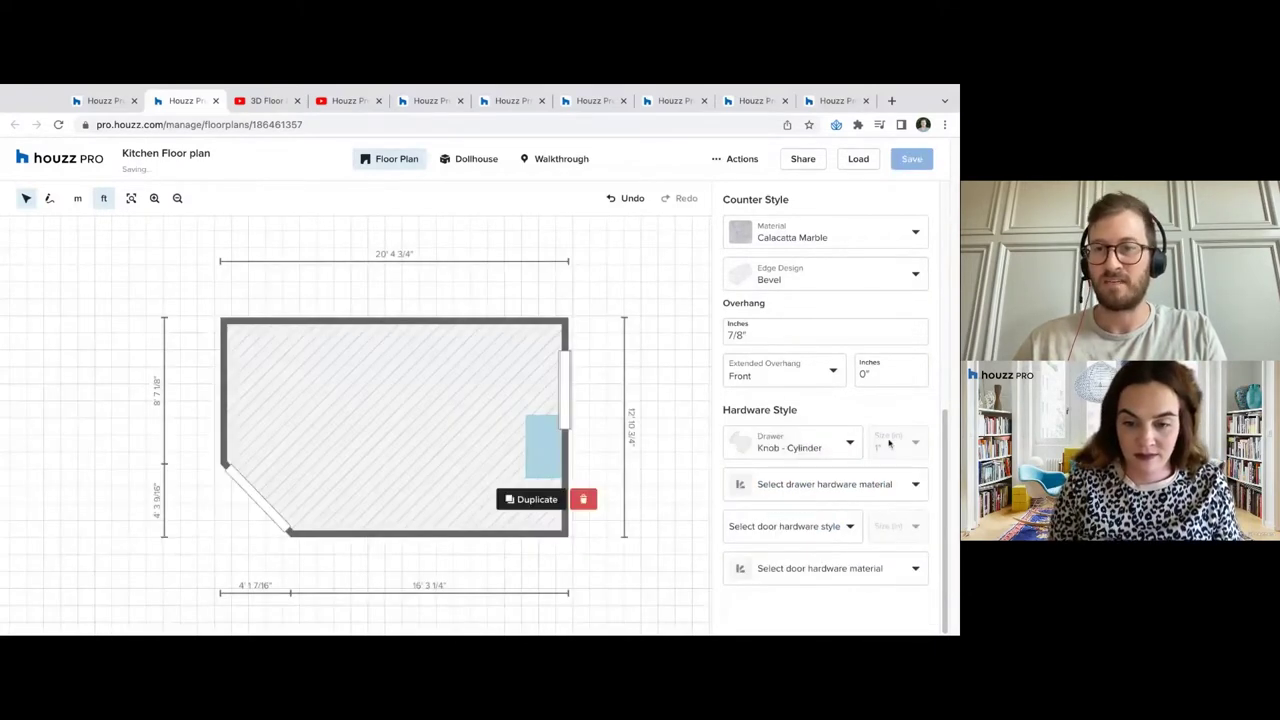
click(878, 492)
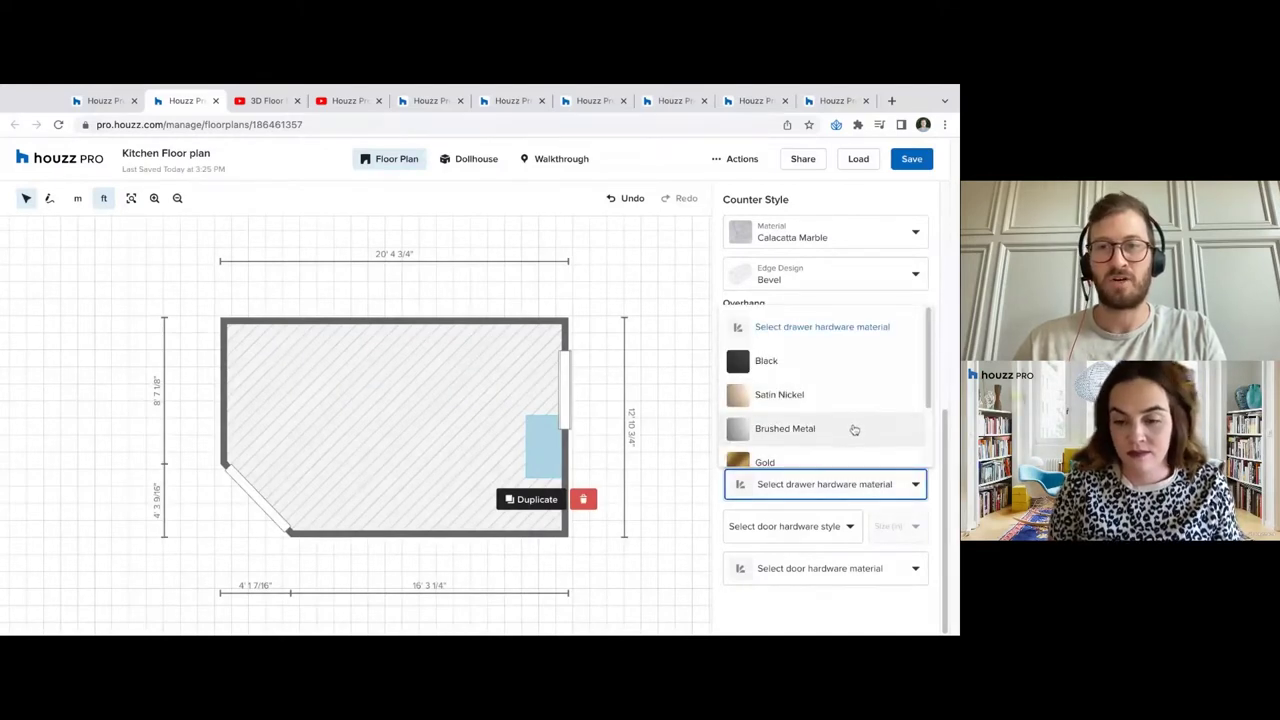
scroll(805, 390, down, 2)
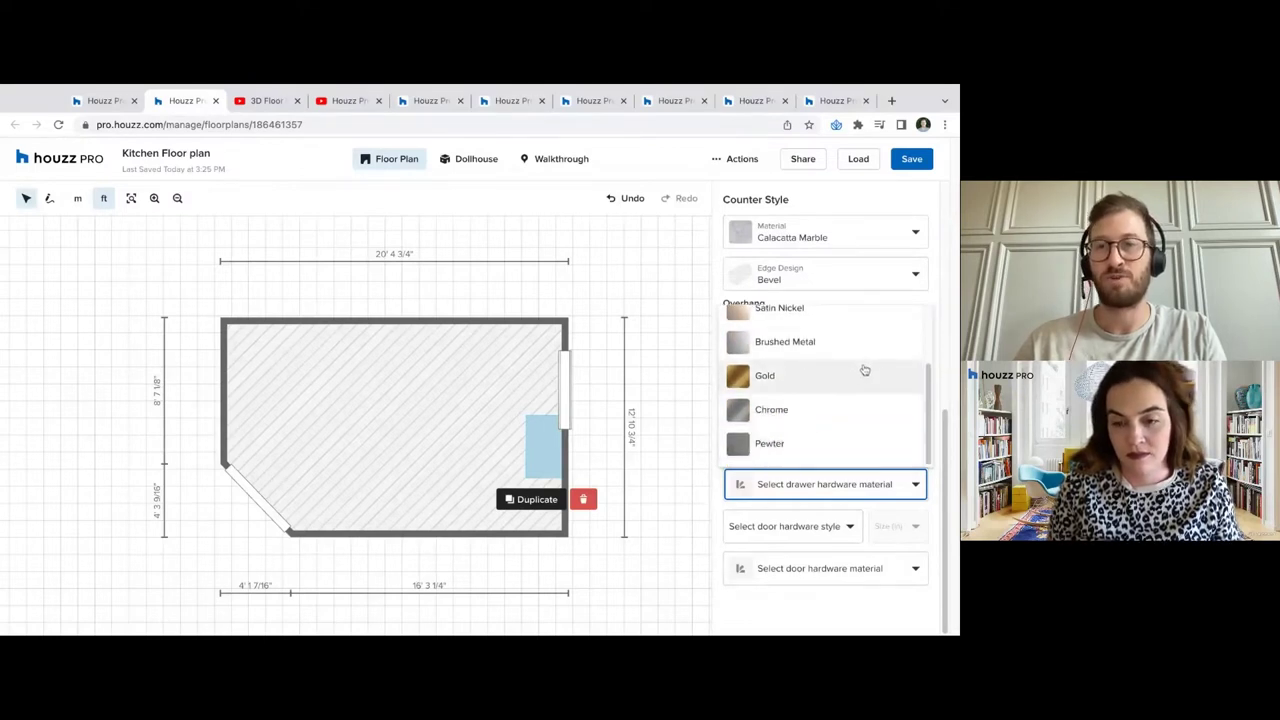
scroll(863, 371, up, 2)
click(807, 430)
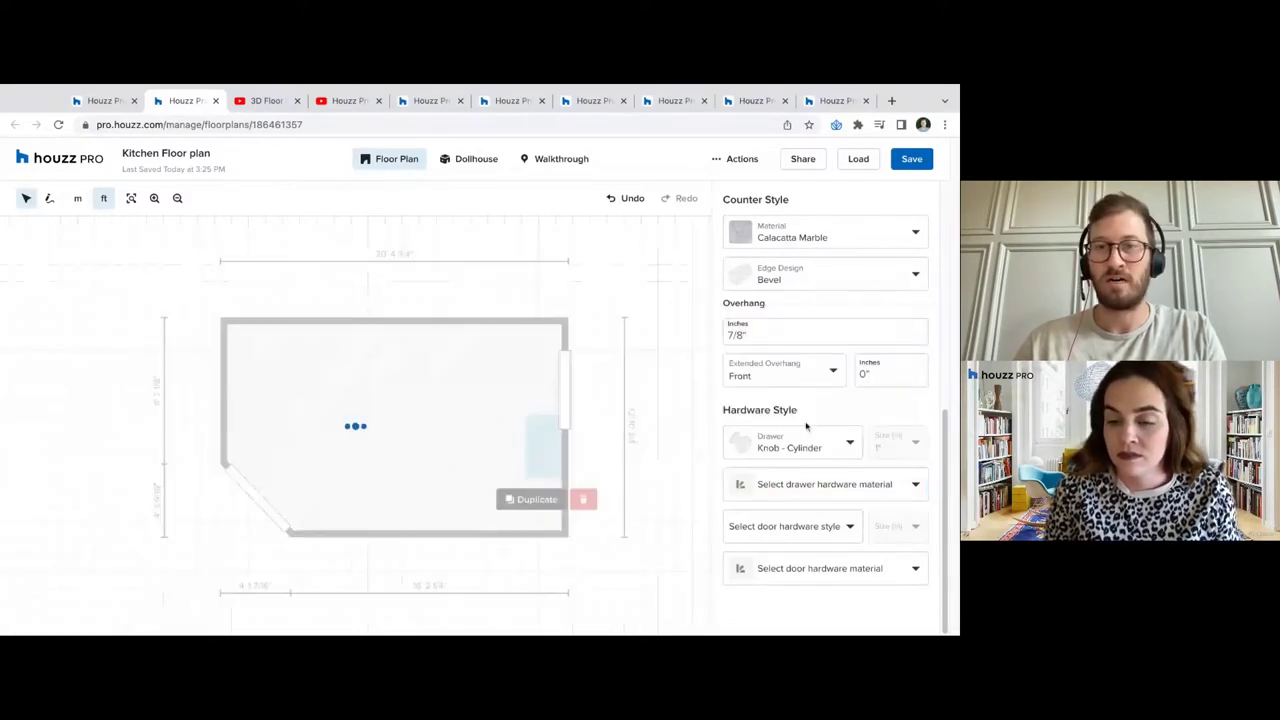
Set the base cabinet's door hardware style to Knob - Cylinder and its door hardware material to Brushed Metal
click(840, 538)
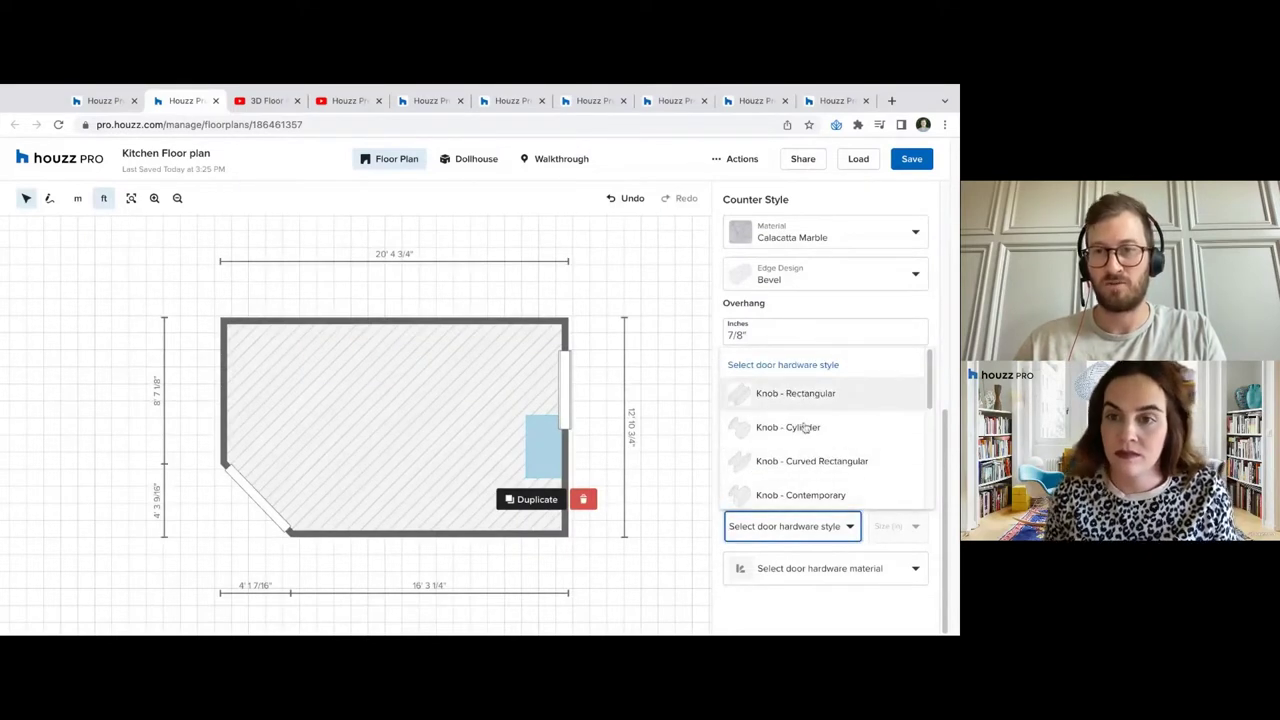
click(808, 455)
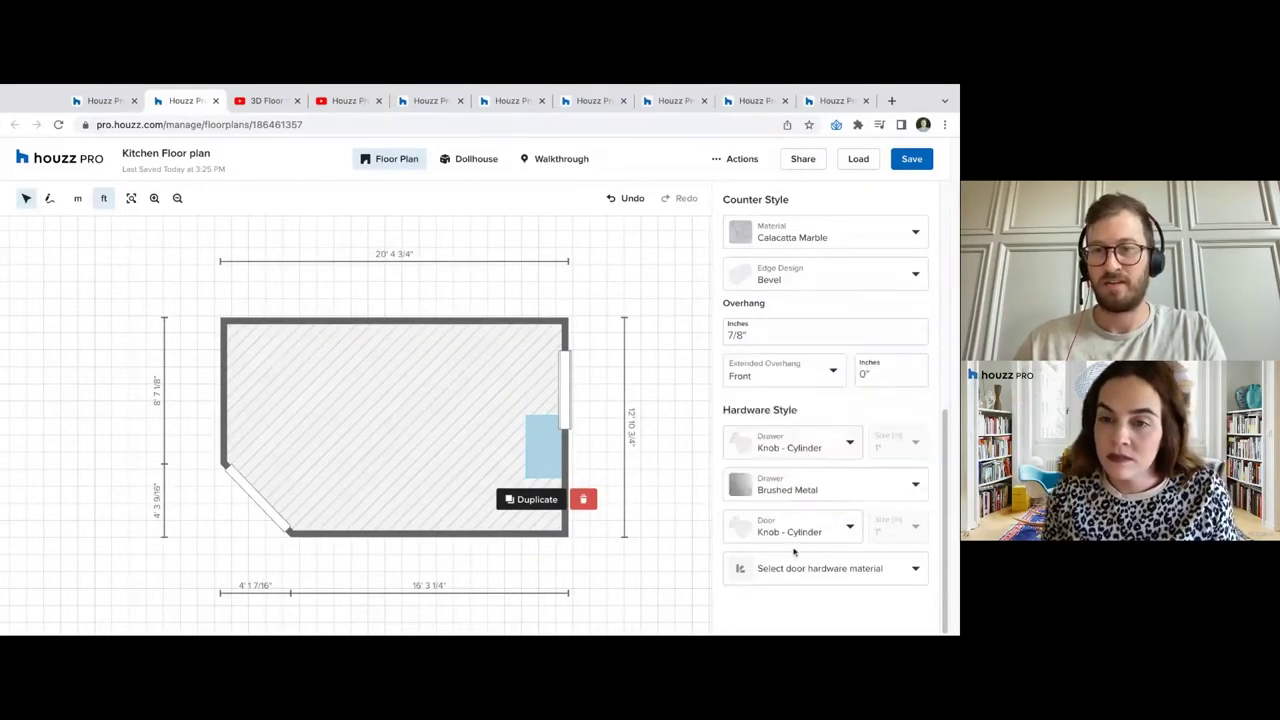
click(795, 566)
click(781, 510)
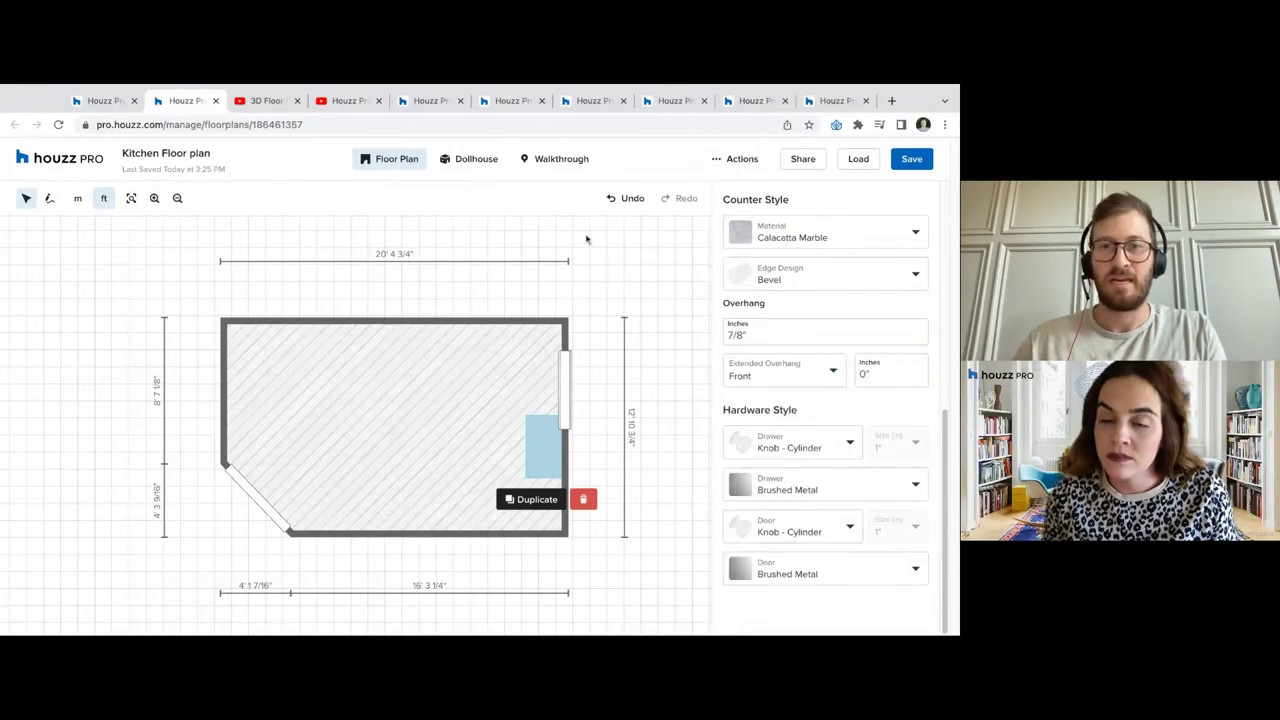
Inspect the customized cabinet in the Dollhouse and Walkthrough views and return to the Floor Plan view
click(474, 163)
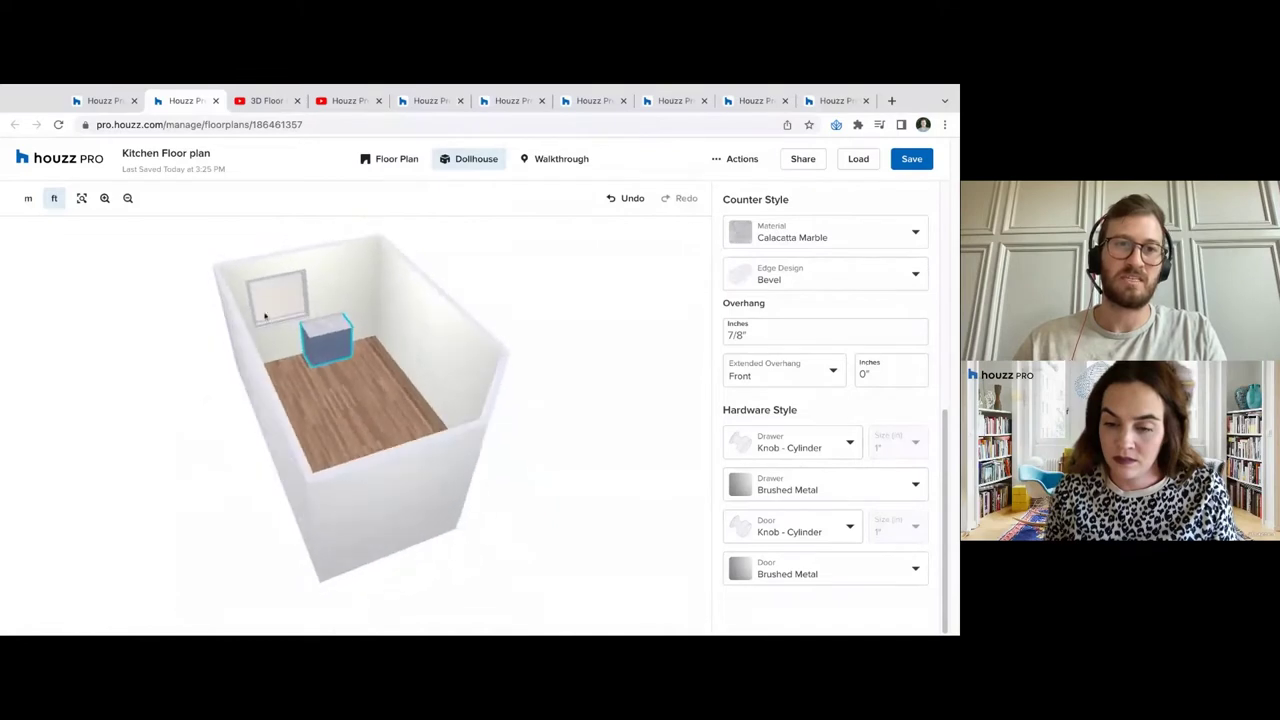
click(555, 159)
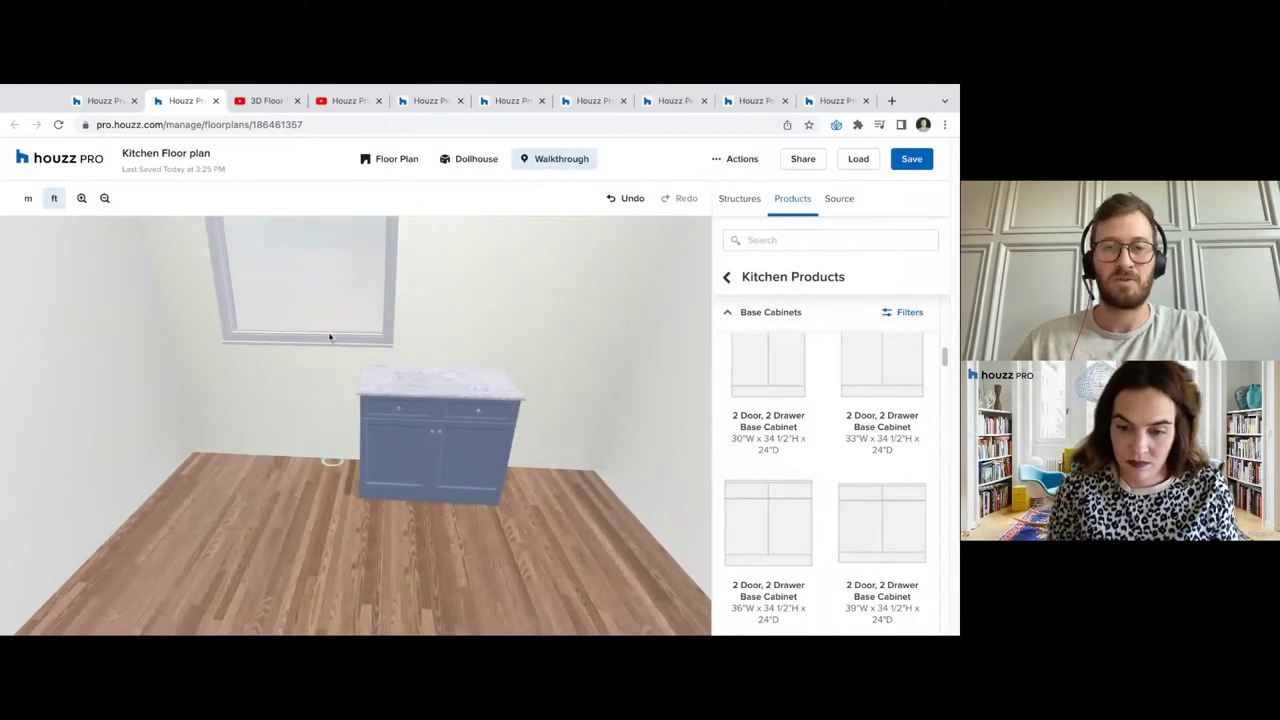
click(392, 160)
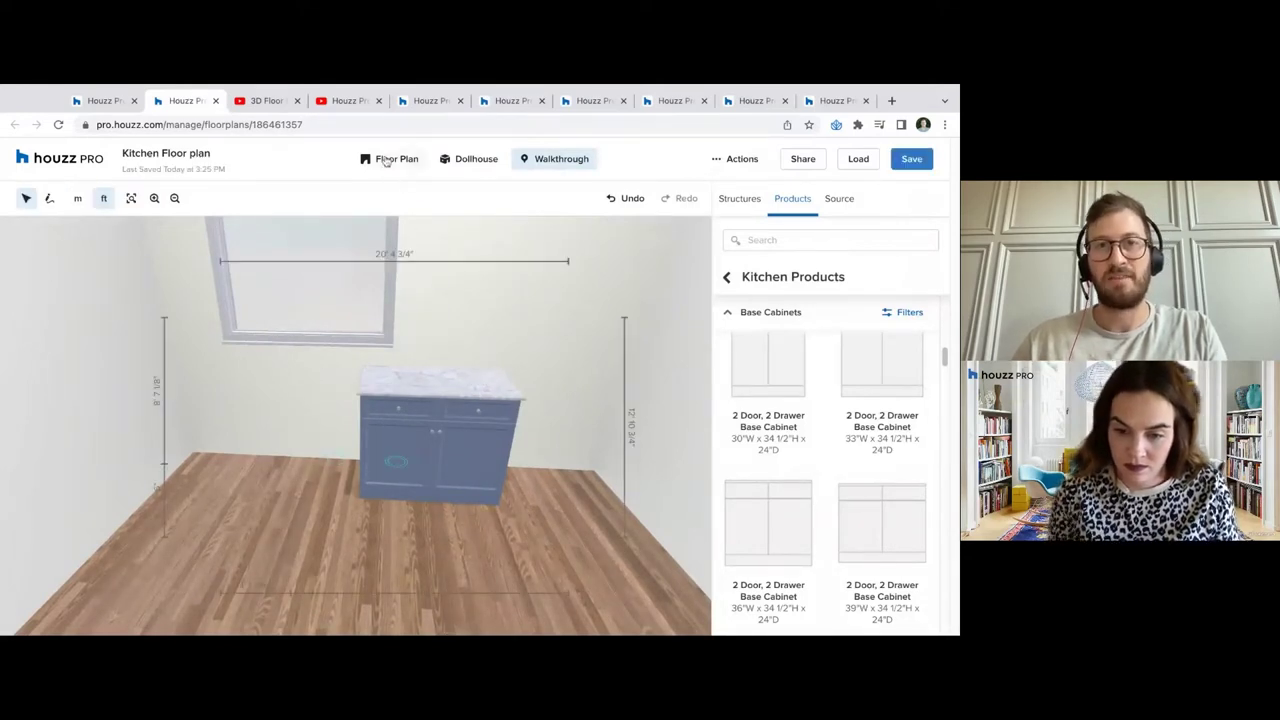
click(495, 163)
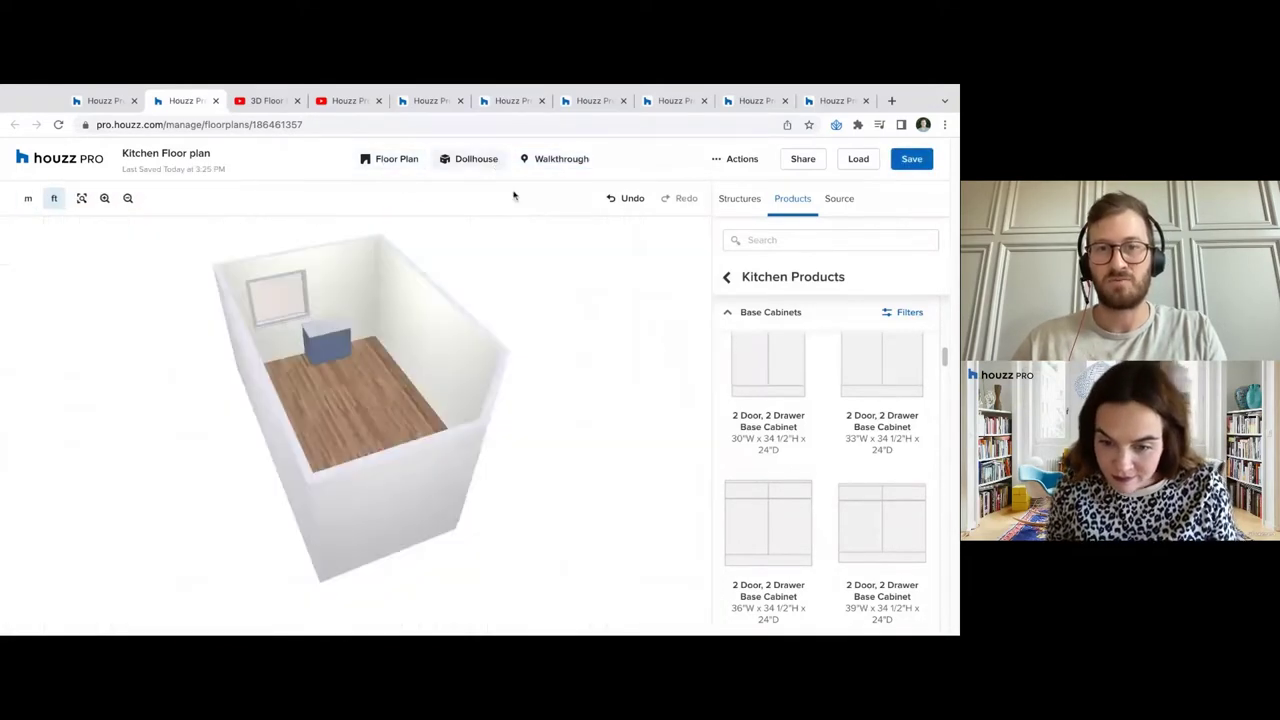
click(413, 168)
Shift the base cabinet slightly down the right wall, duplicate it, and place the copy against the upper wall in the room's upper-right corner
click(534, 452)
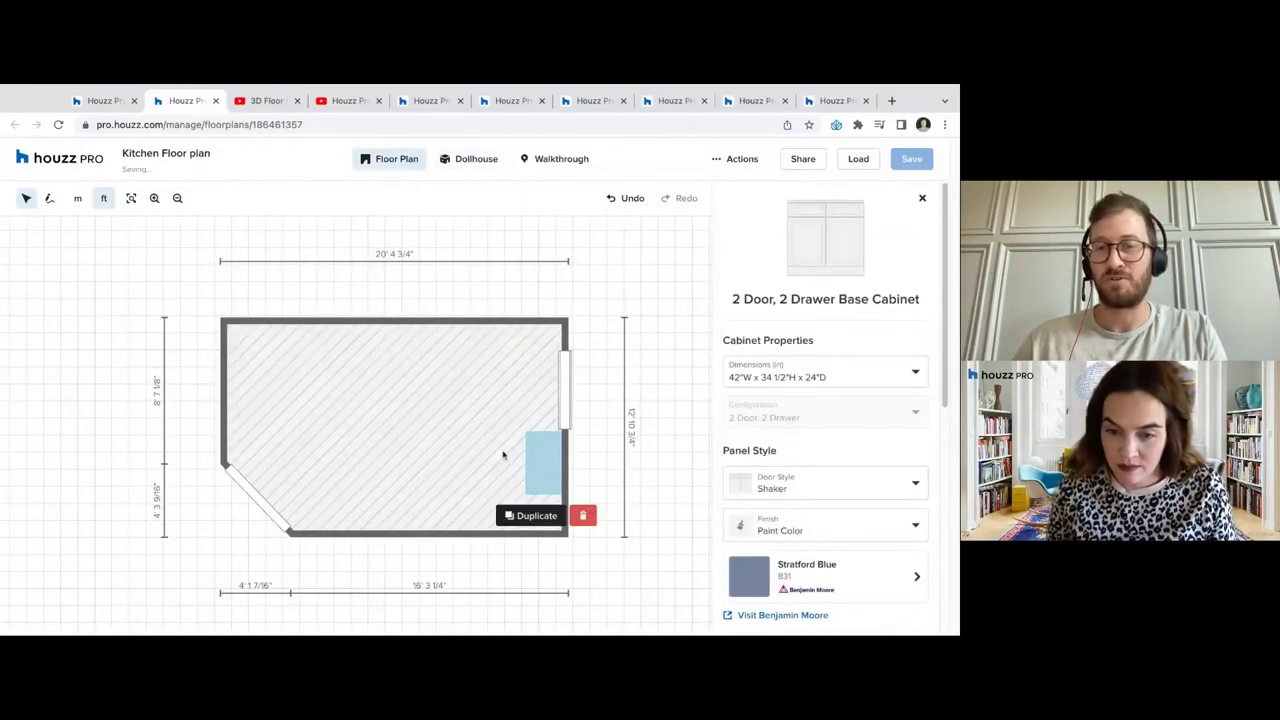
scroll(865, 527, down, 3)
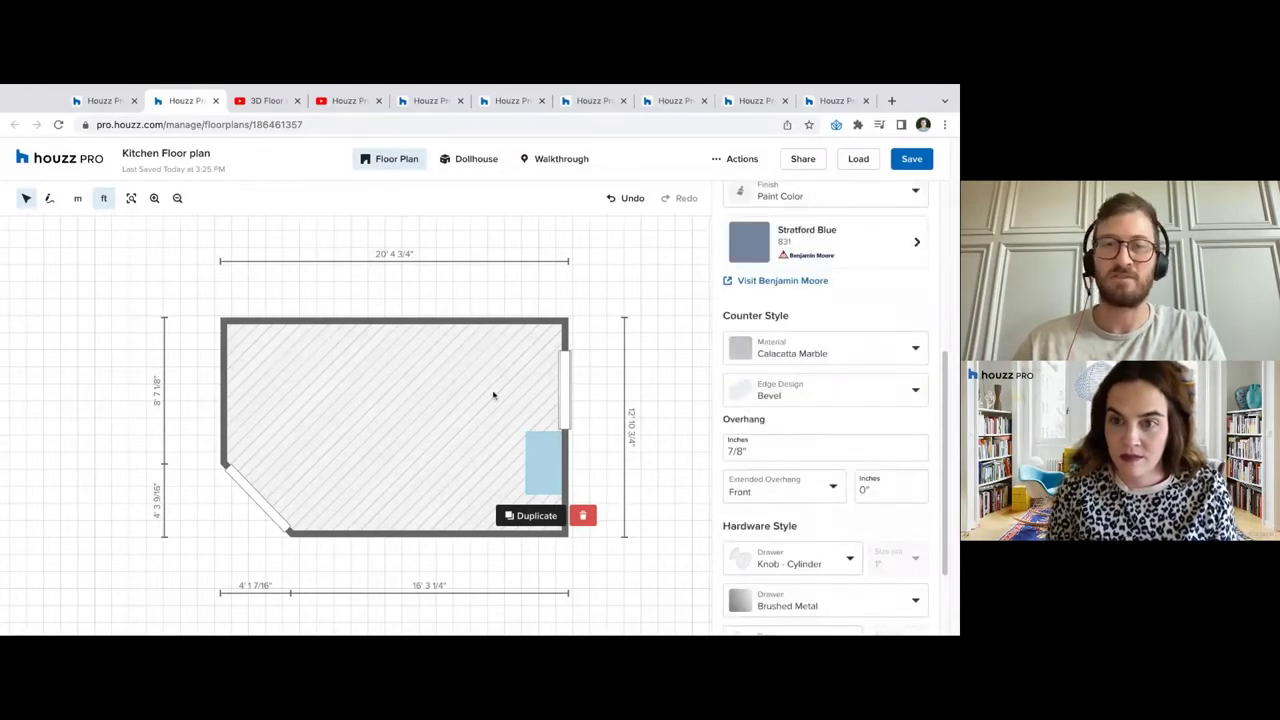
click(537, 516)
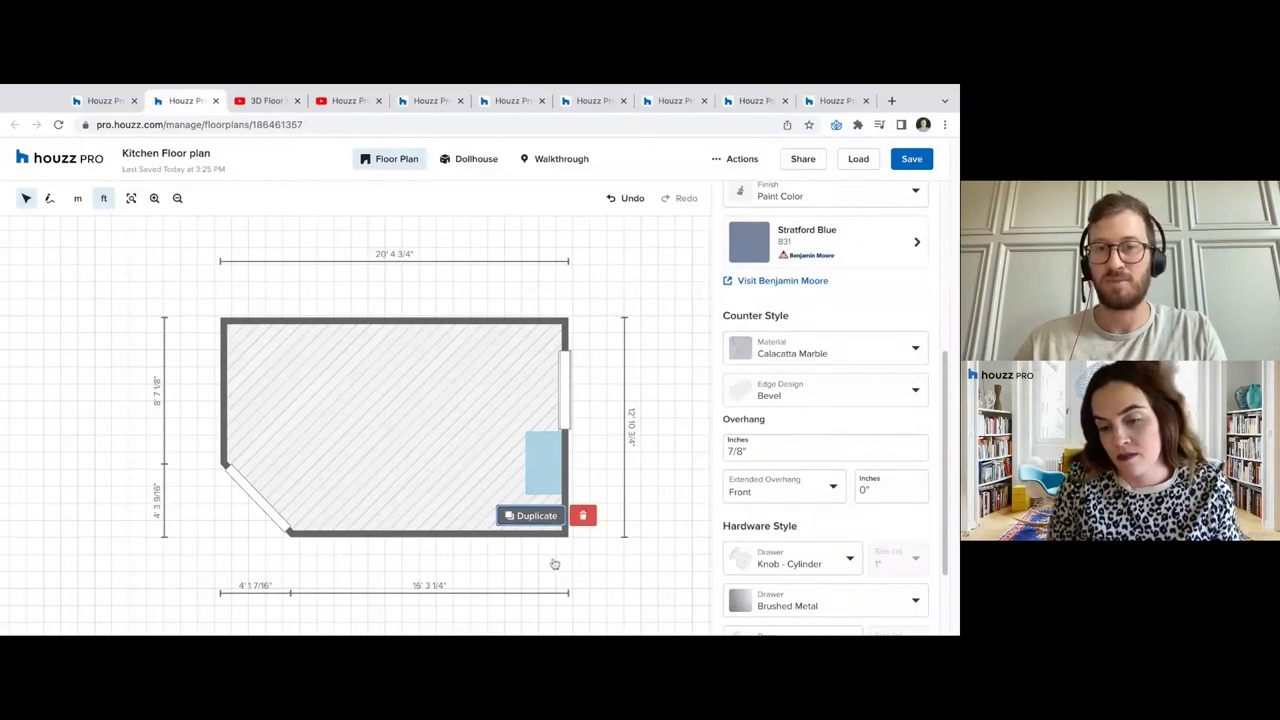
drag(580, 497, 532, 342)
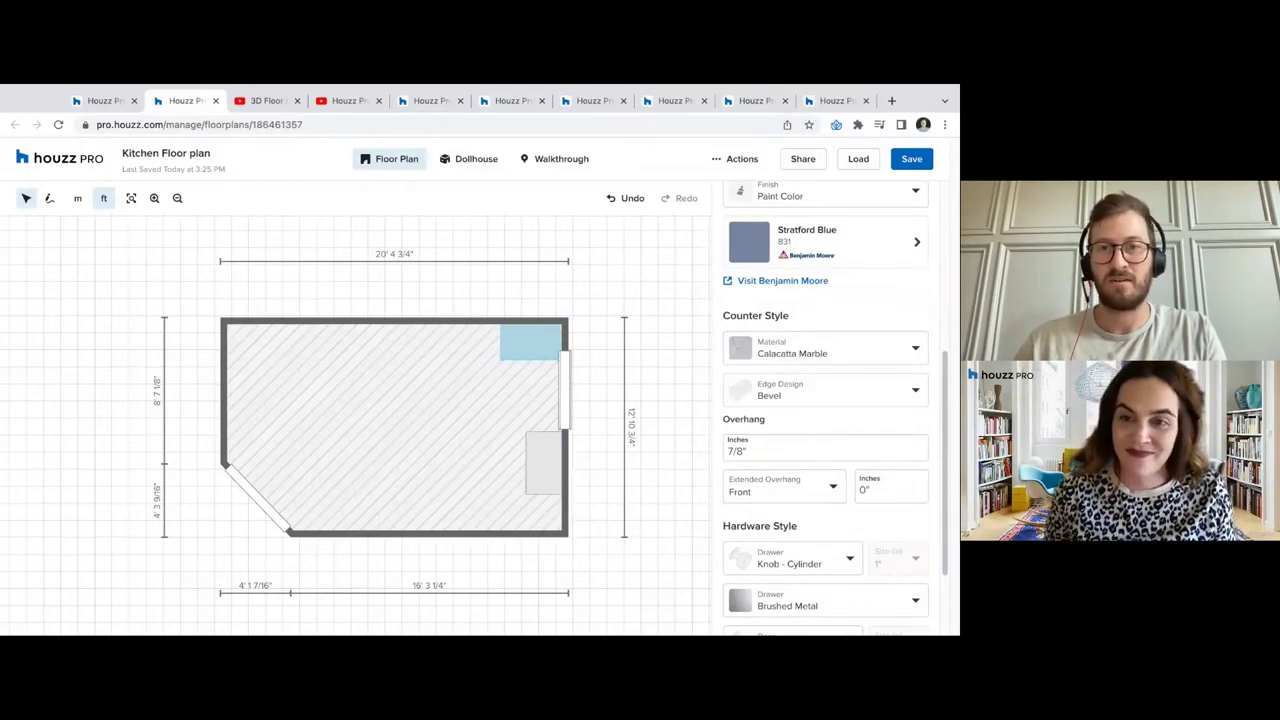
scroll(880, 260, up, 4)
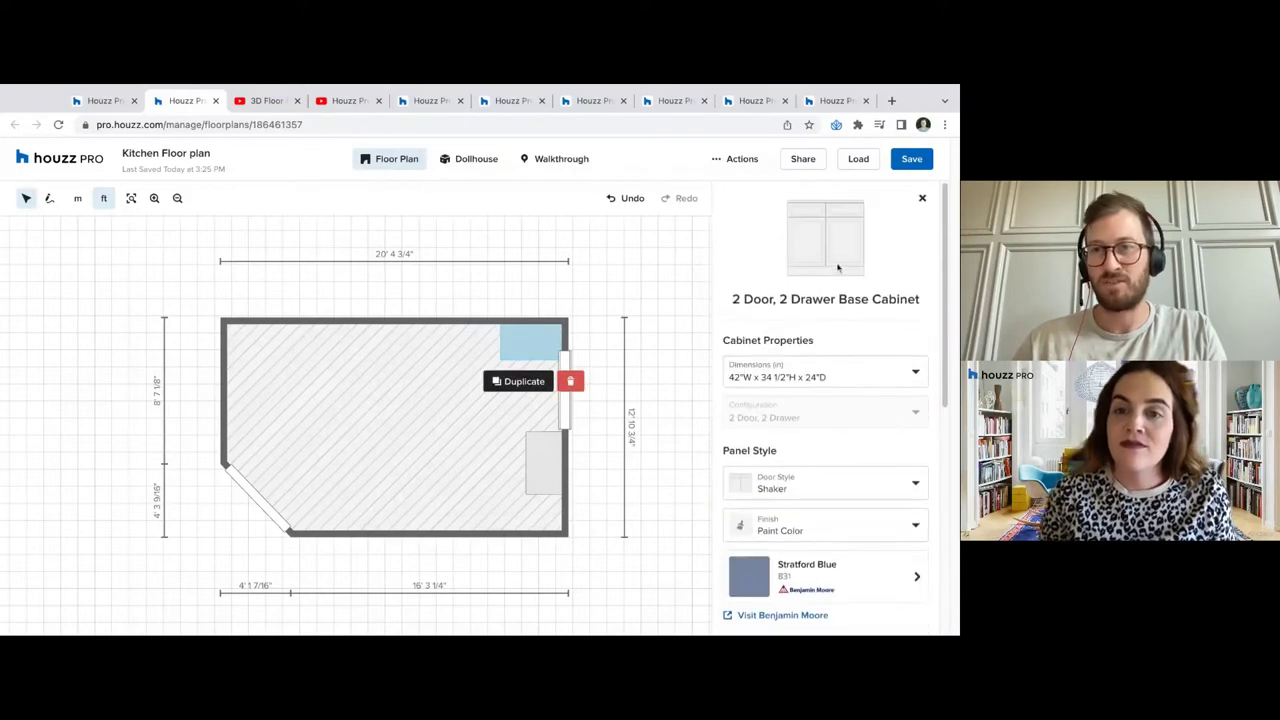
click(923, 199)
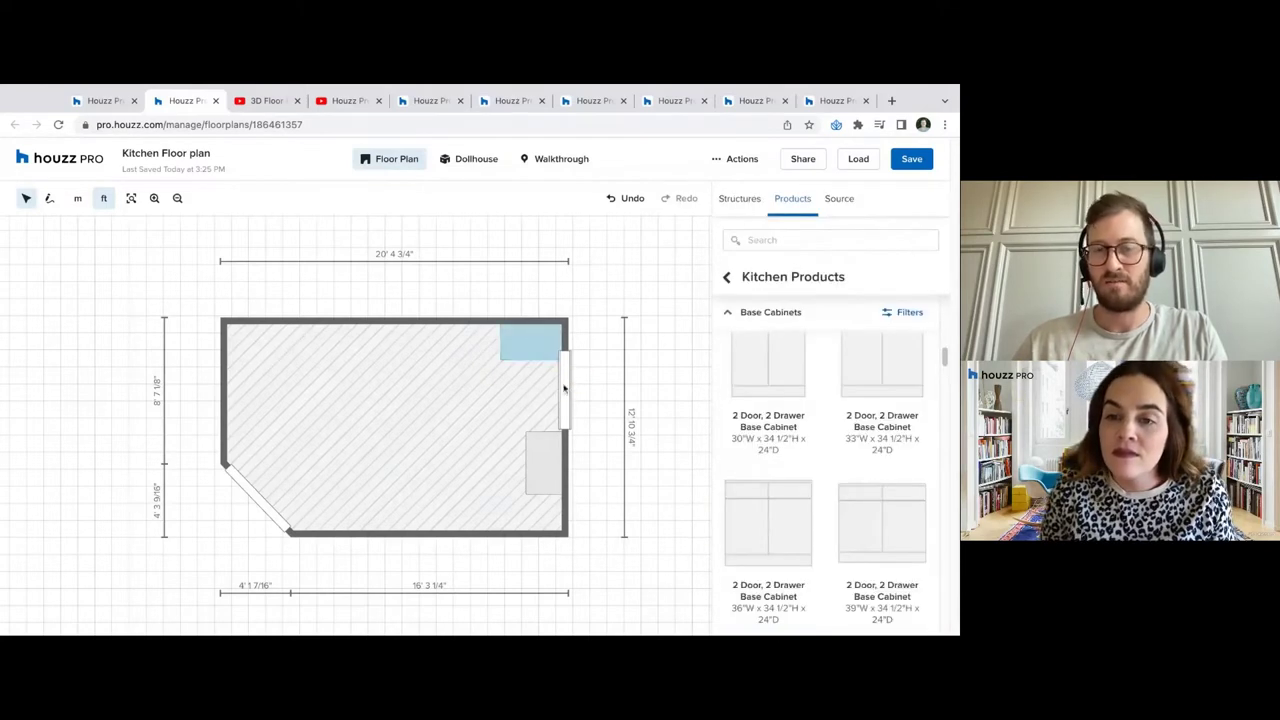
Add a 42"W x 34 1/2"H x 24"D 2 Door Farmhouse Sink Base Cabinet in front of the right wall's window
scroll(820, 400, down, 5)
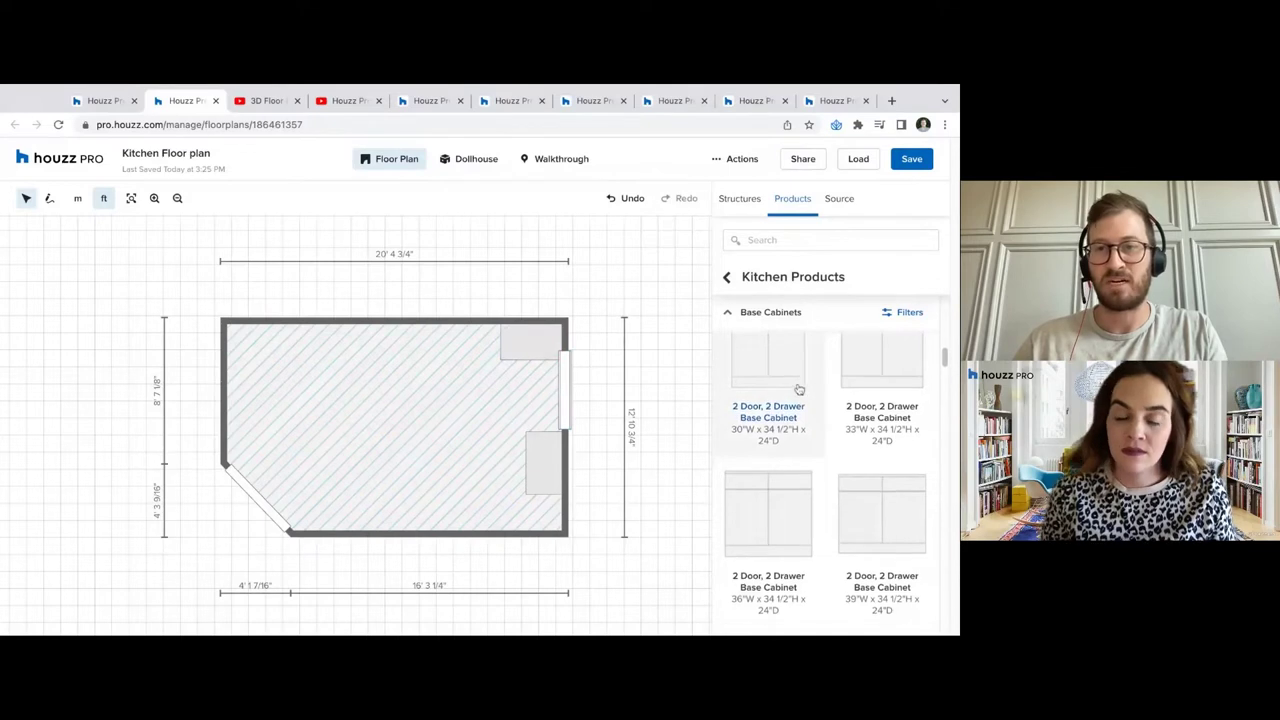
scroll(870, 420, down, 4)
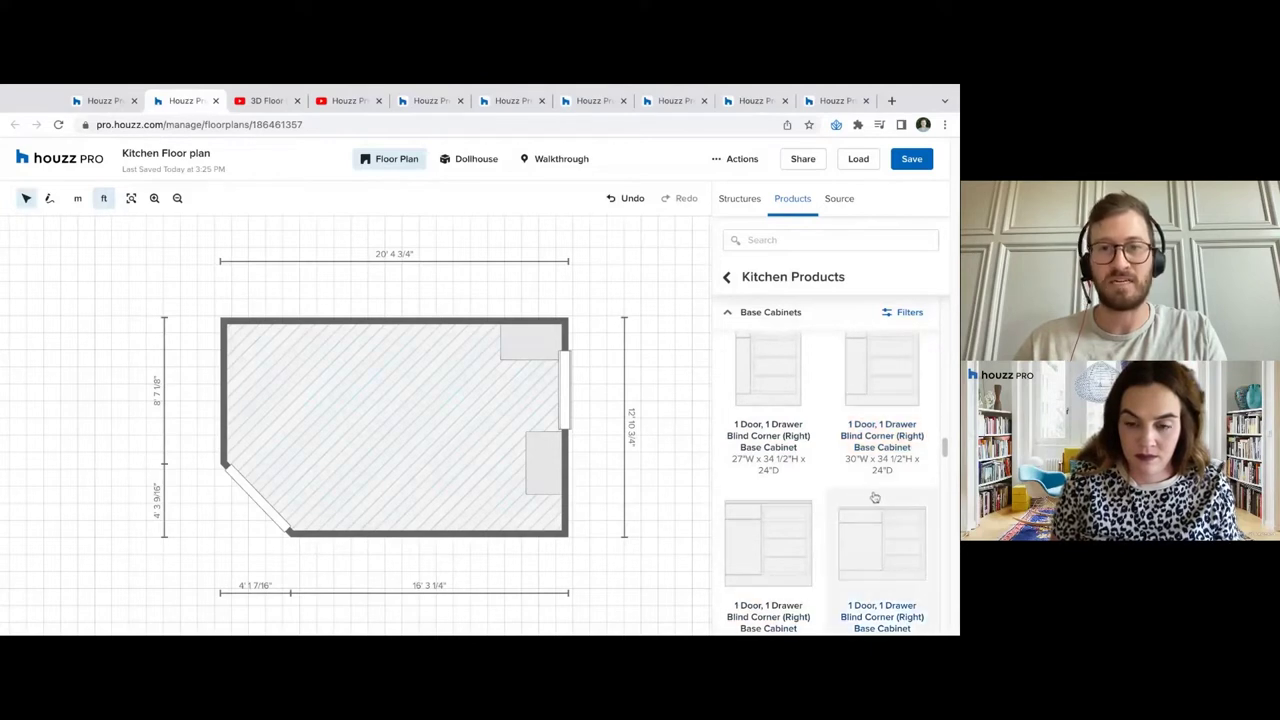
scroll(845, 470, down, 2)
scroll(870, 470, down, 8)
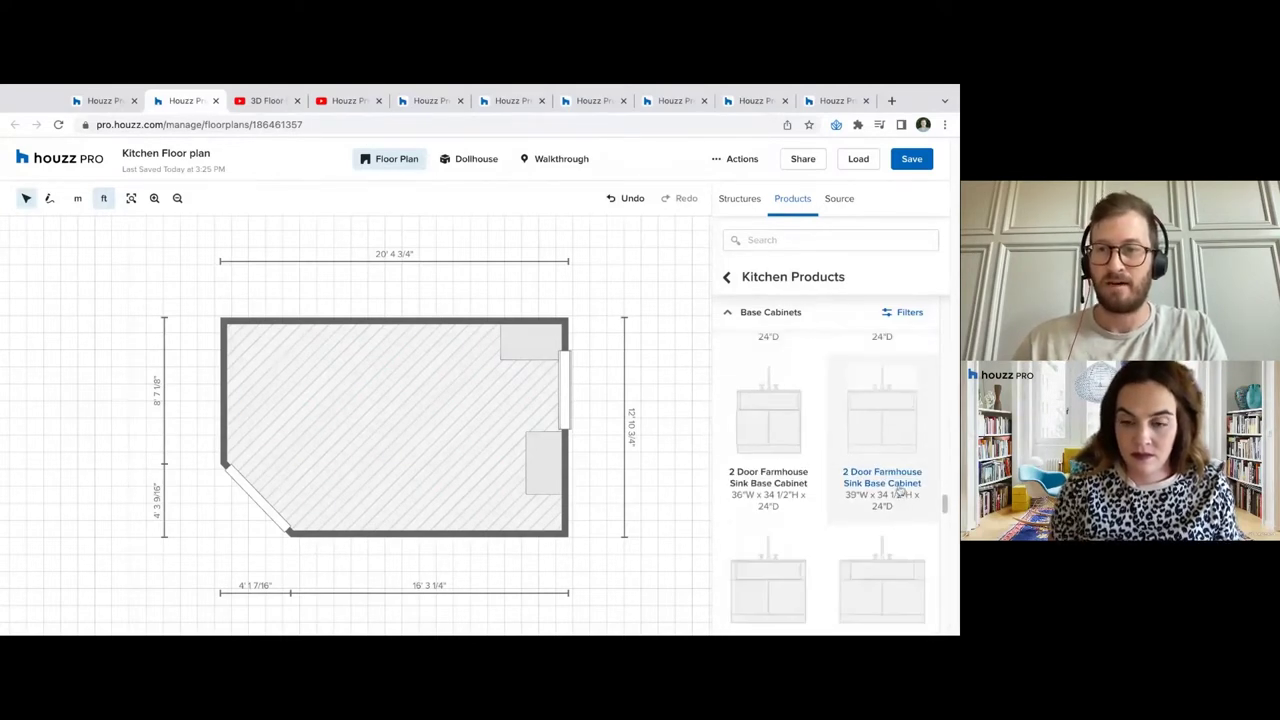
scroll(790, 560, down, 1)
click(767, 526)
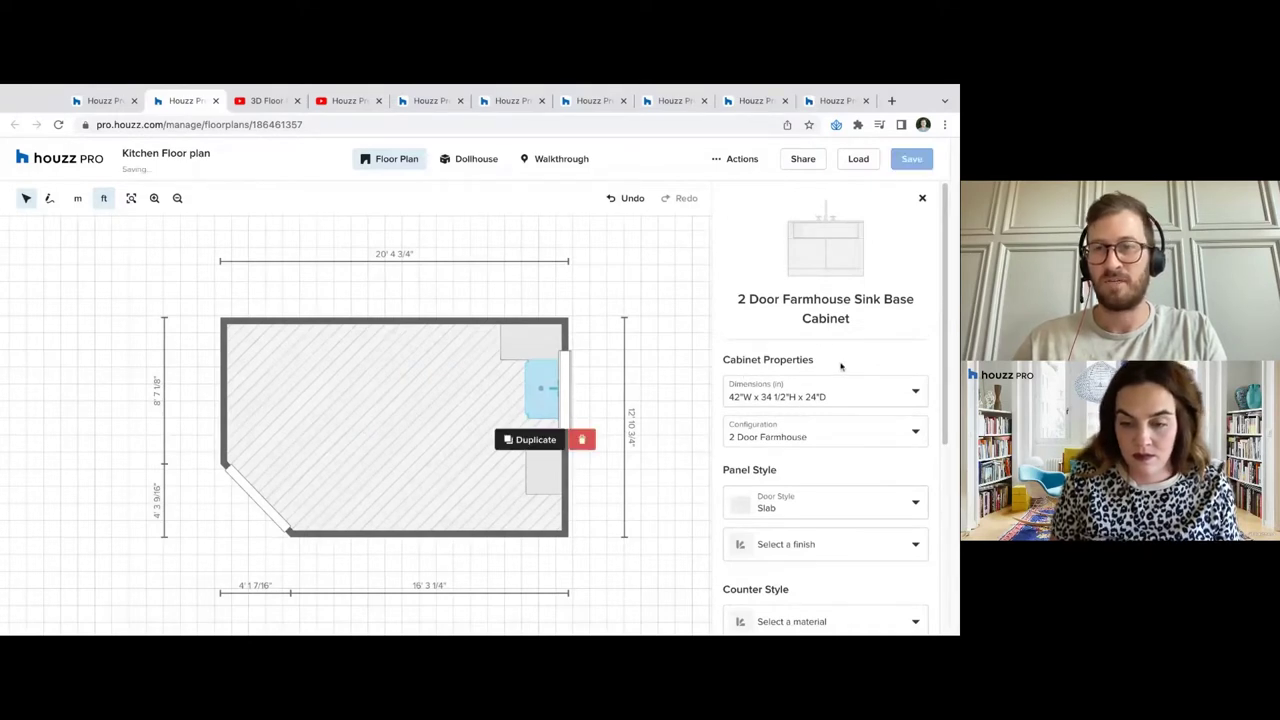
Set the sink cabinet's configuration to 2 Door Undermount/Drop-in and its door style to Shaker
click(847, 444)
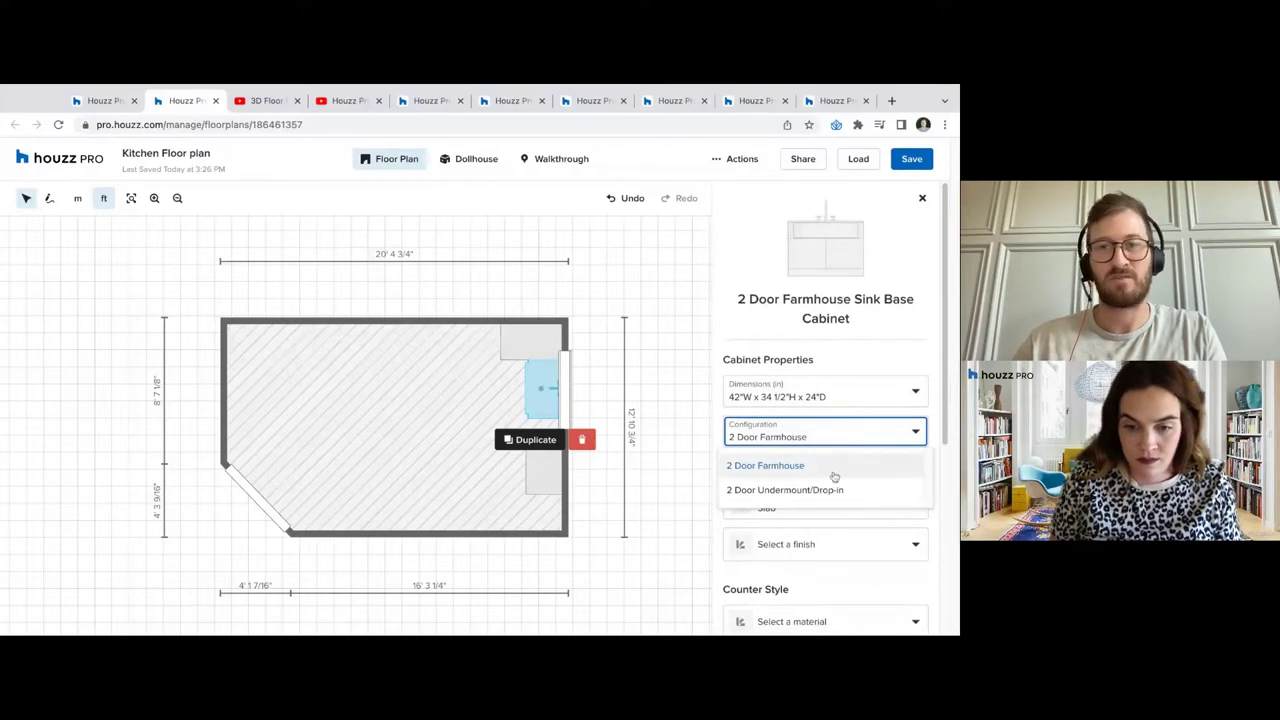
click(785, 490)
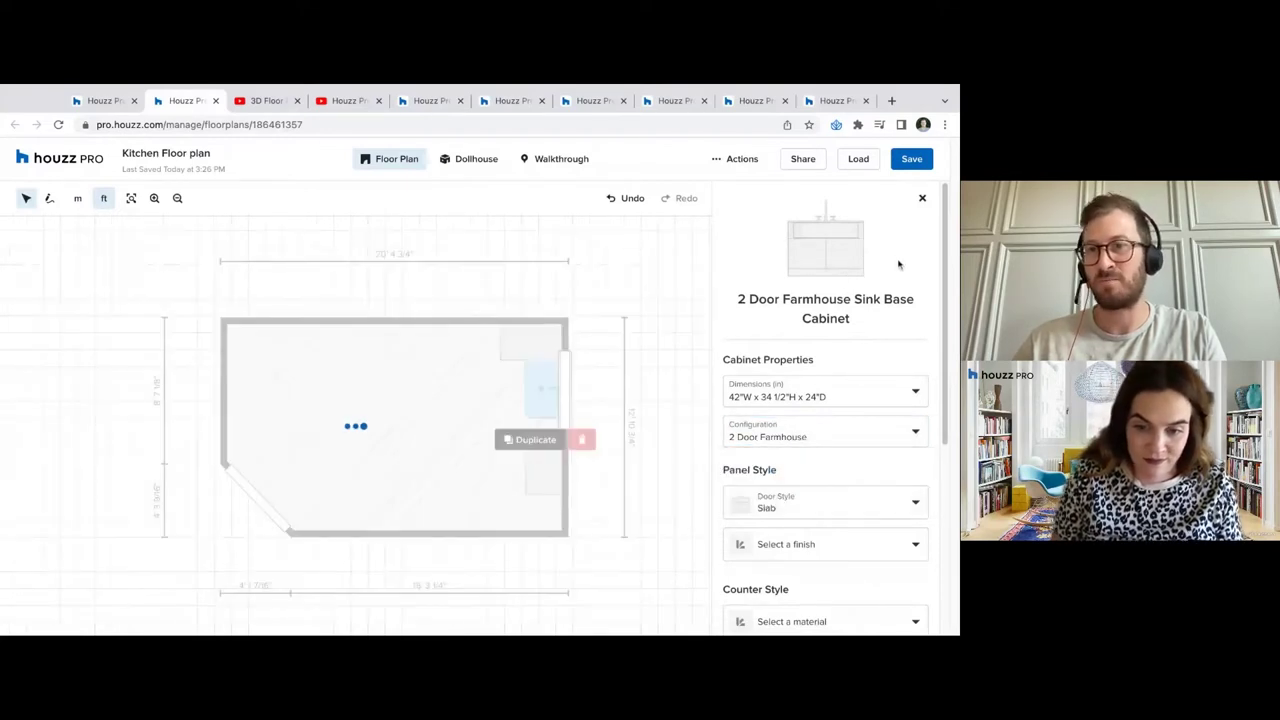
scroll(823, 471, down, 2)
click(916, 362)
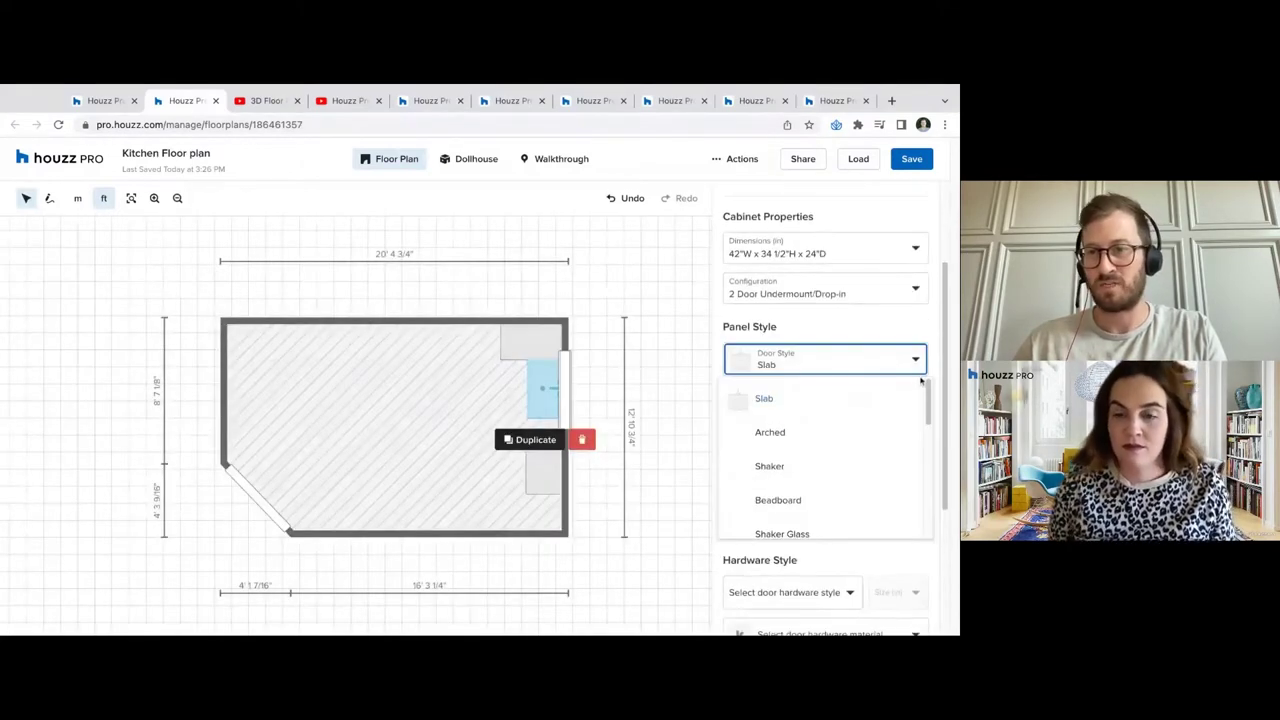
click(826, 466)
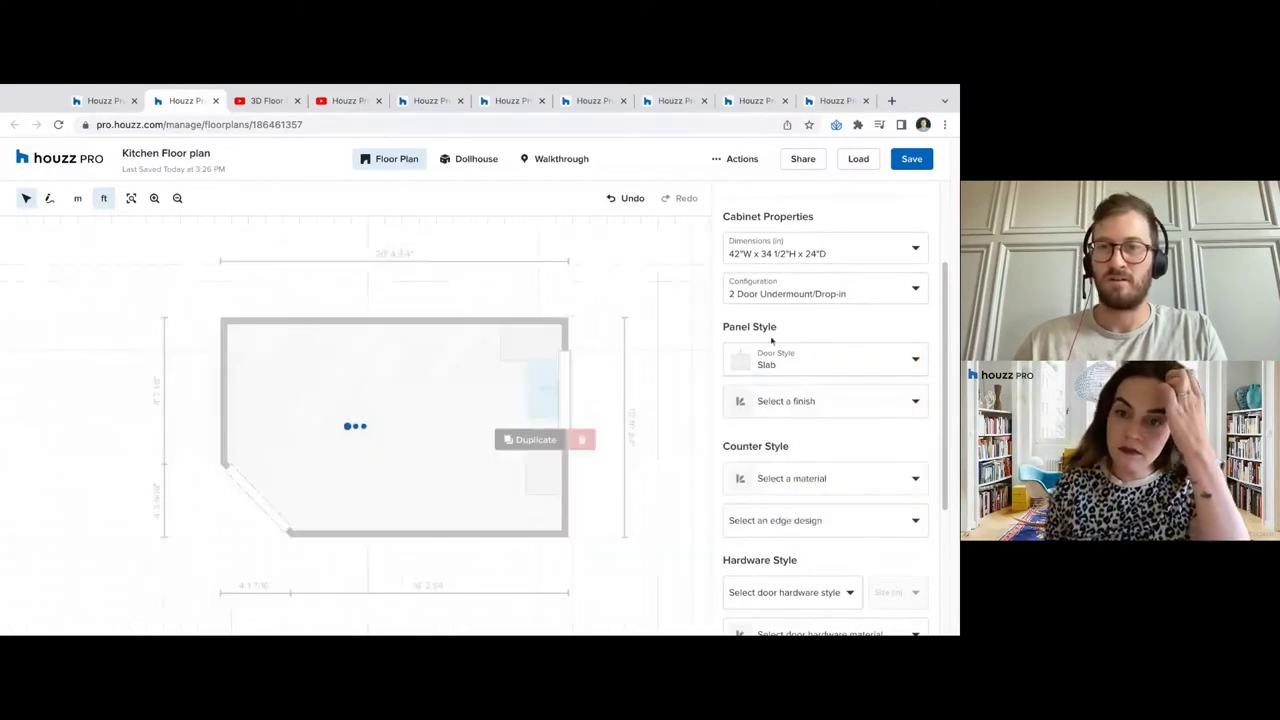
Set the sink cabinet's finish to Paint Color using the blue Stratford Blue 831 from Benjamin Moore
click(825, 408)
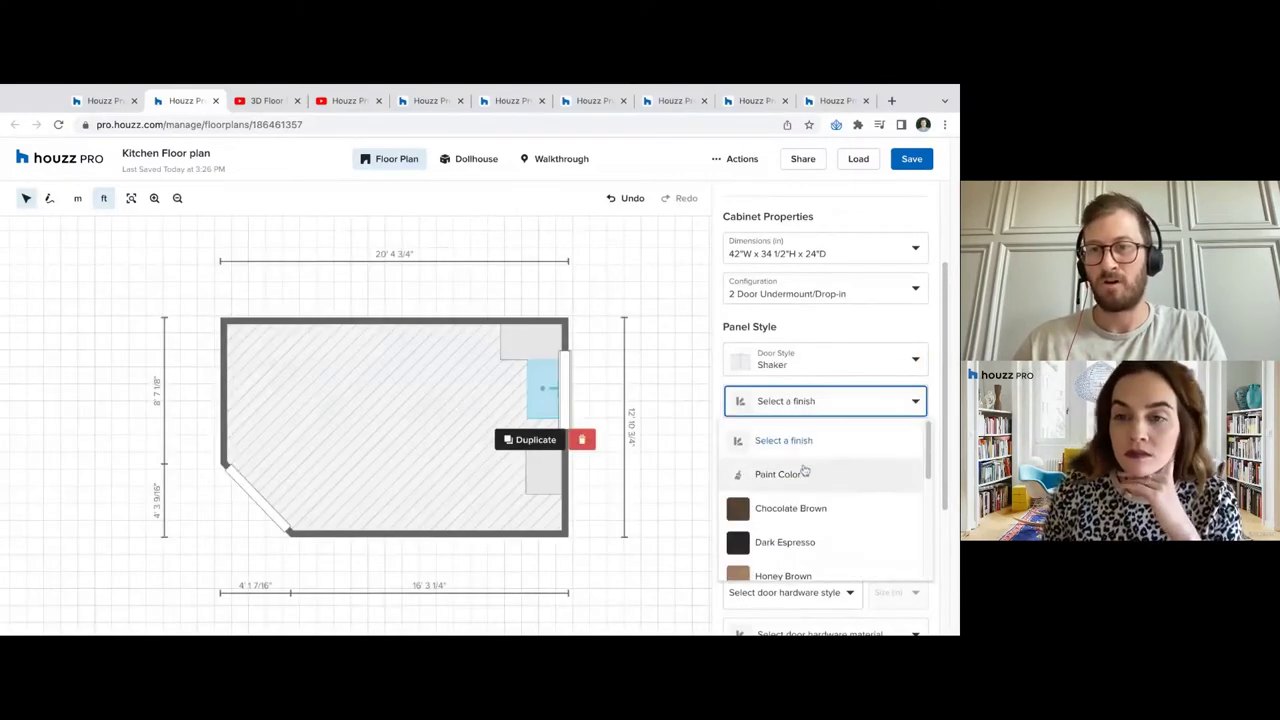
click(805, 469)
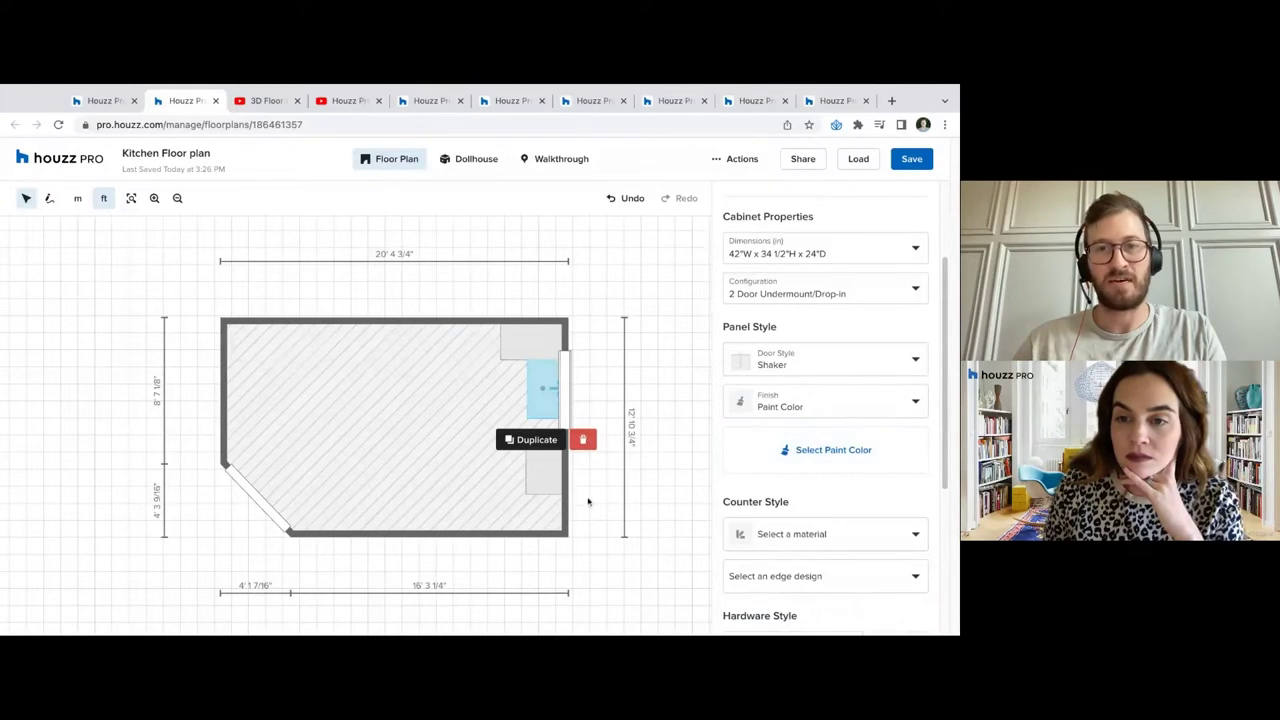
click(775, 451)
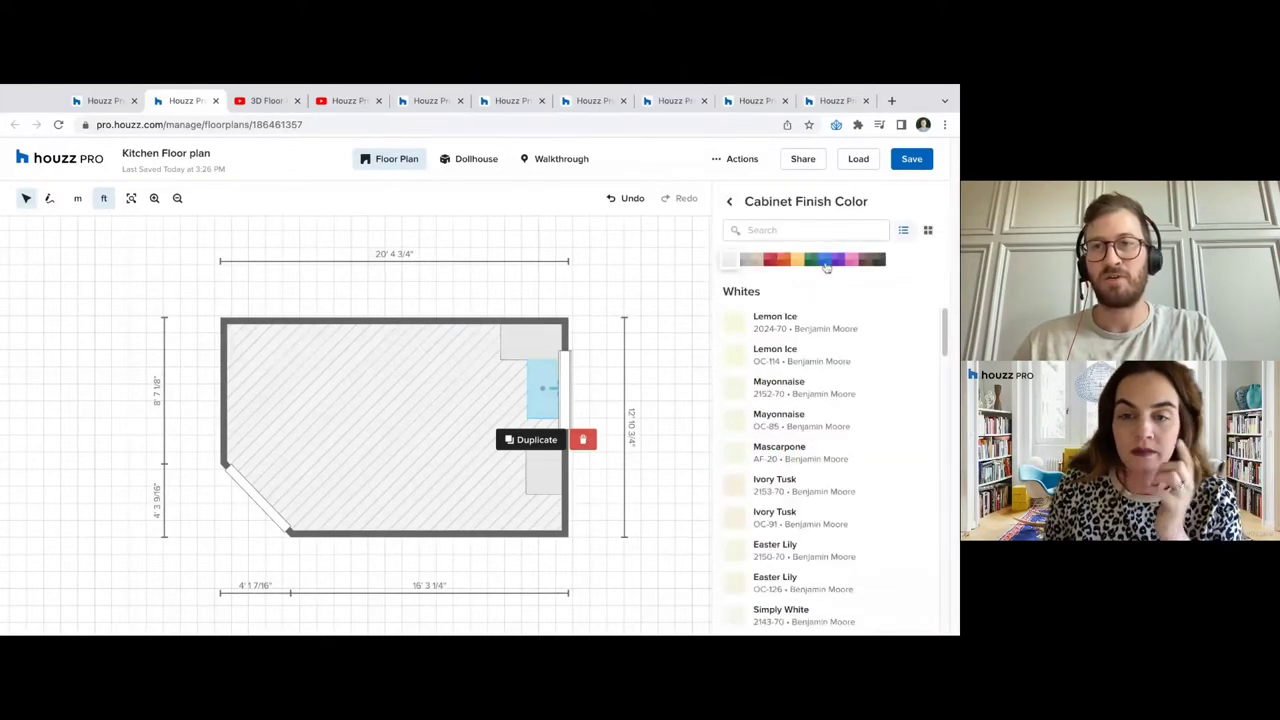
click(826, 260)
click(758, 456)
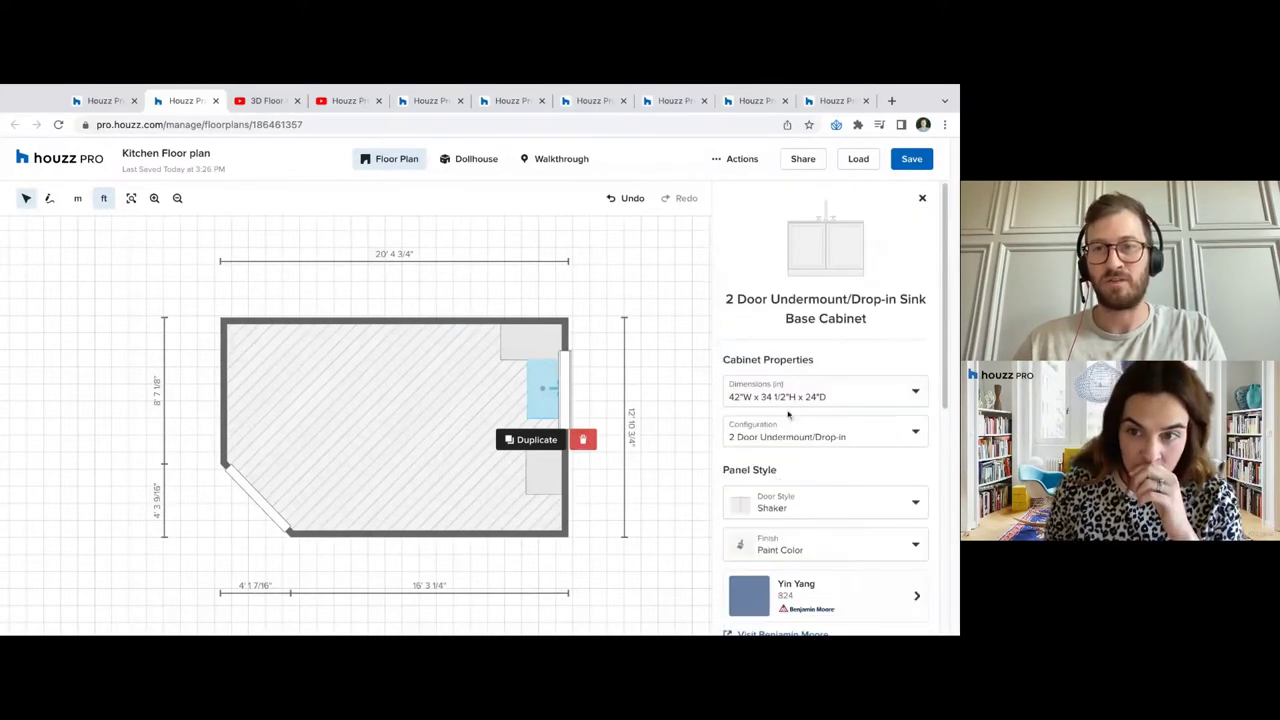
click(816, 602)
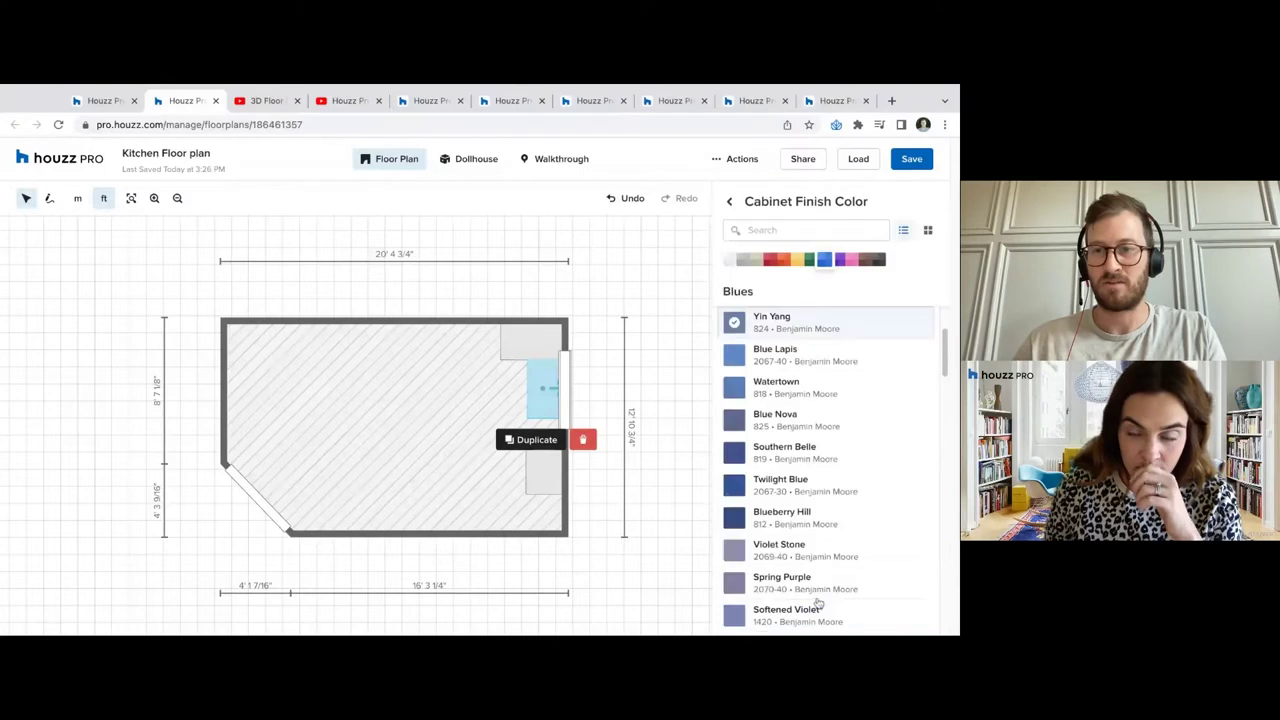
scroll(800, 440, up, 3)
click(790, 420)
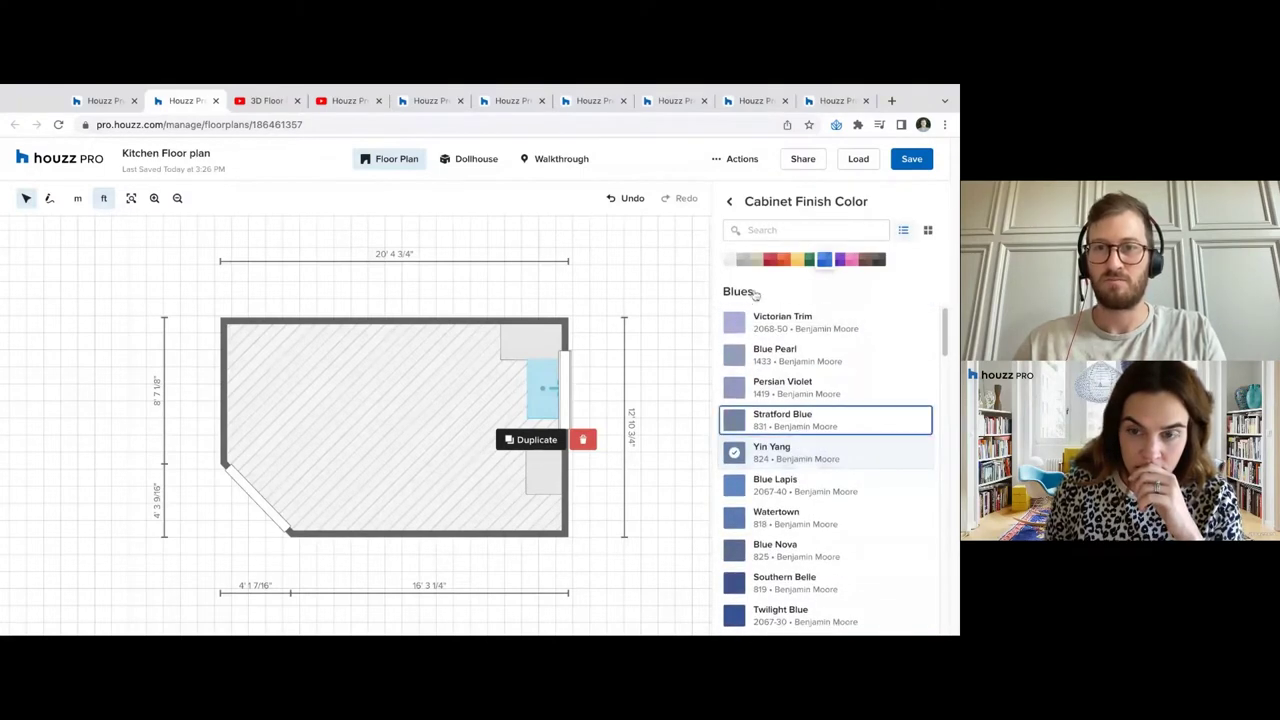
Give the sink cabinet a Calacatta Marble countertop with a Bevel edge design
scroll(735, 380, down, 3)
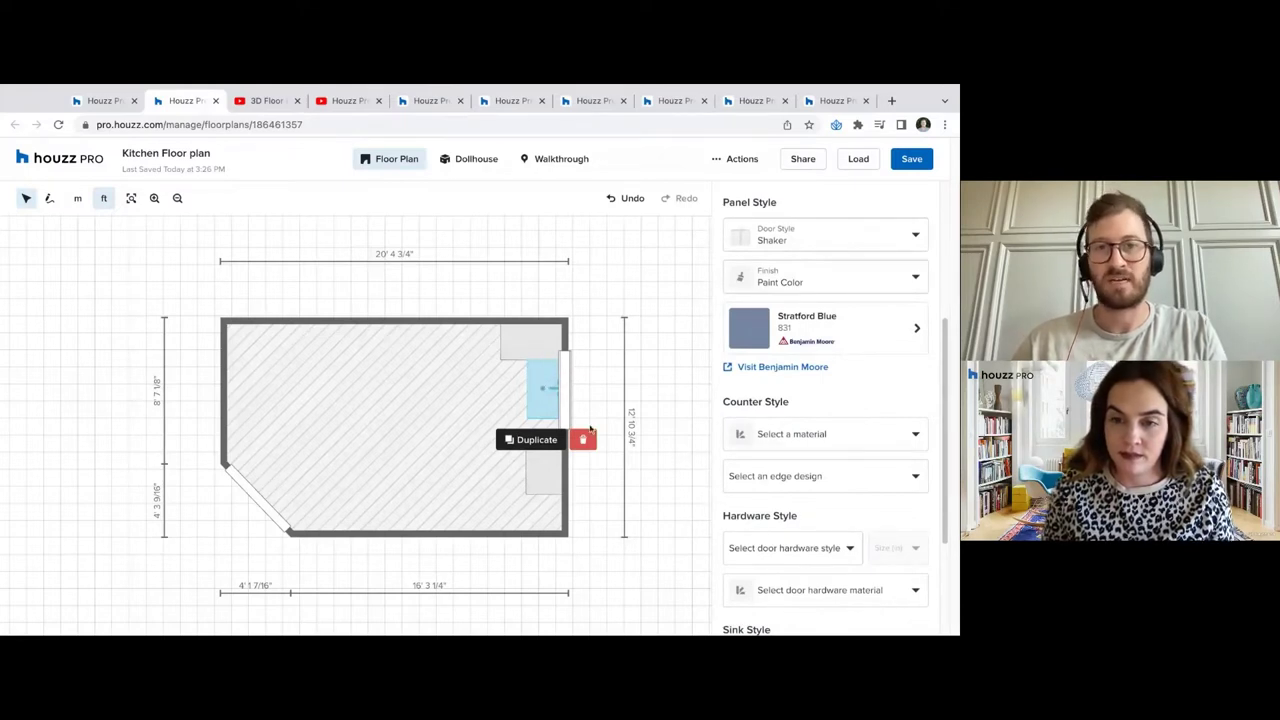
scroll(894, 440, down, 1)
click(865, 411)
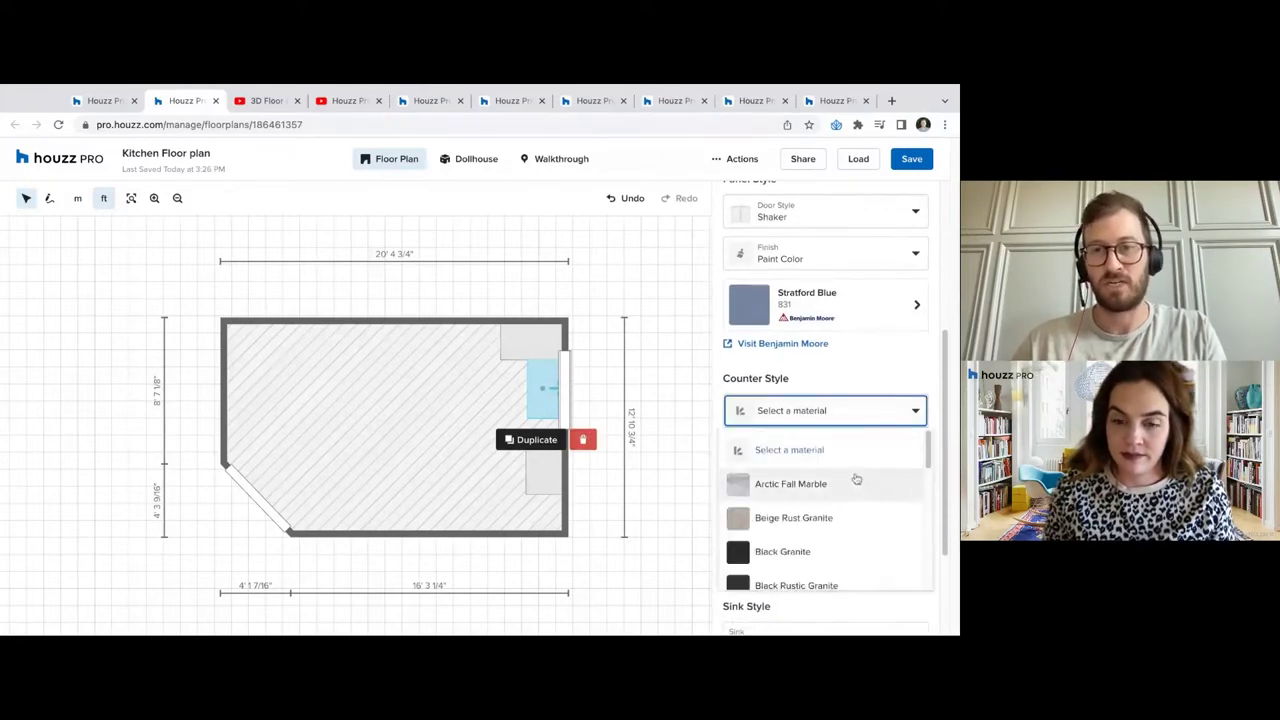
scroll(855, 530, down, 3)
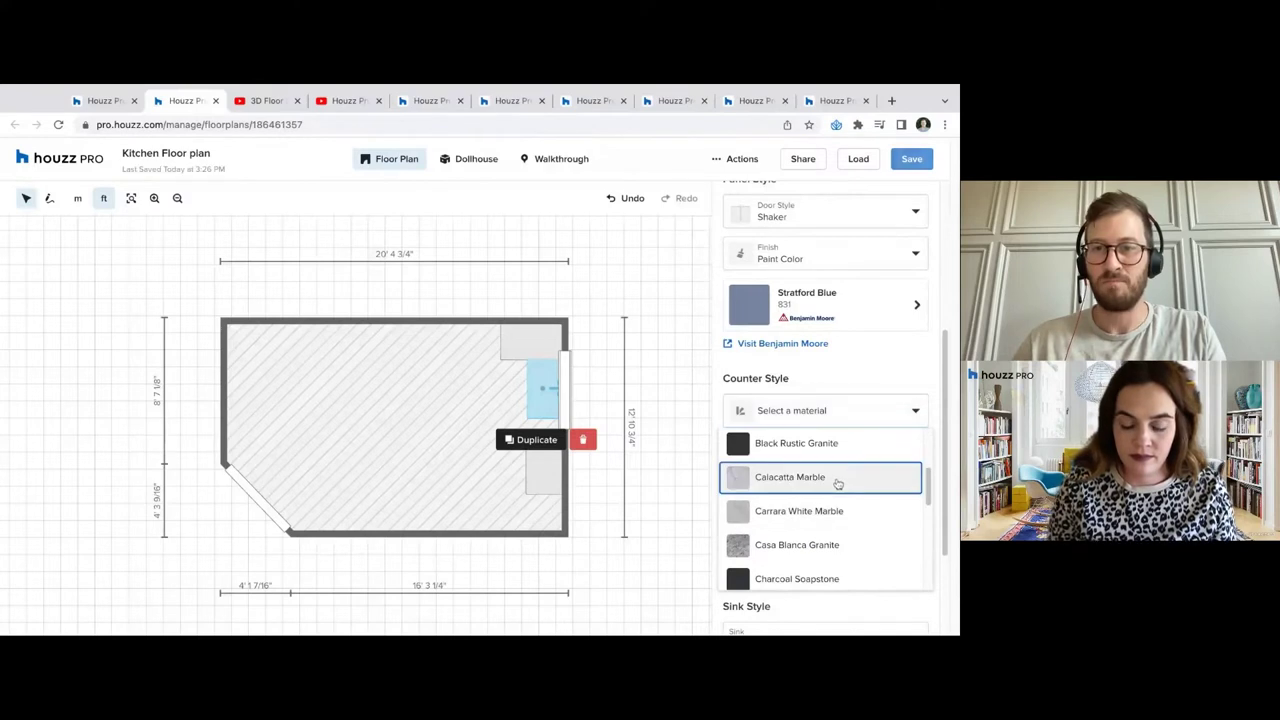
click(837, 477)
click(818, 454)
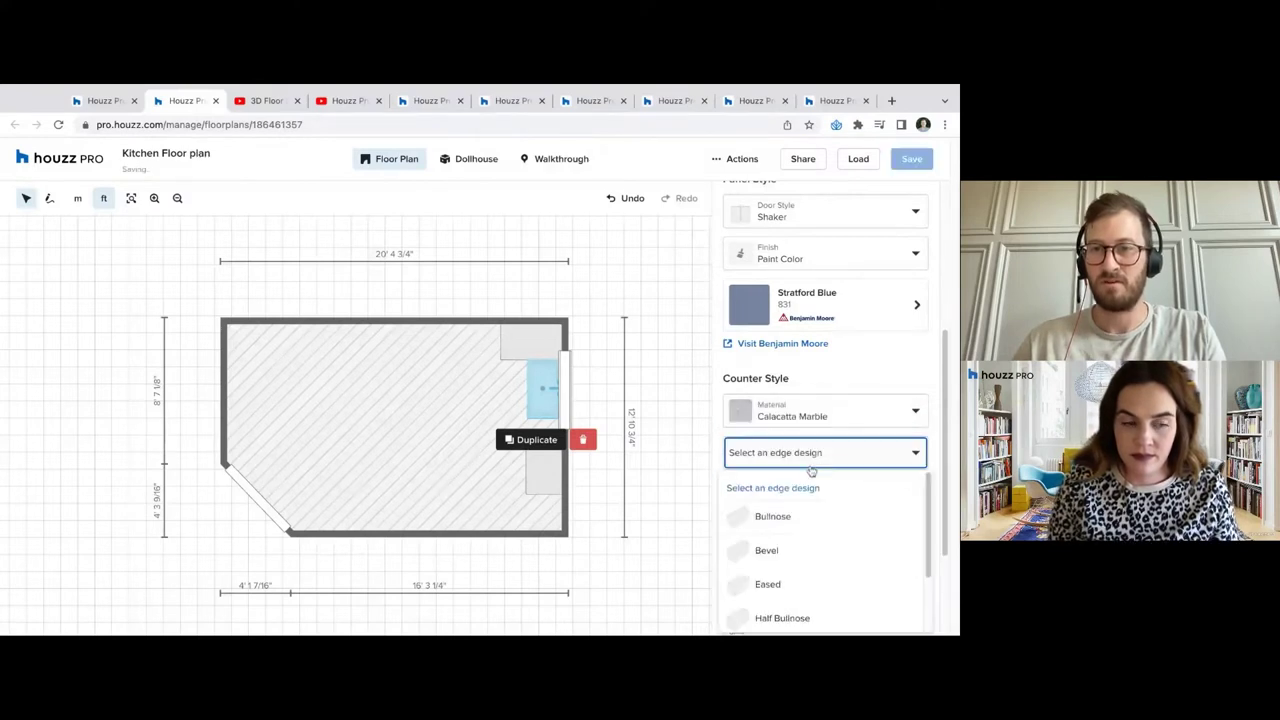
click(820, 550)
Set the sink cabinet's door hardware to Knob - Cylinder in Brushed Metal
scroll(808, 402, down, 5)
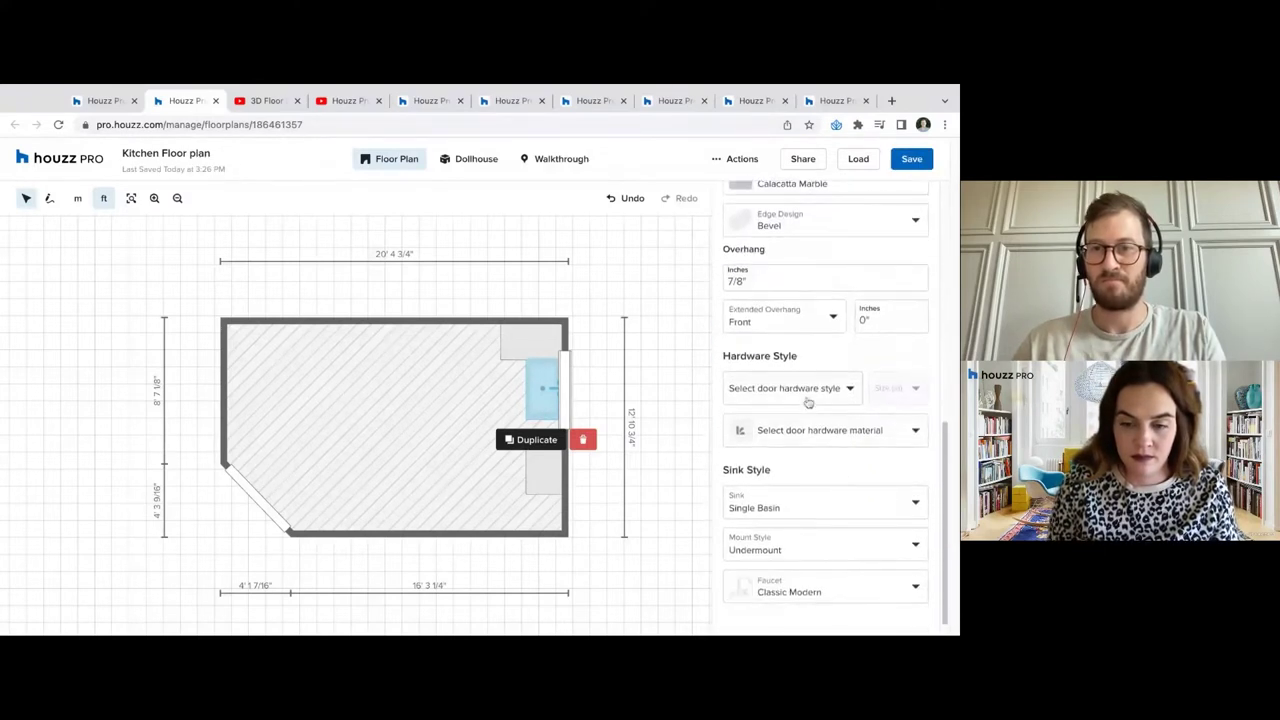
click(820, 392)
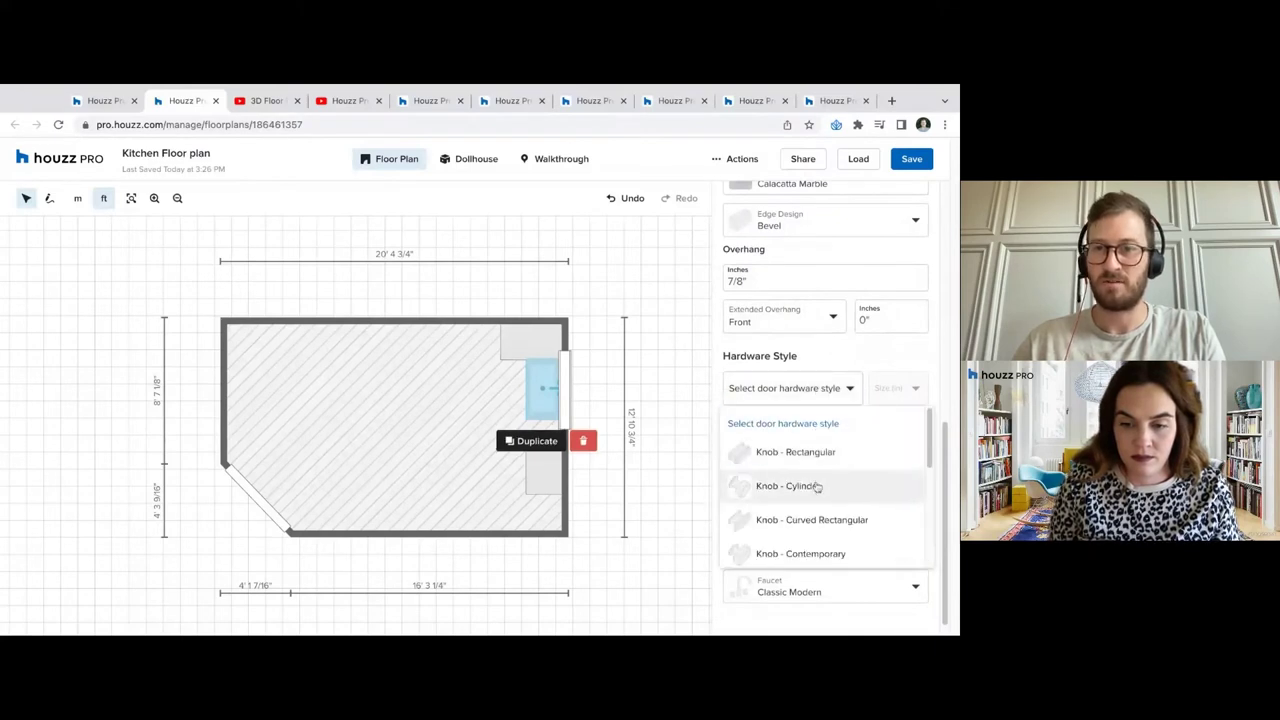
click(818, 486)
scroll(824, 485, down, 1)
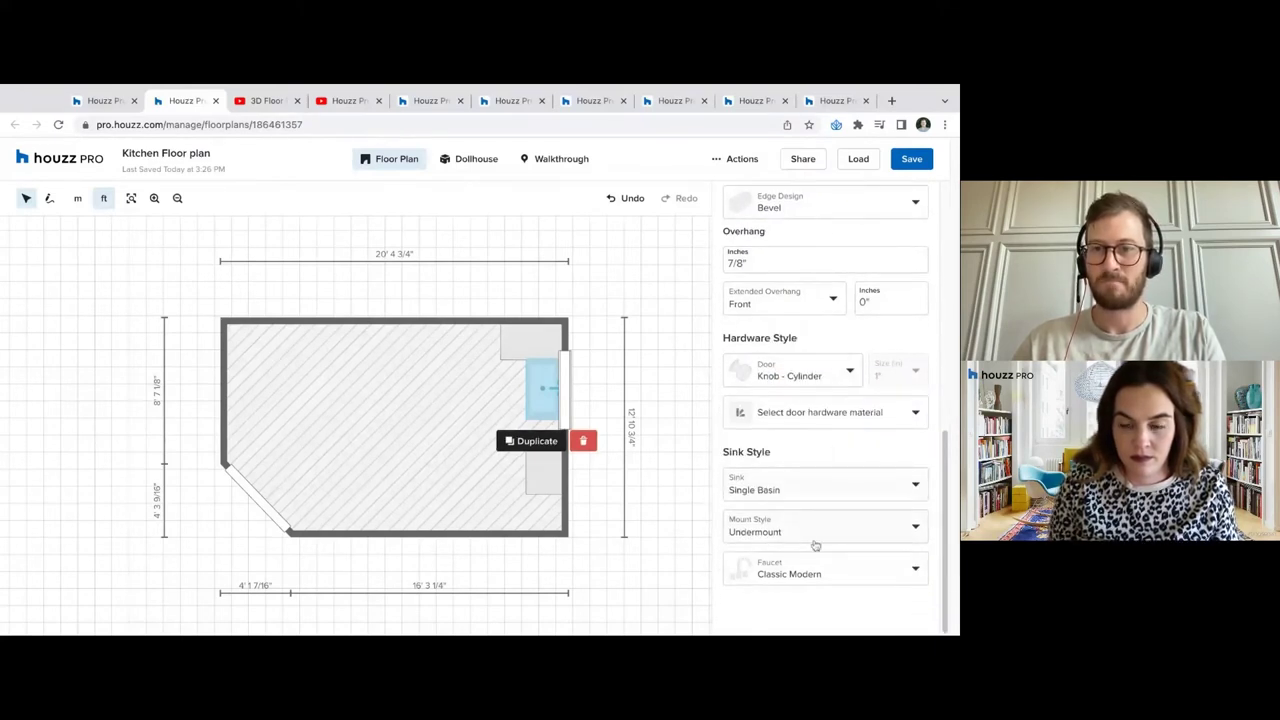
click(829, 570)
click(831, 607)
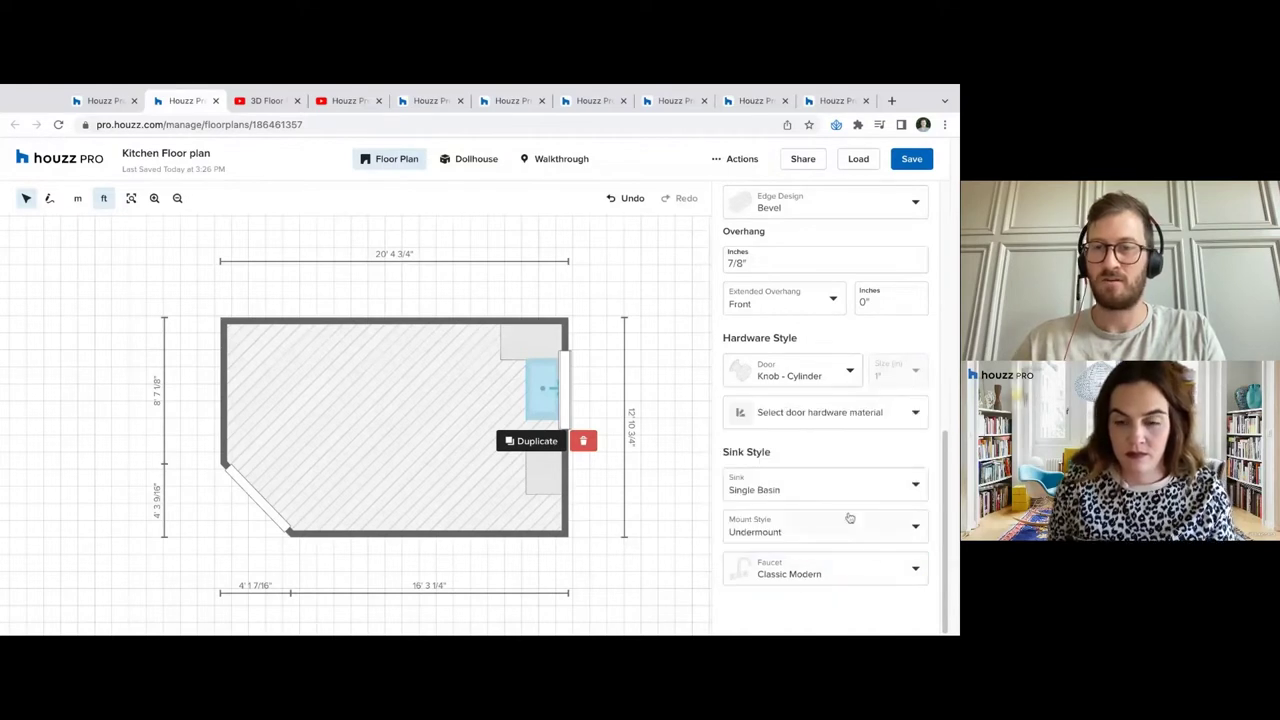
click(808, 424)
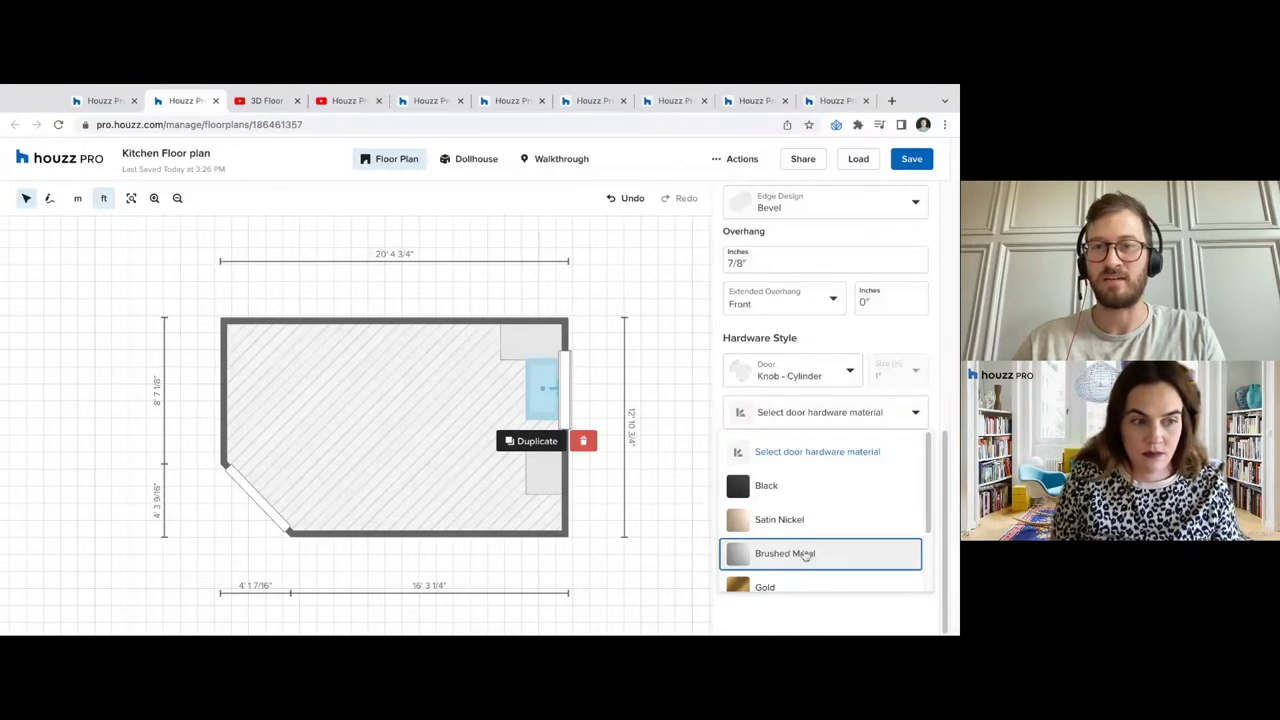
click(806, 555)
Set the cabinet's sink to Double Basin and its faucet to Pull Down Modern 2
triple_click(782, 458)
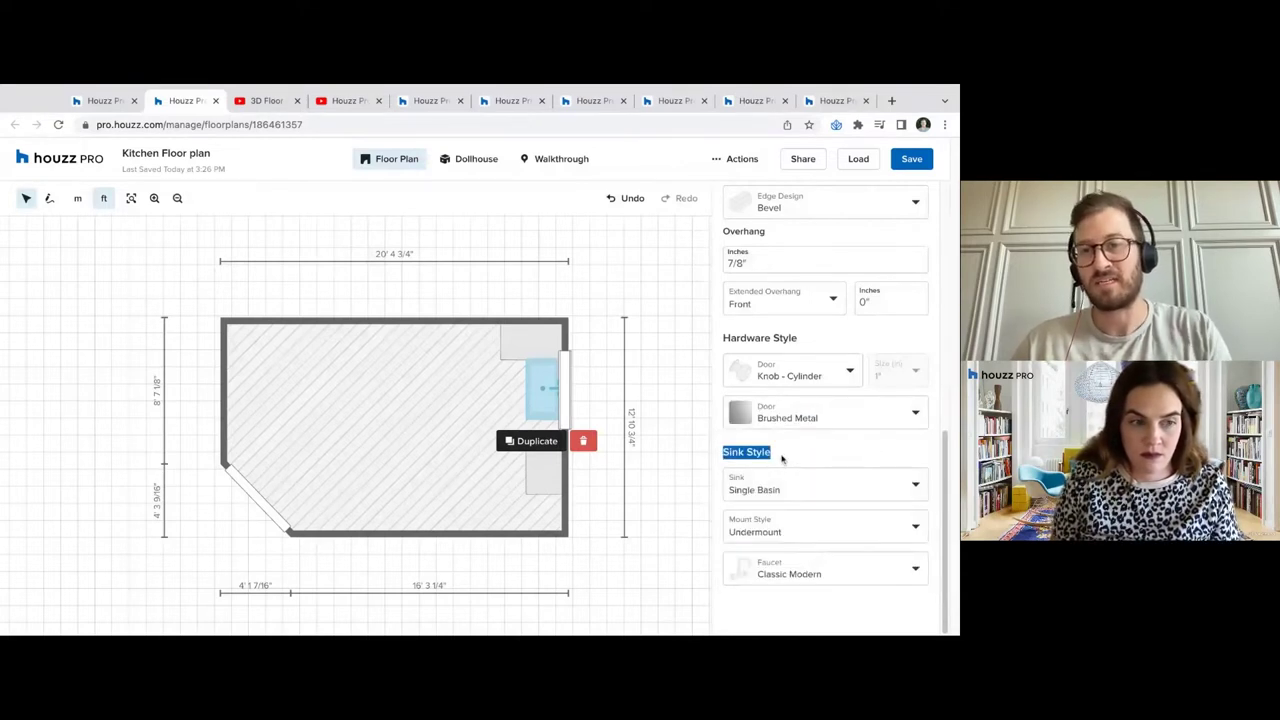
click(722, 458)
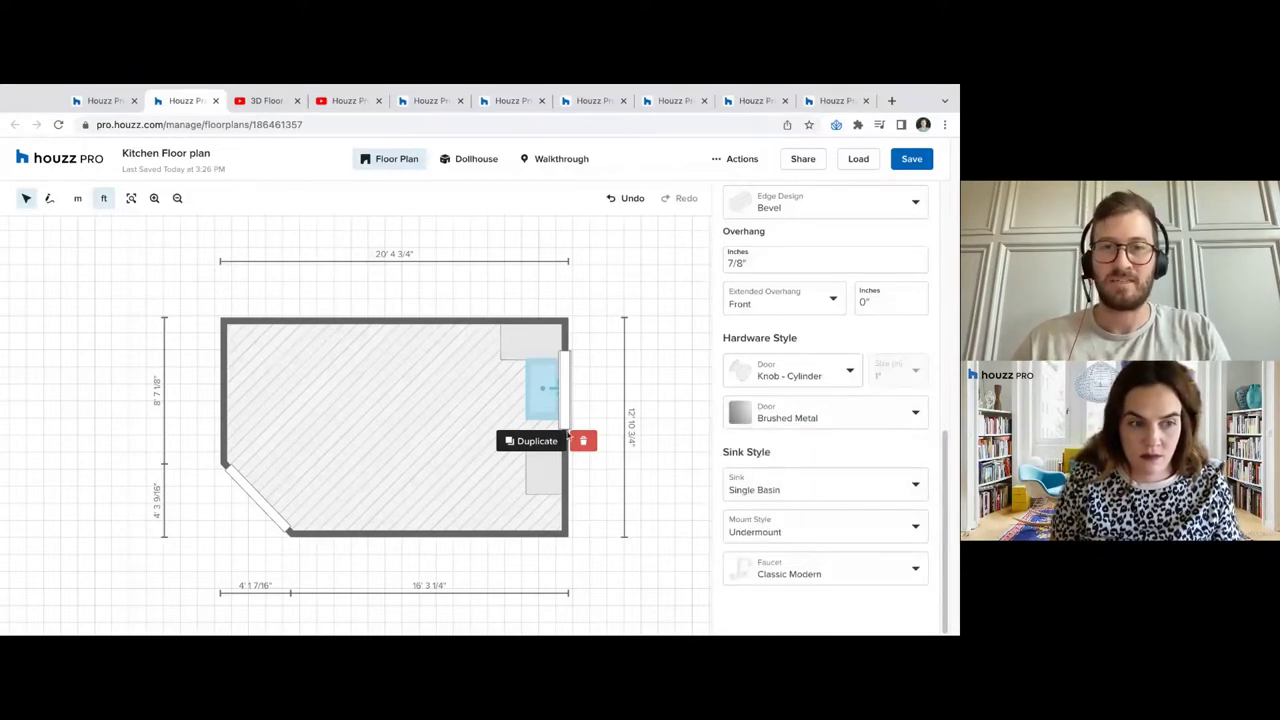
click(535, 401)
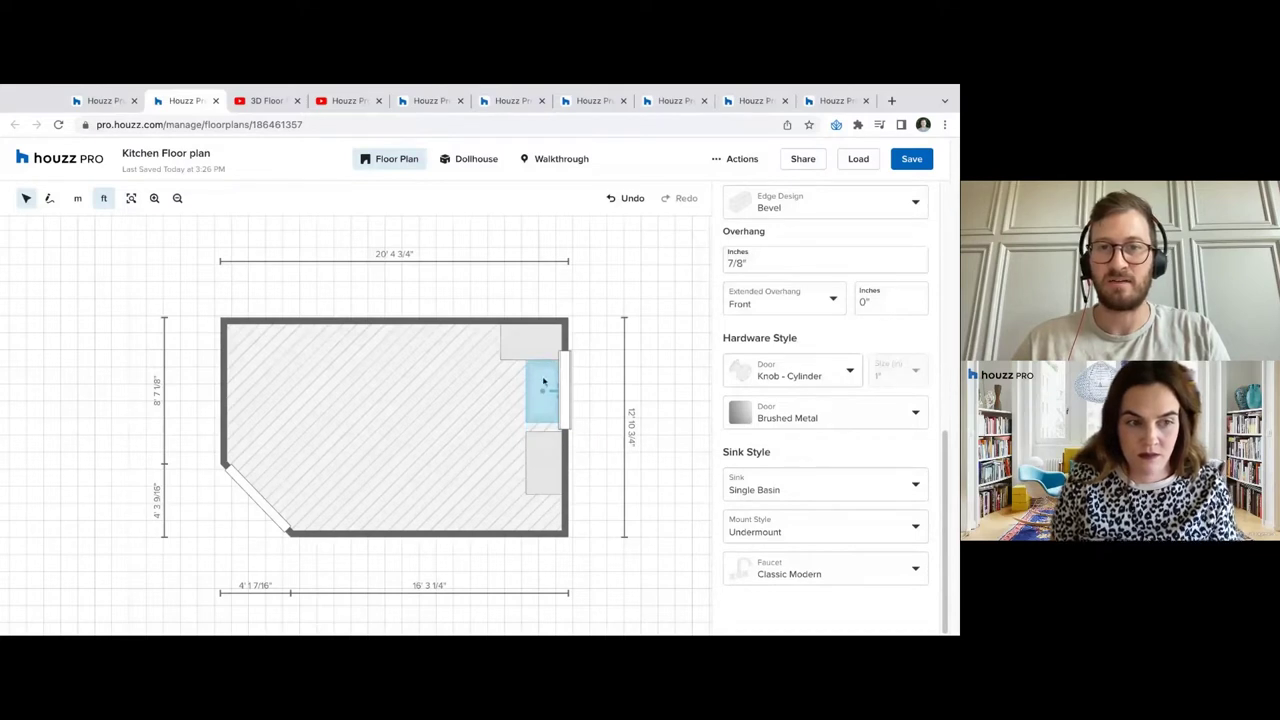
click(826, 481)
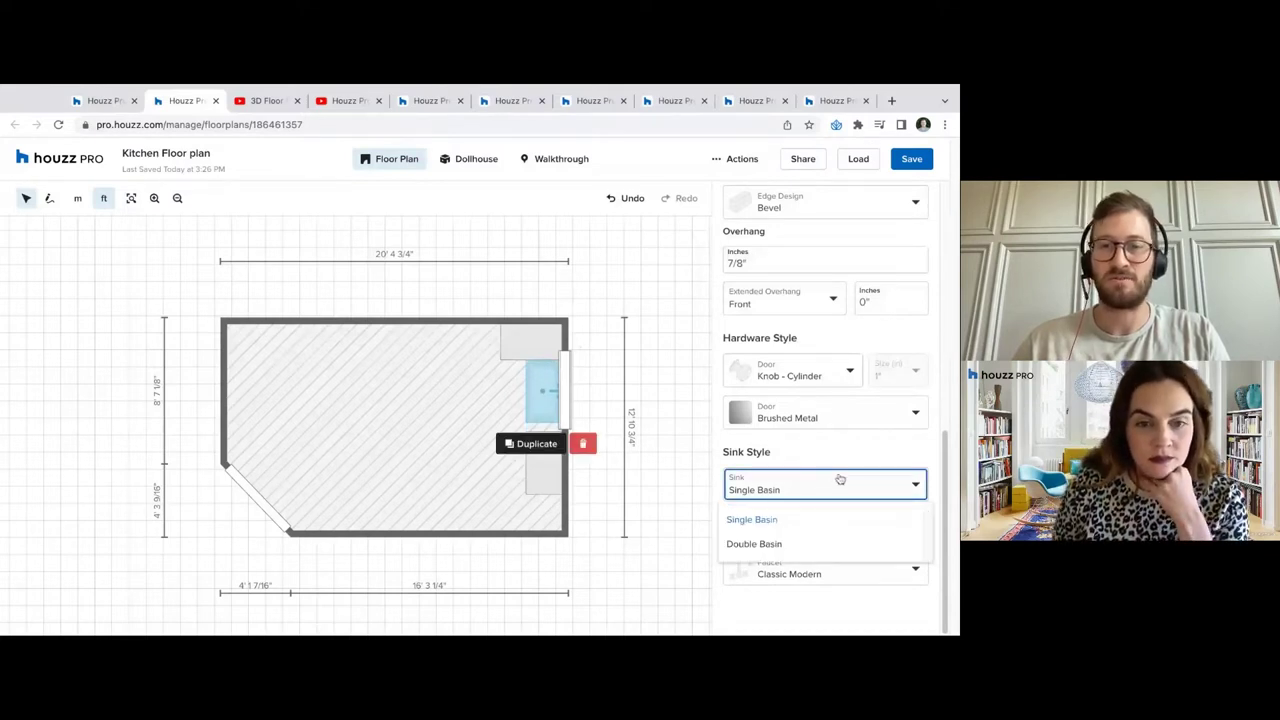
click(786, 541)
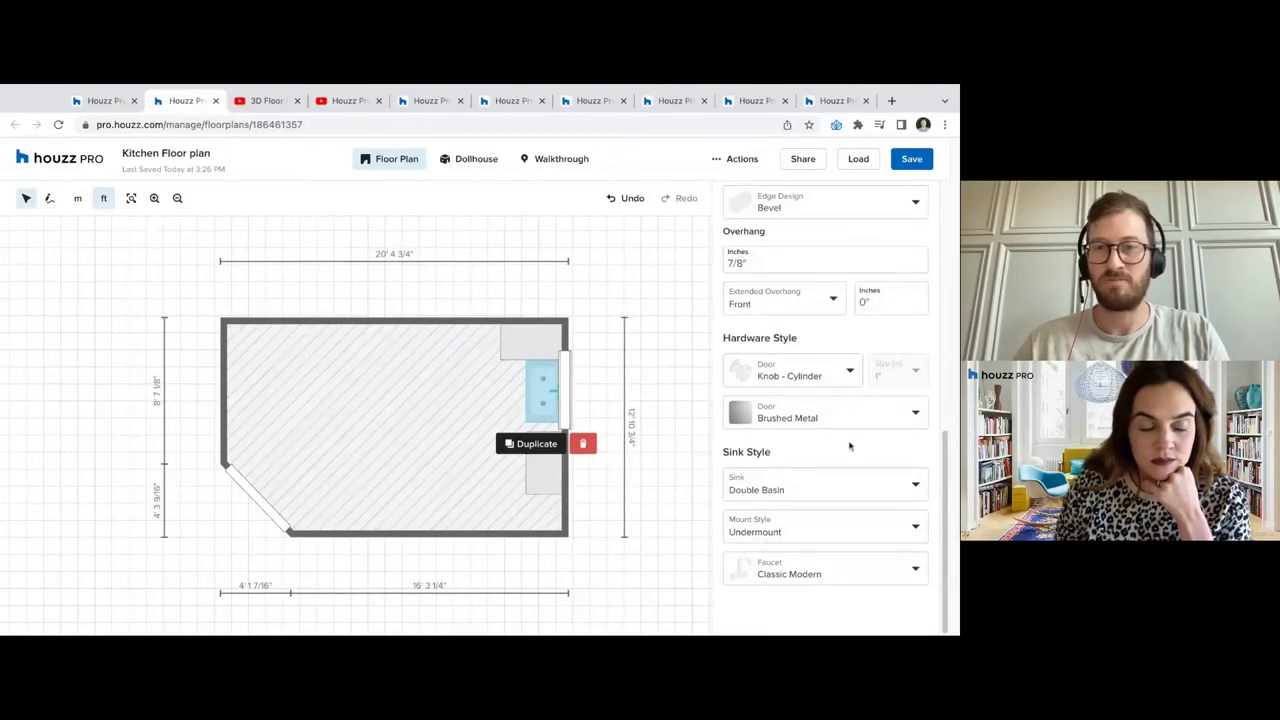
click(833, 578)
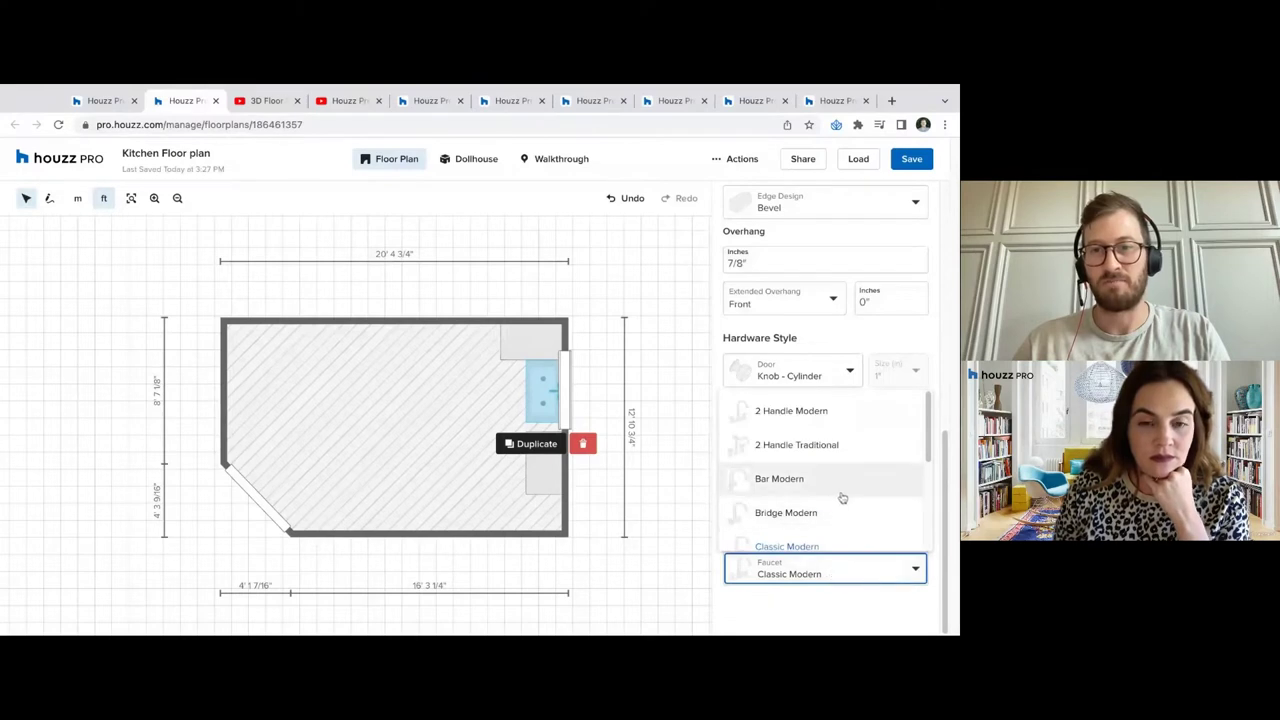
scroll(847, 499, down, 1)
scroll(848, 501, down, 2)
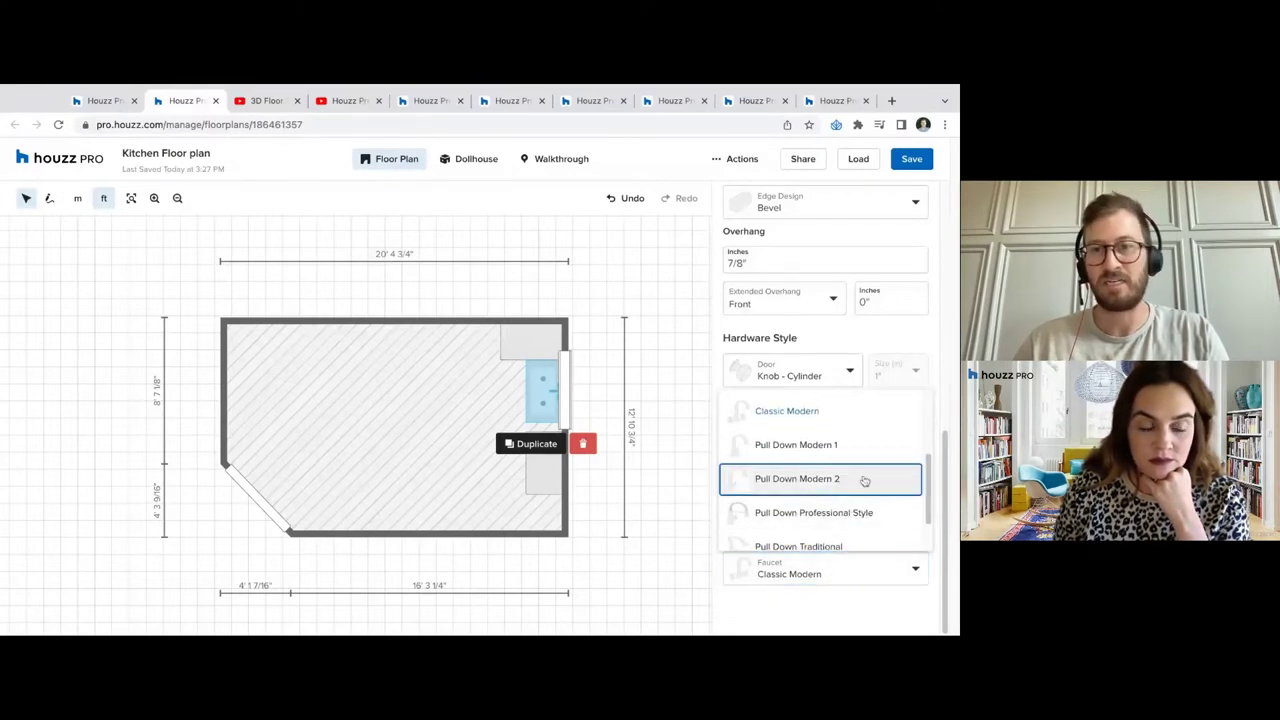
click(858, 480)
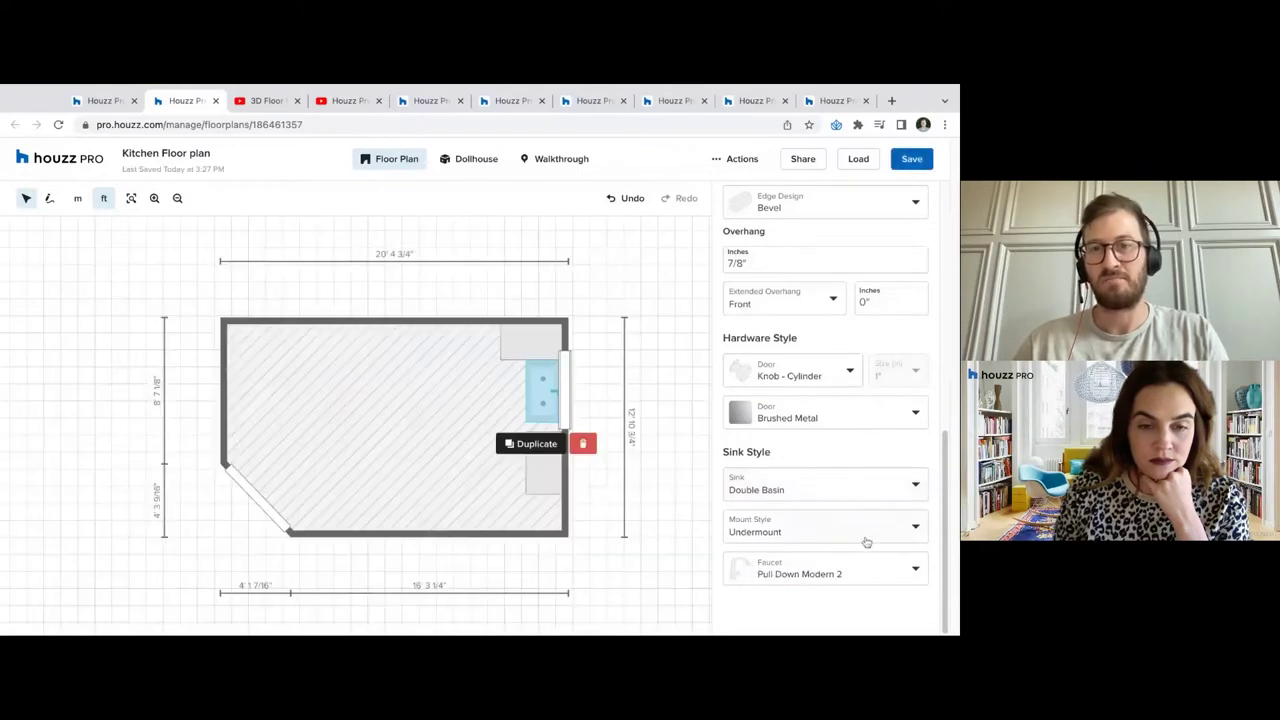
Move the lower base cabinet up along the right wall so it sits flush against the sink cabinet
click(547, 480)
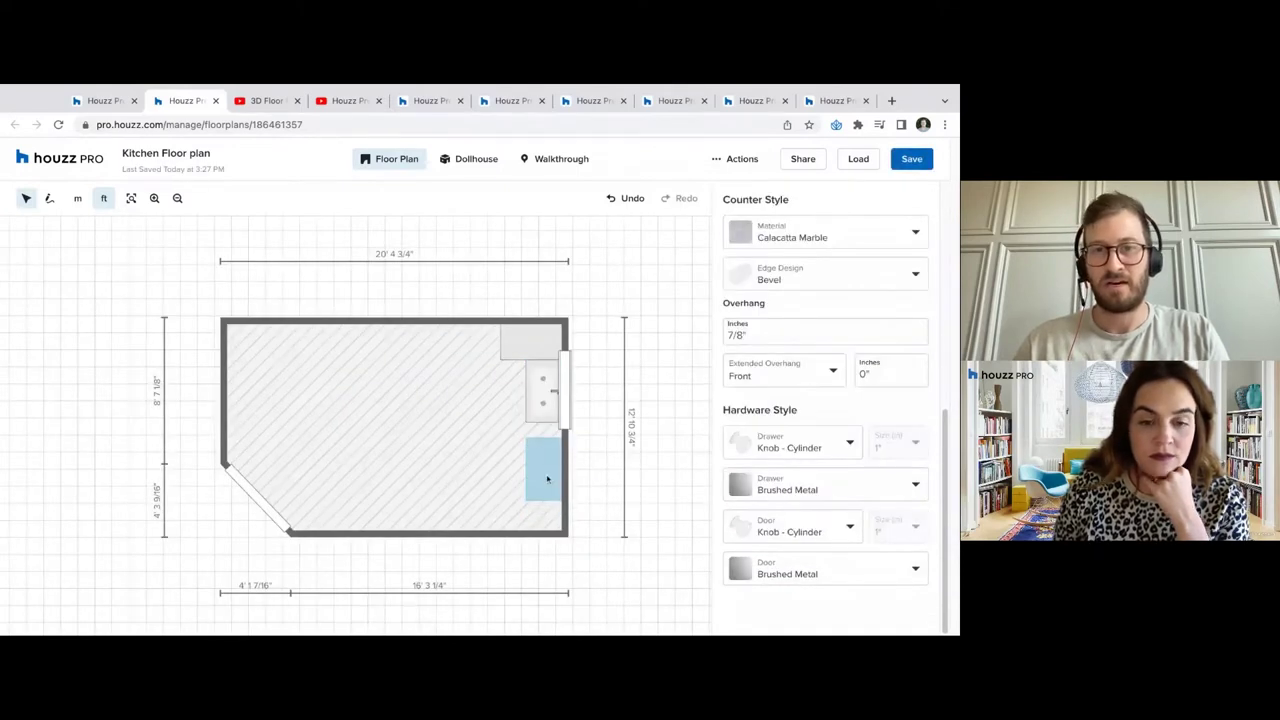
click(544, 350)
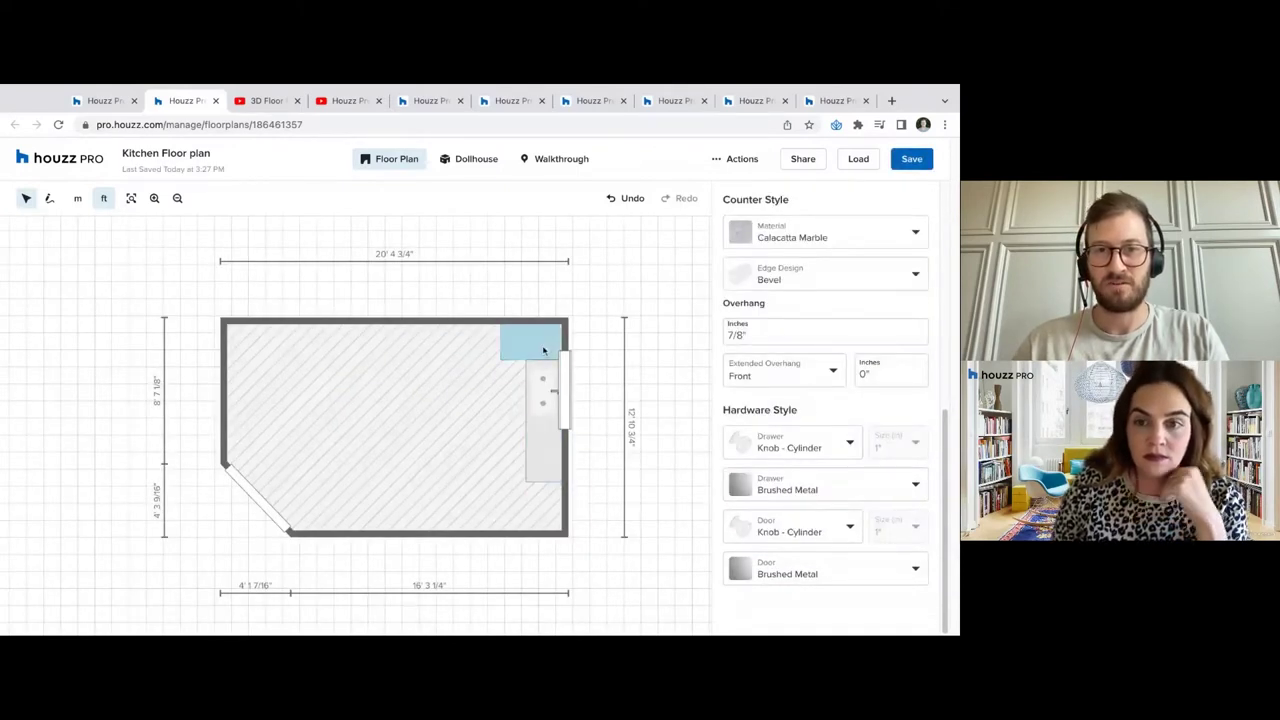
click(551, 369)
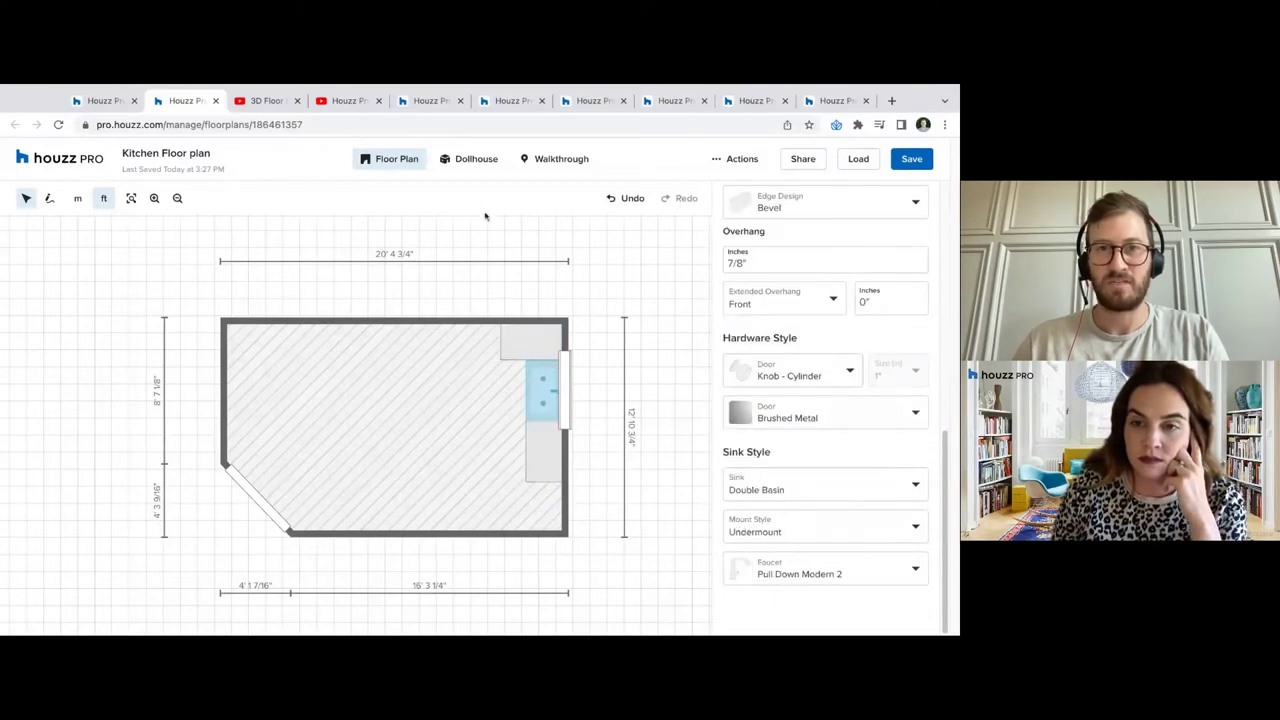
Inspect the L-shaped cabinet run in the Dollhouse and Walkthrough views and return to the Floor Plan view
click(472, 161)
click(563, 166)
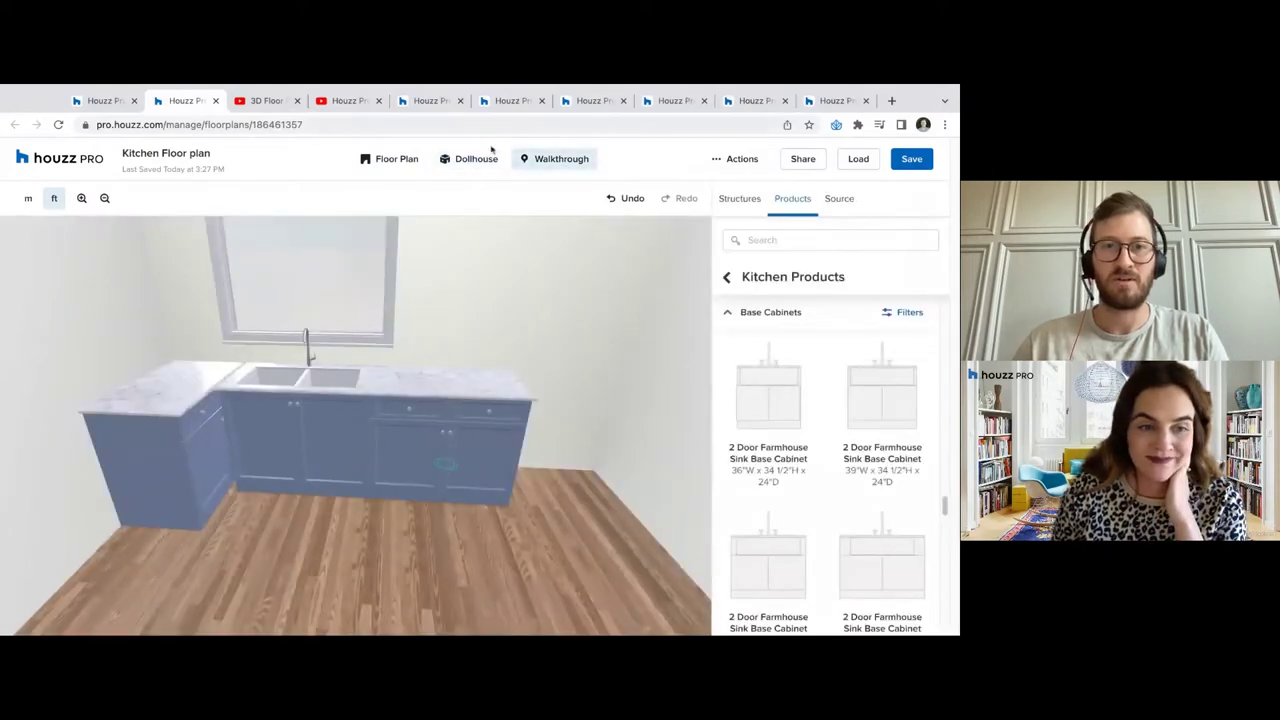
click(437, 446)
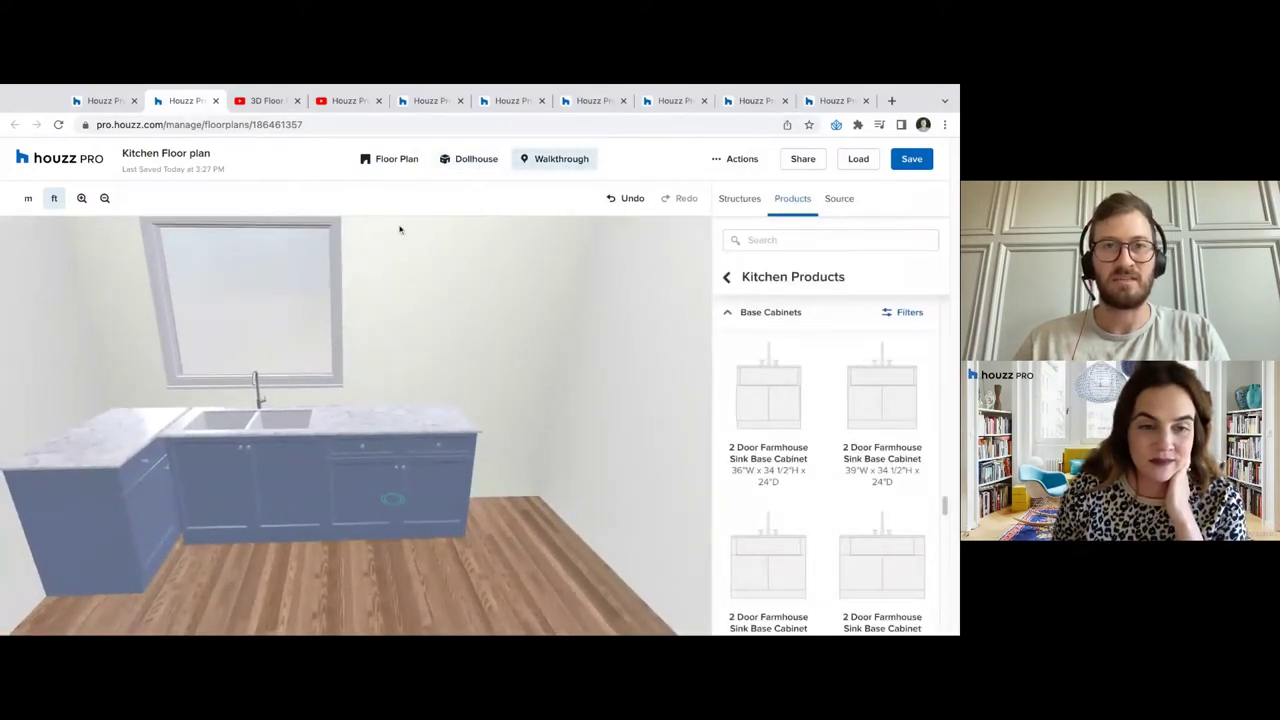
click(396, 159)
Slide the upper wall's base cabinet left along the wall, then return it to the room's upper-right corner
click(535, 346)
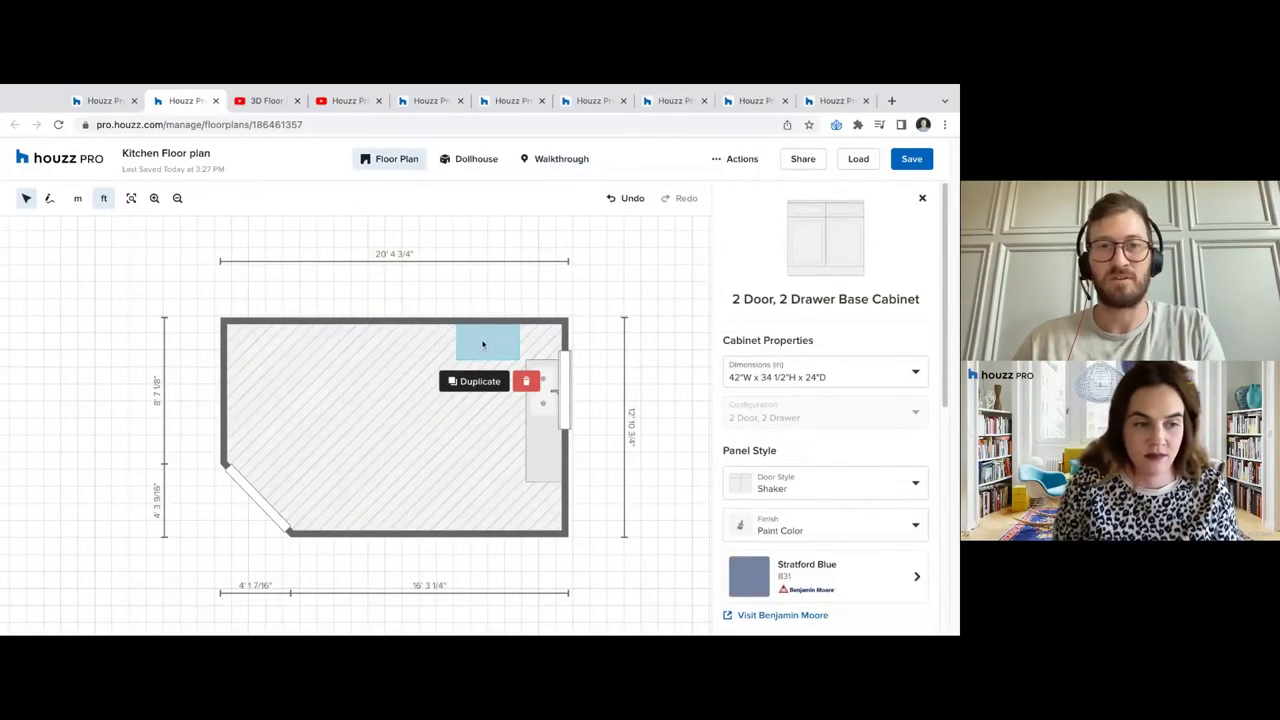
drag(481, 349, 475, 343)
click(512, 348)
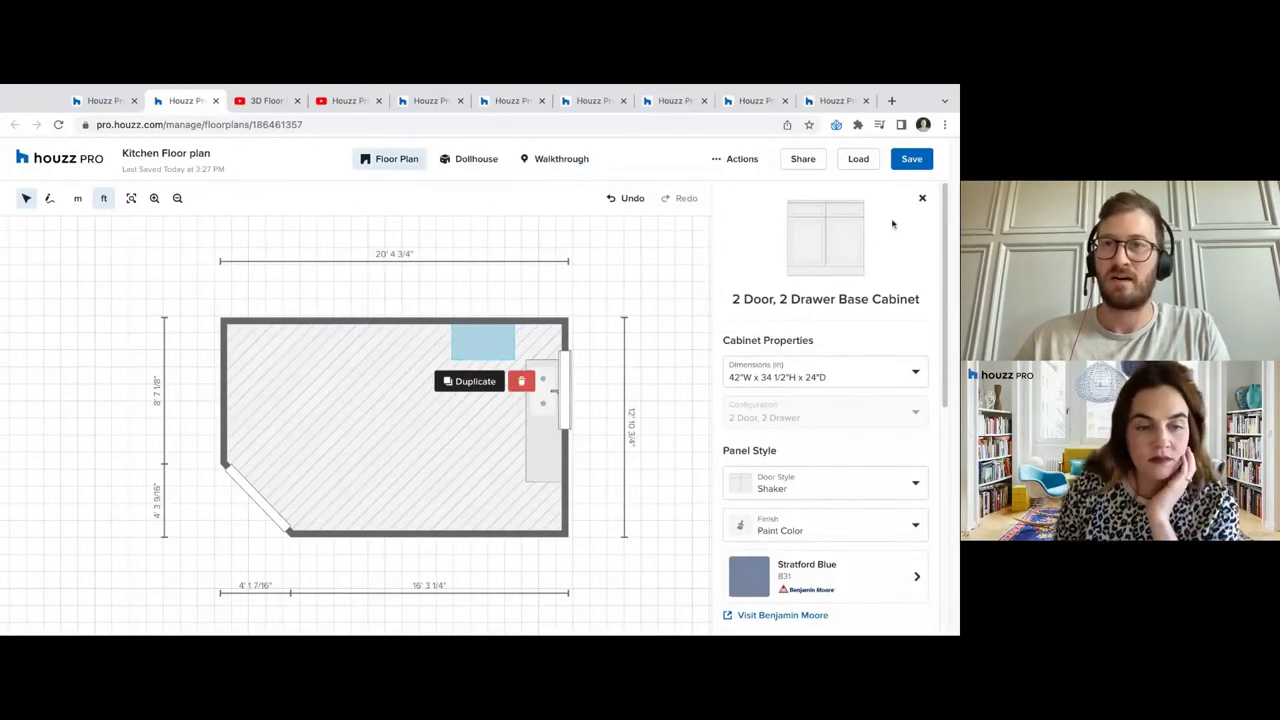
click(923, 200)
click(729, 313)
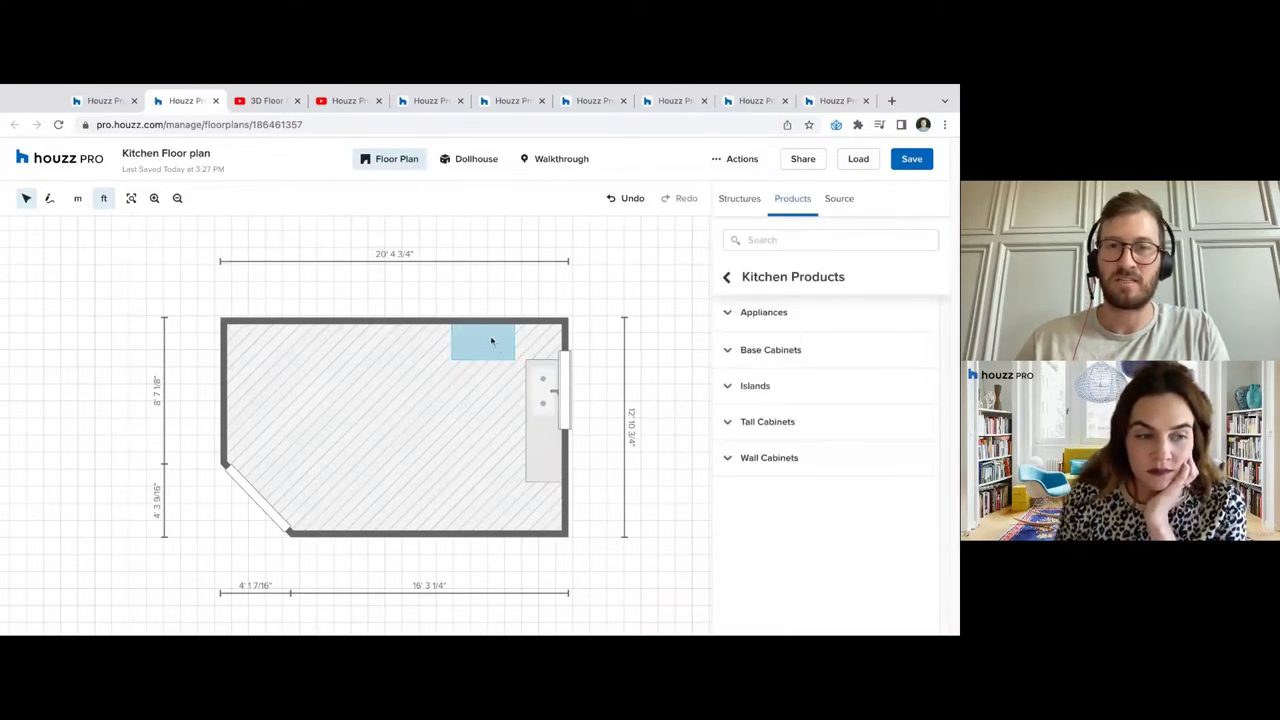
drag(491, 340, 491, 342)
click(921, 198)
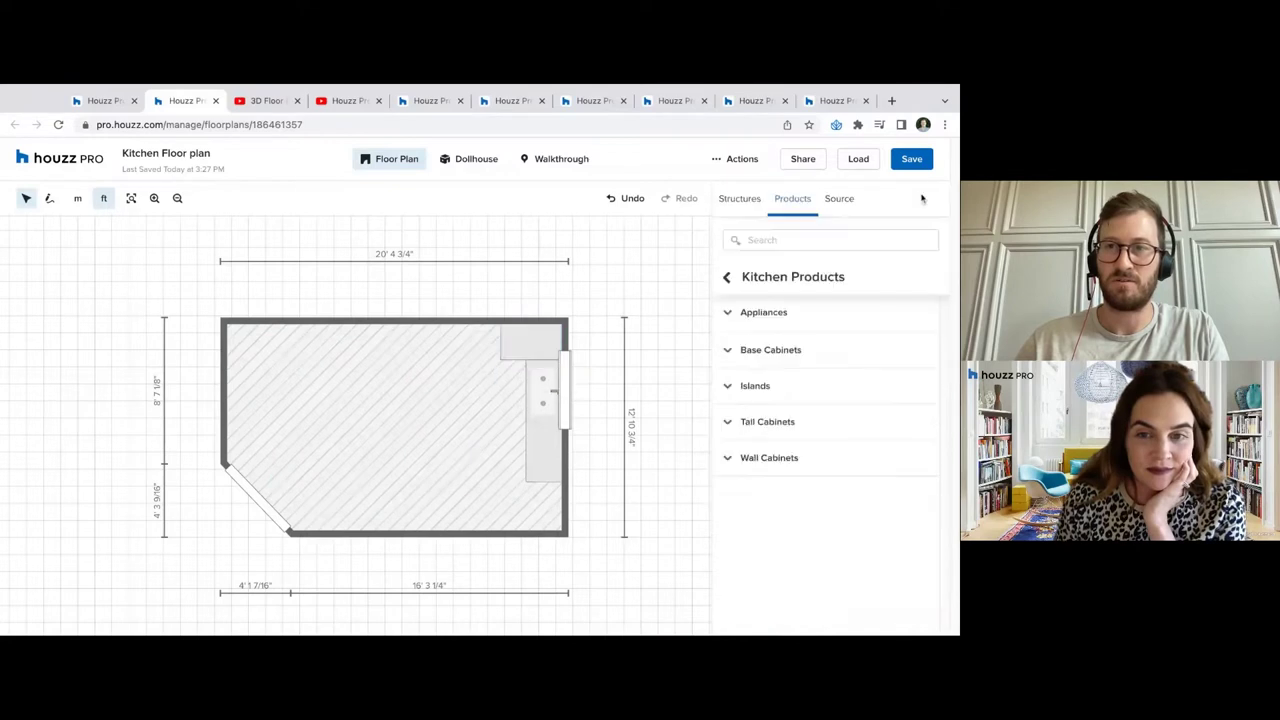
Add a 48"W x 34 1/2"H x 24"D 2 Door, Double Sided Base Island in the open floor left of the sink run
click(768, 385)
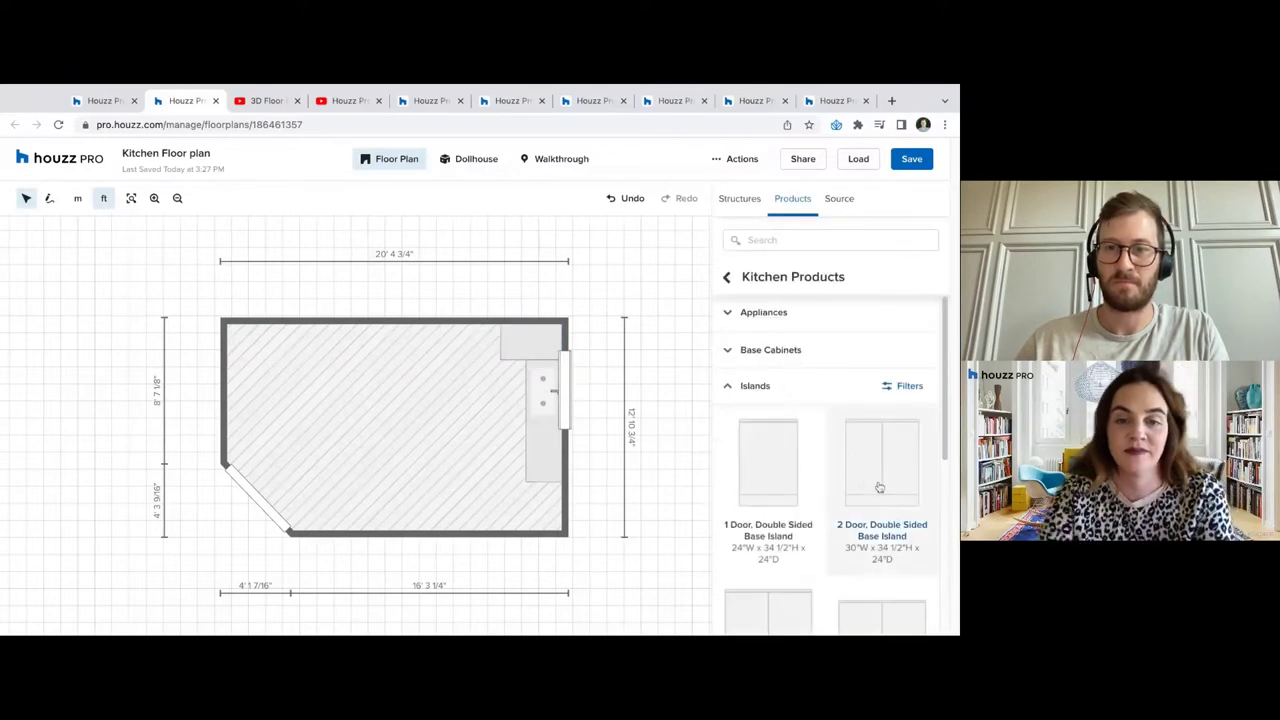
click(863, 393)
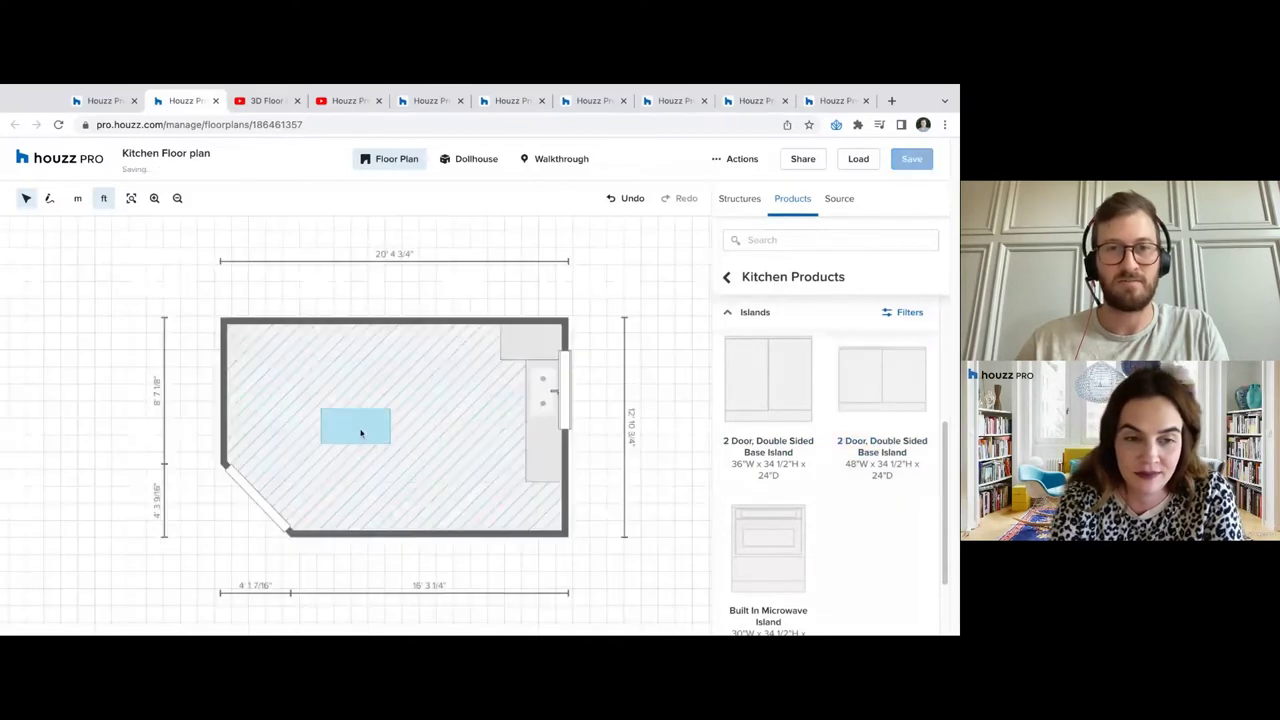
scroll(797, 525, down, 2)
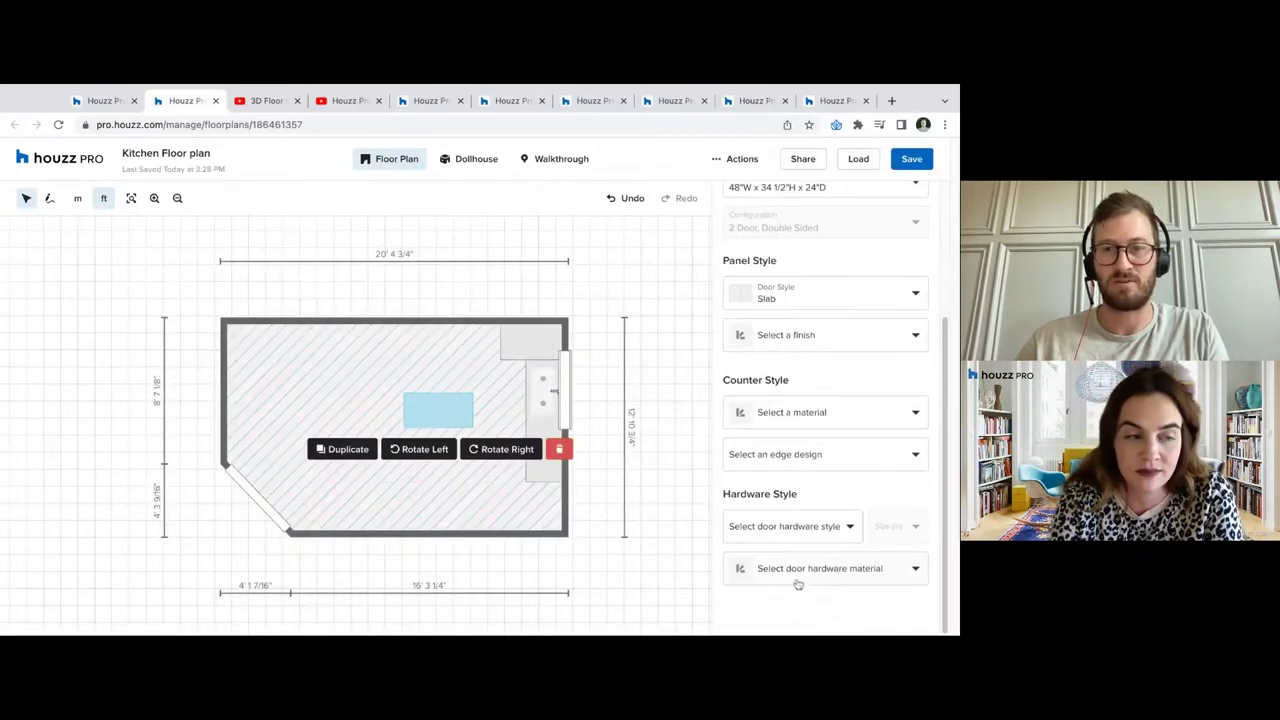
Add a CookTop Electric 36 from the kitchen appliances and place it over the right part of the island
scroll(805, 235, up, 2)
click(921, 199)
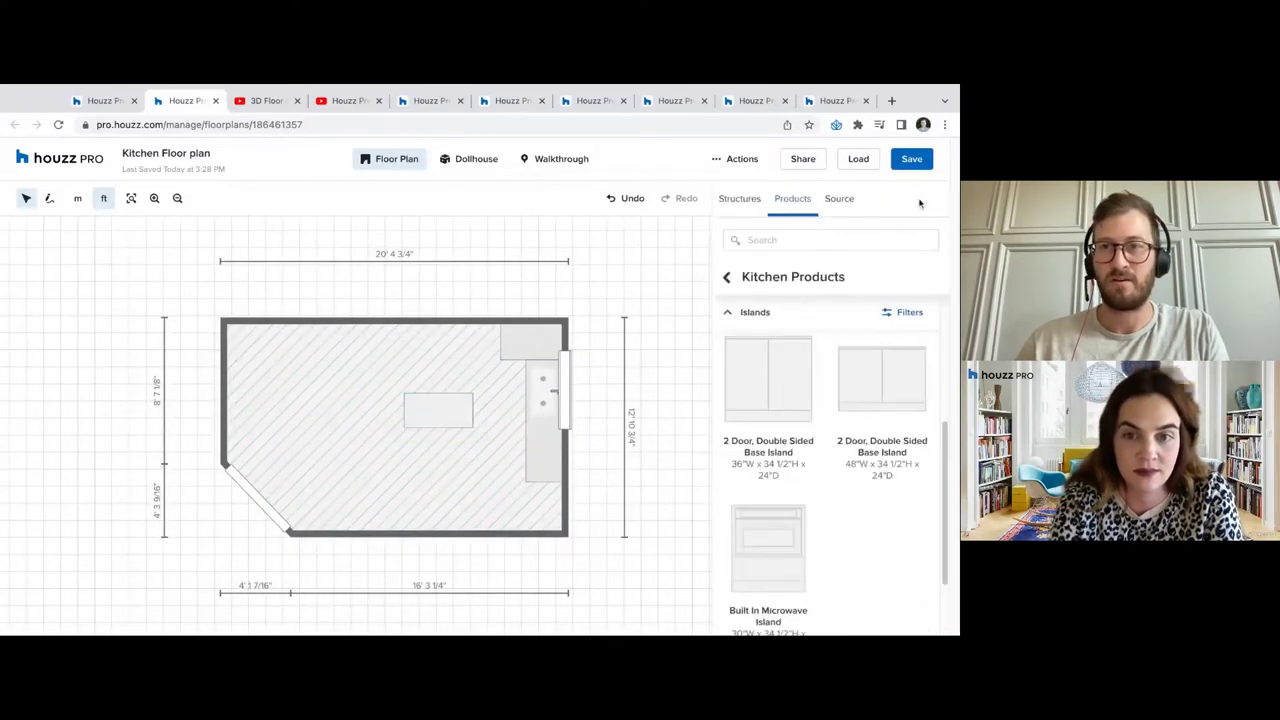
click(772, 314)
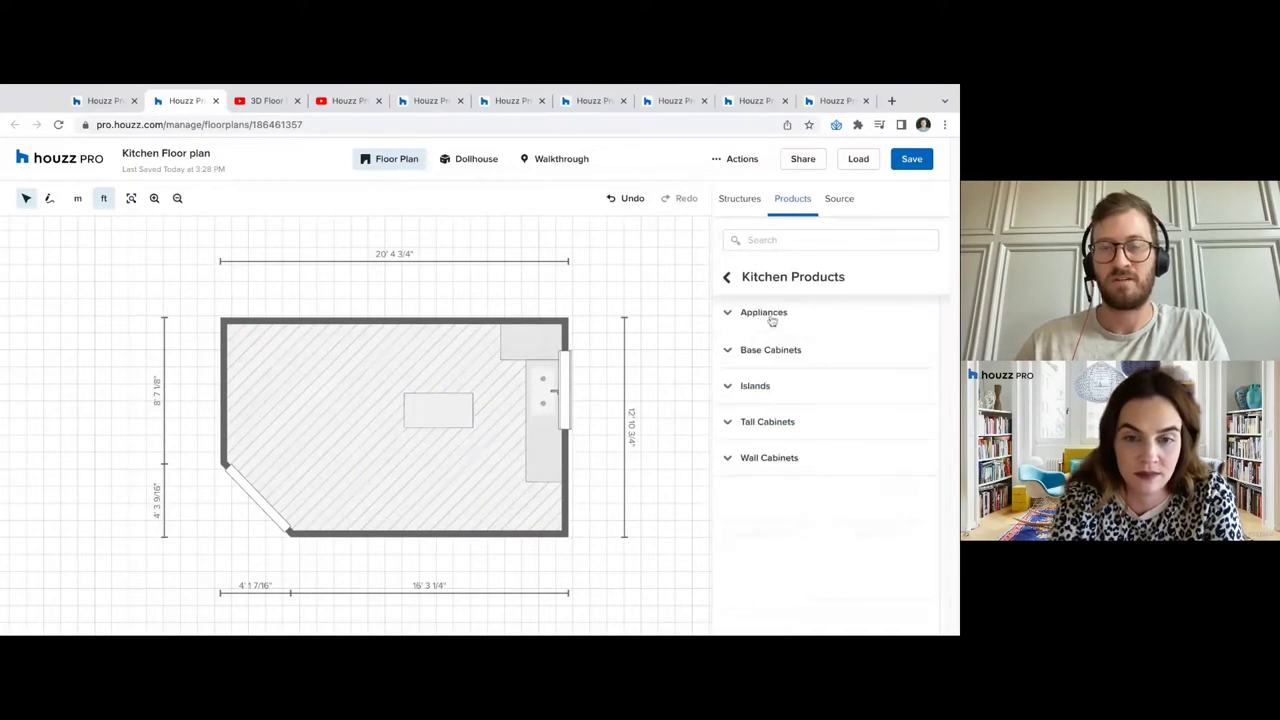
click(786, 318)
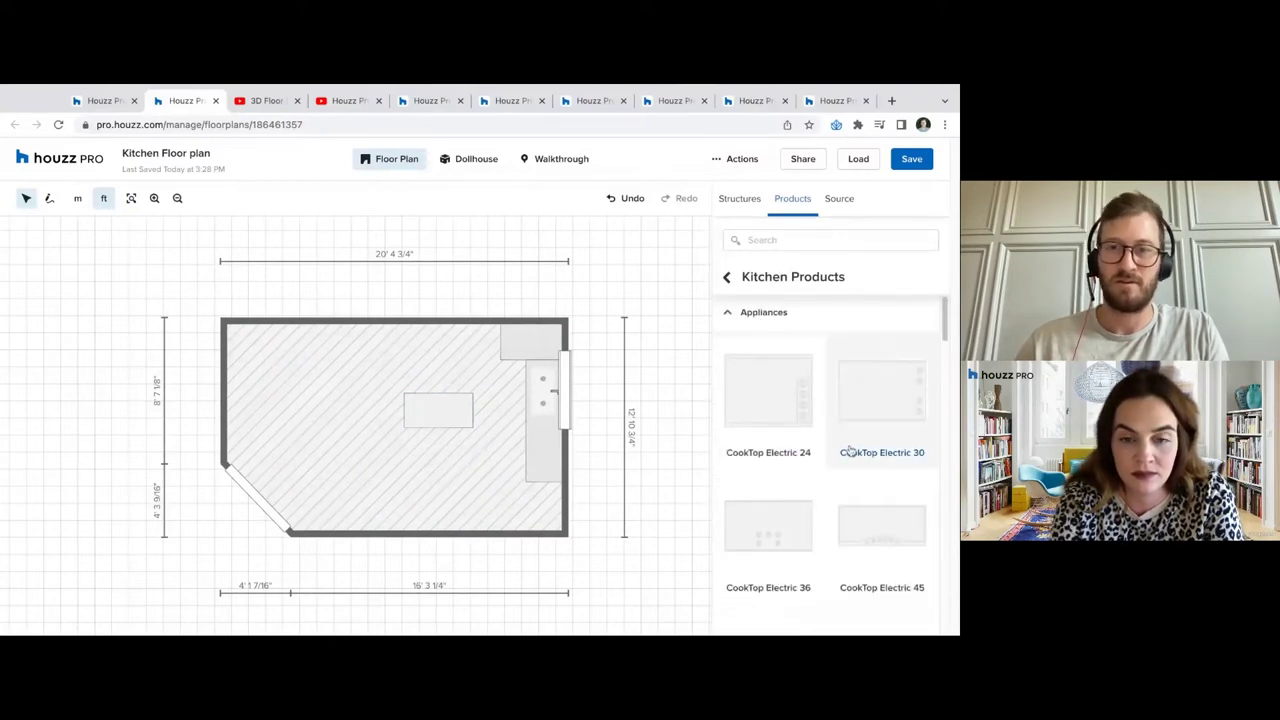
scroll(848, 450, down, 1)
scroll(829, 365, down, 1)
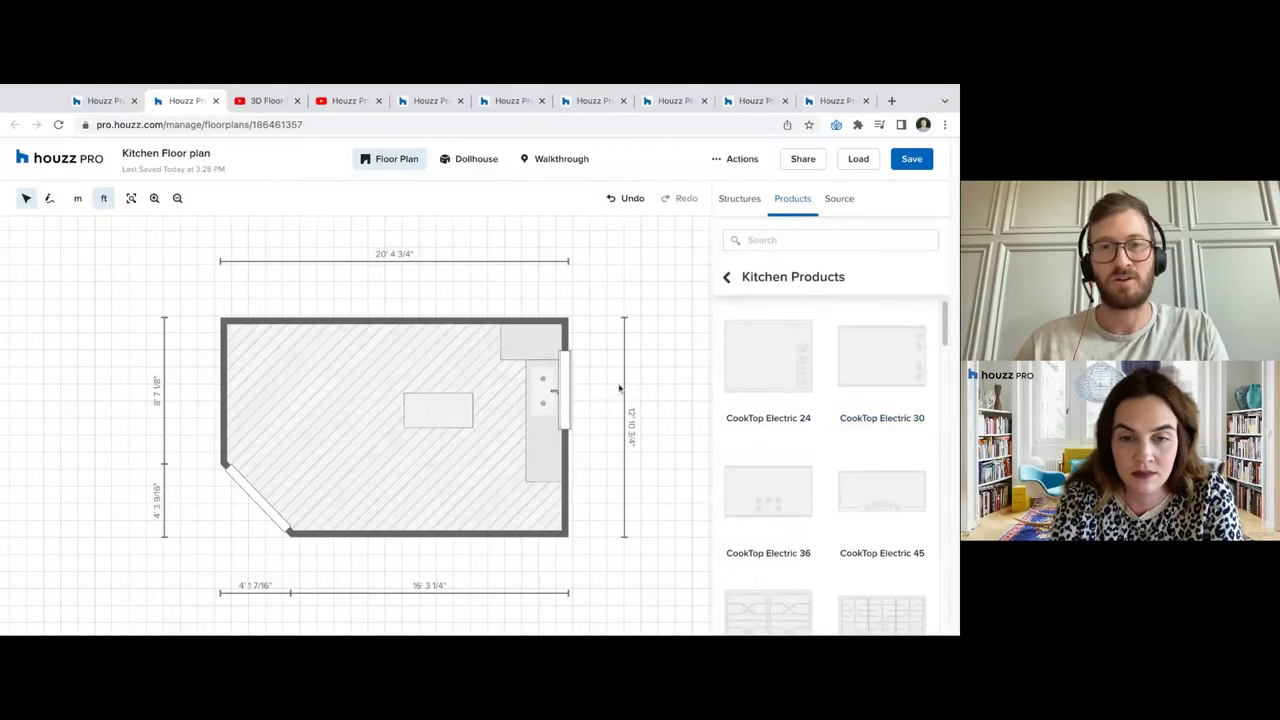
scroll(800, 450, down, 1)
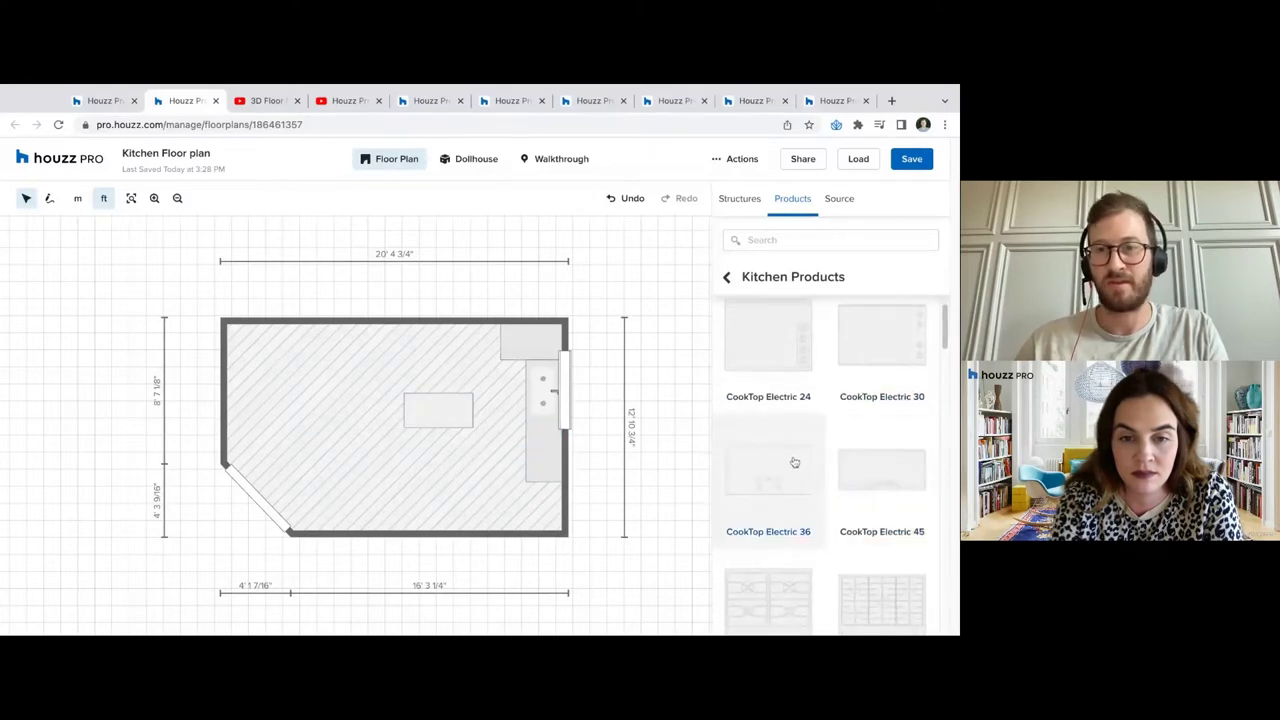
click(794, 462)
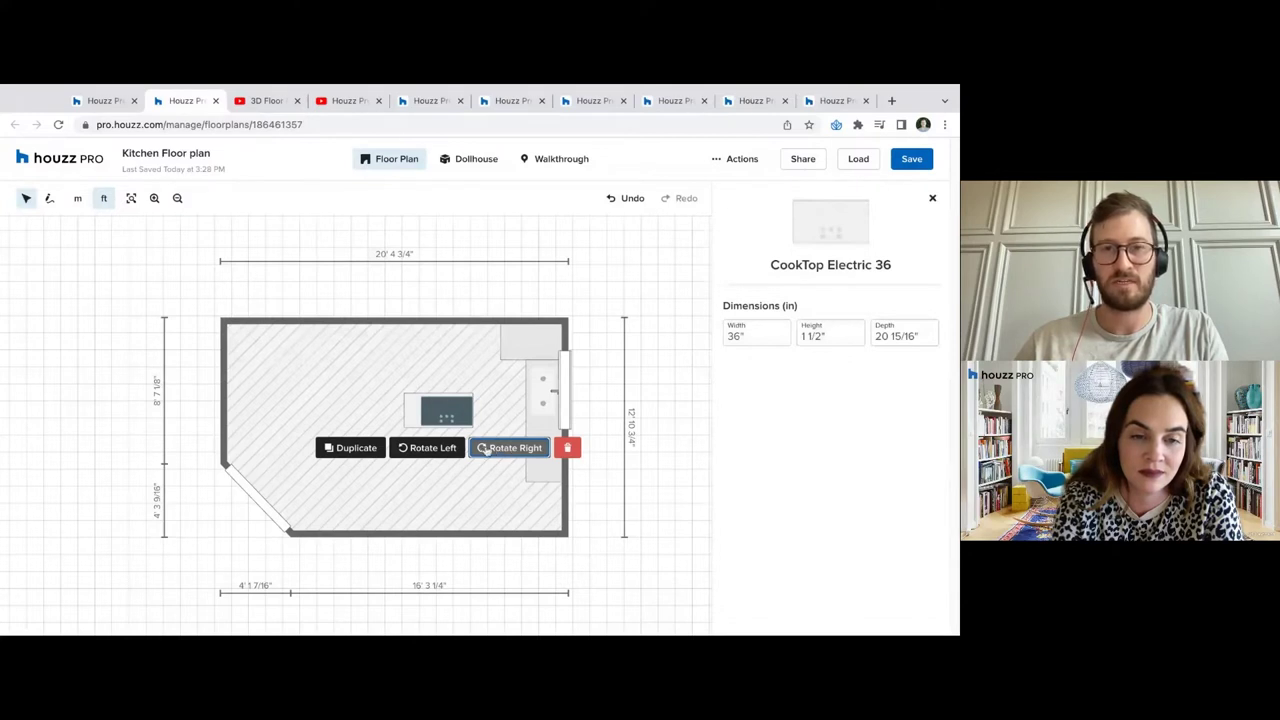
Rotate the cooktop to the right until its controls face the upper wall and it sits parallel to the island
click(505, 448)
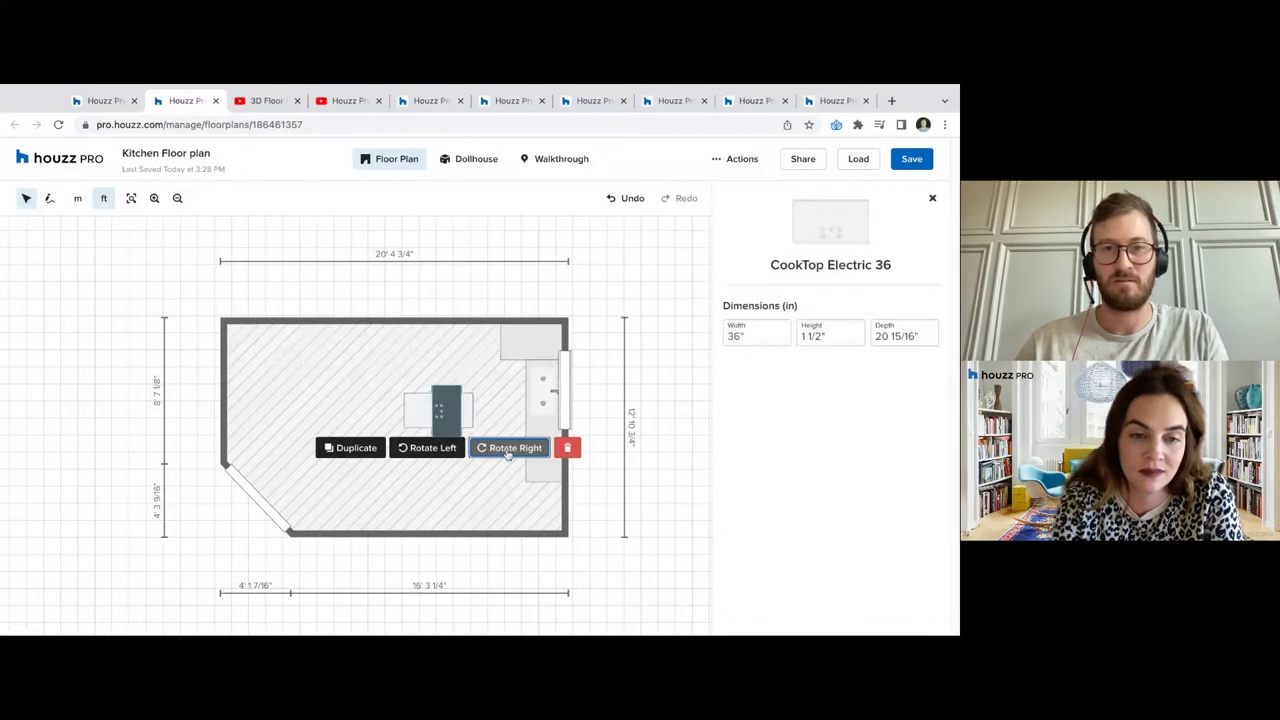
click(506, 450)
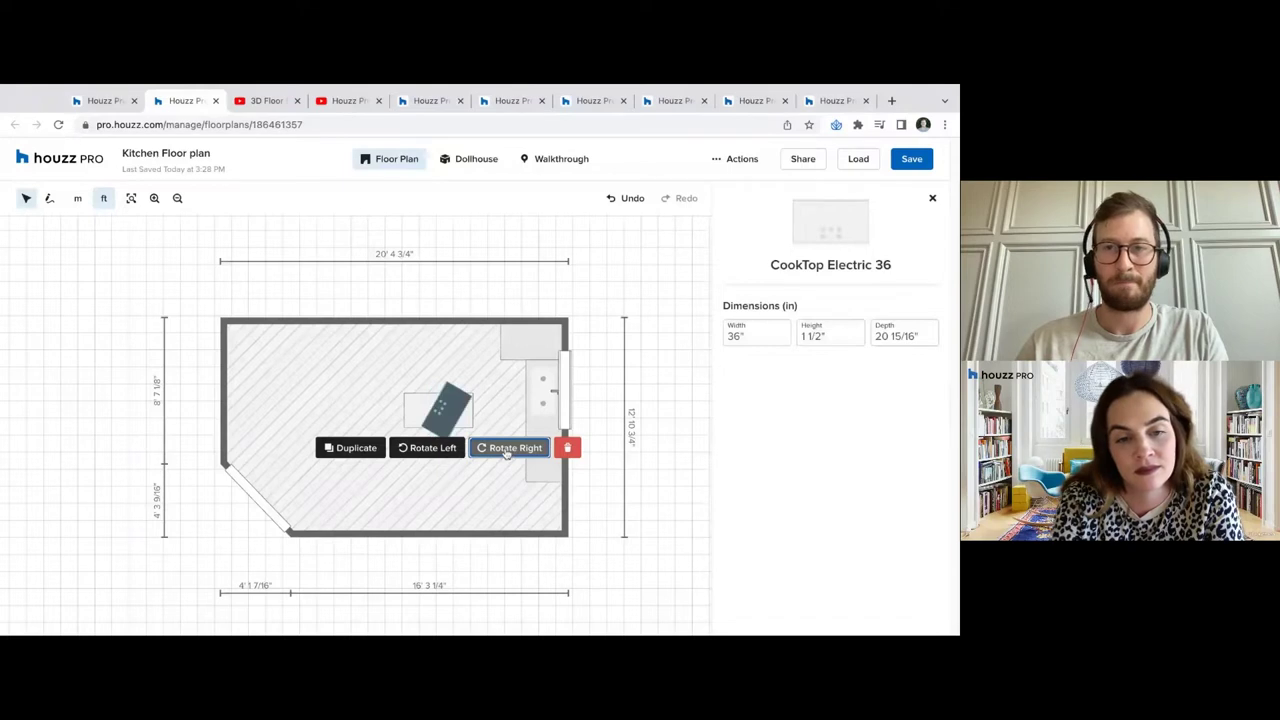
click(506, 448)
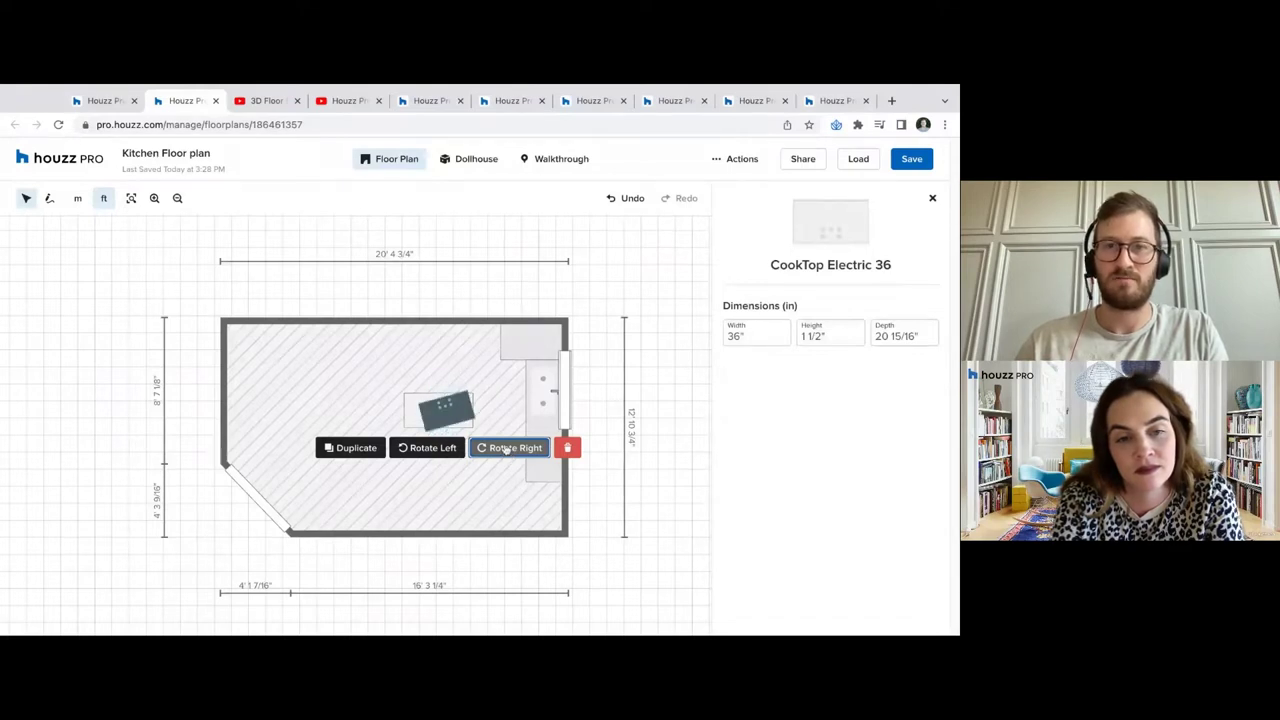
click(443, 414)
drag(443, 414, 443, 411)
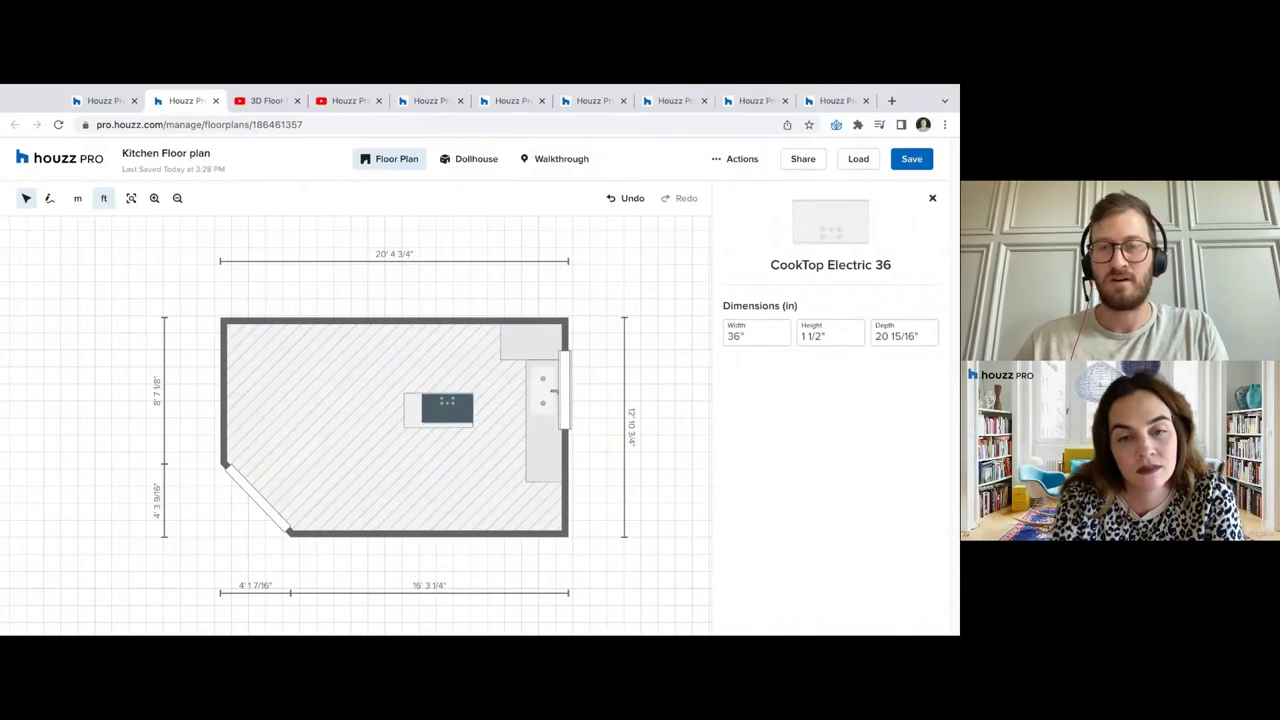
click(933, 199)
Add a Dishwasher 24 against the right wall, flush with the lower end of the base cabinet run
scroll(877, 434, down, 3)
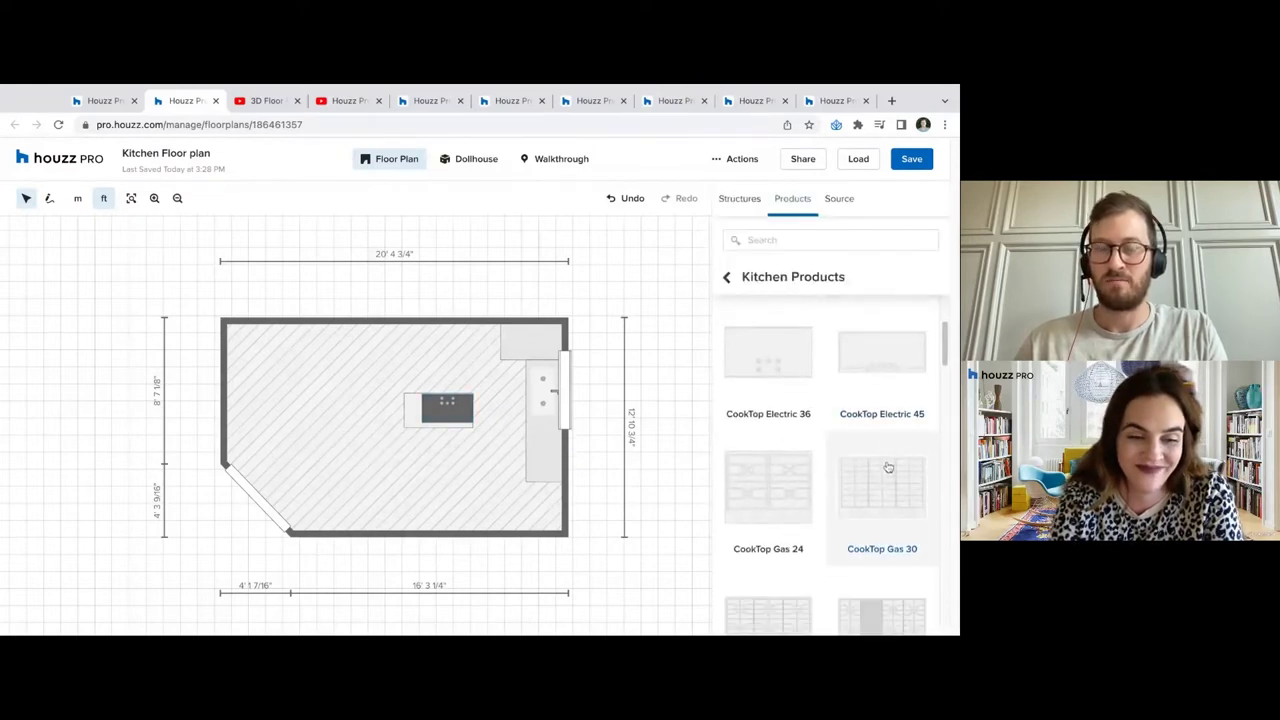
scroll(888, 467, down, 5)
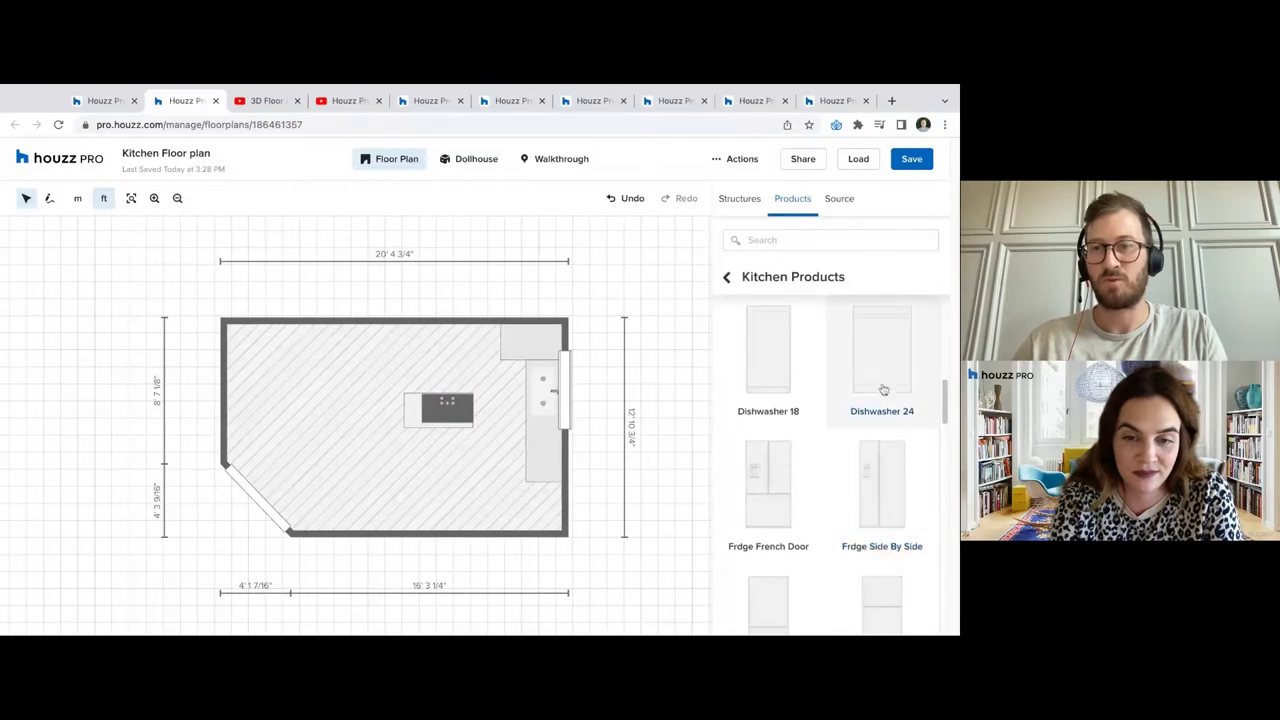
click(876, 381)
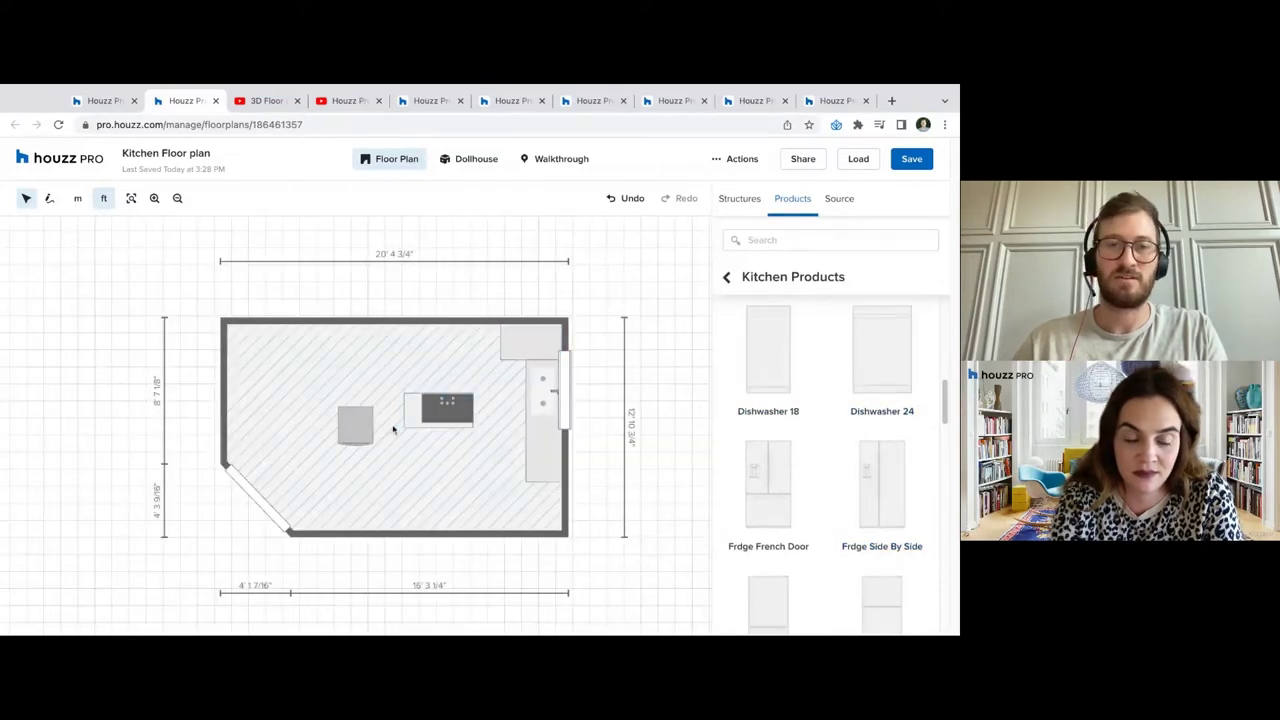
click(352, 432)
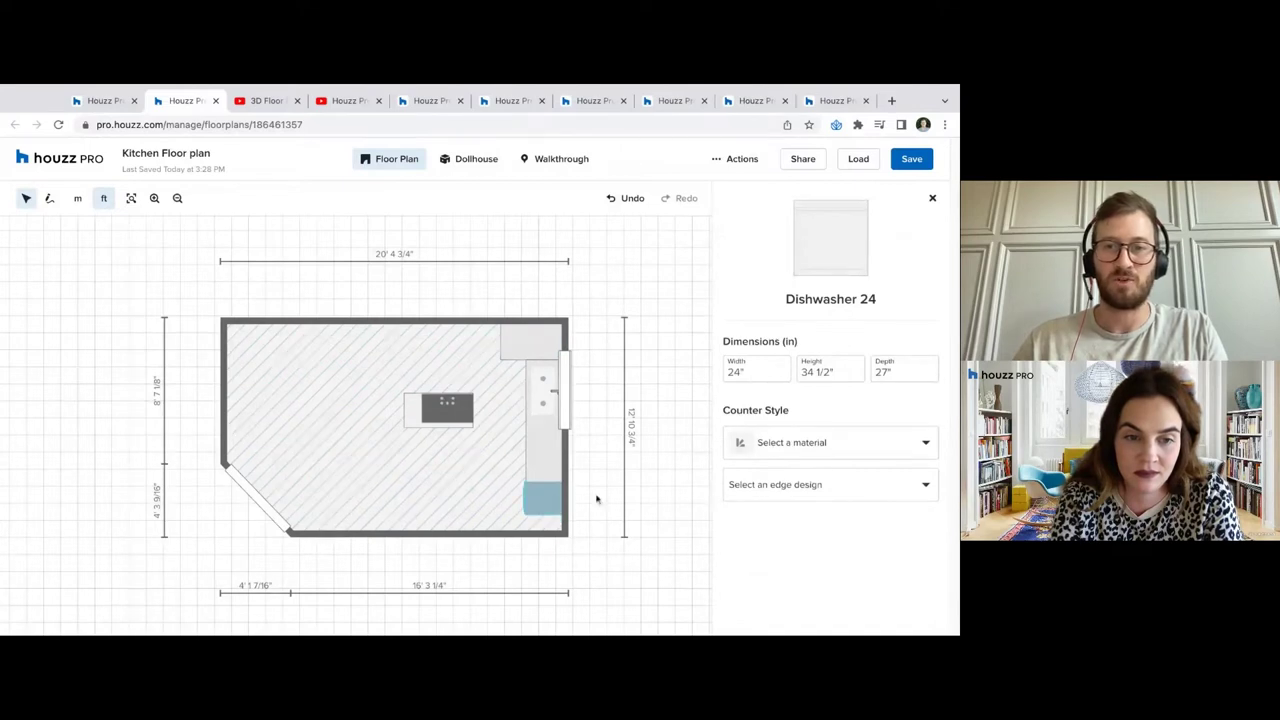
Give the dishwasher a Calacatta Marble countertop with a Bevel edge design
click(841, 445)
scroll(846, 565, down, 2)
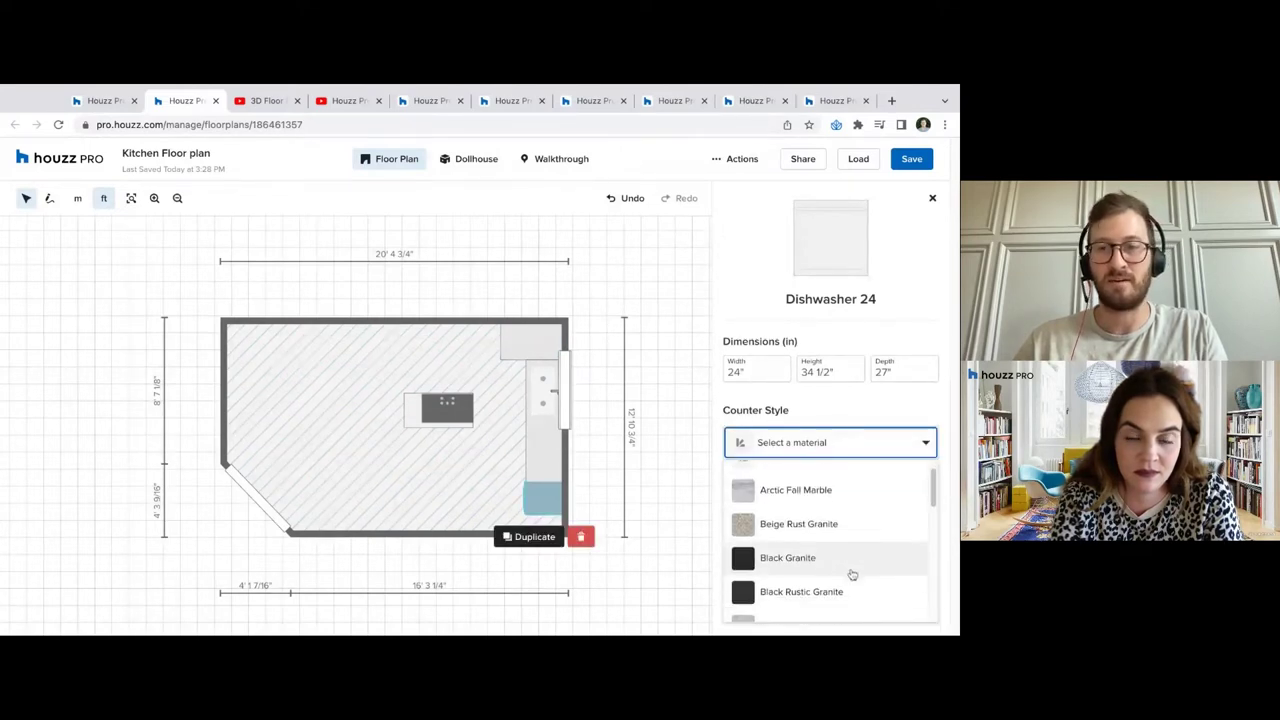
scroll(843, 572, down, 1)
click(843, 571)
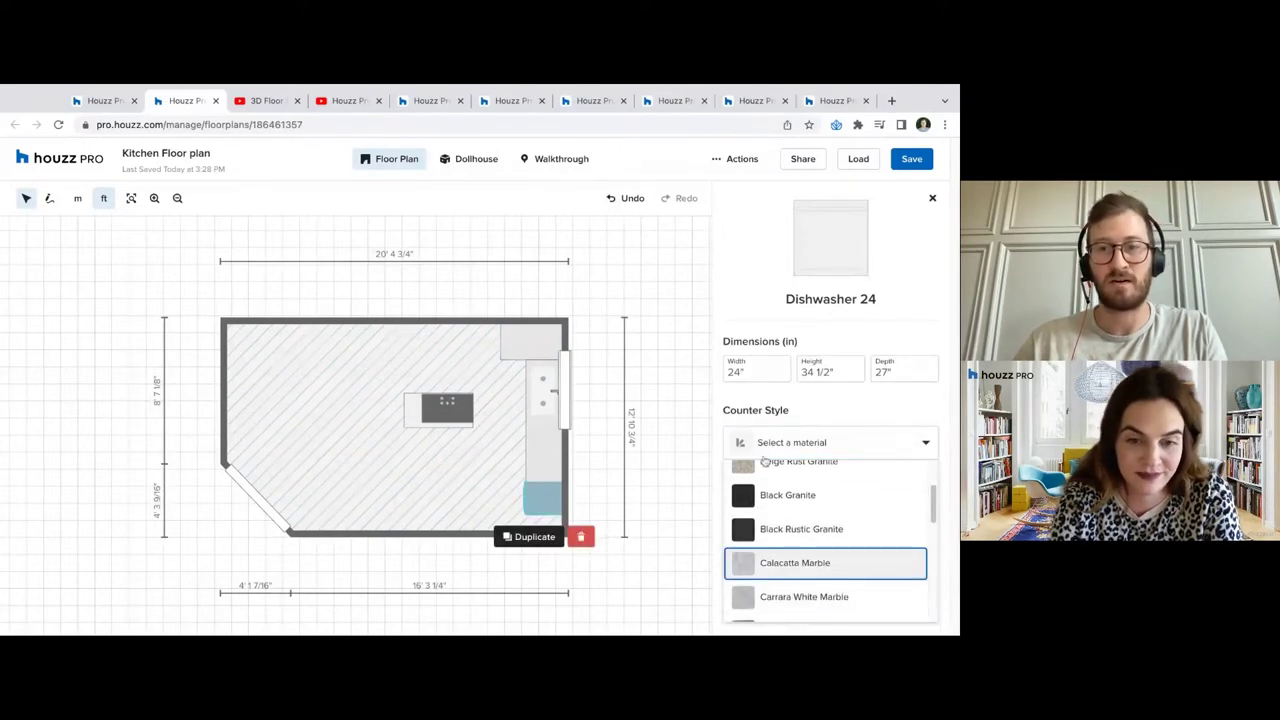
click(803, 487)
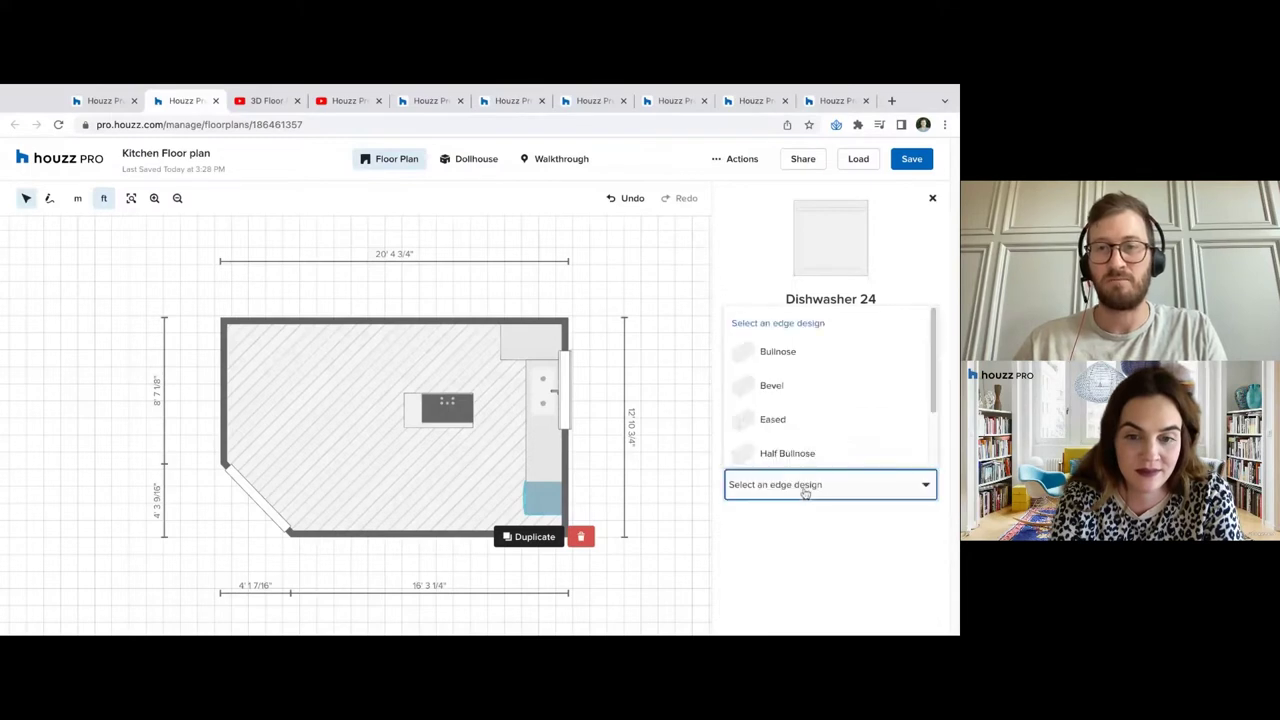
click(803, 385)
Inspect the dishwasher and cooktop in the Dollhouse and Walkthrough views, and return to the Floor Plan view
click(489, 159)
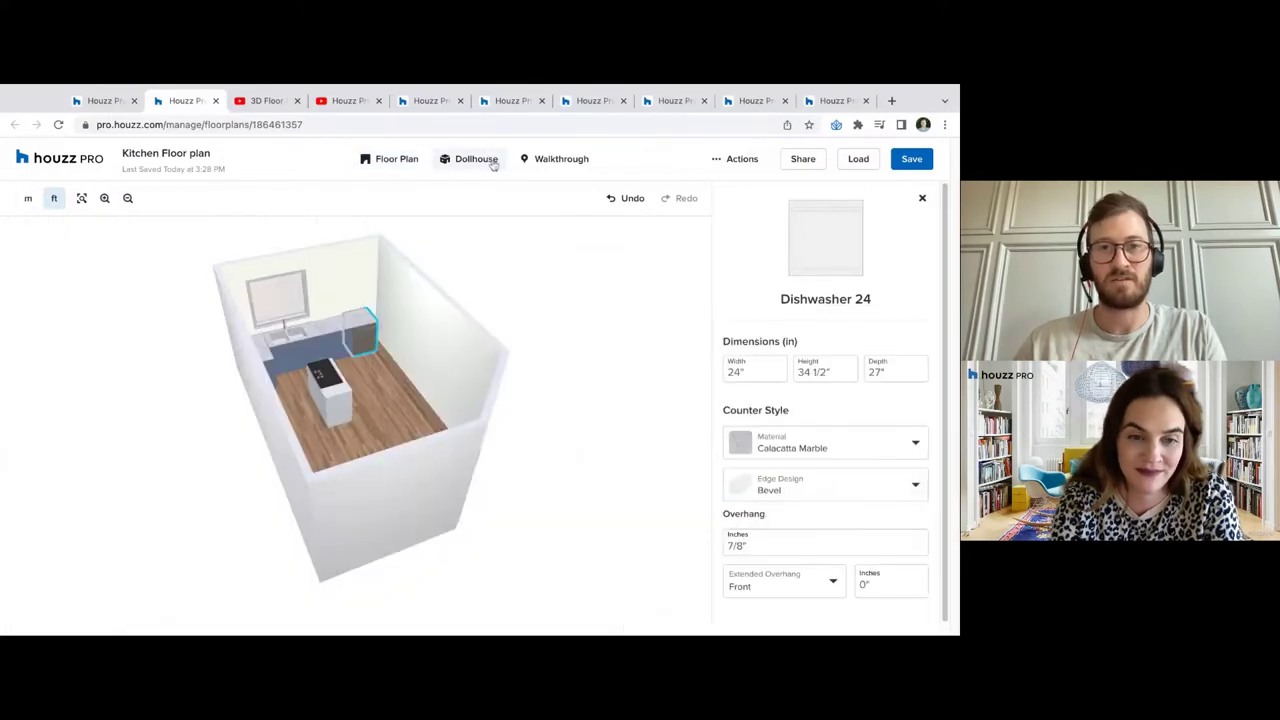
click(576, 159)
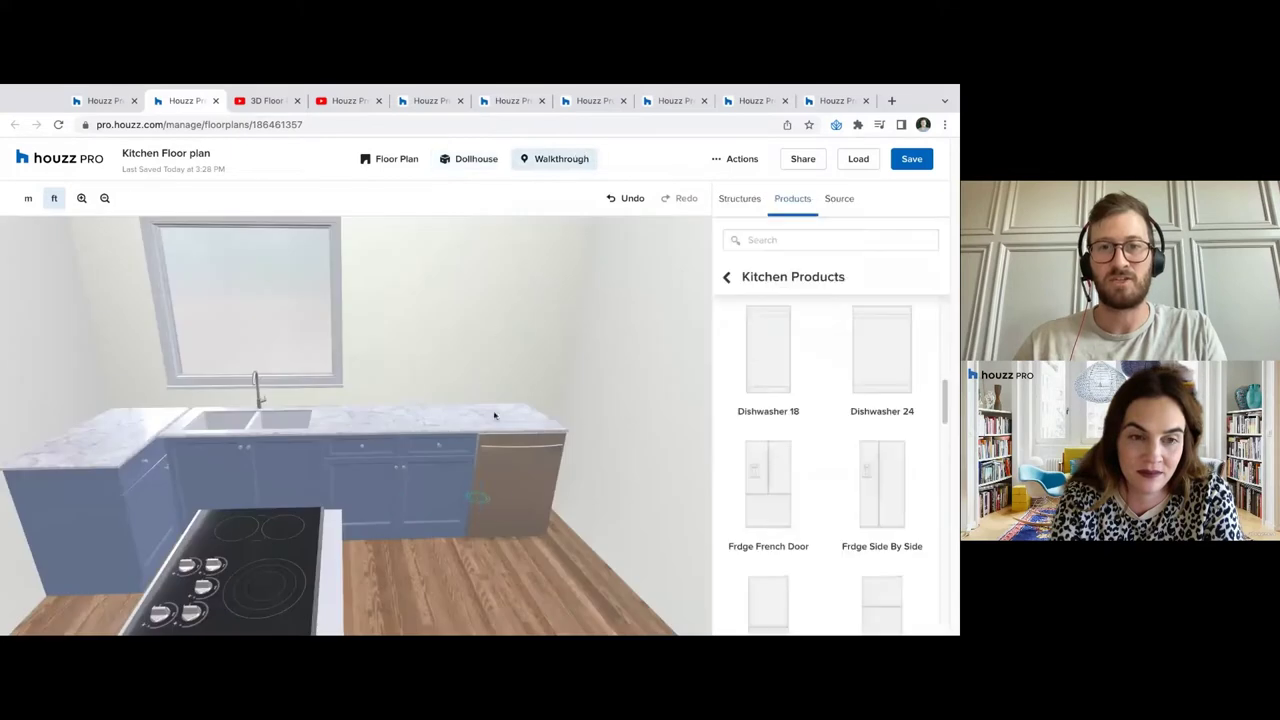
click(425, 162)
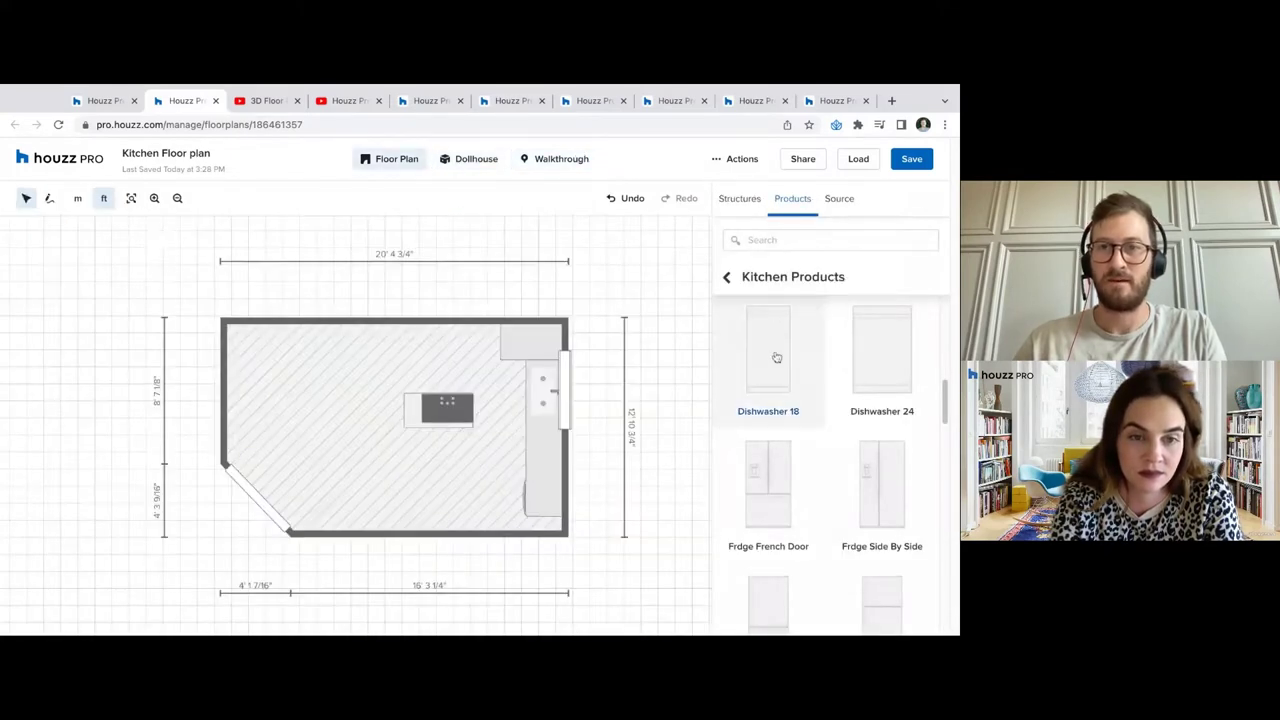
Browse the remaining kitchen appliances, from refrigerators and ranges to range hoods and island range hoods
scroll(811, 404, down, 2)
scroll(840, 440, down, 4)
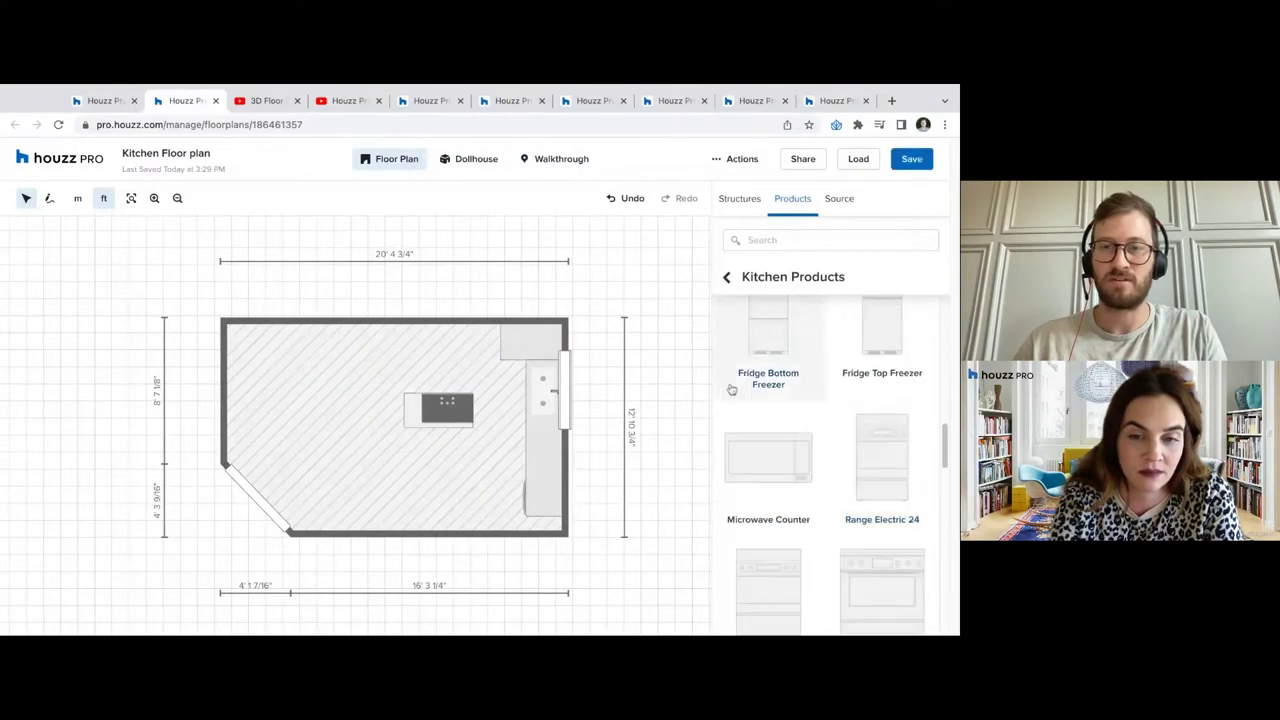
scroll(857, 447, down, 3)
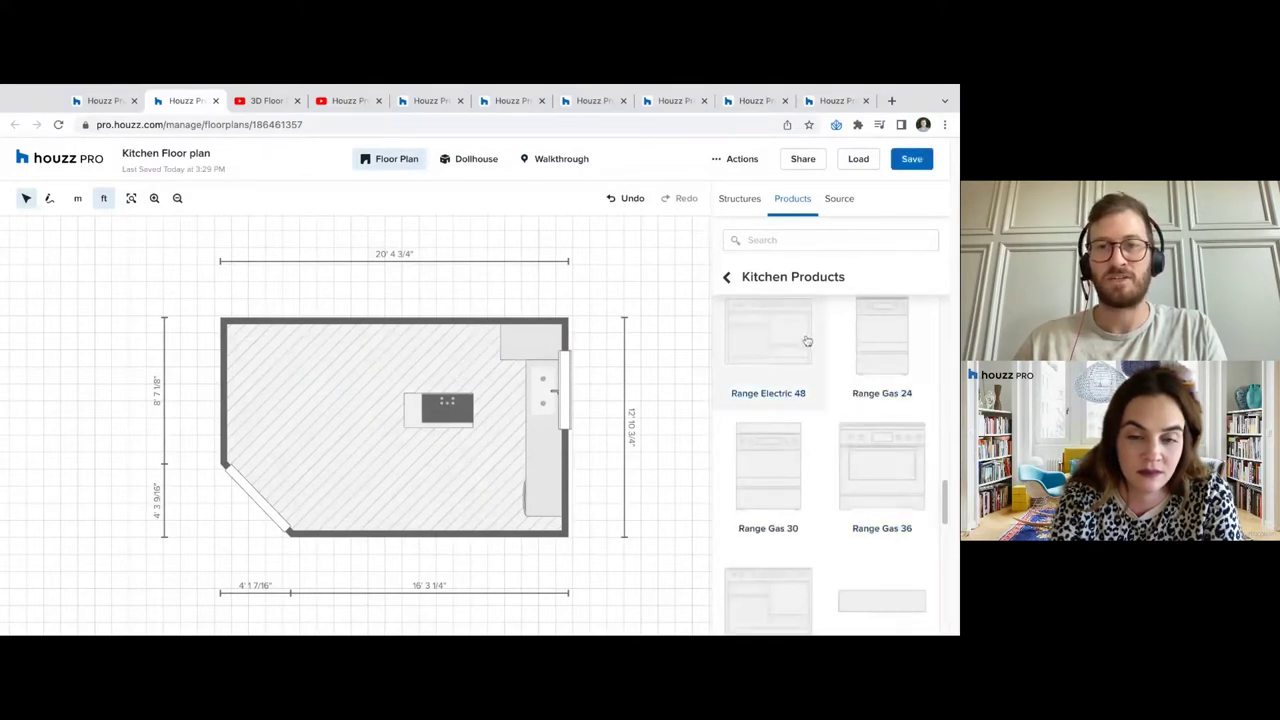
scroll(860, 402, down, 2)
scroll(860, 402, down, 2)
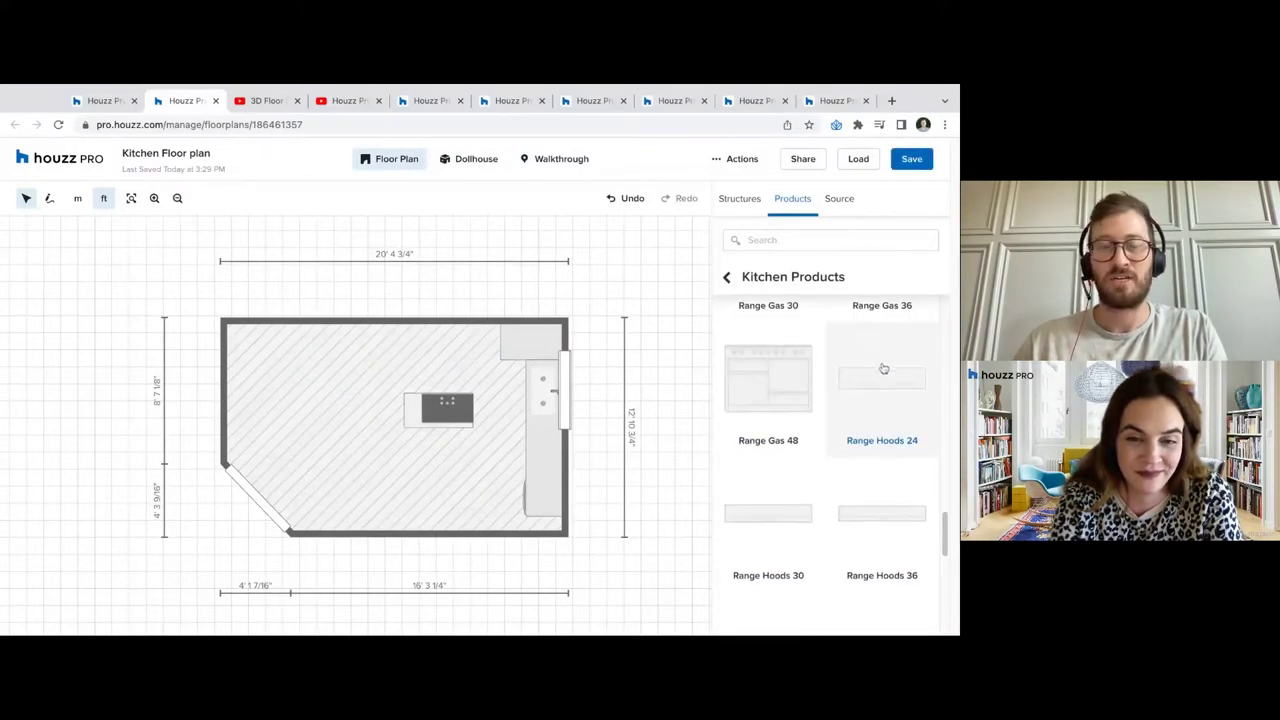
scroll(830, 507, down, 1)
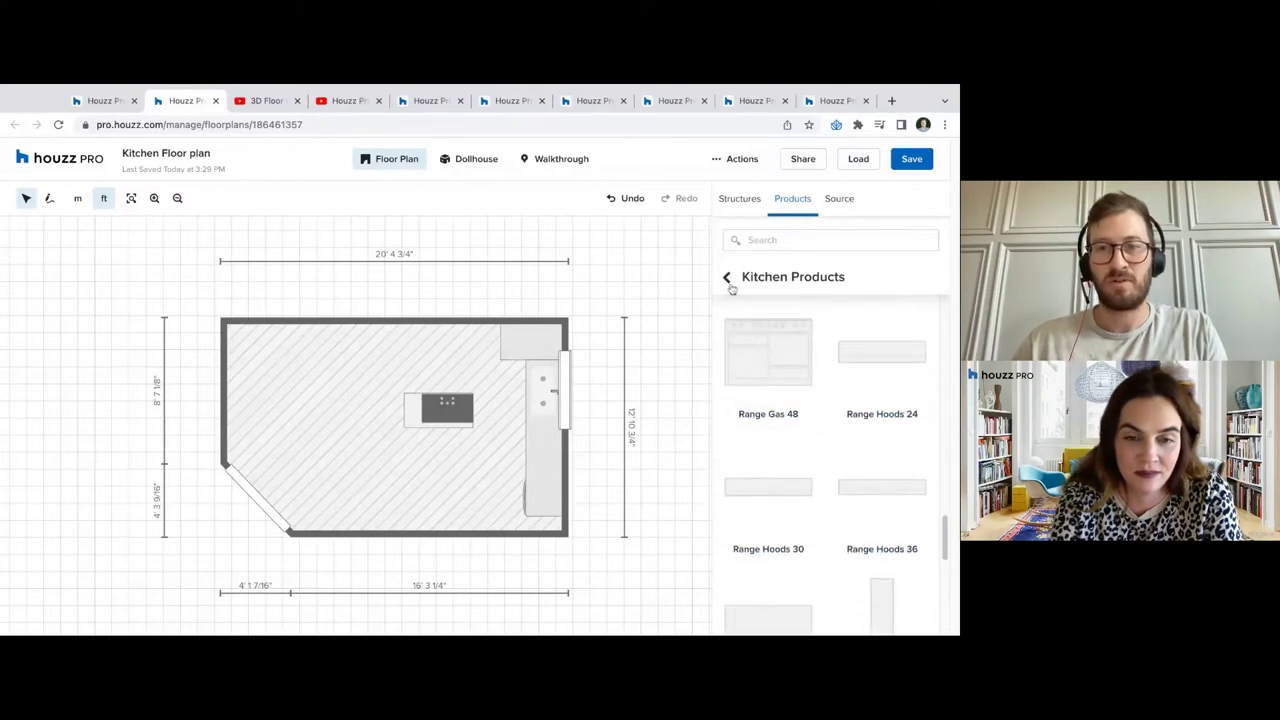
scroll(803, 417, down, 5)
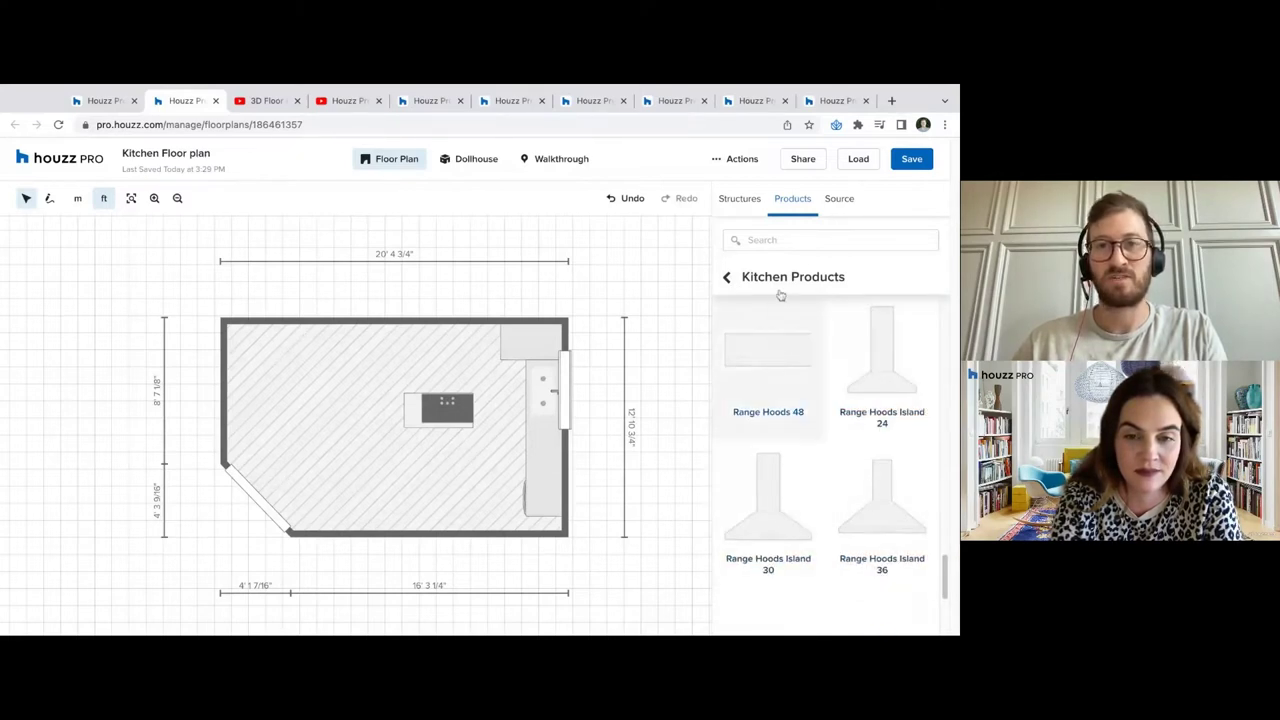
Reopen Kitchen Products and examine the available Tall Cabinets and Wall Cabinets with their sizes
click(726, 277)
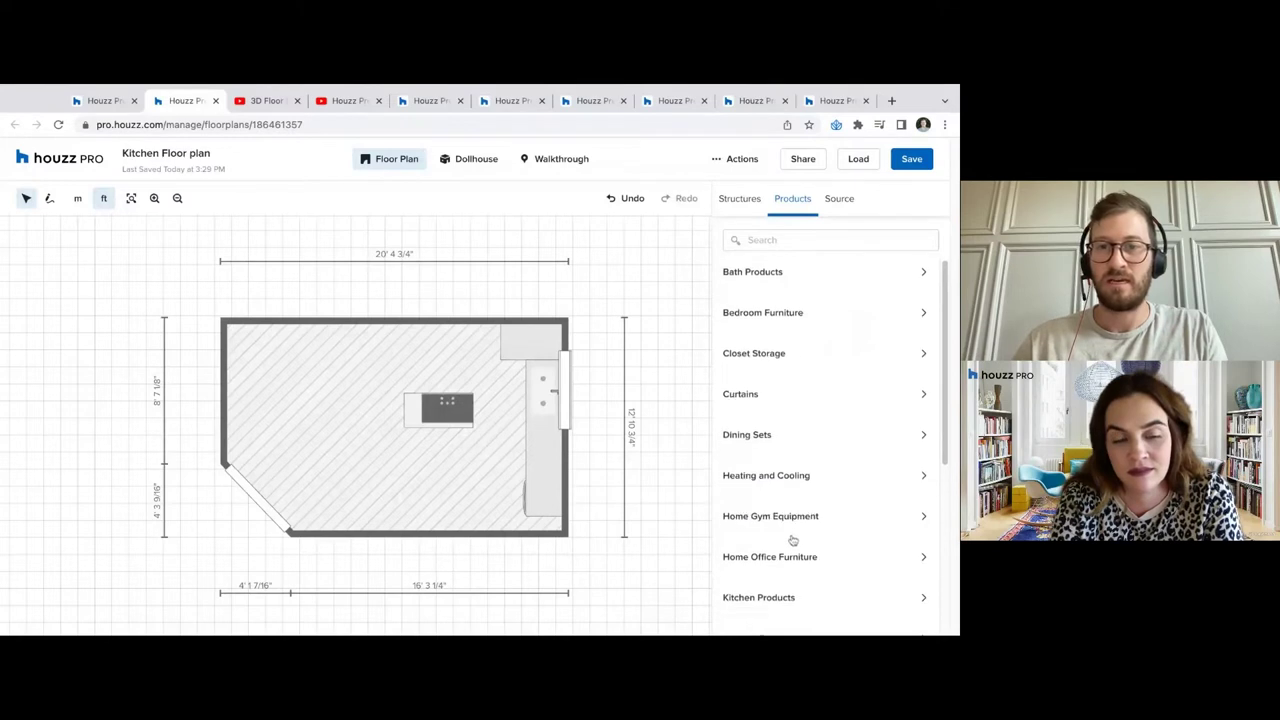
scroll(790, 530, down, 2)
click(782, 505)
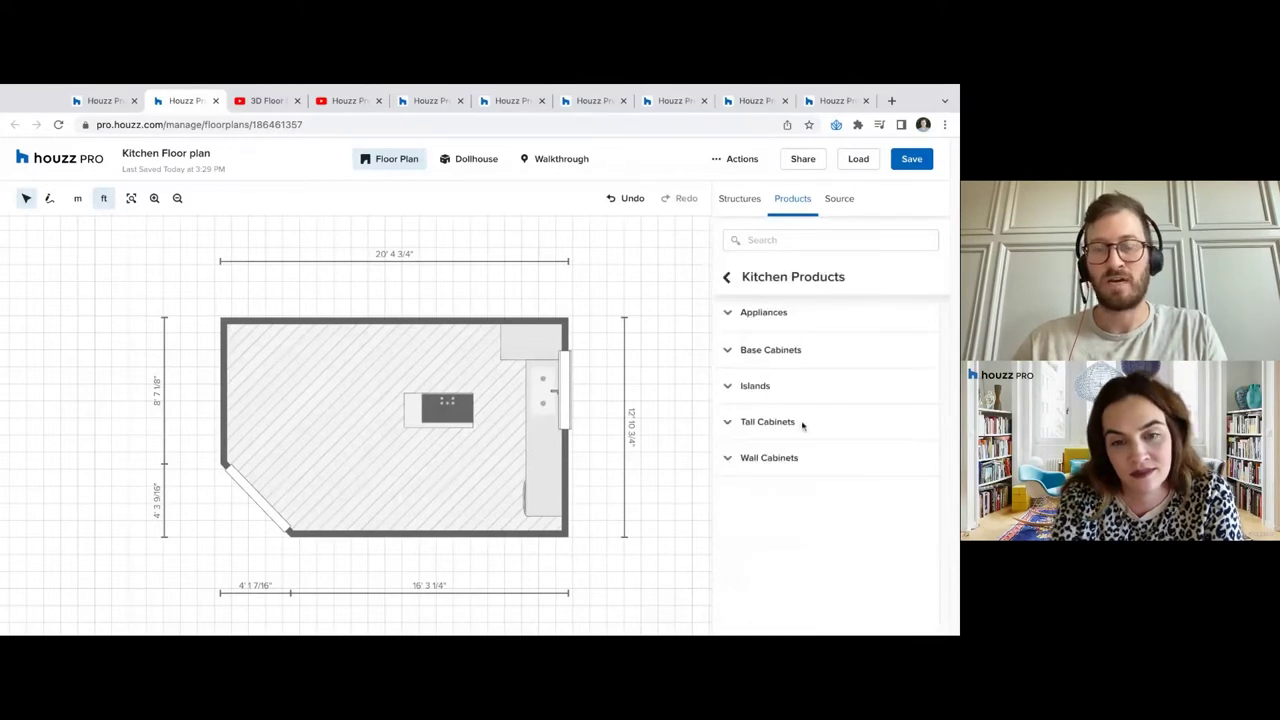
click(768, 422)
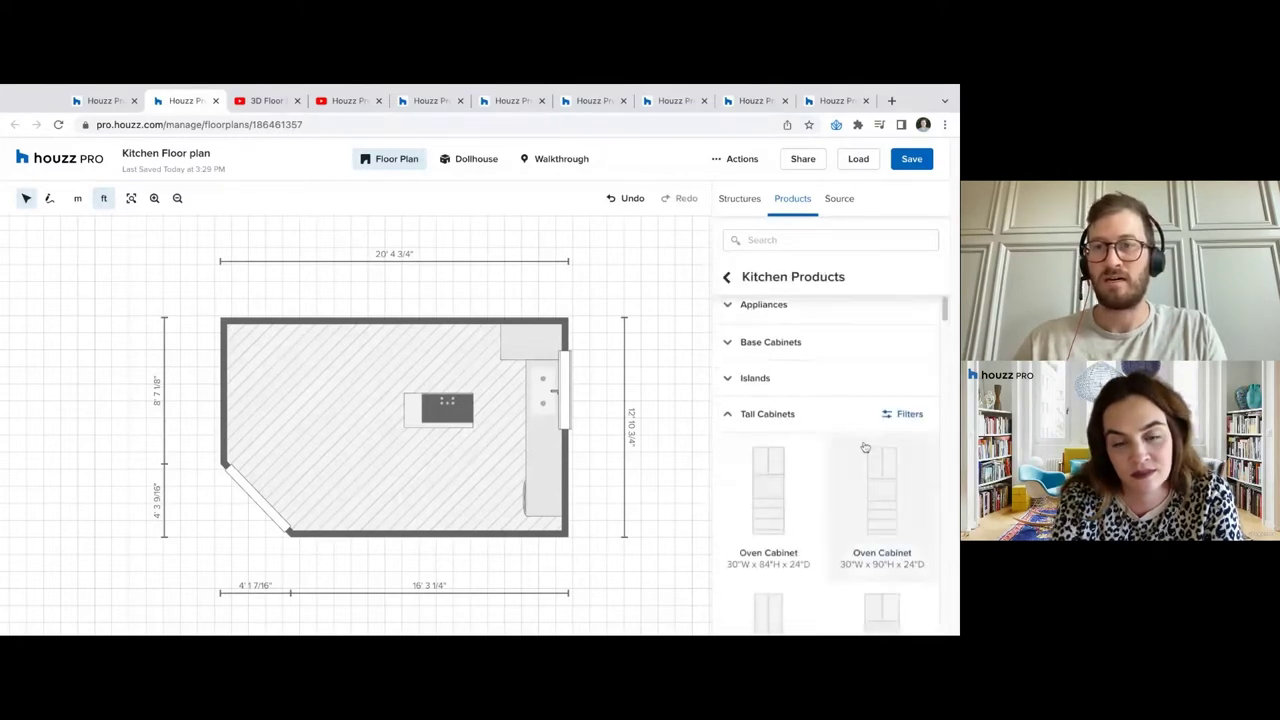
scroll(848, 400, down, 2)
scroll(841, 428, down, 2)
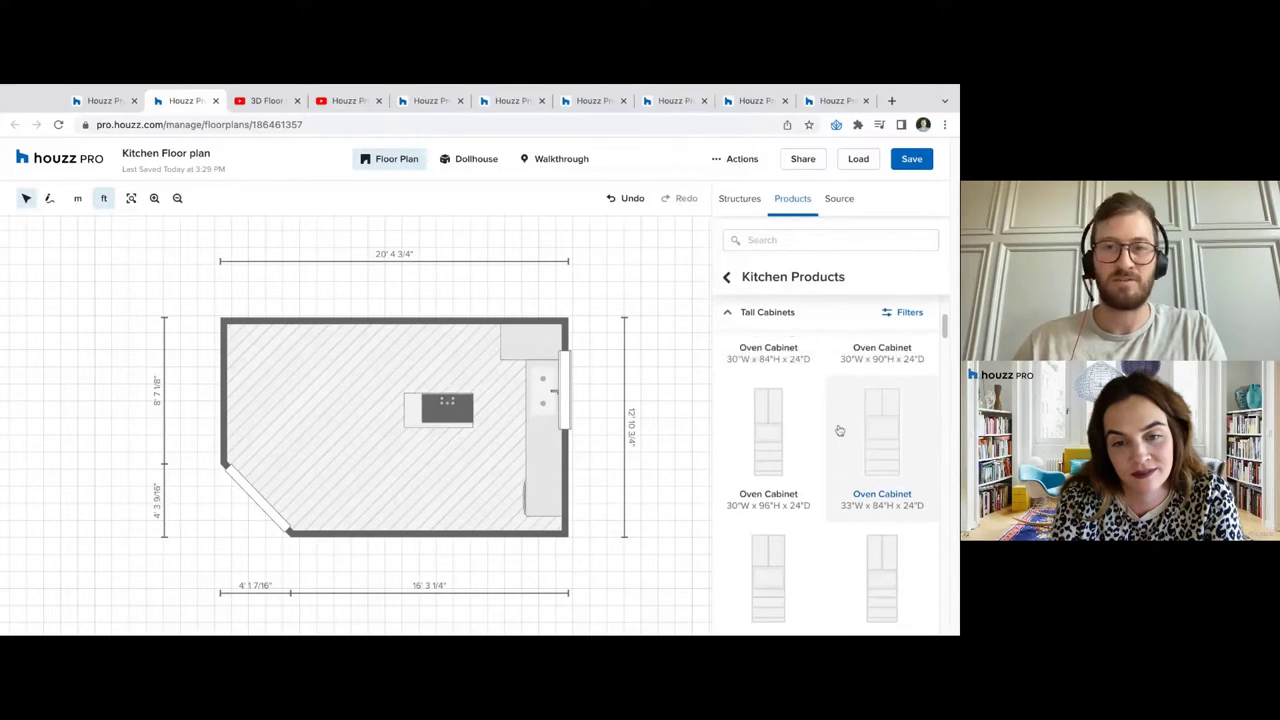
scroll(800, 380, up, 1)
click(734, 313)
click(775, 468)
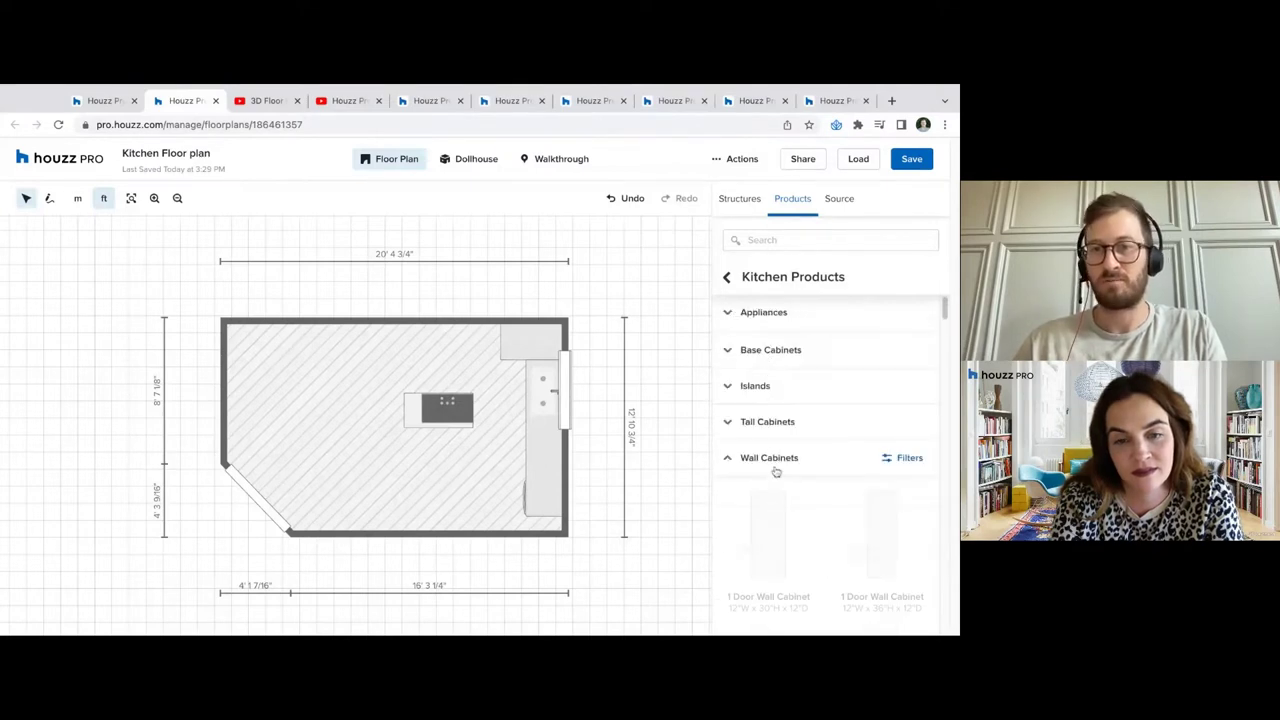
scroll(860, 460, down, 3)
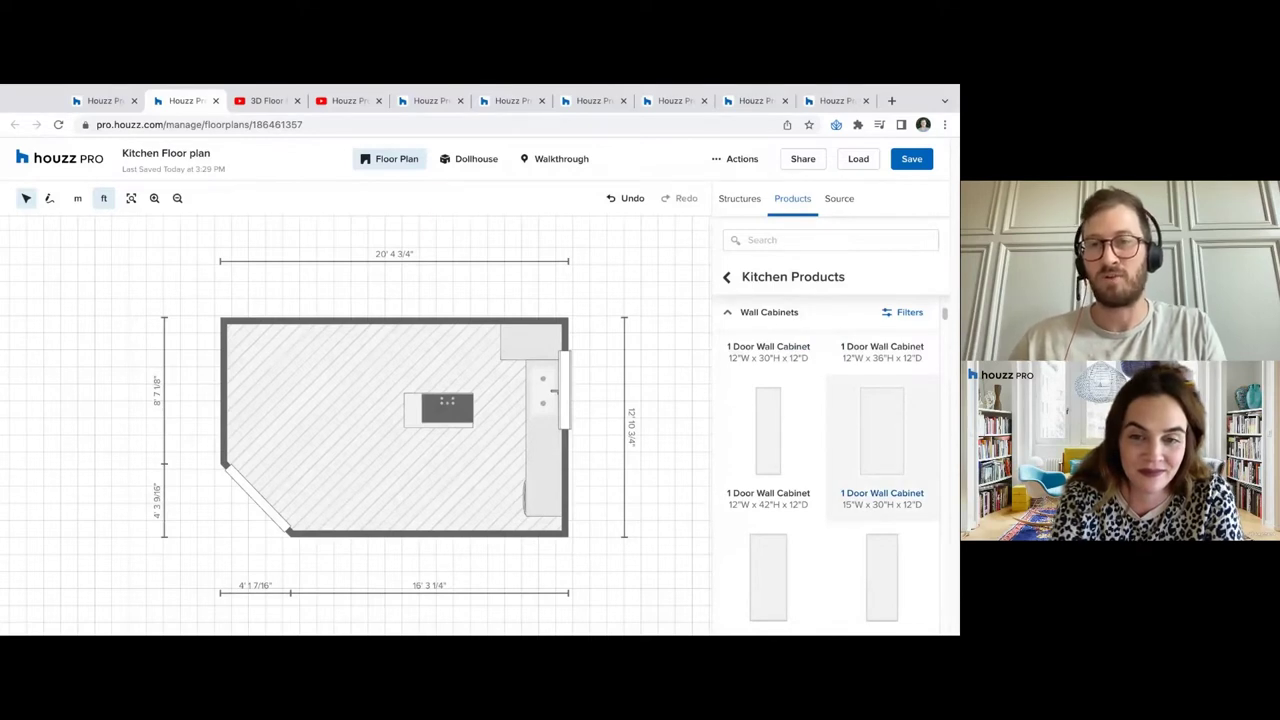
scroll(882, 430, down, 3)
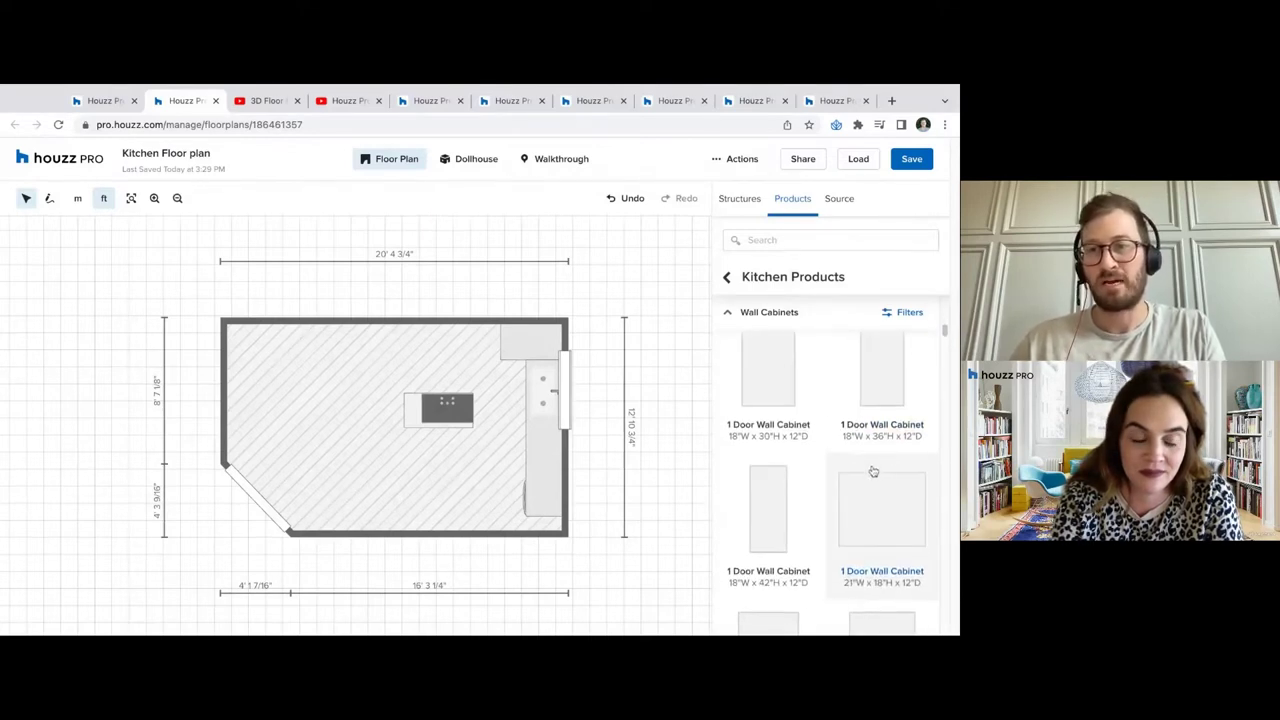
Place an 18"W x 36"H x 12"D one-door wall cabinet above the base cabinet in the kitchen's upper-right corner and review its properties
drag(889, 399, 594, 418)
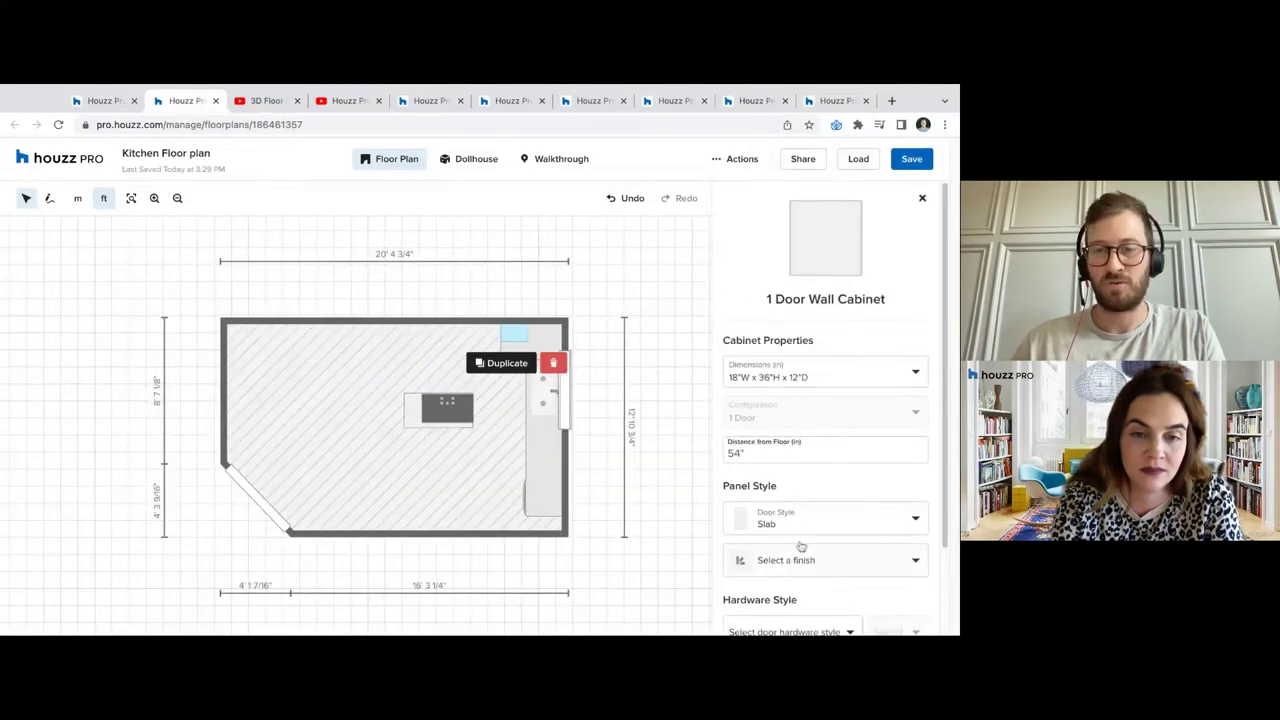
scroll(780, 512, down, 2)
scroll(788, 510, down, 2)
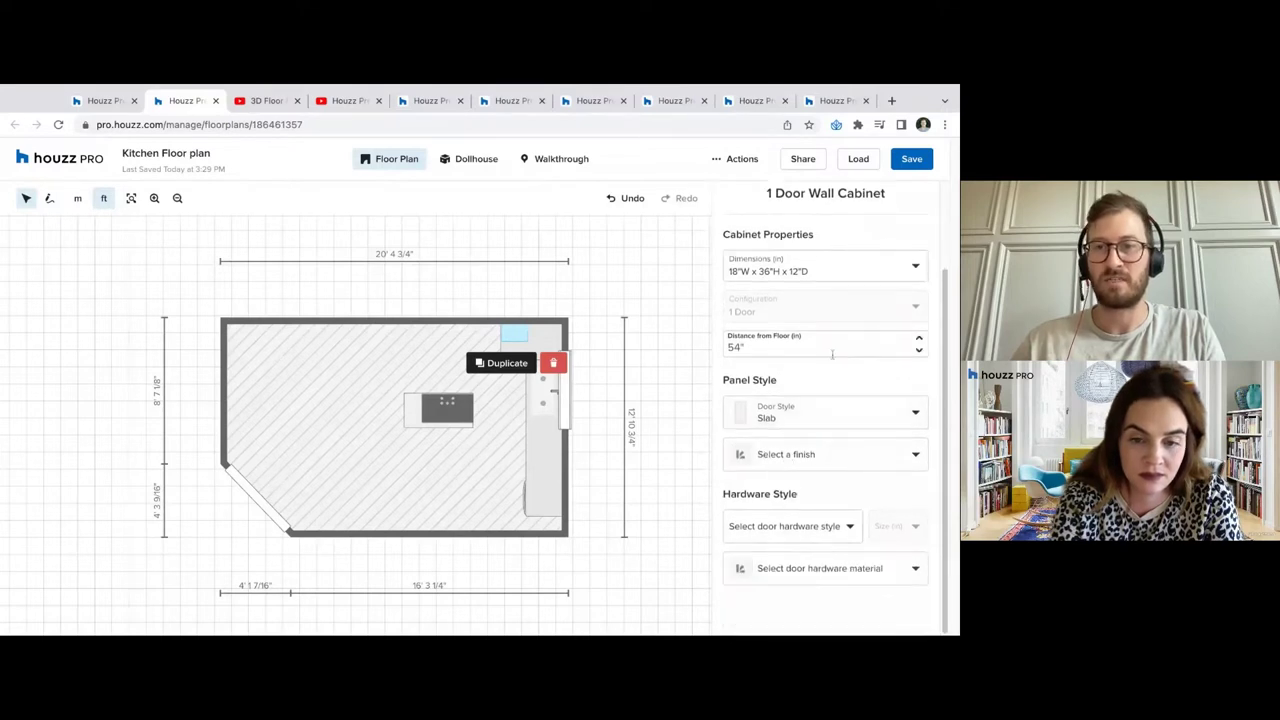
scroll(770, 500, up, 4)
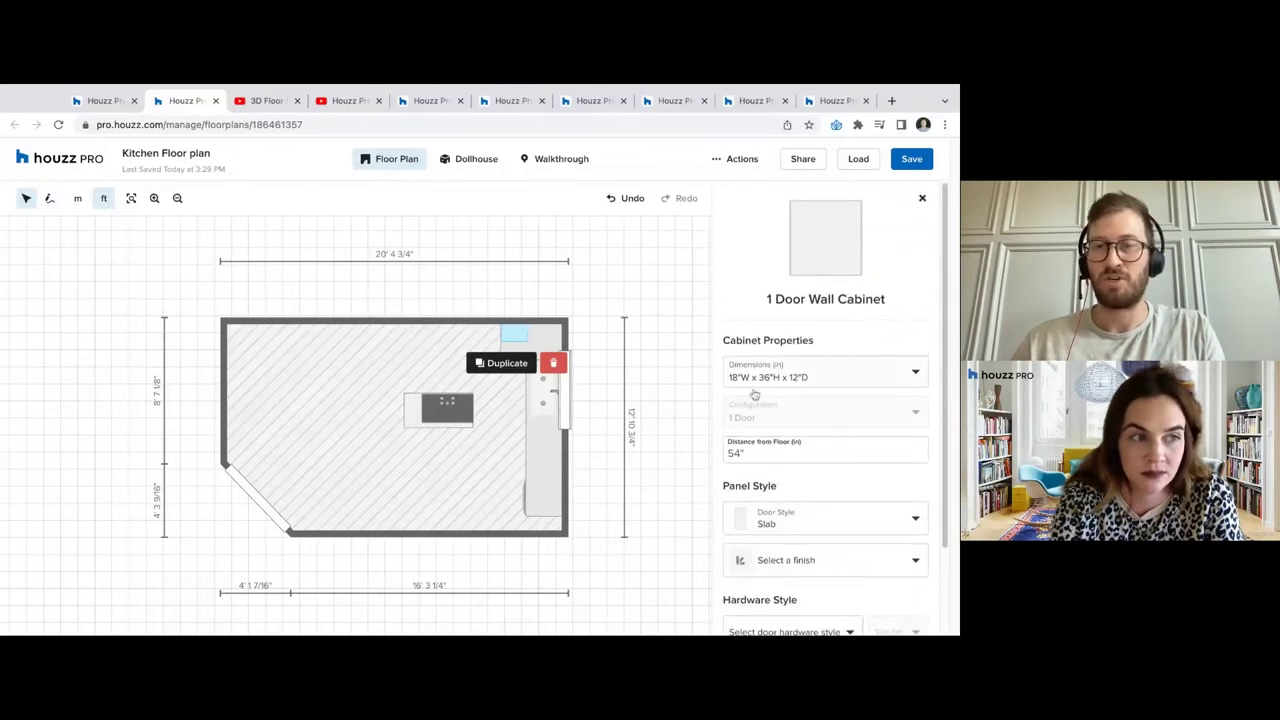
double_click(754, 452)
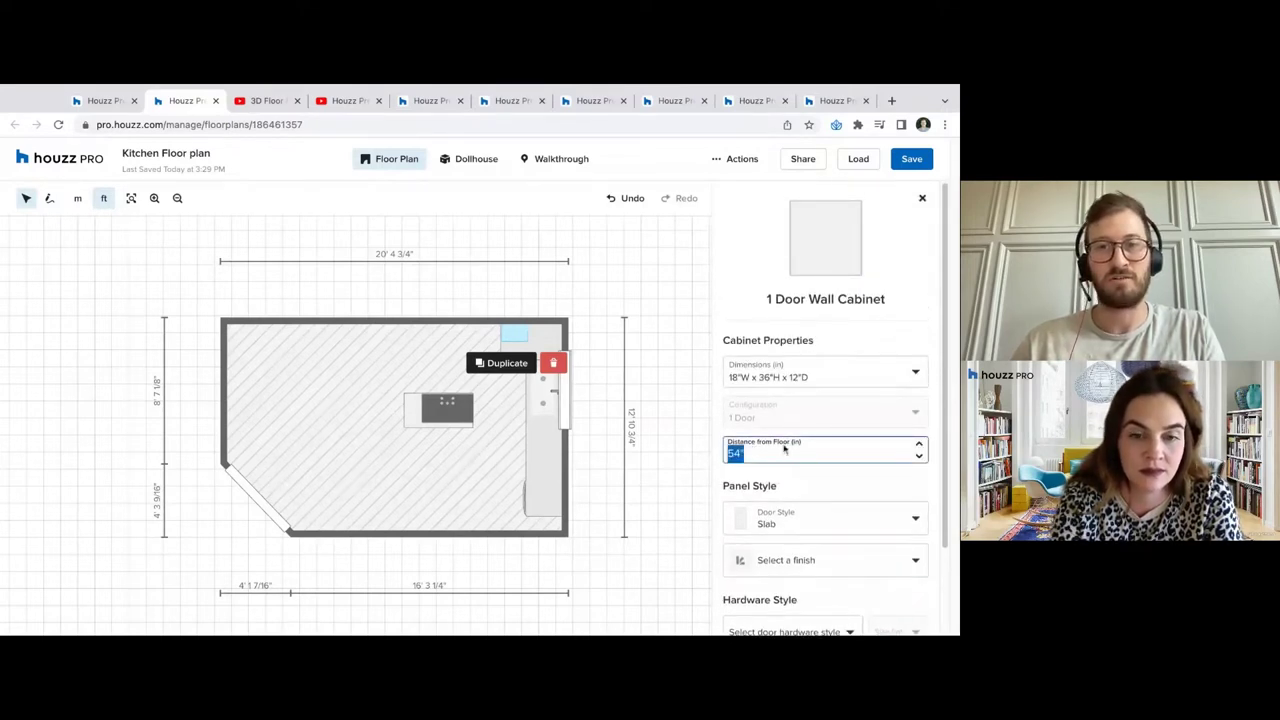
click(778, 484)
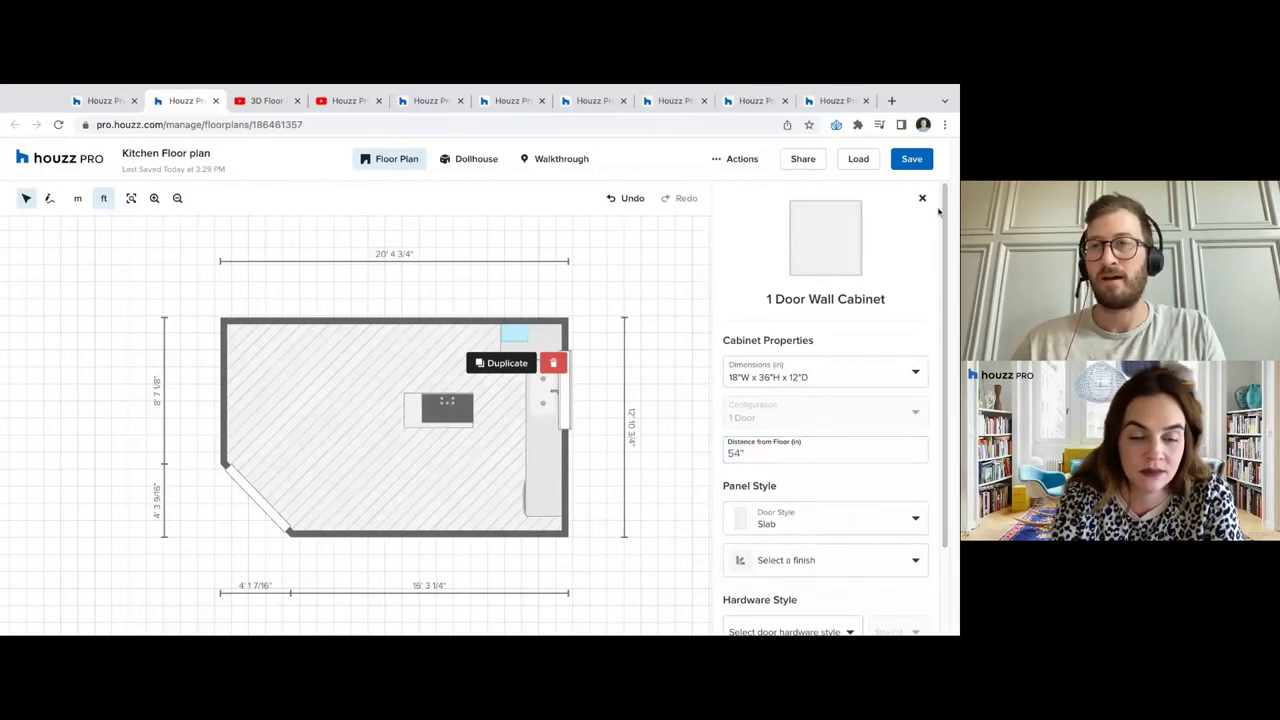
Check the placed wall cabinet in the Dollhouse view, return to the floor plan and close the cabinet's properties
click(480, 158)
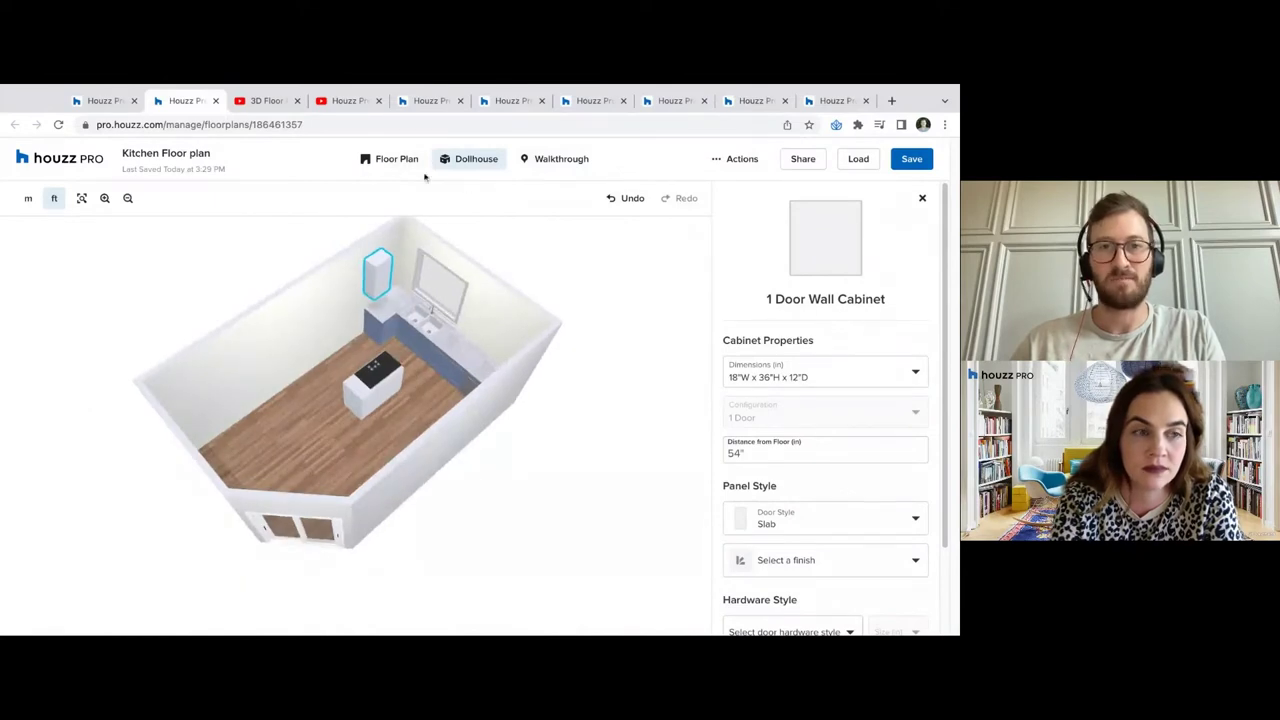
click(398, 159)
click(922, 198)
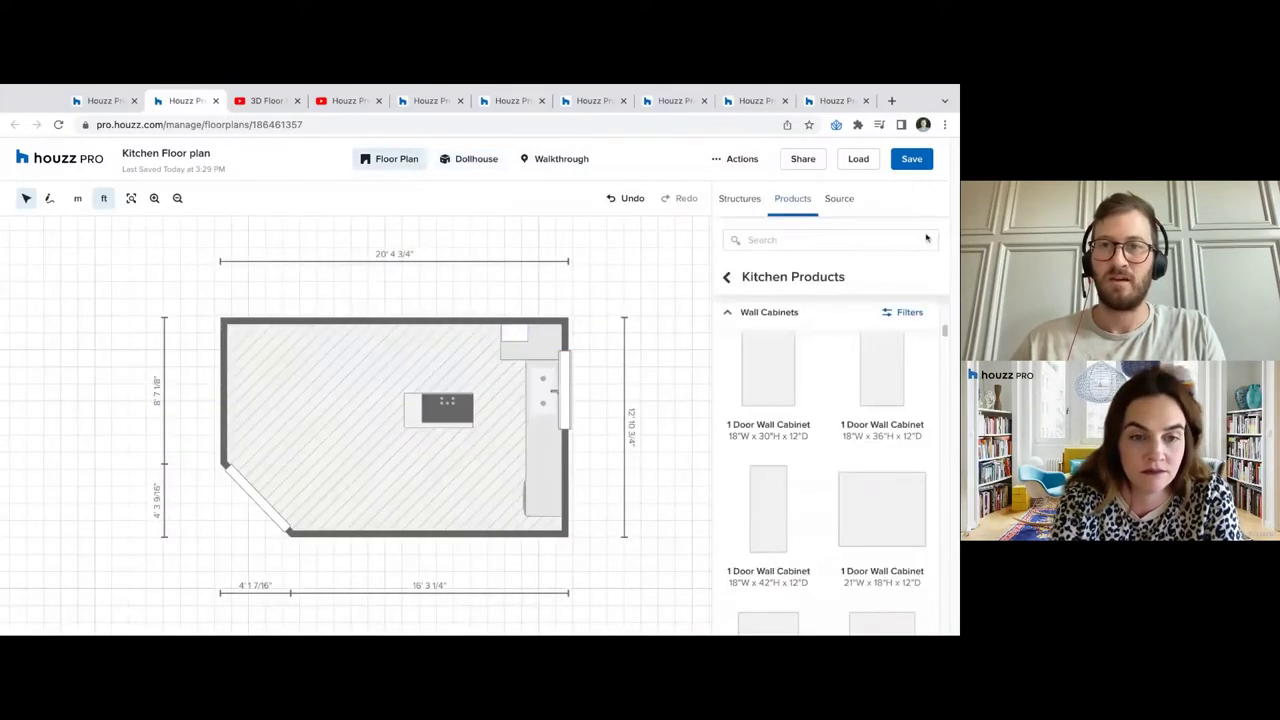
Search the sourced 3D products for "runner rug"
click(729, 278)
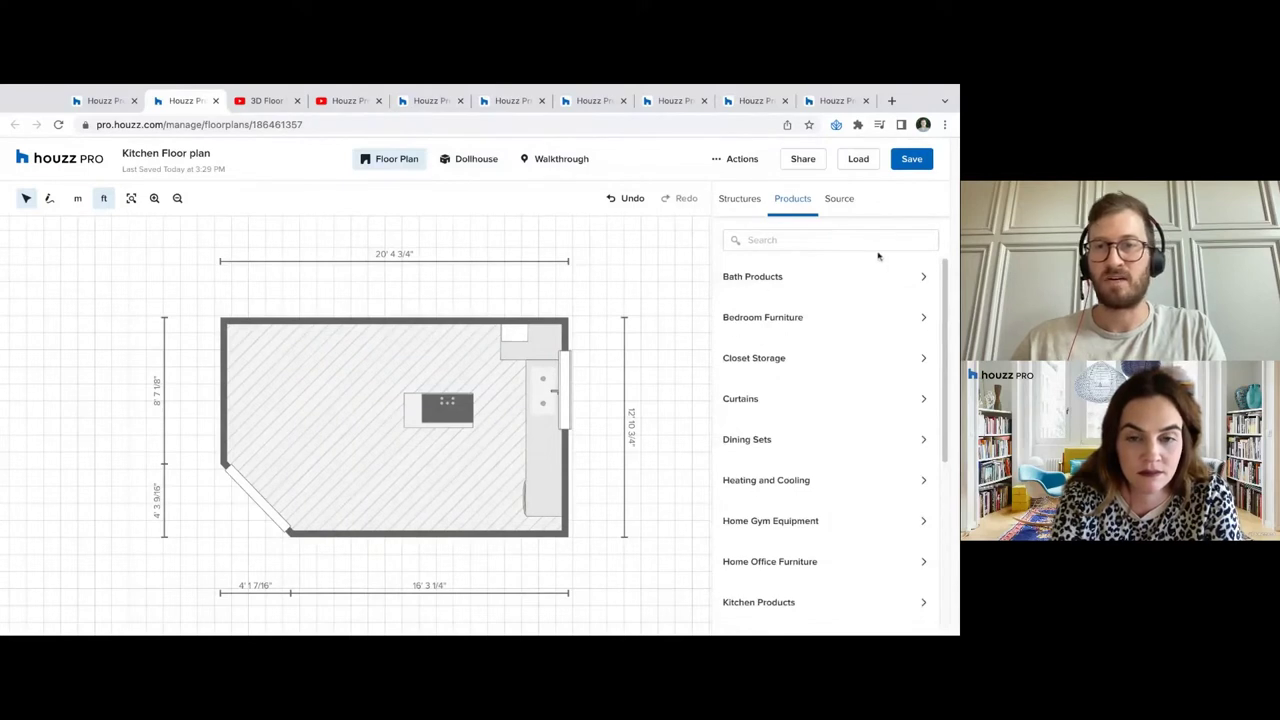
click(851, 201)
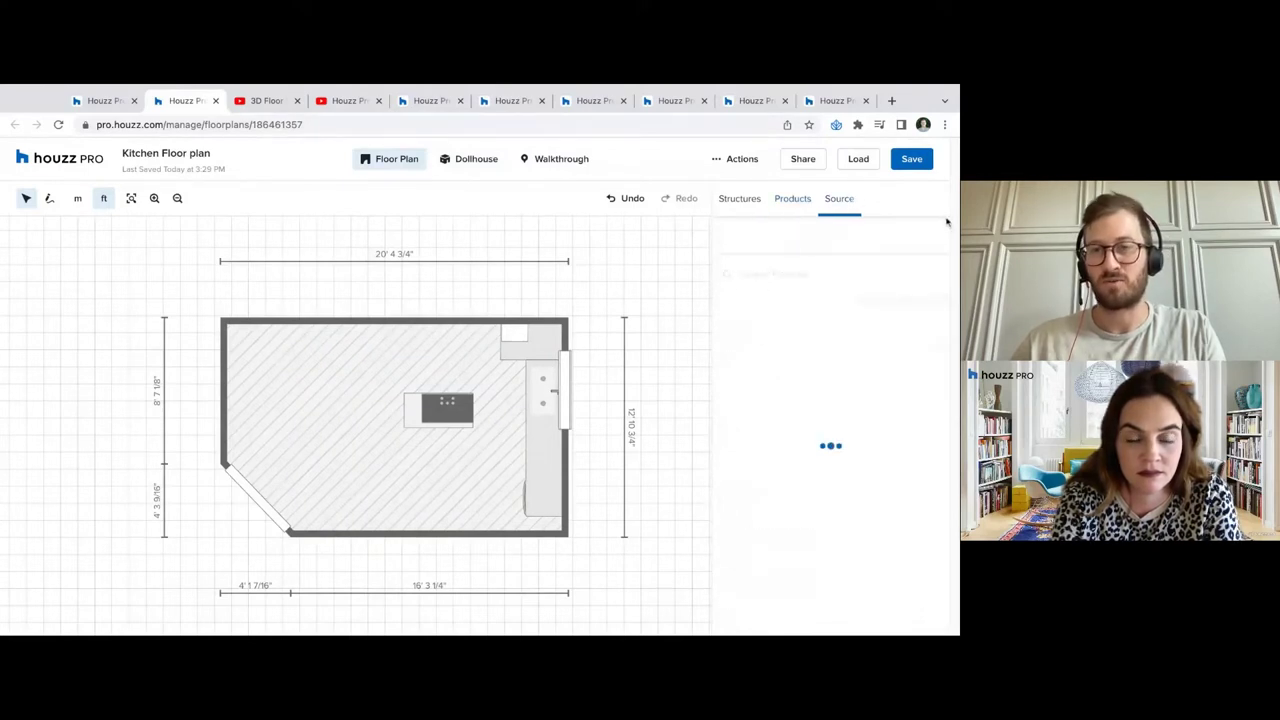
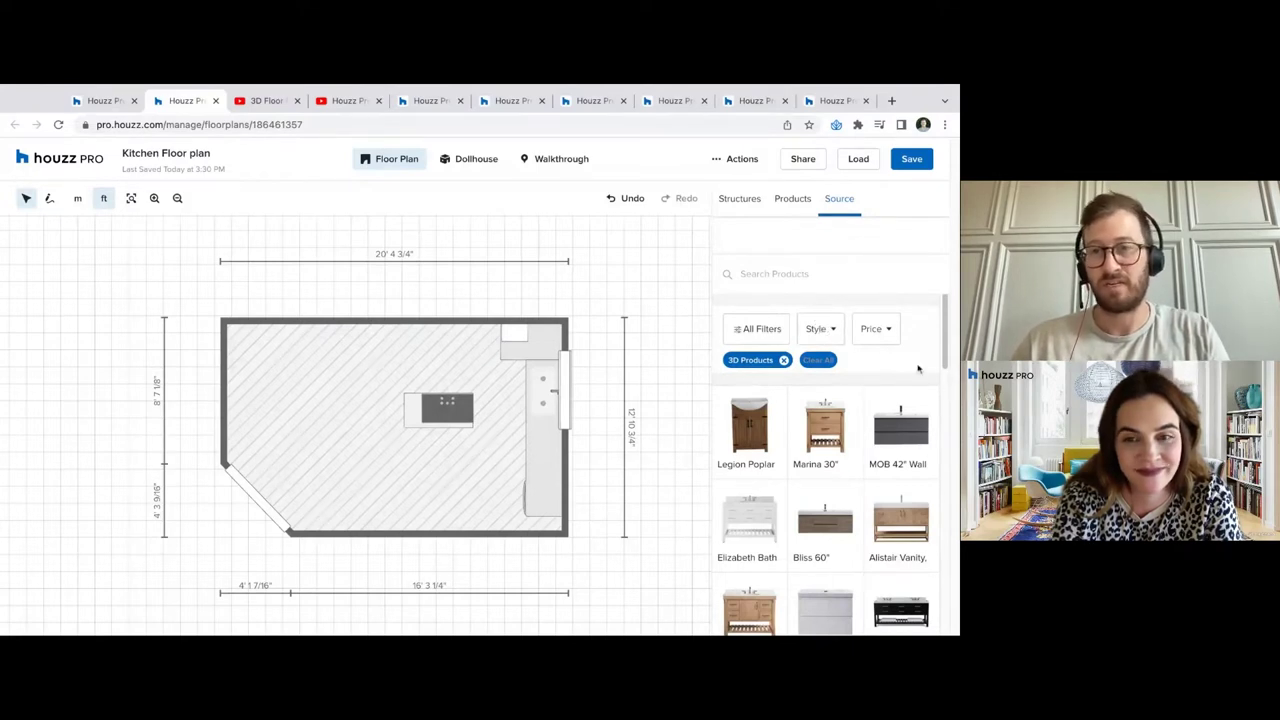
text(runner rug)
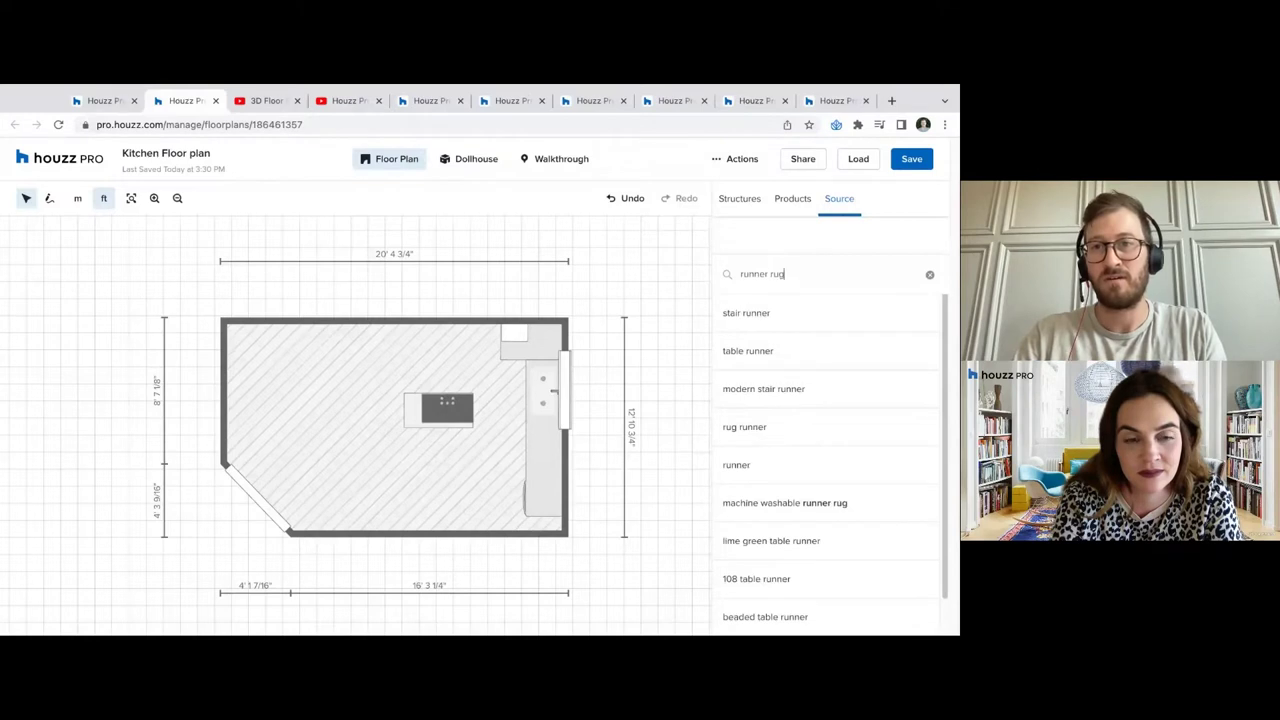
key(Return)
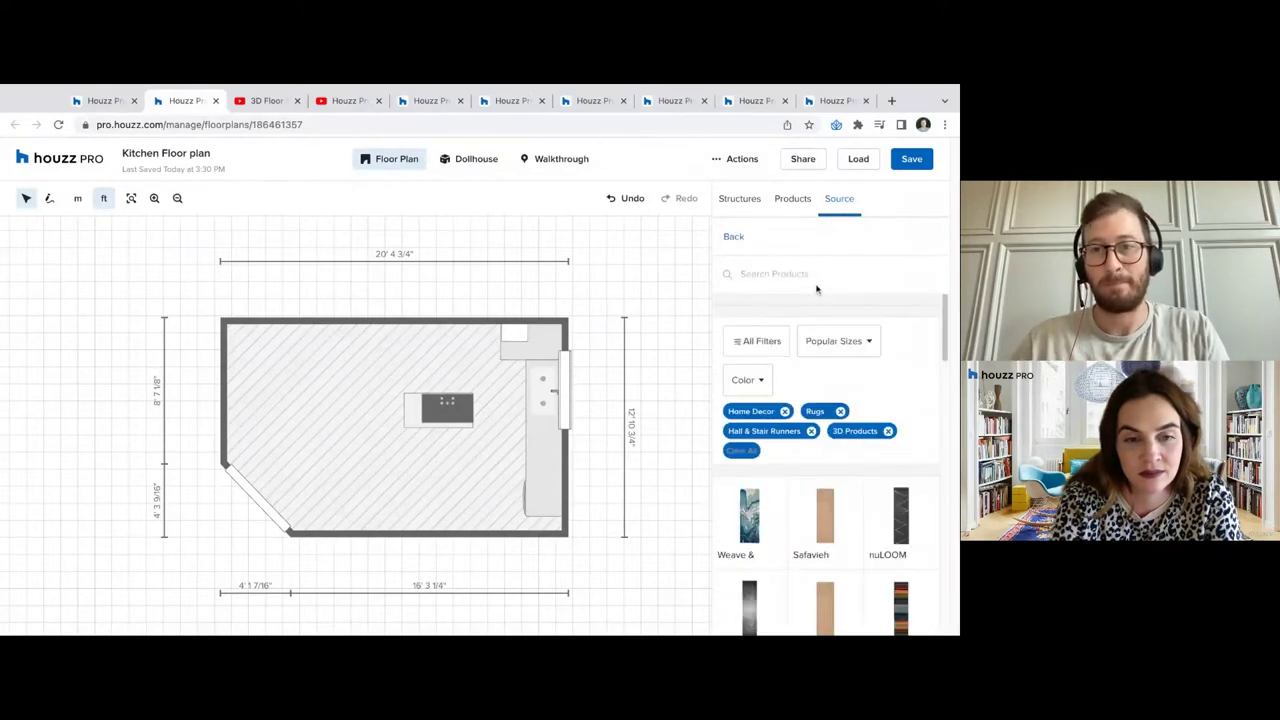
Add the Safavieh Evoke Collection EVK220 ivory/gray 2'2"x9' rug and place it between the island and the sink counter
scroll(846, 403, down, 1)
scroll(846, 403, down, 3)
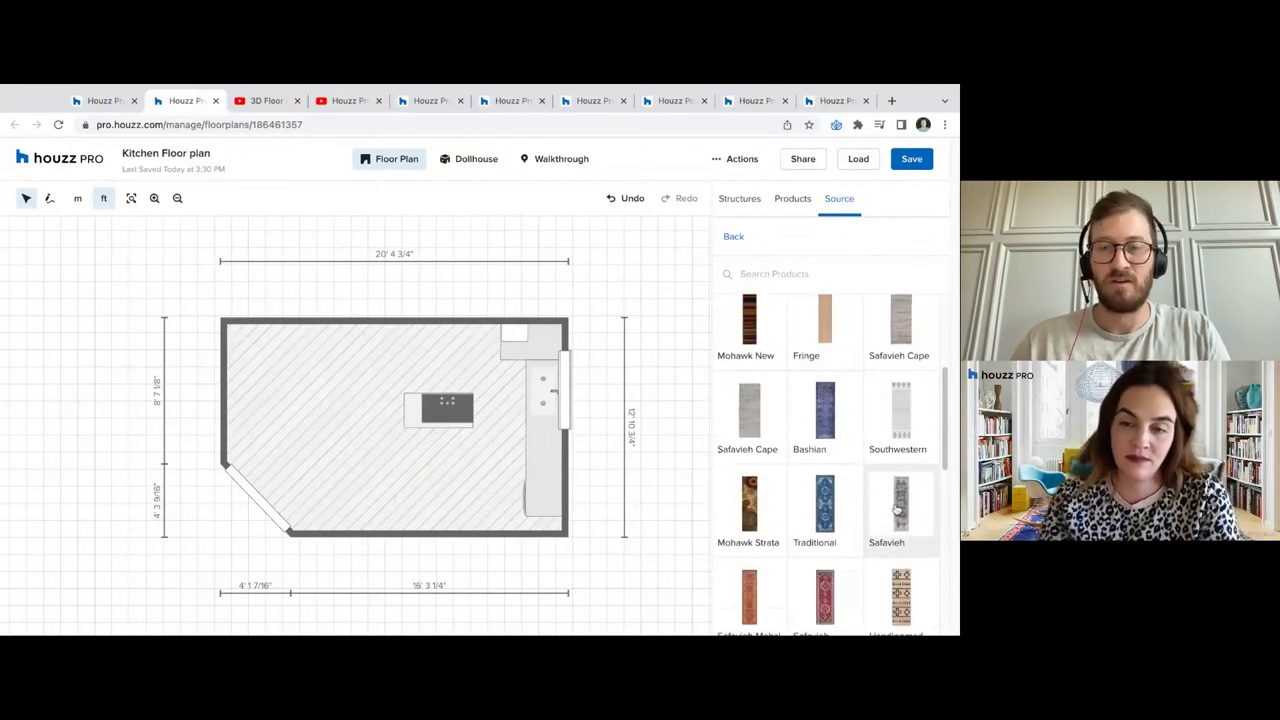
scroll(895, 508, down, 1)
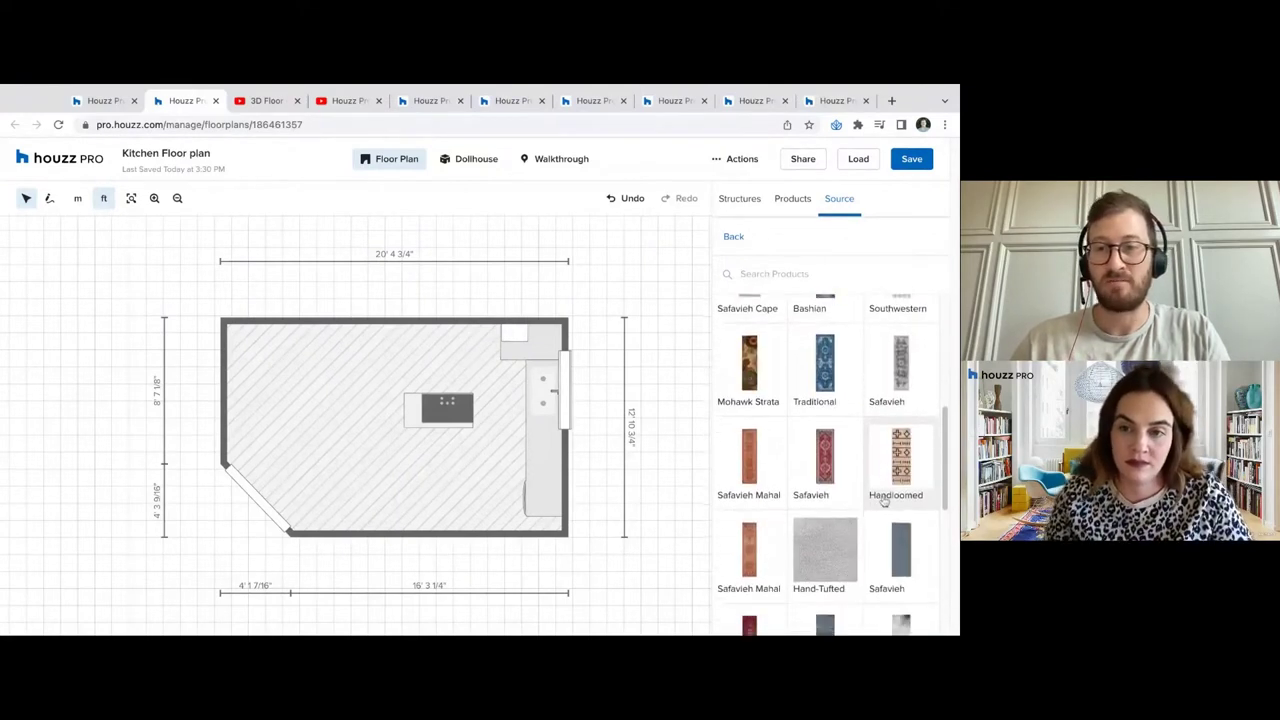
scroll(885, 502, down, 1)
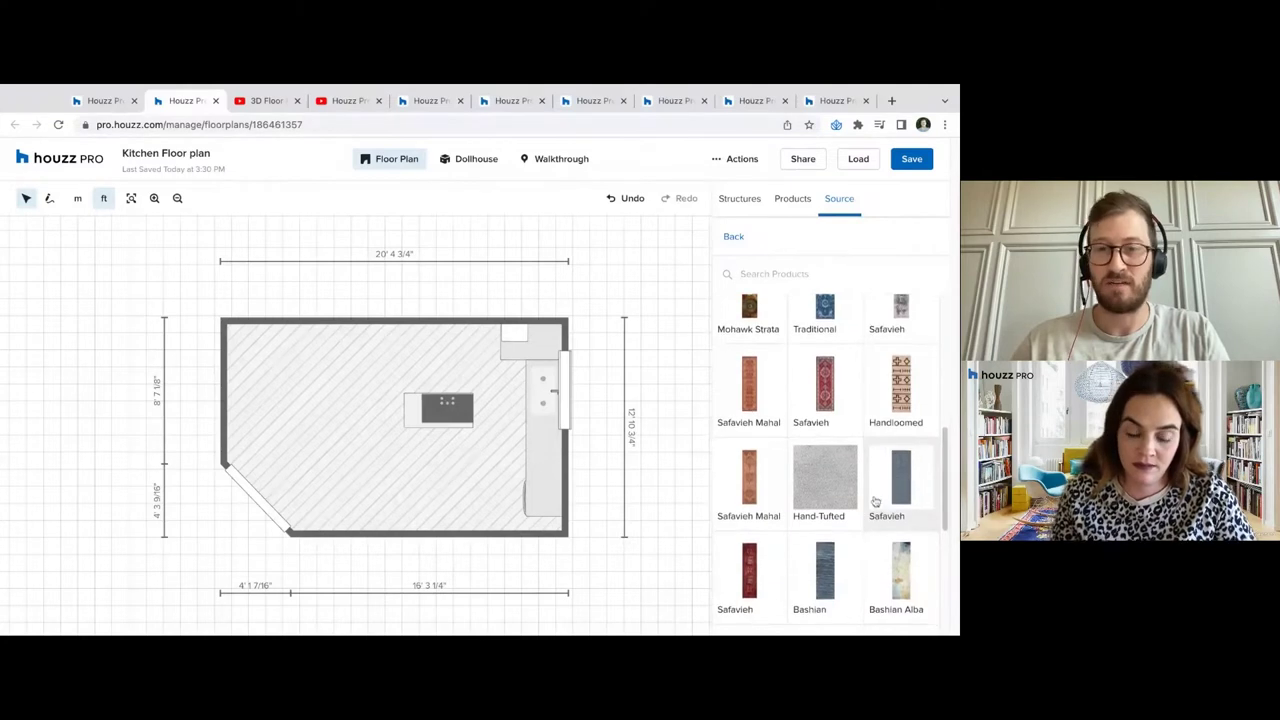
scroll(885, 502, down, 1)
scroll(835, 428, down, 2)
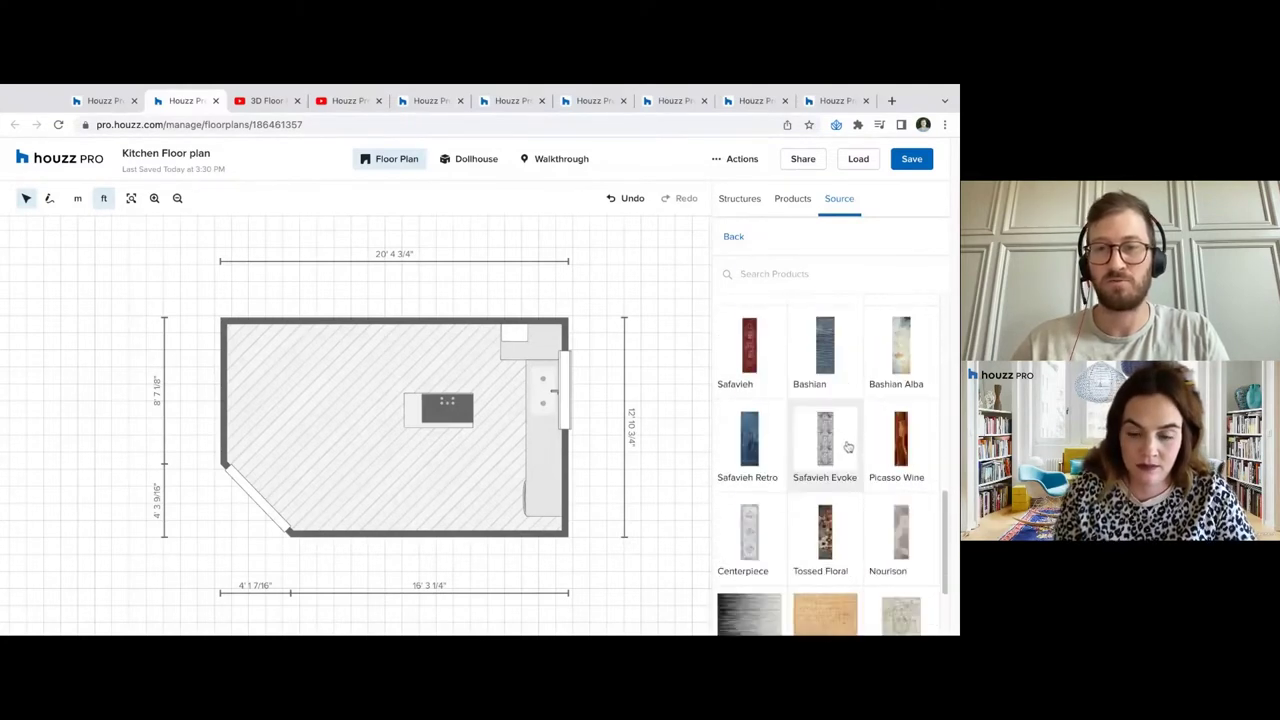
click(848, 449)
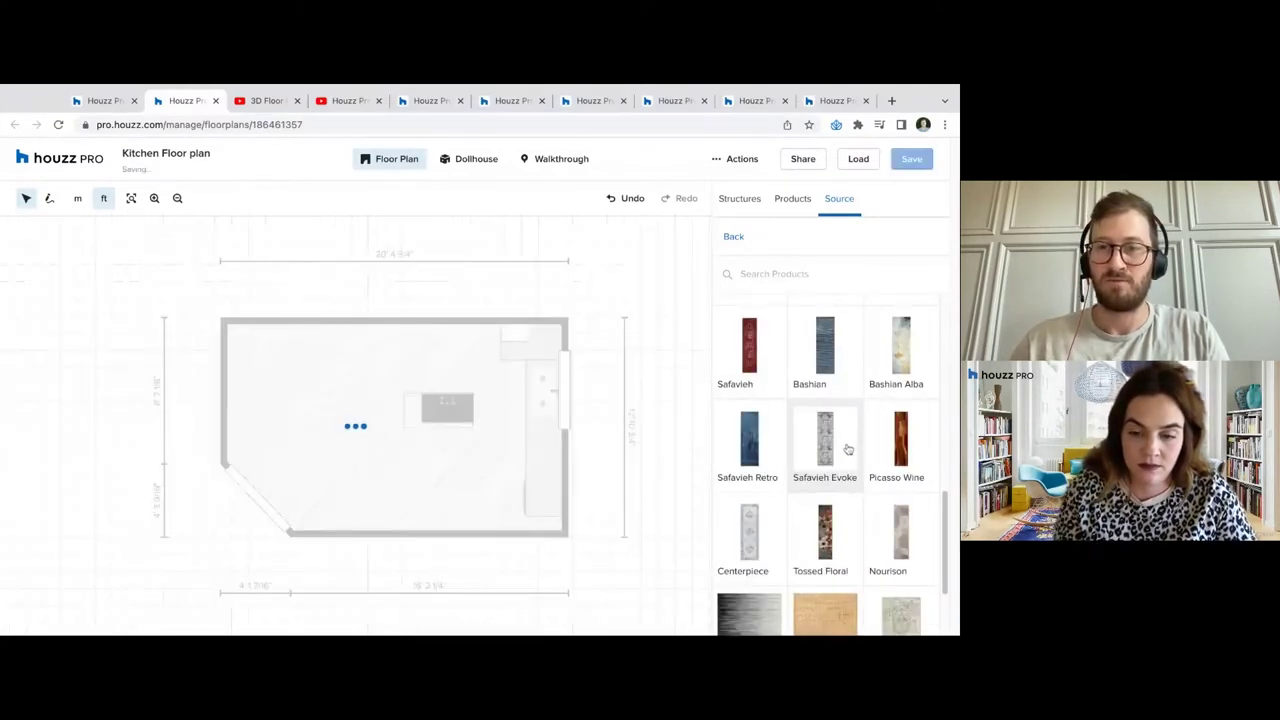
click(375, 442)
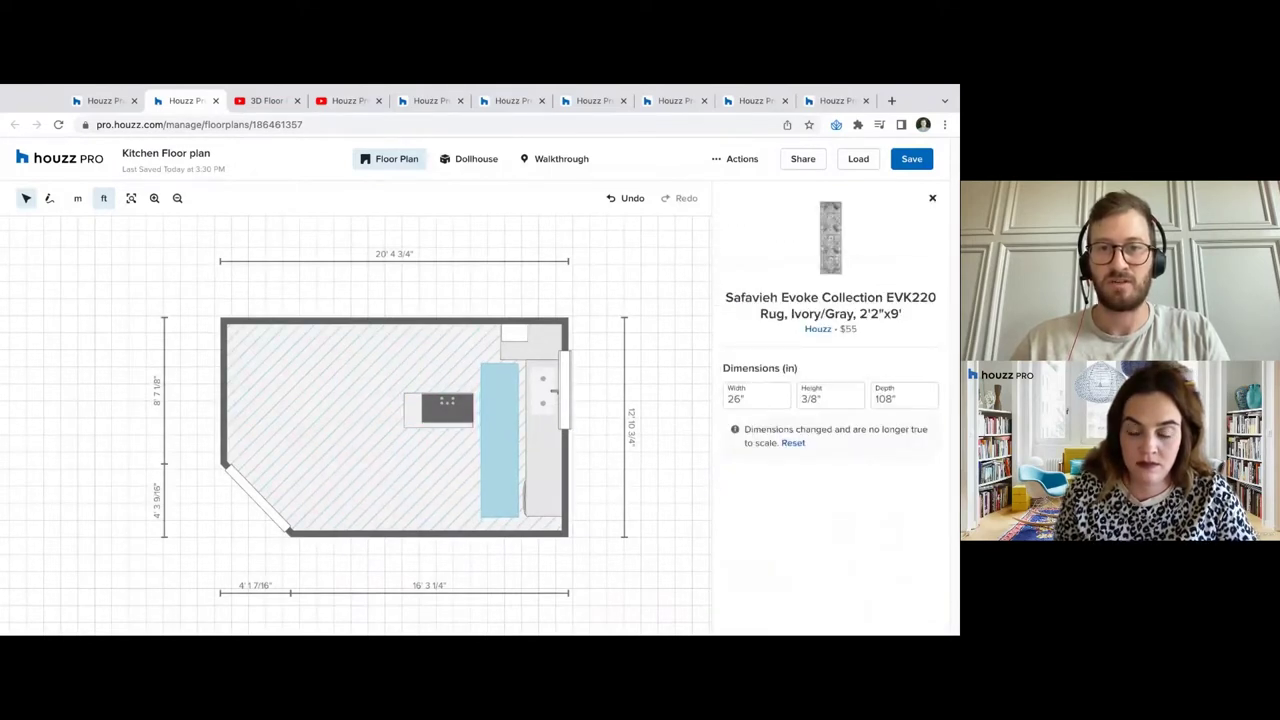
Delete the 42"W base cabinet in the upper-right corner and move the wall cabinet onto the window wall, below the window in plan
click(540, 345)
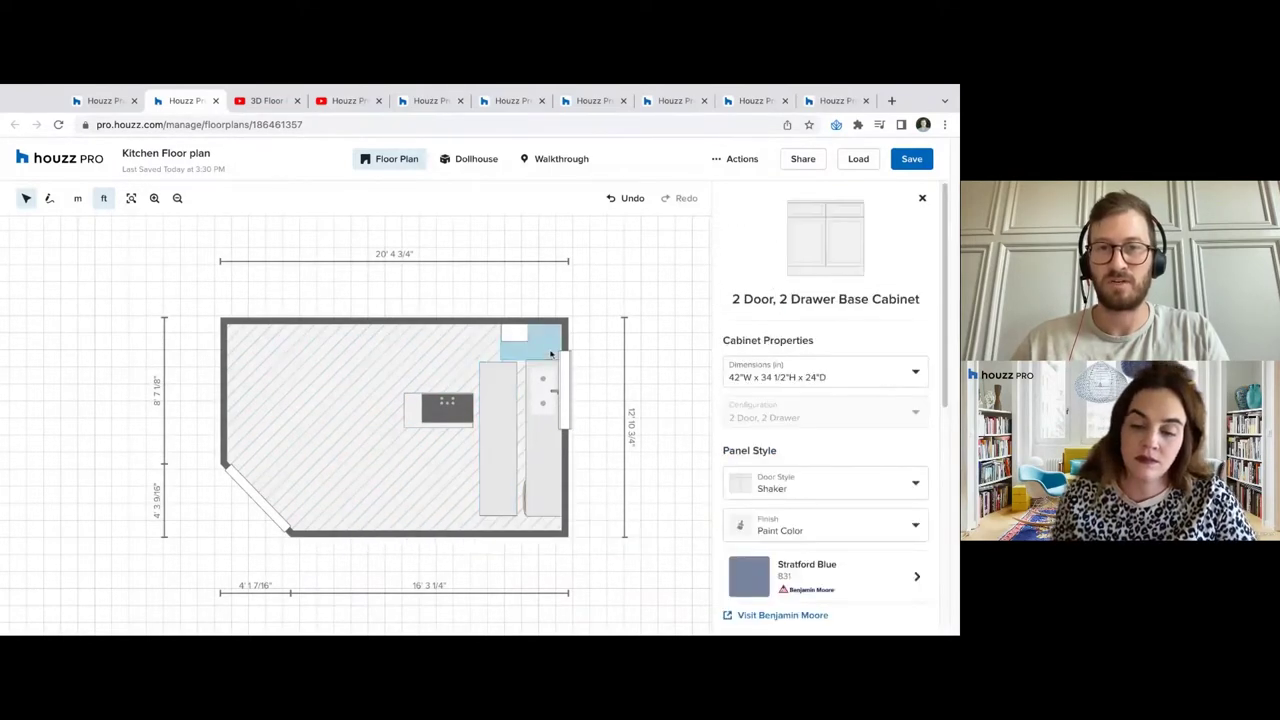
click(568, 382)
click(516, 340)
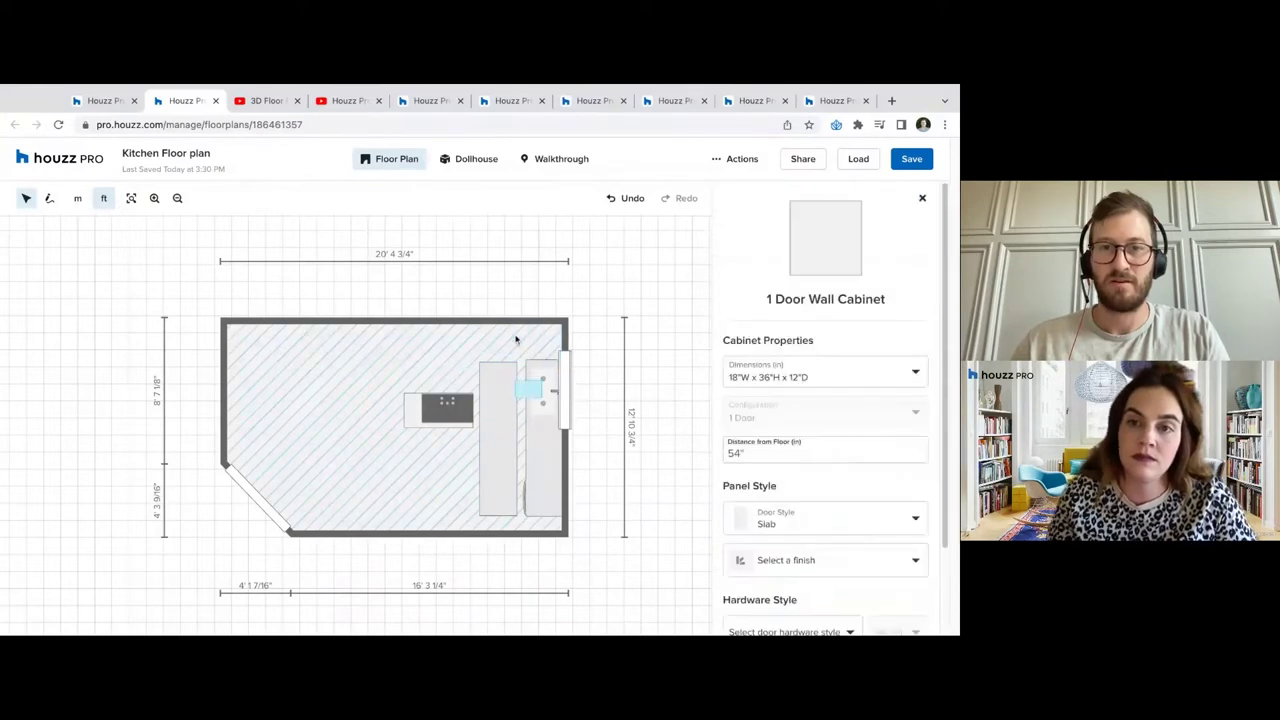
click(516, 416)
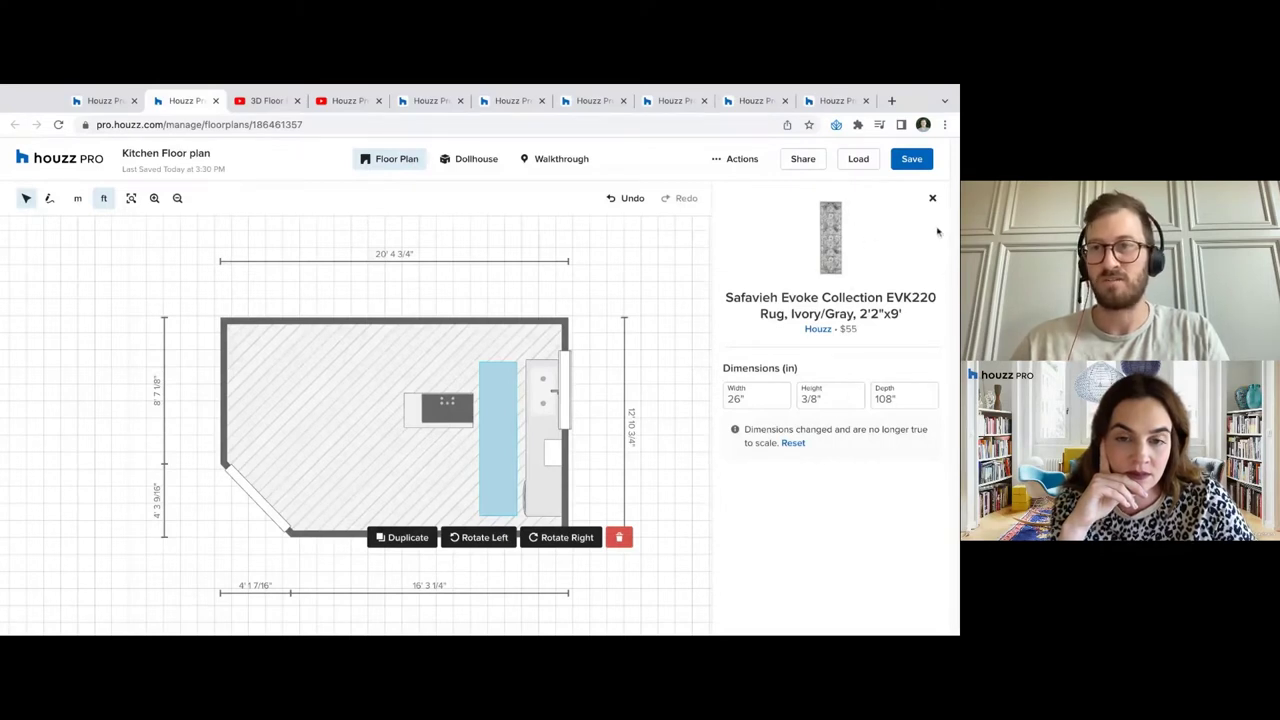
click(933, 197)
View the kitchen with the runner rug and relocated wall cabinet in the Dollhouse and Walkthrough views
click(792, 204)
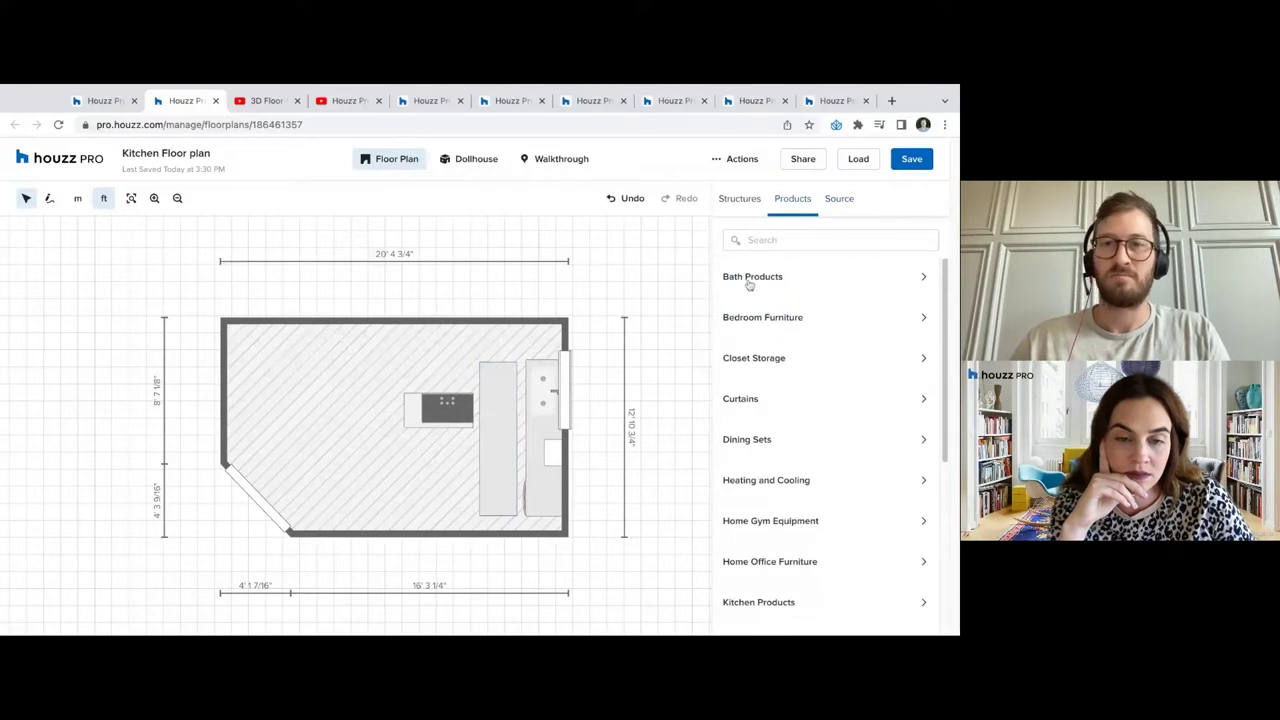
scroll(826, 483, down, 1)
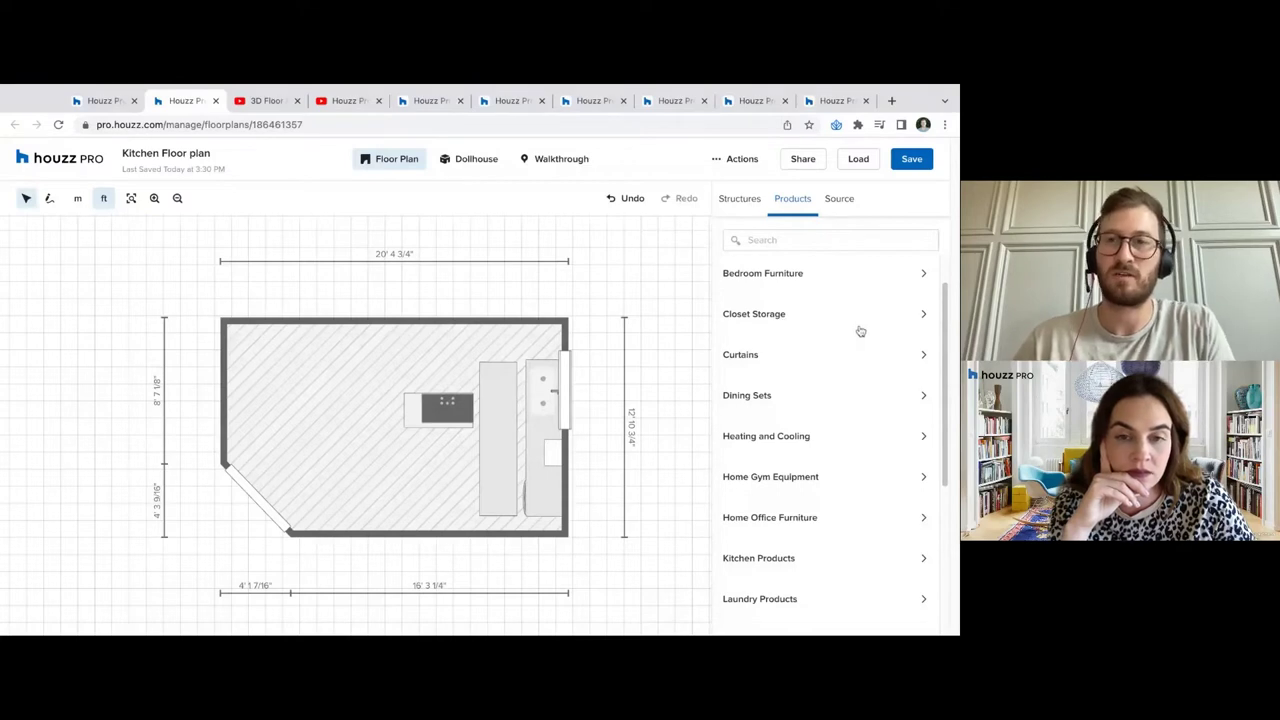
click(841, 200)
click(455, 158)
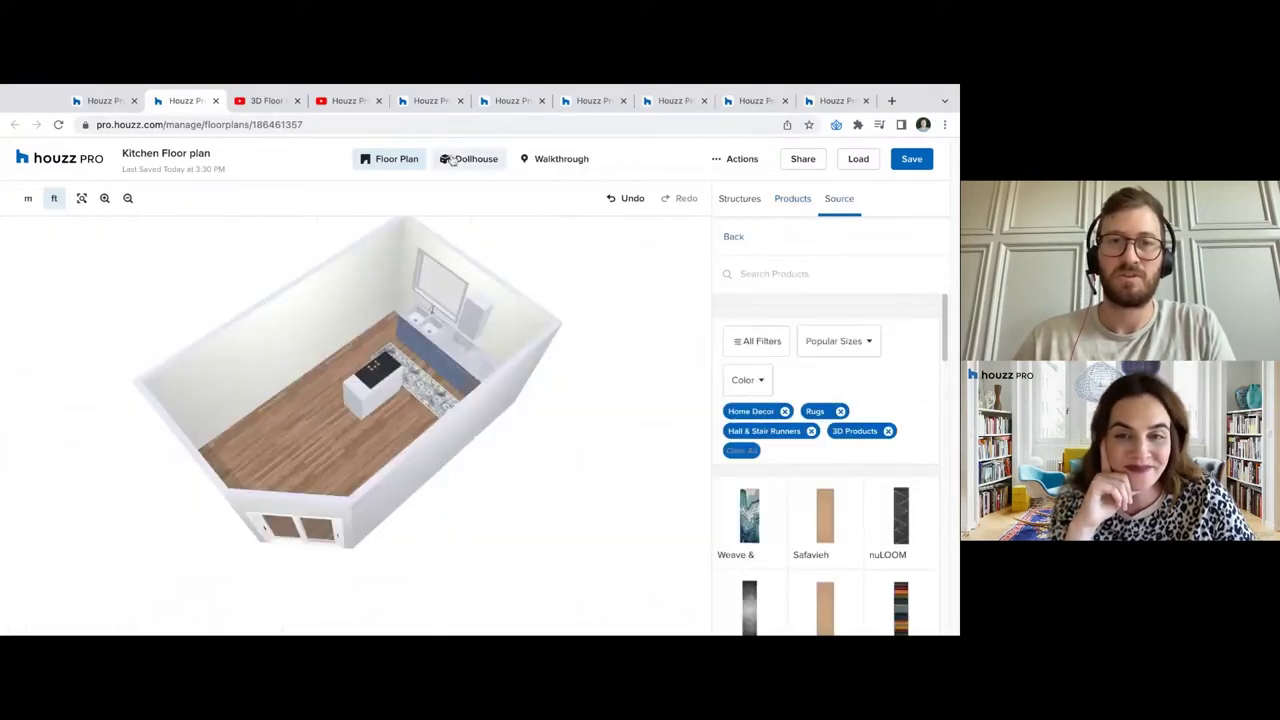
click(557, 158)
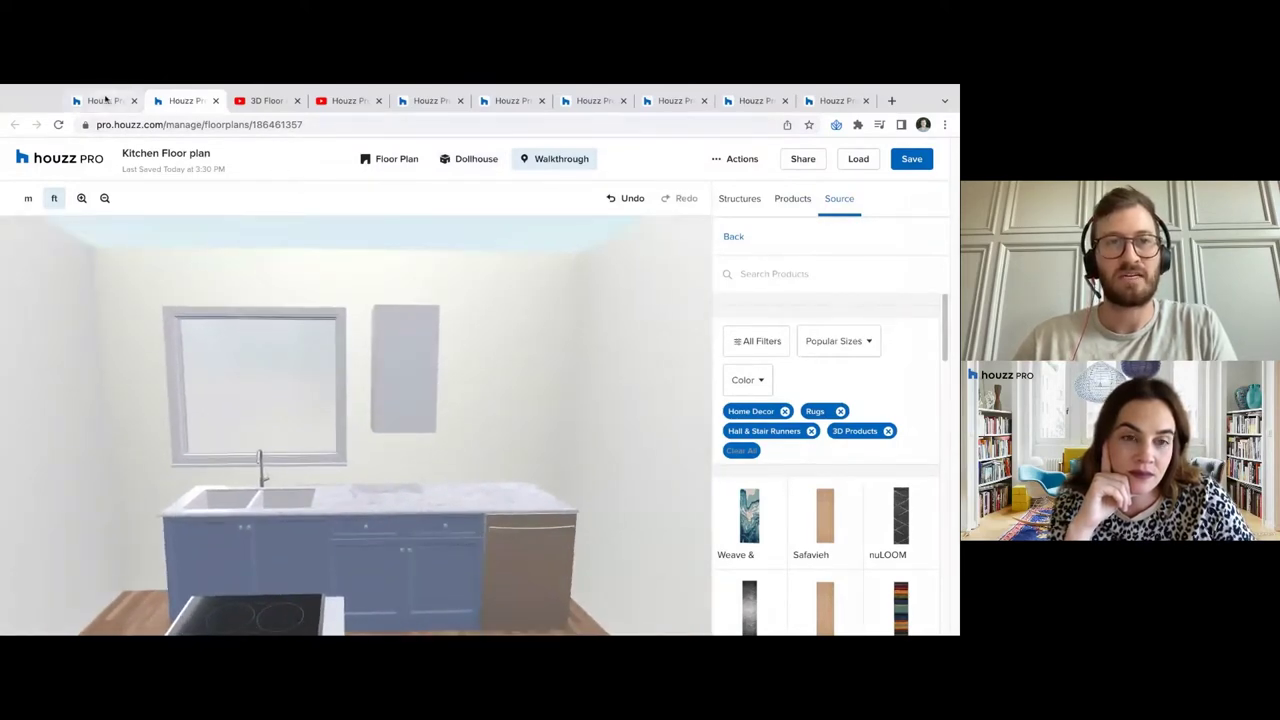
Line up the Mood Boards page beside the kitchen plan, open the Palo Alto Bedroom floor plan separately, and return to the kitchen plan
drag(430, 100, 255, 100)
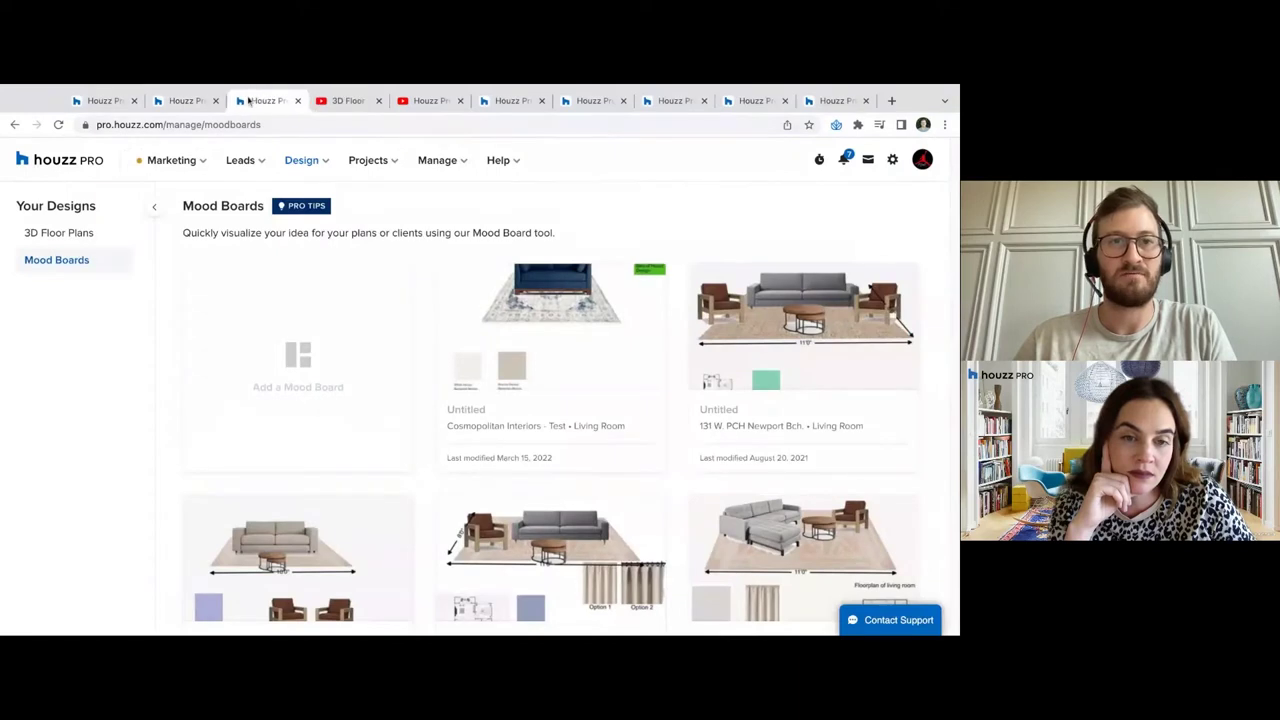
click(185, 101)
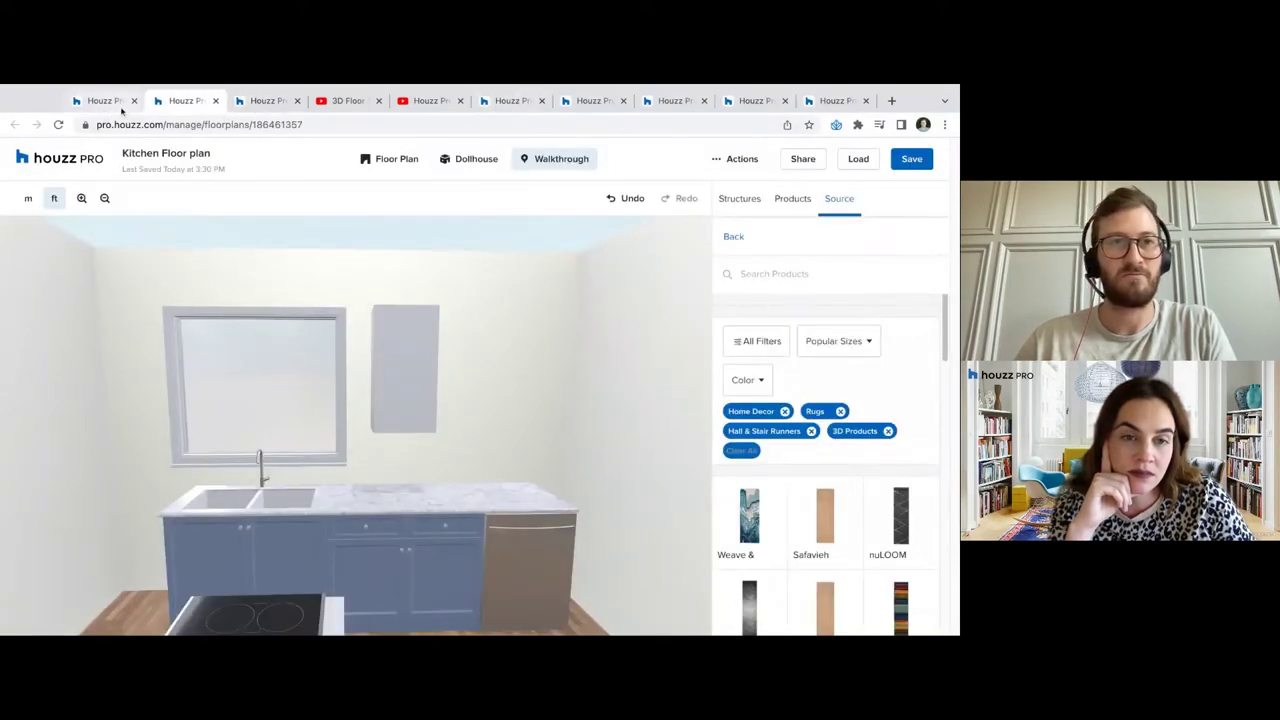
click(118, 104)
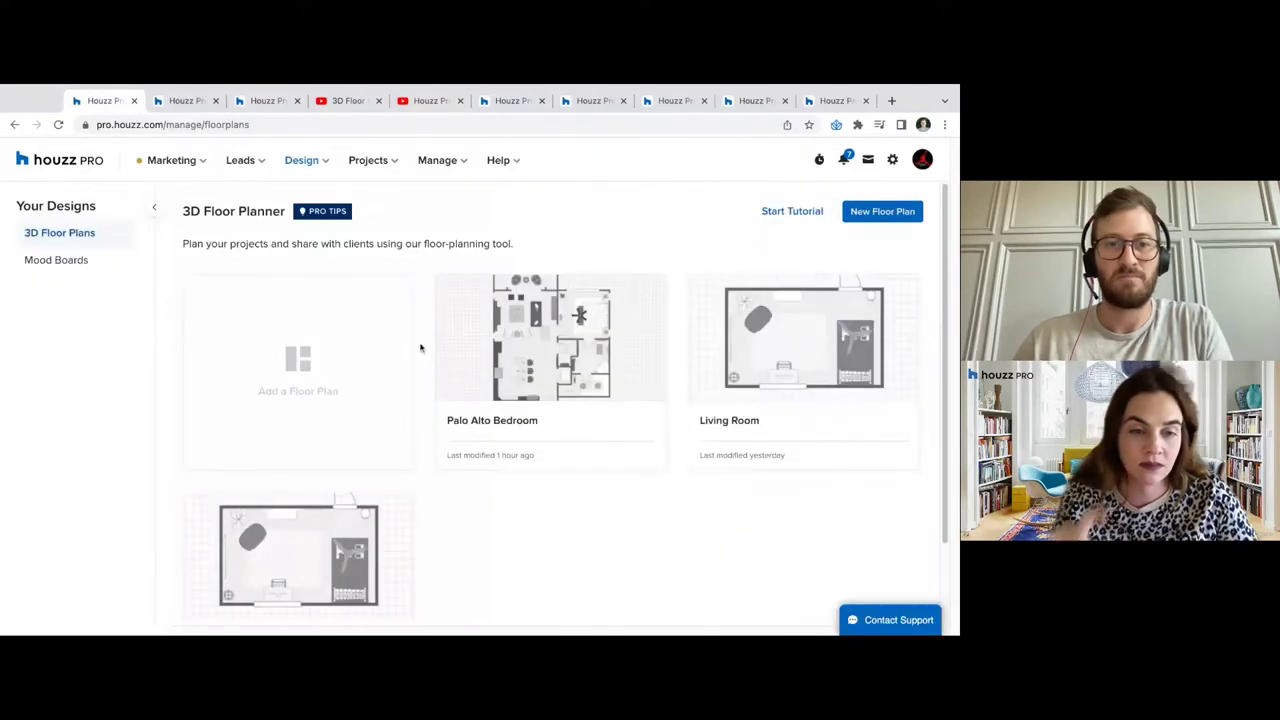
click(590, 376)
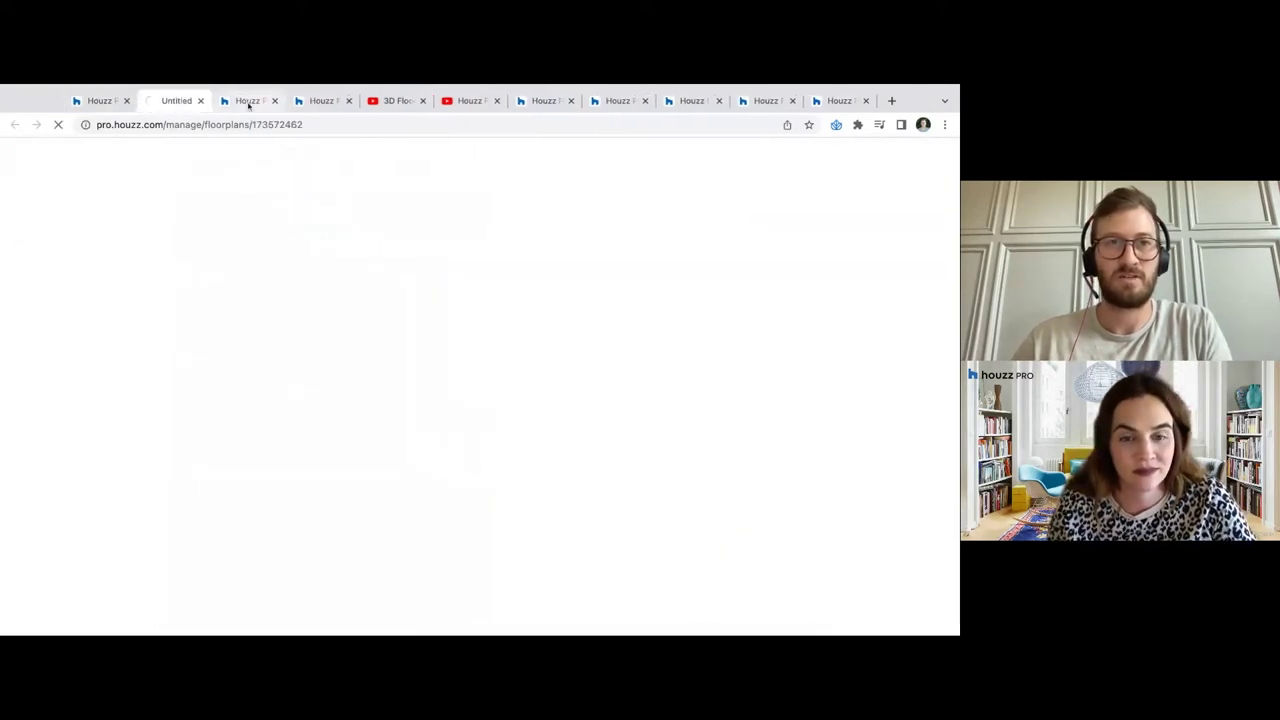
drag(248, 104, 175, 104)
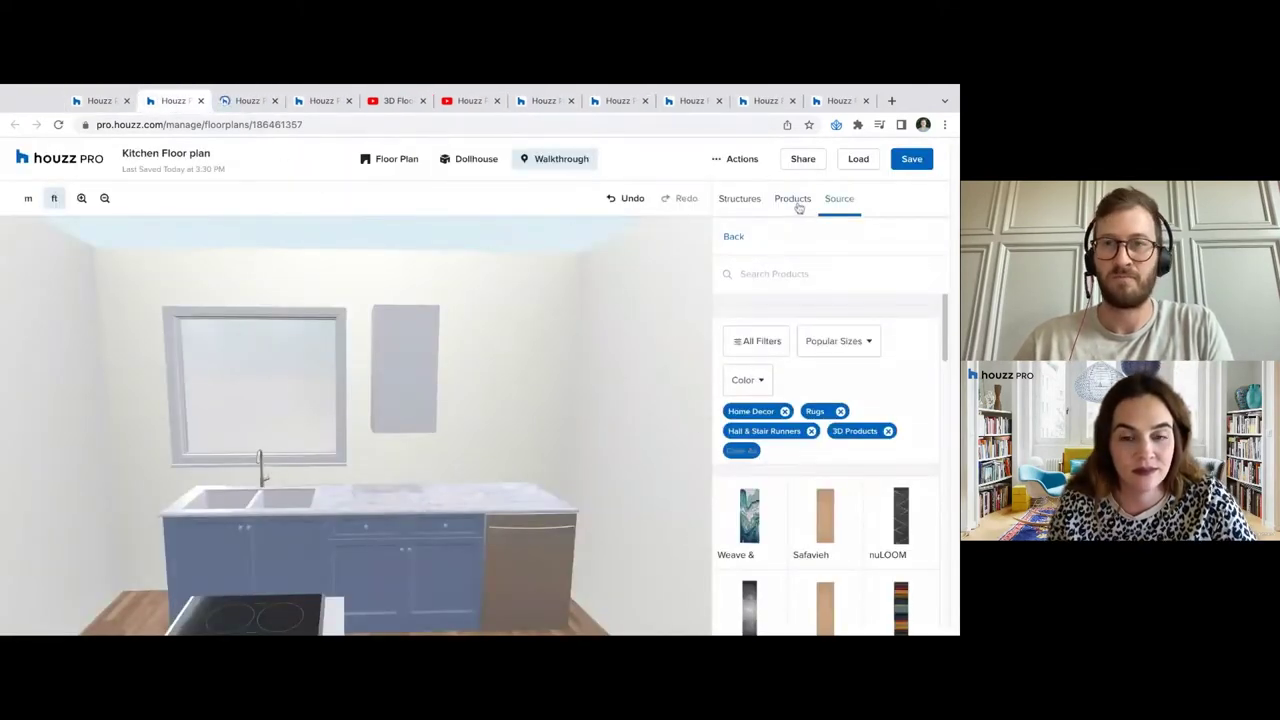
In the kitchen's plan view, add a Ceiling Light from the Lighting products and place it beside the cooktop, away from the sink counter
click(742, 199)
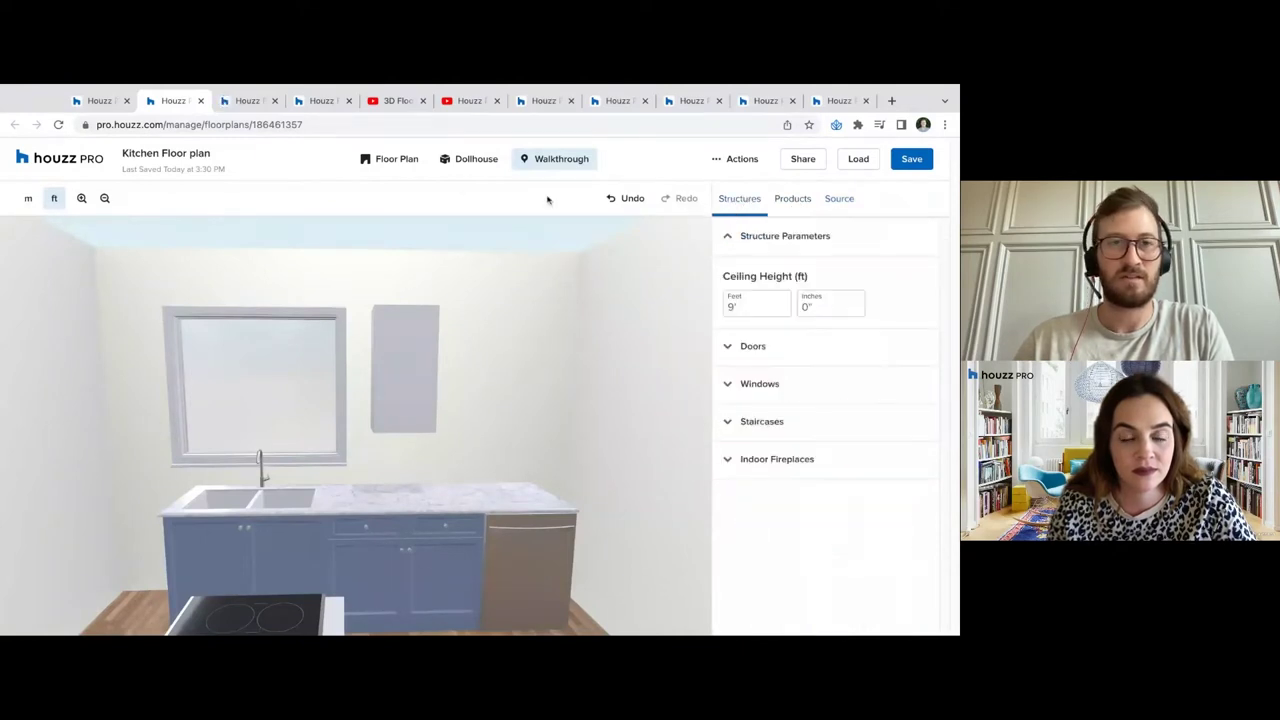
click(392, 162)
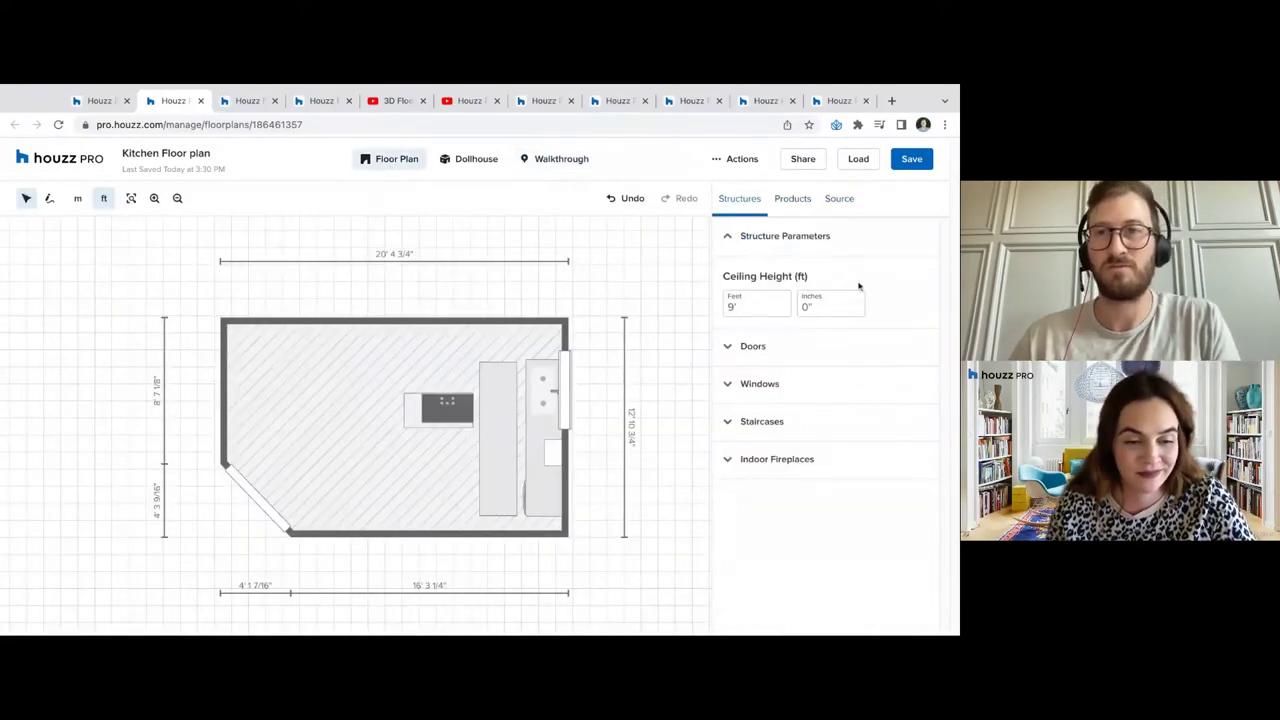
click(793, 201)
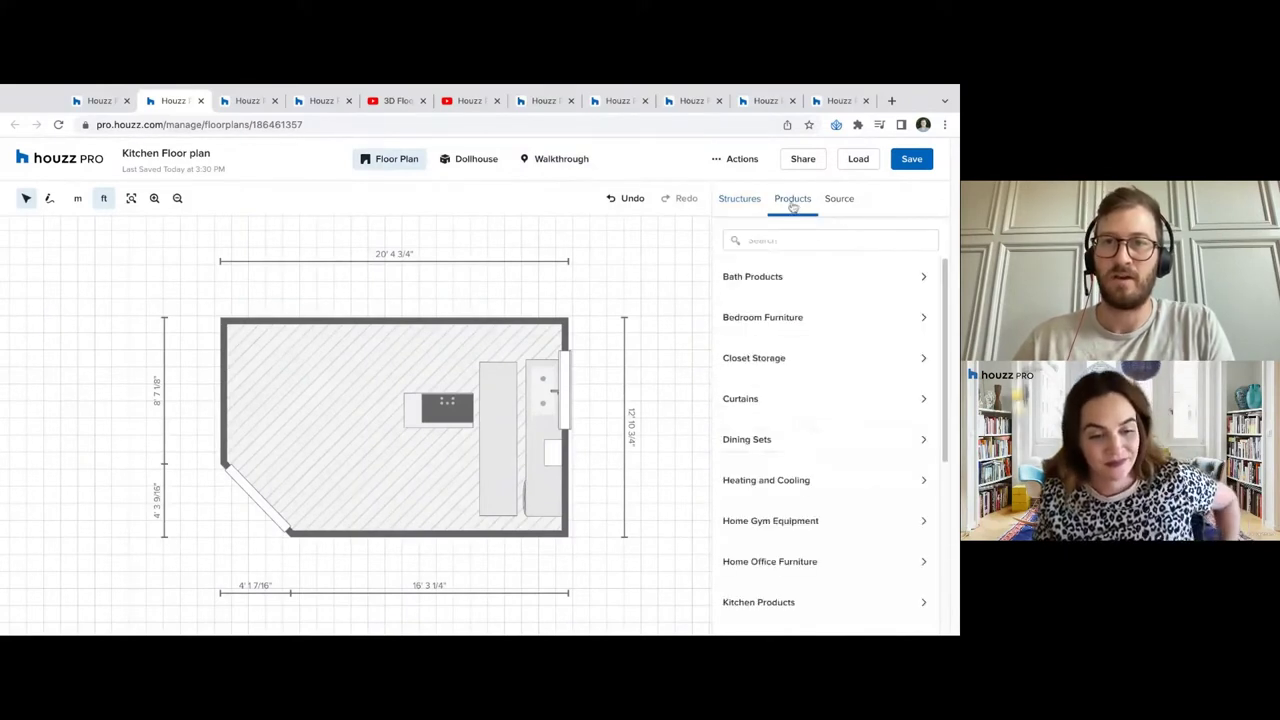
scroll(806, 319, down, 3)
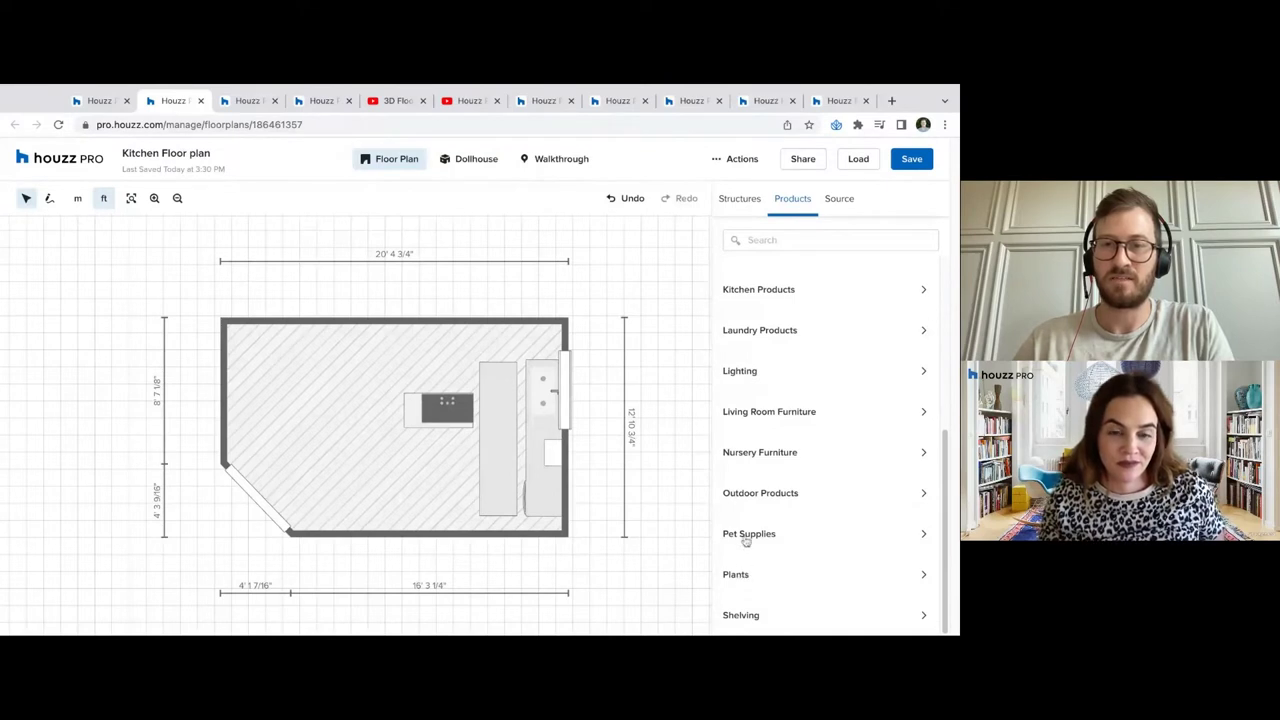
click(752, 372)
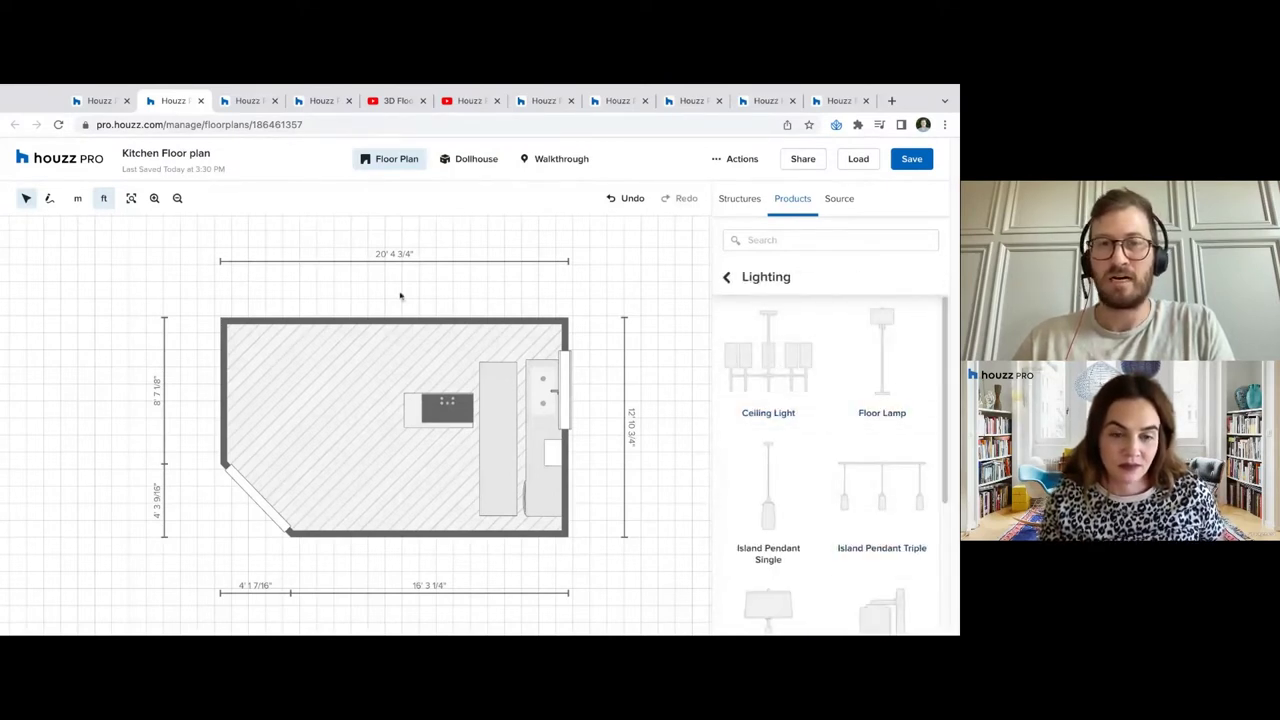
drag(795, 362, 341, 430)
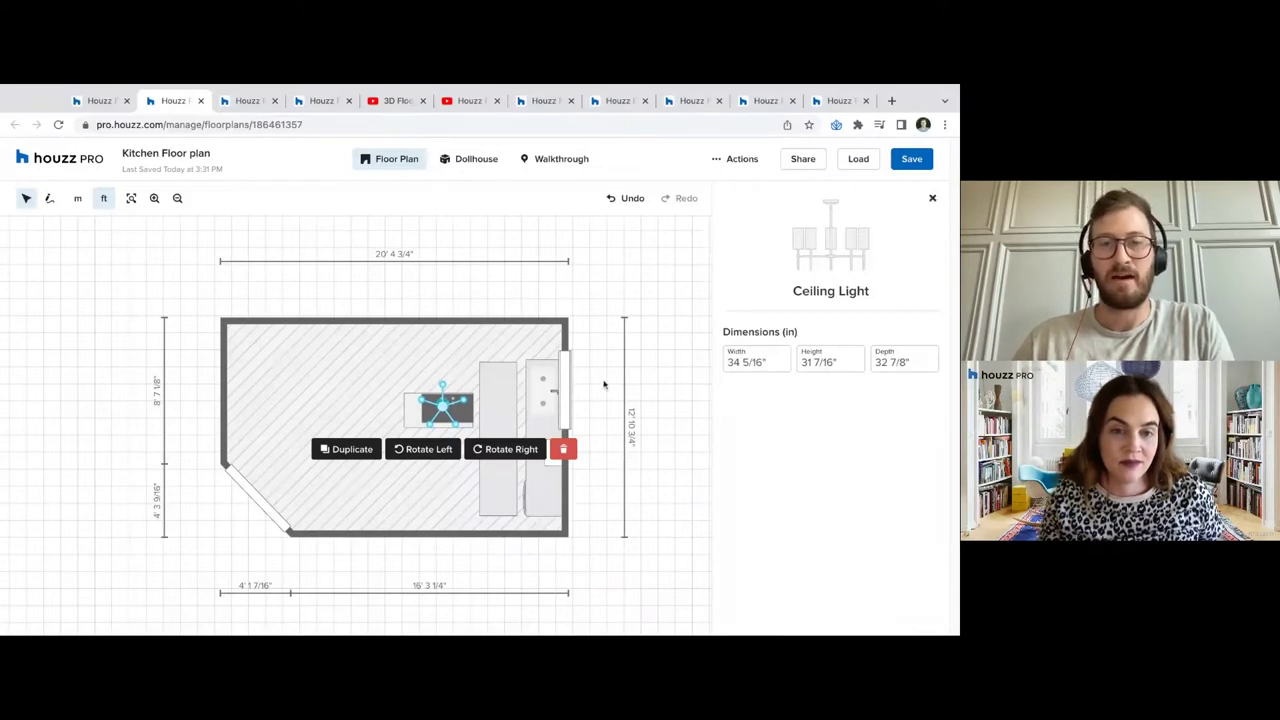
drag(447, 416, 382, 402)
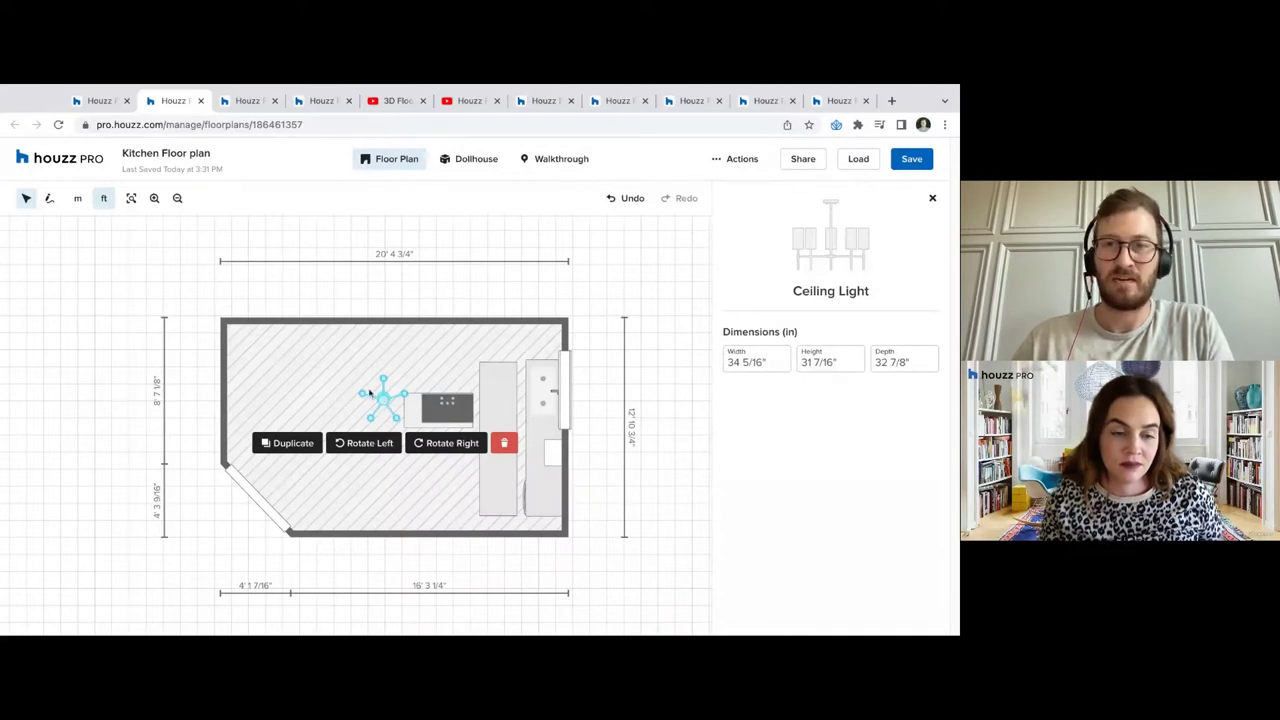
click(932, 201)
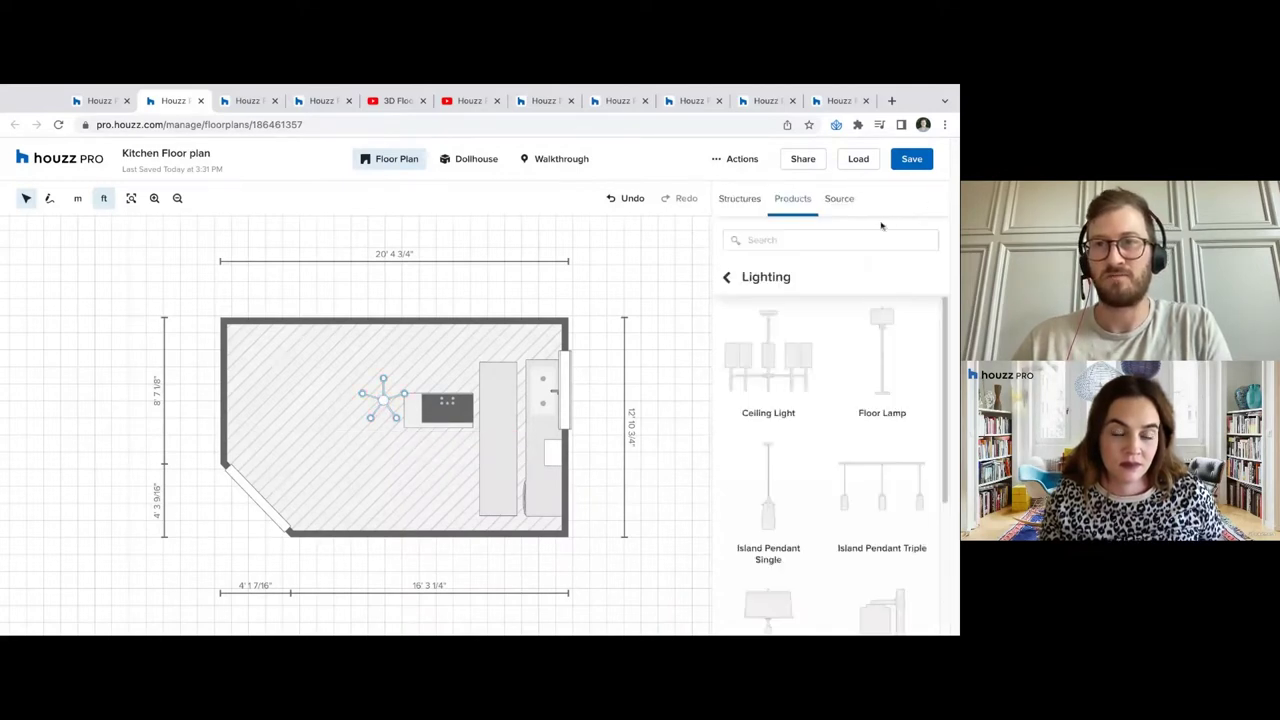
click(840, 204)
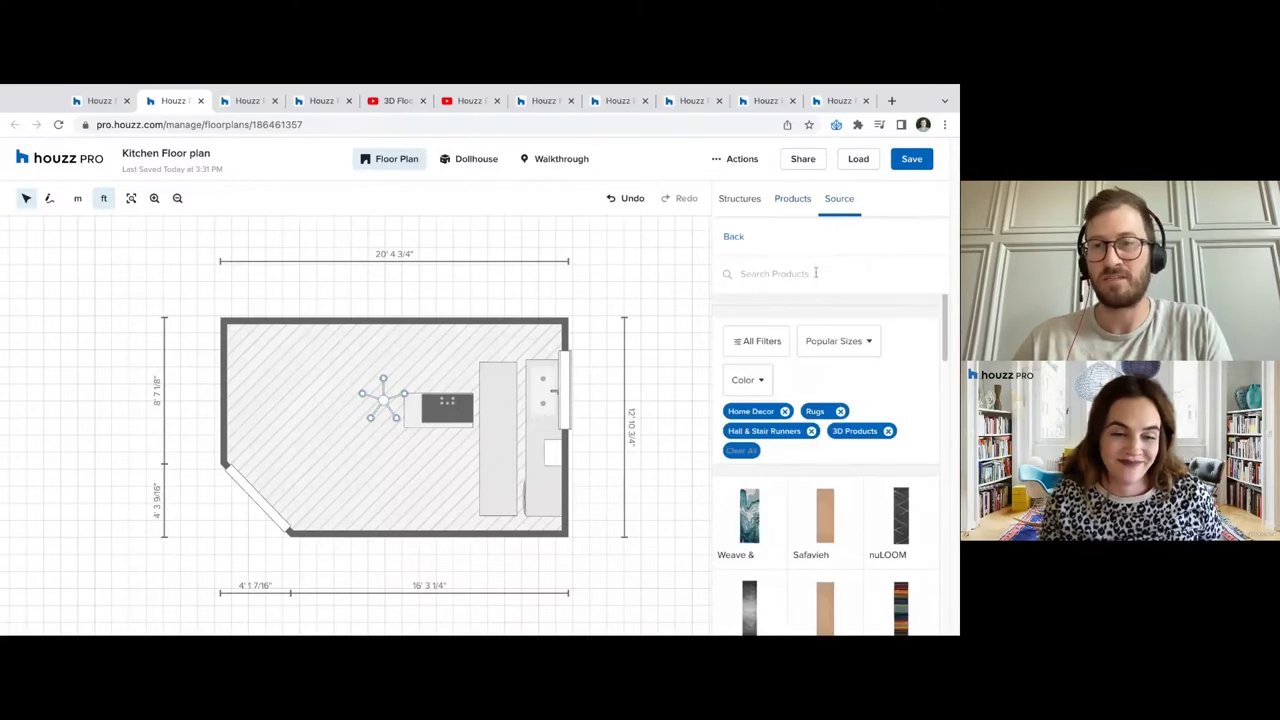
click(385, 407)
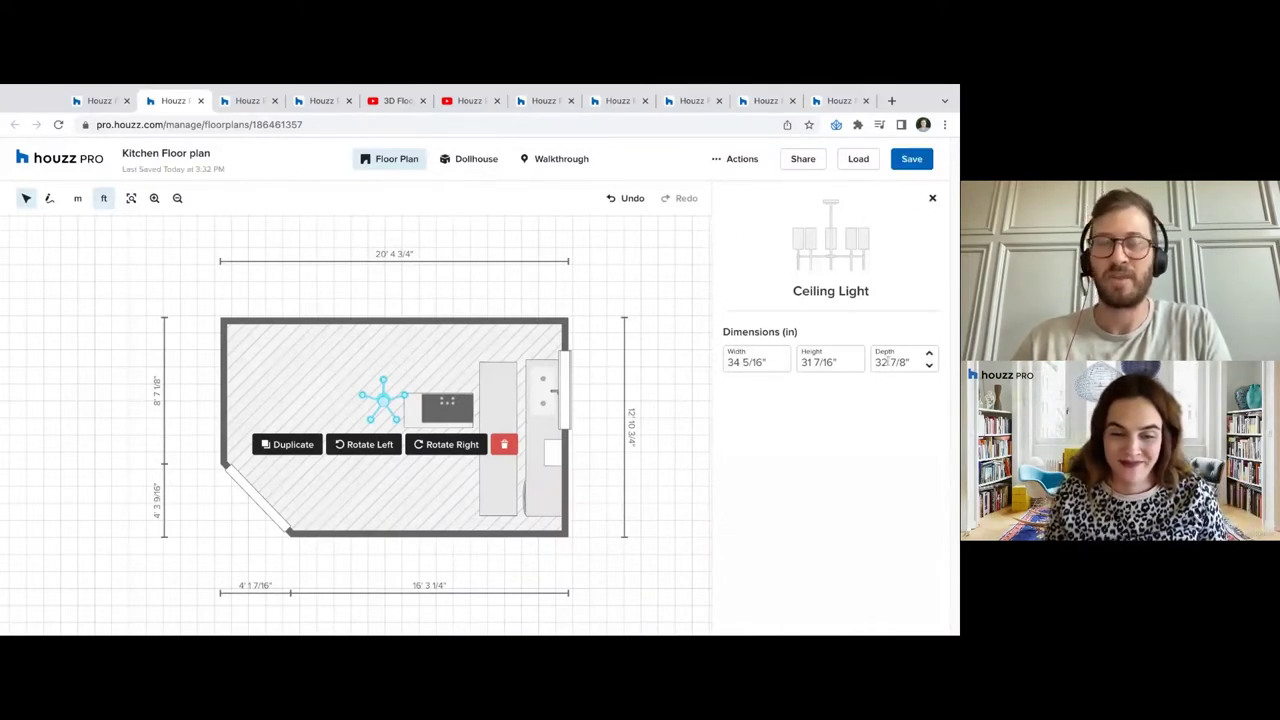
View the Palo Alto Bedroom floor plan in the Dollhouse and Walkthrough views, orbiting the model to show its furnished rooms
click(238, 104)
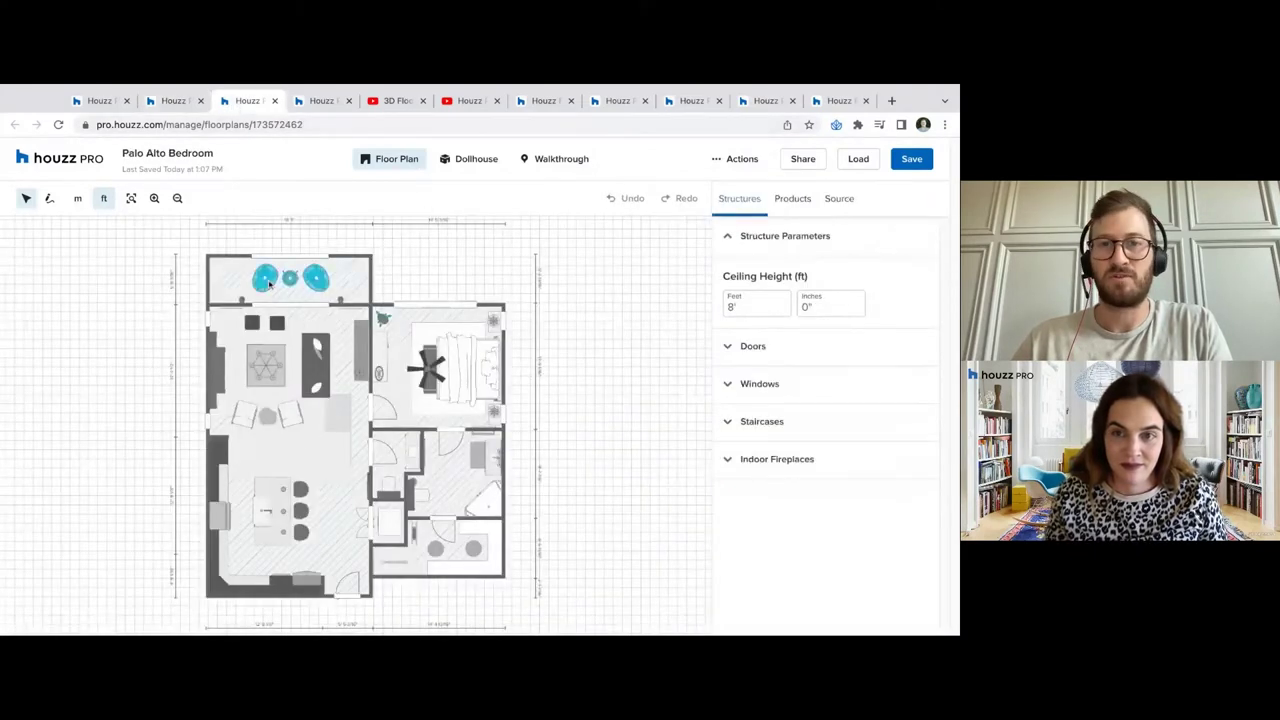
click(478, 162)
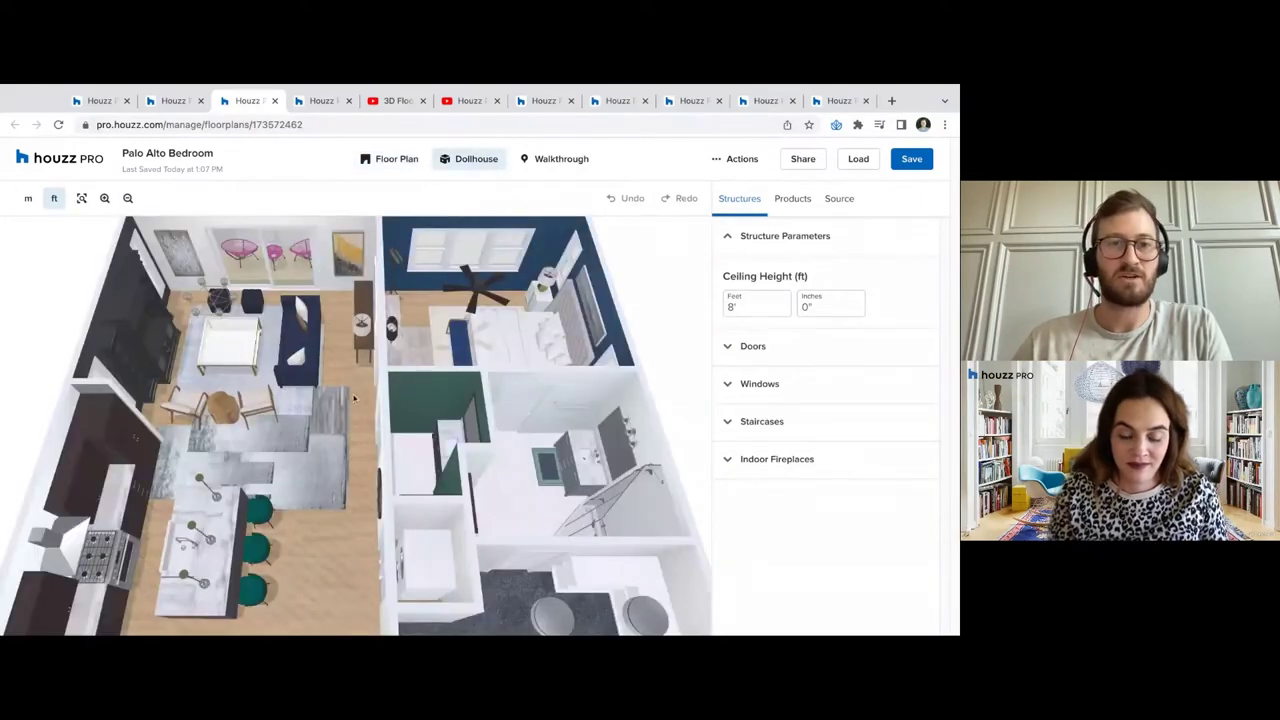
drag(352, 393, 322, 373)
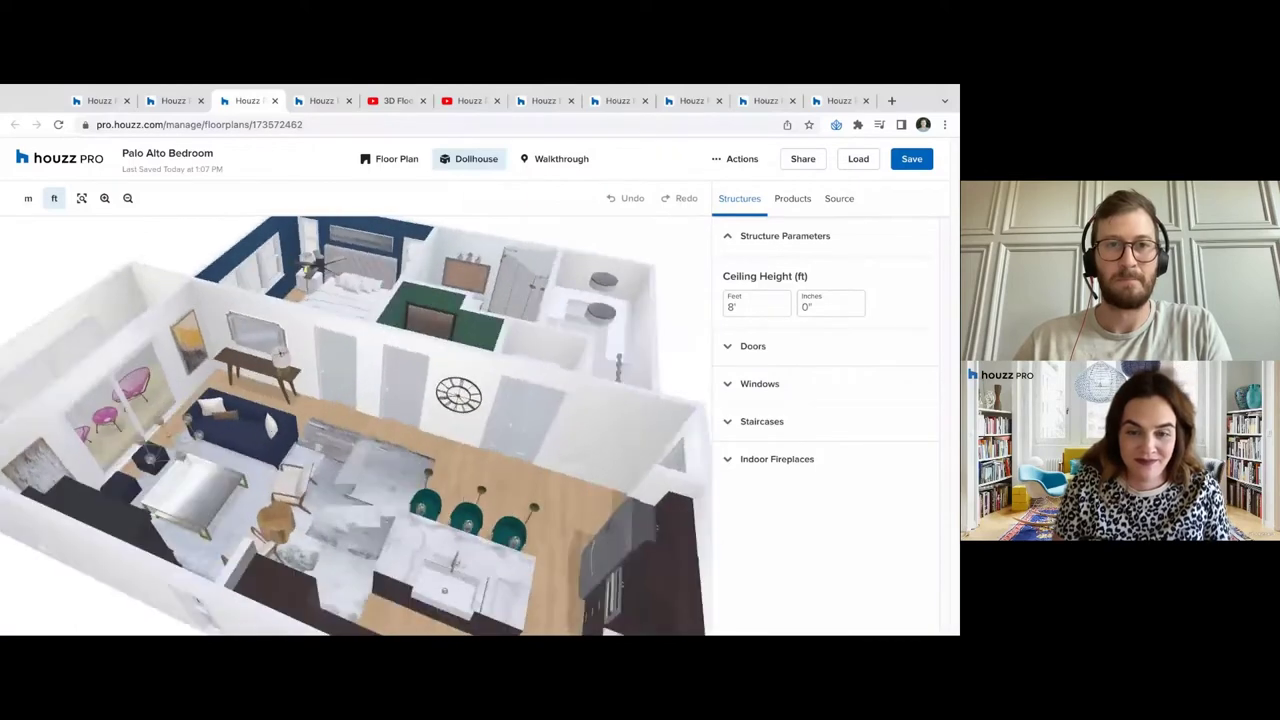
click(562, 160)
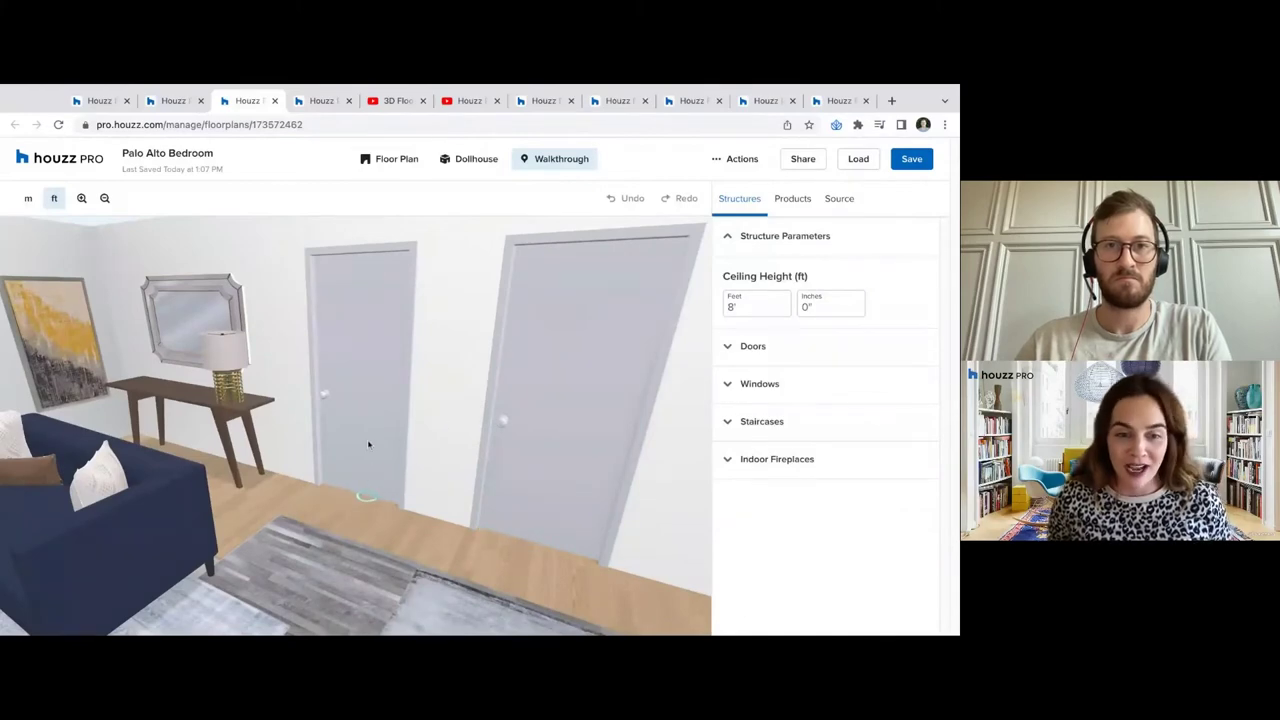
click(468, 159)
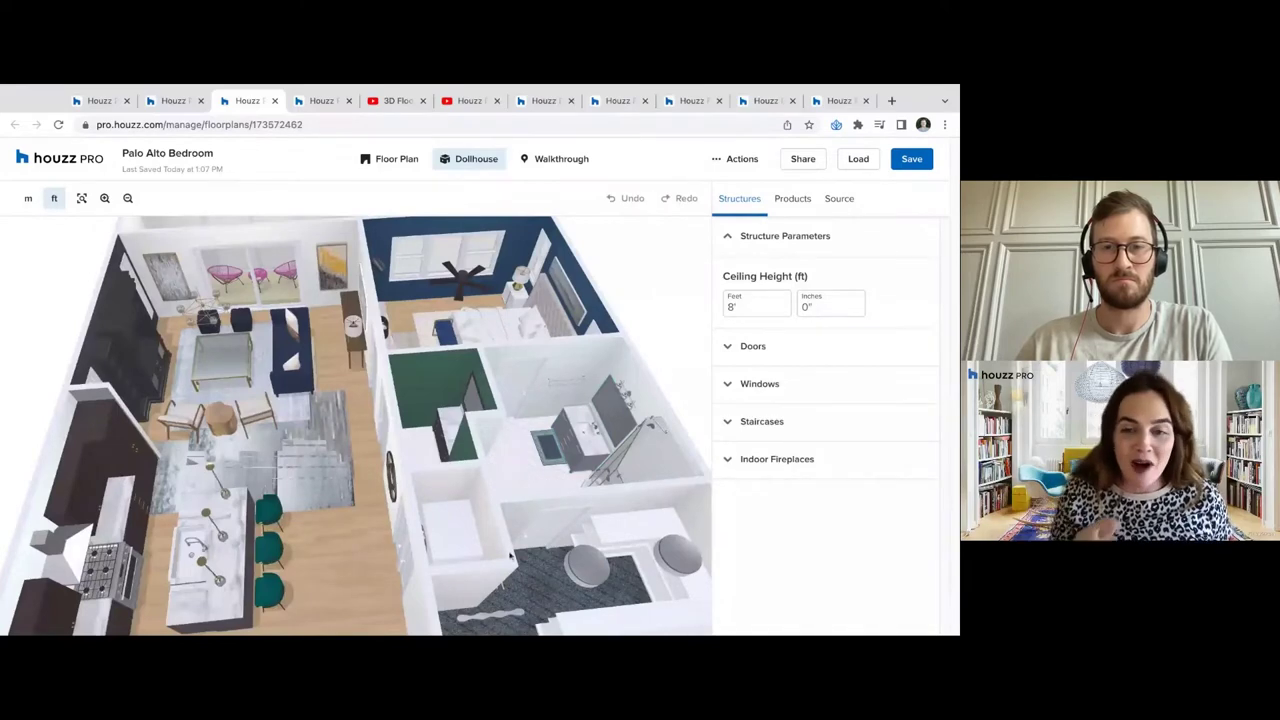
drag(511, 557, 623, 516)
click(556, 159)
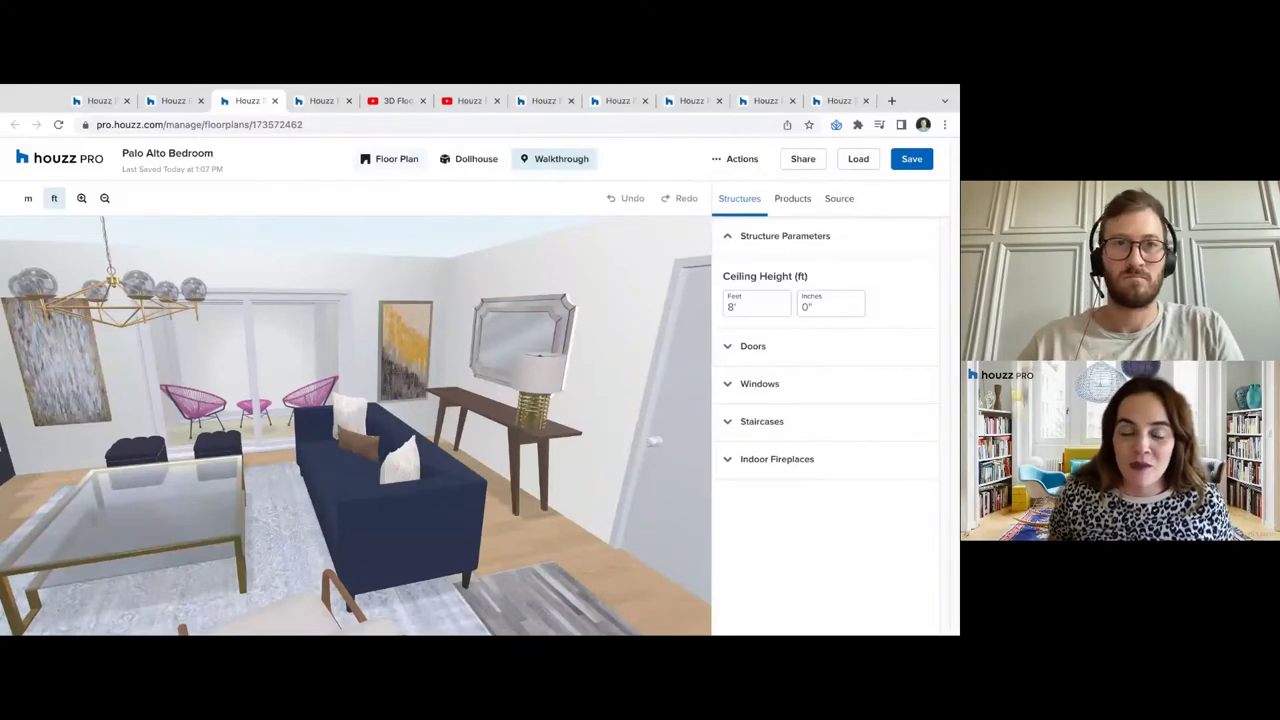
Close the 3D Floor Plans list and the kitchen plan, and move the Mood Boards page behind the two YouTube video pages
click(195, 104)
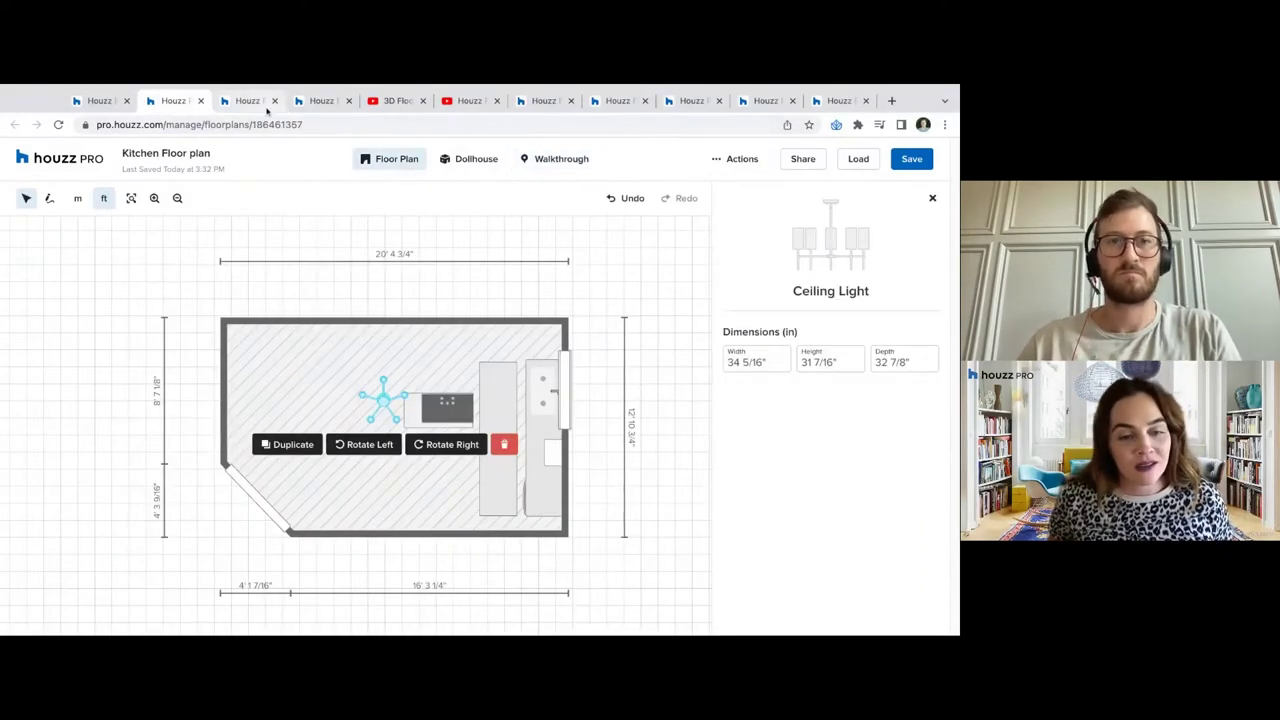
click(246, 101)
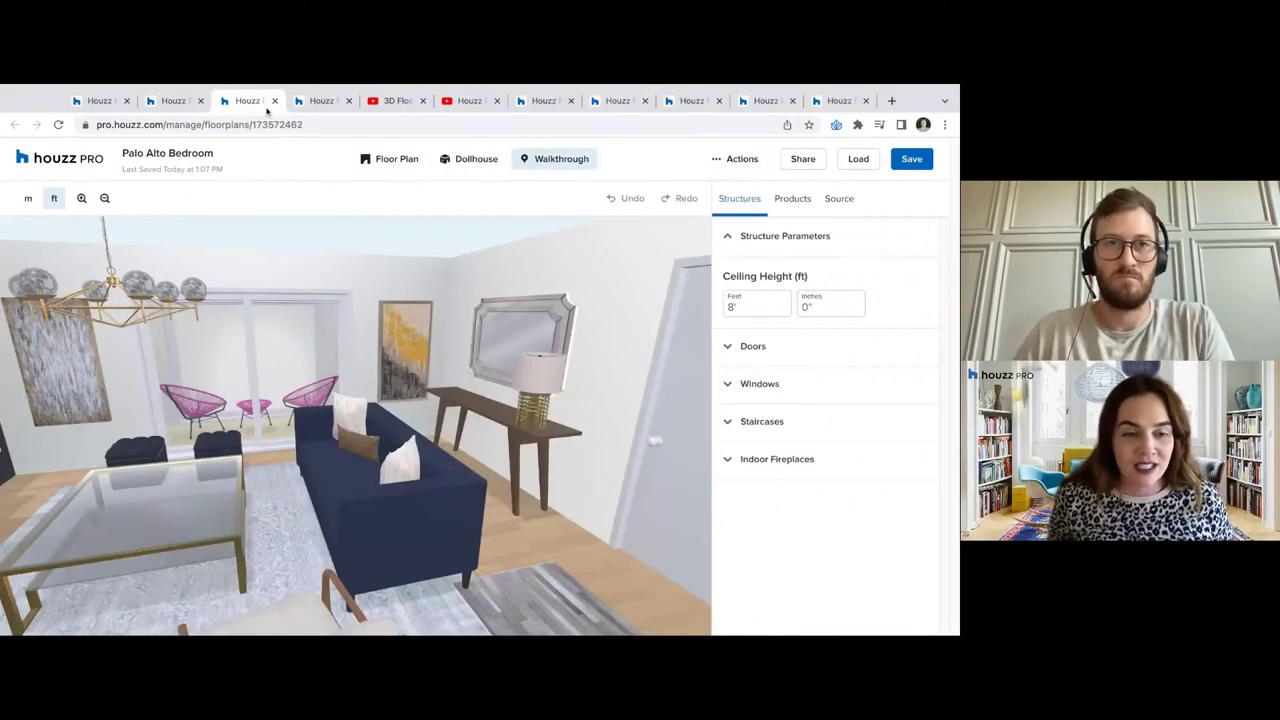
click(100, 104)
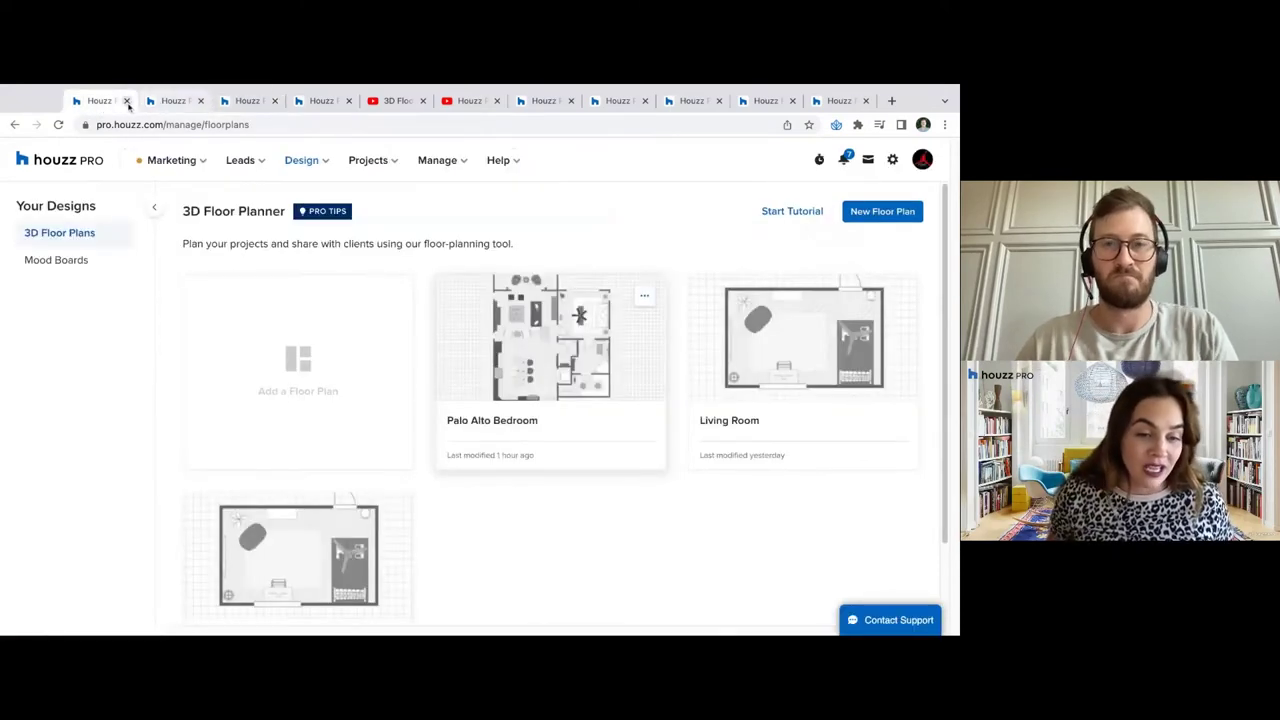
click(127, 101)
click(171, 103)
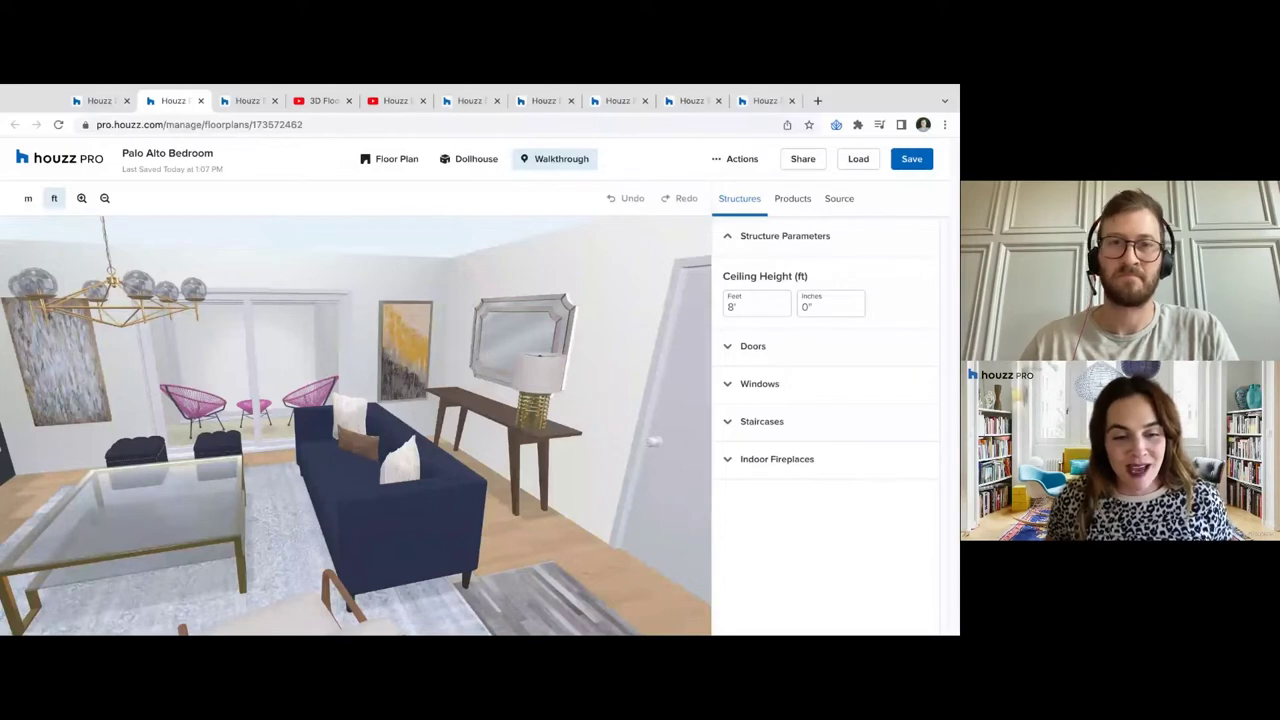
click(108, 101)
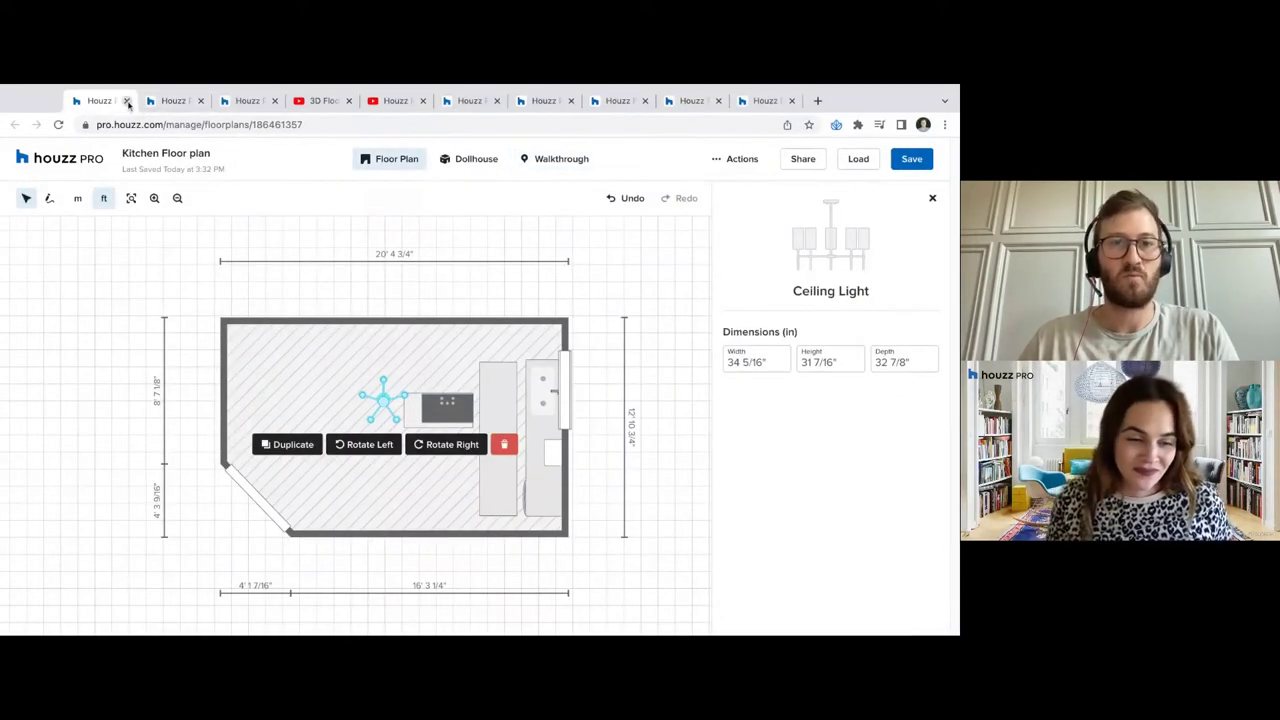
click(127, 101)
click(127, 101)
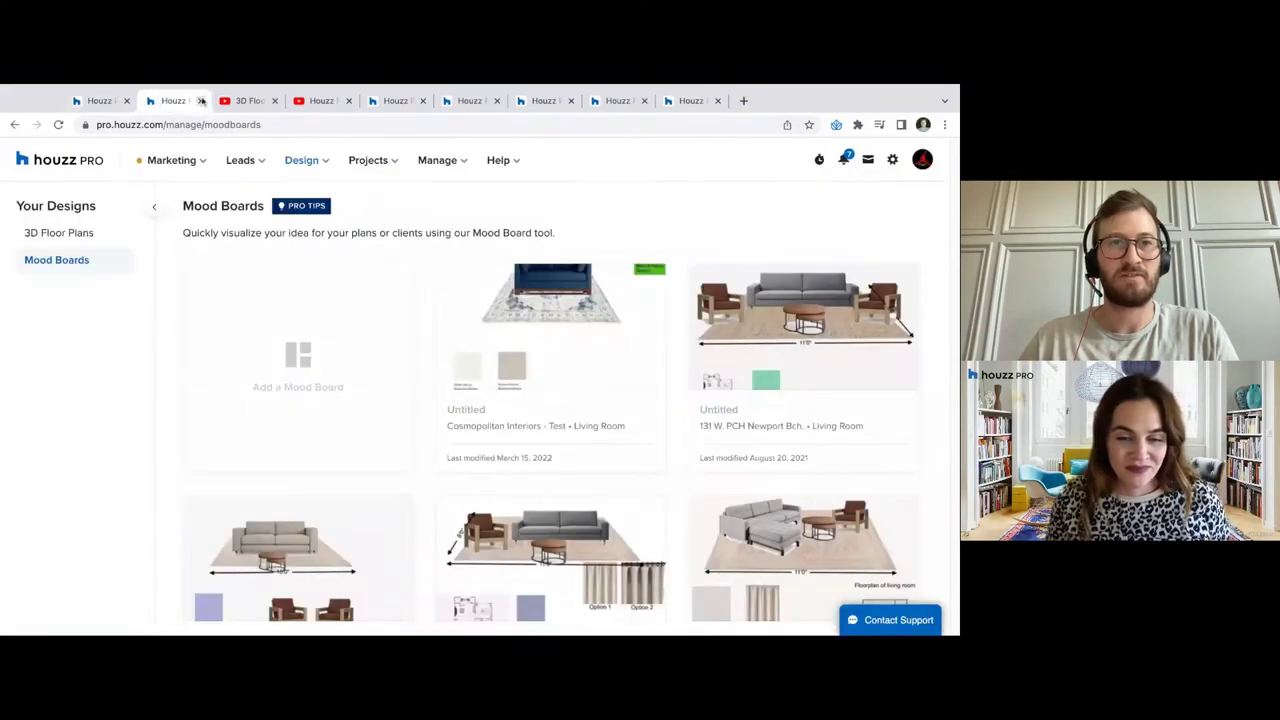
drag(201, 101, 423, 101)
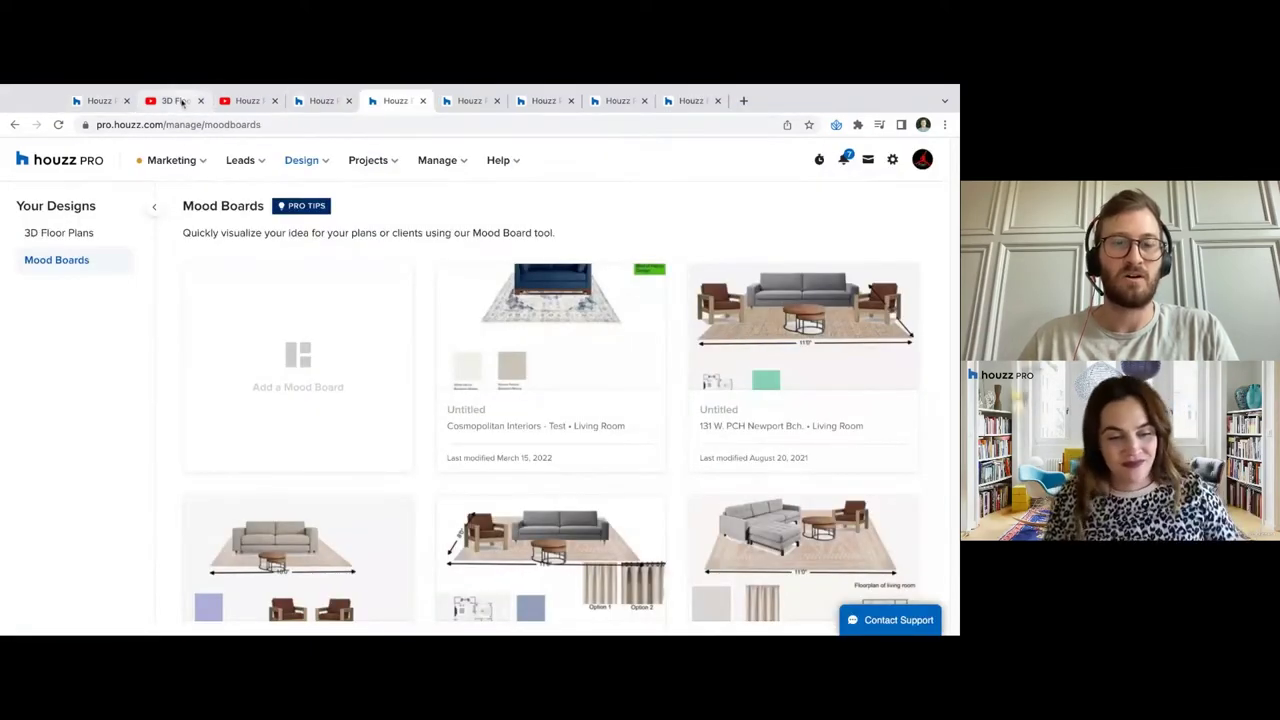
Play part of the YouTube video on scanning a room with the Houzz Pro mobile app, and pause it
click(178, 101)
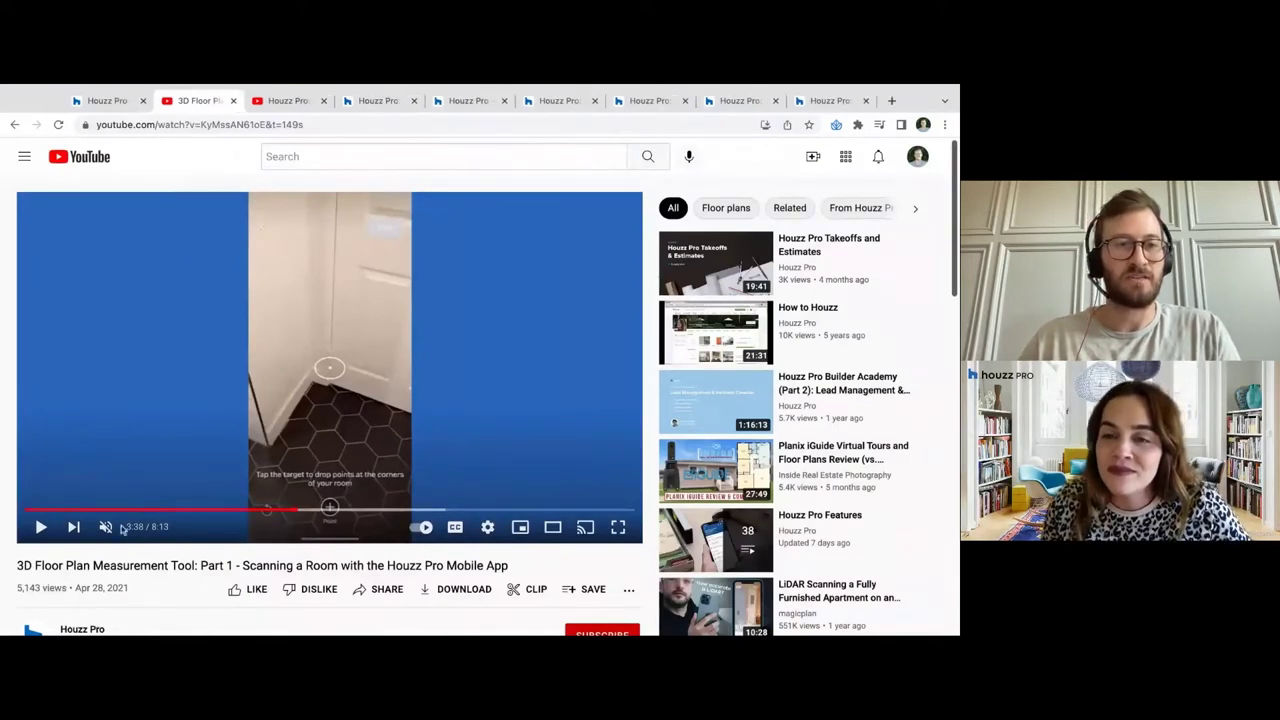
scroll(110, 560, down, 1)
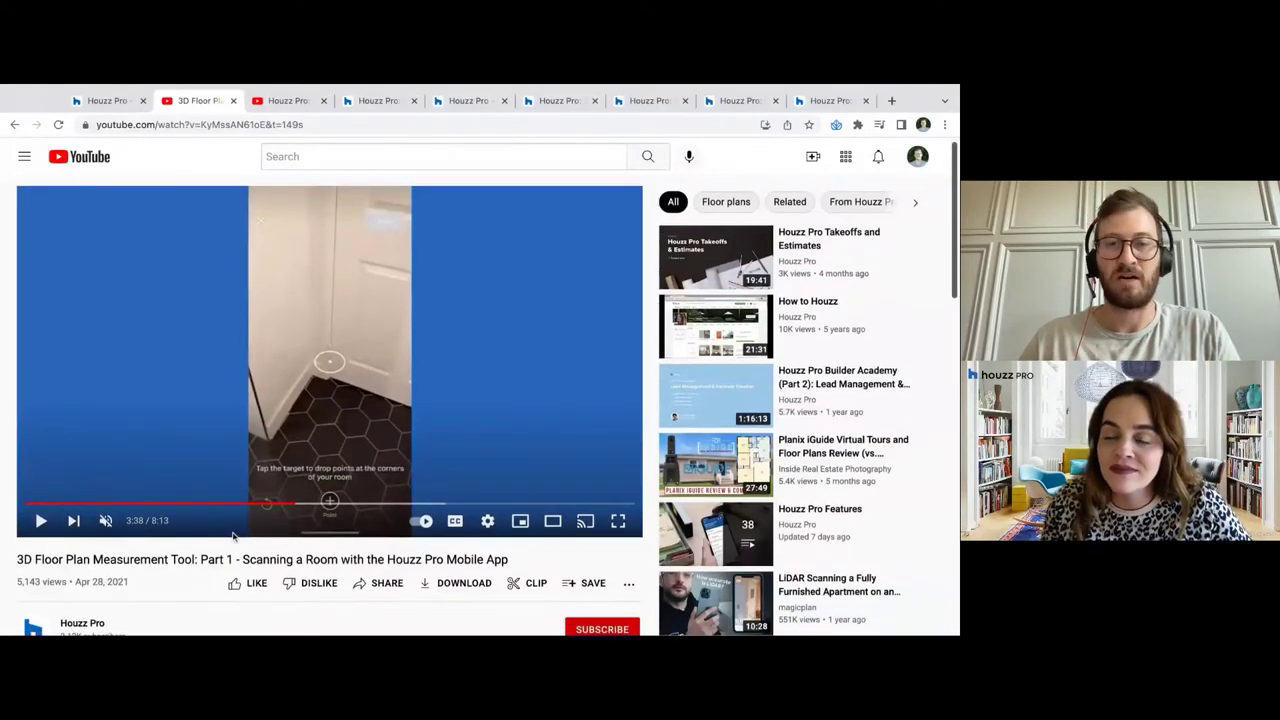
scroll(80, 620, up, 1)
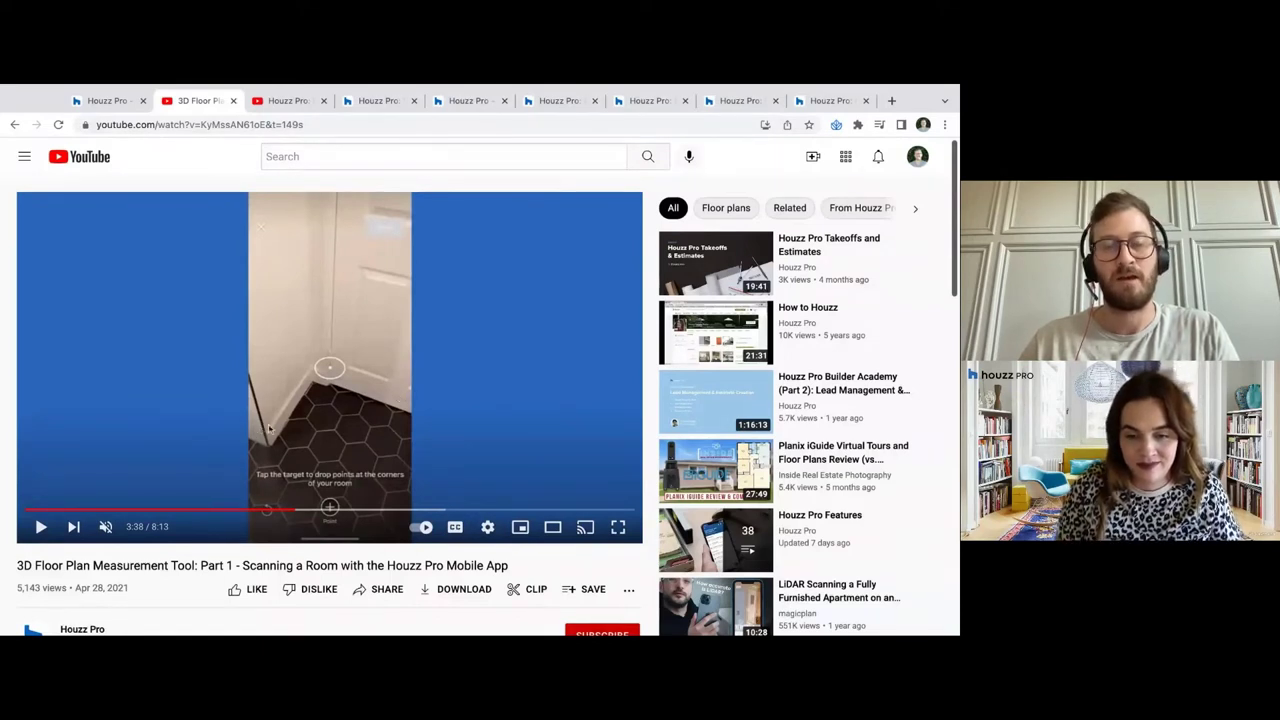
click(238, 393)
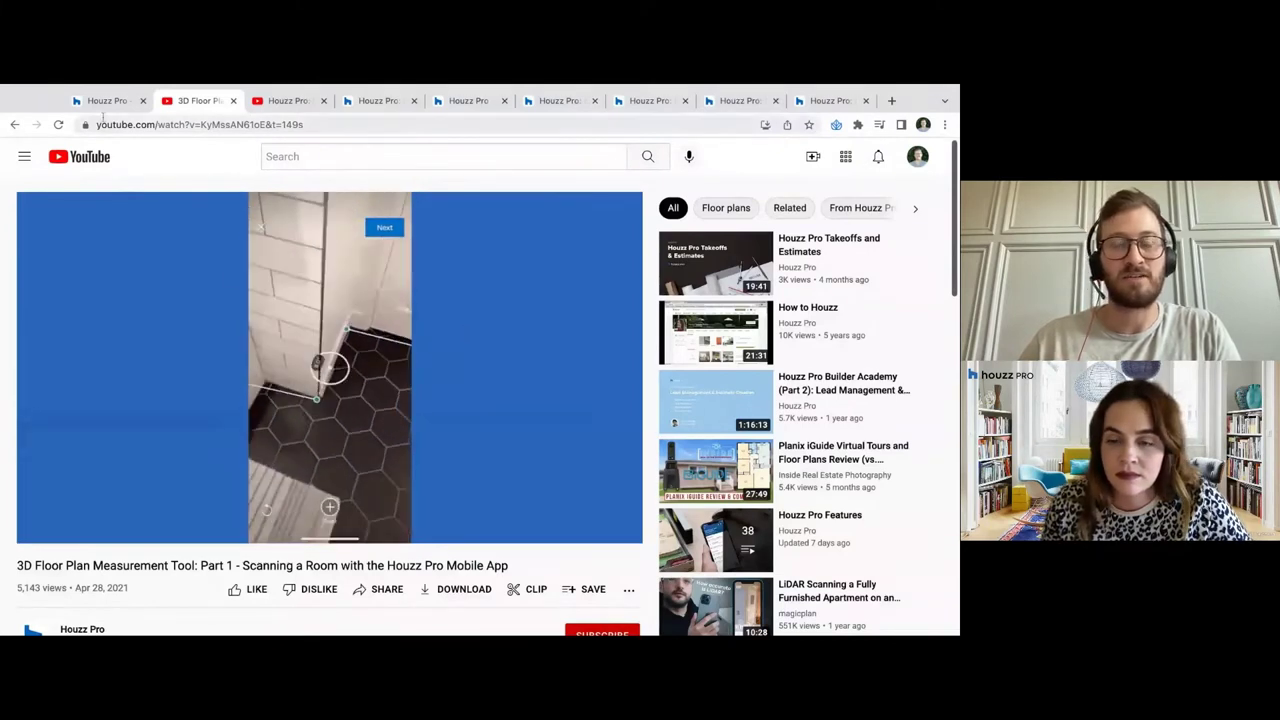
click(355, 428)
Examine the actions available for the Palo Alto Bedroom floor plan, and return to the room-scanning video
click(103, 101)
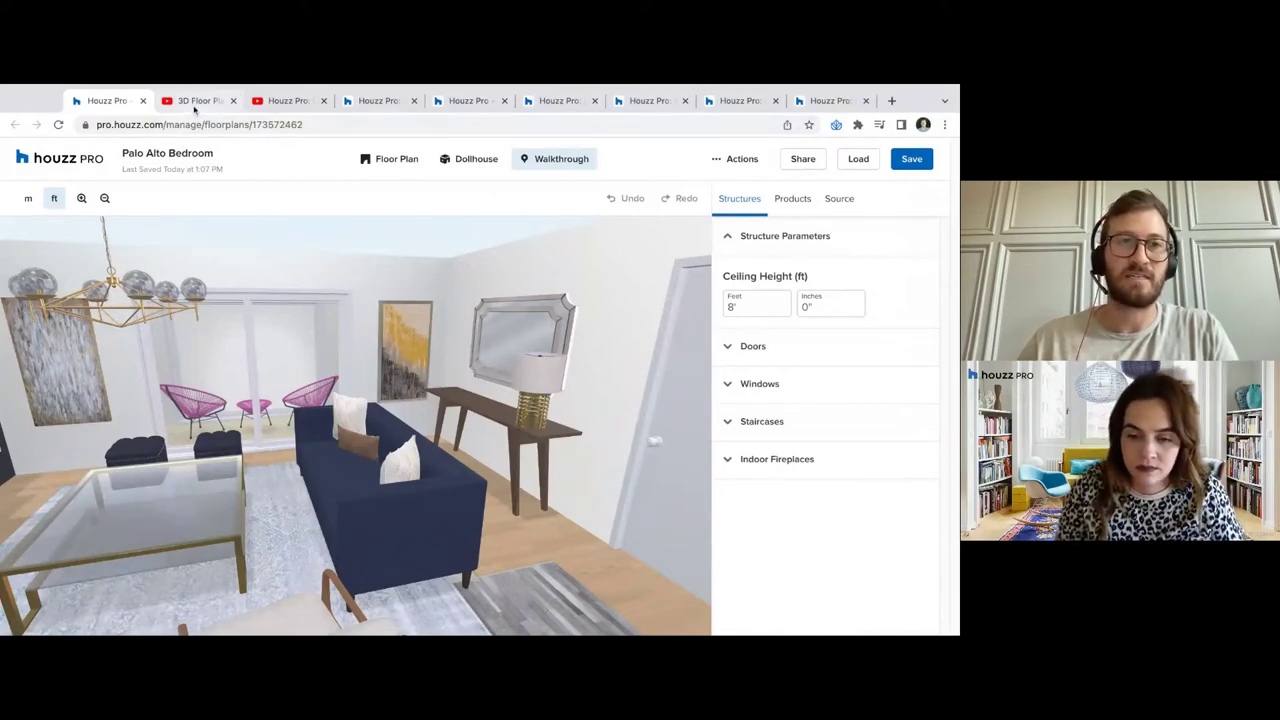
click(195, 103)
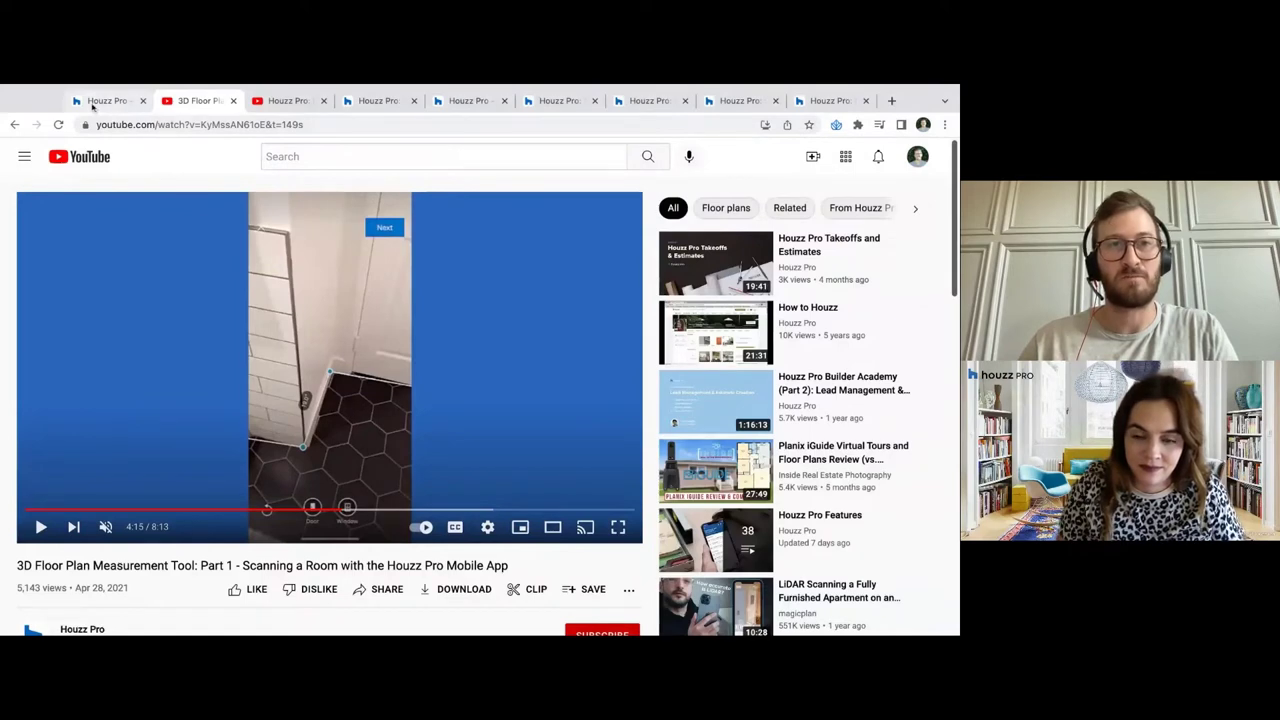
click(92, 103)
click(738, 160)
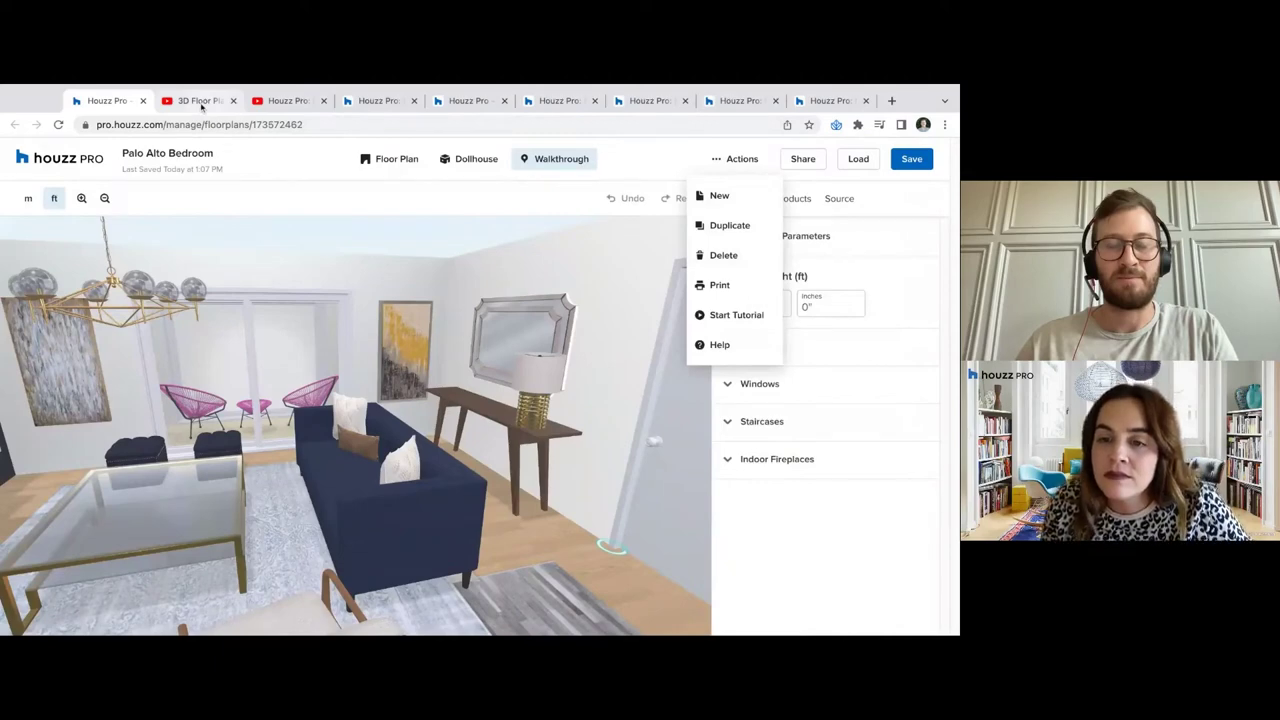
click(201, 103)
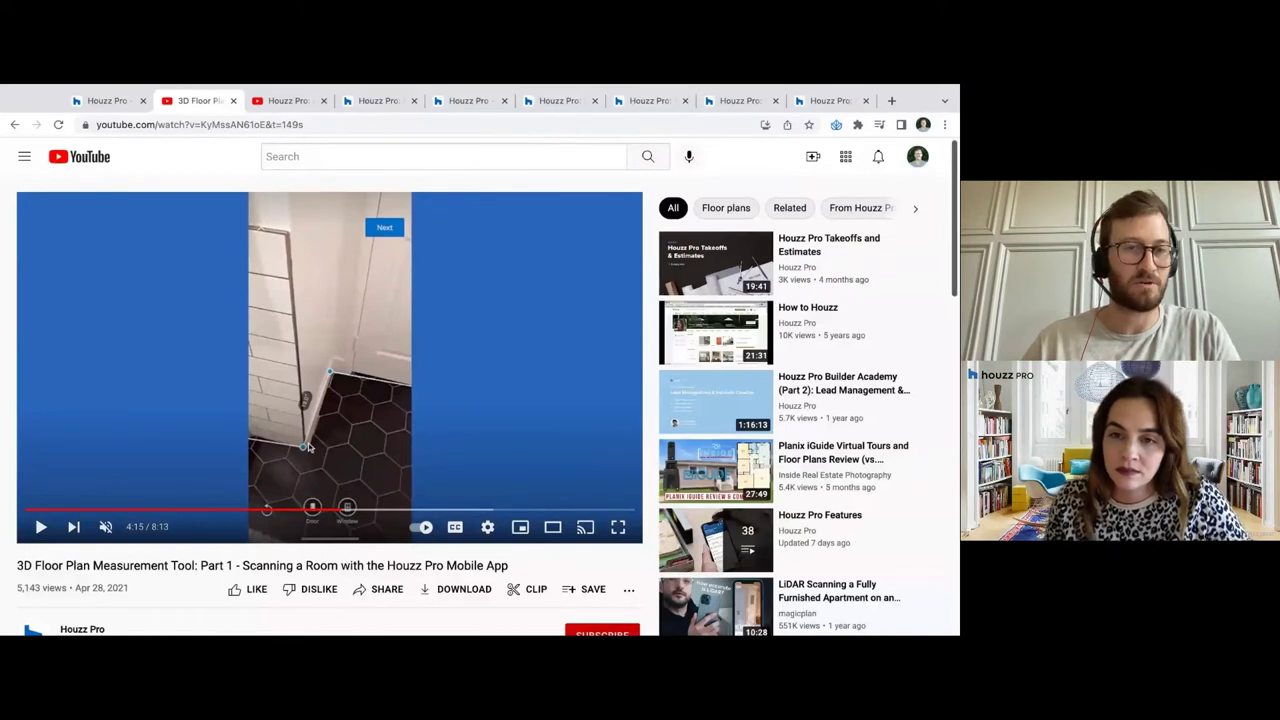
Close the room-scanning video page, and show the Houzz Pro: Life-Sized Walkthroughs video before closing its page as well
click(233, 101)
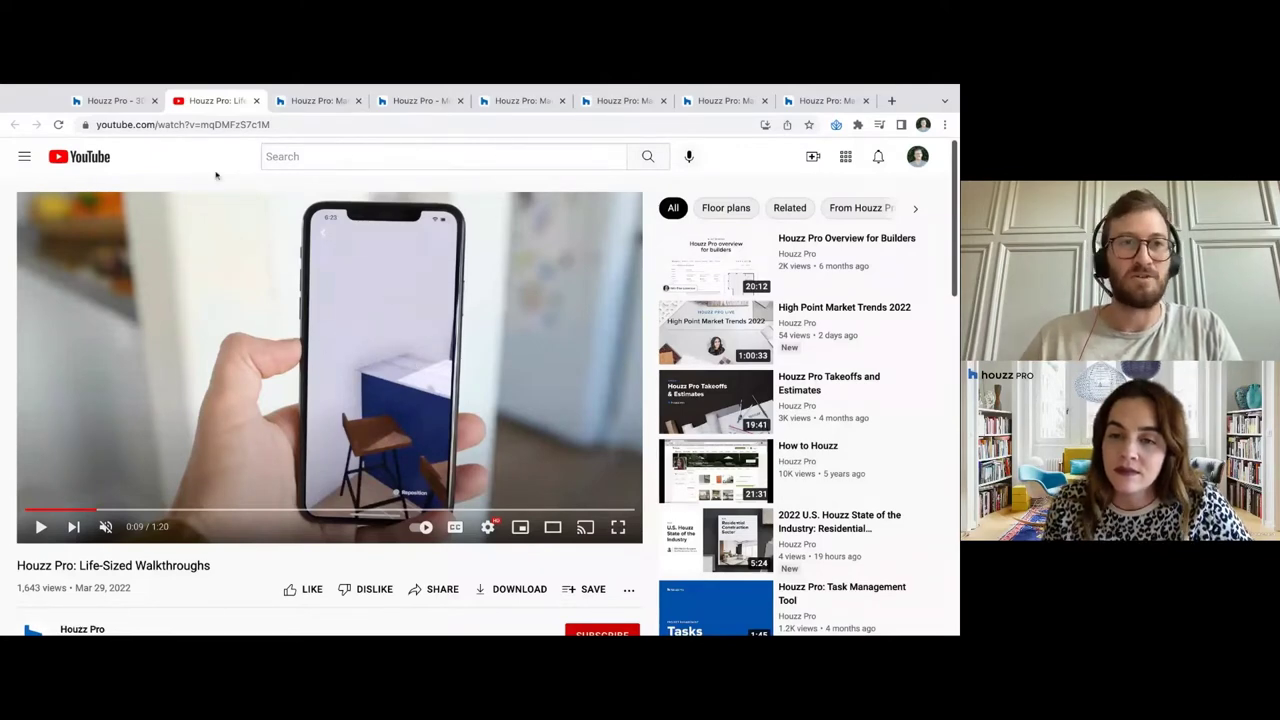
click(118, 101)
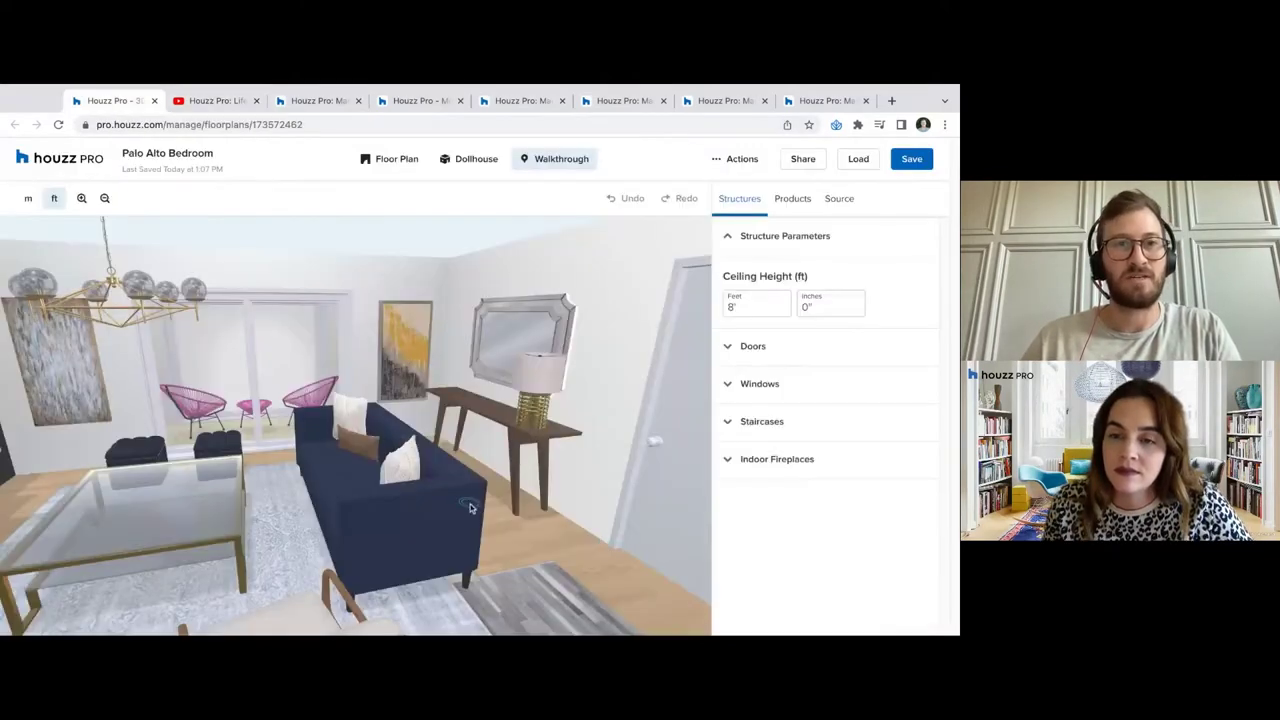
click(204, 103)
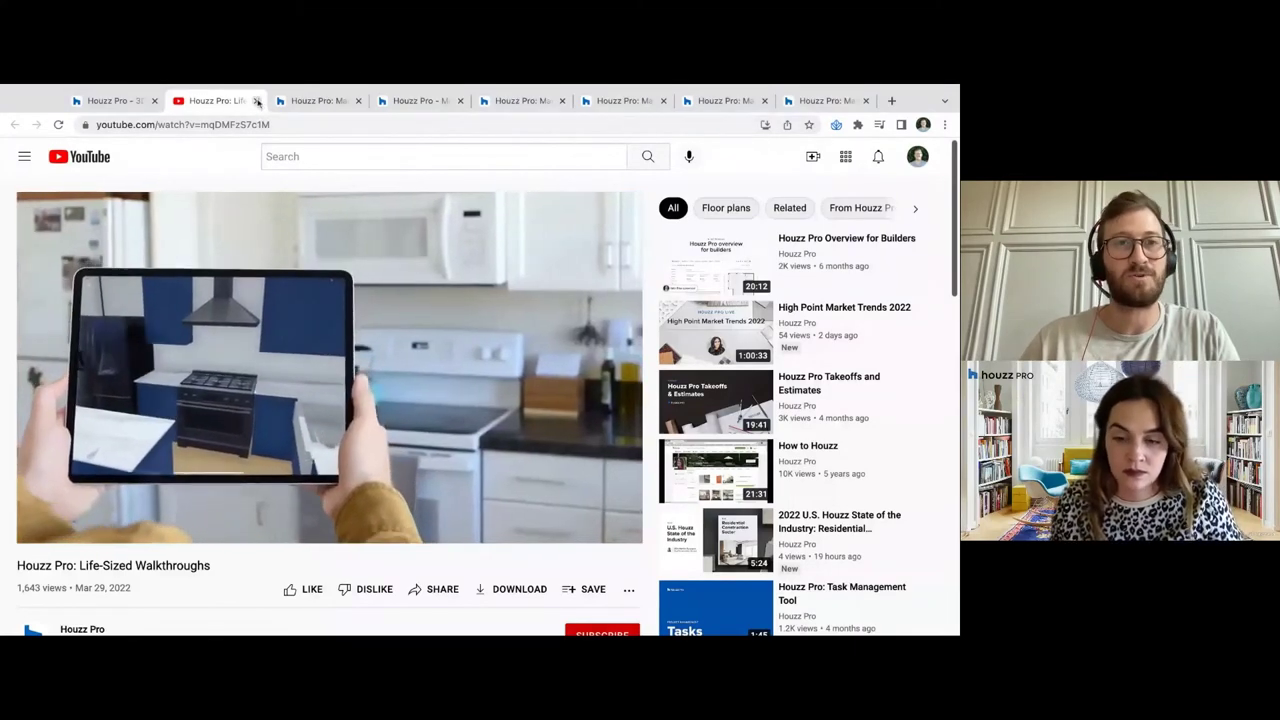
click(257, 101)
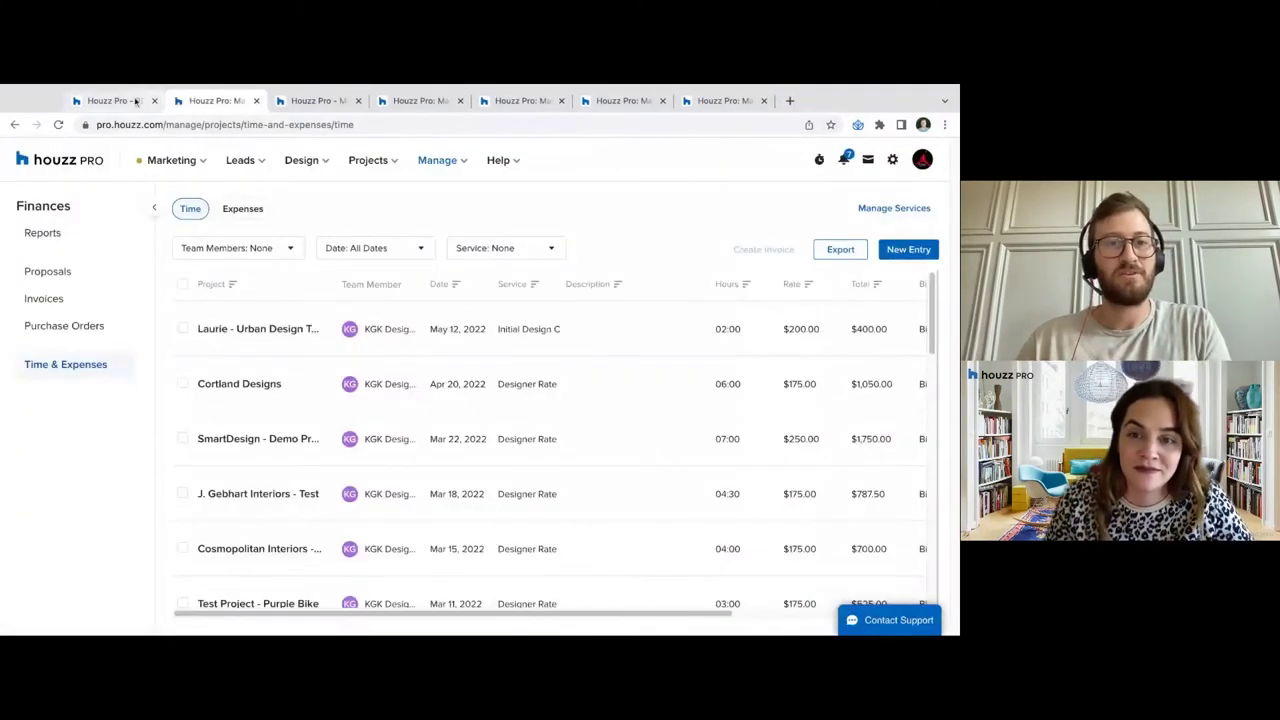
Show the Palo Alto Bedroom floor plan once more, move the Mood Boards page directly behind it, and close the floor plan
click(135, 101)
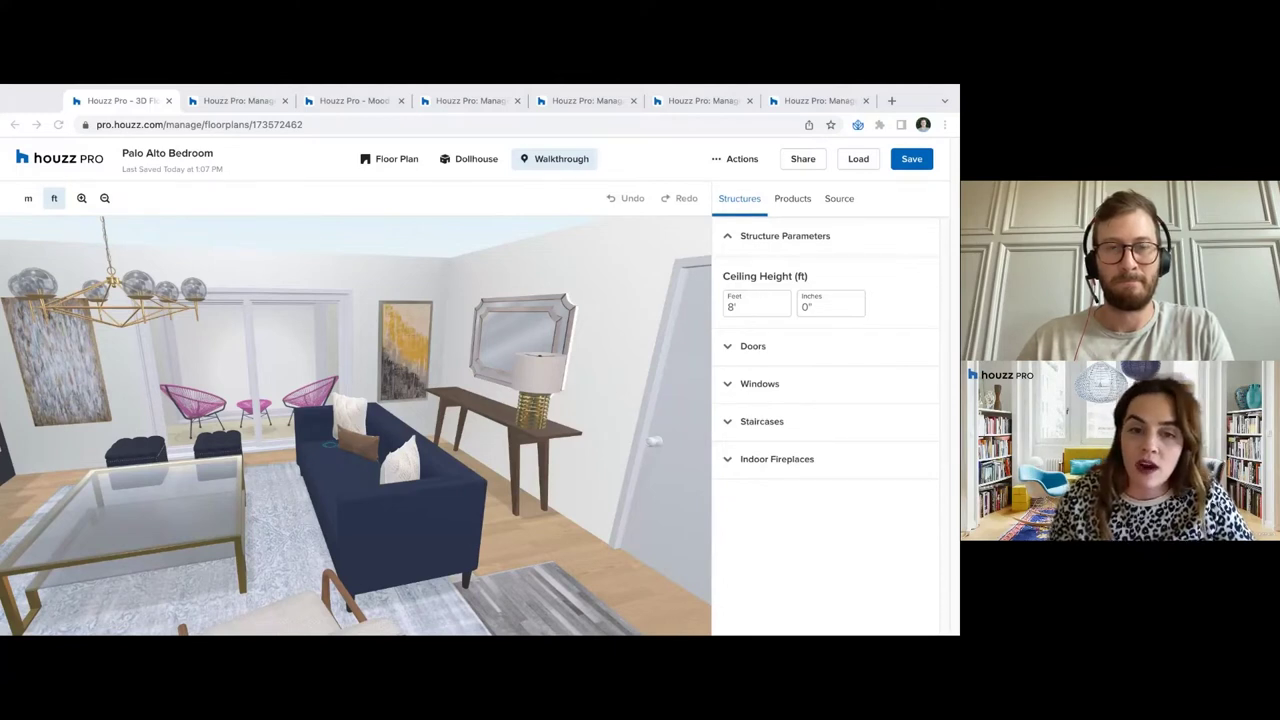
click(238, 101)
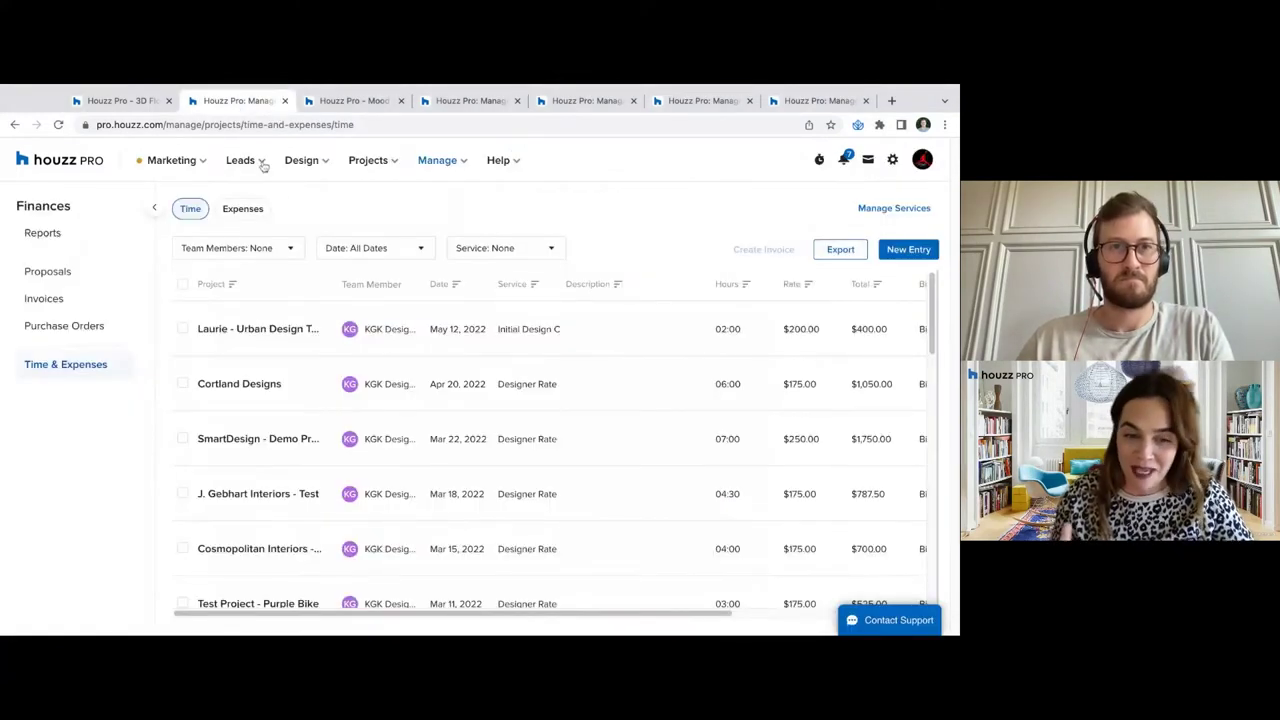
drag(368, 100, 296, 112)
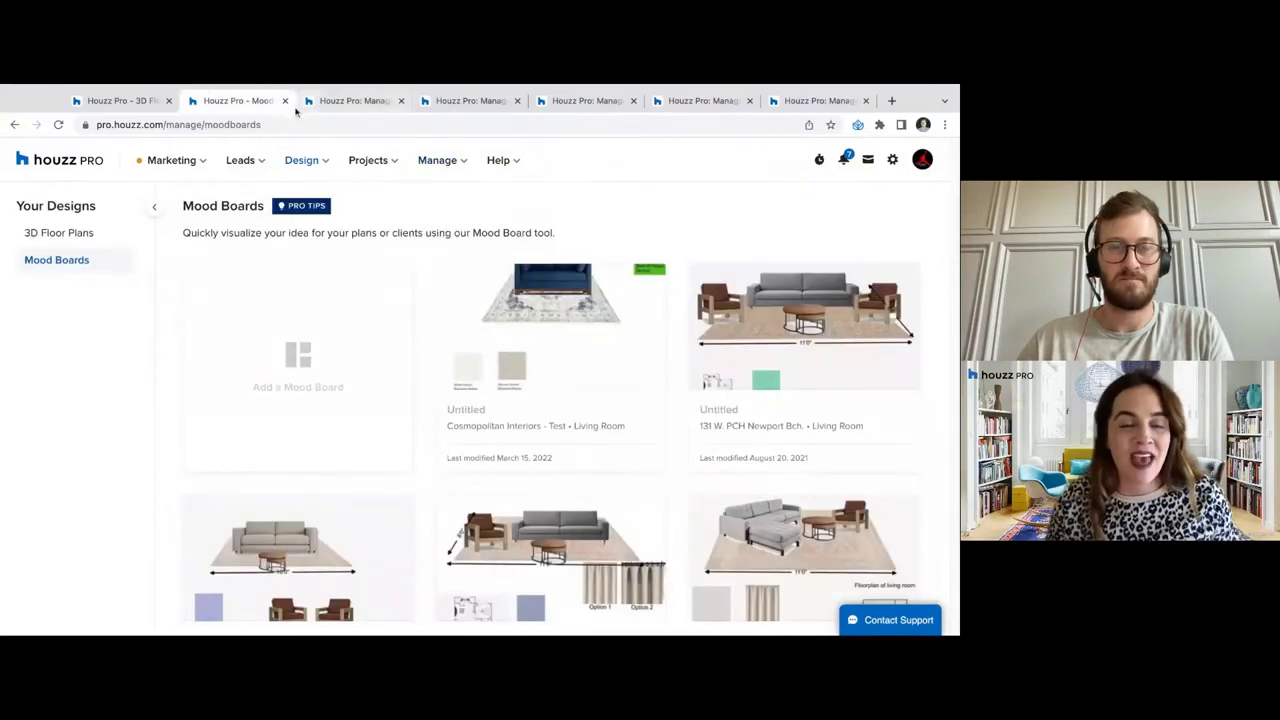
click(168, 101)
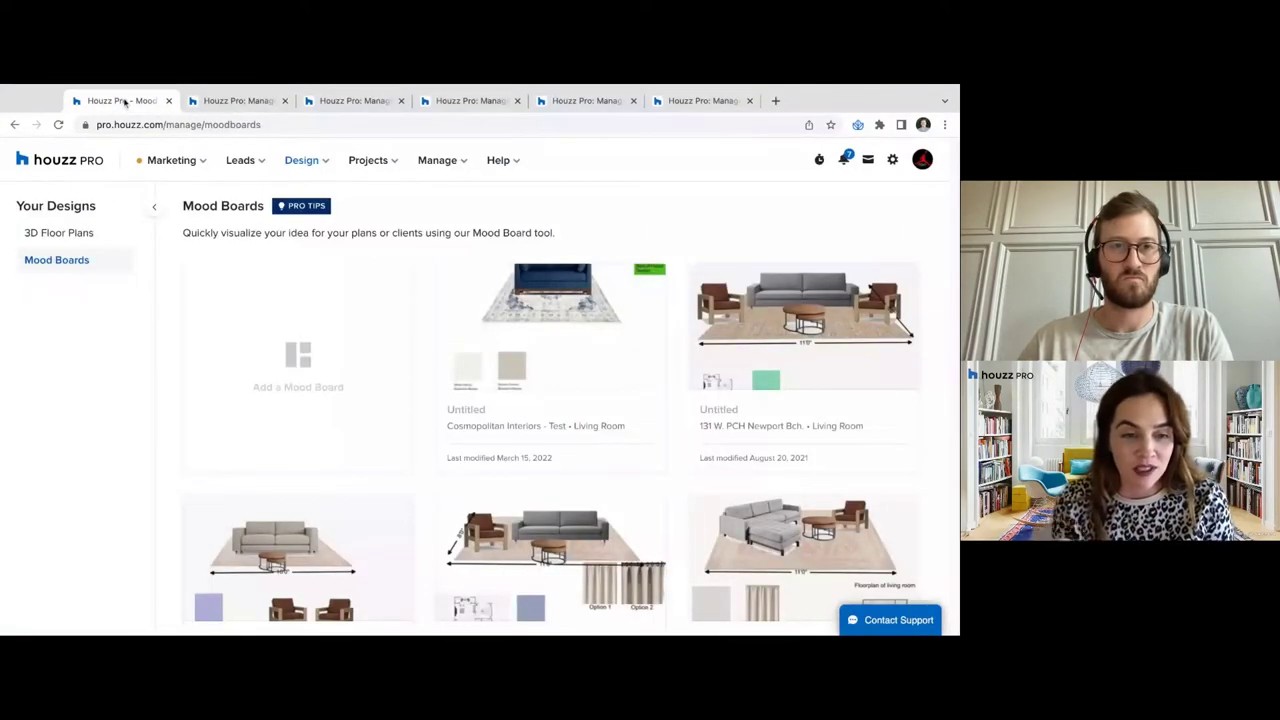
Open another browser page beside Mood Boards and load houzz.com in it
key(ctrl+shift+t)
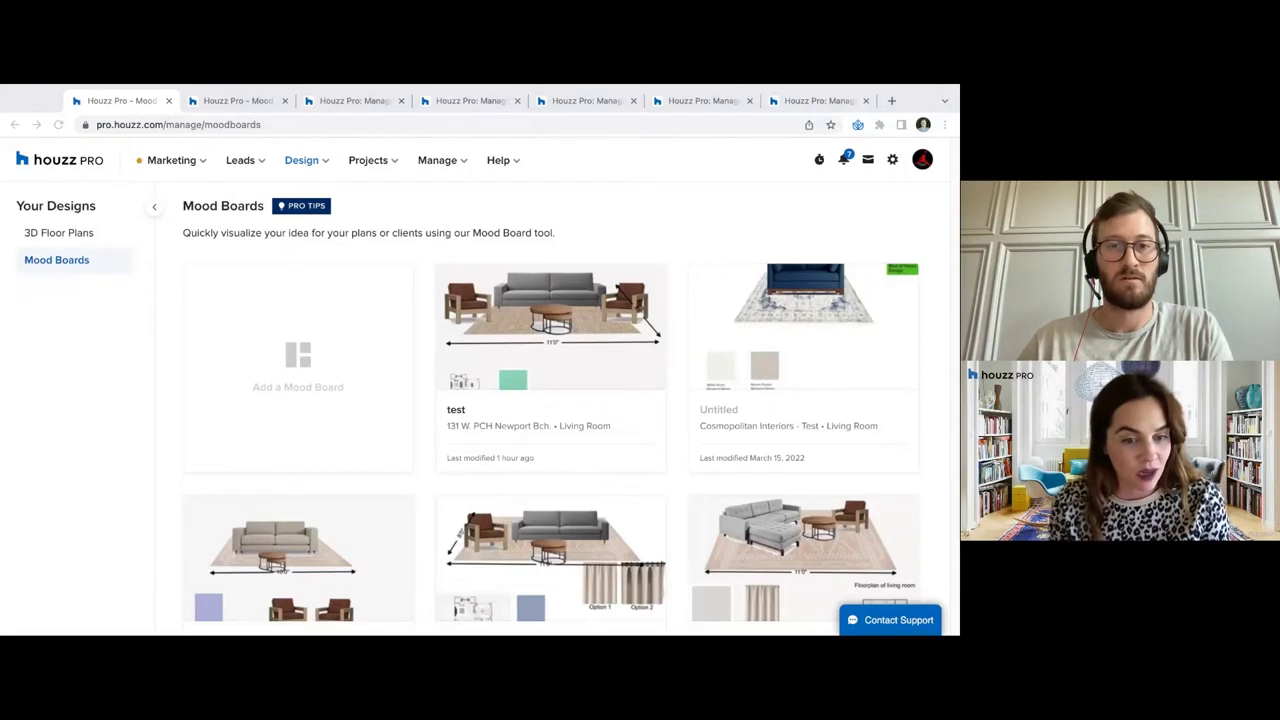
click(213, 124)
text(houzz.com)
key(Return)
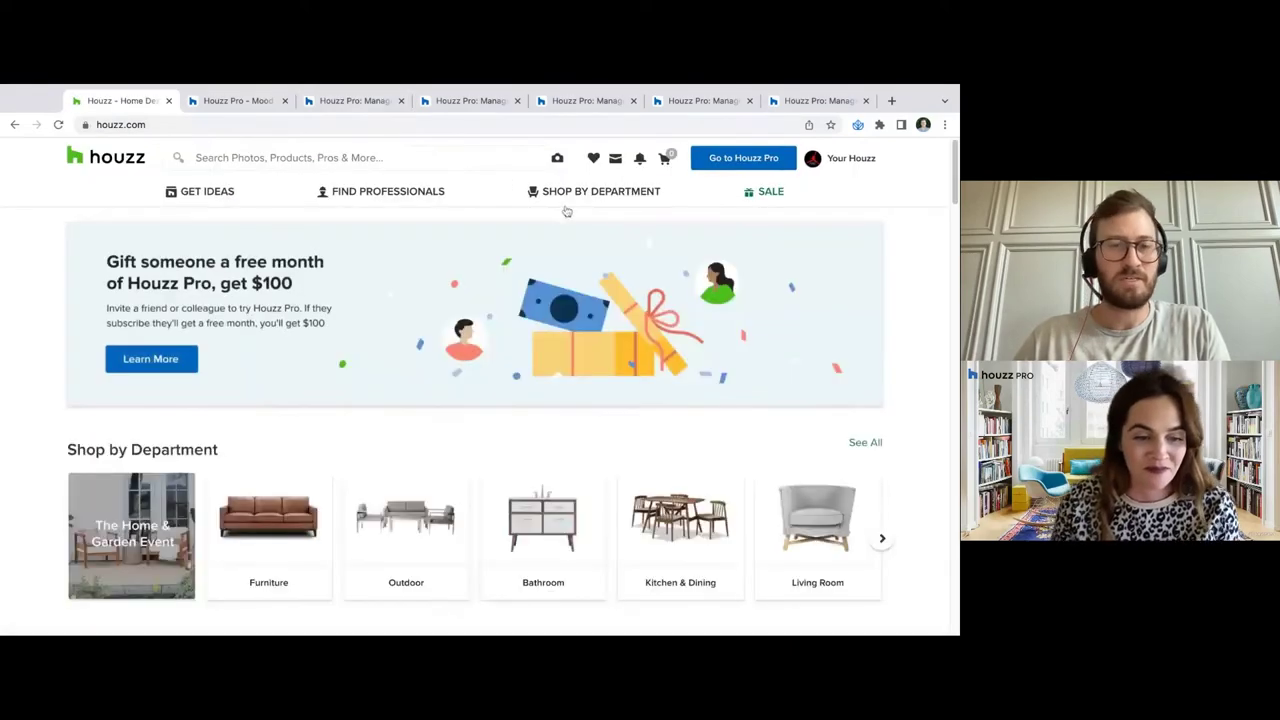
Browse from the Houzz home page to the Living products, and open the bestseller Soho TV Stand, High
scroll(633, 355, down, 2)
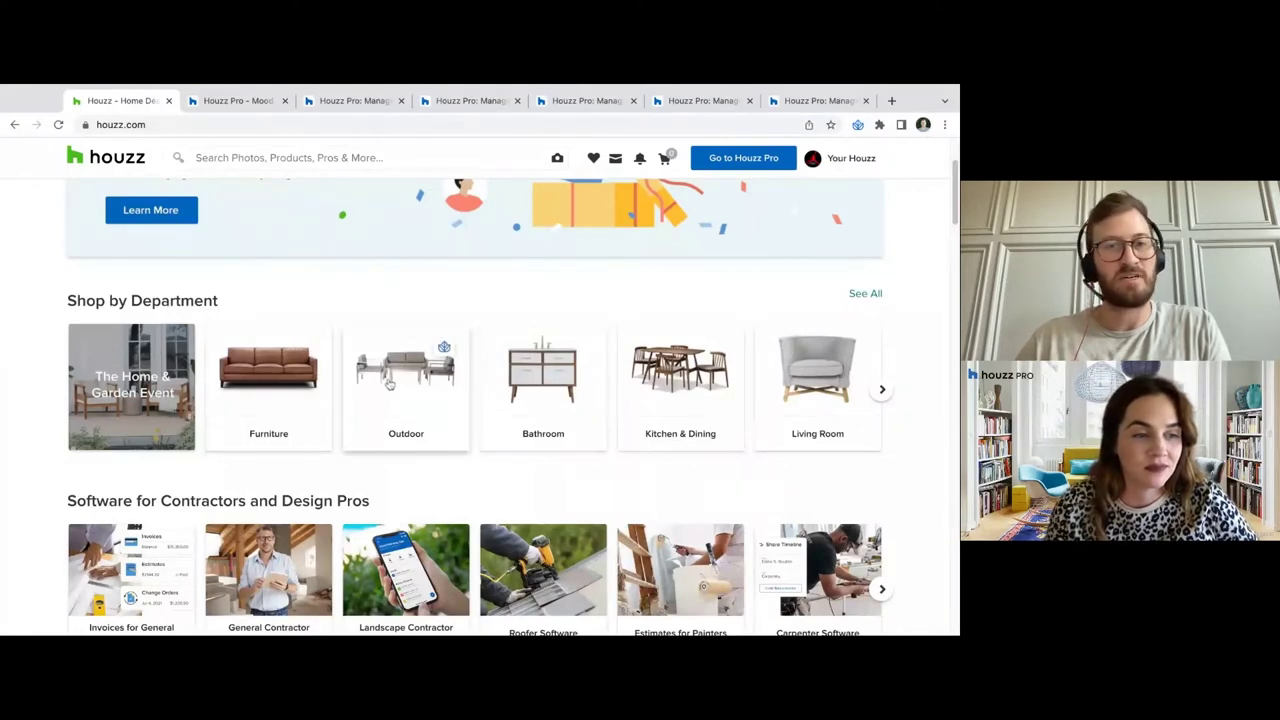
scroll(420, 333, up, 1)
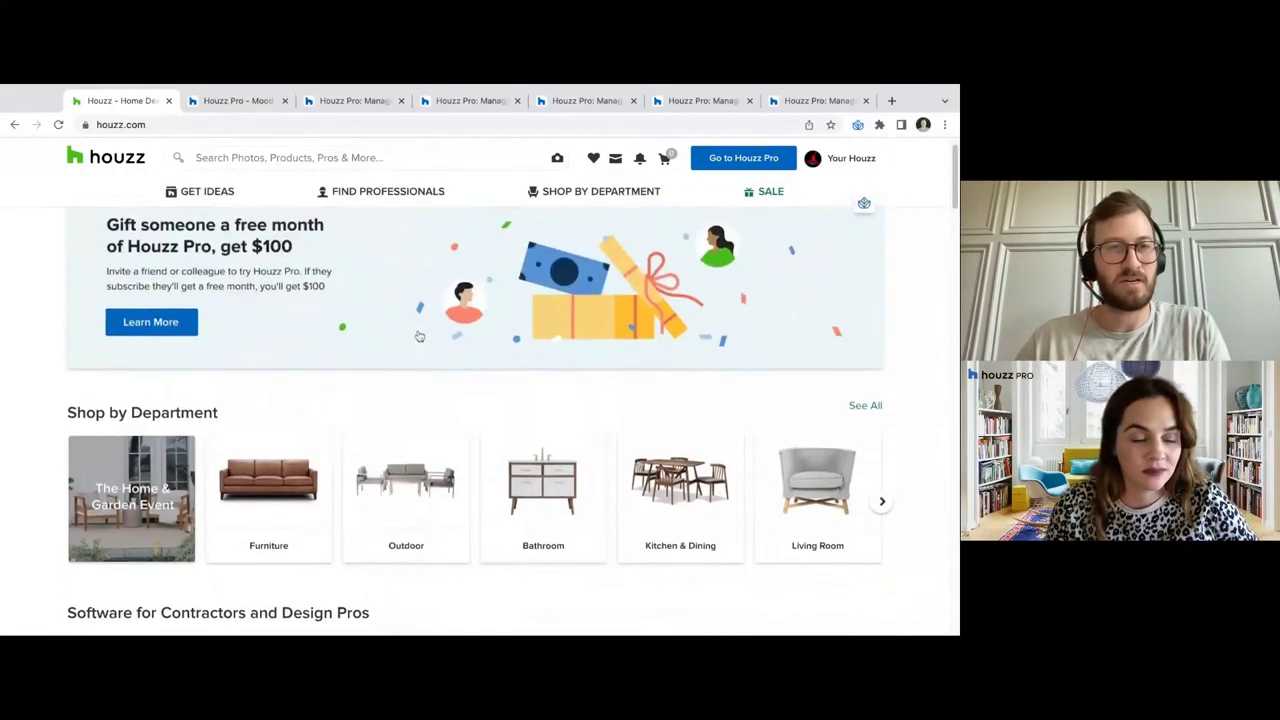
scroll(420, 336, up, 1)
scroll(416, 342, down, 4)
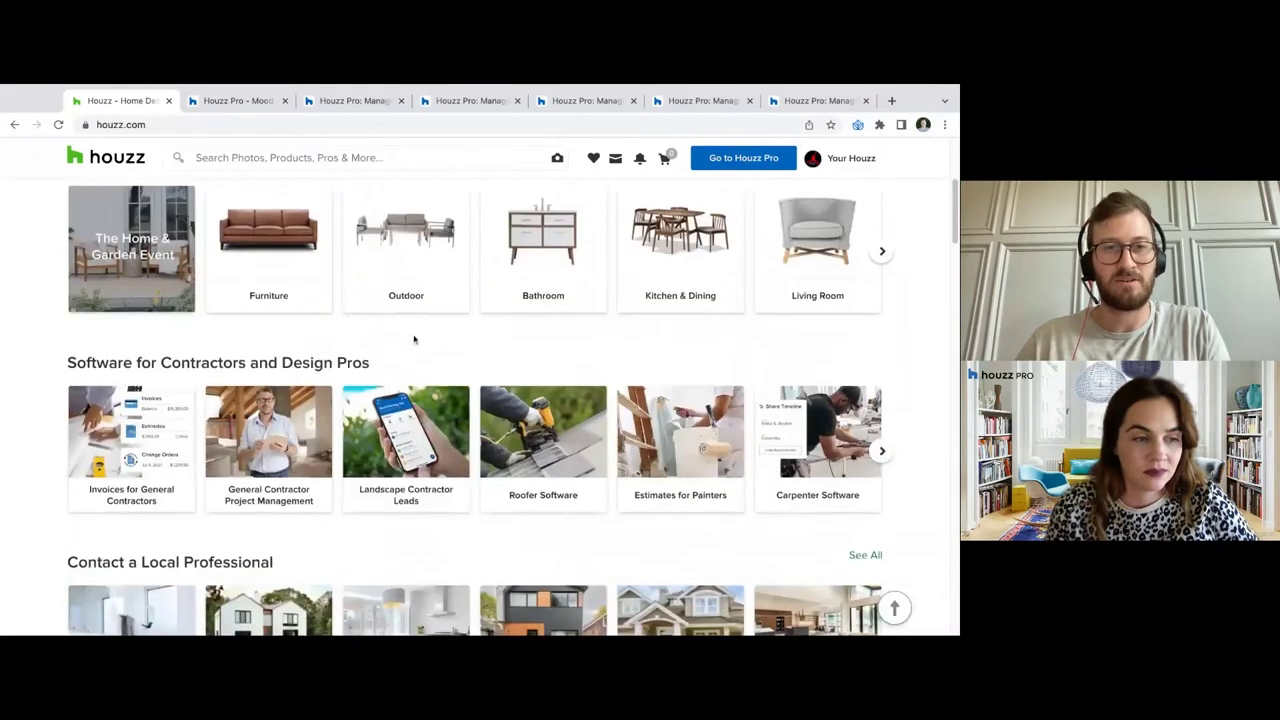
scroll(698, 315, up, 2)
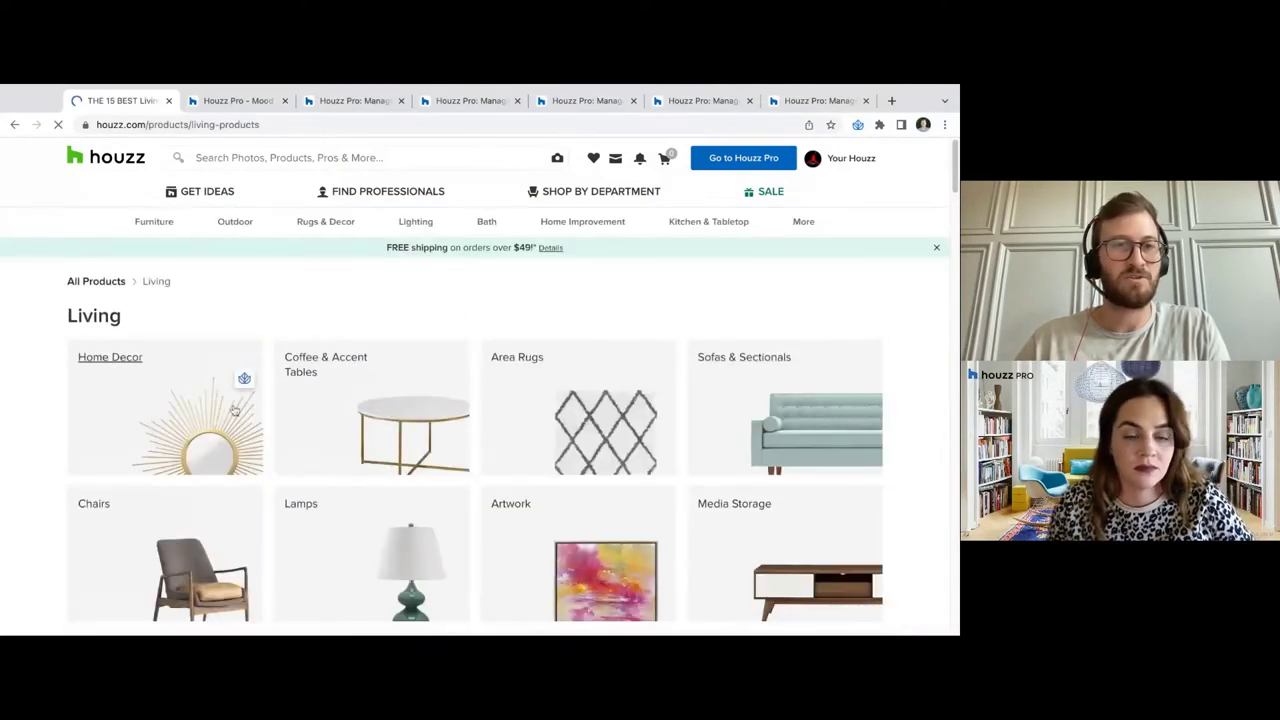
scroll(235, 410, down, 5)
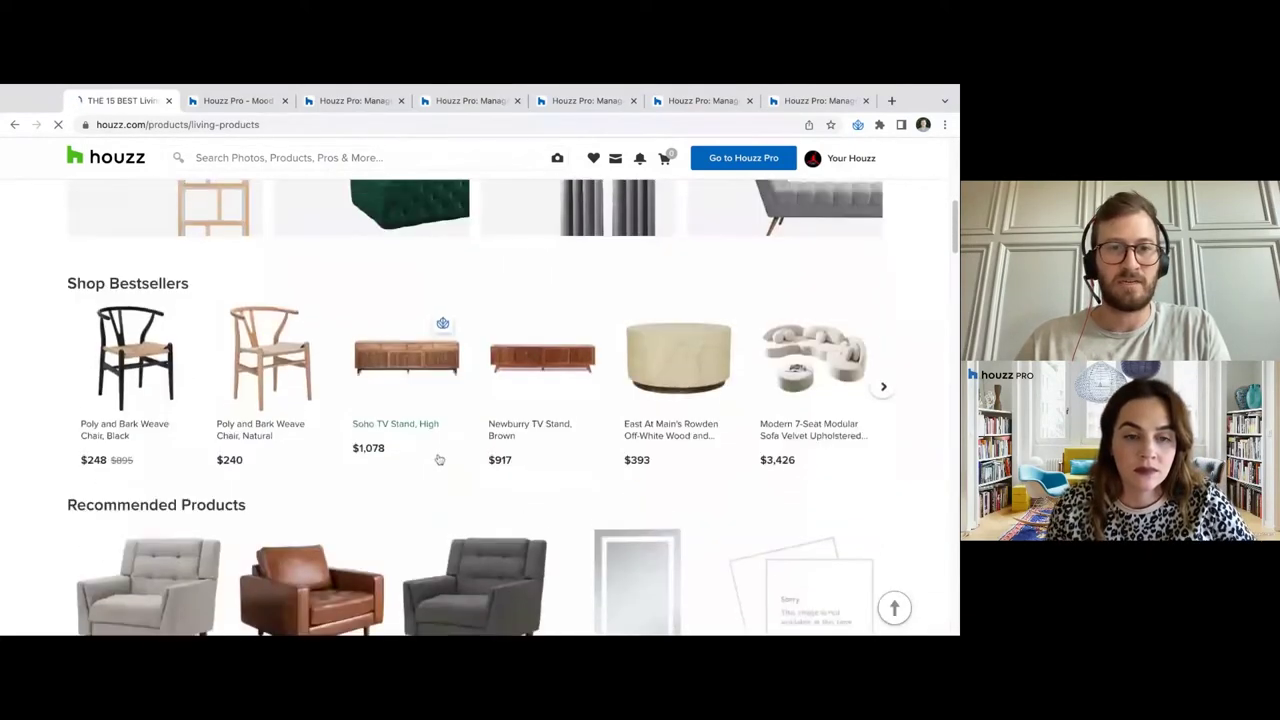
scroll(439, 459, down, 2)
click(440, 228)
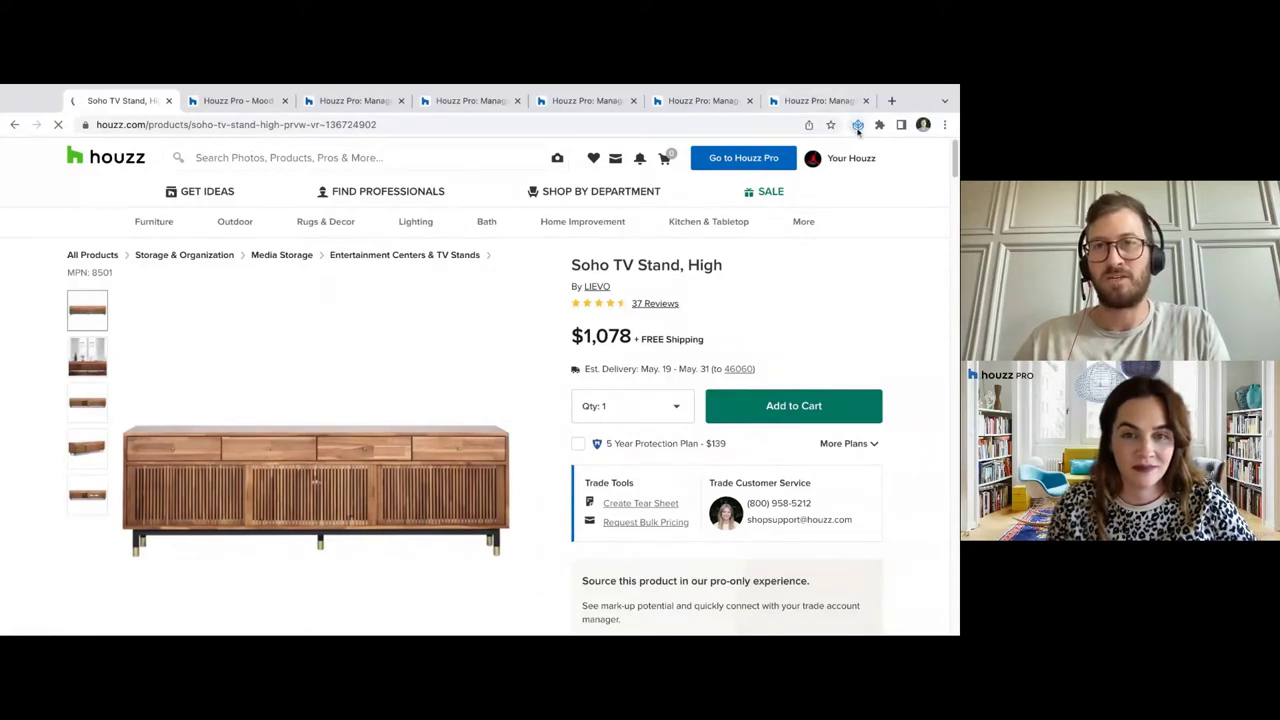
Search Google for "houzz pro clipper" on a new browser page
click(889, 101)
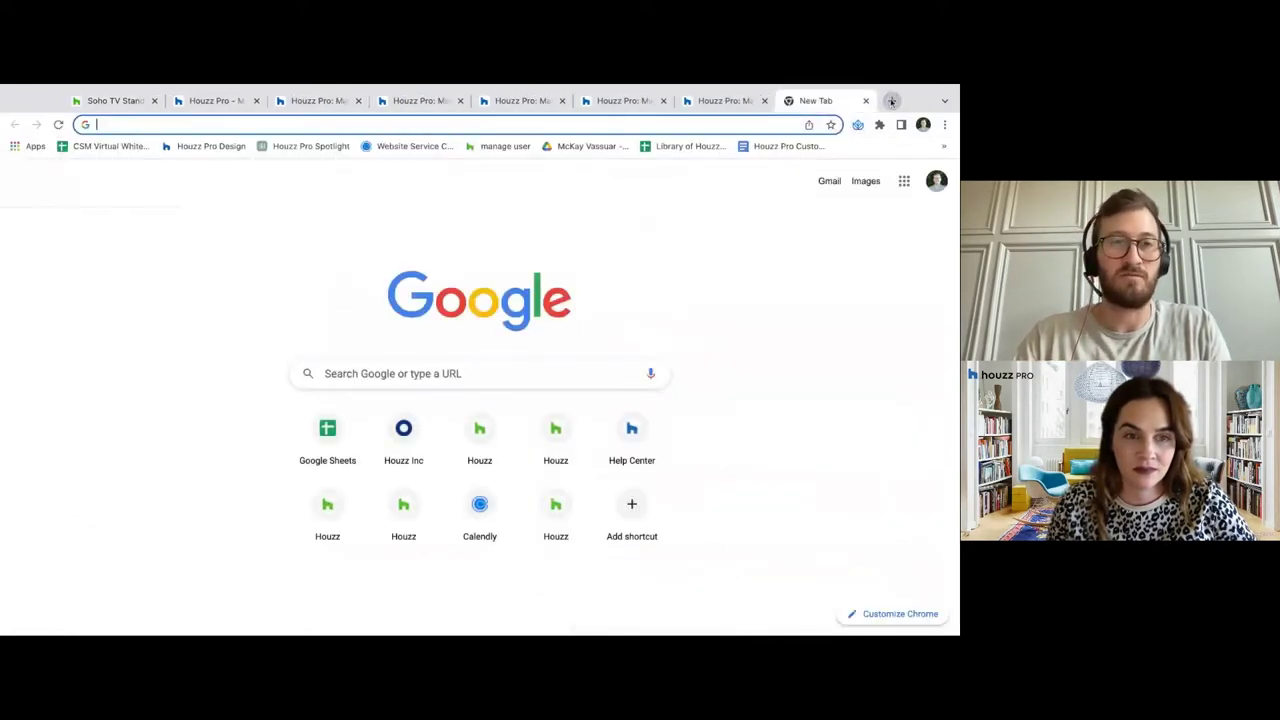
text(google c)
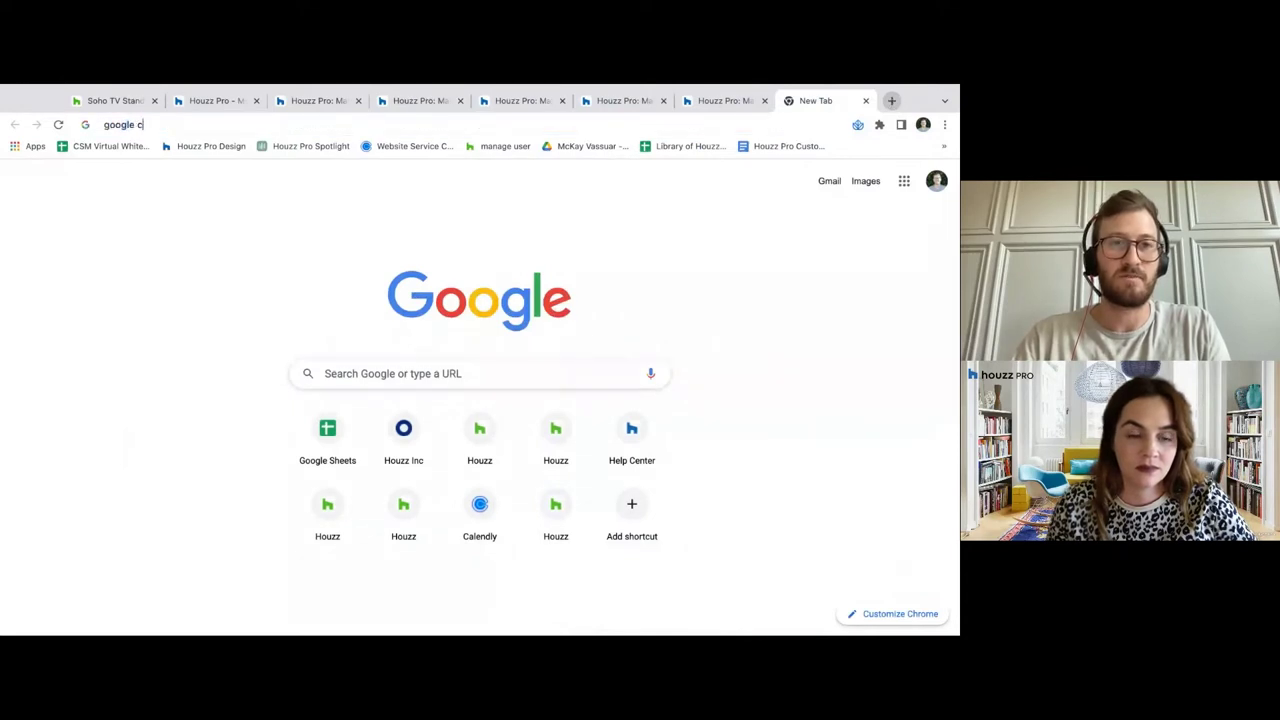
key(BackSpace)
key(BackSpace)
key(BackSpace)
key(BackSpace)
key(BackSpace)
key(BackSpace)
text(houzz pro clipper)
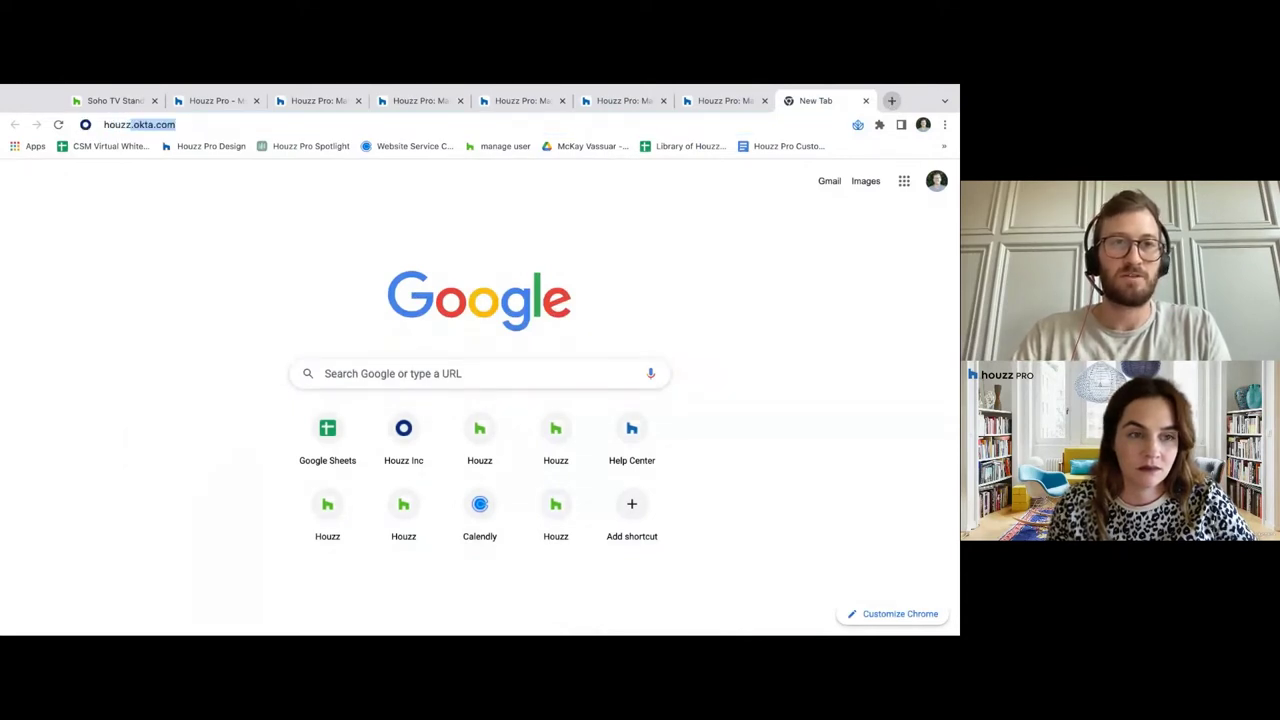
key(Return)
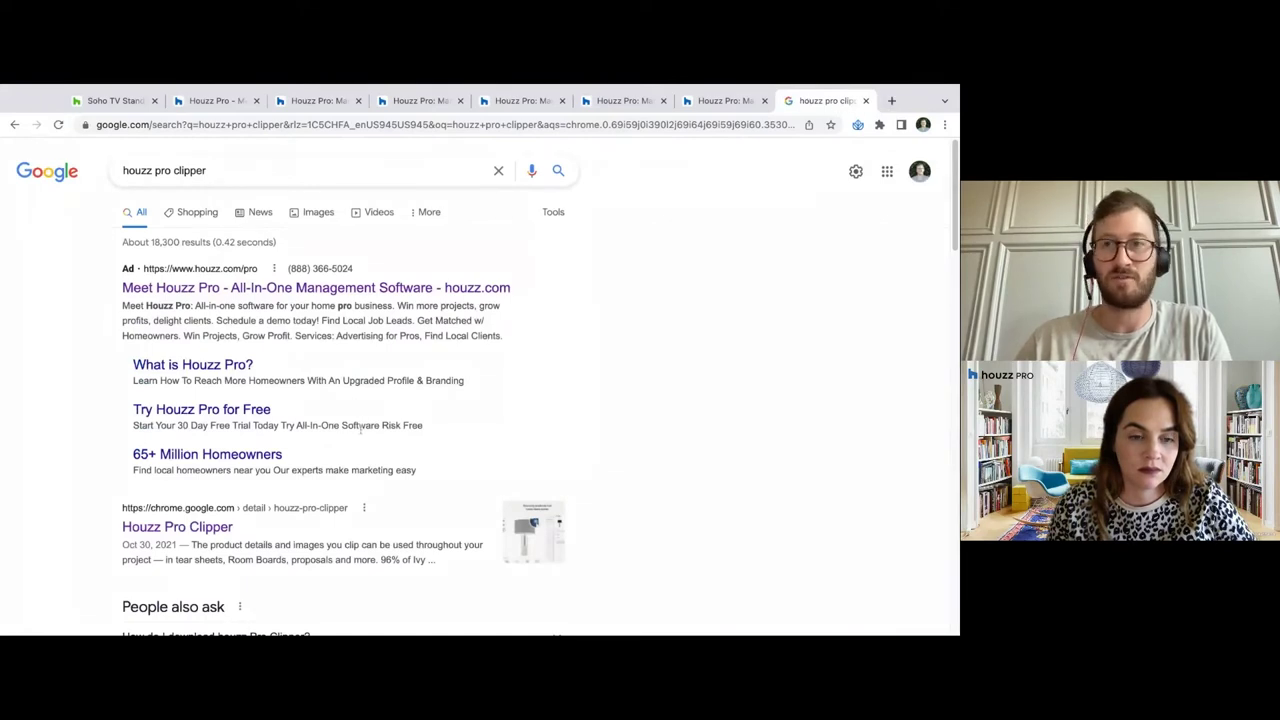
Show the Houzz Pro Clipper extension in the Chrome Web Store, and close that page to return to the TV stand
click(180, 527)
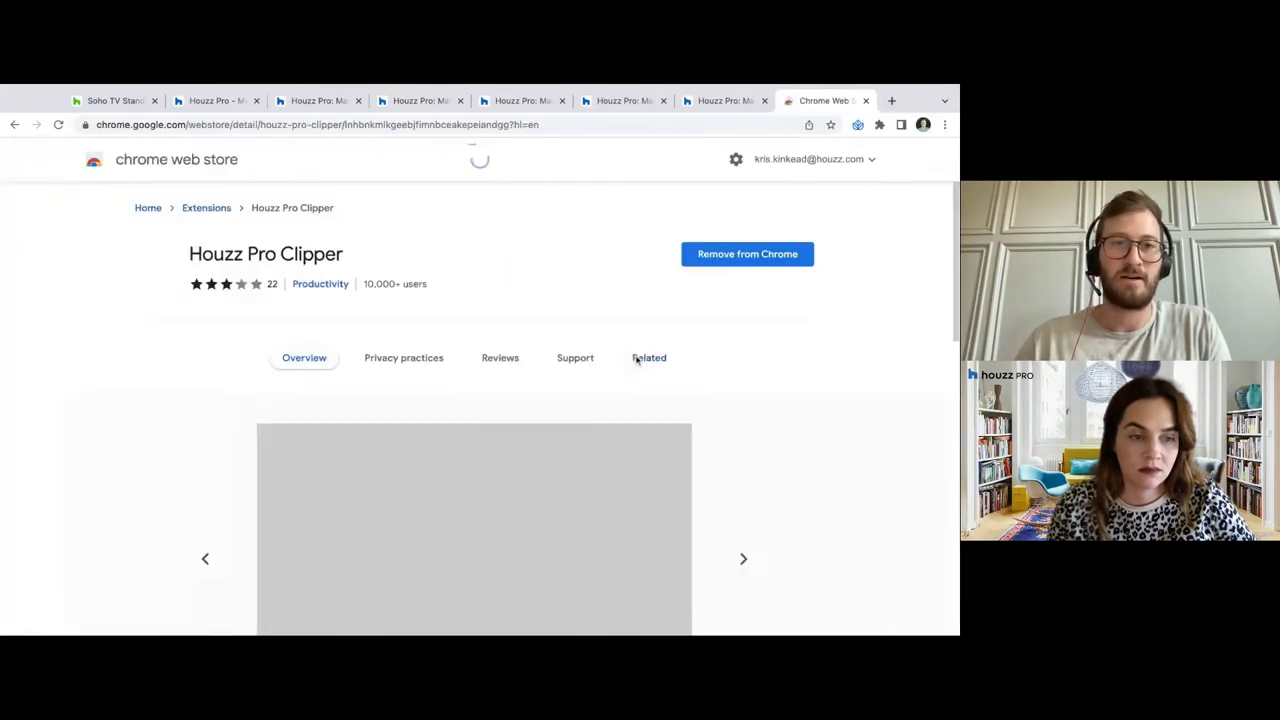
click(15, 125)
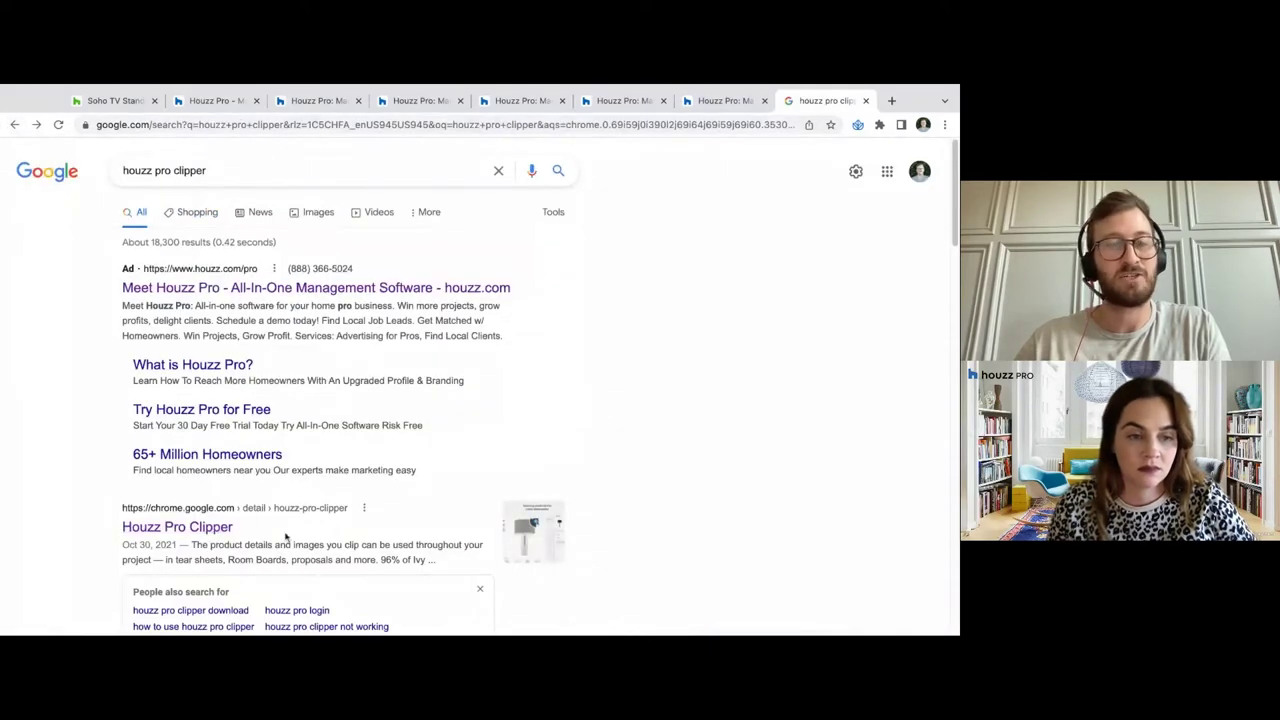
click(865, 100)
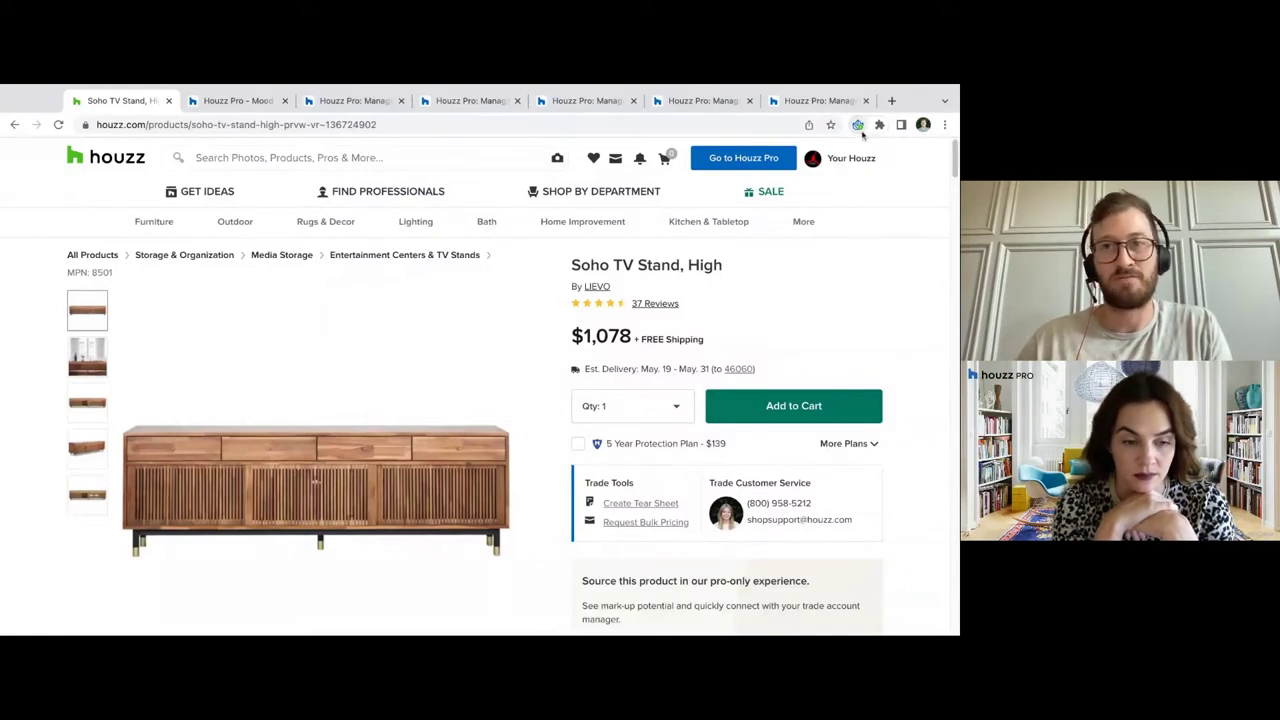
Start the Houzz Pro Clipper on the Soho TV Stand product page, and clear all of its prefilled product details
click(858, 125)
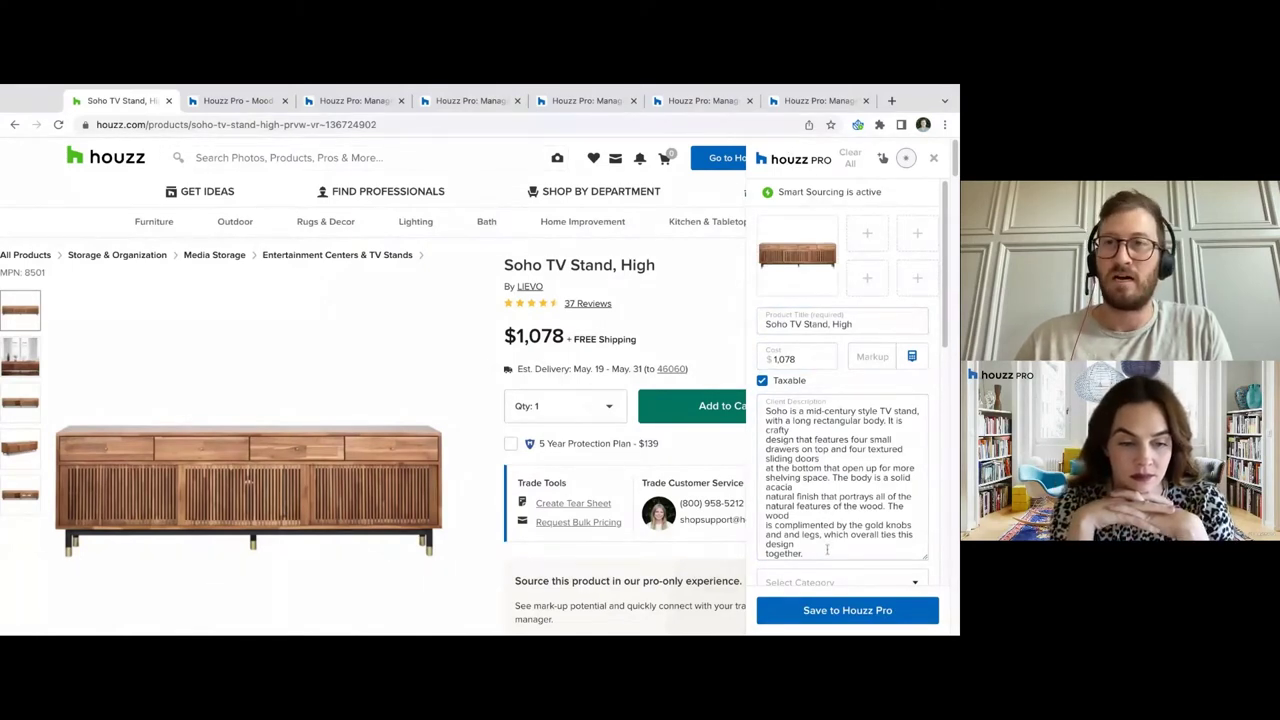
click(856, 162)
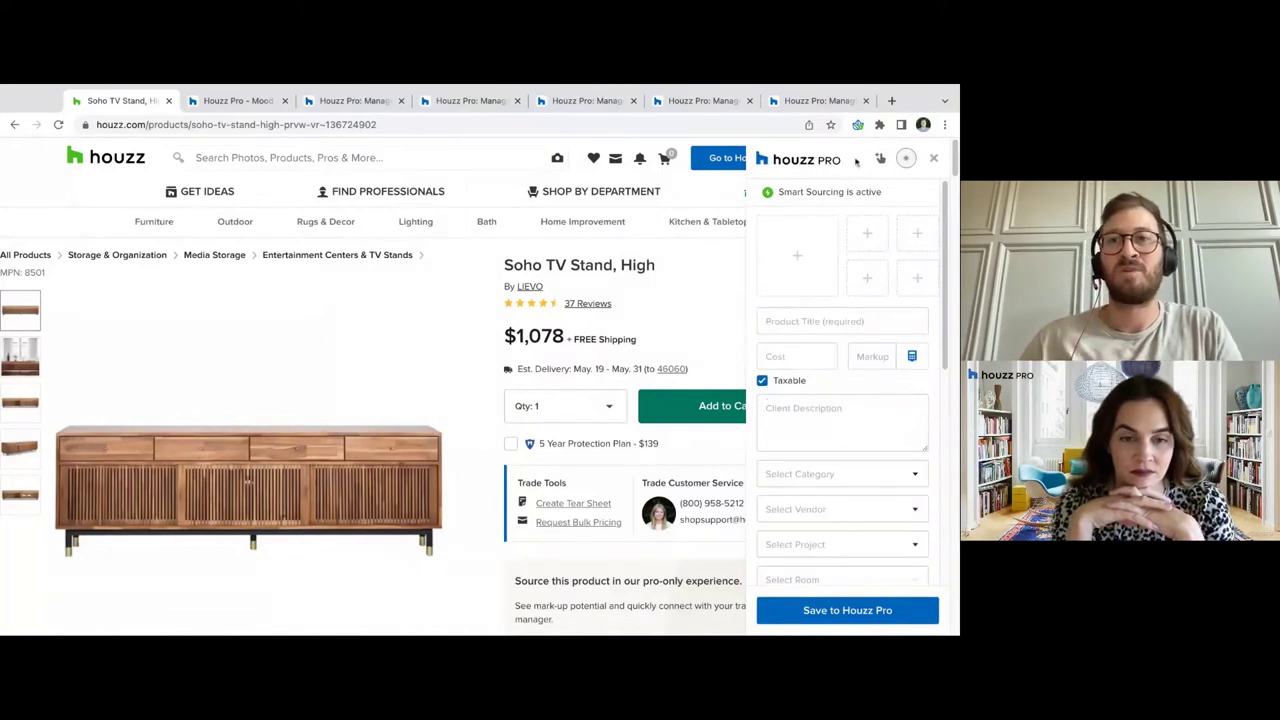
mouse_move(880, 194)
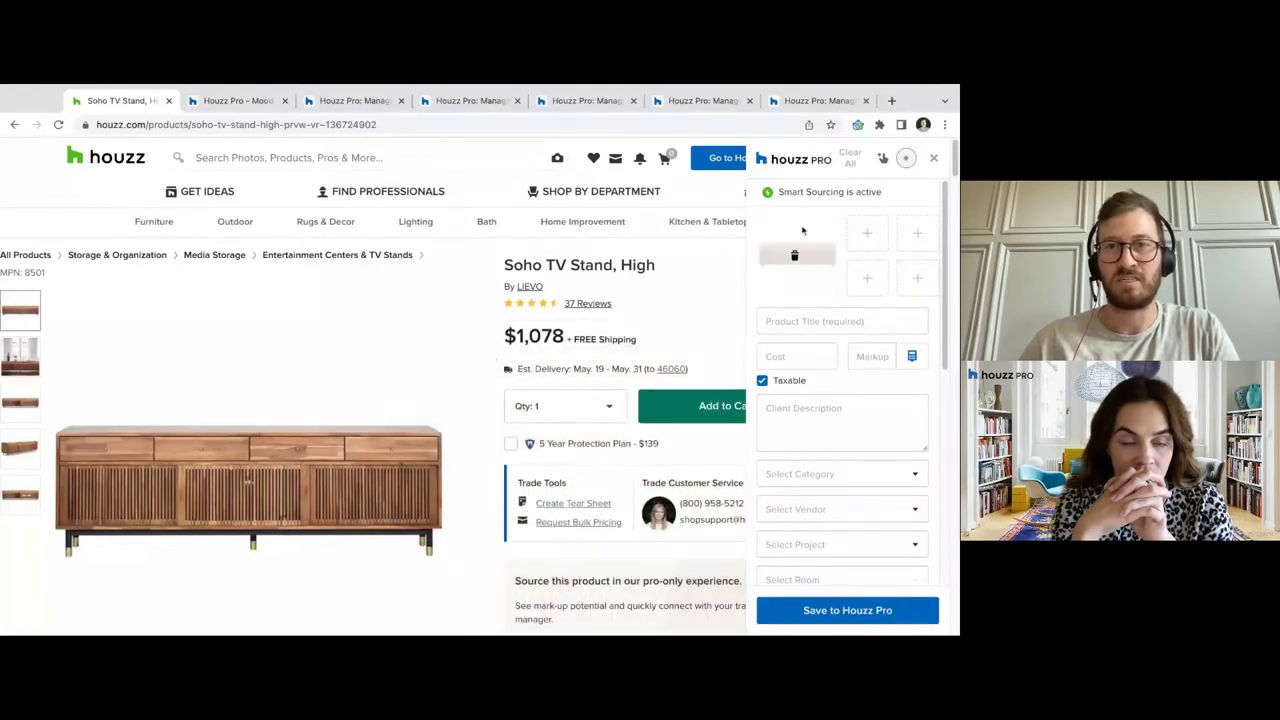
Add the room-scene, open-compartment and angled views of the TV stand to the clipper's product images
click(35, 370)
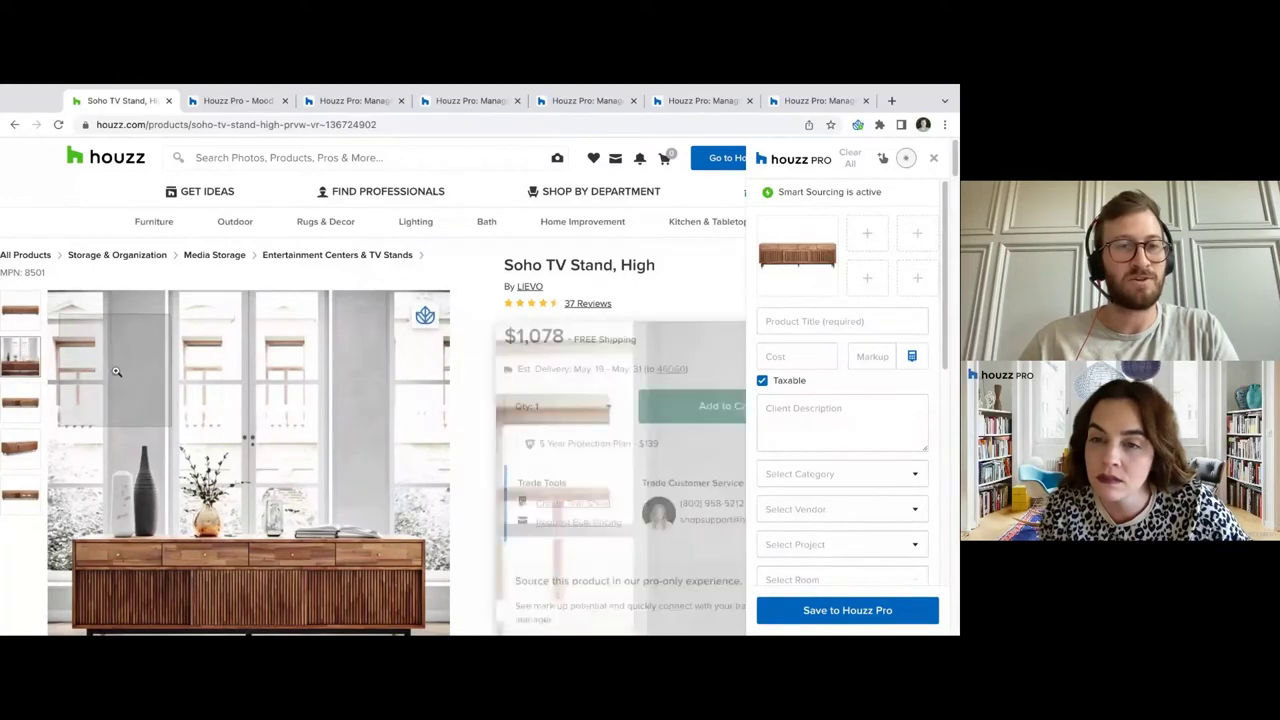
click(425, 318)
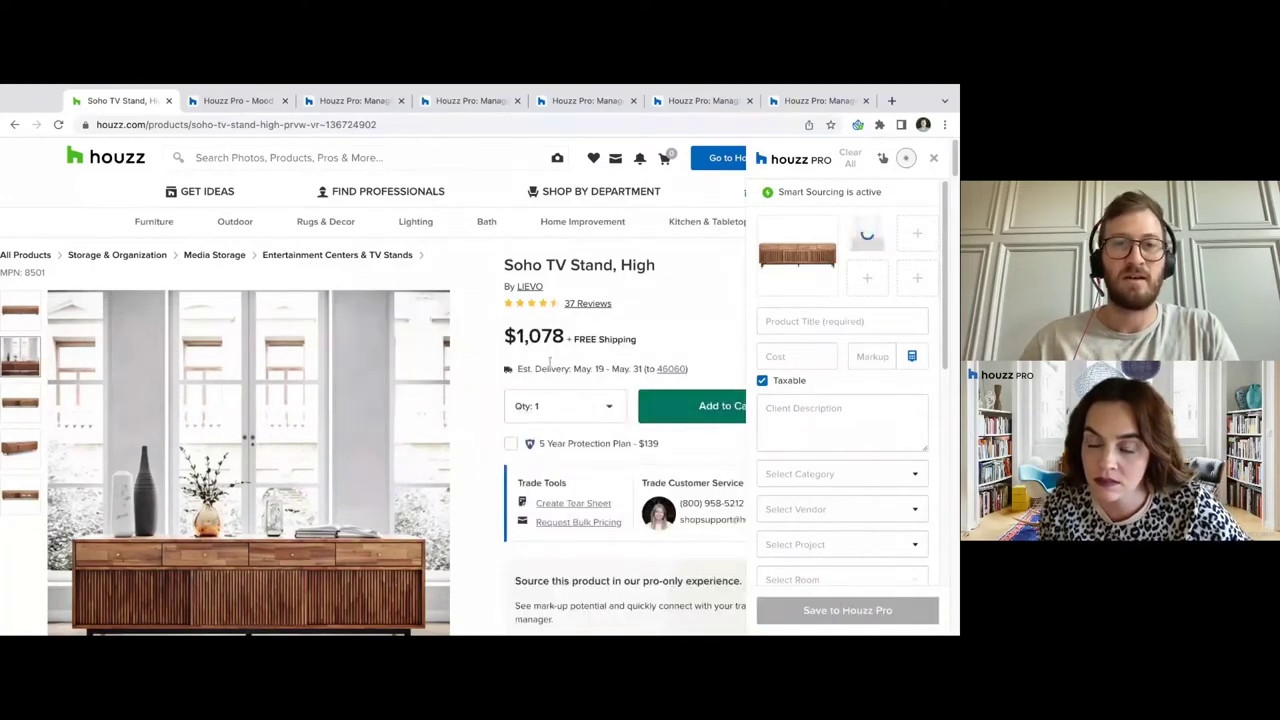
click(21, 400)
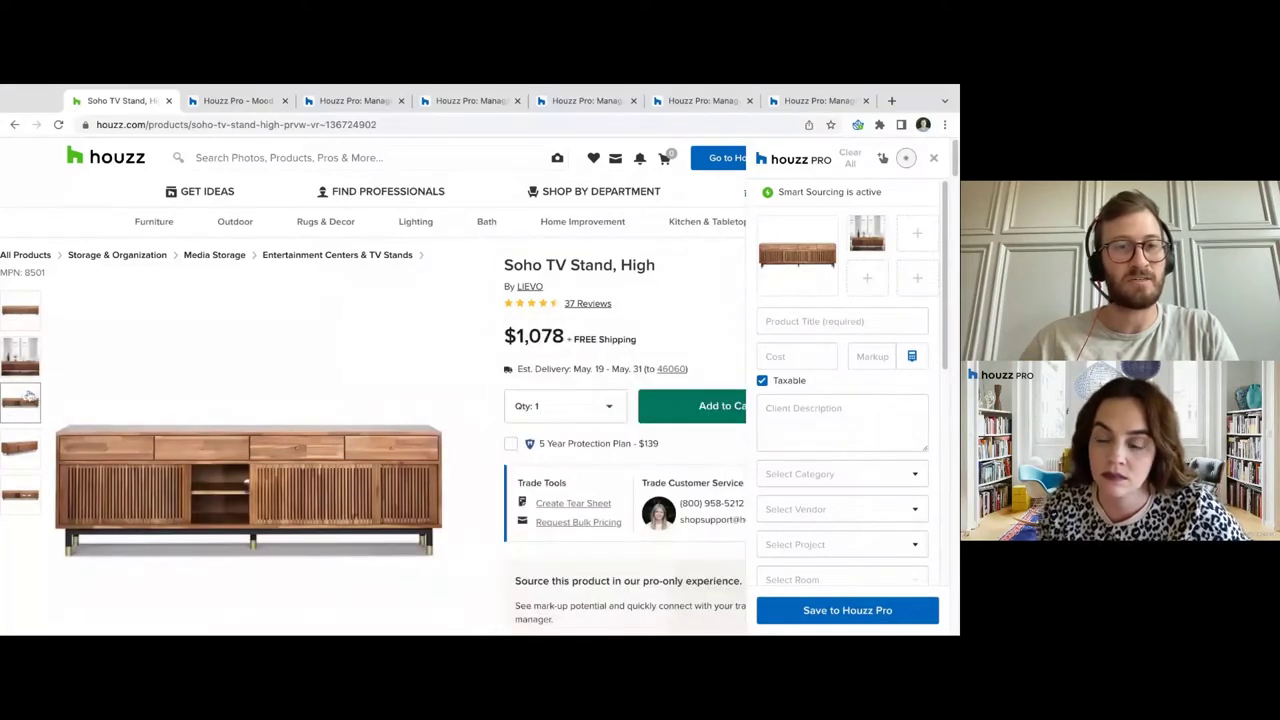
mouse_move(104, 474)
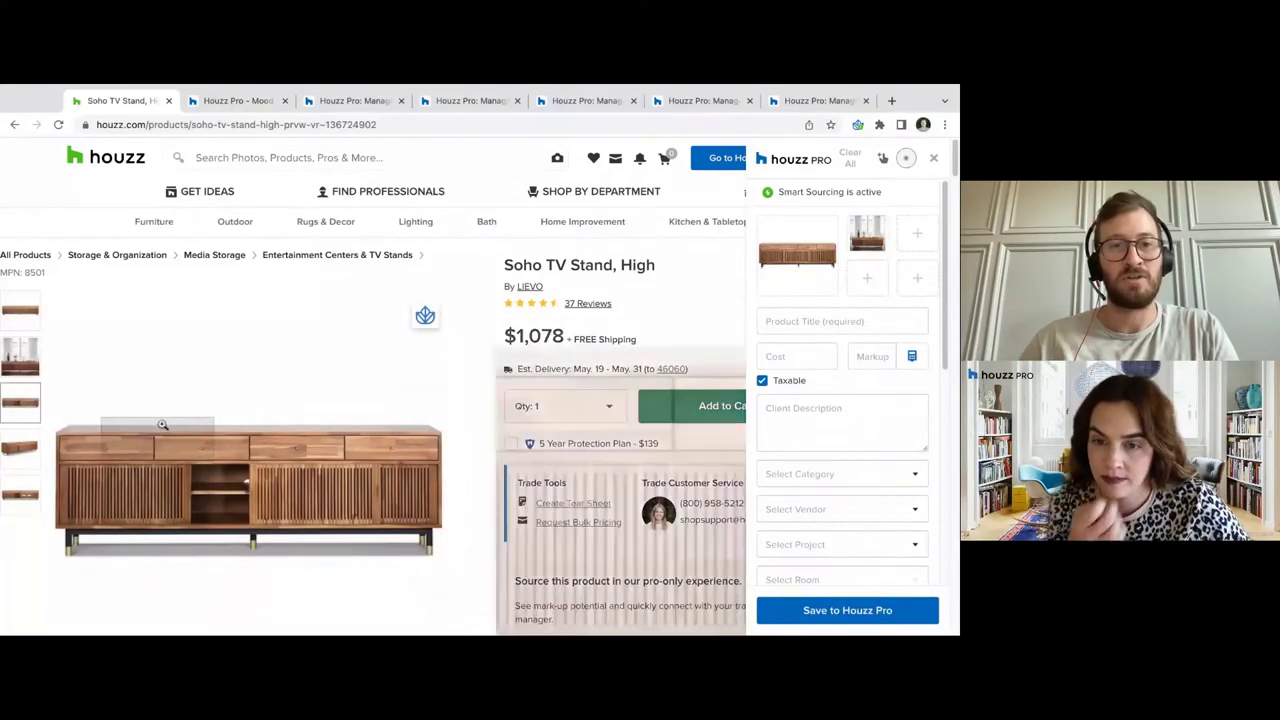
click(425, 316)
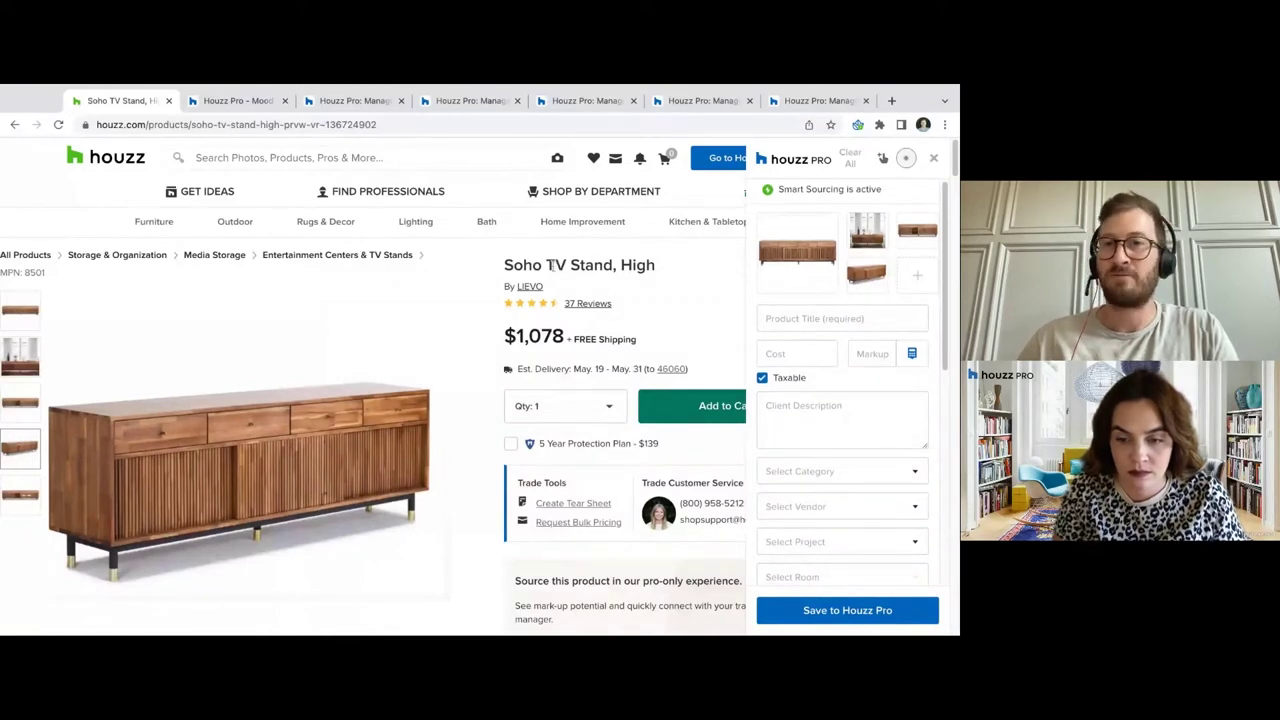
Select the full product name on the page, and examine the clipper fields it can be assigned to
drag(547, 265, 617, 265)
click(620, 266)
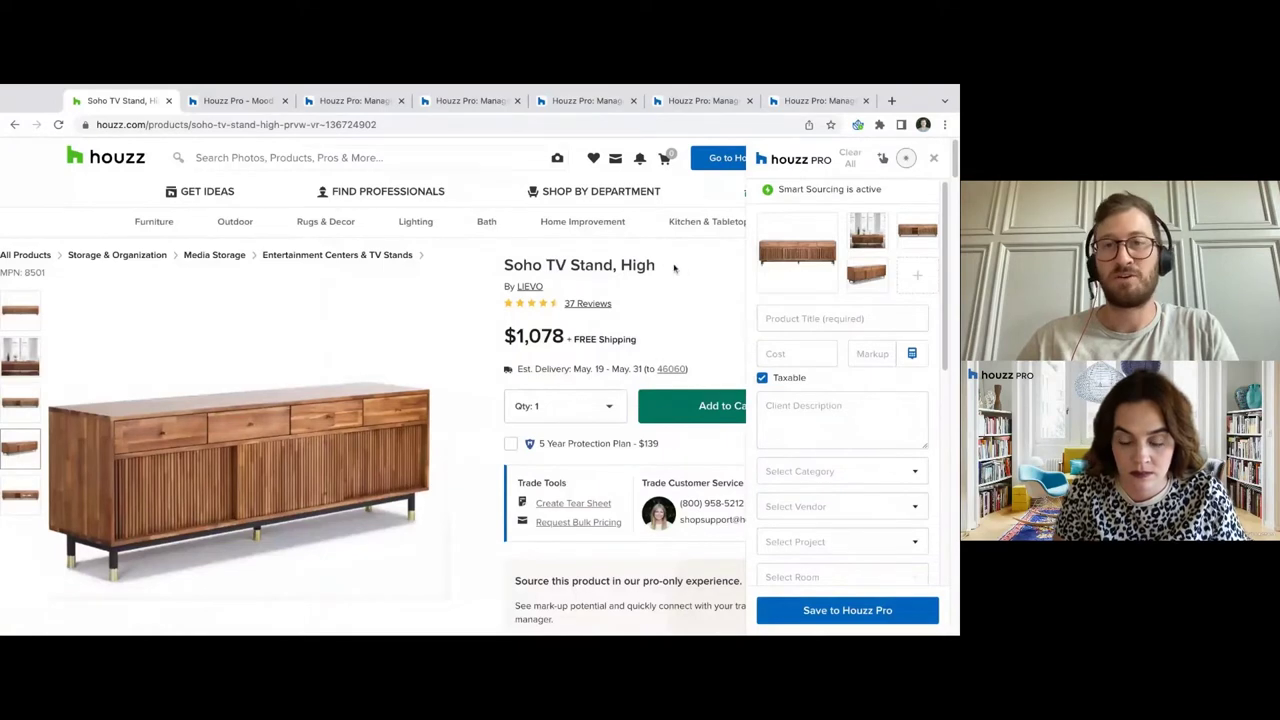
drag(667, 268, 503, 266)
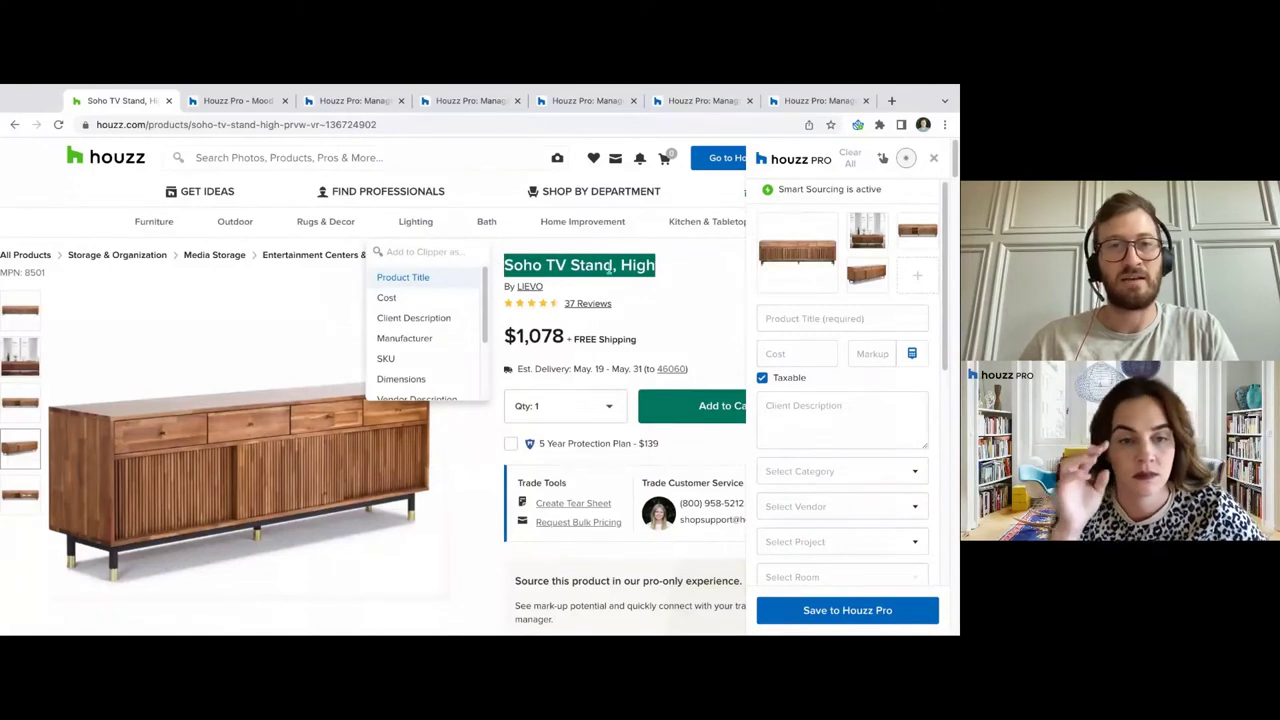
scroll(420, 300, down, 3)
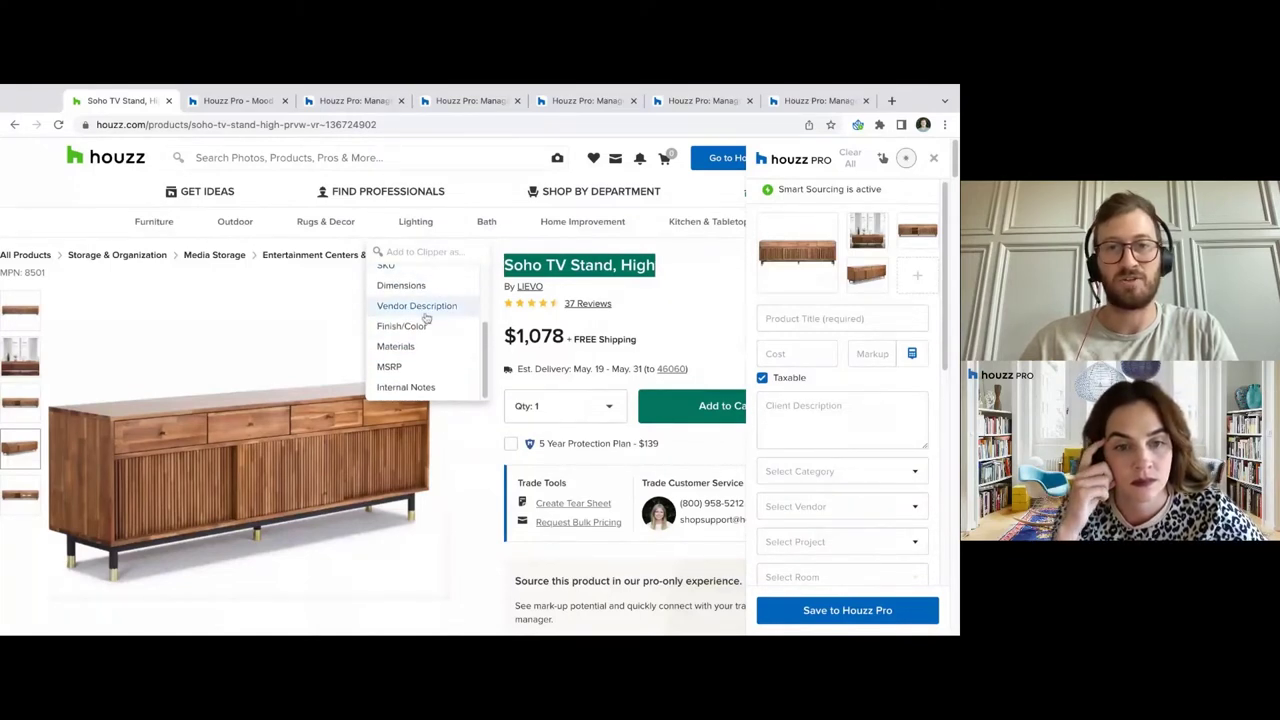
scroll(426, 320, up, 3)
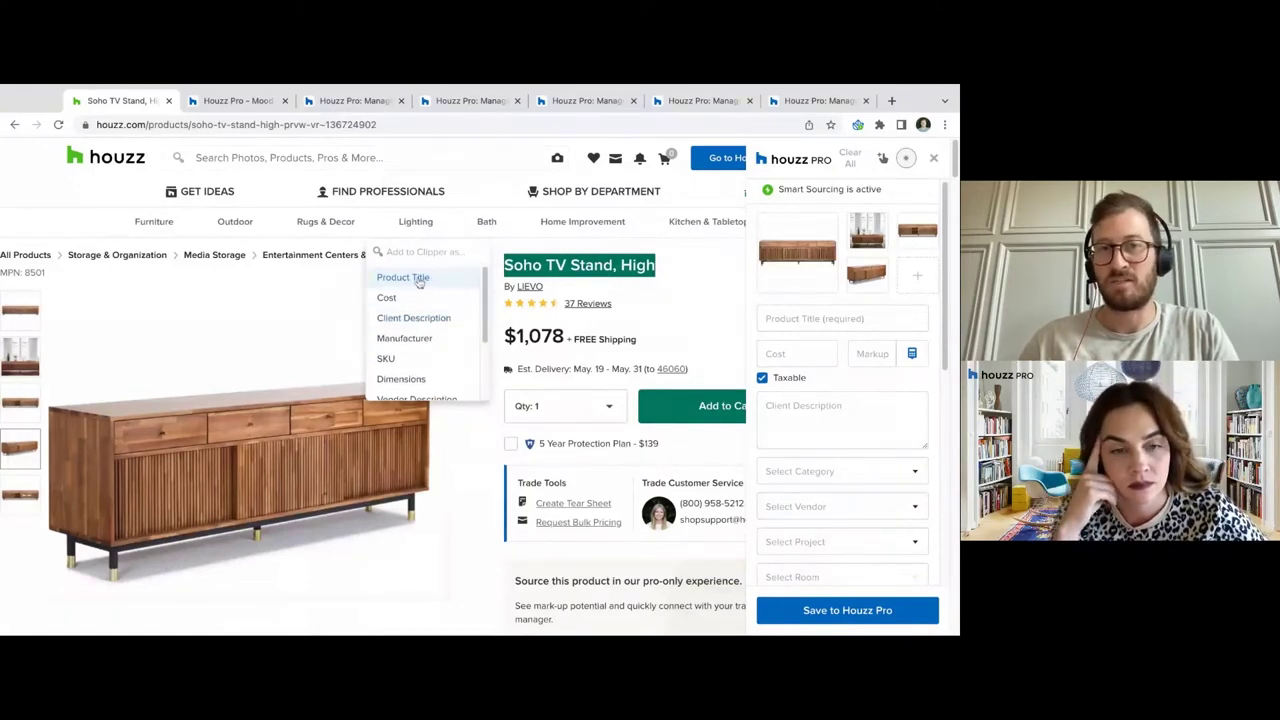
click(575, 270)
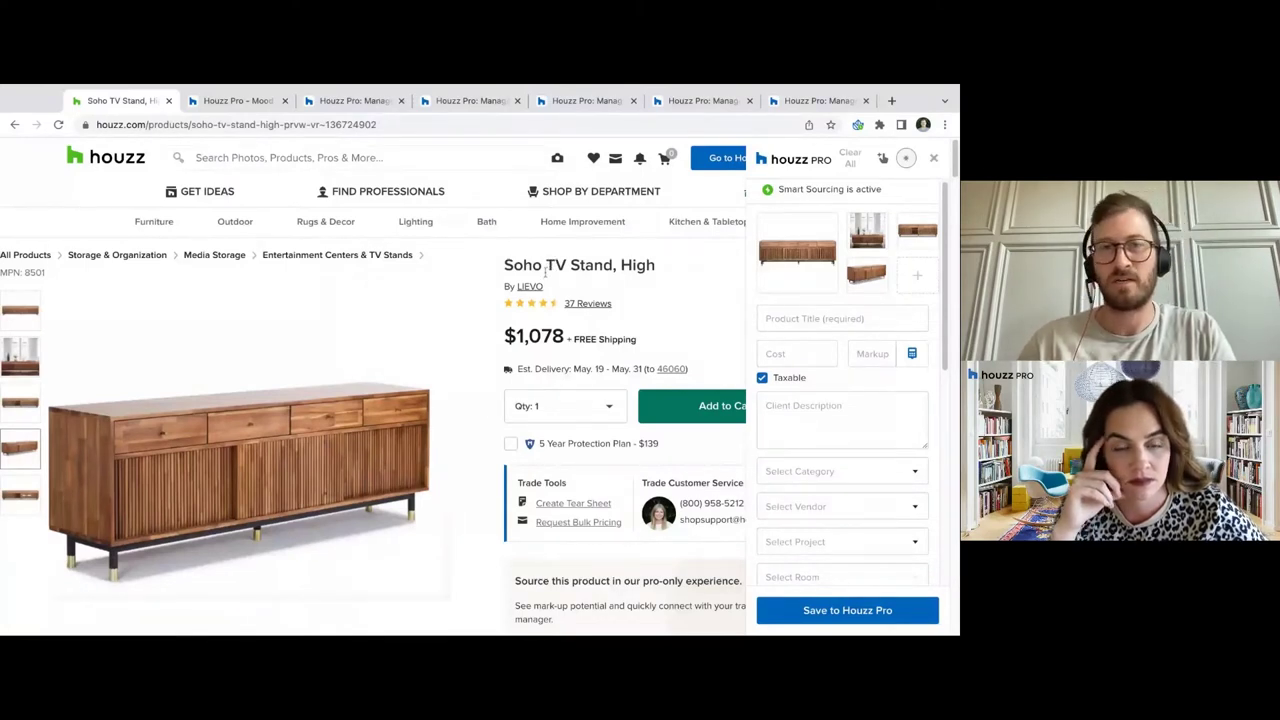
Clip only the words "TV Stand" from the product name as the Product Title
drag(545, 265, 614, 266)
right_click(614, 266)
click(662, 284)
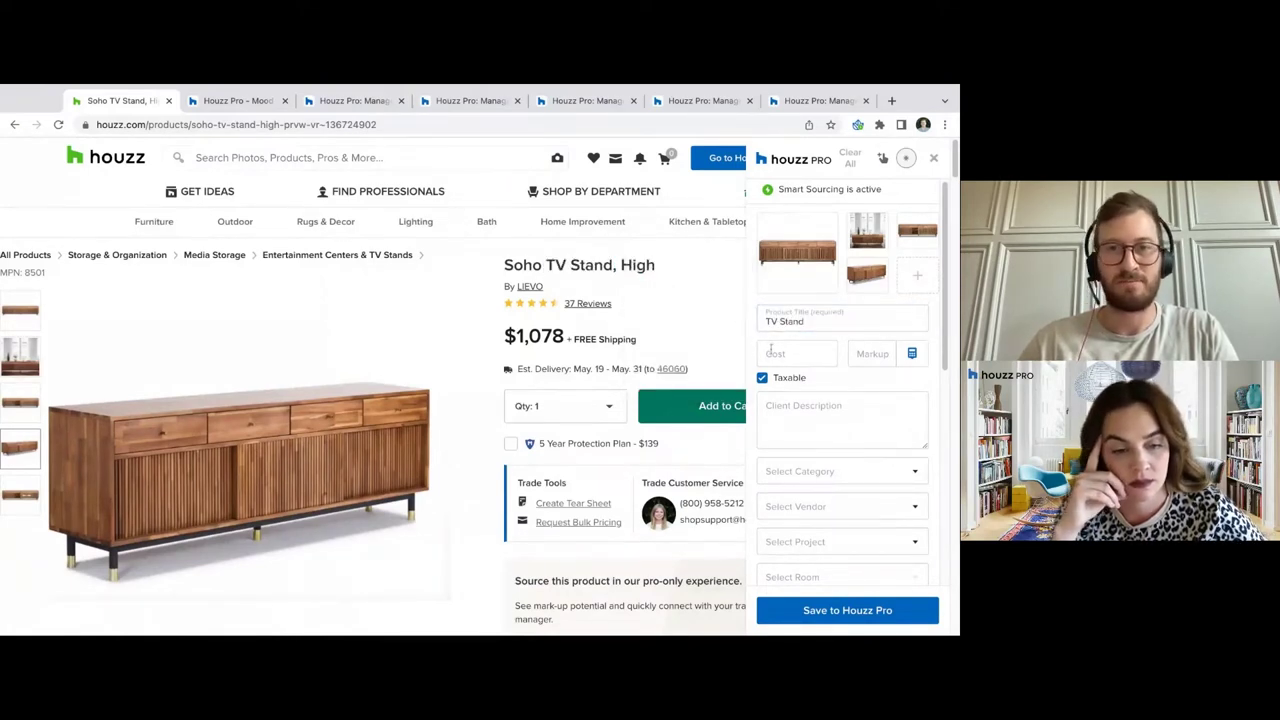
Clip the price 1,078 as the product's Cost with a 10% markup, and open the cost calculator
scroll(630, 340, down, 1)
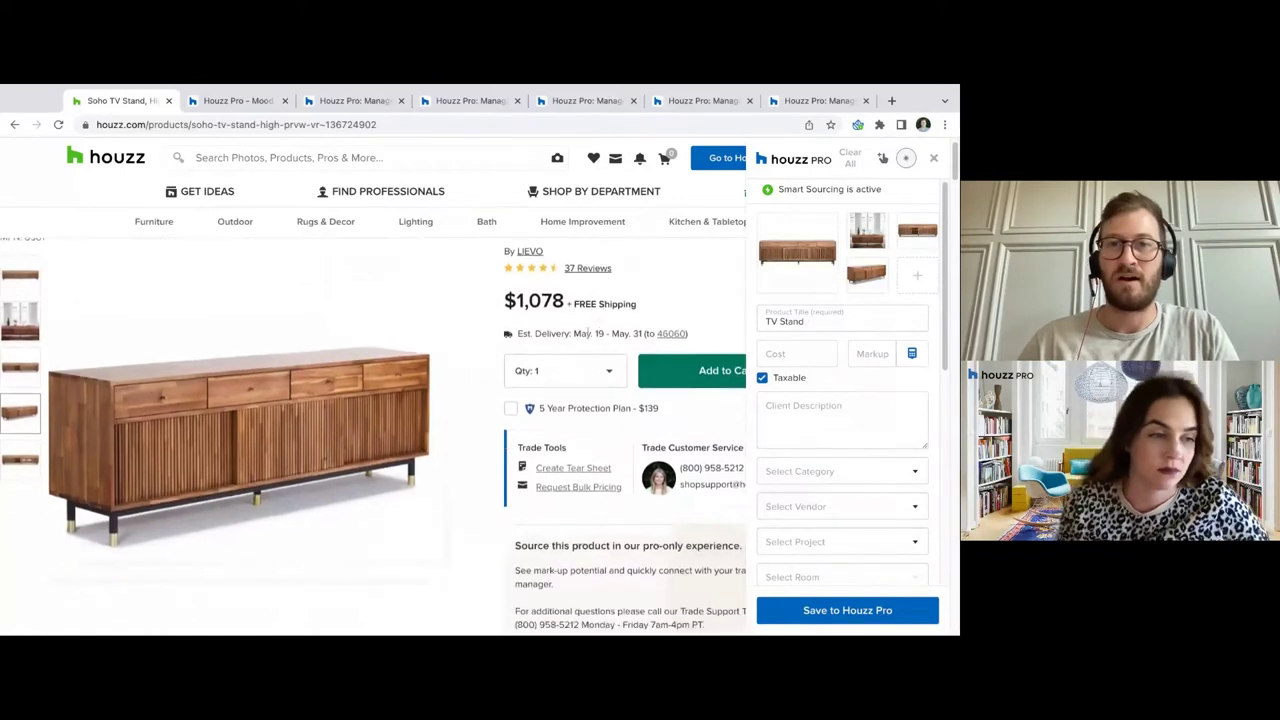
drag(566, 298, 516, 295)
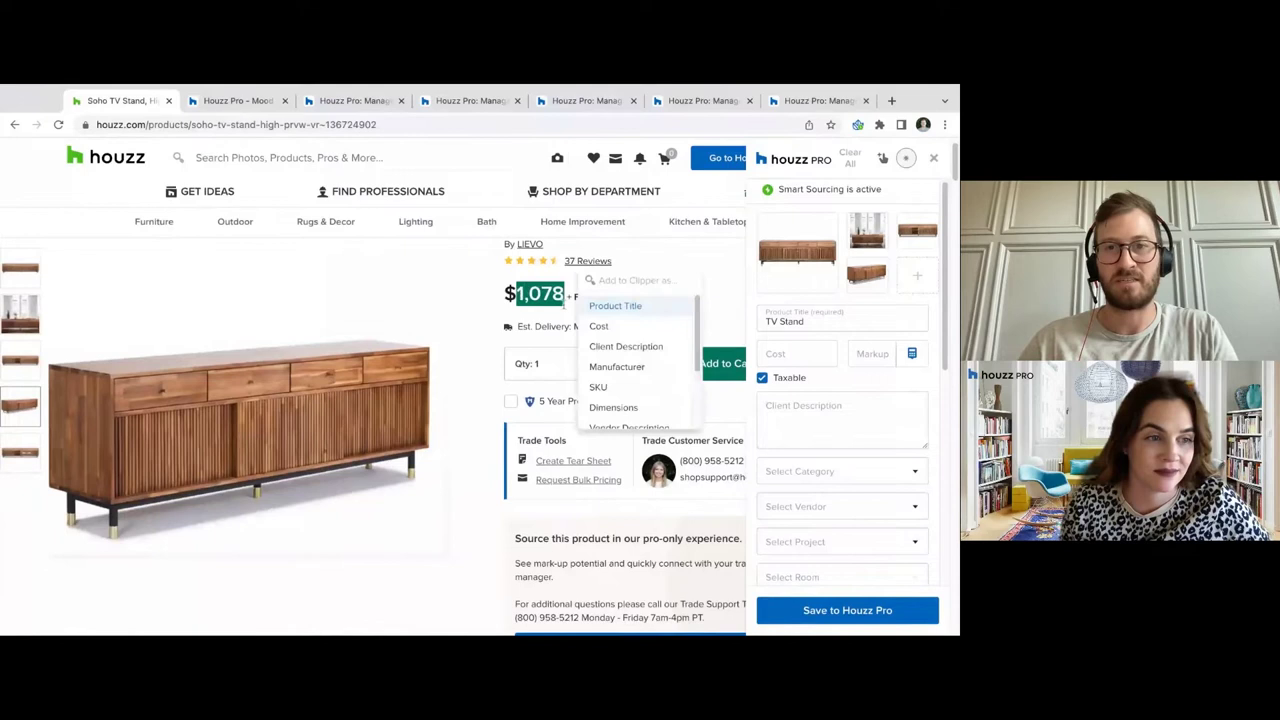
click(599, 327)
click(858, 358)
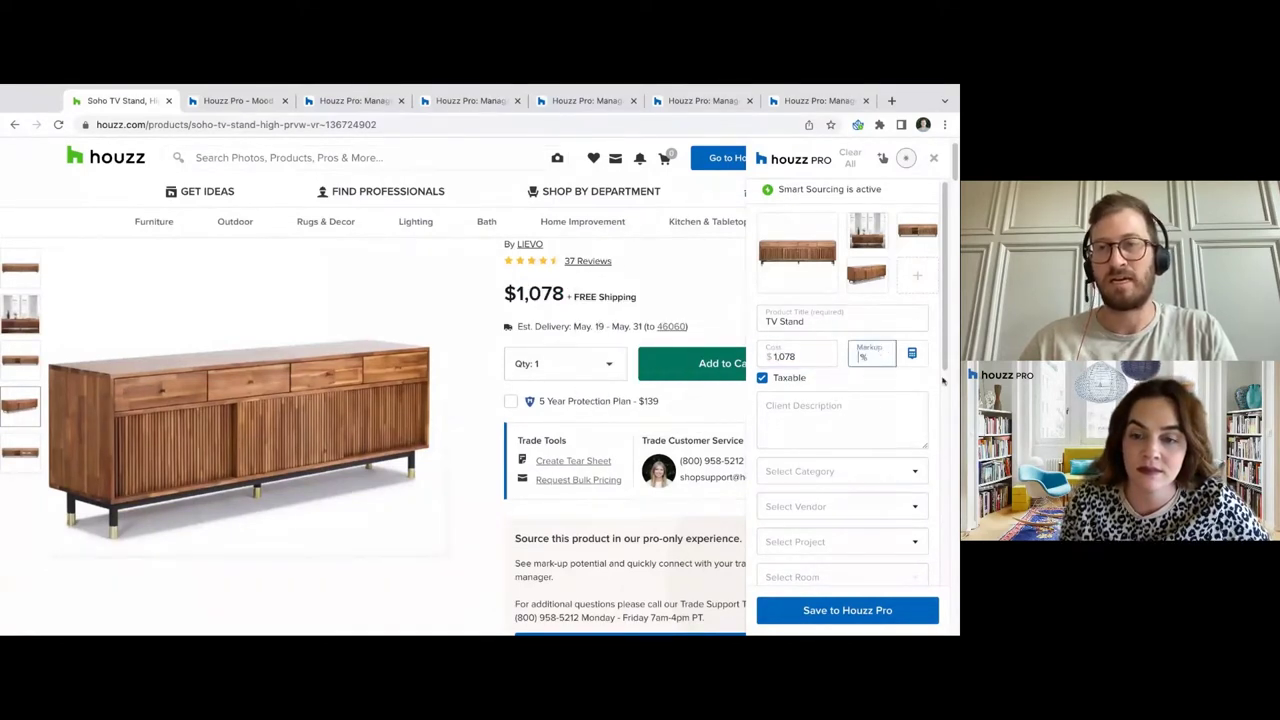
text(10)
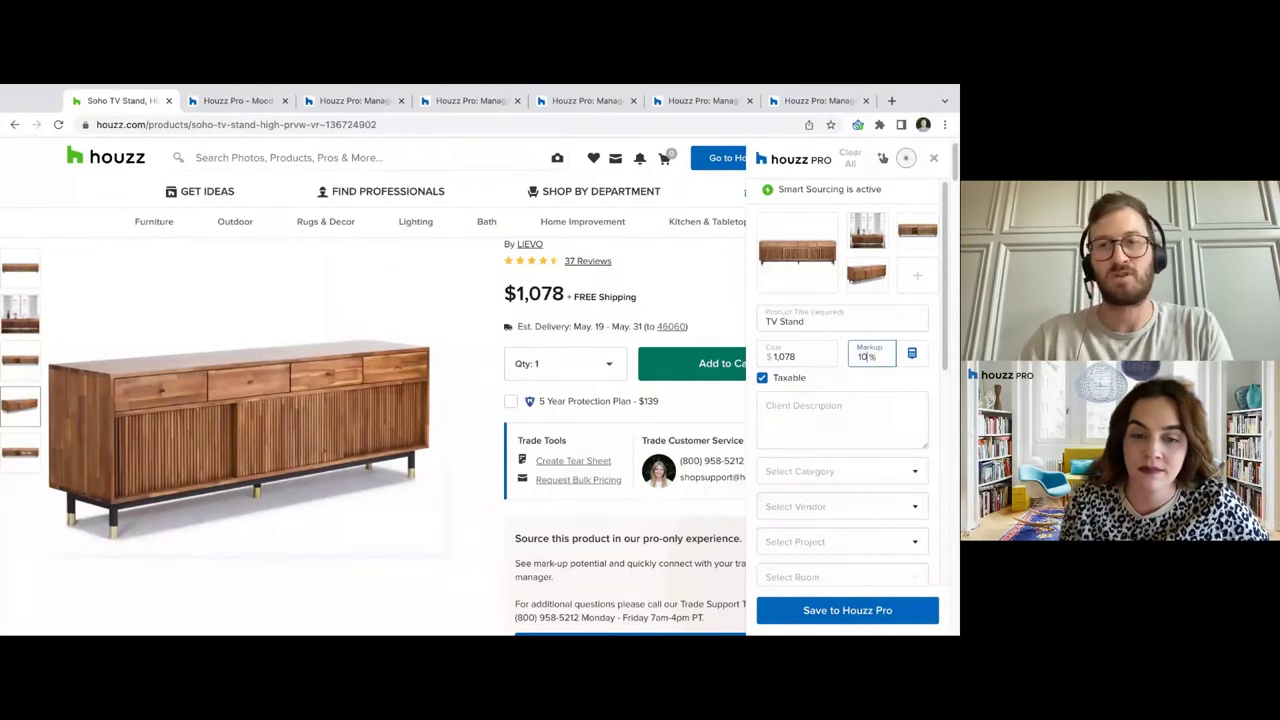
click(912, 353)
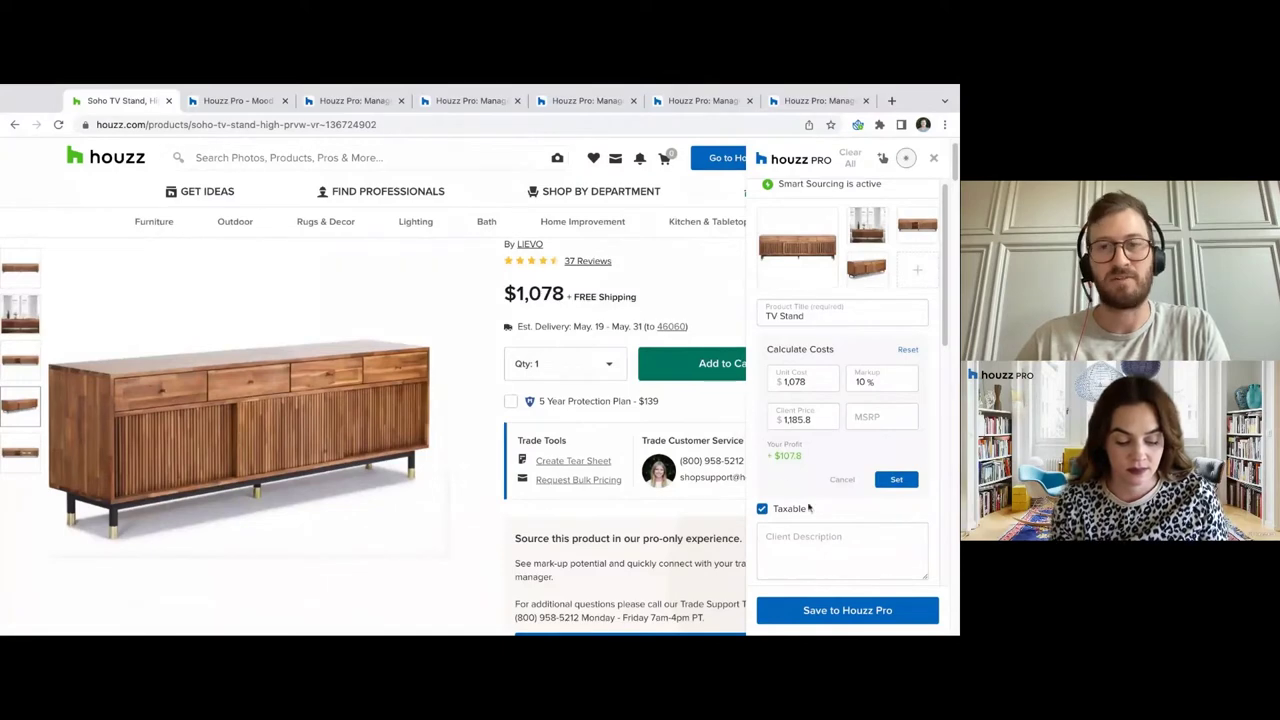
Expand the product description and clip its last sentence, about the gold knobs and legs, as the Client Description
scroll(810, 513, down, 5)
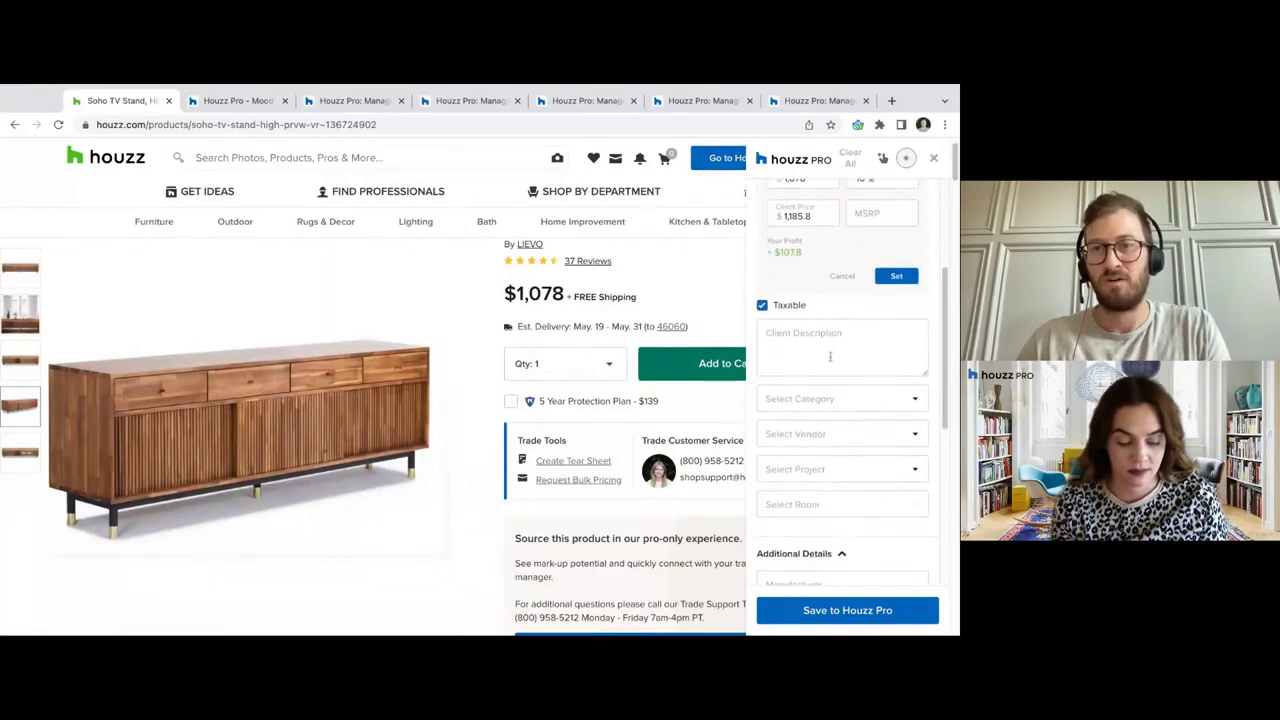
scroll(306, 337, down, 5)
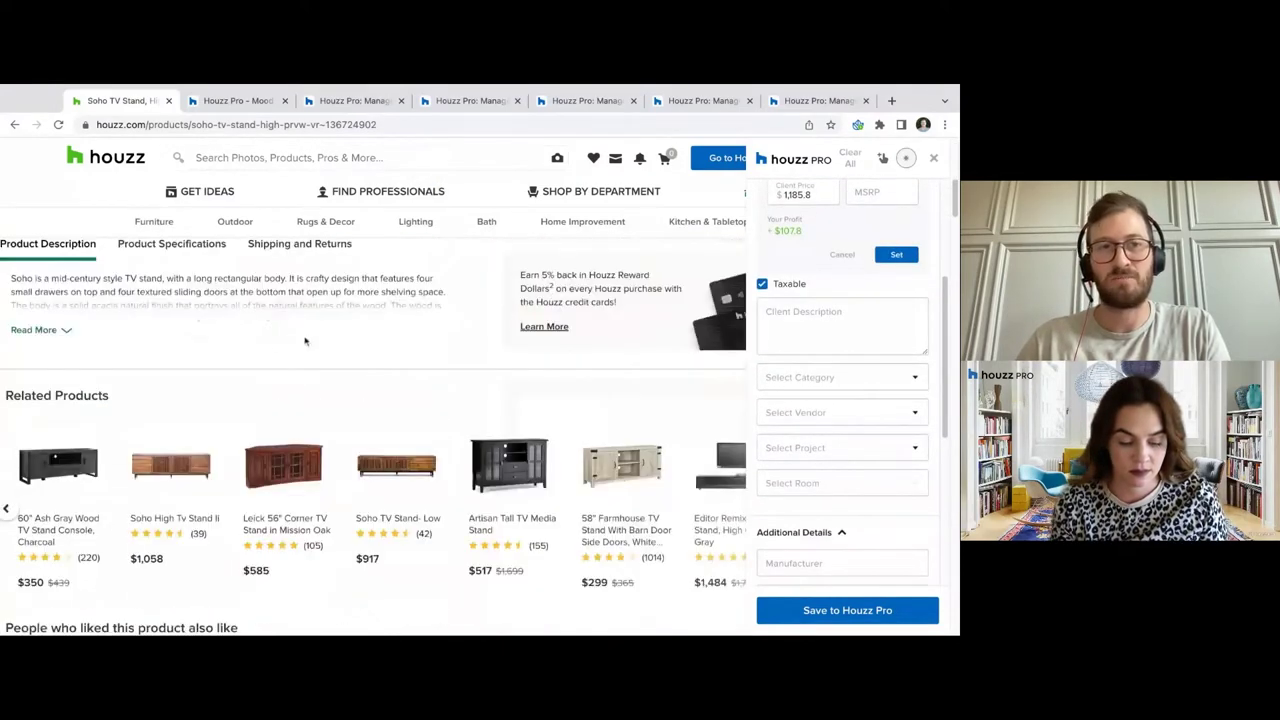
click(66, 350)
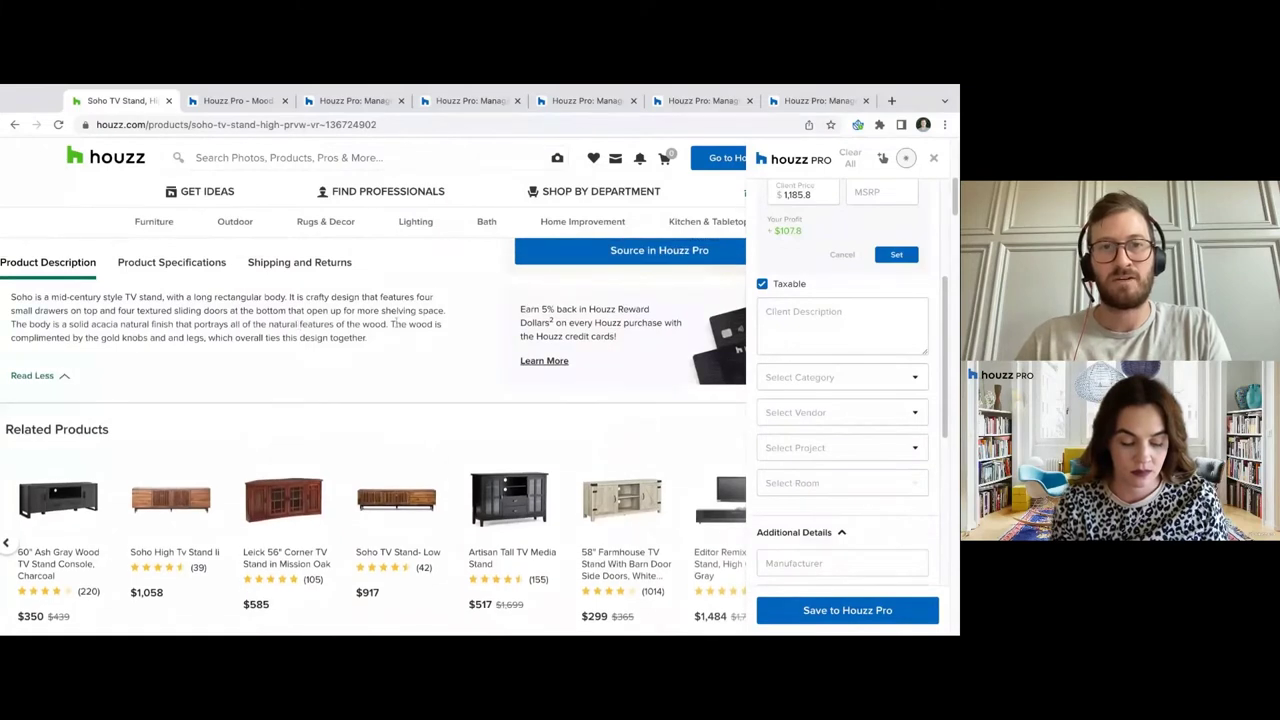
drag(390, 324, 394, 344)
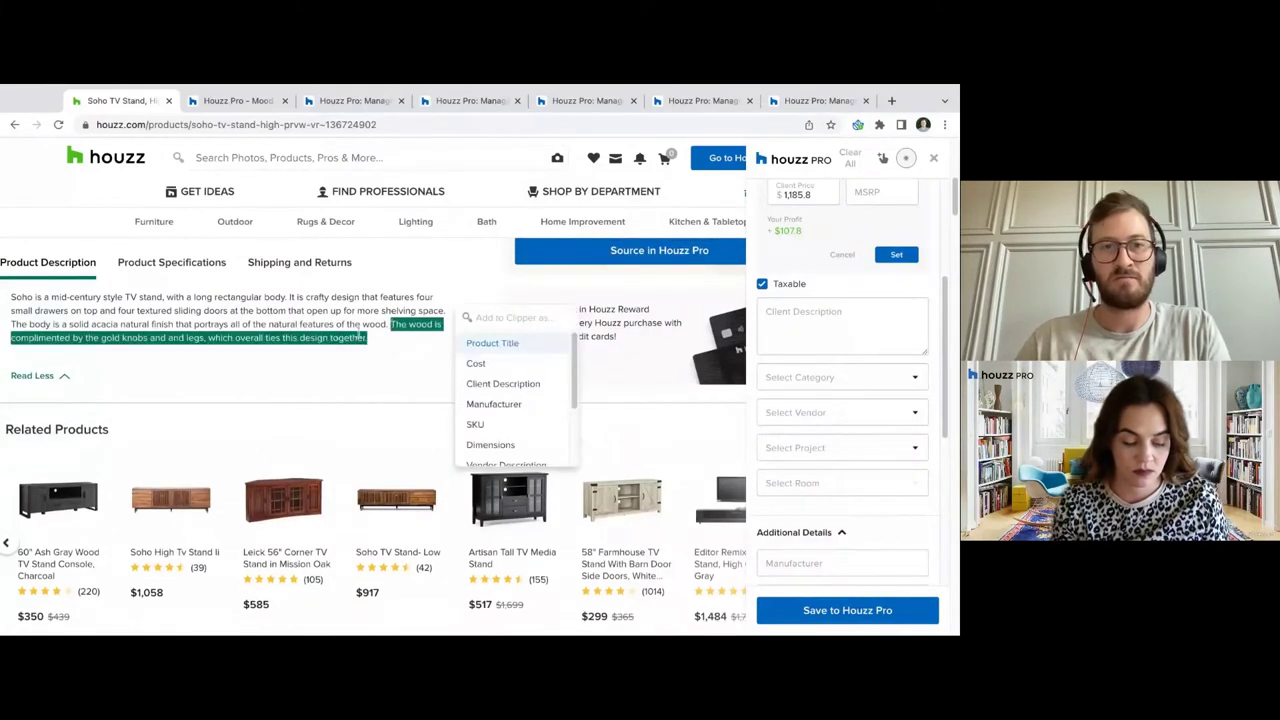
click(502, 388)
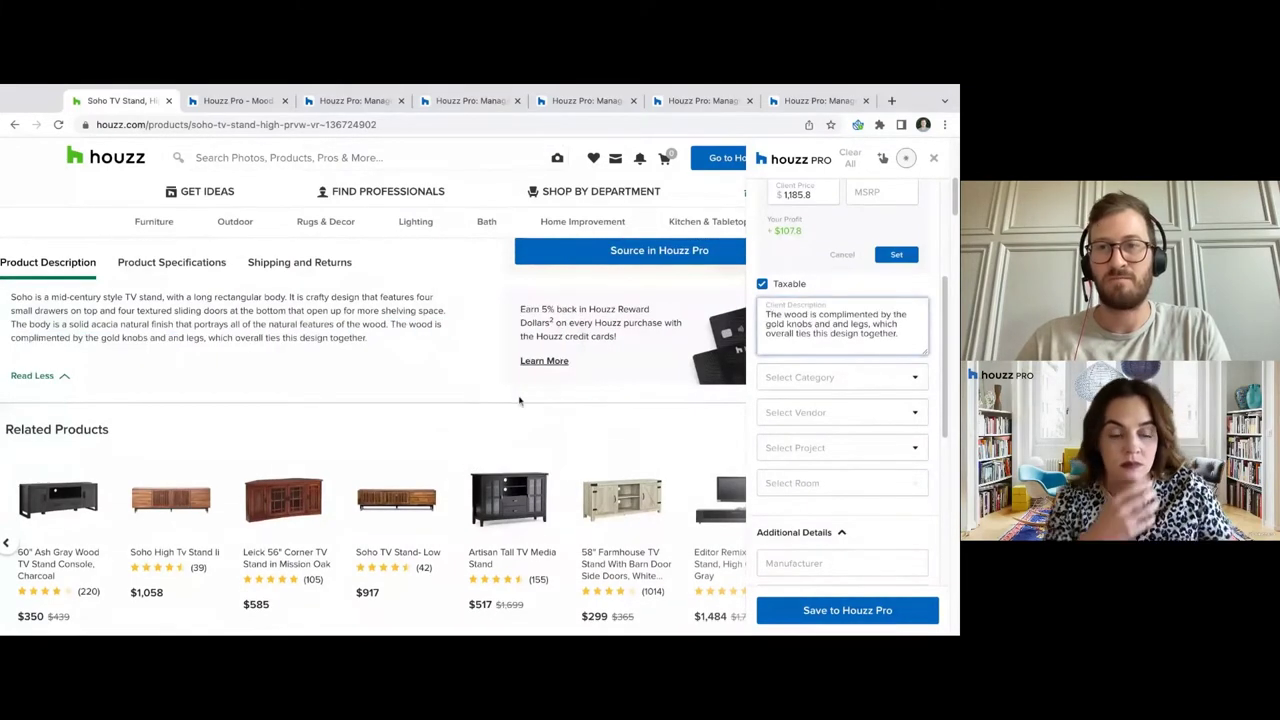
Look for a "TV Stand" category for the clipped product
scroll(851, 378, up, 3)
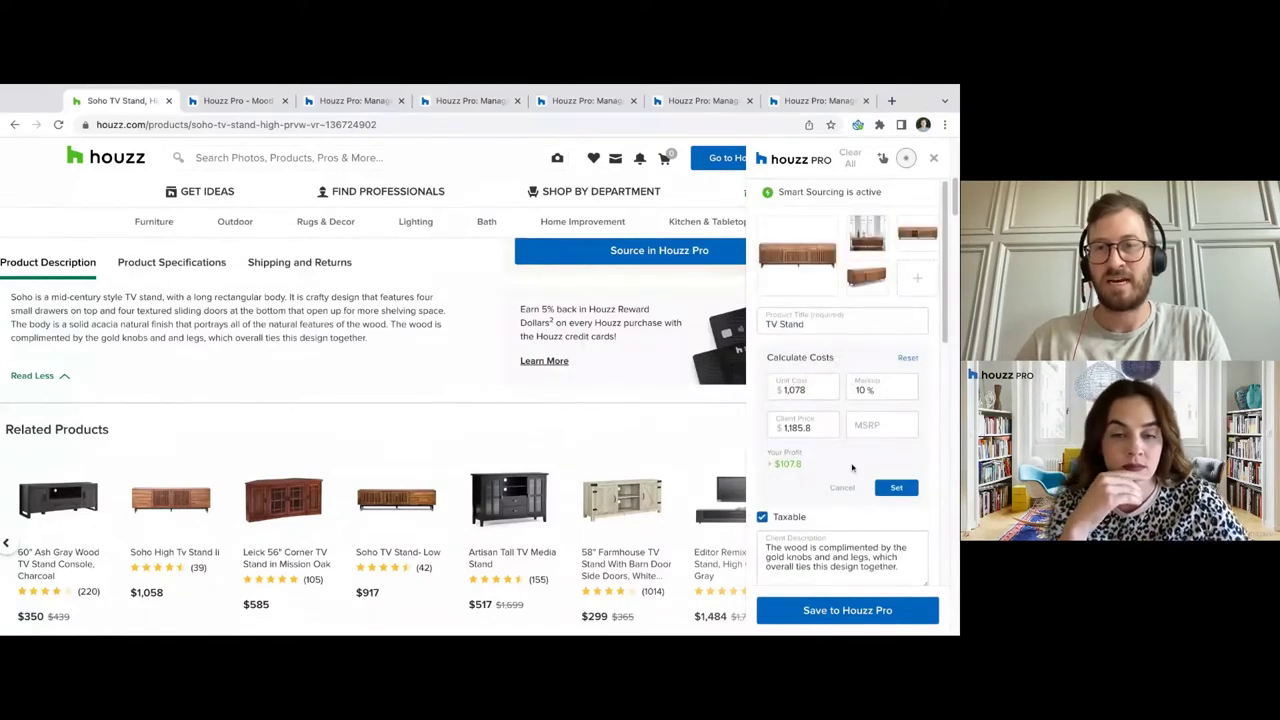
scroll(853, 466, down, 2)
scroll(855, 458, down, 2)
click(825, 398)
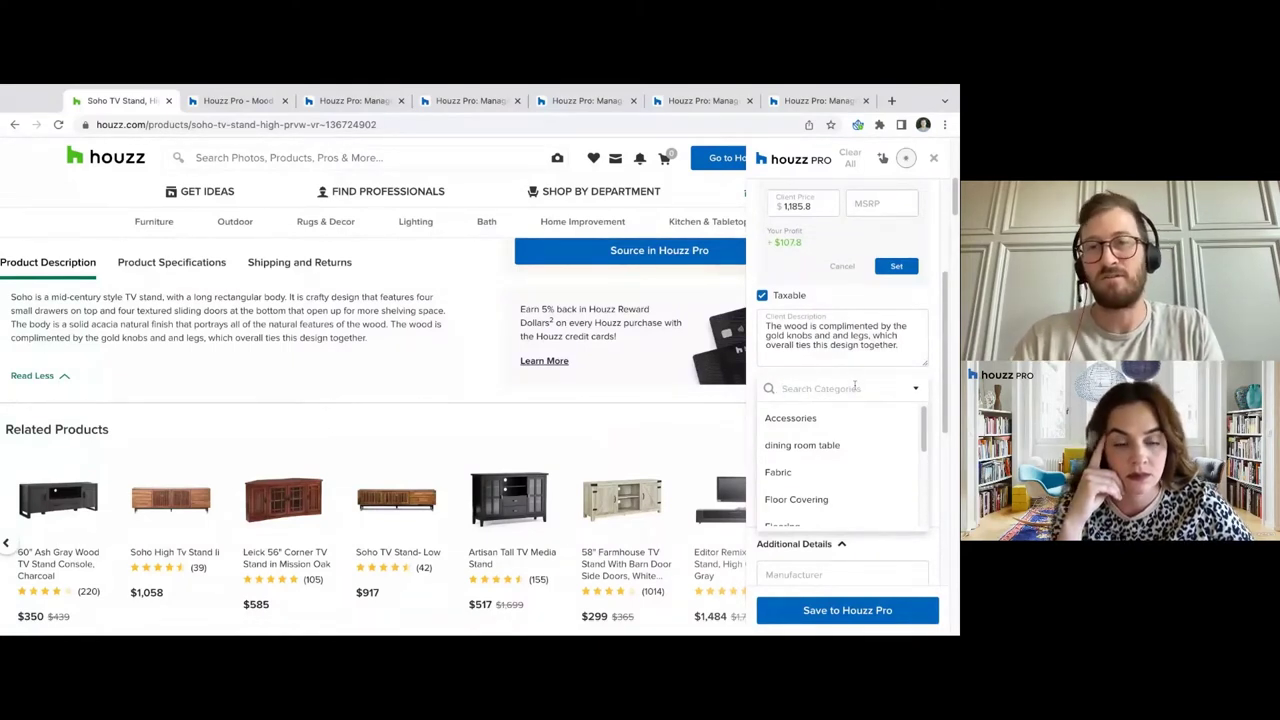
text(TV Stand)
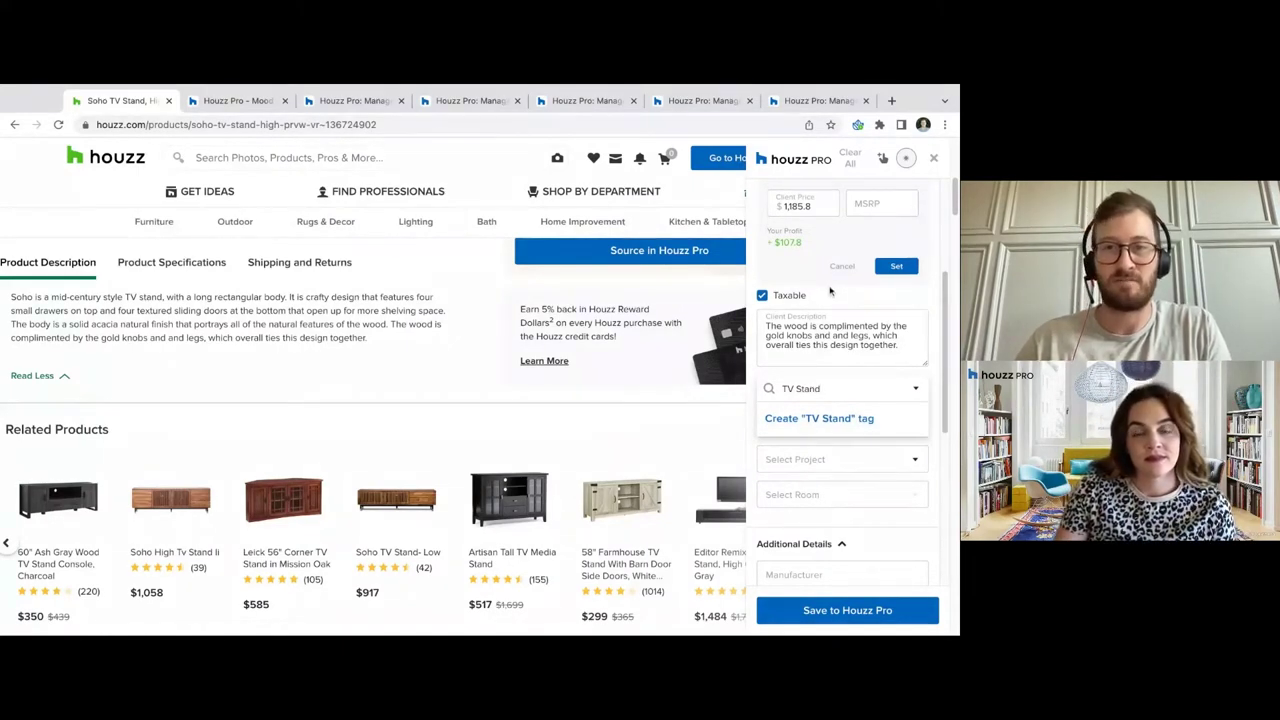
click(848, 390)
Assign the clipped TV stand to the existing Furniture category
click(814, 394)
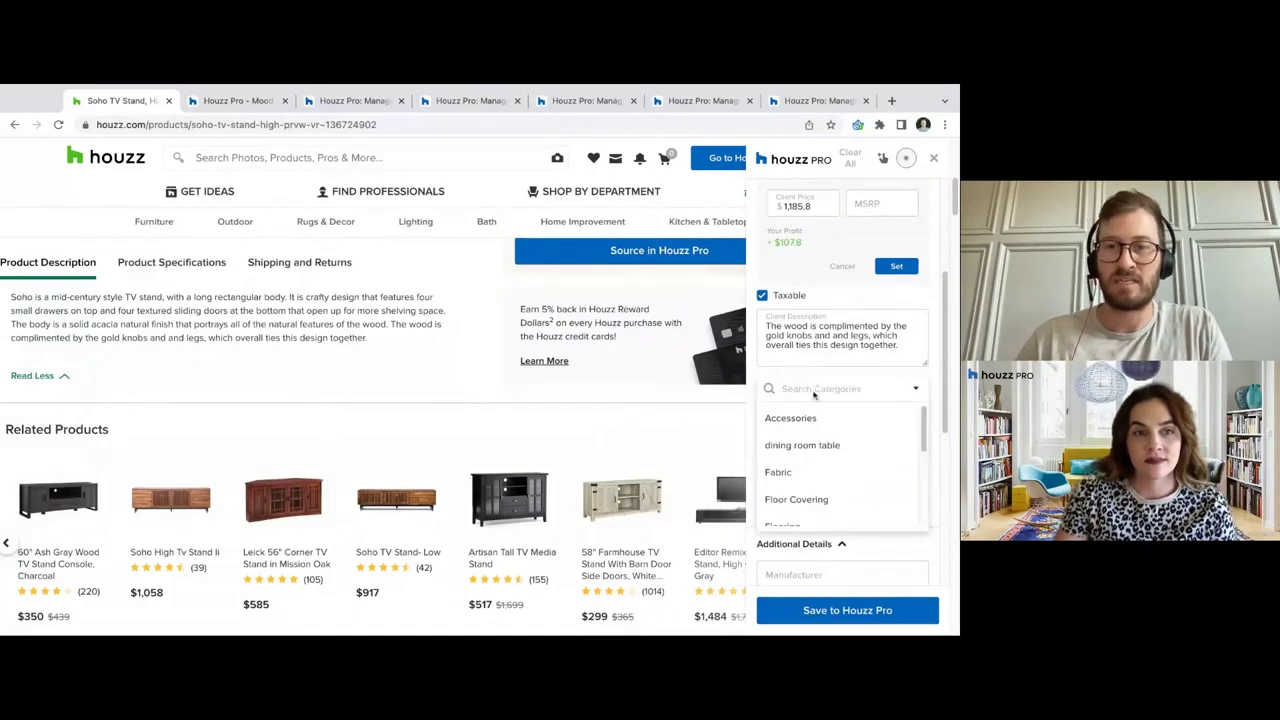
scroll(850, 470, down, 2)
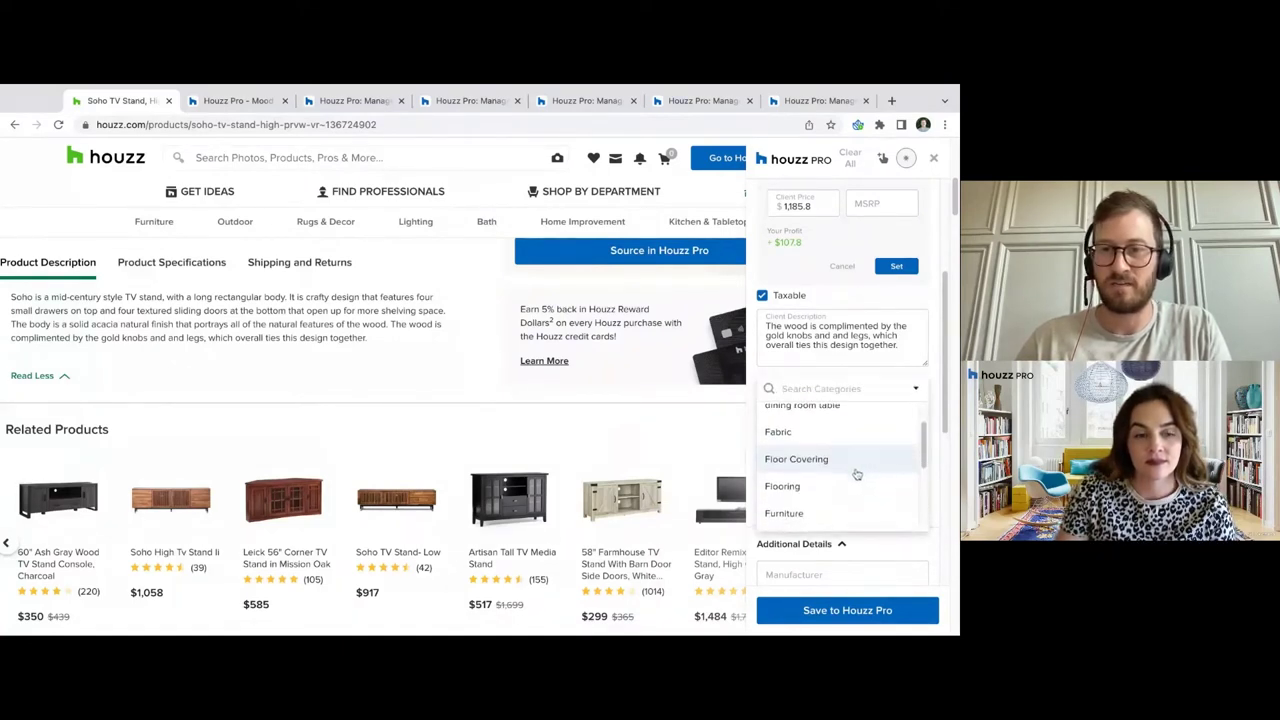
scroll(855, 470, down, 2)
click(829, 449)
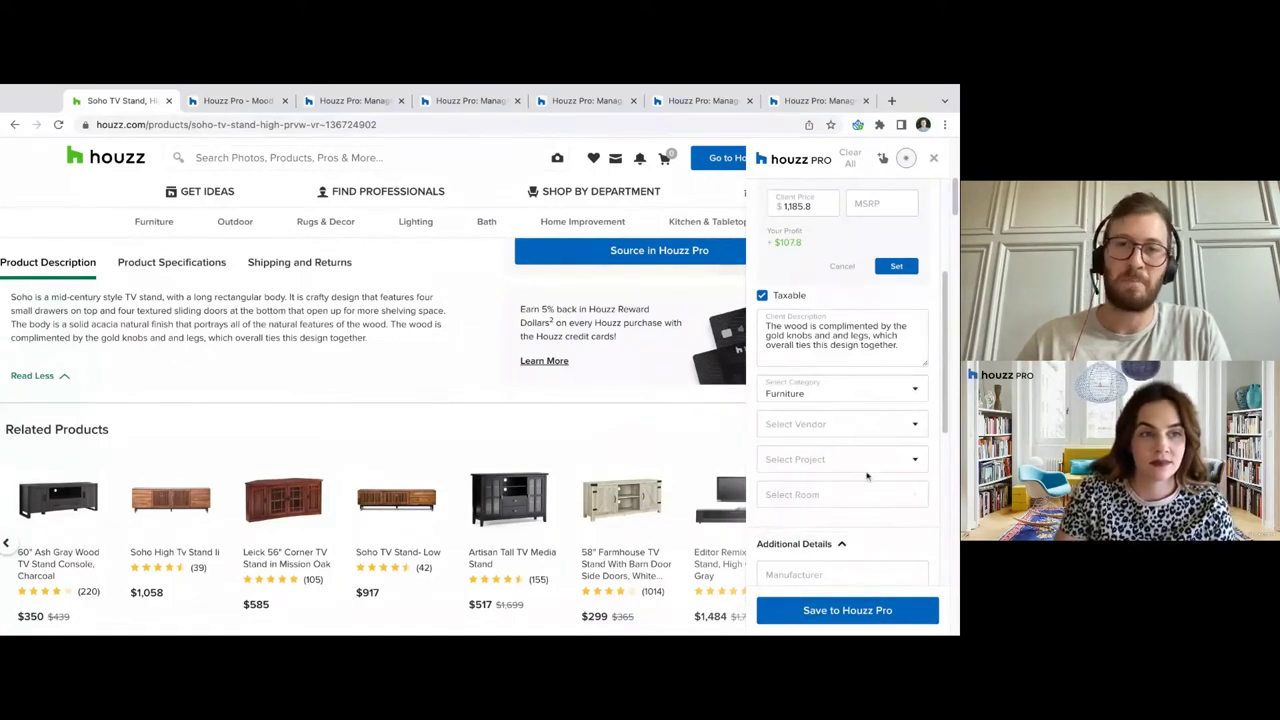
Examine the existing vendors and the fields for creating a new vendor, and leave without creating one
click(820, 430)
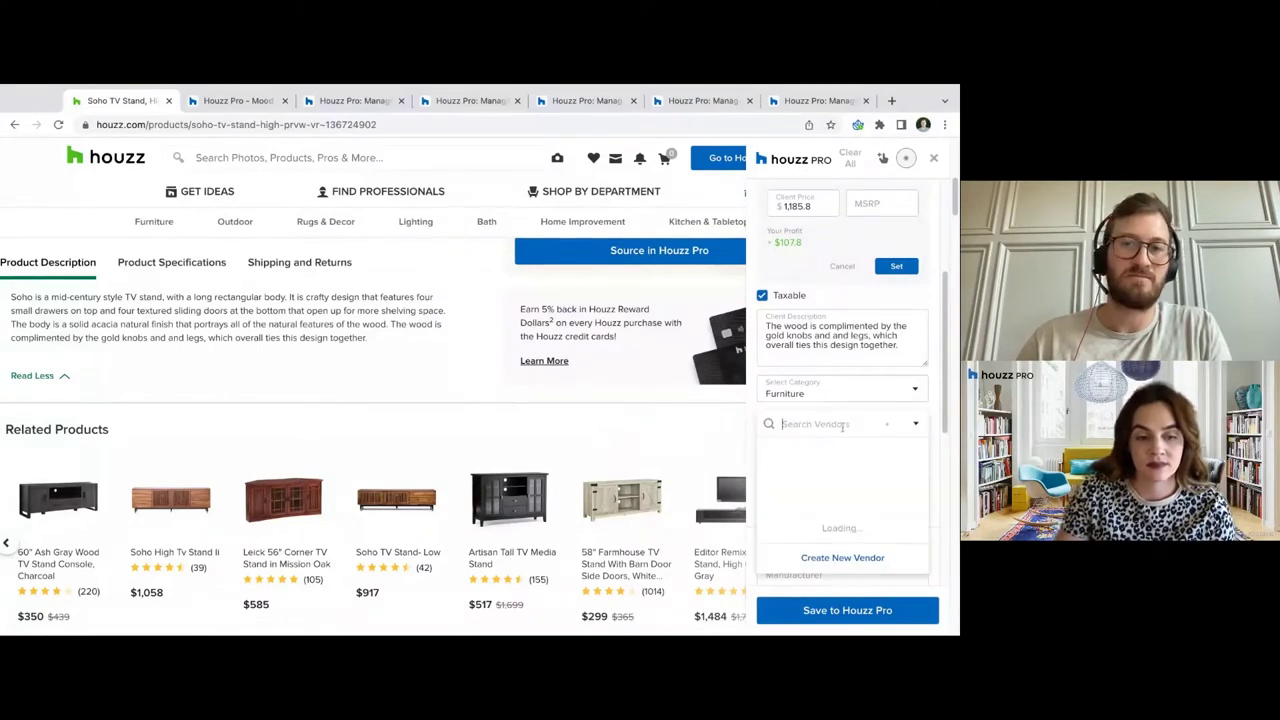
scroll(848, 470, down, 1)
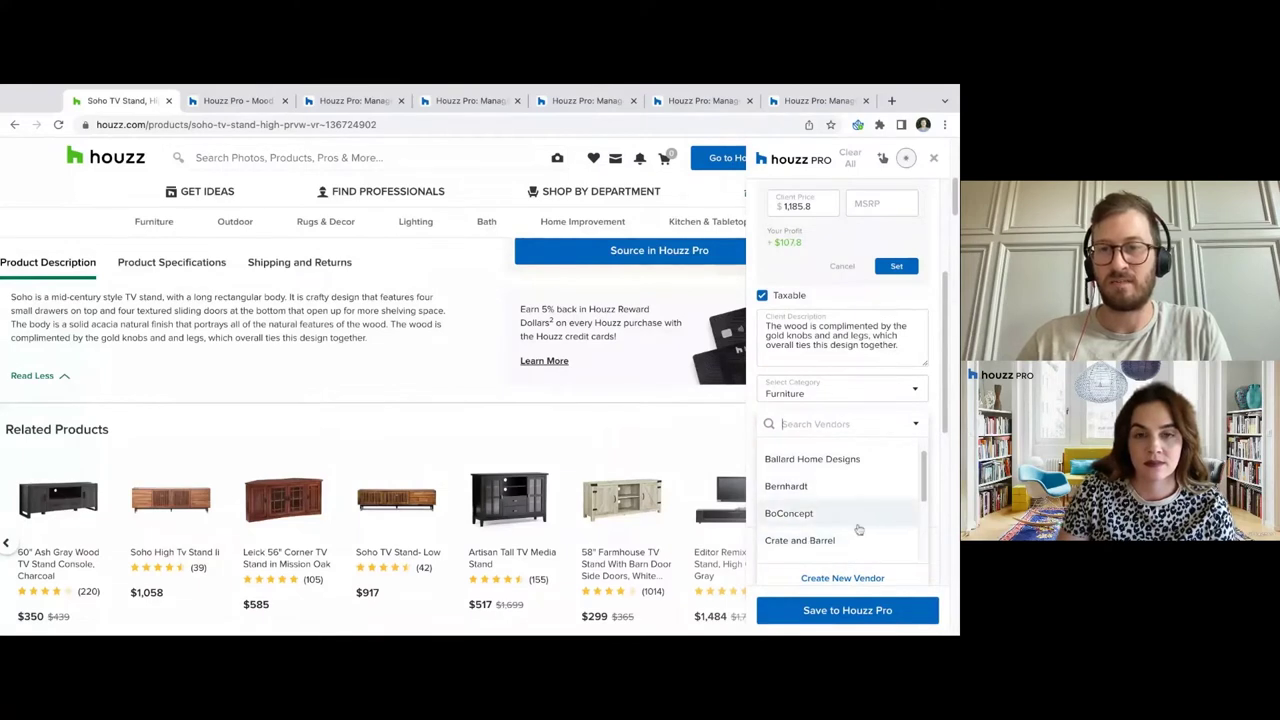
click(826, 579)
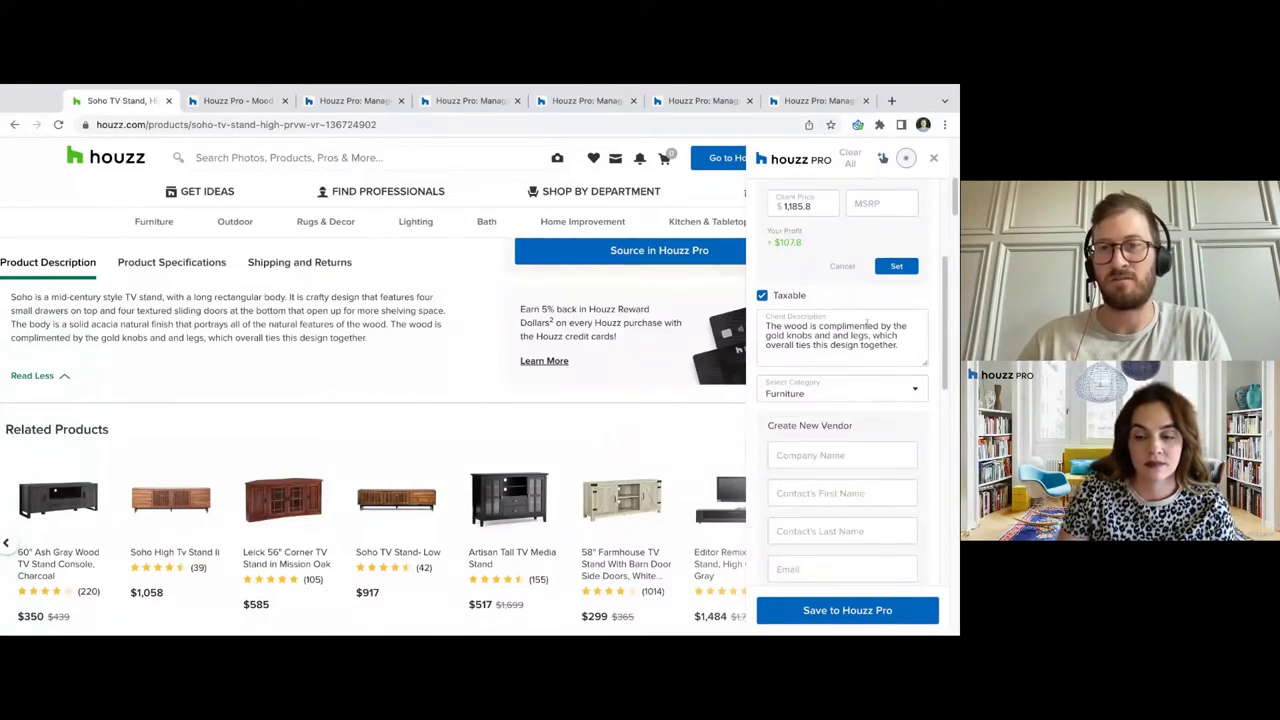
scroll(858, 385, down, 1)
scroll(858, 385, down, 1)
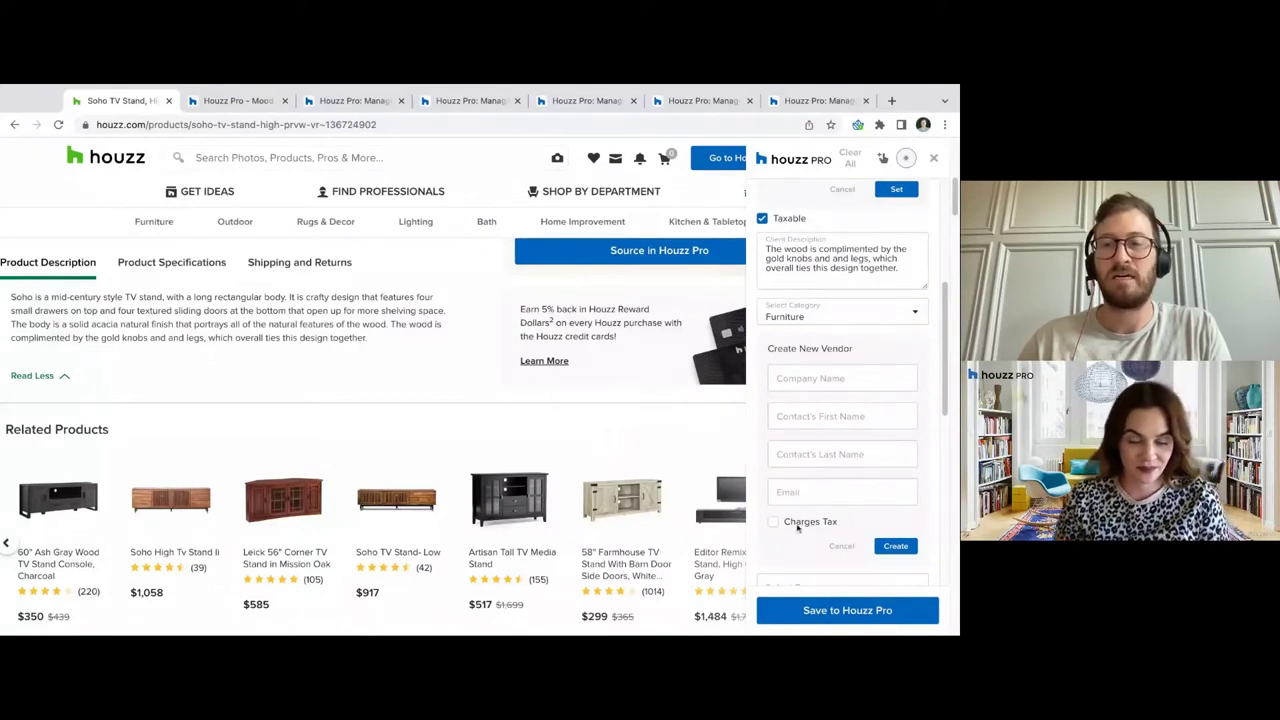
scroll(835, 520, down, 2)
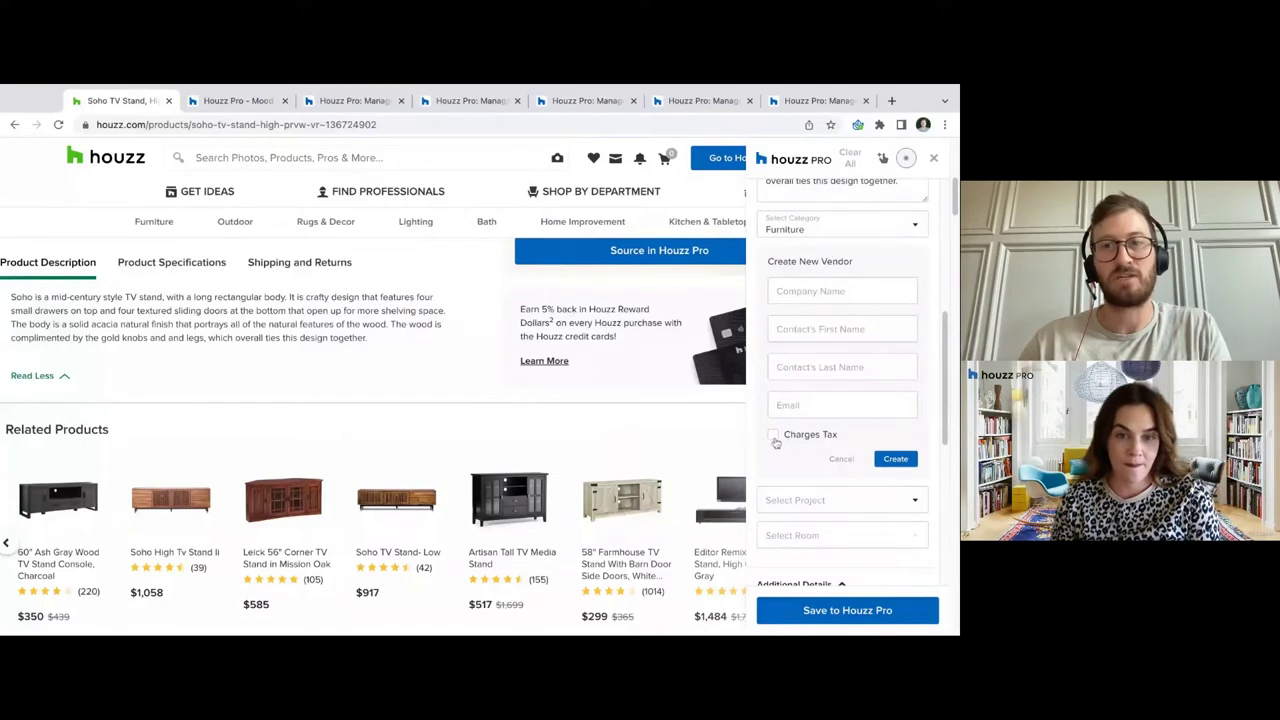
click(843, 459)
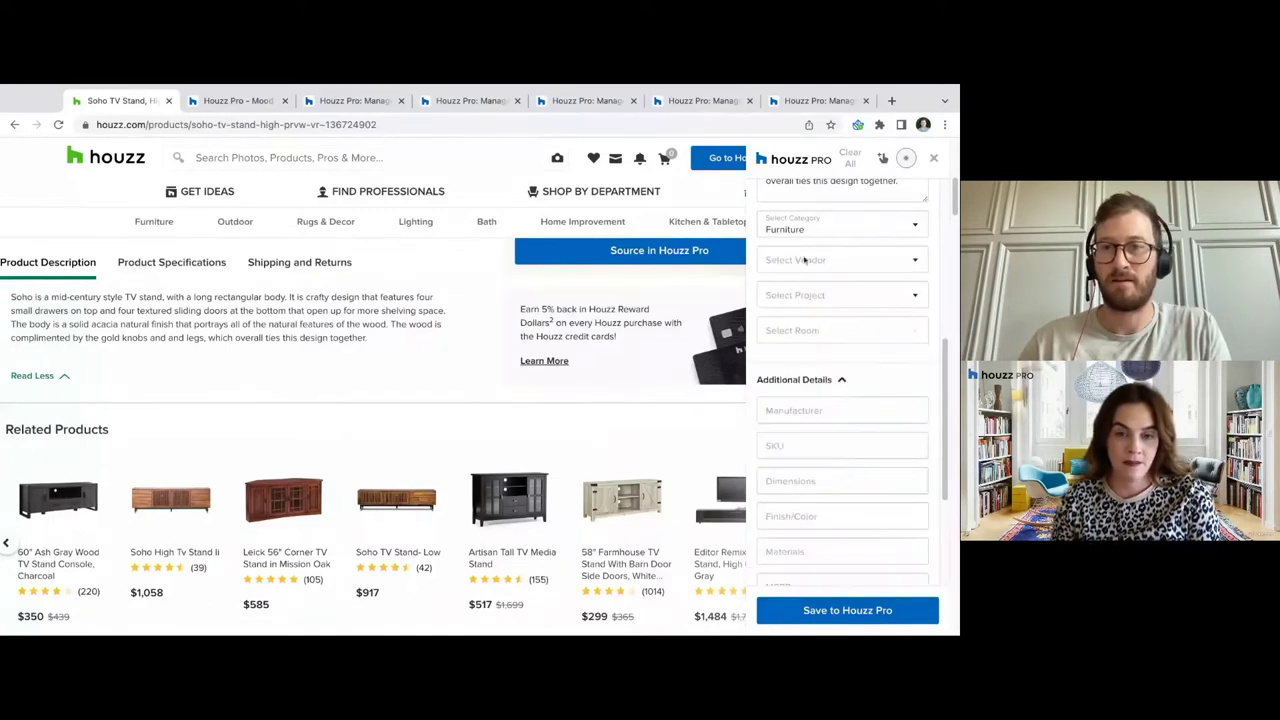
Set the product's vendor to Houzz and its project to "Design Academy - Demo project"
click(805, 260)
scroll(814, 362, down, 1)
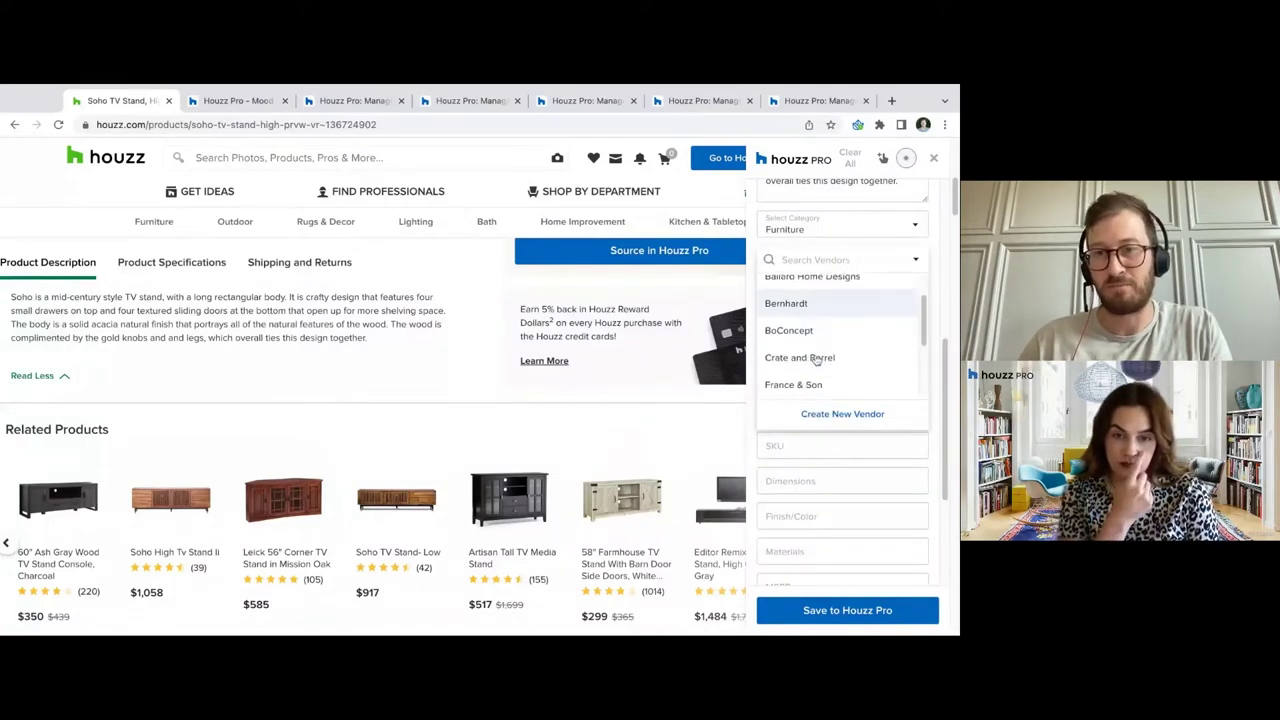
scroll(816, 362, down, 3)
click(810, 377)
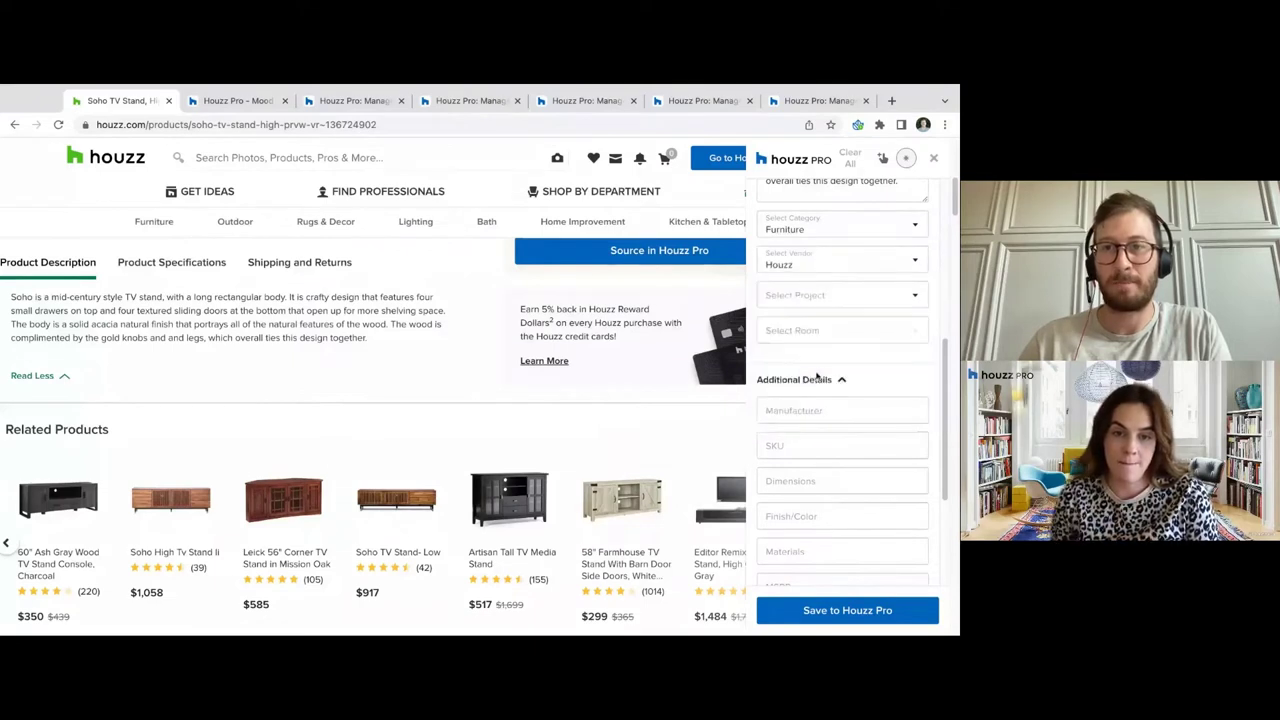
click(810, 302)
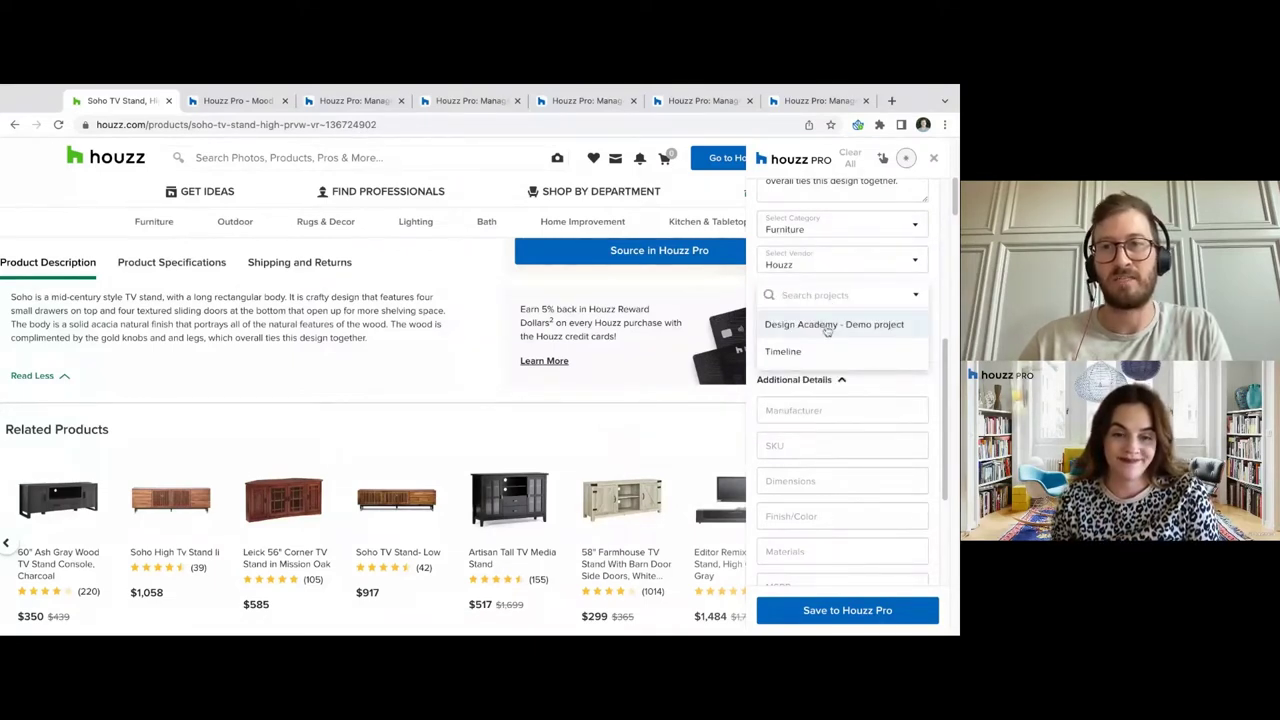
click(827, 330)
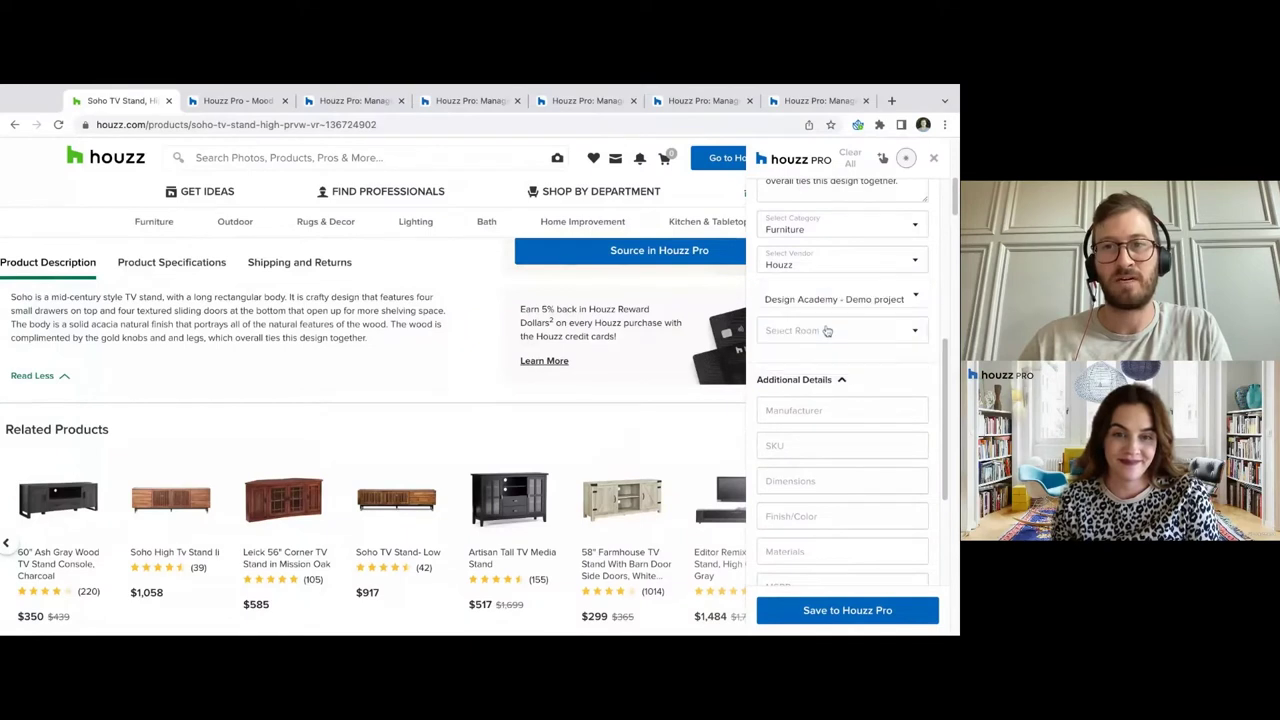
Check the room and additional detail fields, and save the clipped TV stand to Houzz Pro
click(883, 330)
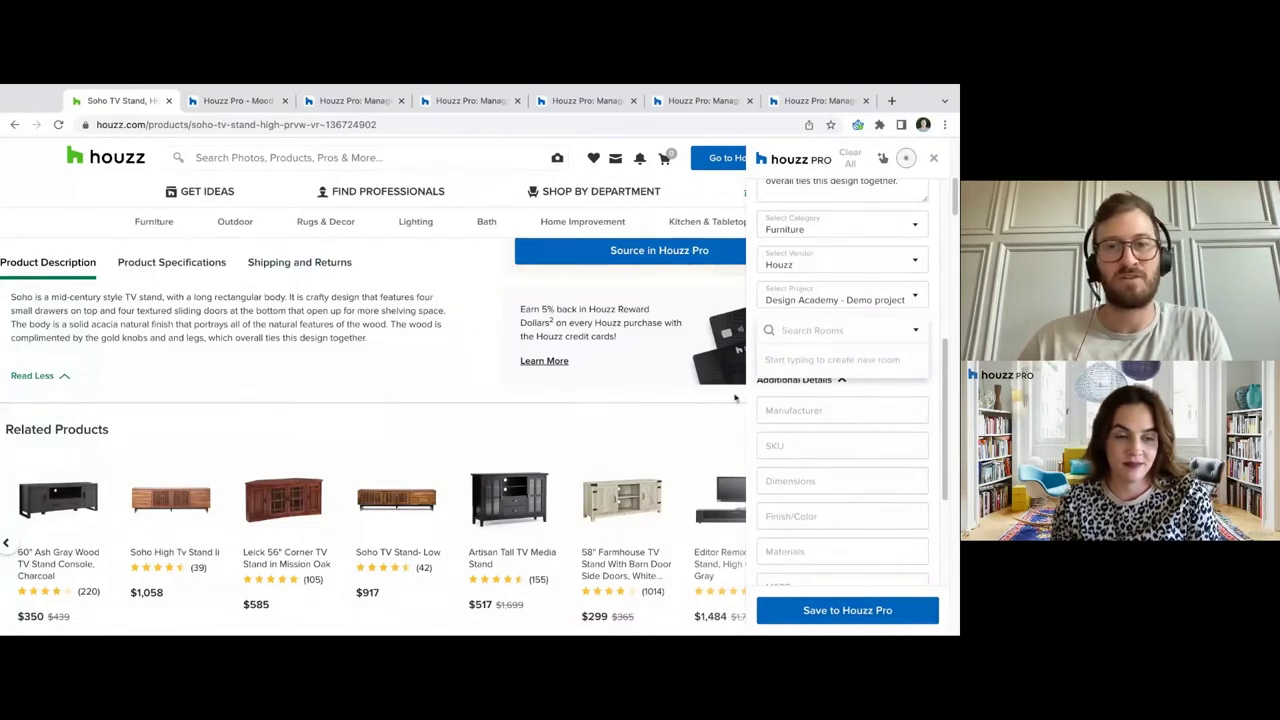
scroll(843, 425, down, 2)
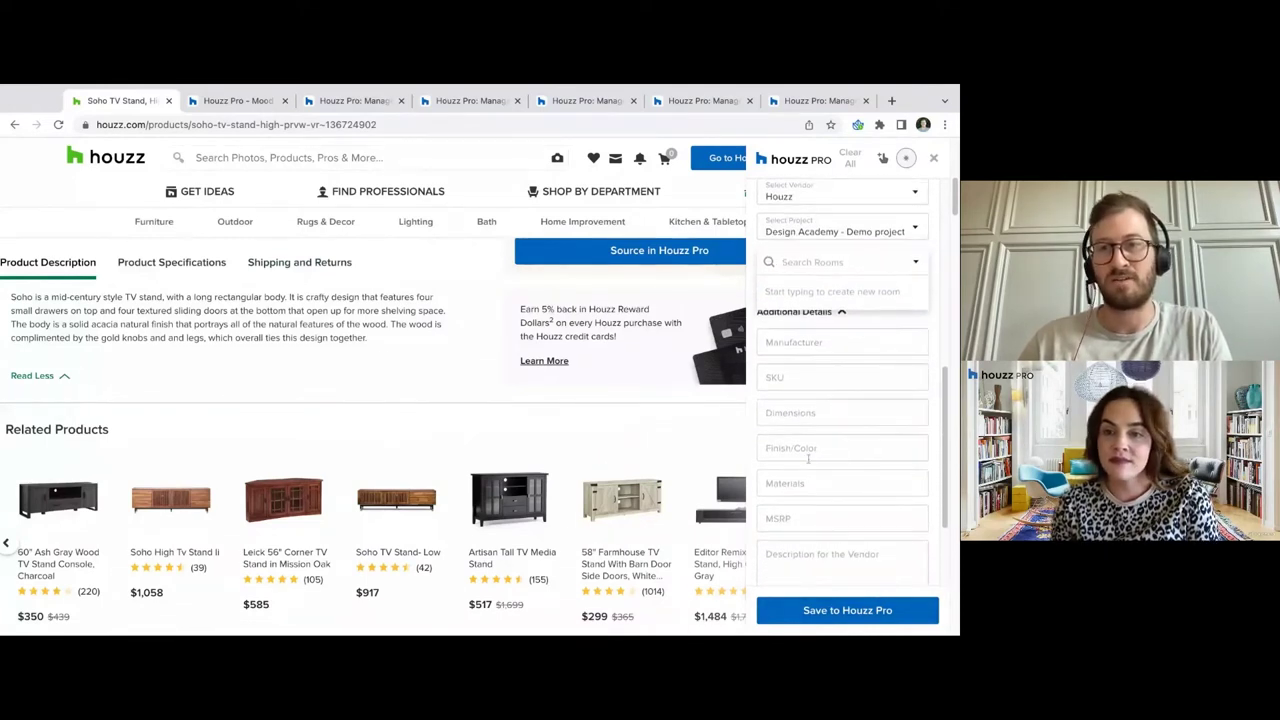
scroll(827, 403, up, 10)
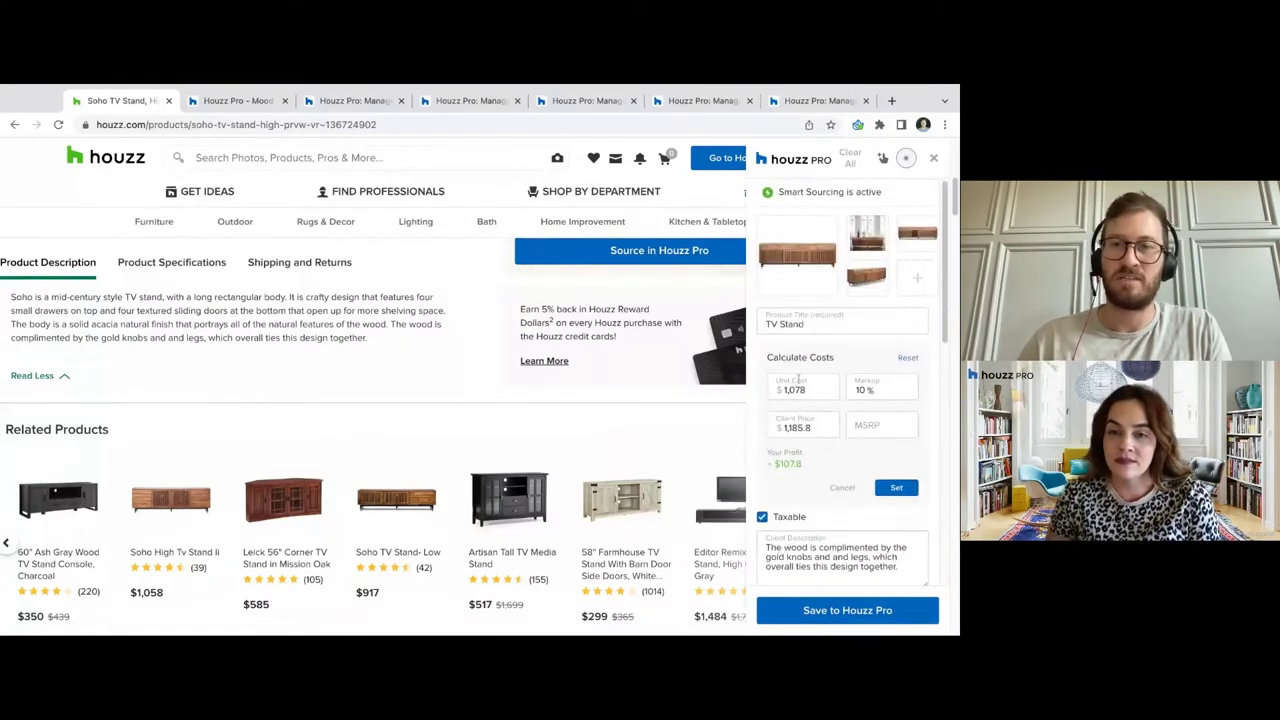
click(824, 623)
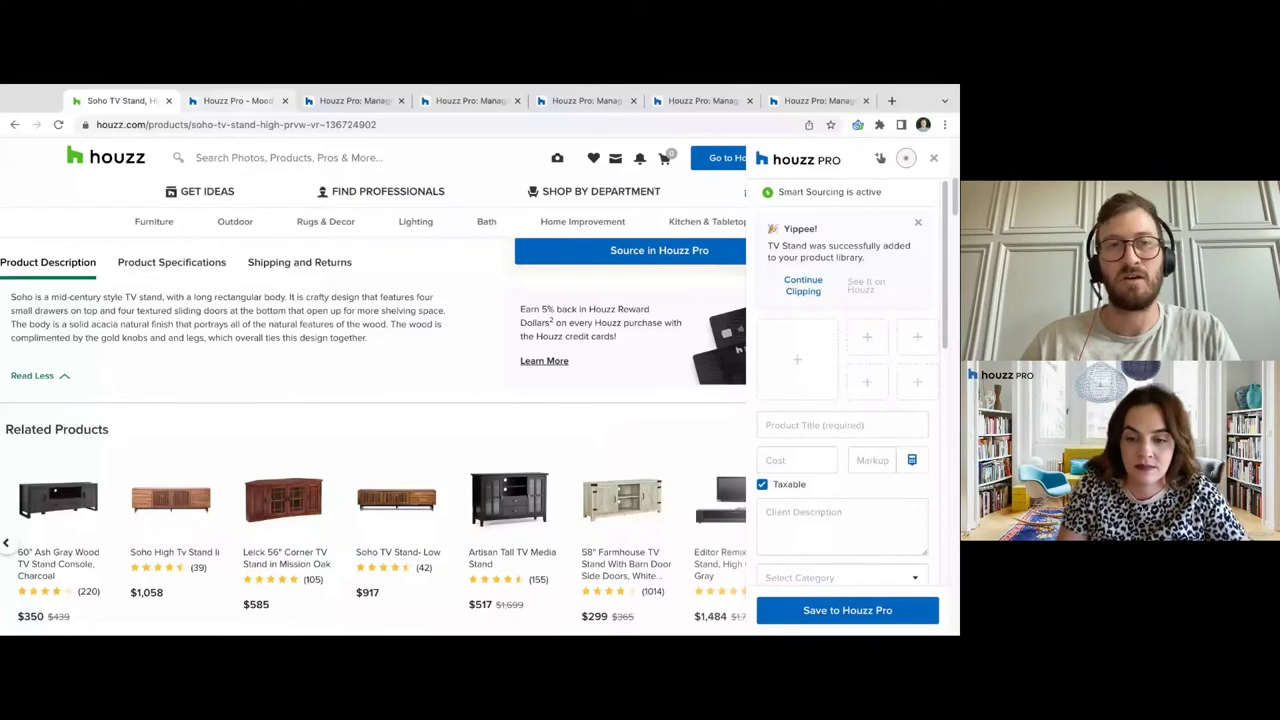
Glance at the Mood Boards page, return to the TV stand product page, and close the clipper there
click(250, 104)
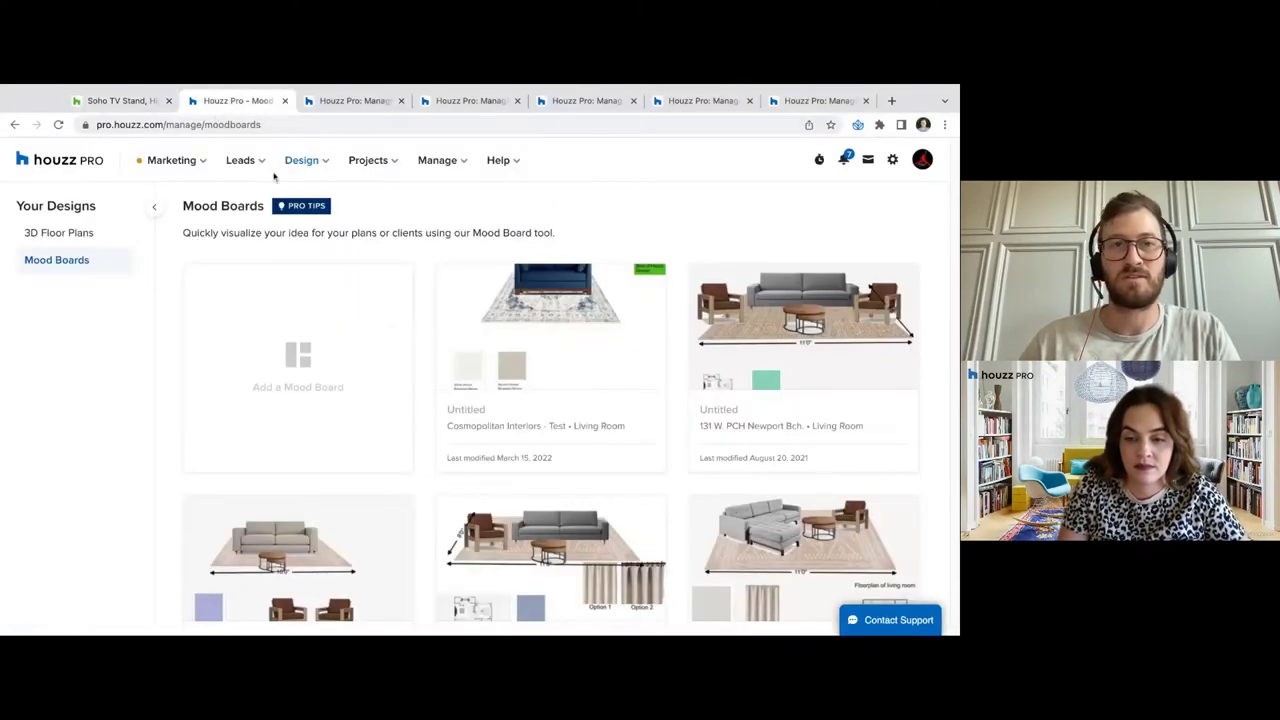
click(147, 104)
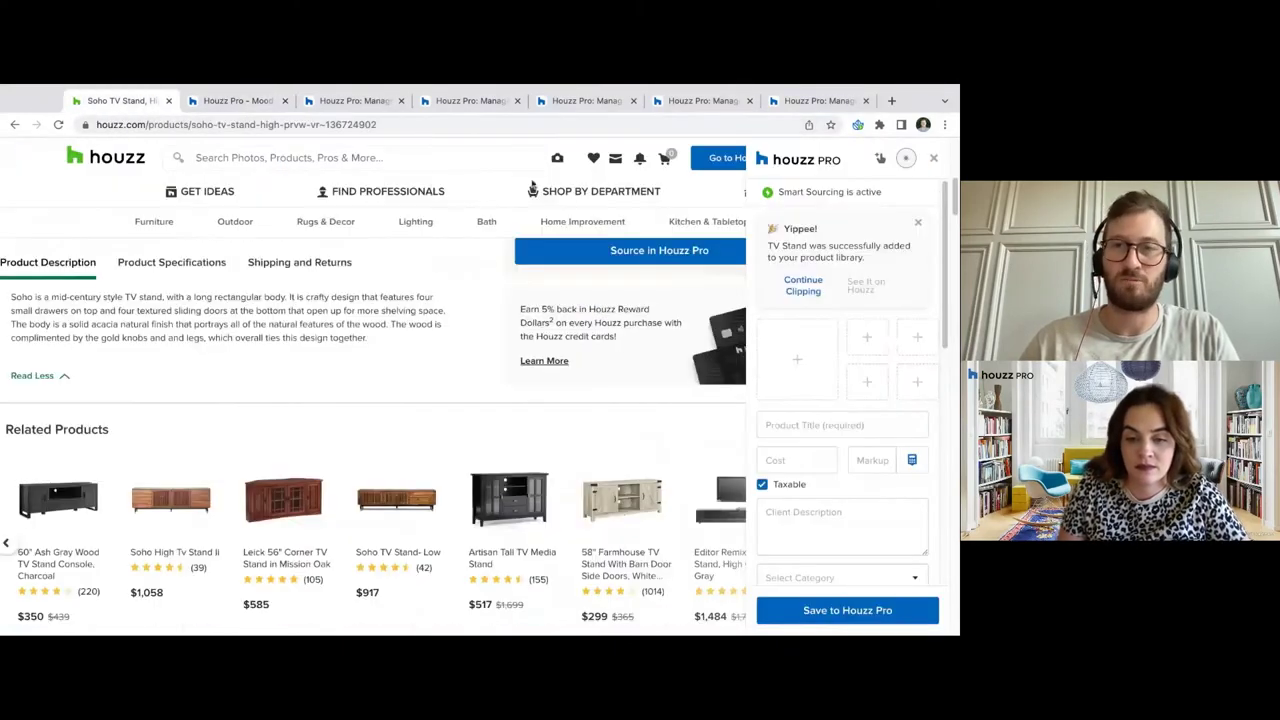
scroll(487, 225, up, 5)
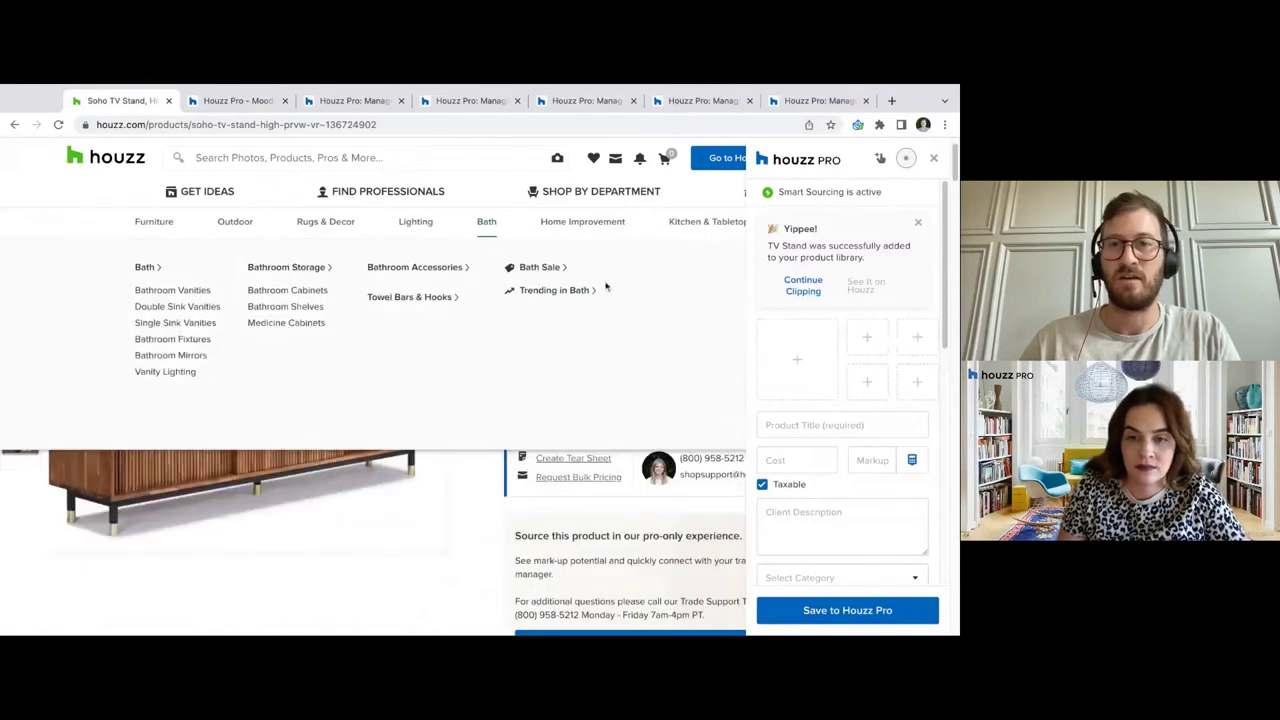
click(935, 160)
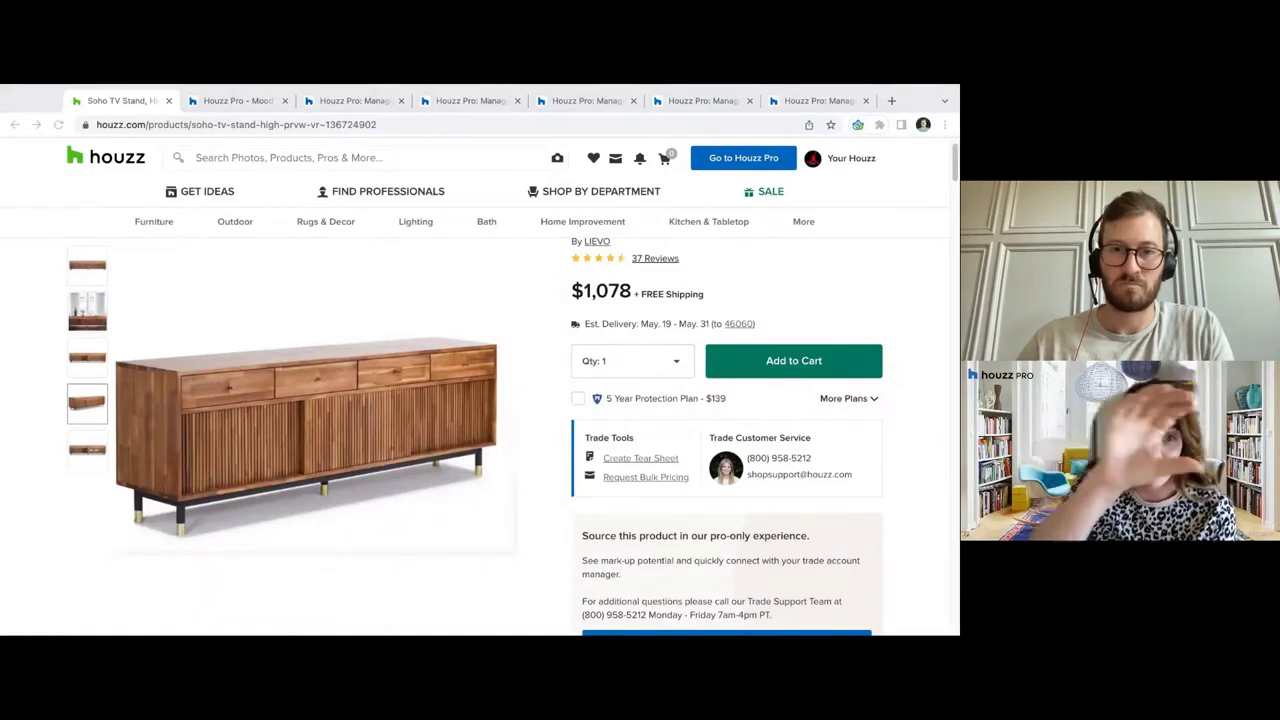
click(845, 158)
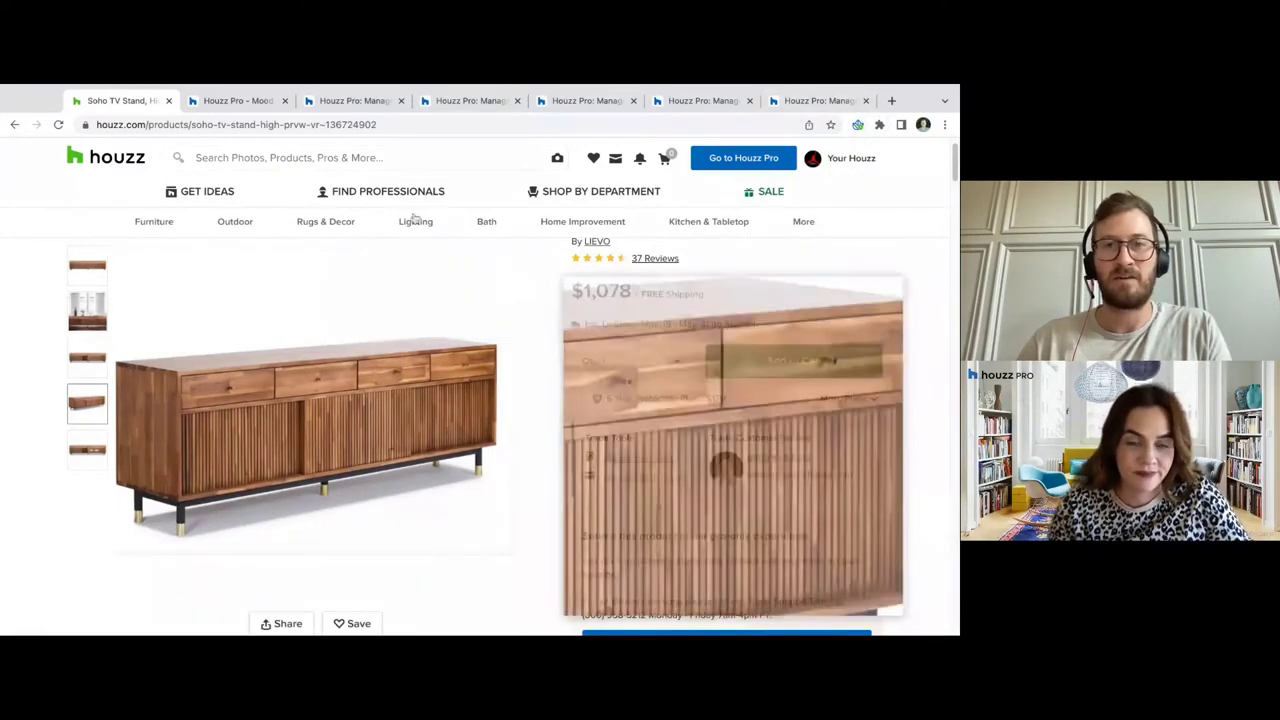
Close the TV stand product page and return to the Mood Boards page in Houzz Pro
mouse_move(800, 175)
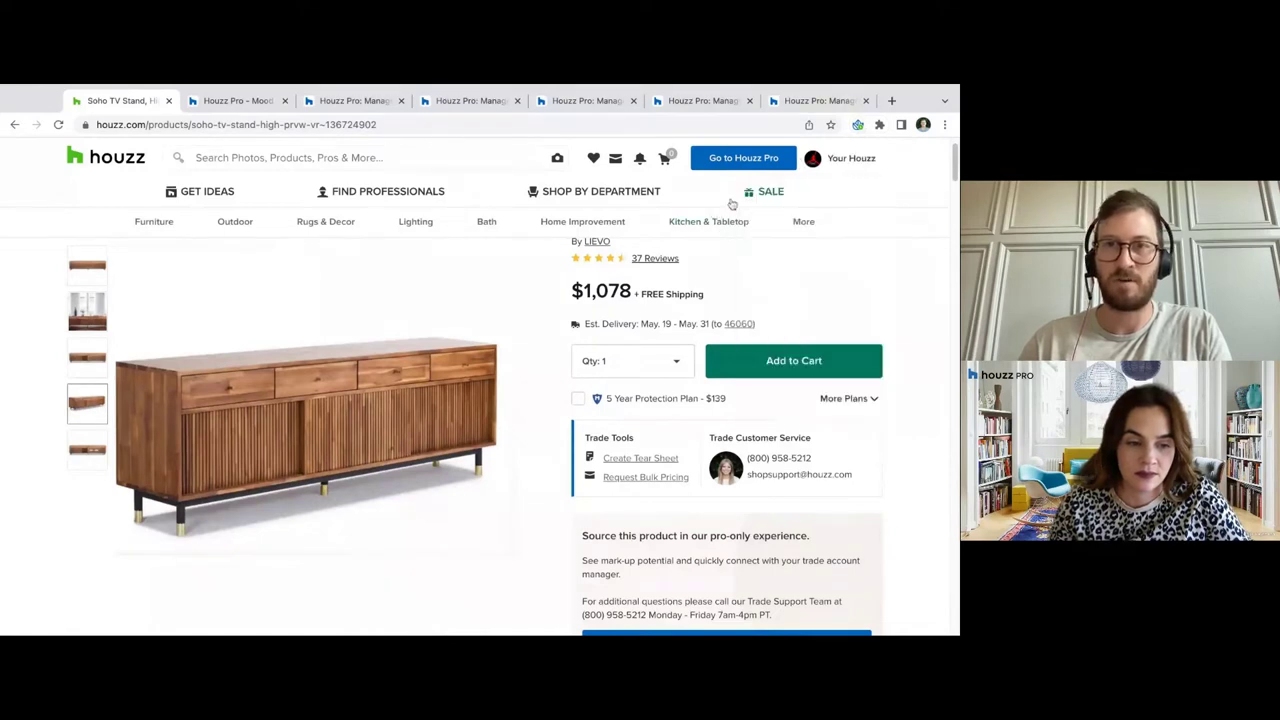
mouse_move(826, 158)
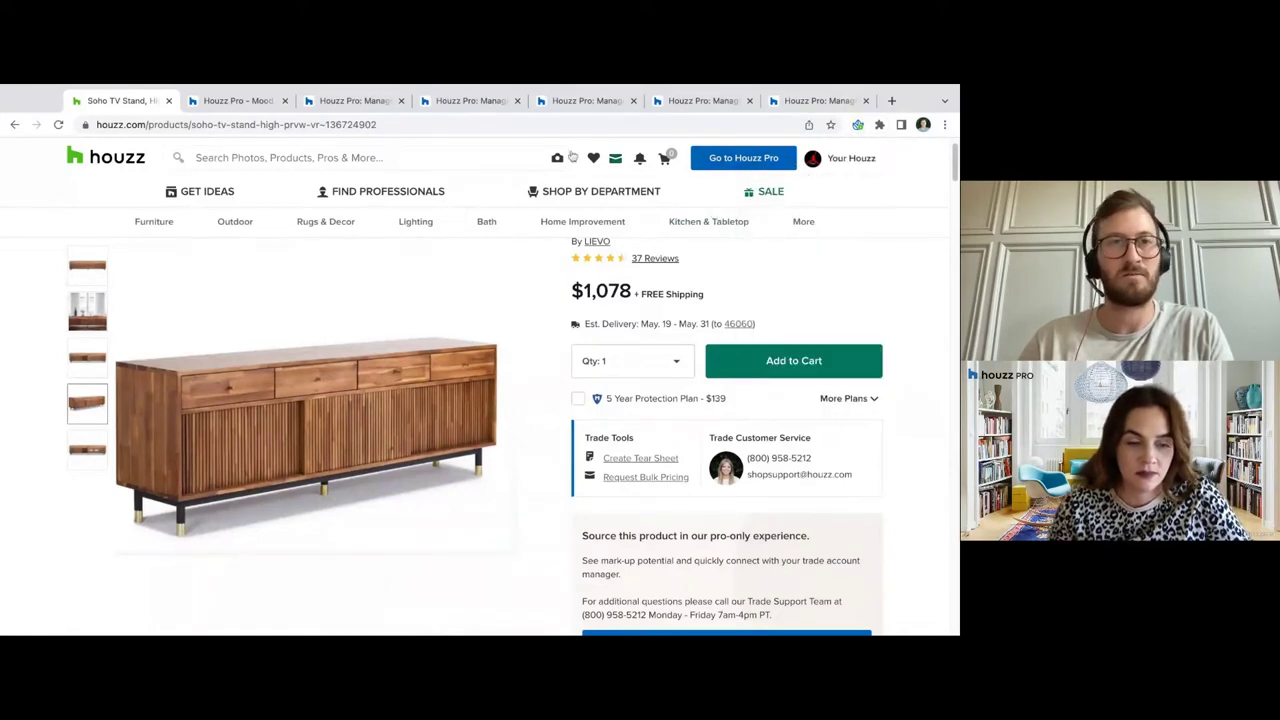
click(168, 101)
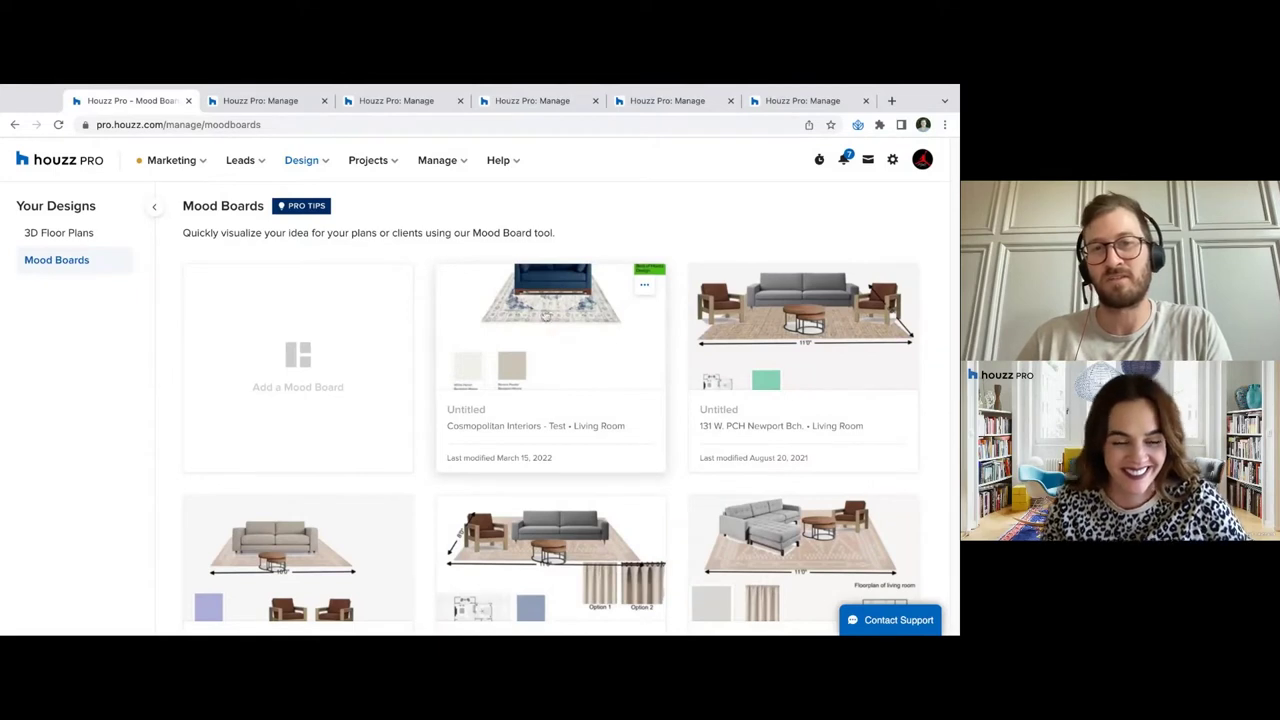
click(519, 222)
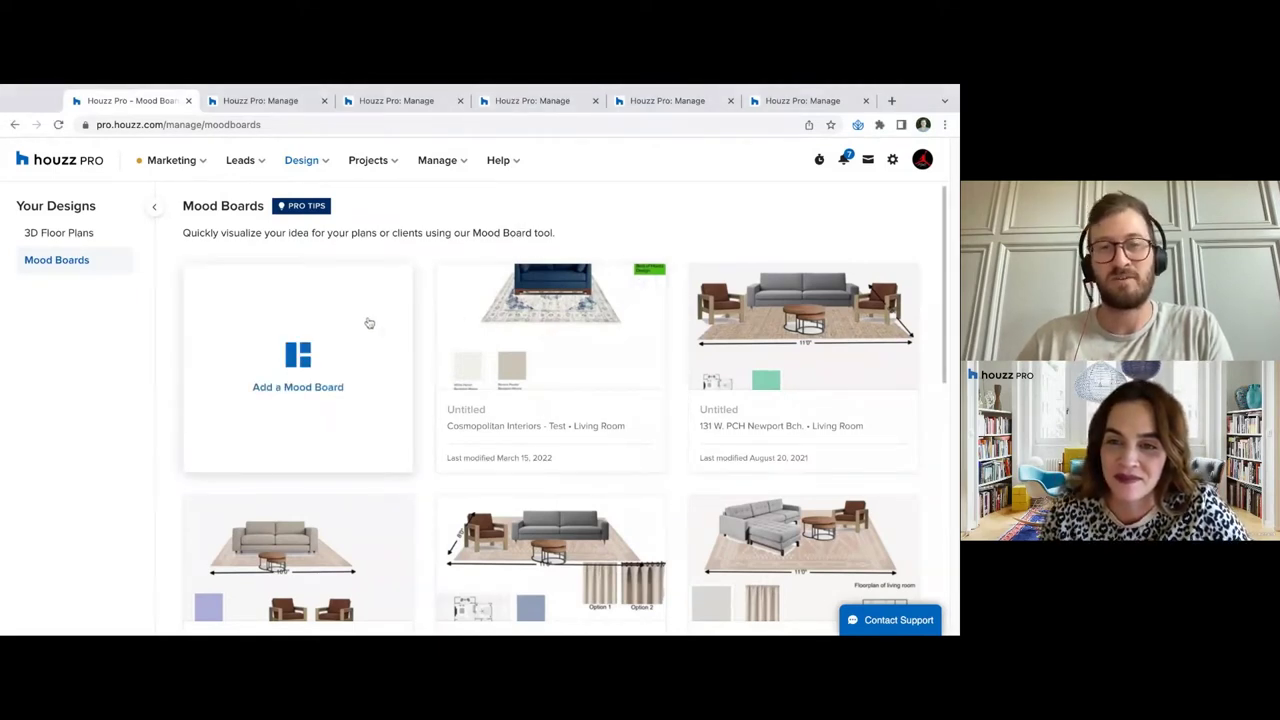
Check the new mood board dialog, leave it without creating a board, and look through the existing mood boards
click(344, 366)
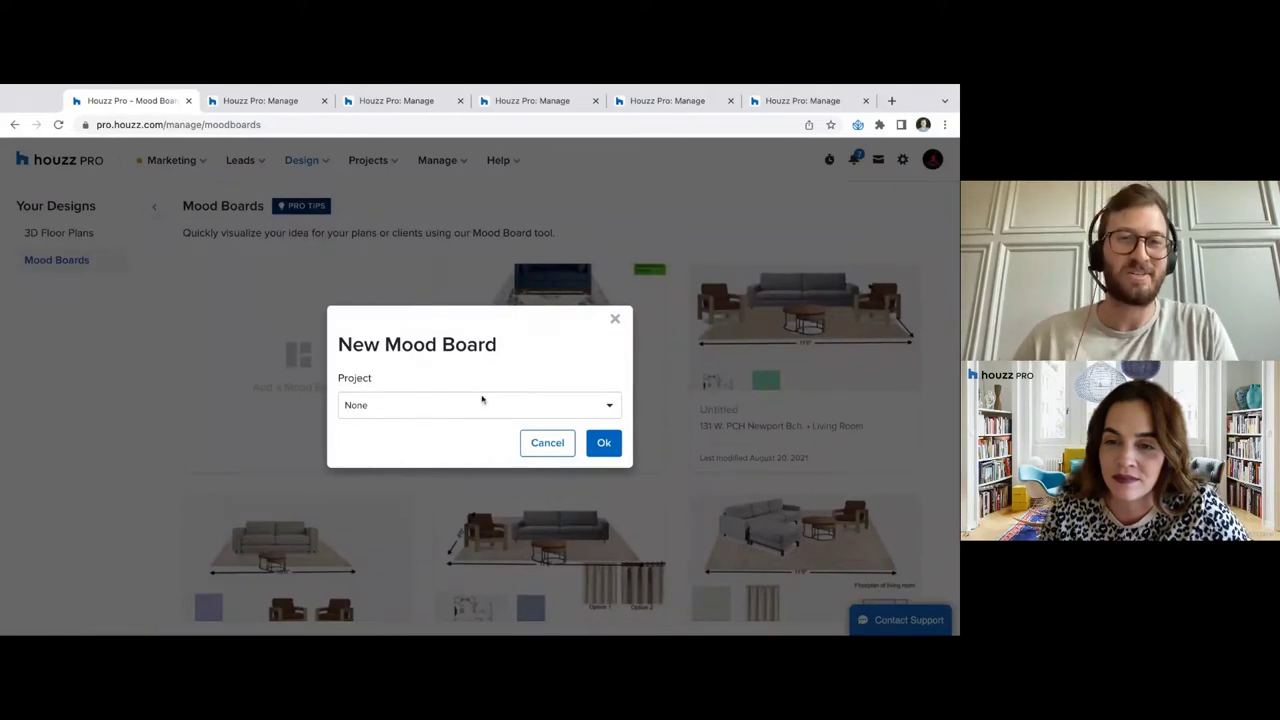
click(548, 446)
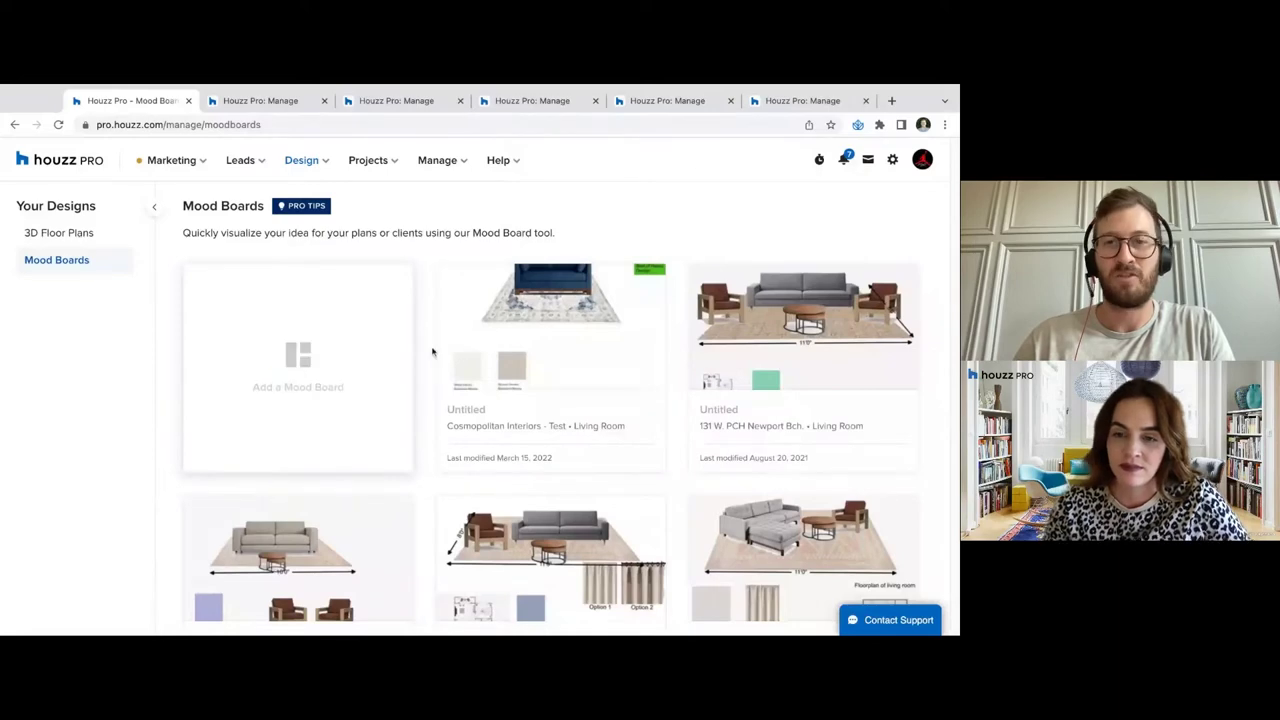
scroll(400, 335, down, 3)
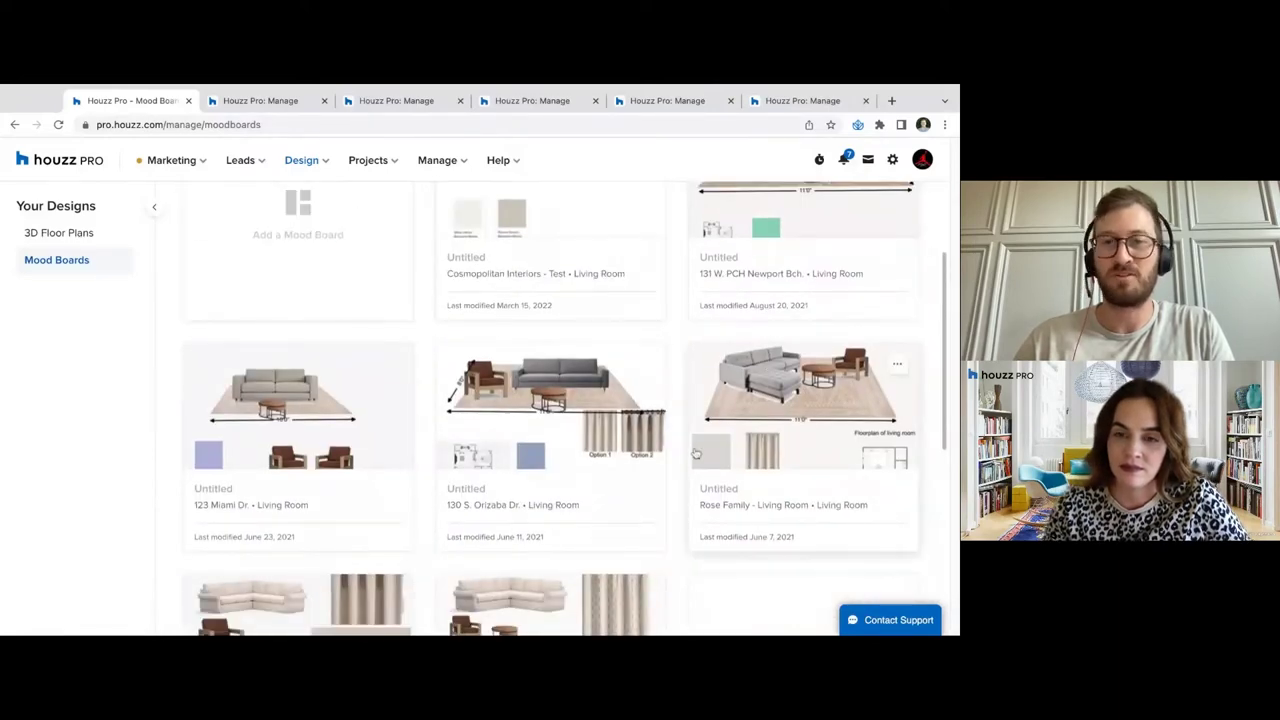
scroll(835, 431, down, 5)
scroll(835, 431, up, 10)
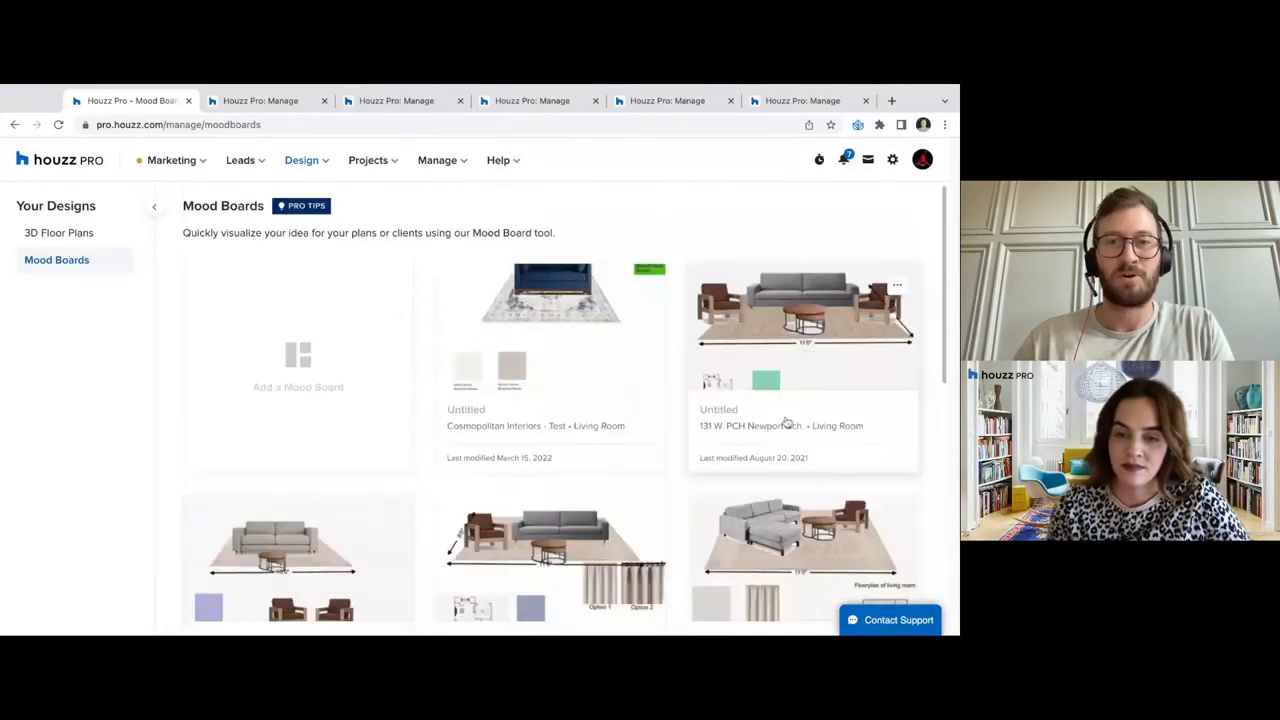
Start a new mood board for the project "Design Academy - Demo project", keeping the option to add a new room
click(316, 354)
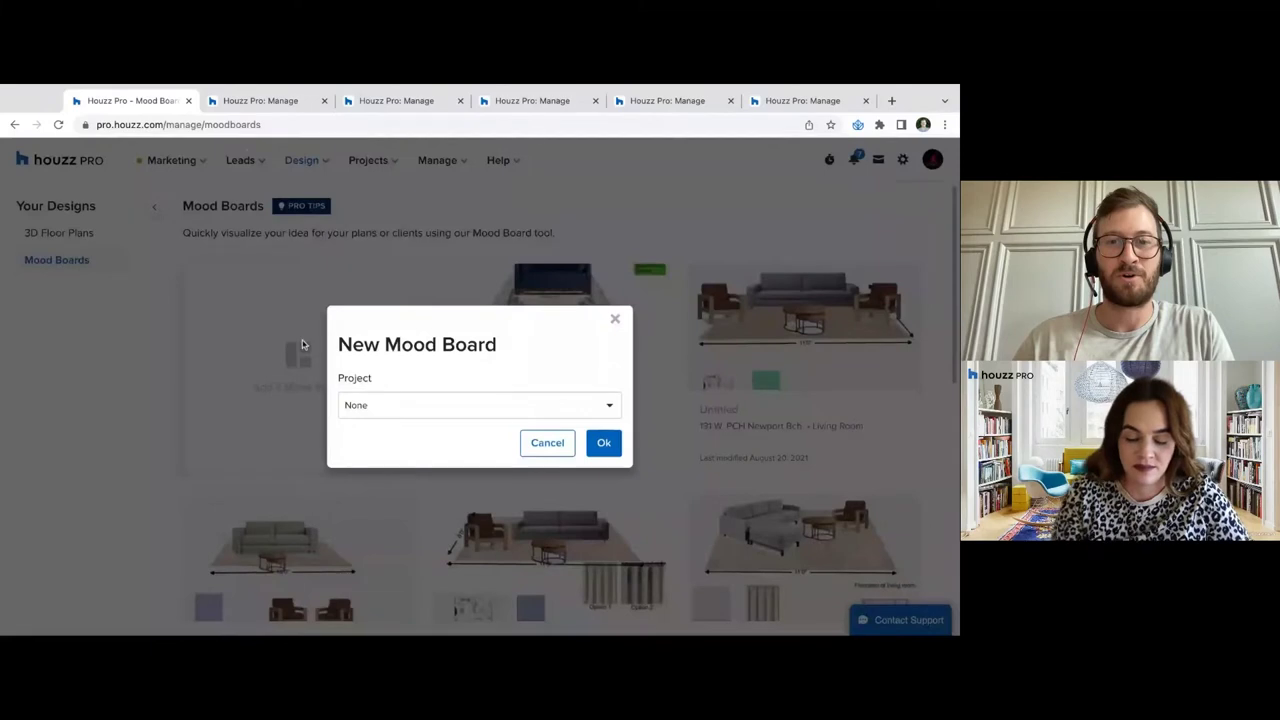
click(415, 405)
click(456, 466)
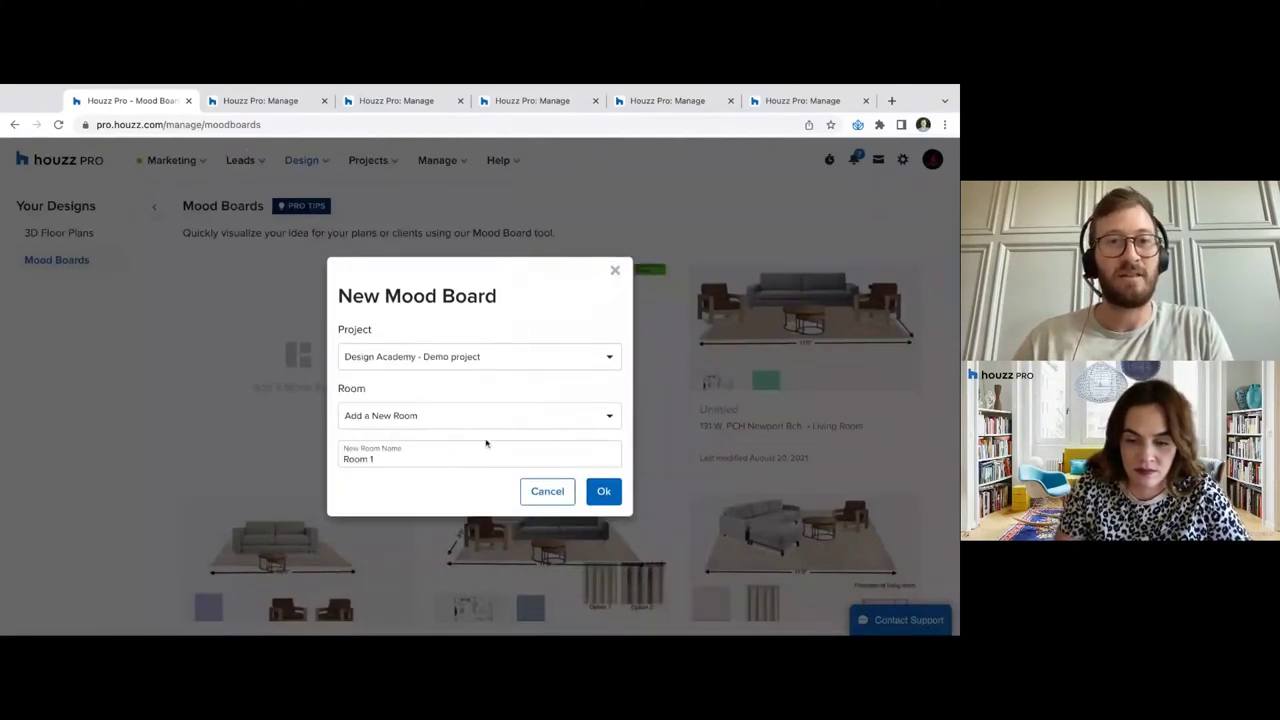
click(420, 421)
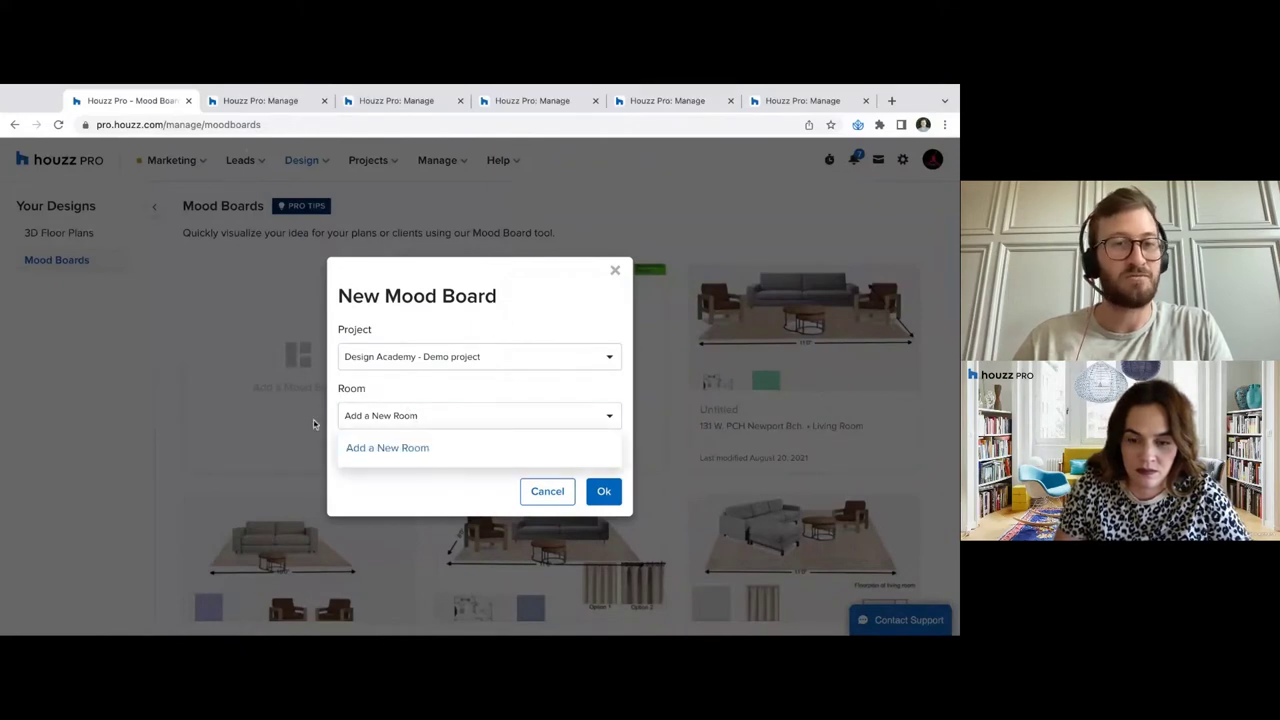
click(401, 405)
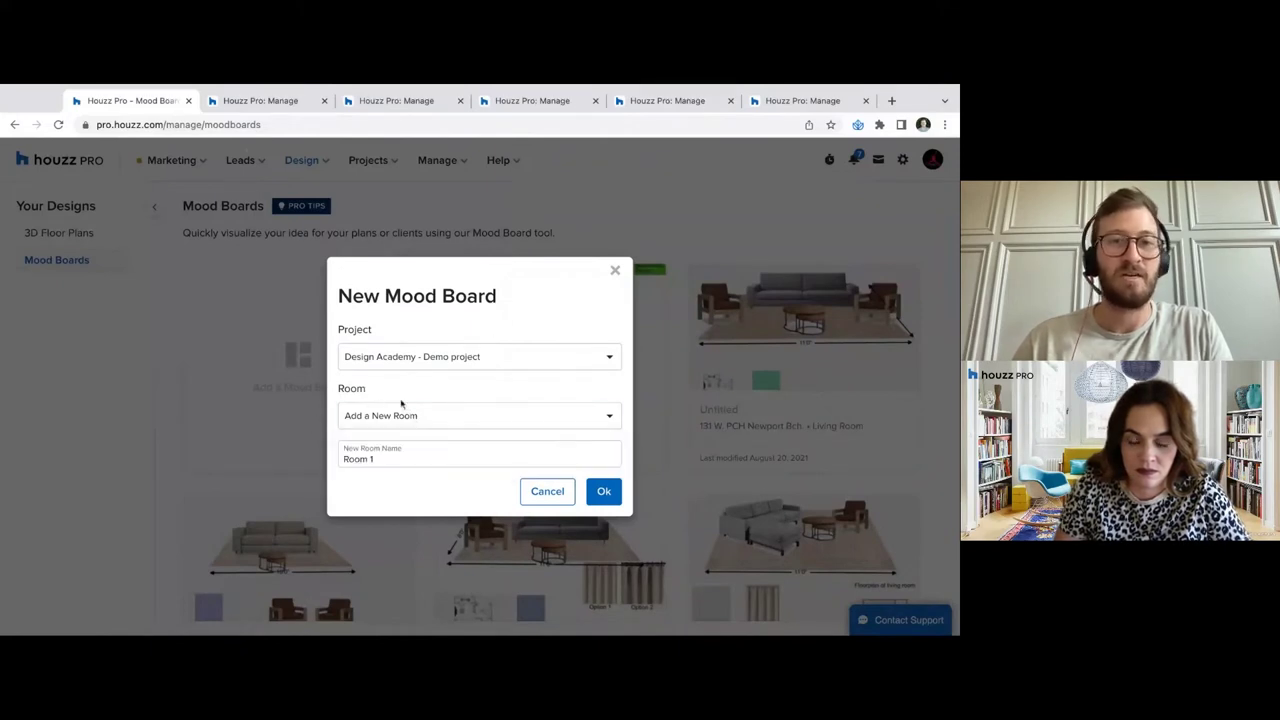
Name the new room "Living Room" and create the mood board
triple_click(394, 461)
text(Living)
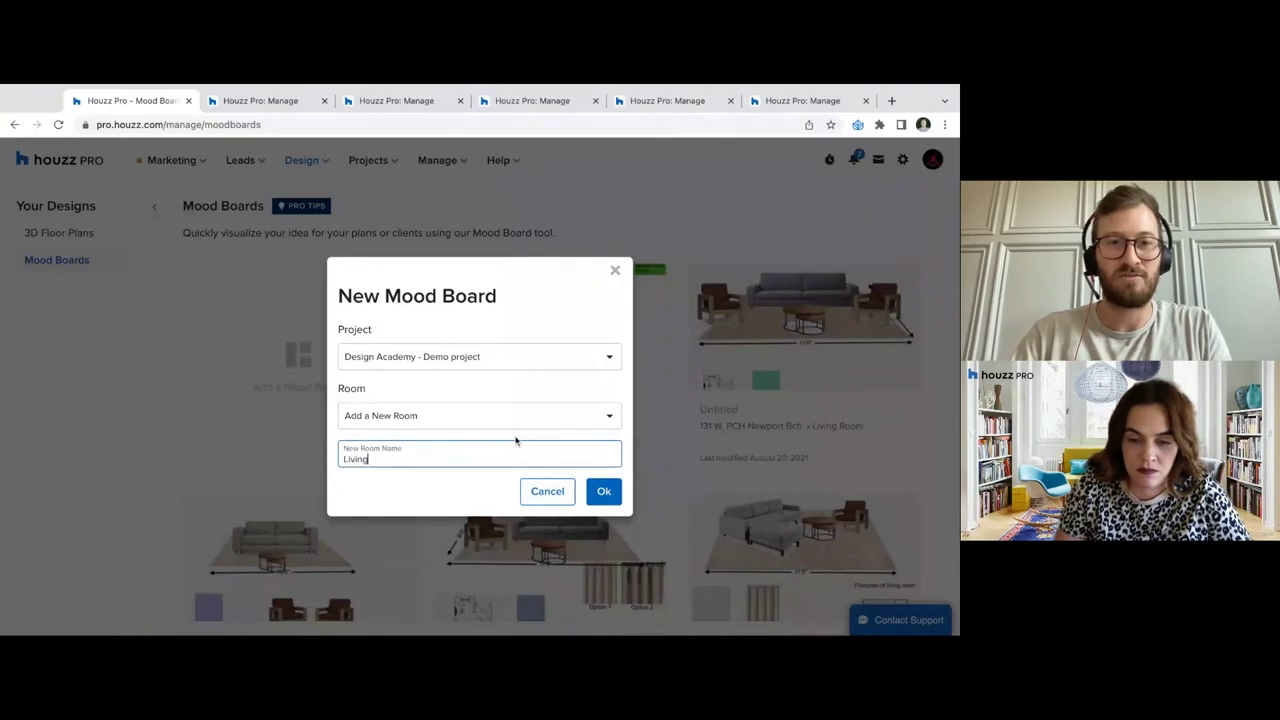
text( Room)
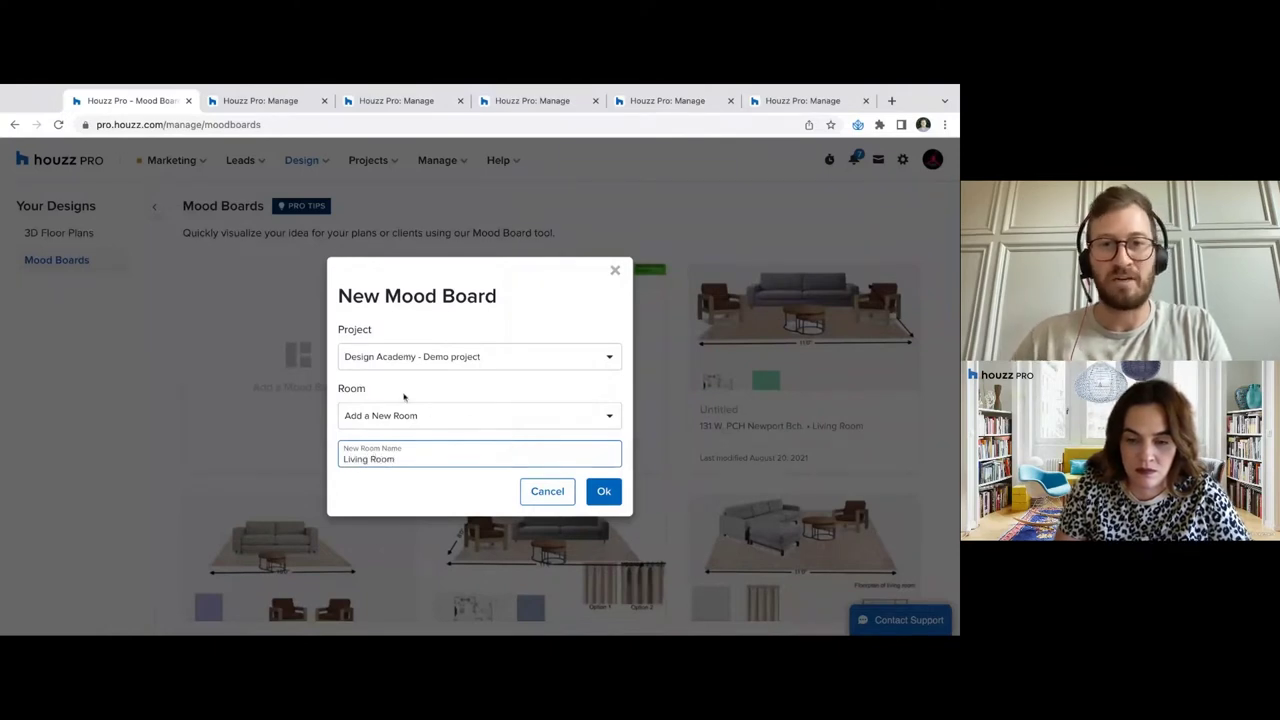
click(604, 492)
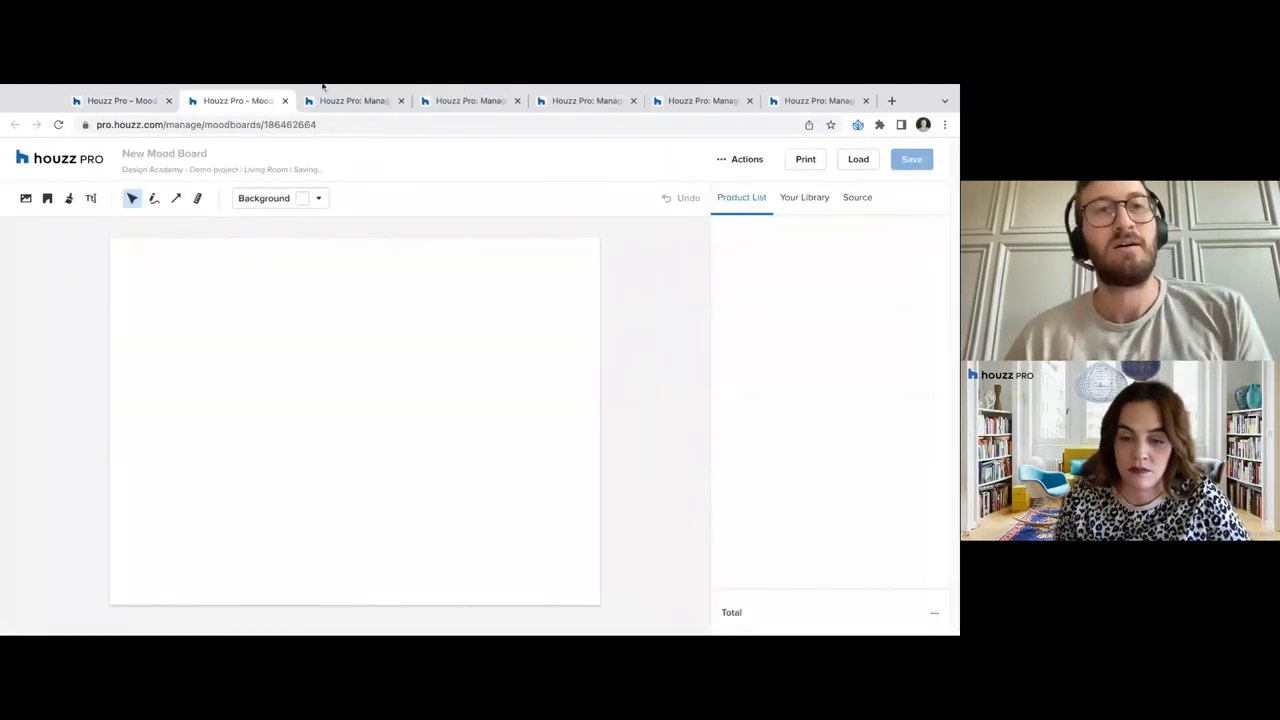
Glance back at the Mood Boards page, return to the new board, and rename it "Living Room Mood Board"
click(148, 103)
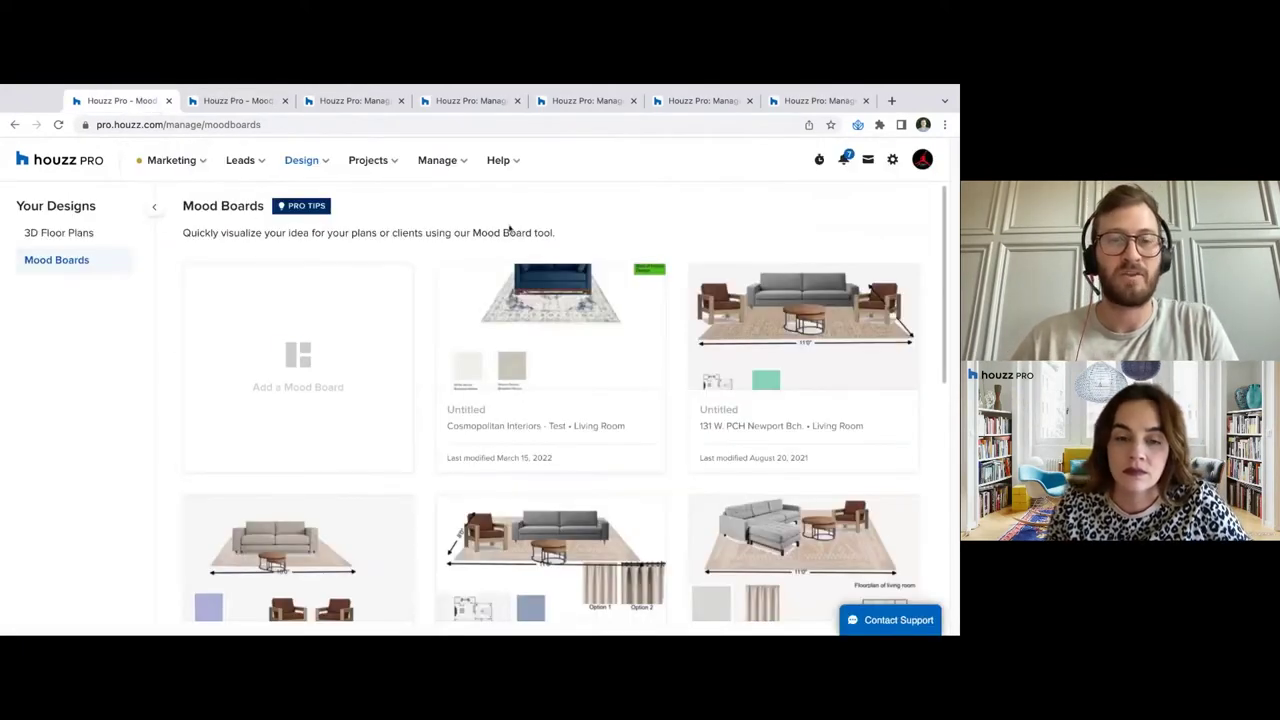
click(222, 101)
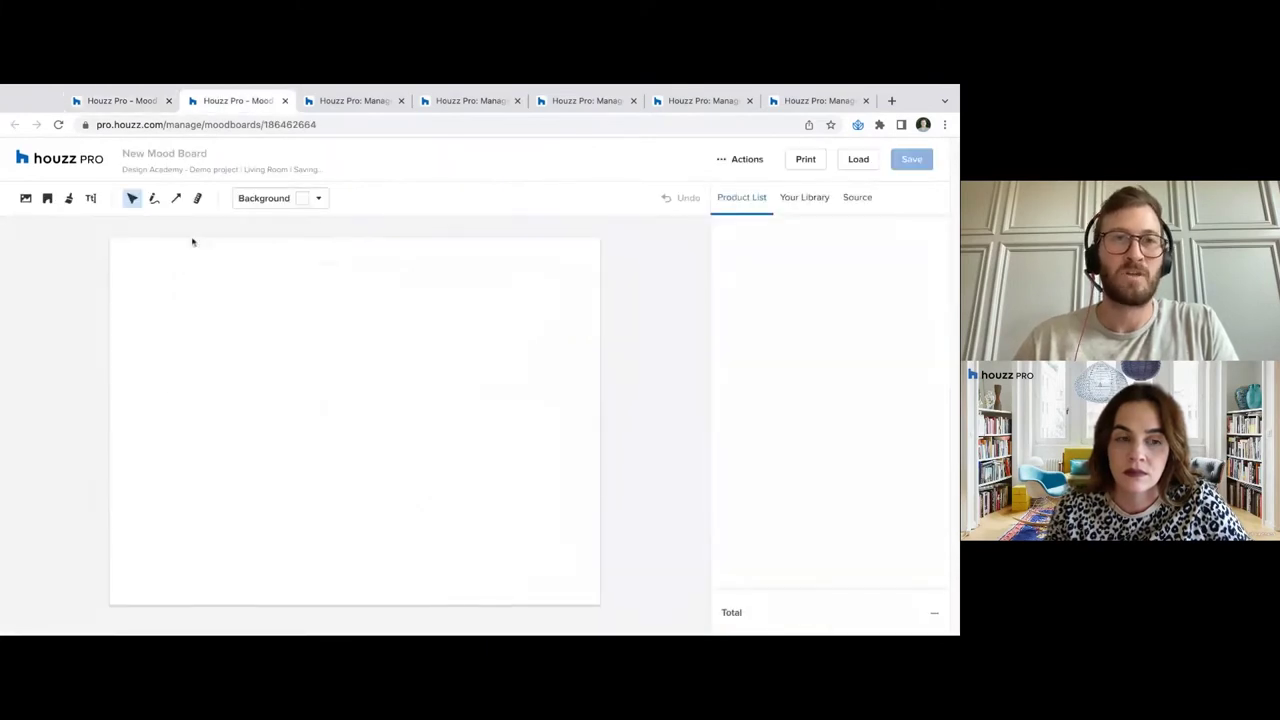
click(178, 153)
text(Living Ro)
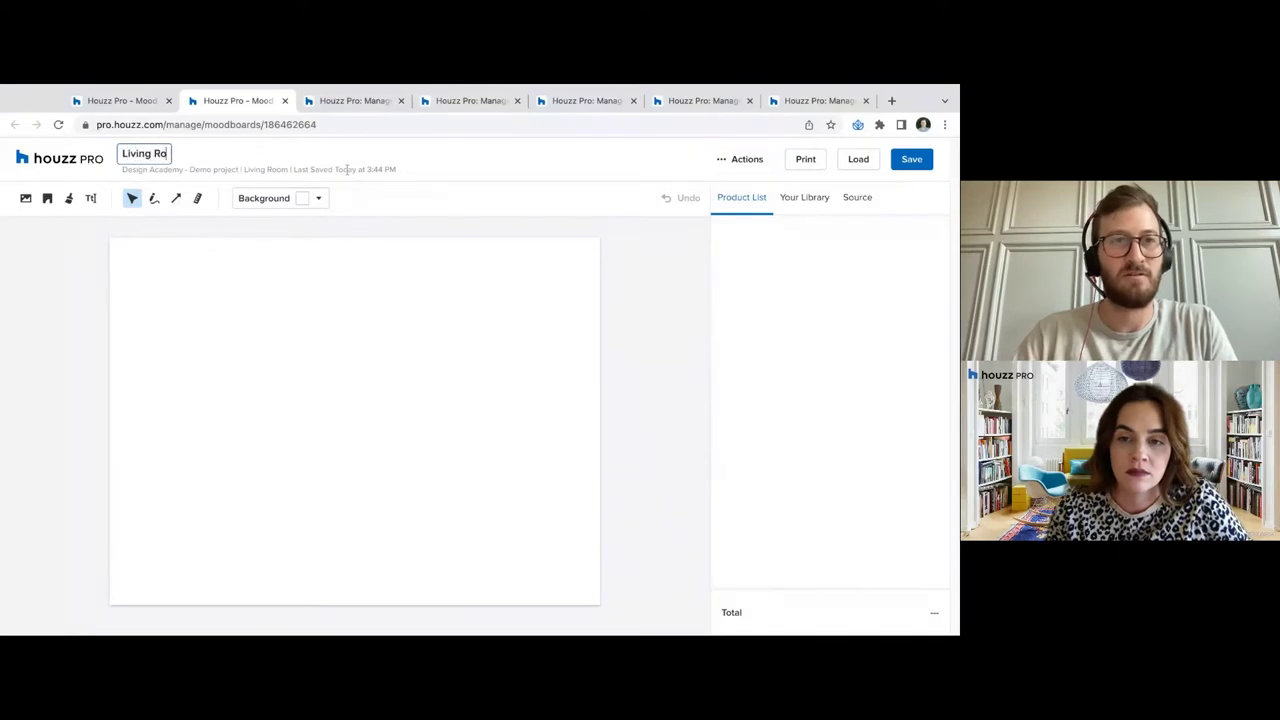
text(om Mood Board)
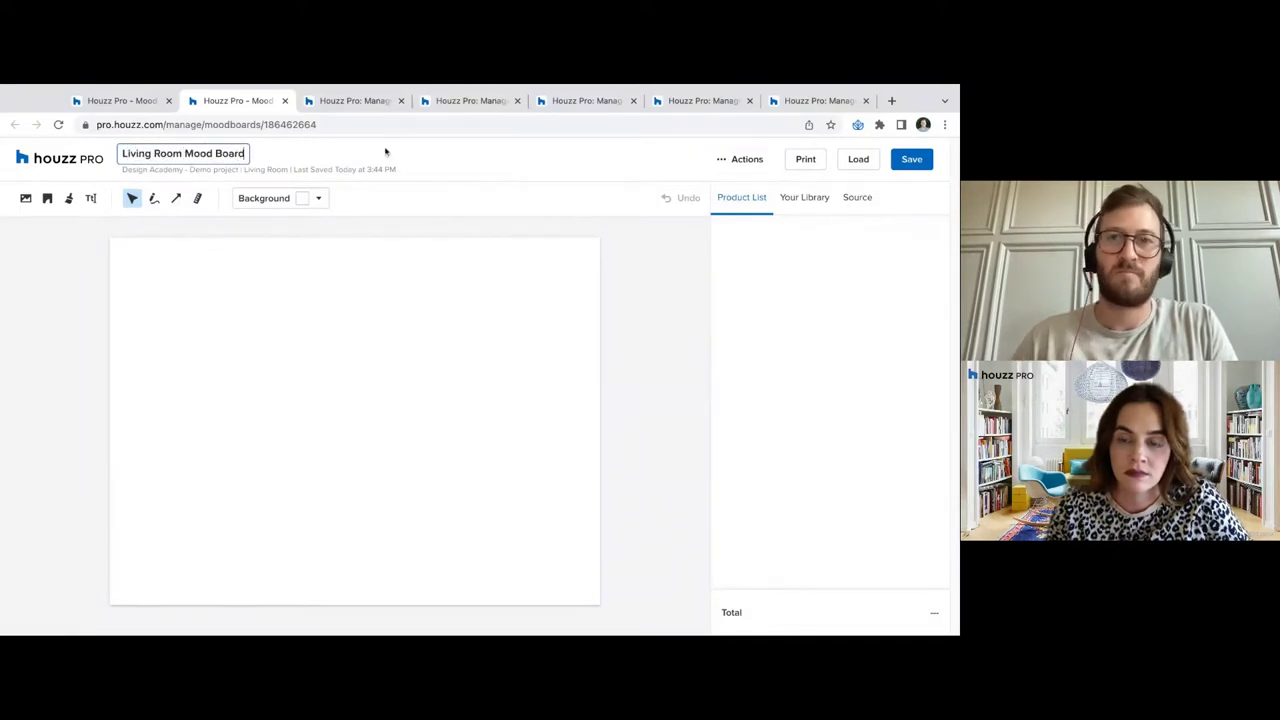
key(Return)
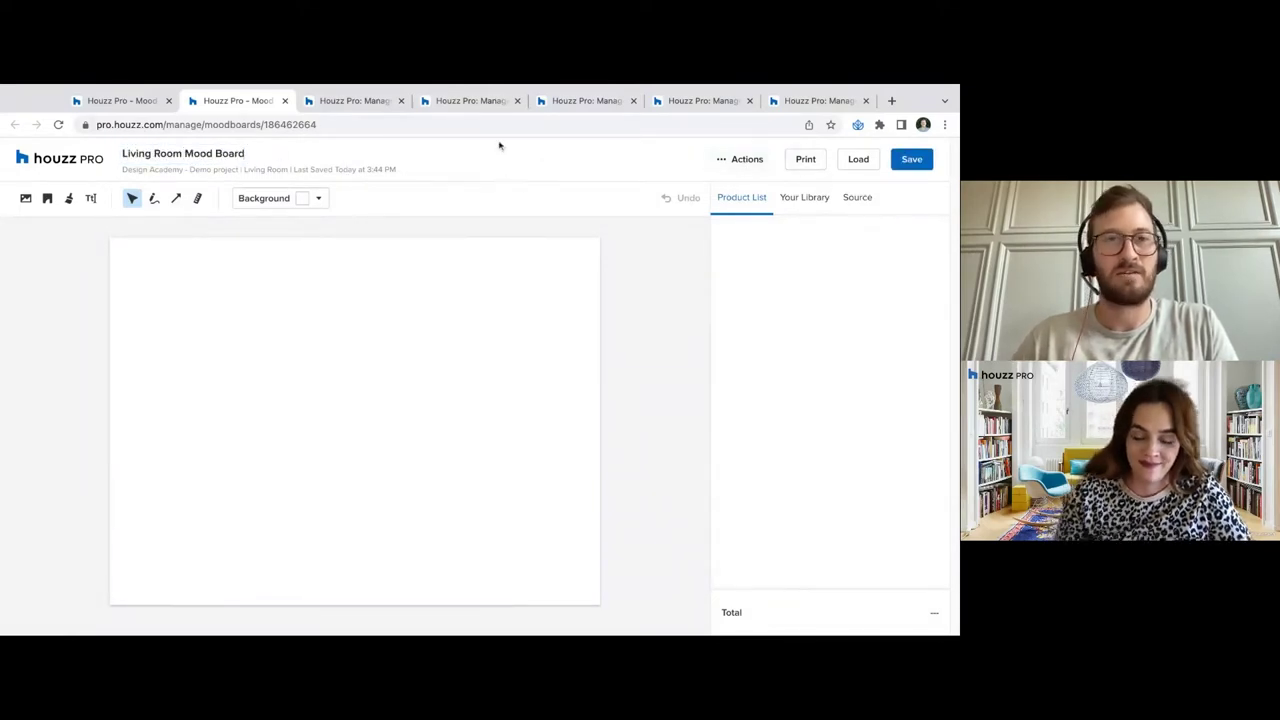
View the mood board's share page, close it, and review the other available mood board actions
click(746, 165)
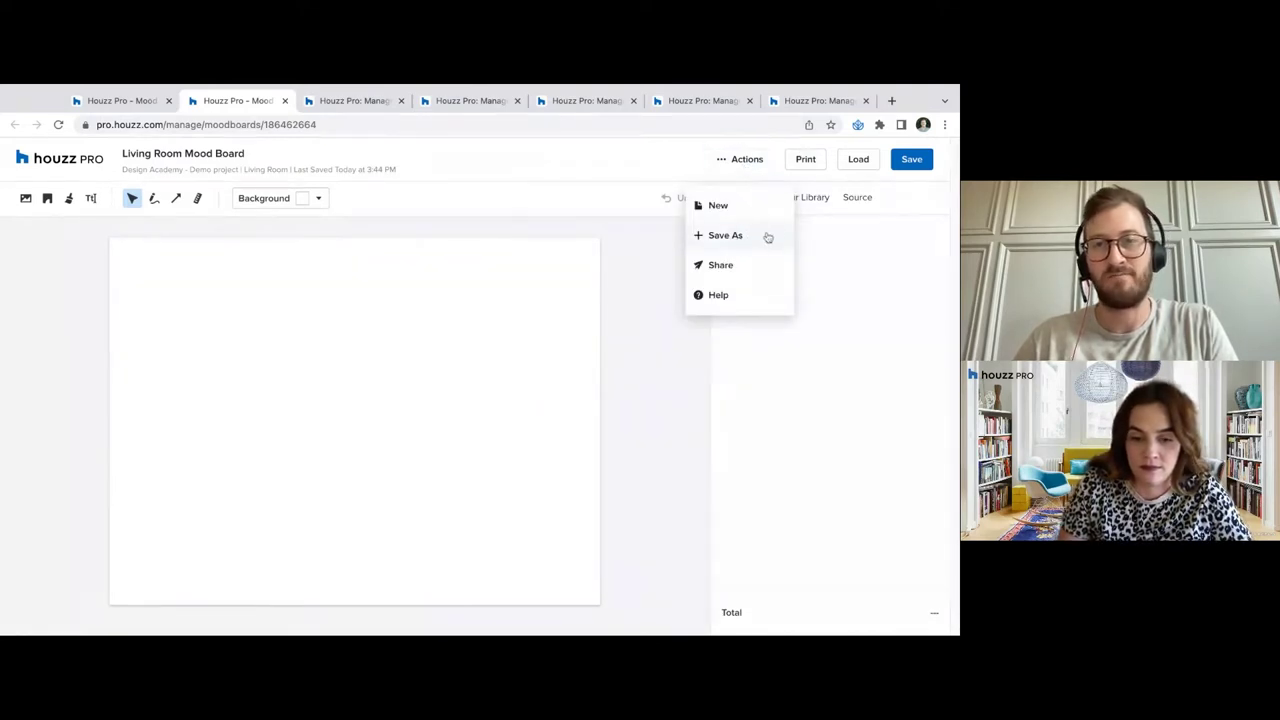
click(733, 268)
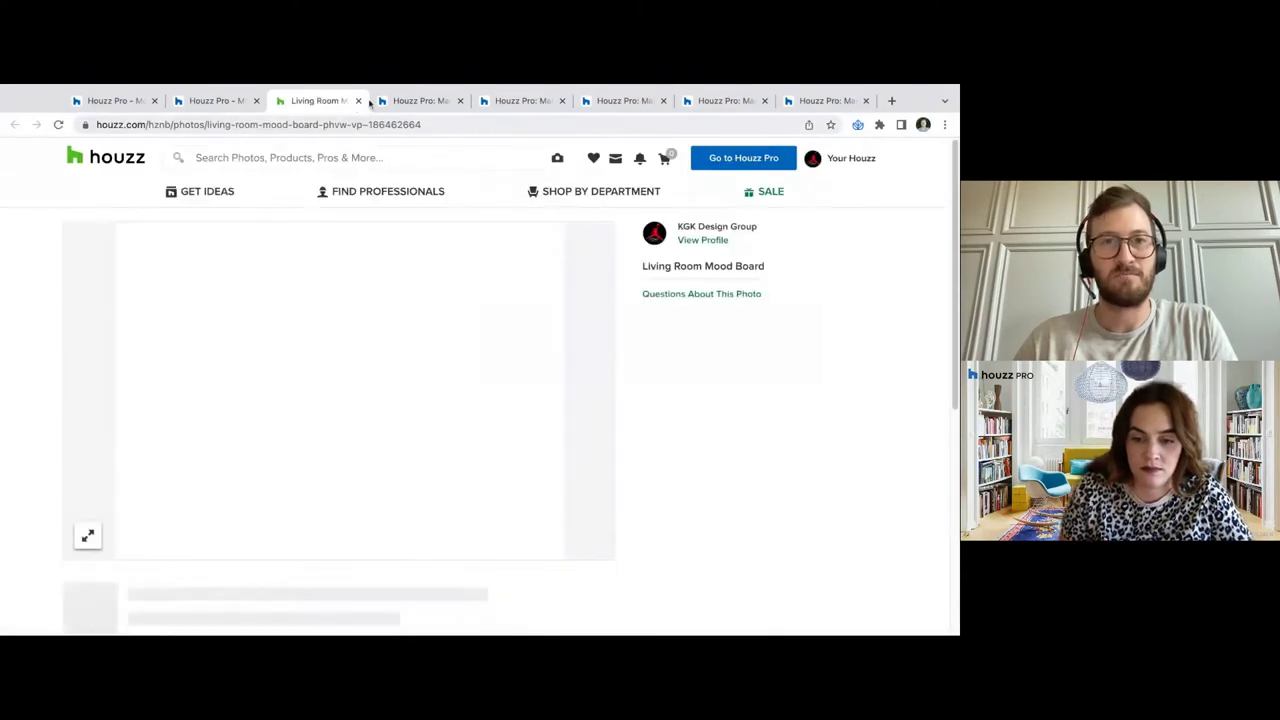
click(358, 101)
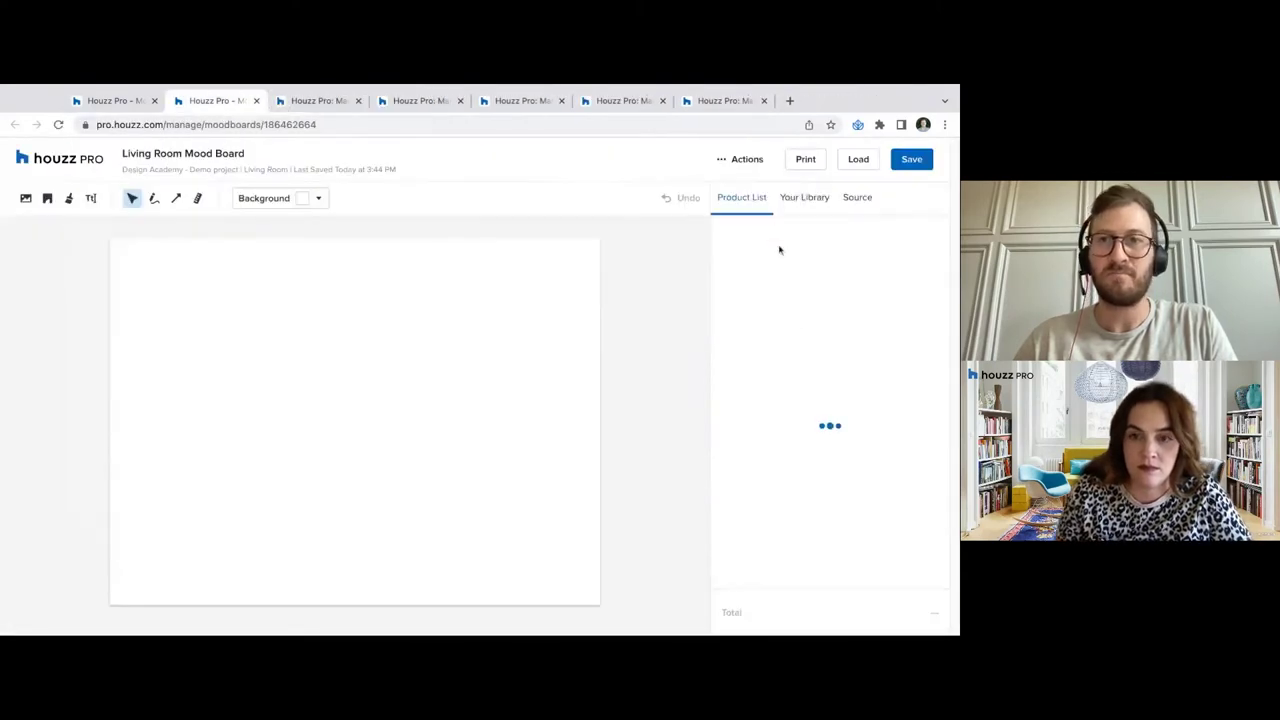
click(740, 159)
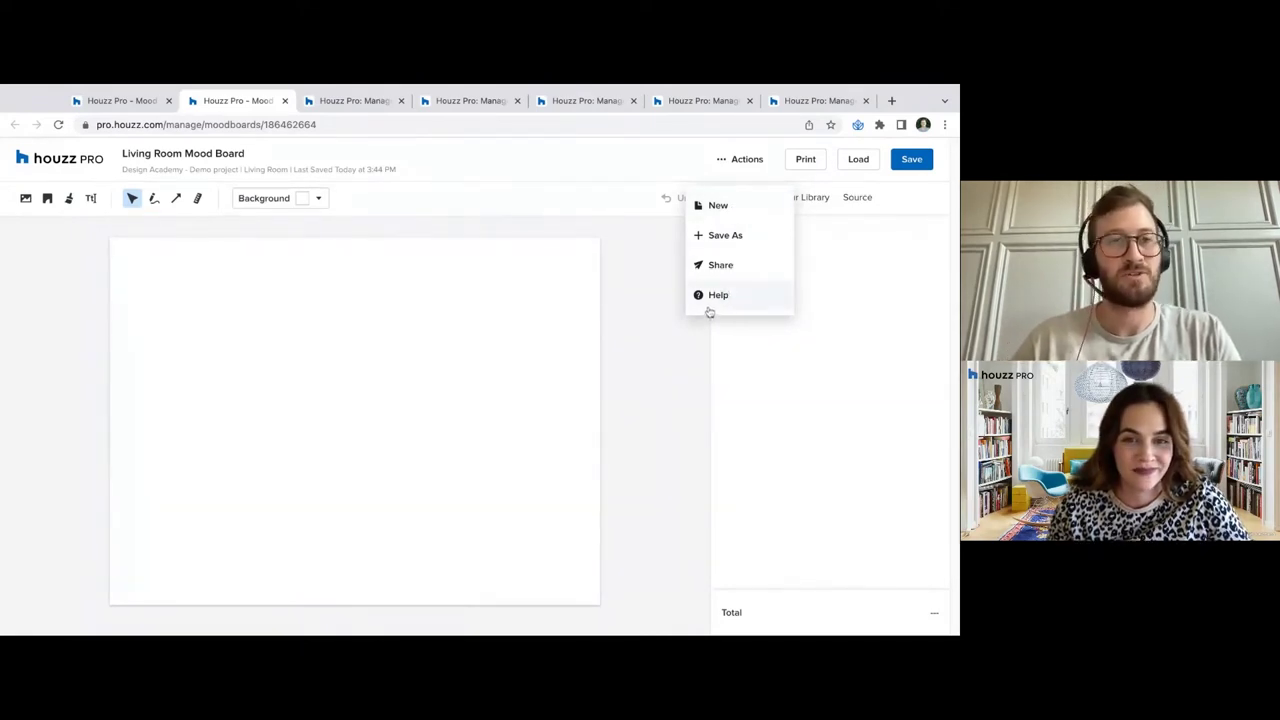
click(612, 170)
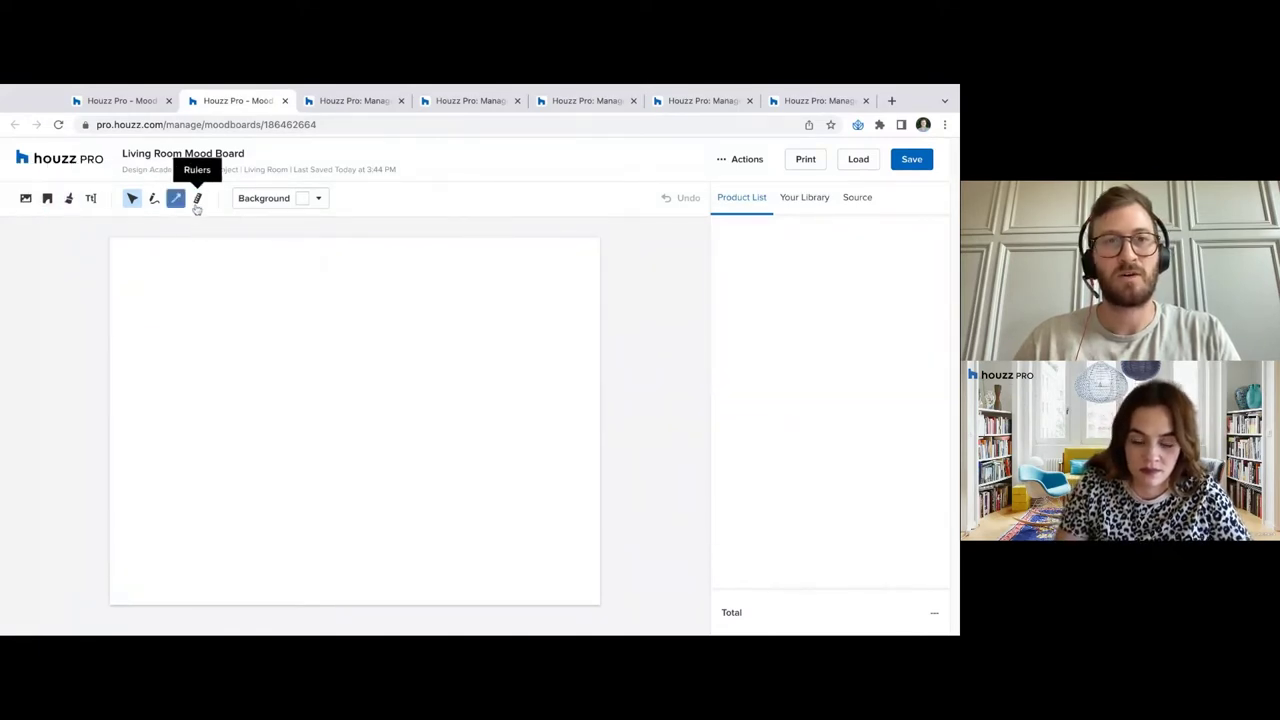
Check the photo upload dialog, close it without uploading, and browse the saved products in Your Library
click(26, 201)
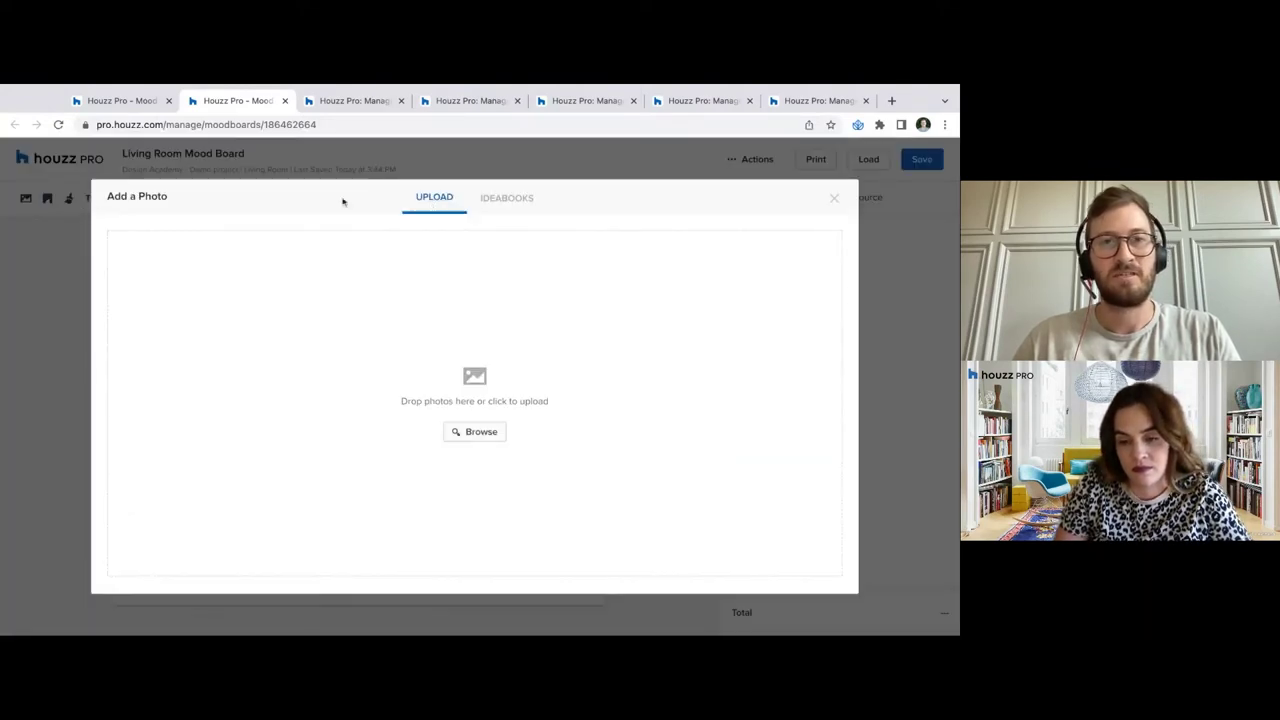
click(834, 199)
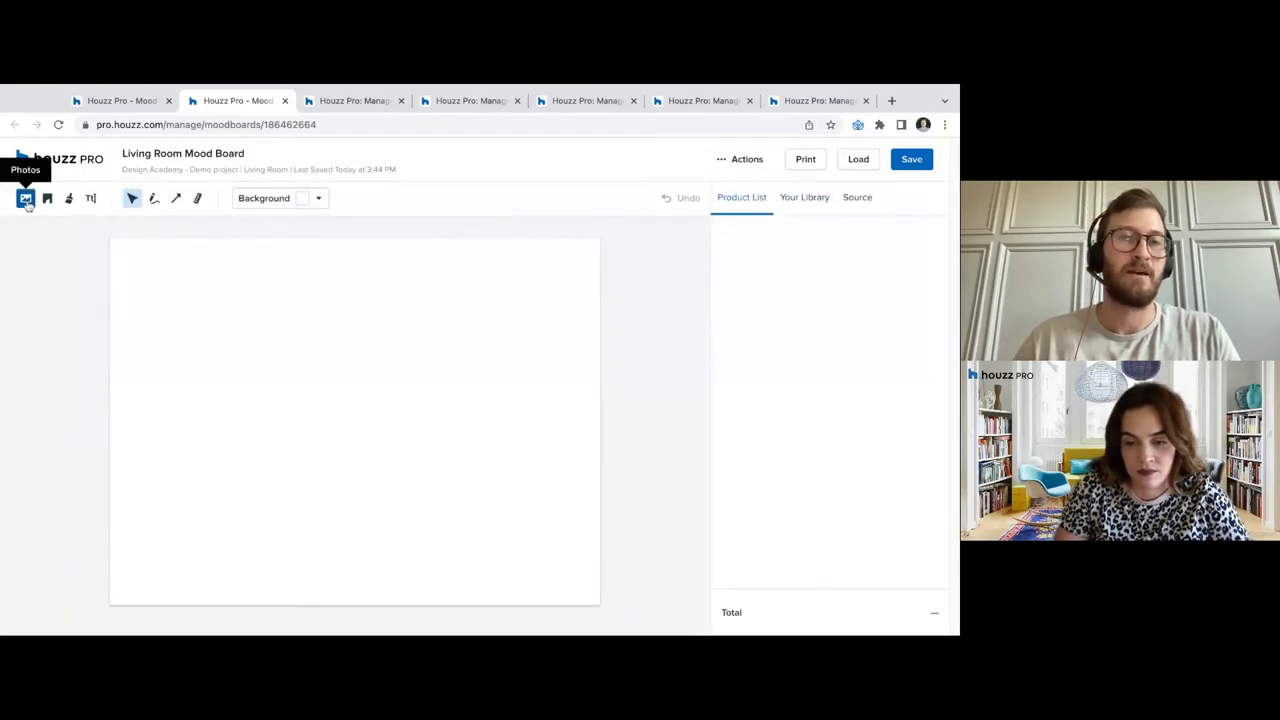
click(780, 208)
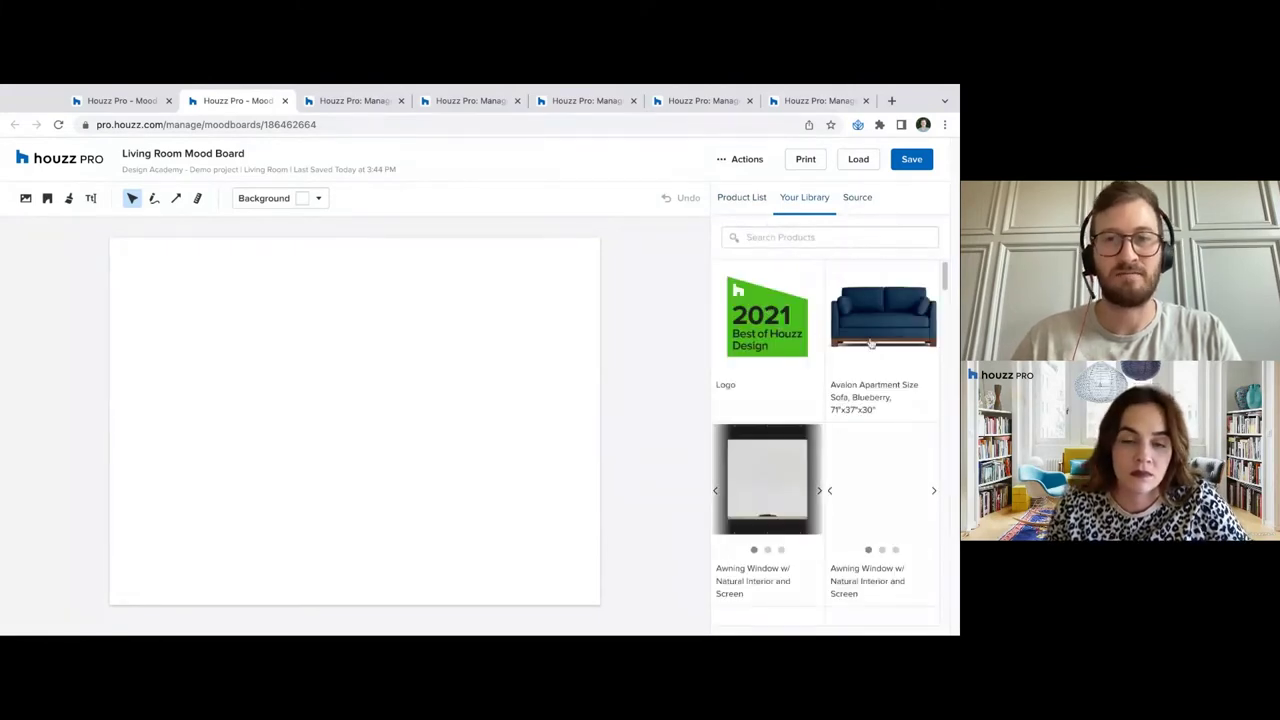
scroll(870, 343, down, 5)
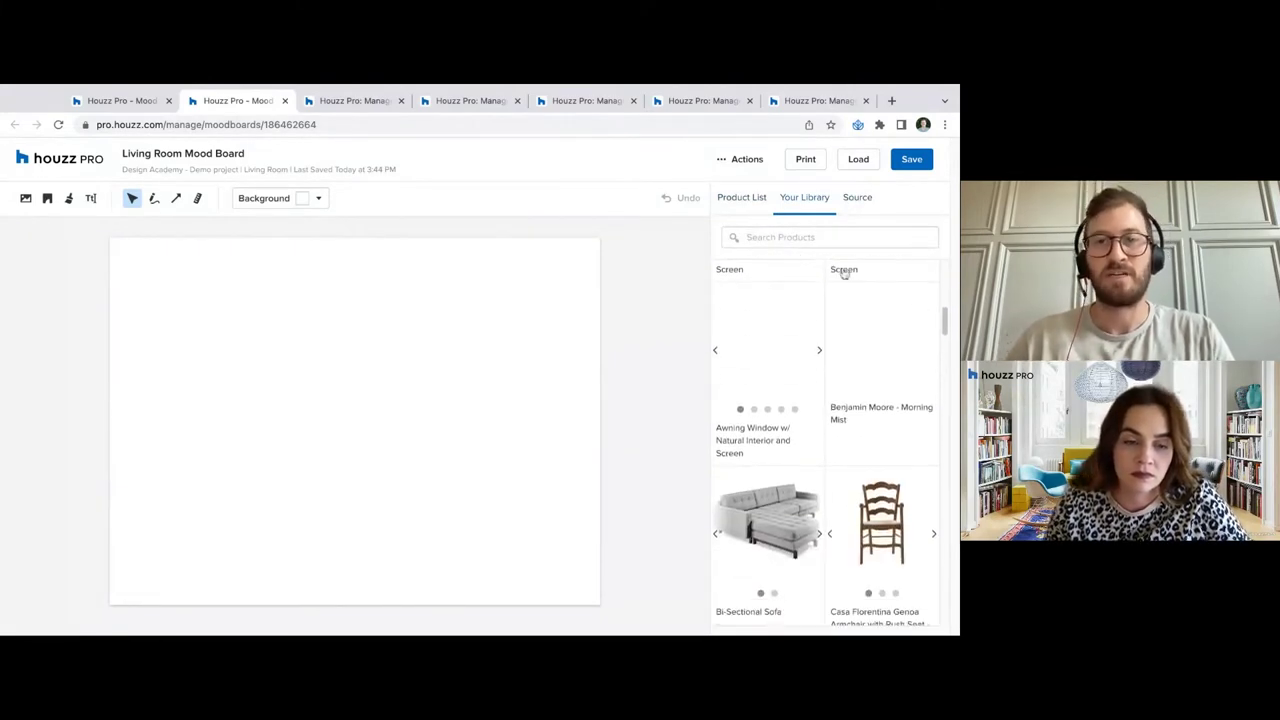
scroll(820, 405, up, 3)
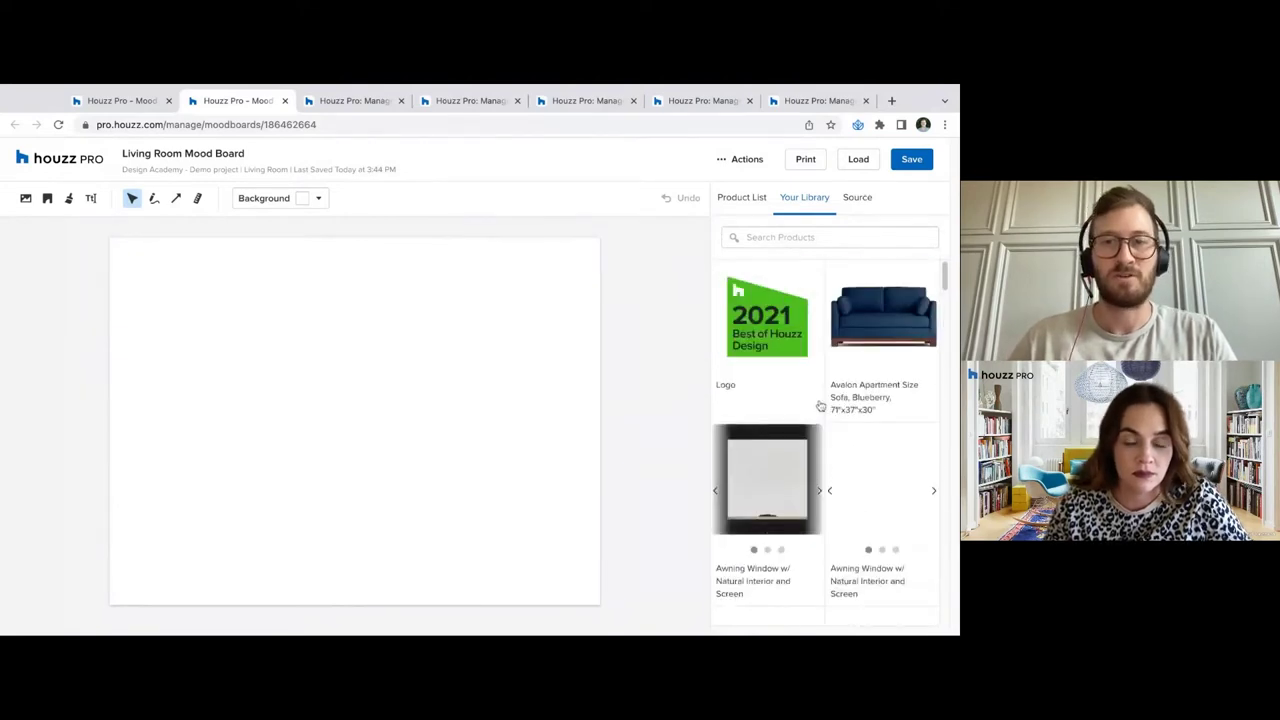
scroll(820, 405, down, 2)
scroll(814, 410, up, 2)
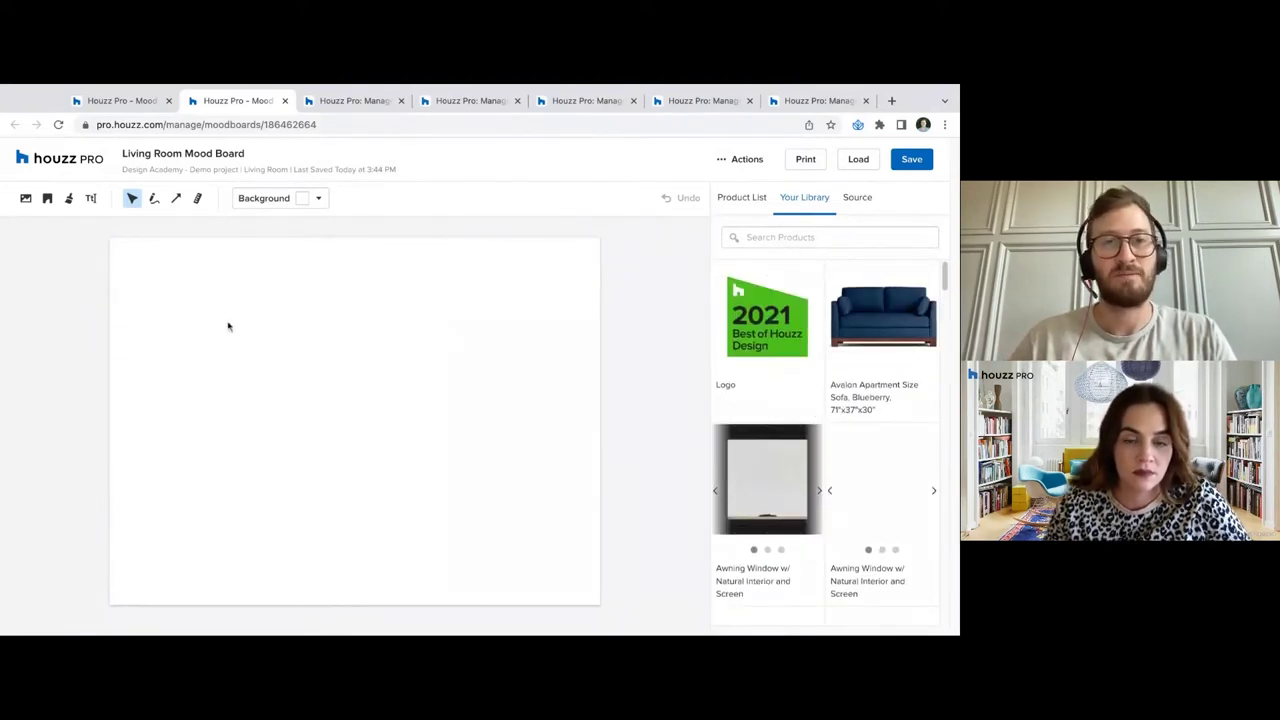
Examine the ways to add a photo to the mood board, including the photos from ideabooks
click(25, 198)
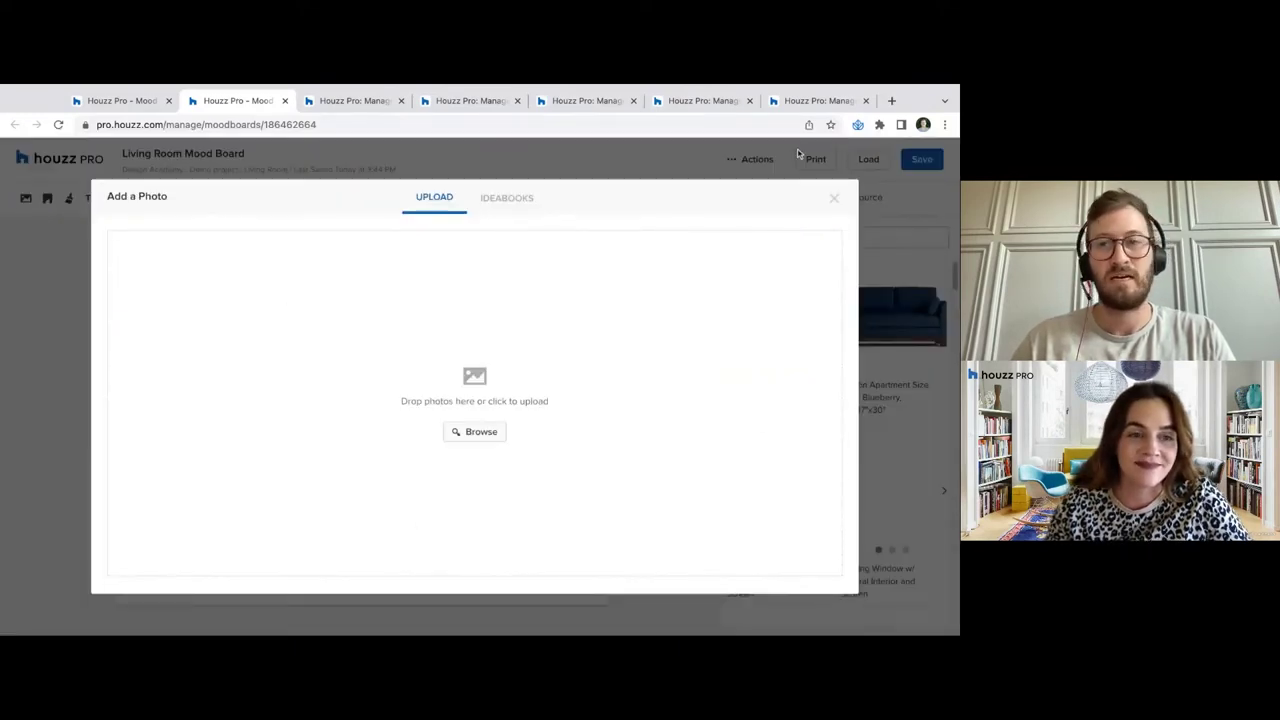
click(834, 199)
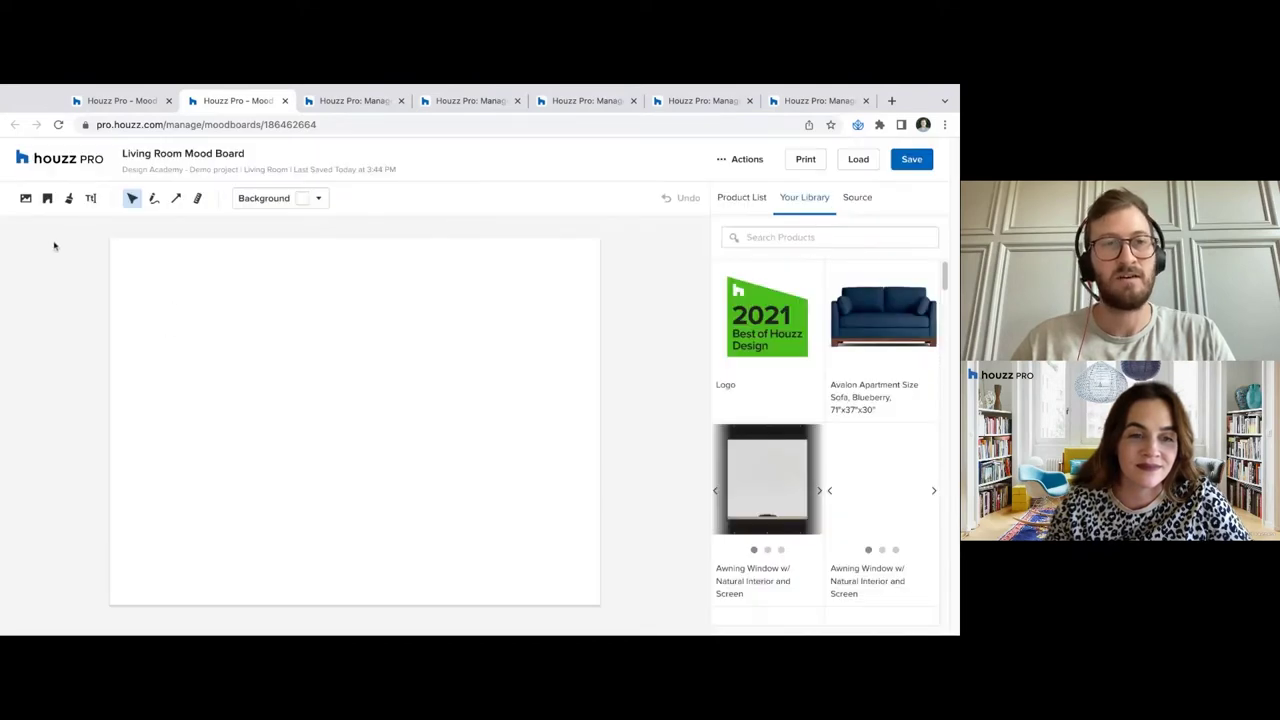
click(24, 198)
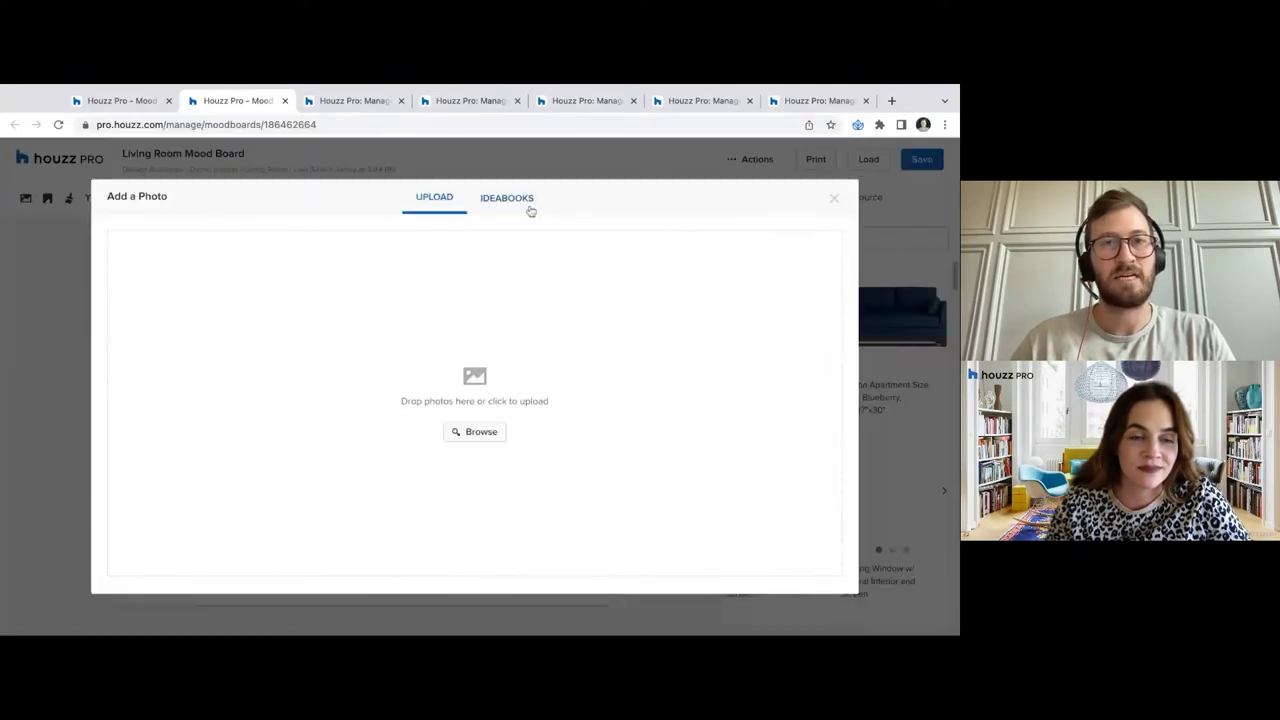
click(508, 200)
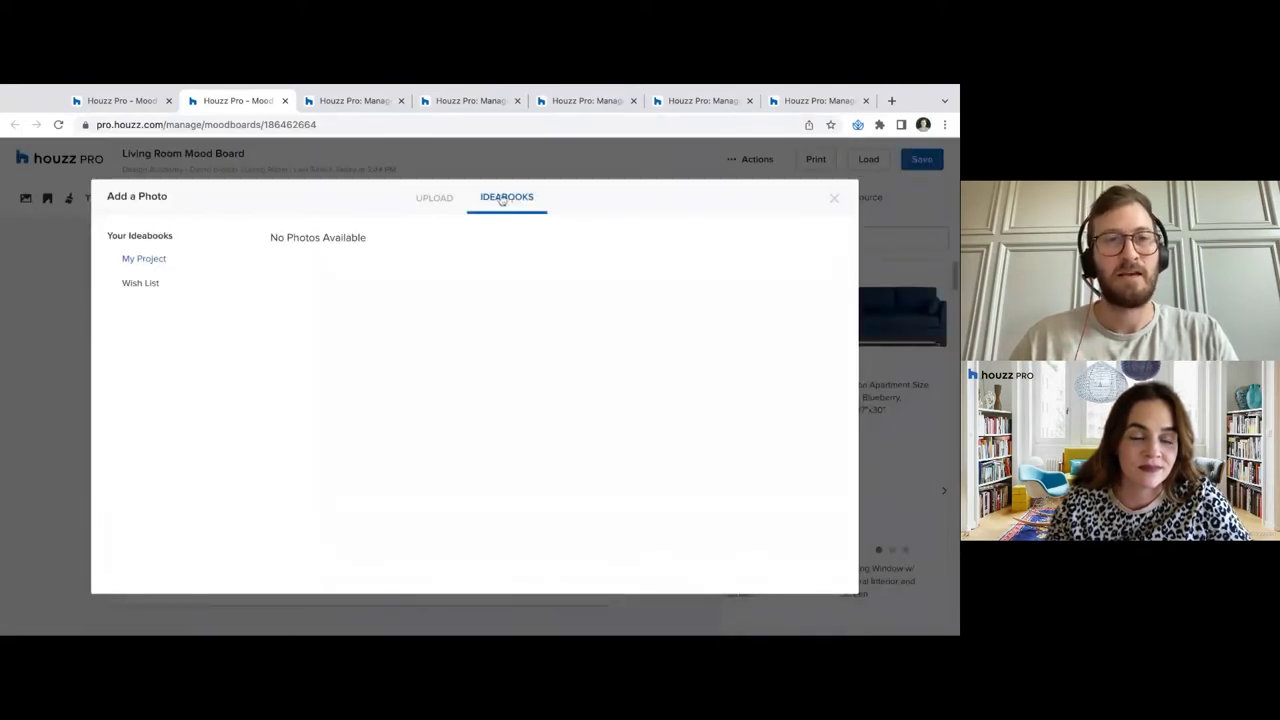
Try the Palo Alto Bedroom floor plan on the mood board at a reduced size, and remove it again
click(834, 203)
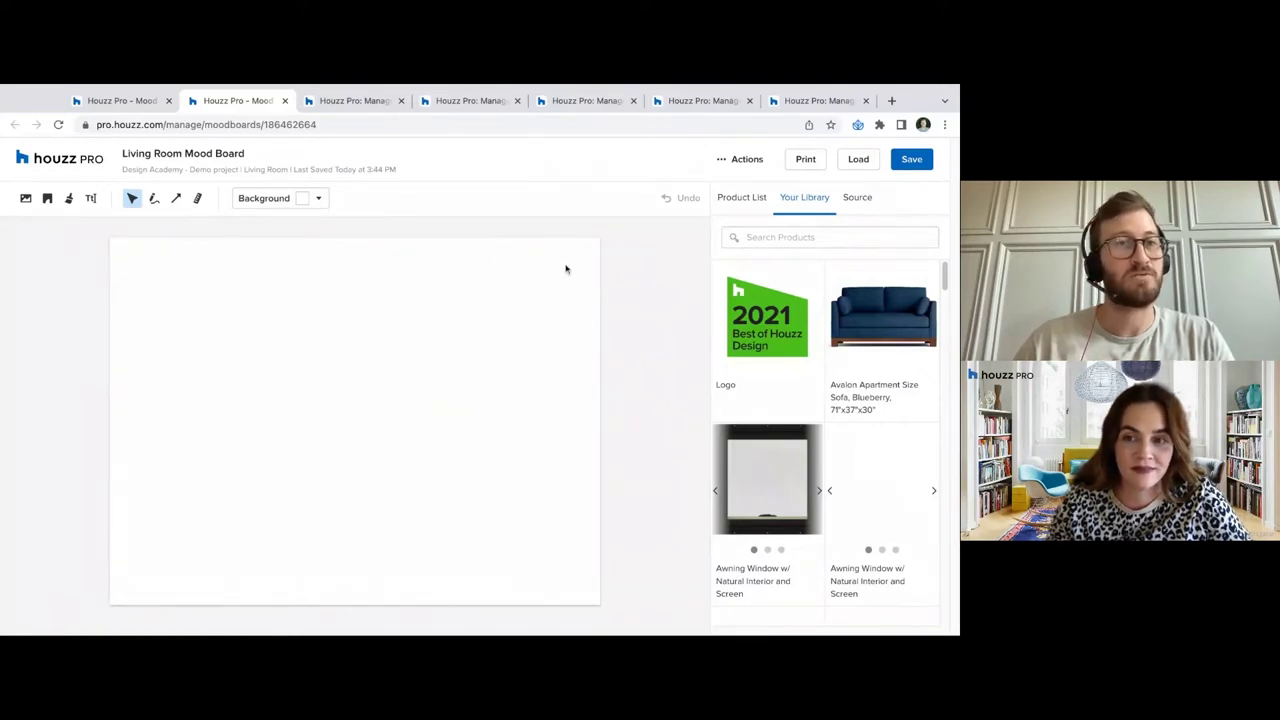
click(47, 199)
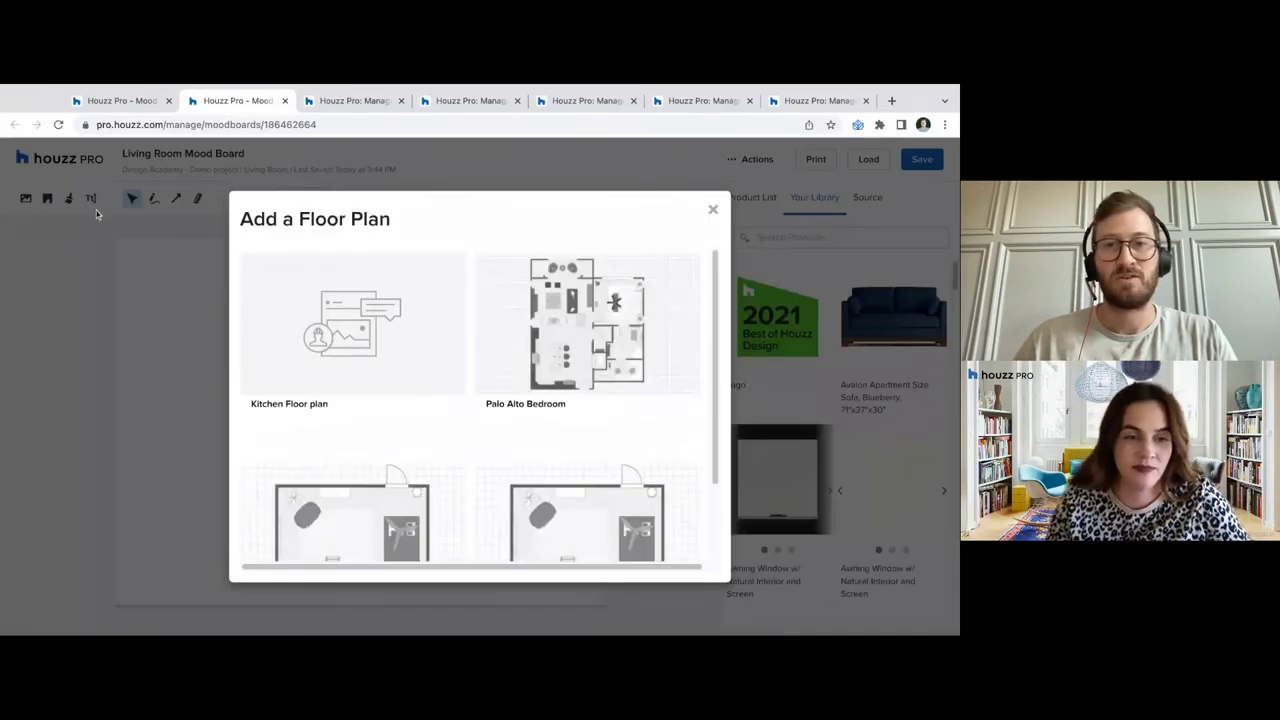
scroll(580, 372, down, 1)
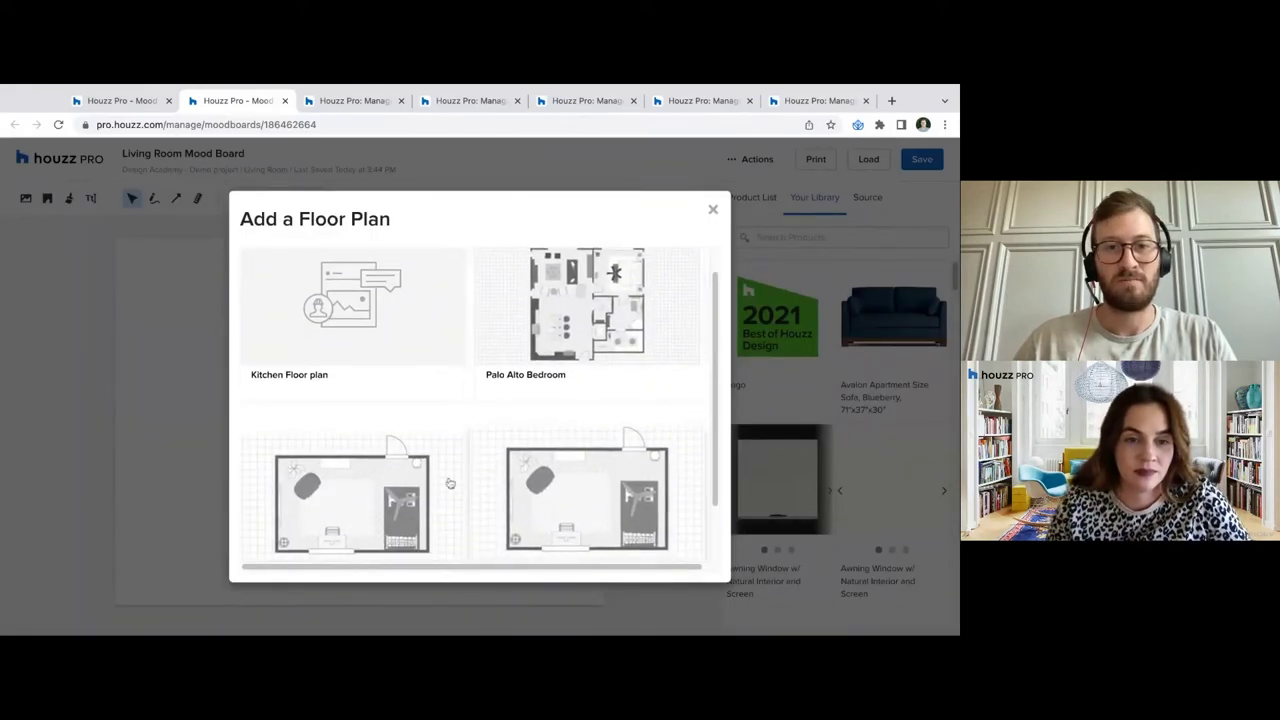
click(627, 300)
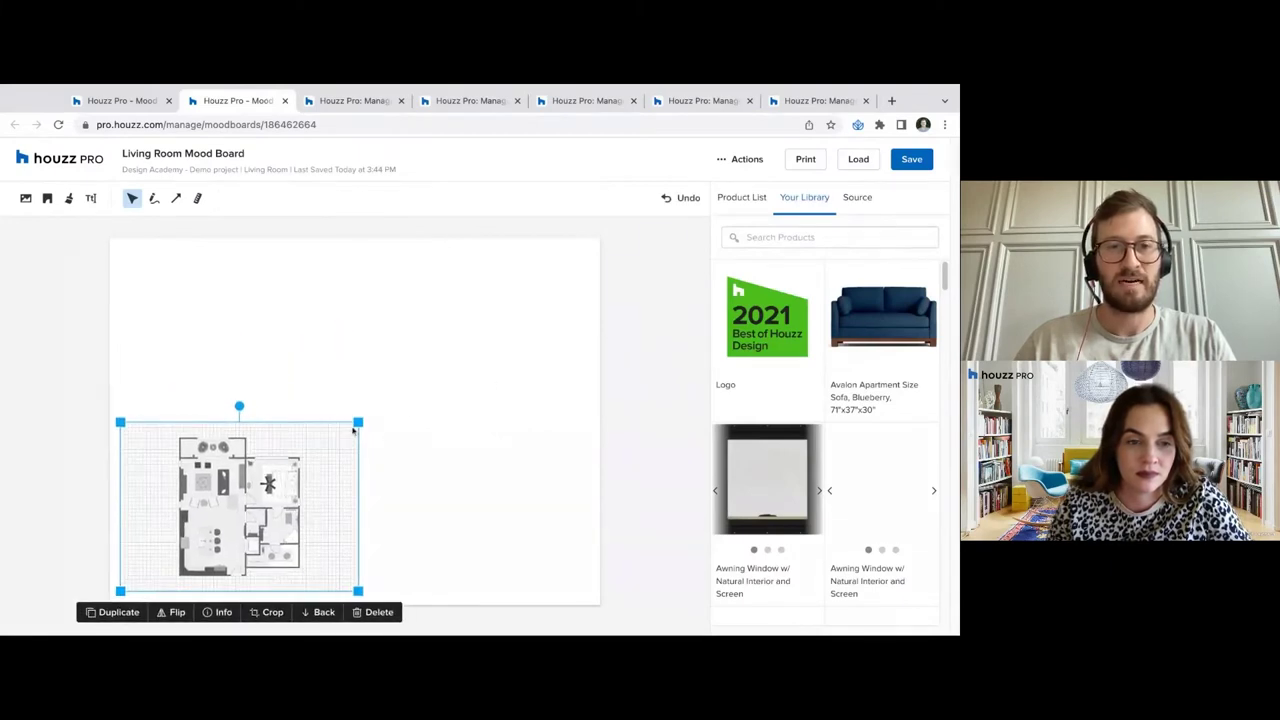
drag(357, 423, 376, 369)
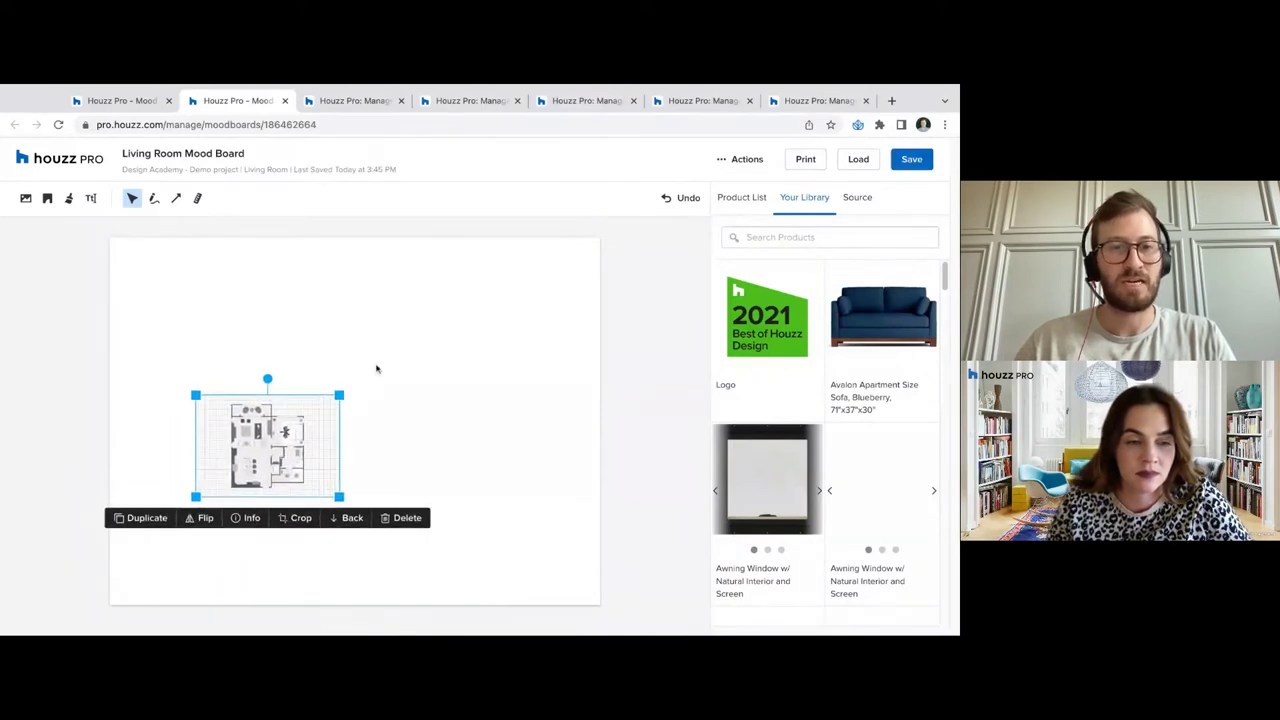
click(410, 518)
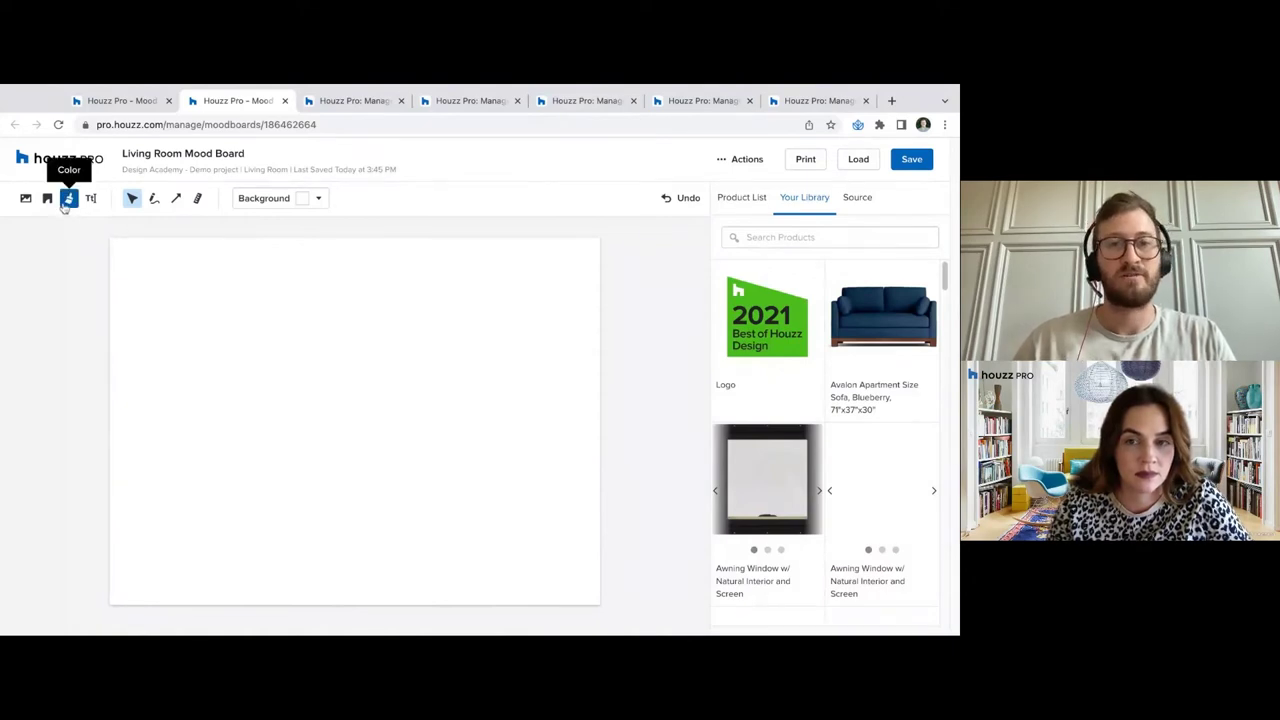
Find the Benjamin Moore paint White Heron OC-57 and add it to the mood board as a color swatch
click(66, 200)
click(421, 274)
text(white he)
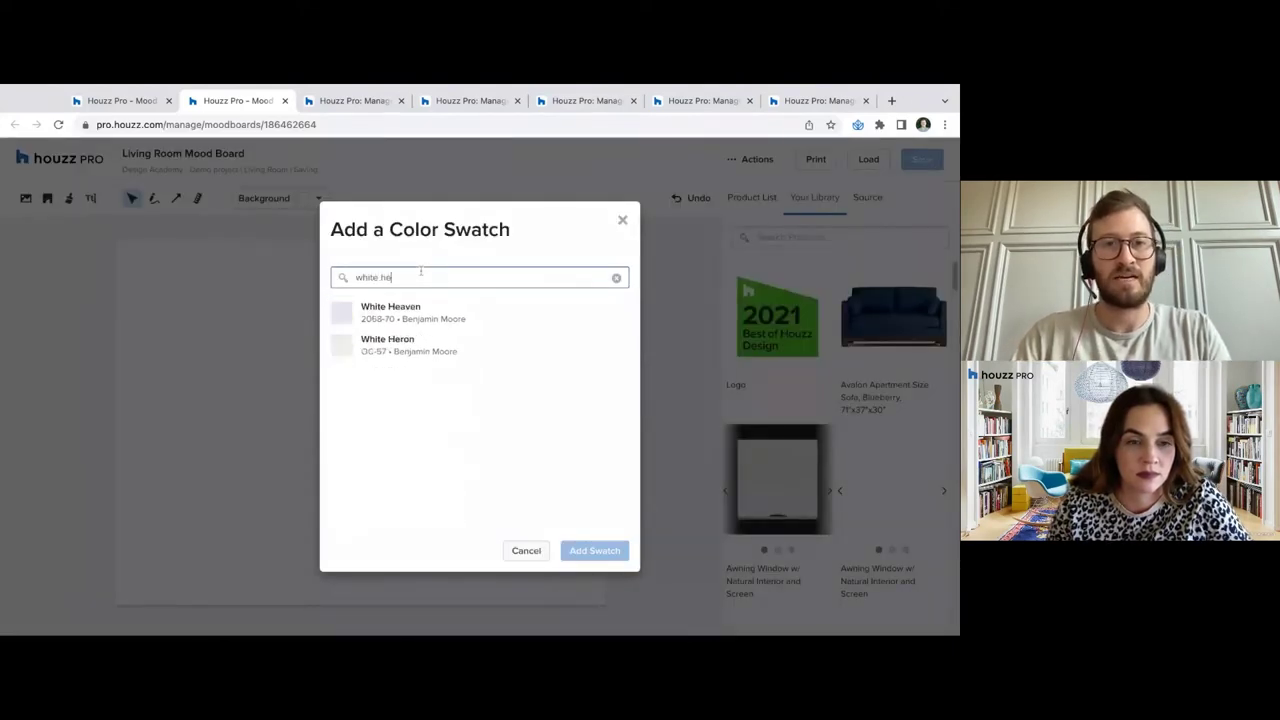
text(ron)
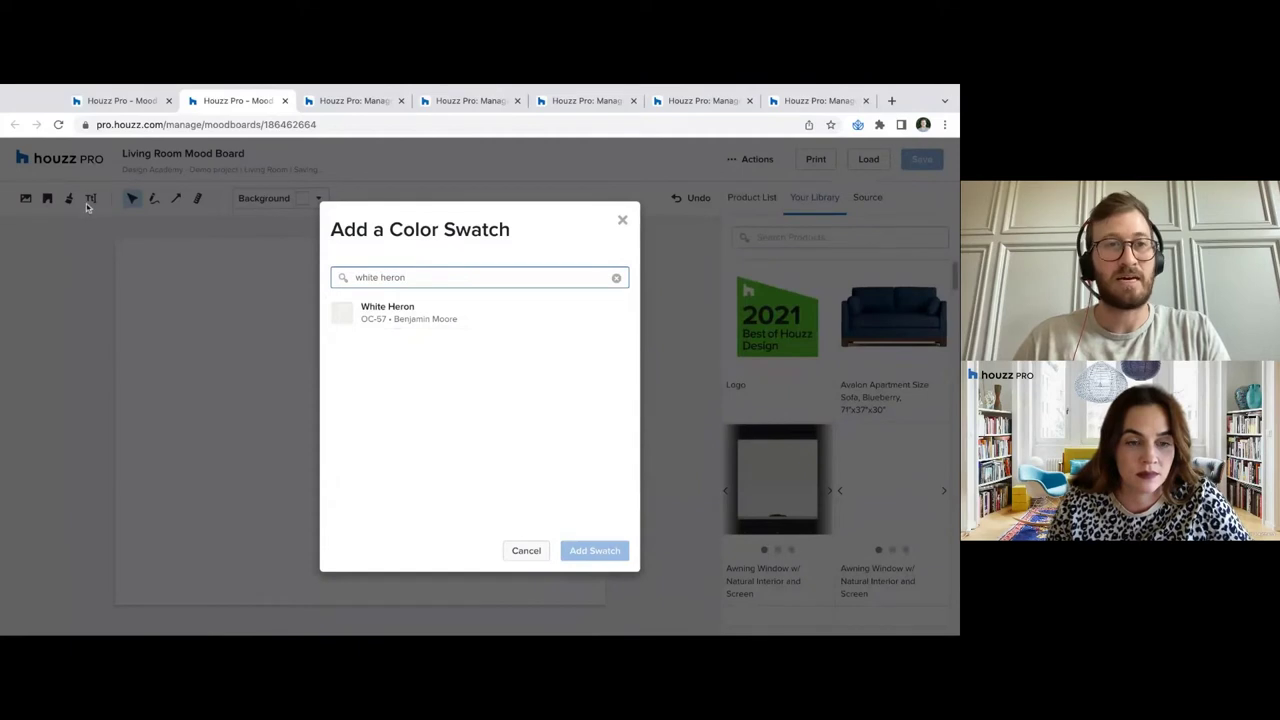
click(399, 322)
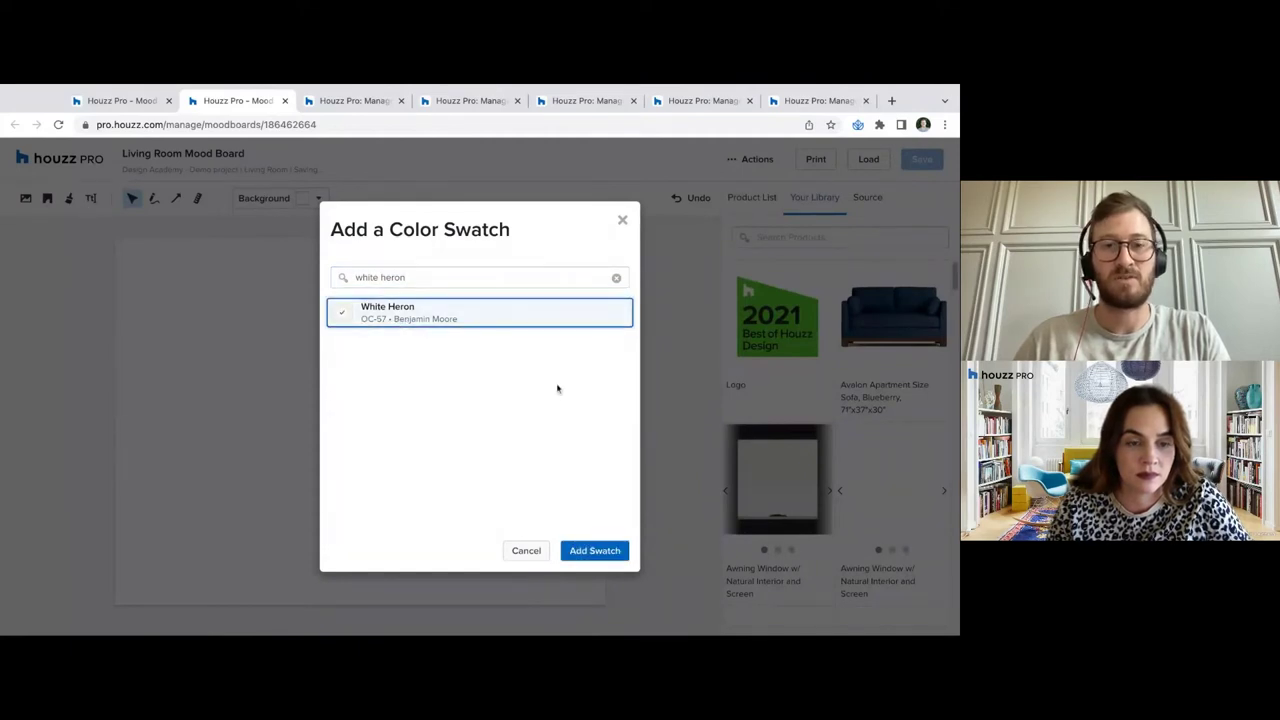
click(590, 551)
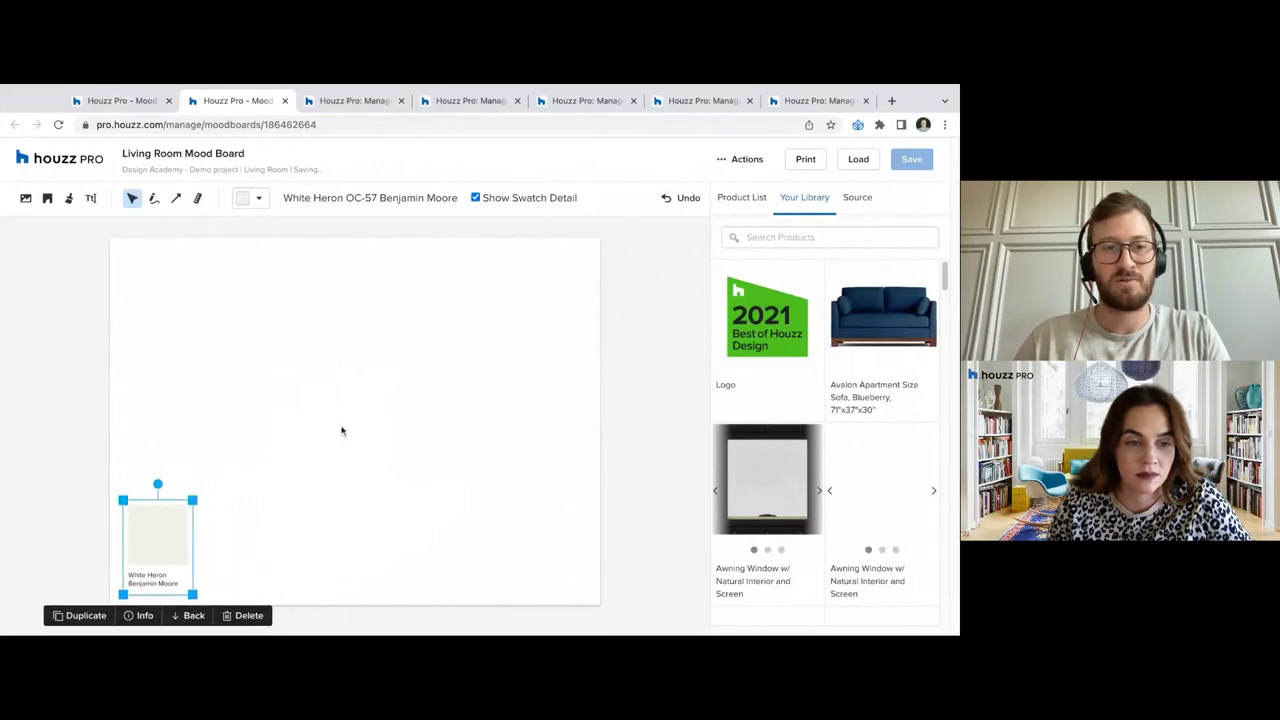
Add a color swatch of Benjamin Moore Revere Pewter HC-172 to the mood board
click(67, 199)
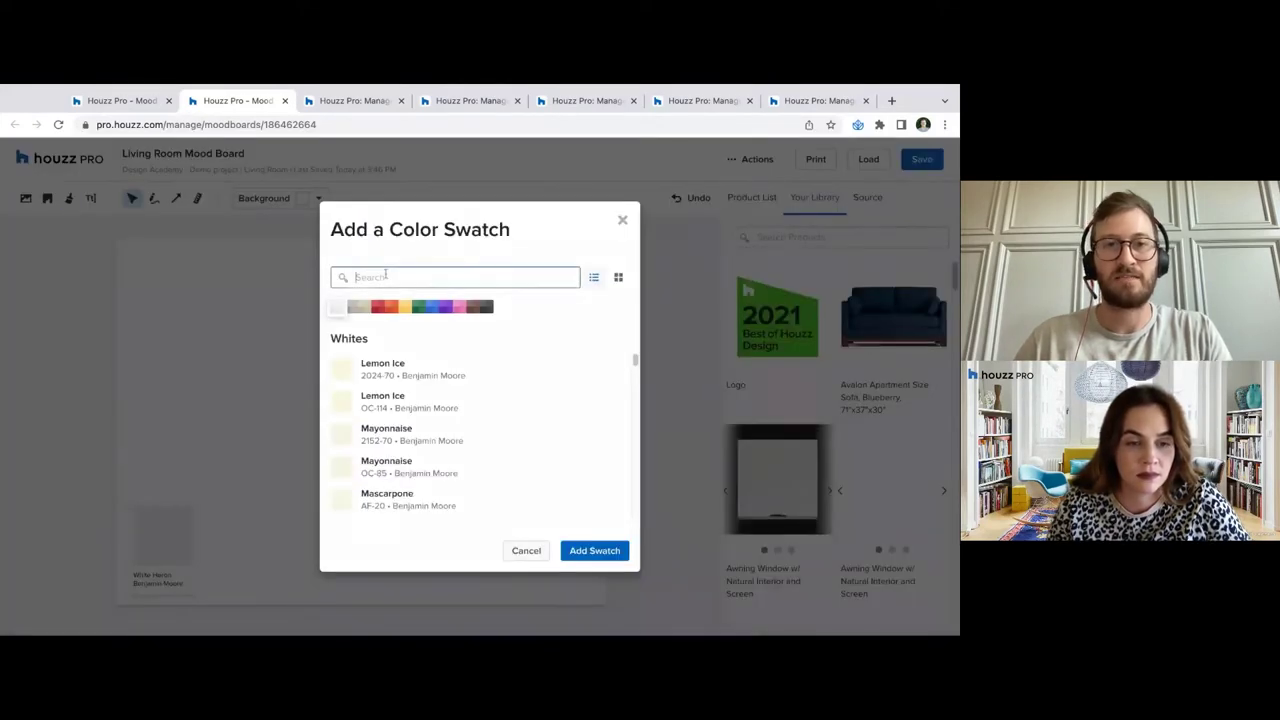
text(revere)
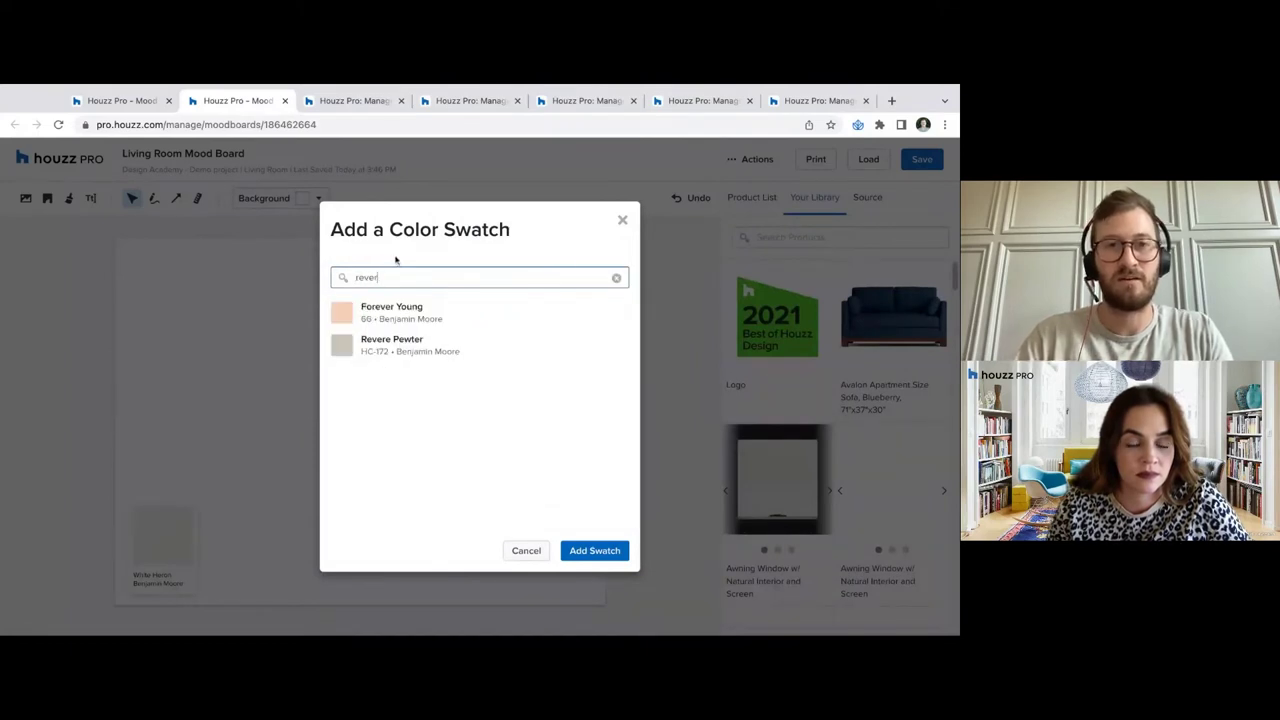
click(418, 311)
click(594, 550)
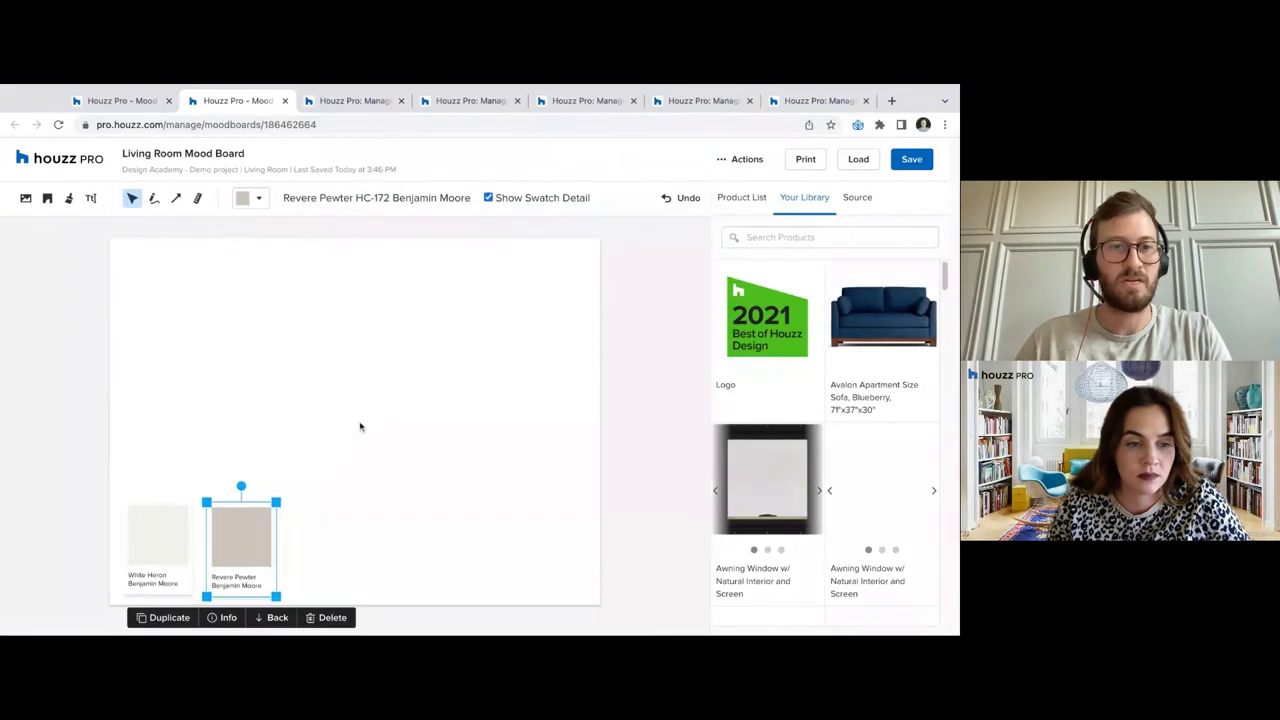
Move the White Heron and Revere Pewter swatches up and line them up side by side, leaving room beneath them
click(310, 457)
click(171, 544)
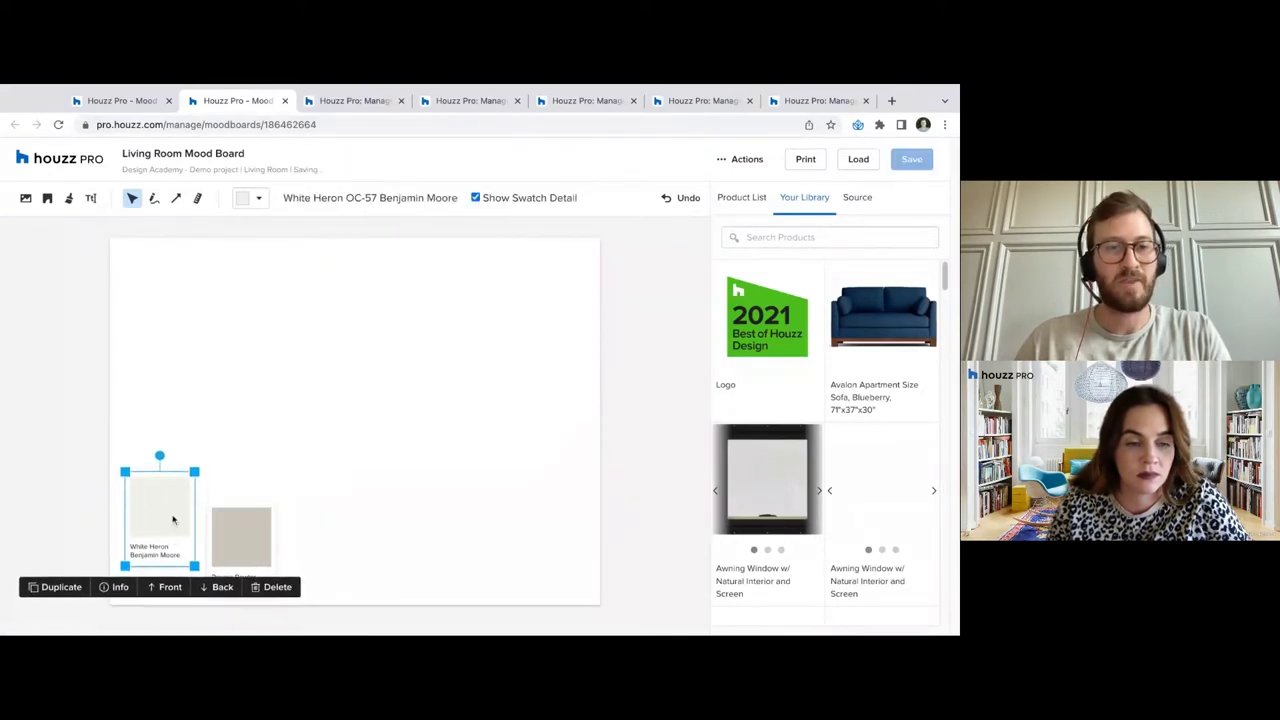
click(242, 525)
click(177, 524)
click(246, 512)
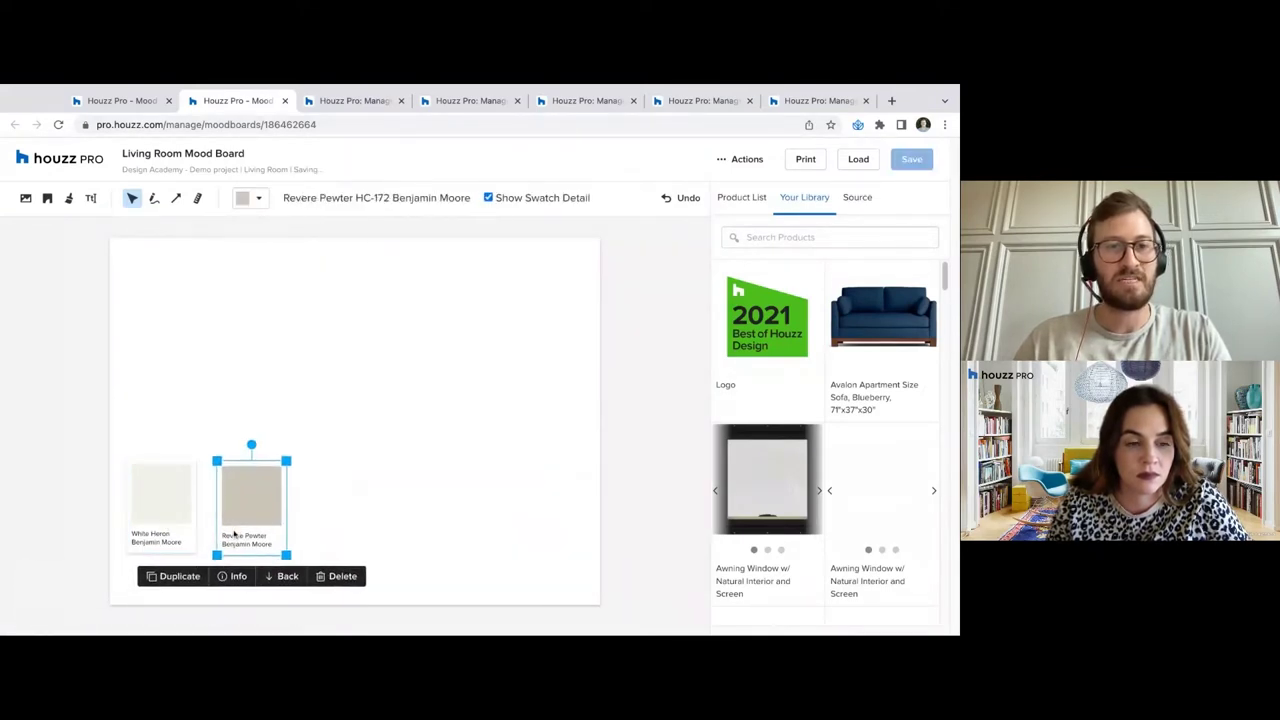
Add the text label "Trim Color" and position it beneath the White Heron swatch
click(91, 199)
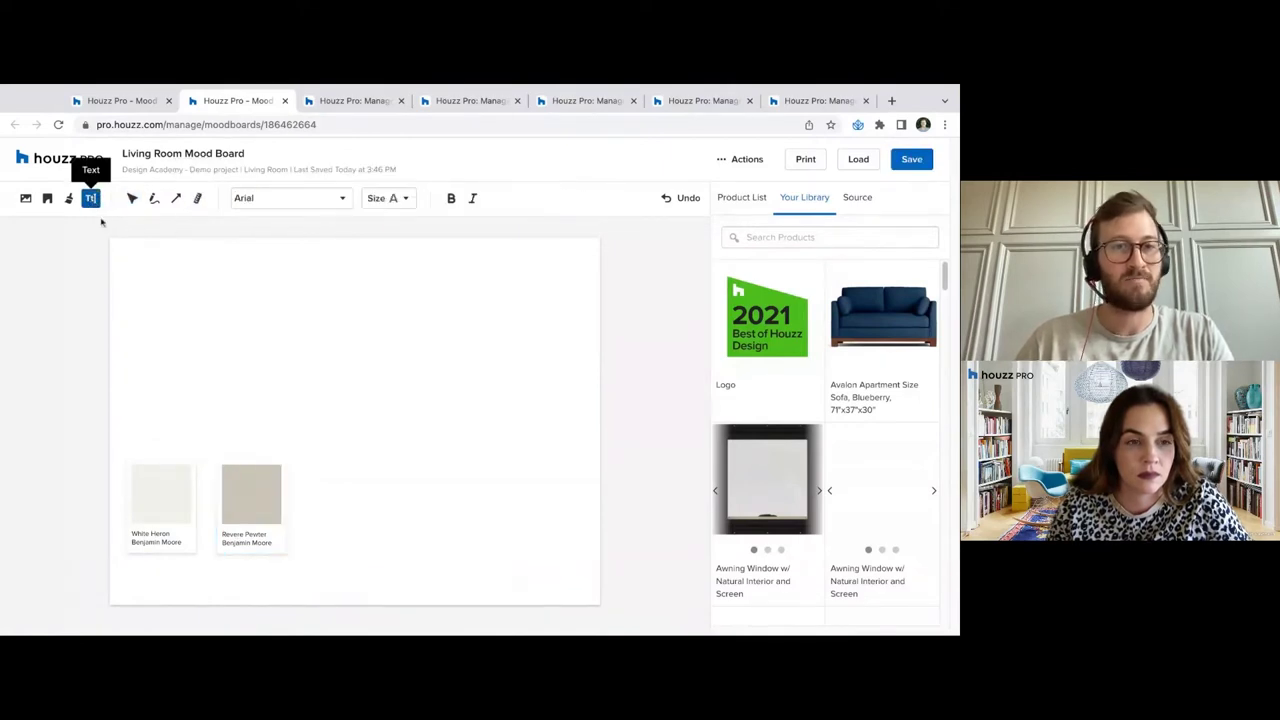
click(124, 572)
text(Trim Color)
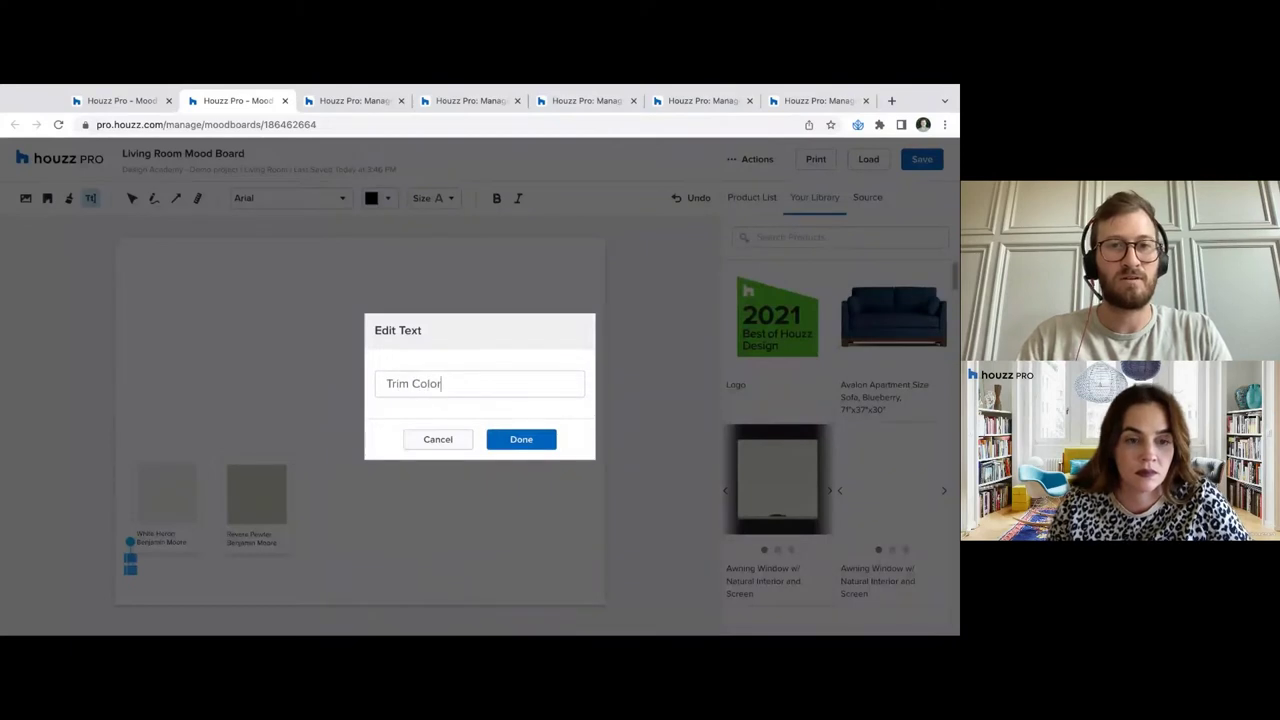
key(Return)
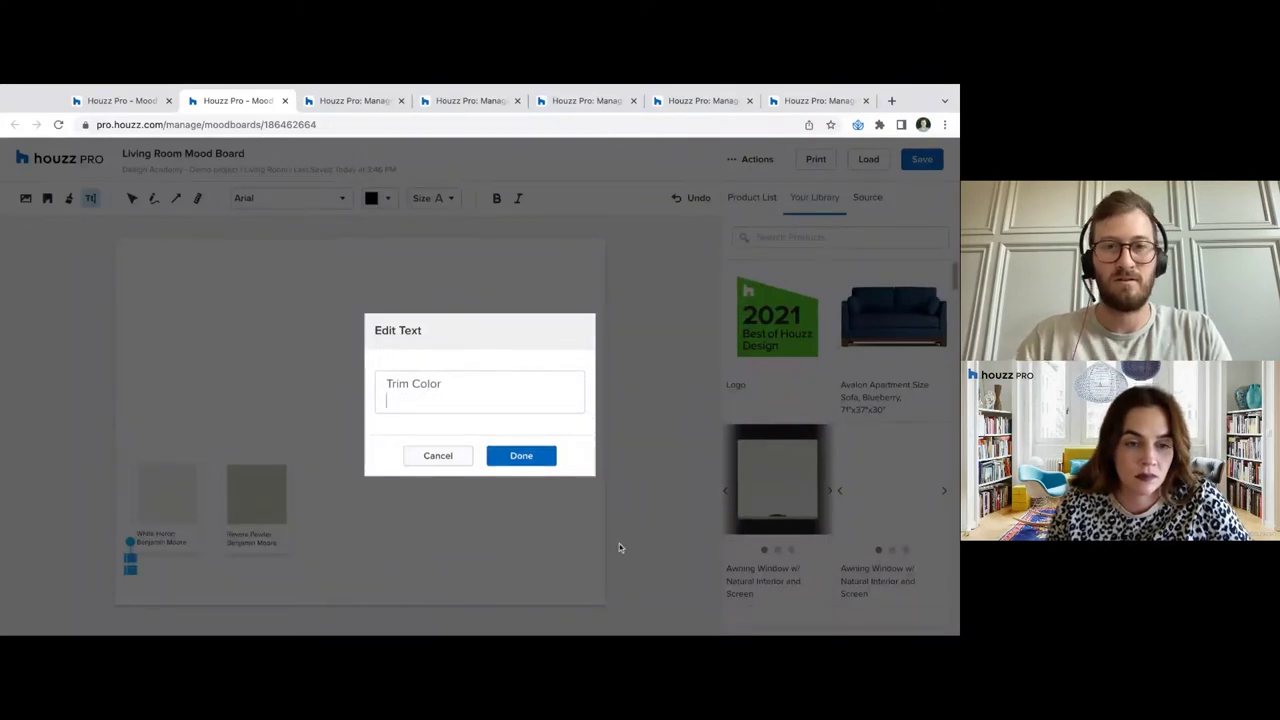
key(BackSpace)
click(521, 455)
drag(134, 575, 169, 578)
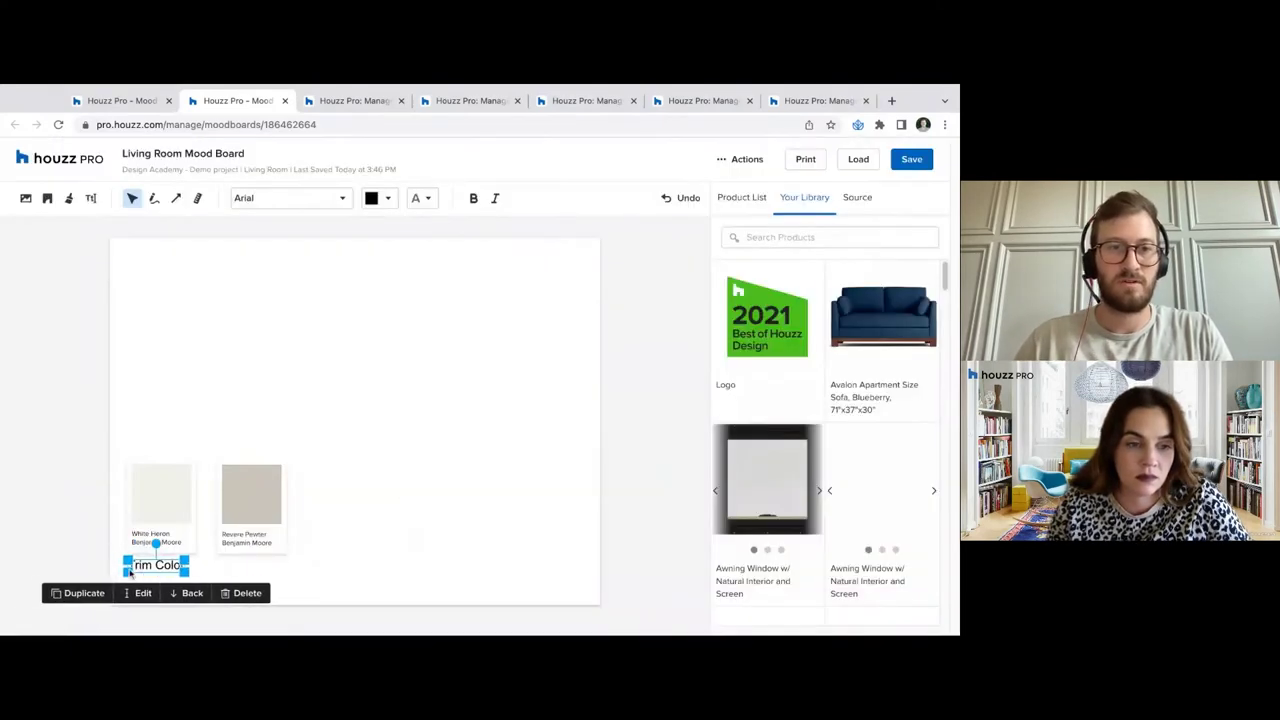
Add the text label "Wall Color" and center it beneath the Revere Pewter swatch
click(90, 198)
click(233, 568)
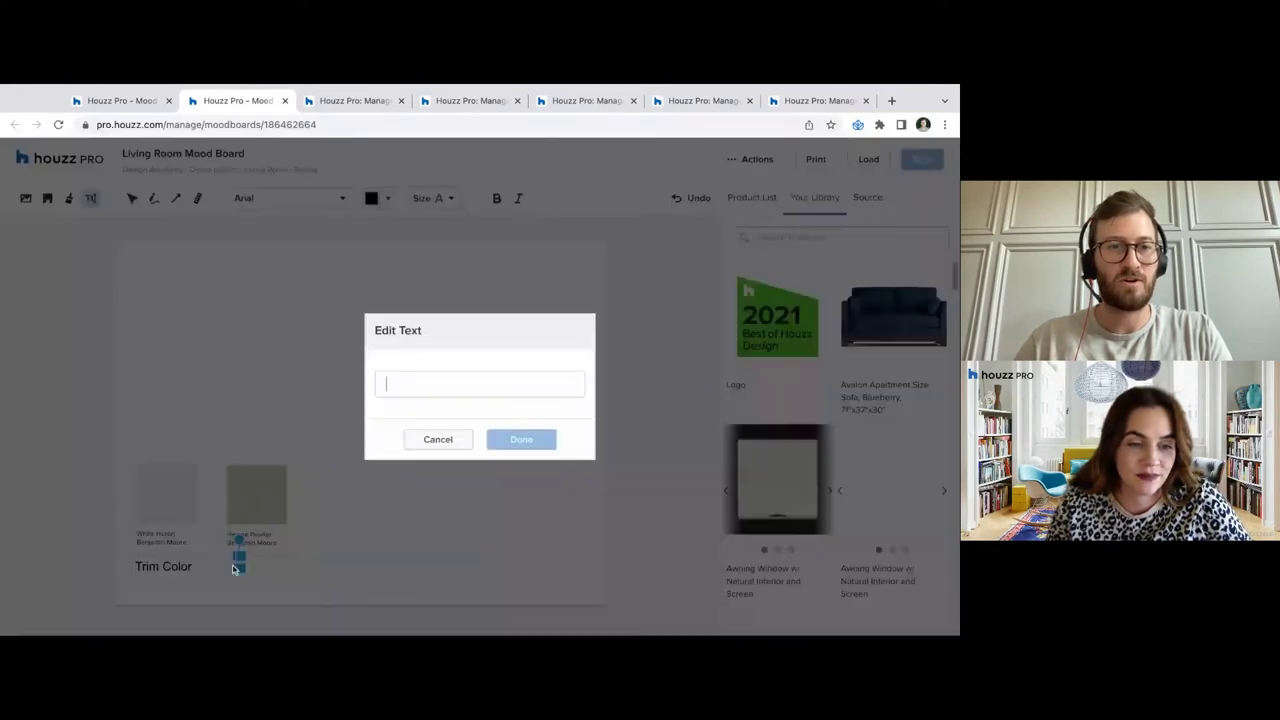
text(Wall Color)
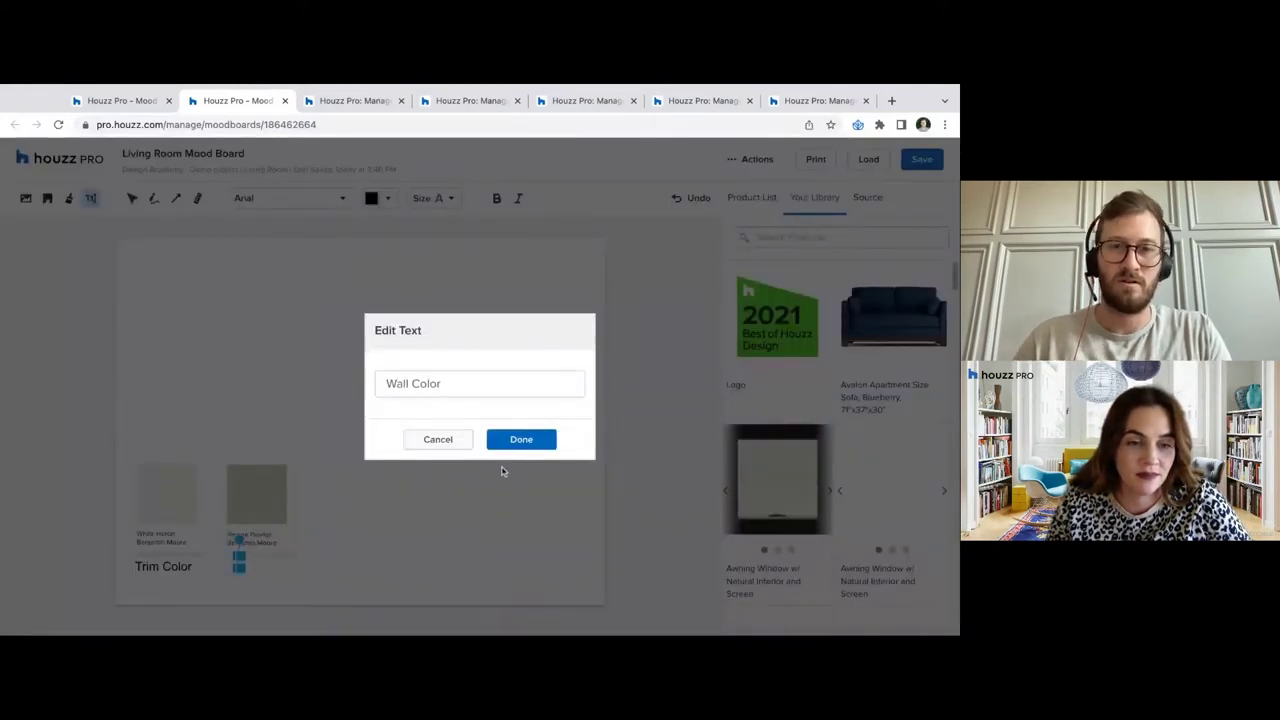
click(510, 442)
click(232, 564)
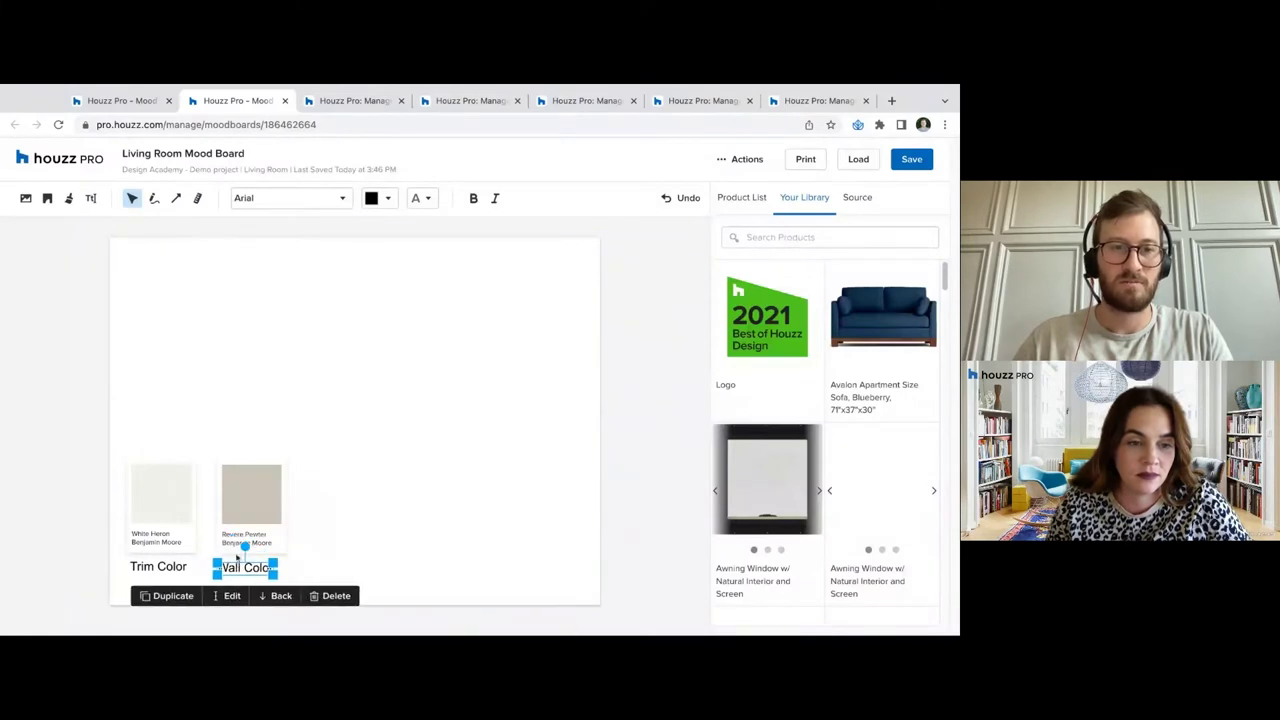
drag(238, 557, 251, 567)
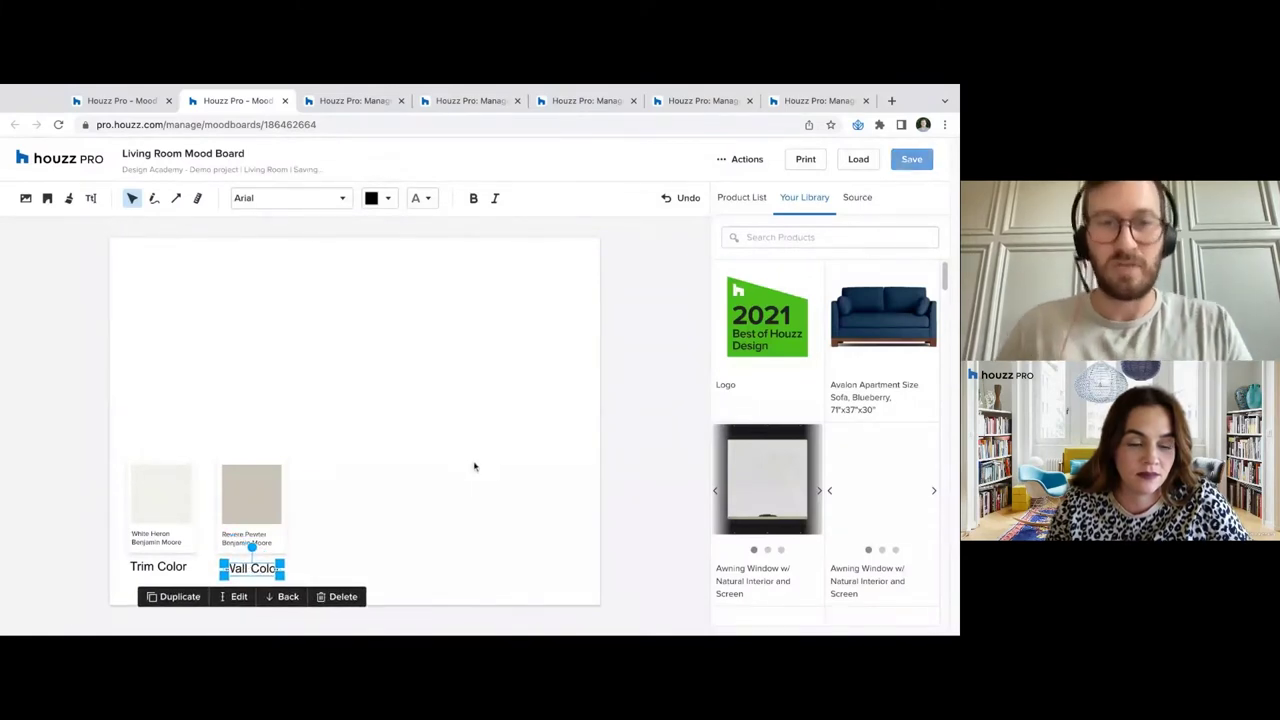
click(286, 411)
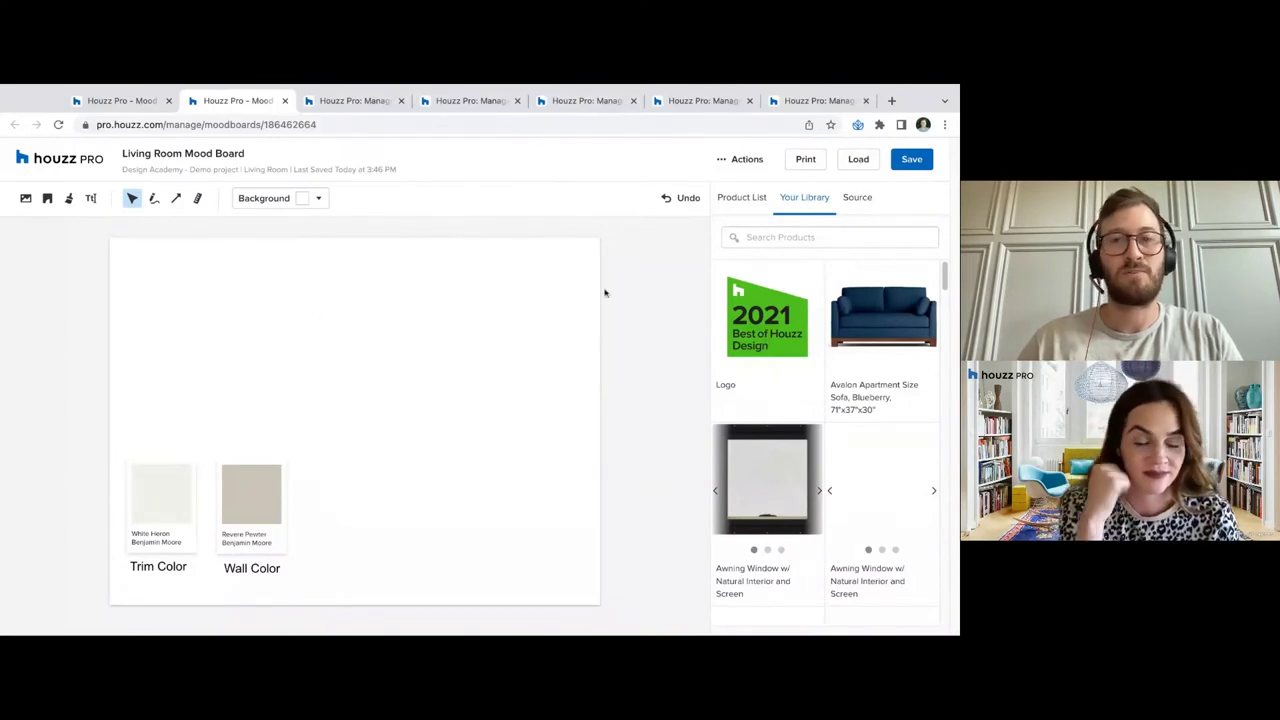
Browse the saved products in Your Library and check the color swatch list without adding another swatch
scroll(862, 480, down, 5)
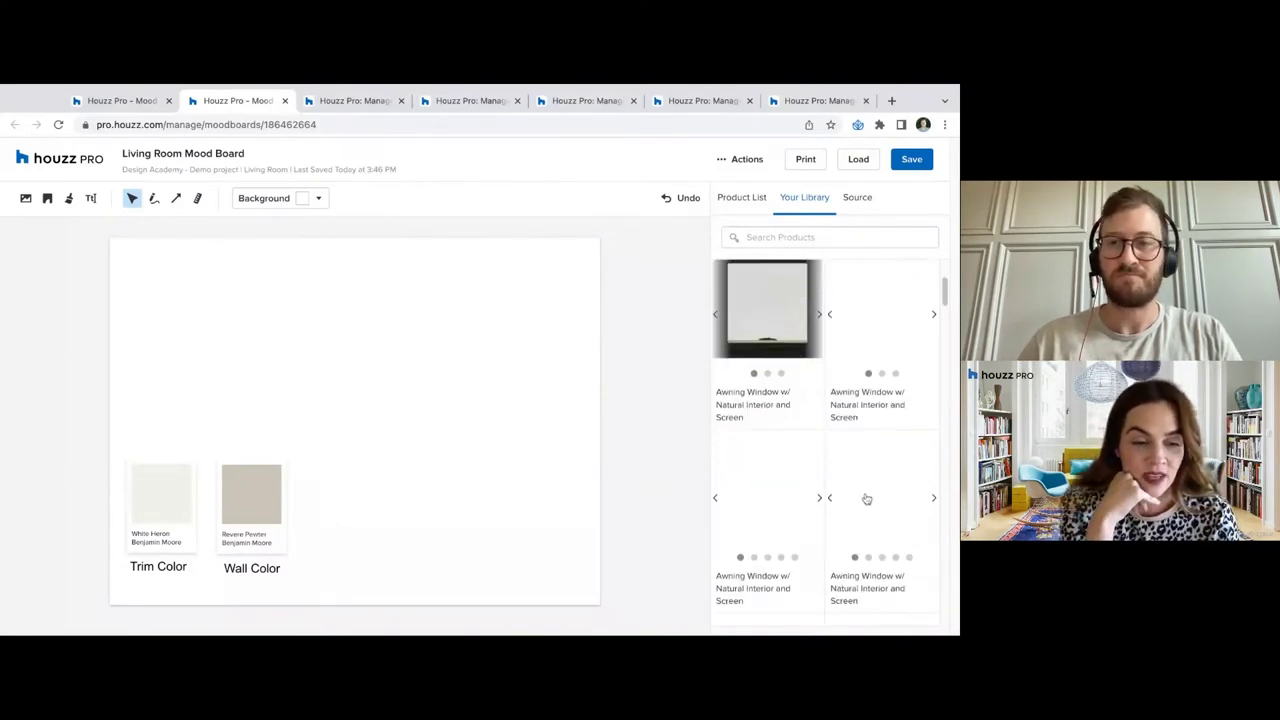
scroll(866, 500, down, 3)
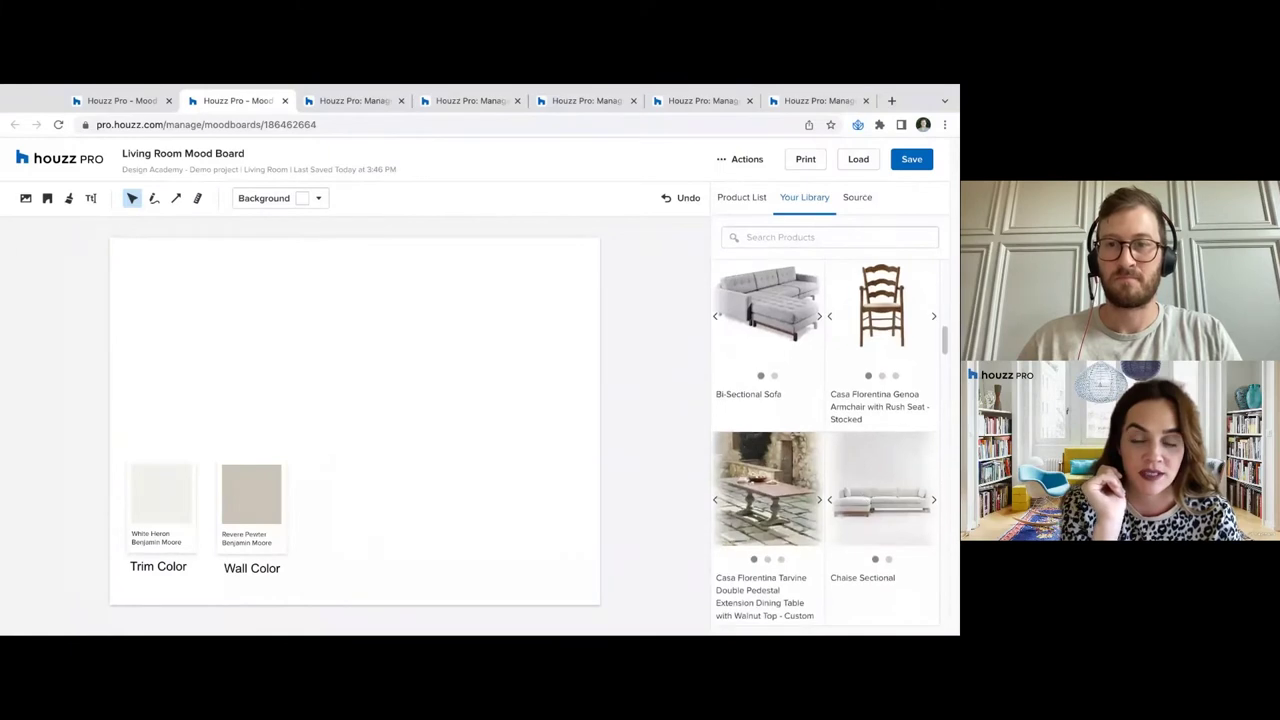
scroll(868, 478, up, 8)
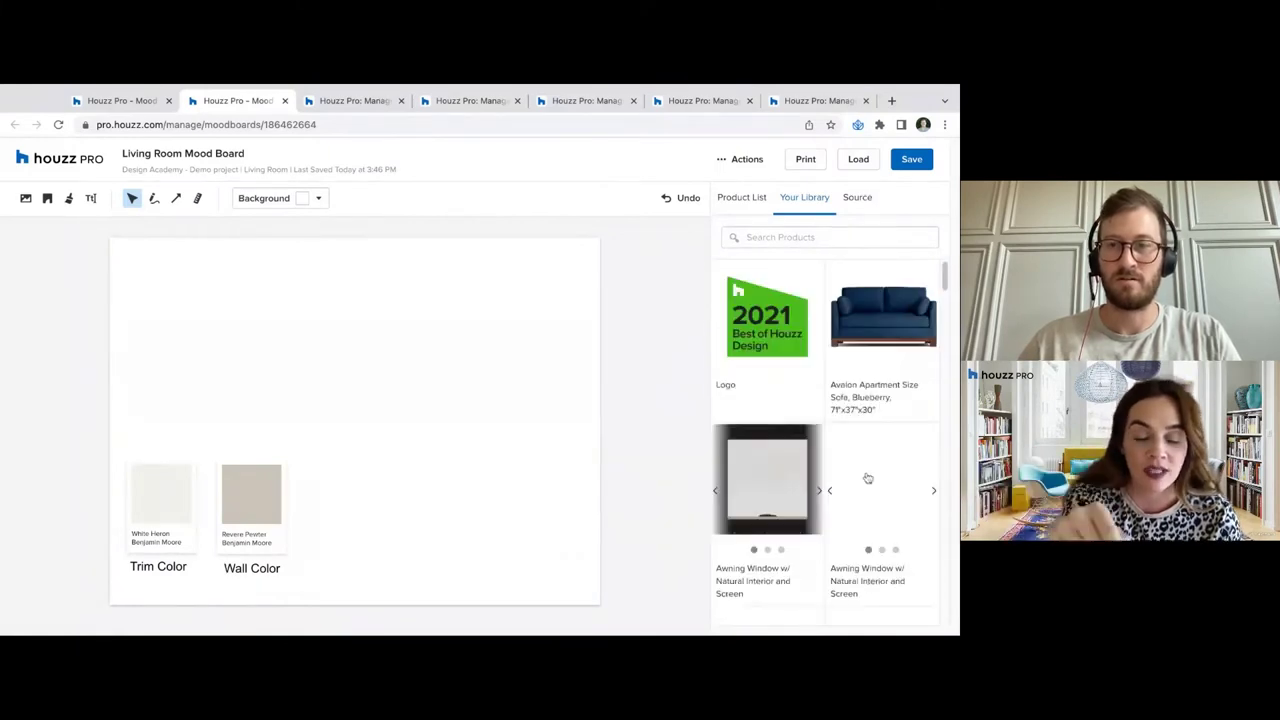
click(264, 510)
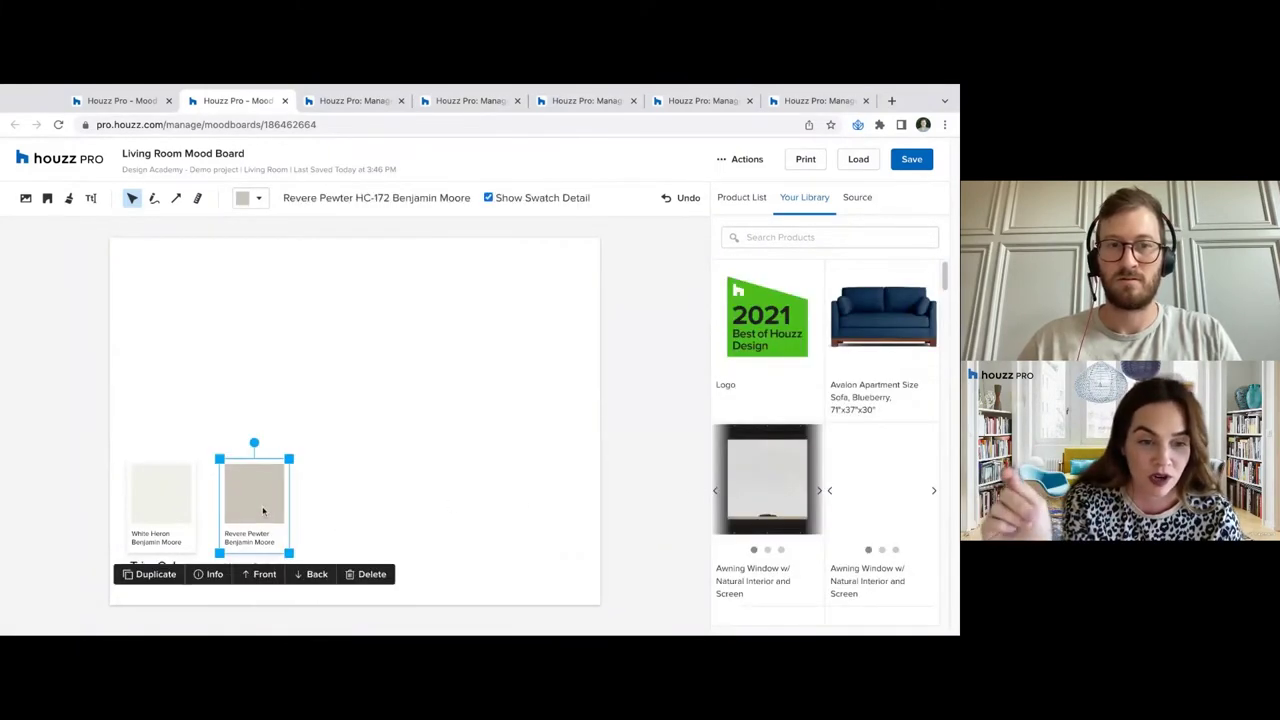
click(379, 512)
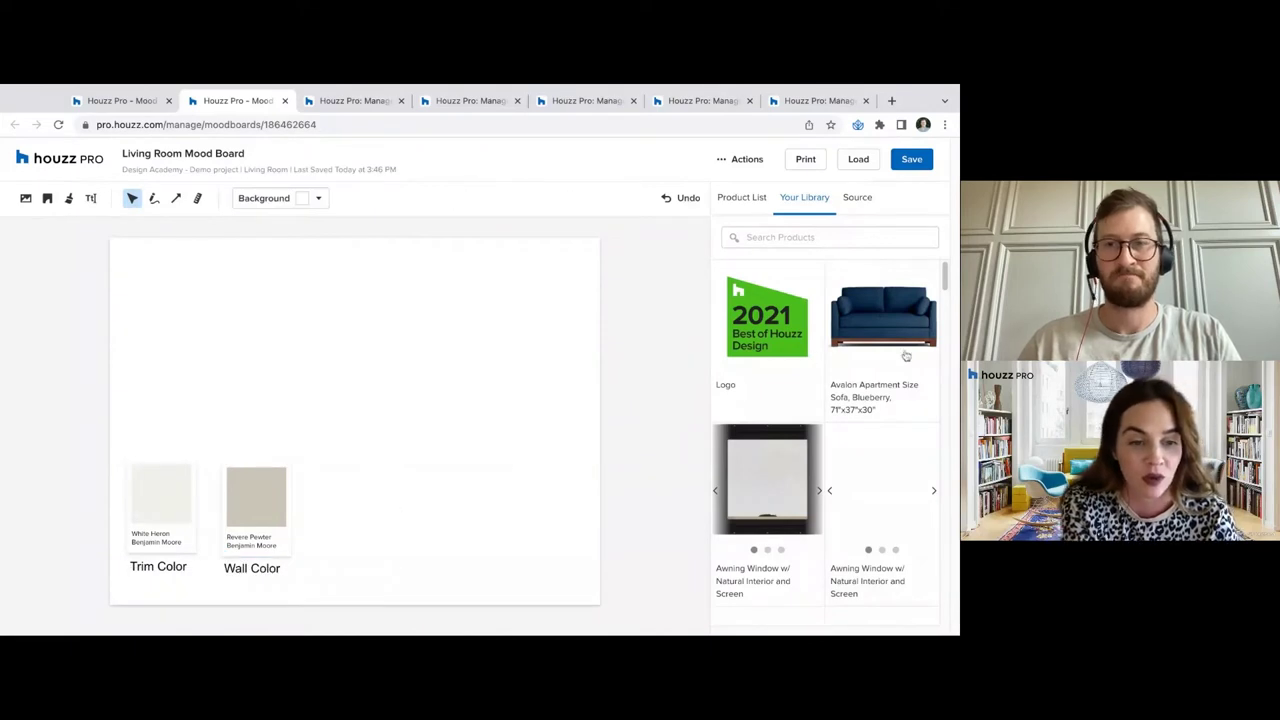
click(69, 199)
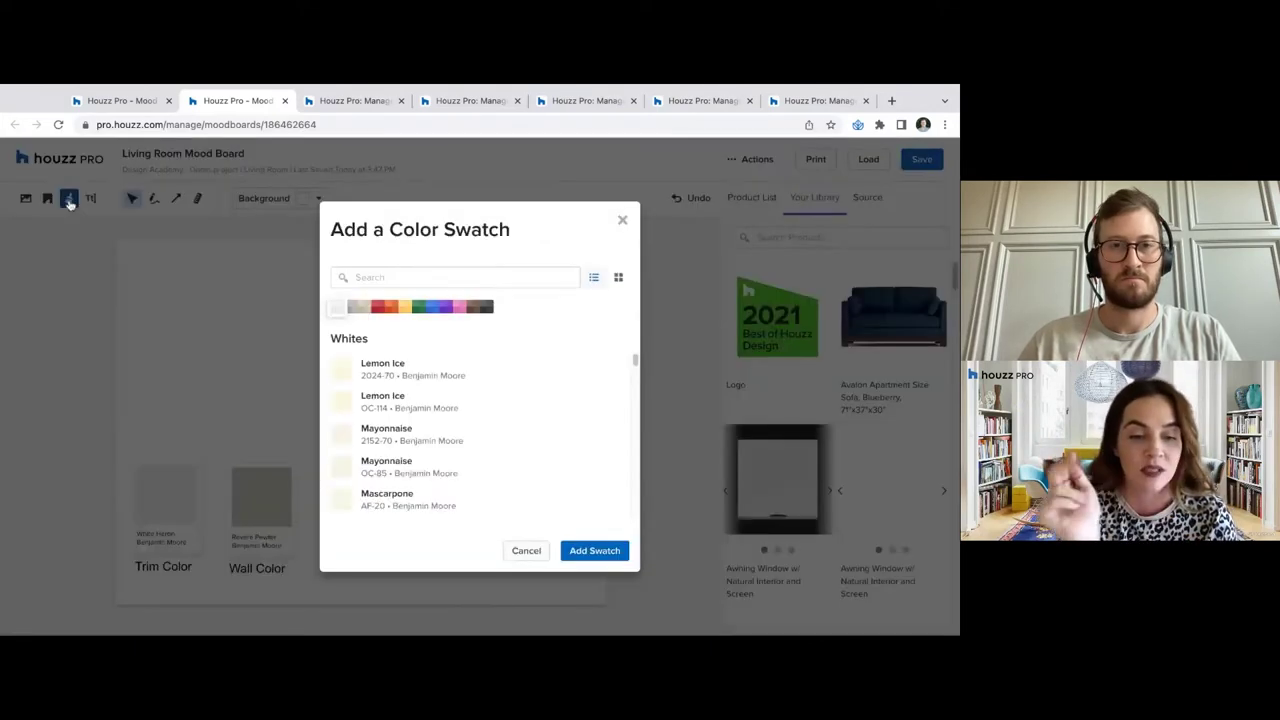
click(527, 551)
Hide the Revere Pewter swatch's details, adjust the swatch's position above the Wall Color label, and show its details again
click(256, 505)
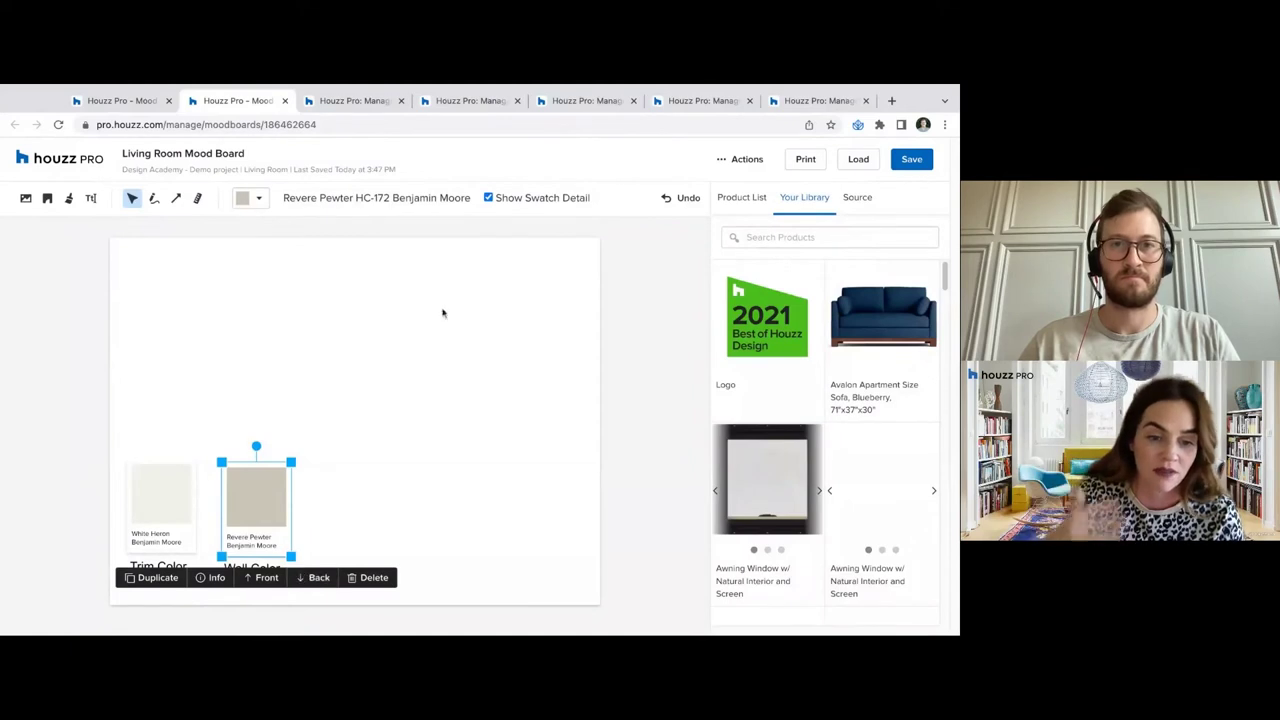
click(497, 200)
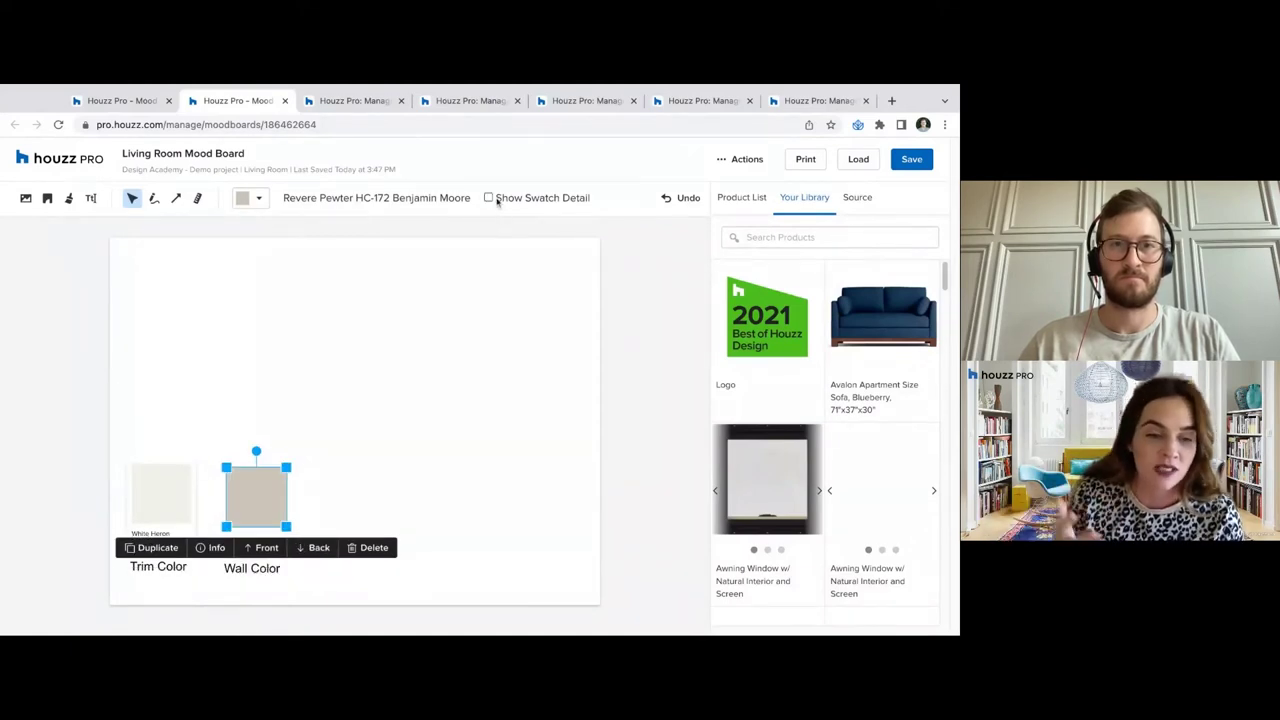
click(444, 351)
drag(250, 500, 246, 516)
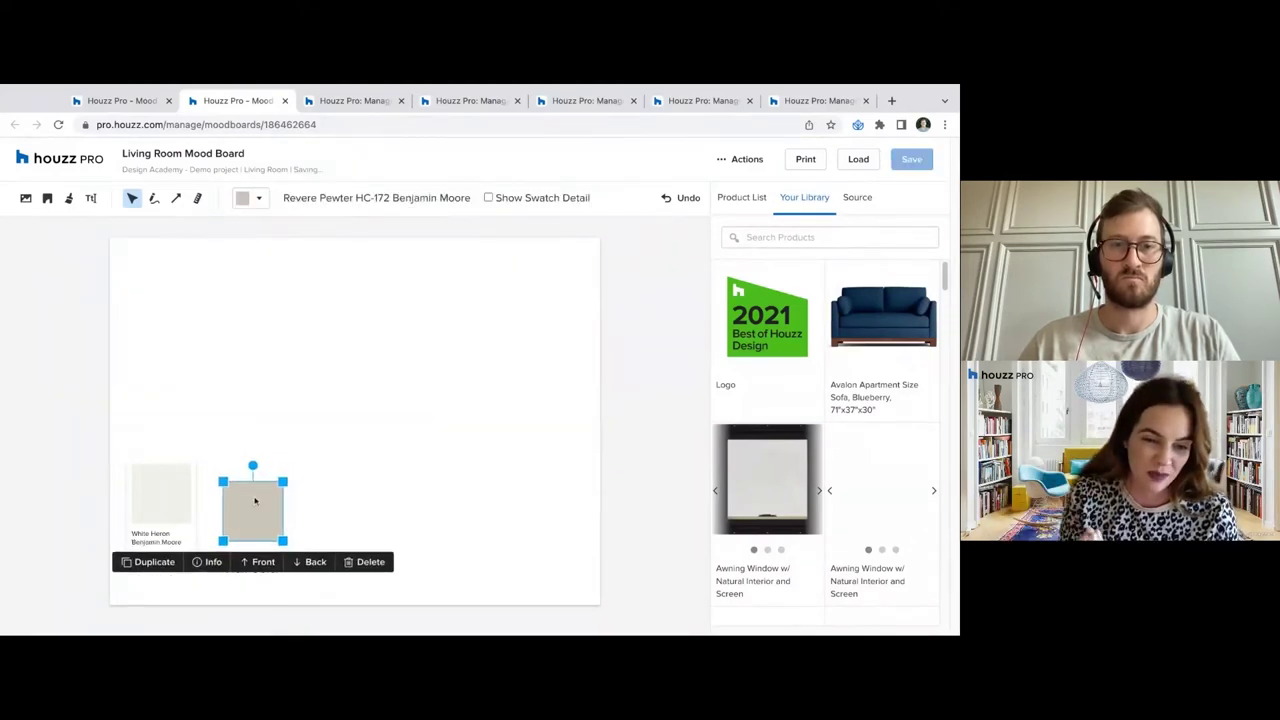
click(339, 492)
click(231, 515)
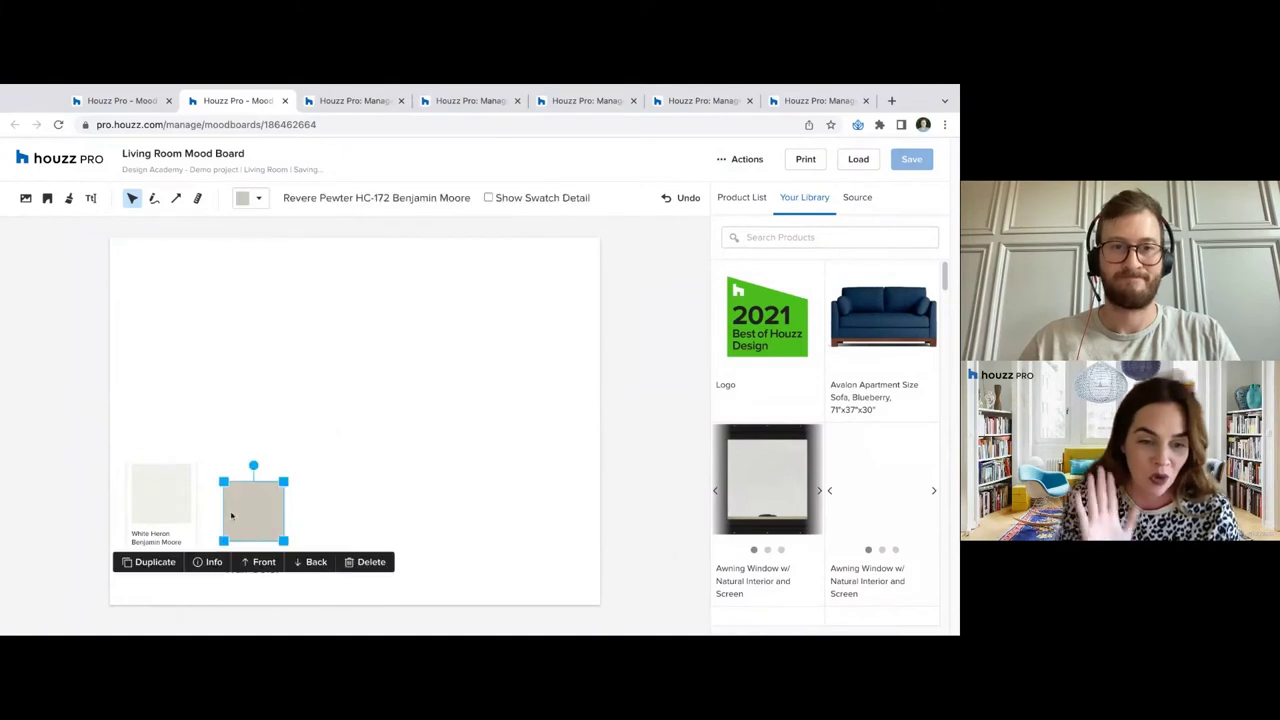
click(522, 195)
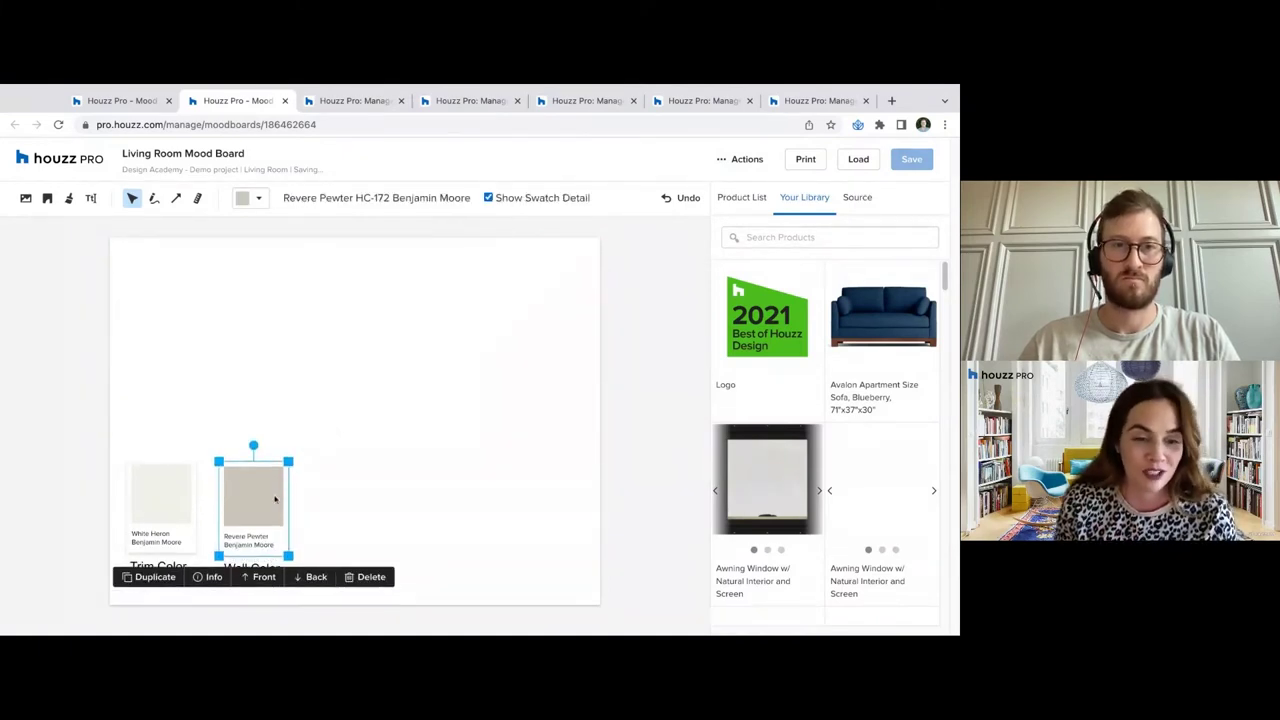
click(300, 472)
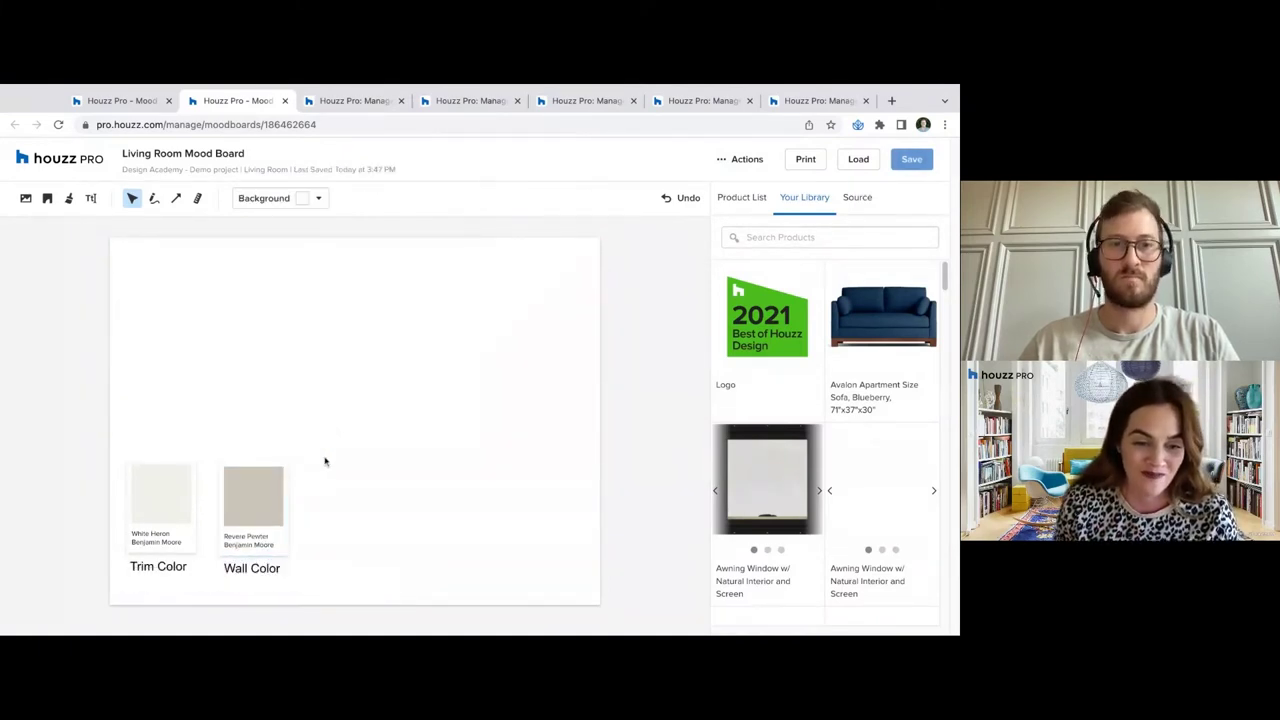
click(254, 521)
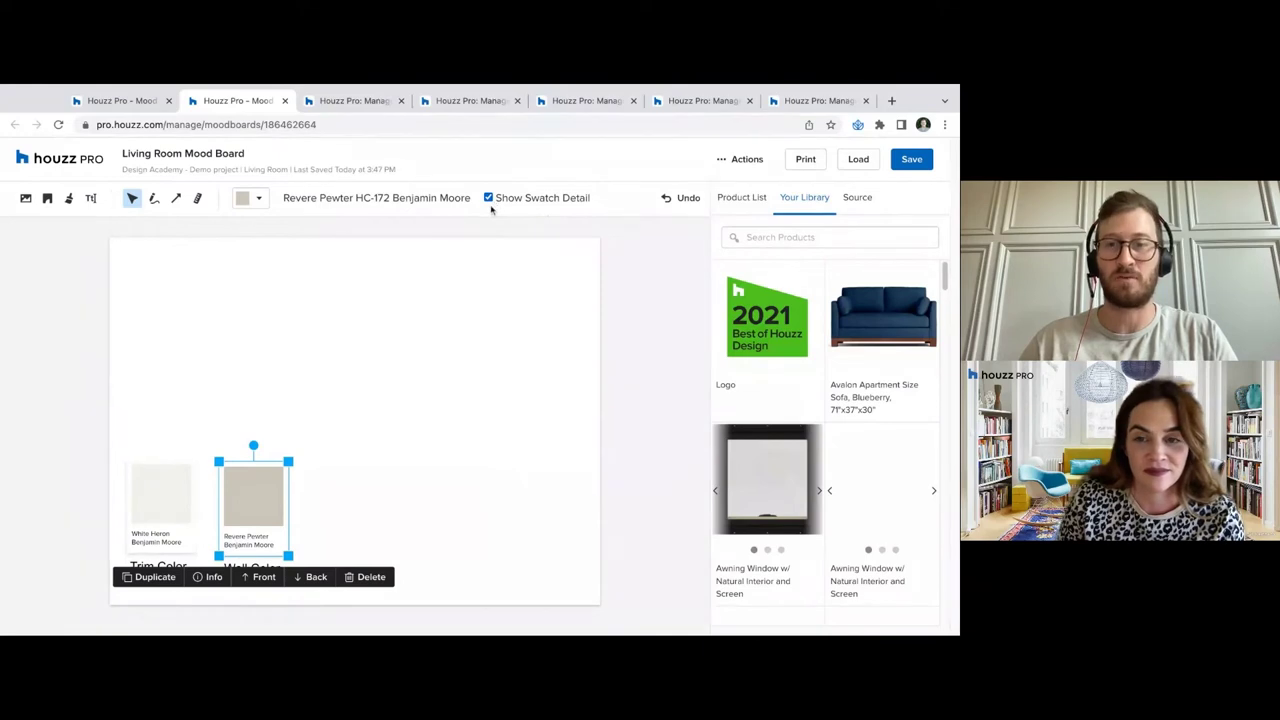
click(485, 397)
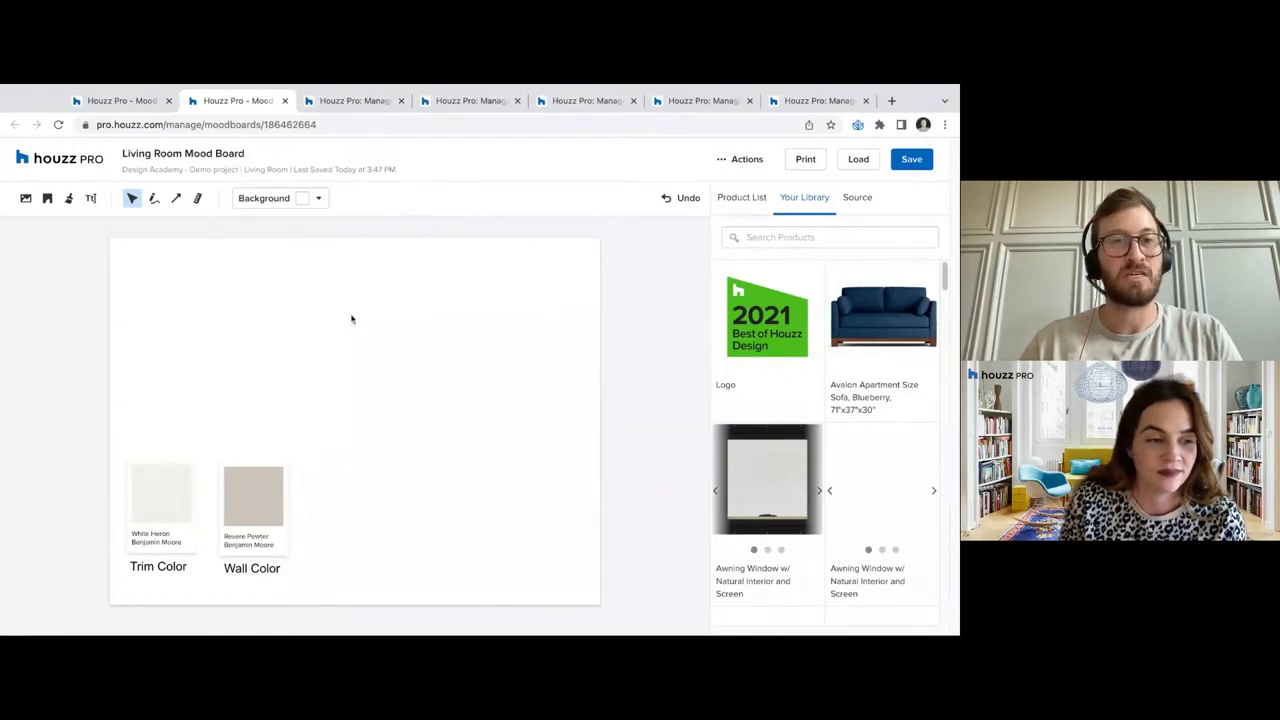
Add the 2021 Best of Houzz Design logo from Your Library and place it in the board's upper-right corner
click(747, 198)
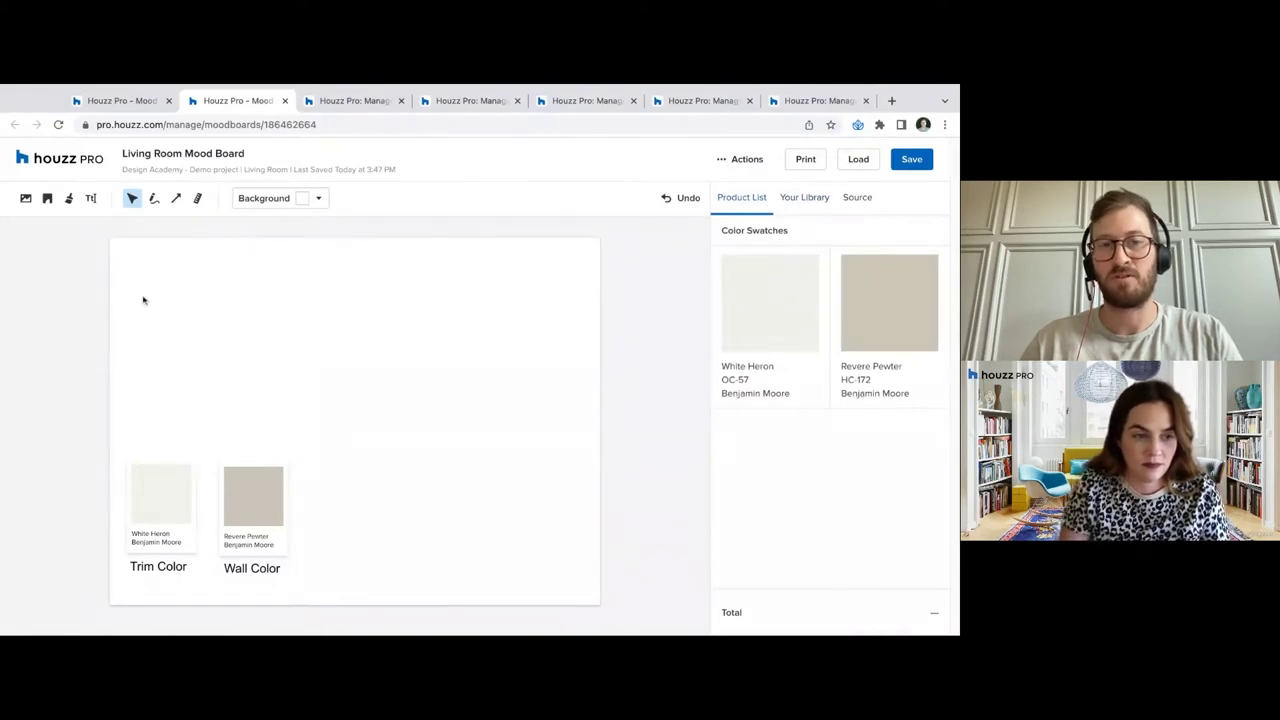
click(805, 202)
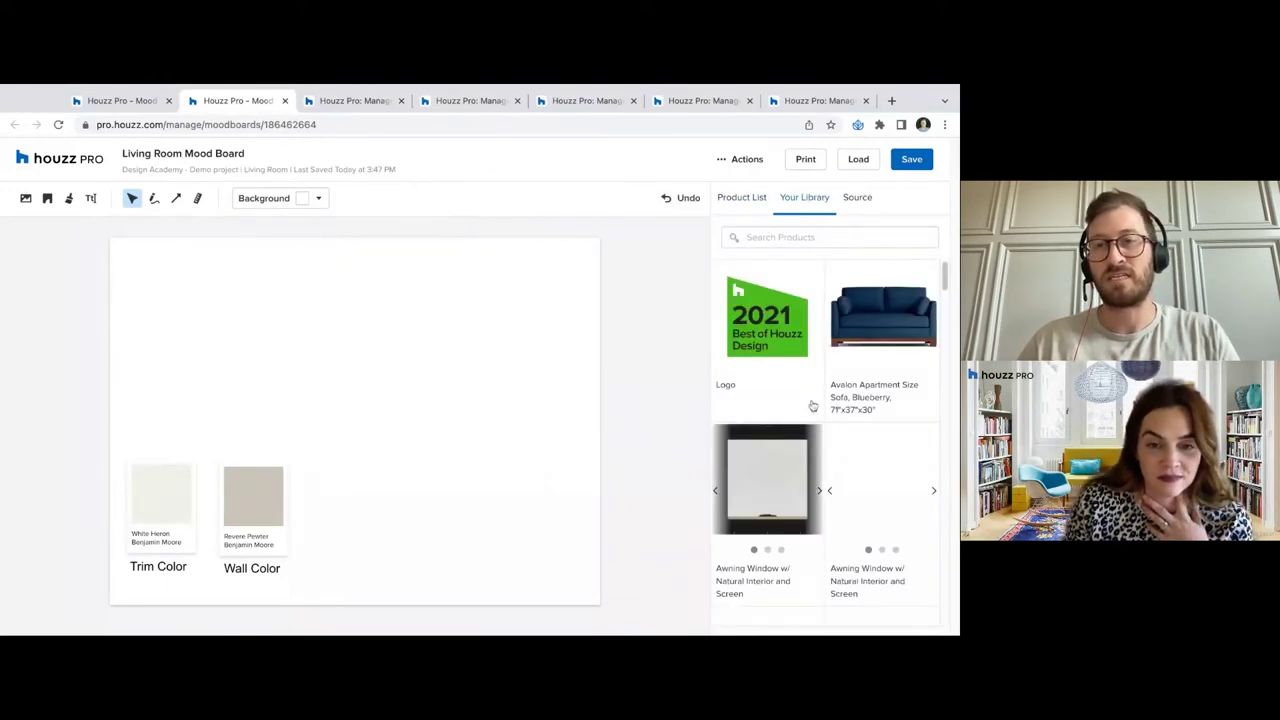
click(787, 340)
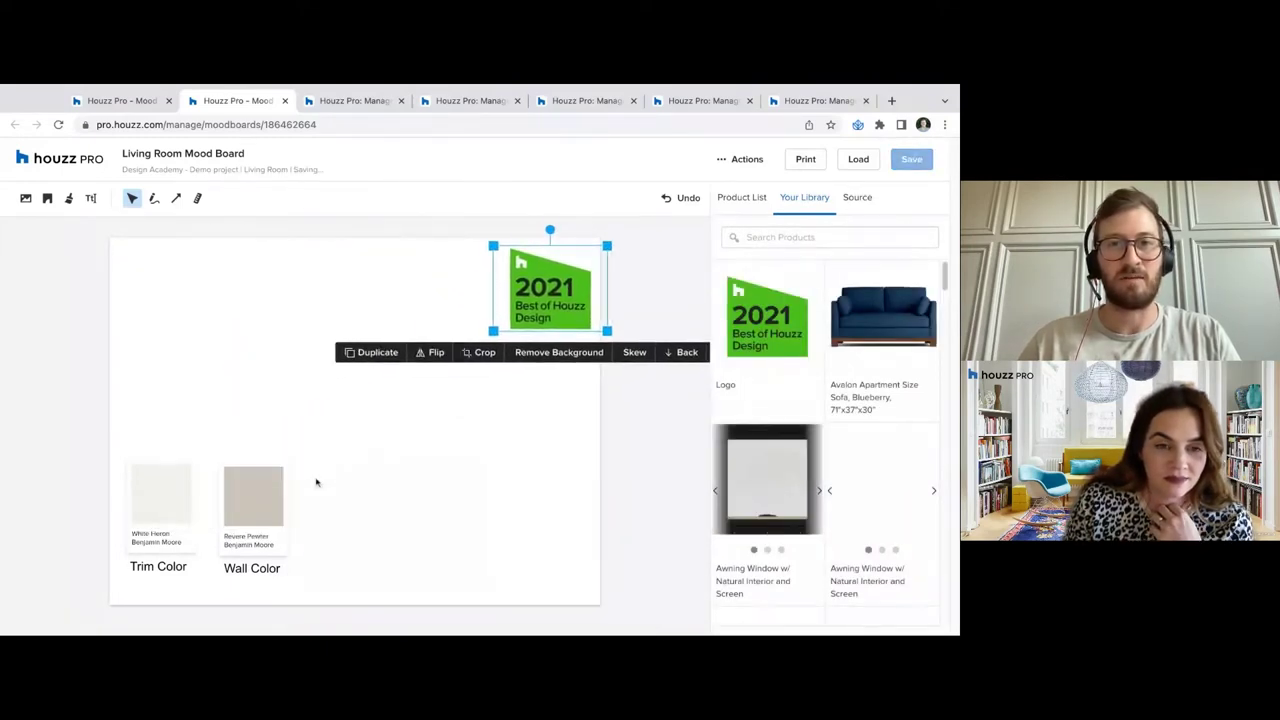
click(549, 434)
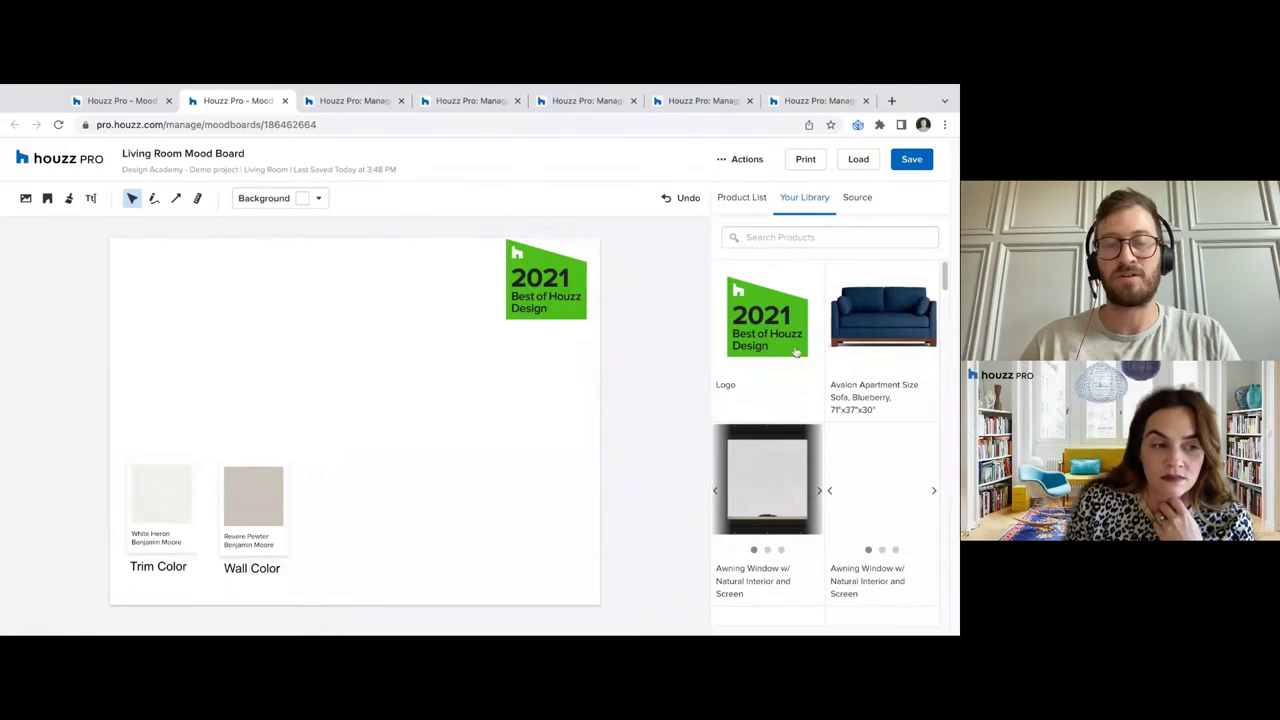
Add the Avalon Apartment Size Sofa in Blueberry from Your Library and scale it down above the swatches
scroll(850, 380, down, 1)
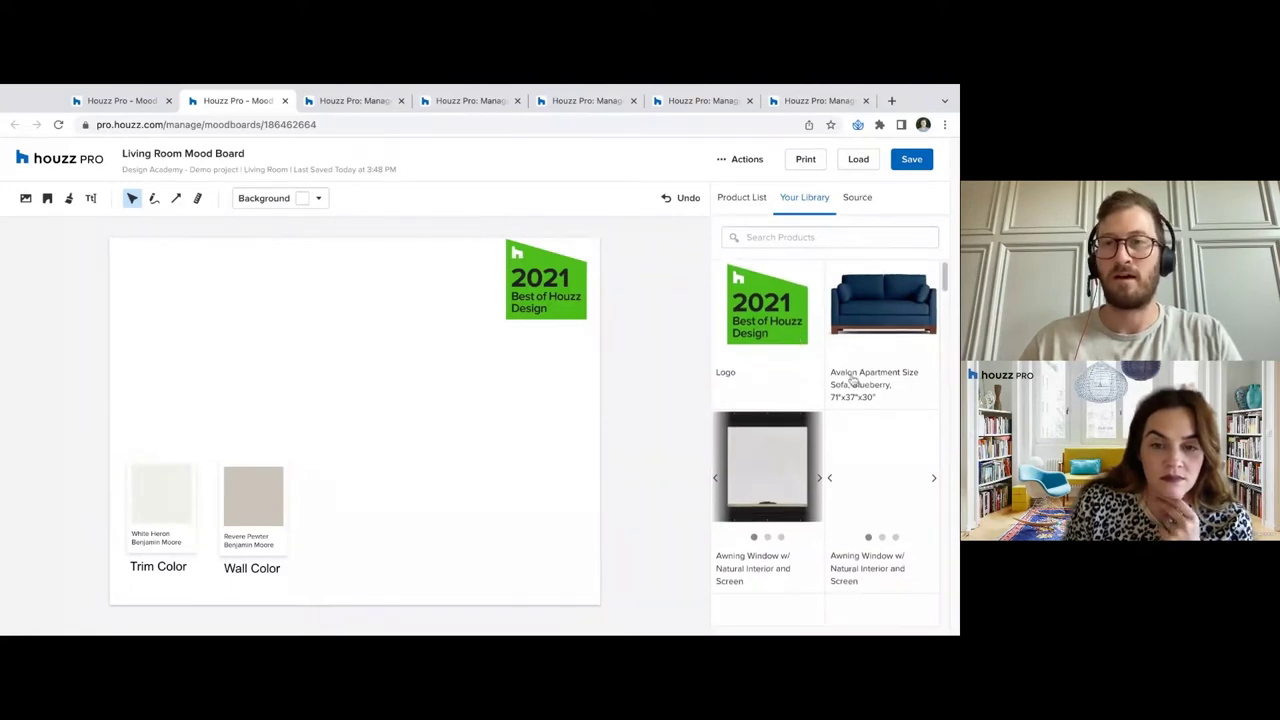
scroll(852, 378, down, 2)
scroll(855, 370, up, 3)
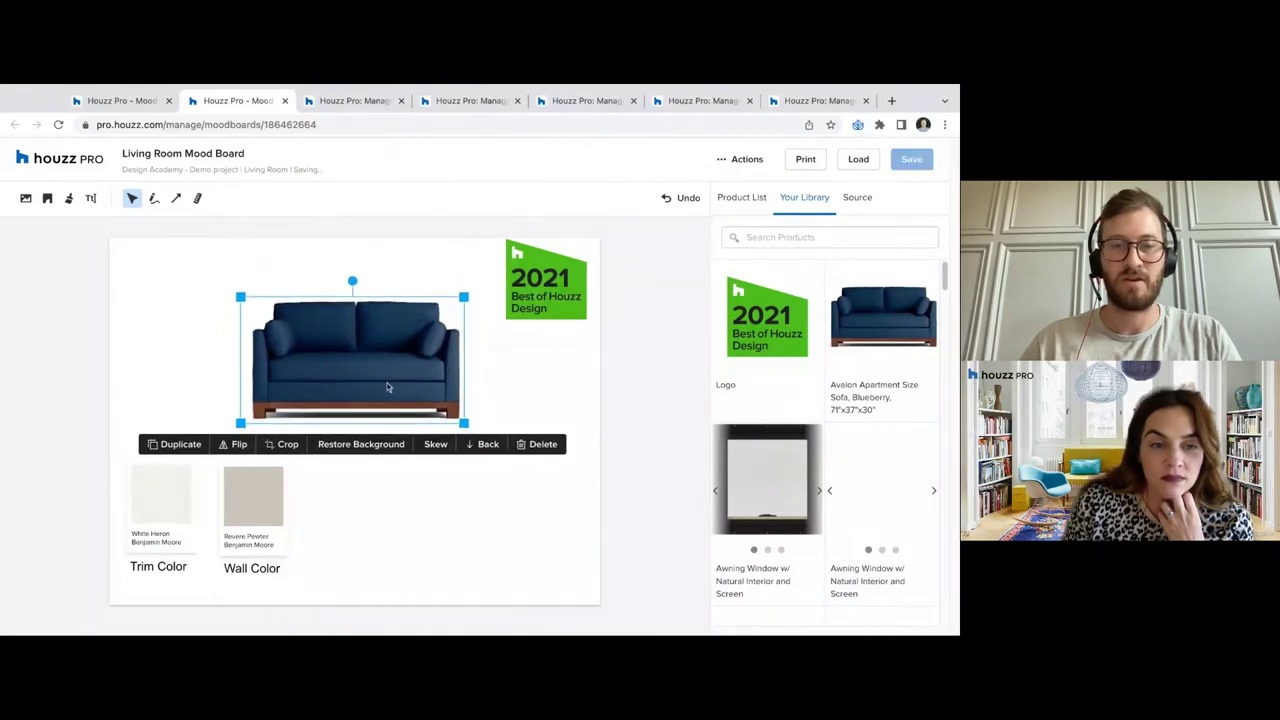
click(256, 517)
click(422, 347)
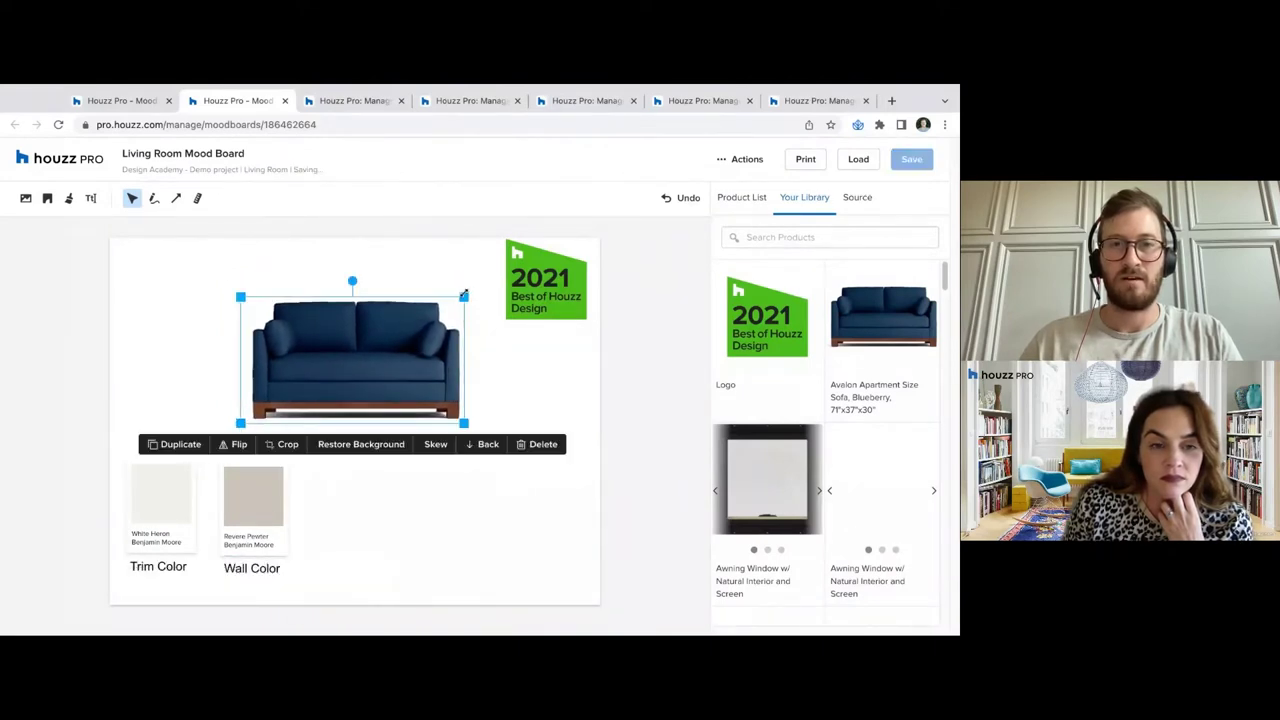
drag(464, 295, 443, 311)
drag(365, 354, 379, 342)
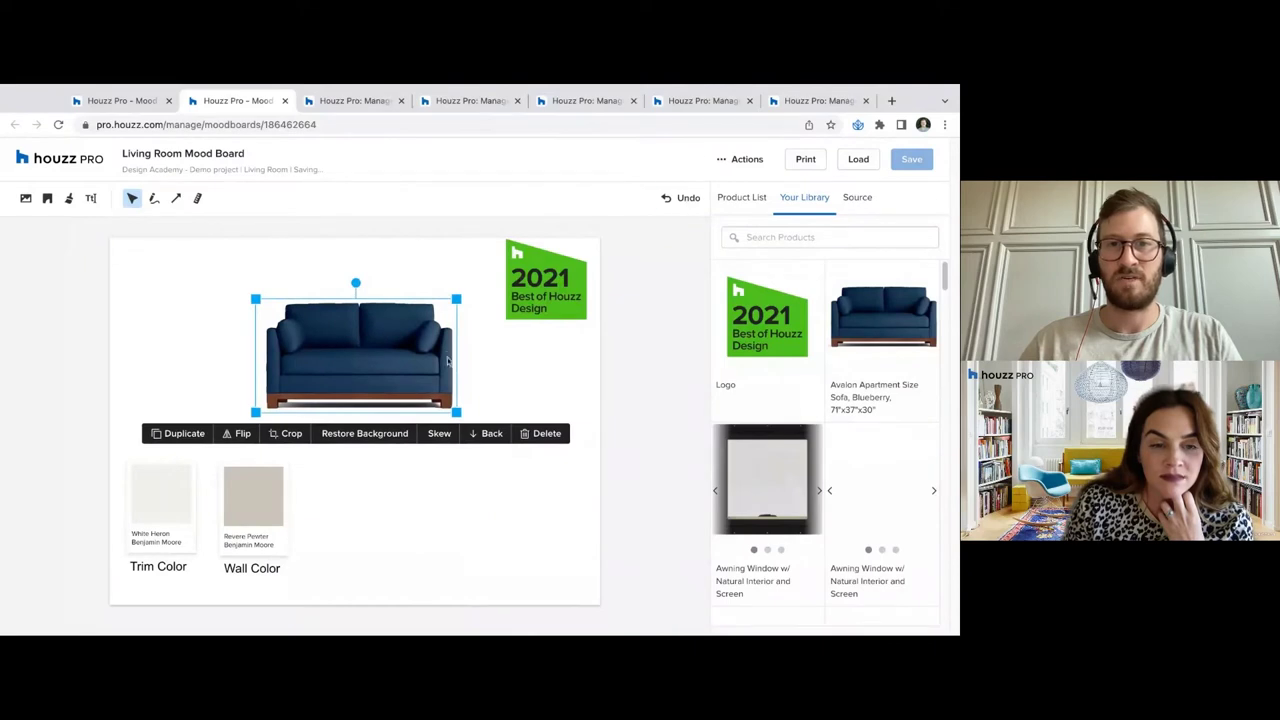
drag(456, 299, 455, 300)
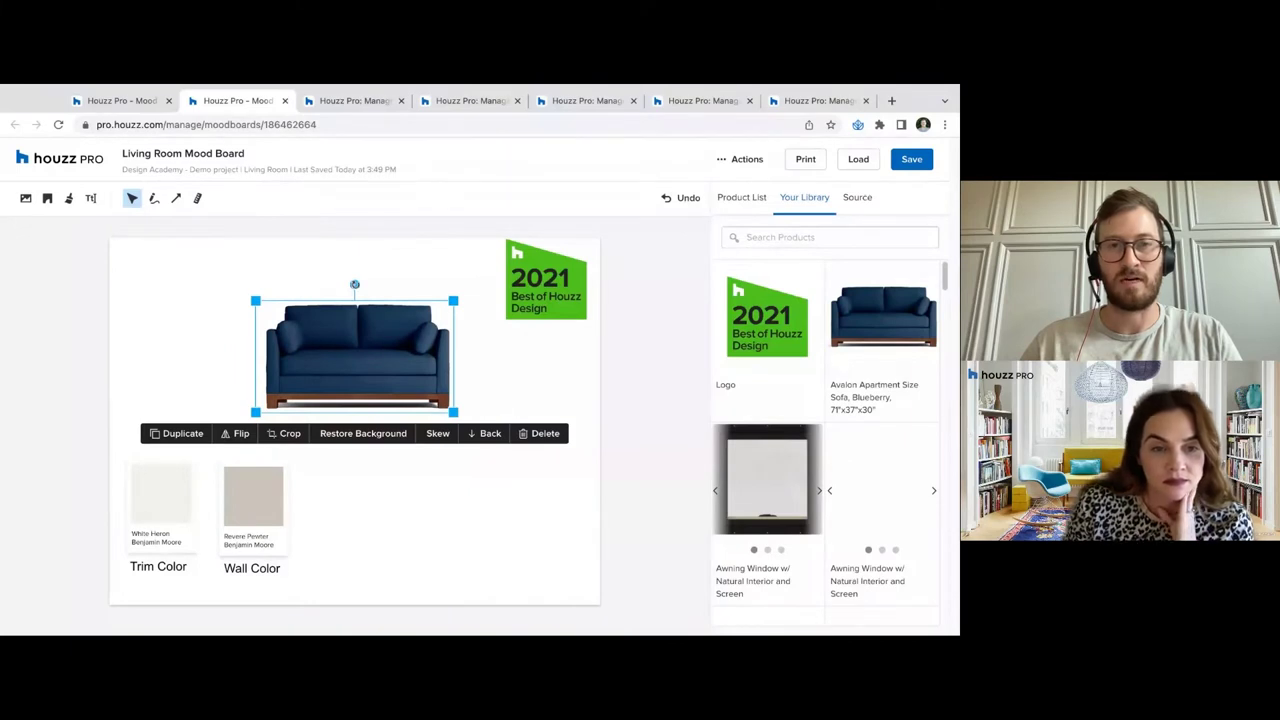
Tilt the sofa slightly, flip it and flip it back, and straighten it again
drag(354, 284, 355, 285)
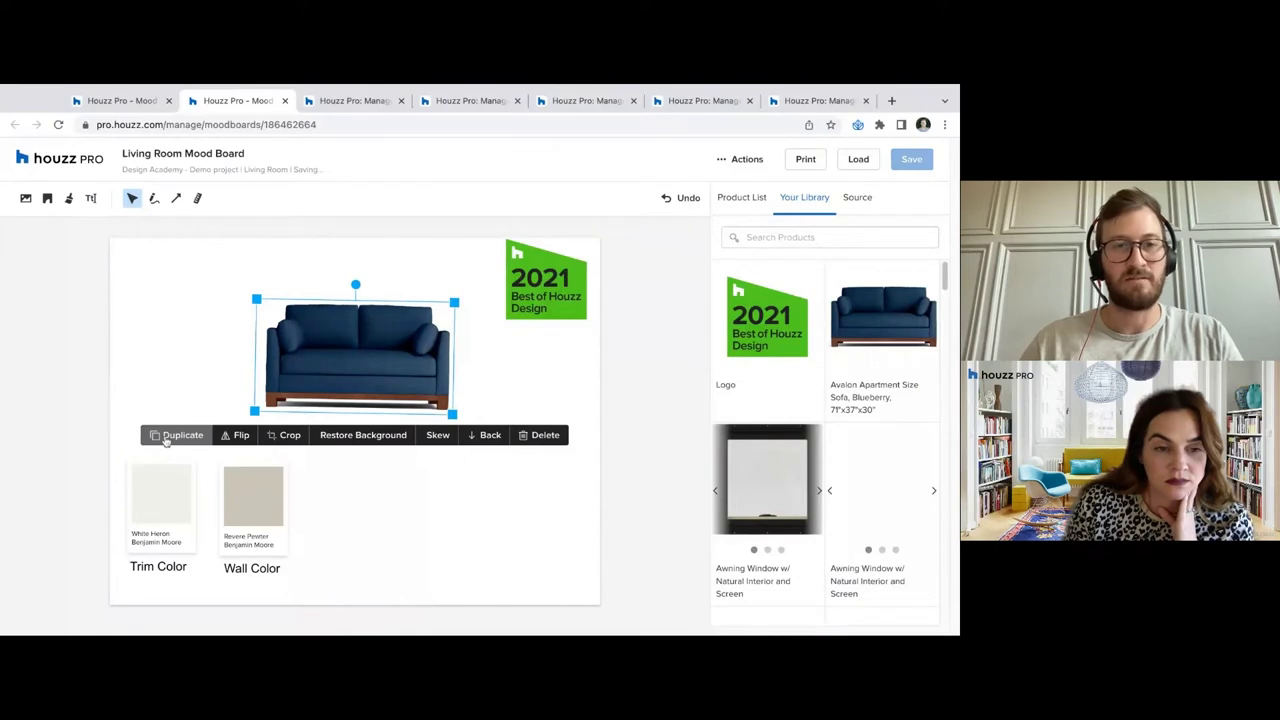
click(242, 443)
click(243, 441)
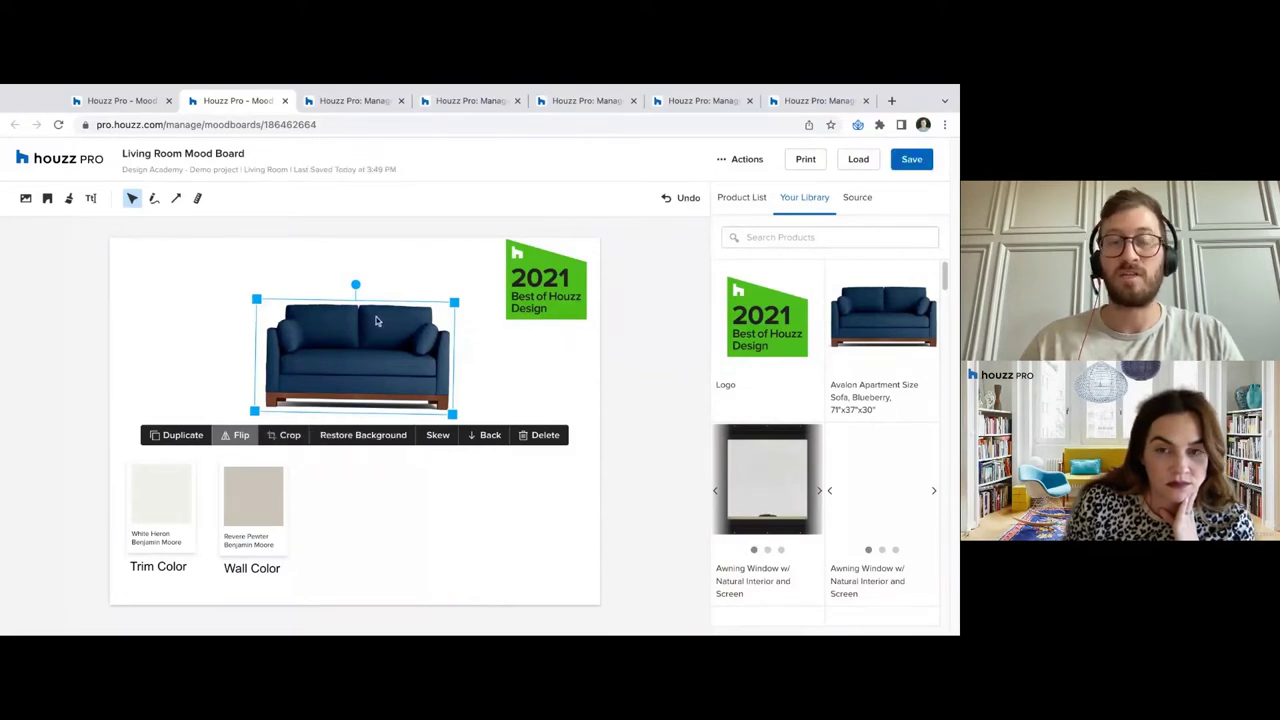
drag(355, 285, 354, 285)
Restore the sofa's background and remove it again, and try sending the sofa back and bringing it forward
click(373, 434)
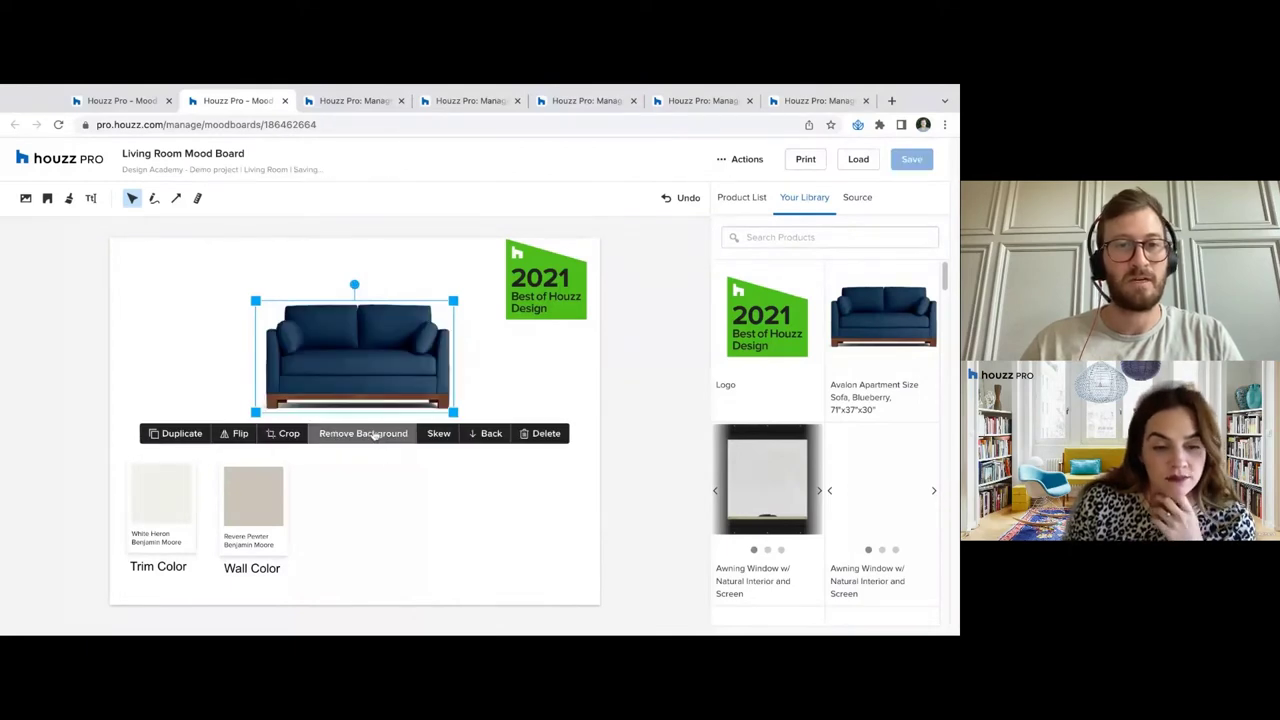
click(376, 436)
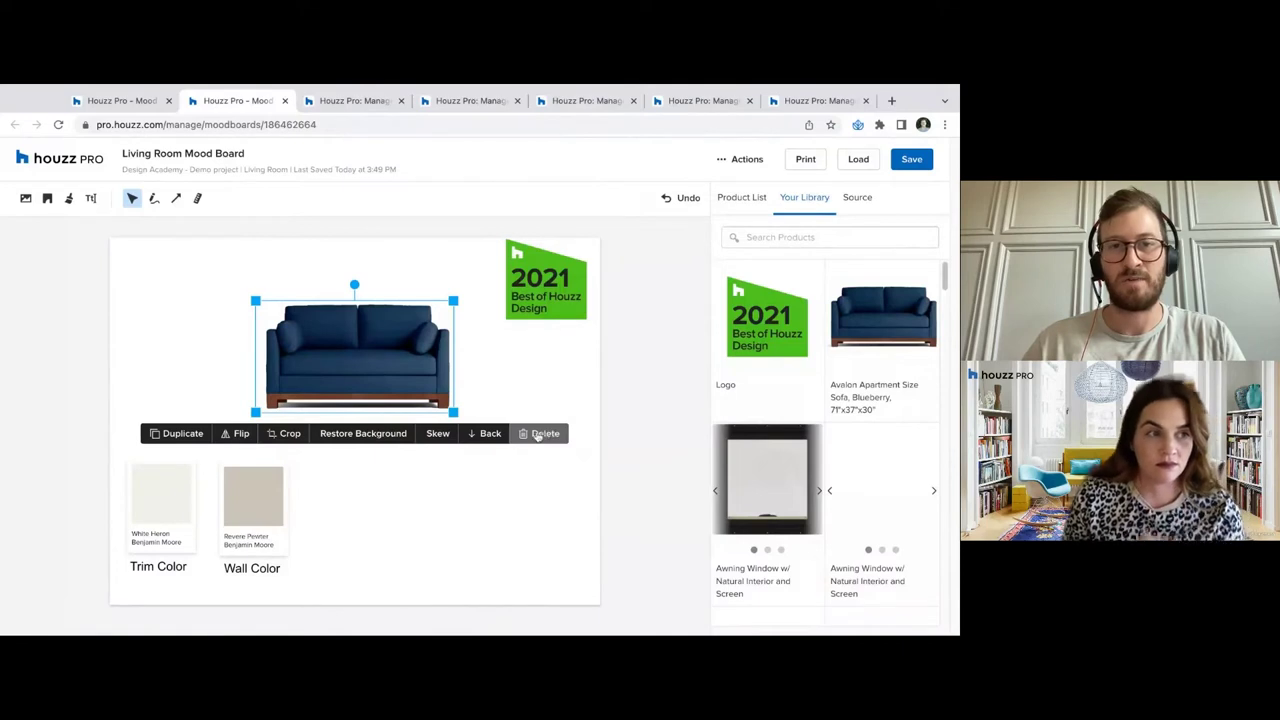
click(482, 435)
click(470, 436)
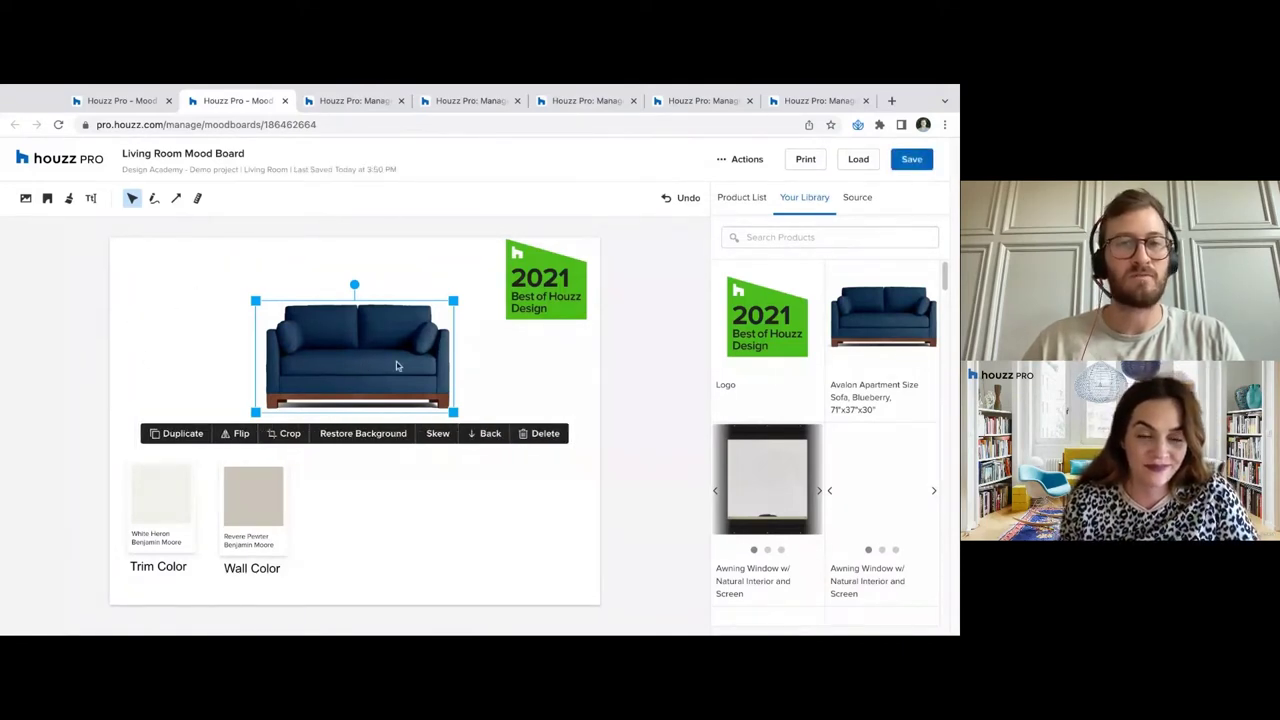
Replace the sofa with a fresh Avalon Apartment Size Sofa from Your Library and scale it down above the swatches
click(540, 433)
click(781, 237)
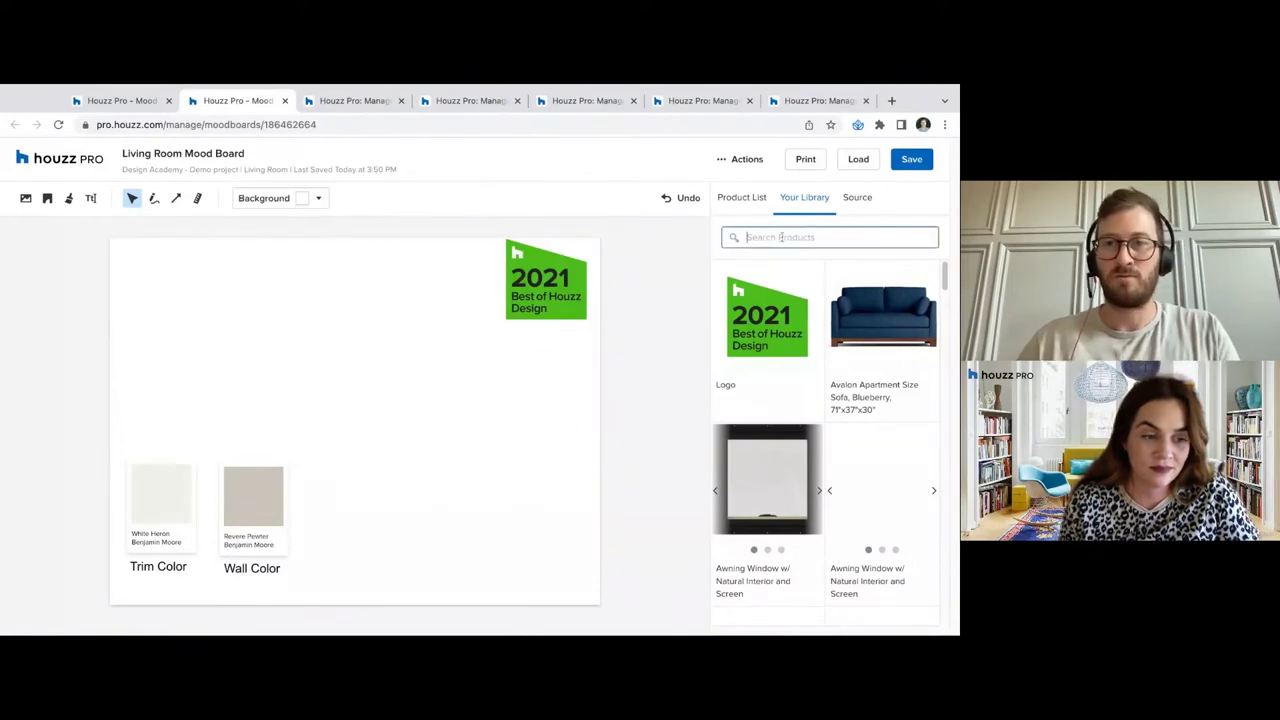
click(910, 321)
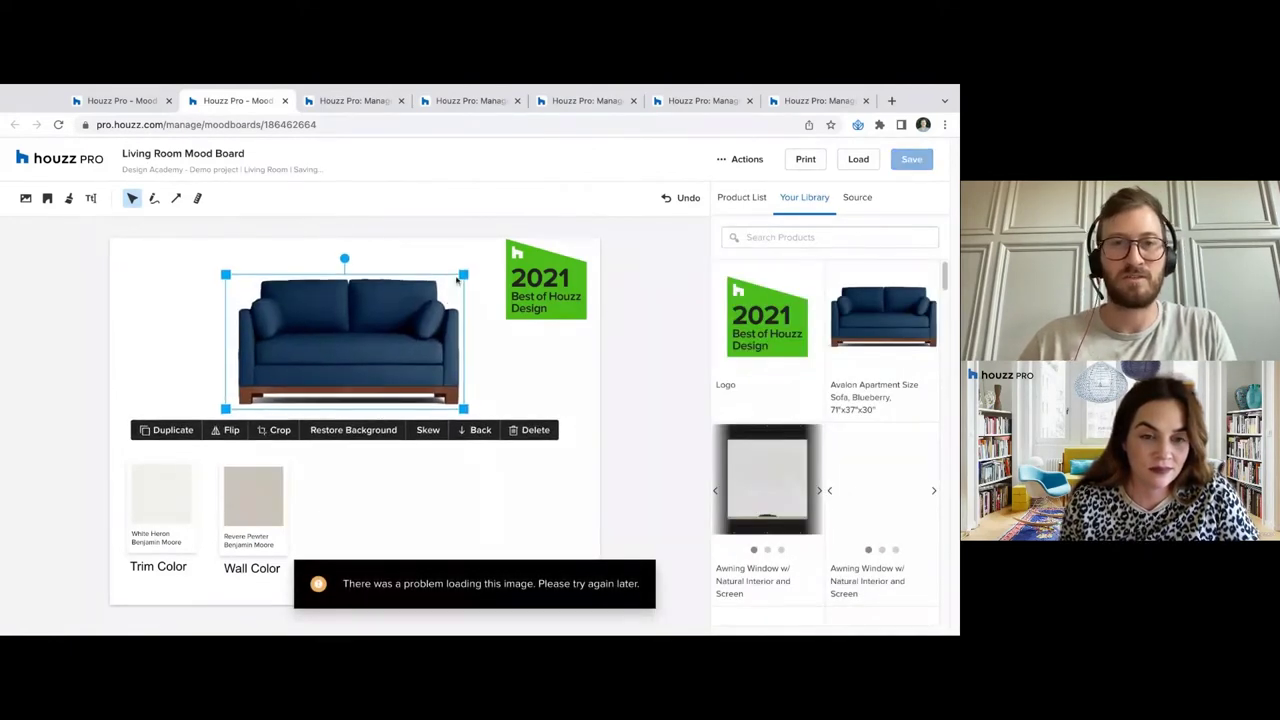
drag(457, 275, 381, 313)
drag(310, 358, 339, 341)
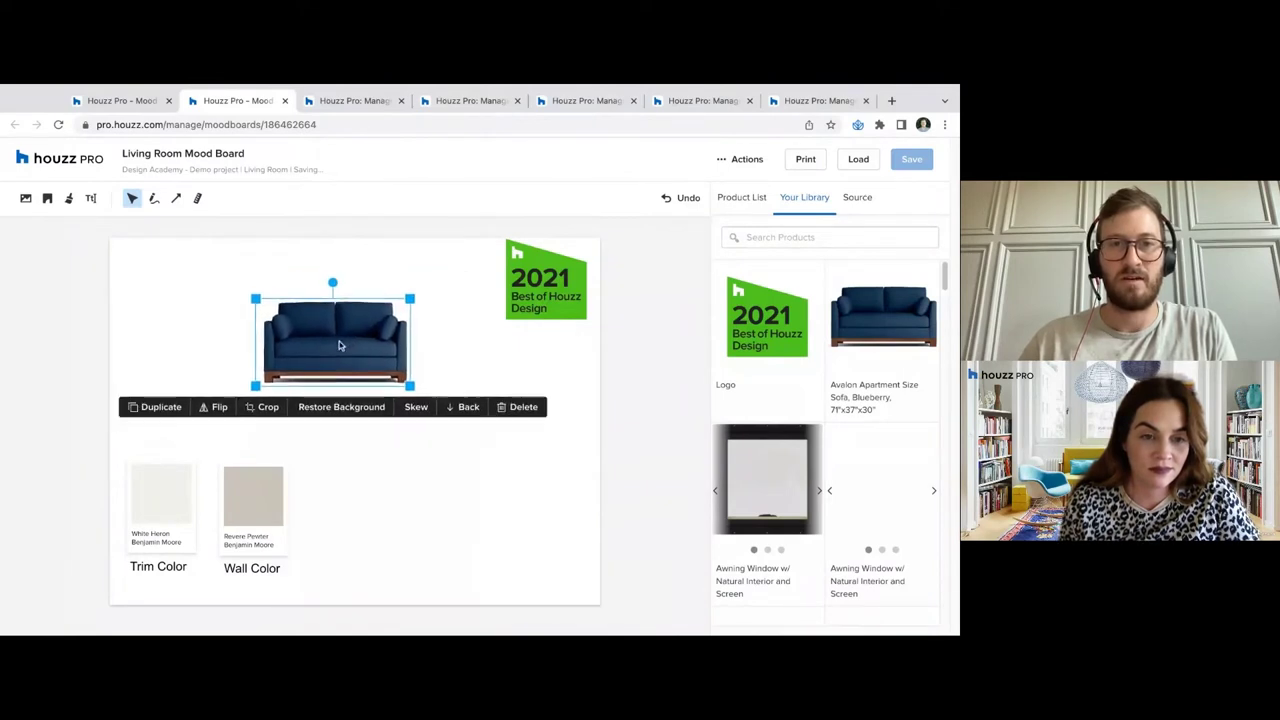
drag(411, 297, 433, 289)
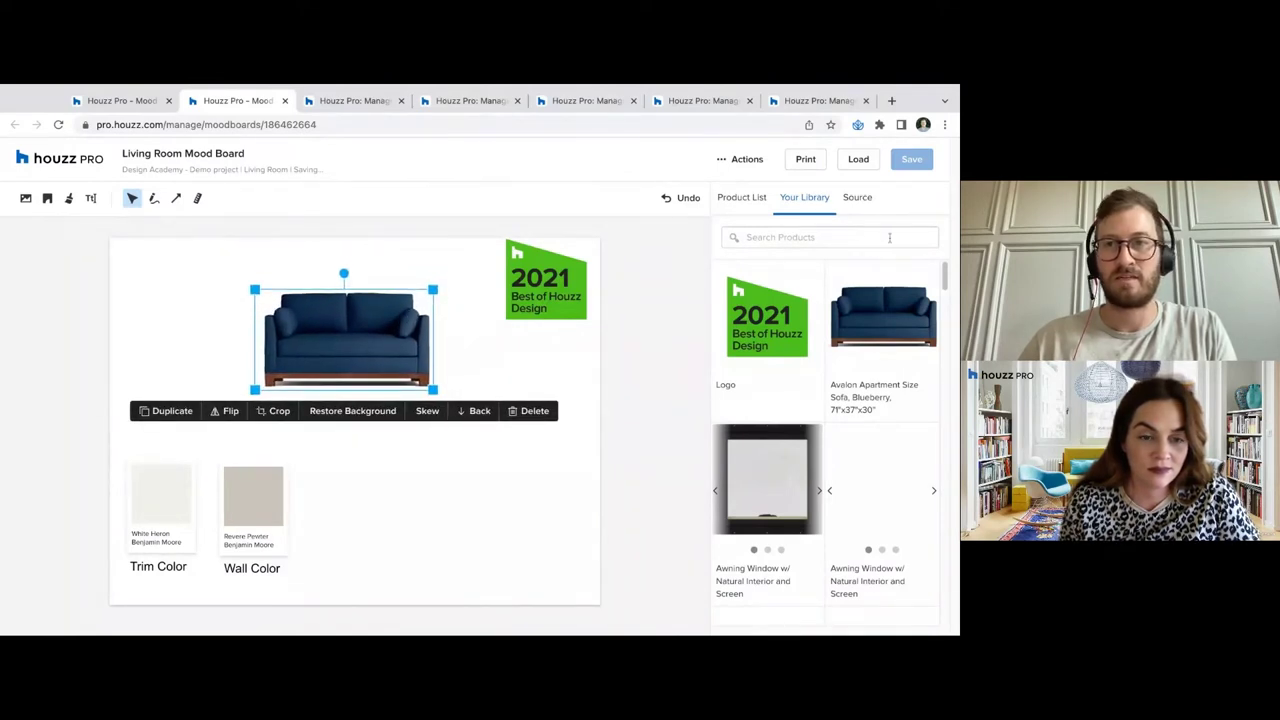
Source the nuLOOM Thigpen rug from the Houzz products and add it to the board
click(872, 197)
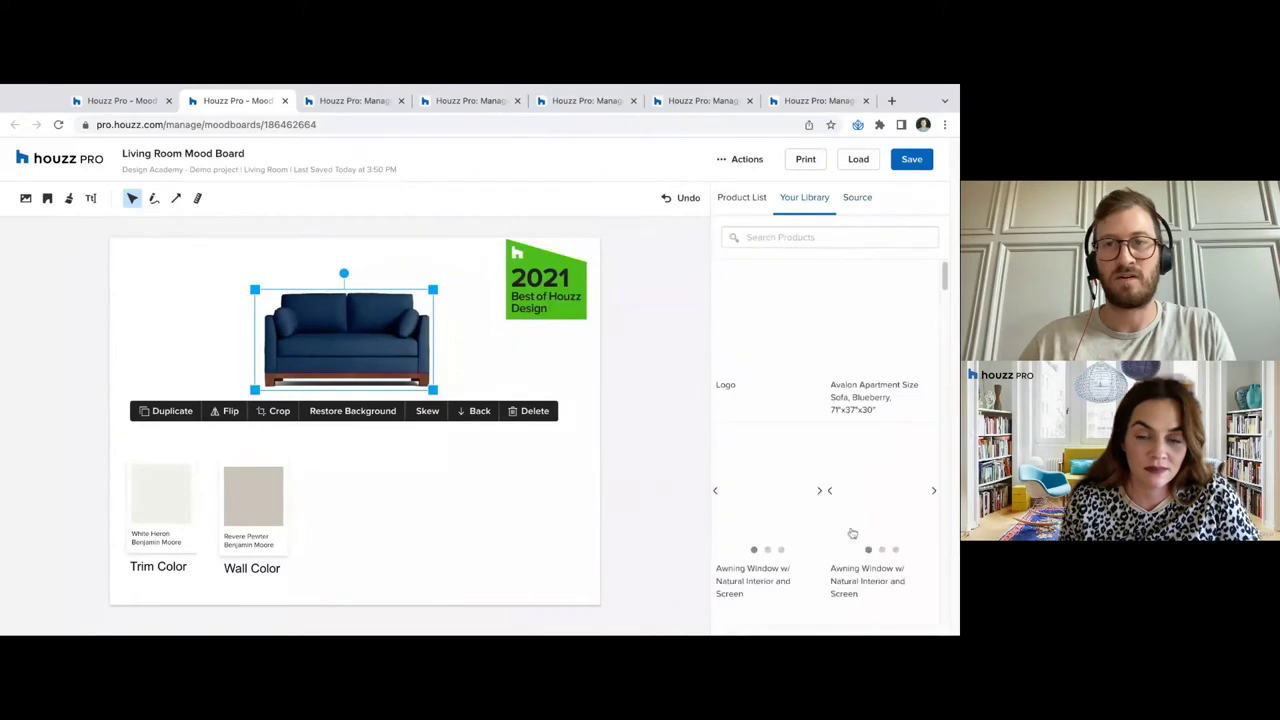
click(857, 200)
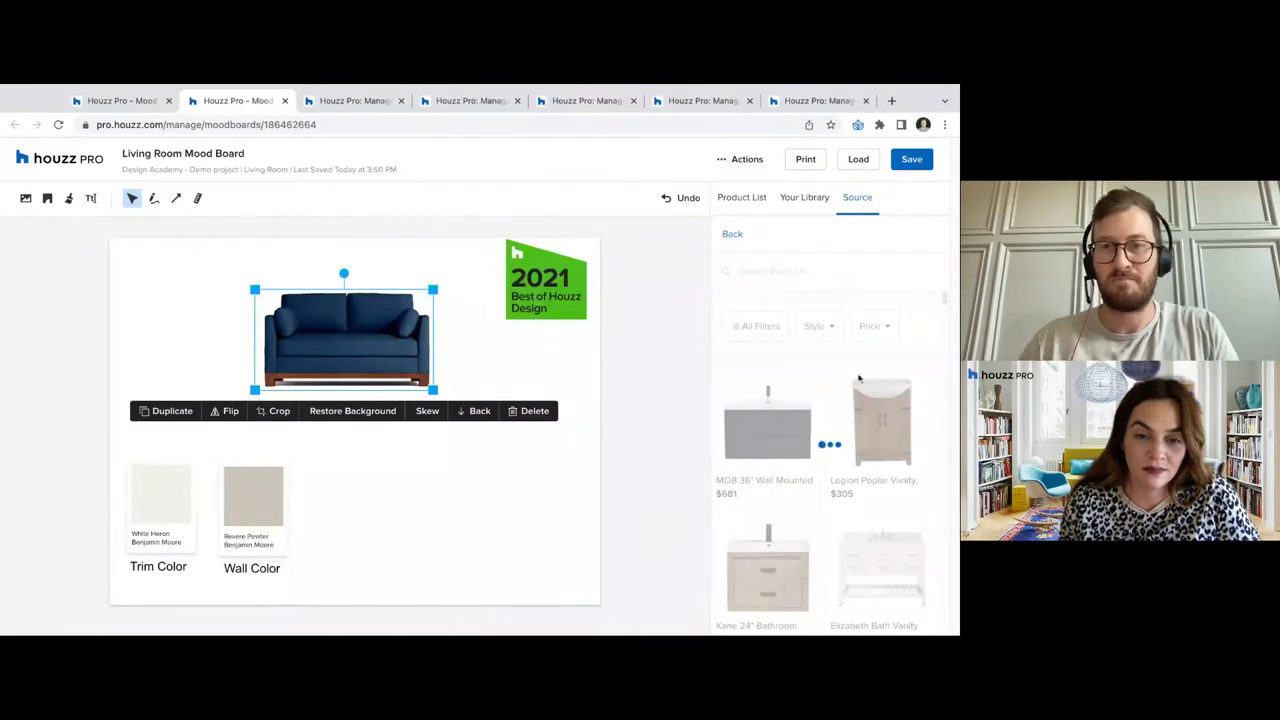
scroll(820, 450, down, 3)
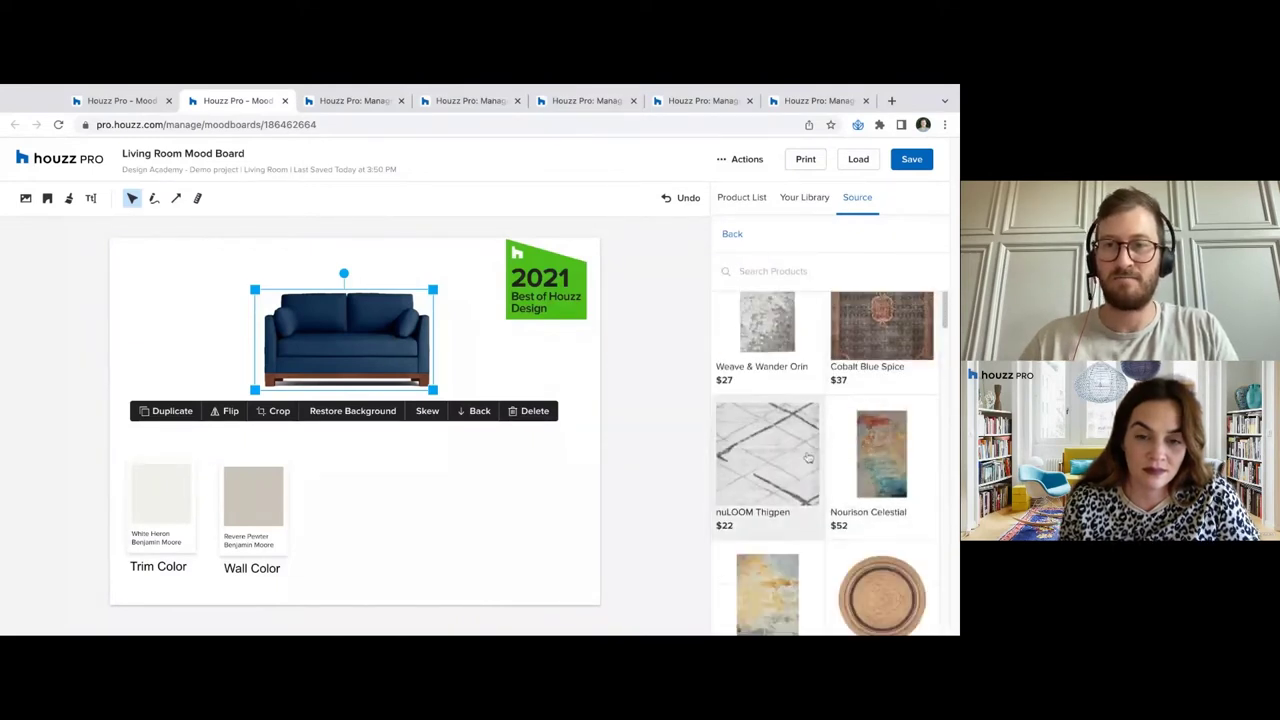
click(776, 454)
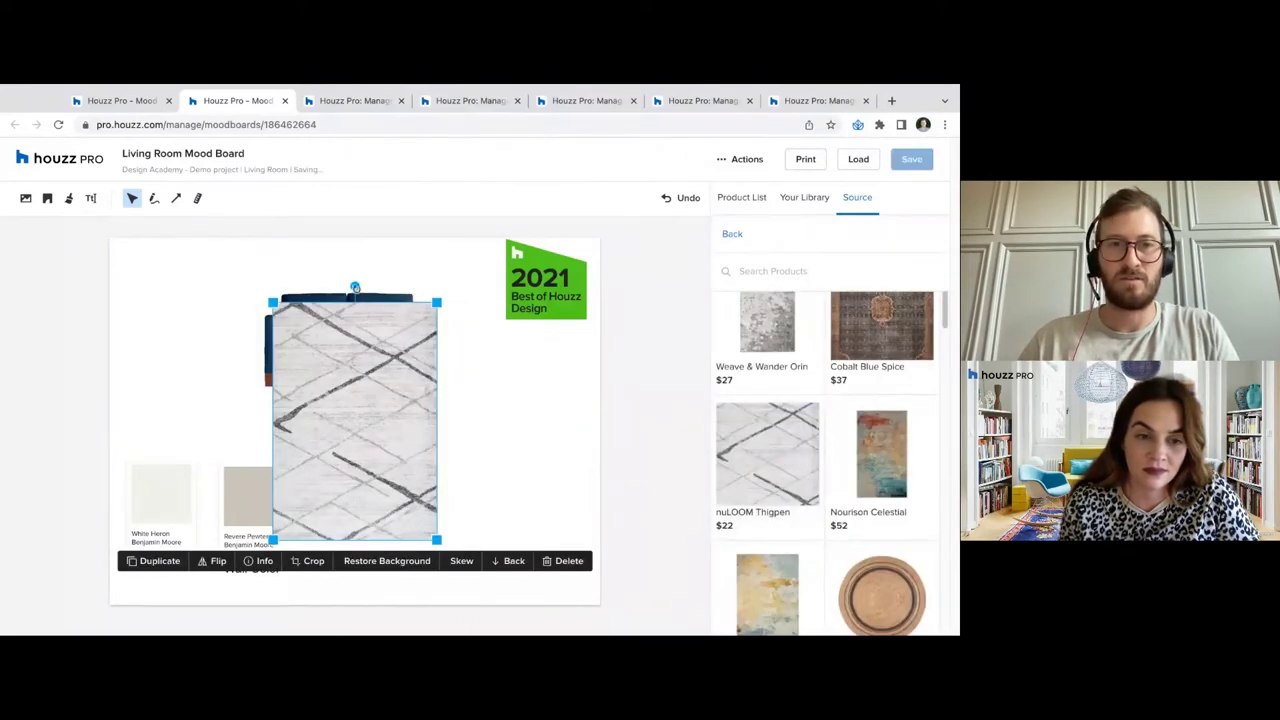
Rotate the rug a quarter turn to landscape, align it with the sofa, and send it behind the sofa
mouse_move(355, 288)
mouse_down()
mouse_move(372, 287)
mouse_move(354, 287)
mouse_up()
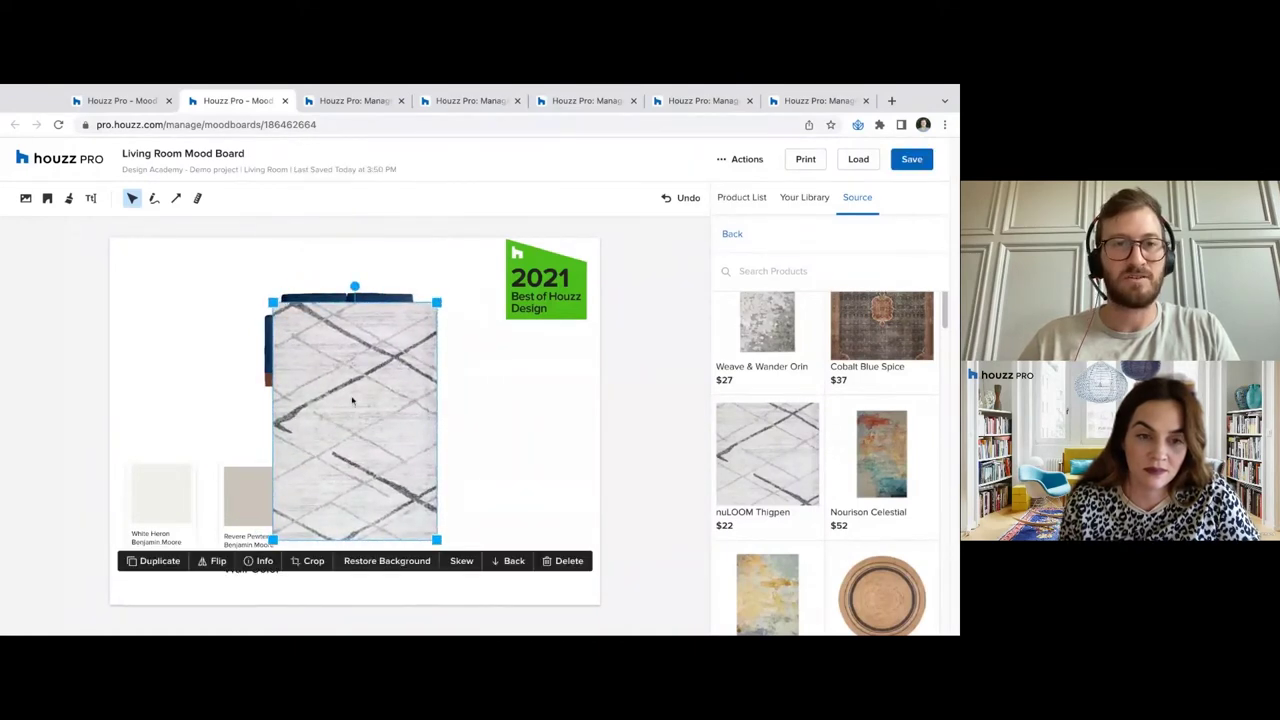
mouse_move(352, 401)
mouse_down()
mouse_move(342, 374)
mouse_move(354, 453)
mouse_move(351, 378)
mouse_up()
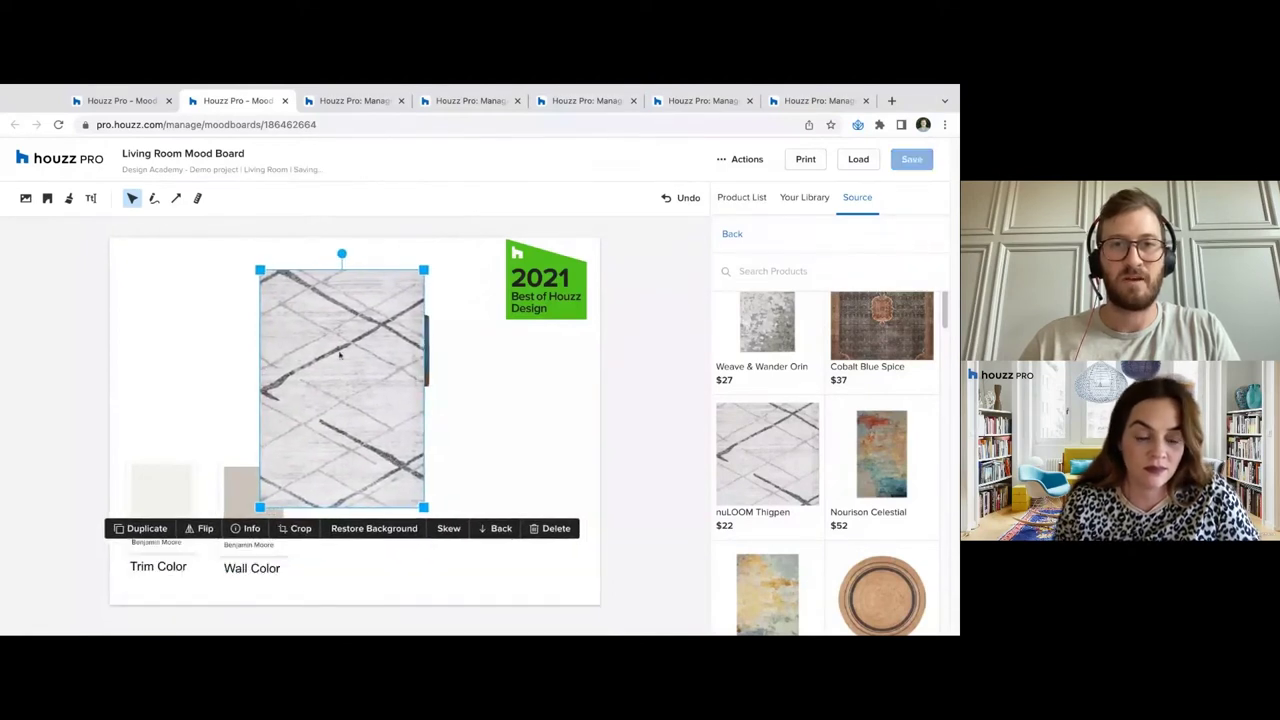
drag(354, 261, 341, 253)
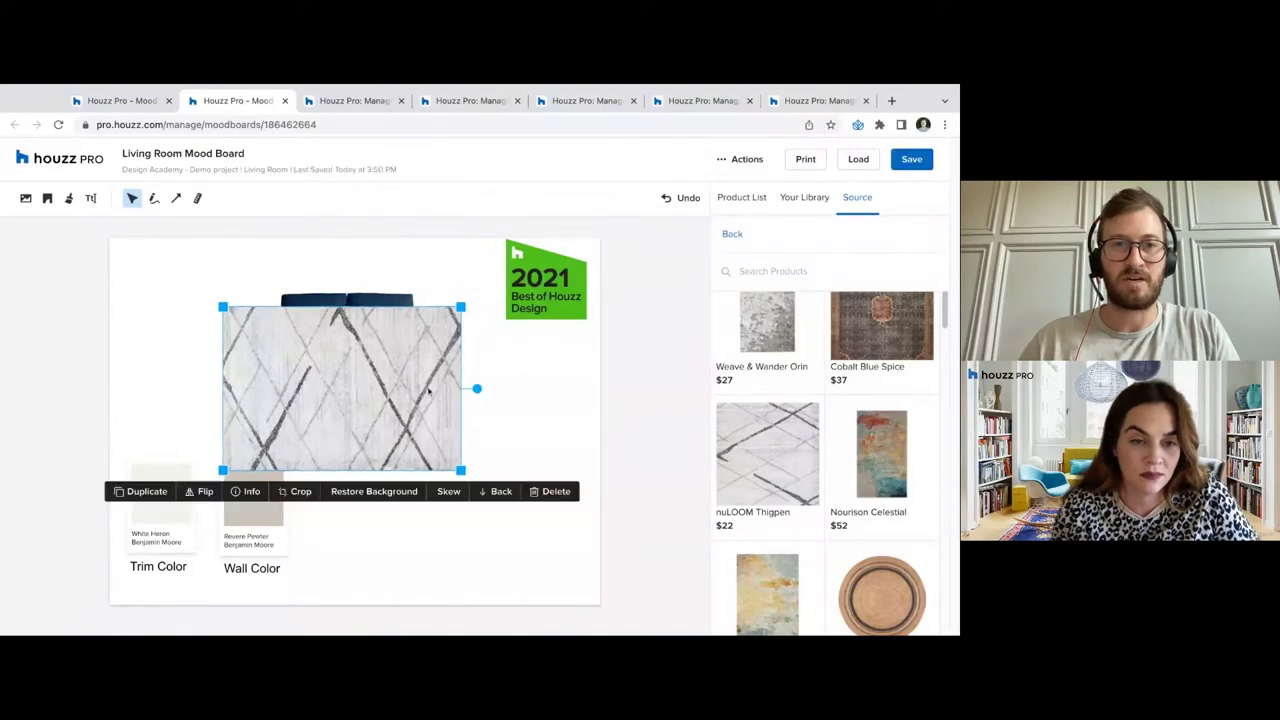
drag(427, 389, 361, 374)
click(495, 468)
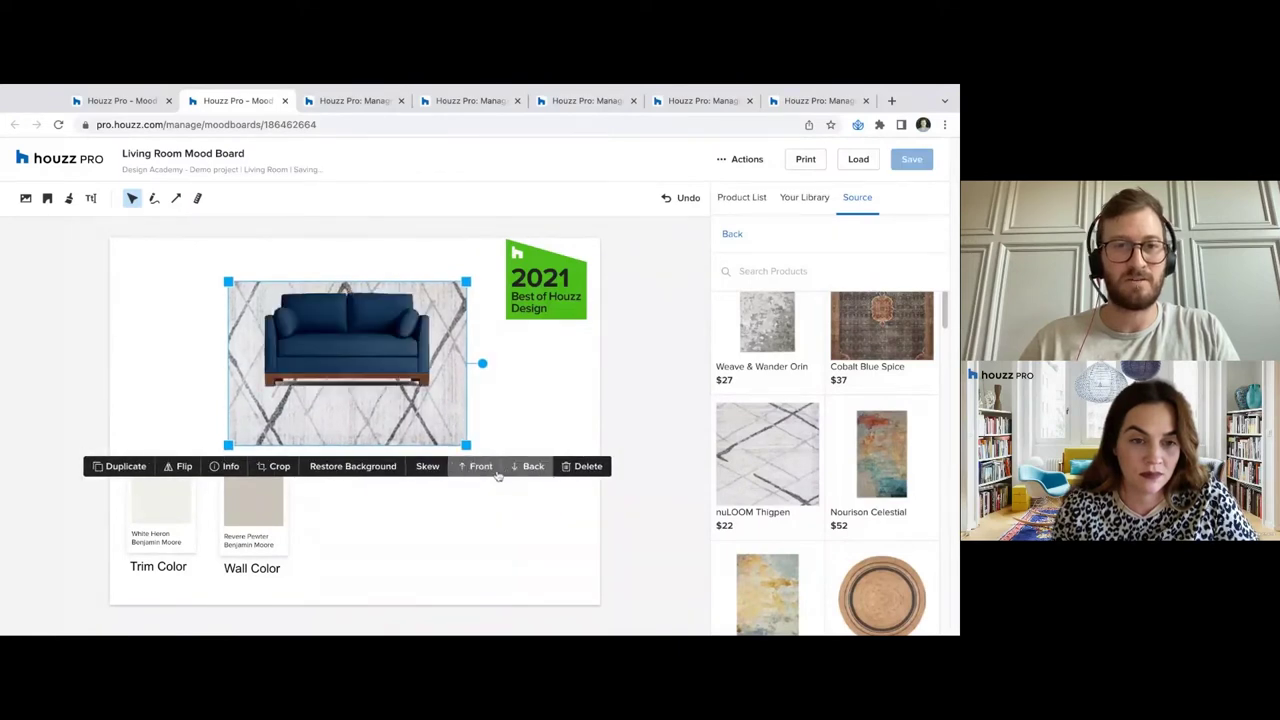
Nudge the sofa into place on the rug and slightly enlarge the rug around it
click(367, 345)
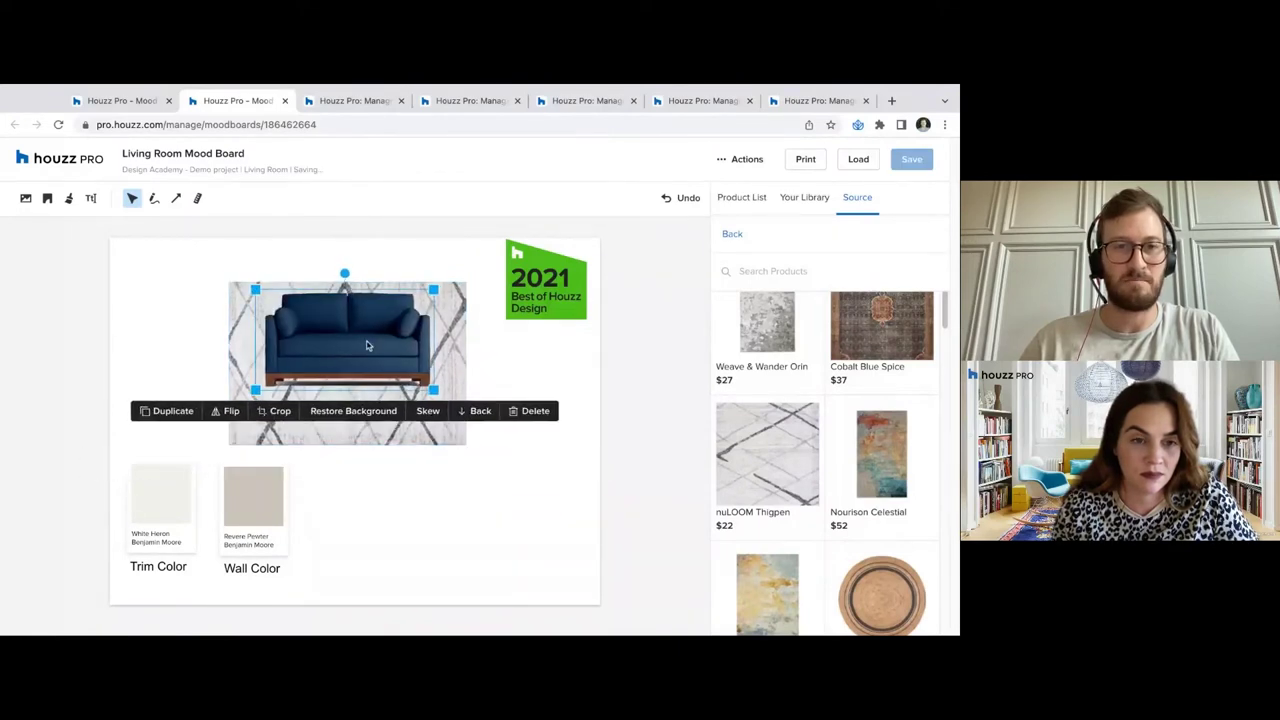
click(389, 450)
click(390, 442)
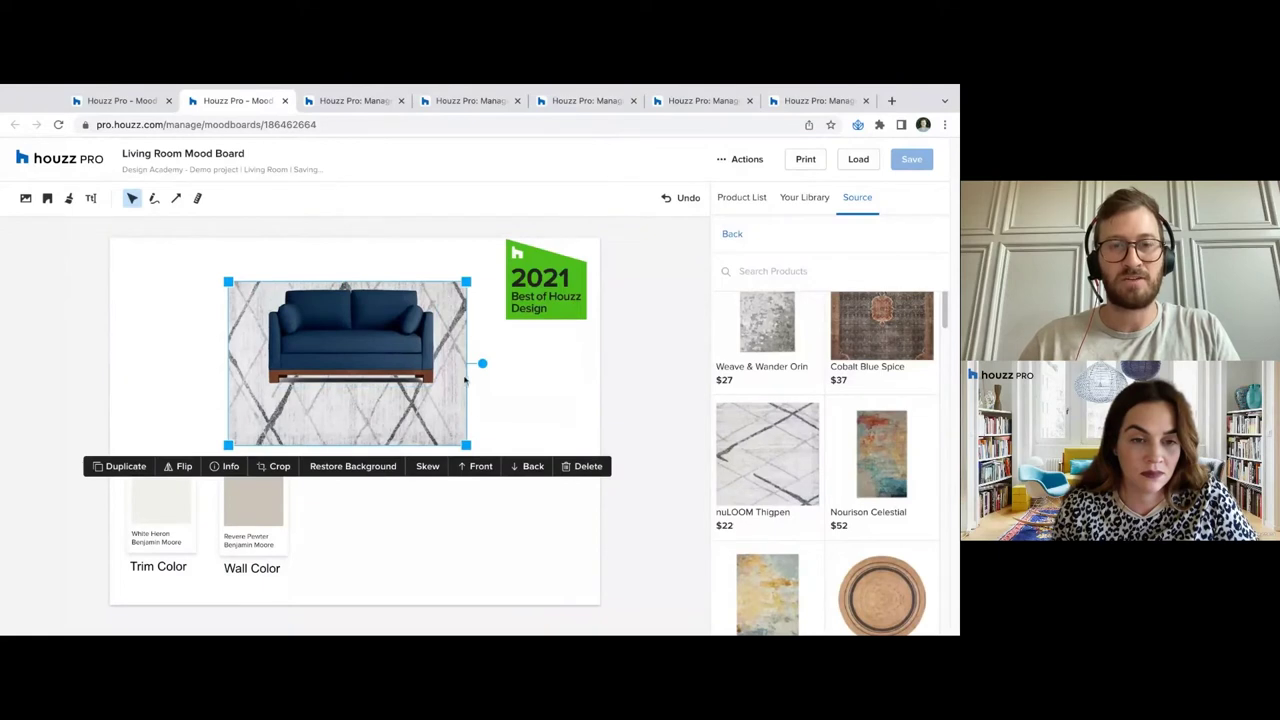
drag(466, 445, 437, 432)
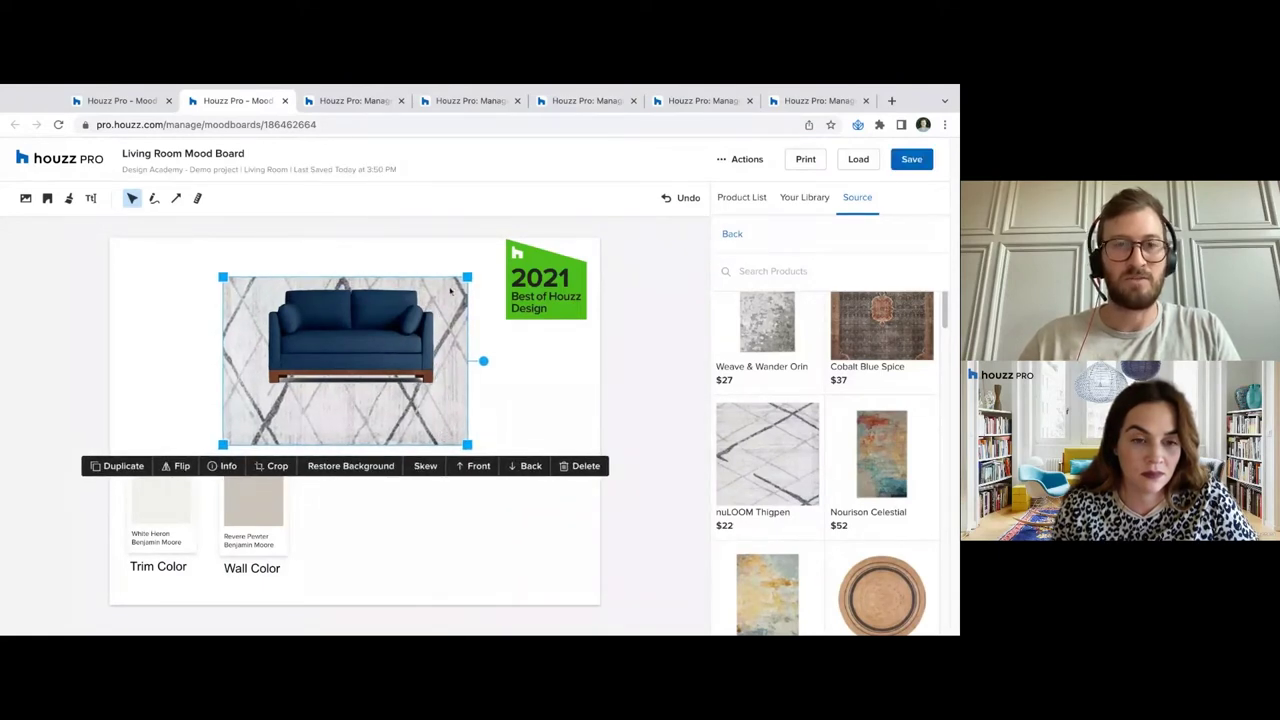
Skew the rug into a perspective shape with a narrower far edge, and move the sofa up toward that edge
click(425, 466)
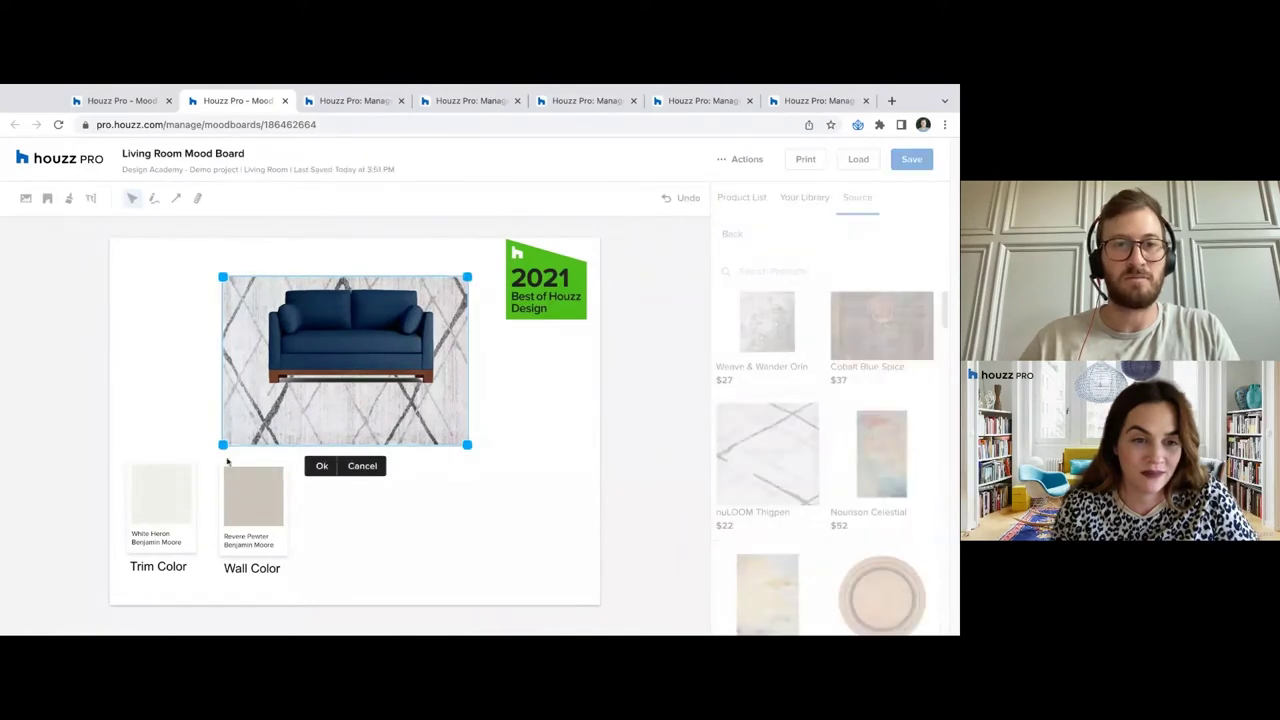
drag(465, 285, 433, 298)
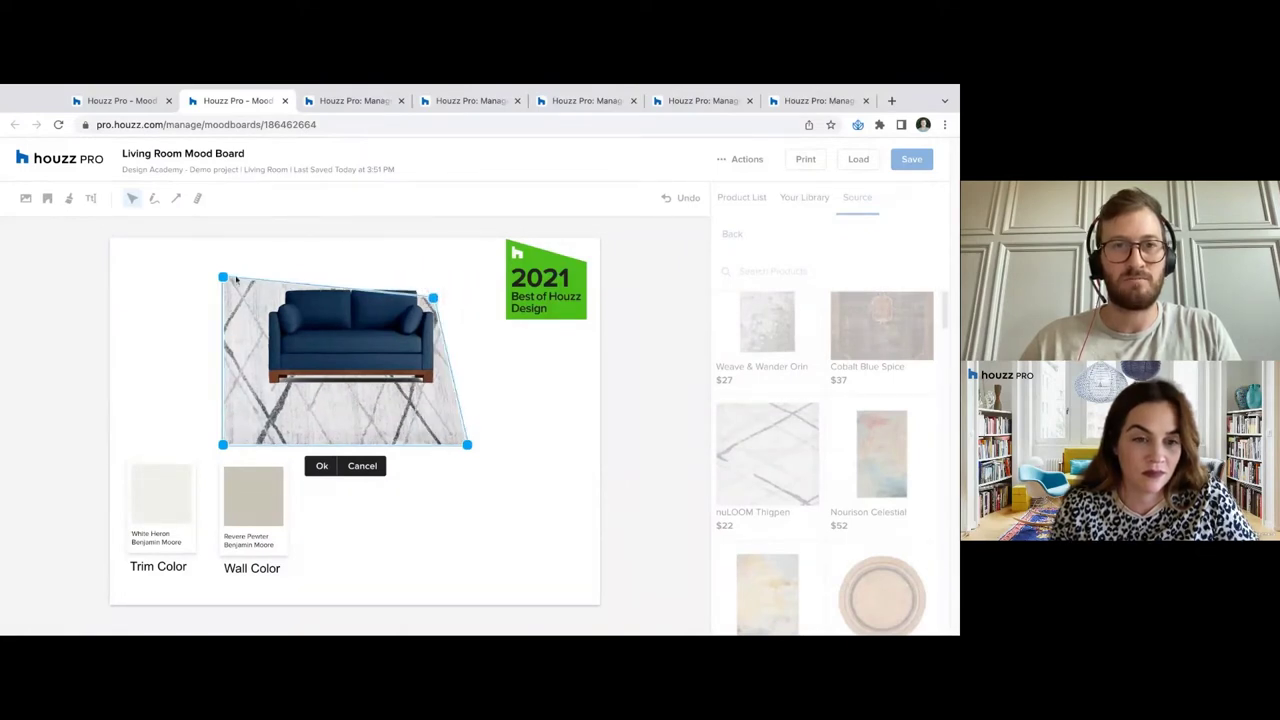
drag(224, 280, 270, 296)
drag(226, 443, 203, 410)
drag(467, 441, 487, 412)
drag(370, 335, 367, 320)
click(446, 365)
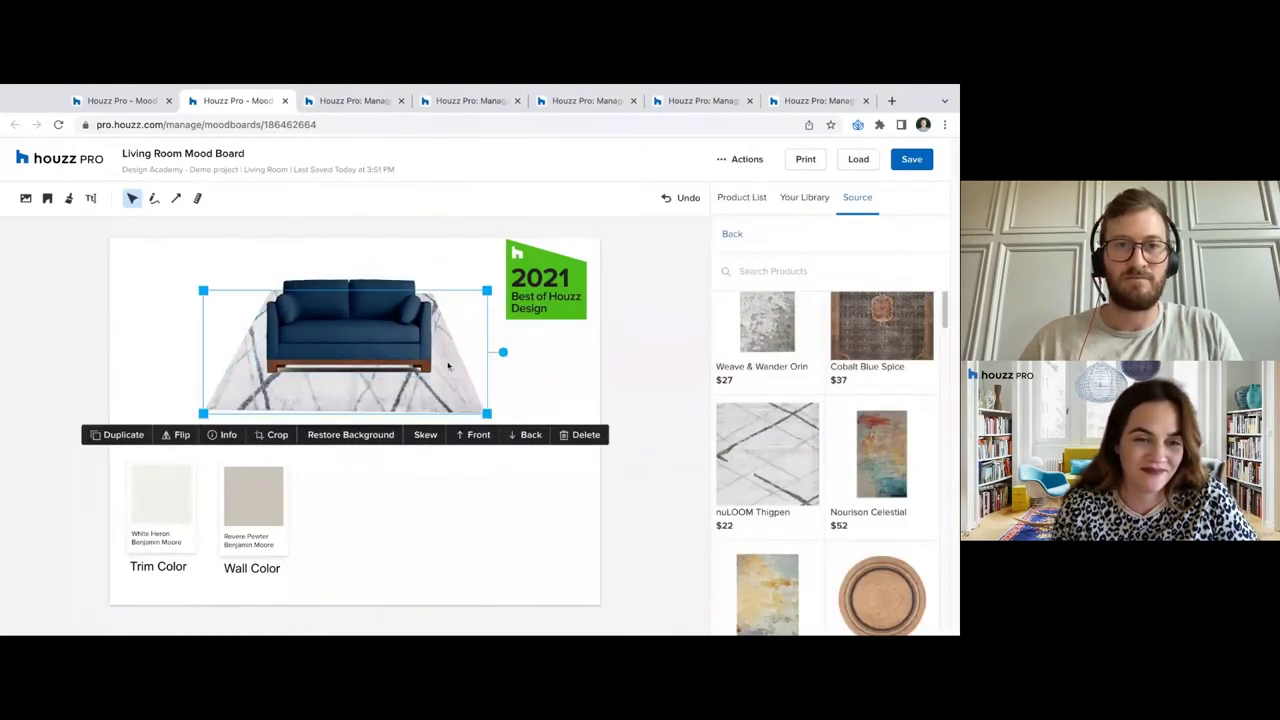
Skew the rug further, pulling both near corners outward so its front edge is wider
click(426, 441)
drag(432, 300, 427, 297)
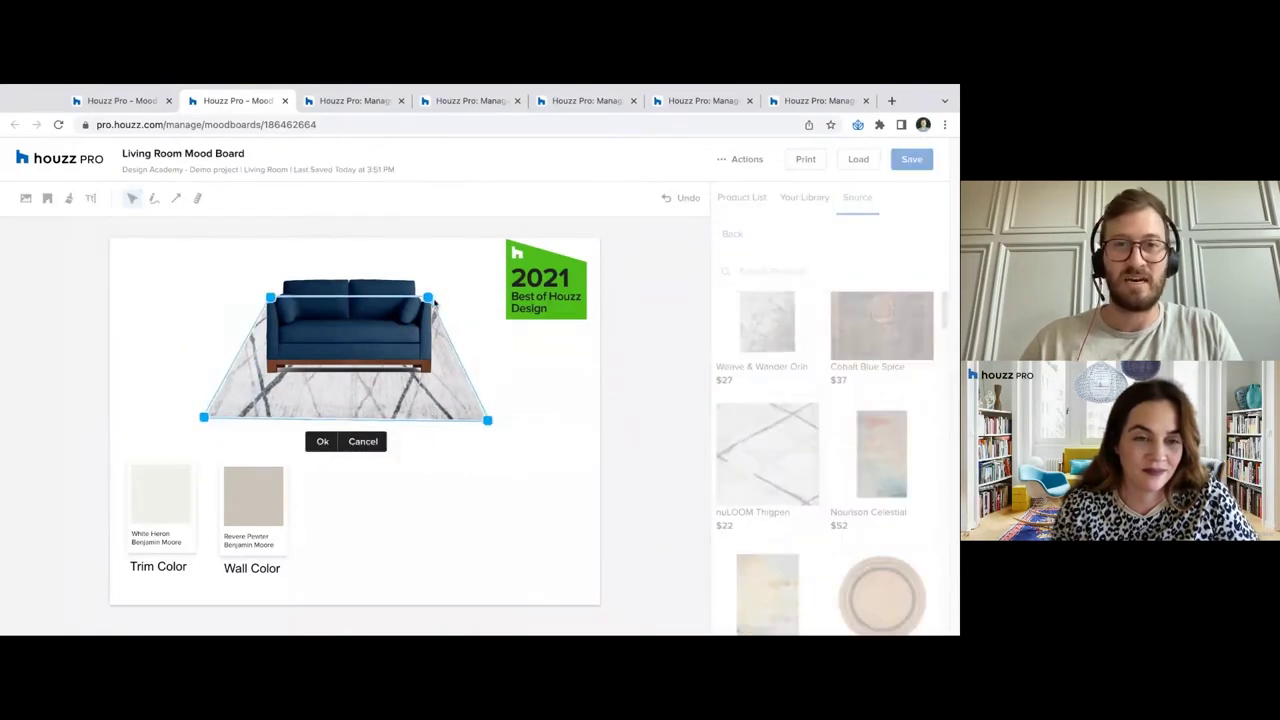
drag(487, 420, 503, 409)
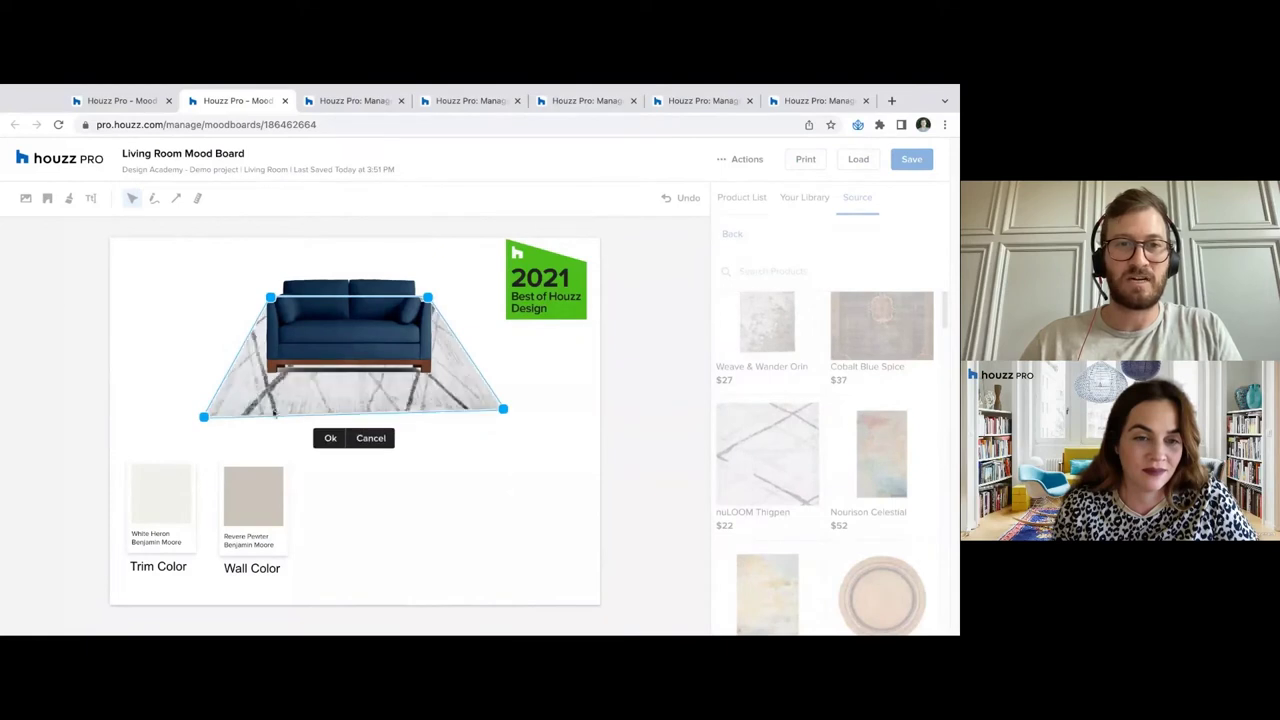
drag(210, 420, 181, 411)
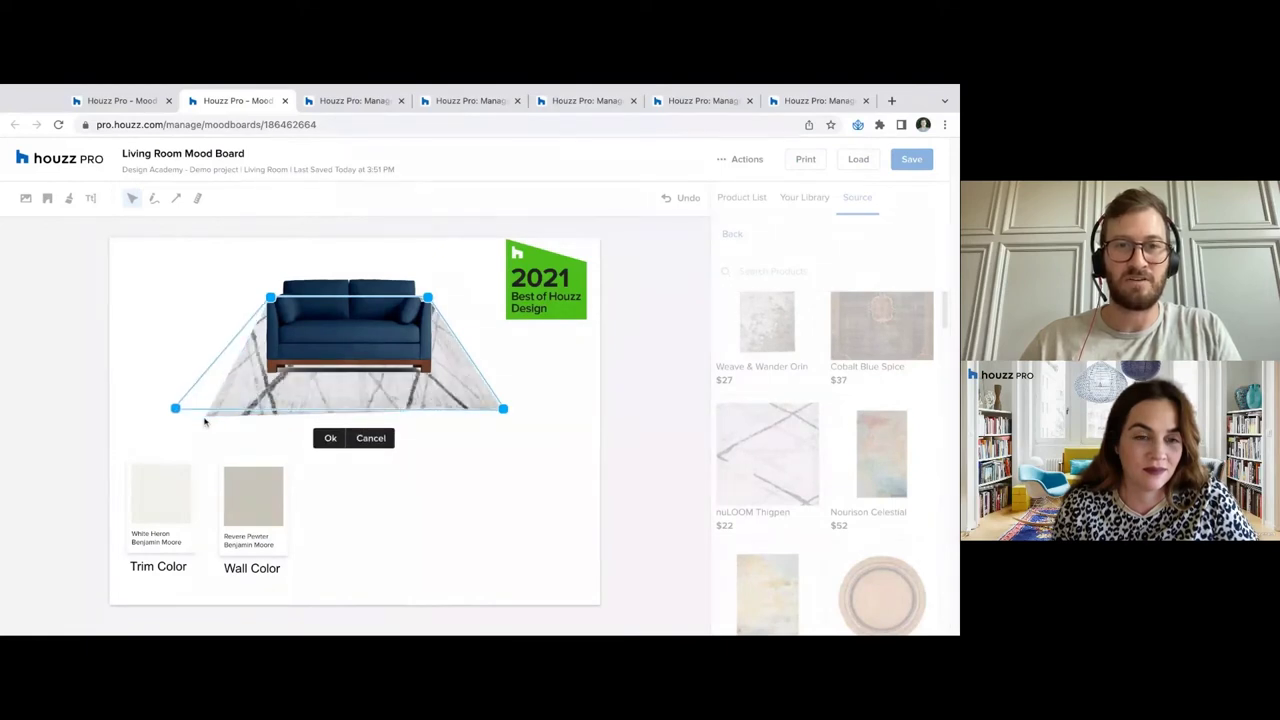
Move the sofa up so its base sits nearer the rug's far edge
click(399, 337)
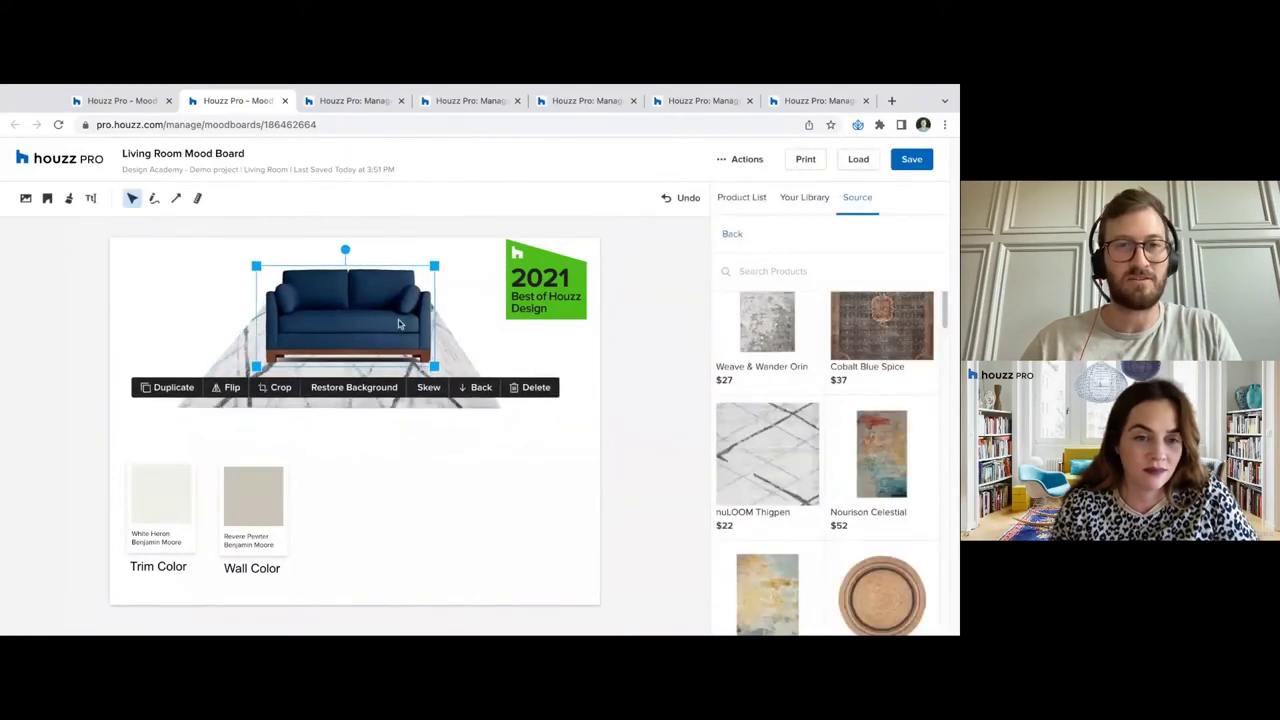
click(479, 340)
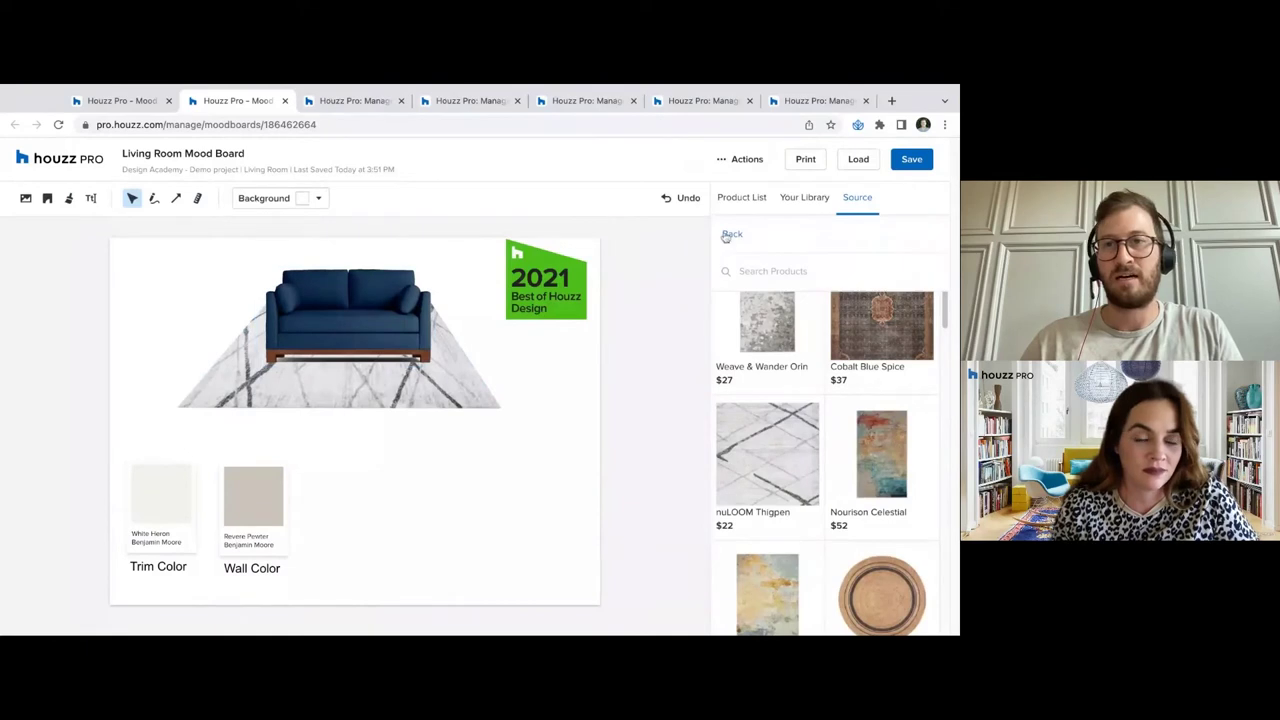
click(818, 204)
click(332, 337)
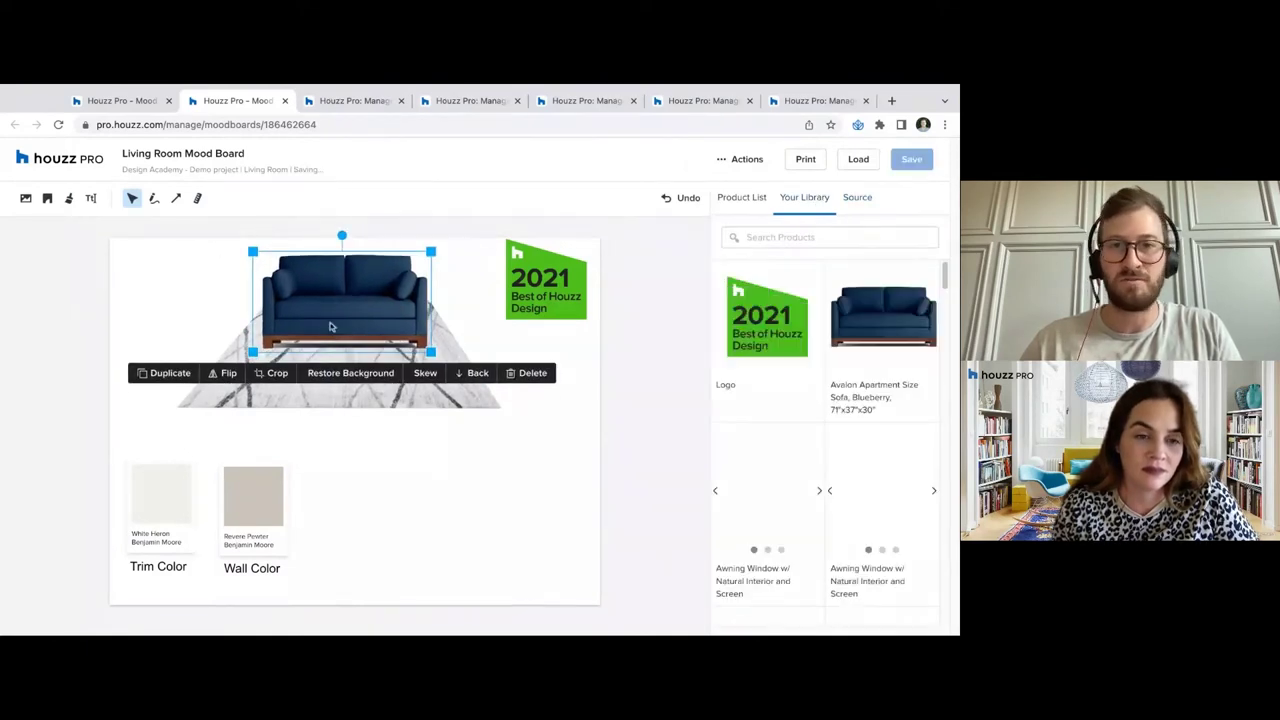
click(456, 362)
click(571, 393)
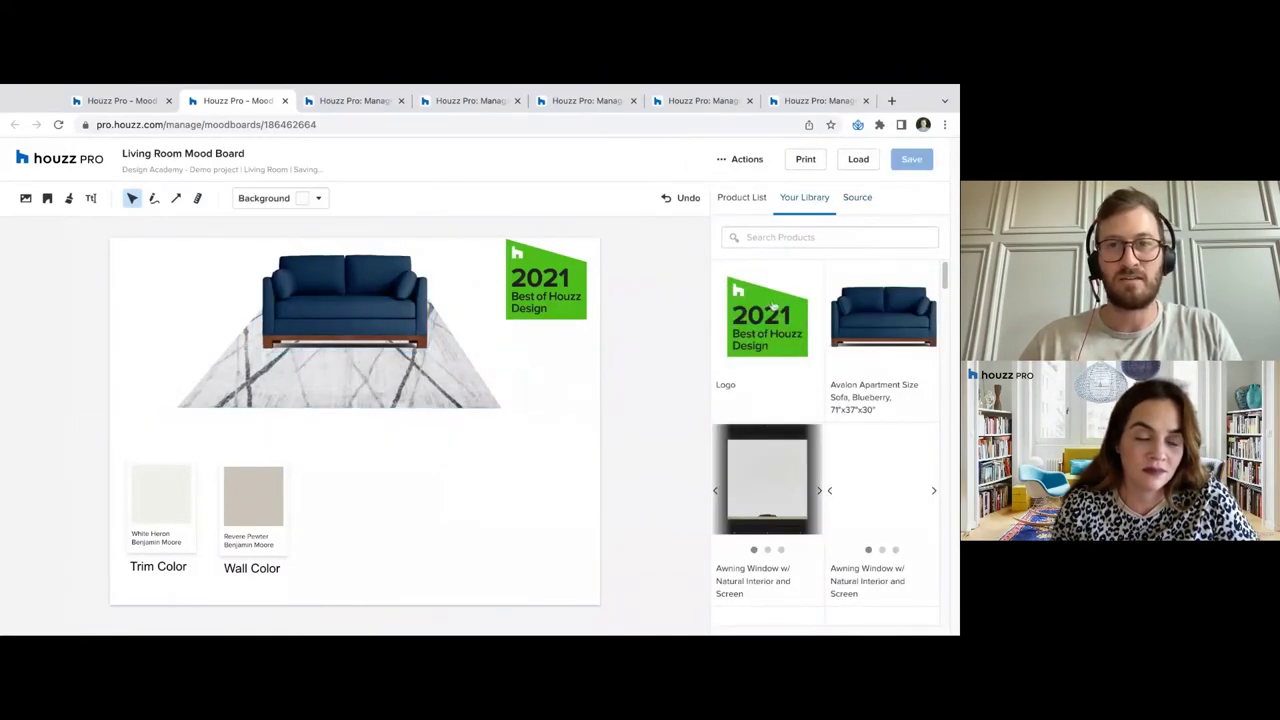
Search the Houzz source products for "coffee table" and slightly enlarge the rug on the board
click(822, 238)
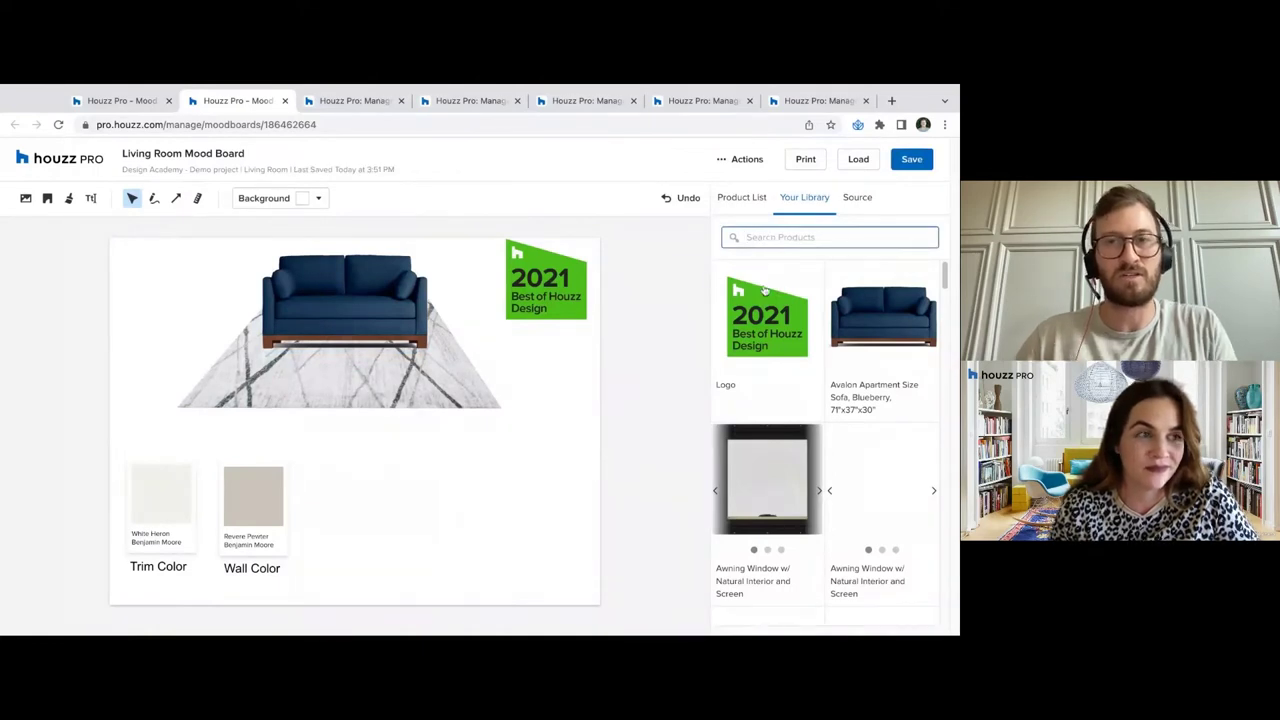
click(862, 197)
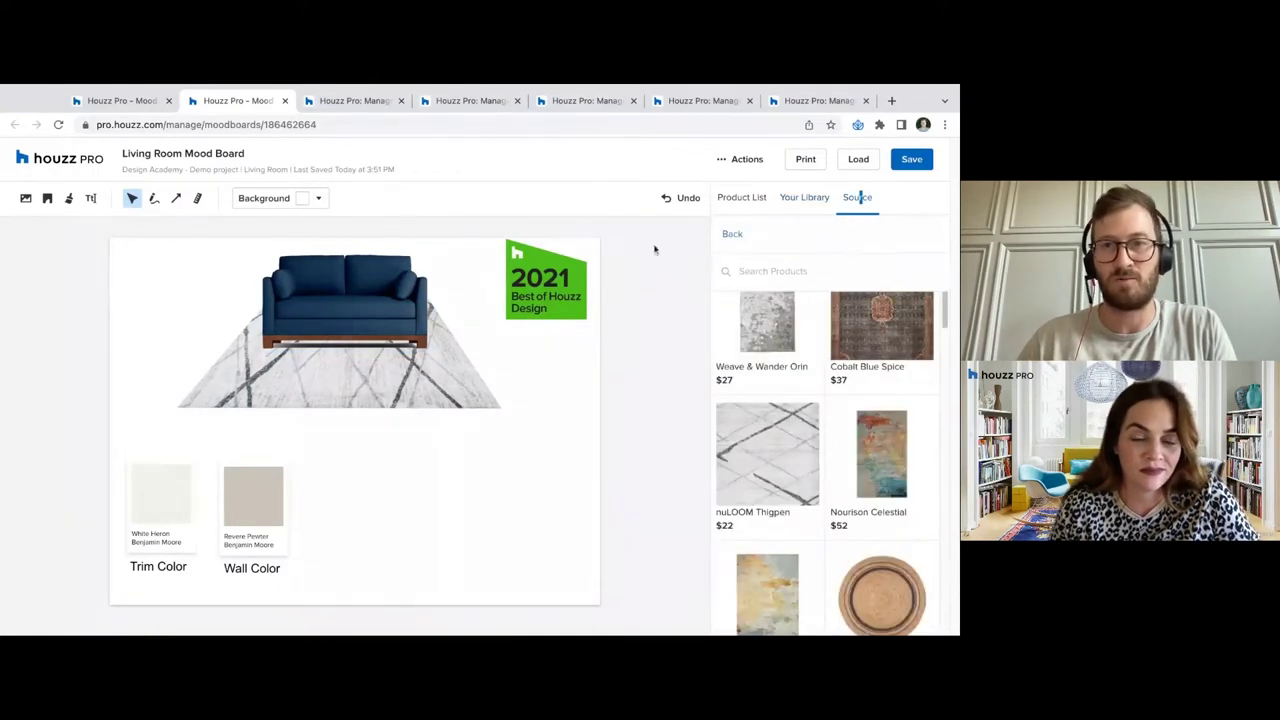
text(coffee table)
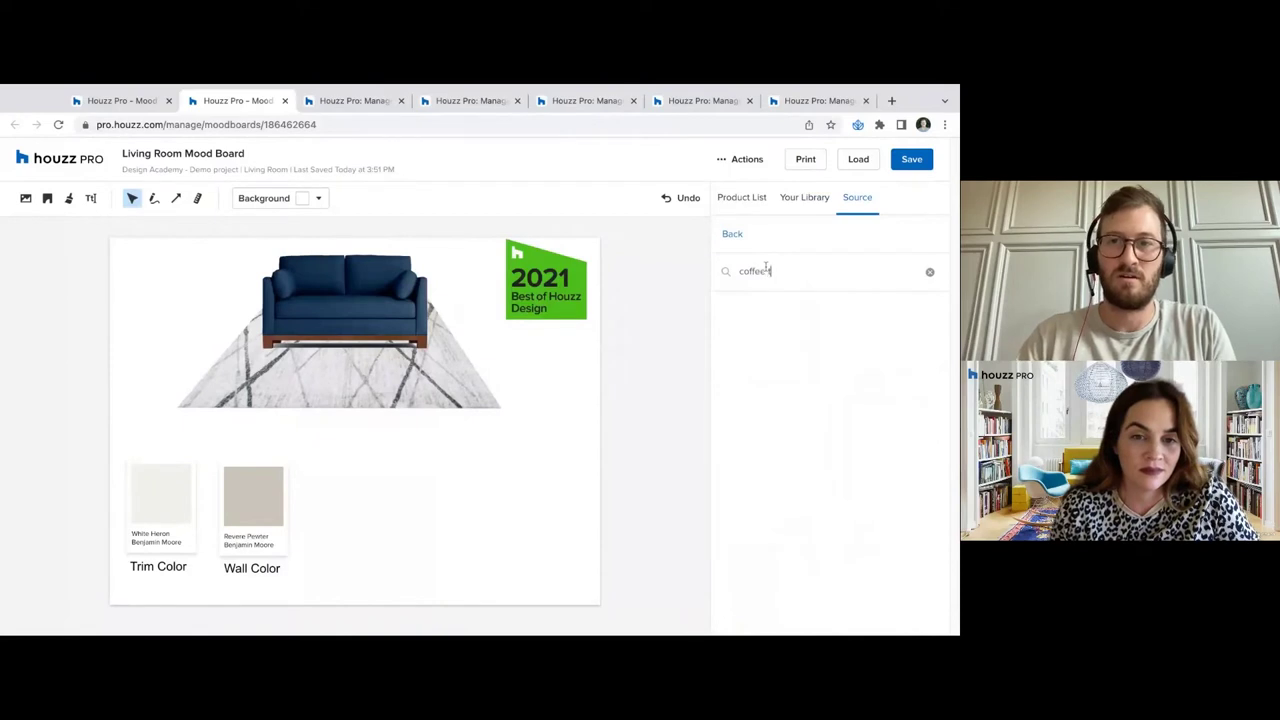
key(Return)
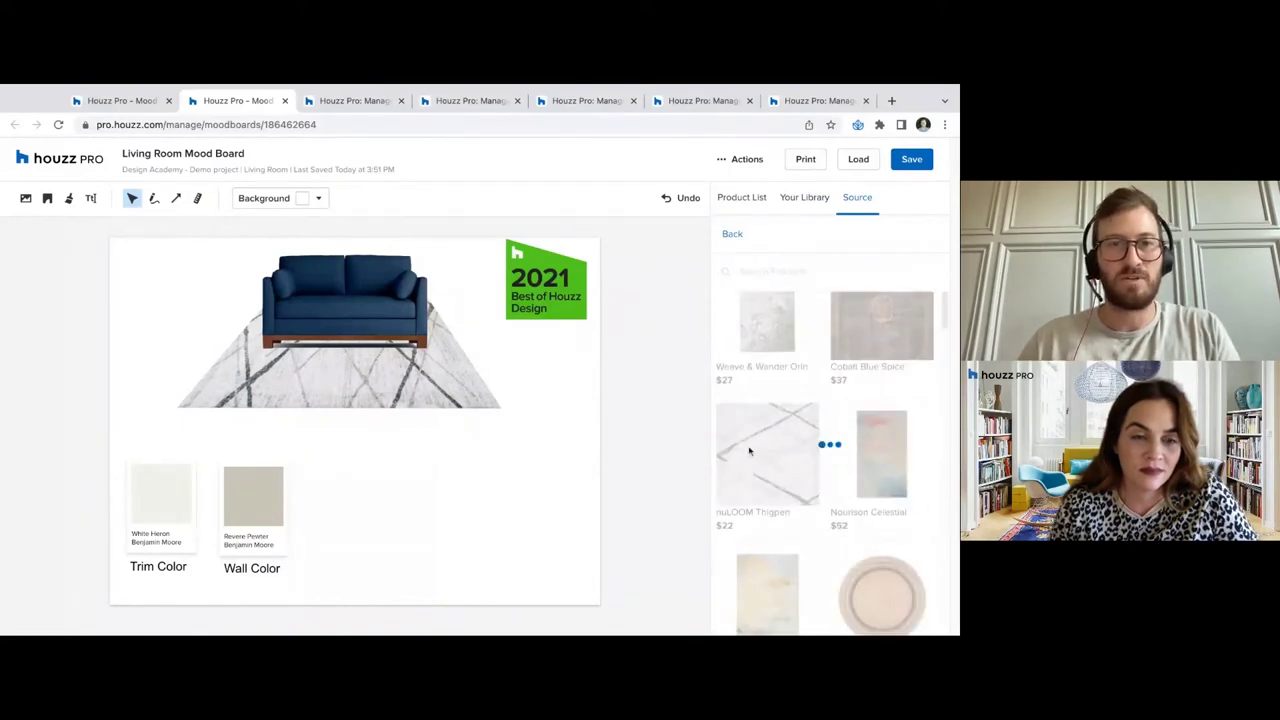
click(491, 405)
drag(504, 410, 524, 424)
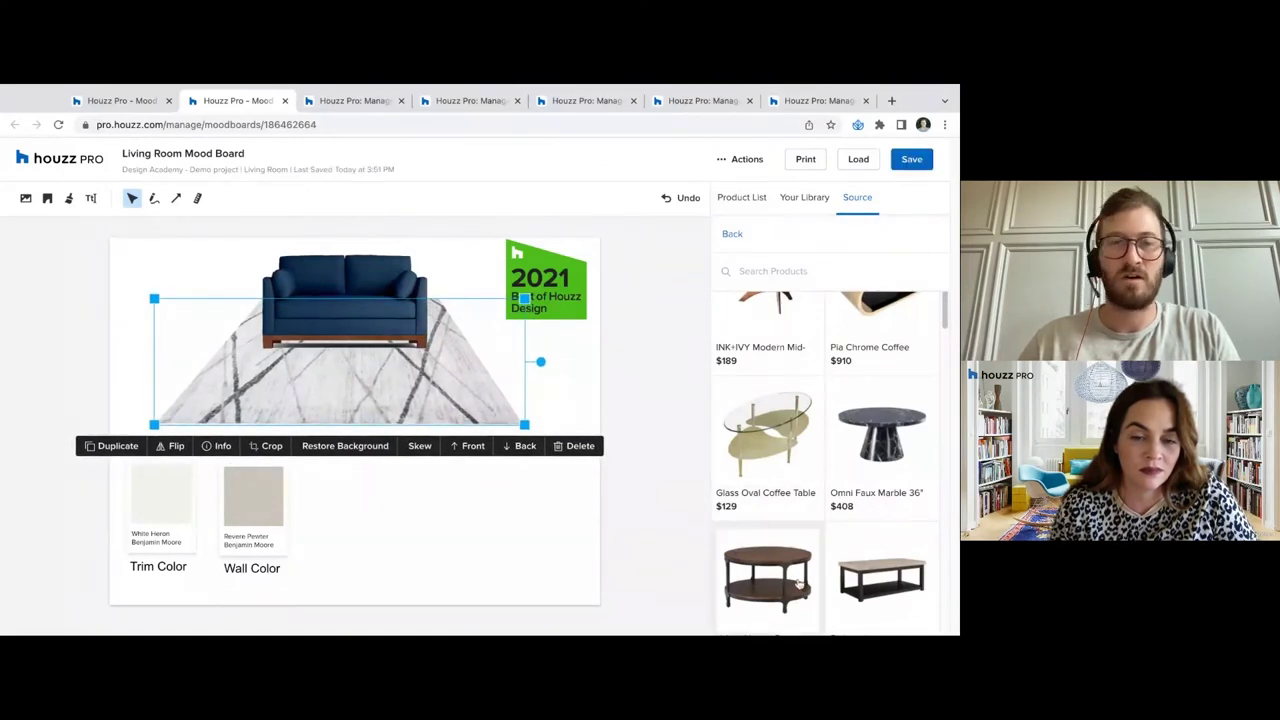
Add the round dark-wood two-tier coffee table, shrink it, and centre it on the rug in front of the sofa
click(800, 583)
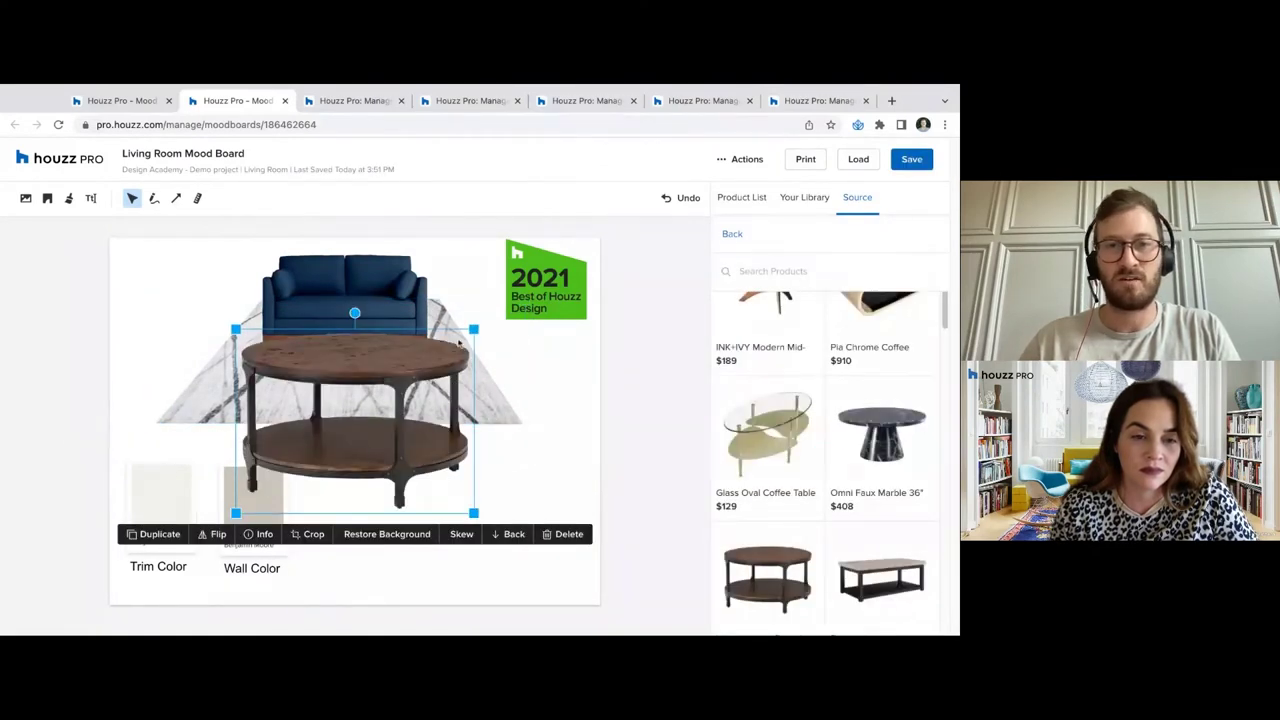
drag(473, 328, 379, 332)
drag(332, 383, 334, 382)
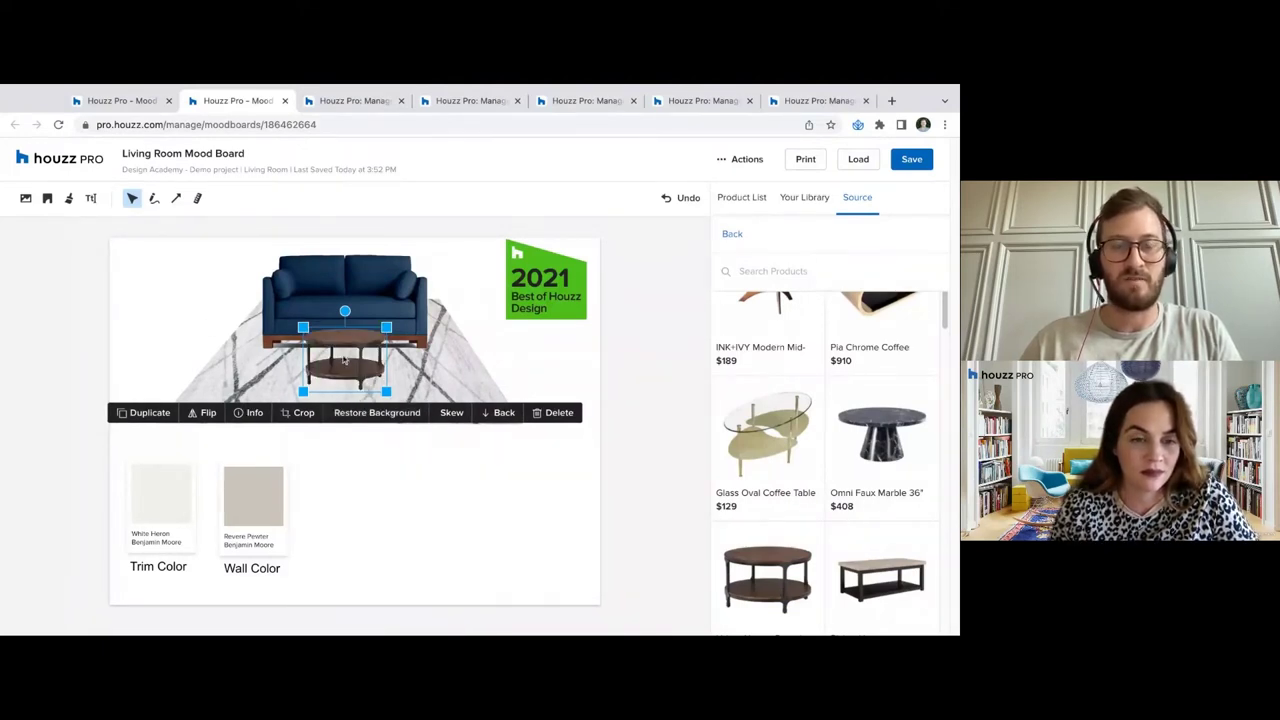
click(505, 367)
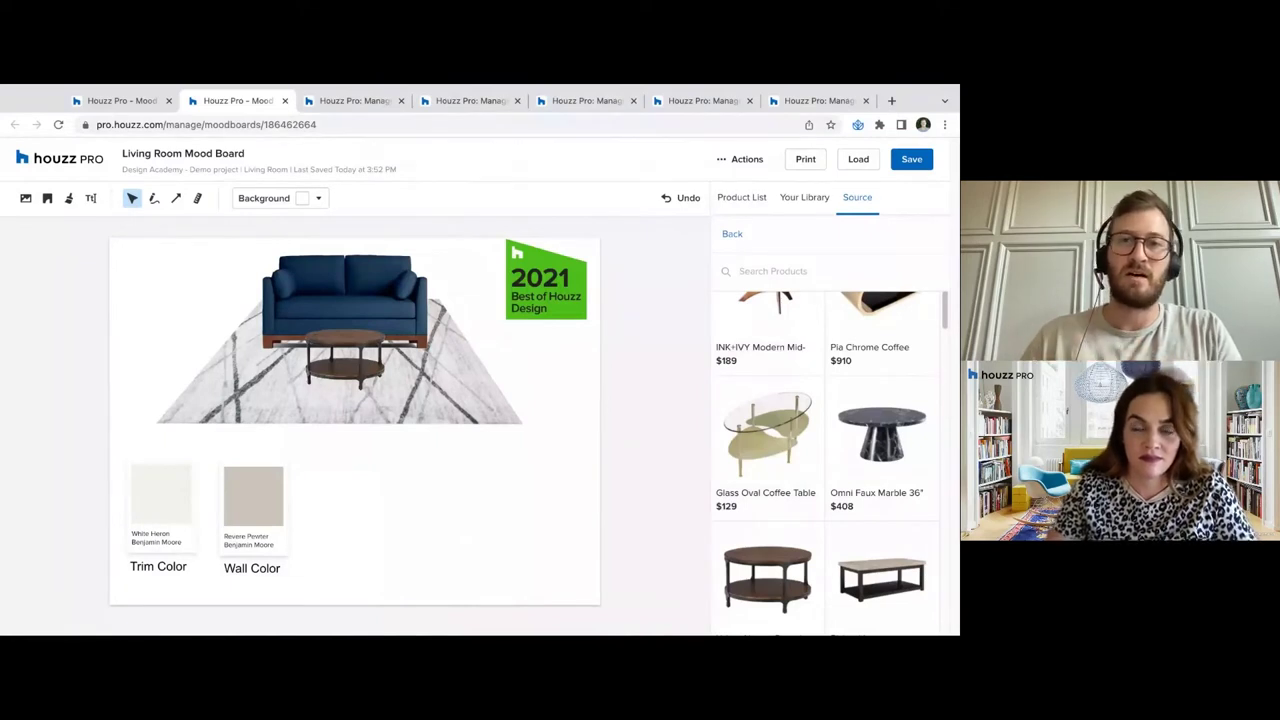
click(367, 370)
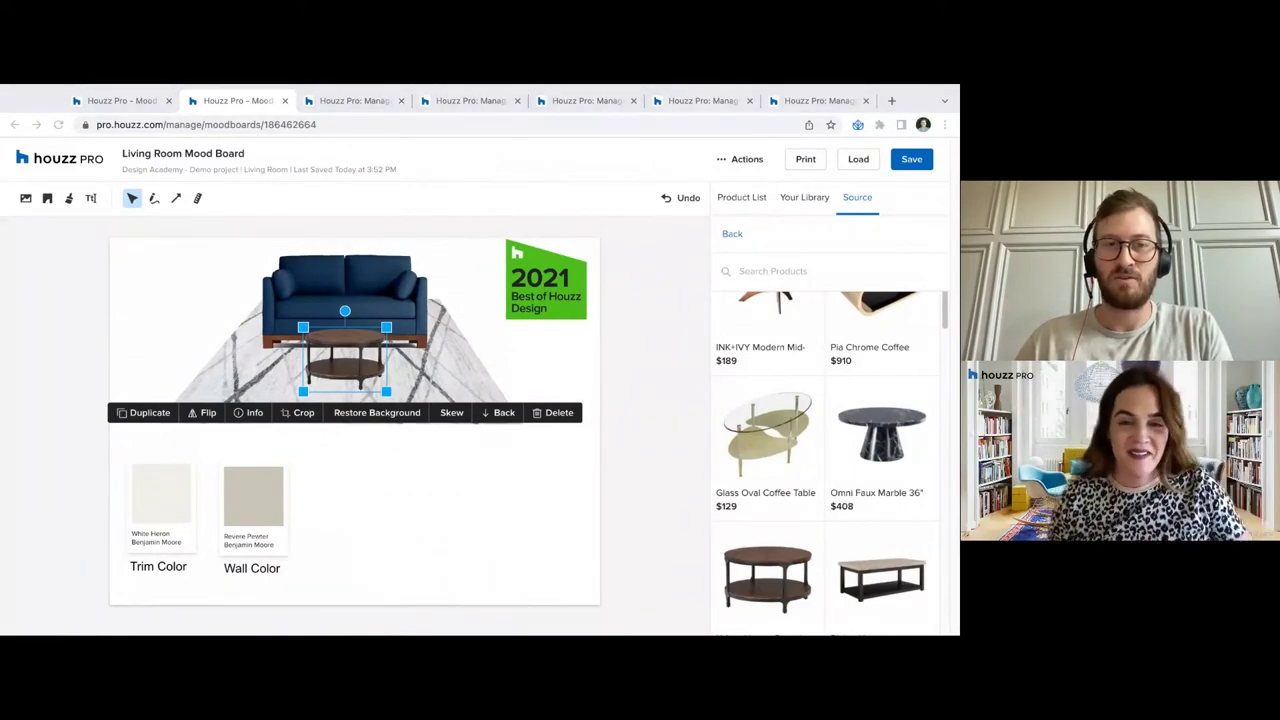
click(528, 316)
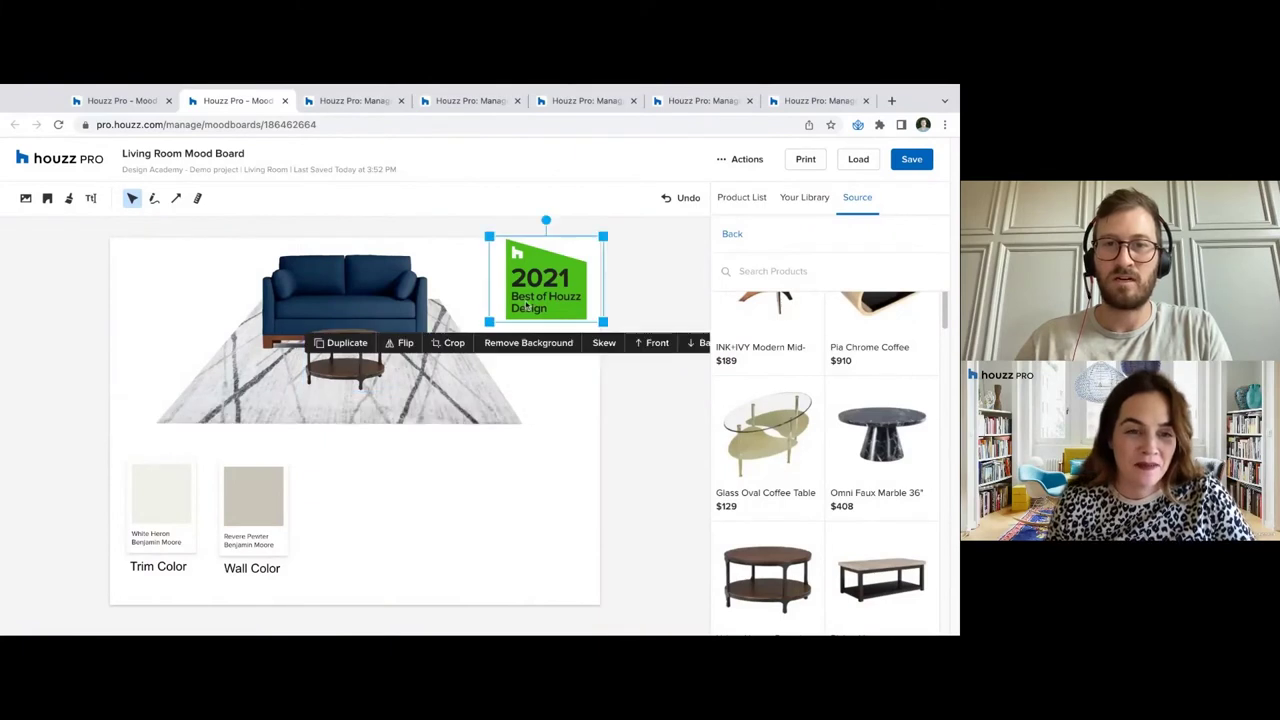
click(529, 448)
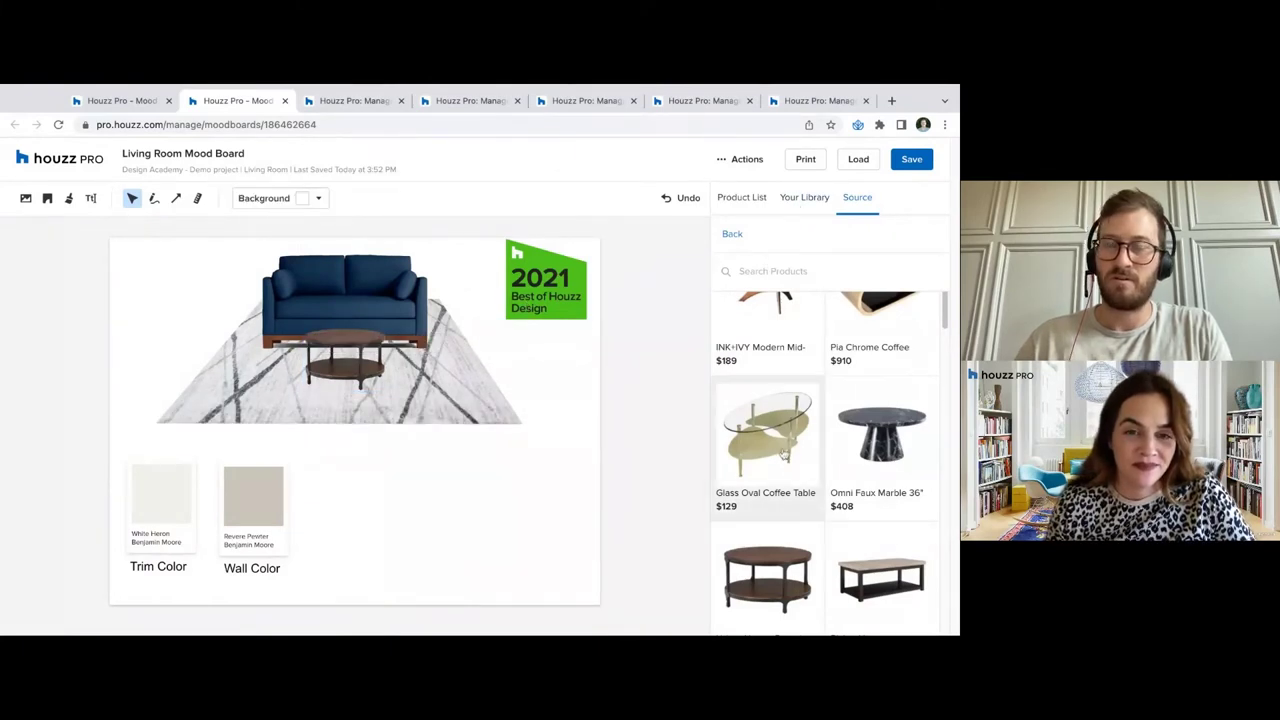
scroll(783, 453, down, 10)
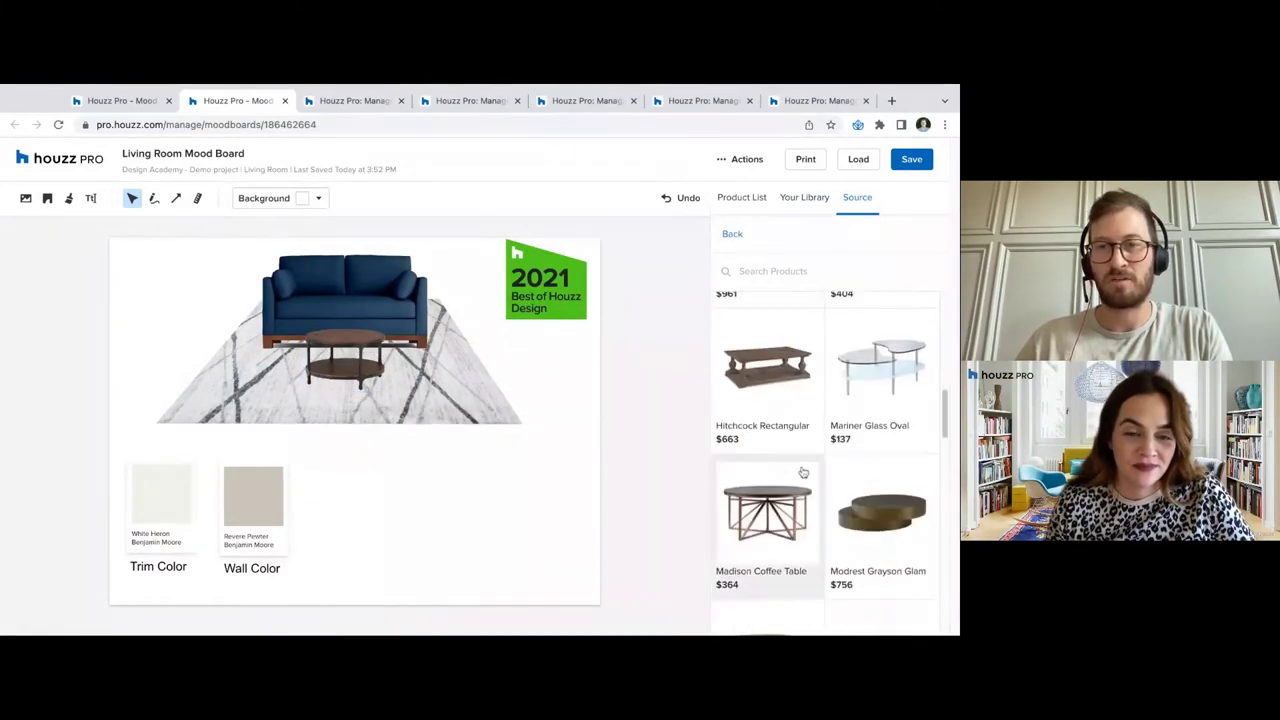
scroll(810, 455, down, 8)
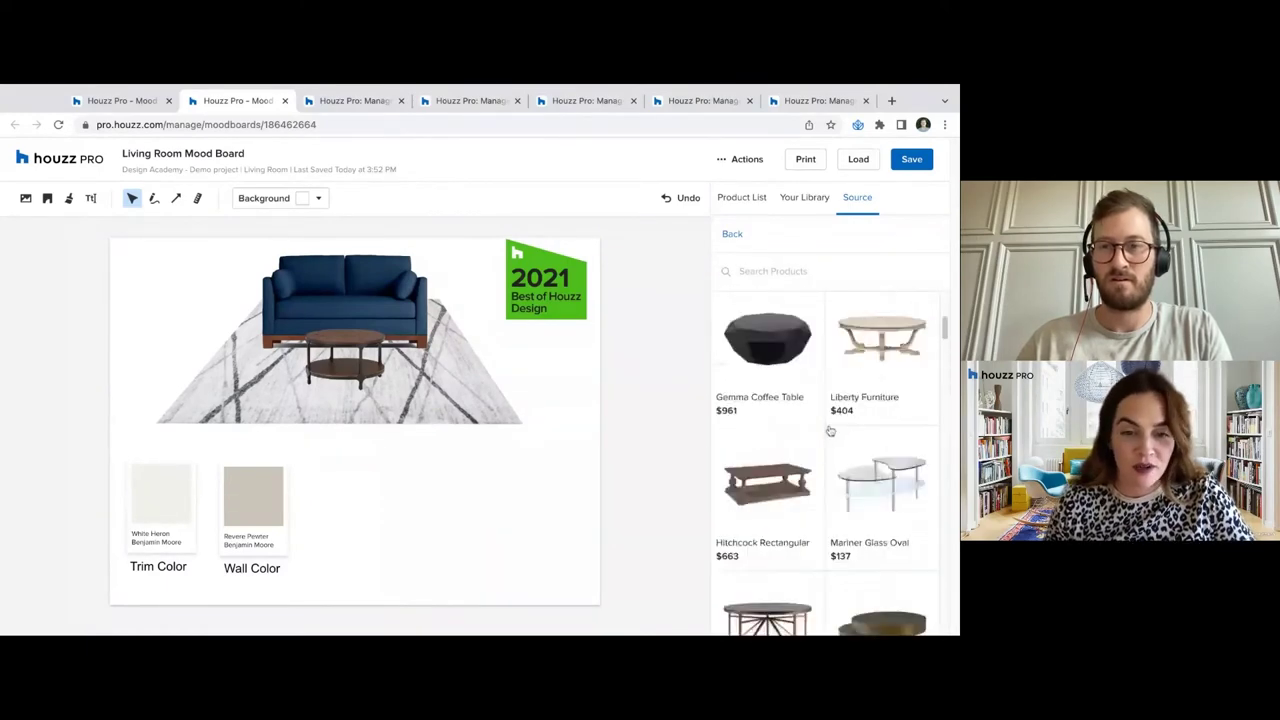
Examine the board's product list, including its products, color swatches and total
click(758, 198)
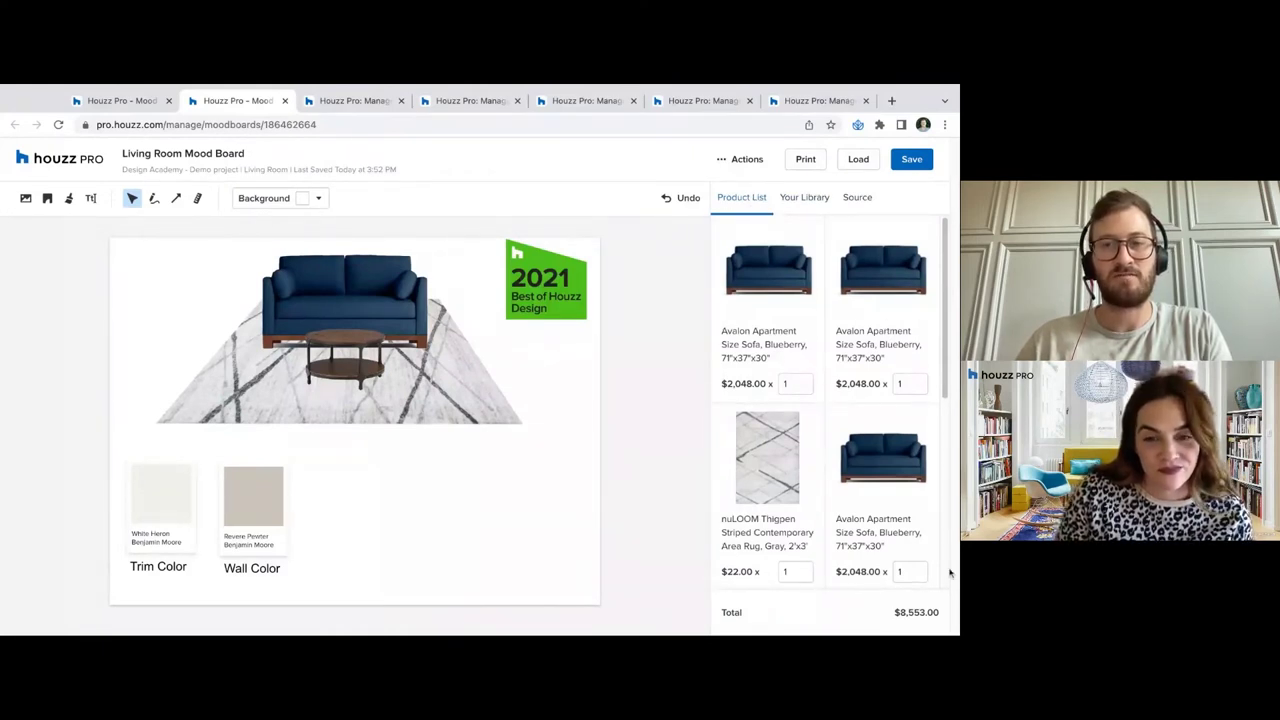
scroll(945, 560, down, 5)
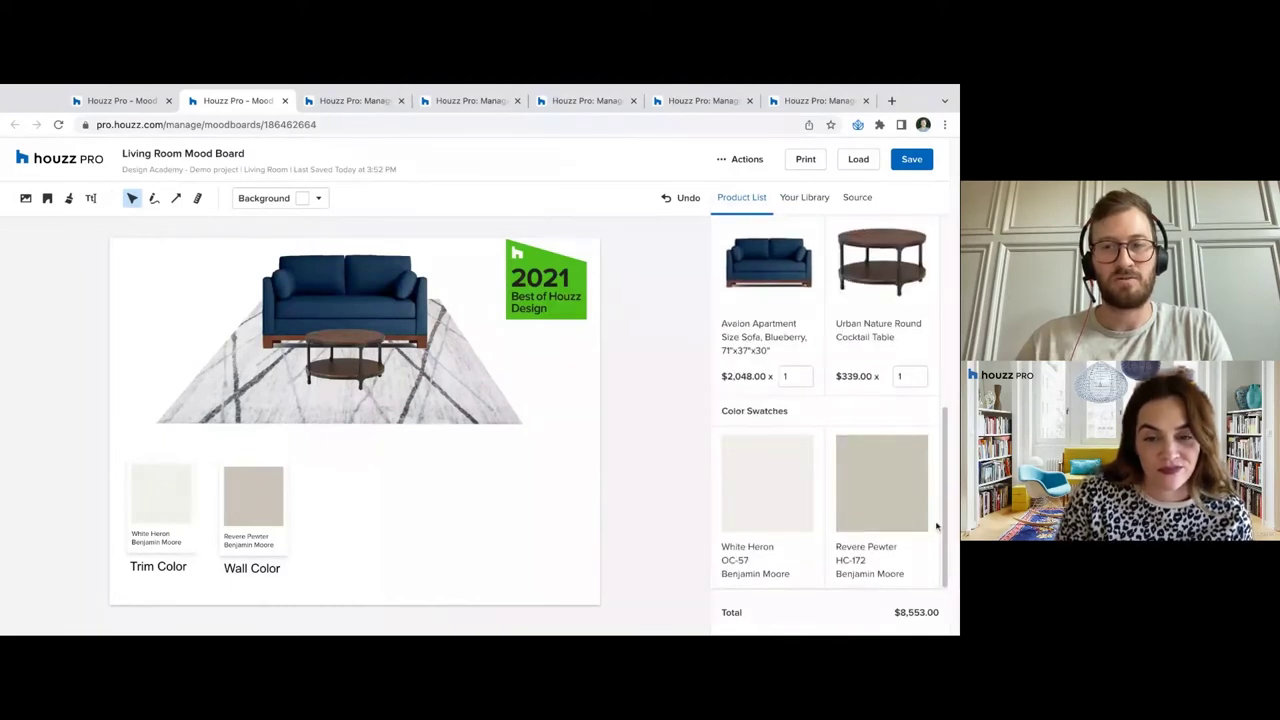
triple_click(896, 610)
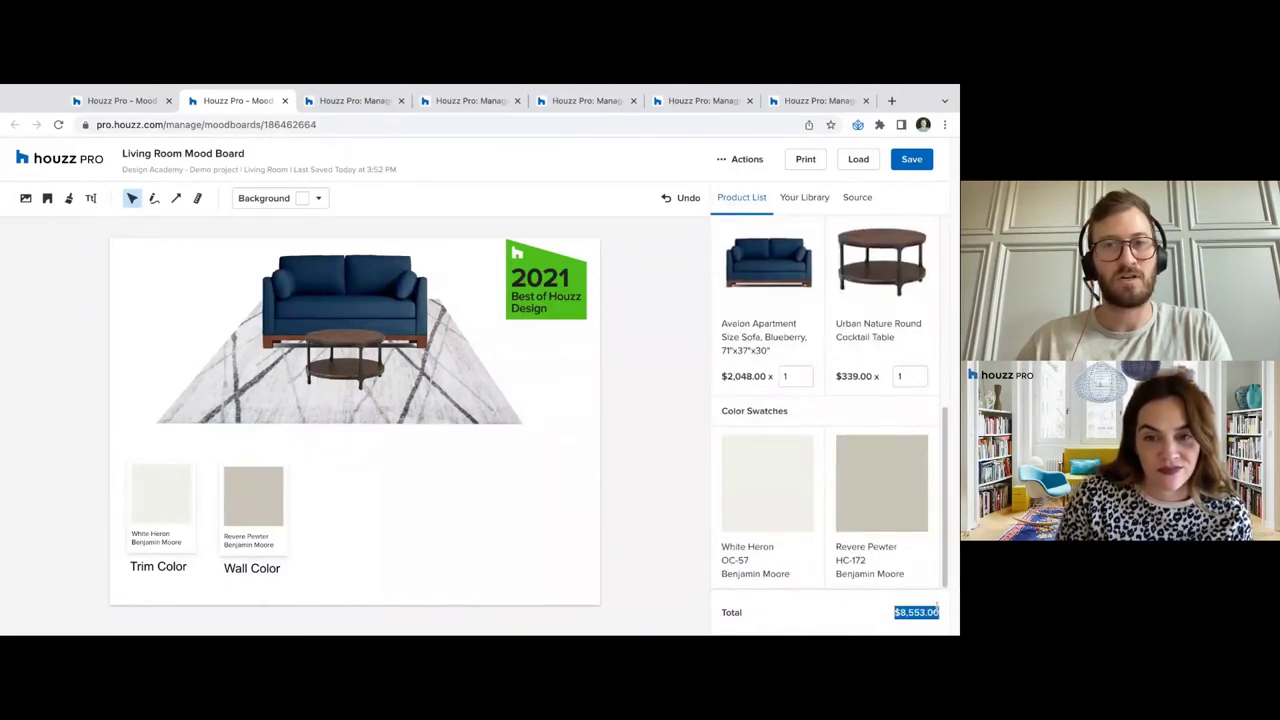
click(939, 603)
Set the quantity of the Avalon sofa entry beside the Urban Nature cocktail table to 0 in the product list
scroll(868, 488, up, 3)
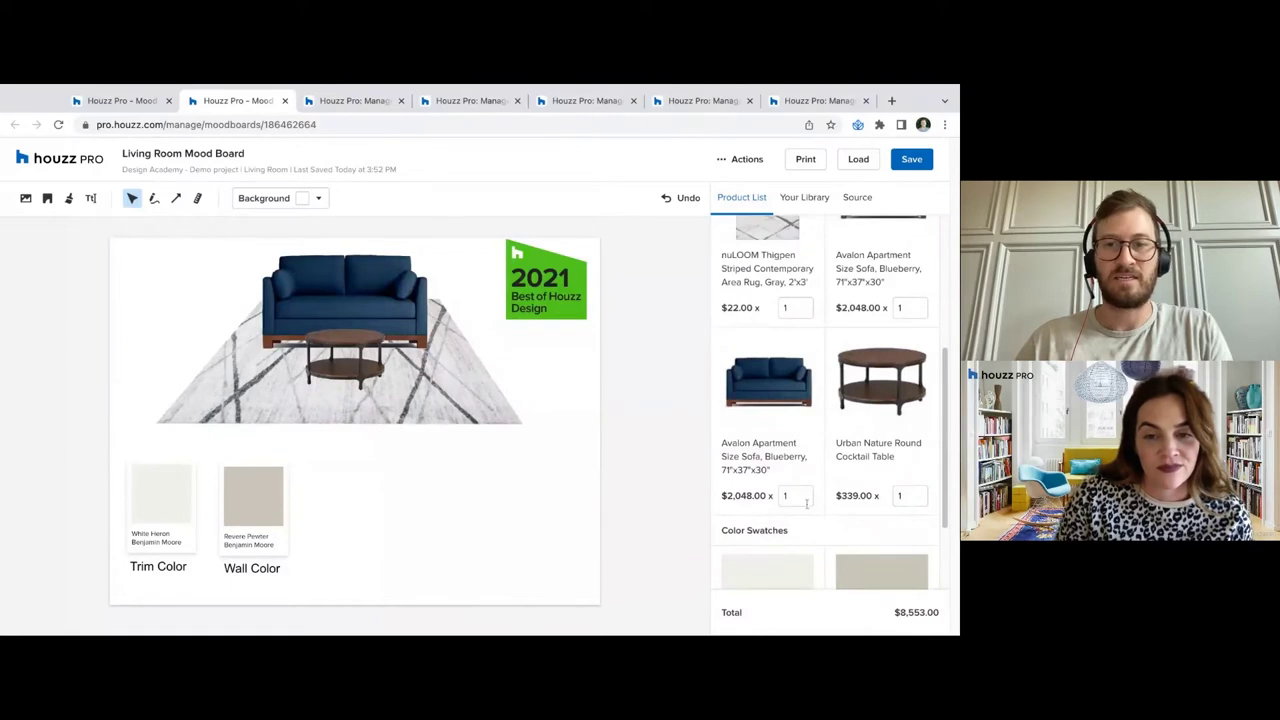
double_click(807, 503)
text(0)
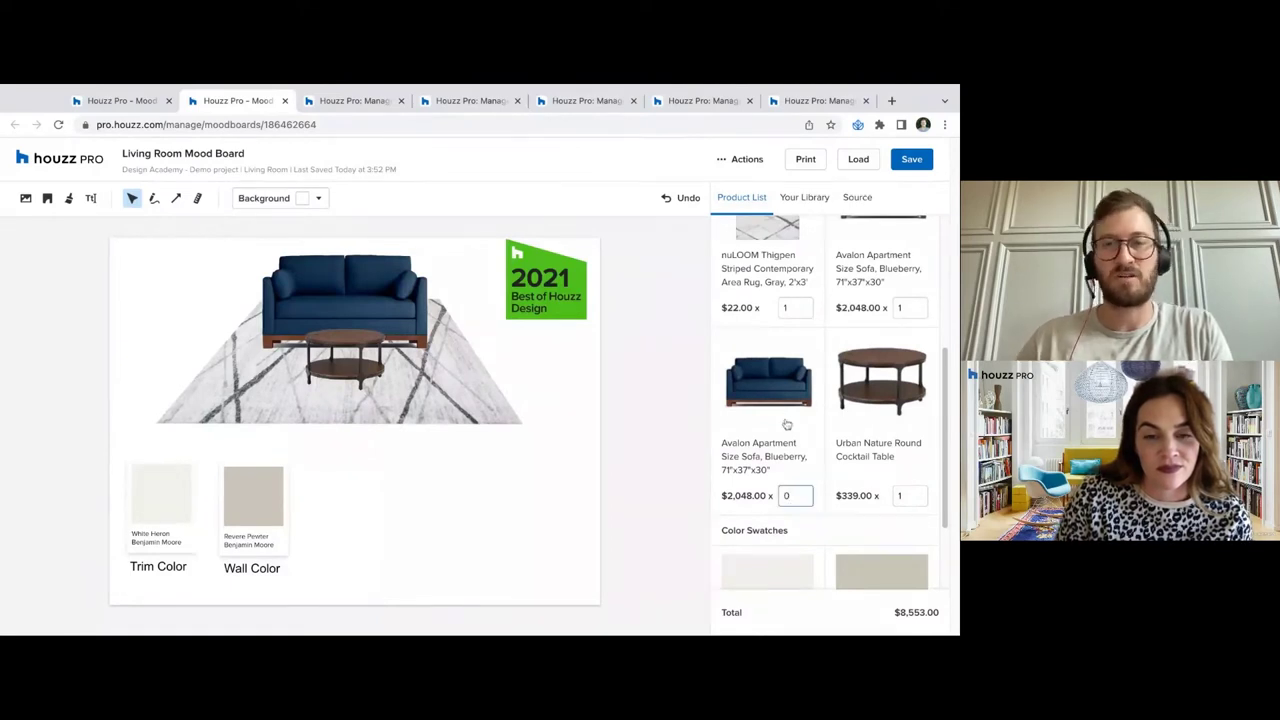
scroll(812, 432, up, 2)
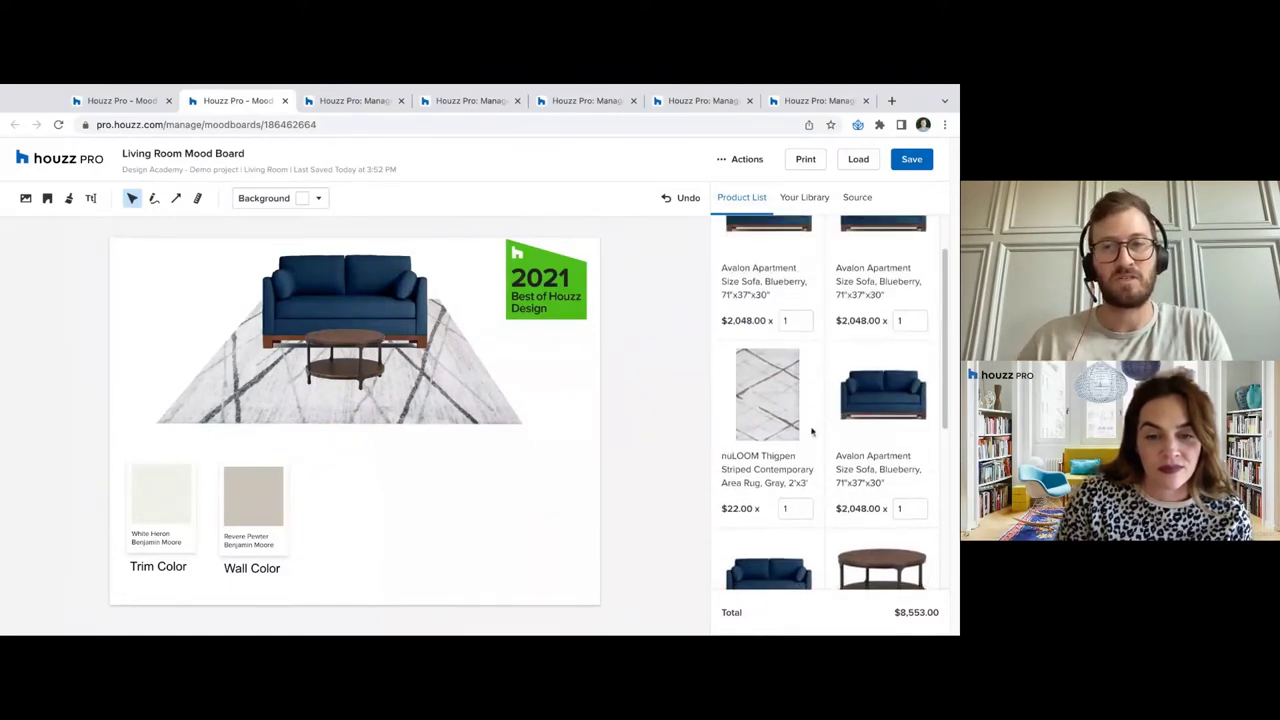
scroll(795, 380, up, 1)
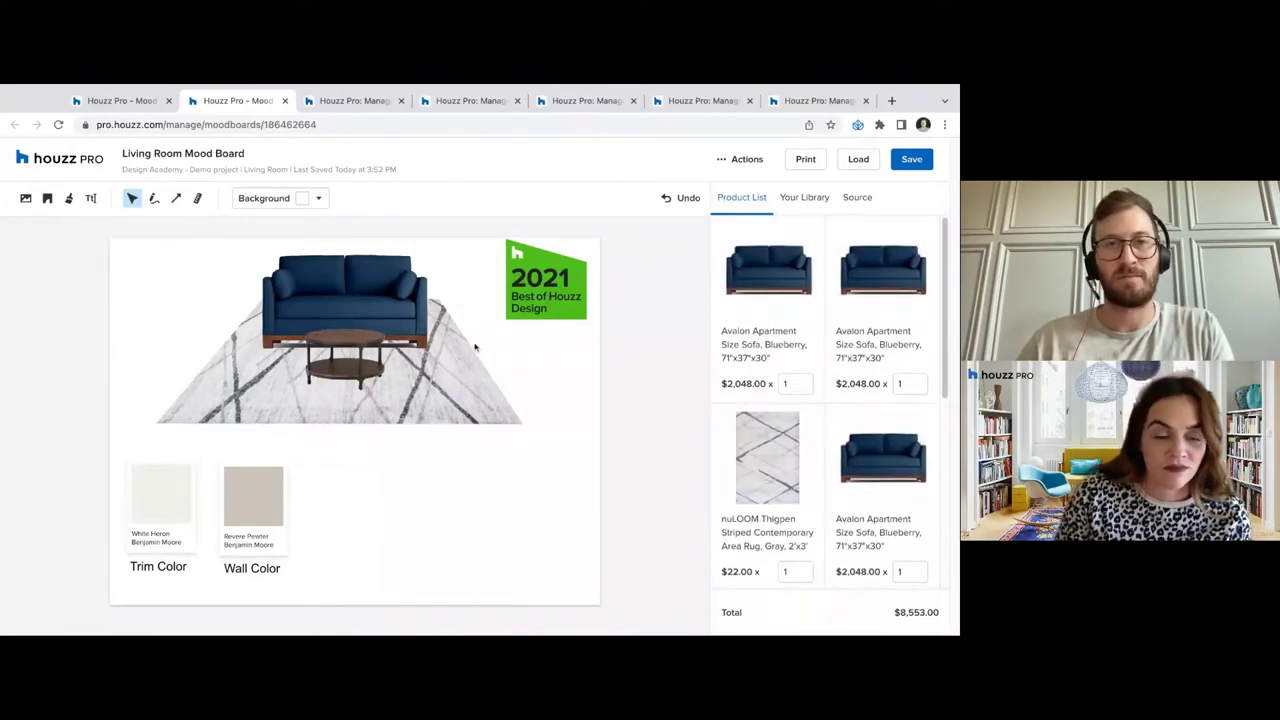
Set the mood board's background to the custom off-white color FAF7F7
click(779, 199)
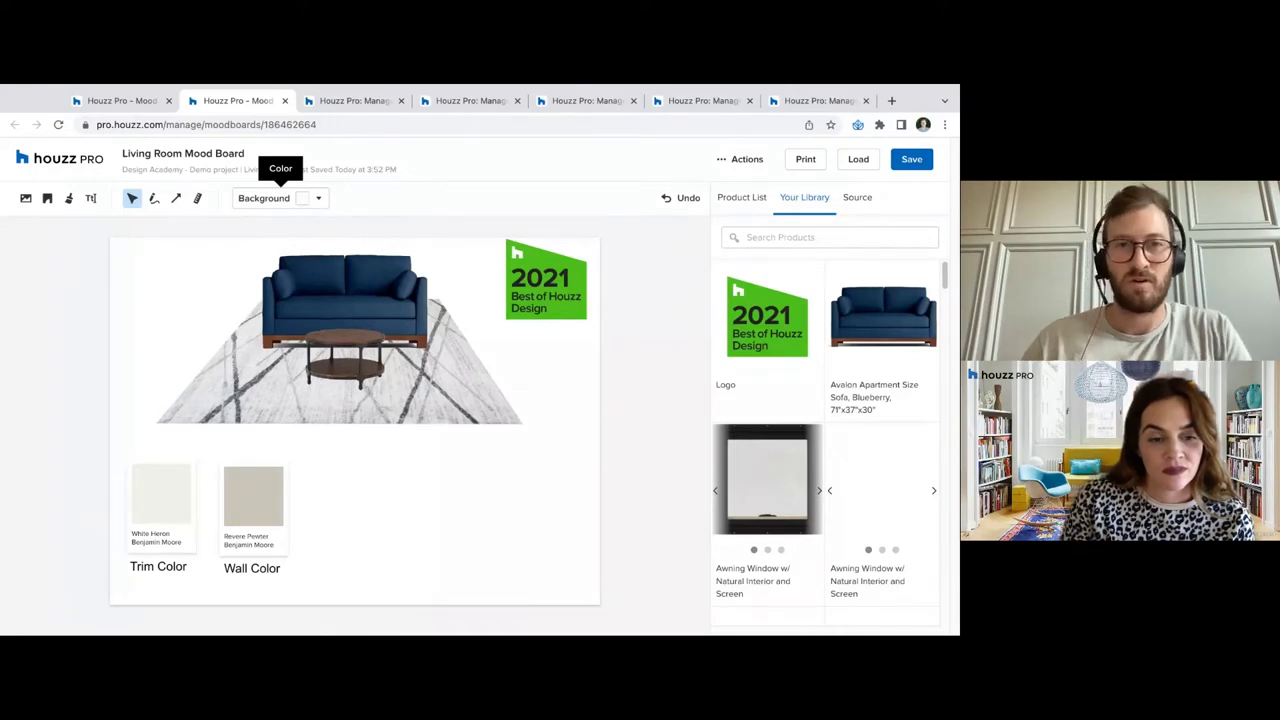
click(302, 200)
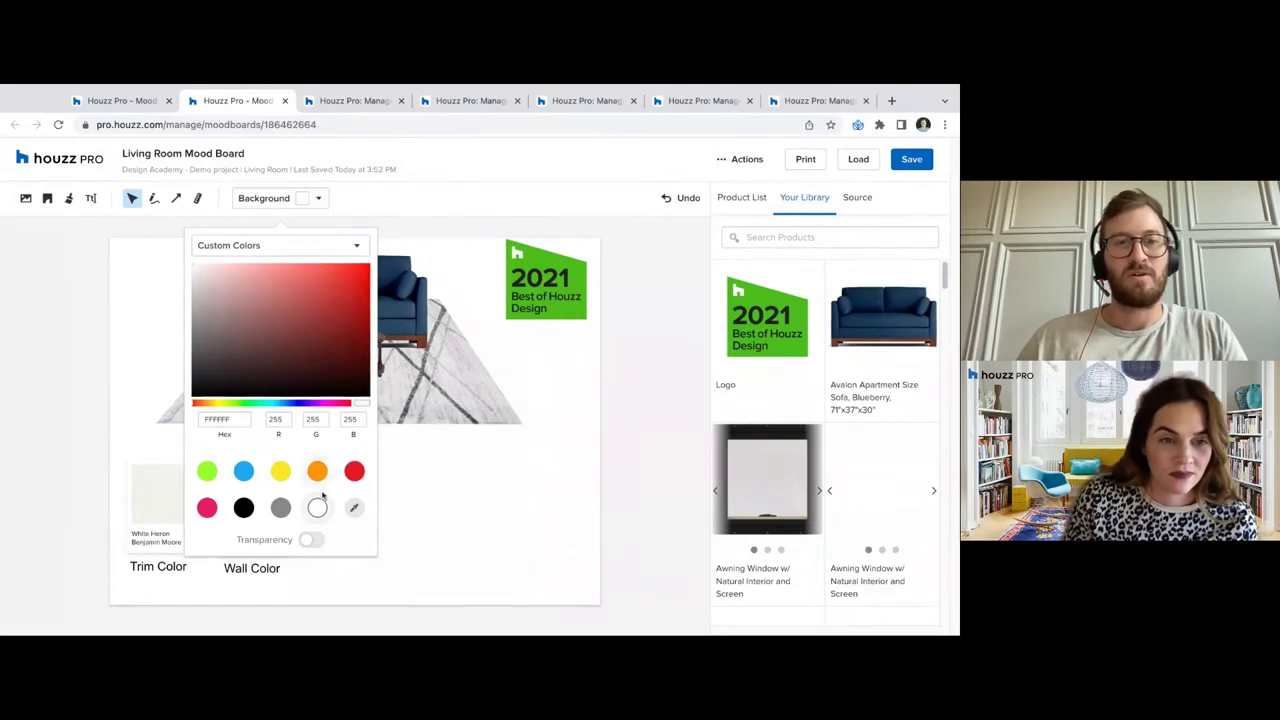
click(194, 272)
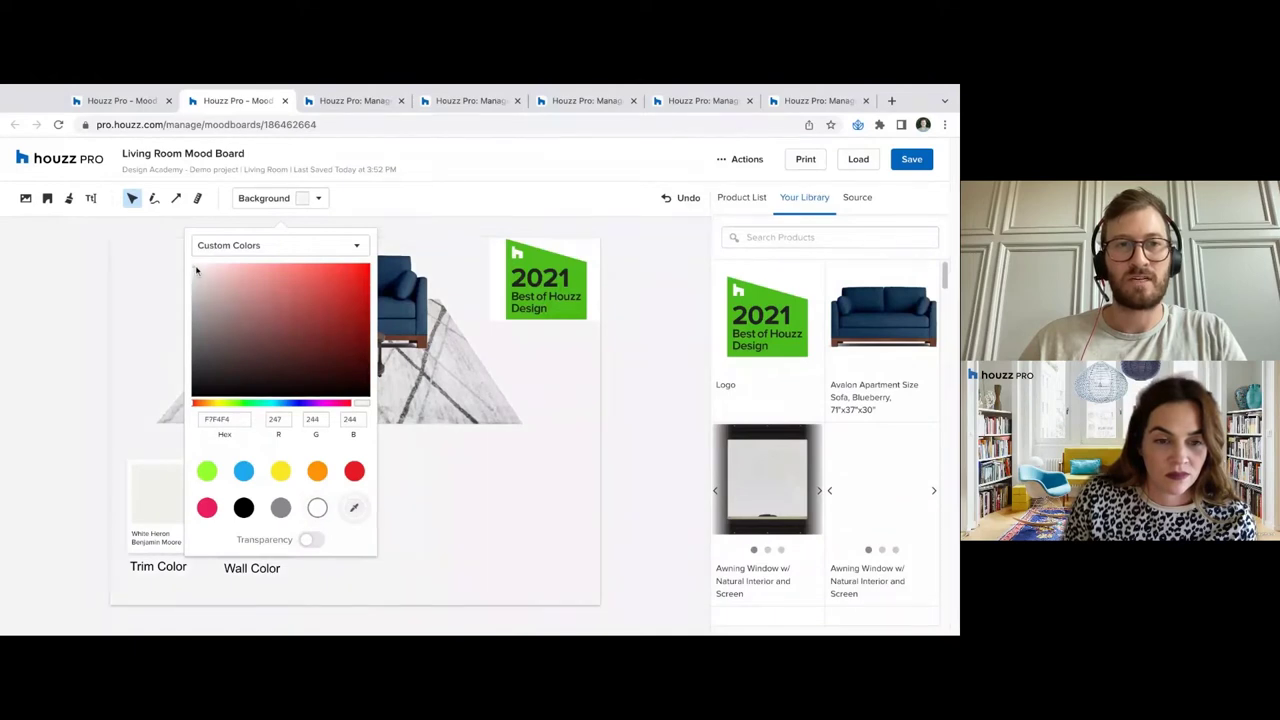
click(197, 271)
click(196, 270)
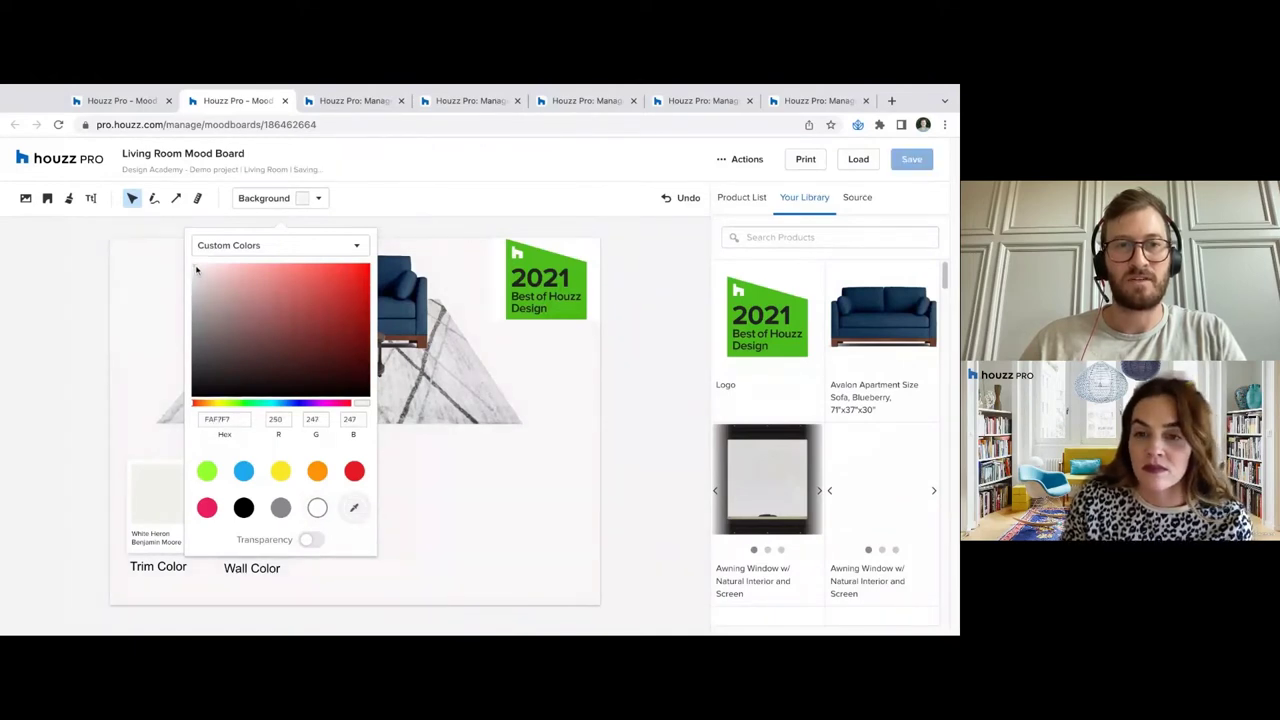
click(156, 352)
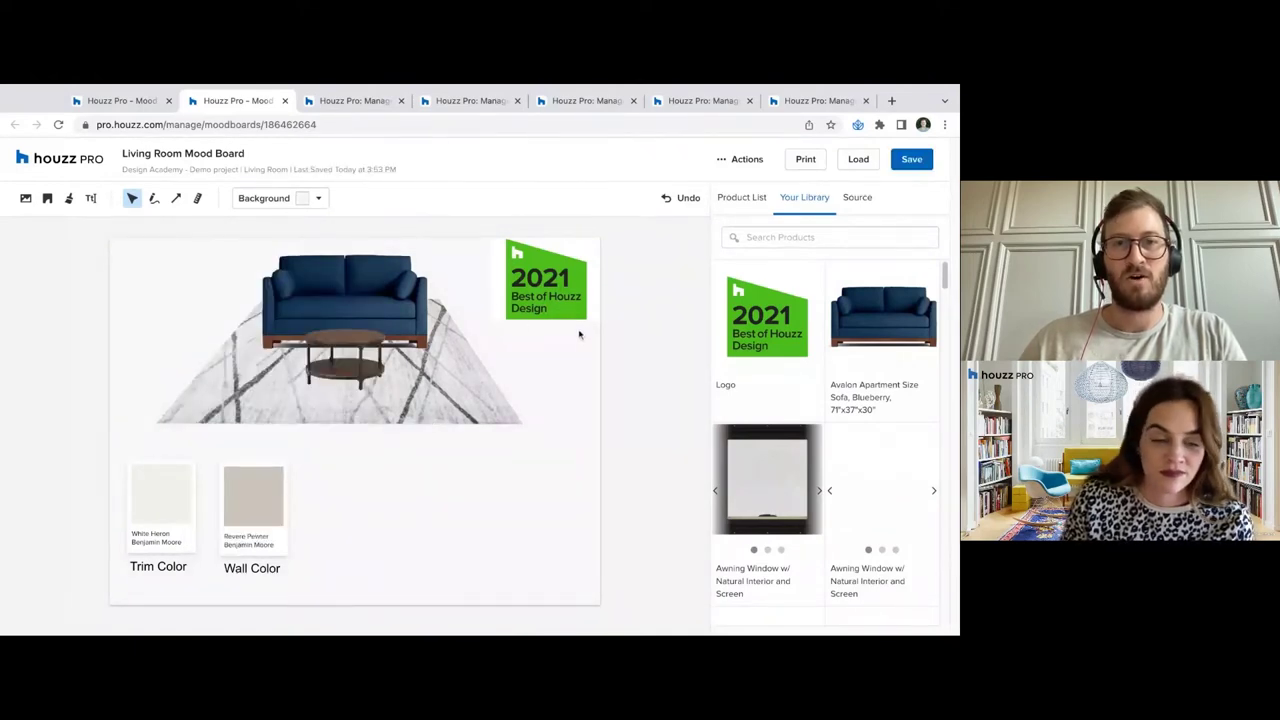
Remove the white background from the 2021 Best of Houzz logo
click(574, 272)
click(535, 343)
click(551, 429)
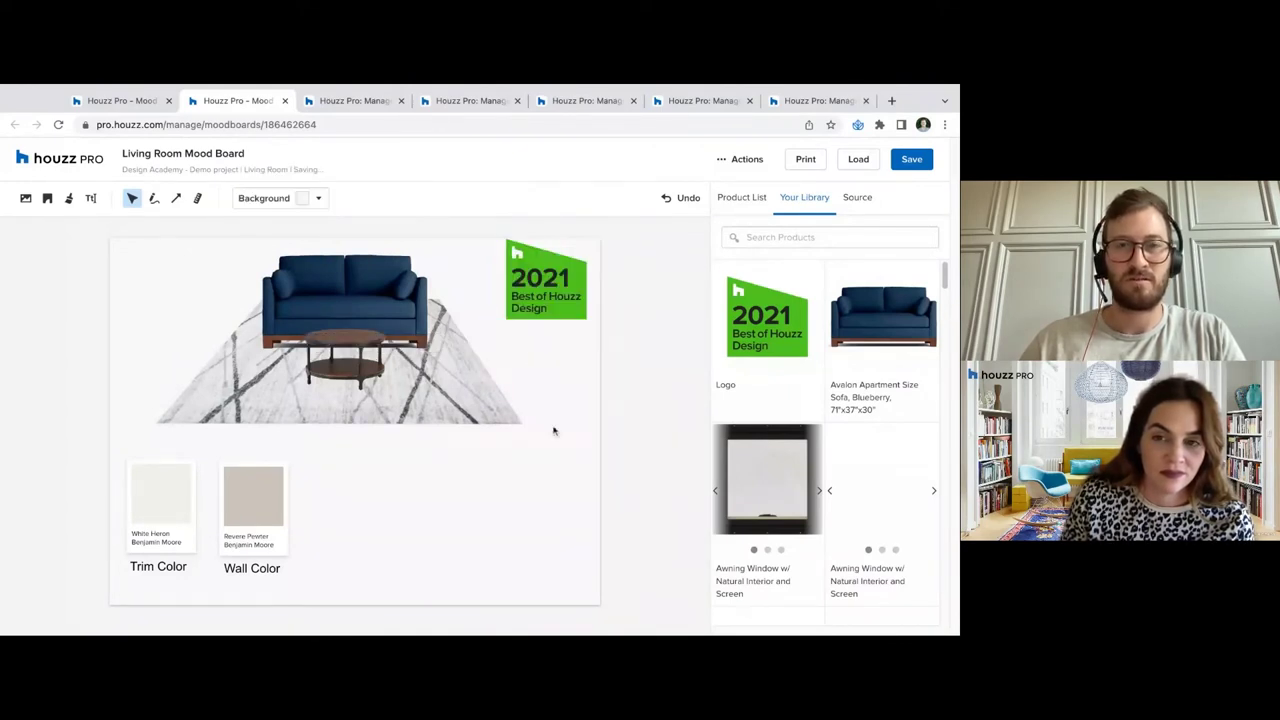
Set the mood board's background to the Benjamin Moore white Dove Wing OC-18
click(291, 205)
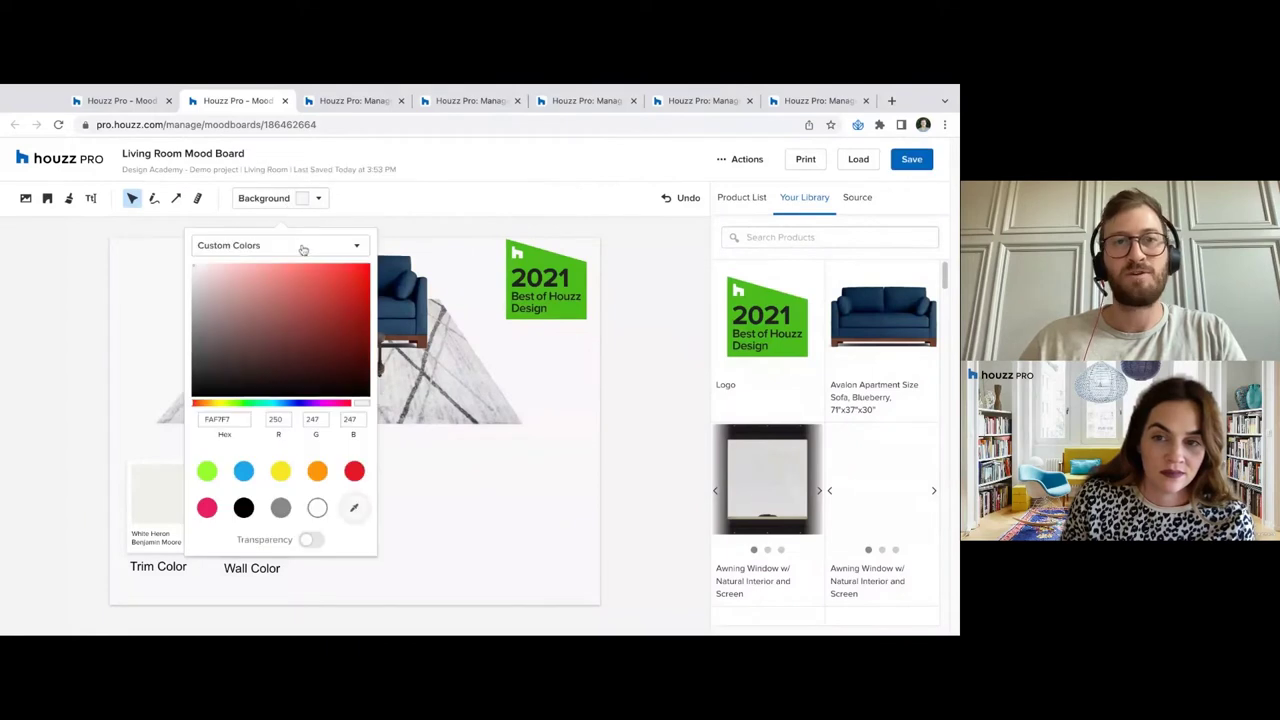
click(305, 250)
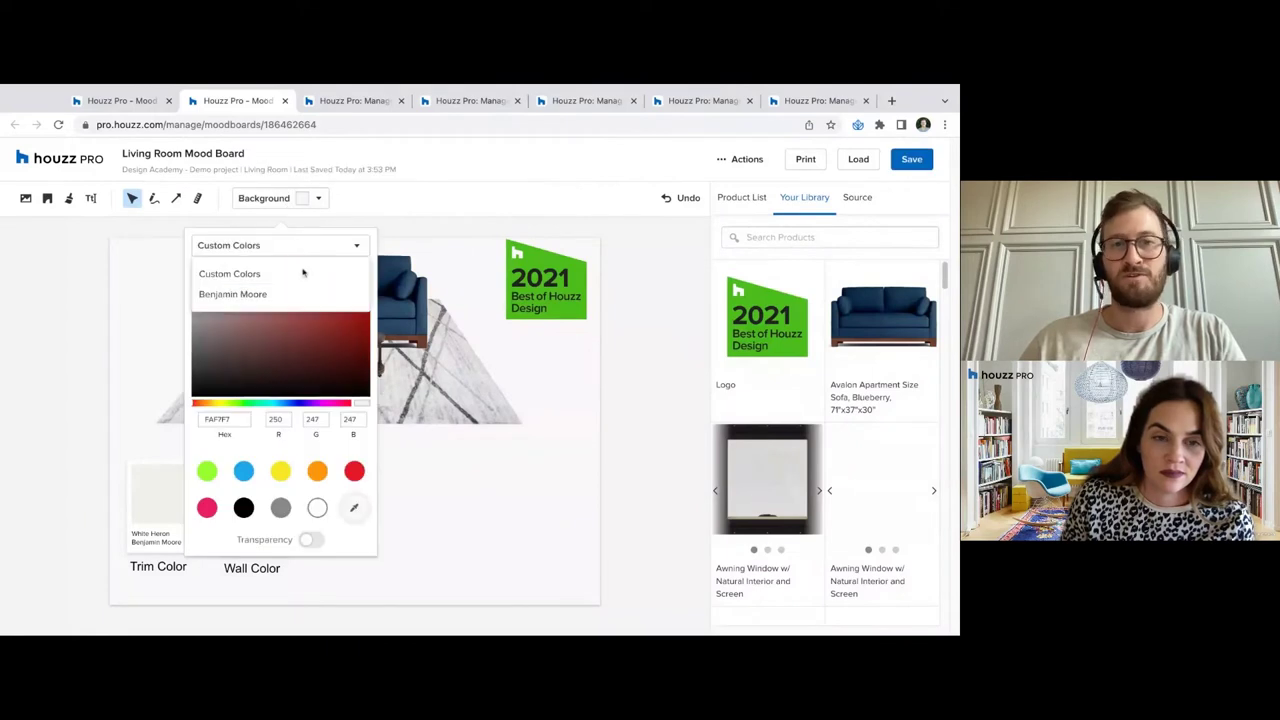
click(246, 296)
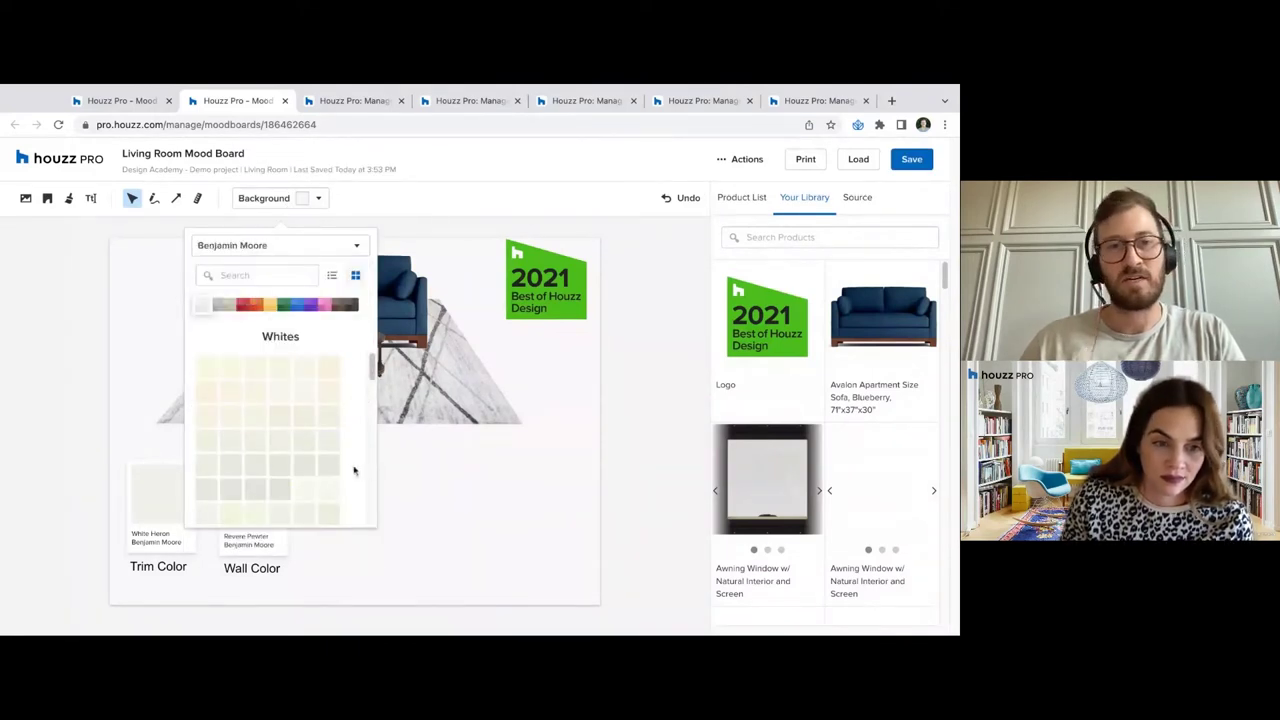
click(305, 488)
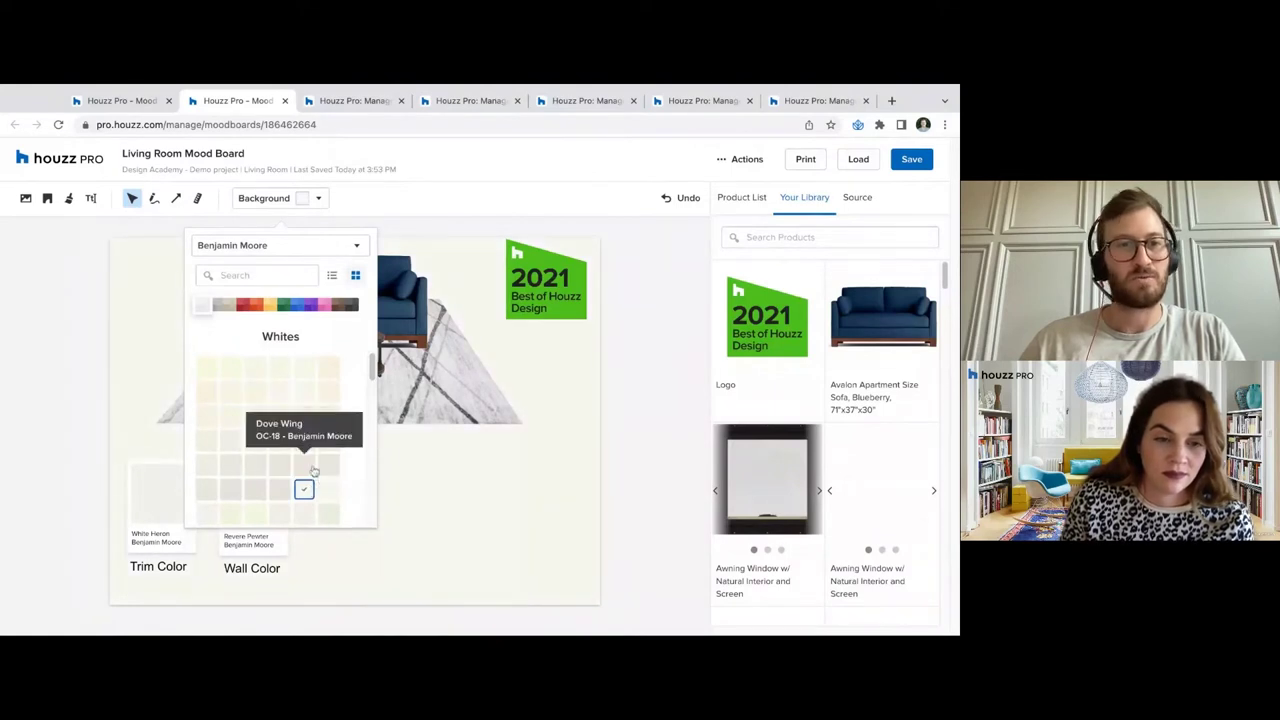
click(205, 368)
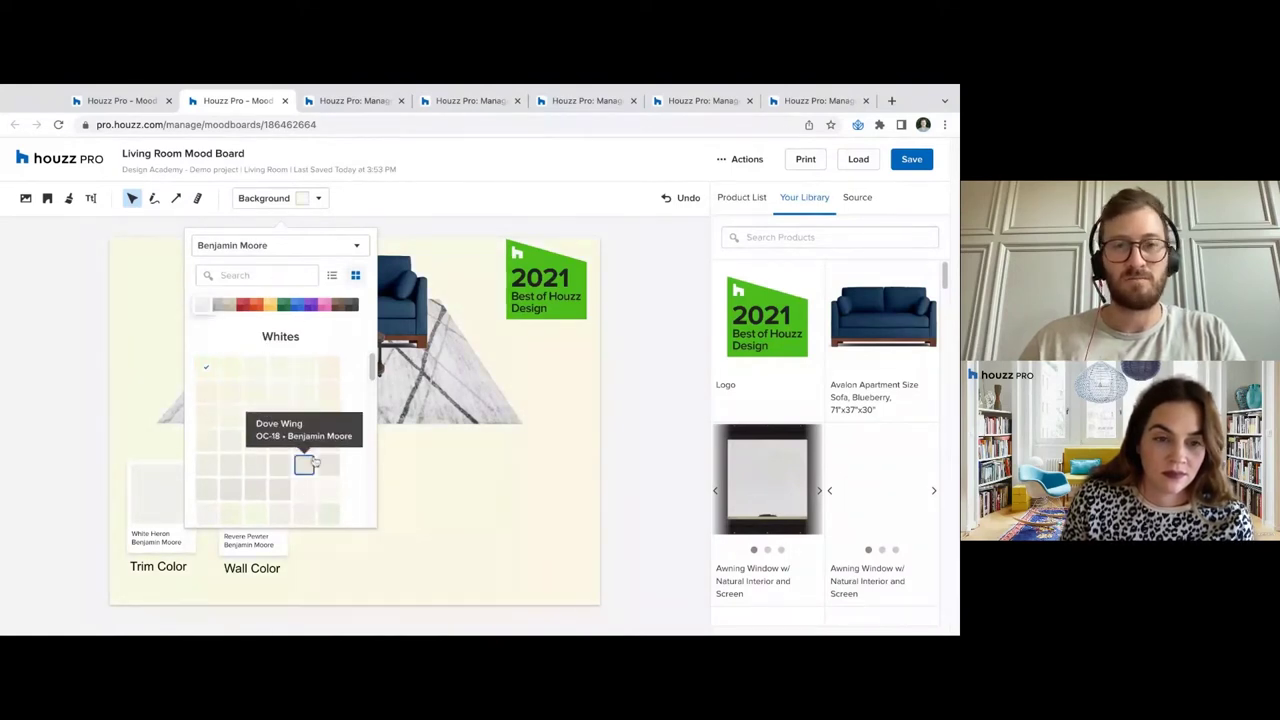
click(304, 464)
click(568, 424)
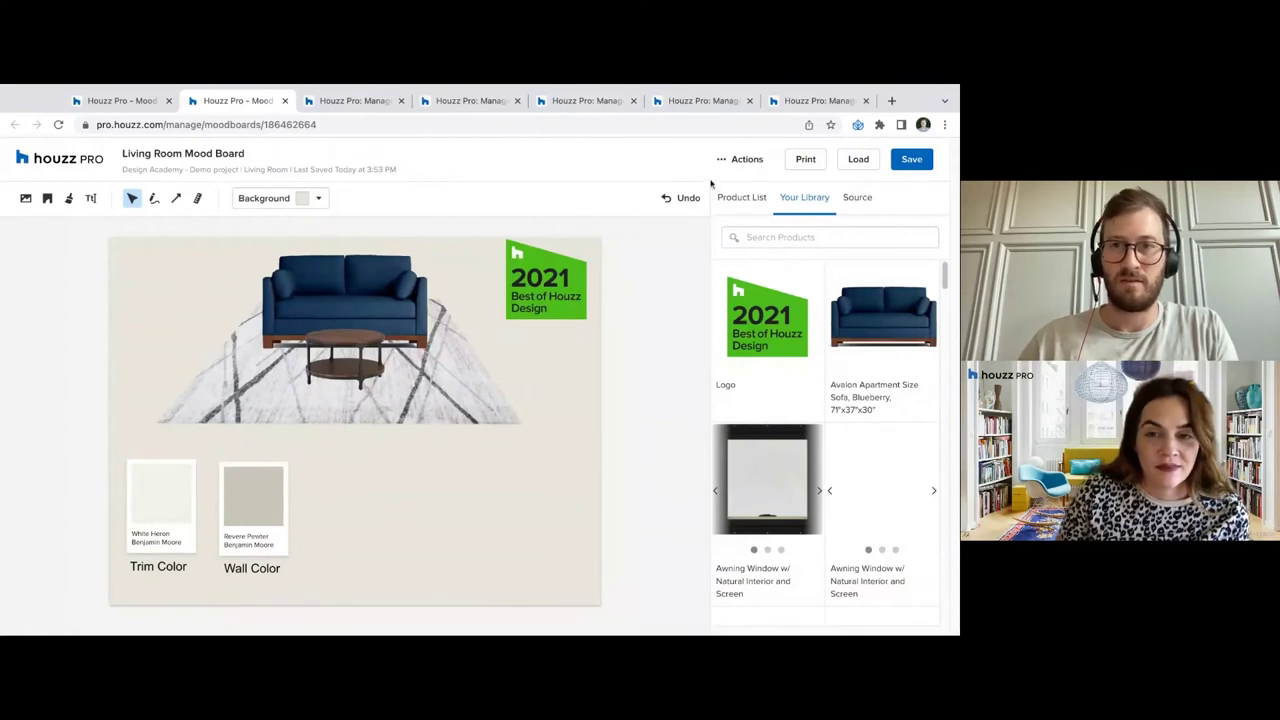
click(745, 160)
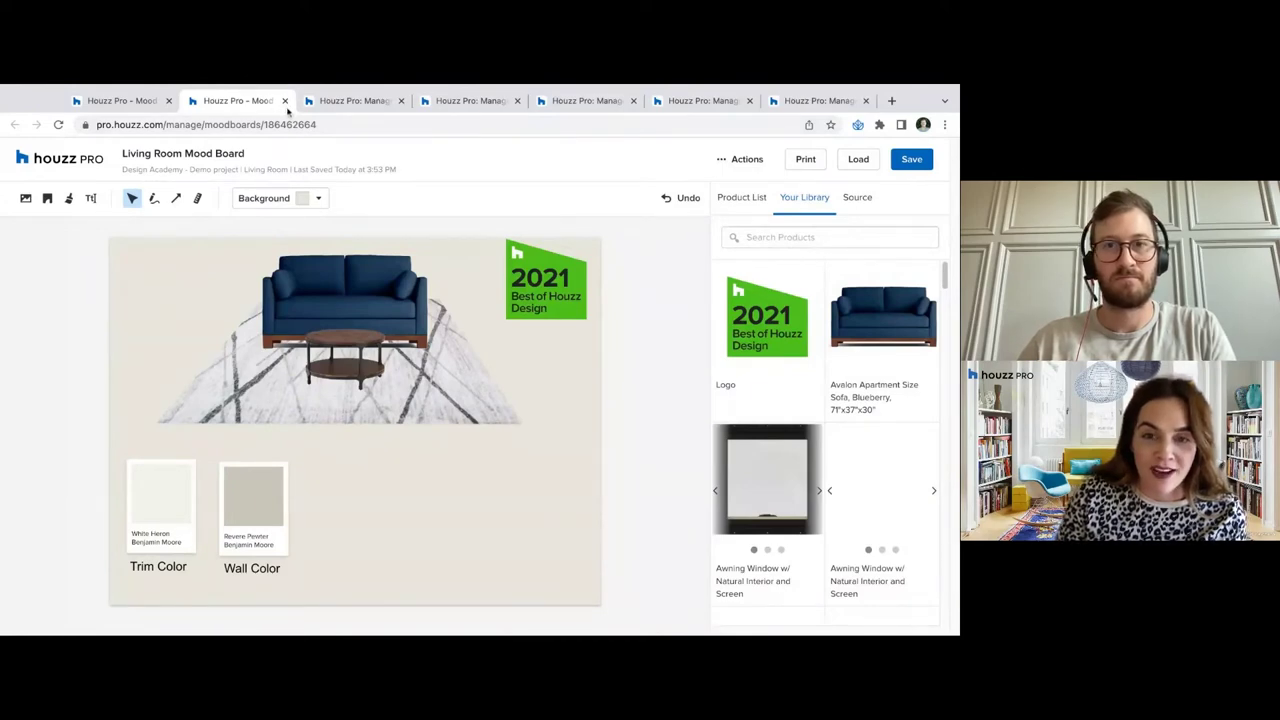
click(146, 104)
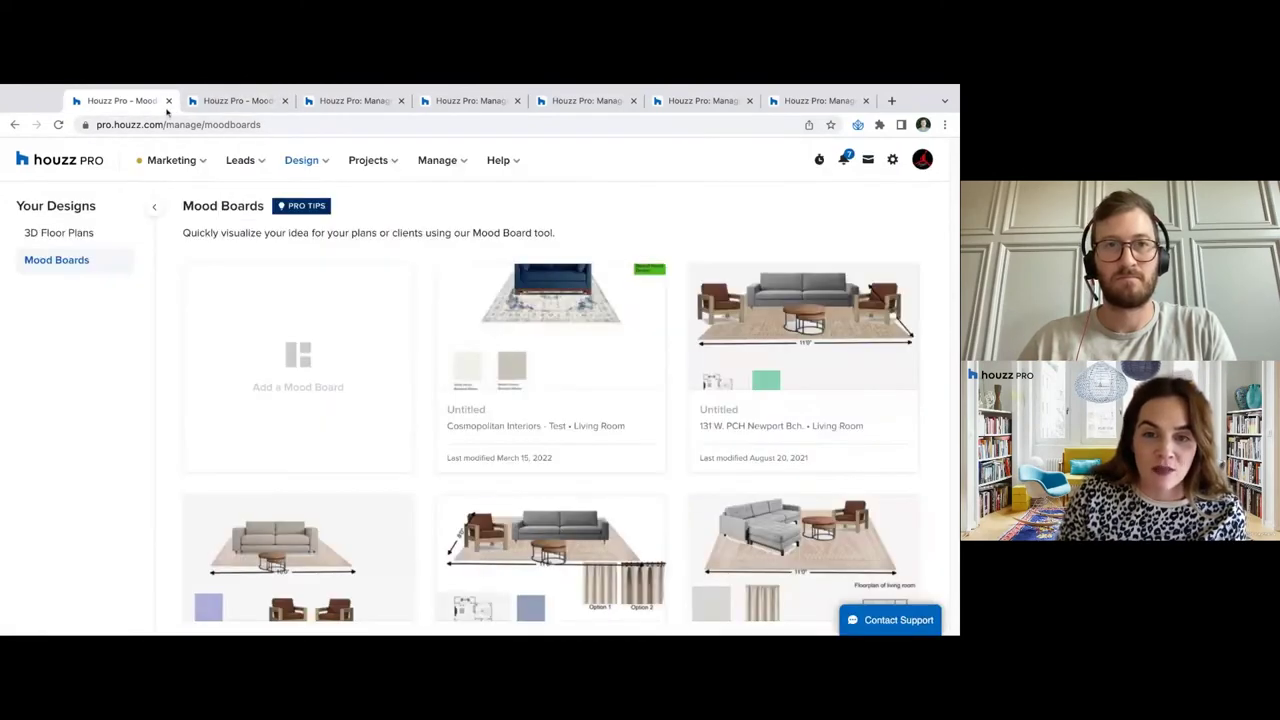
click(208, 104)
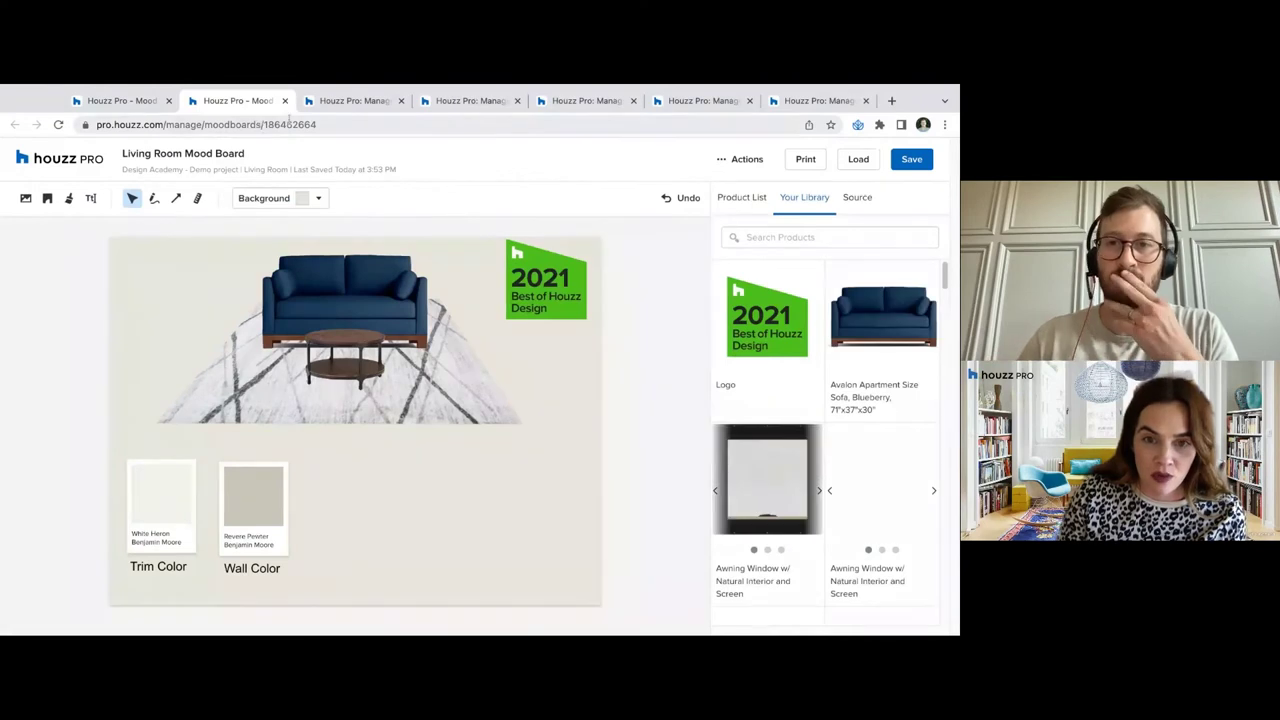
Set the quantity of the second Avalon sofa entry in the product list's first row to 0
click(741, 198)
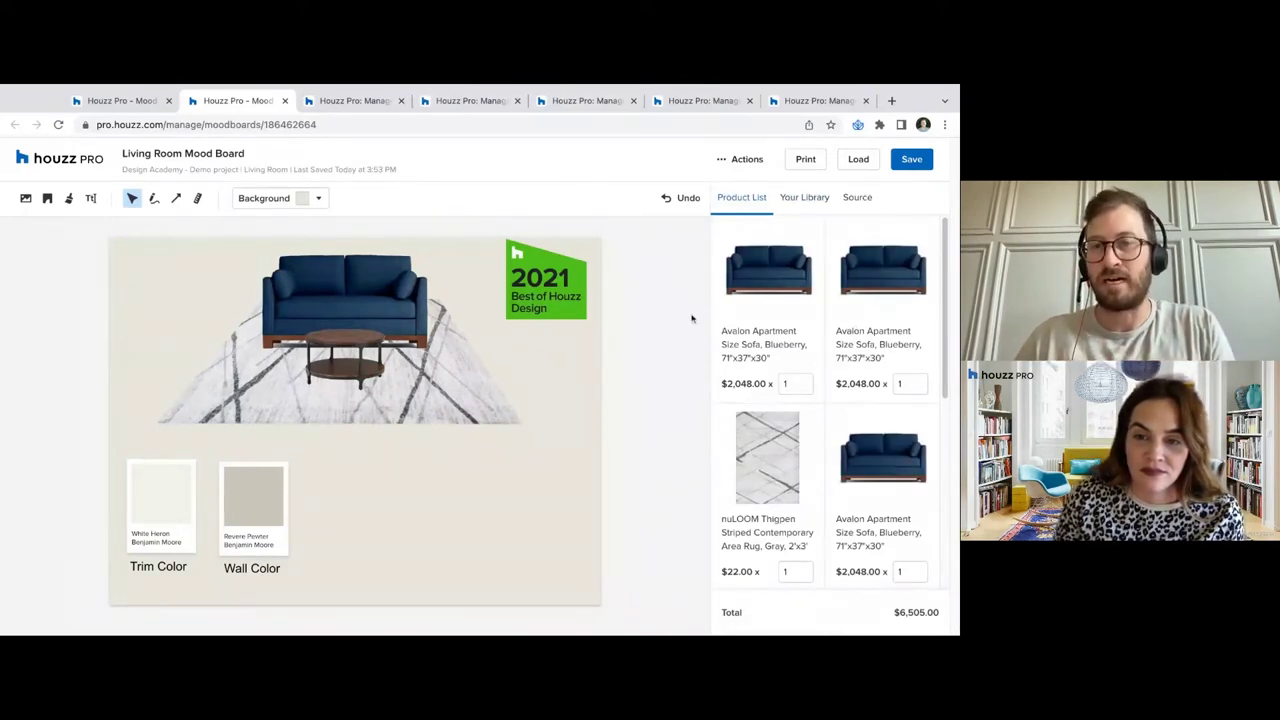
click(400, 293)
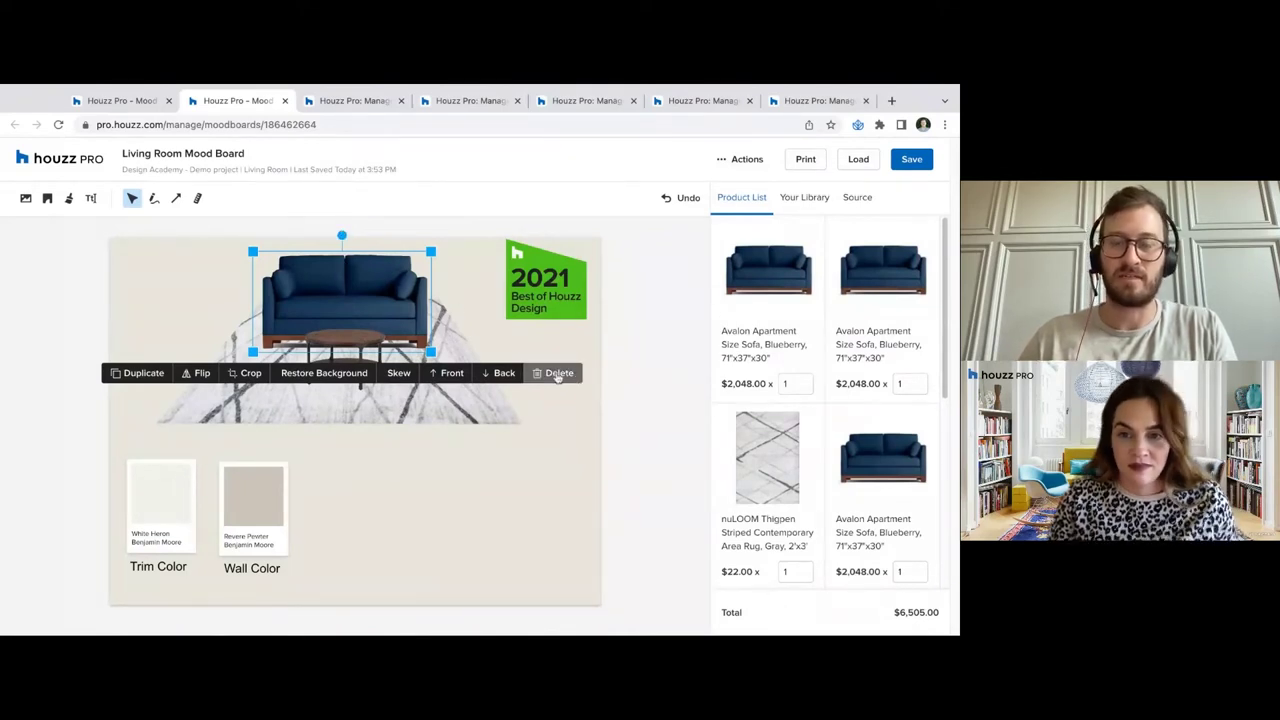
double_click(900, 384)
text(0)
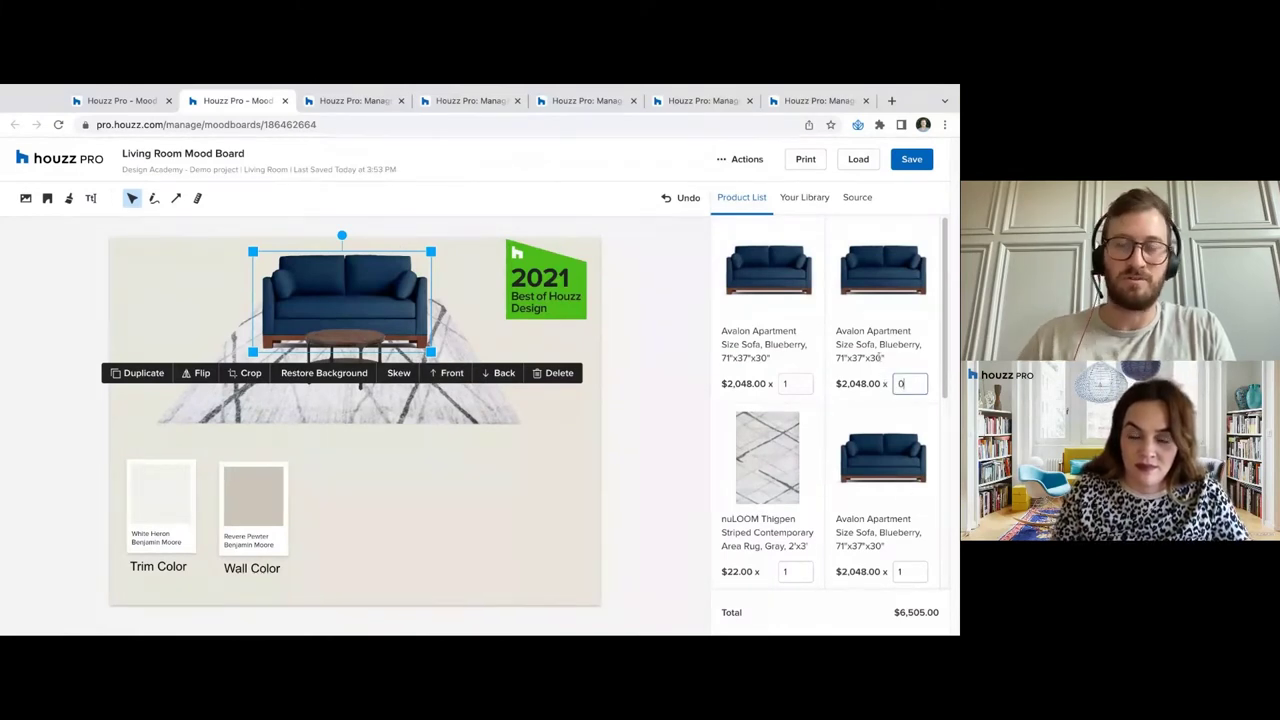
click(886, 360)
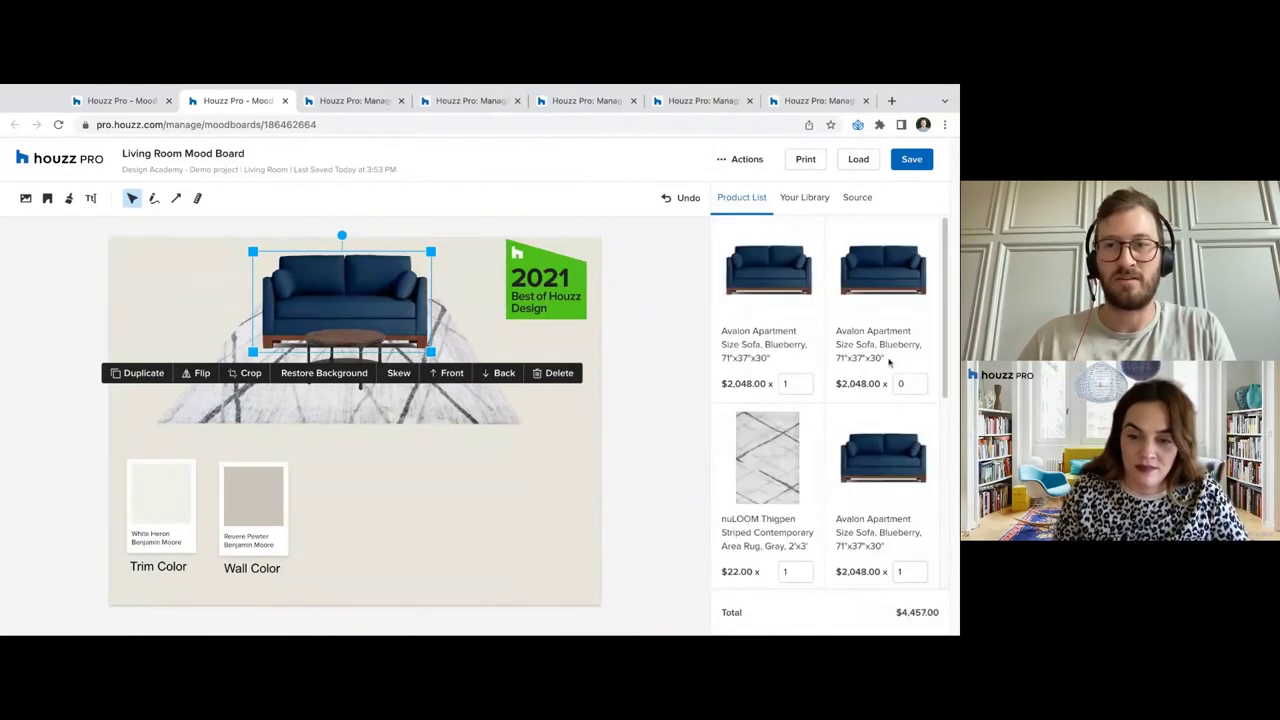
Examine the product list's total, remaining product entries and color swatches
scroll(896, 417, down, 1)
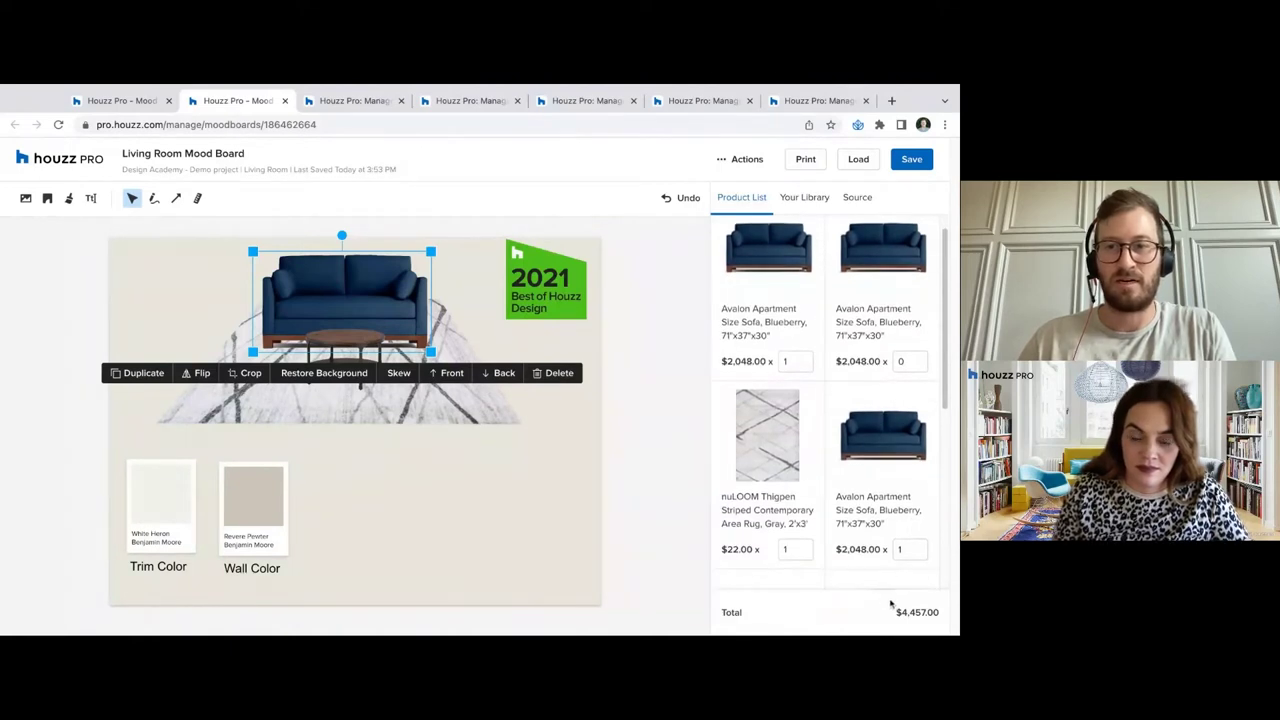
drag(893, 607, 943, 612)
click(943, 614)
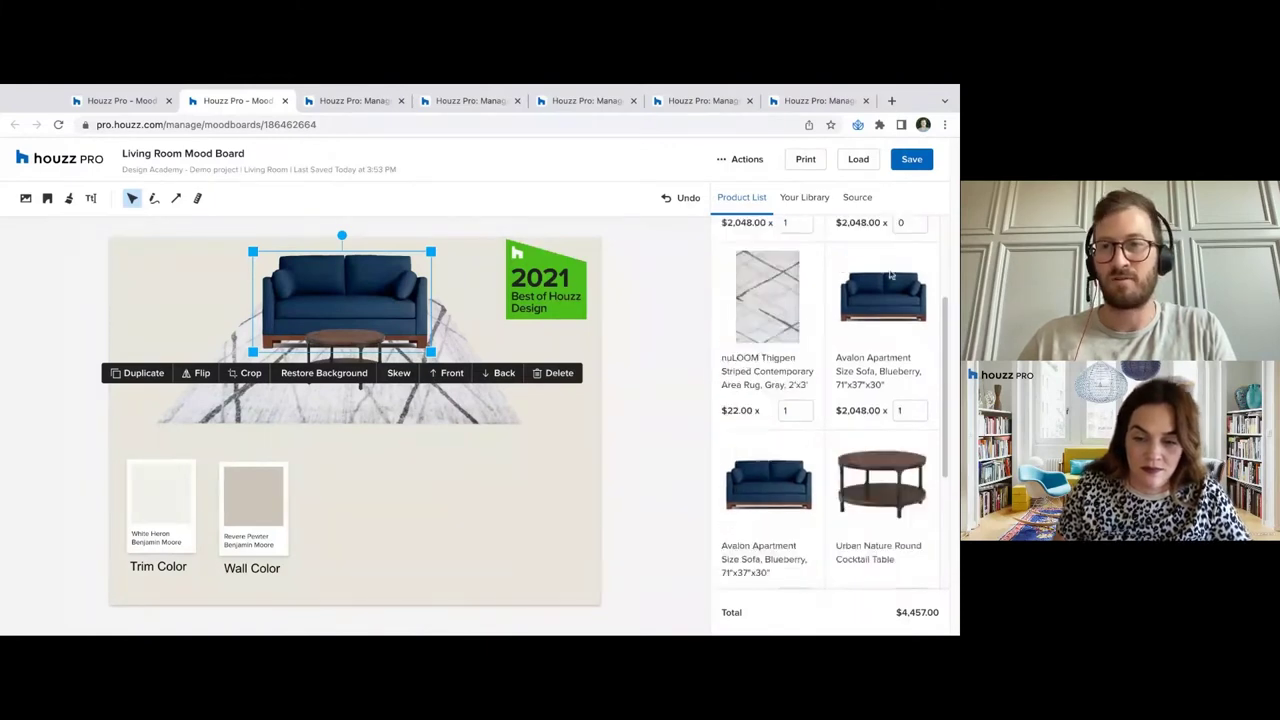
scroll(886, 270, down, 4)
scroll(860, 285, up, 2)
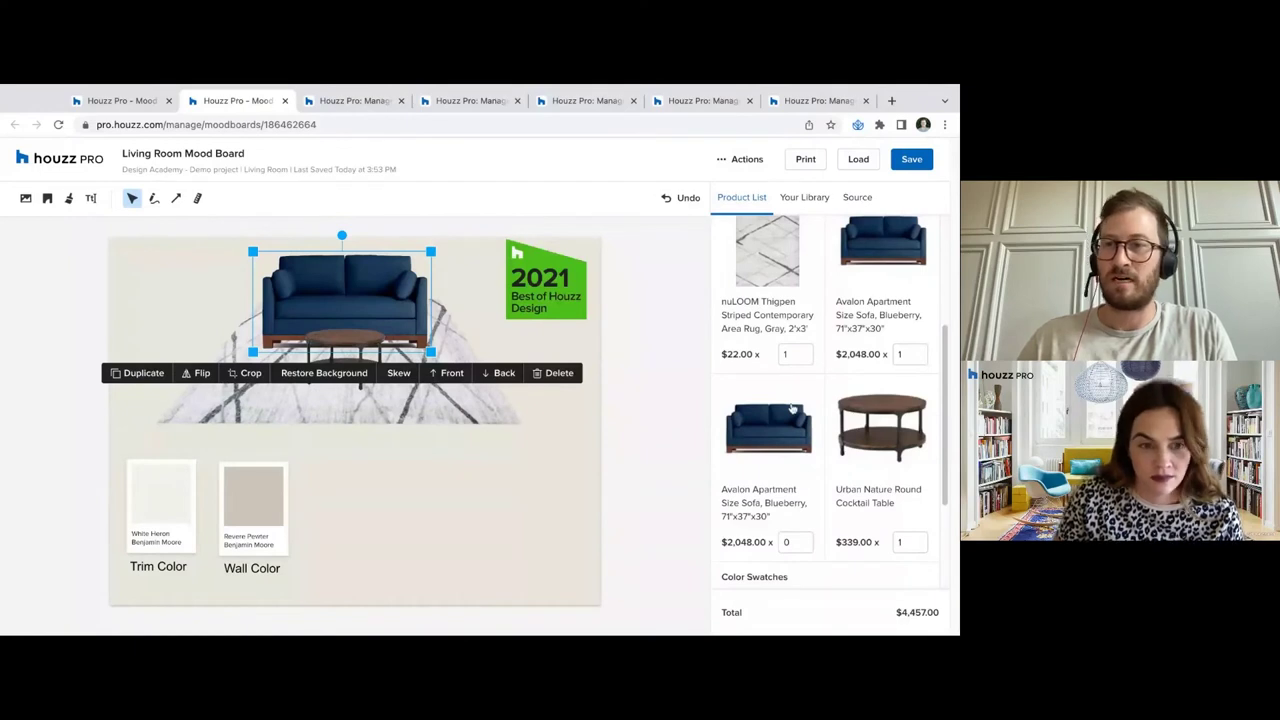
scroll(792, 408, down, 2)
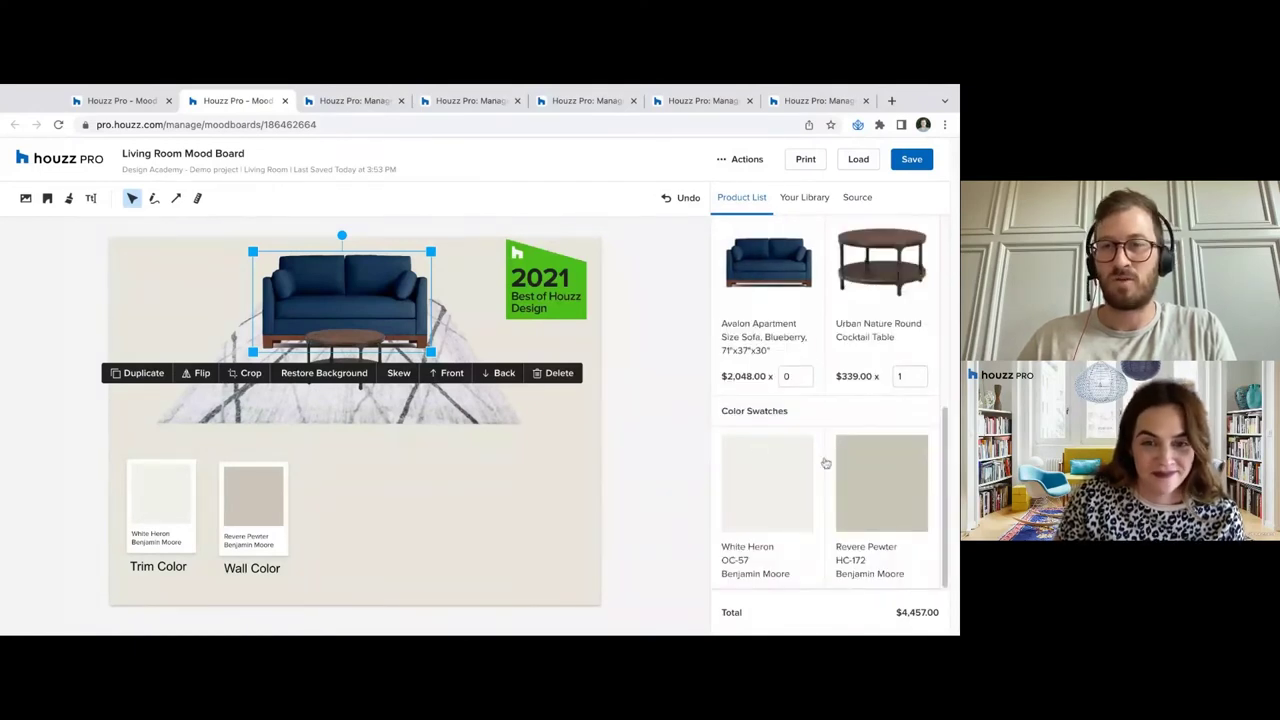
scroll(790, 380, up, 5)
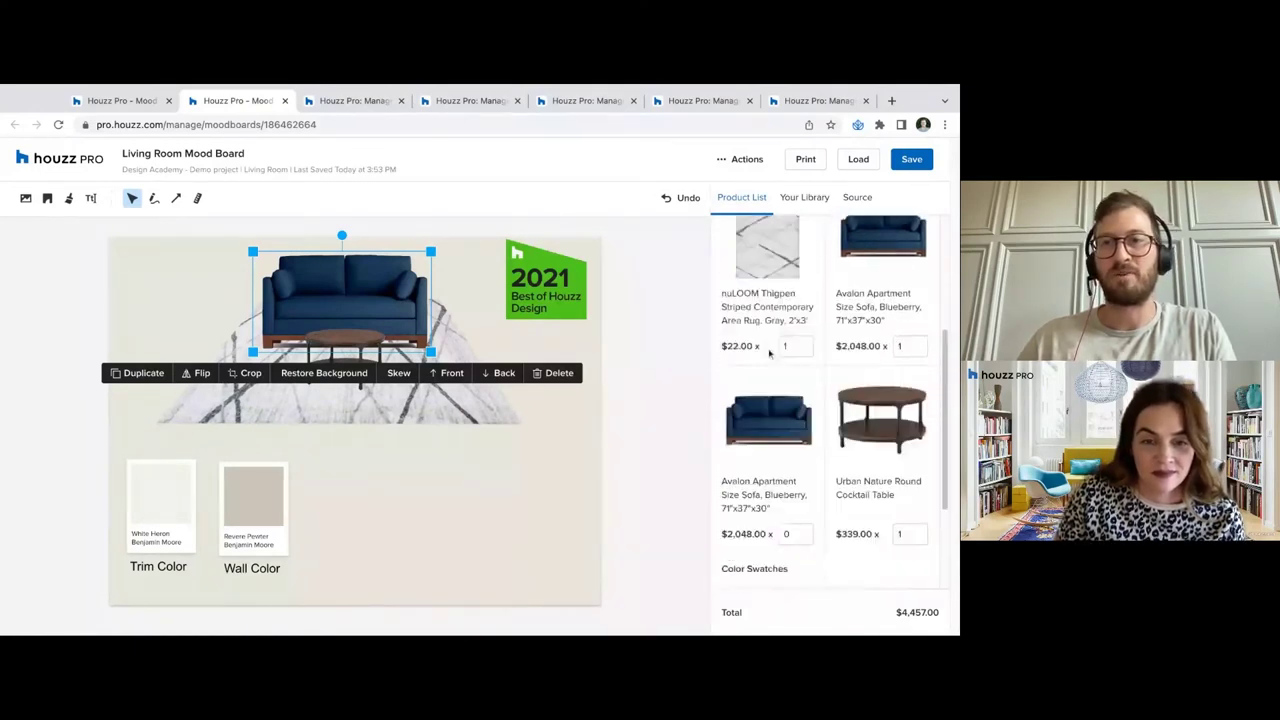
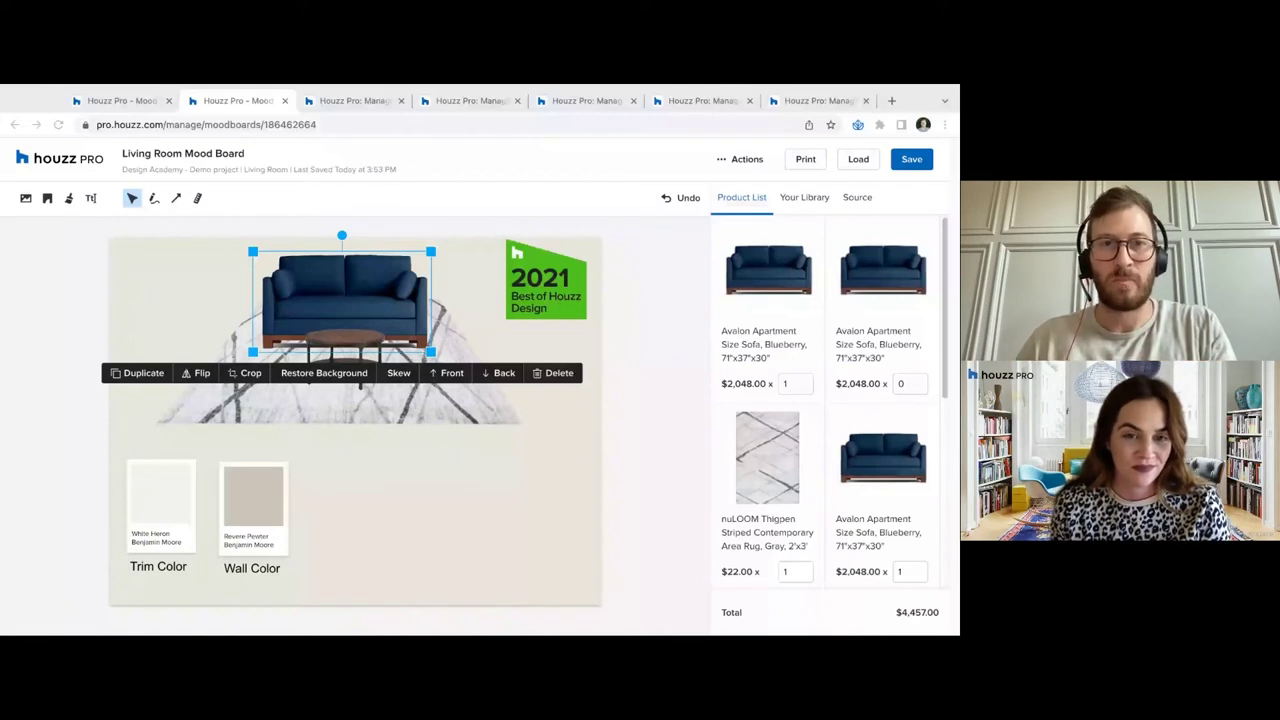
Try starting a new mood board in the Design Academy - Demo project with a new room, and return to the Living Room Mood Board
click(724, 159)
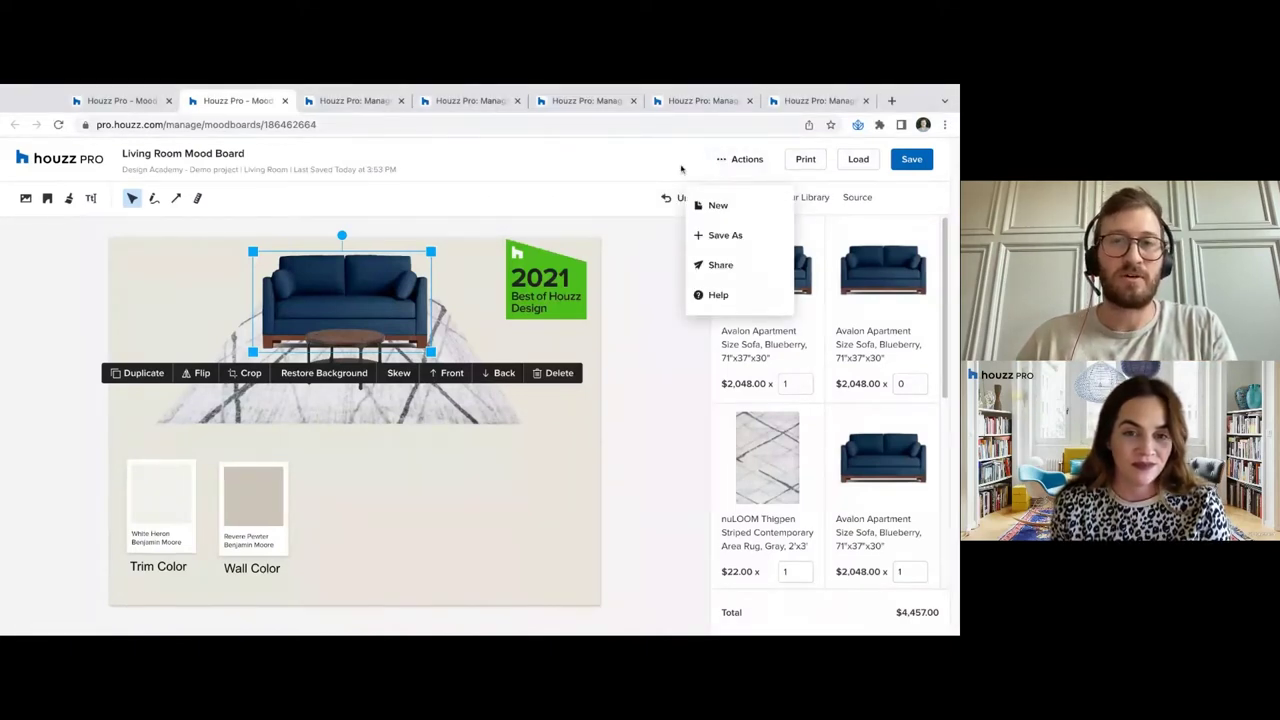
click(680, 170)
click(724, 172)
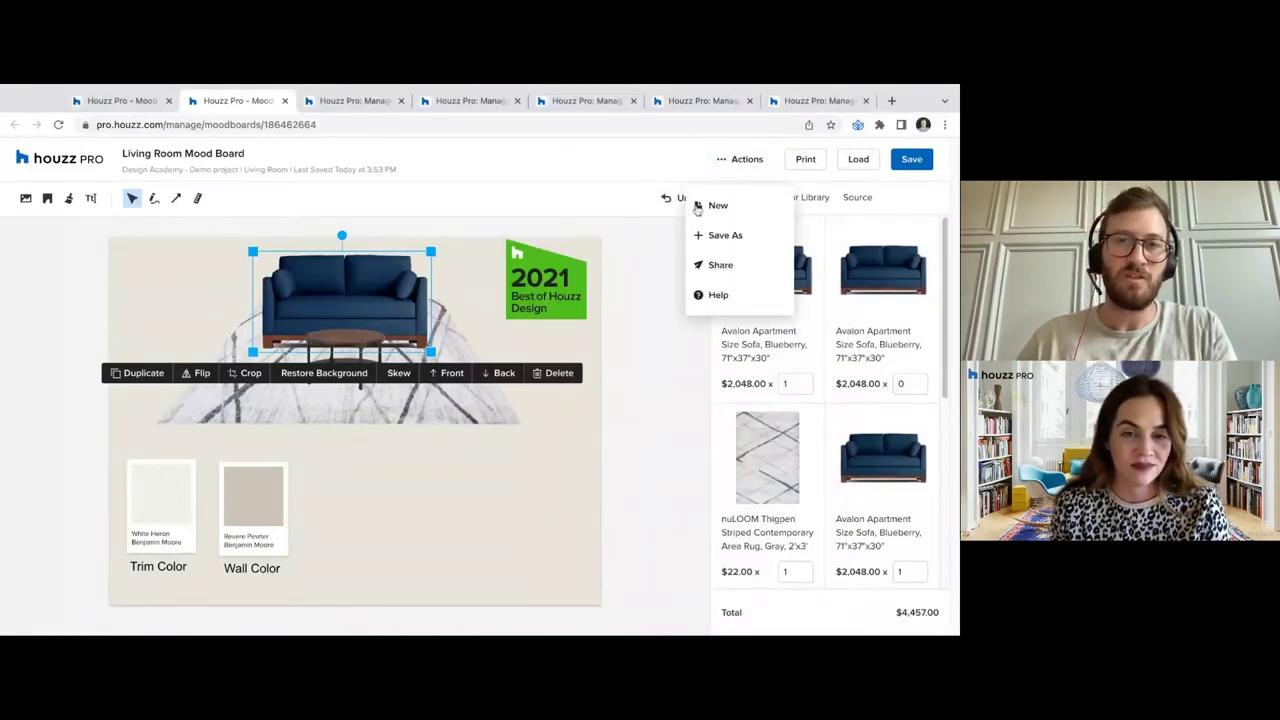
click(575, 177)
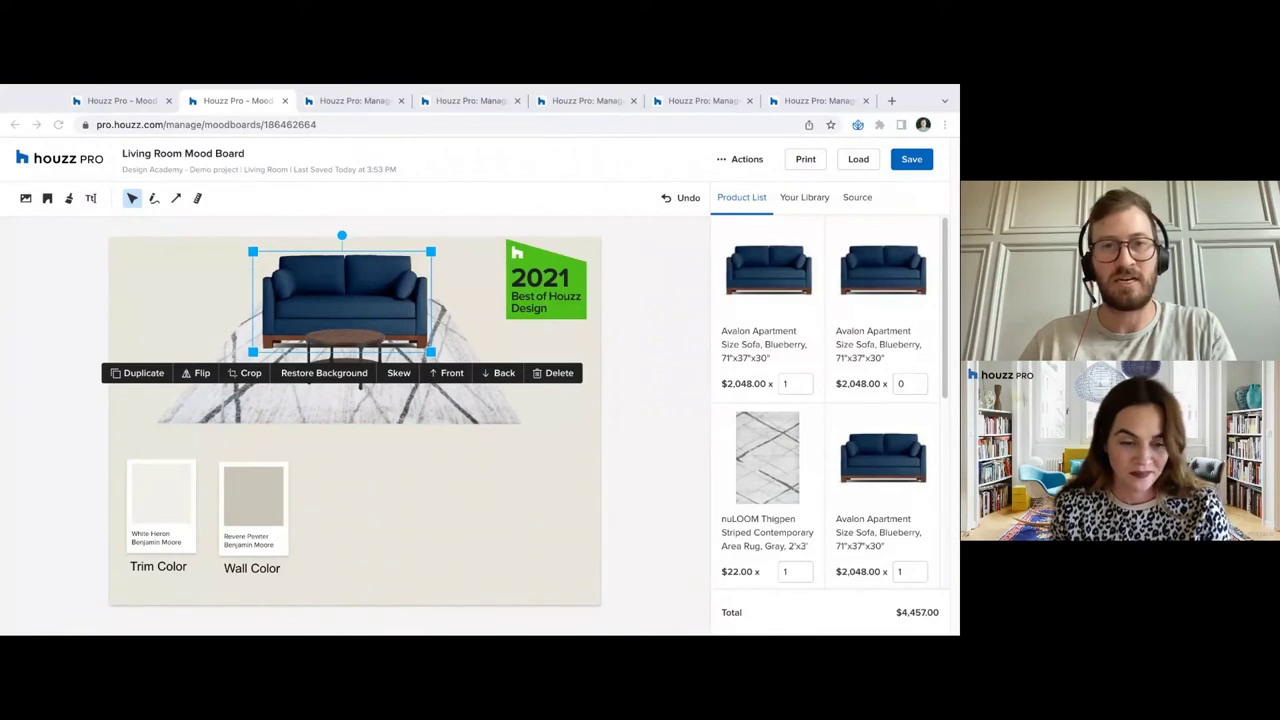
click(120, 100)
click(300, 357)
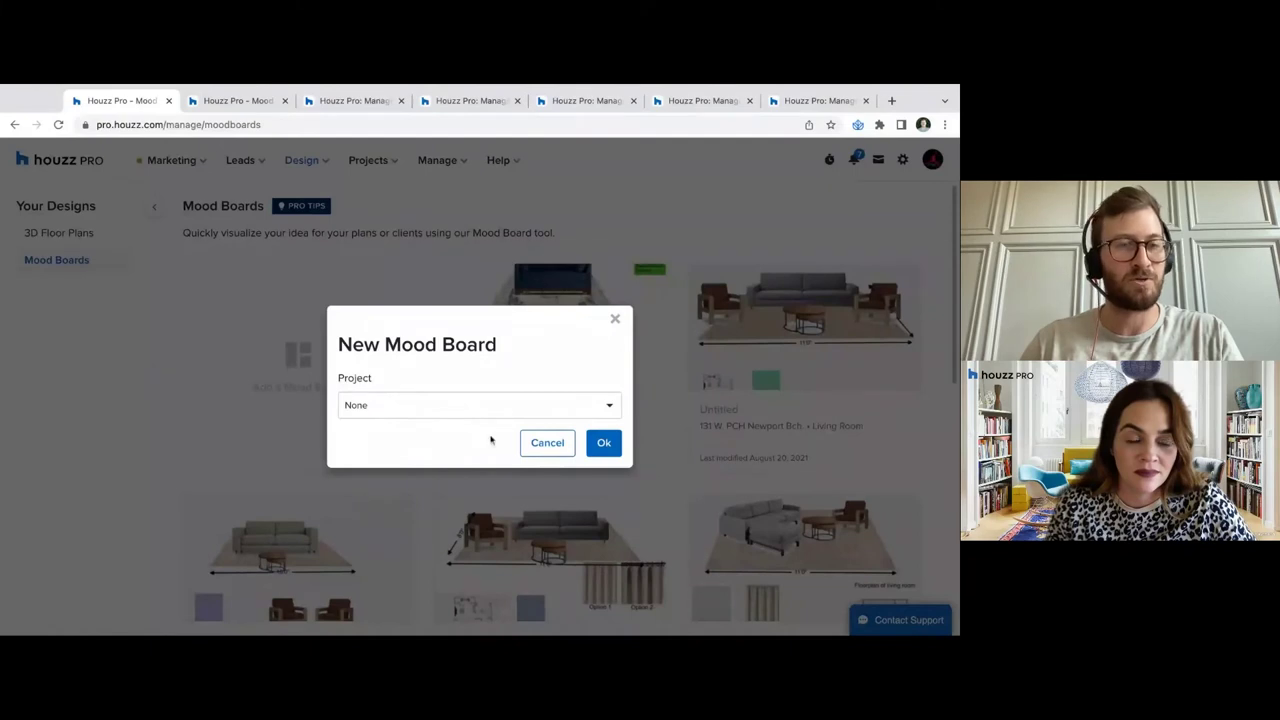
click(457, 405)
click(457, 463)
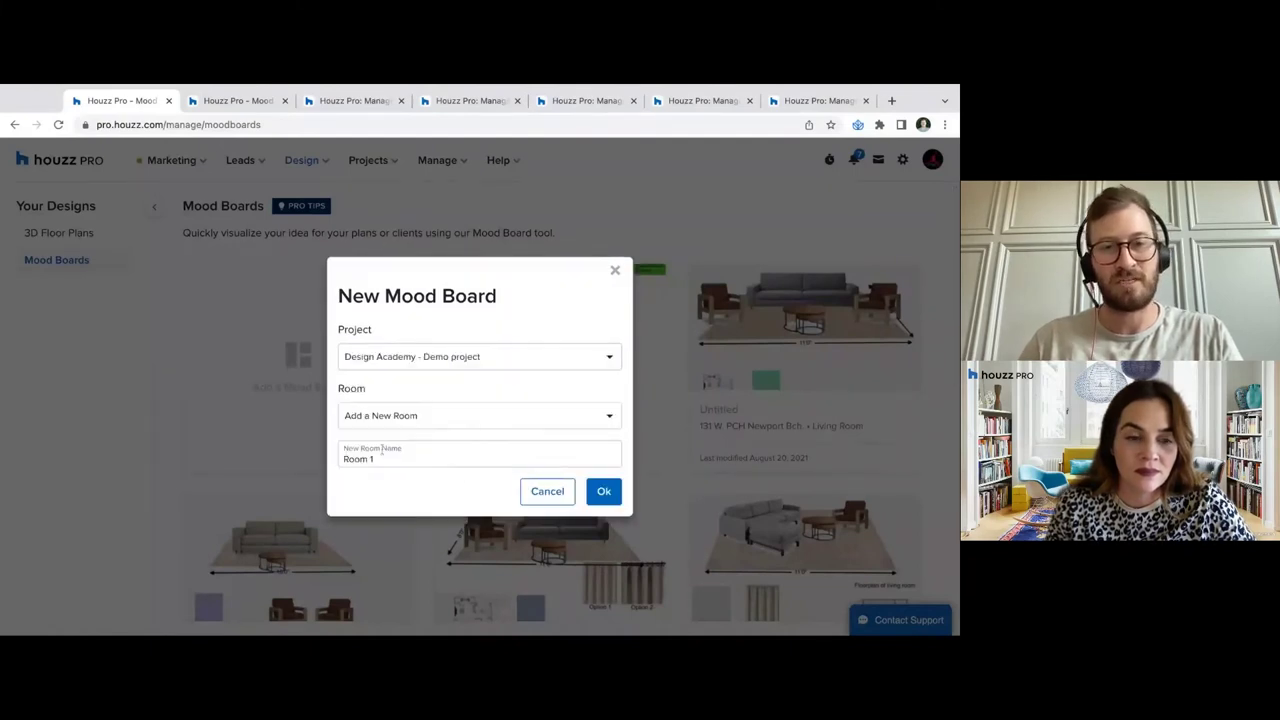
click(544, 494)
click(234, 100)
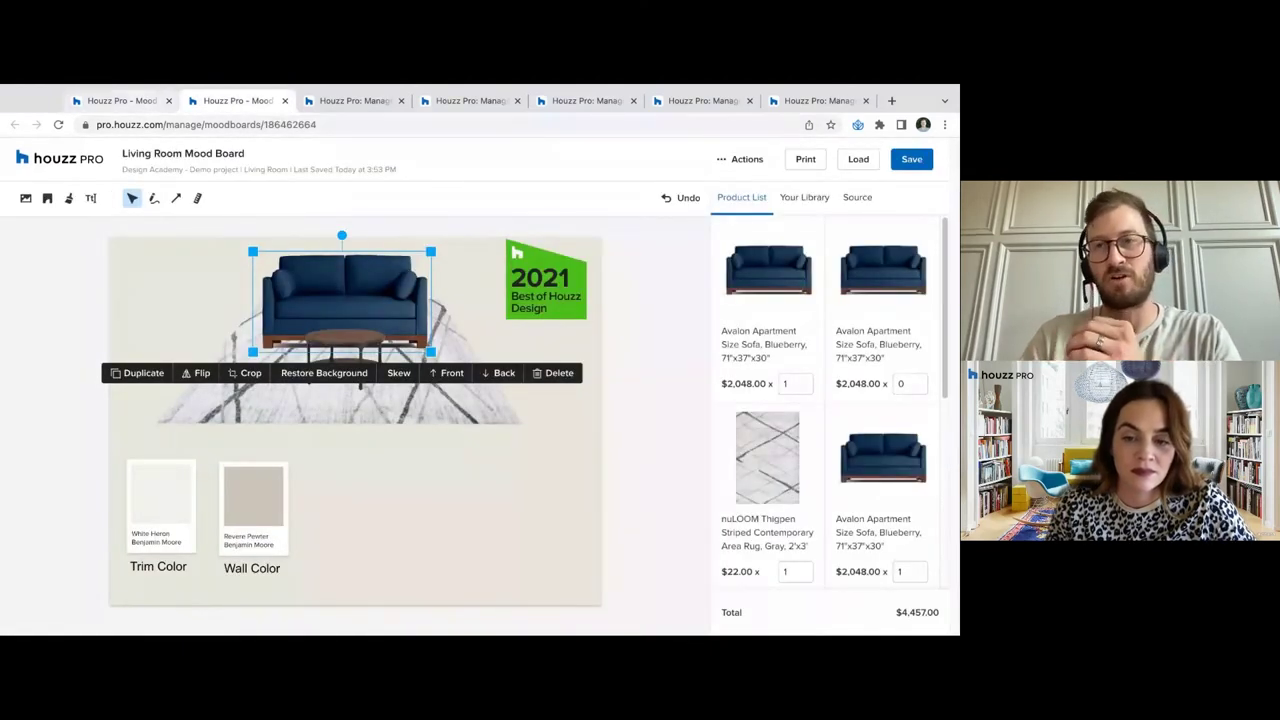
Open the Living Room Mood Board's share page, return to the board and deselect the sofa
click(740, 159)
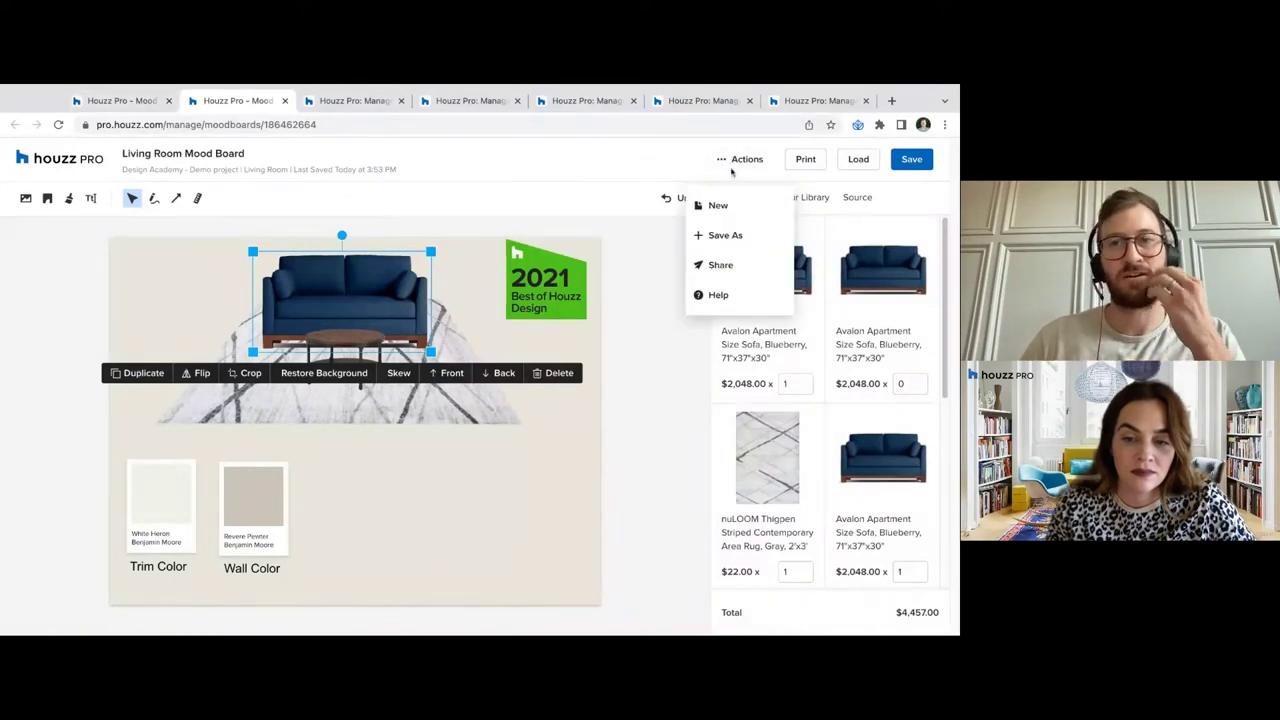
click(741, 264)
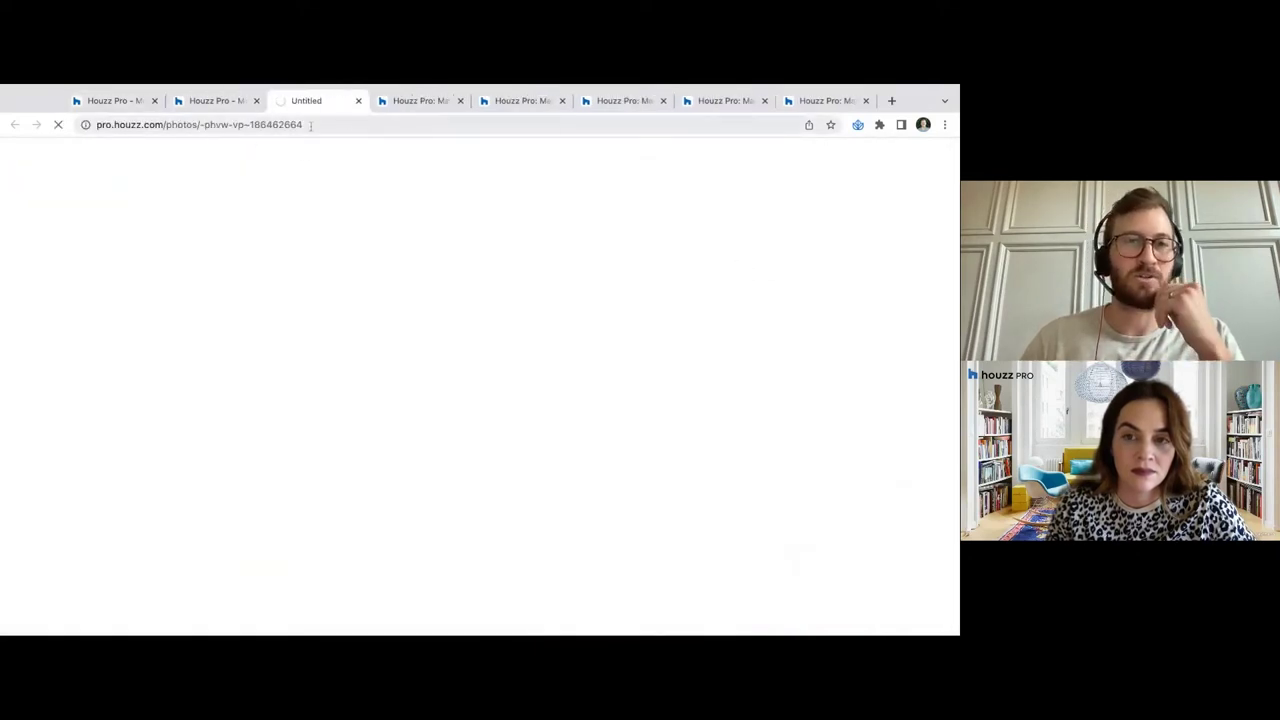
click(358, 101)
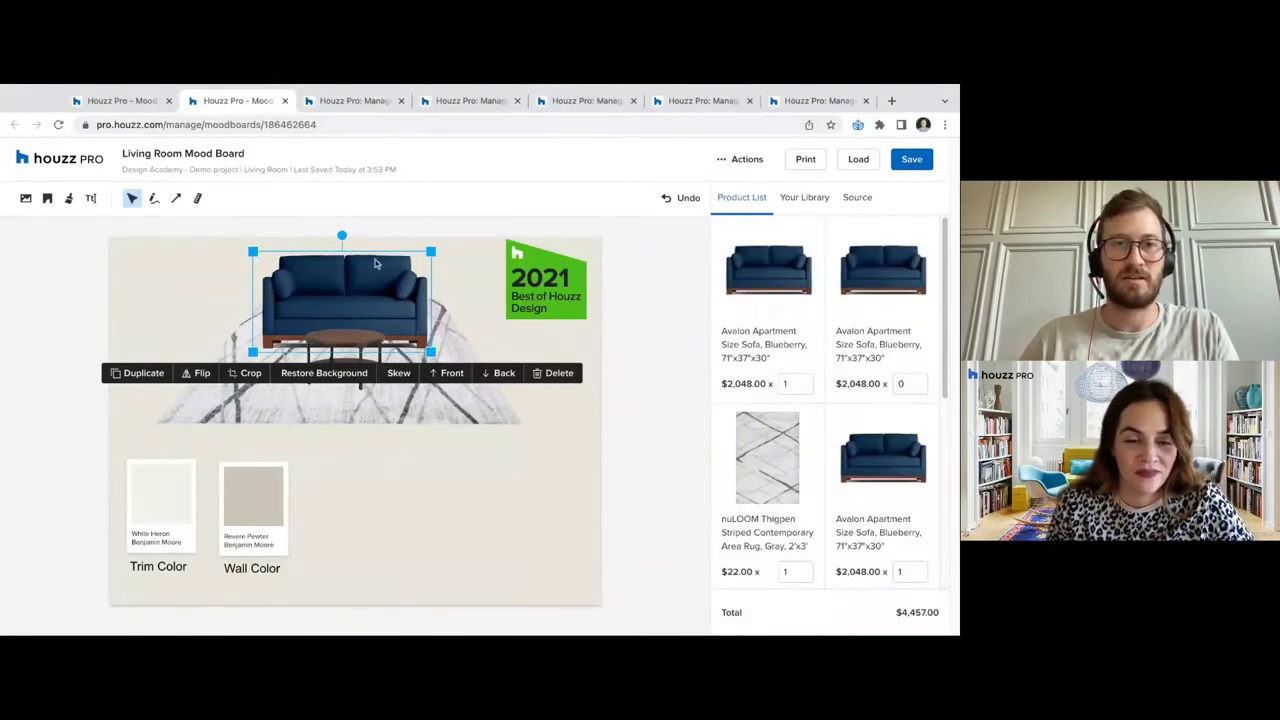
click(424, 232)
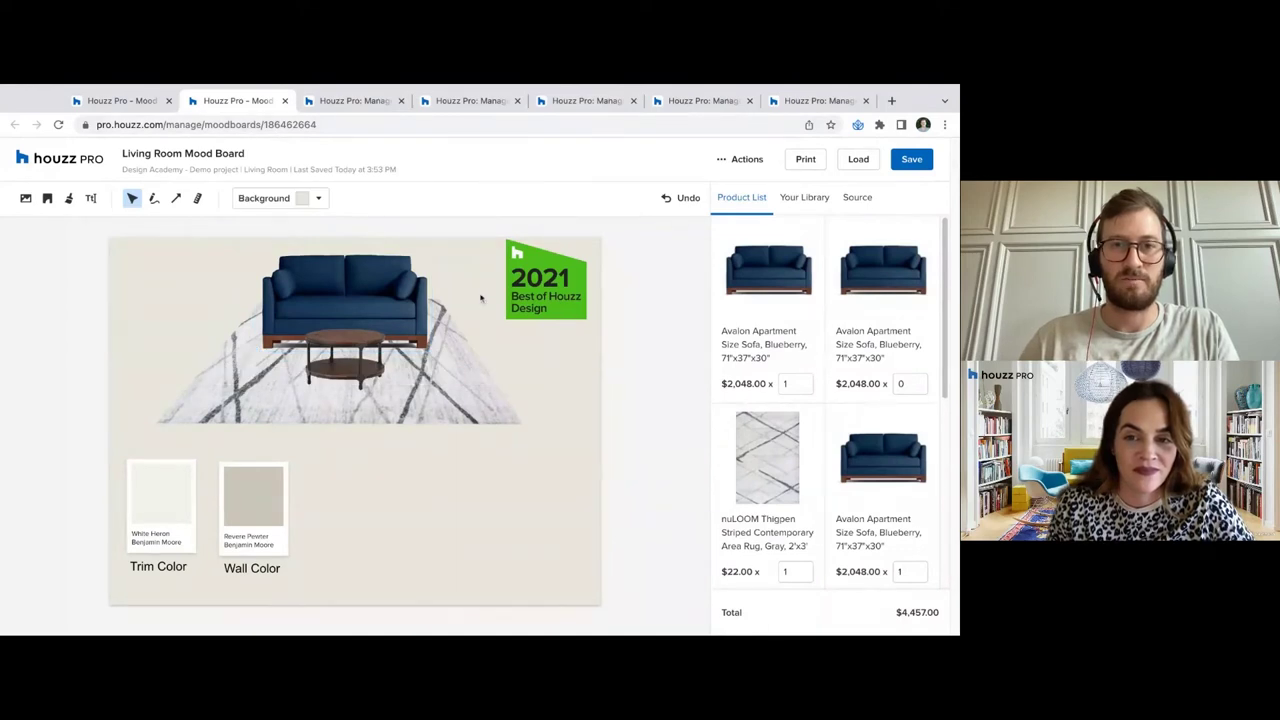
Close the Living Room Mood Board and the Mood Boards overview, leaving the Time & Expenses page open
click(284, 101)
click(145, 104)
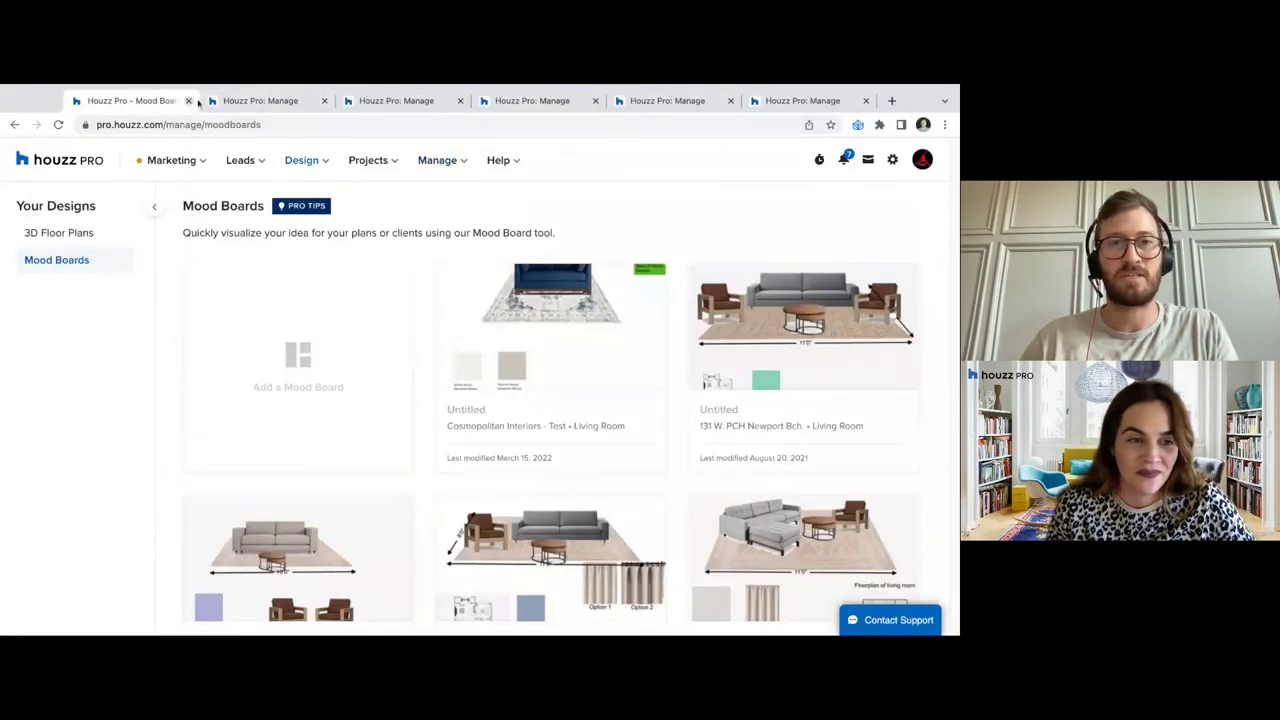
click(228, 103)
click(172, 101)
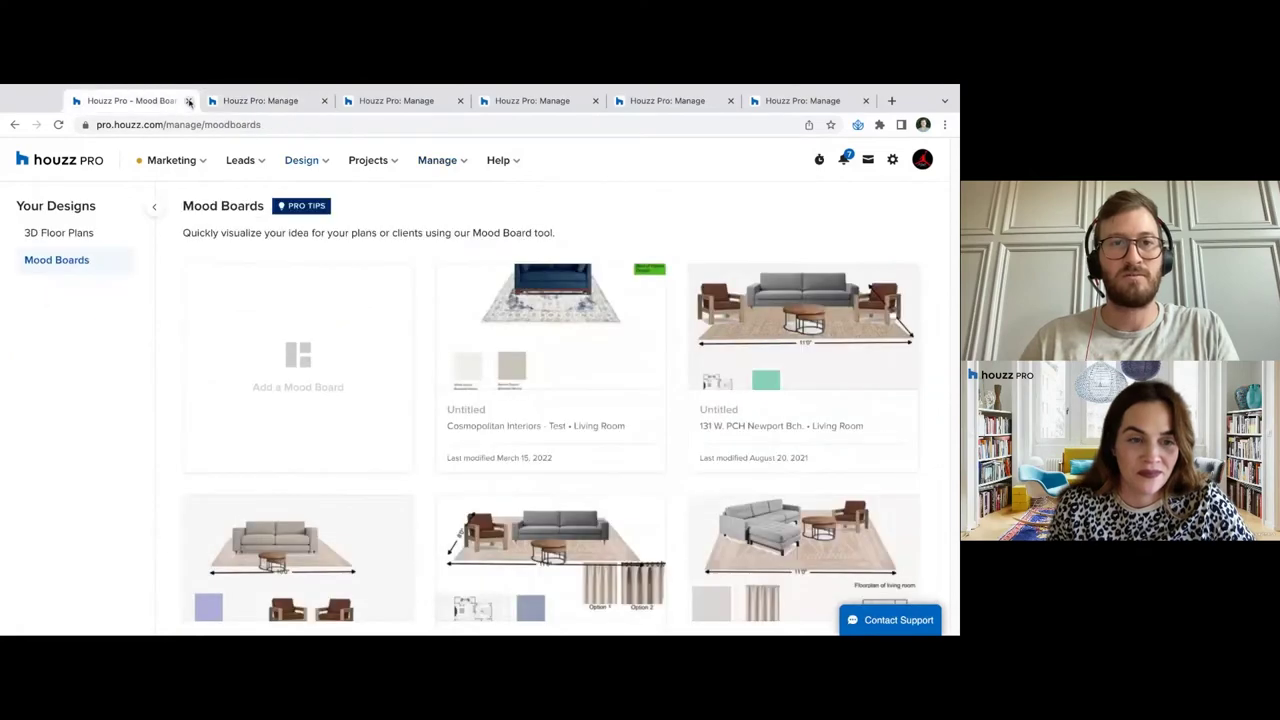
click(190, 103)
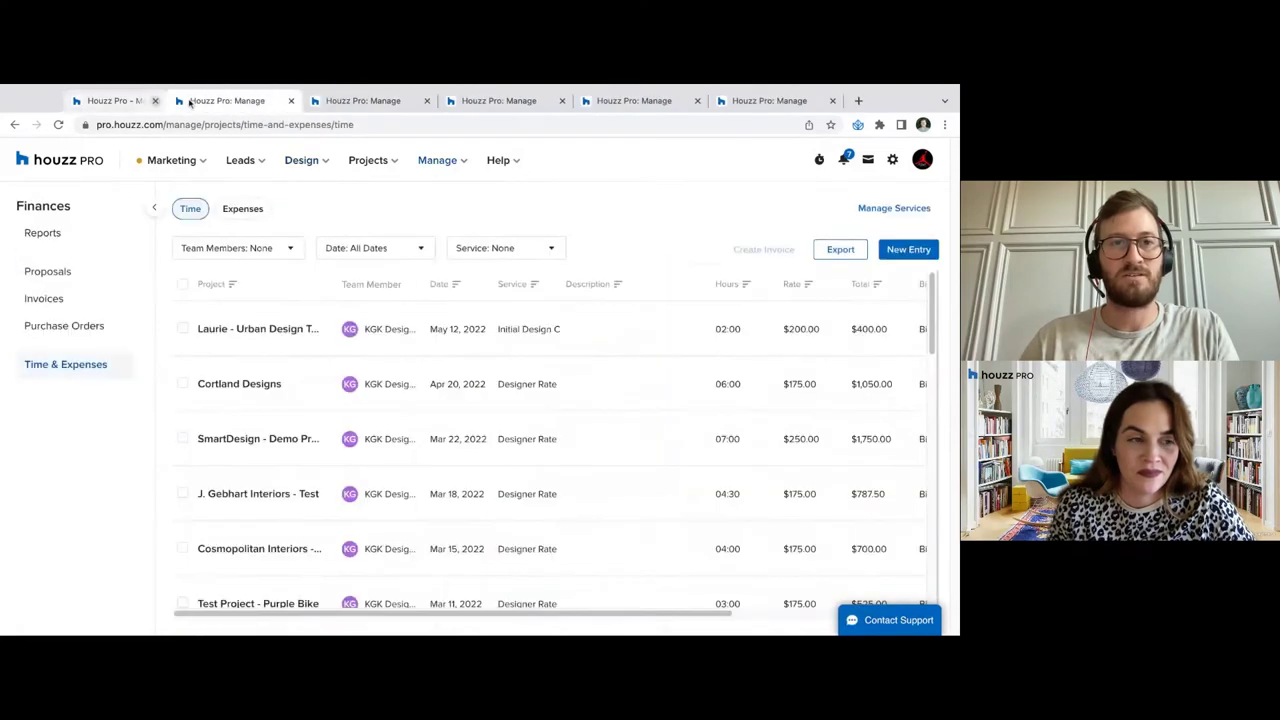
click(314, 163)
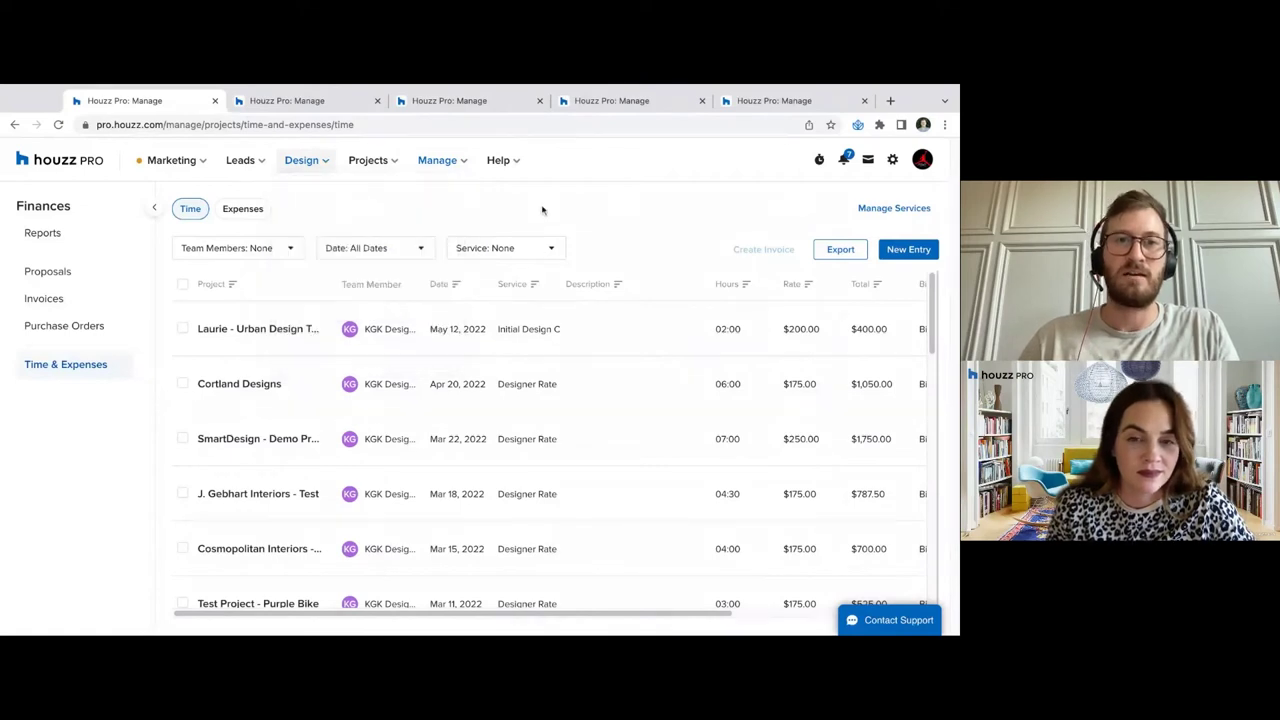
mouse_move(305, 160)
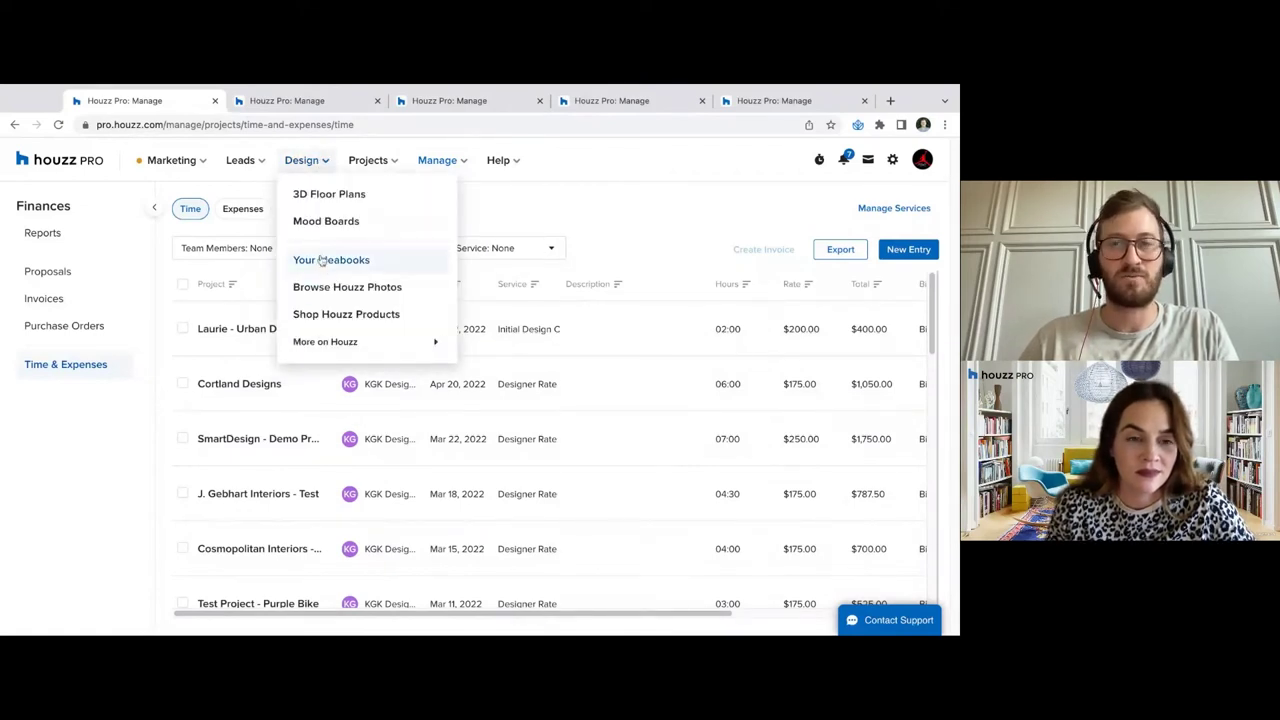
click(442, 167)
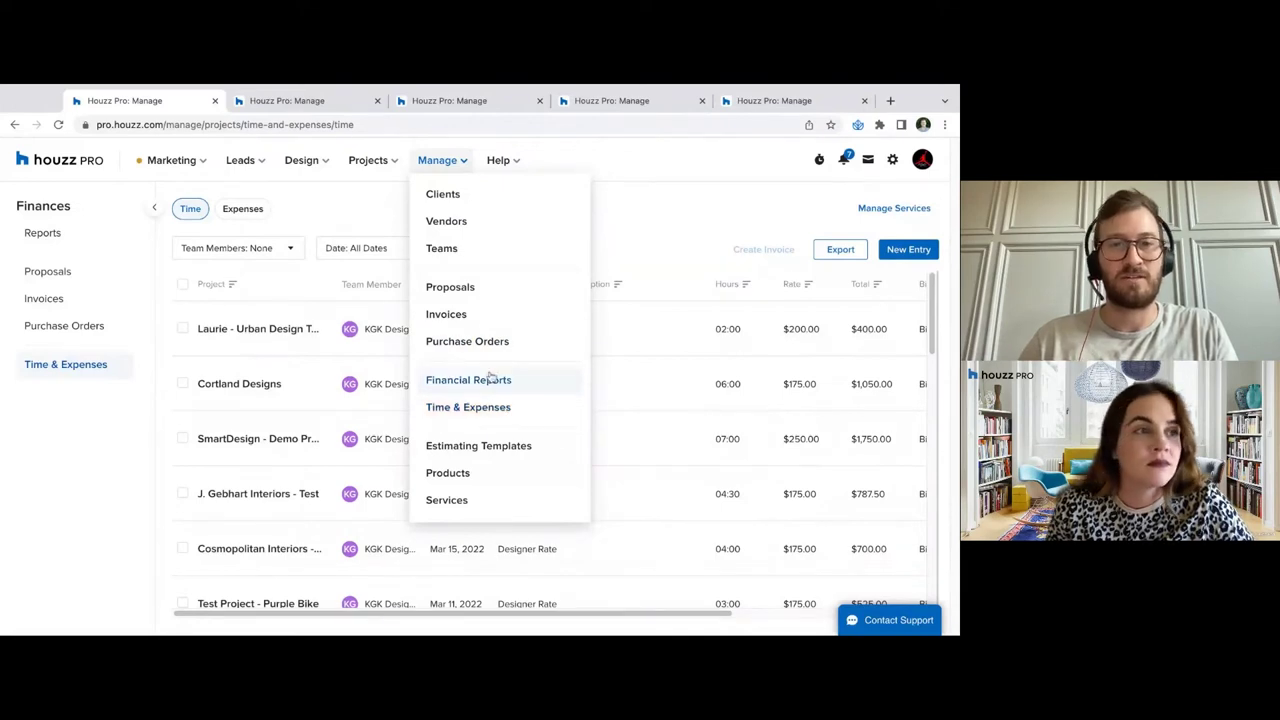
Review the time and expense entry lists under Time & Expenses, and open the list of time services
click(510, 406)
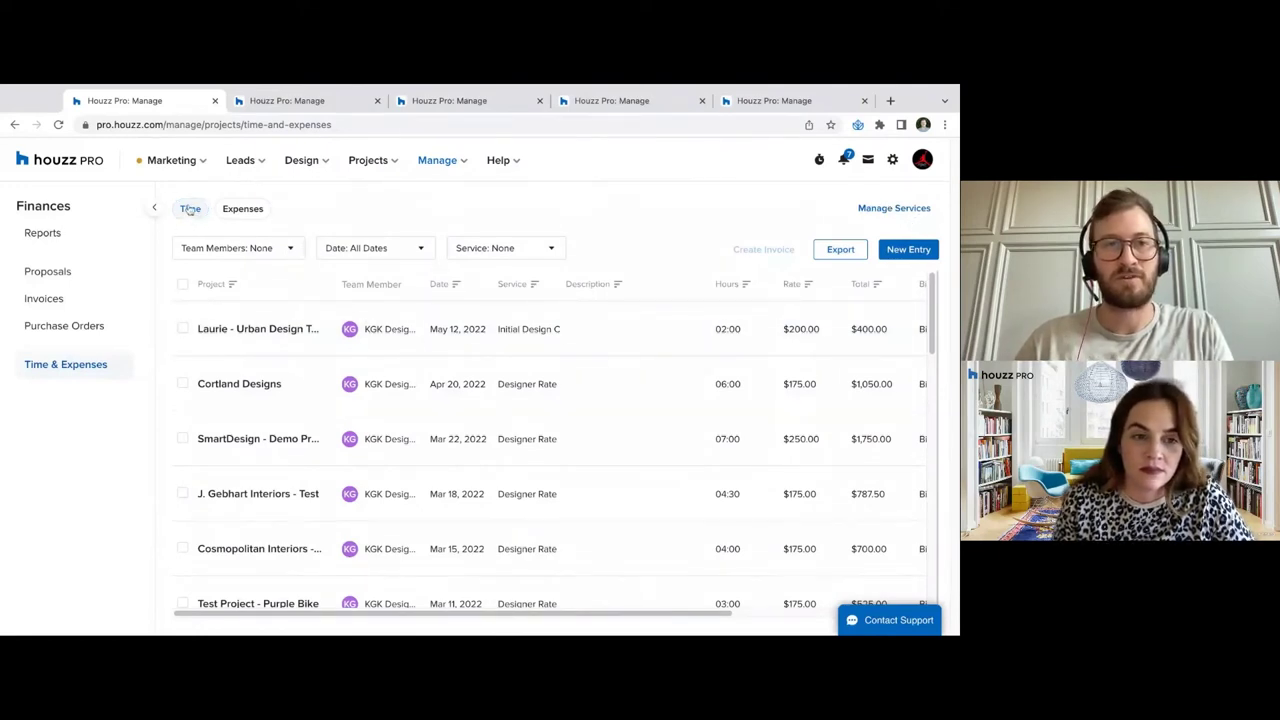
click(248, 211)
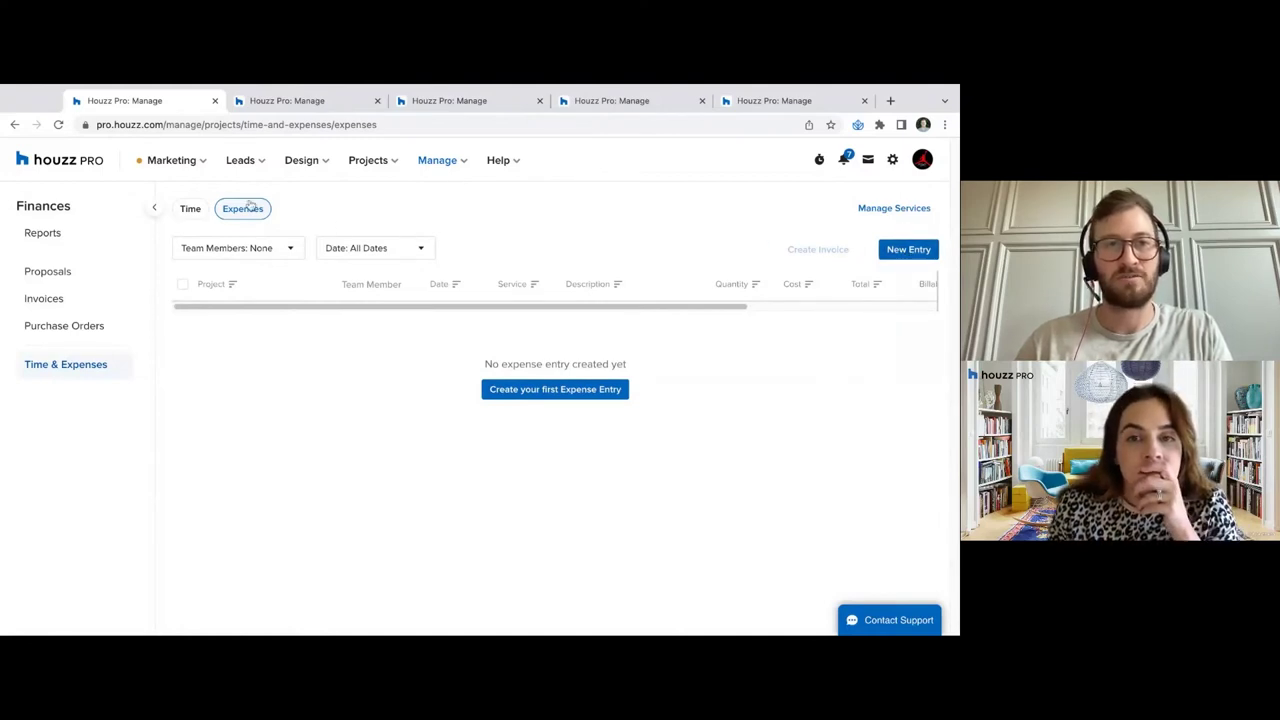
click(198, 209)
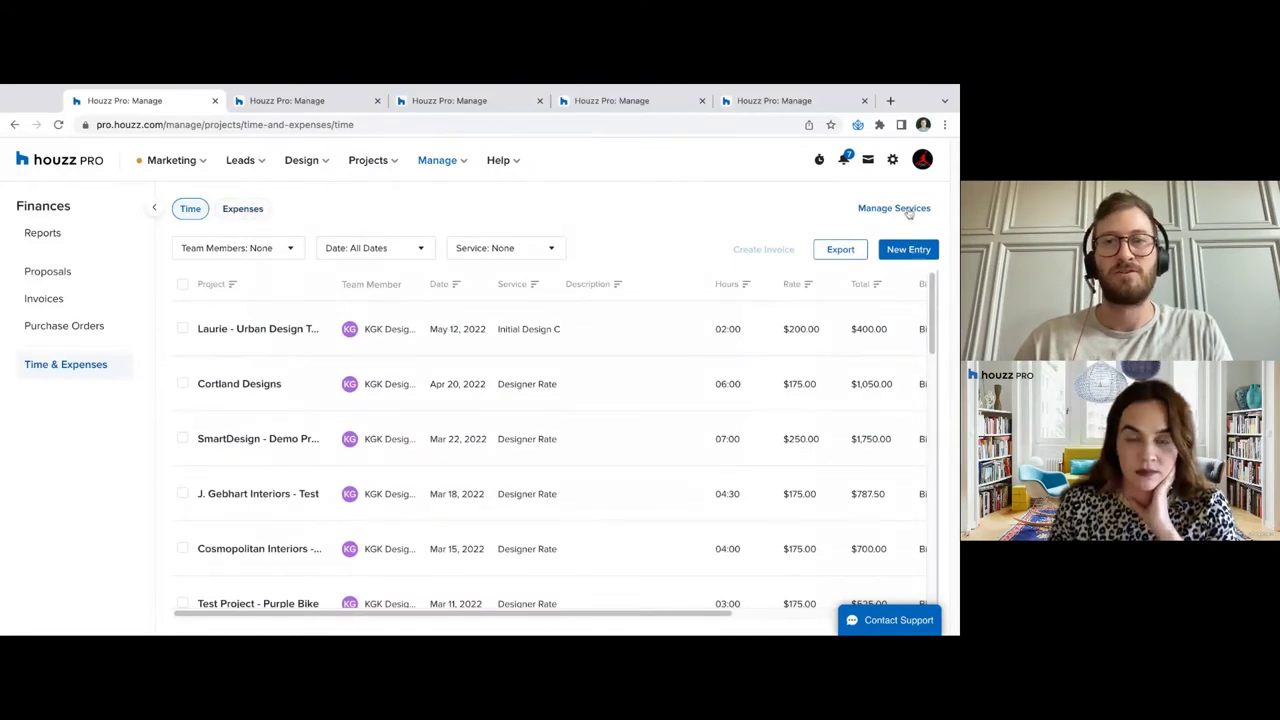
click(906, 209)
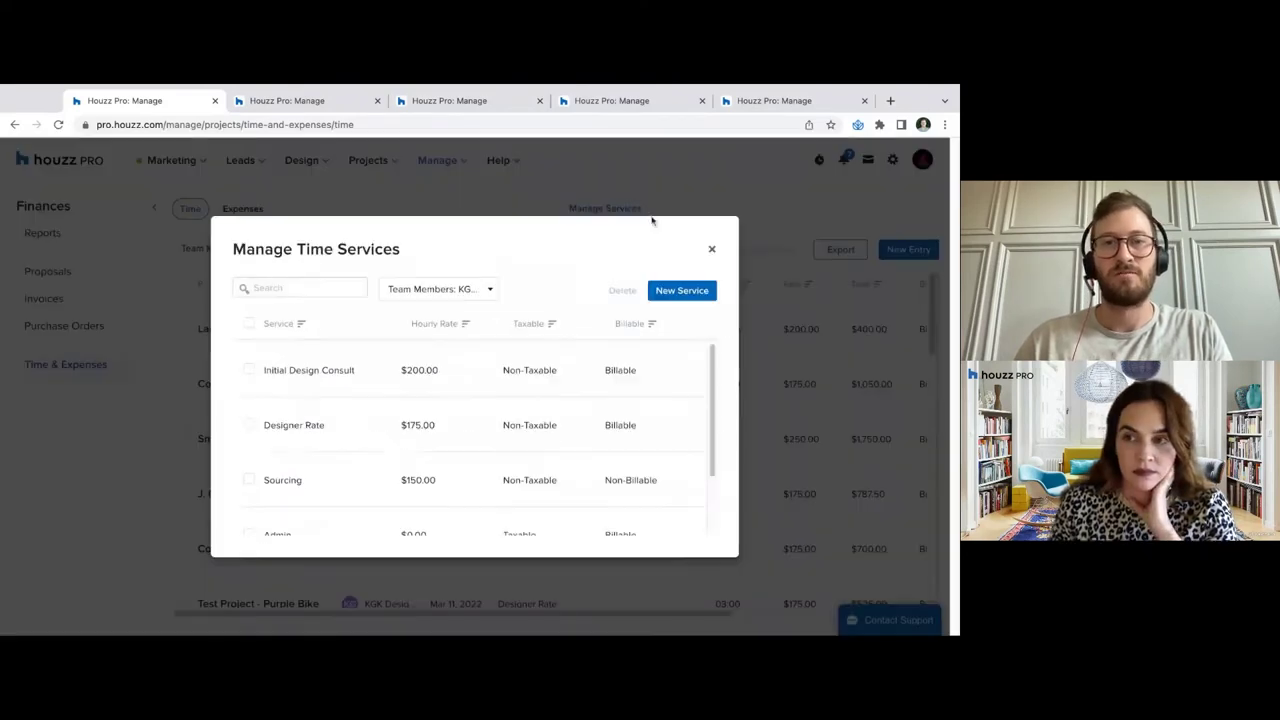
click(714, 250)
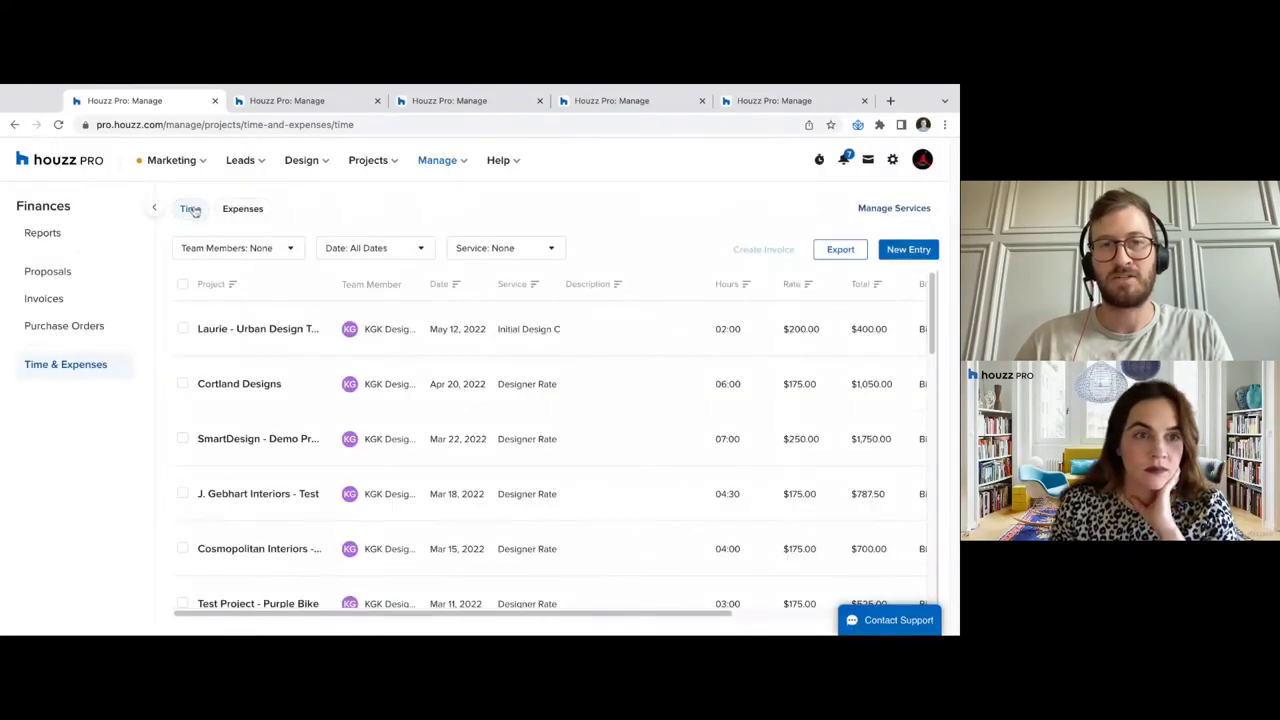
click(240, 208)
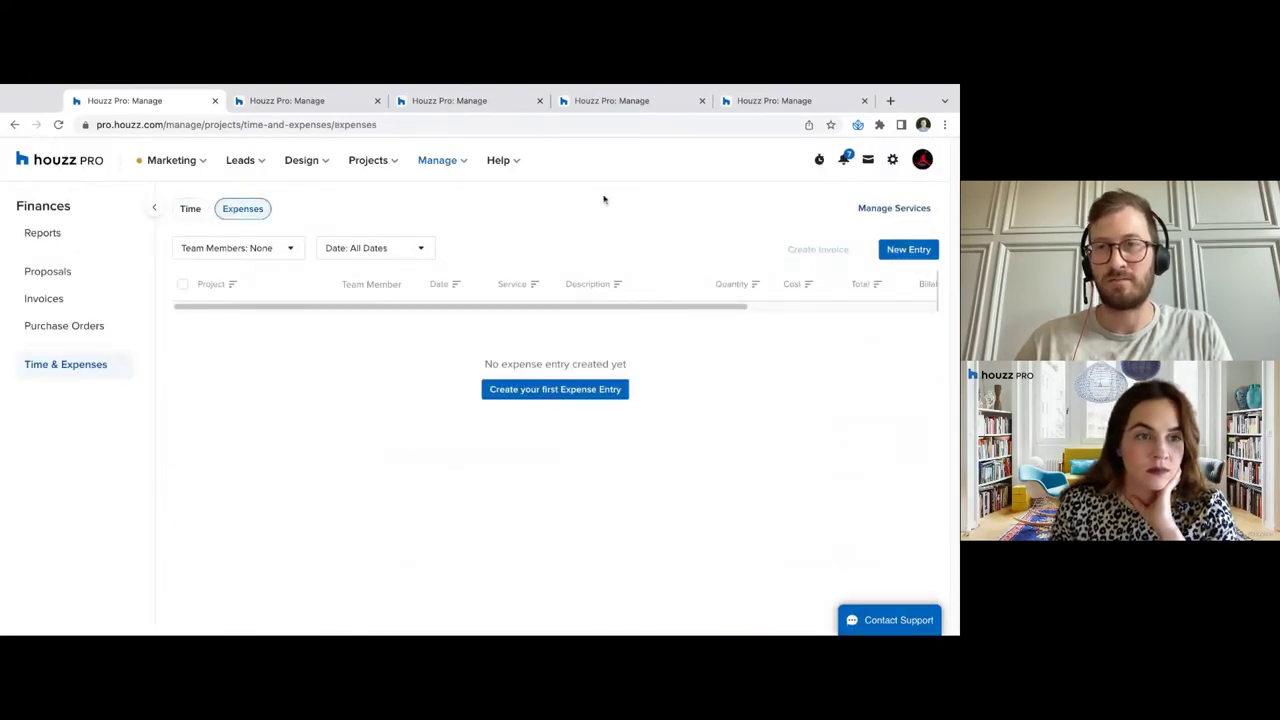
click(191, 209)
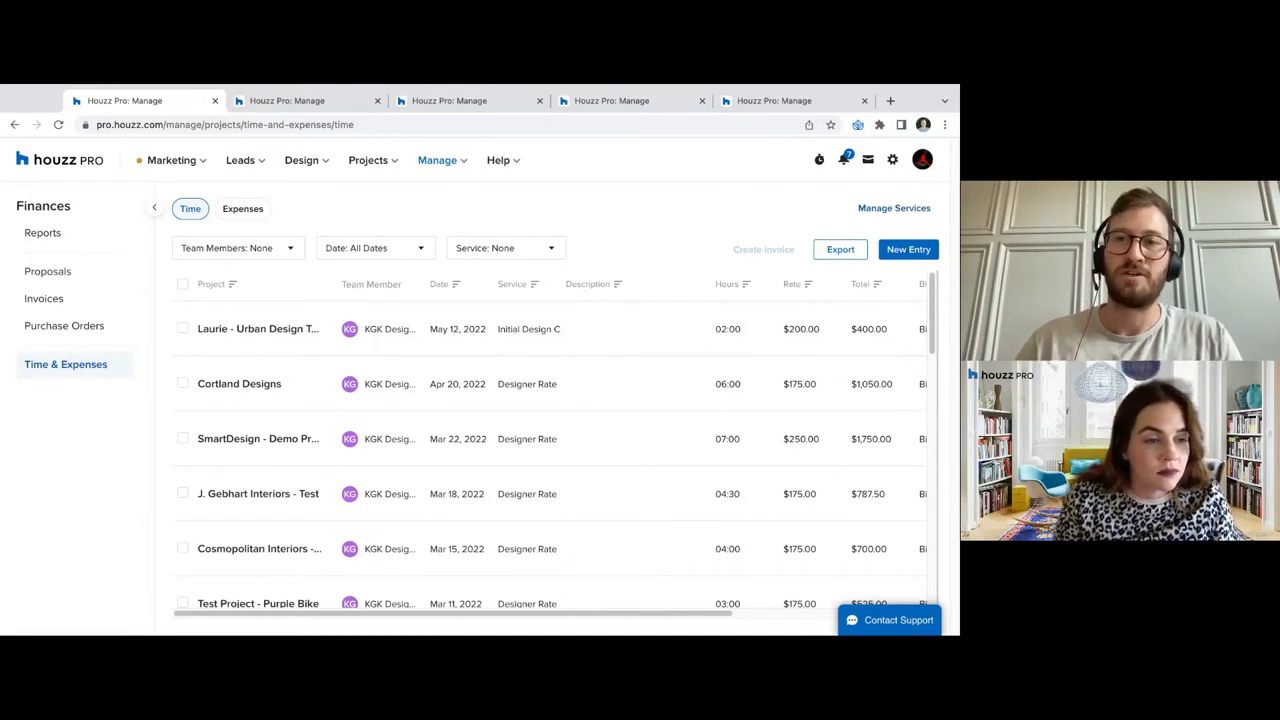
click(894, 208)
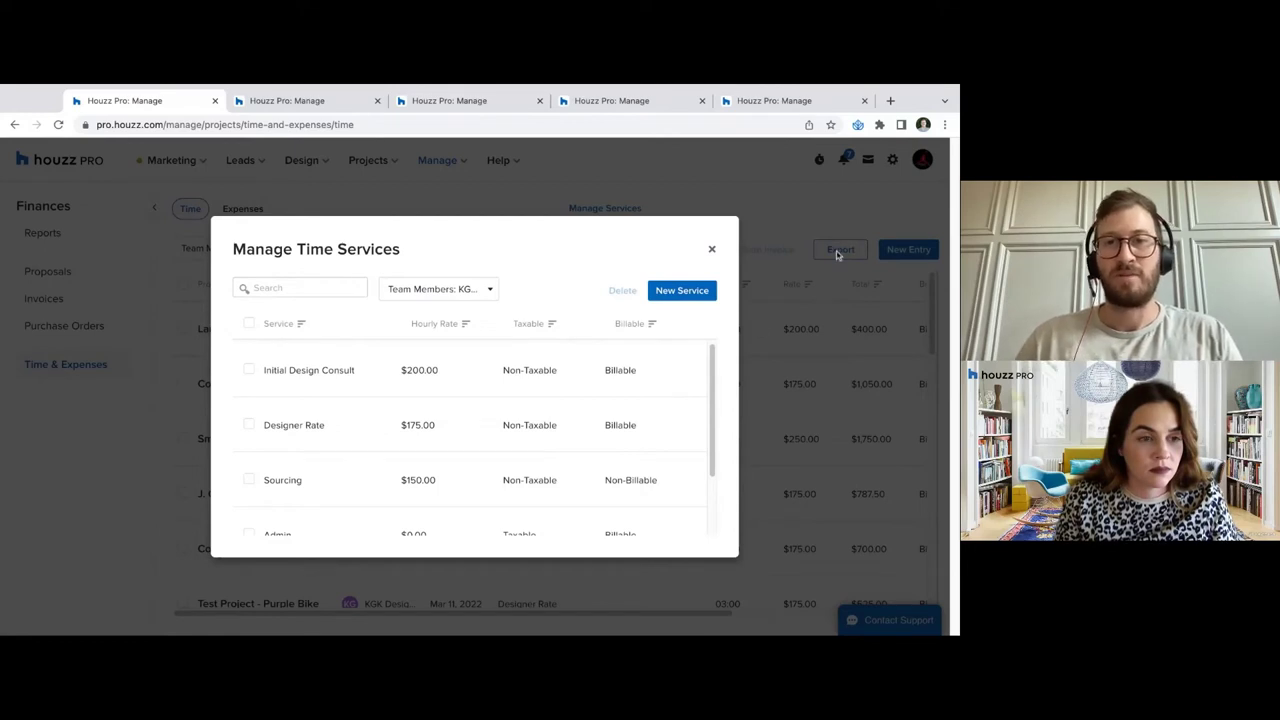
Try starting a new time service, look through its fields, make it non-taxable, and discard it
click(682, 293)
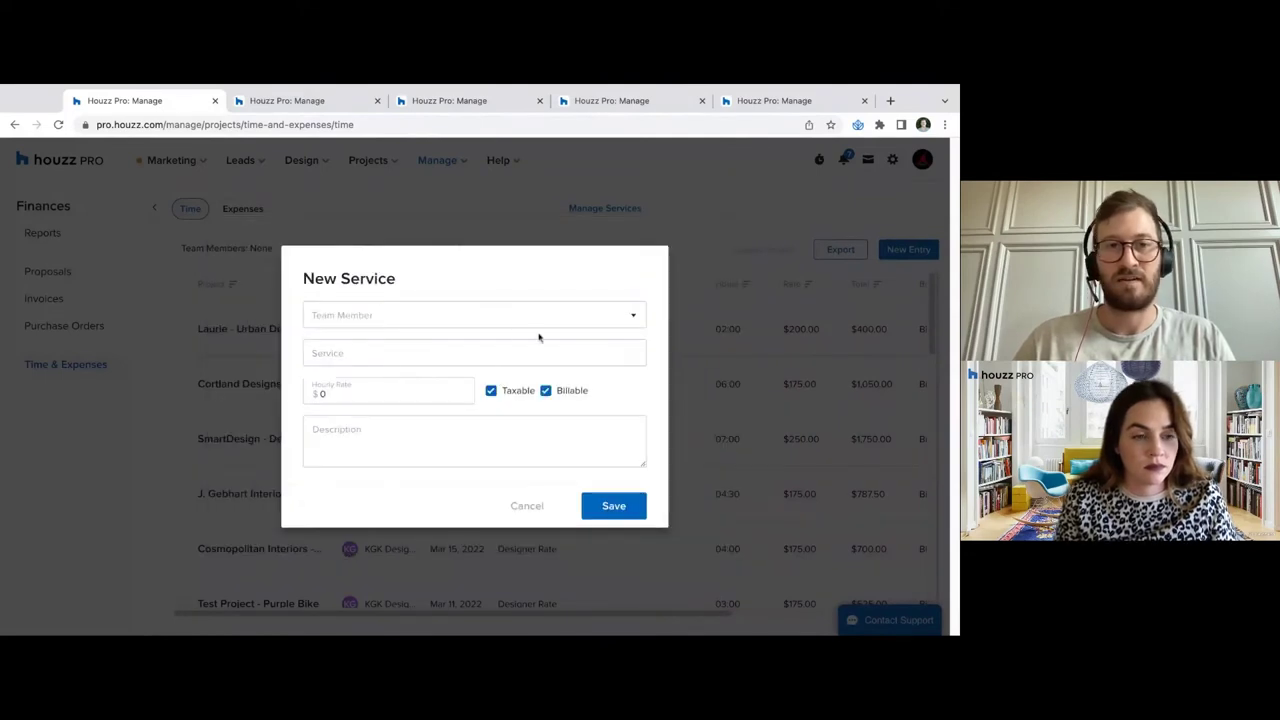
click(386, 322)
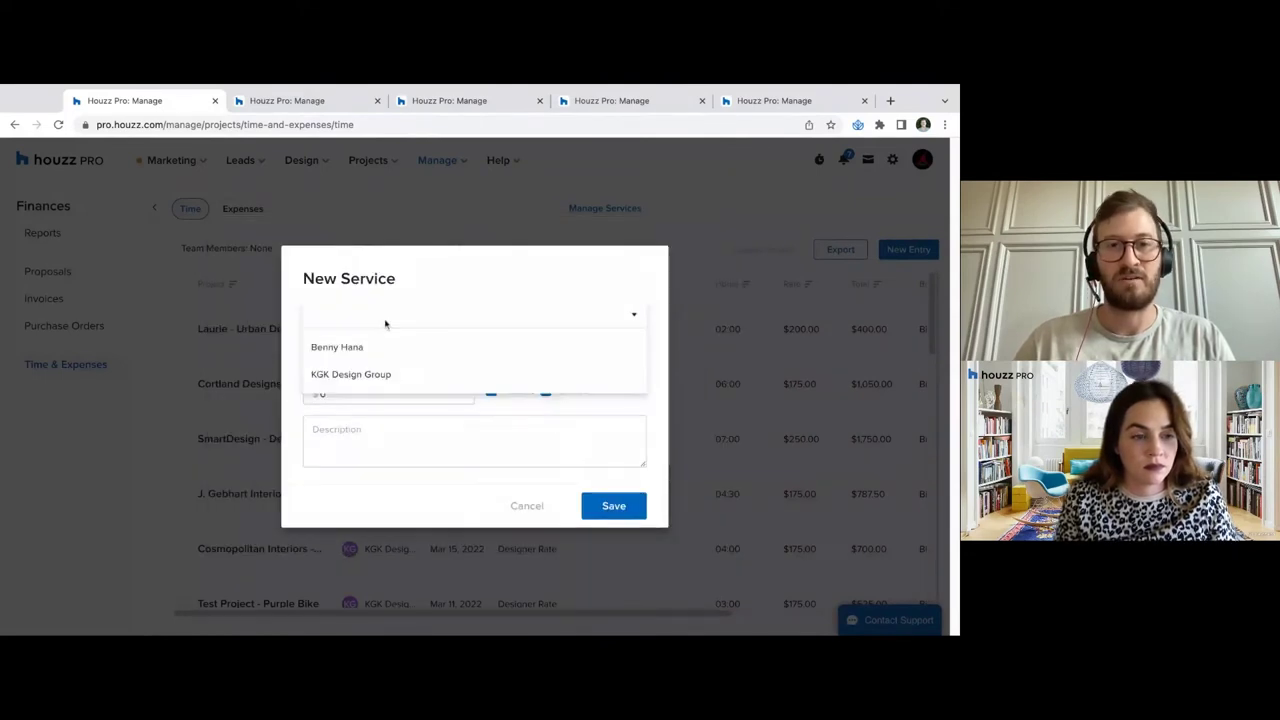
click(470, 281)
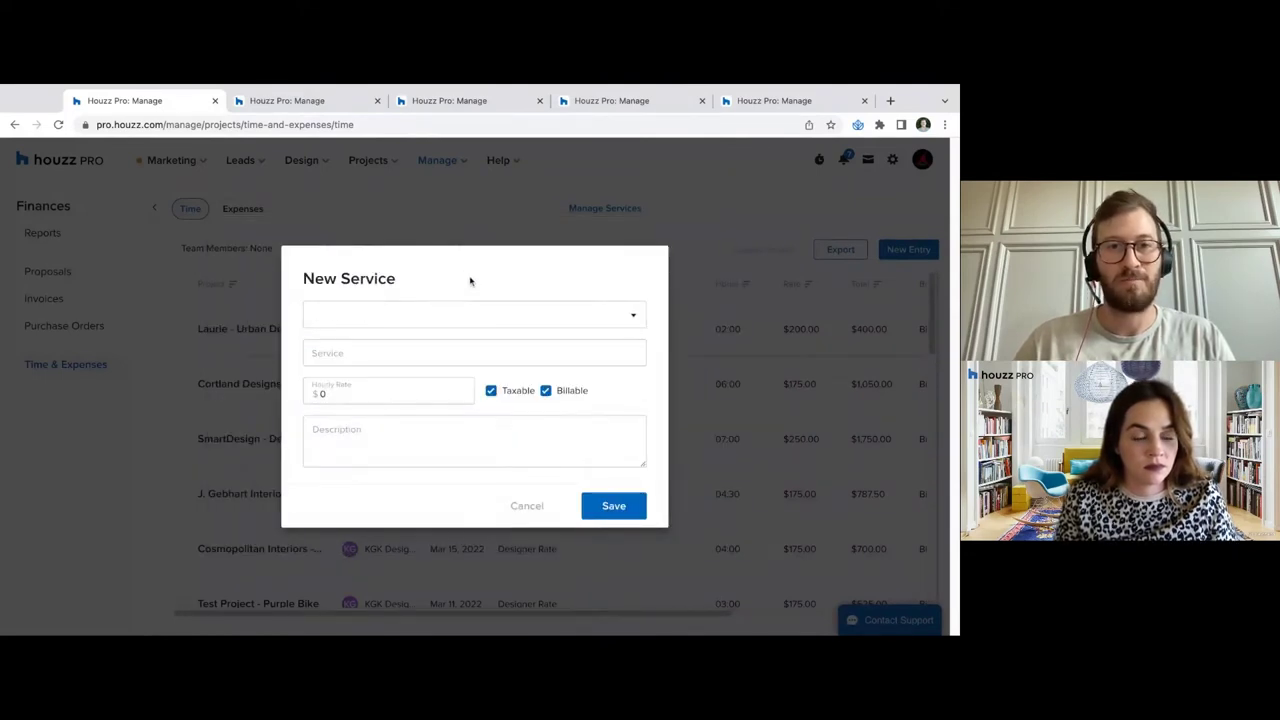
click(314, 355)
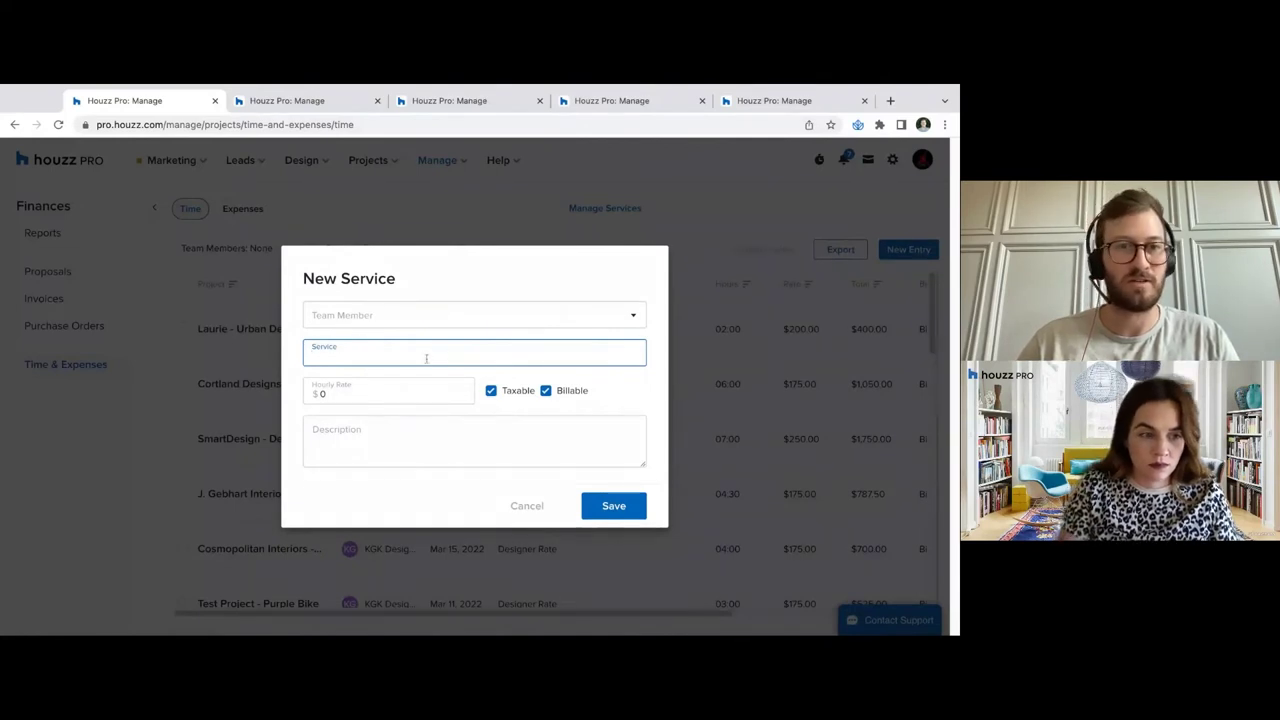
click(340, 396)
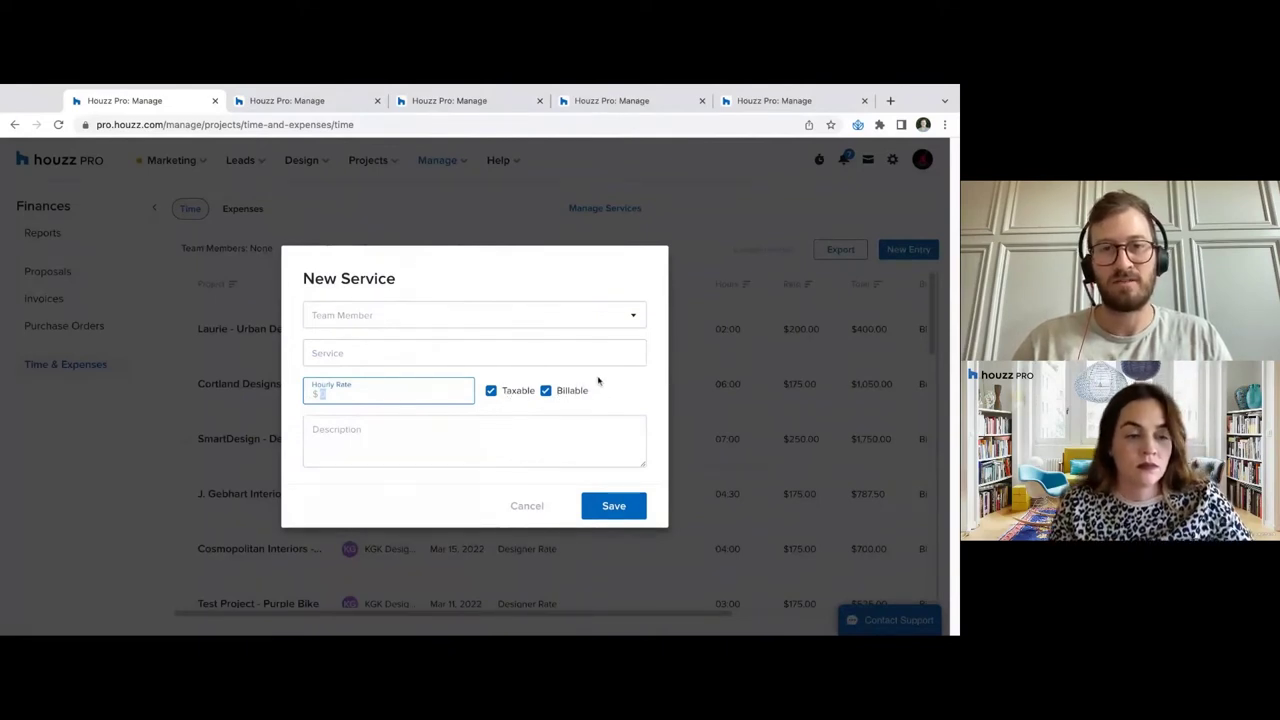
click(522, 392)
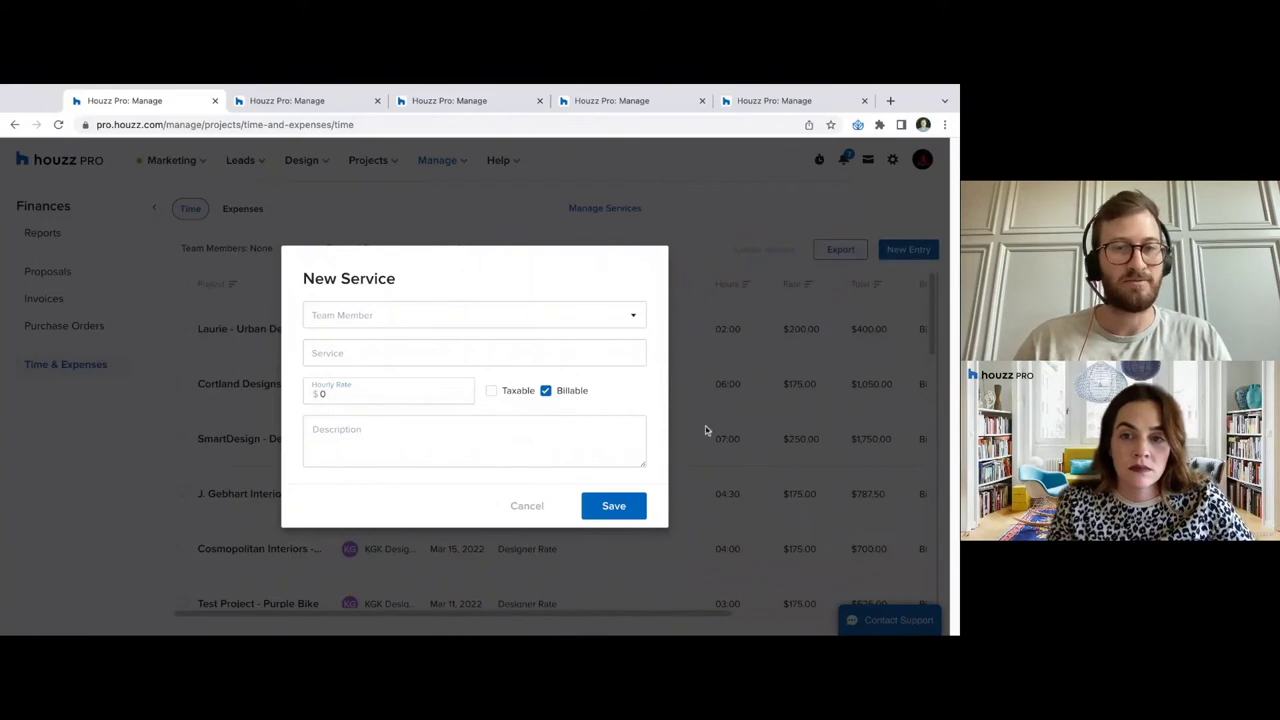
click(516, 510)
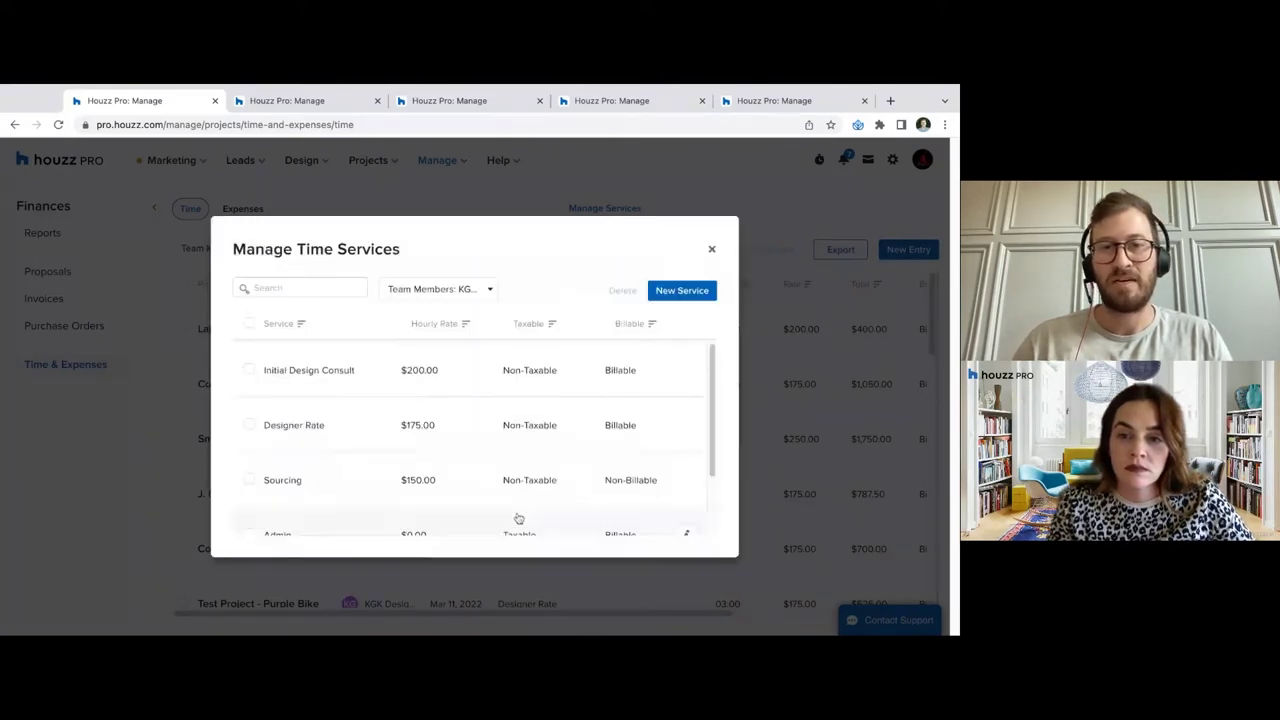
View the other team member's time services, and return to the services of KGK Design Group
click(451, 290)
click(455, 320)
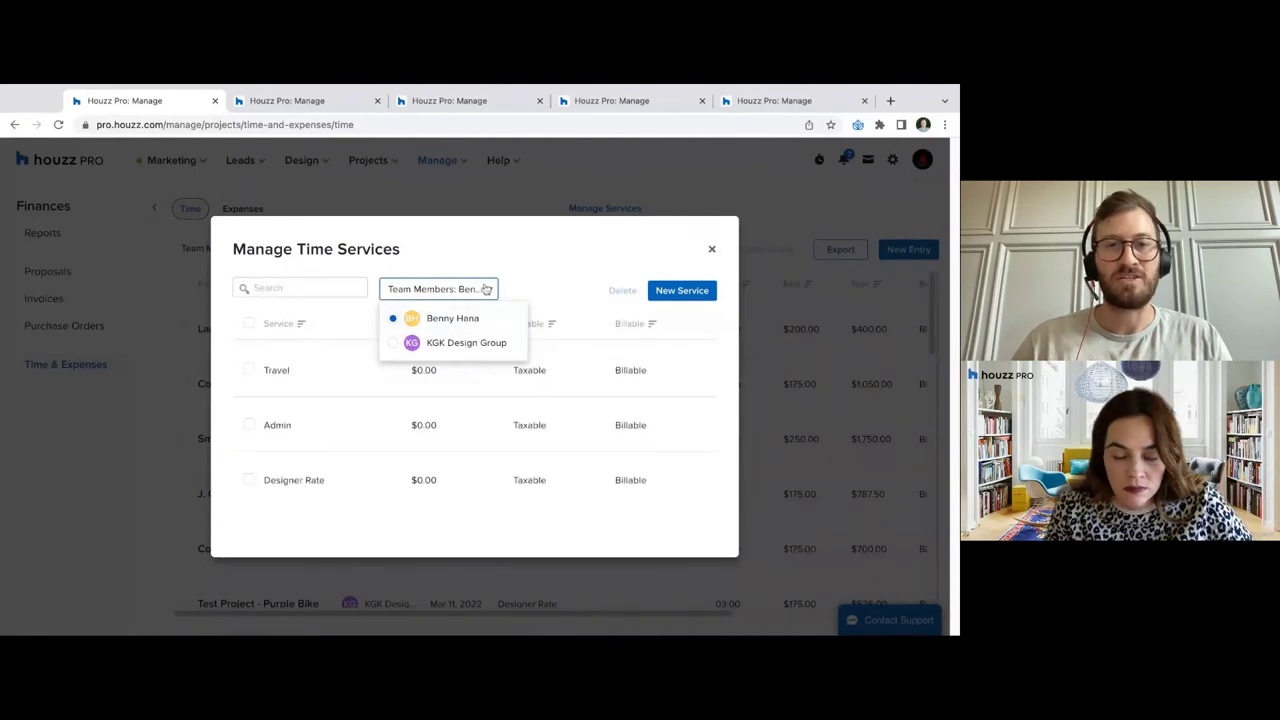
click(468, 342)
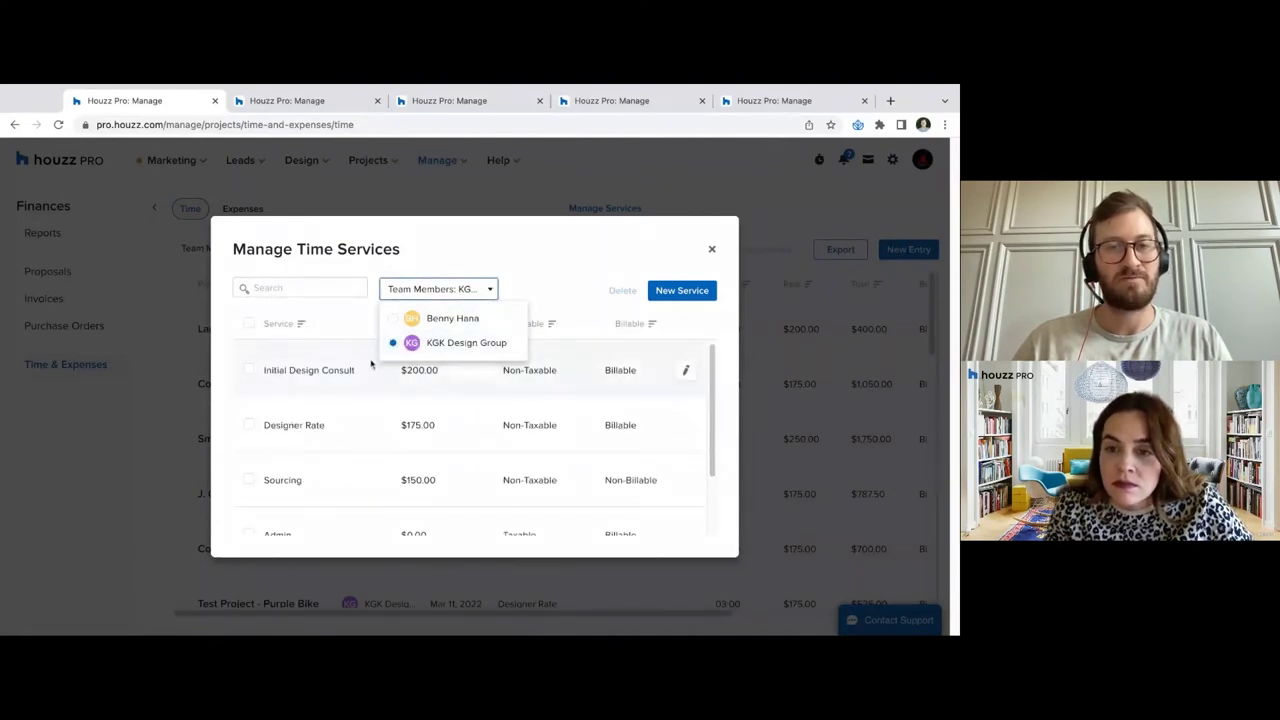
click(527, 322)
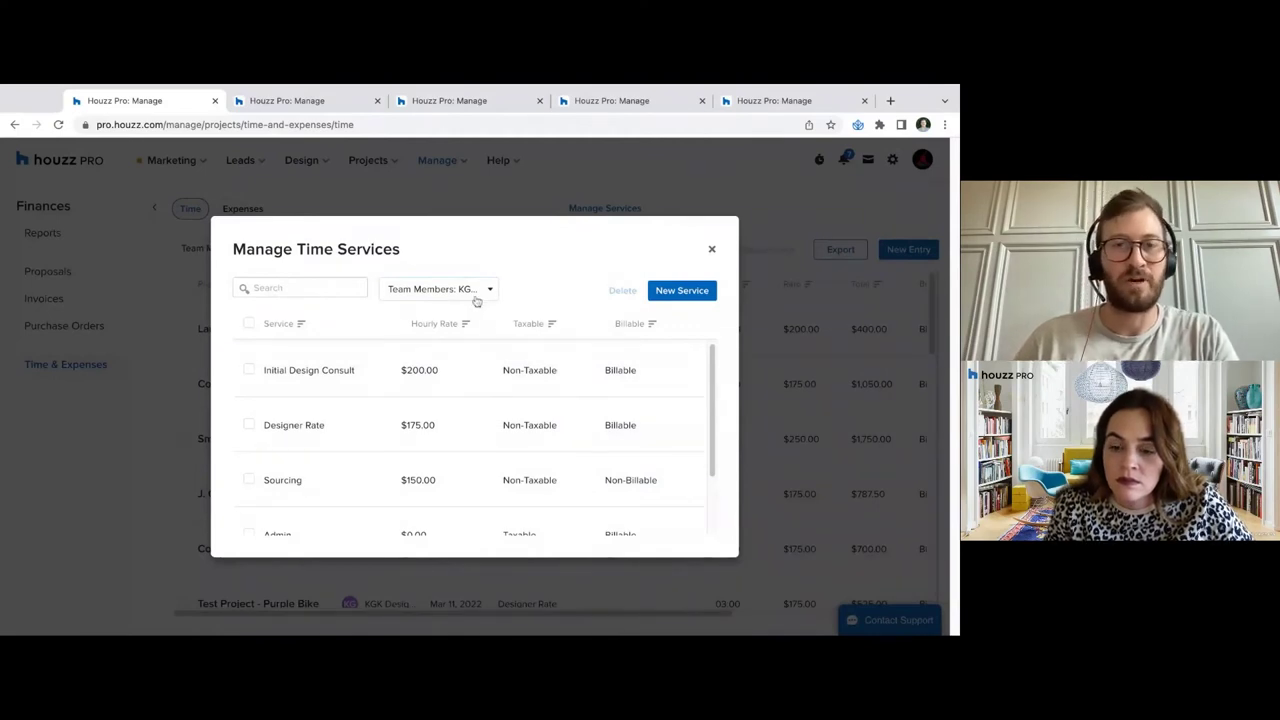
click(439, 292)
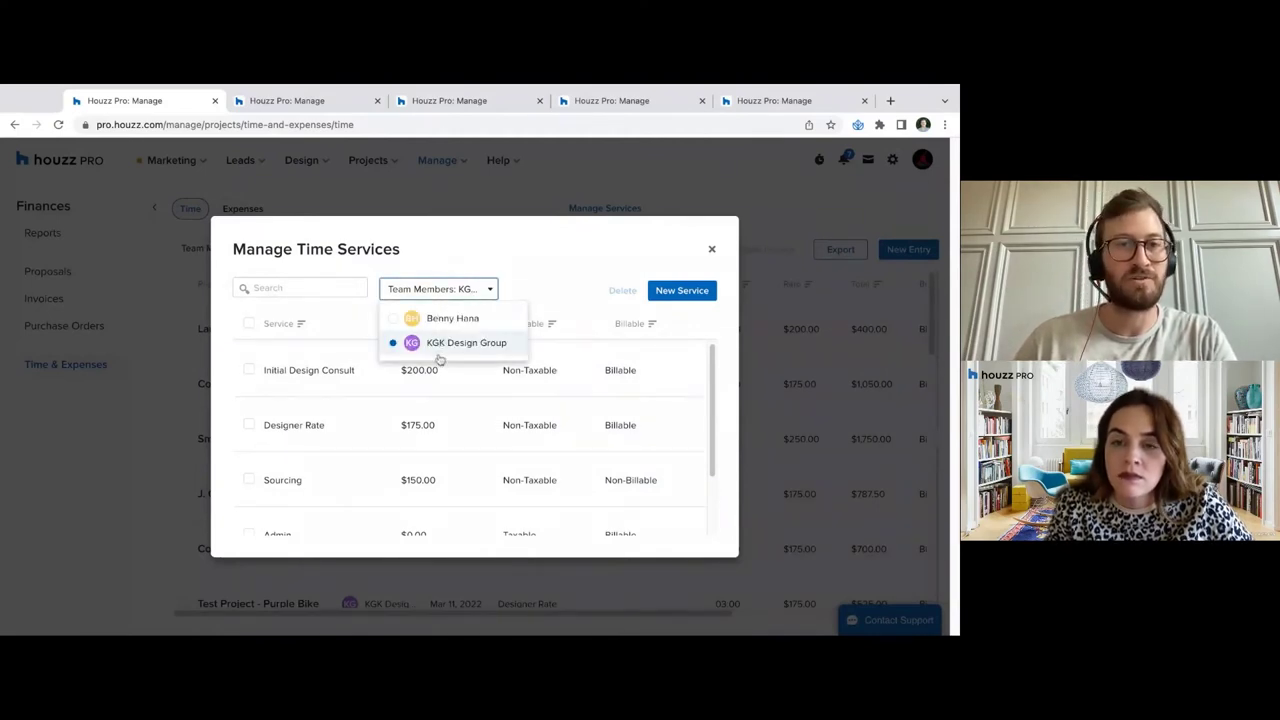
click(552, 295)
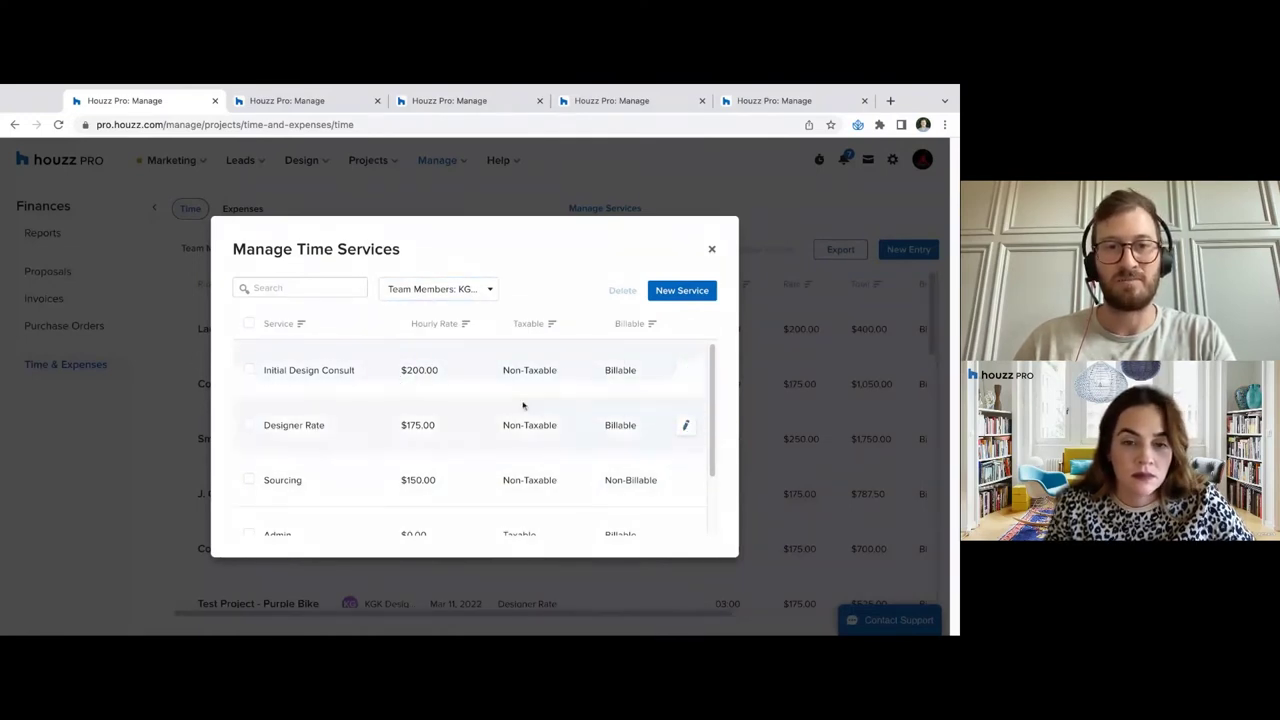
Set the hourly rate of KGK Design Group's Designer Rate time service to $225, save it and close the service list
click(686, 426)
click(345, 392)
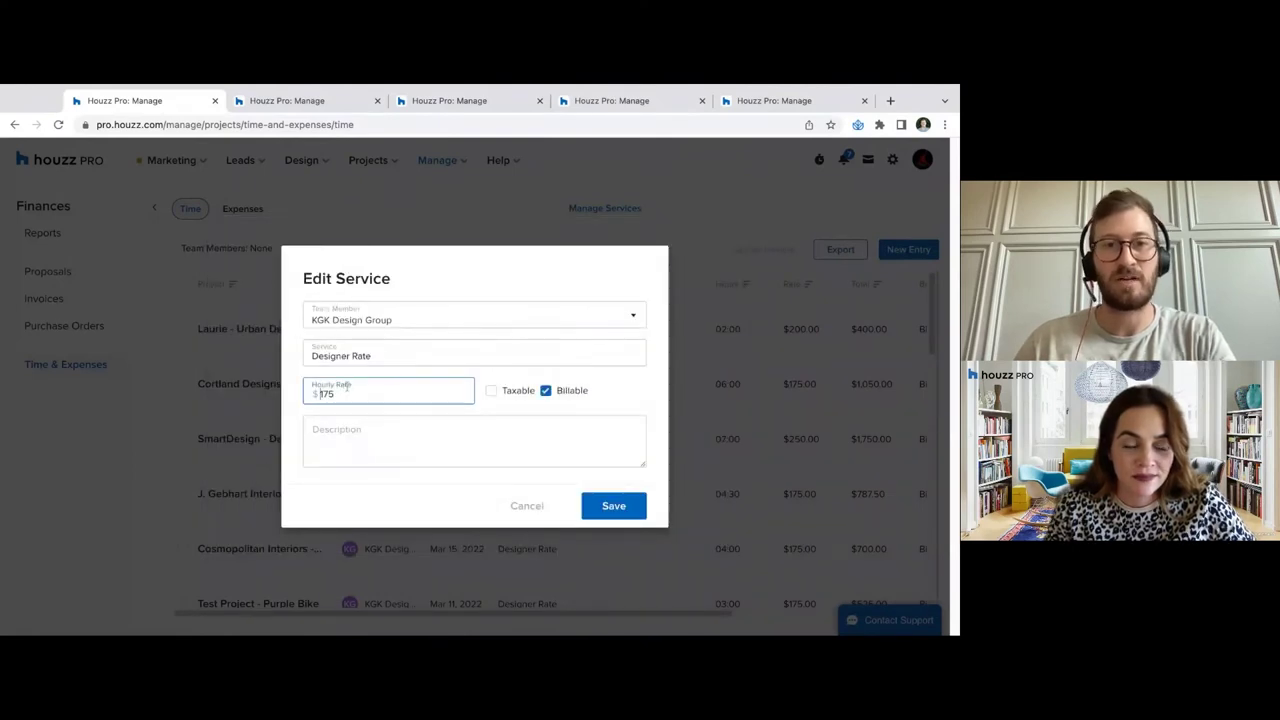
text(2)
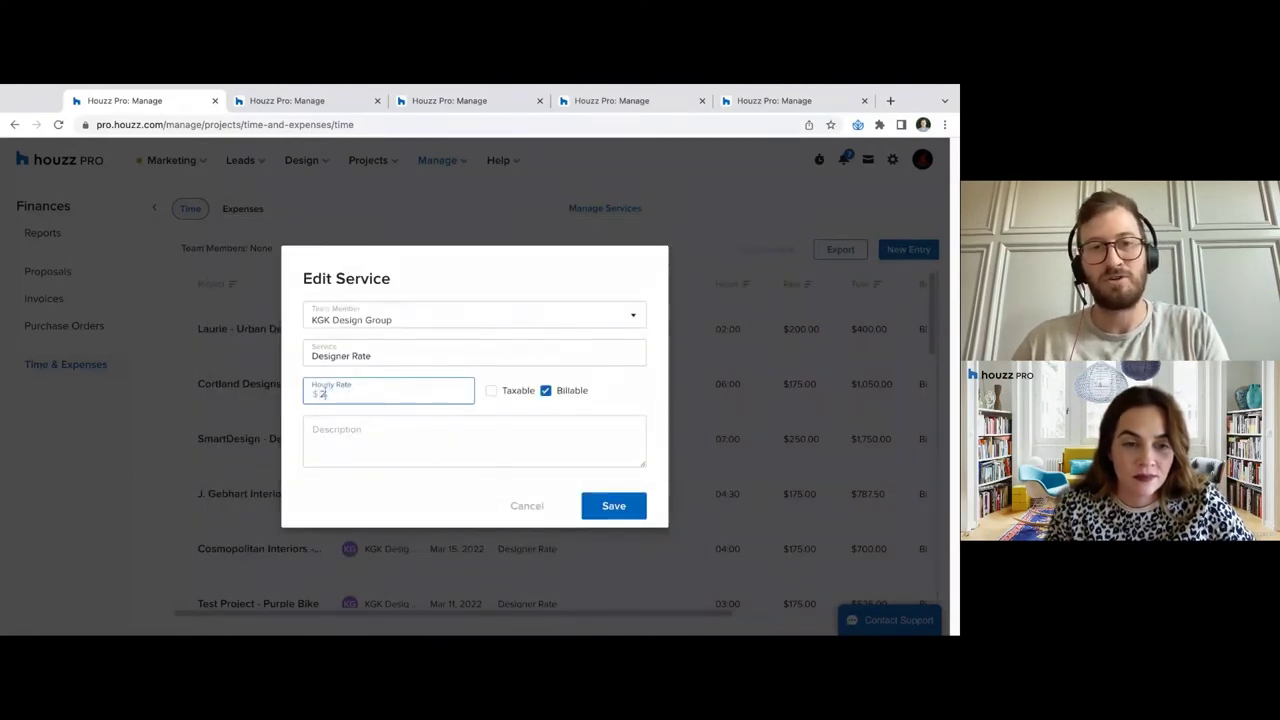
text(25)
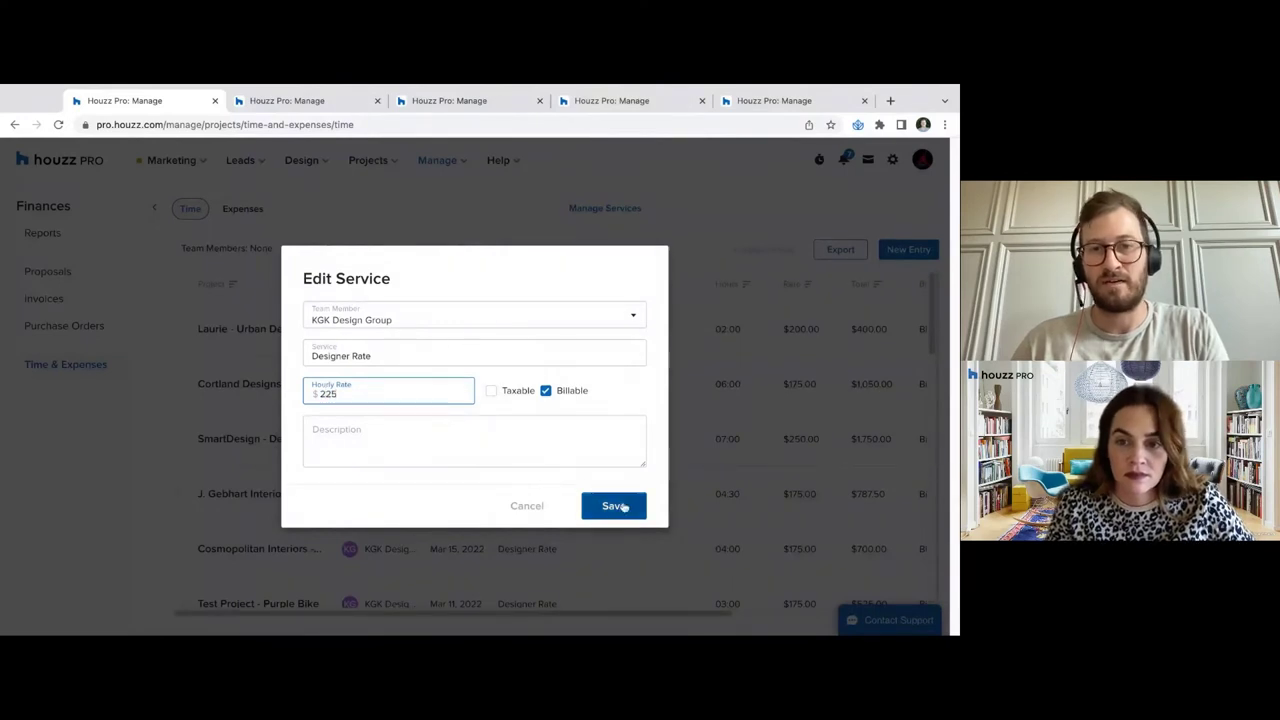
click(622, 508)
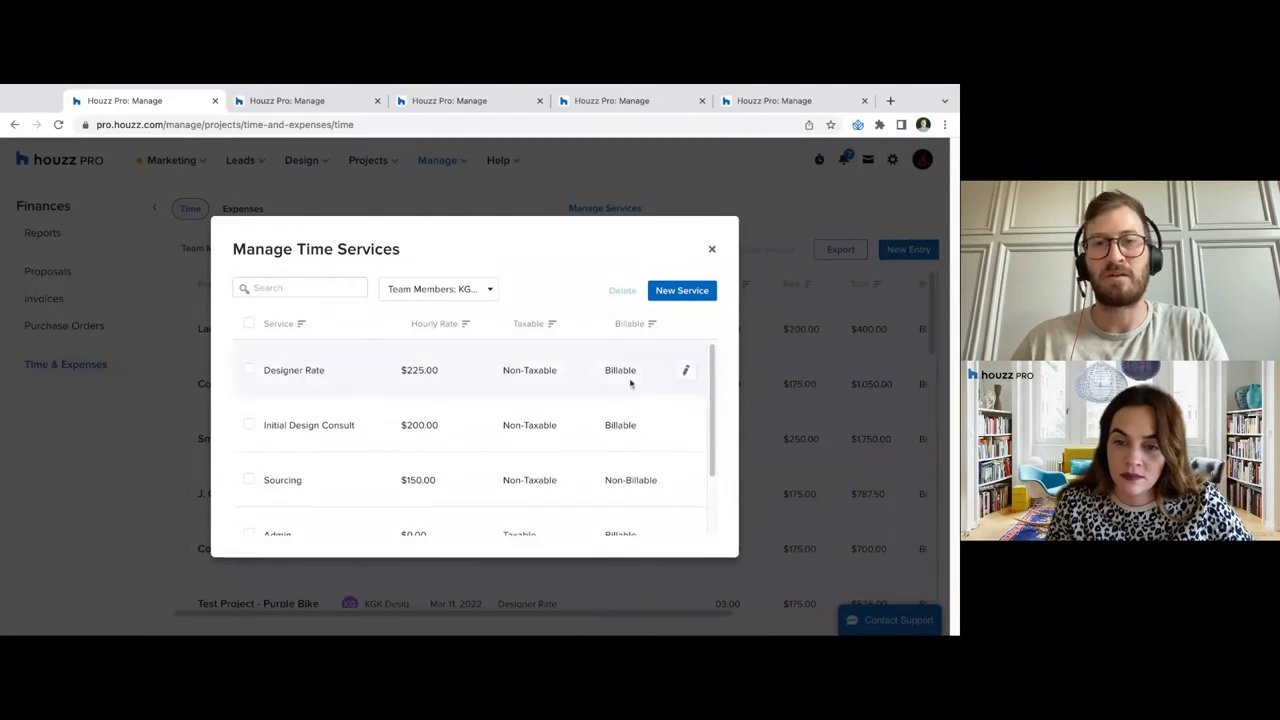
click(712, 249)
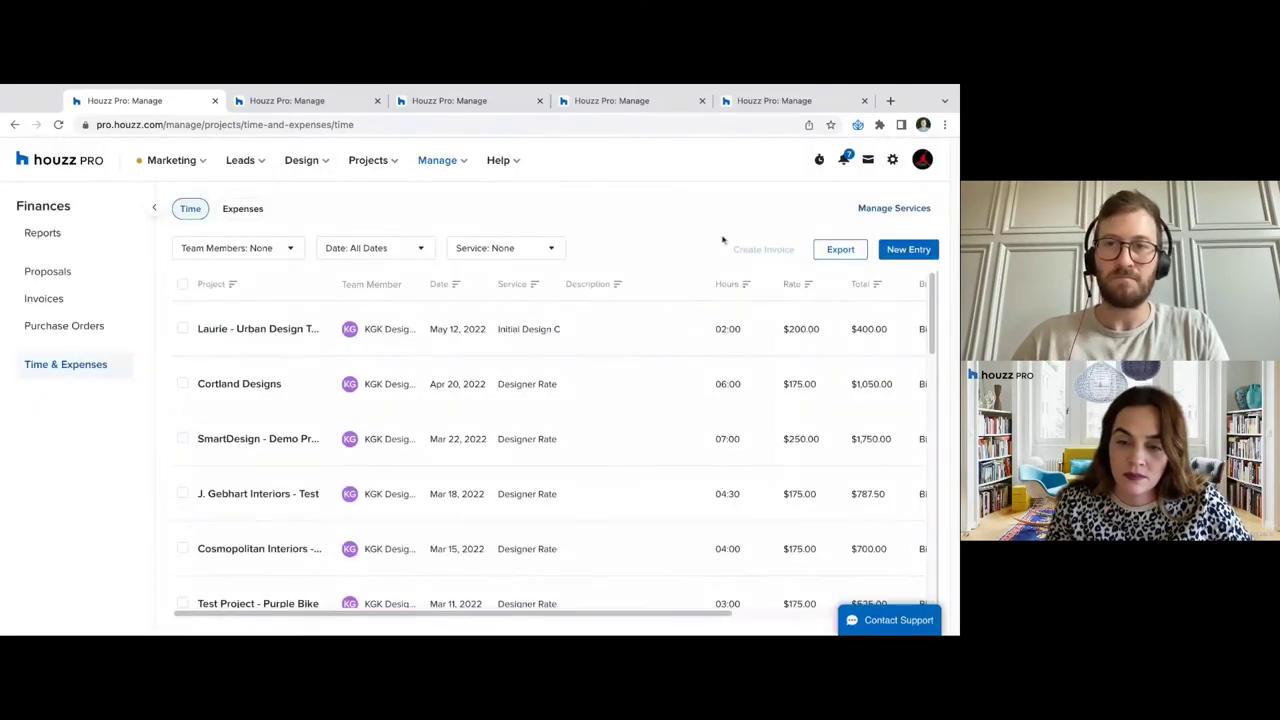
Examine the expense services, including their team member choices, the blank new-service form and the full service list
click(242, 212)
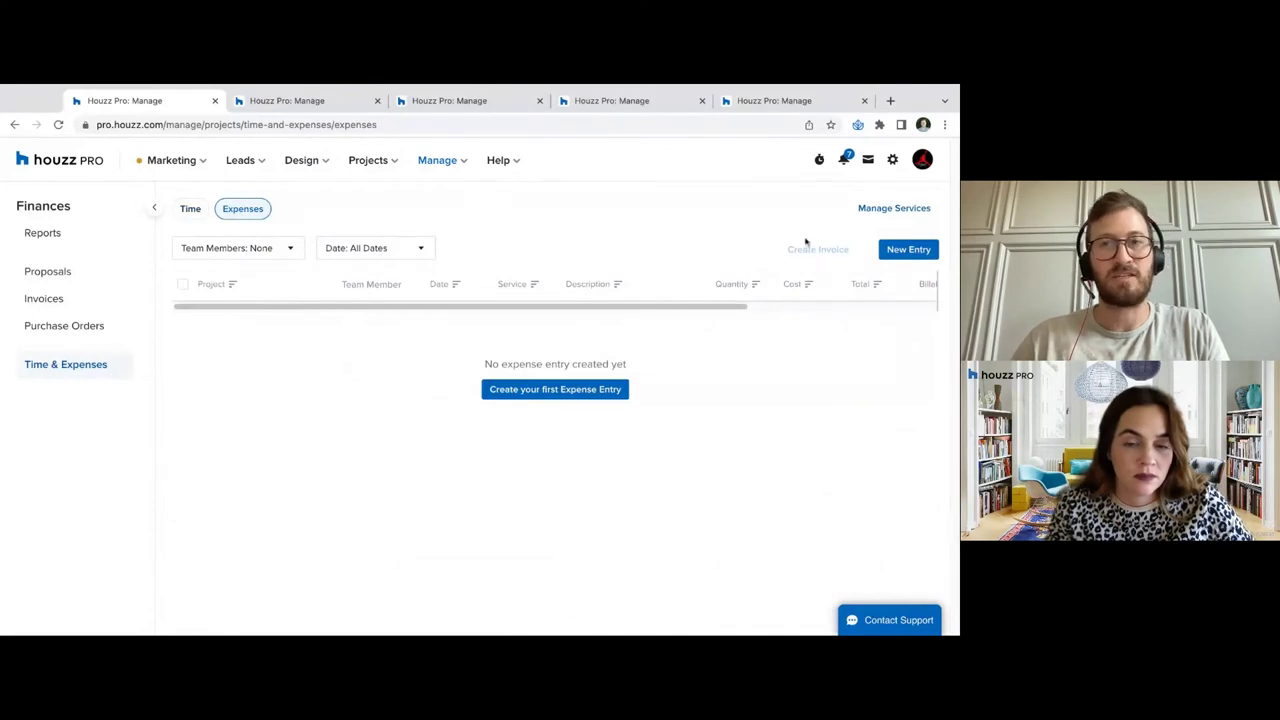
click(906, 210)
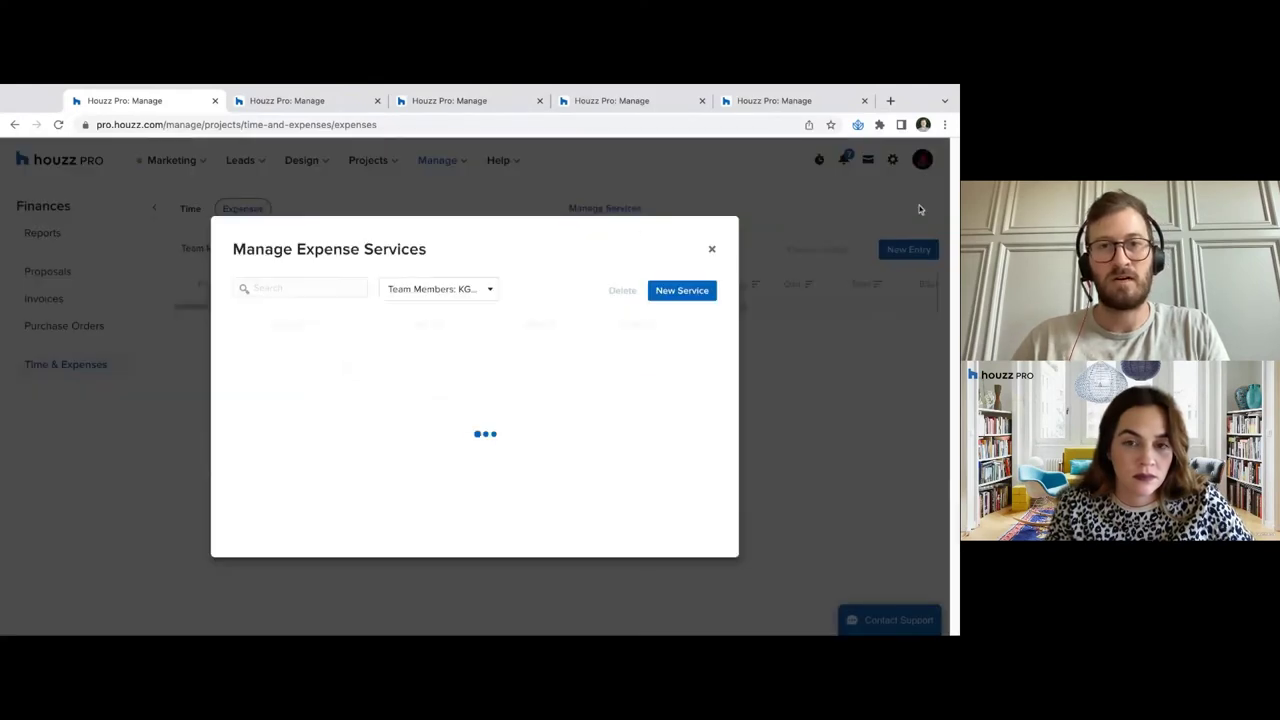
click(474, 291)
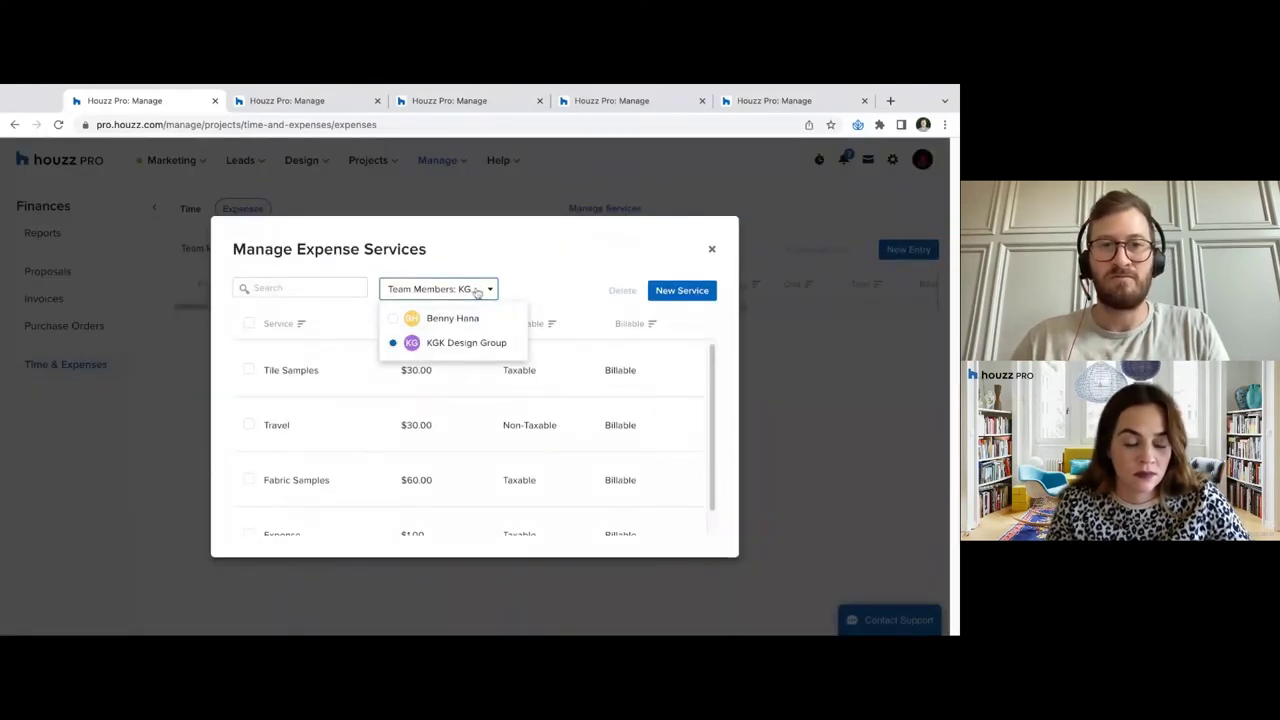
click(644, 306)
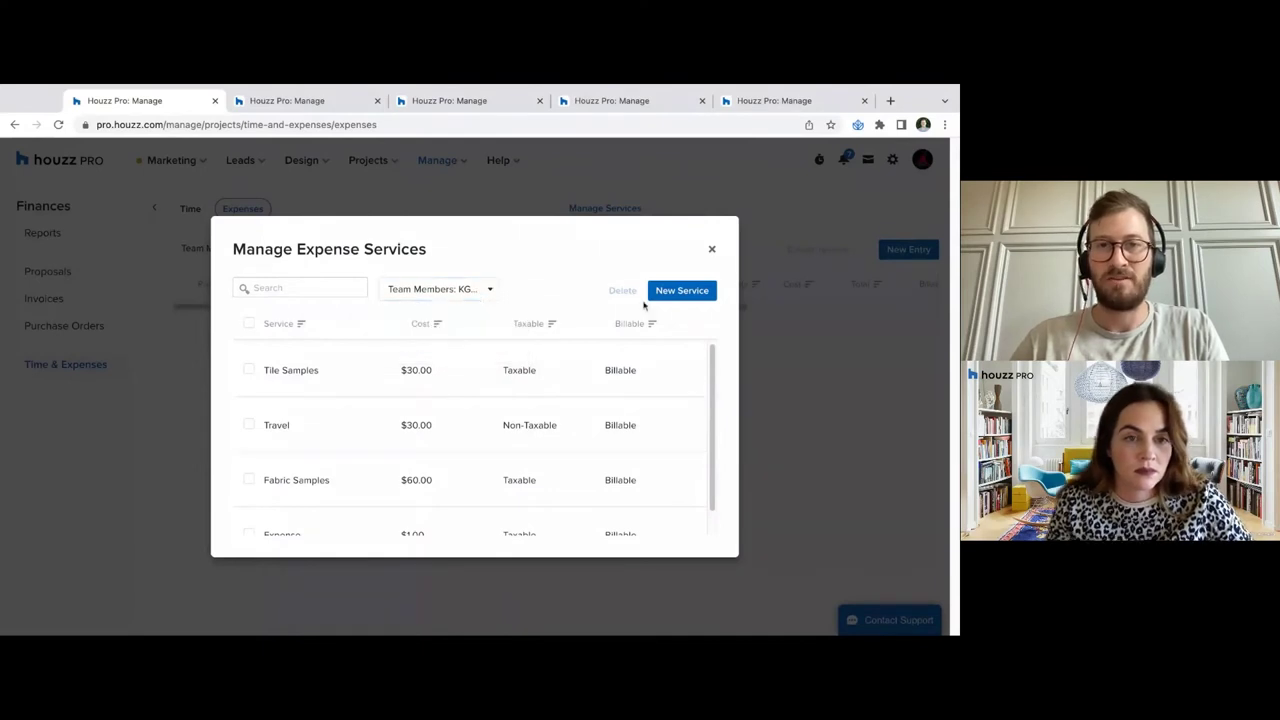
click(689, 292)
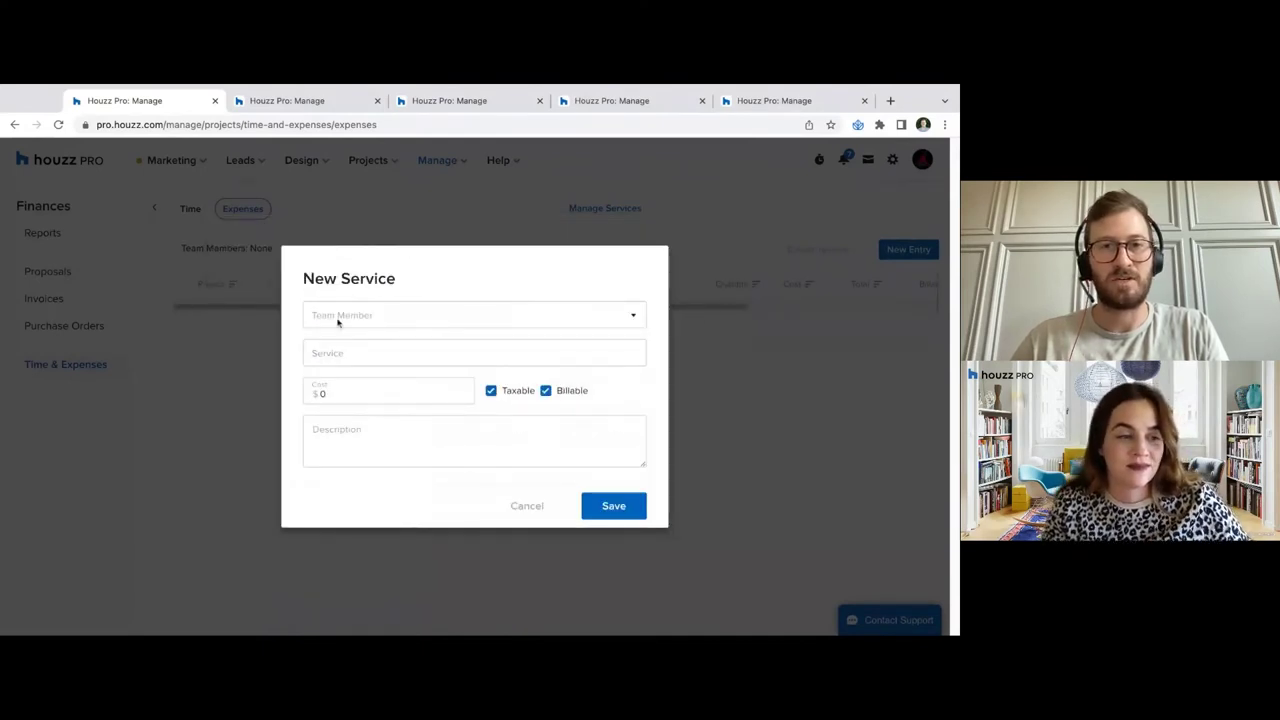
click(528, 507)
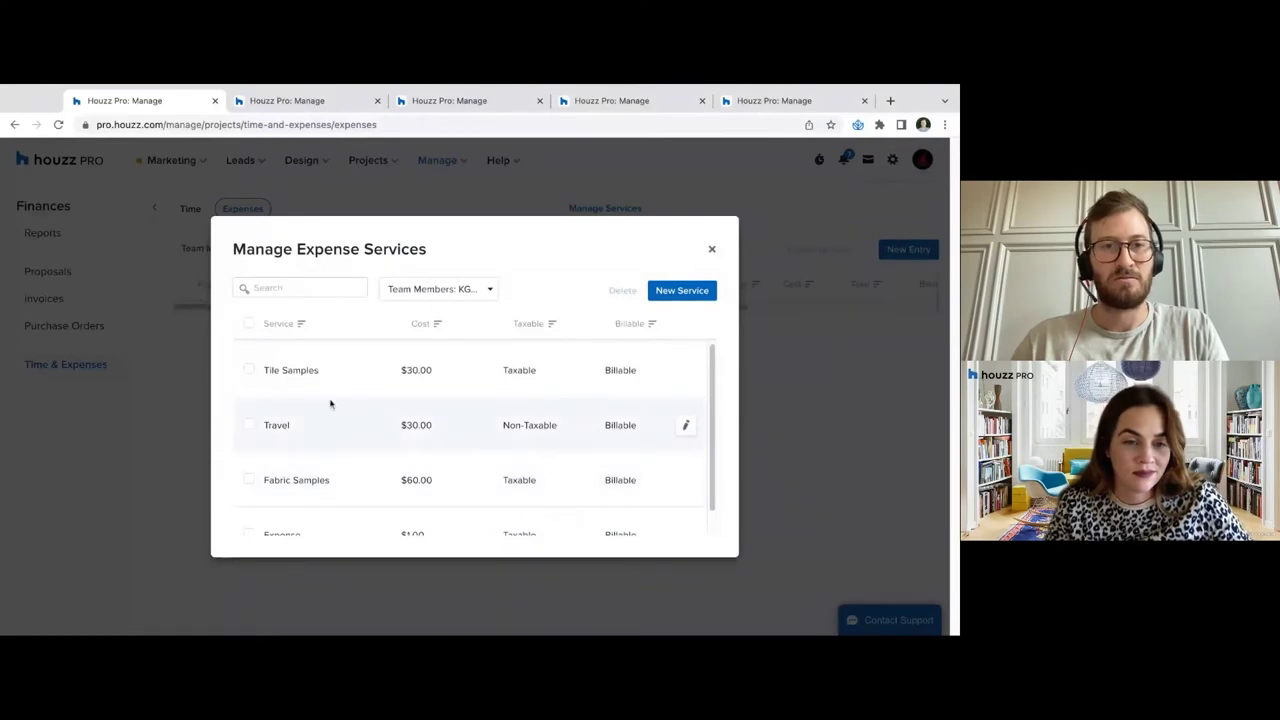
scroll(331, 405, down, 1)
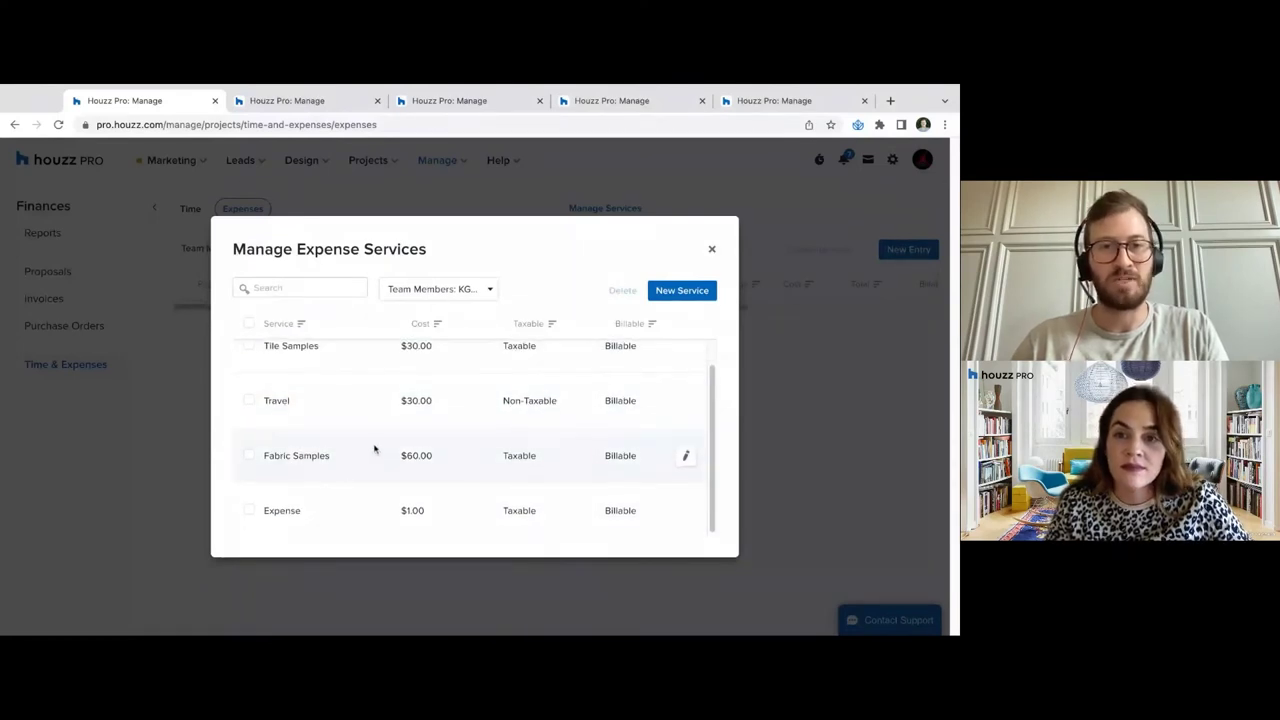
scroll(498, 433, up, 1)
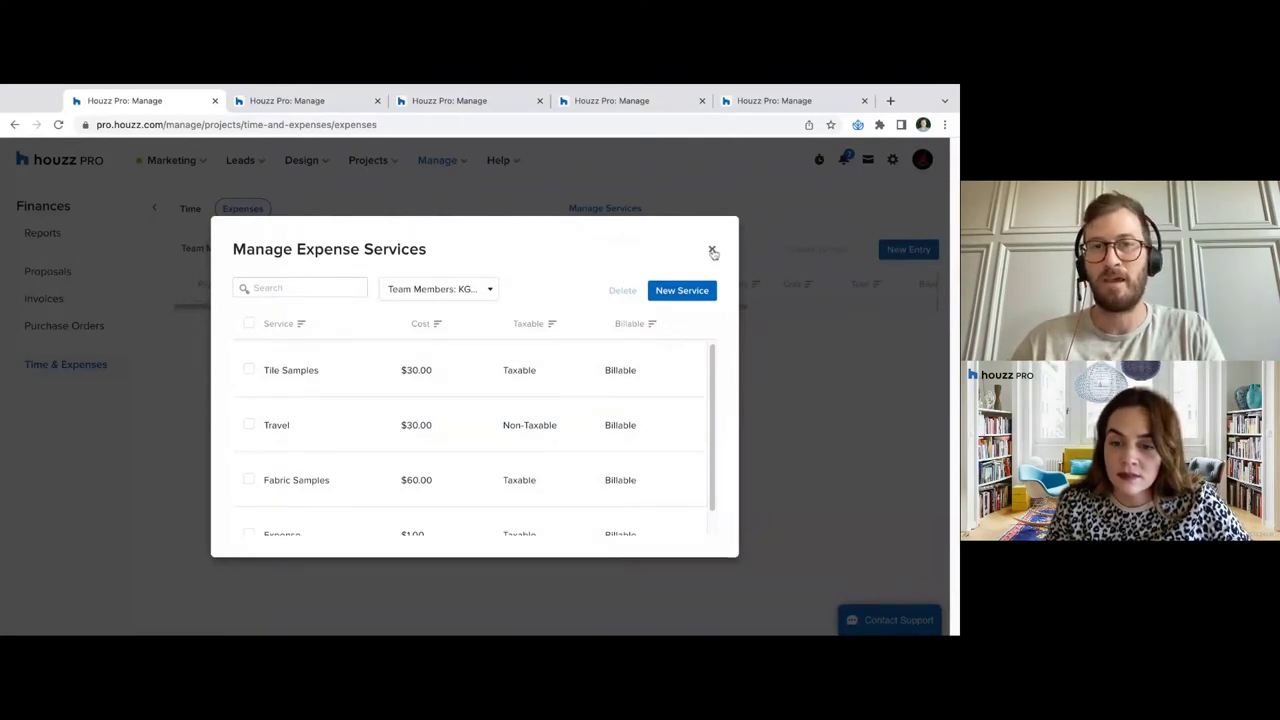
click(712, 251)
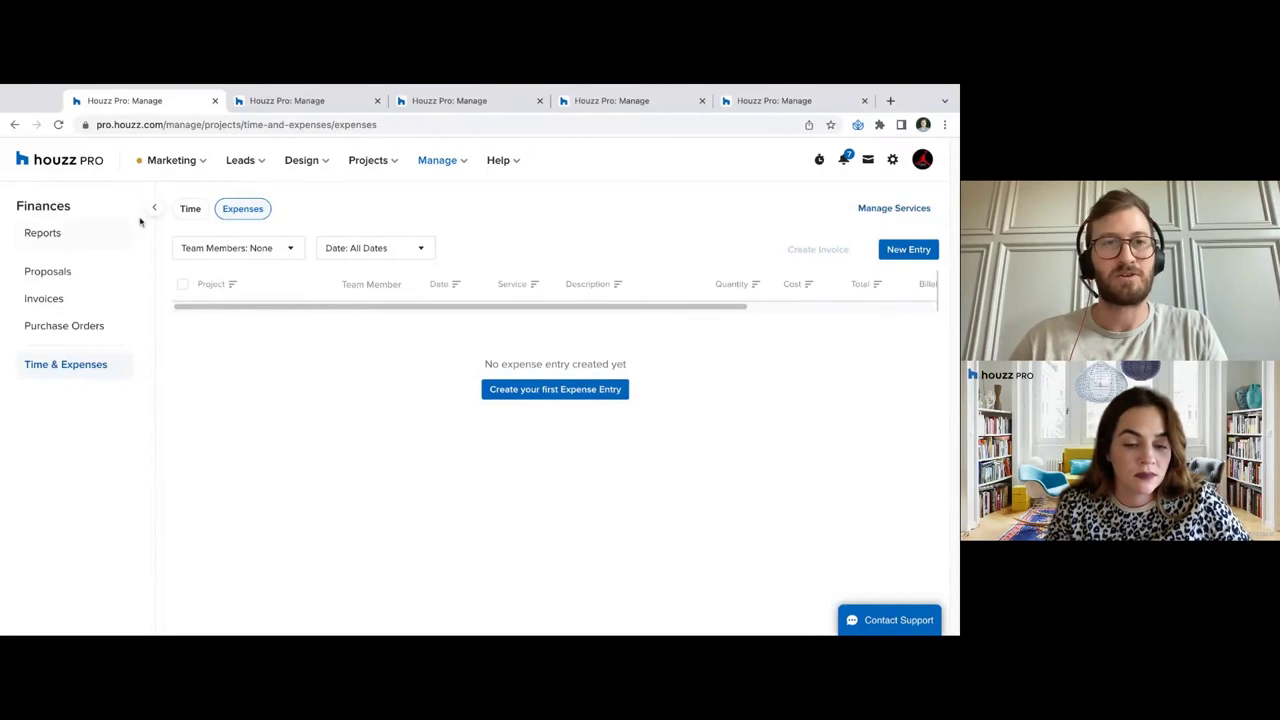
Return to the time entries and filter them by each team member in turn, clearing the filter again
click(190, 208)
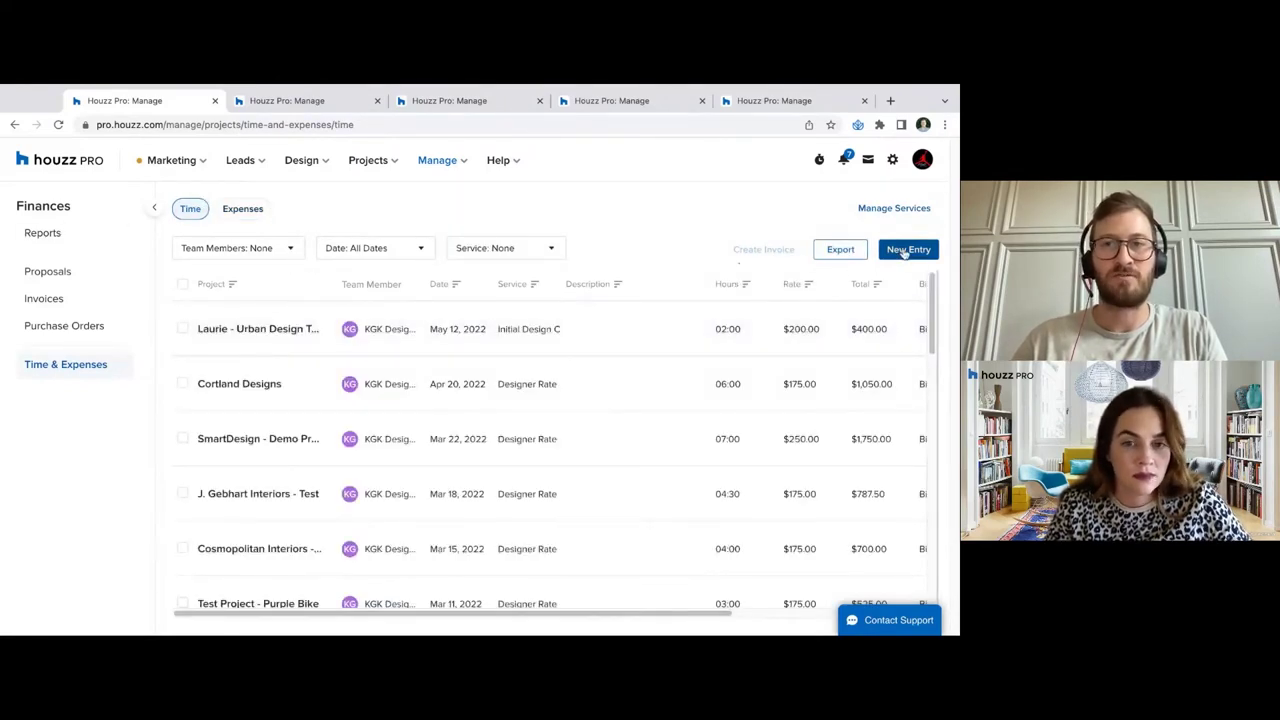
click(264, 259)
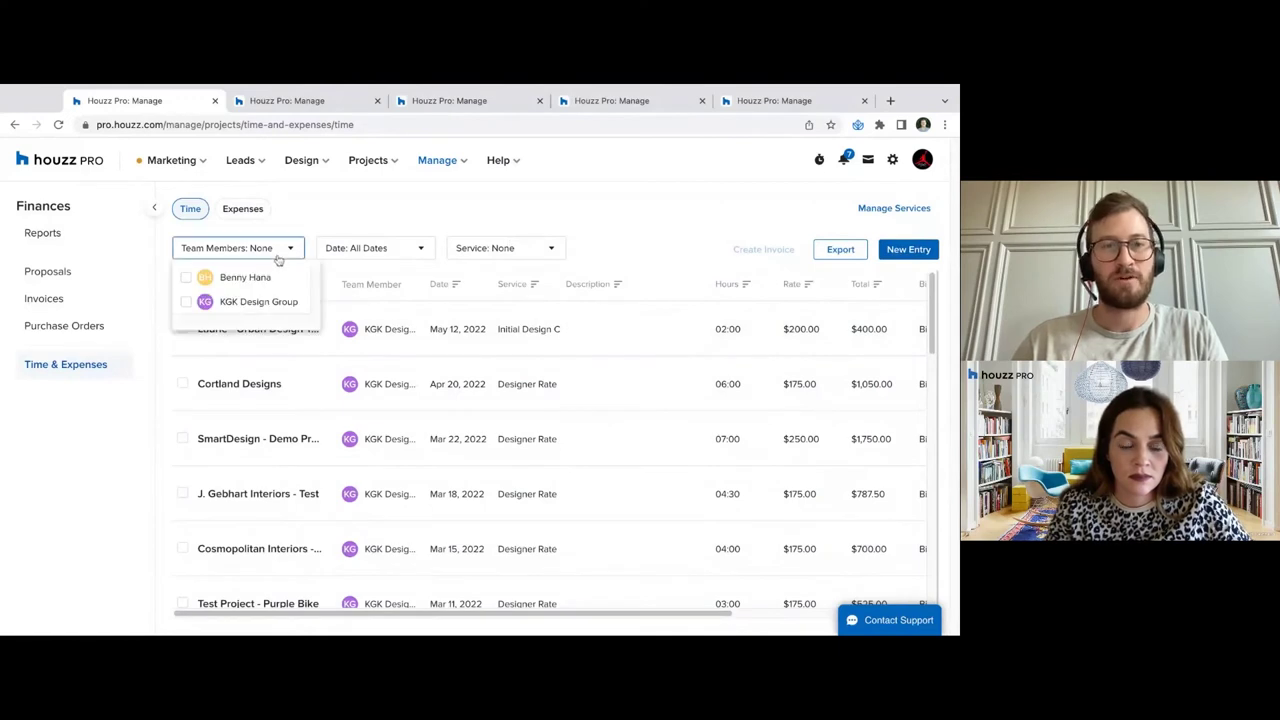
click(250, 278)
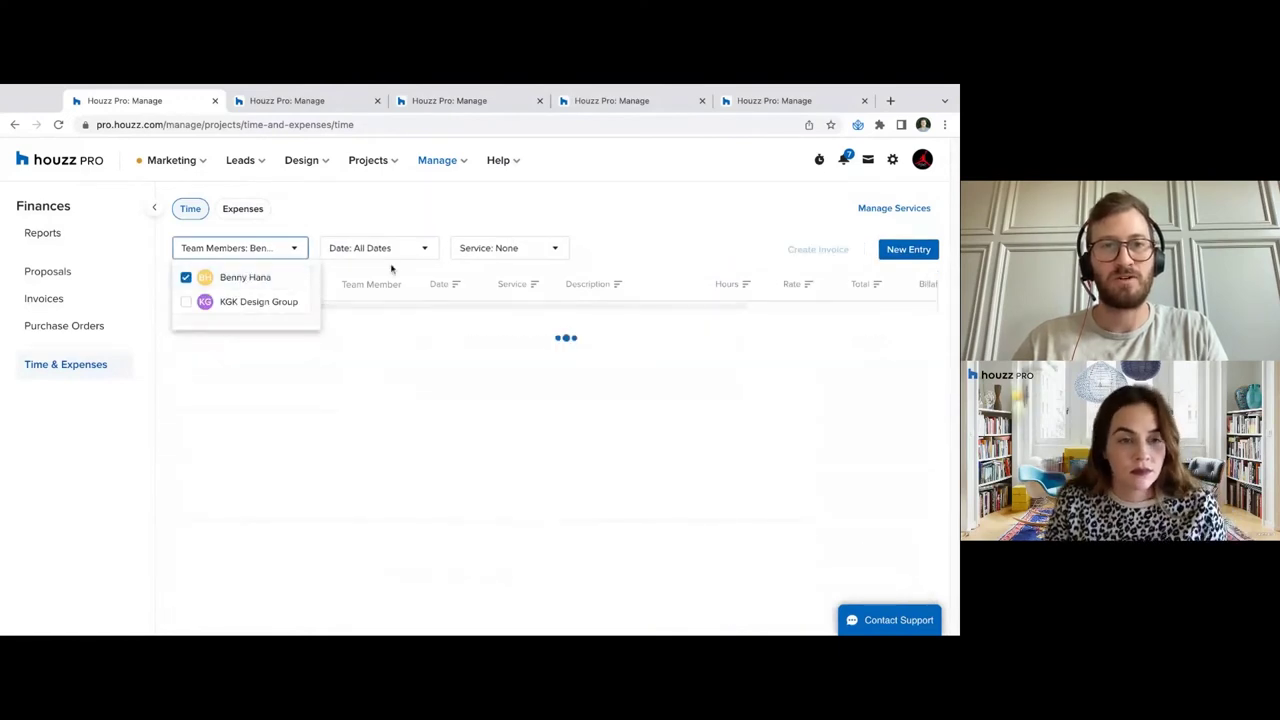
click(252, 300)
click(246, 280)
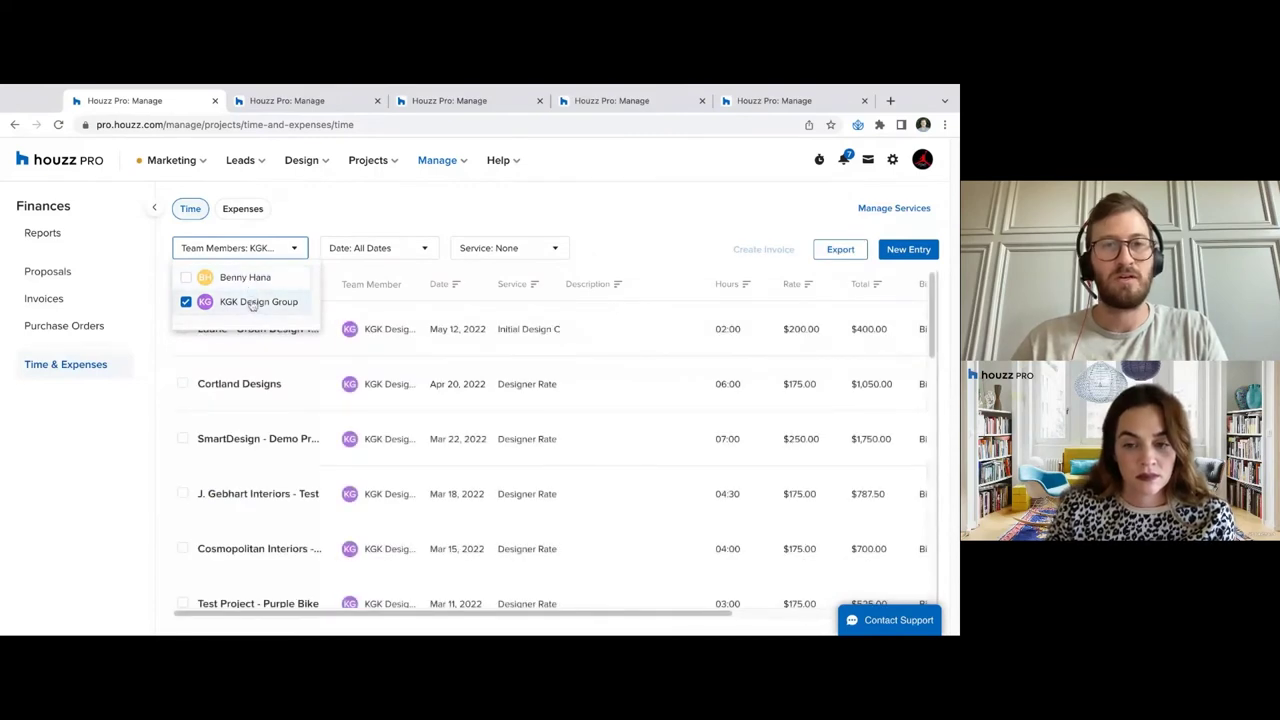
click(268, 302)
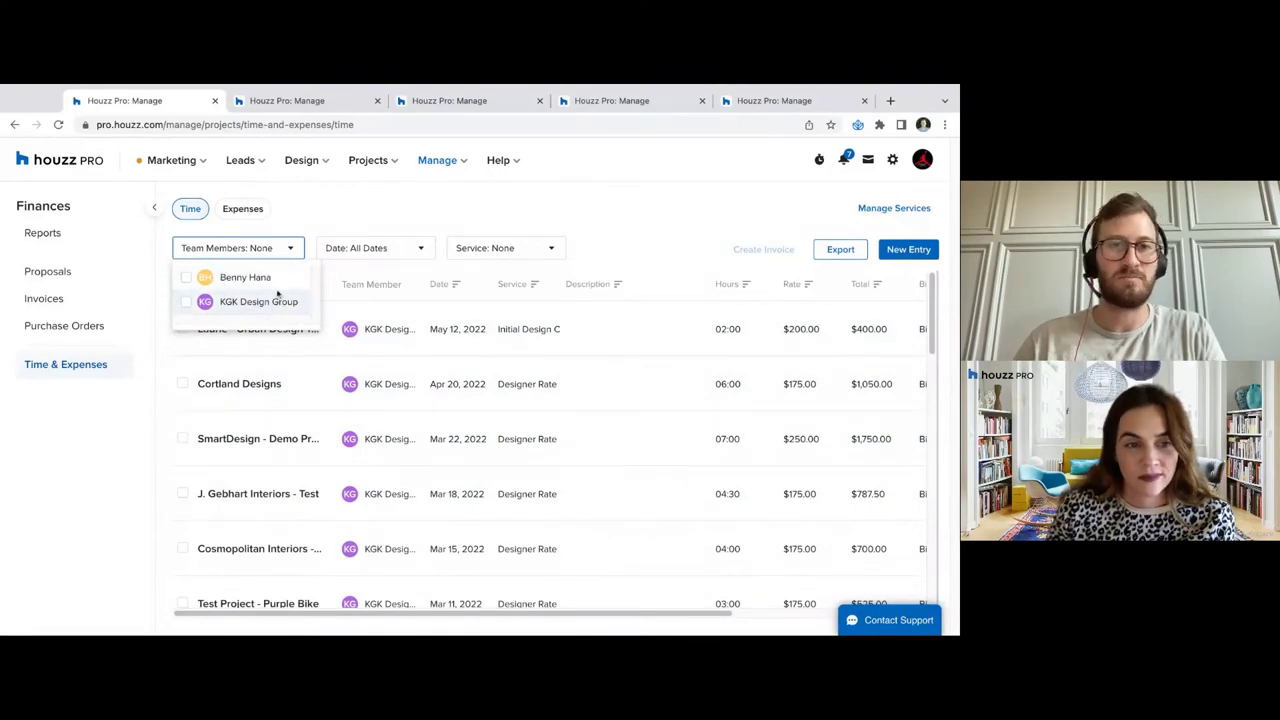
click(400, 233)
Review the date filter options, filter the time entries by the Designer Rate service and clear that filter
click(395, 248)
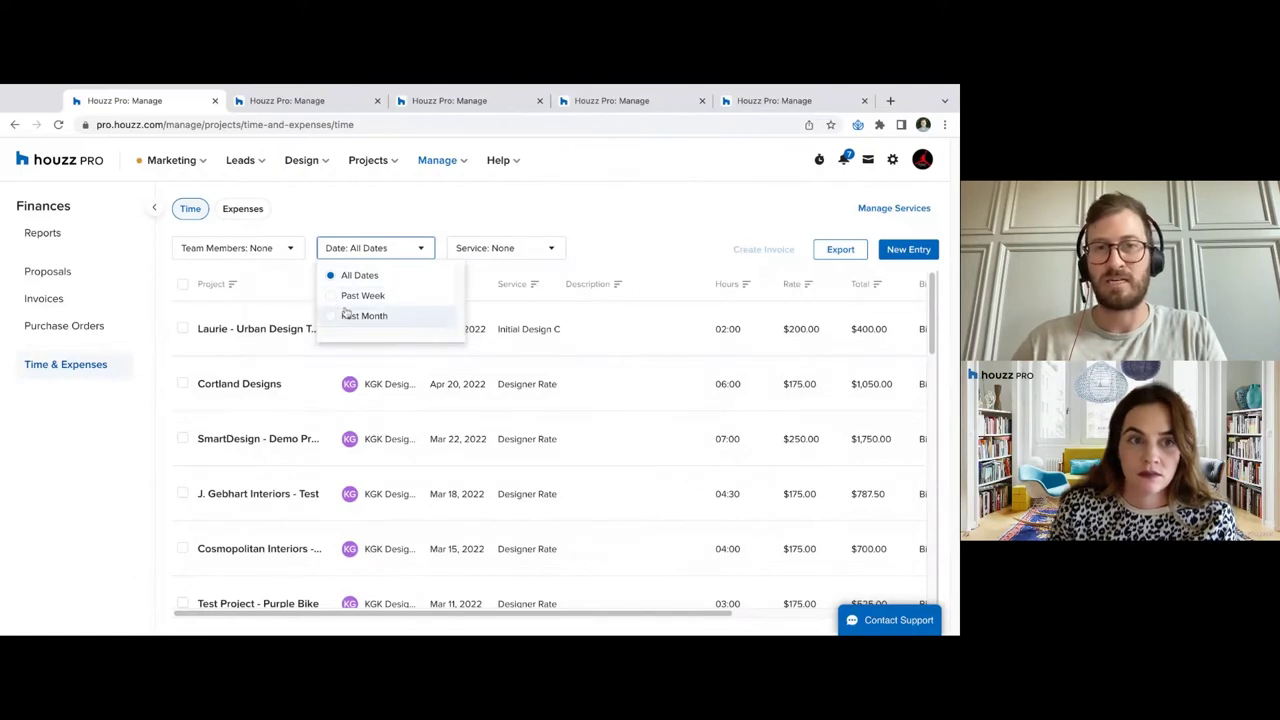
click(491, 249)
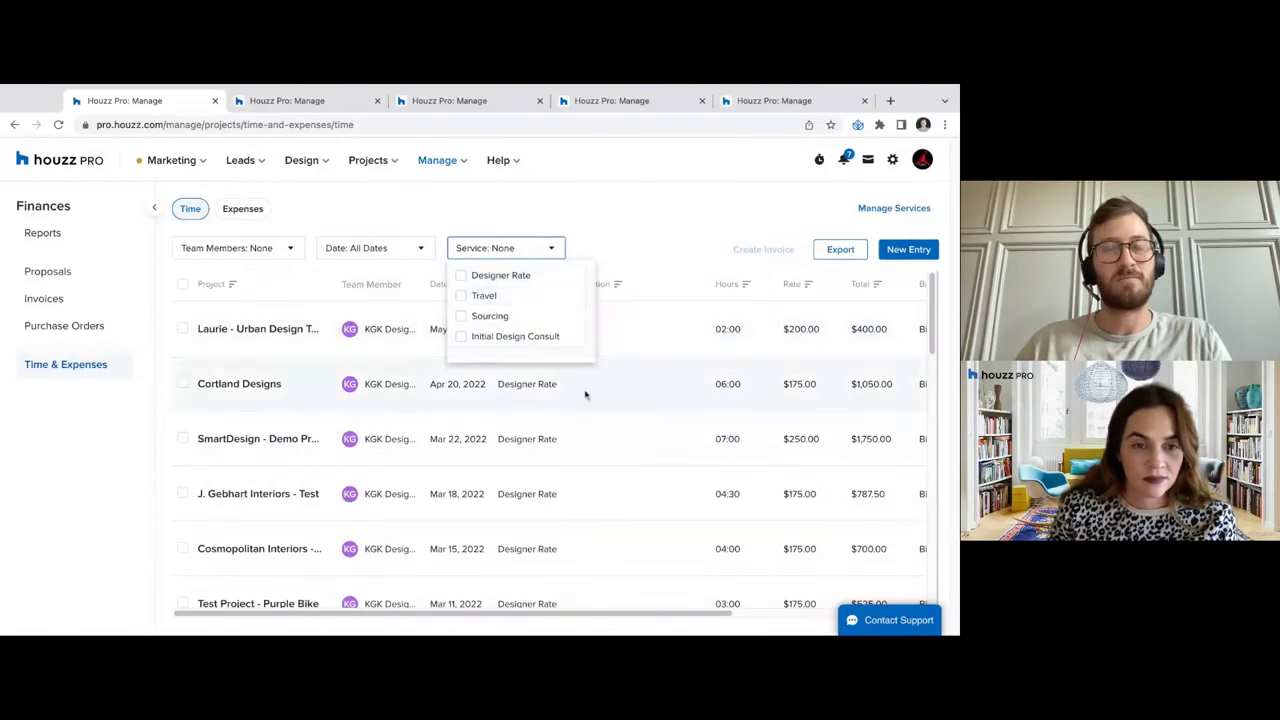
click(526, 275)
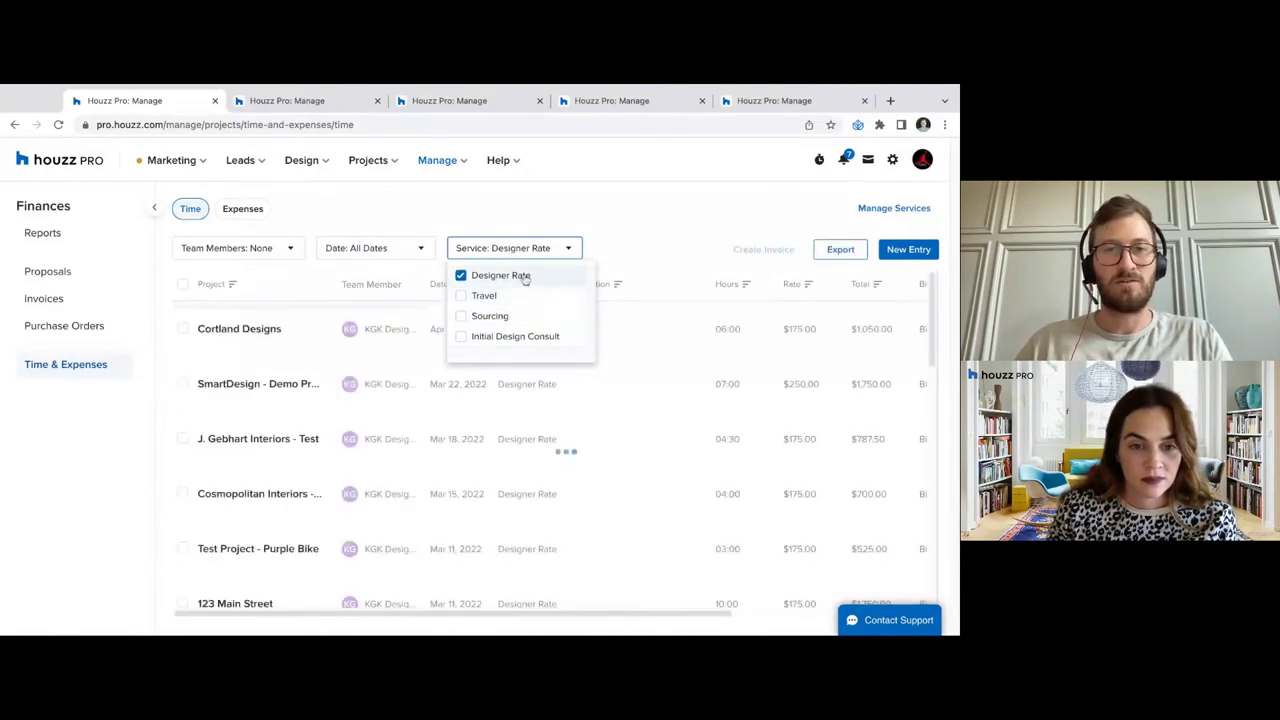
click(514, 276)
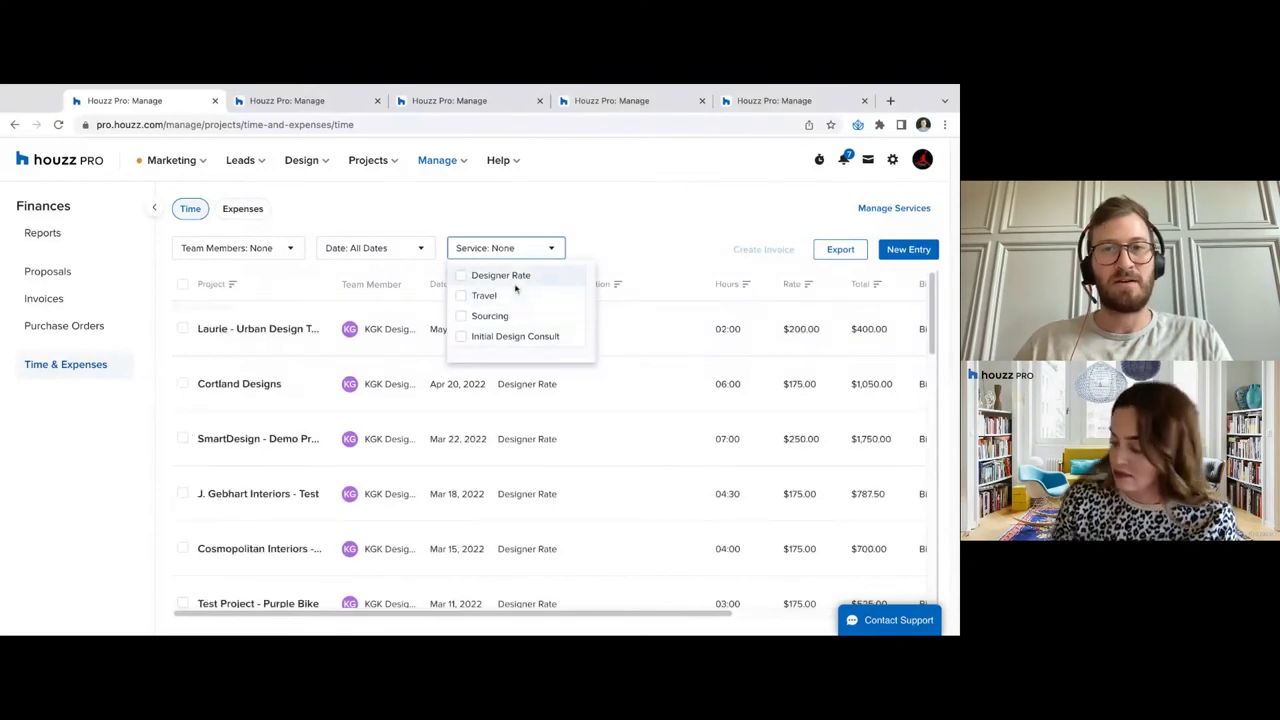
click(508, 254)
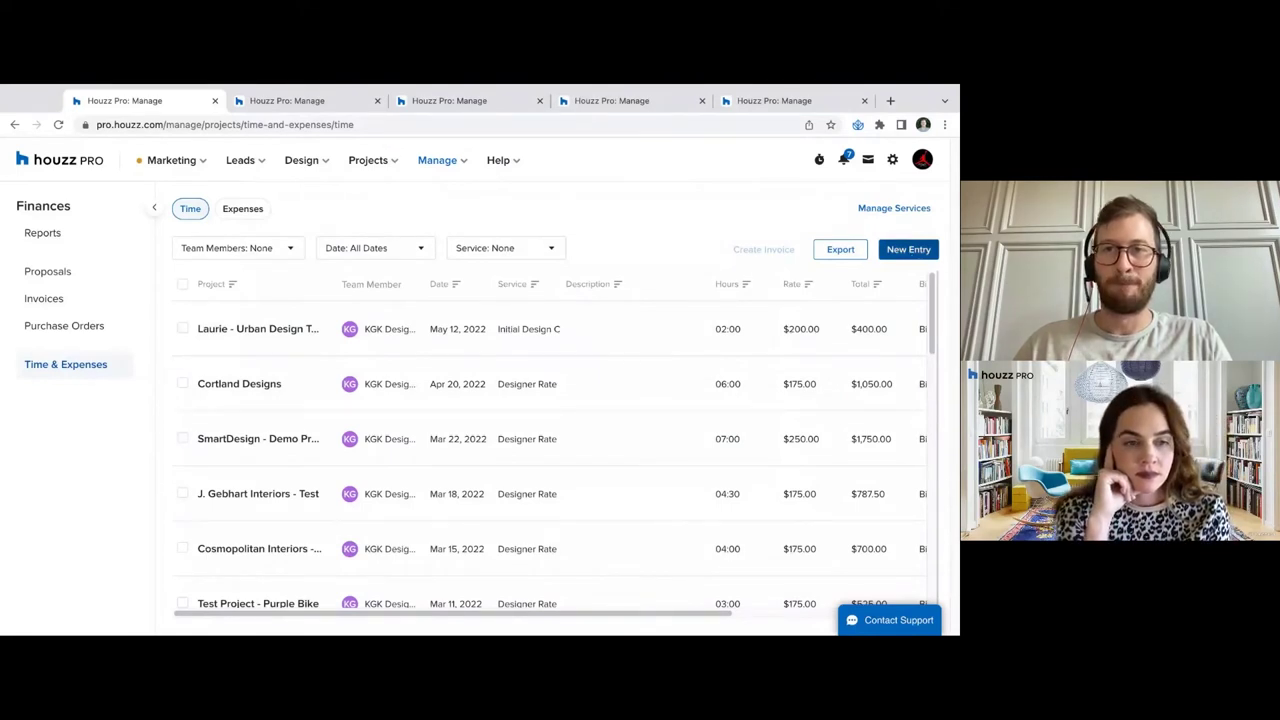
Start a new time entry for the project Design Academy - Demo project with KGK Design Group as team member
click(908, 249)
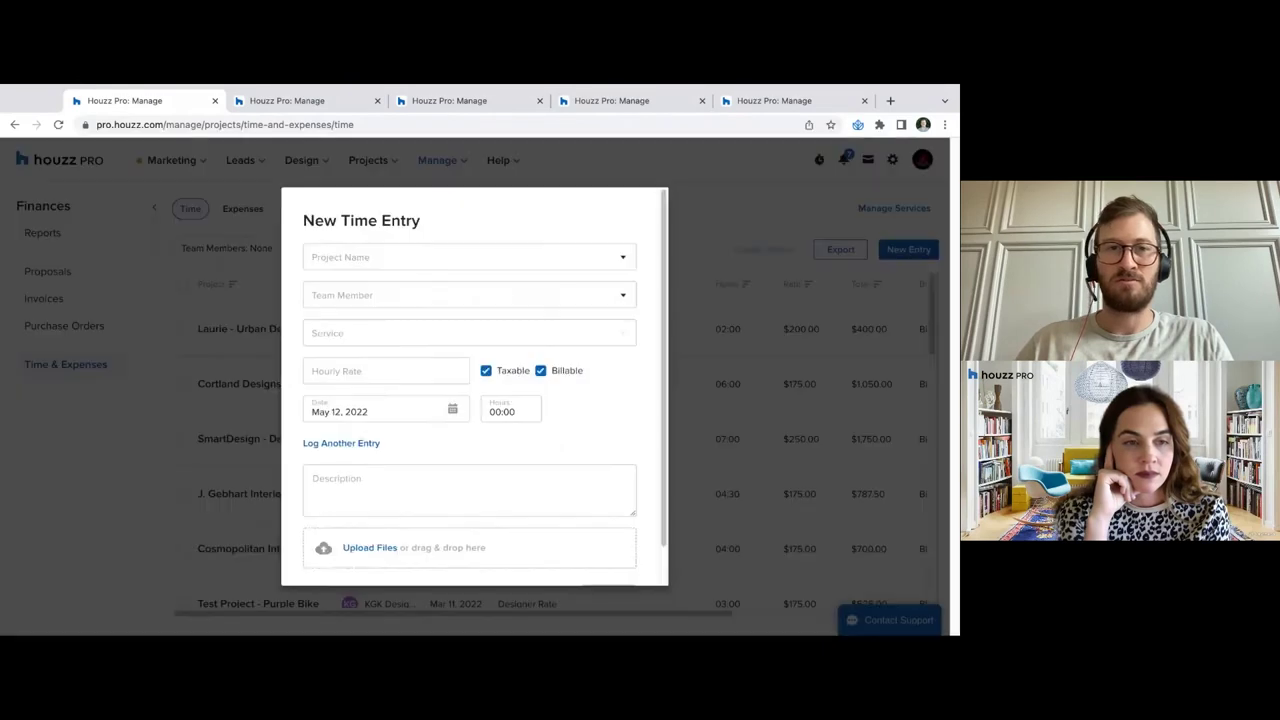
click(624, 257)
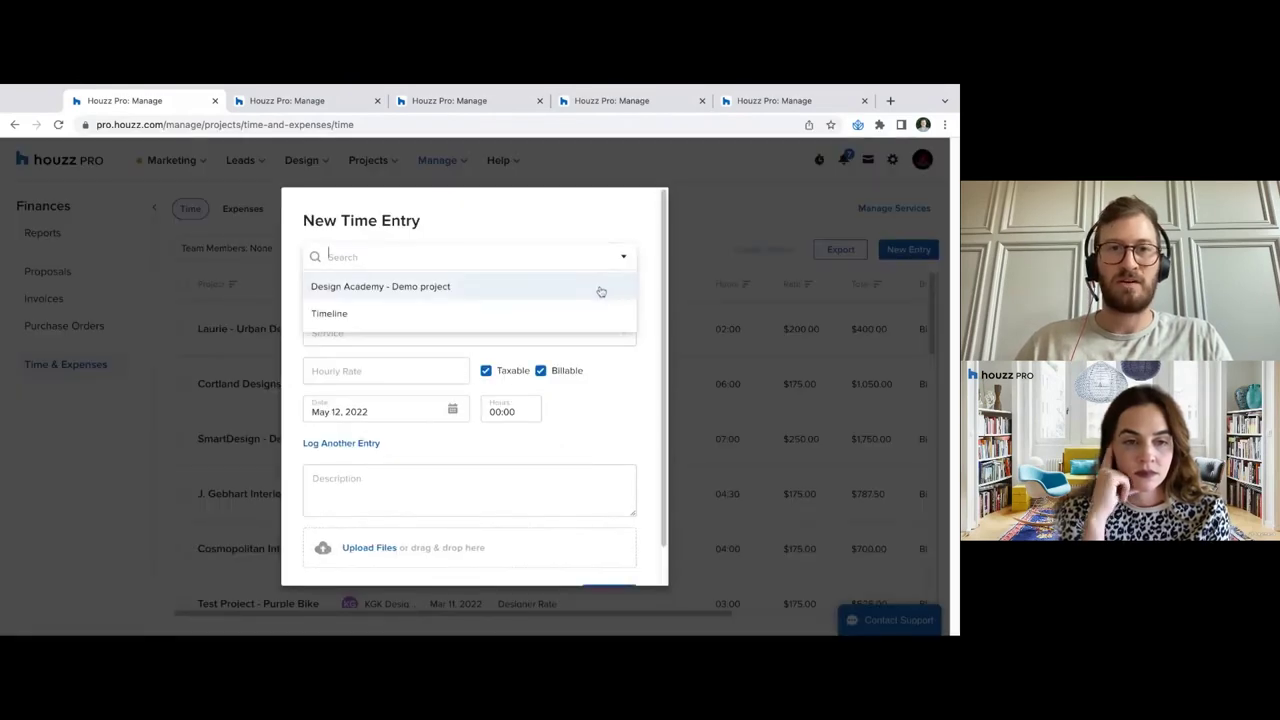
click(601, 291)
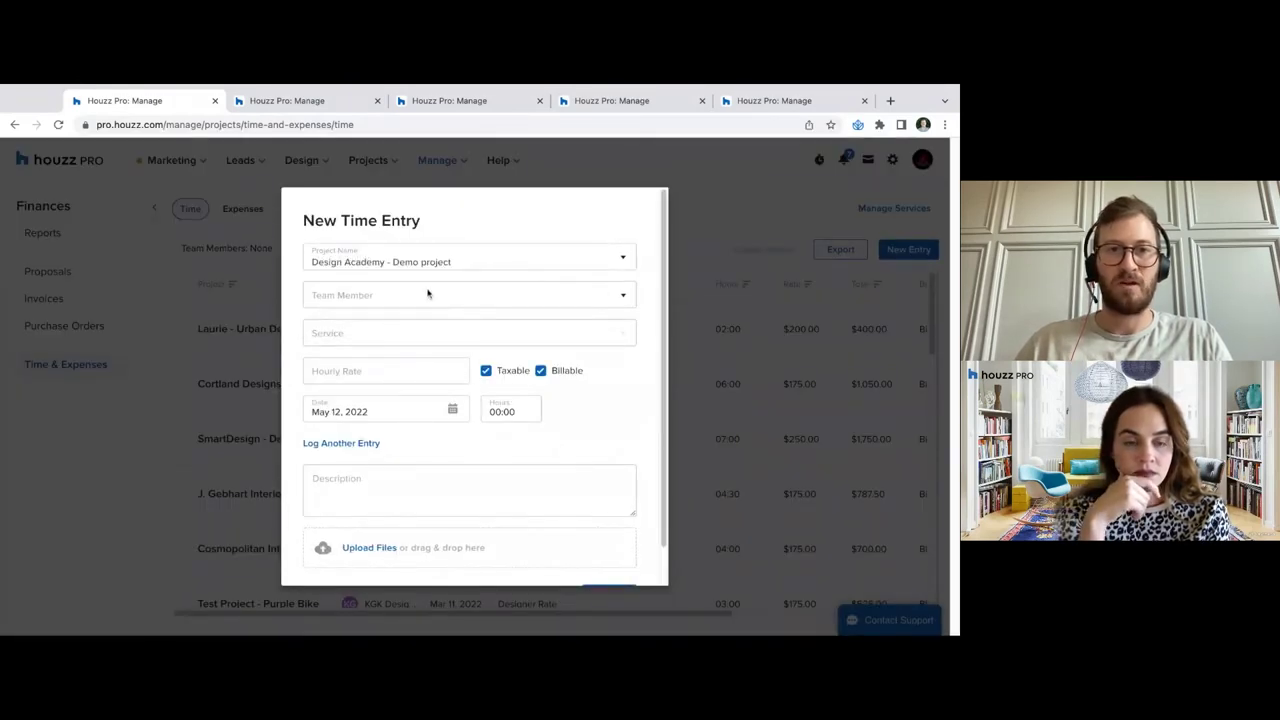
click(370, 294)
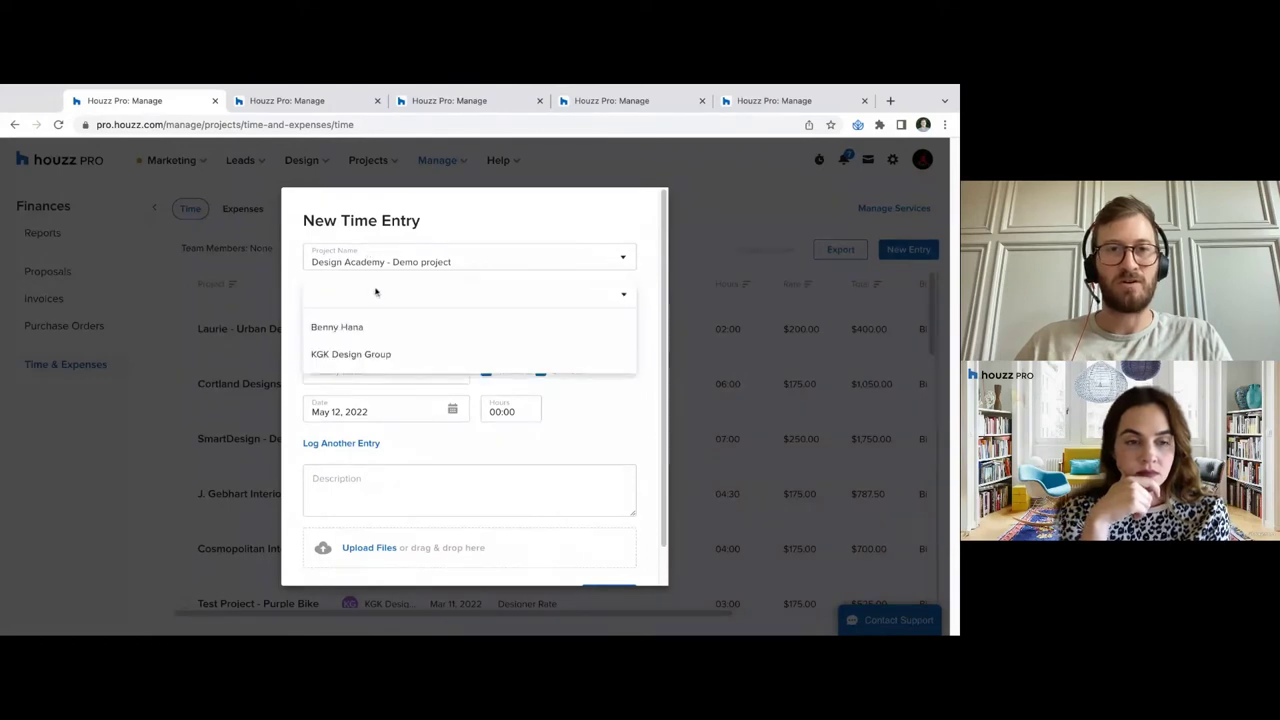
click(402, 356)
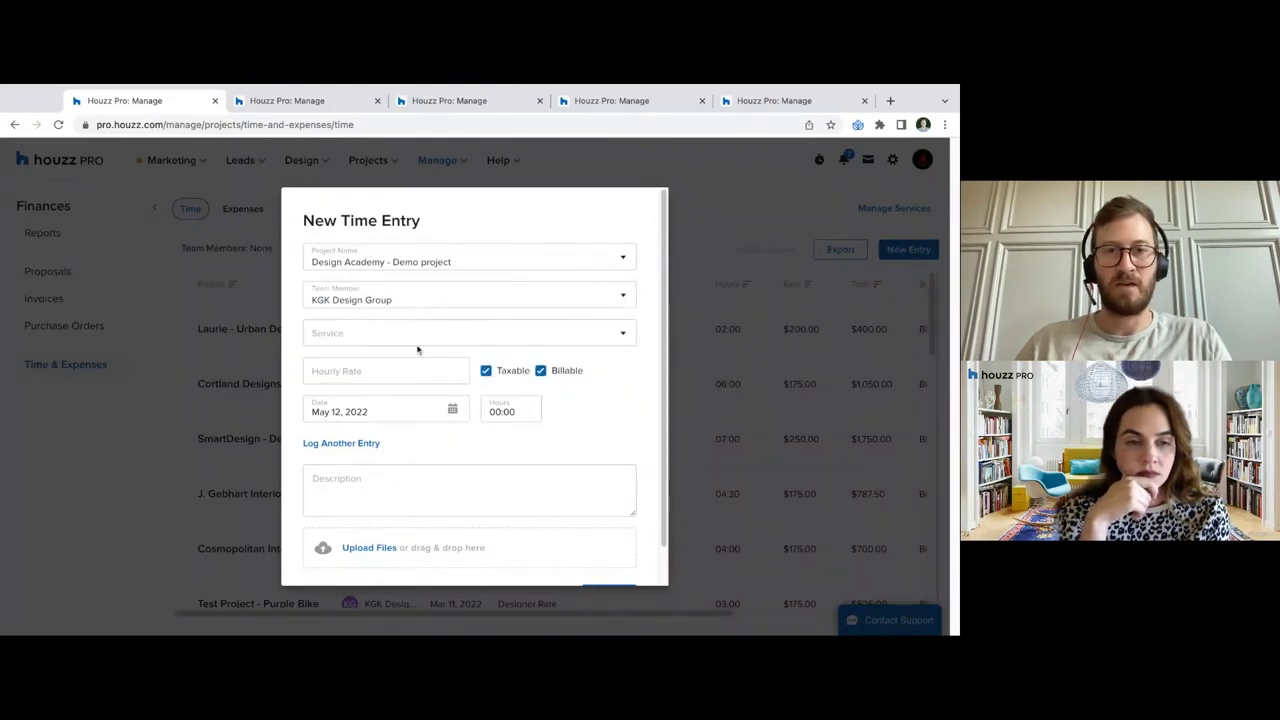
Choose Designer Rate as the time entry's service, log 3 hours and save the entry
click(405, 335)
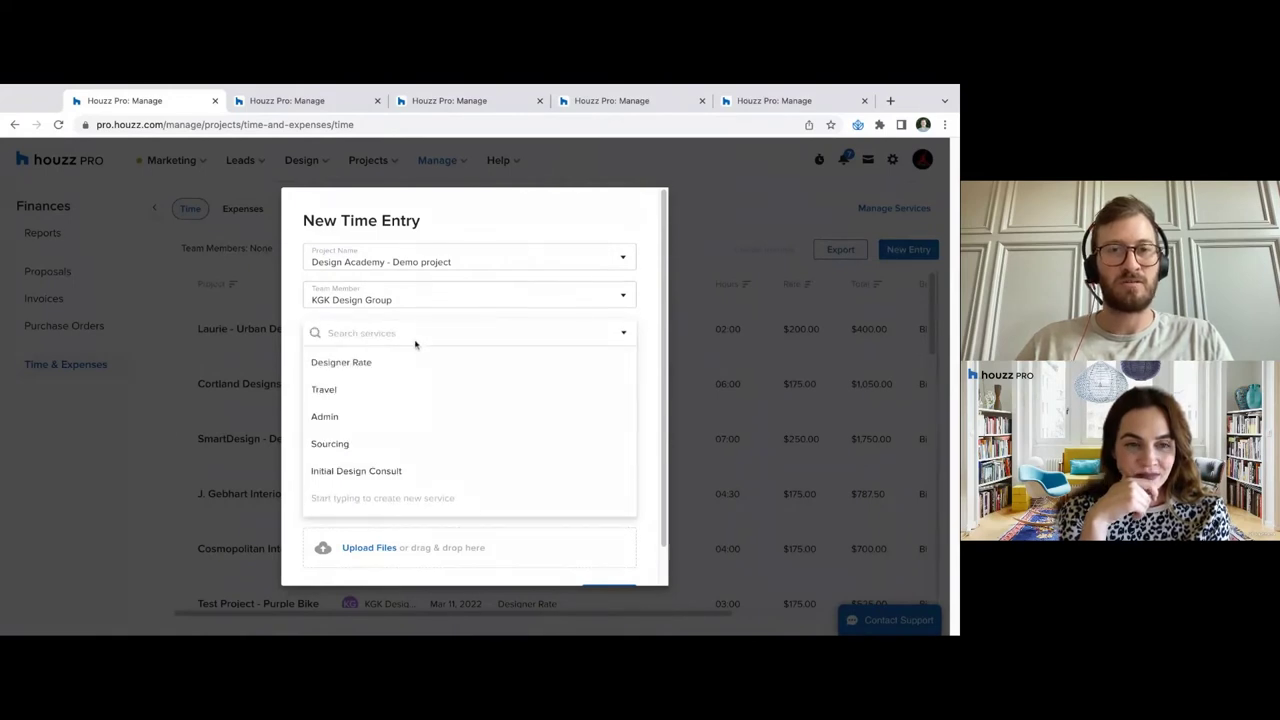
click(341, 364)
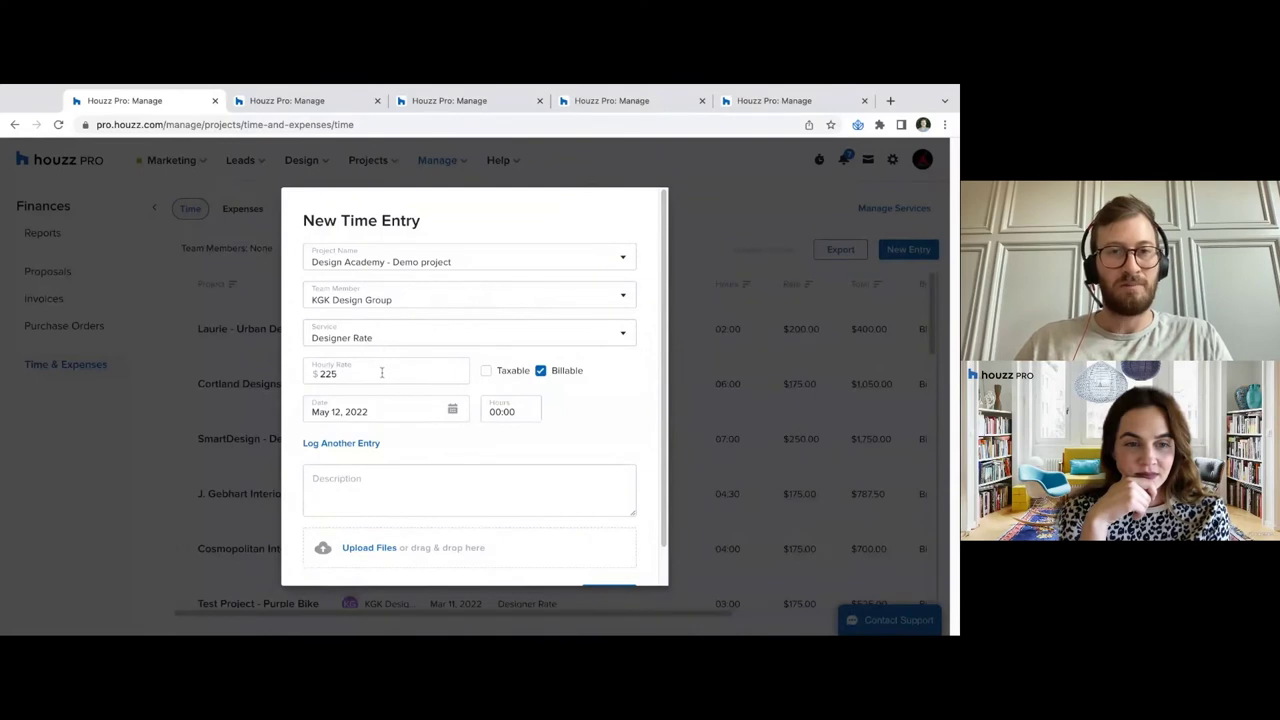
click(381, 372)
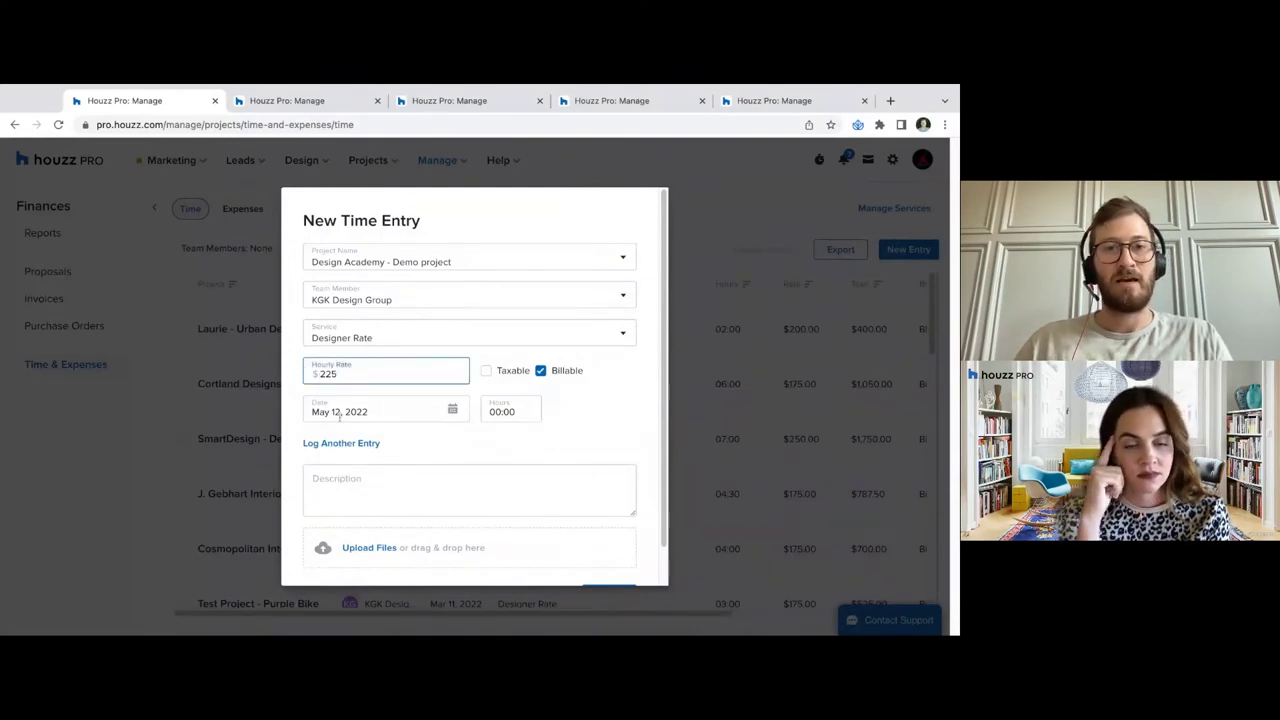
click(491, 409)
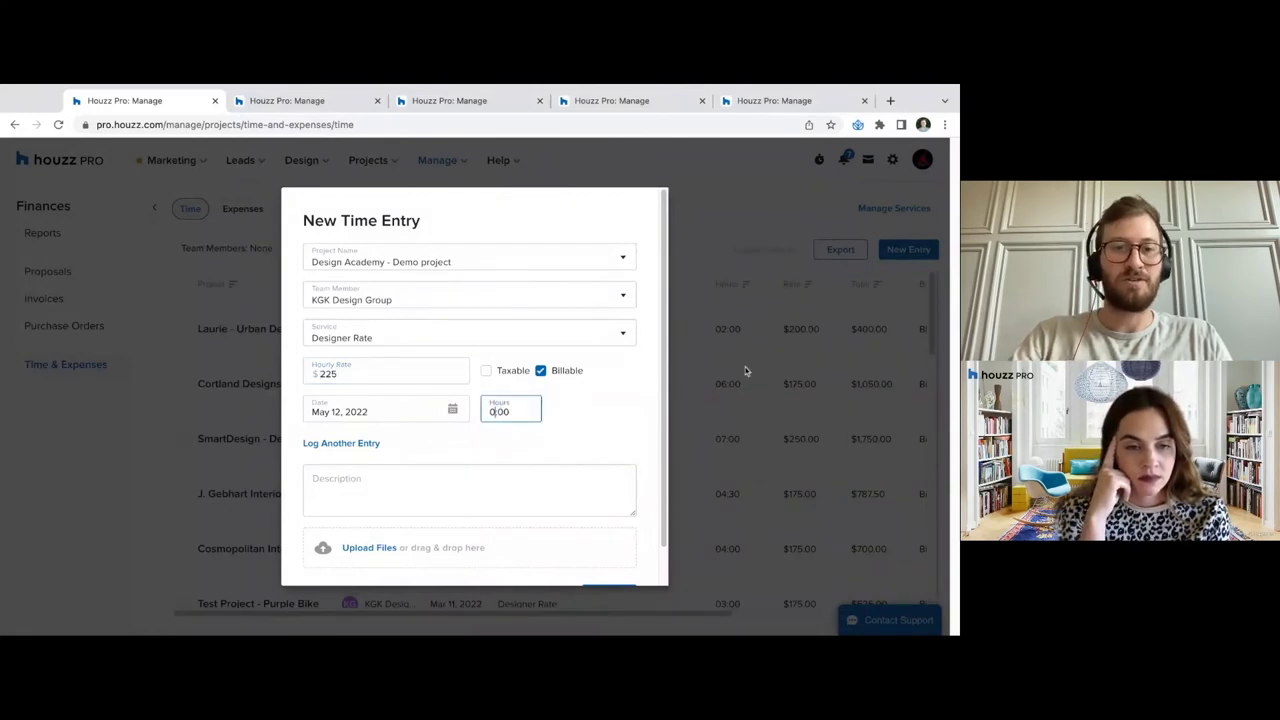
text(3)
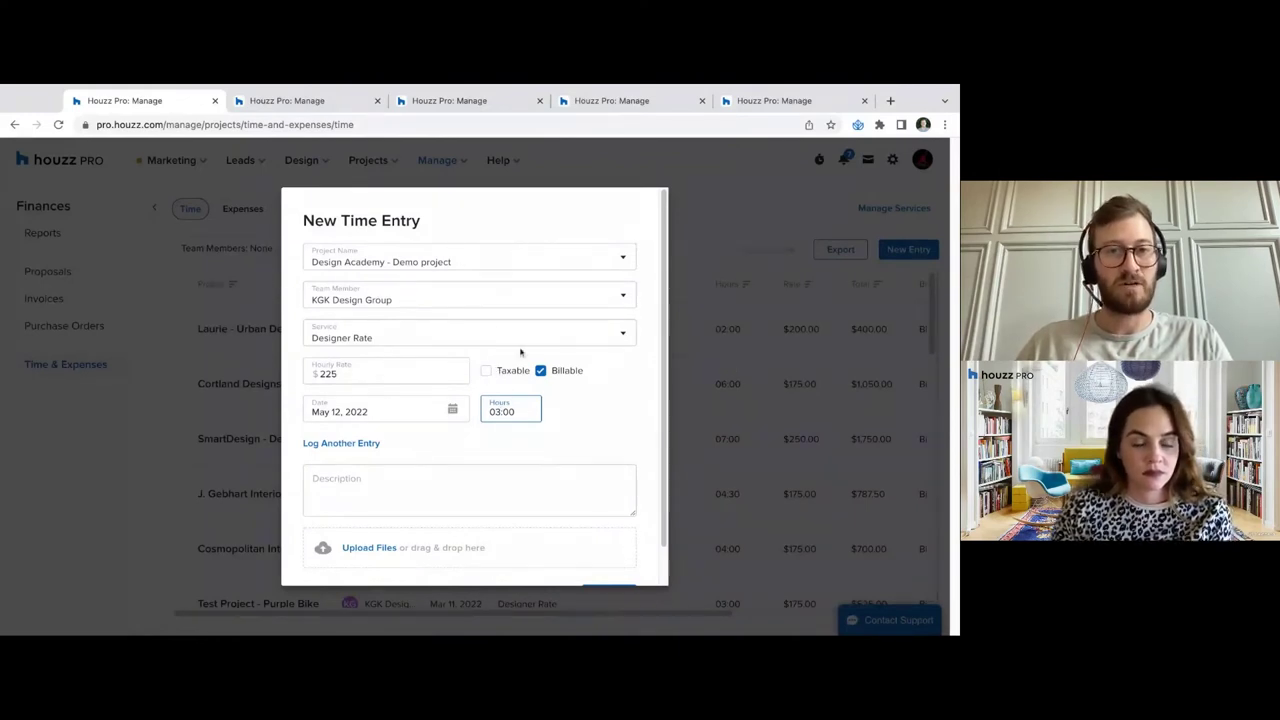
scroll(562, 429, down, 1)
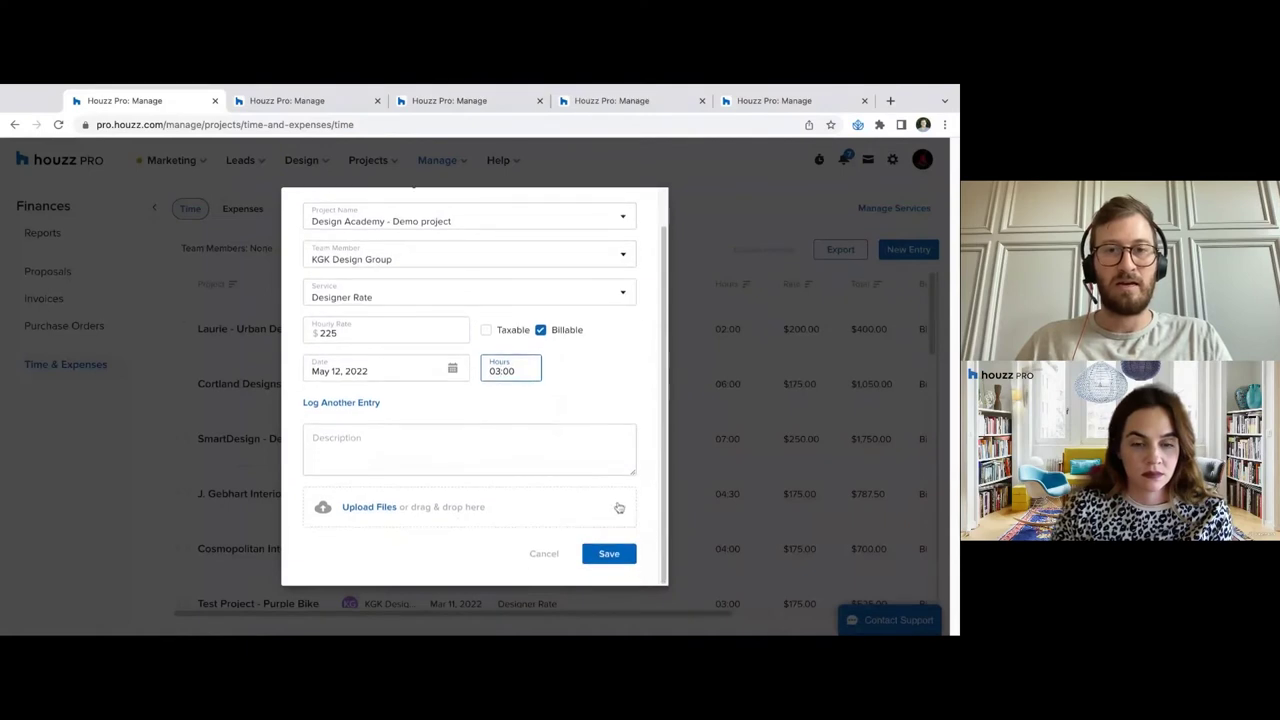
click(334, 441)
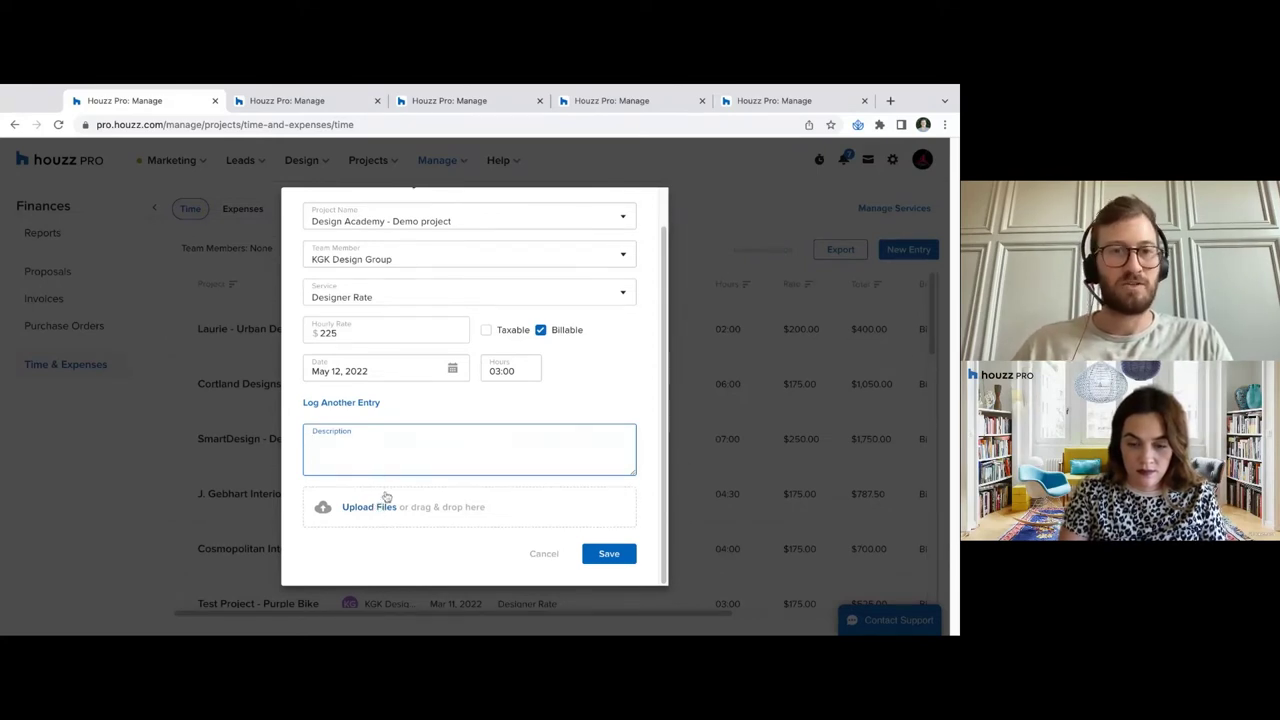
click(622, 562)
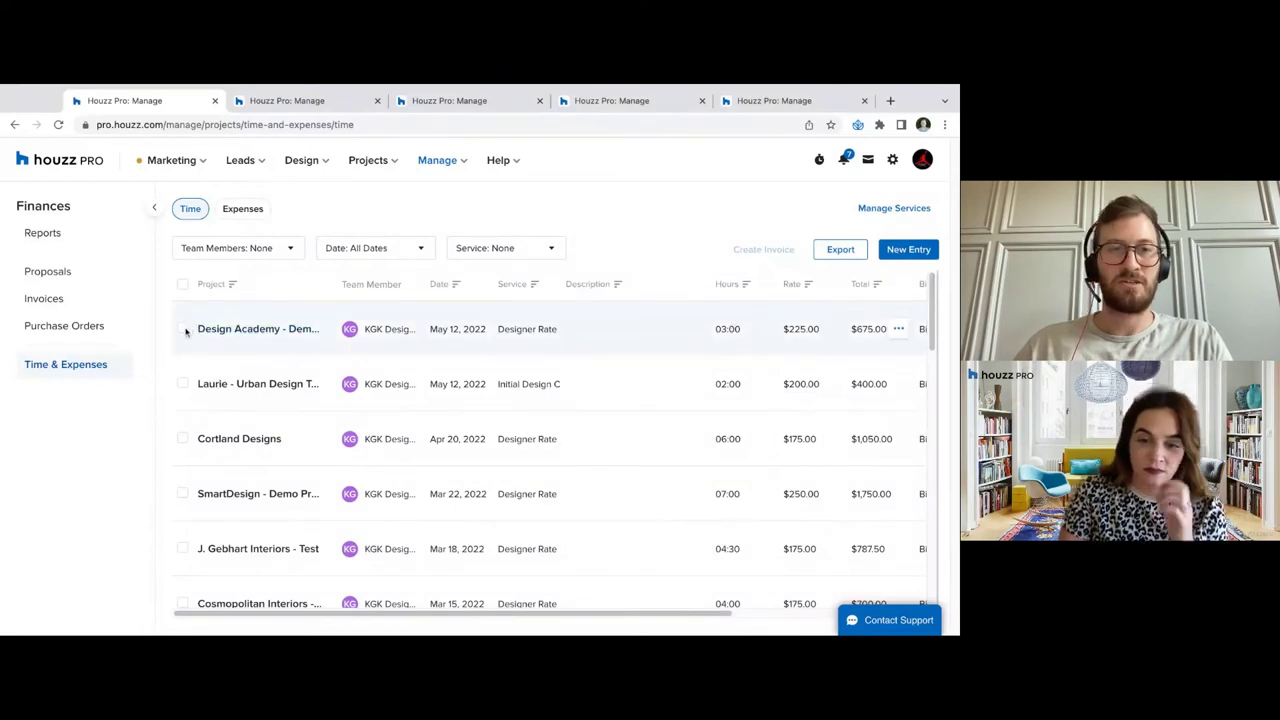
Look at the blank new expense entry form, close it and return to the time entries
click(234, 211)
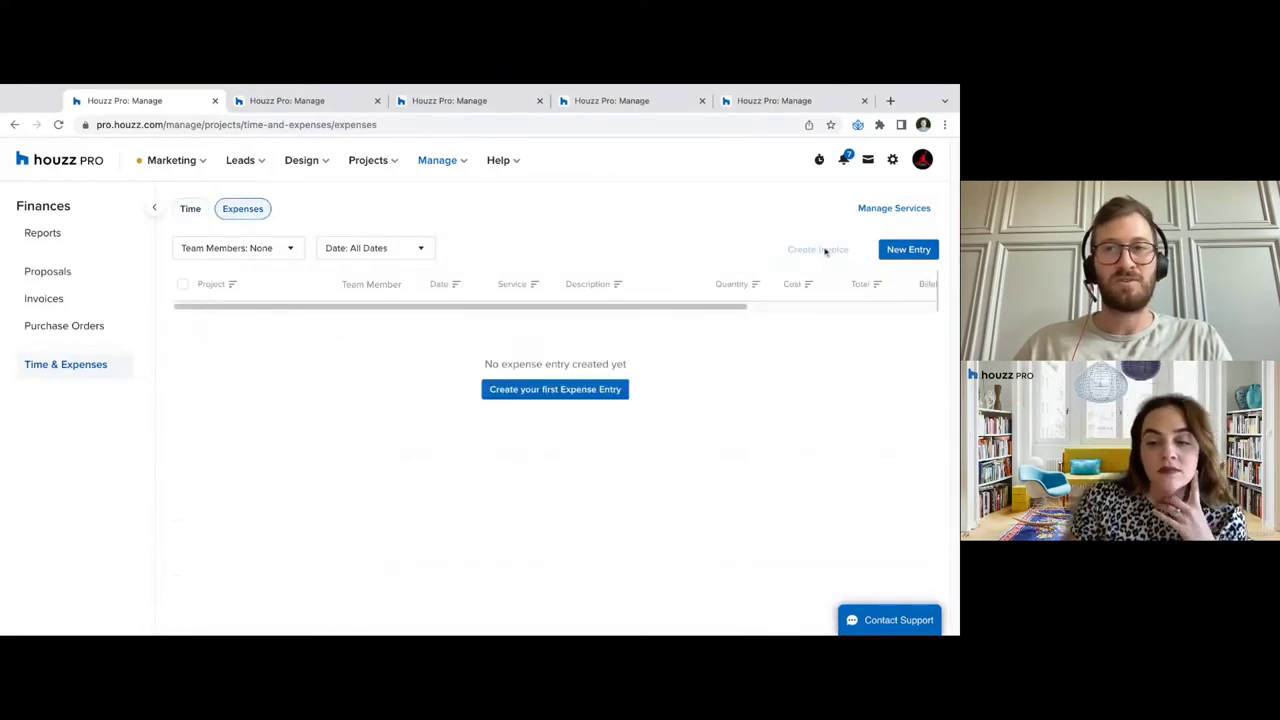
click(910, 250)
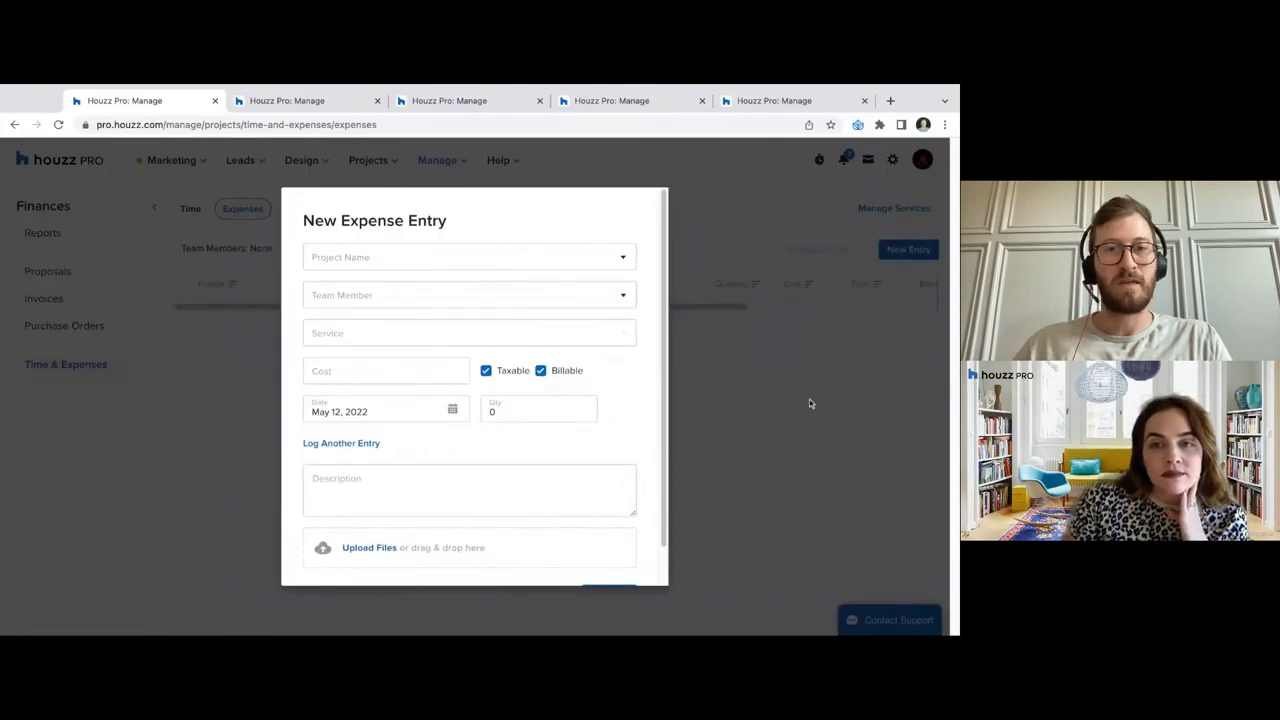
click(810, 403)
click(182, 215)
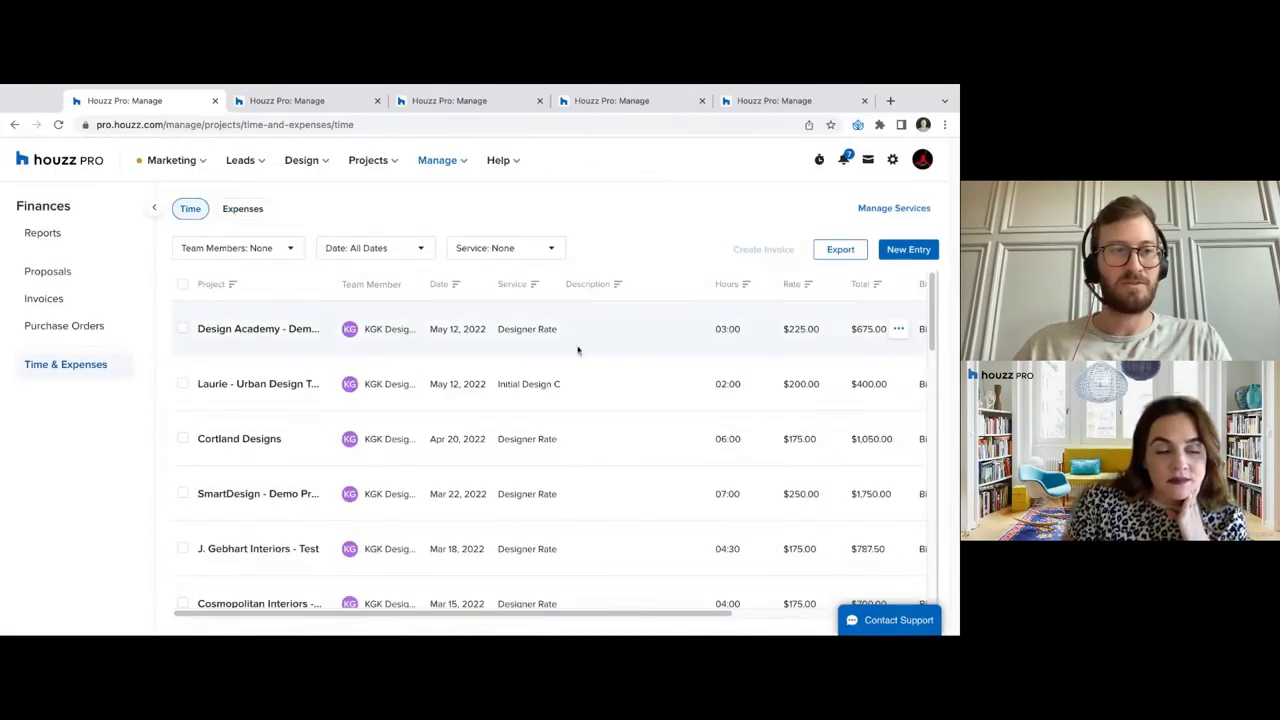
Create an invoice from the Design Academy - Demo project time entry
click(183, 329)
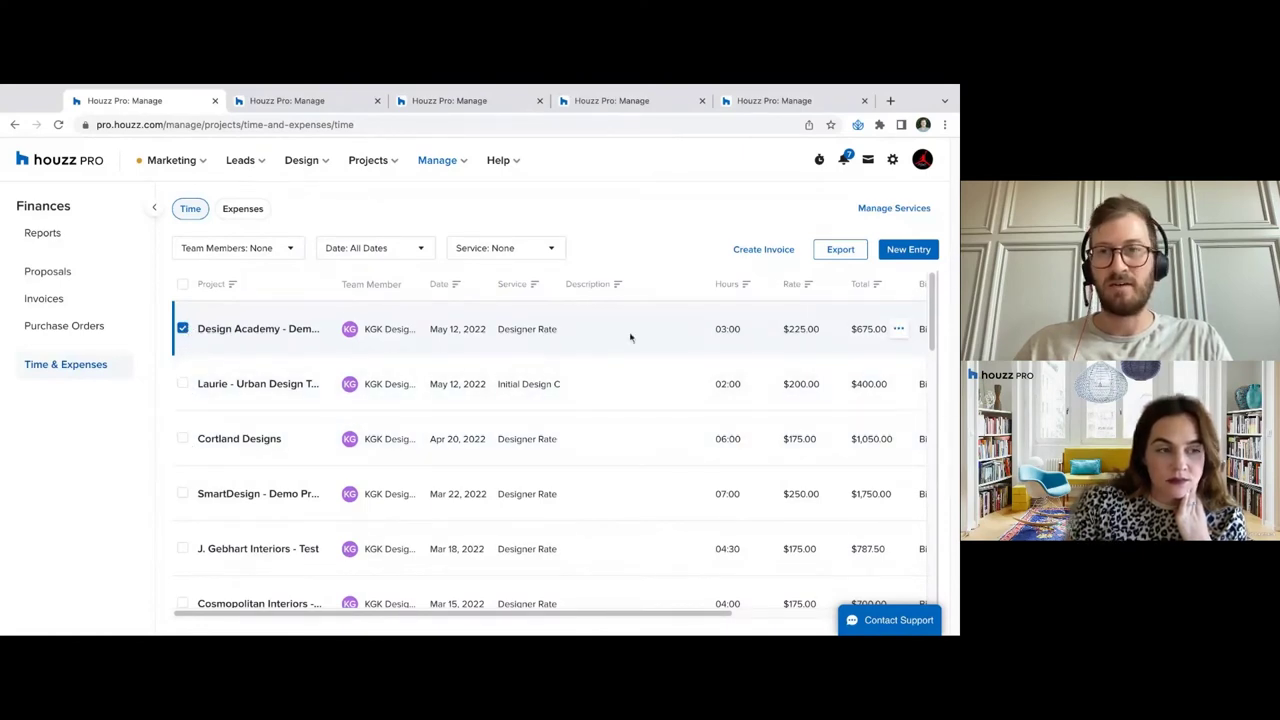
click(183, 330)
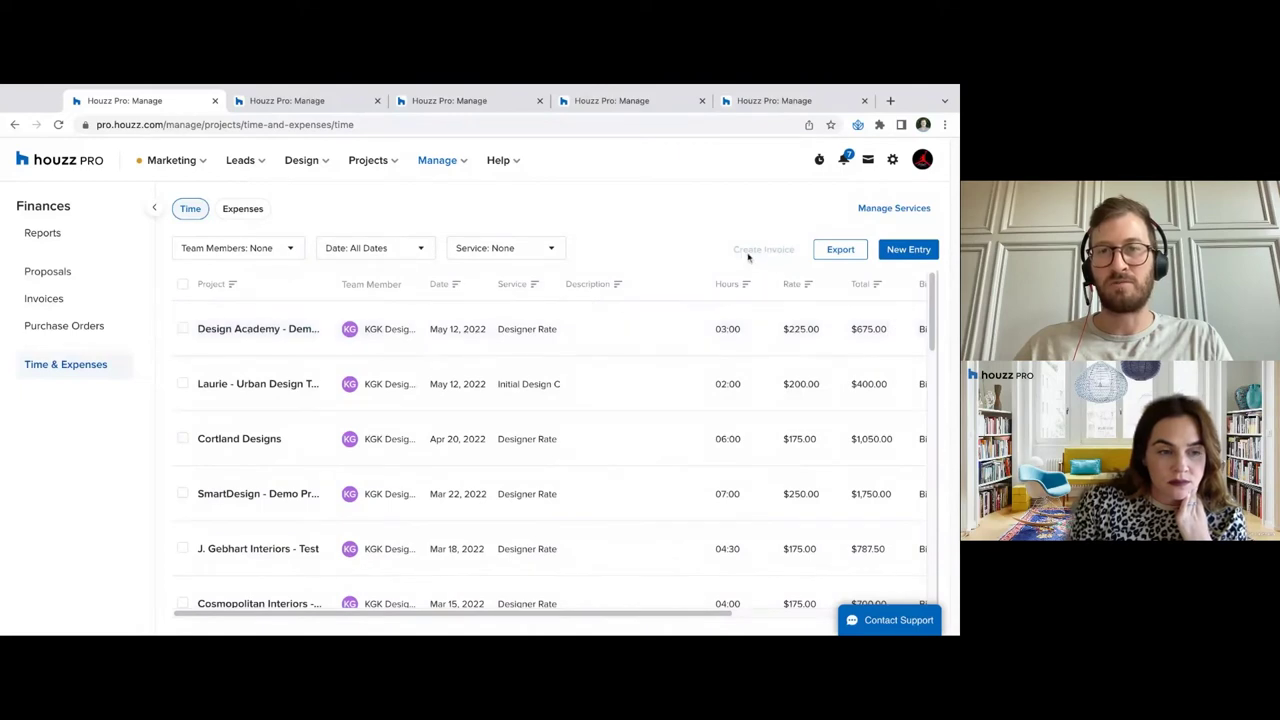
click(183, 329)
click(775, 251)
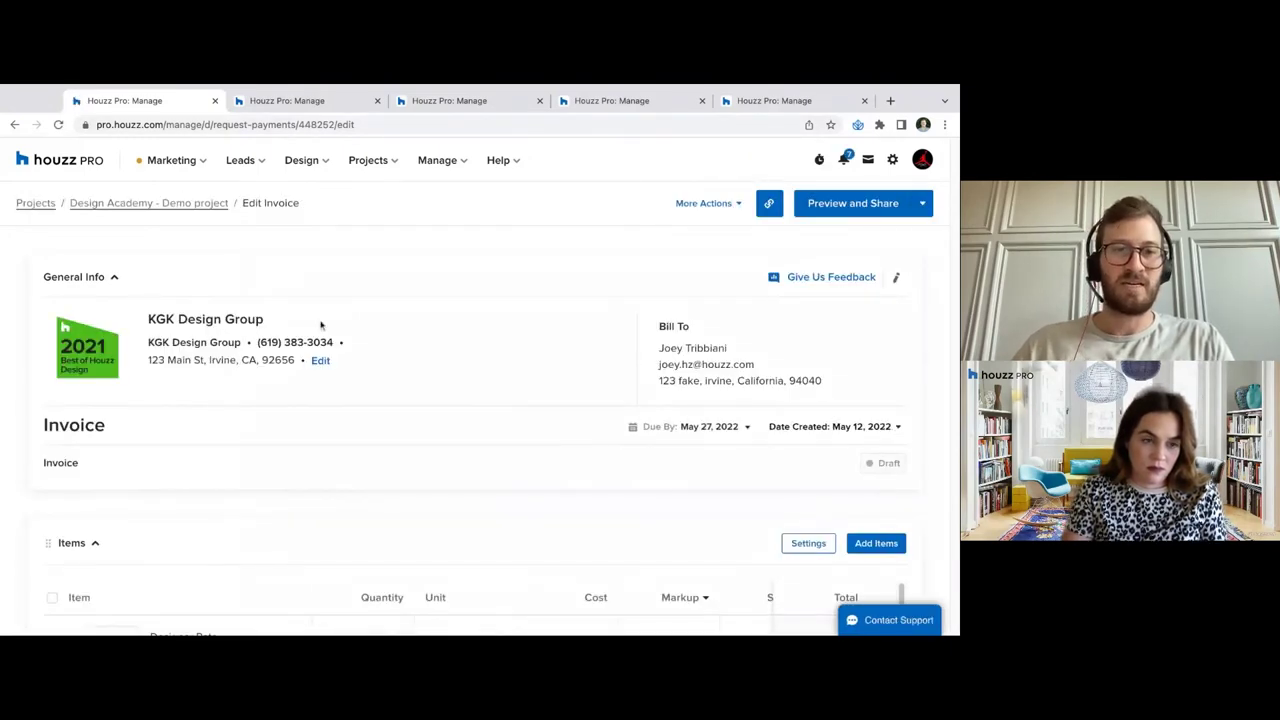
Review the draft invoice's sections and give its Designer Rate item the green dollar sign icon
scroll(340, 363, down, 2)
scroll(883, 570, down, 6)
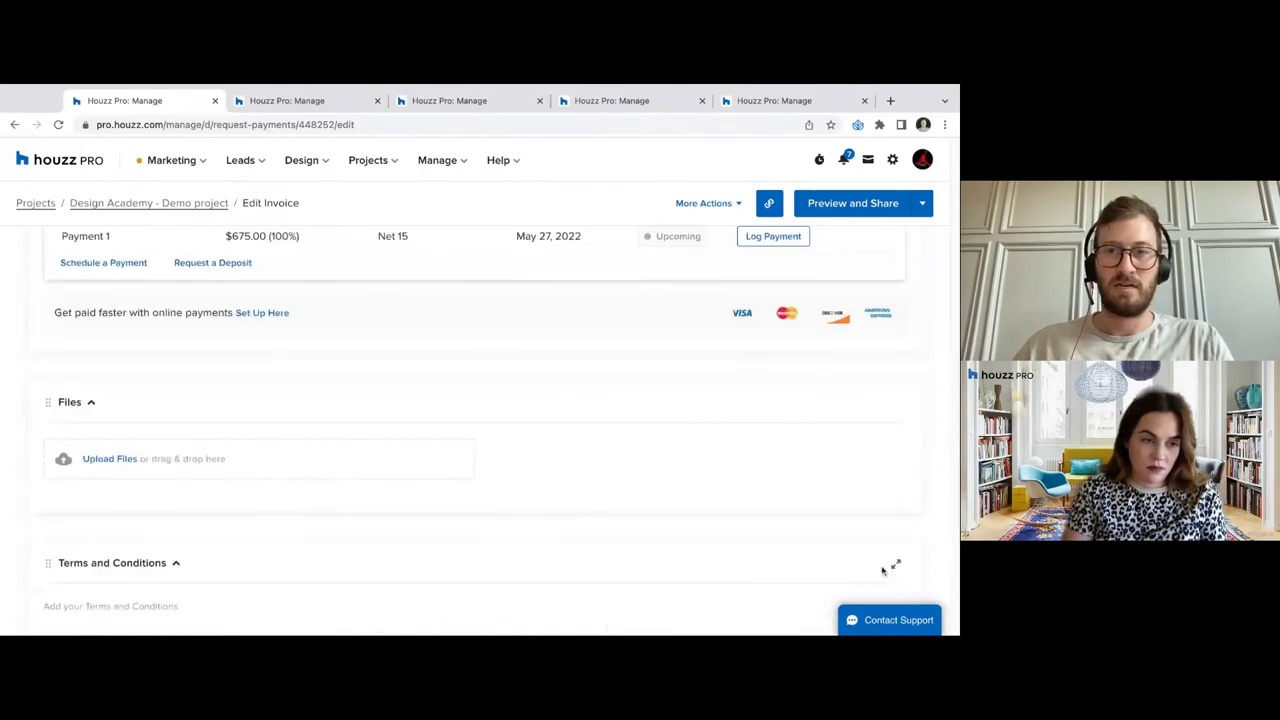
scroll(505, 421, up, 1)
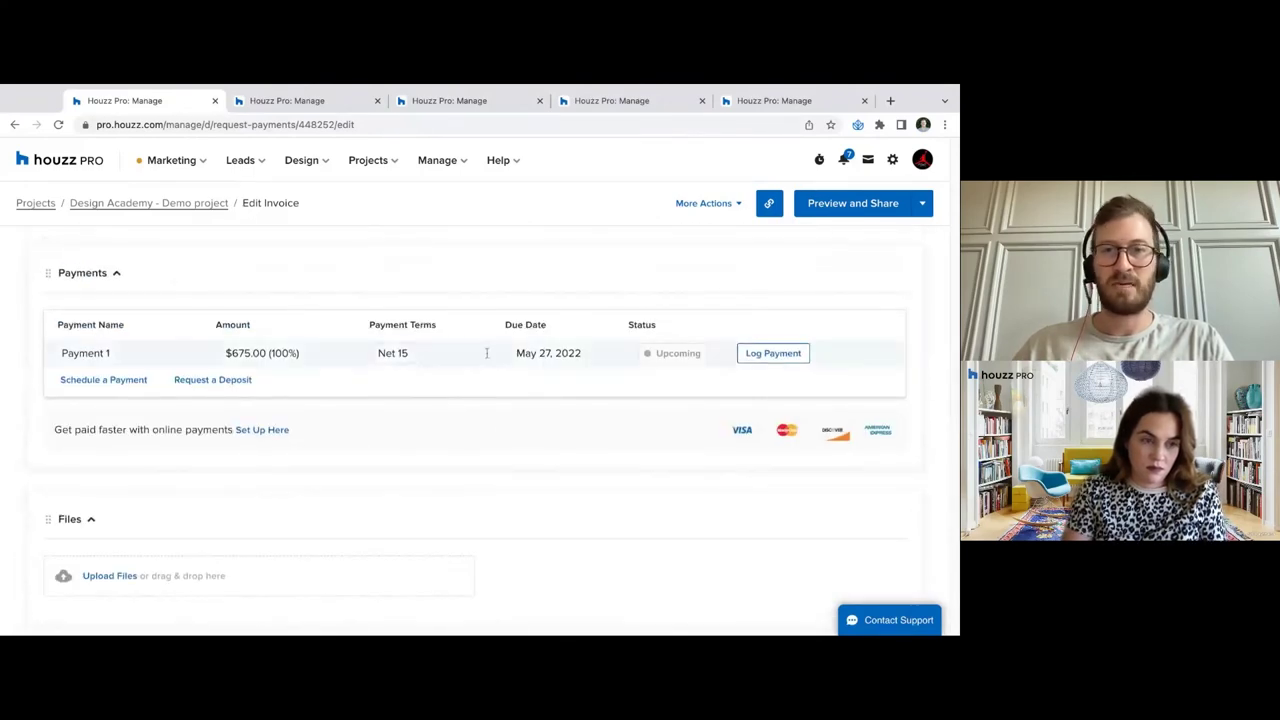
scroll(646, 420, down, 5)
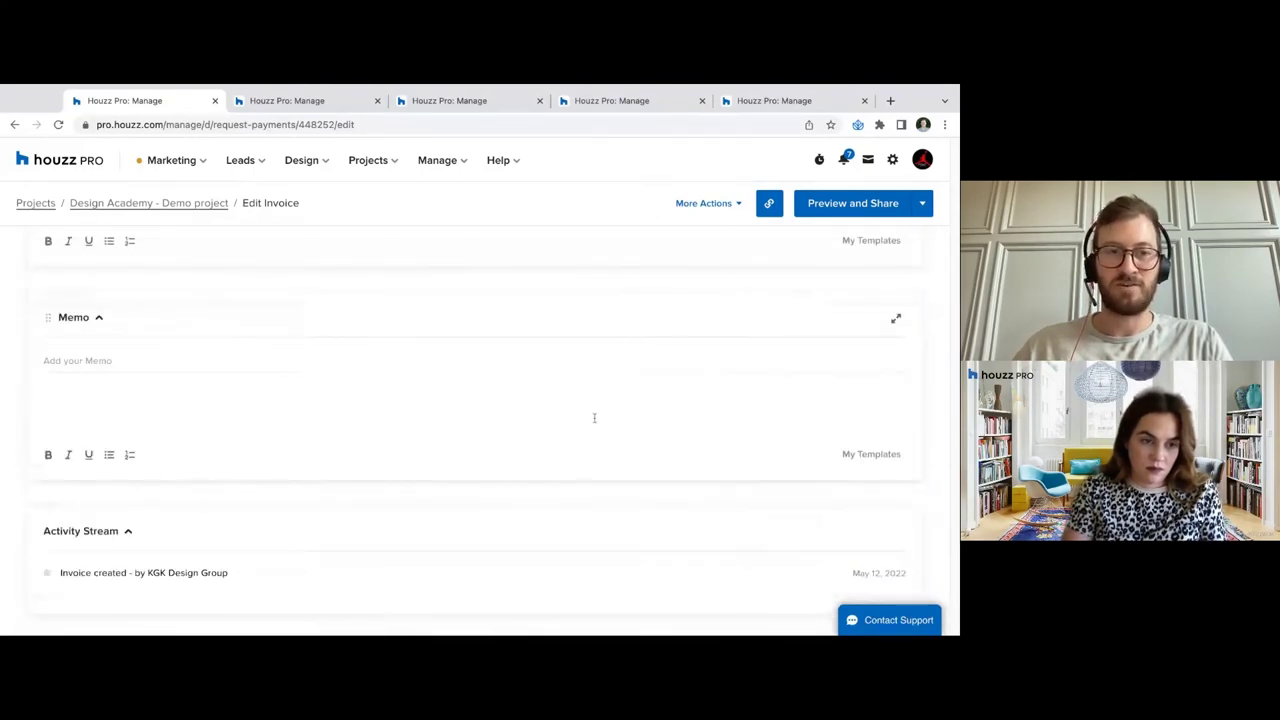
scroll(812, 442, up, 5)
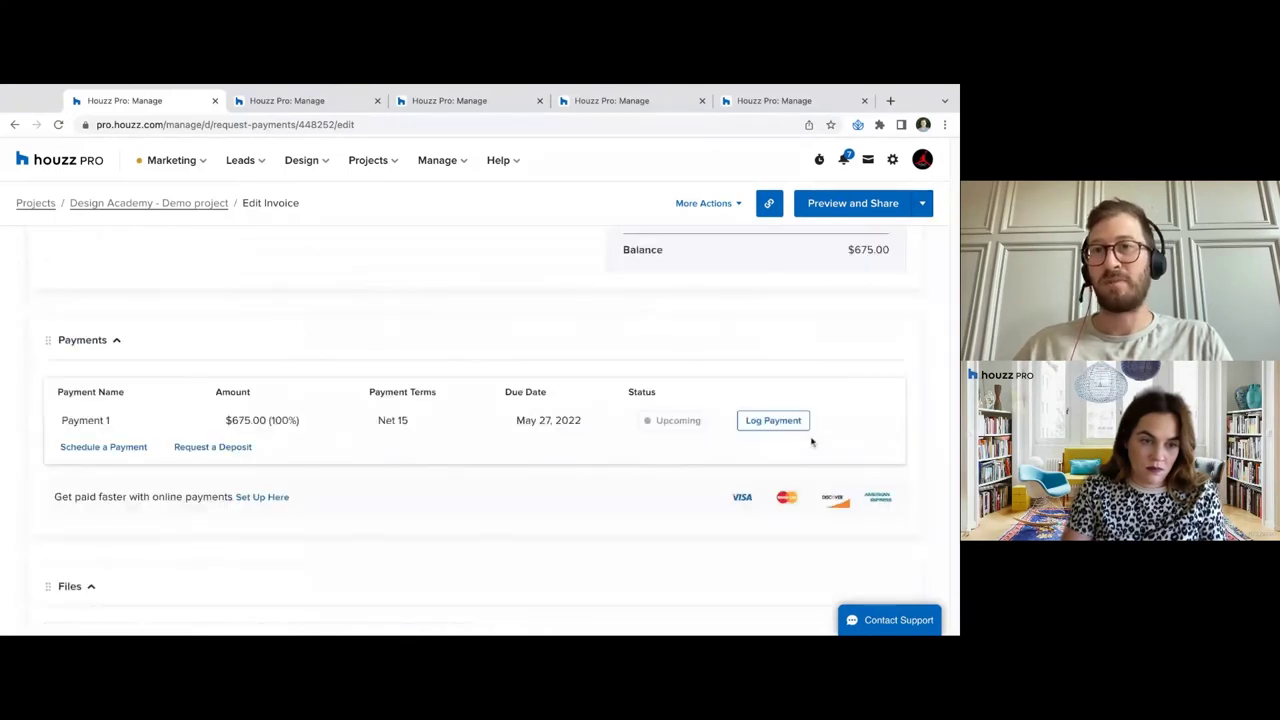
scroll(812, 442, up, 4)
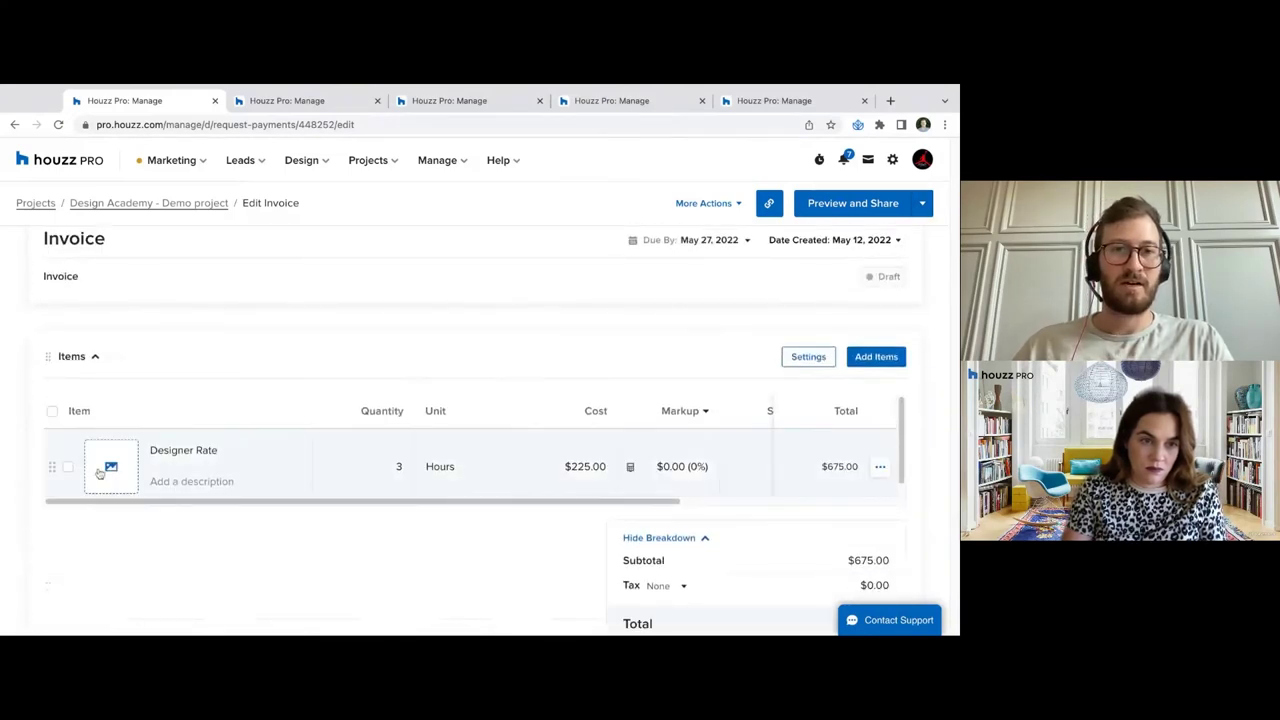
click(100, 473)
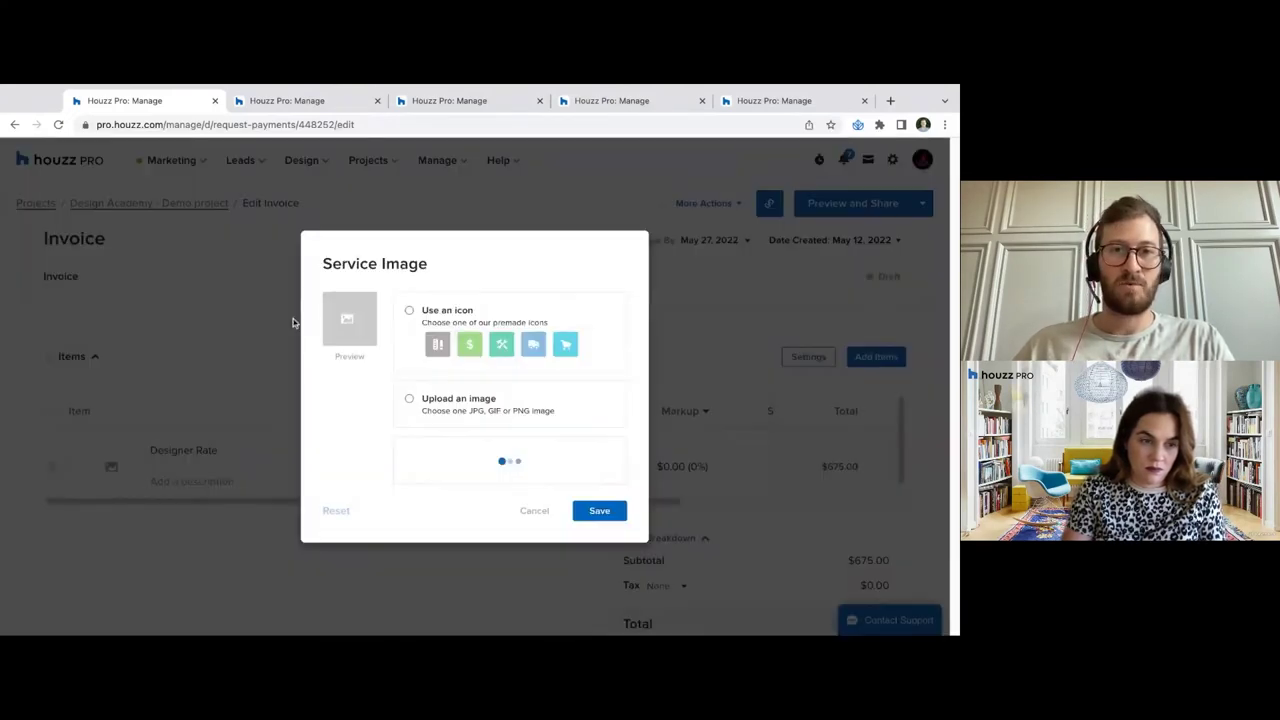
click(580, 510)
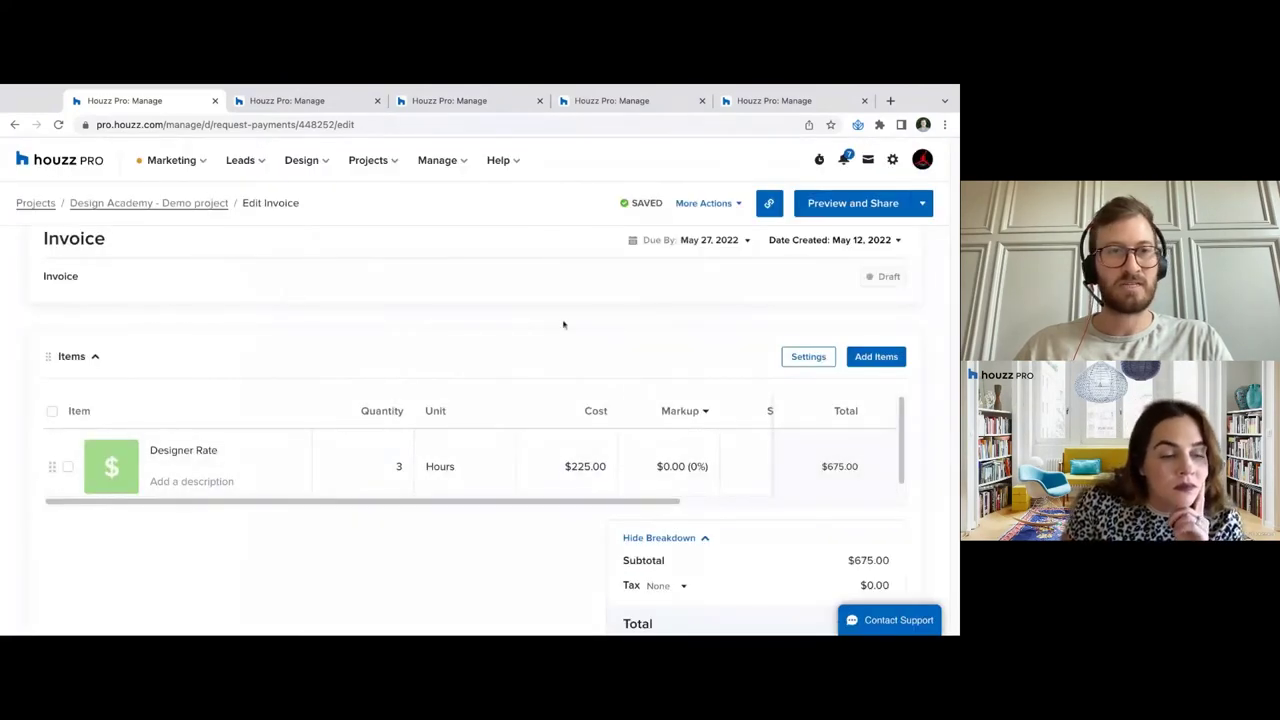
Leave the invoice and go back to the Time & Expenses page
scroll(379, 266, up, 2)
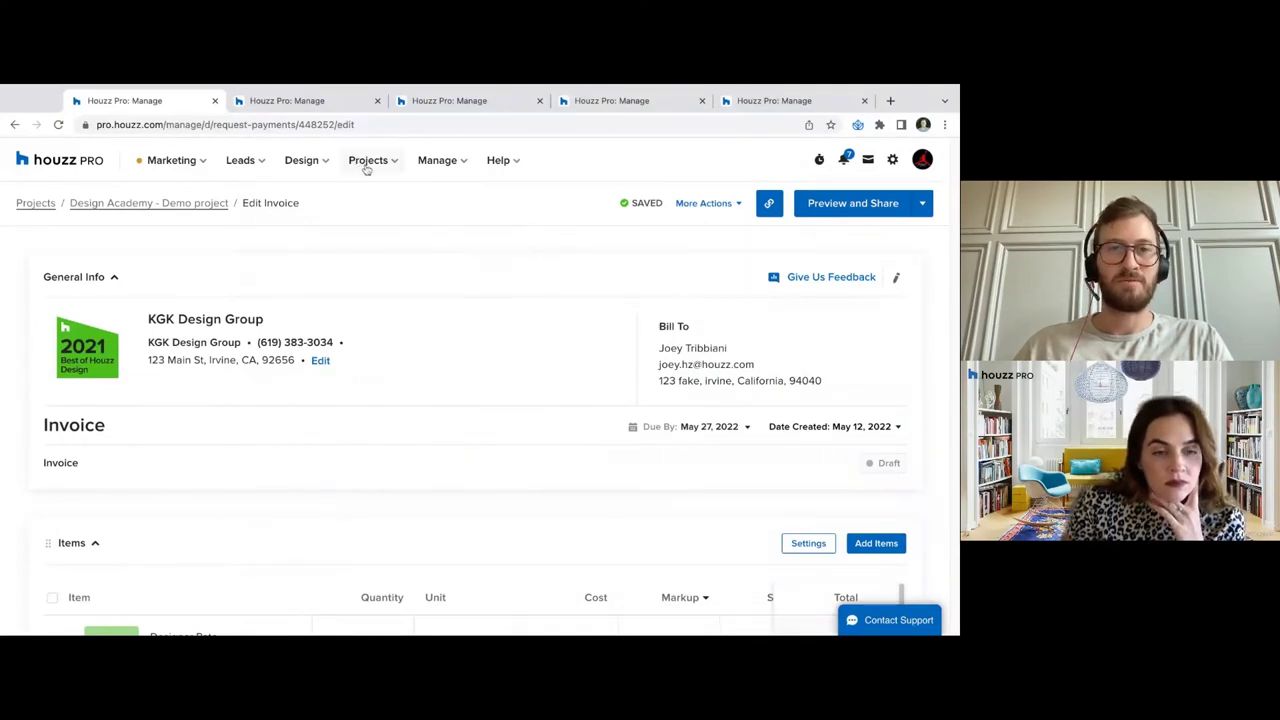
click(437, 160)
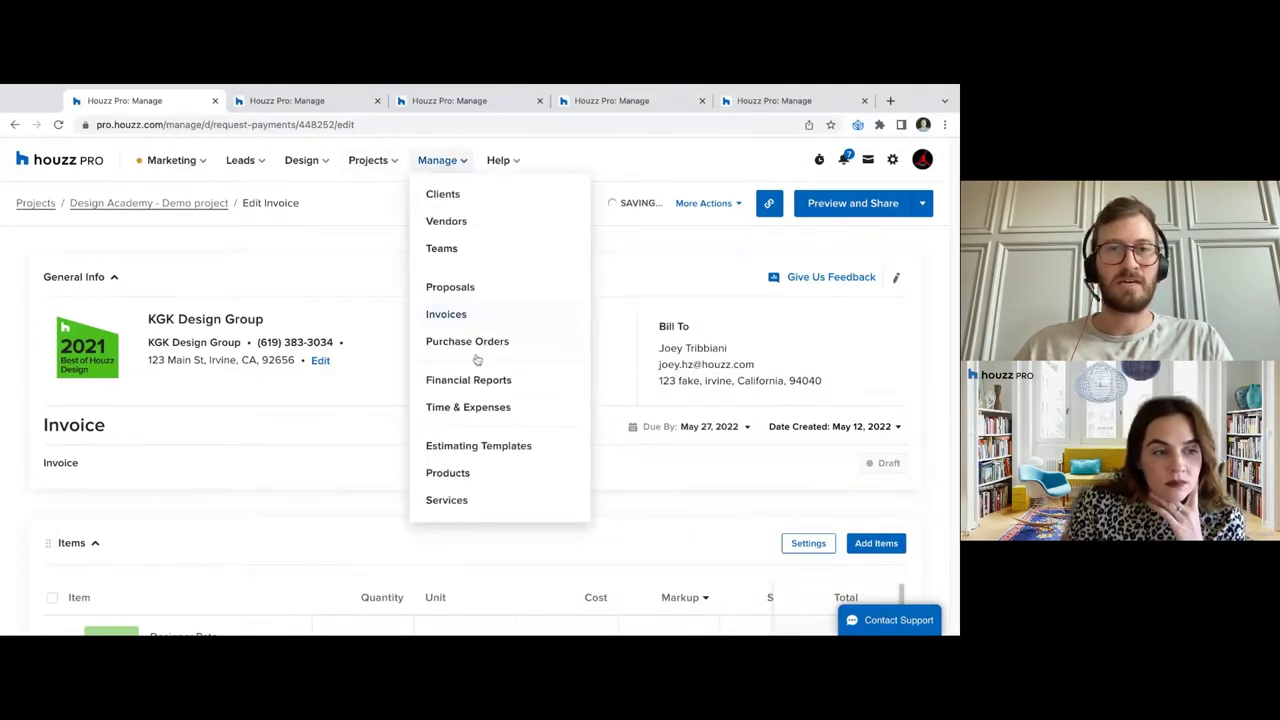
click(477, 410)
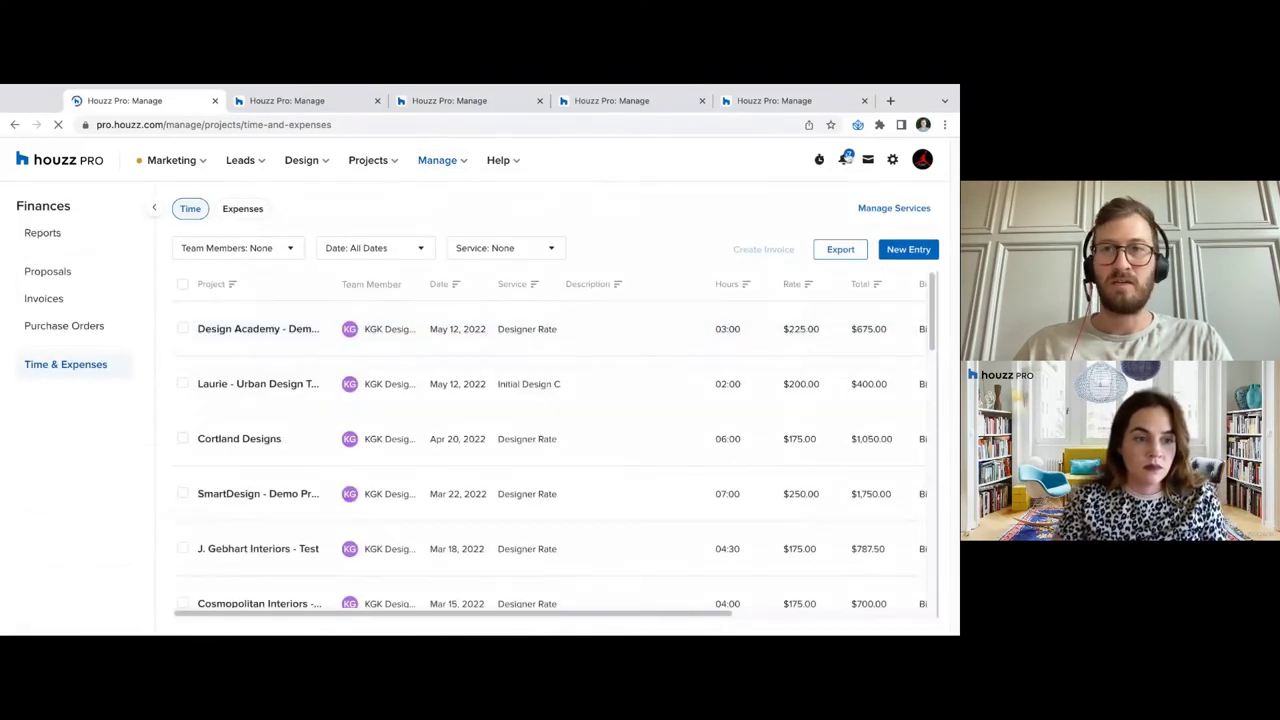
Start a billable stopwatch for Design Academy - Demo project with the Designer Rate service, and delete it again
click(819, 160)
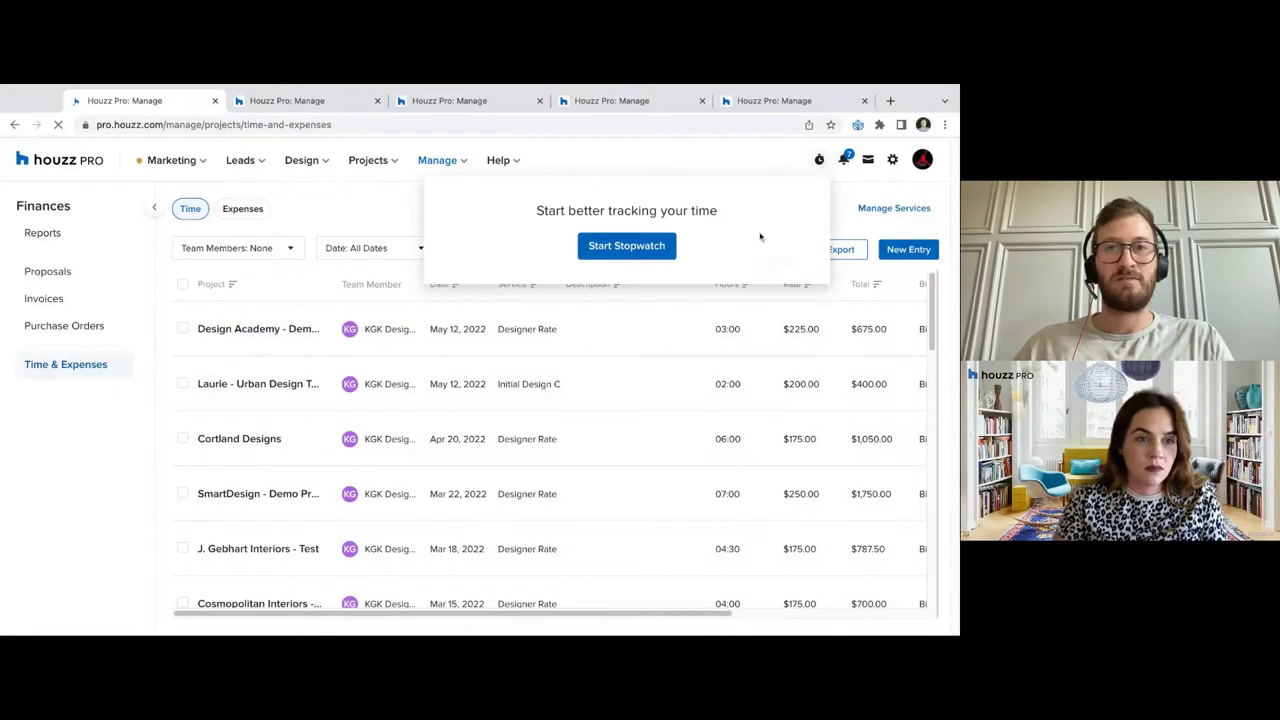
click(646, 250)
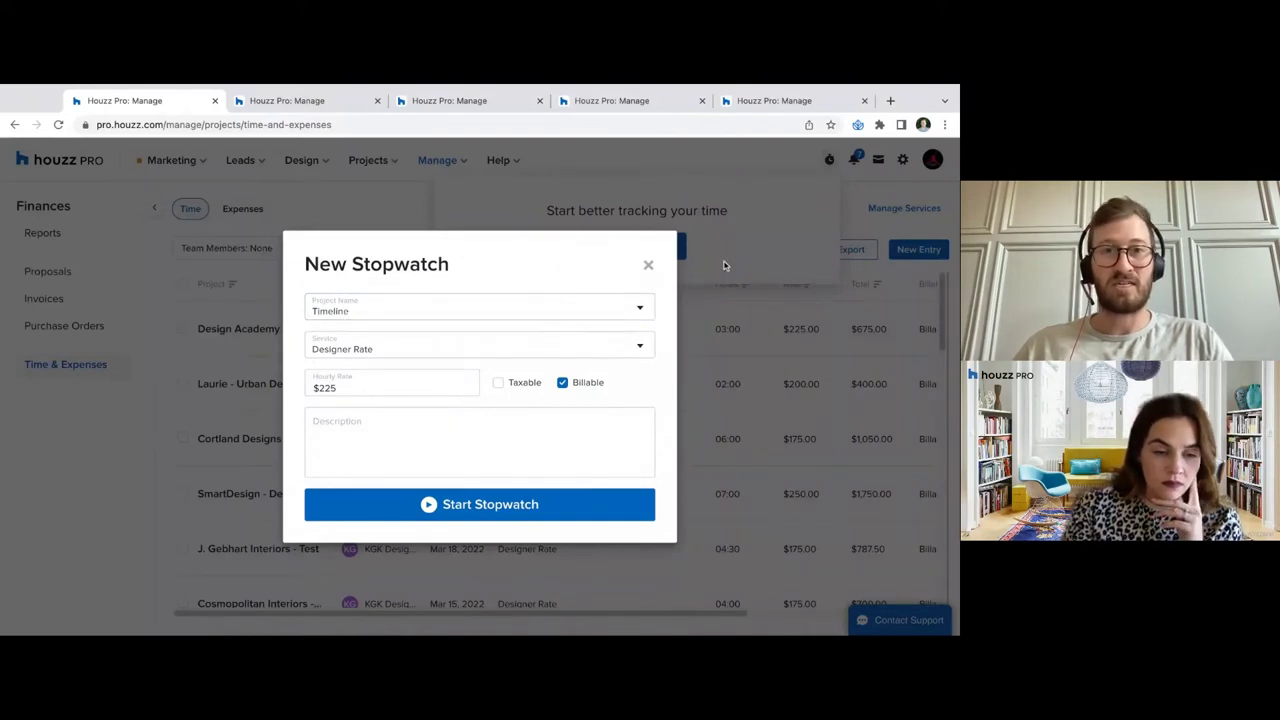
click(366, 306)
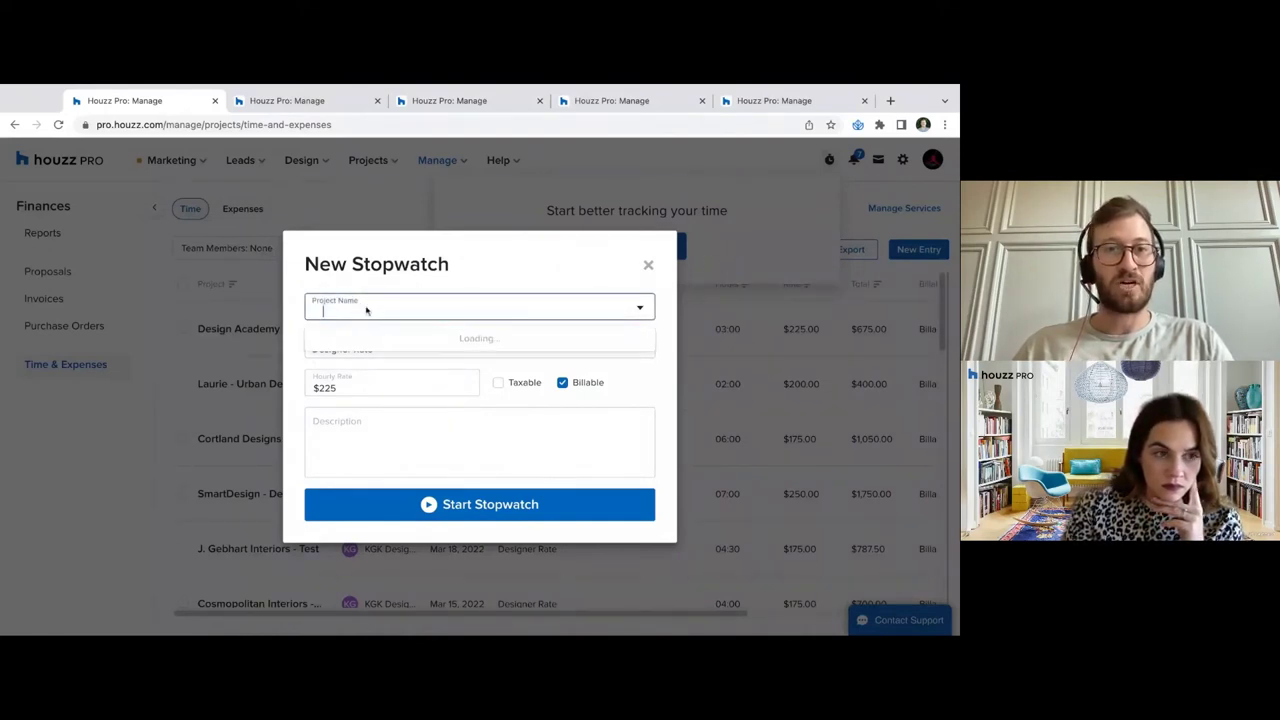
click(376, 357)
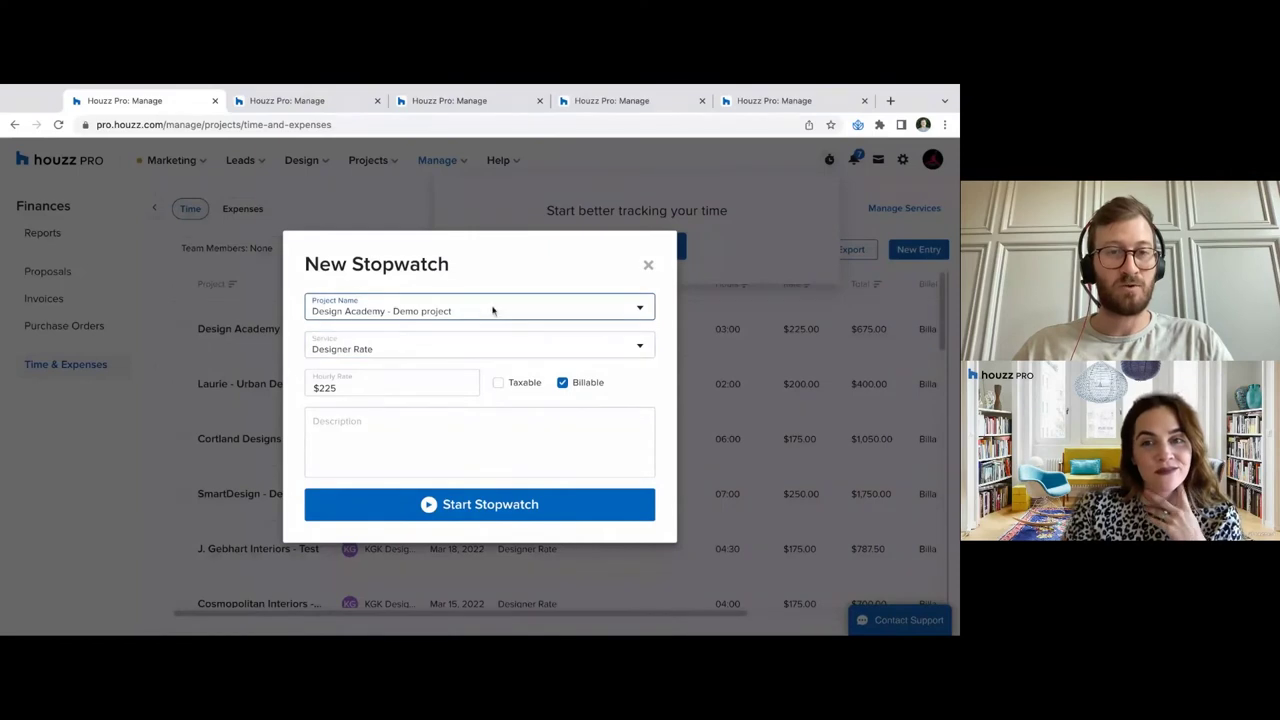
click(387, 352)
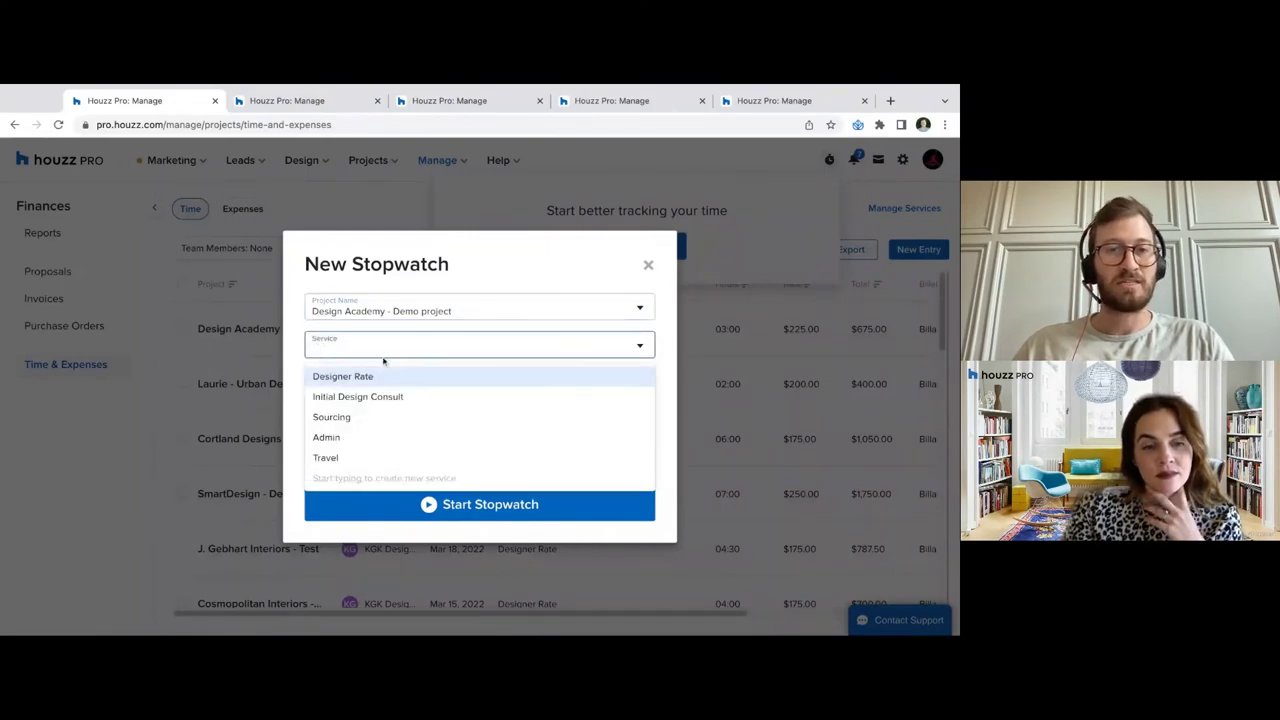
click(376, 378)
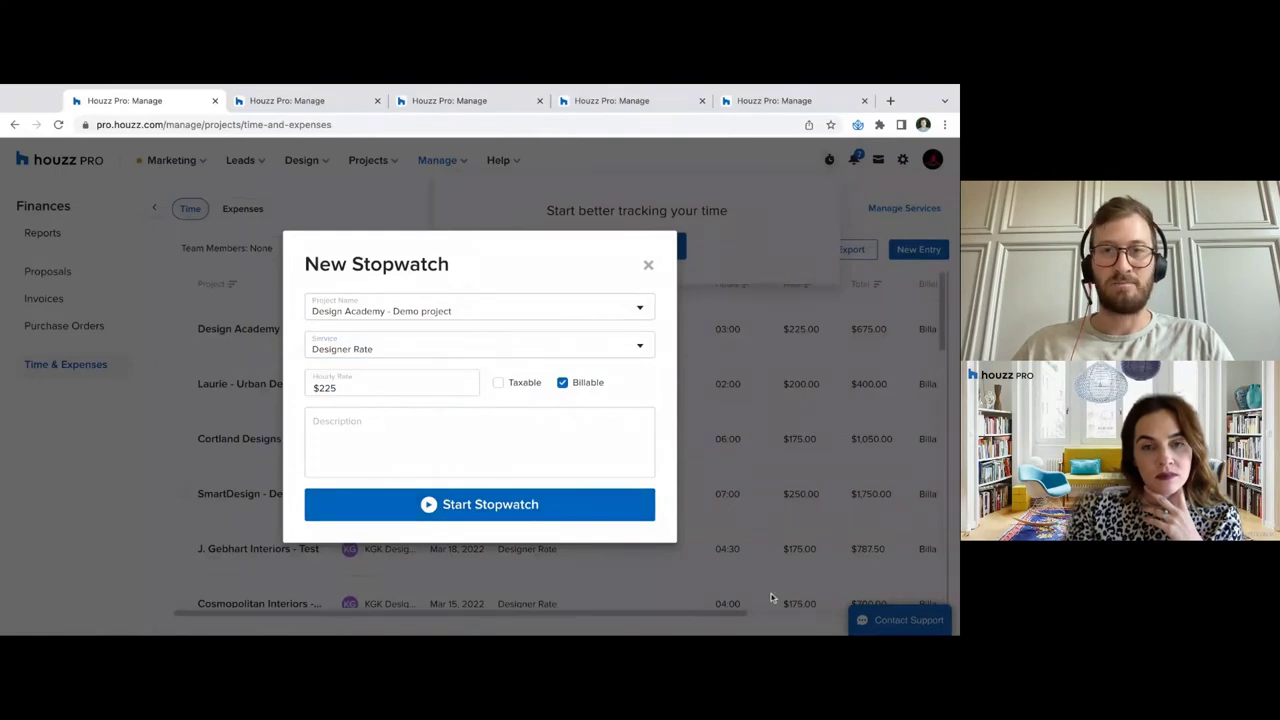
click(428, 505)
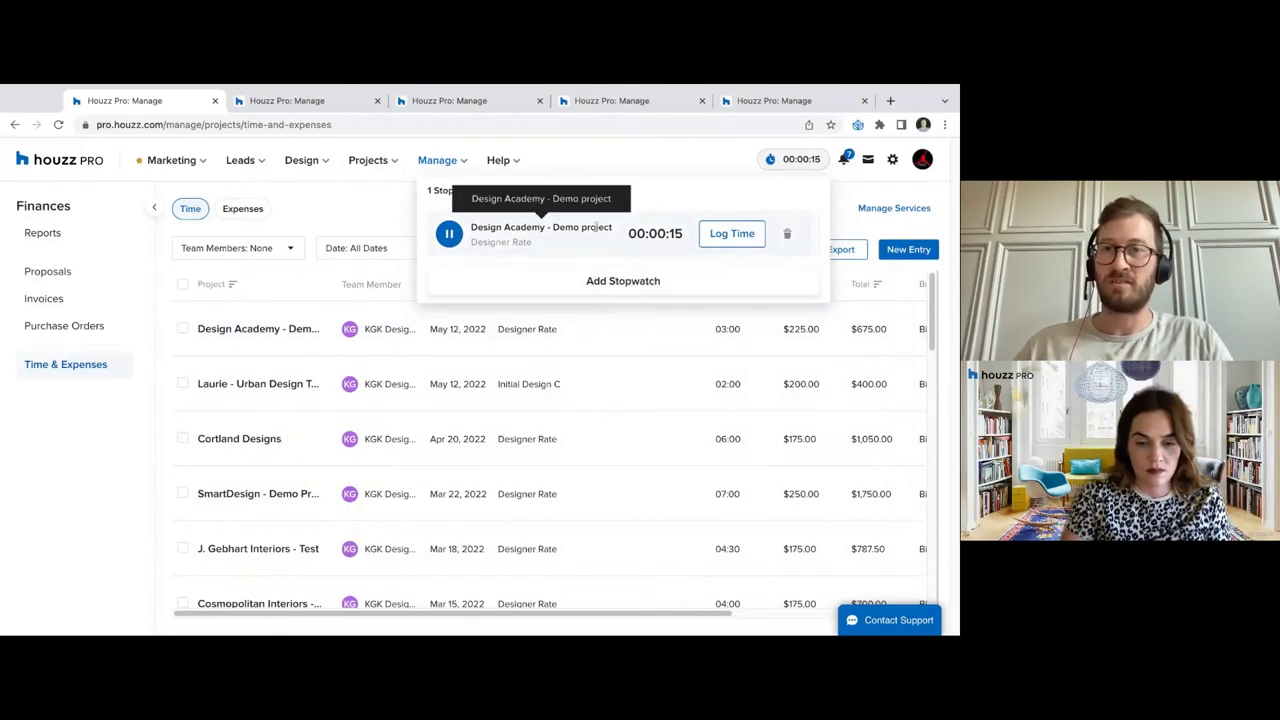
click(789, 234)
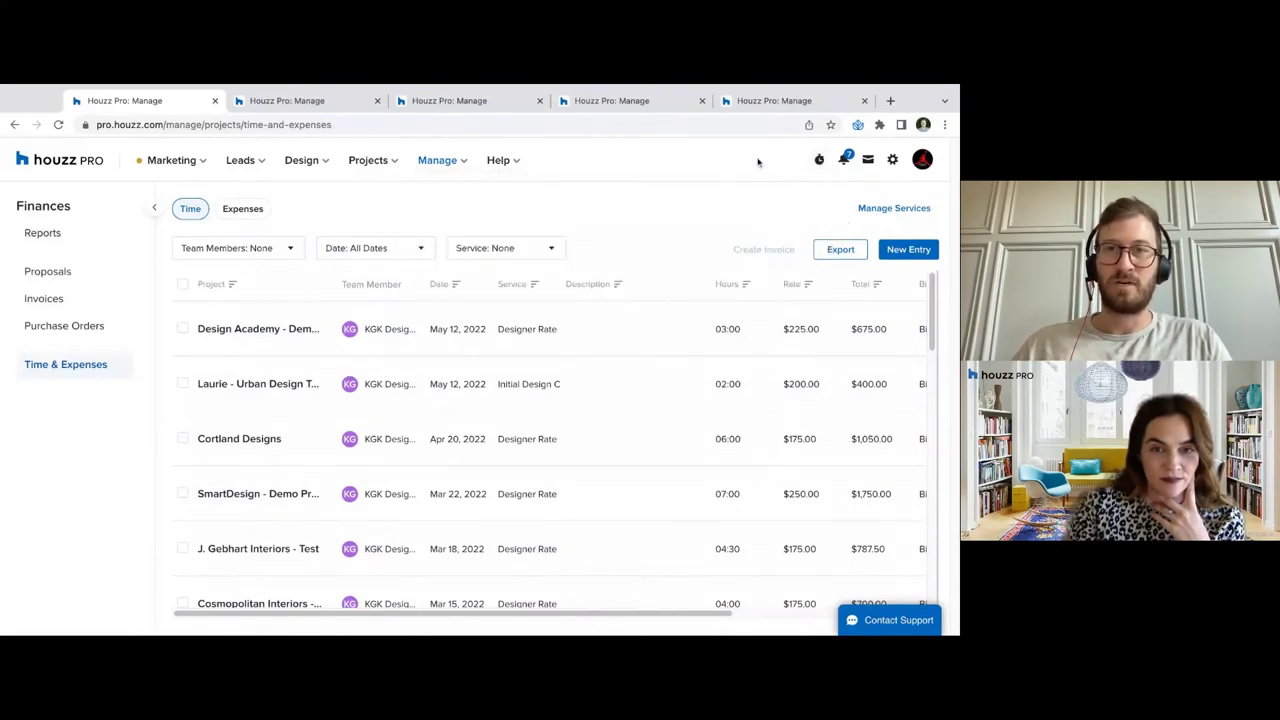
click(910, 250)
click(700, 231)
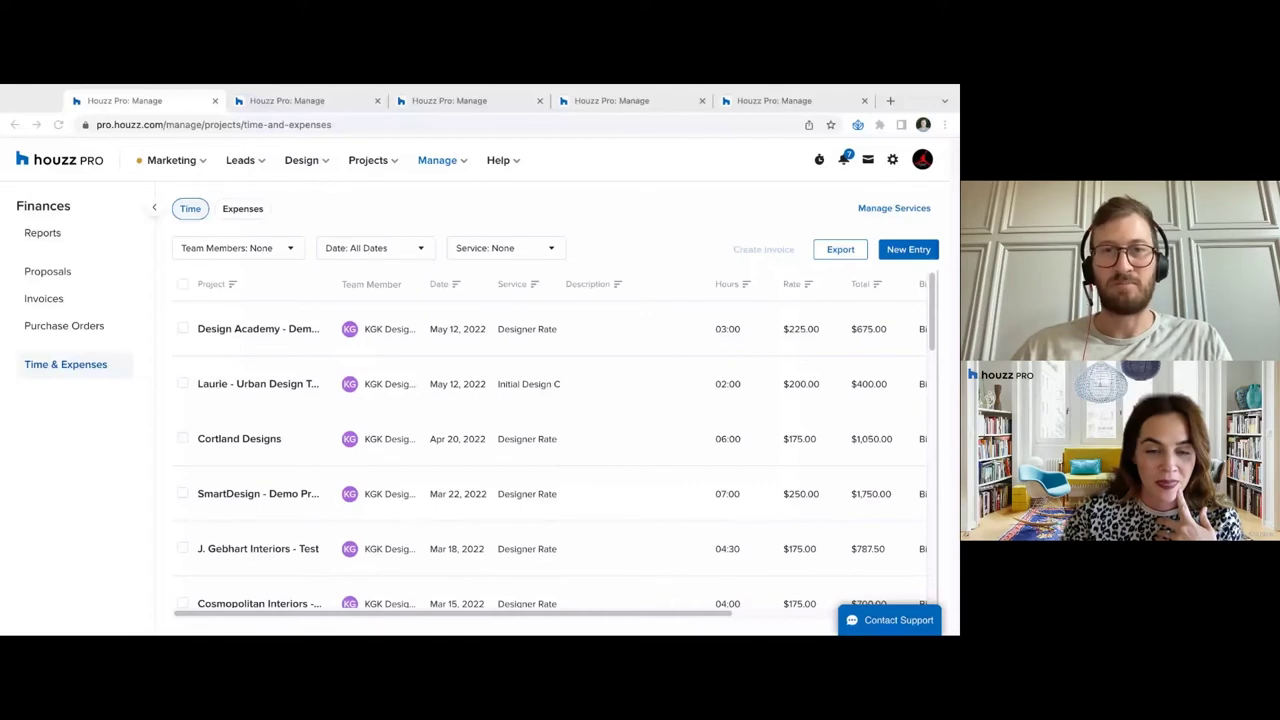
click(748, 192)
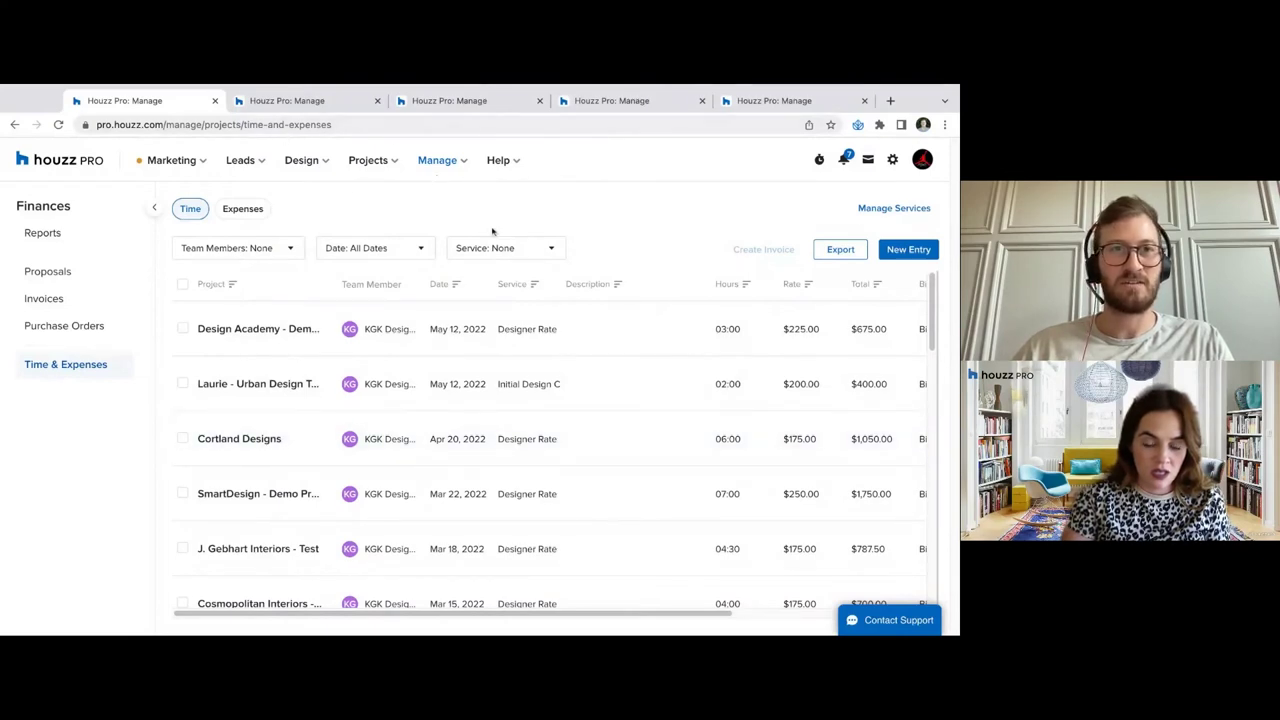
click(390, 210)
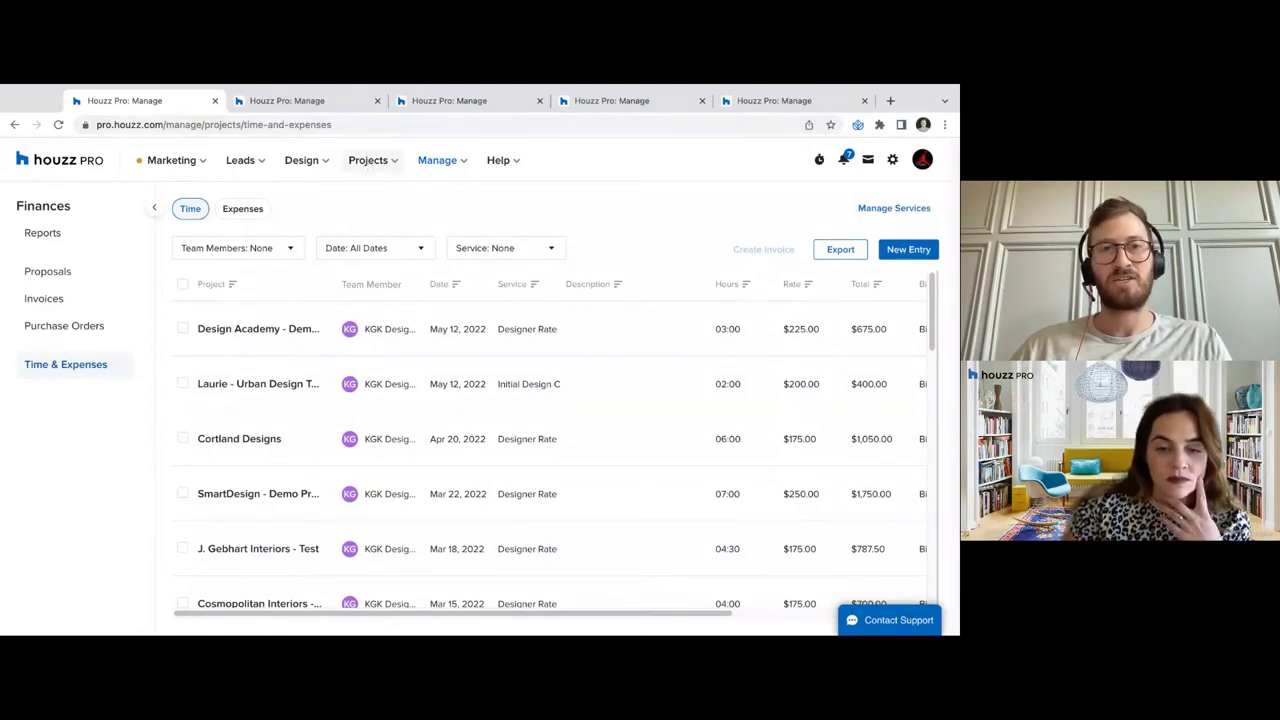
Open the Tasks page covering all projects and duplicate it in a second browser tab
click(368, 160)
click(378, 285)
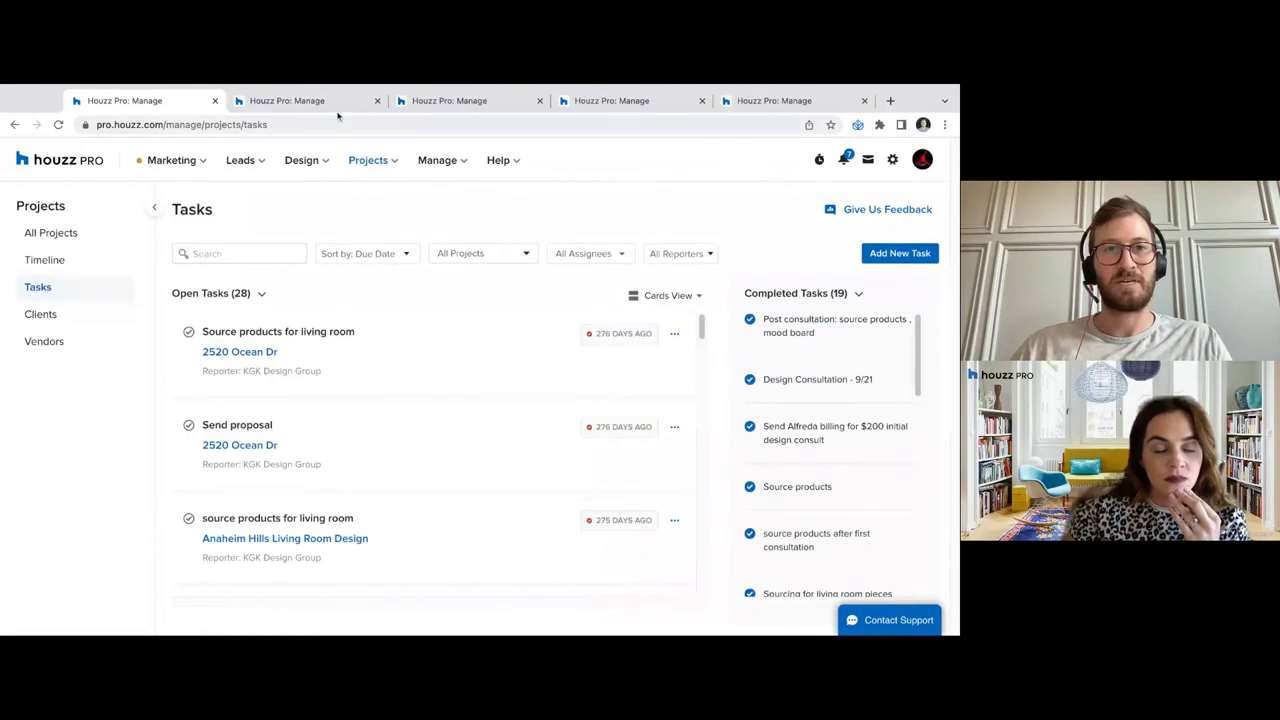
click(340, 104)
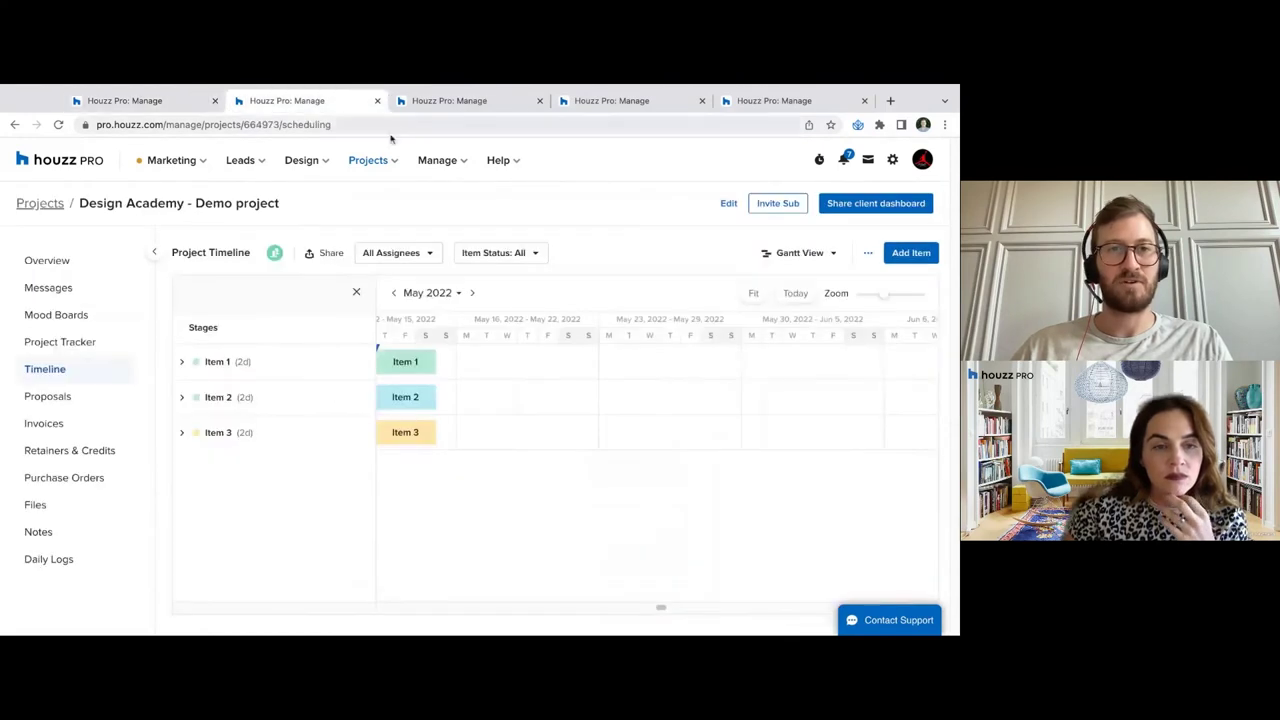
click(154, 105)
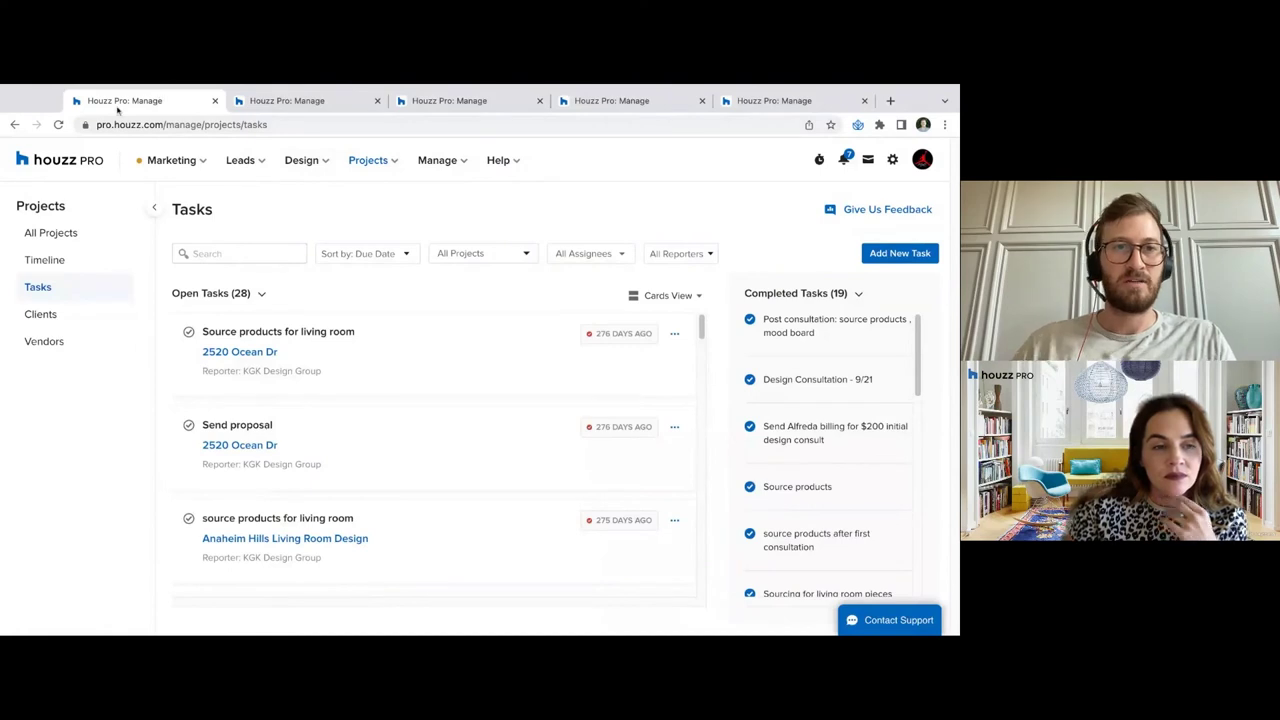
click(243, 106)
click(154, 103)
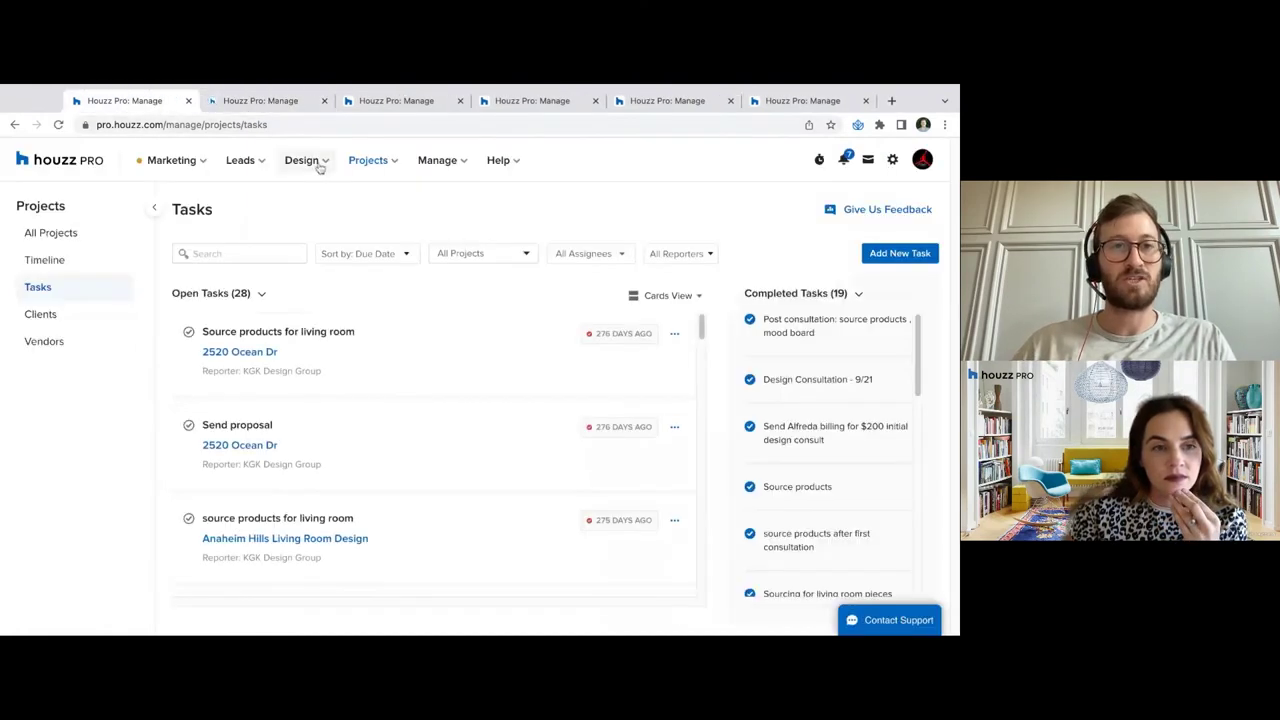
mouse_move(383, 167)
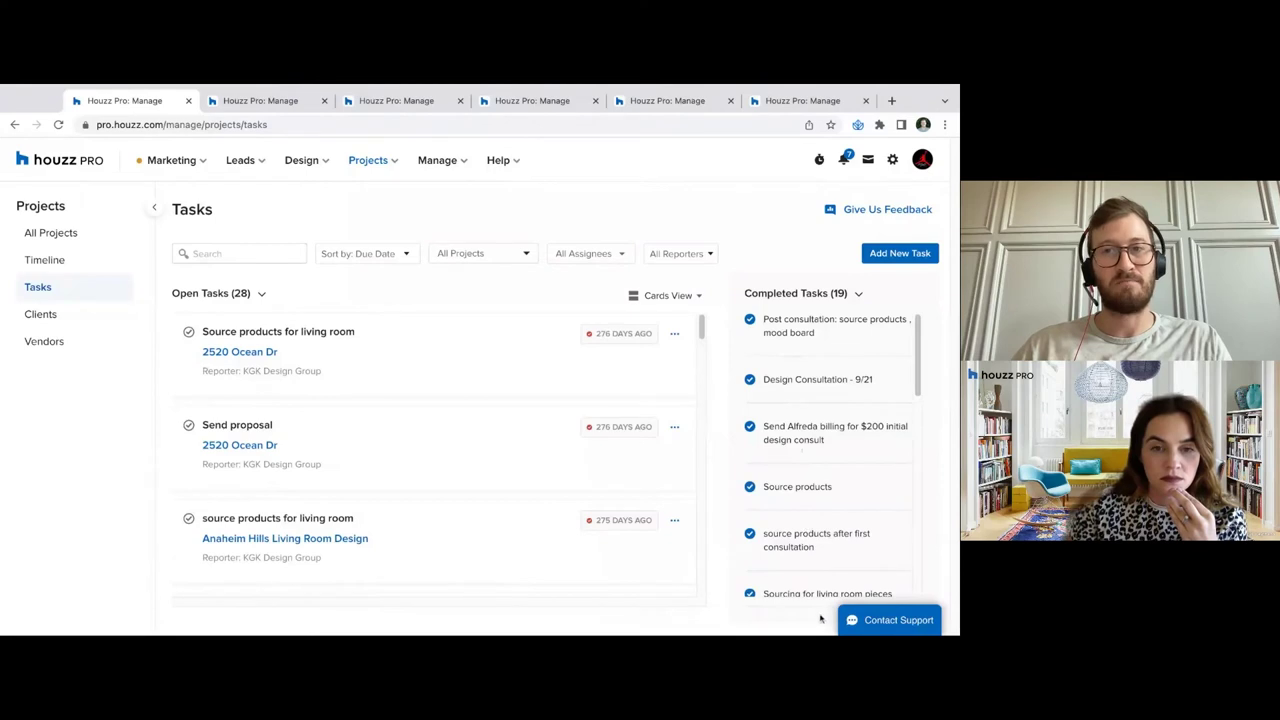
mouse_move(127, 100)
mouse_down()
mouse_move(206, 97)
mouse_move(140, 100)
mouse_up()
Open the overview of the Design Academy - Demo project from the list of all projects
click(368, 160)
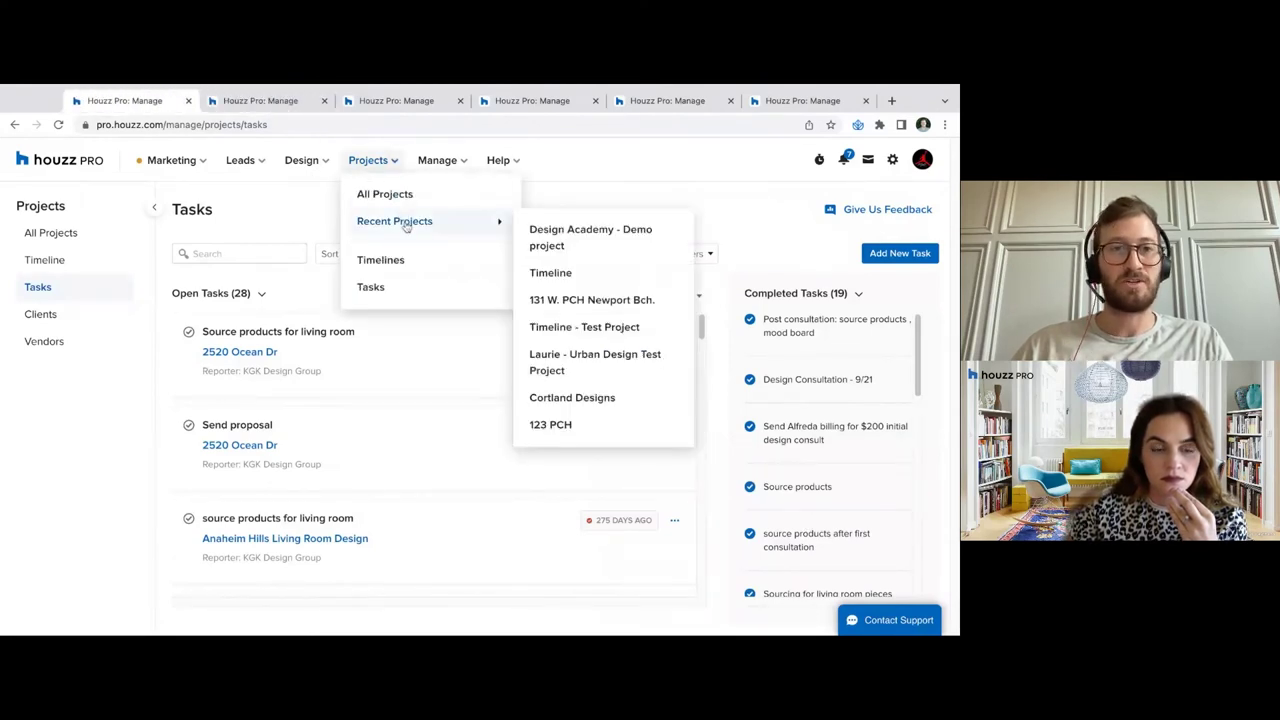
click(392, 200)
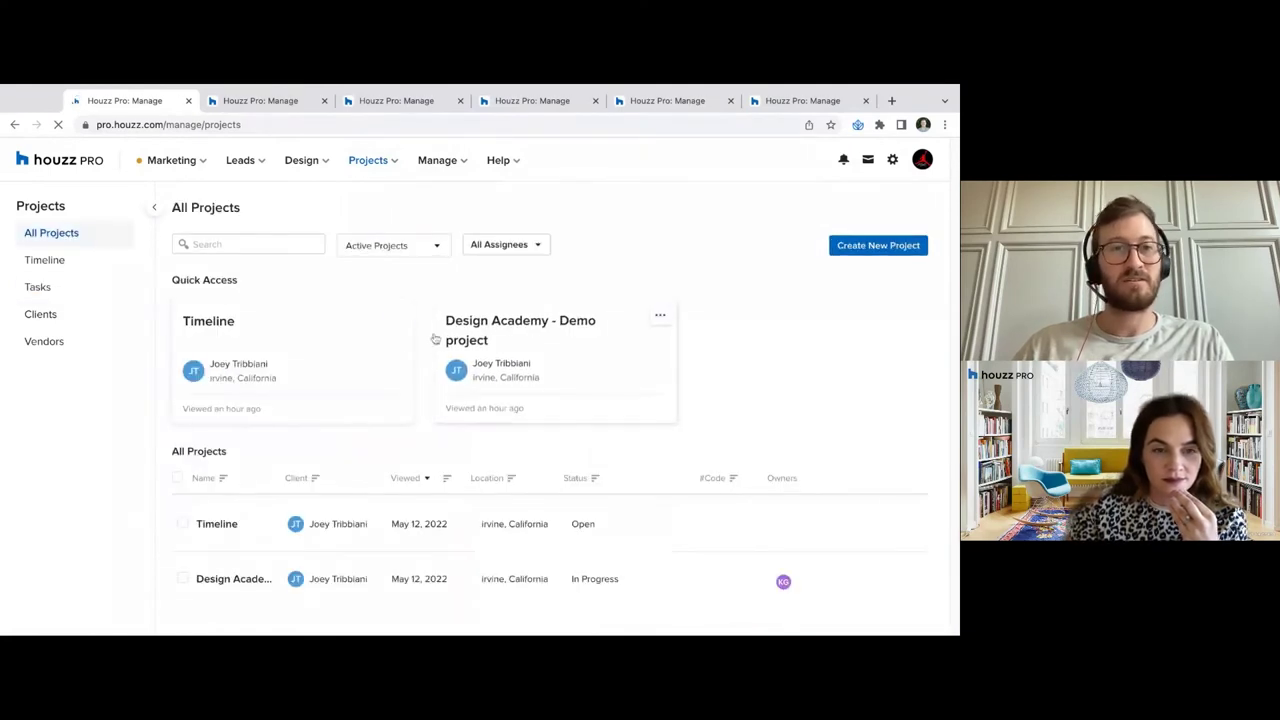
click(216, 530)
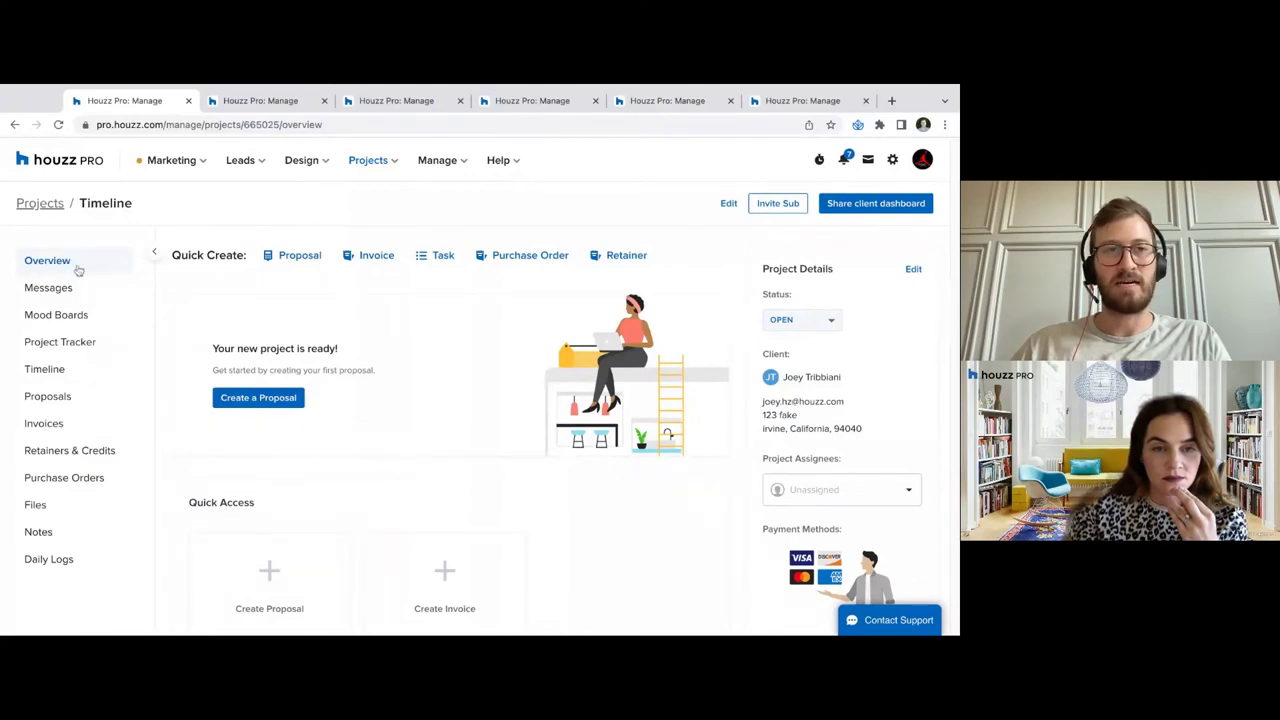
click(40, 204)
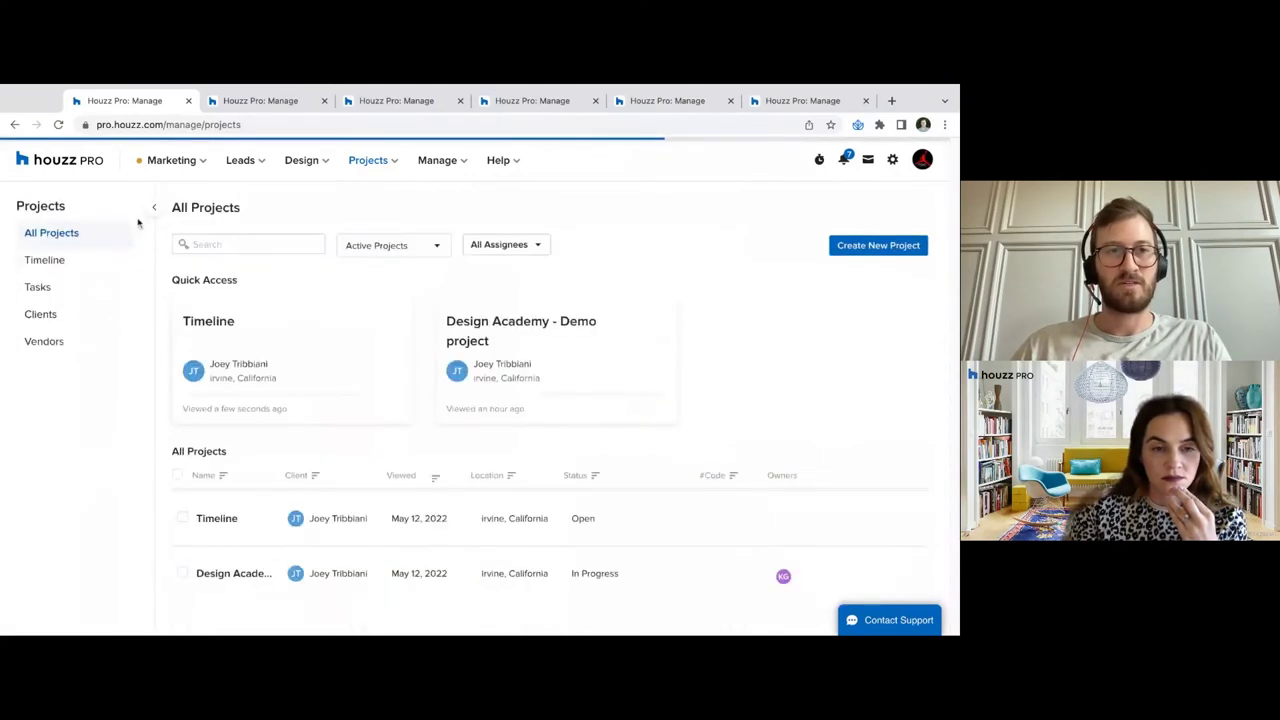
click(561, 336)
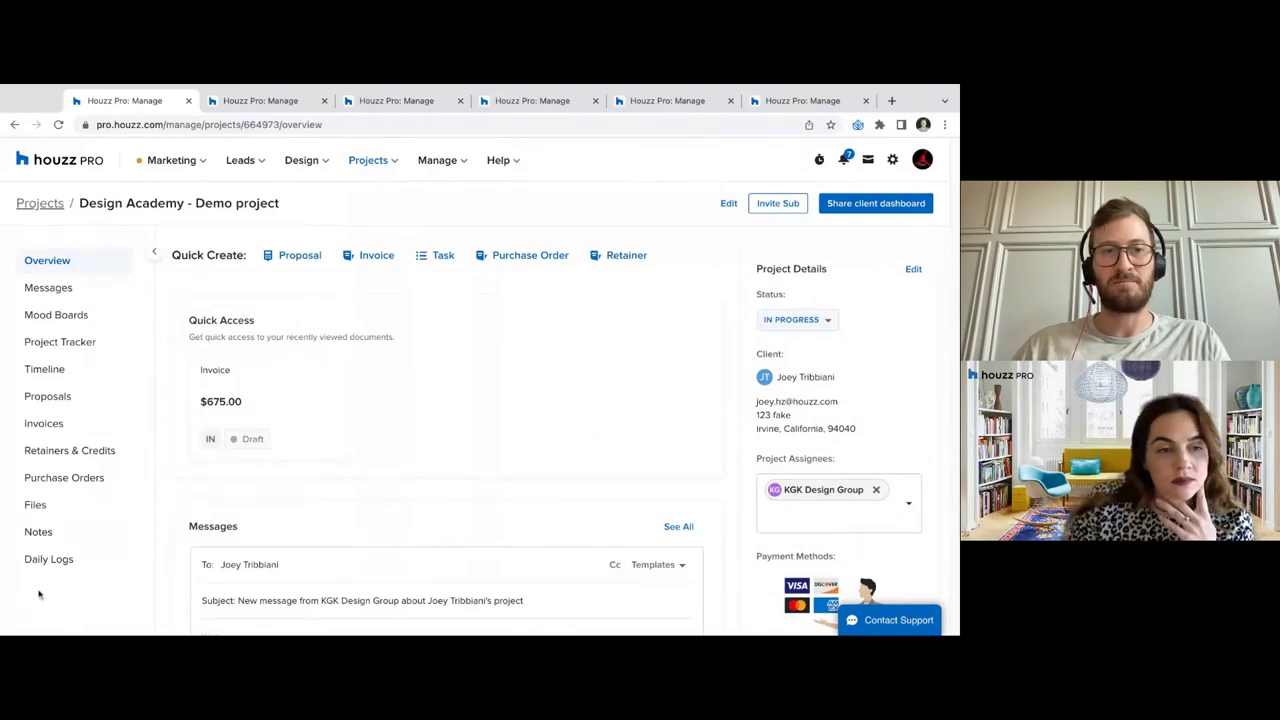
Add the task "Measure clients living room - initial consult." in the Tasks section of the project overview
scroll(550, 468, down, 2)
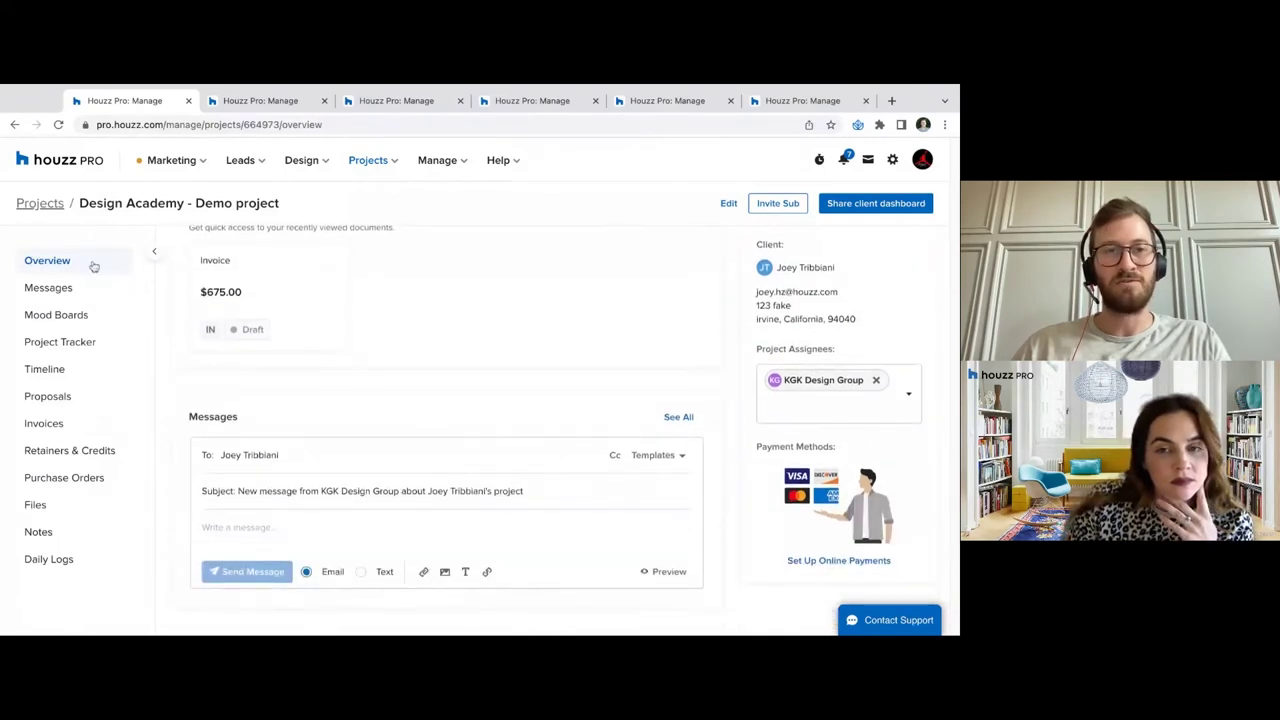
scroll(451, 423, down, 4)
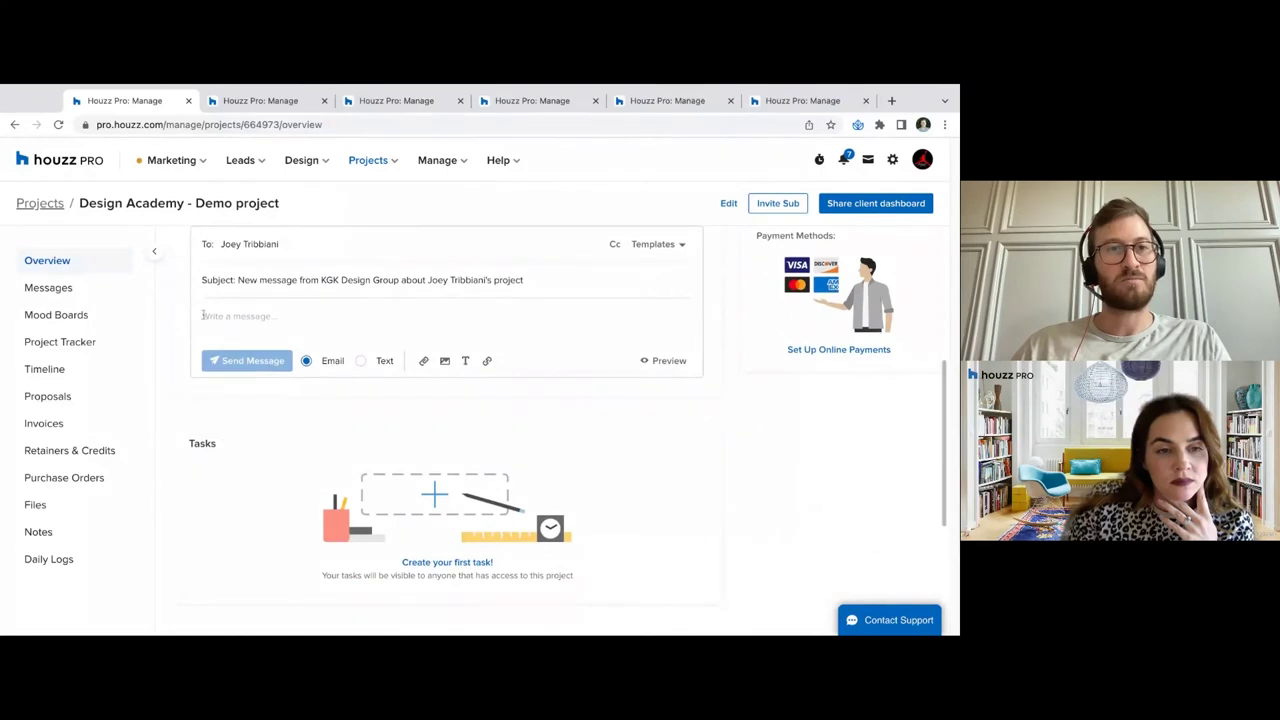
scroll(630, 330, down, 1)
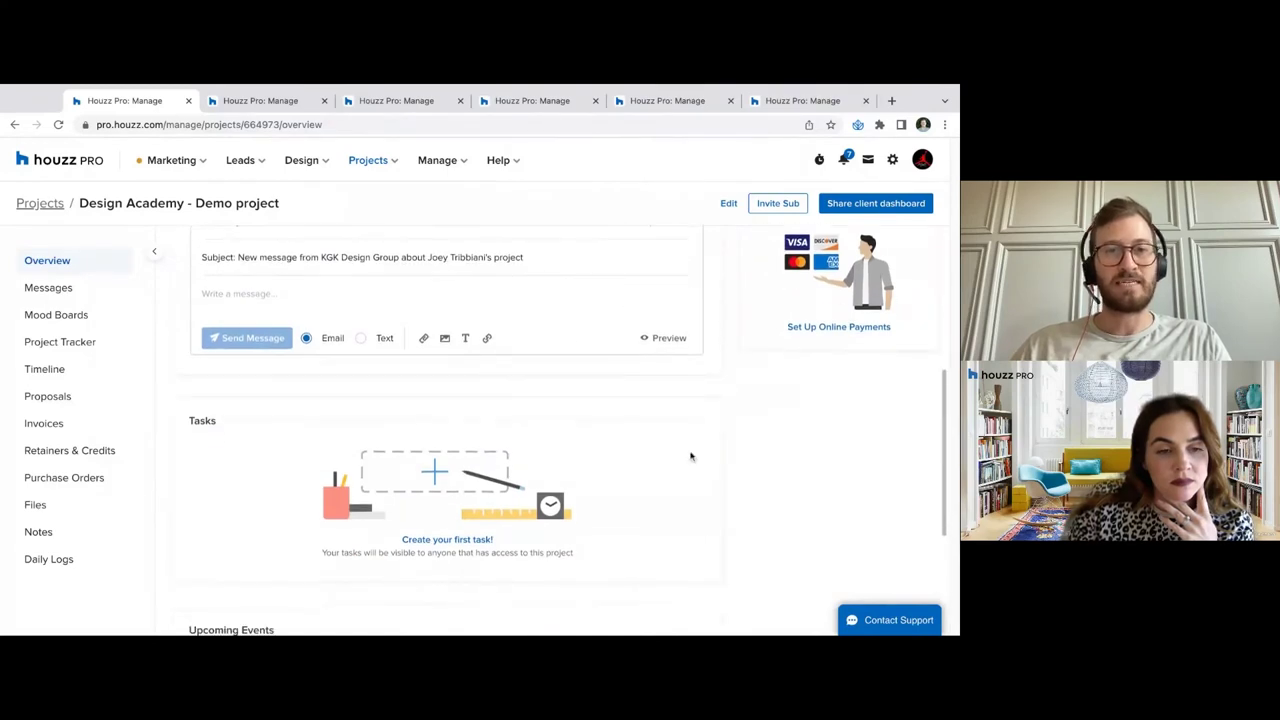
scroll(699, 474, down, 1)
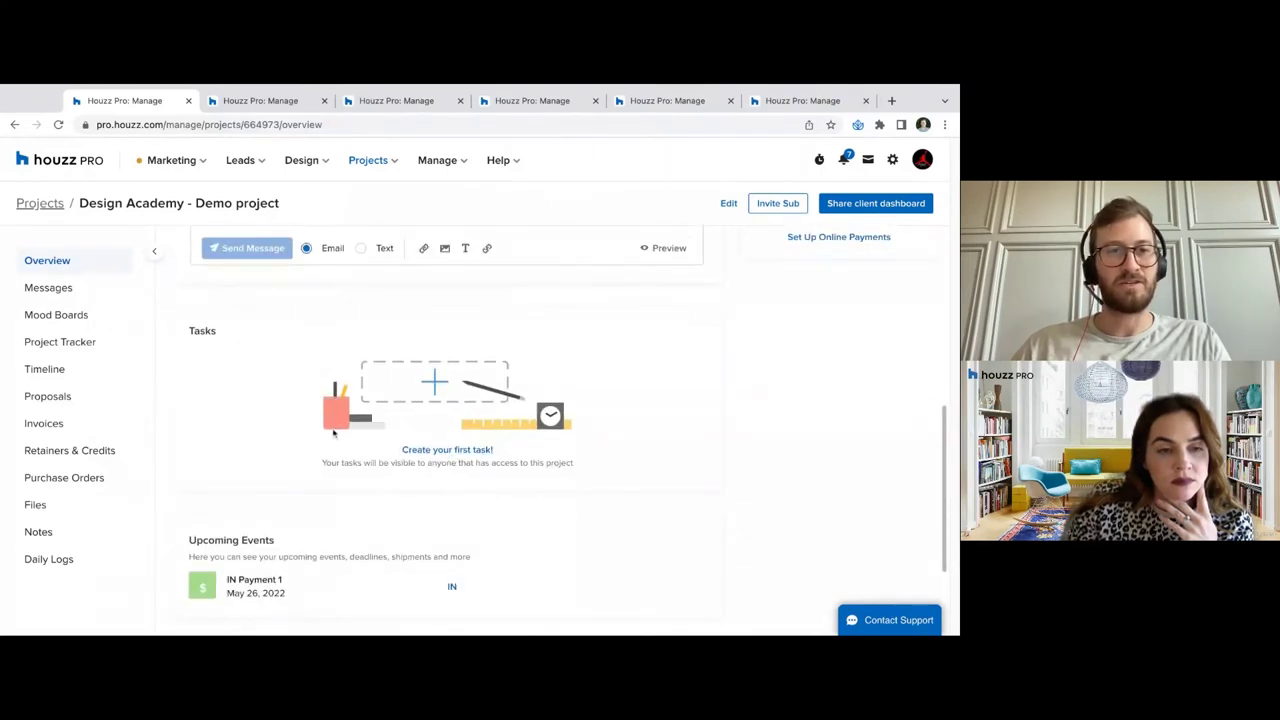
click(263, 100)
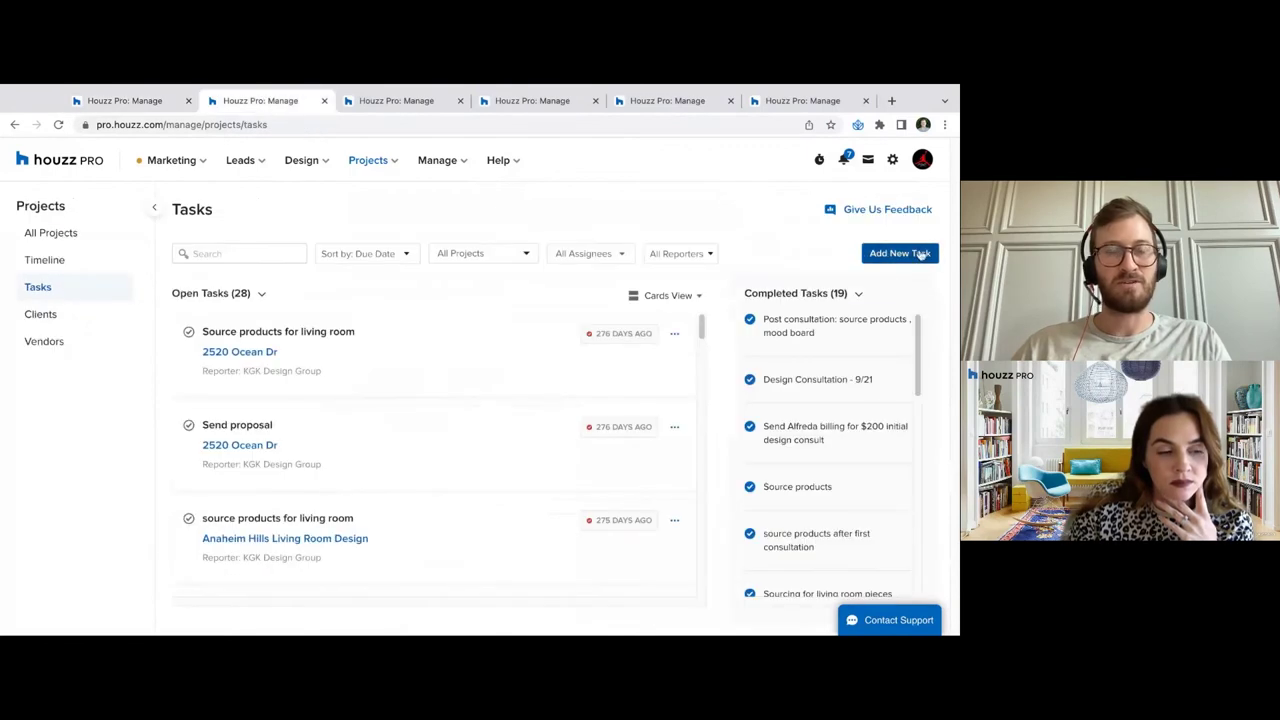
click(118, 100)
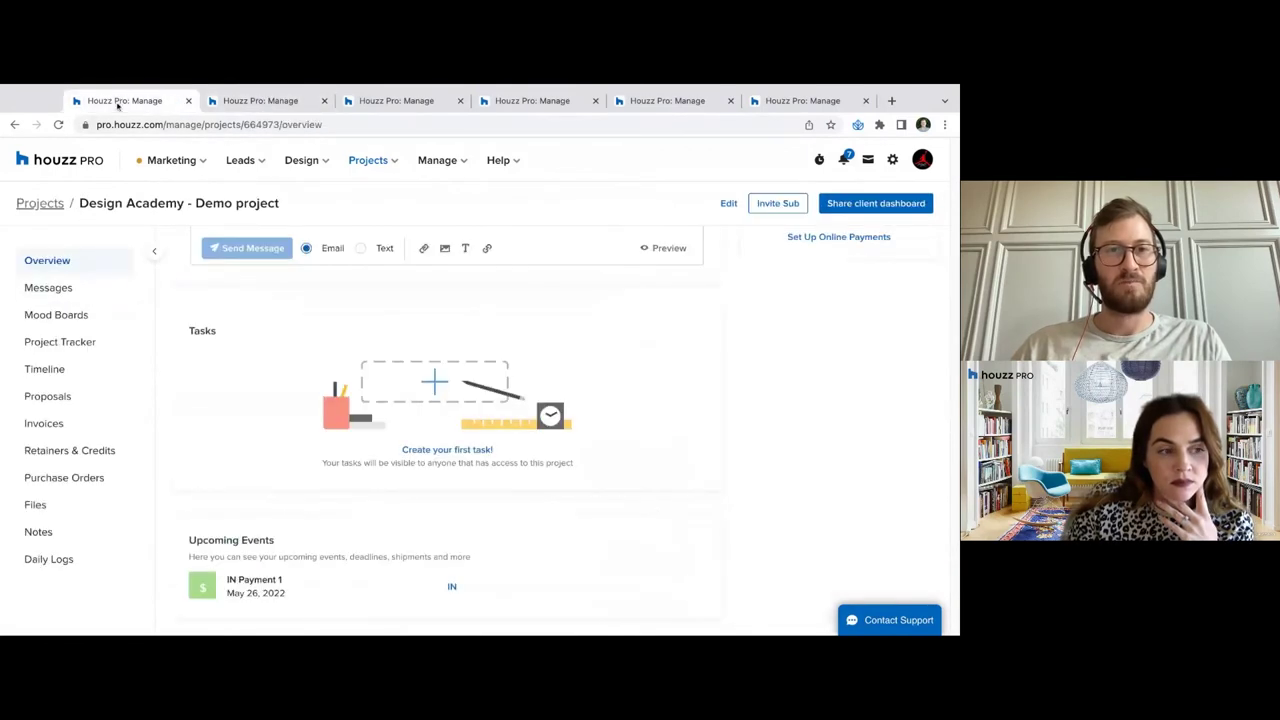
click(452, 455)
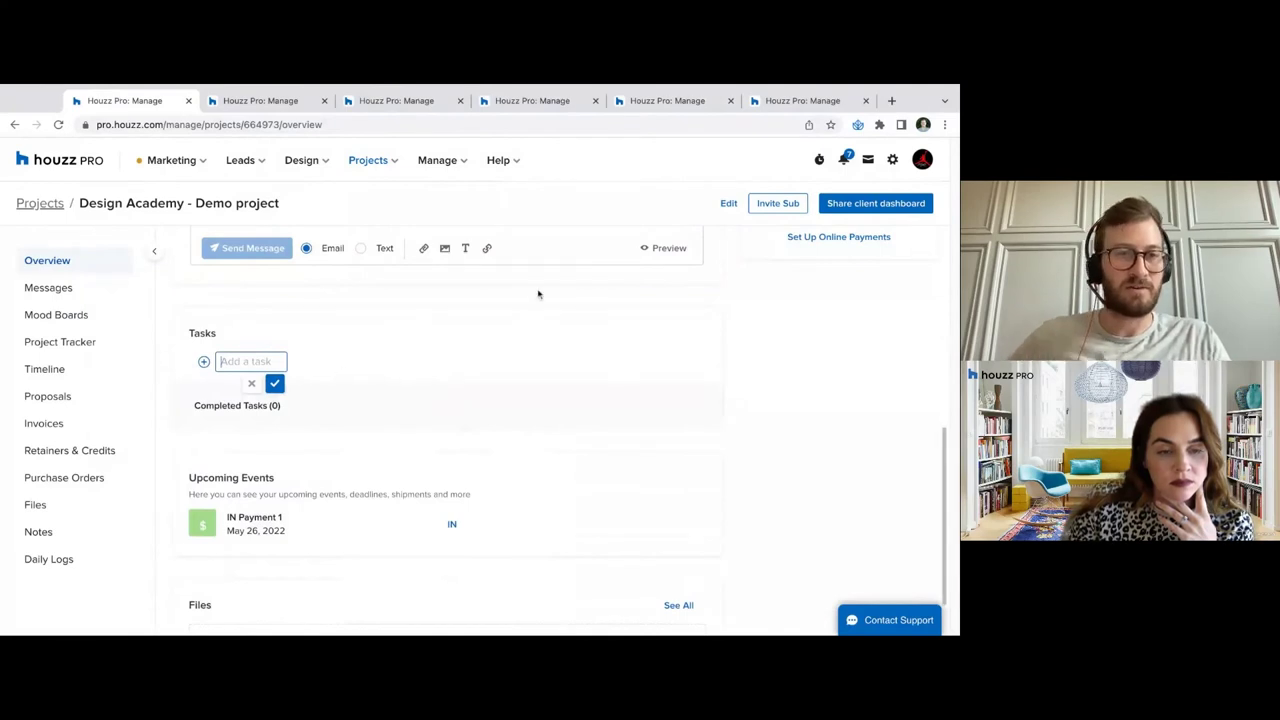
text(Mea)
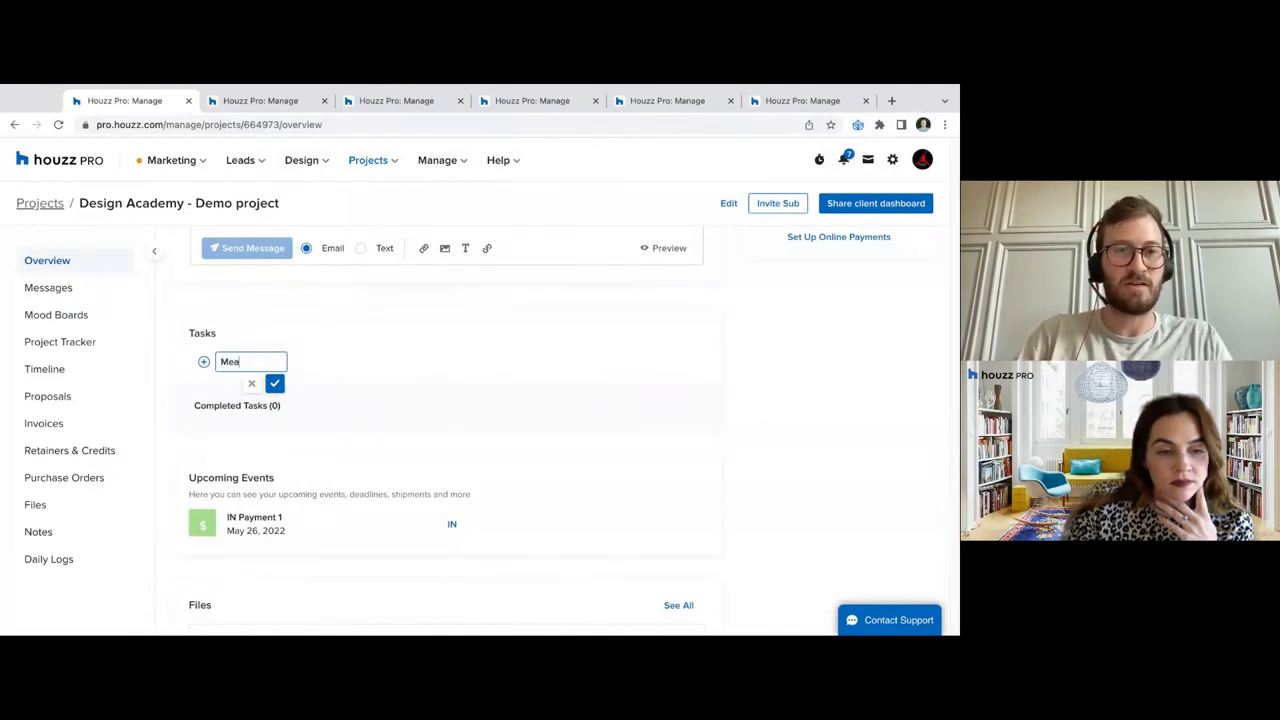
text(sure)
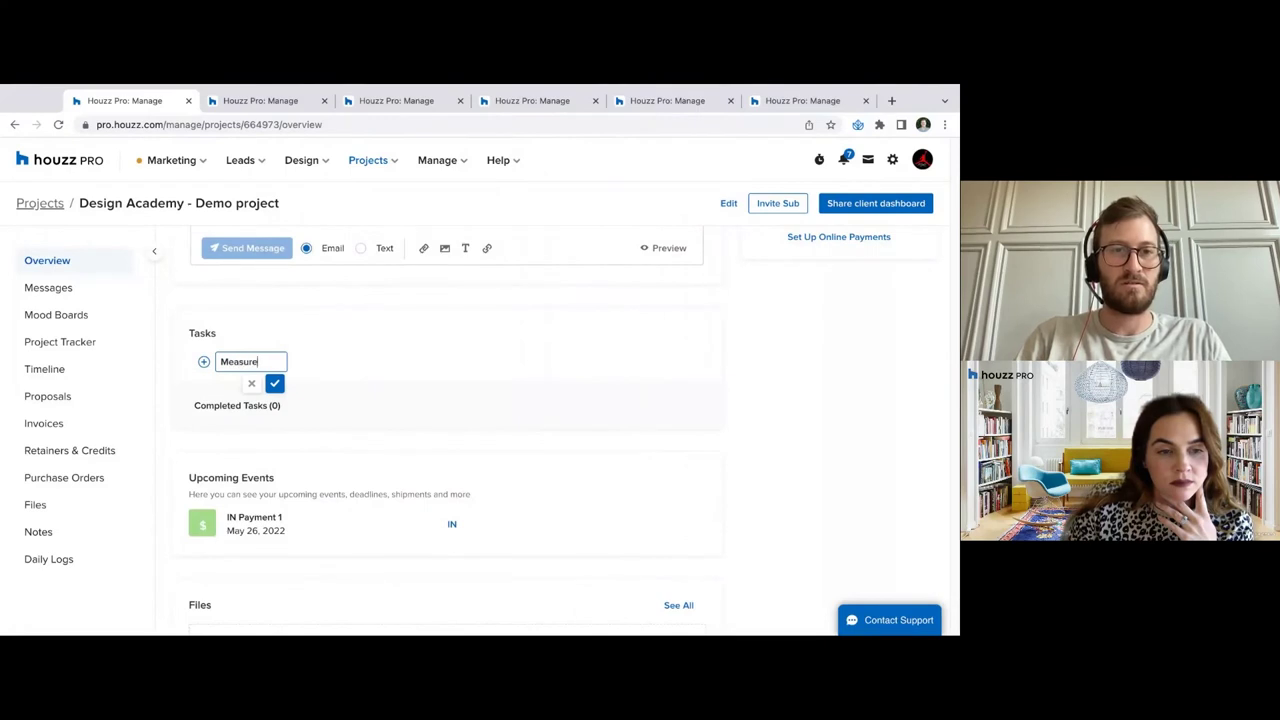
text( clients living ro)
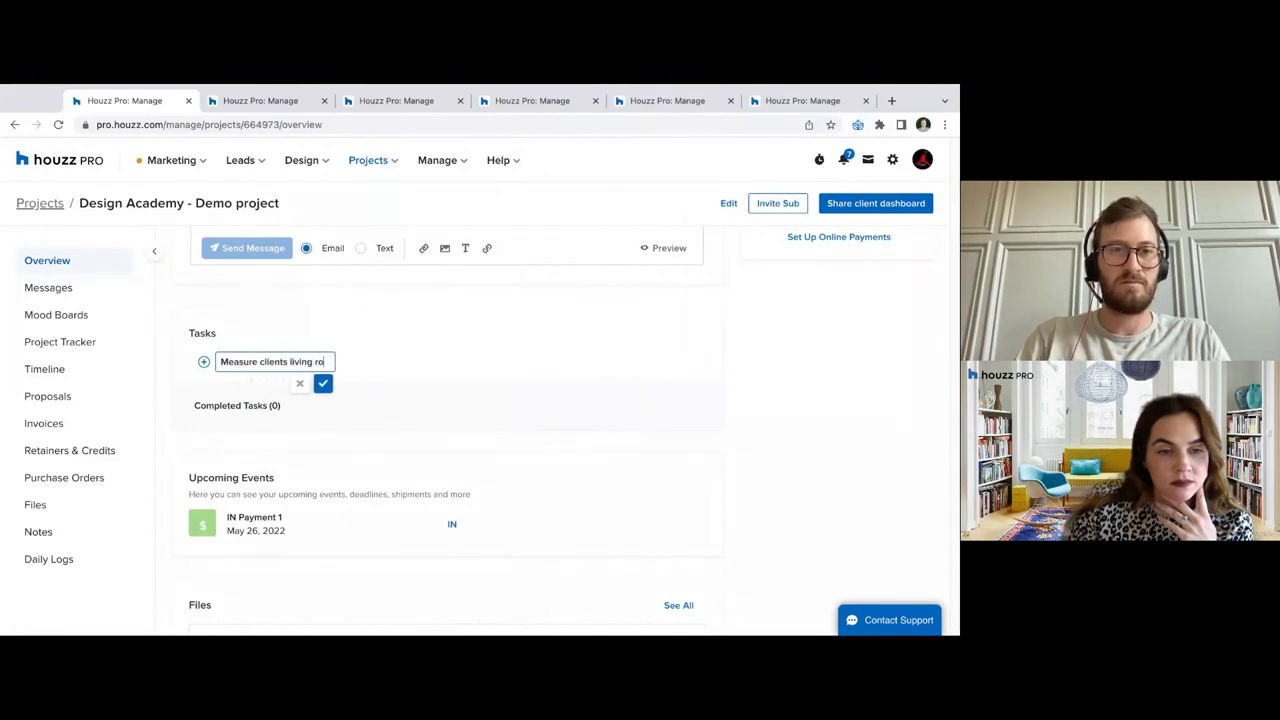
text(om -)
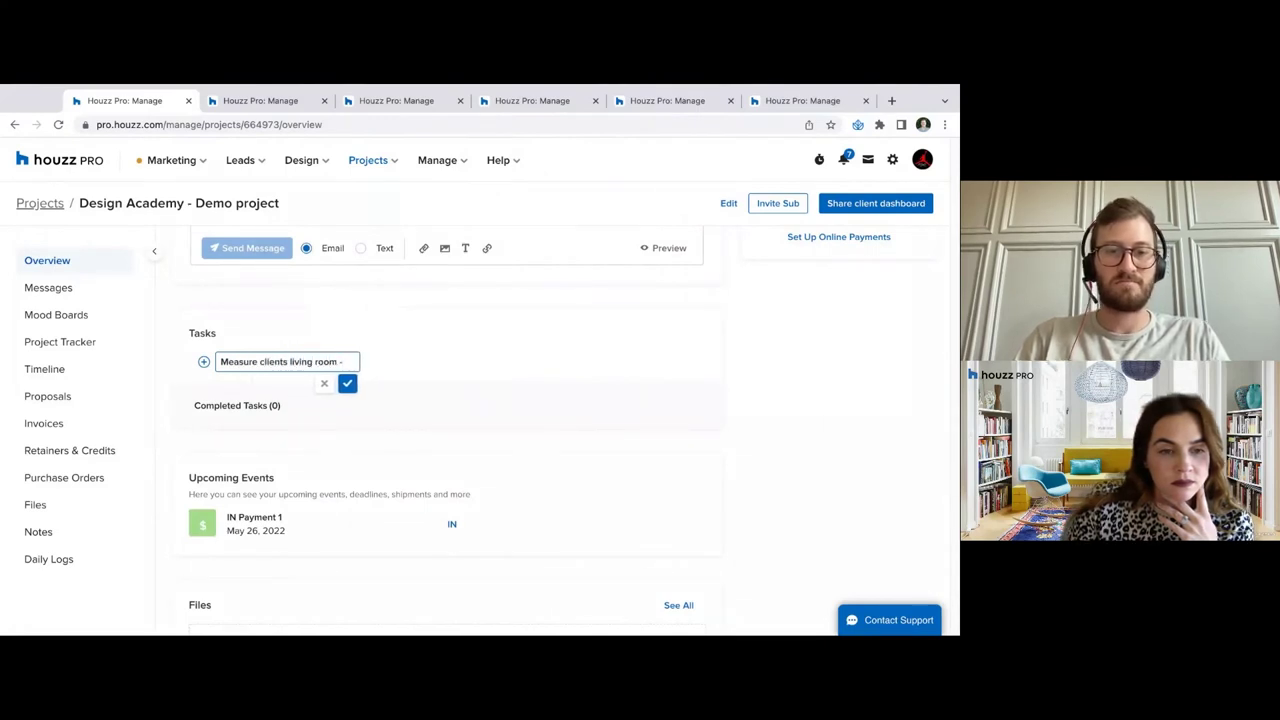
text( initial consult.)
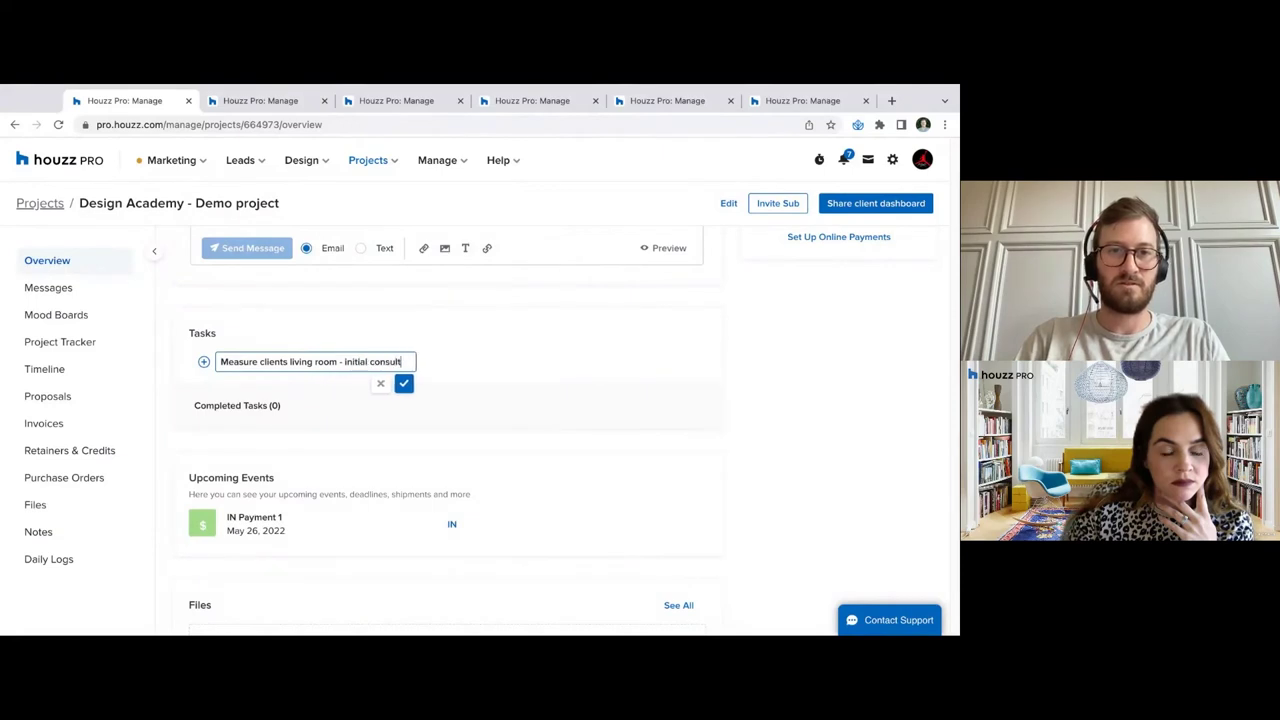
click(409, 383)
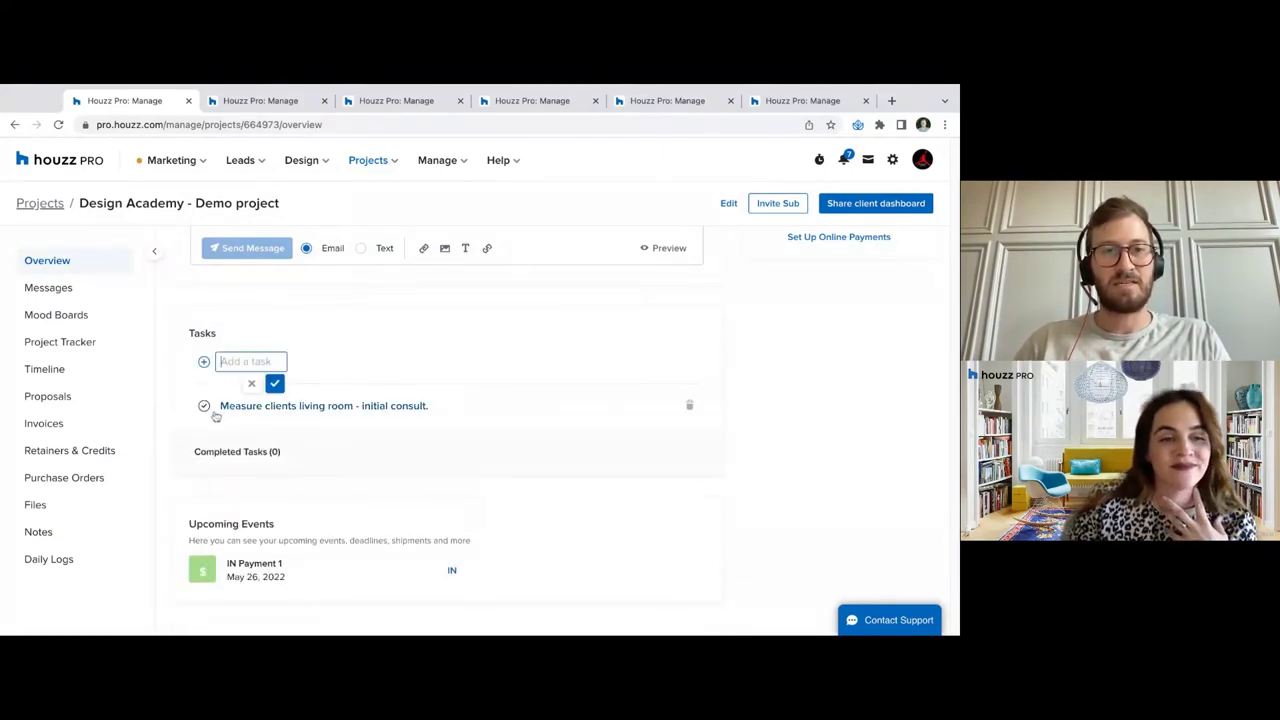
Open the details of the living room measuring task and assign it to the team member listed below KGK Design Group
click(408, 406)
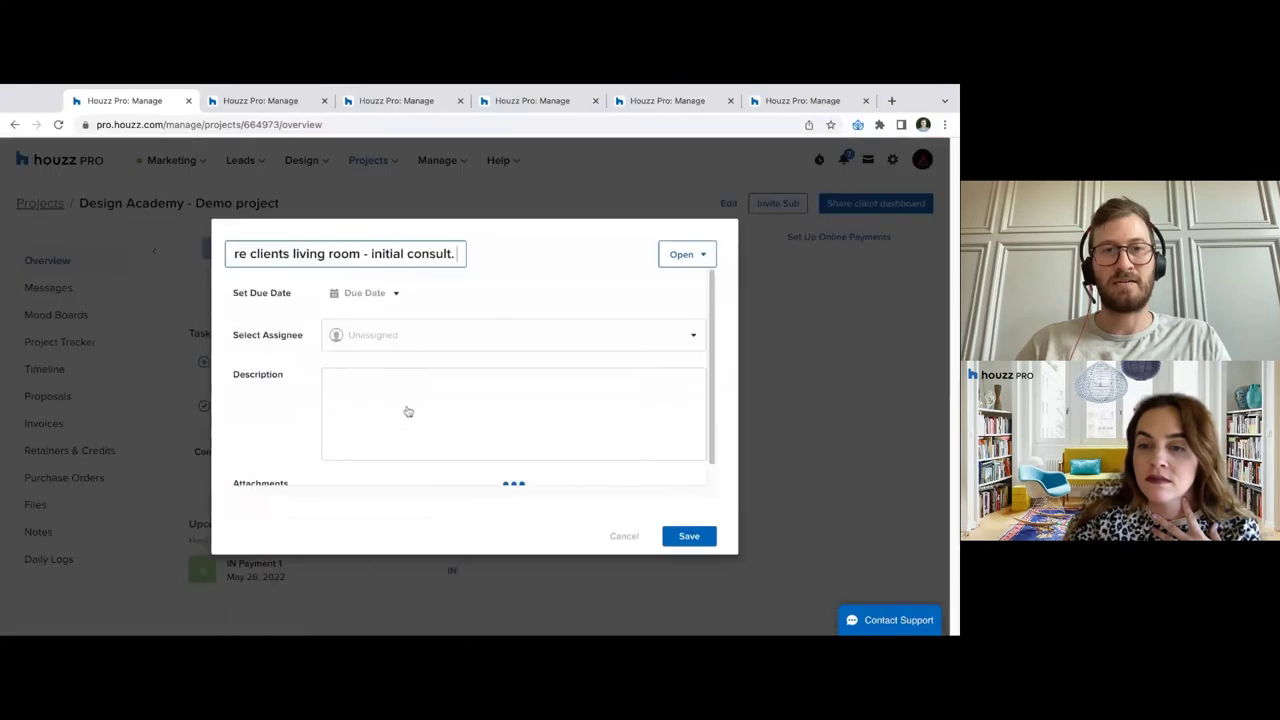
click(368, 293)
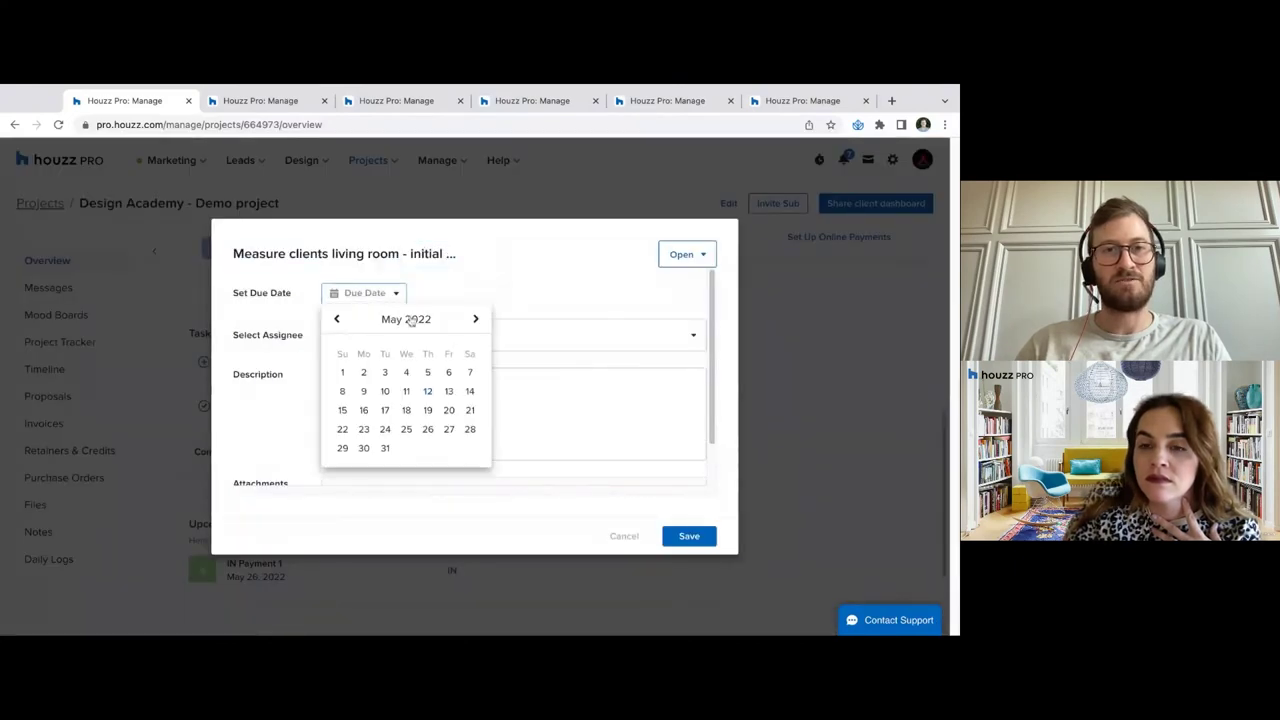
click(537, 284)
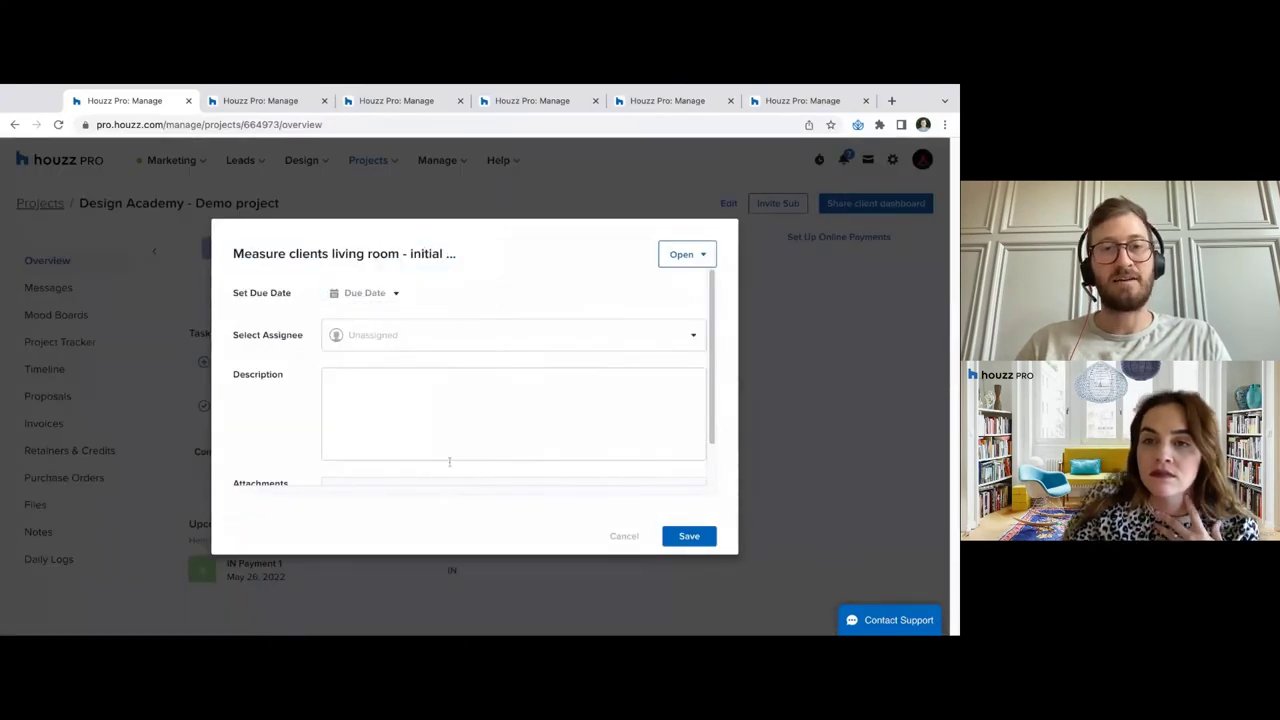
click(372, 292)
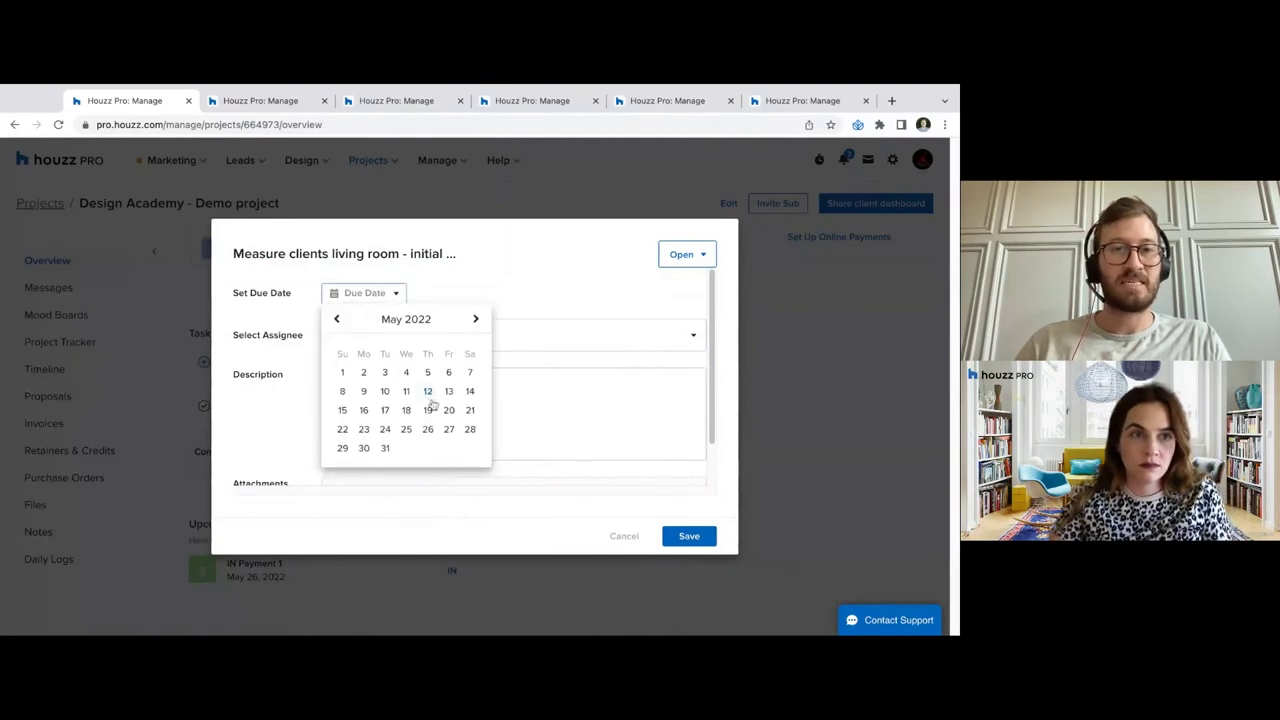
click(529, 326)
click(531, 333)
click(517, 302)
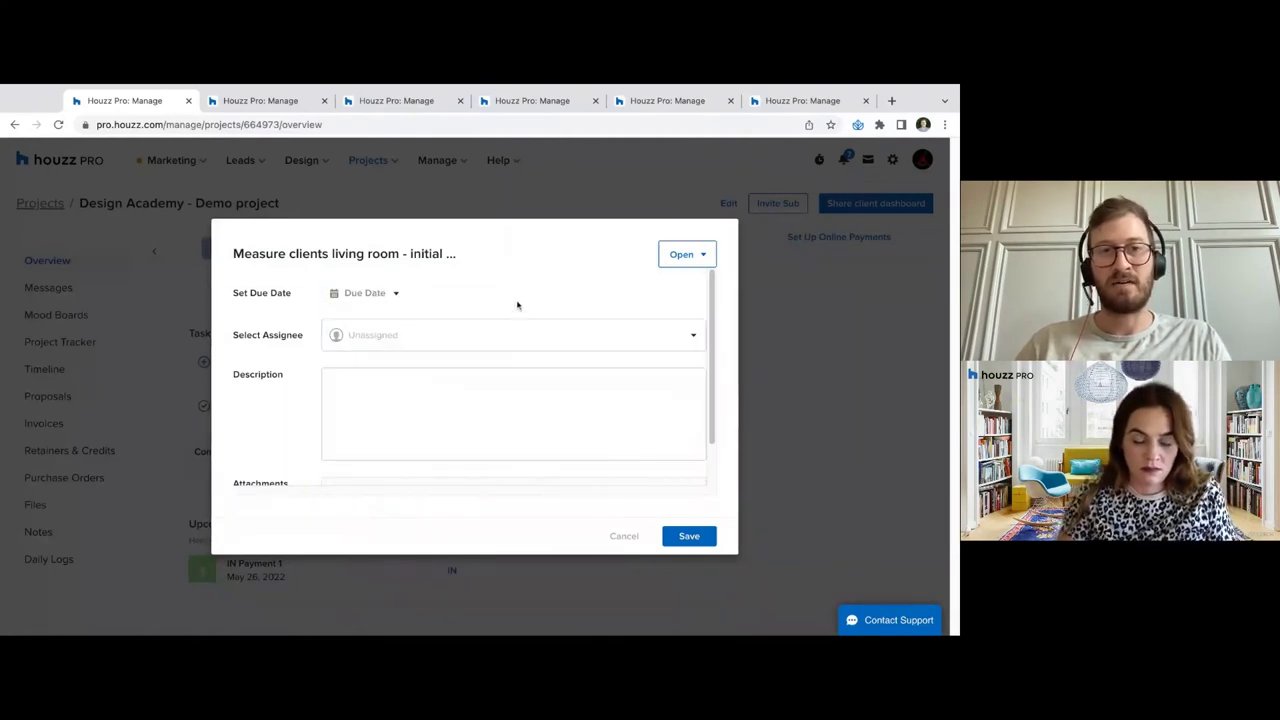
click(523, 333)
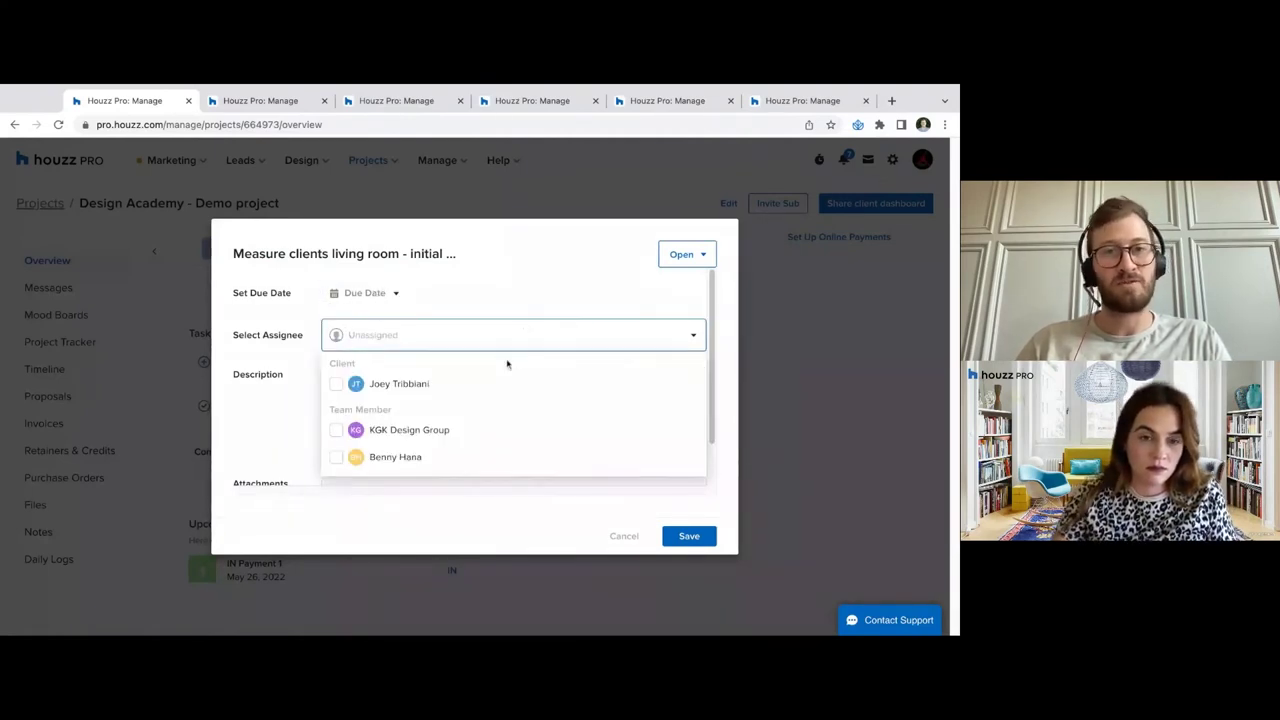
click(620, 456)
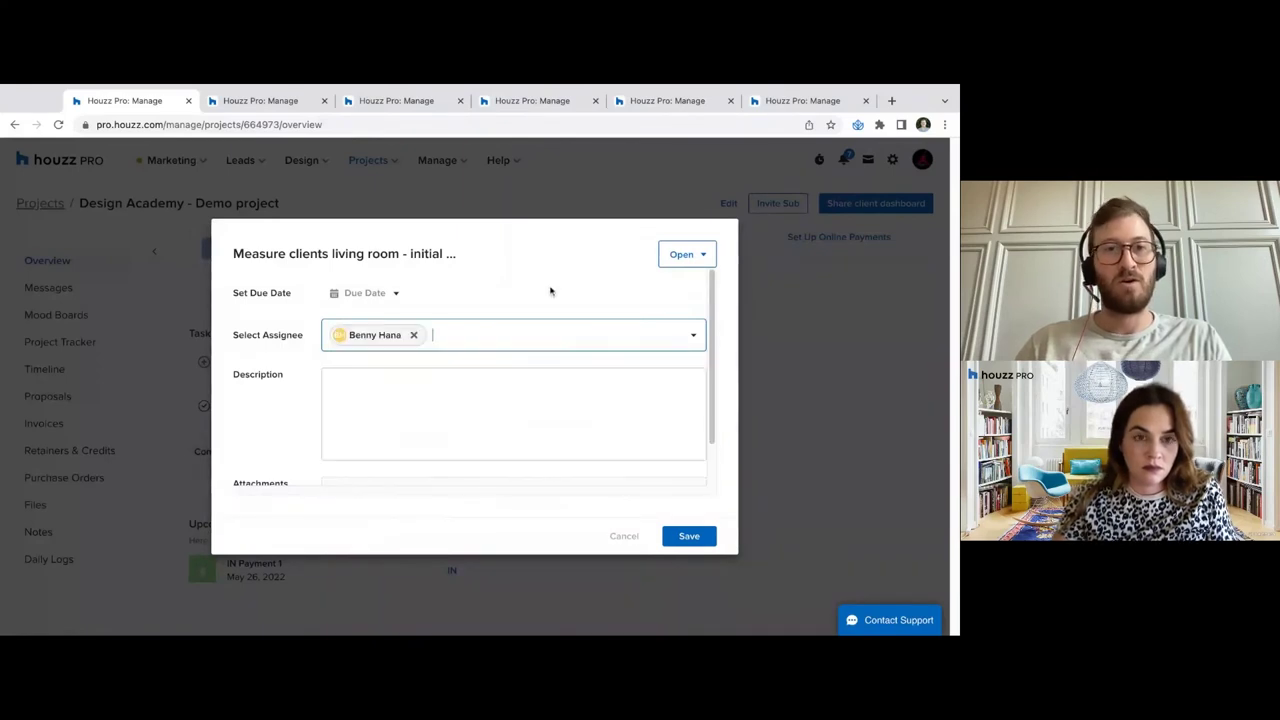
click(559, 325)
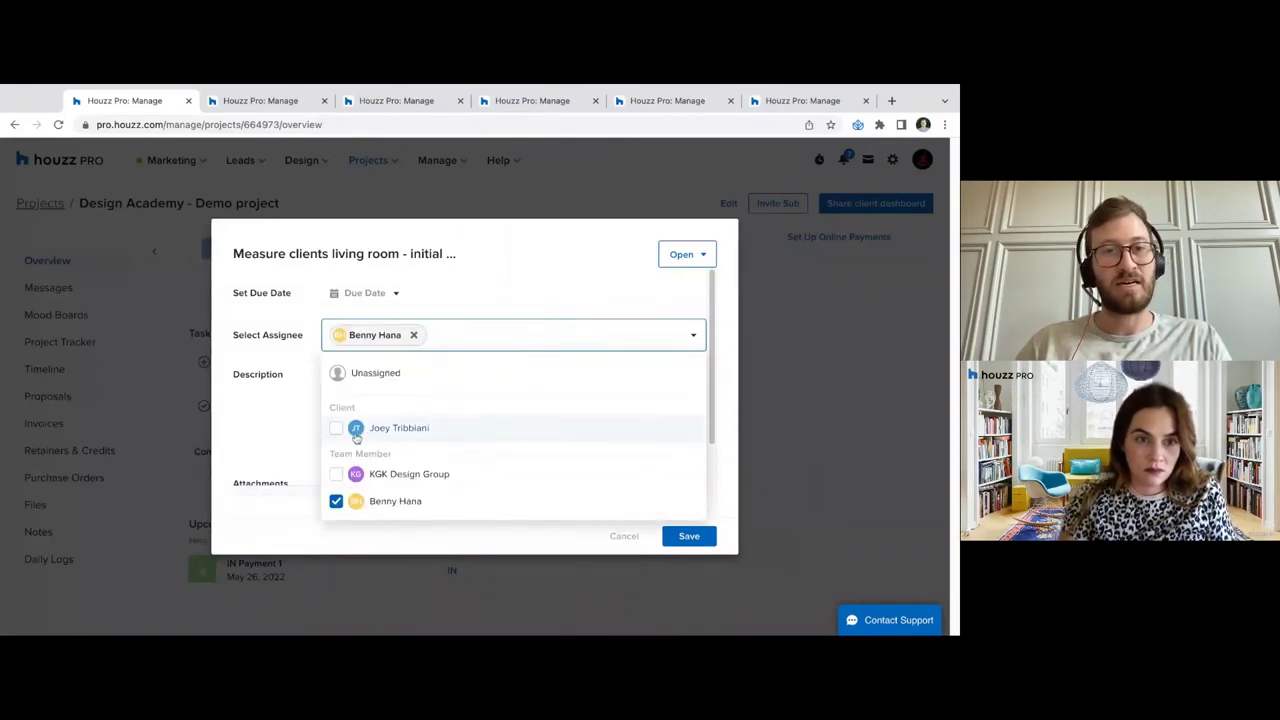
click(467, 327)
Set the task's due date to May 12, 2022 and save the task
click(365, 293)
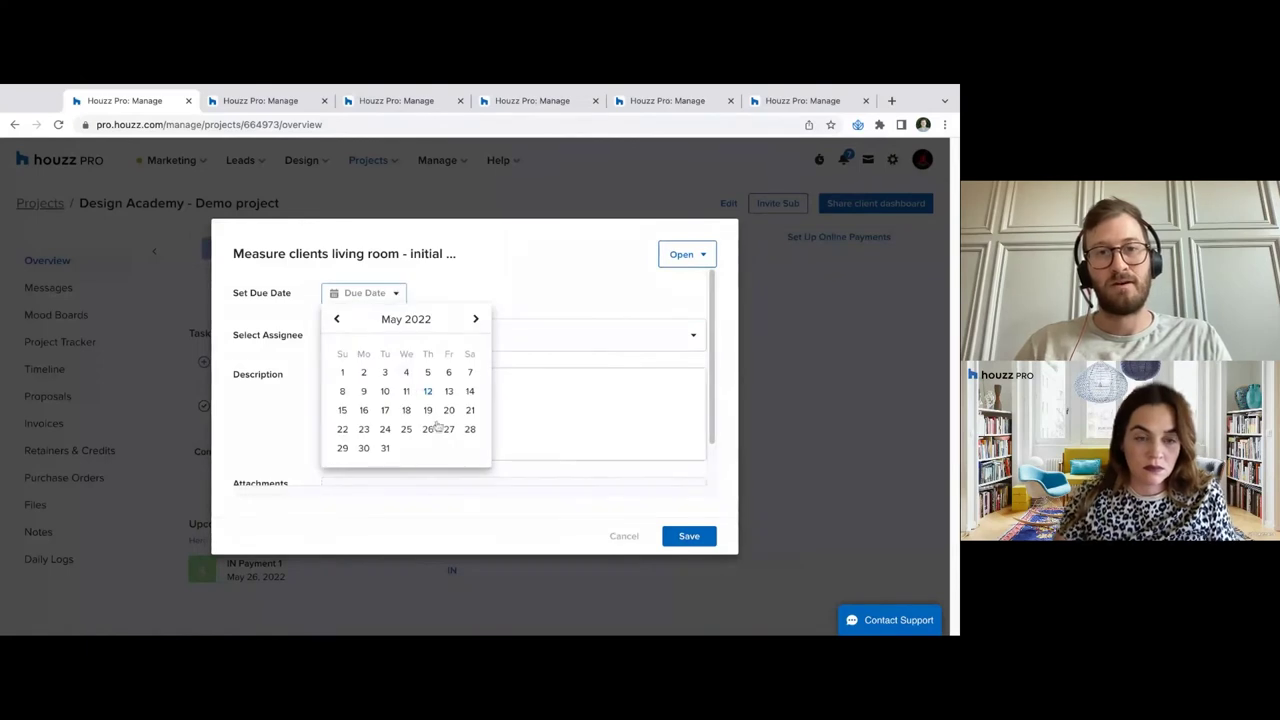
click(428, 392)
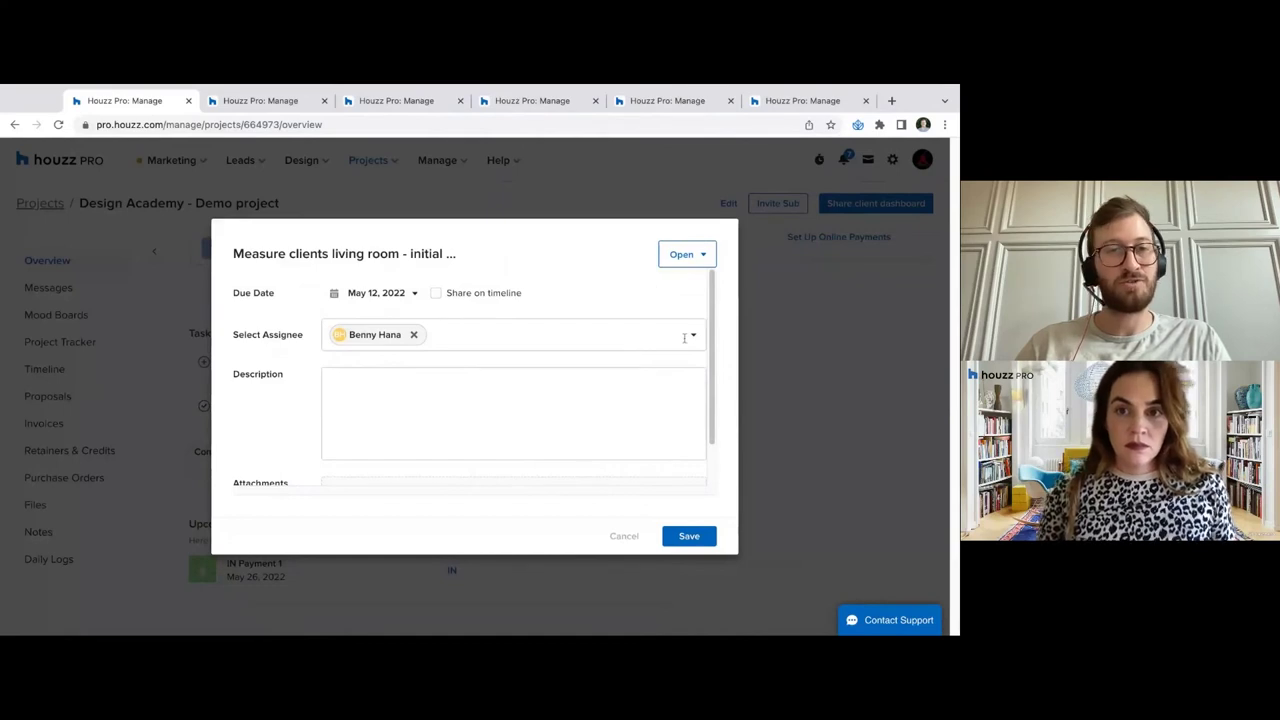
scroll(614, 357, down, 1)
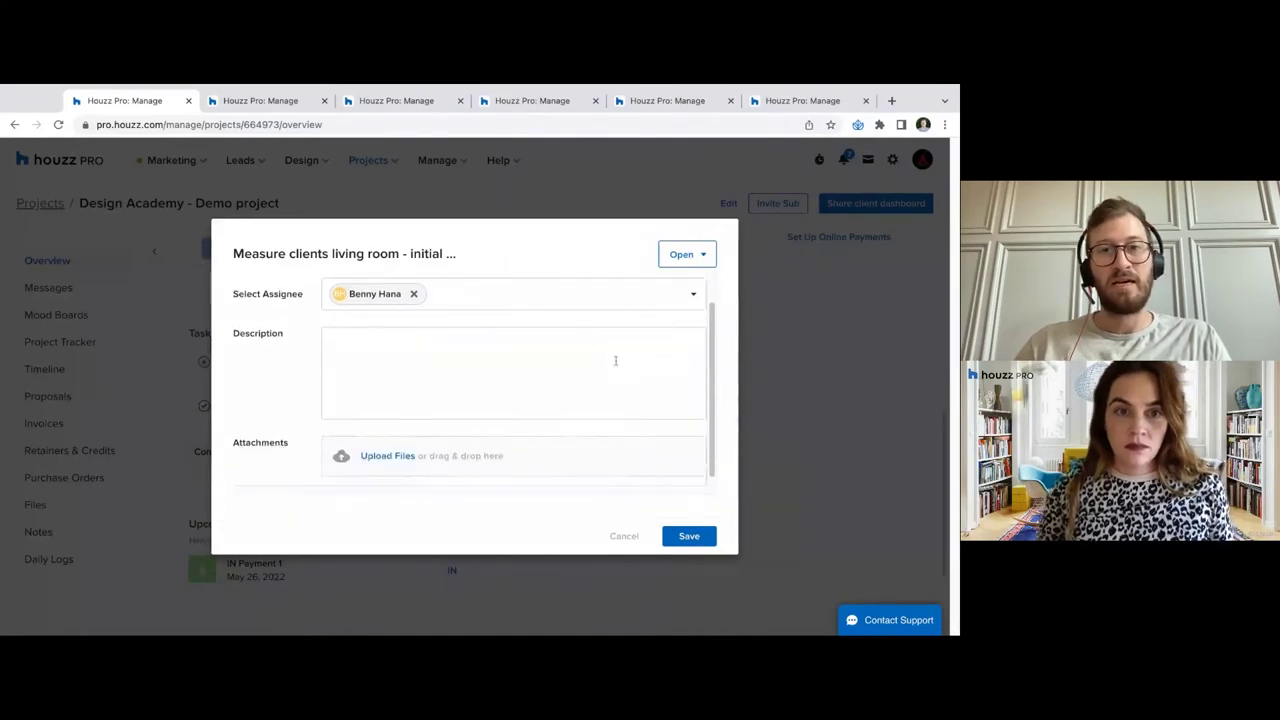
click(390, 334)
click(686, 537)
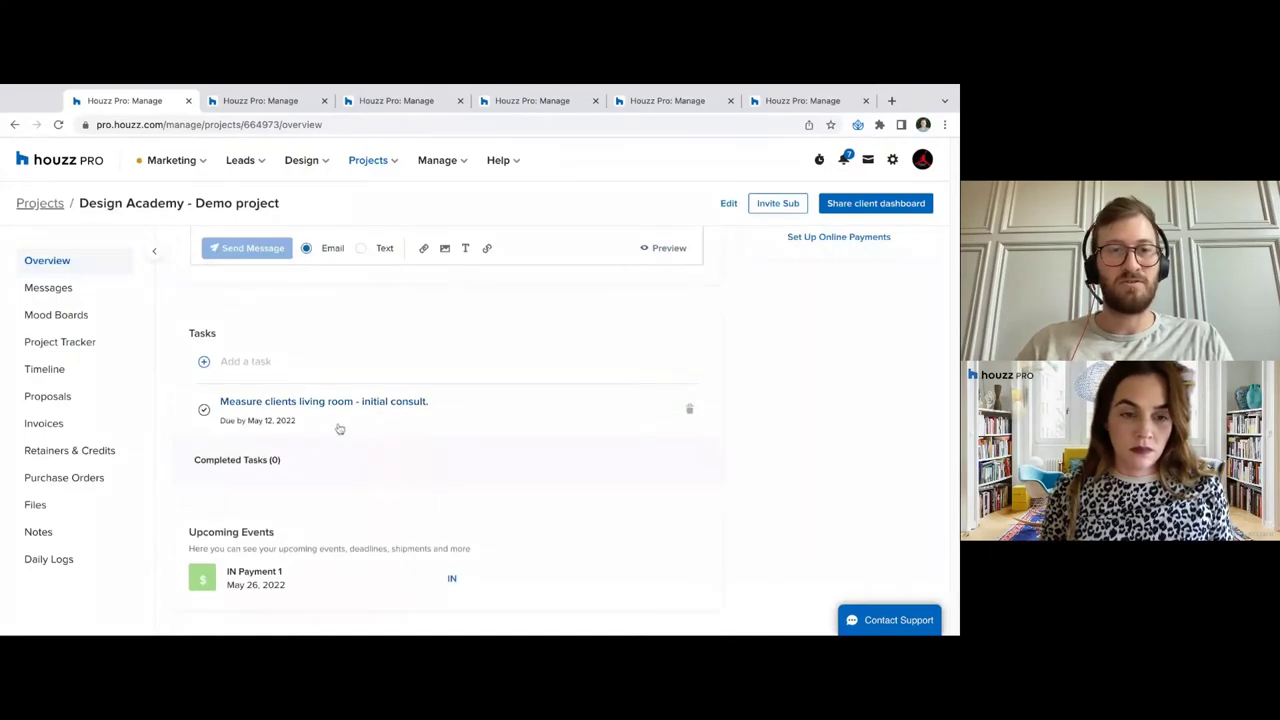
Mark the living room measuring task as completed and expand the Completed Tasks list in the project overview
click(486, 463)
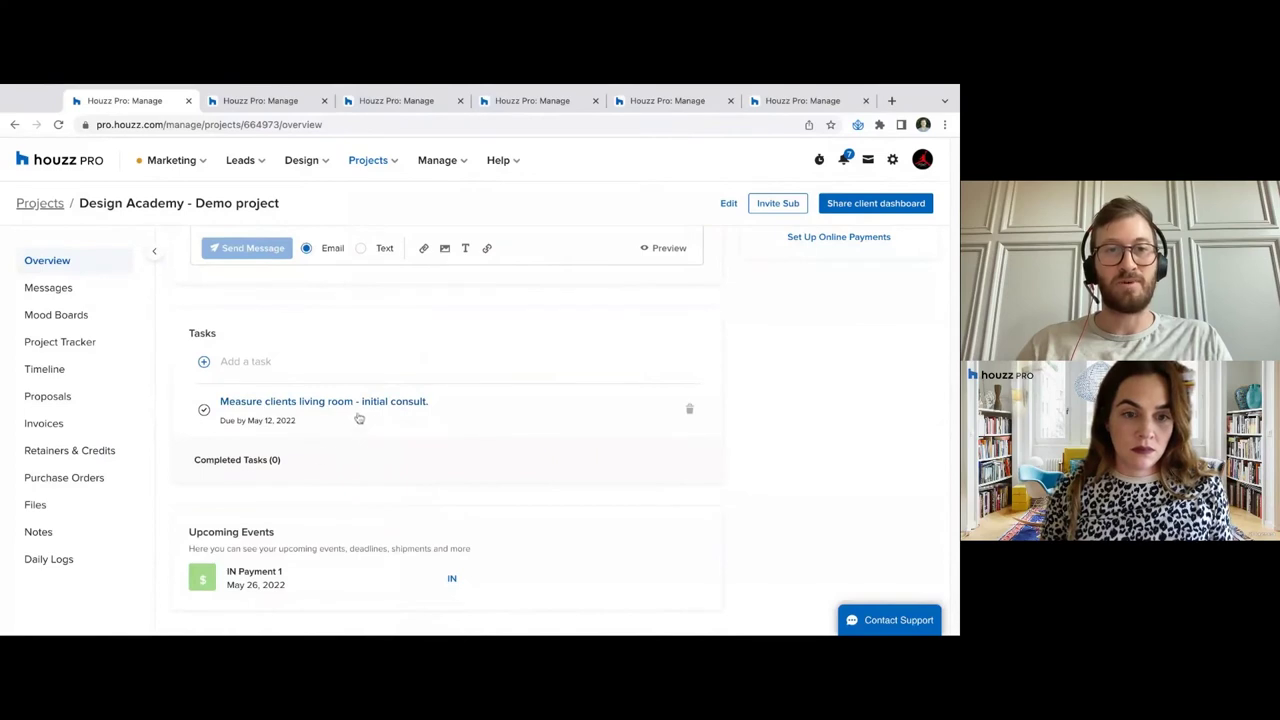
click(205, 420)
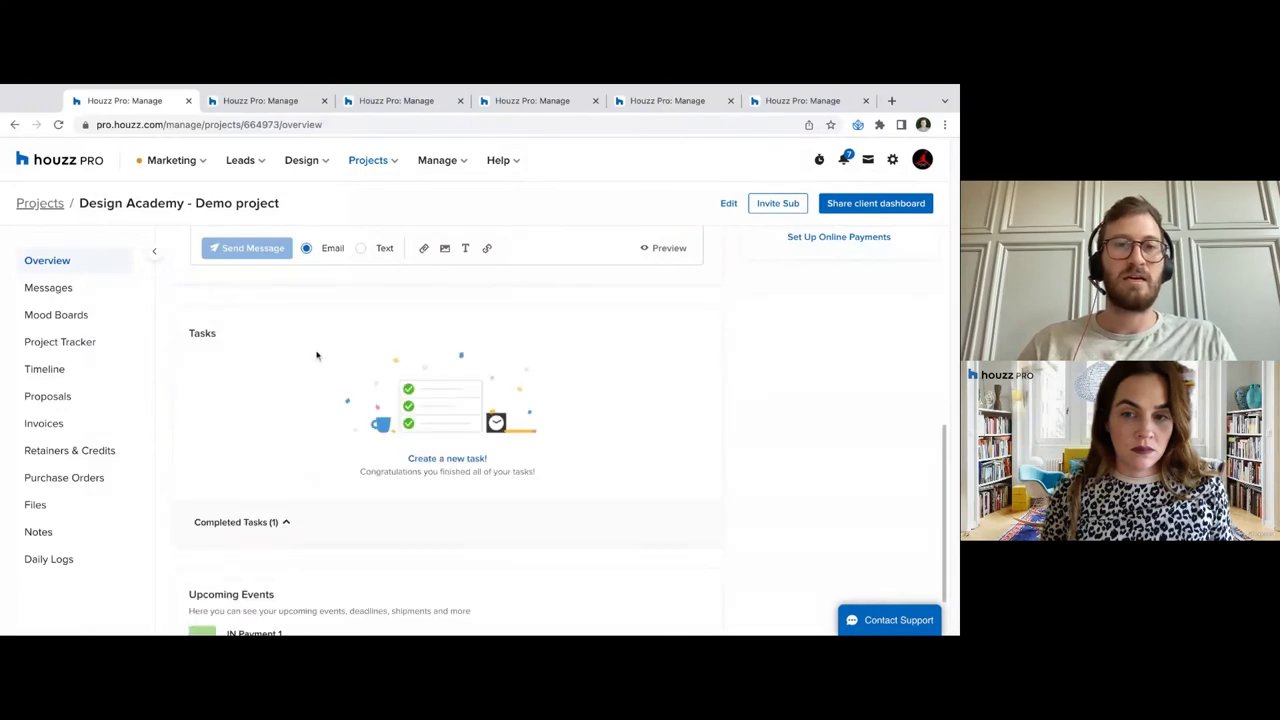
click(325, 524)
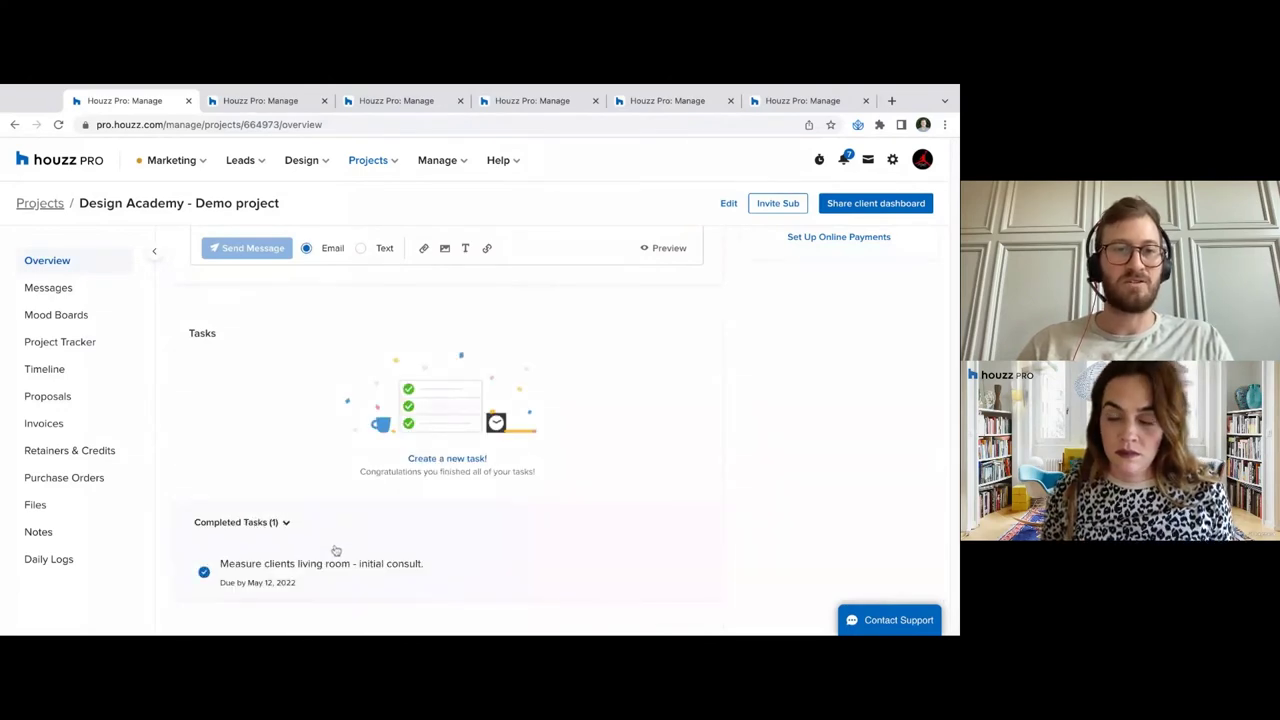
scroll(336, 550, down, 2)
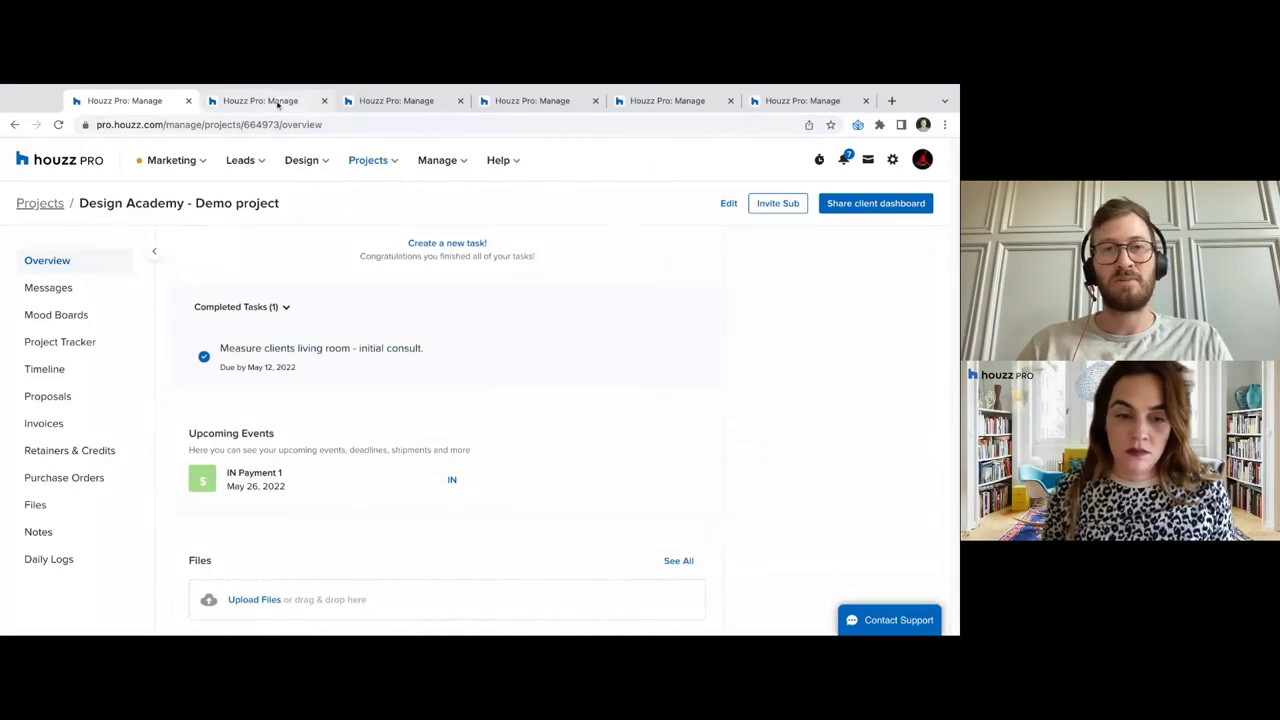
Switch from the demo project's overview to the Tasks page that covers all projects
click(278, 104)
click(125, 101)
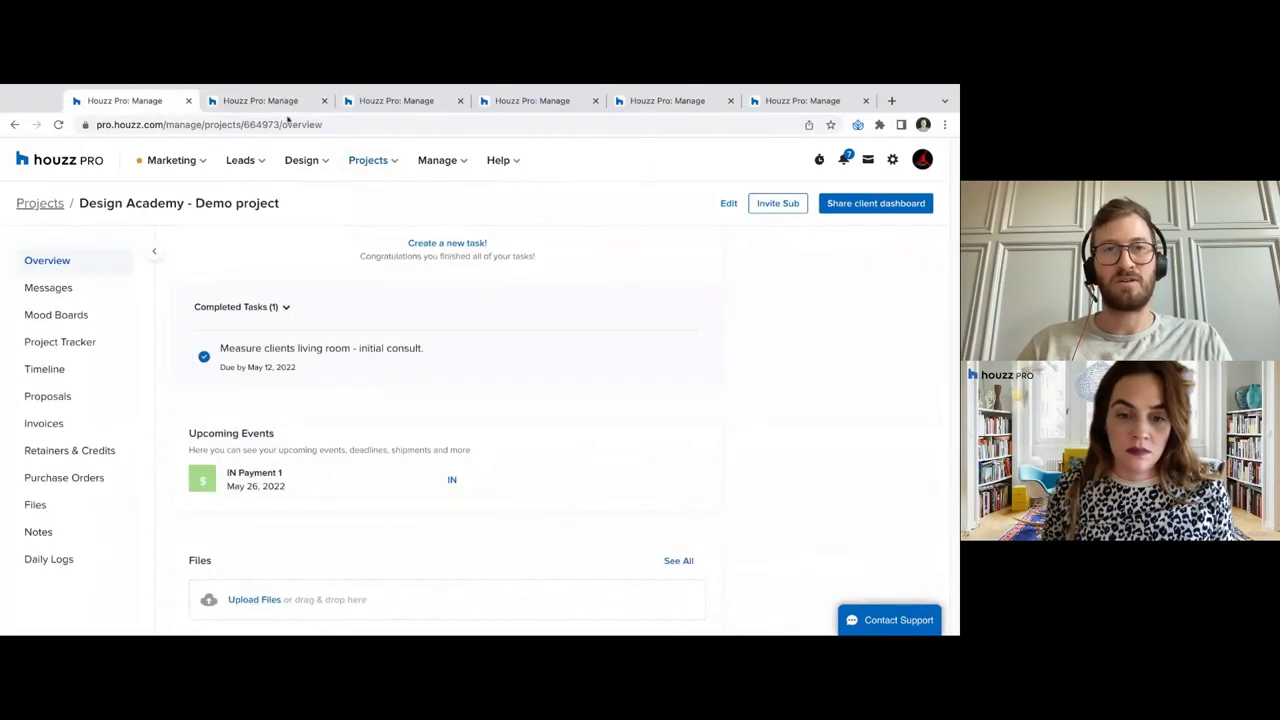
click(370, 160)
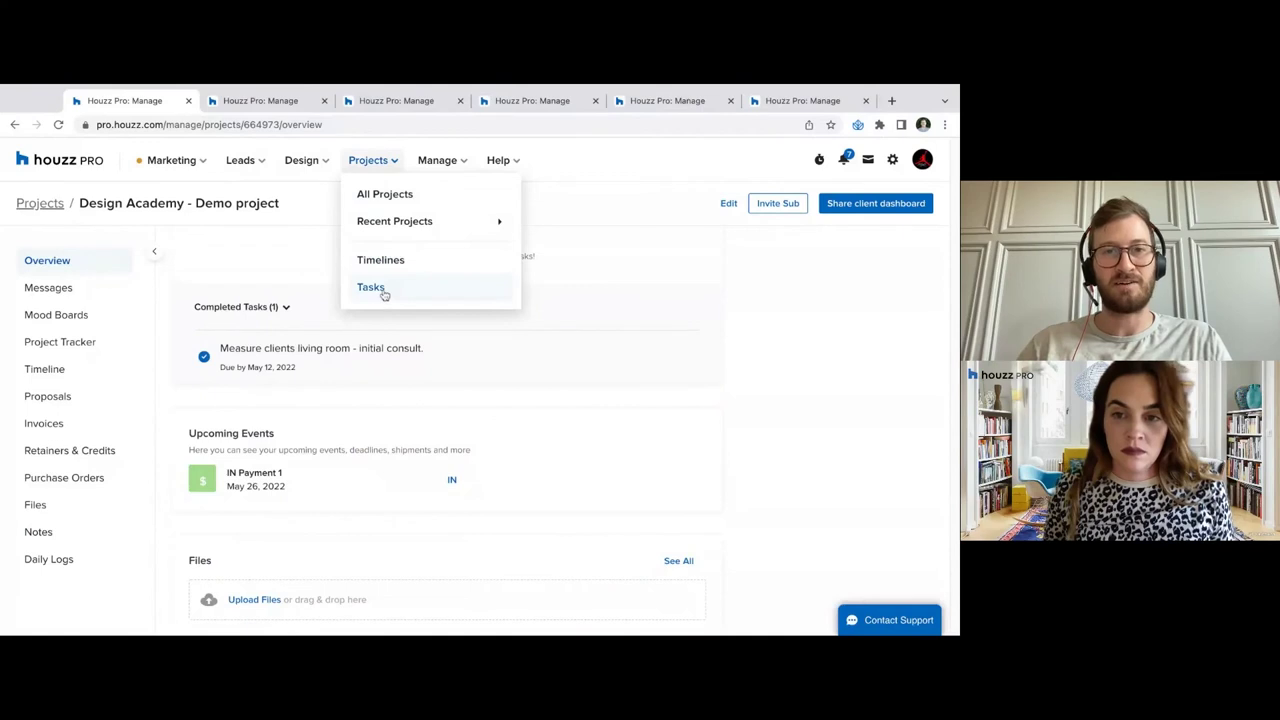
click(287, 106)
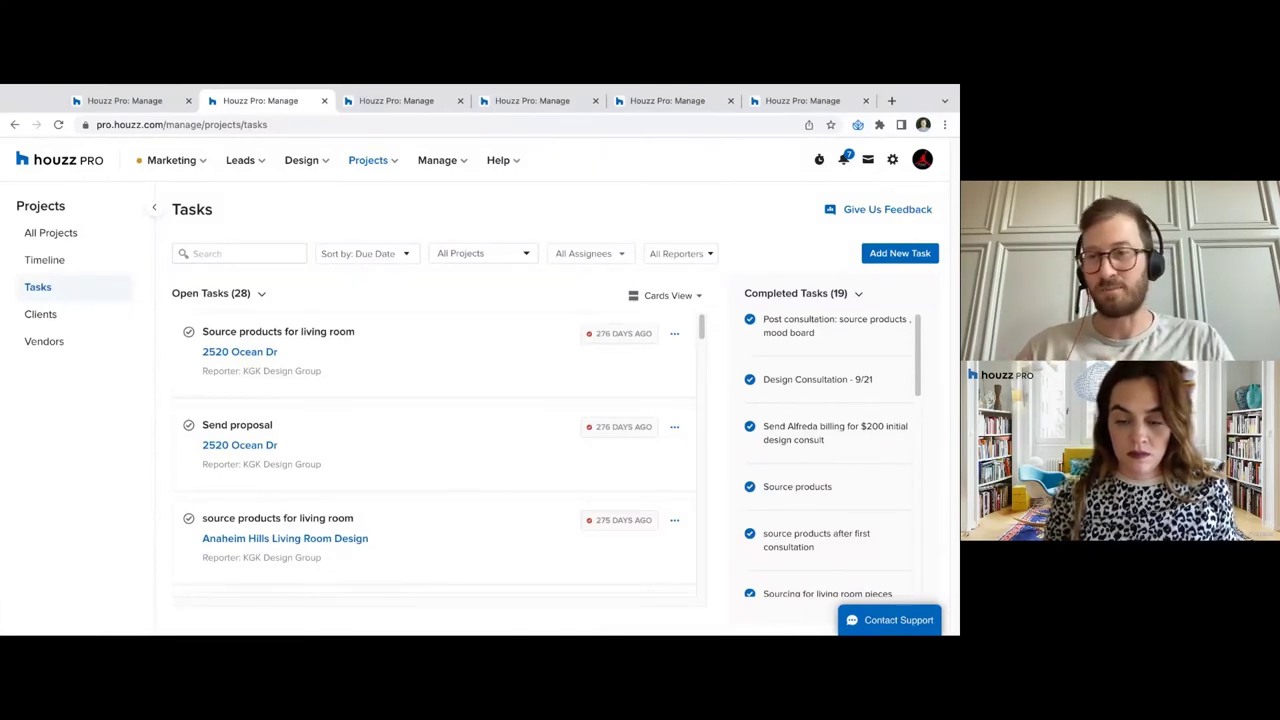
click(114, 102)
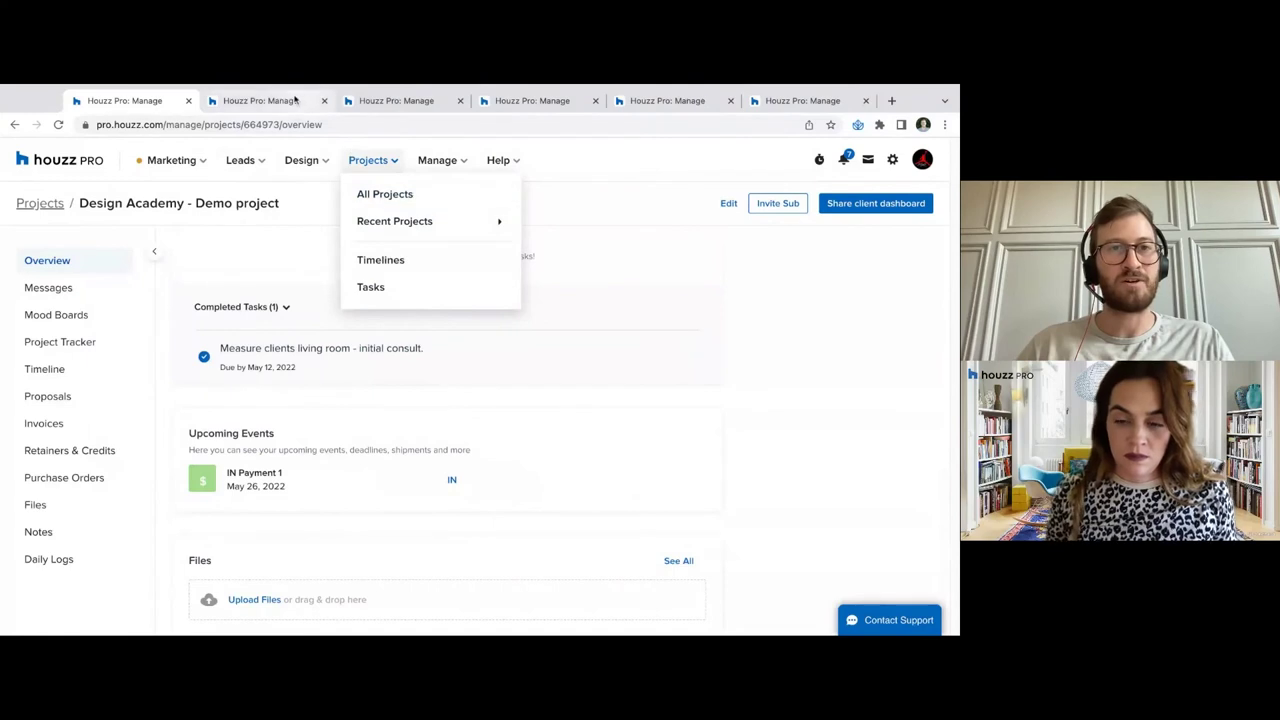
click(295, 101)
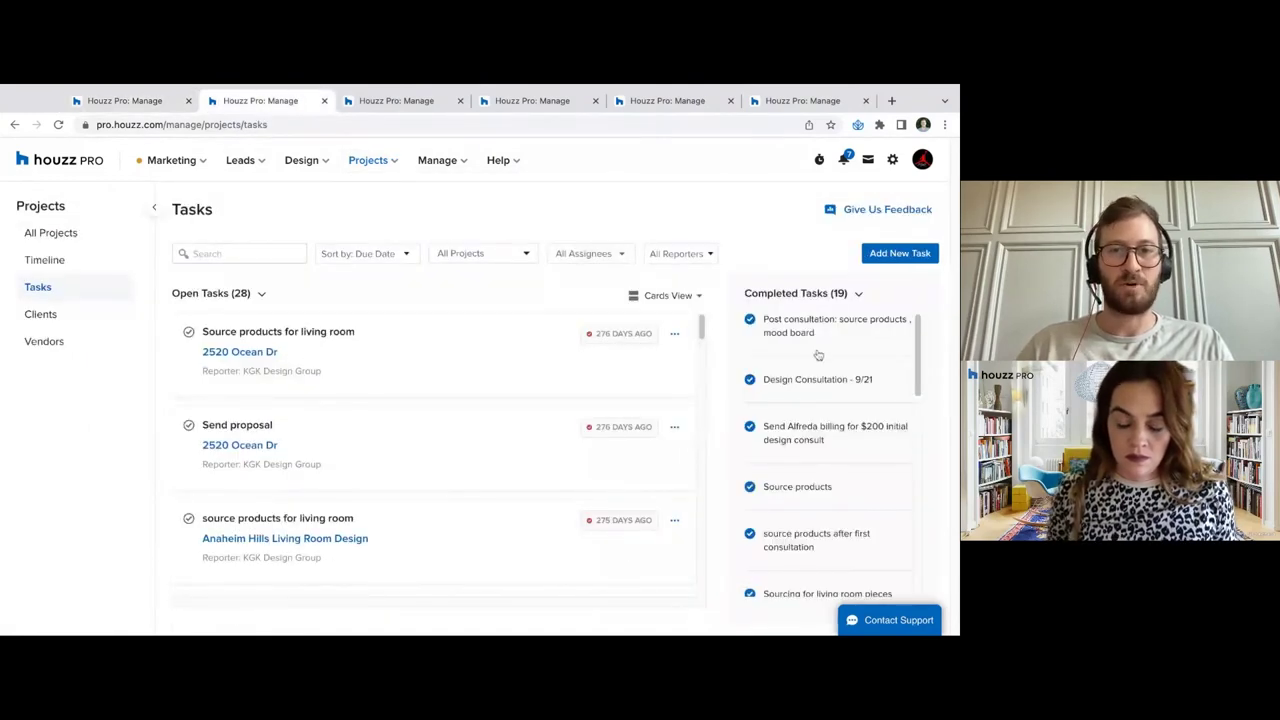
click(674, 428)
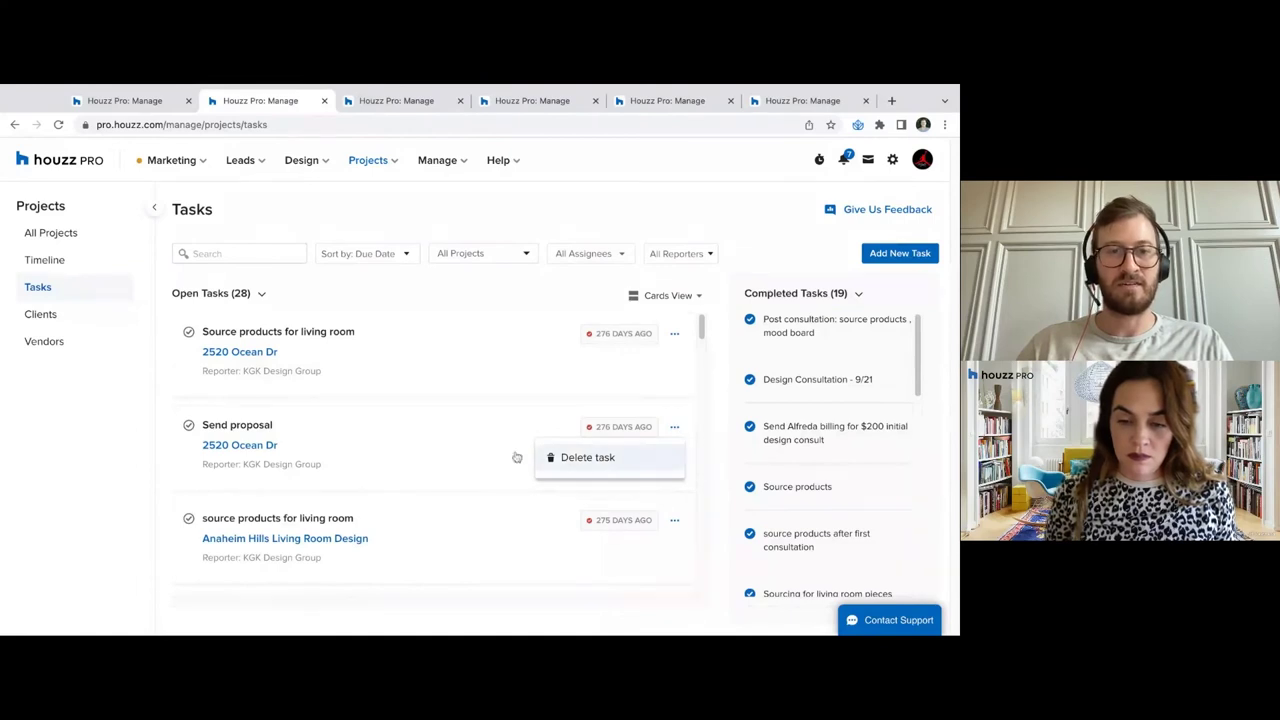
click(360, 463)
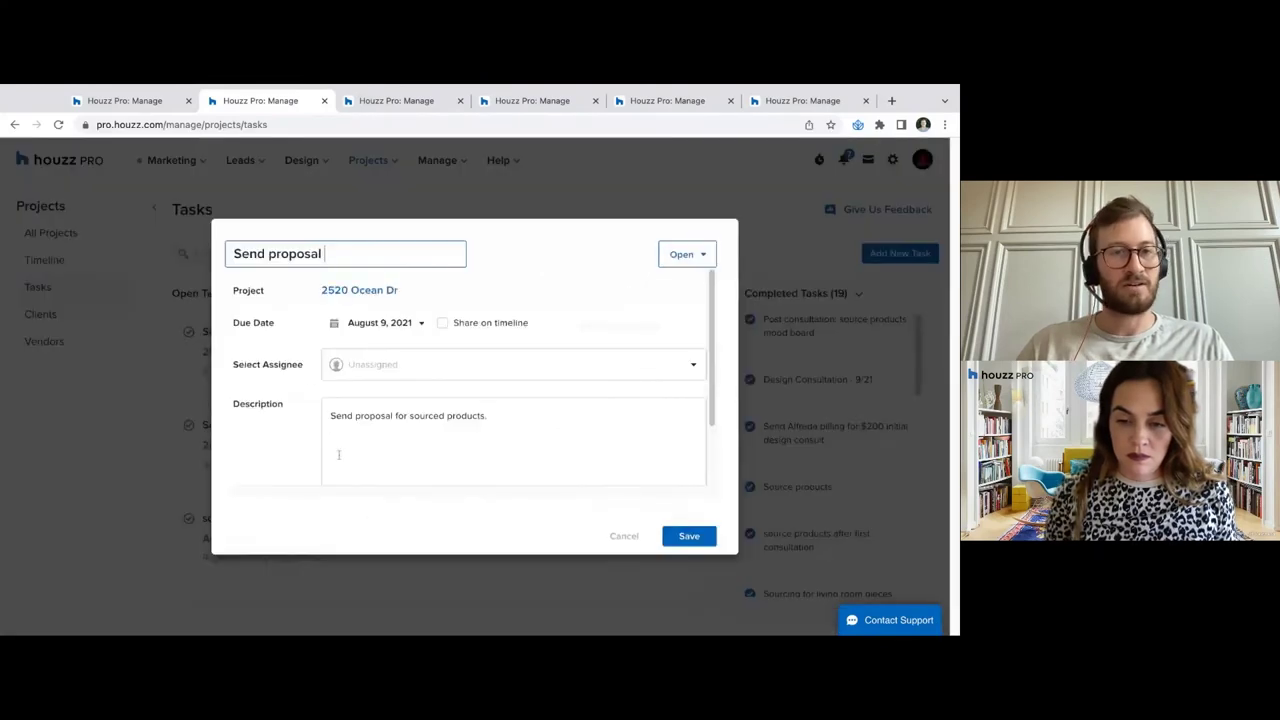
click(623, 538)
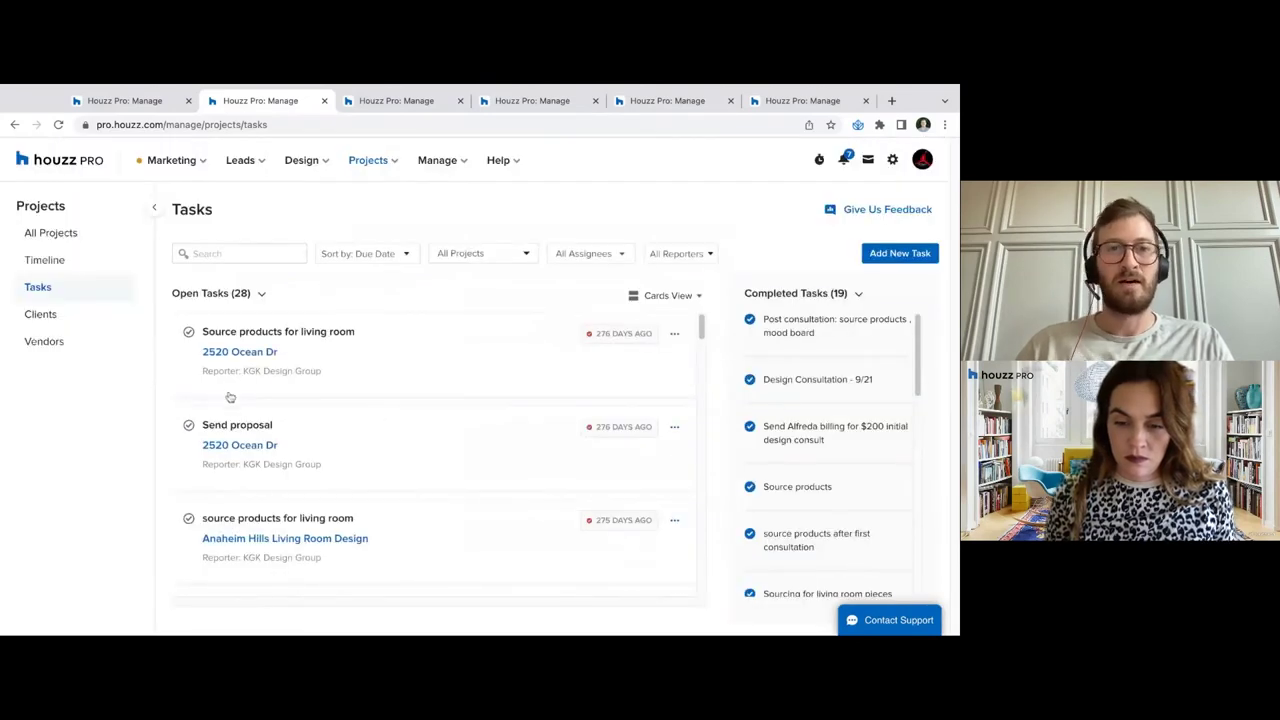
click(189, 333)
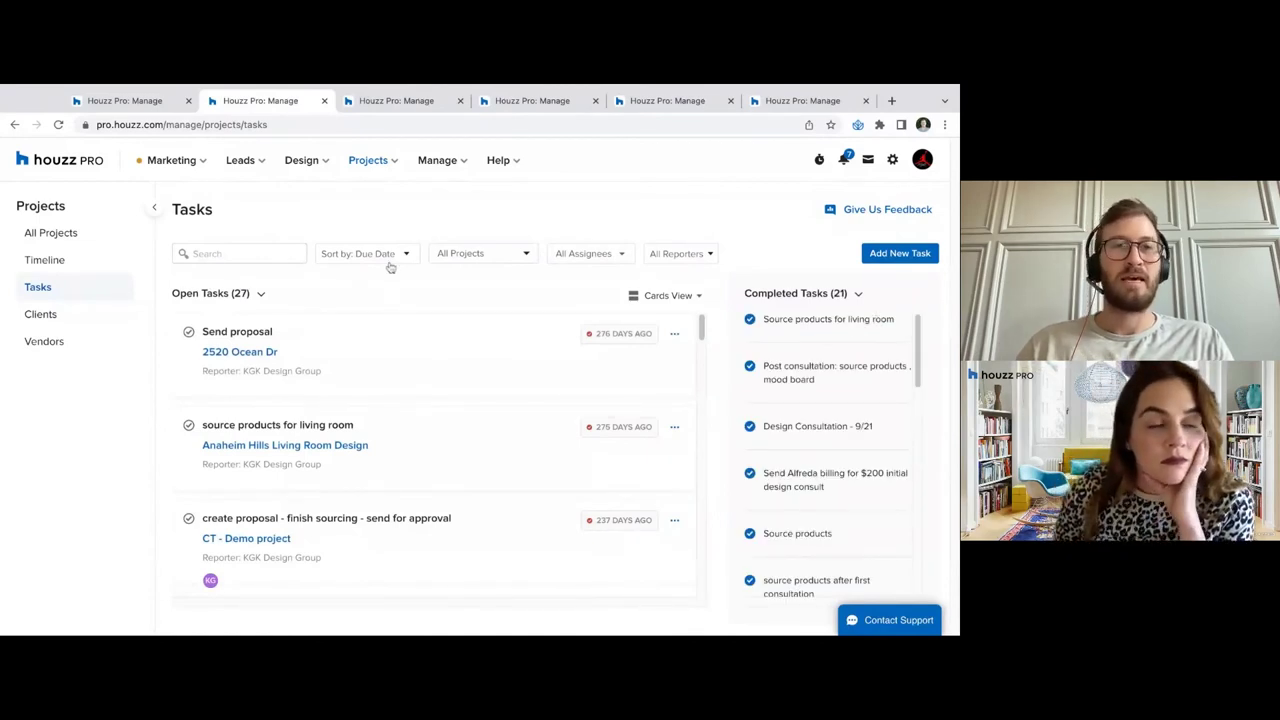
double_click(176, 207)
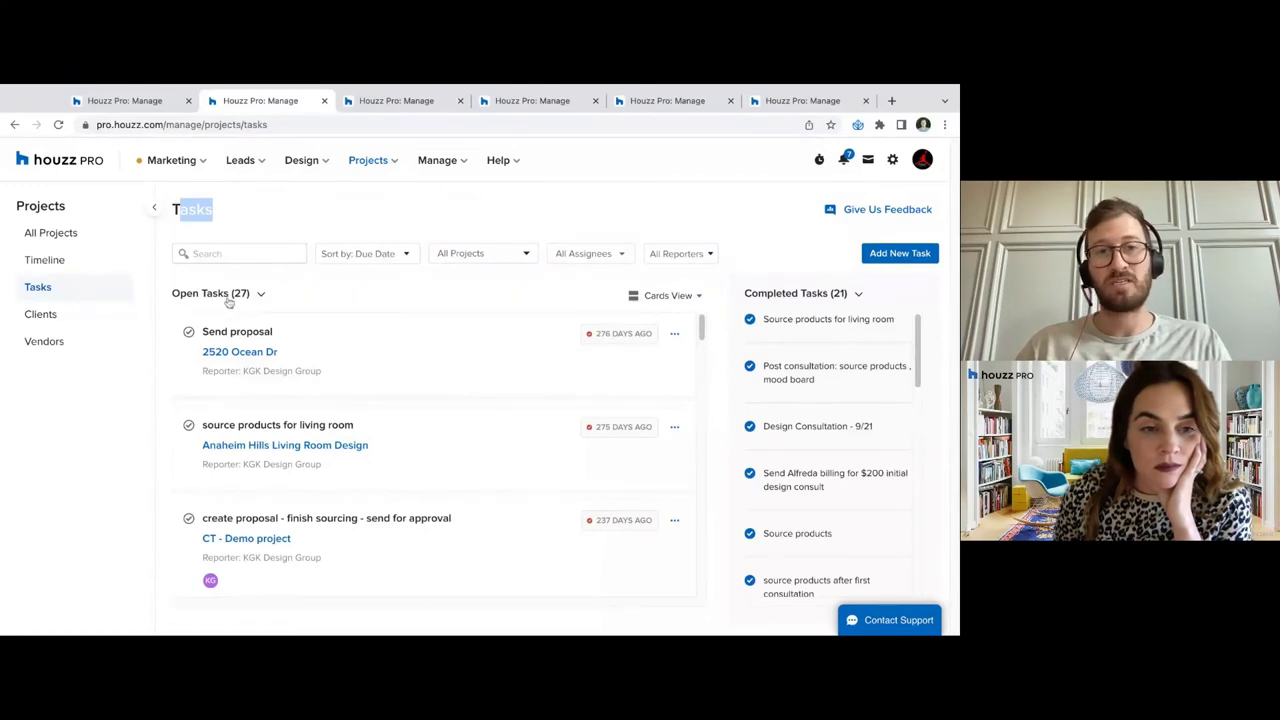
click(314, 206)
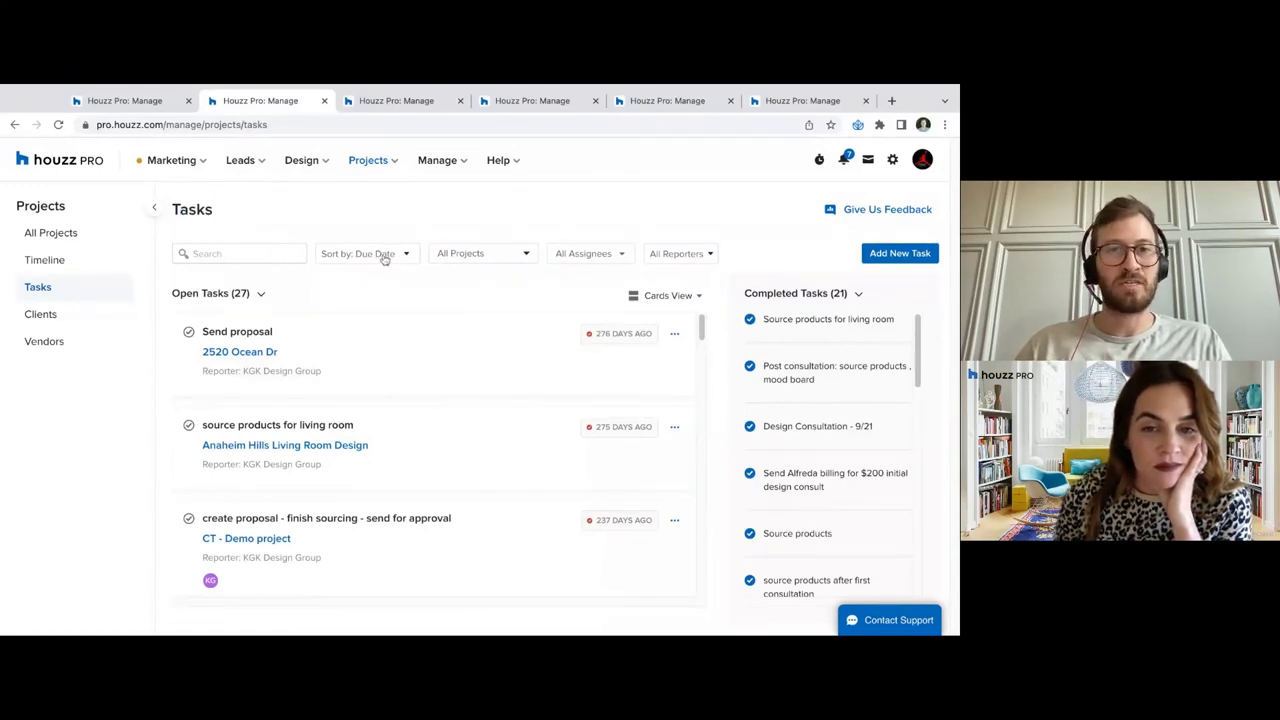
Examine the project, assignee and reporter filter choices for the task list without applying any
click(468, 255)
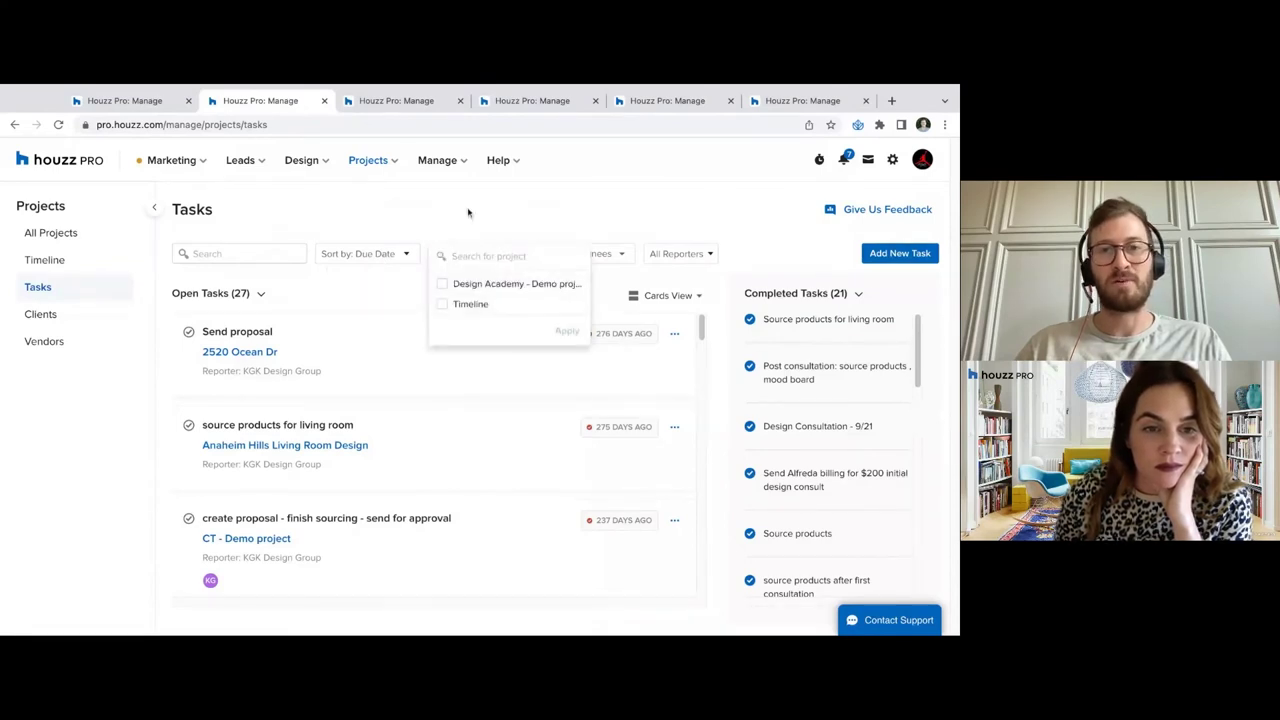
click(528, 224)
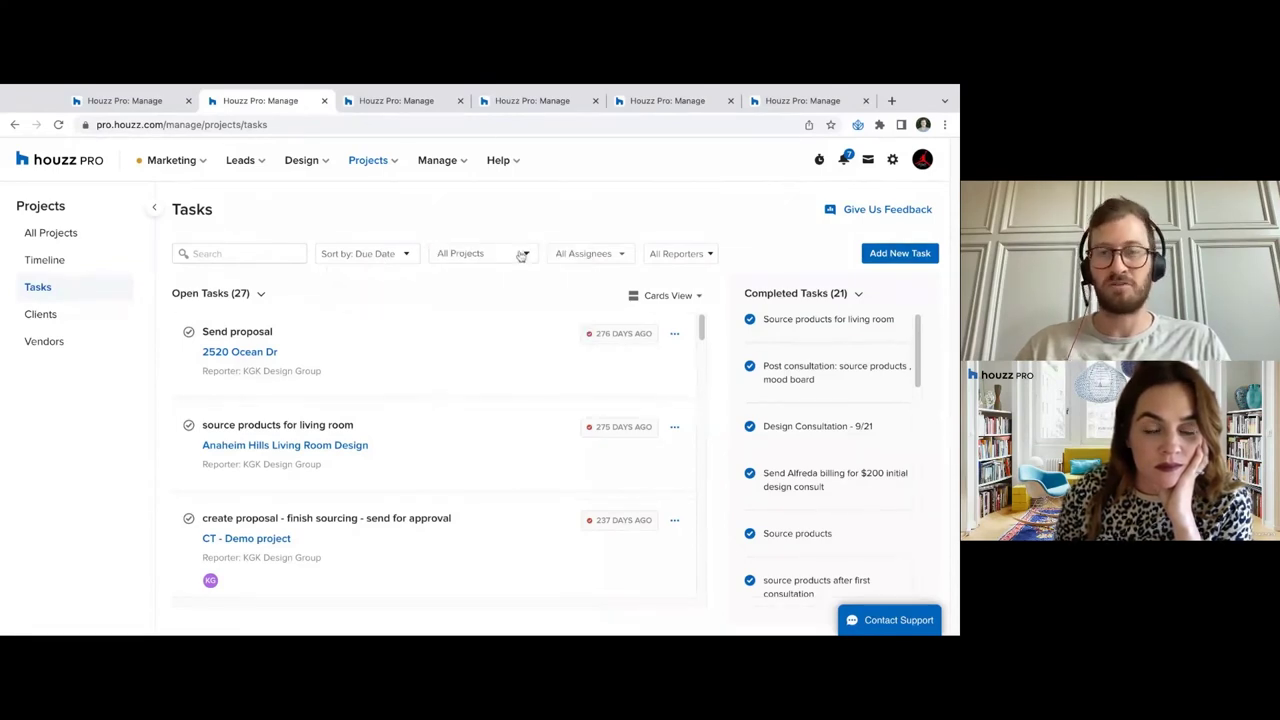
click(618, 254)
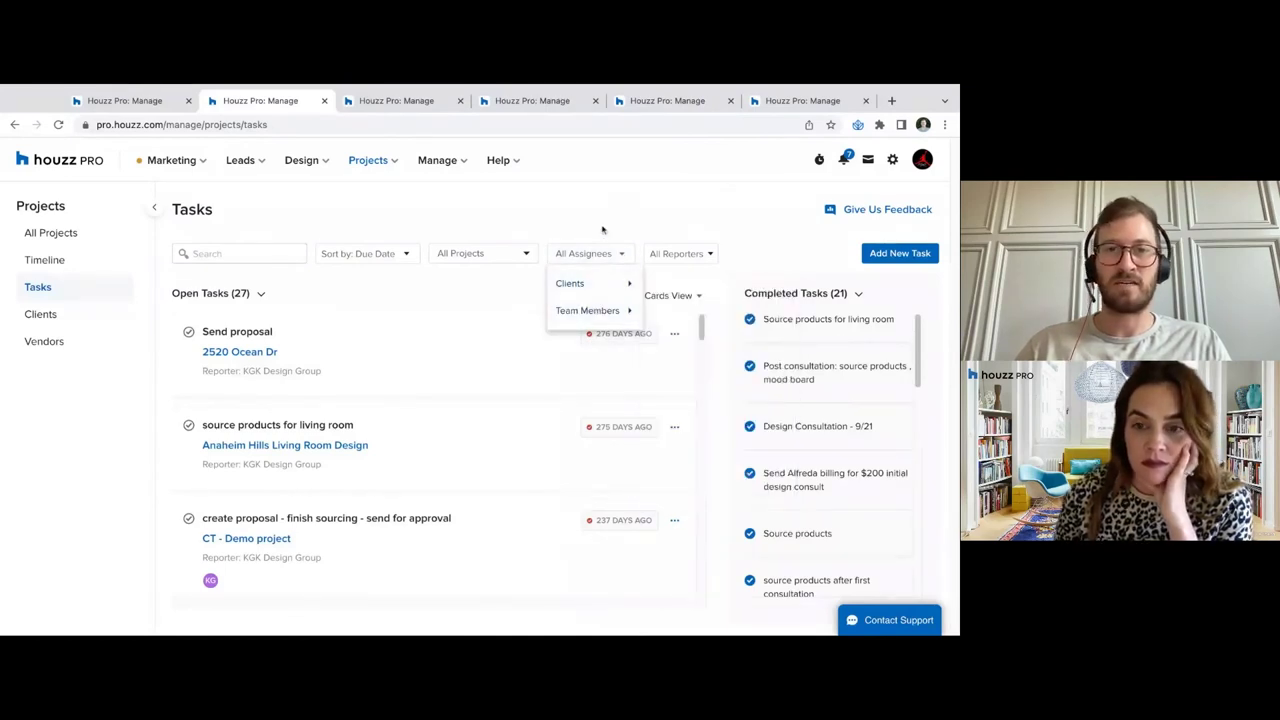
click(602, 230)
click(568, 258)
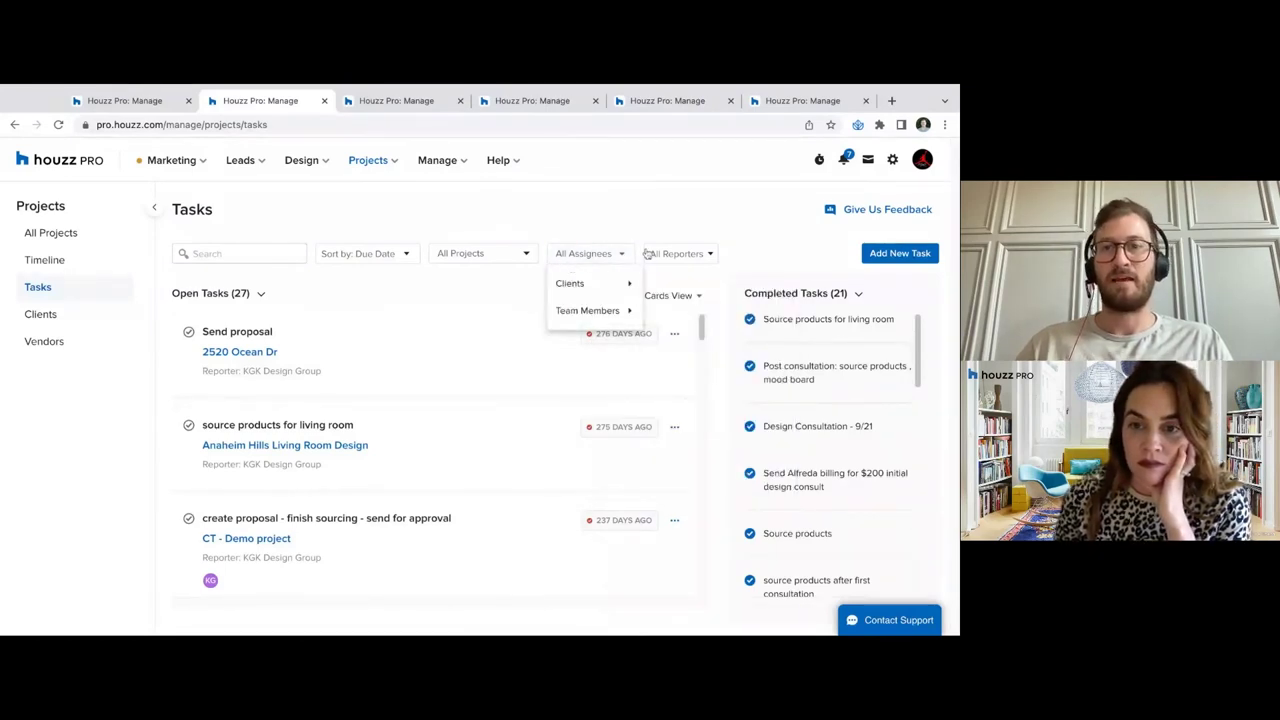
click(680, 254)
click(689, 254)
click(688, 257)
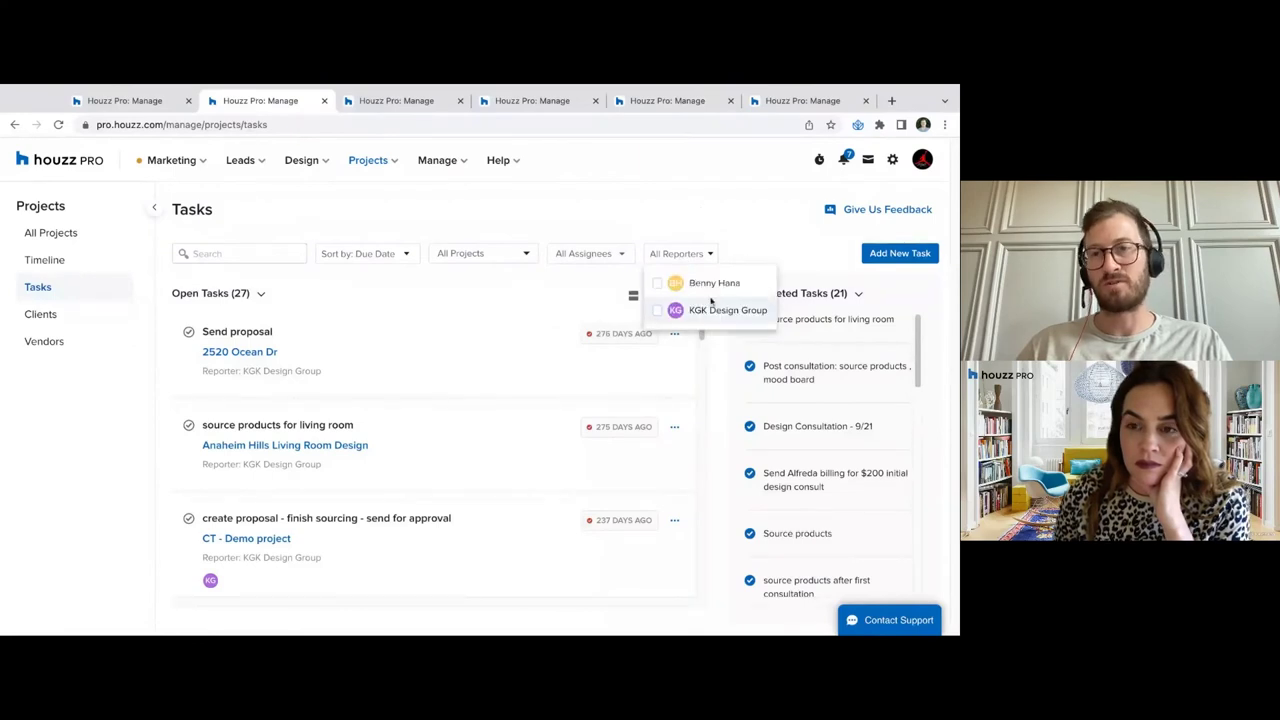
click(671, 214)
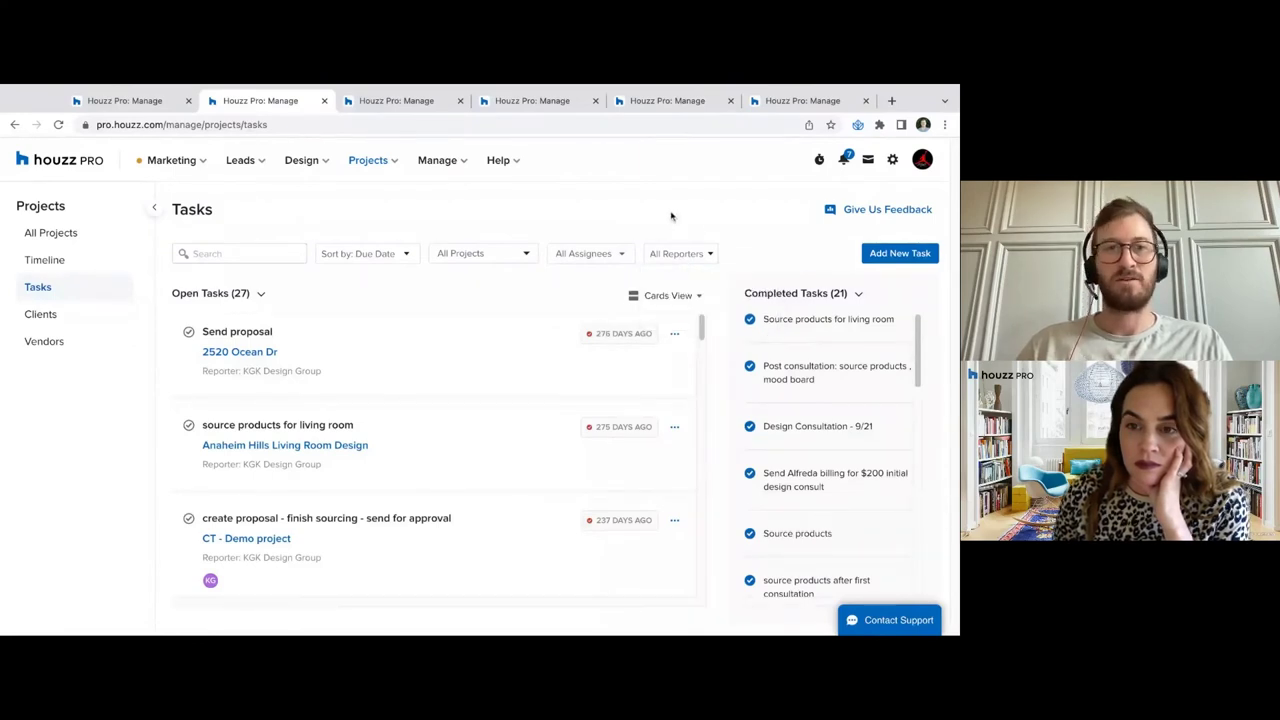
Sort the tasks by Newest and look through the open tasks
click(380, 258)
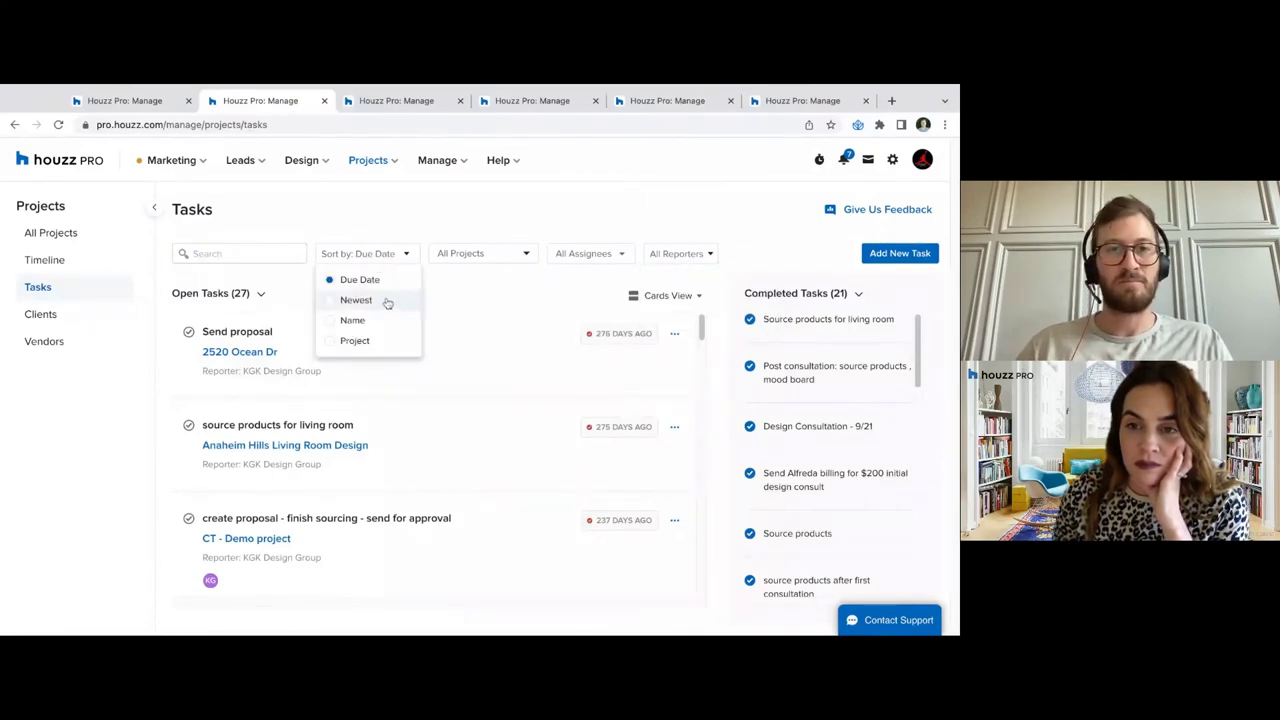
click(386, 298)
click(394, 254)
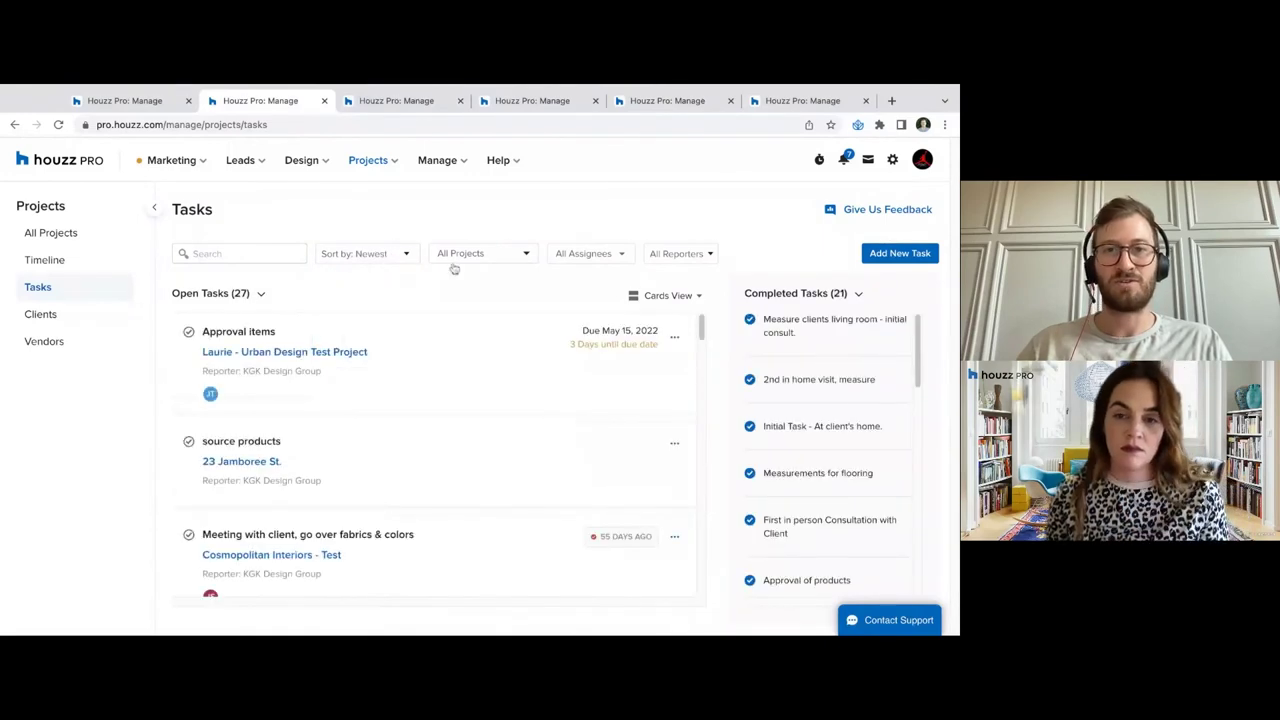
click(382, 258)
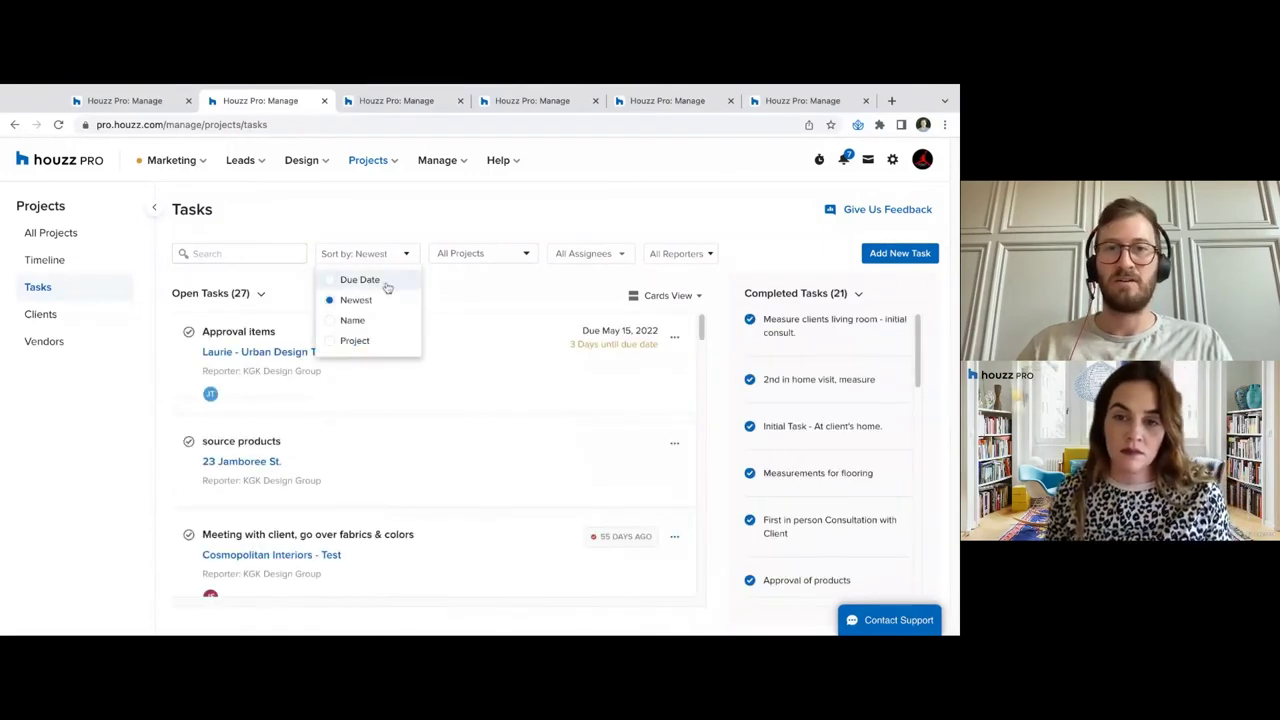
click(463, 215)
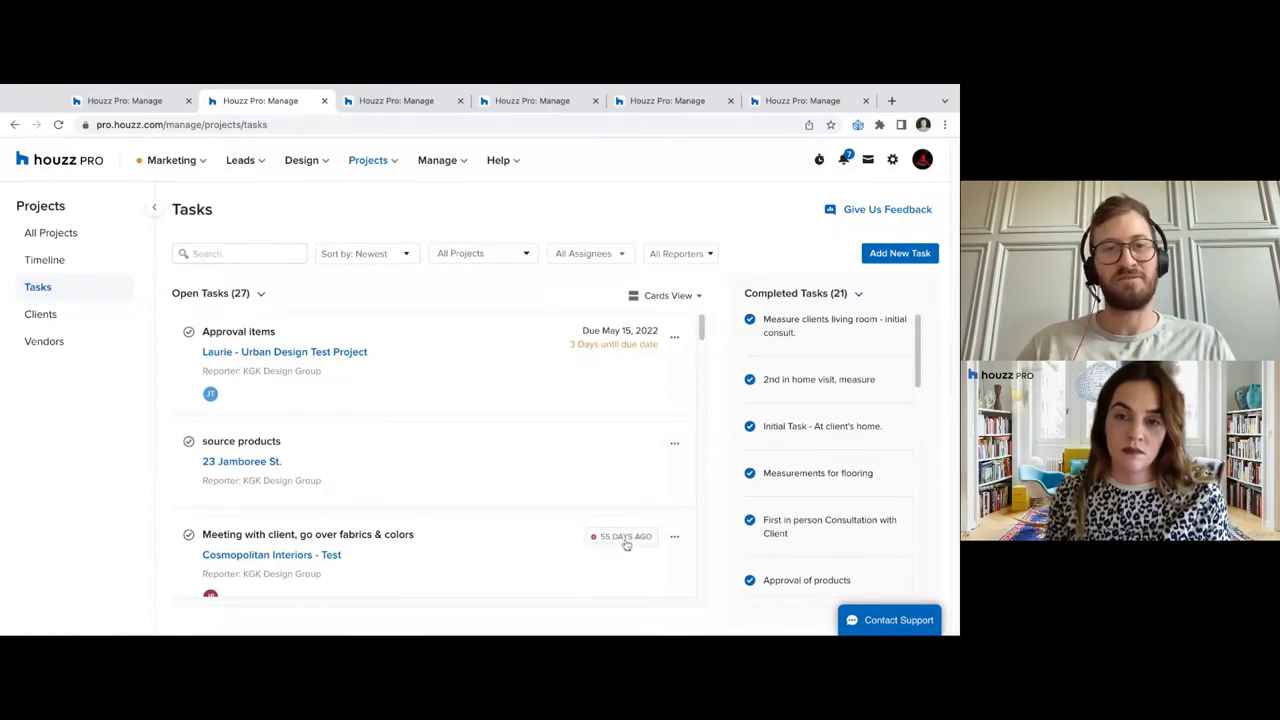
scroll(625, 543, down, 1)
scroll(490, 470, up, 1)
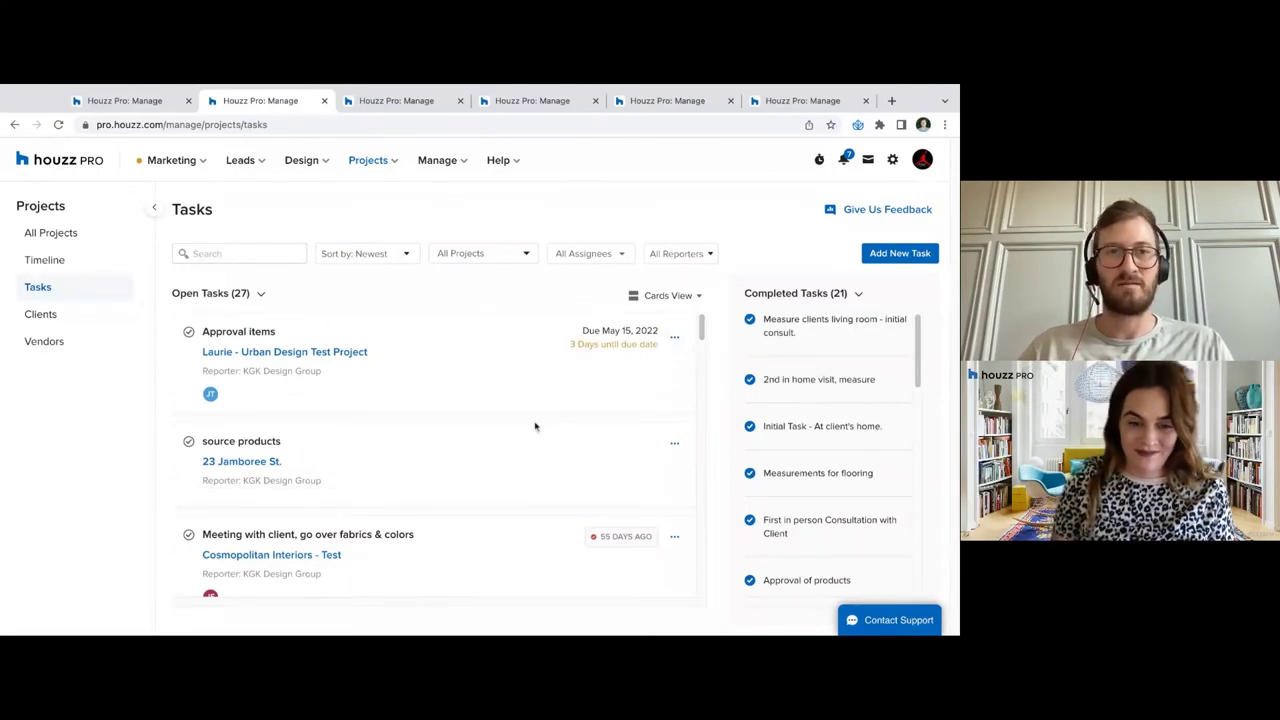
Return to the Design Academy - Demo project overview and view its Tasks section
click(161, 104)
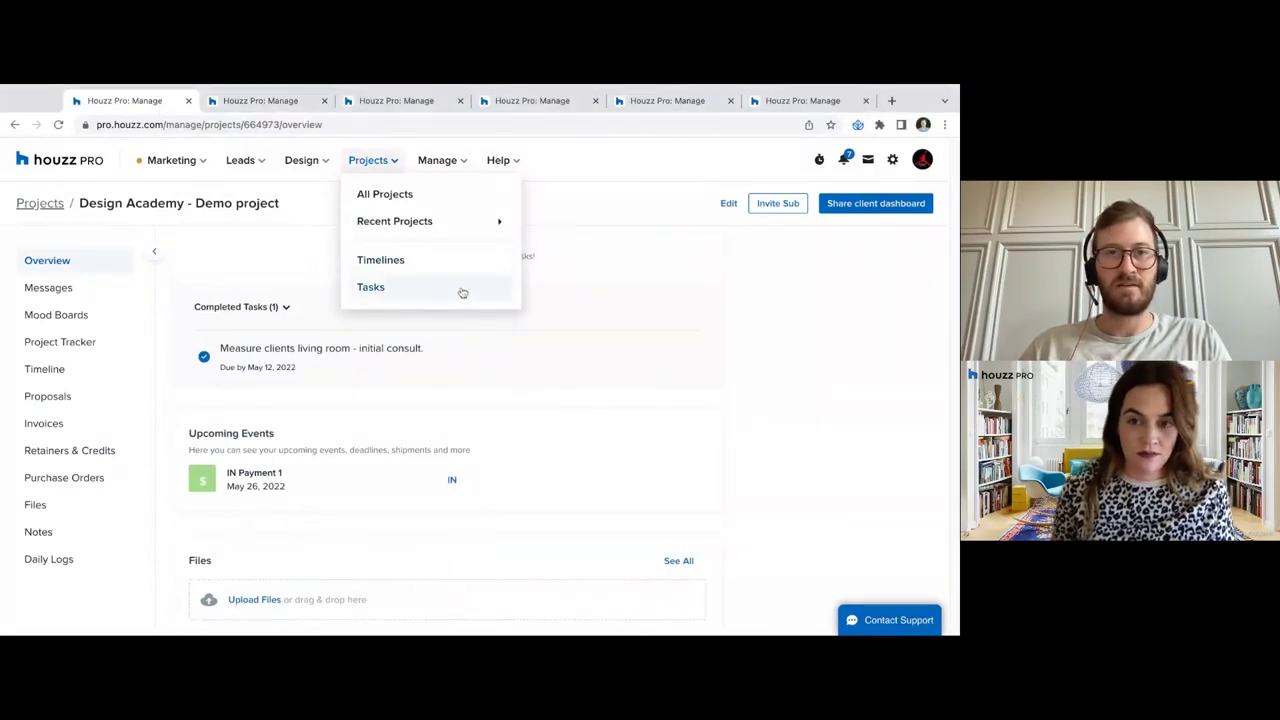
scroll(620, 298, up, 2)
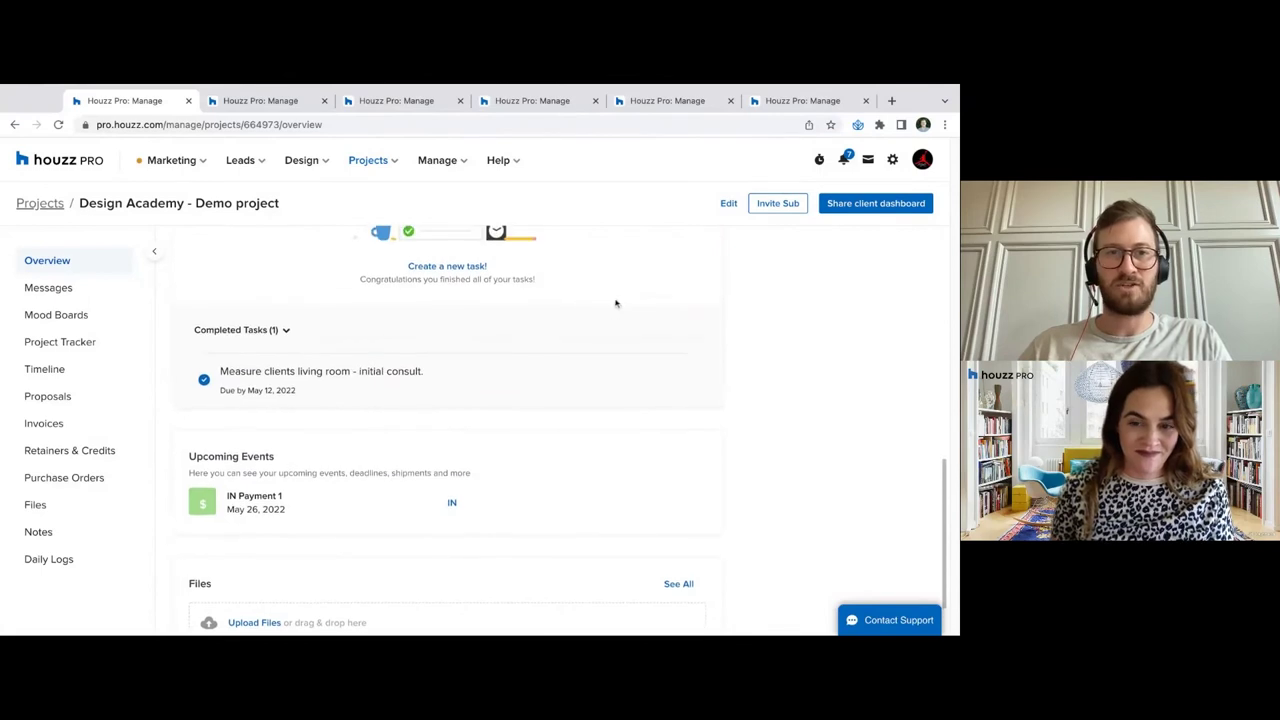
scroll(545, 315, up, 2)
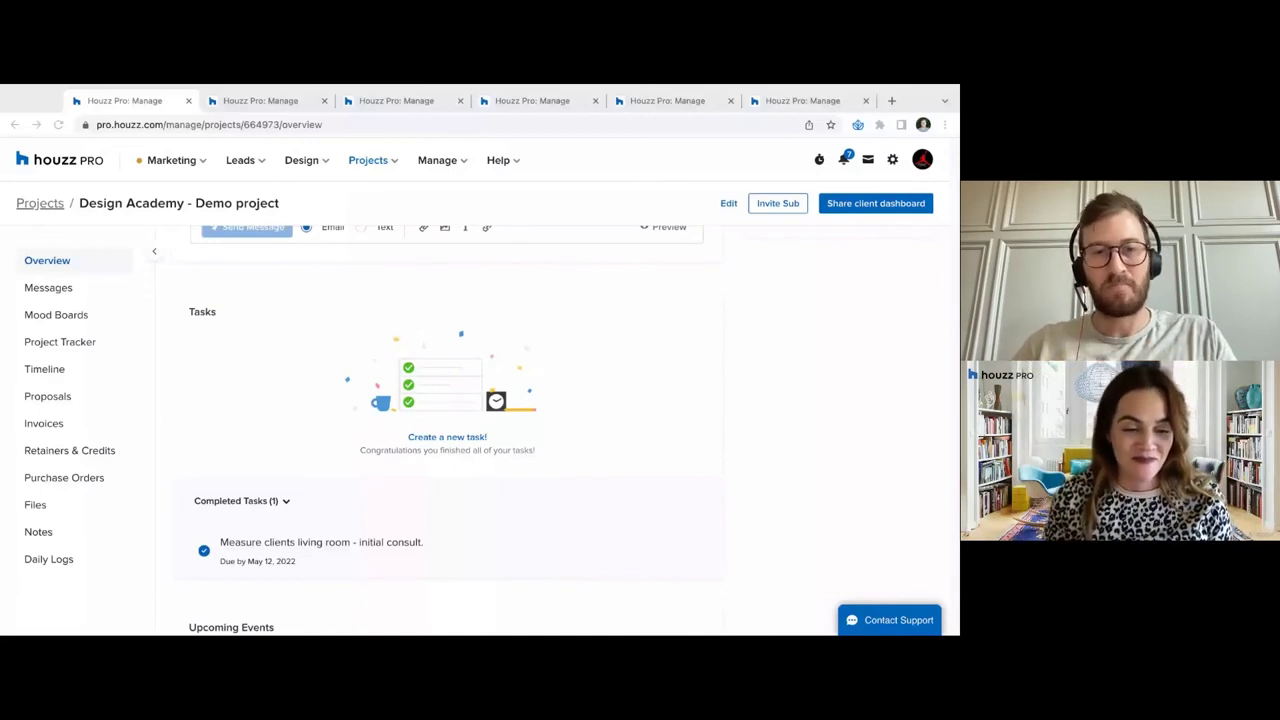
Close the browser tabs holding the demo project's overview and the Tasks page, leaving the project timeline open
click(280, 101)
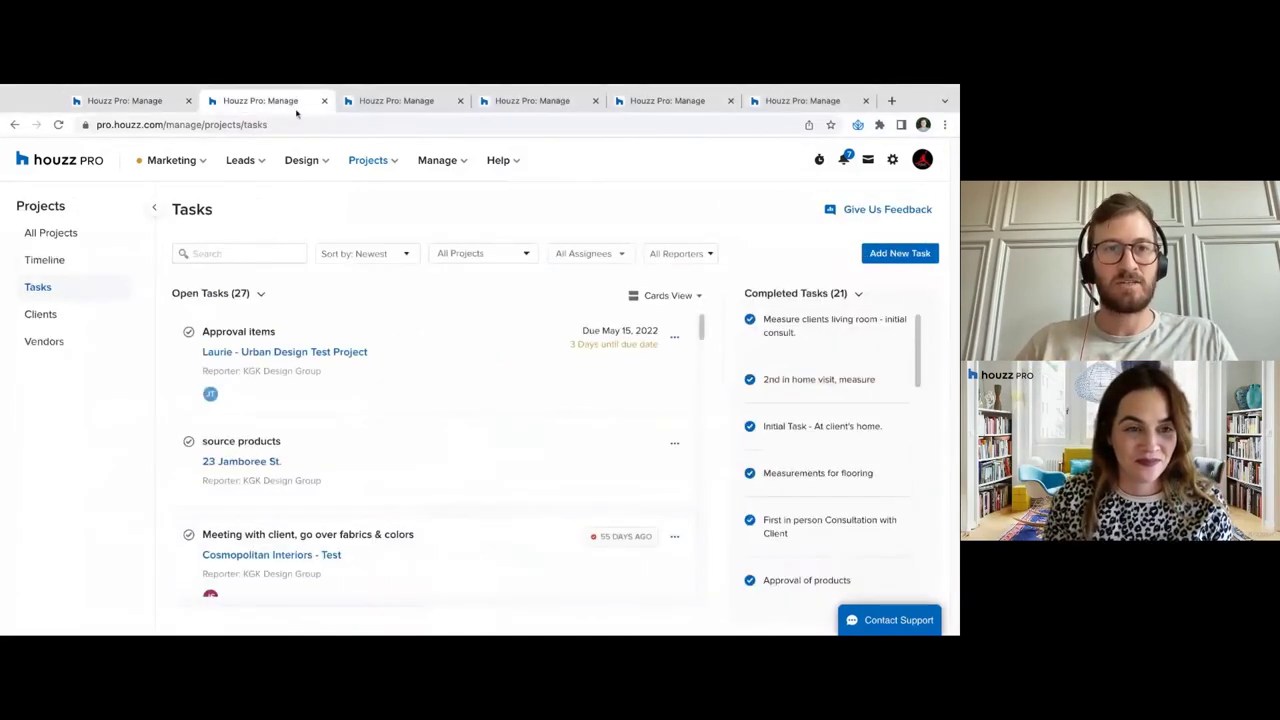
click(190, 104)
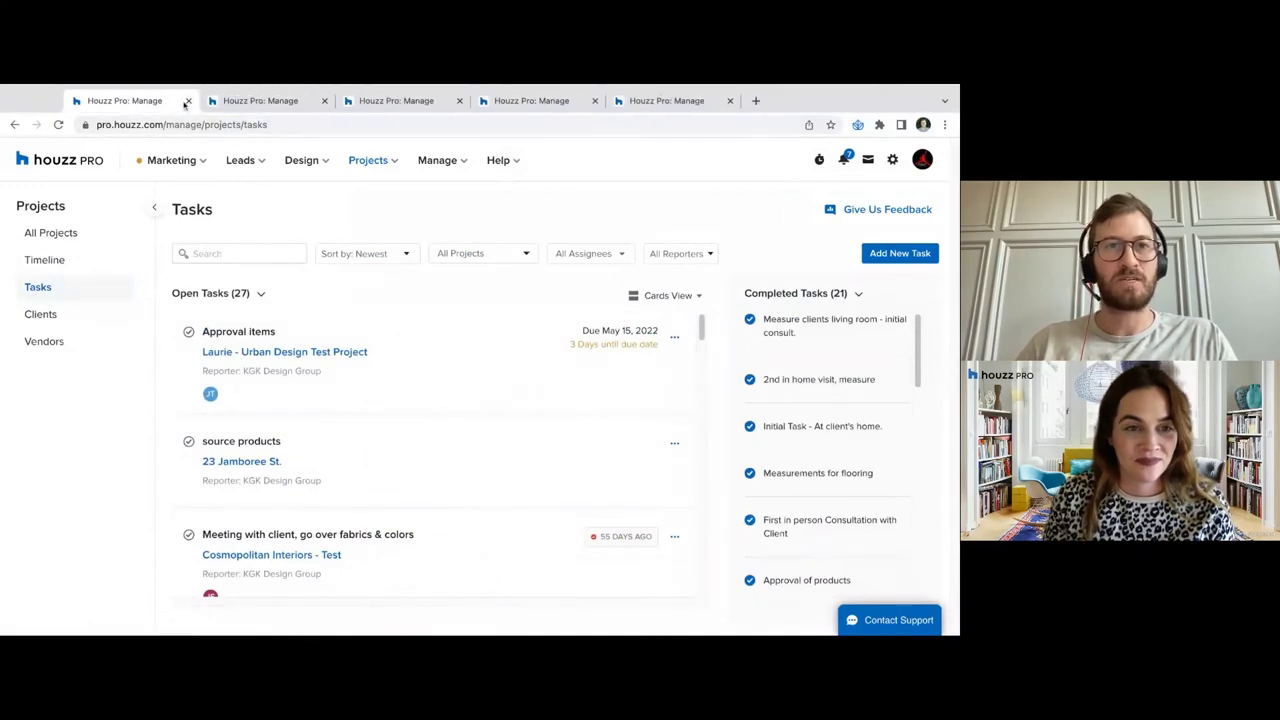
click(190, 104)
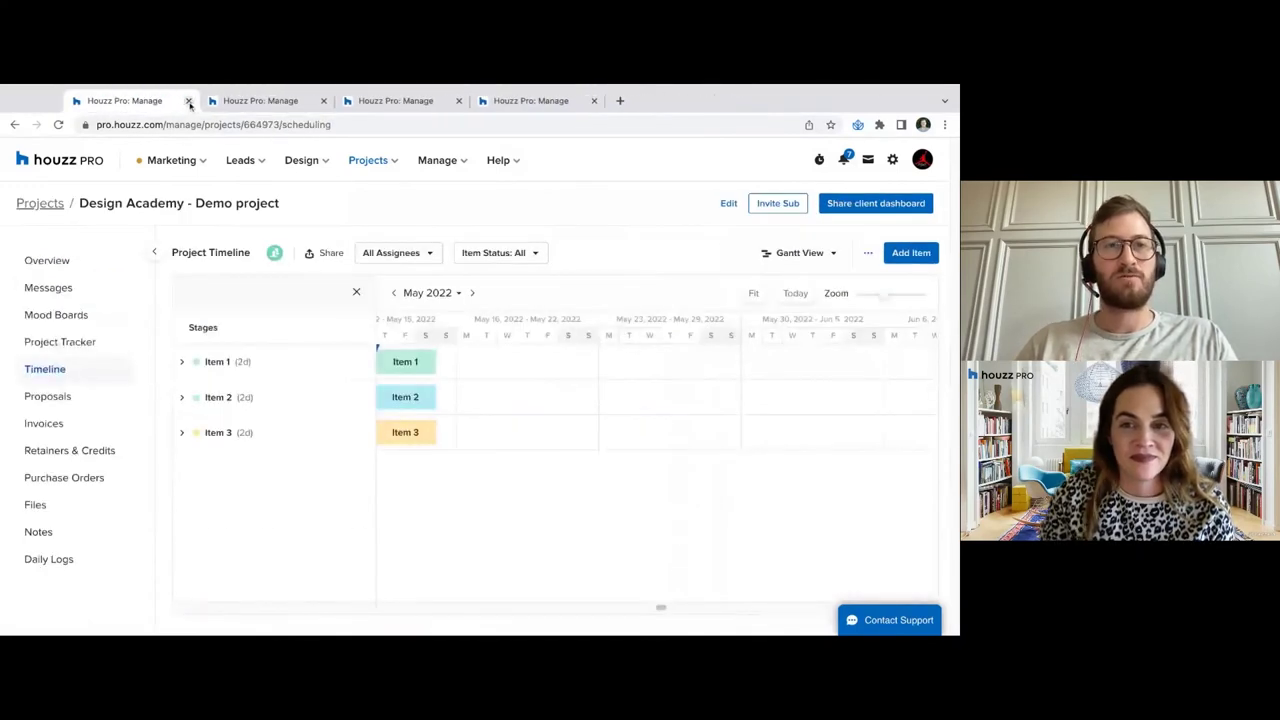
Leave the demo project's timeline and open the list of all projects
click(354, 166)
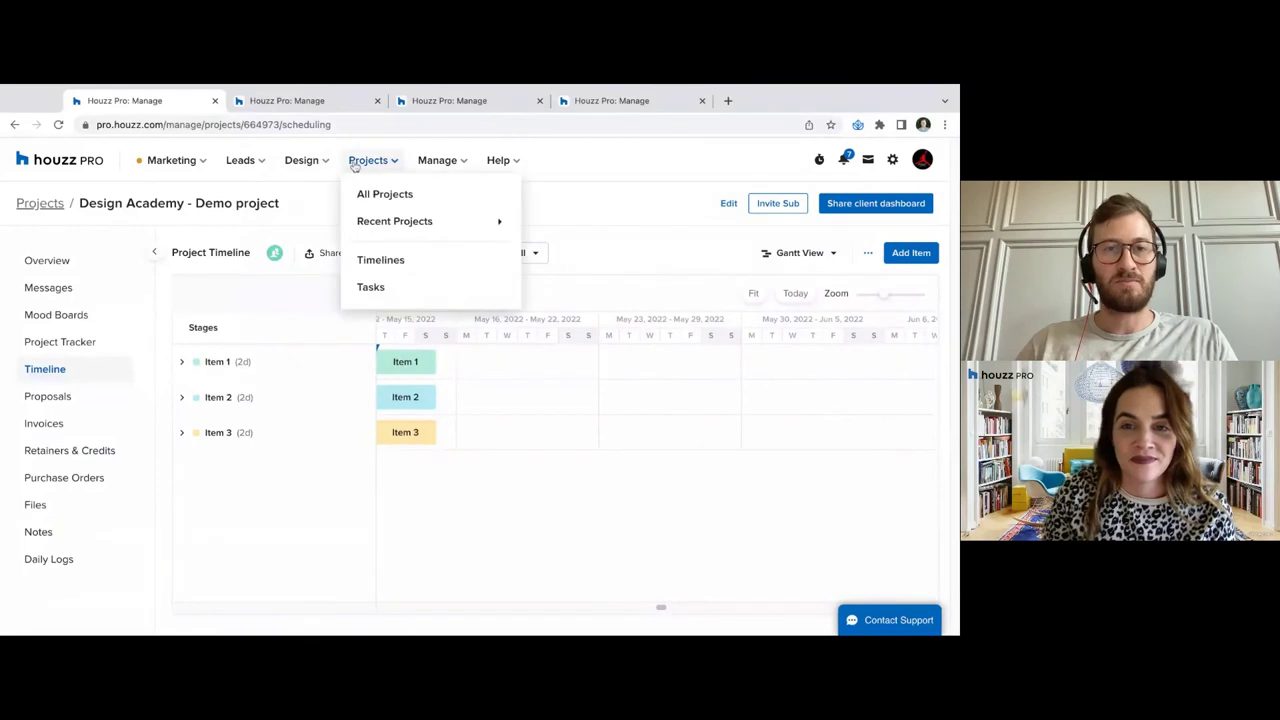
mouse_move(397, 220)
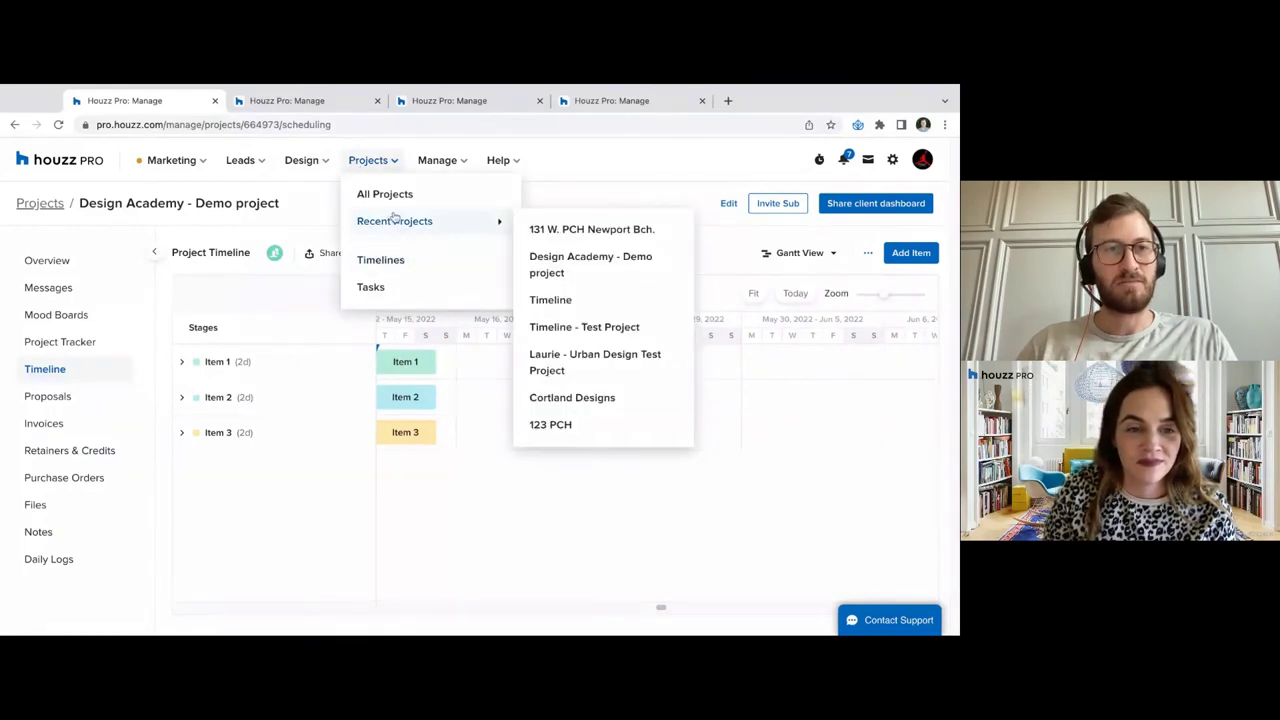
click(55, 206)
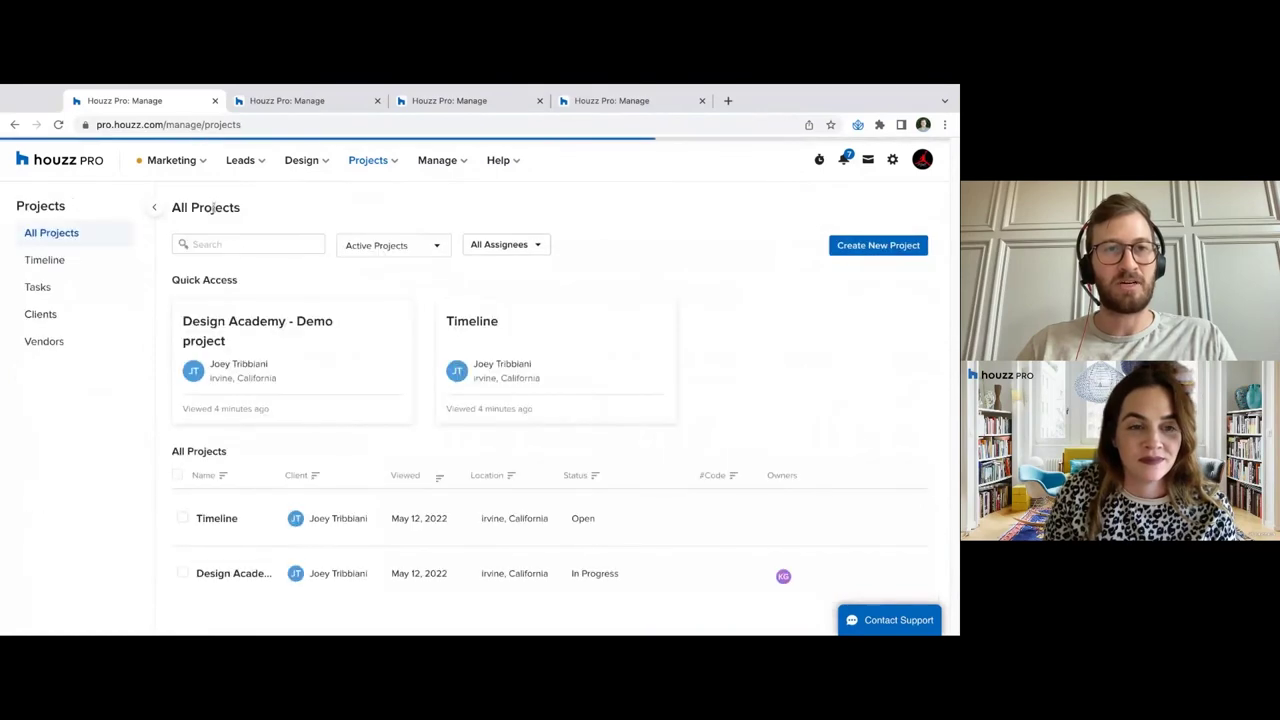
Open the Design Academy - Demo project, look over its overview sections, and go to its timeline
click(231, 577)
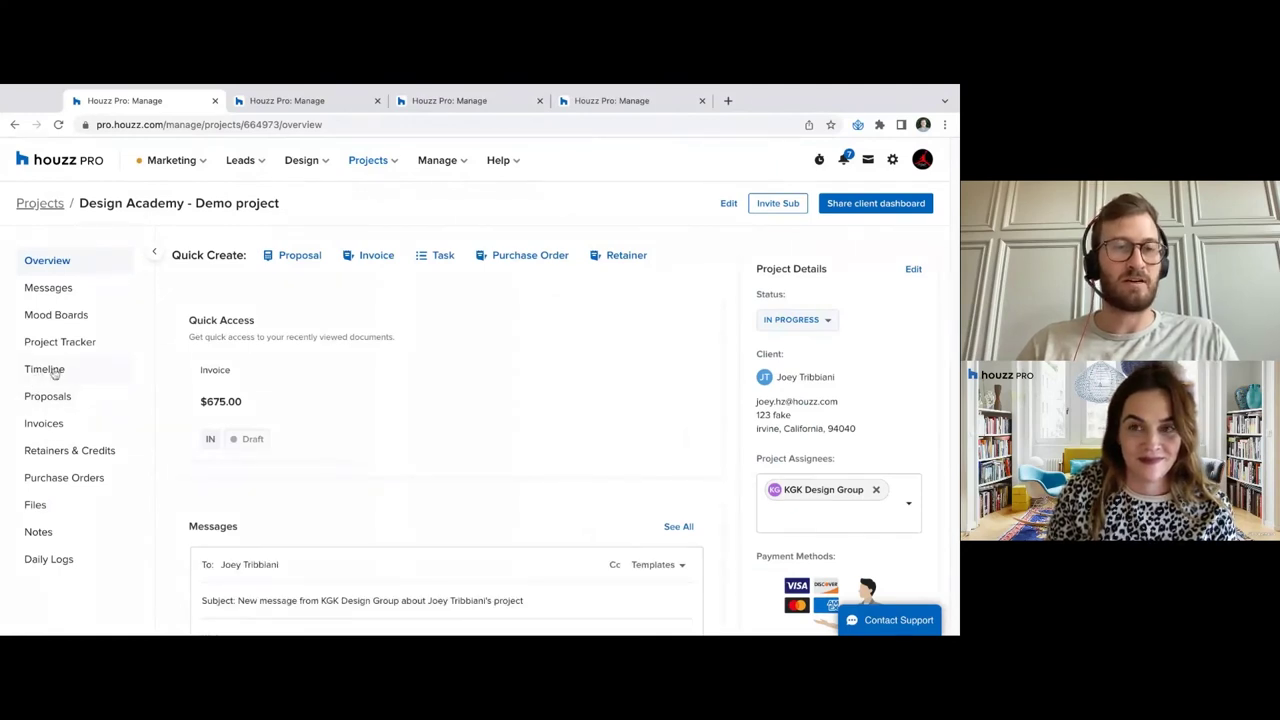
scroll(435, 380, down, 10)
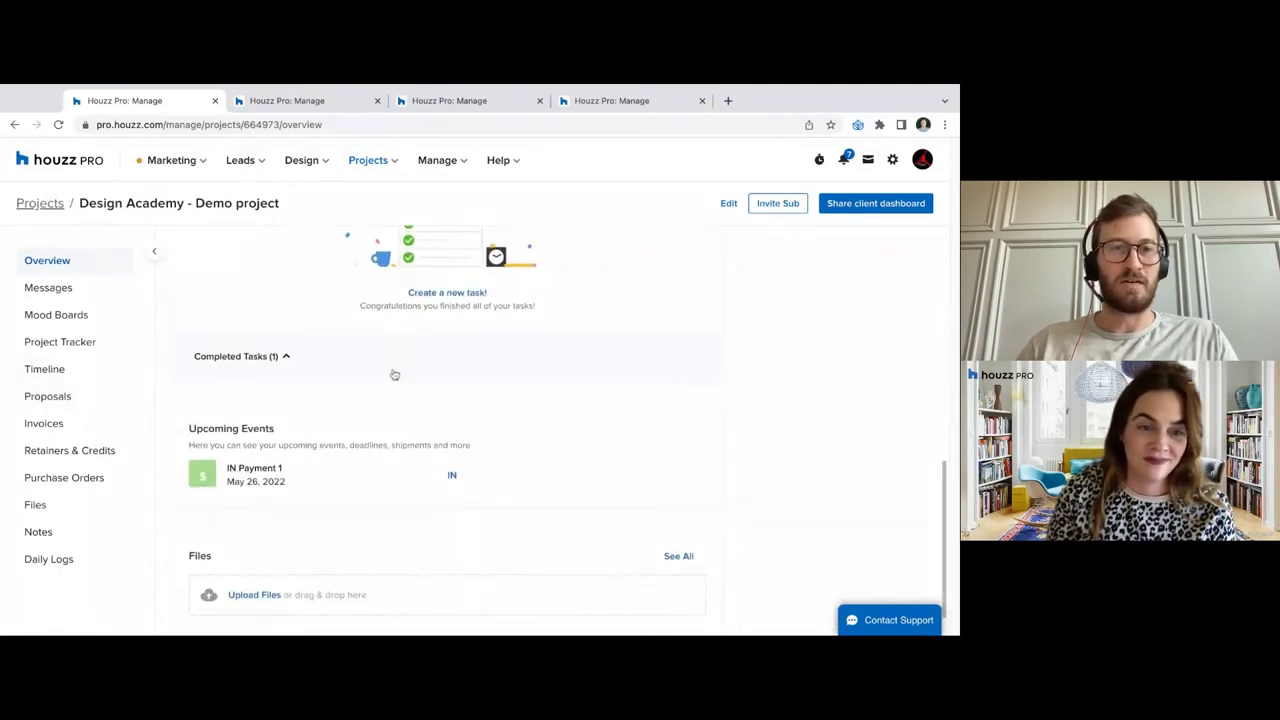
scroll(394, 374, down, 1)
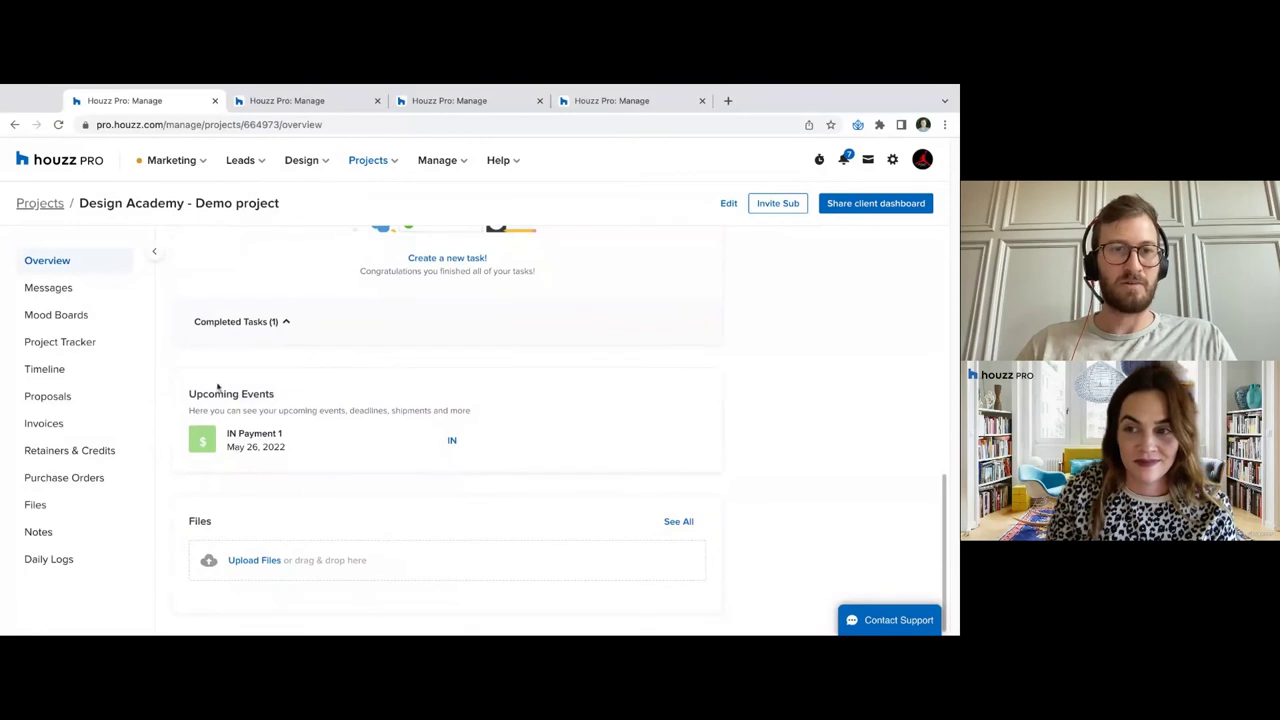
scroll(286, 329, up, 5)
click(66, 372)
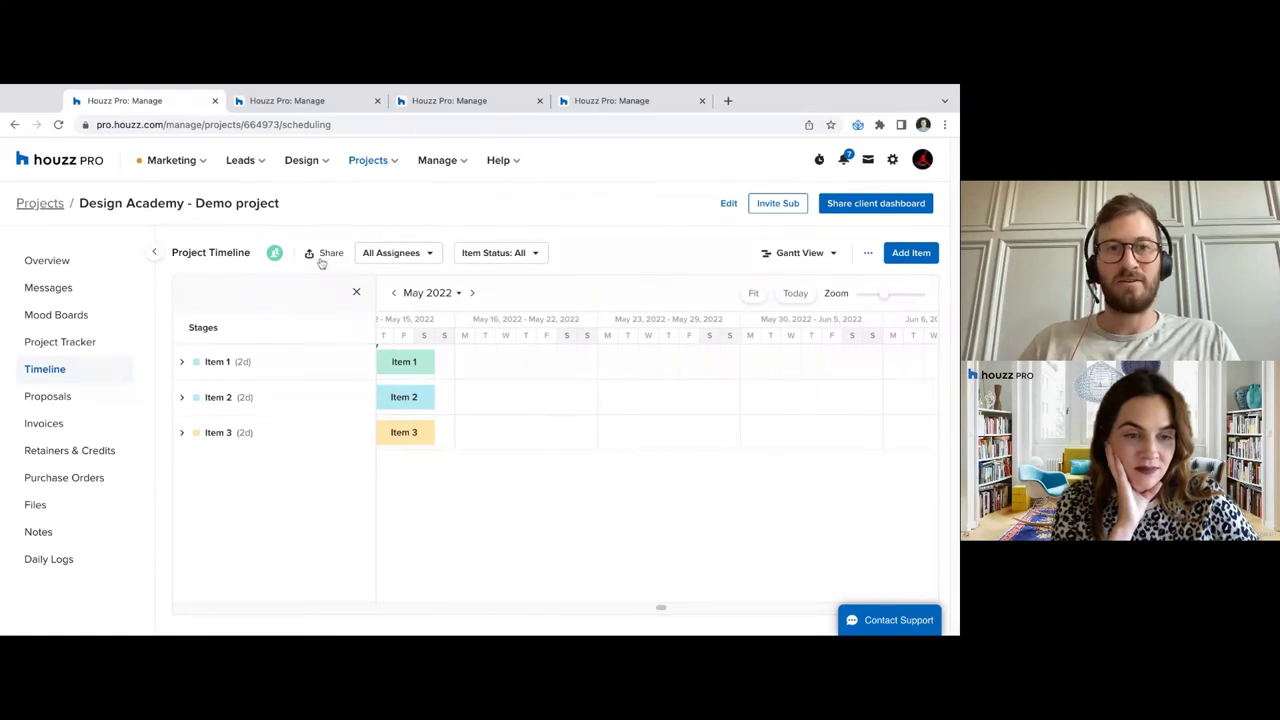
Share the project timeline with the client by setting the client dashboard view to Basic Access
click(324, 256)
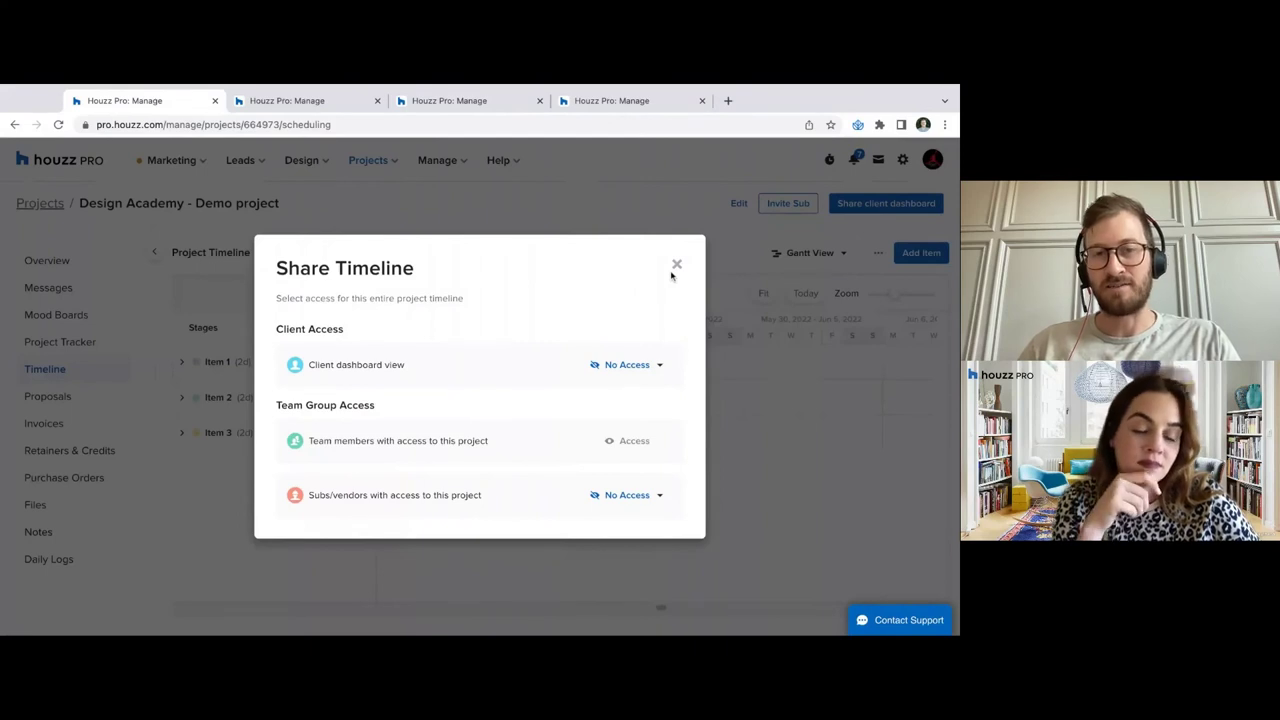
click(643, 370)
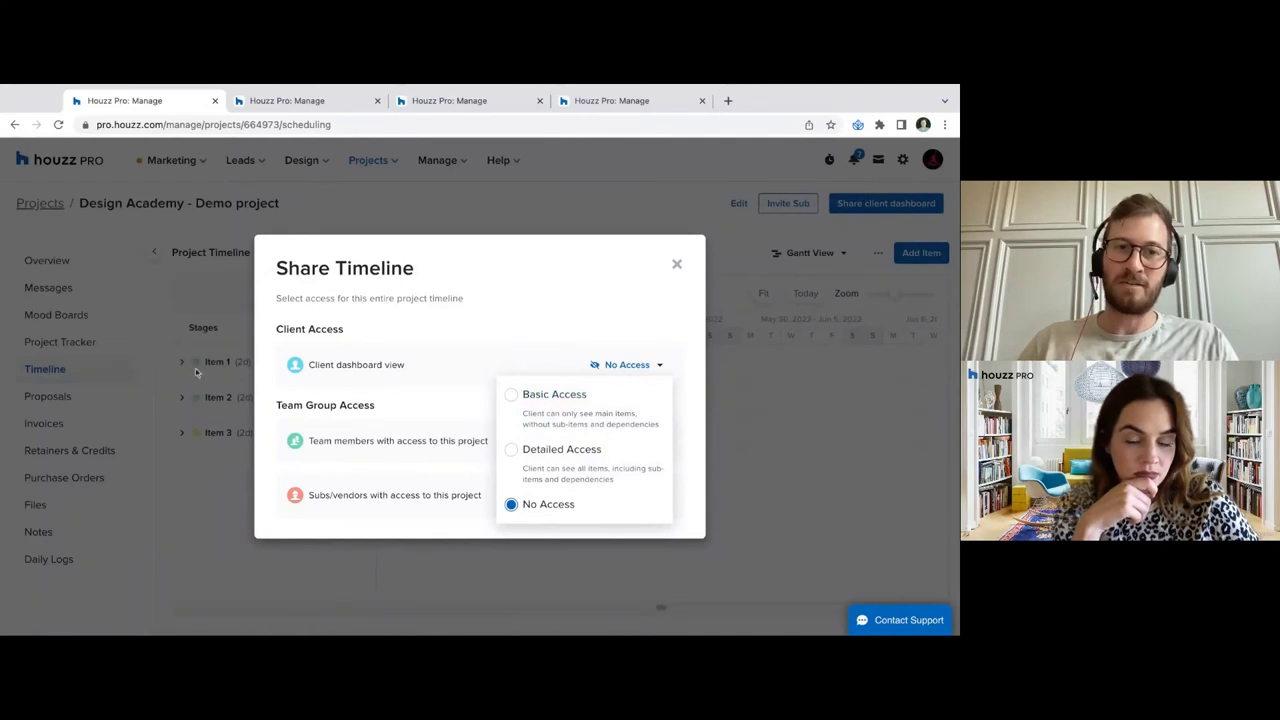
click(616, 410)
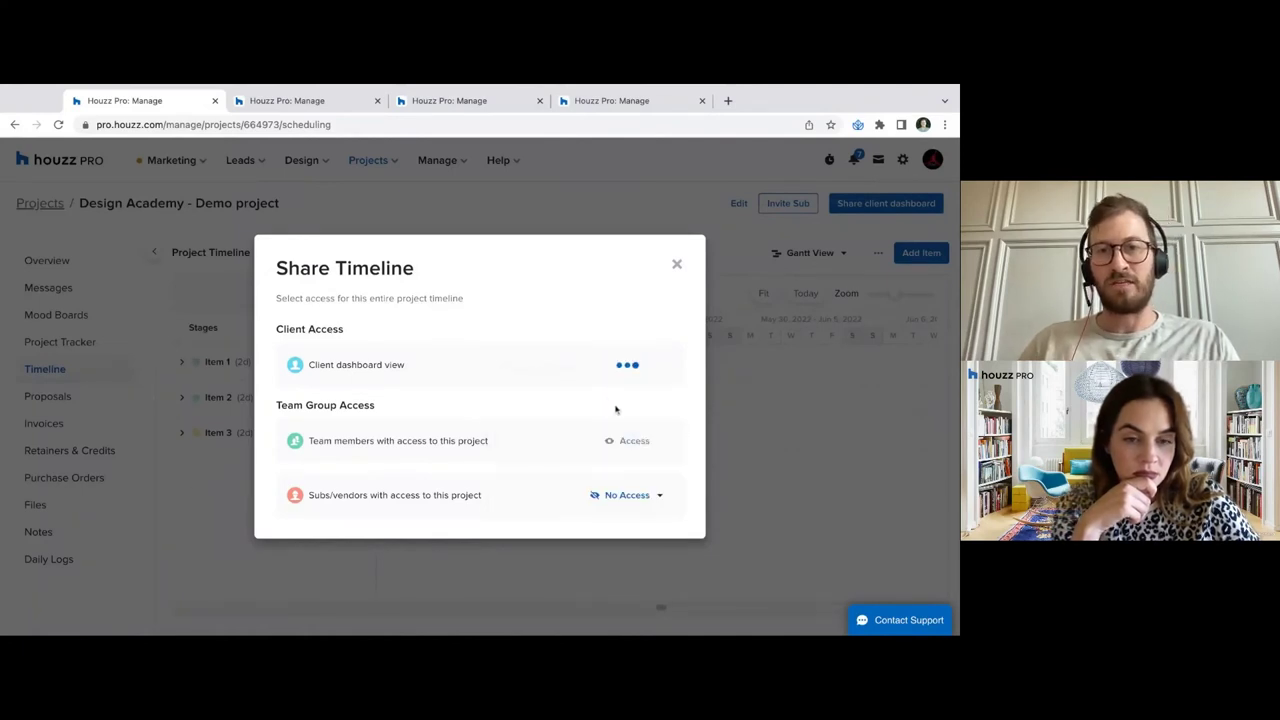
Review the timeline access options for subs/vendors without changing them, and close the sharing settings
click(646, 503)
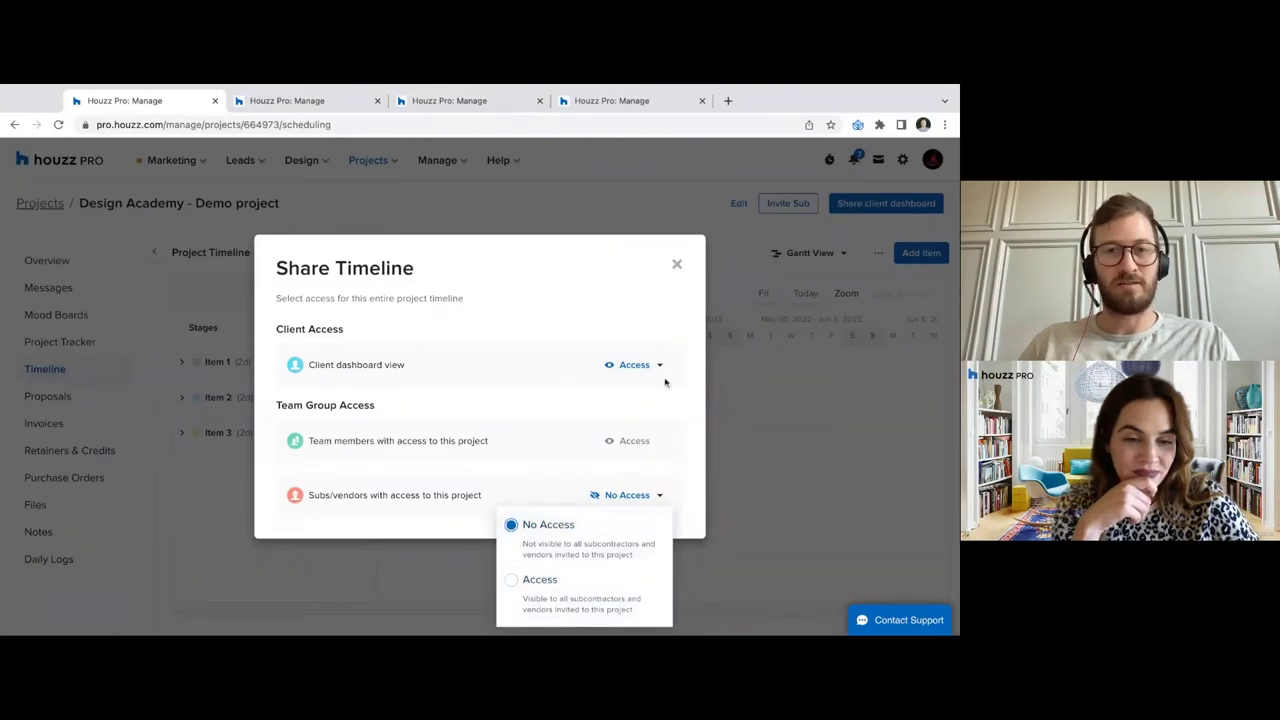
click(634, 364)
click(634, 303)
click(623, 494)
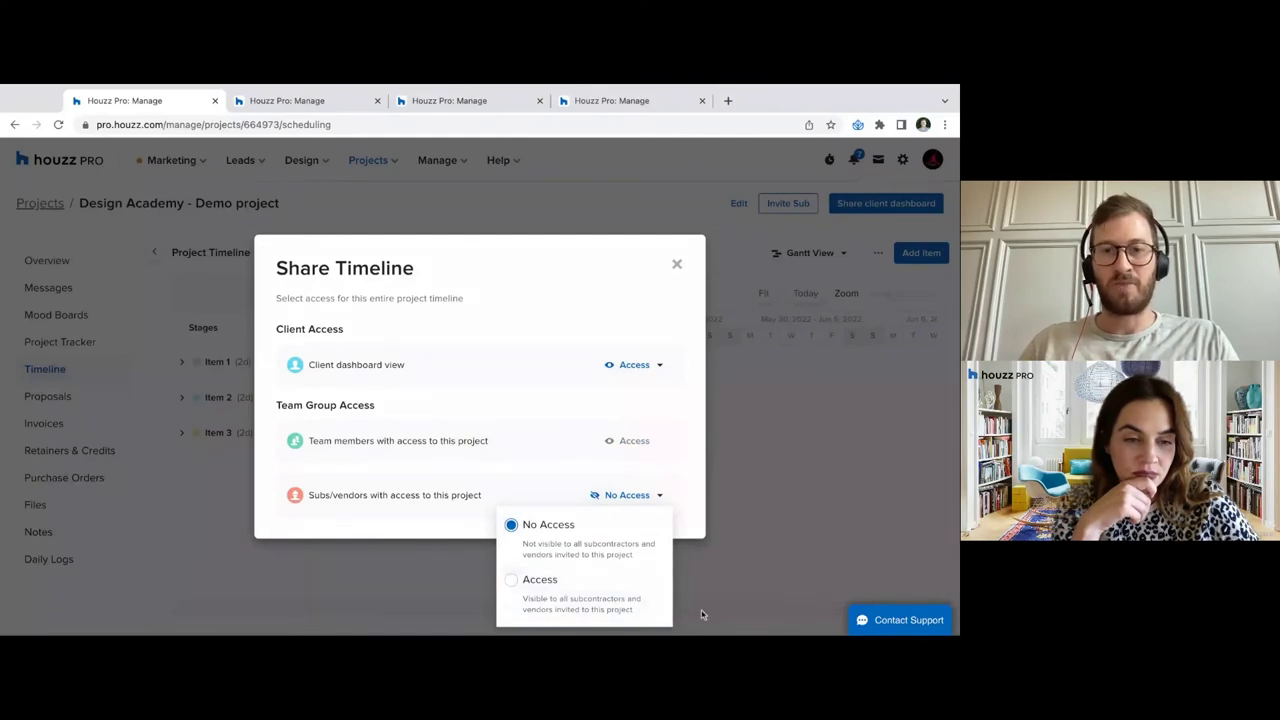
click(523, 336)
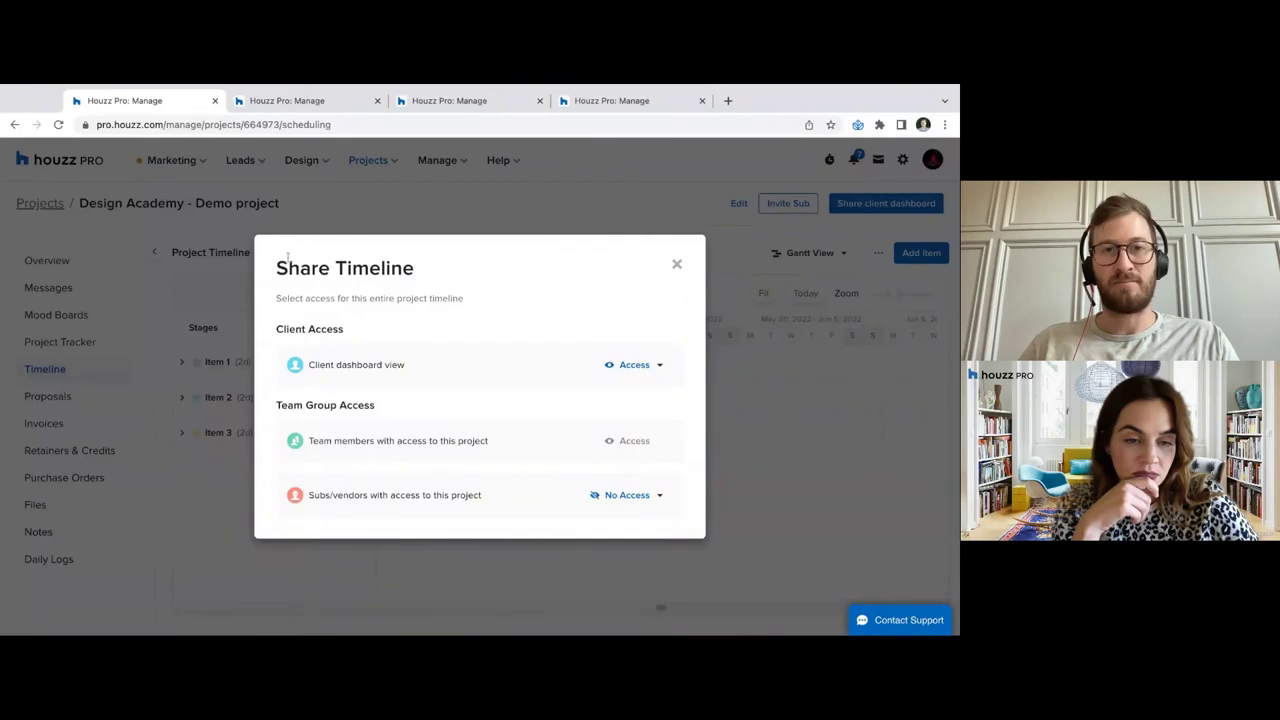
drag(288, 262, 605, 260)
click(692, 270)
click(676, 264)
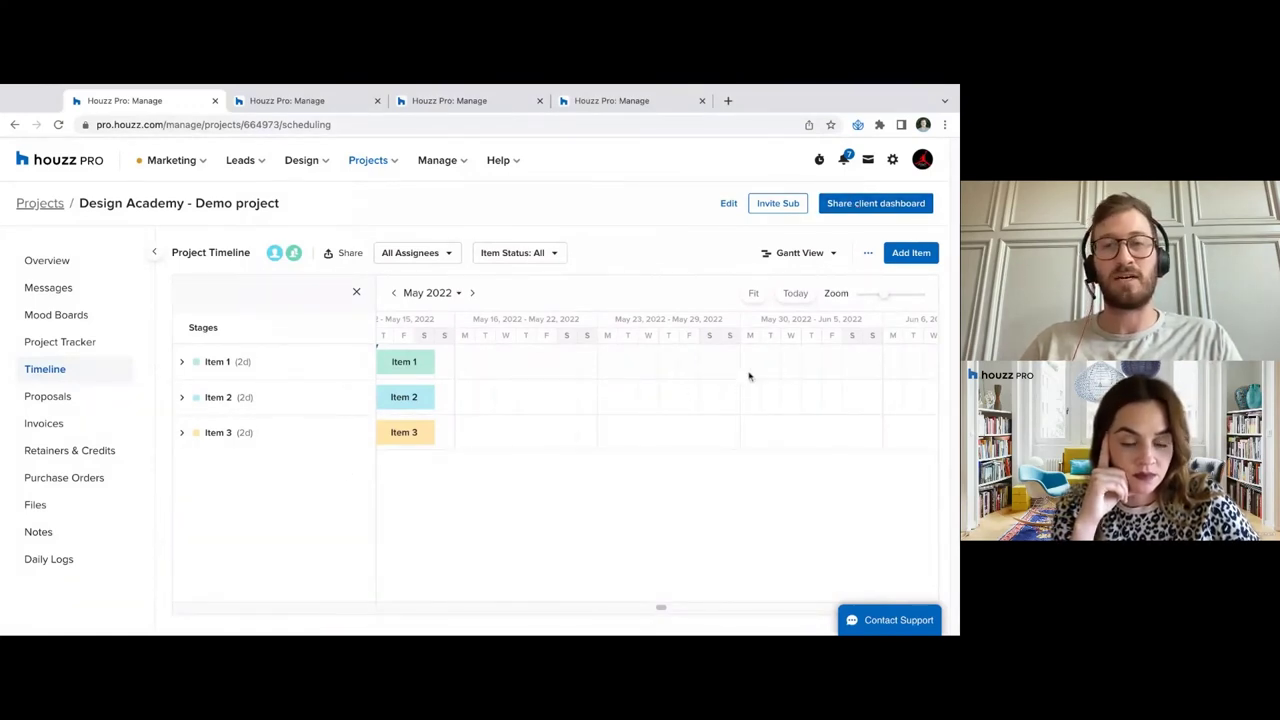
Check the timeline sharing settings again and look at the option for inviting a subcontractor to the project
click(348, 254)
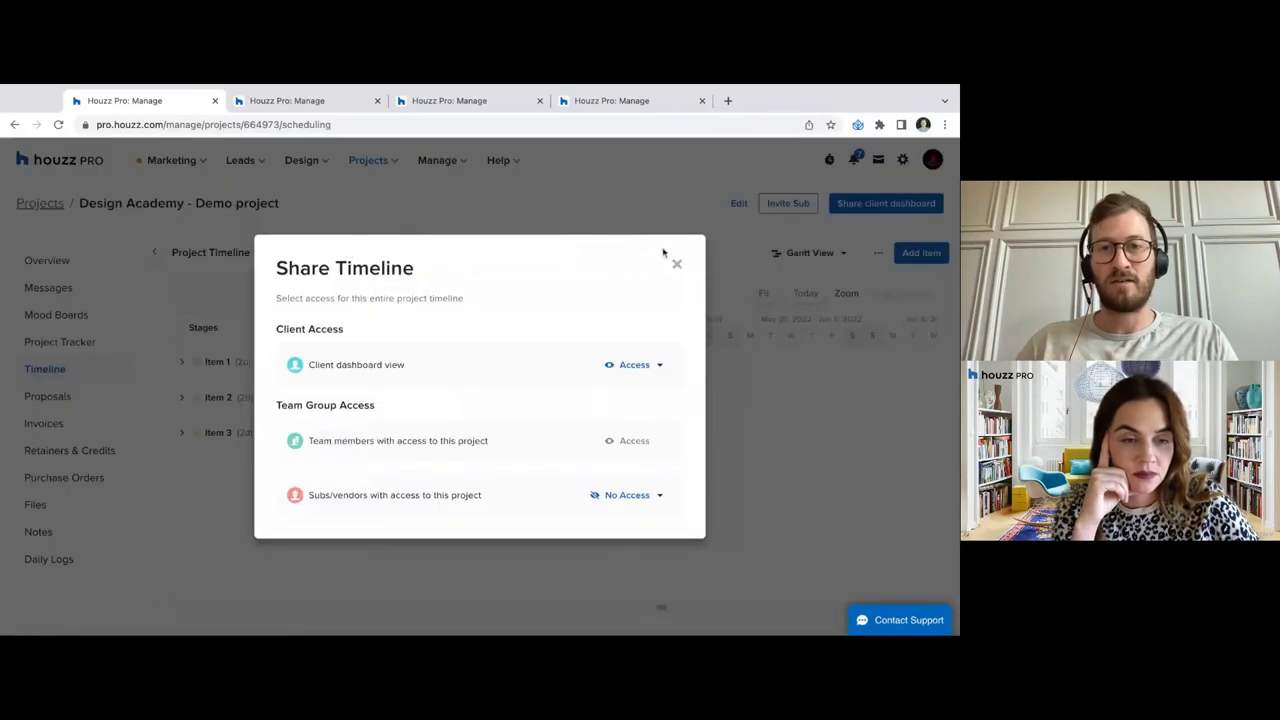
click(674, 263)
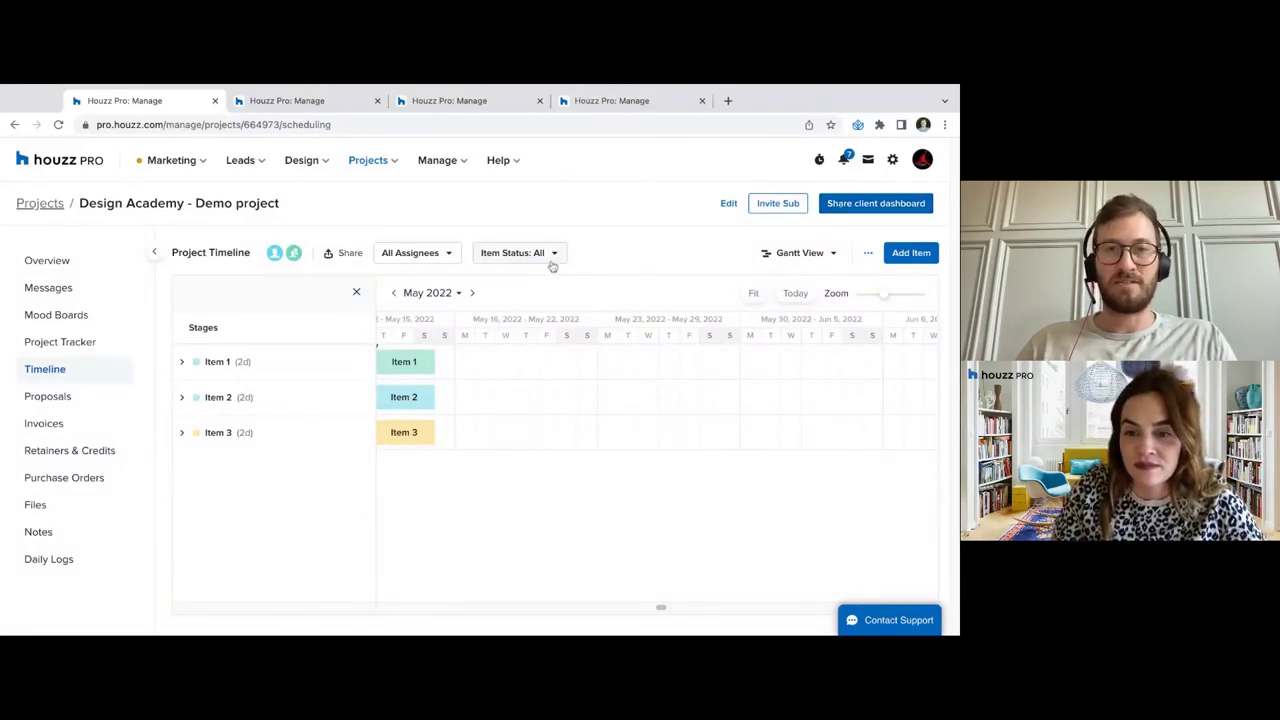
click(790, 205)
click(675, 261)
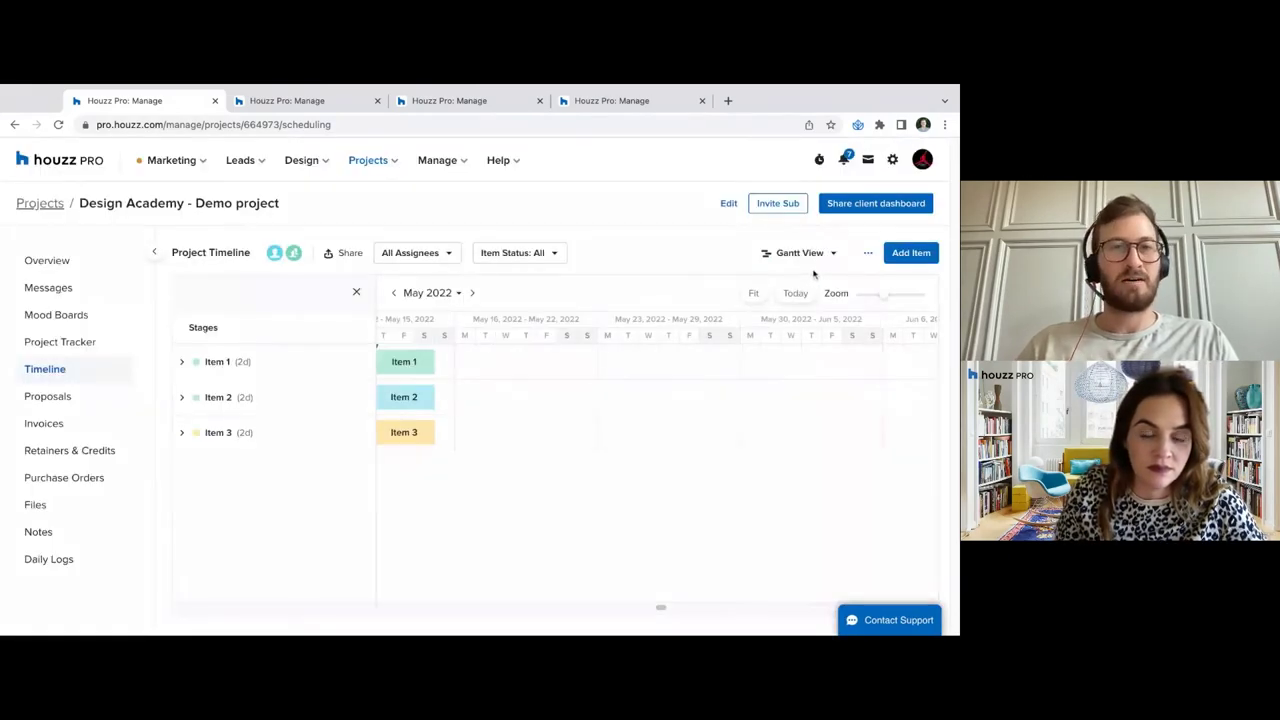
Review the timeline's assignee and item status filter options, keeping the status filter on All
click(428, 253)
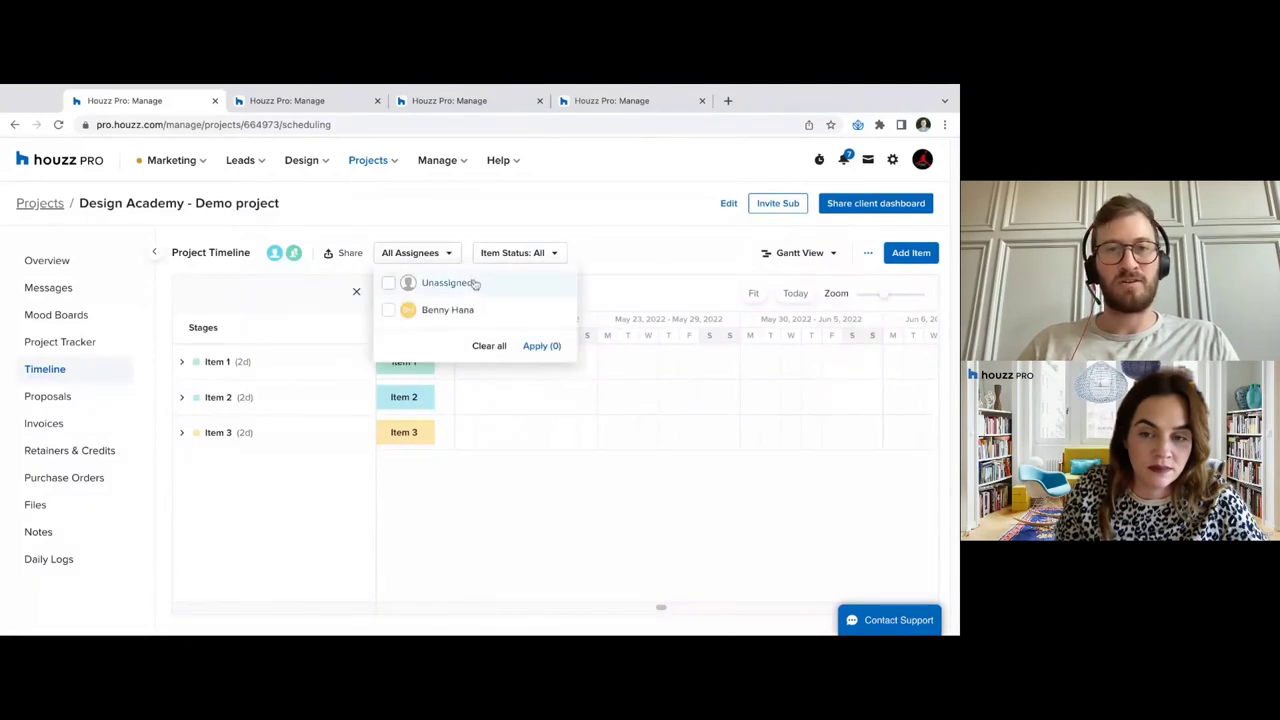
click(481, 232)
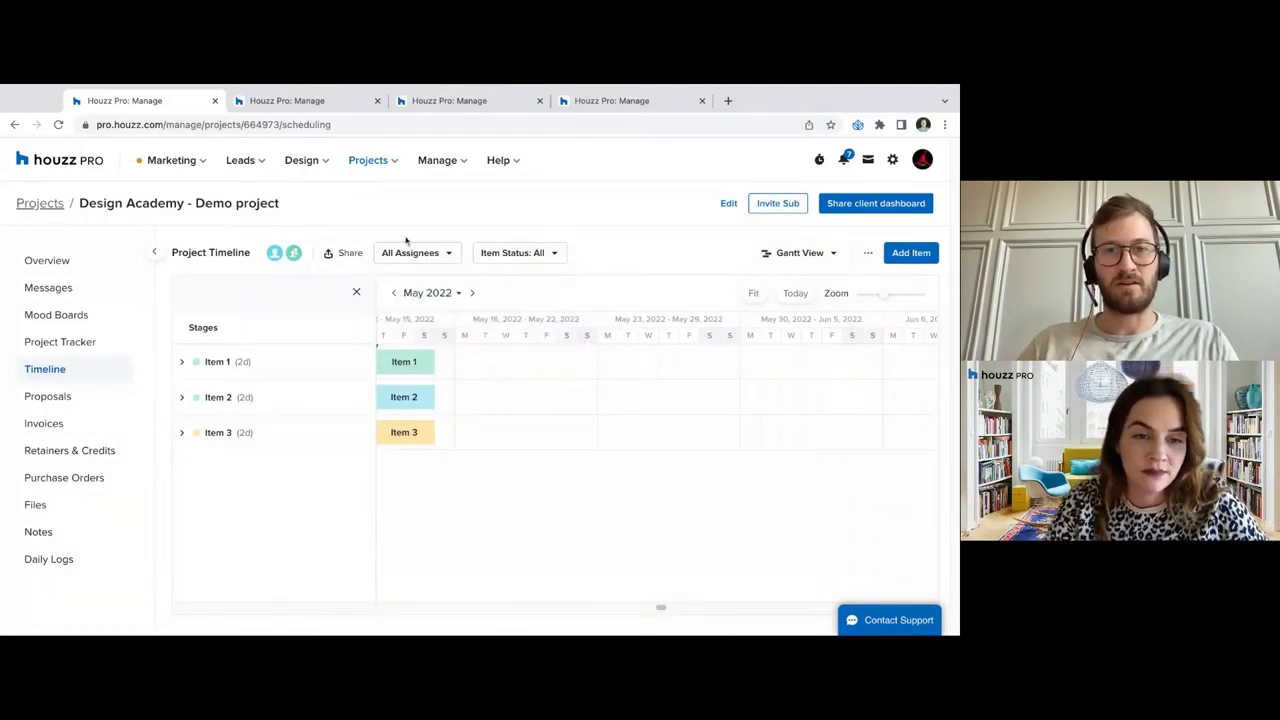
click(437, 256)
click(562, 254)
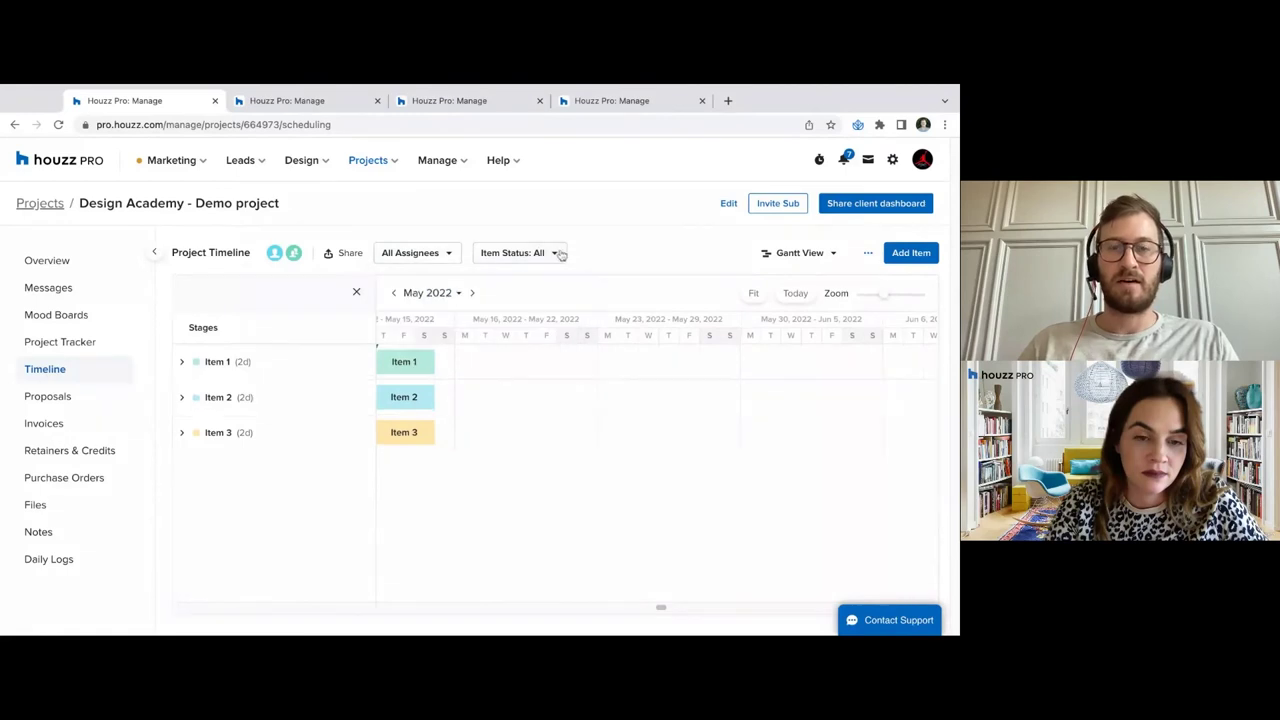
click(560, 254)
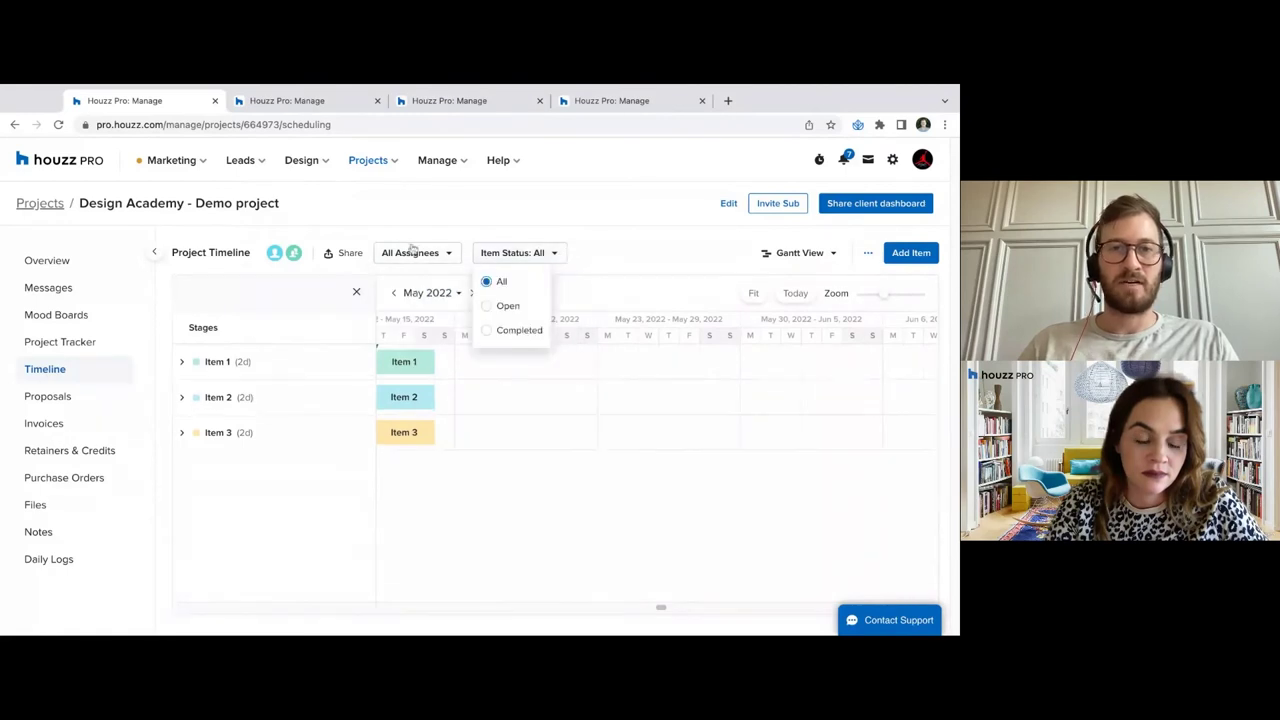
click(517, 288)
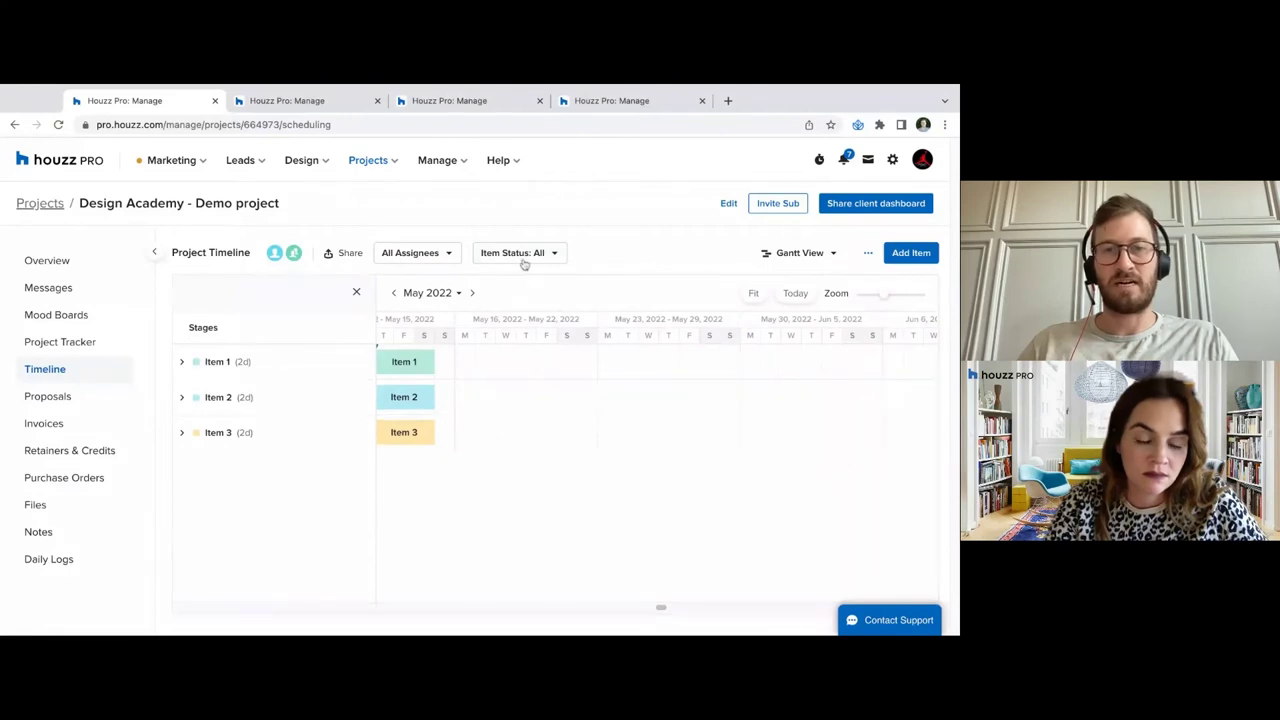
Open Item 1's details, view the available status options, and close the item without changing it
click(424, 360)
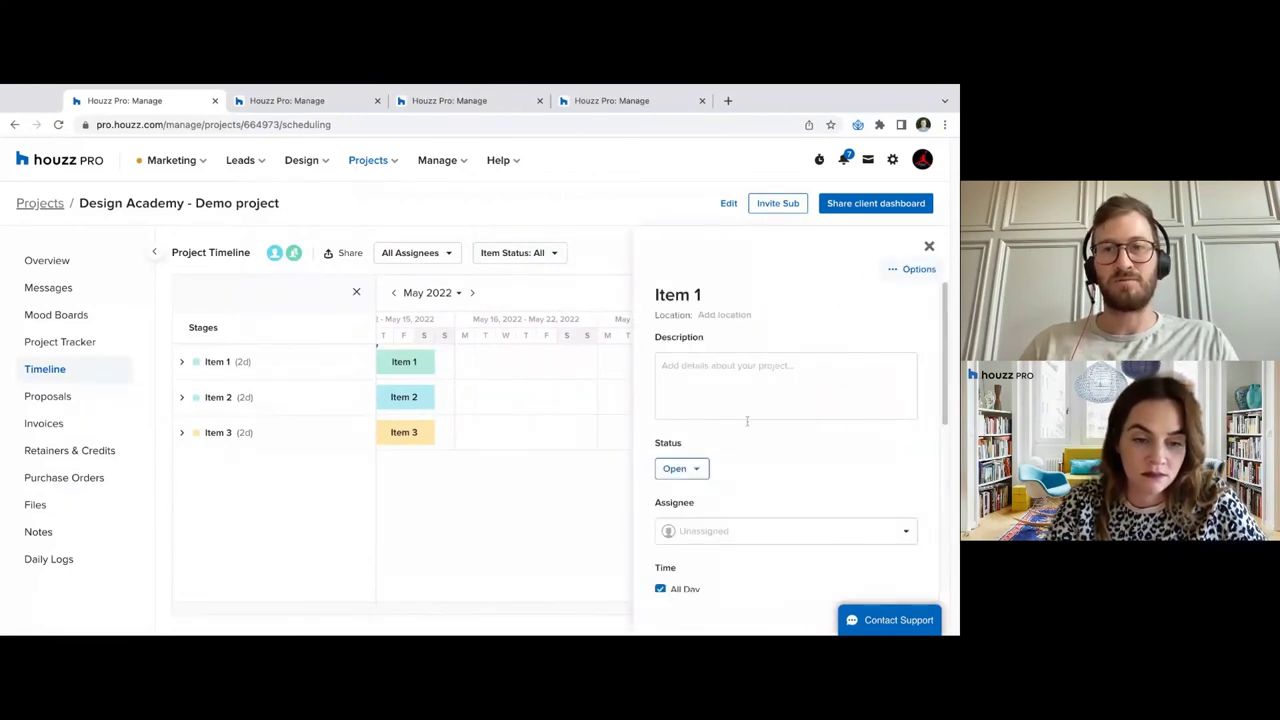
click(682, 468)
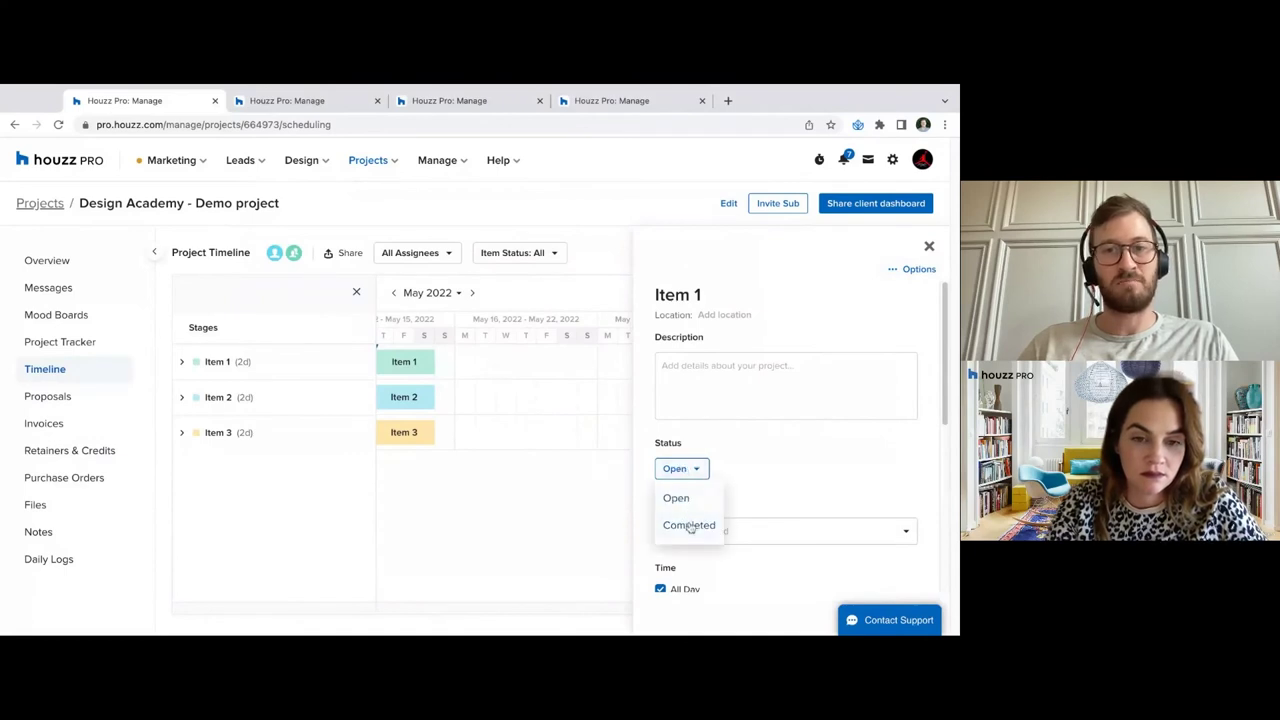
click(766, 452)
click(929, 246)
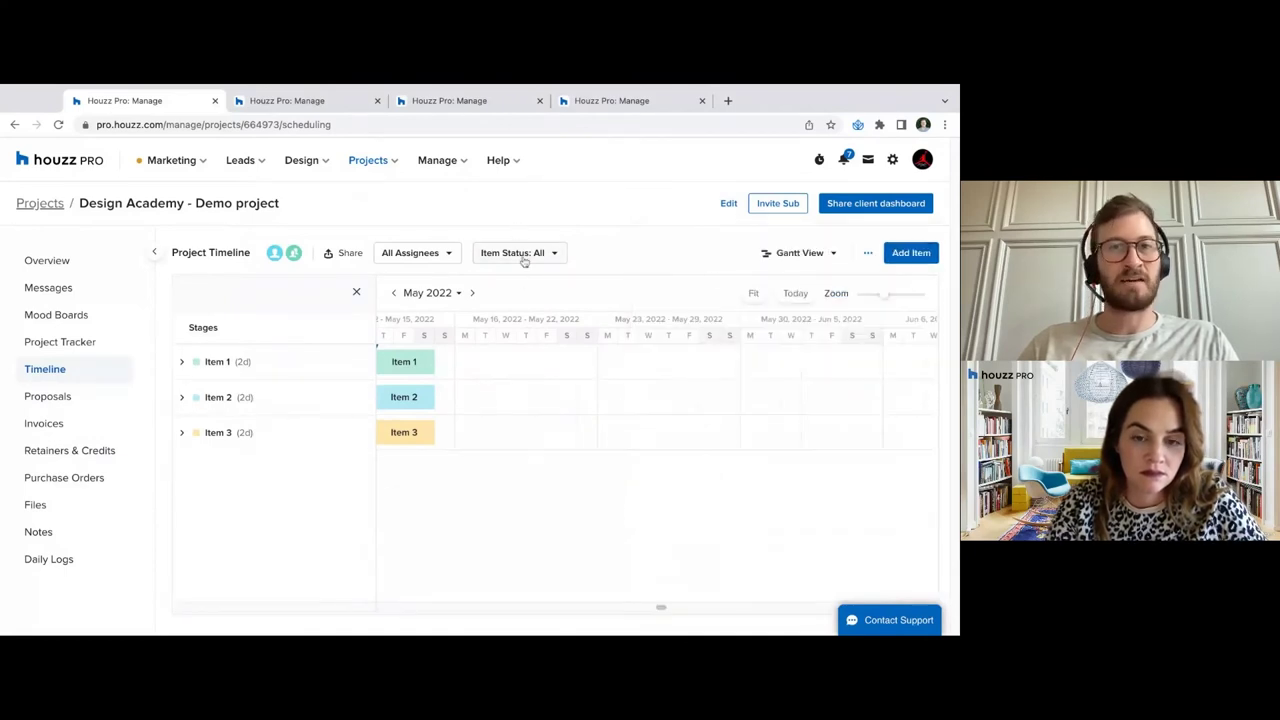
Show the timeline in Calendar View, look through the May 2022 items, and return to Gantt View
click(805, 257)
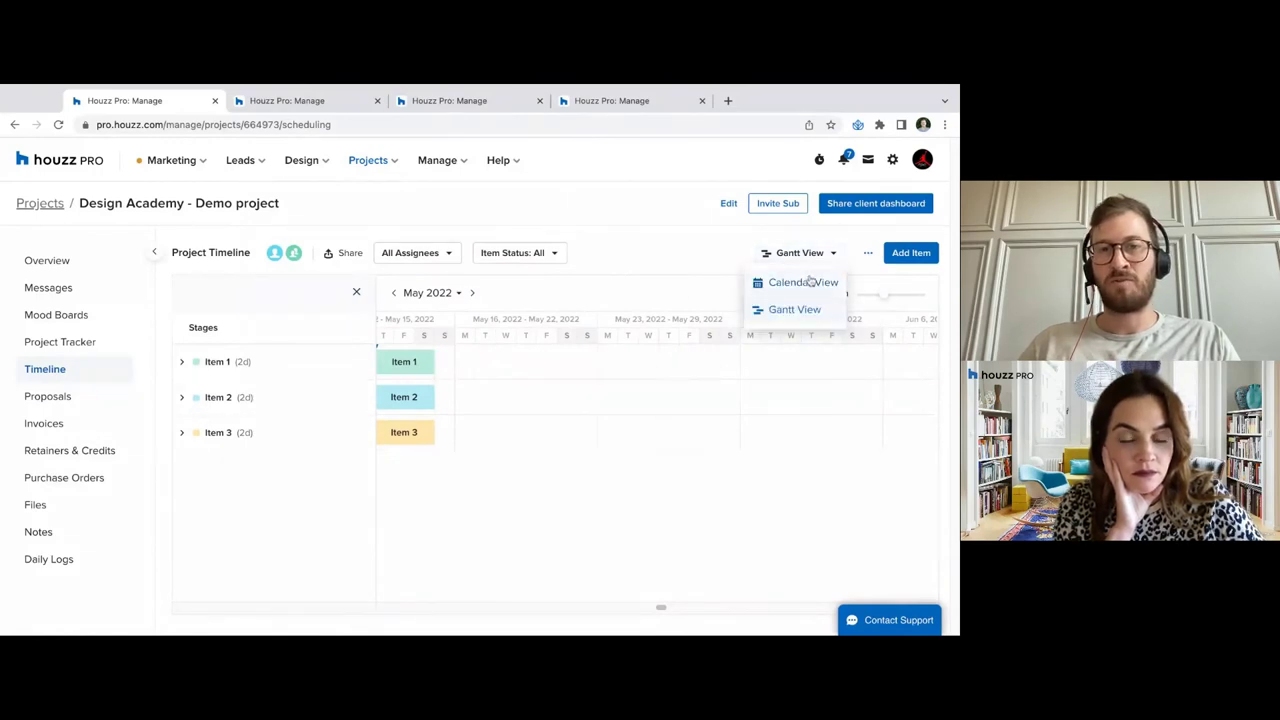
click(811, 282)
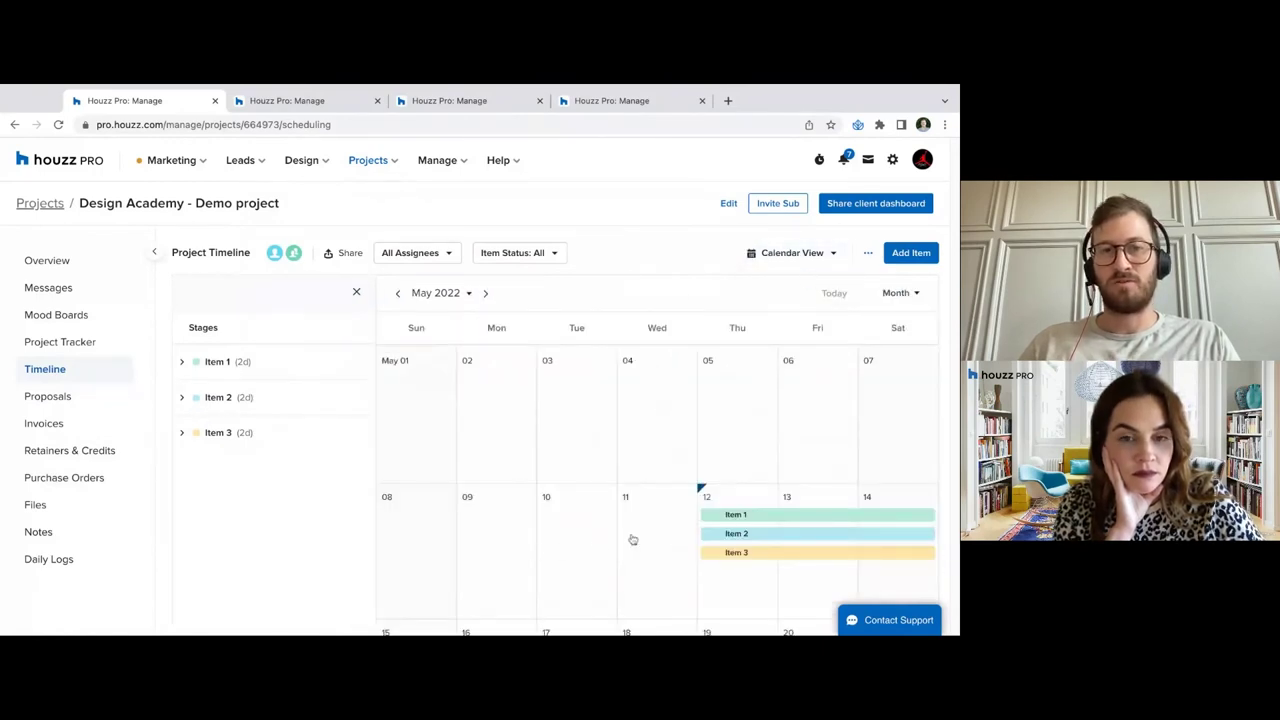
scroll(688, 535, down, 2)
scroll(688, 535, down, 1)
scroll(866, 360, up, 1)
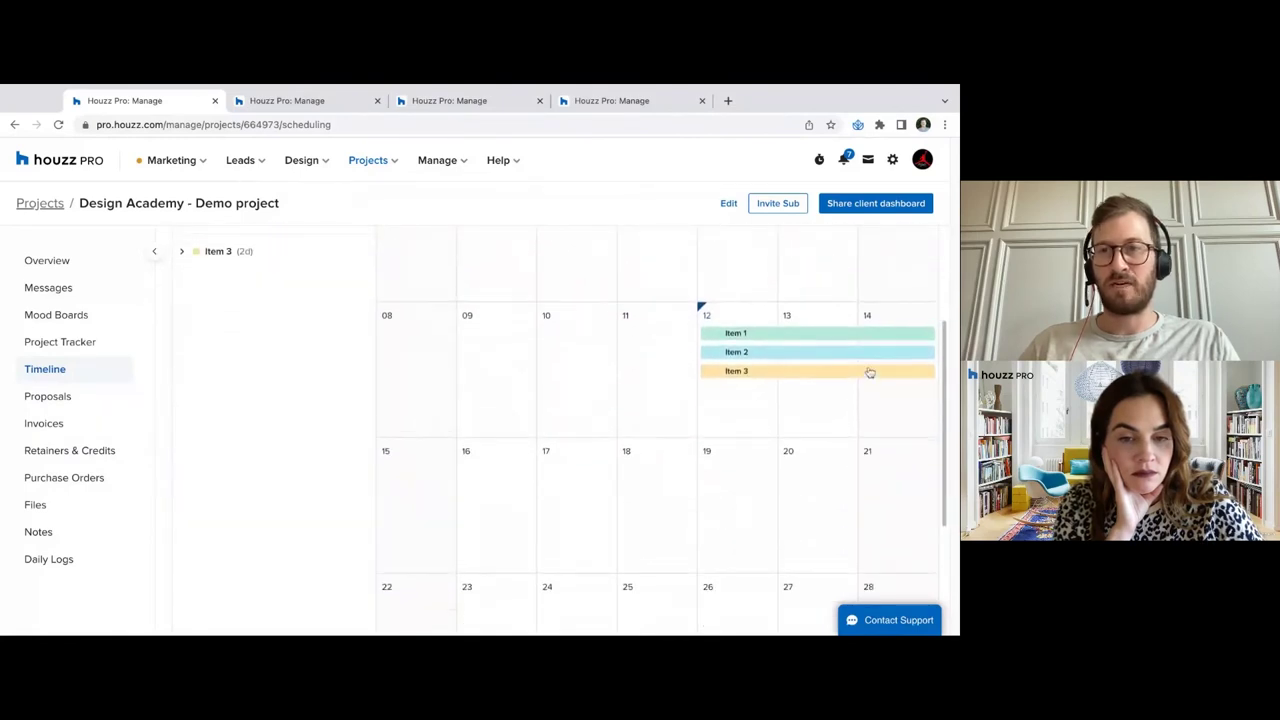
scroll(800, 385, up, 2)
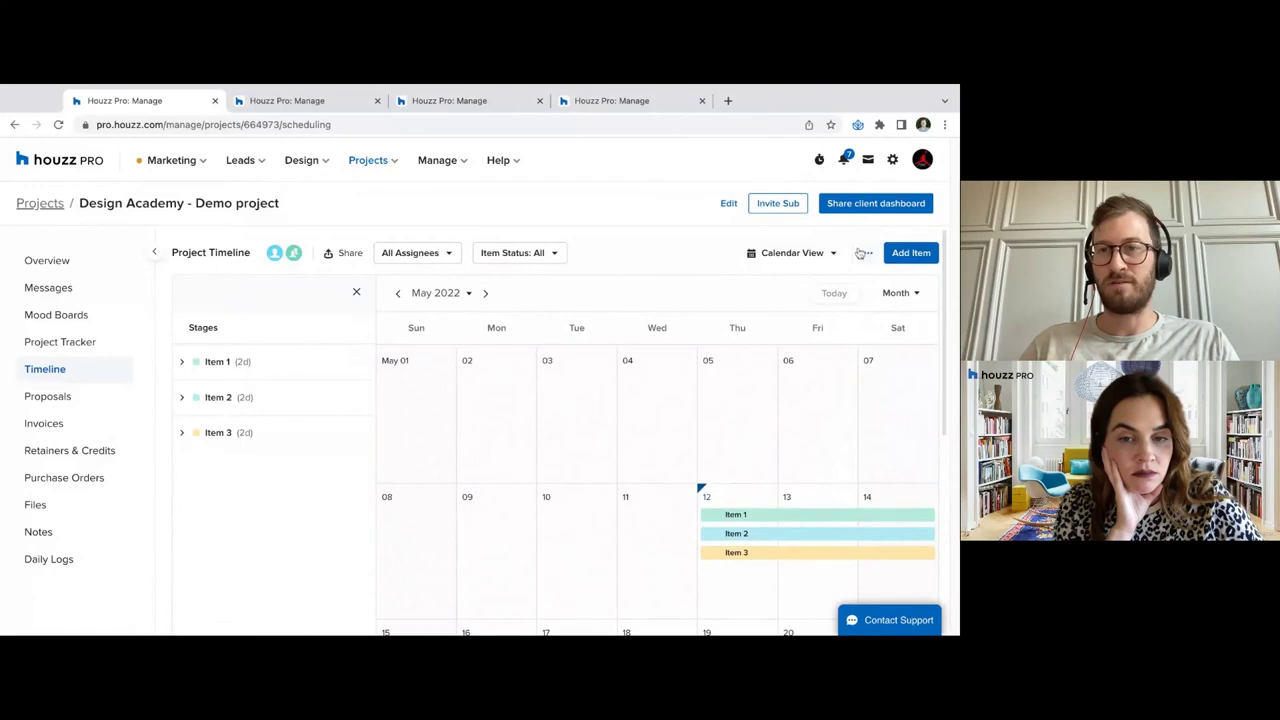
click(805, 253)
click(795, 310)
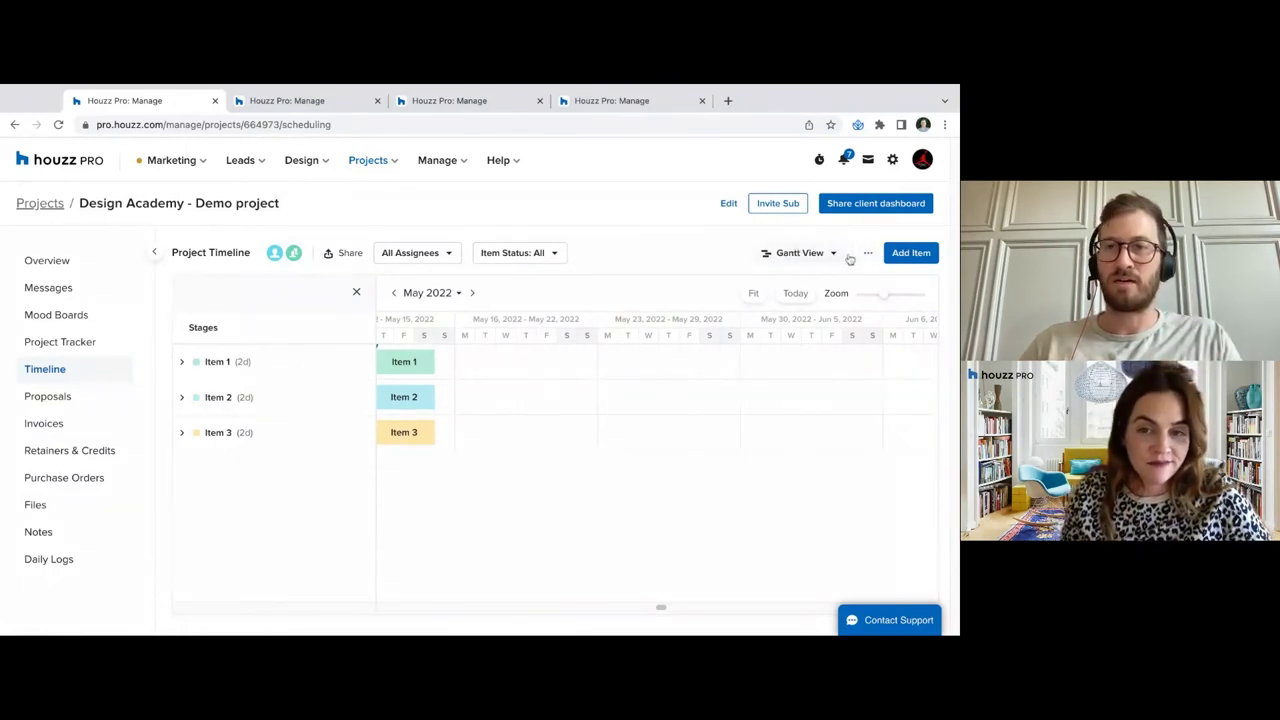
Add a new item to the project timeline, close its details, and check the save status
click(867, 253)
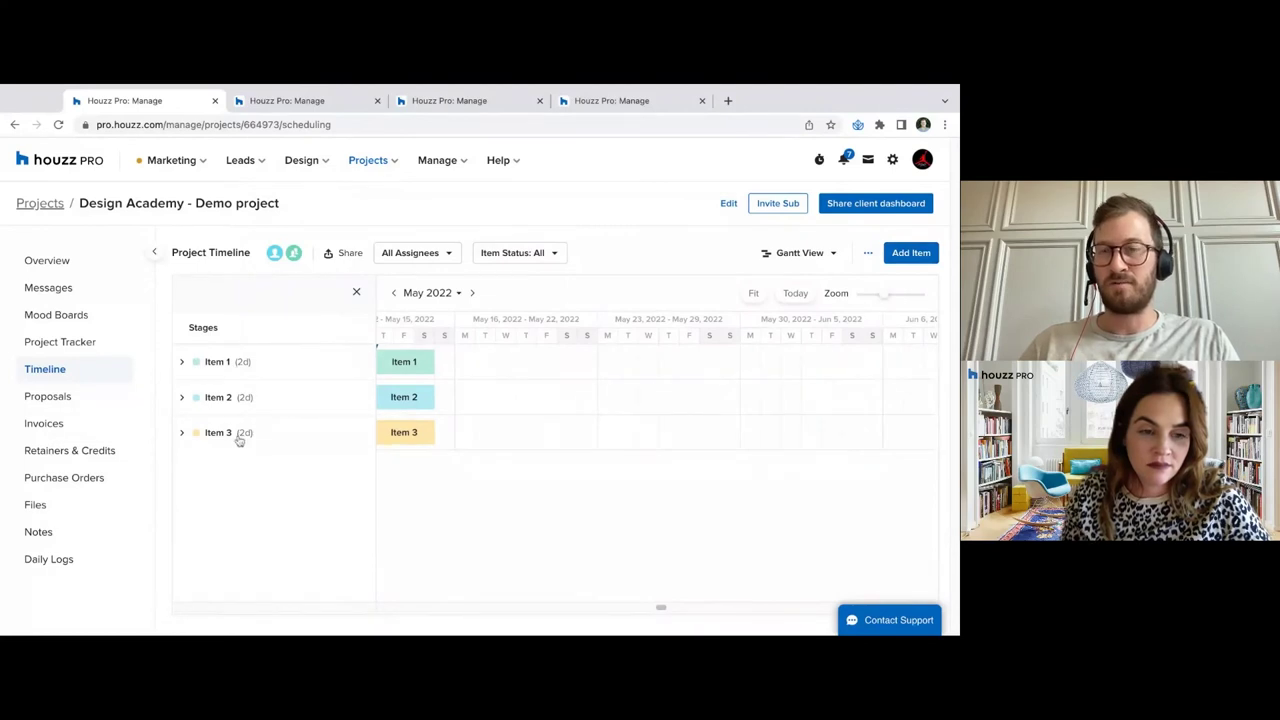
click(910, 252)
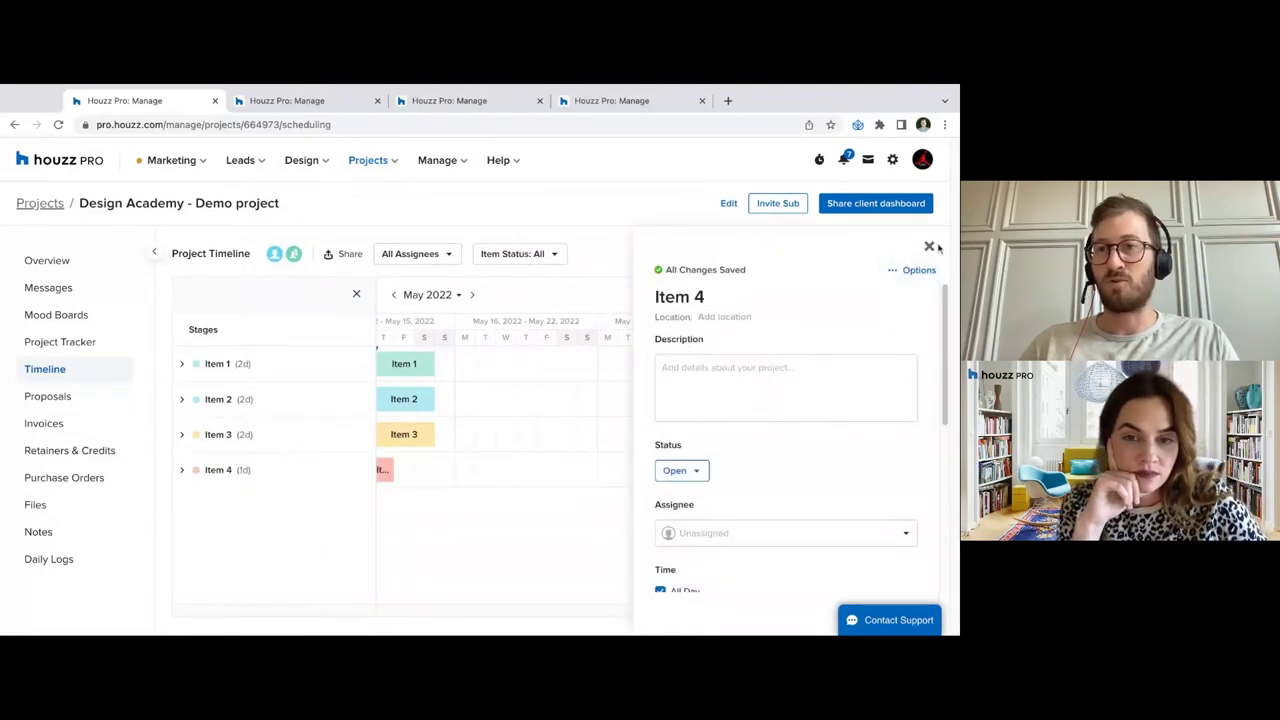
click(930, 247)
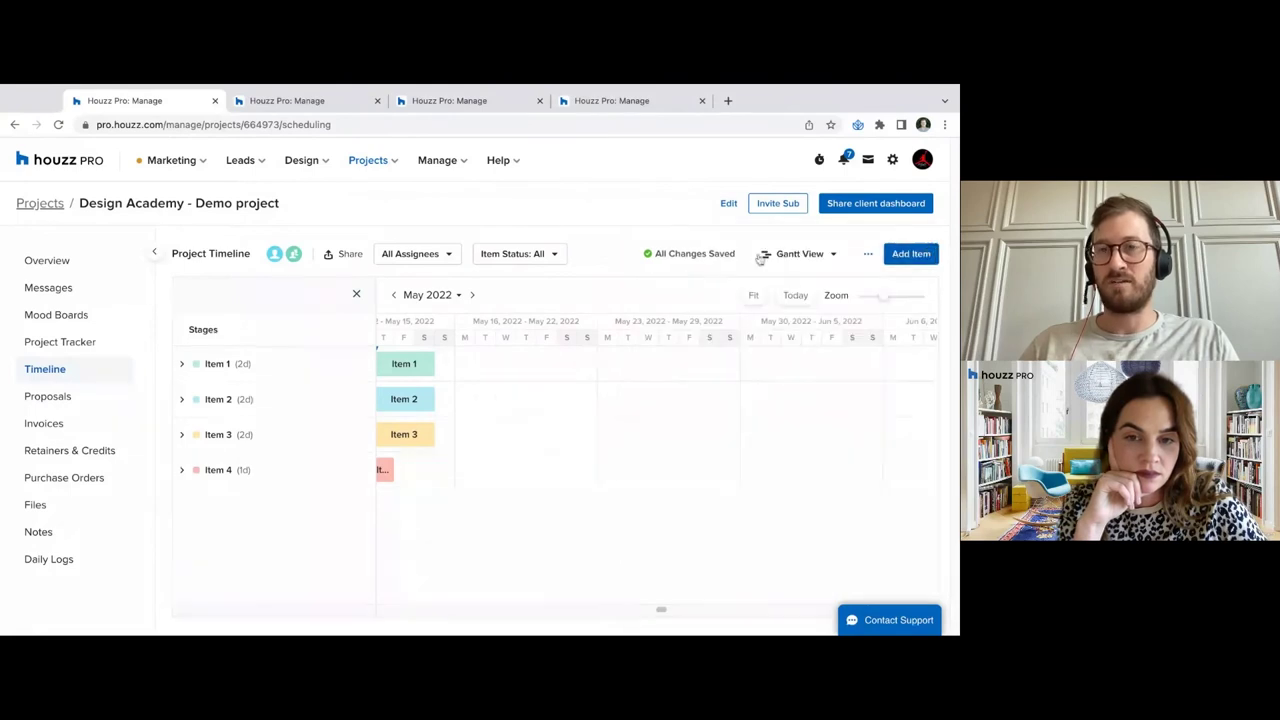
drag(638, 253, 738, 254)
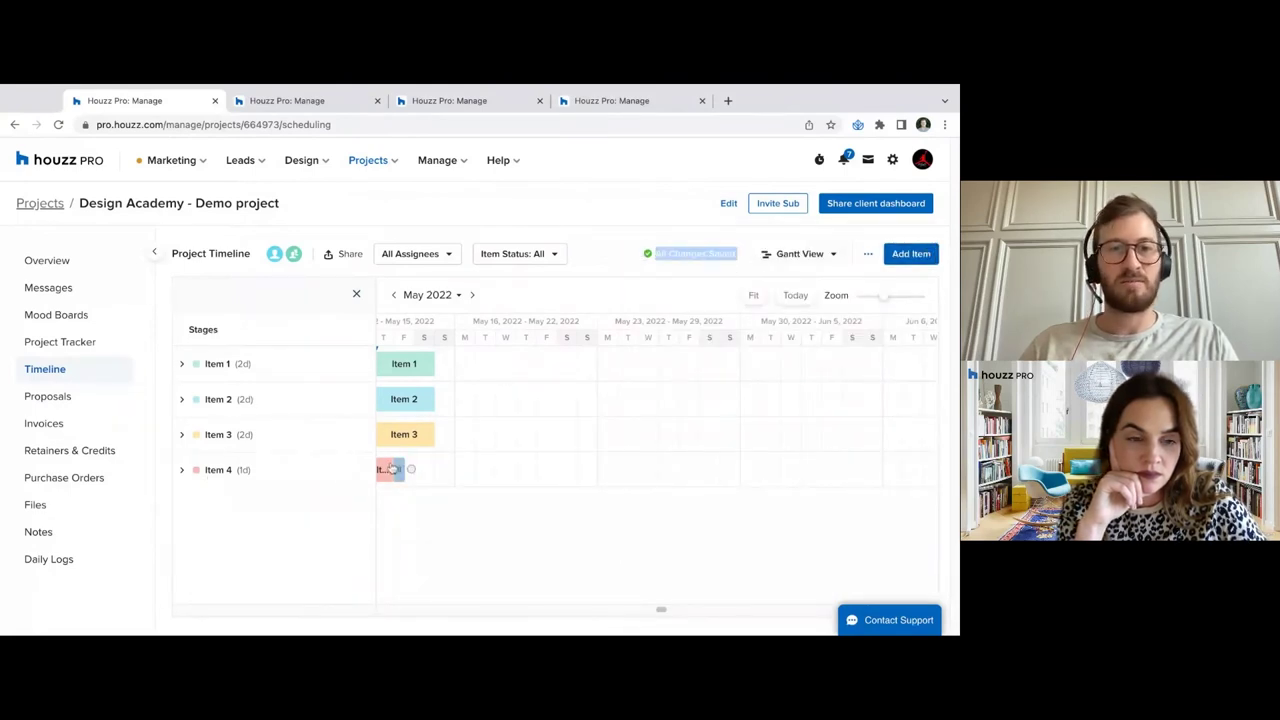
Delete the entire Item 4 from the project timeline
click(226, 475)
click(898, 270)
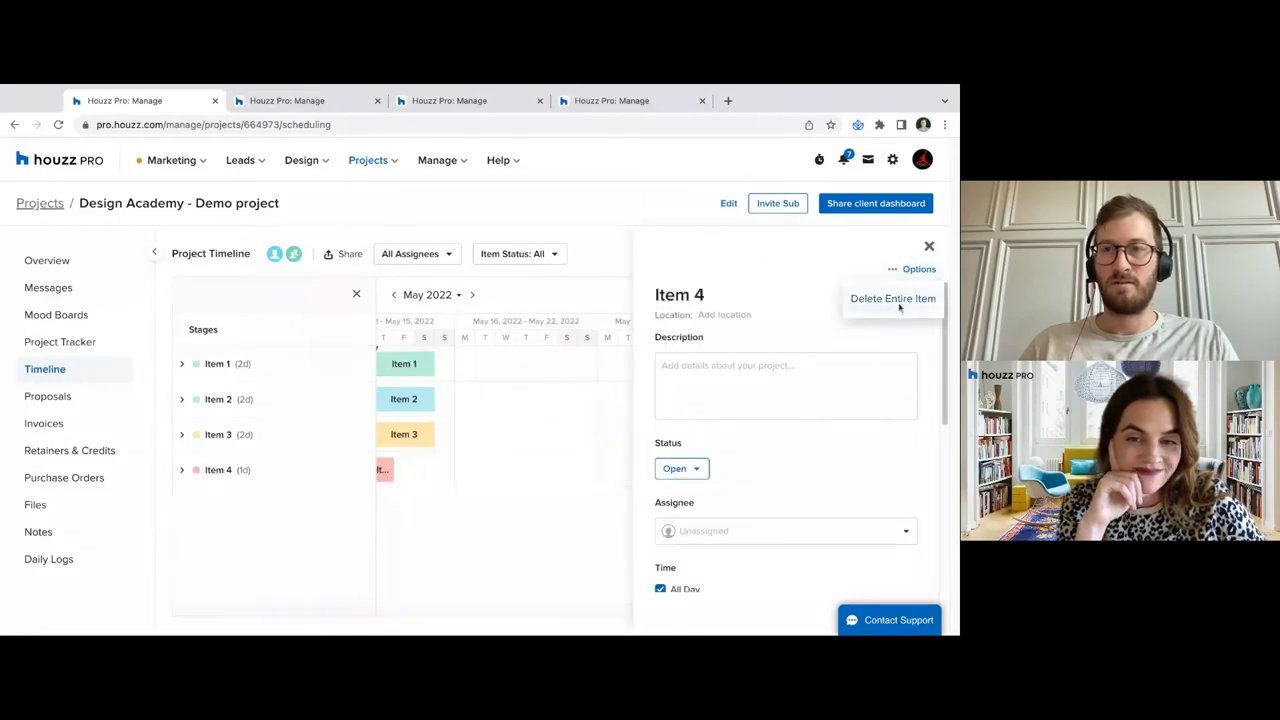
click(897, 302)
click(572, 436)
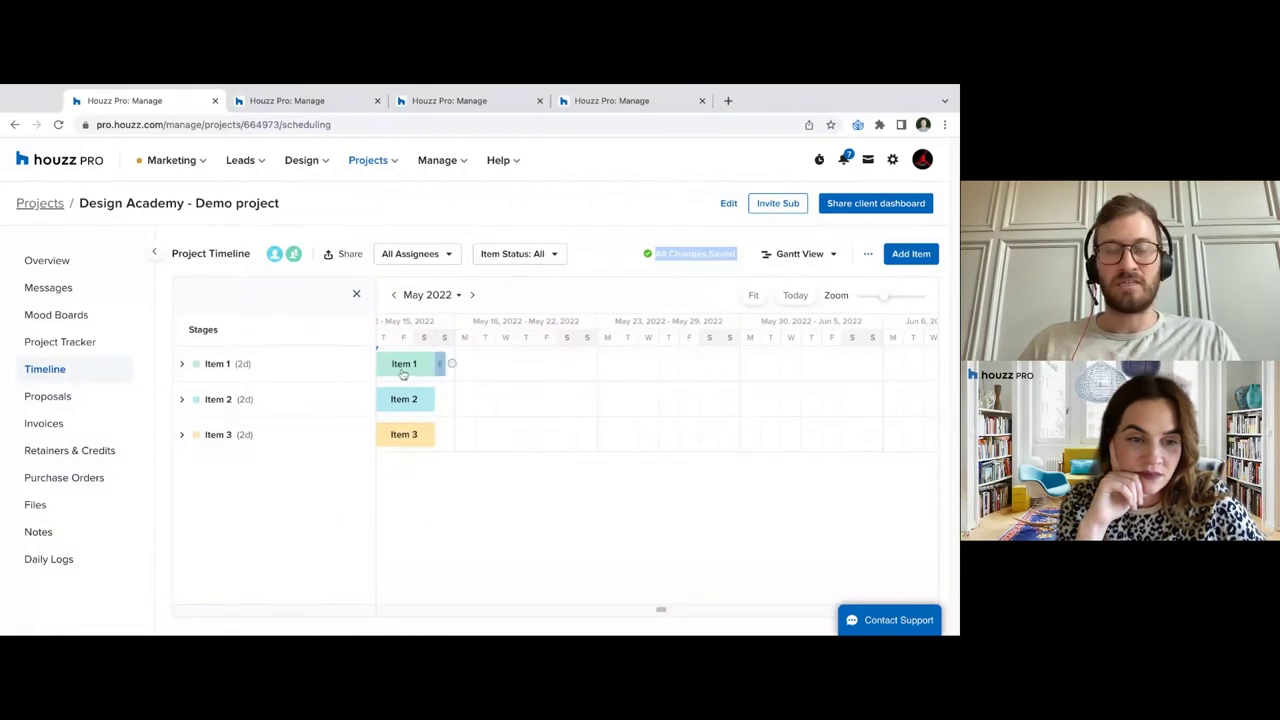
Open Item 1 in the project timeline and rename it as Planning Phase
click(403, 370)
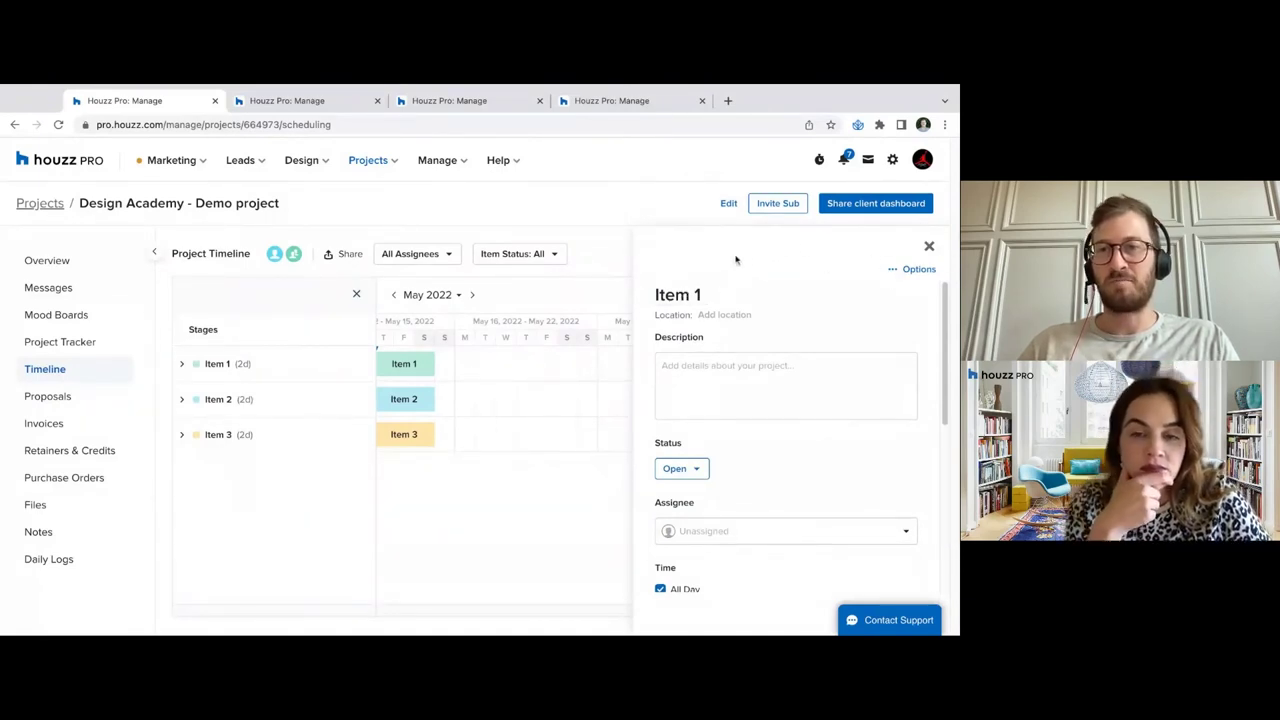
double_click(681, 295)
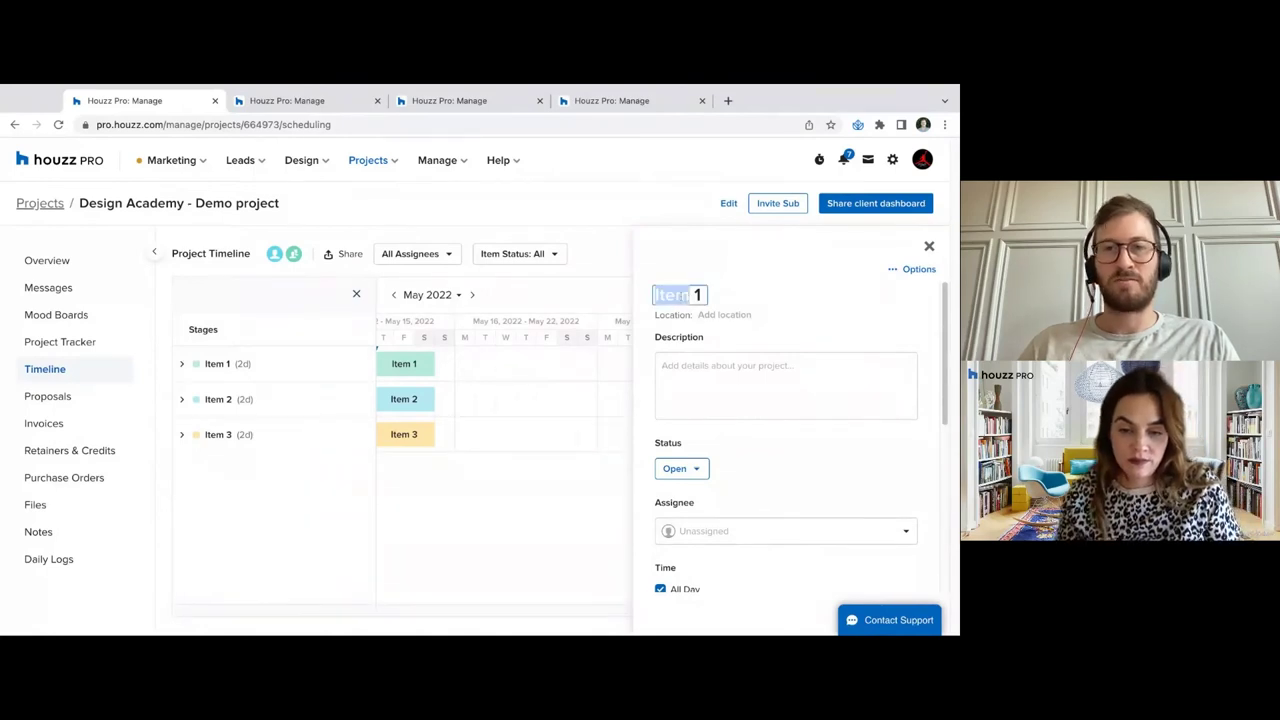
triple_click(681, 295)
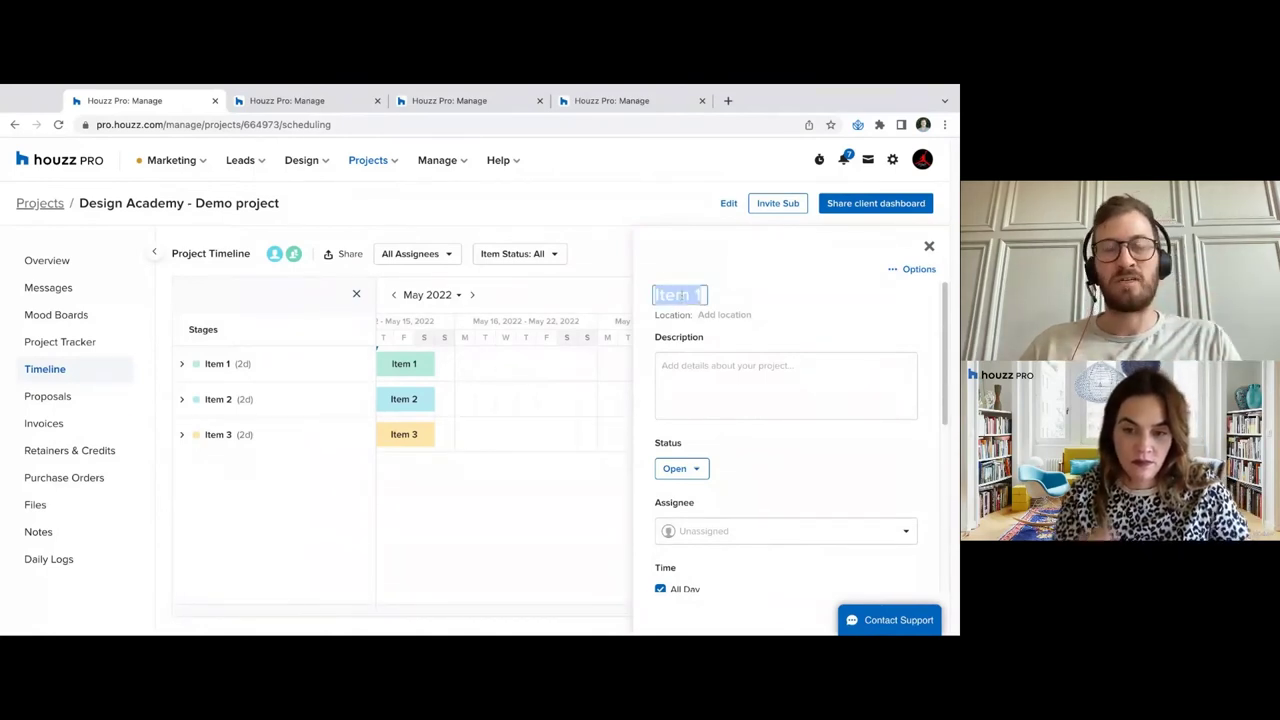
text(P)
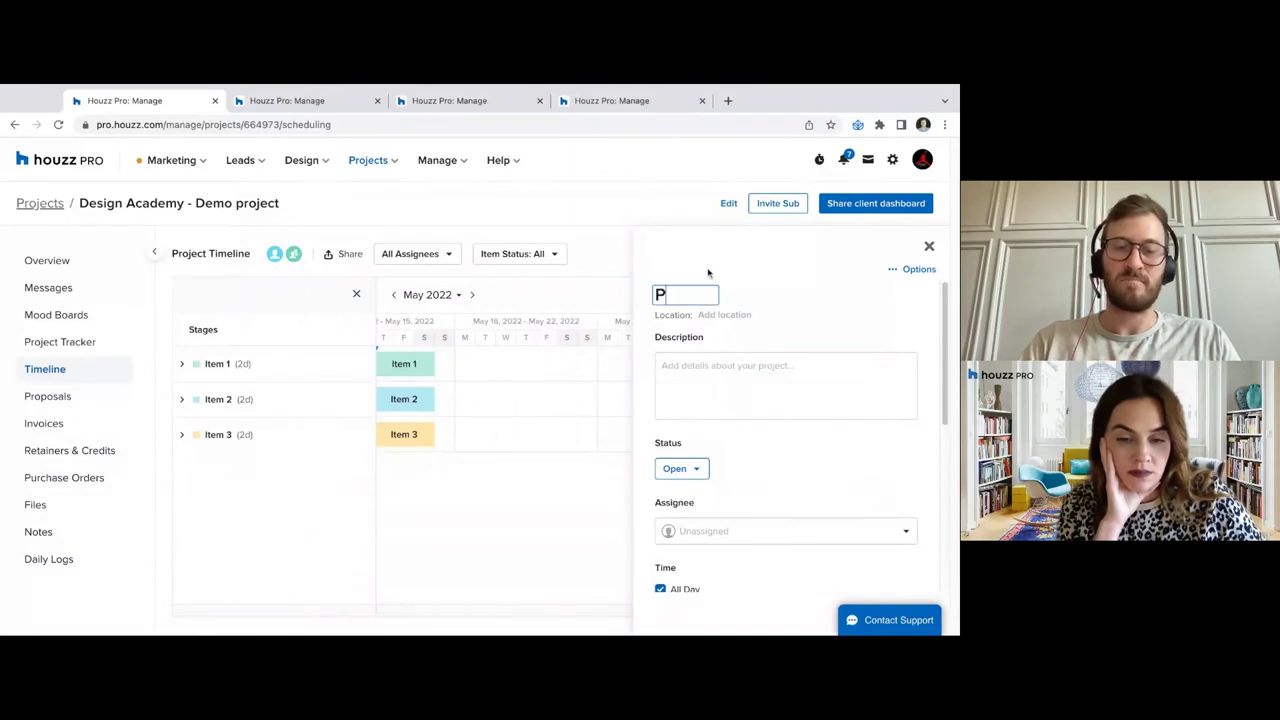
text(lan ning Phase)
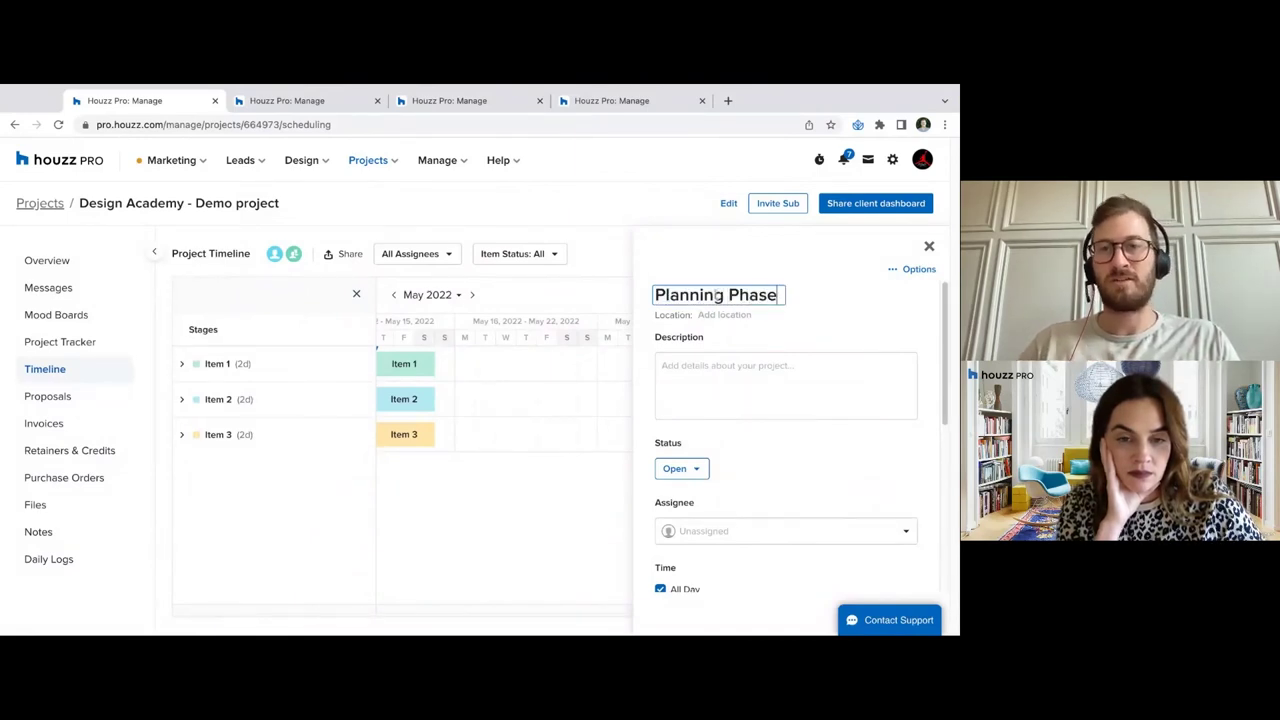
click(765, 318)
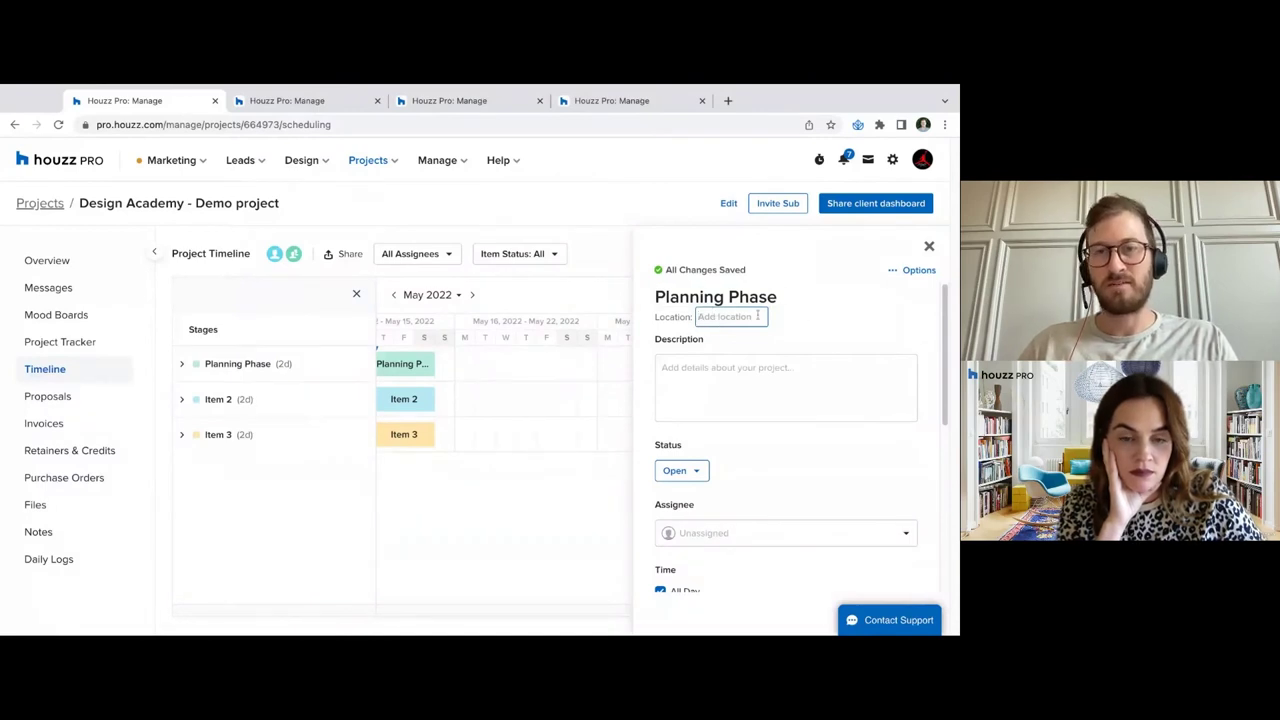
Examine the Planning Phase's description, assignee choices, time and date fields without changing them
scroll(830, 407, down, 1)
scroll(830, 407, down, 1)
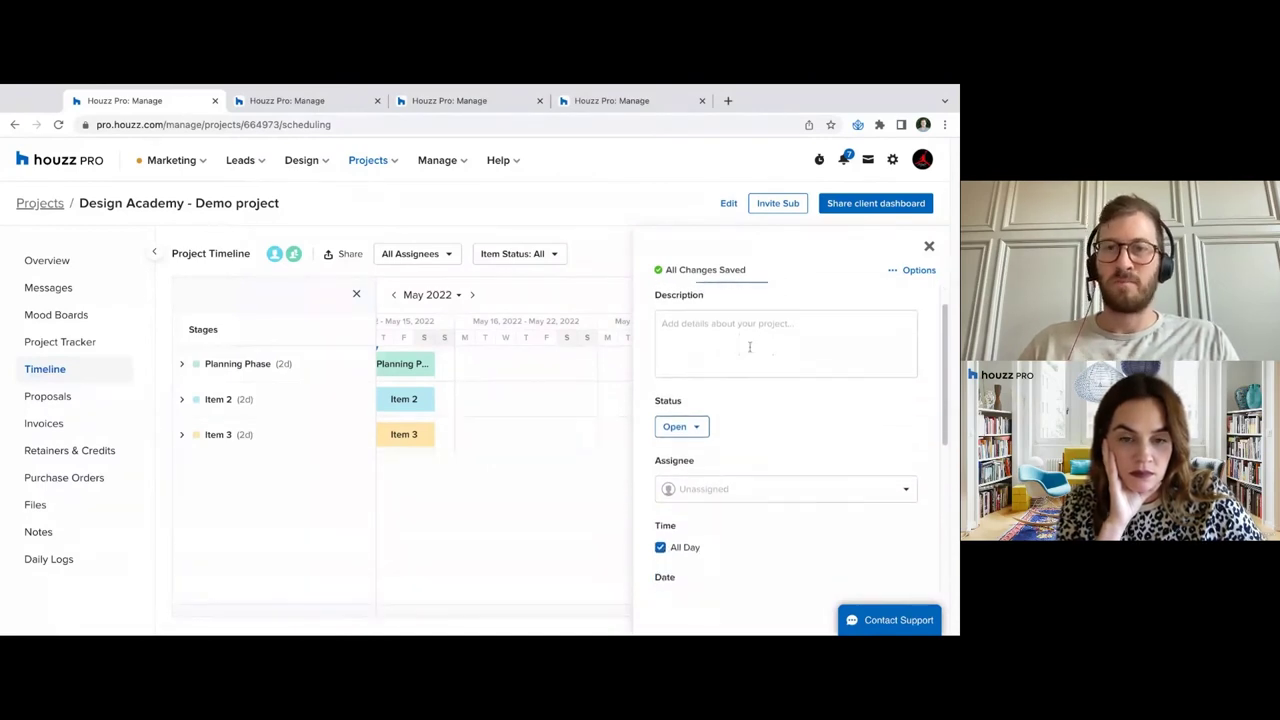
click(879, 346)
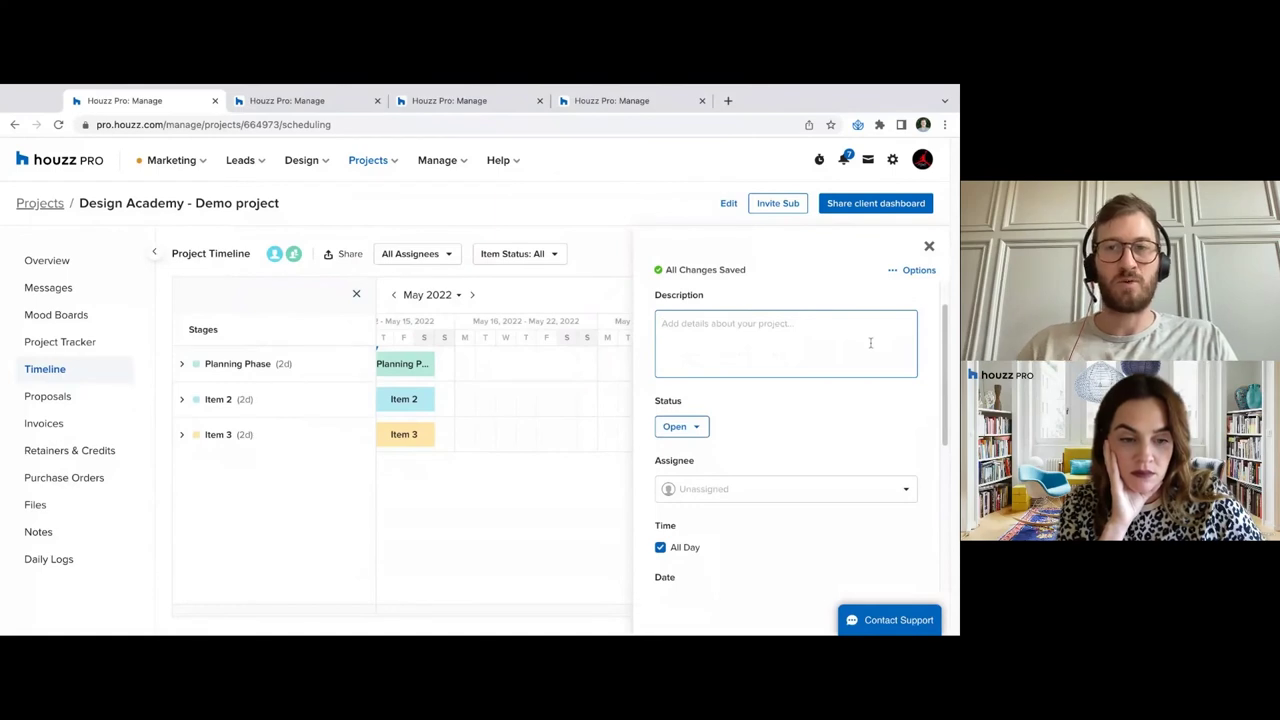
double_click(703, 296)
click(757, 345)
click(831, 489)
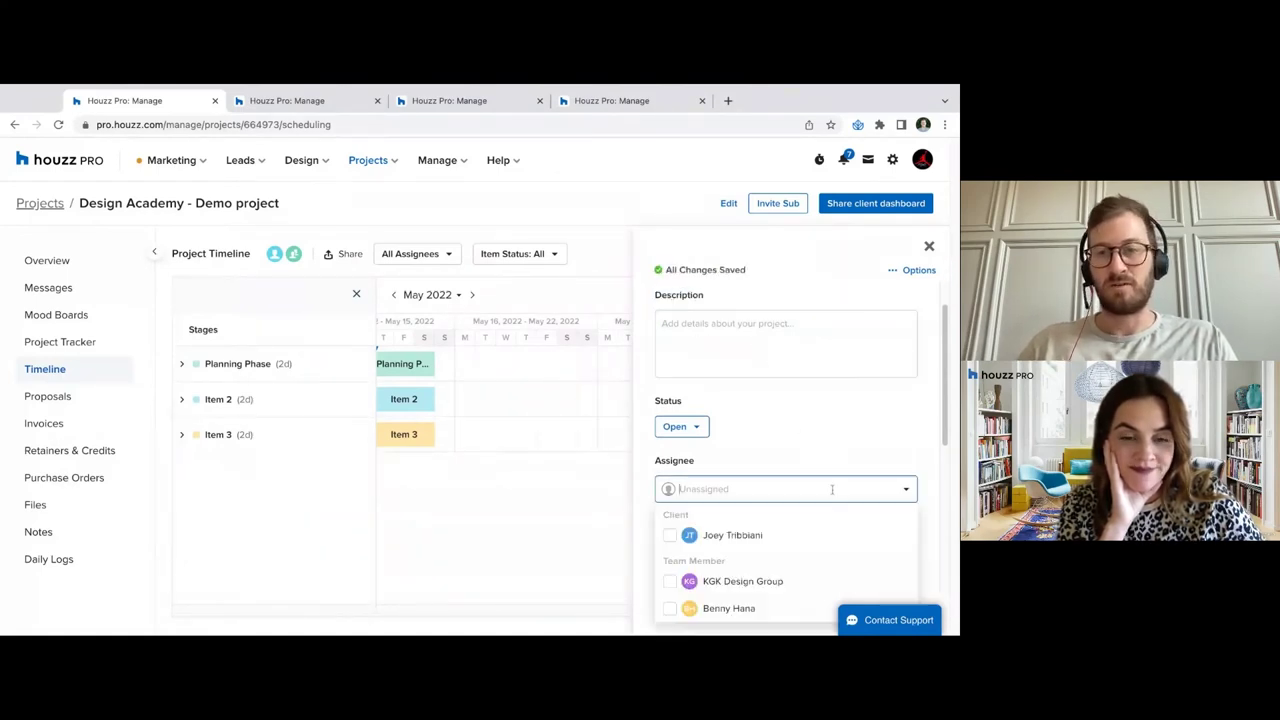
click(817, 323)
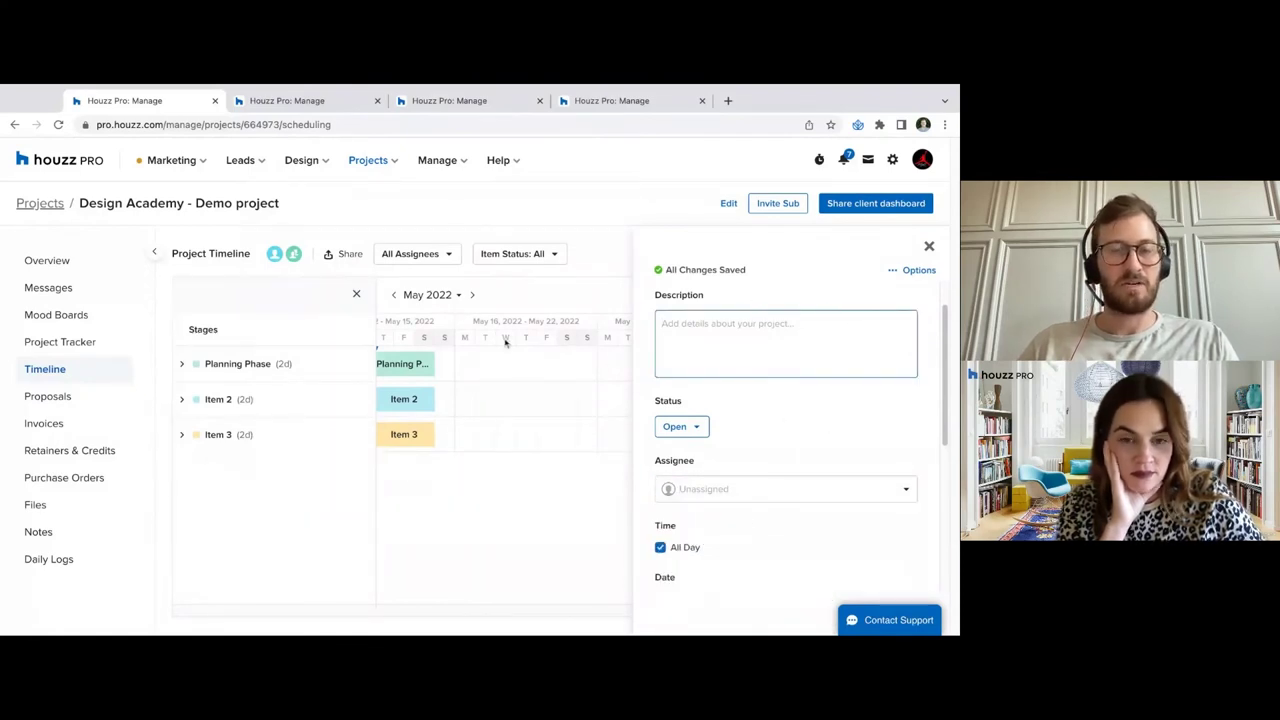
scroll(820, 506, down, 3)
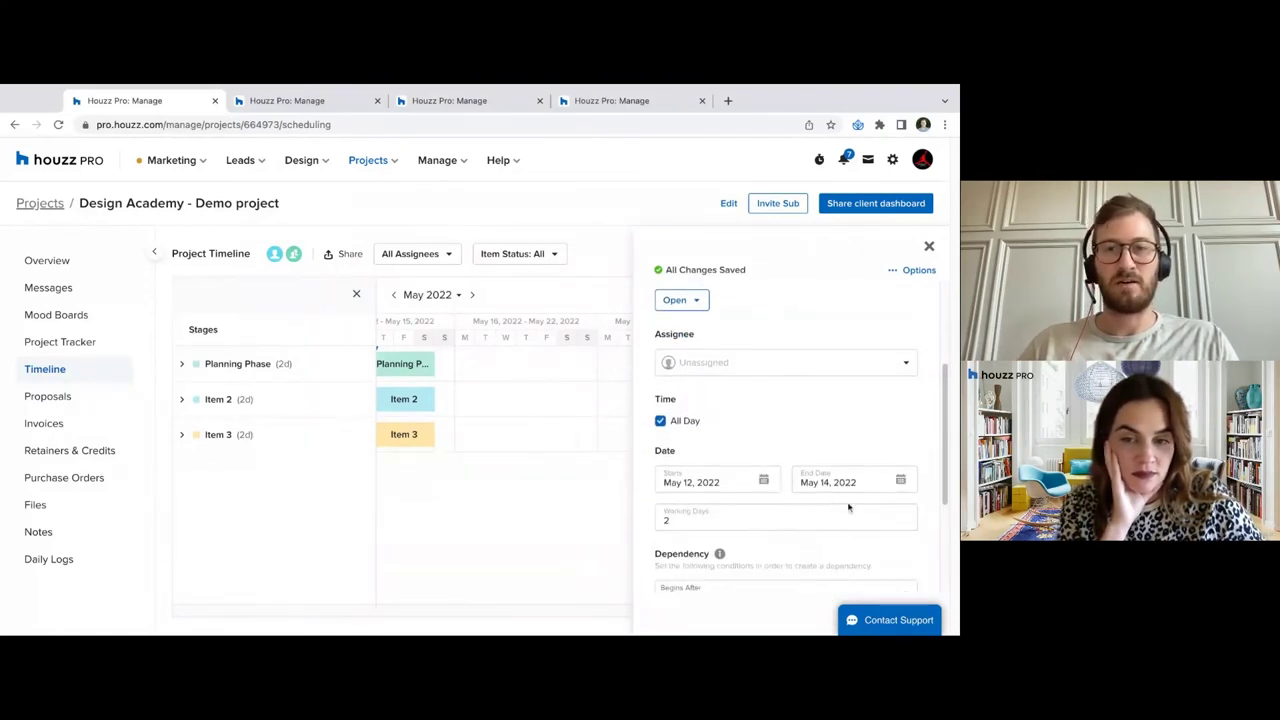
scroll(676, 320, up, 2)
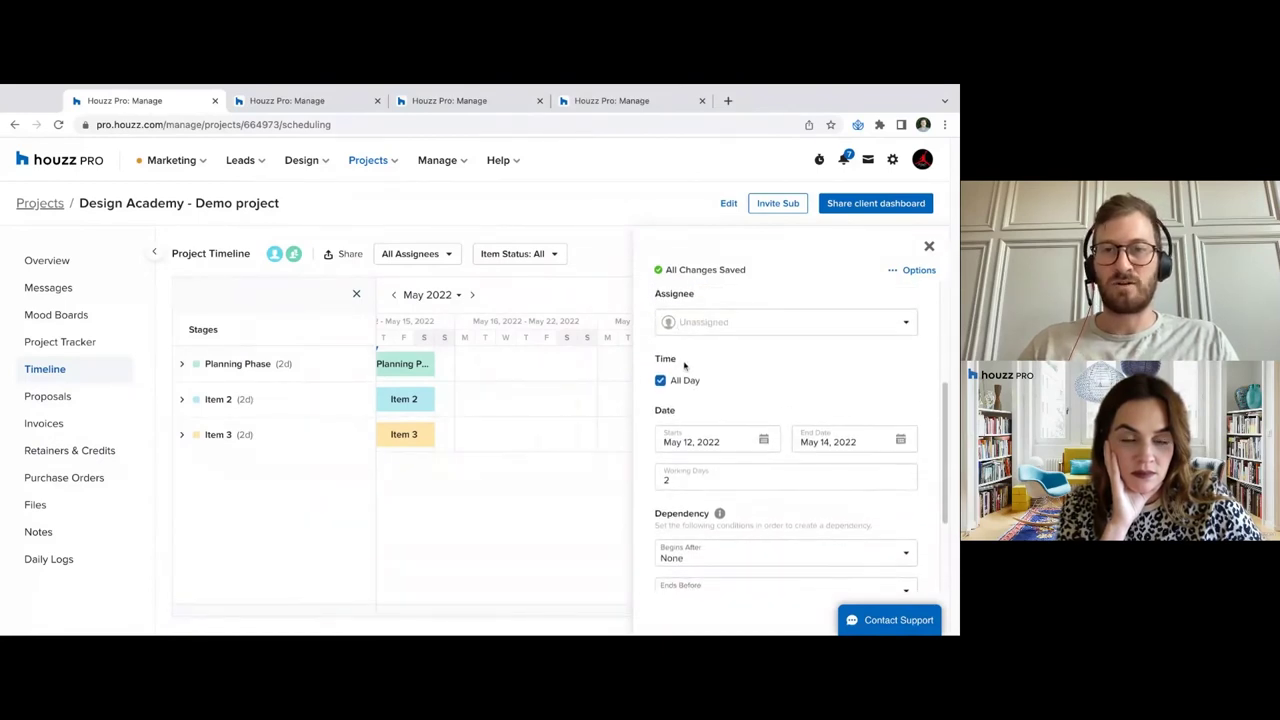
double_click(672, 353)
click(706, 366)
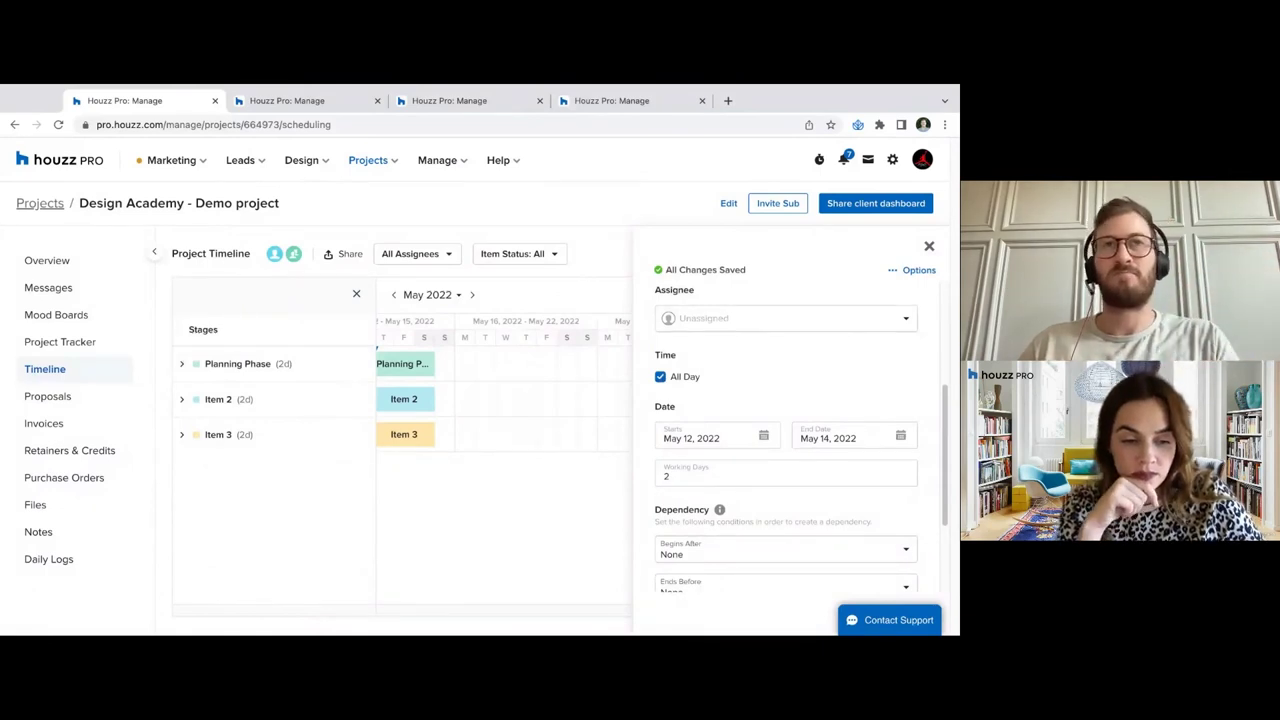
Turn off All Day for the Planning Phase, view its hourly time fields, and turn All Day back on
click(662, 377)
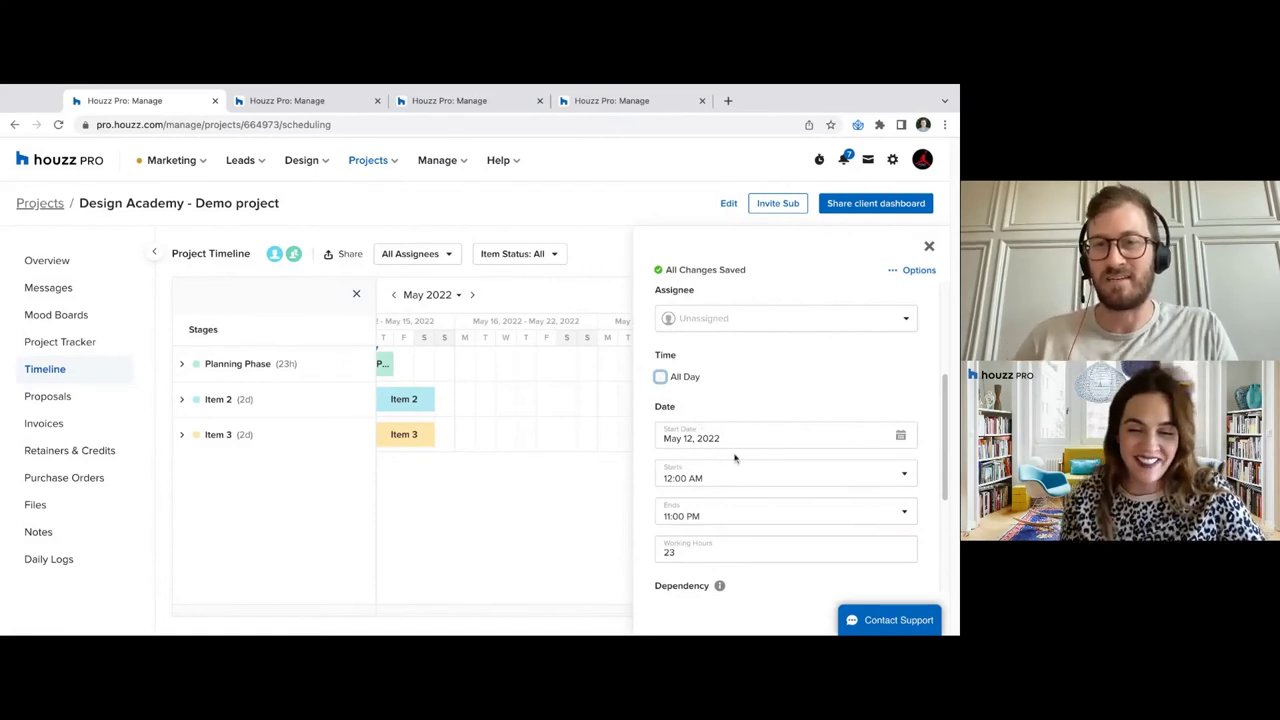
click(677, 549)
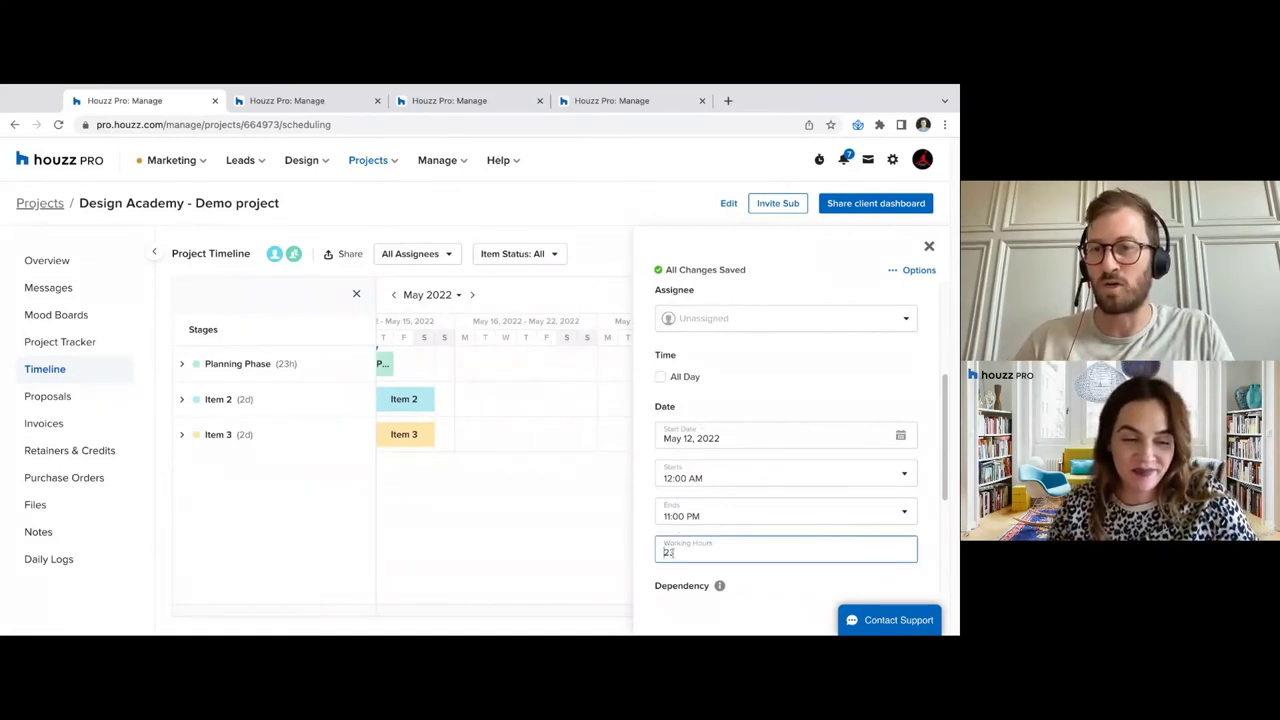
click(668, 377)
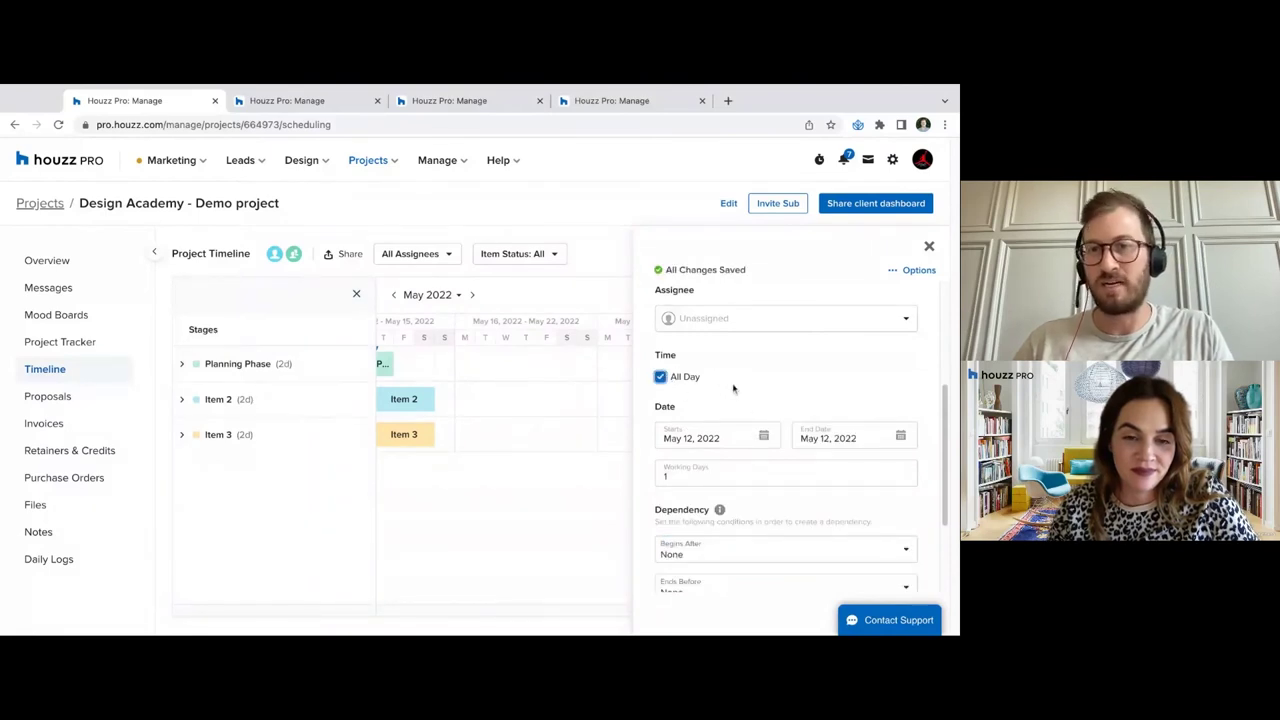
Set the Planning Phase's duration to 15 working days
click(701, 477)
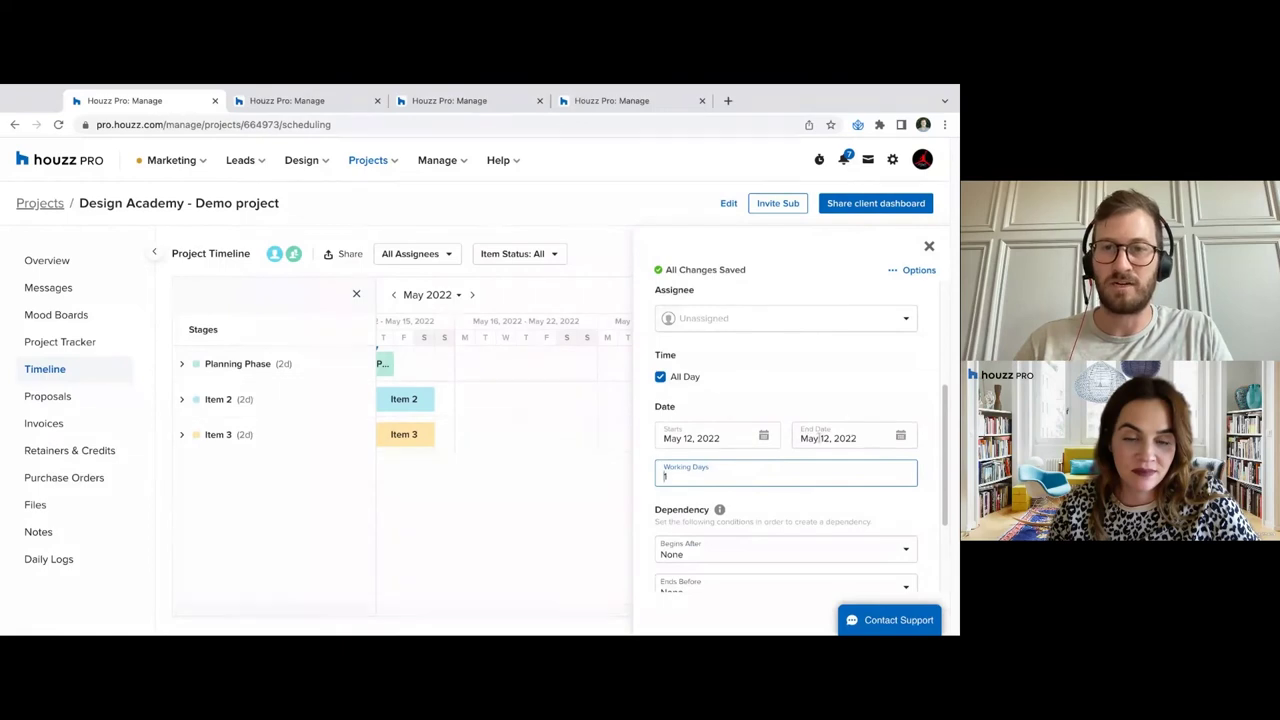
click(875, 401)
click(668, 476)
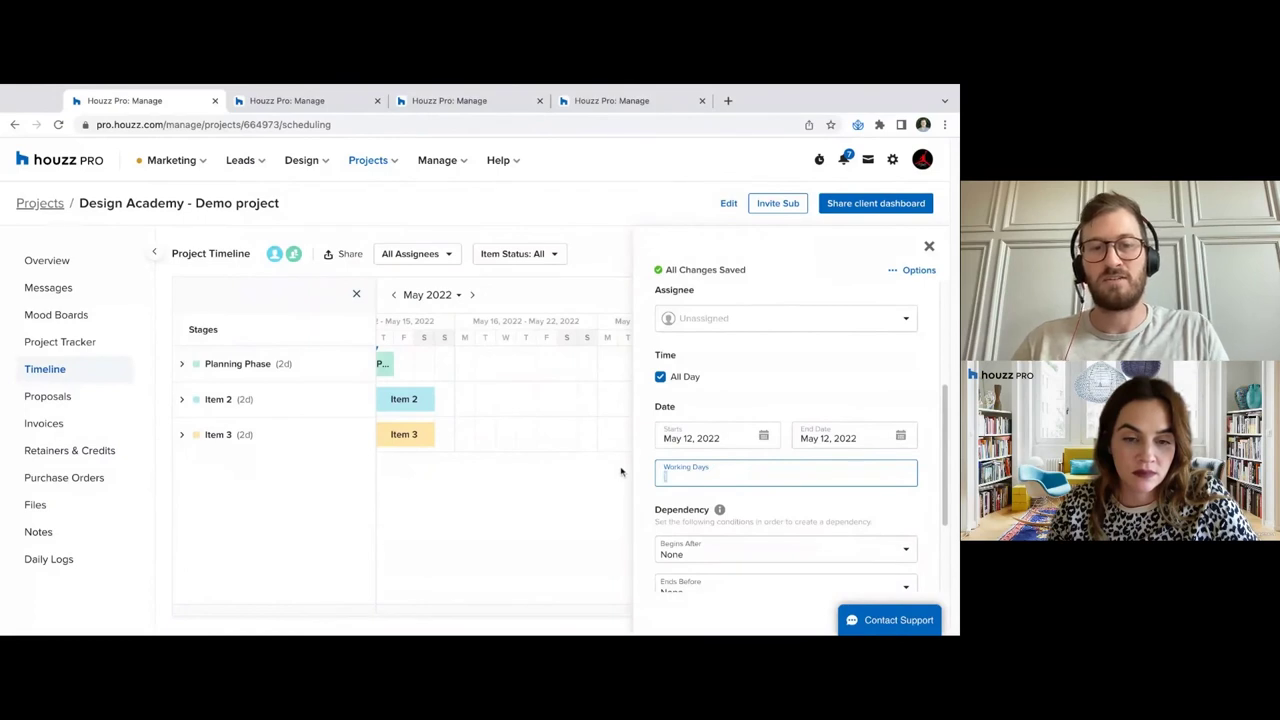
text(15)
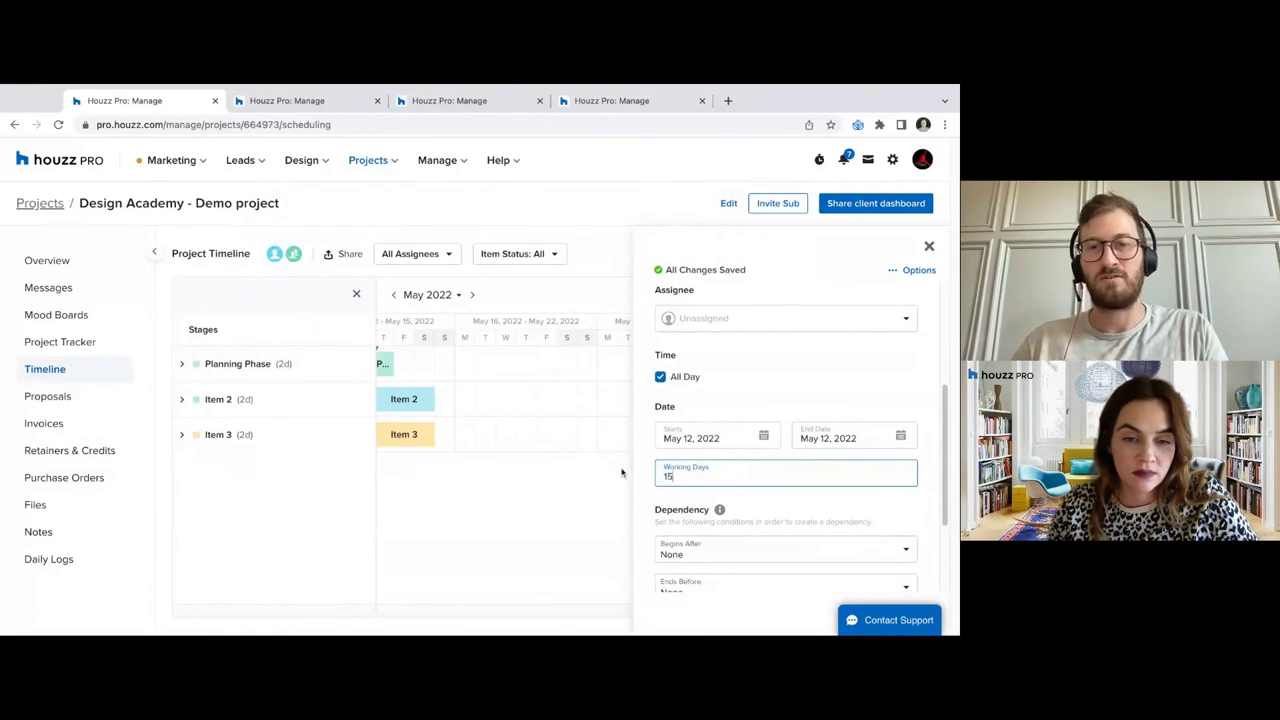
click(743, 401)
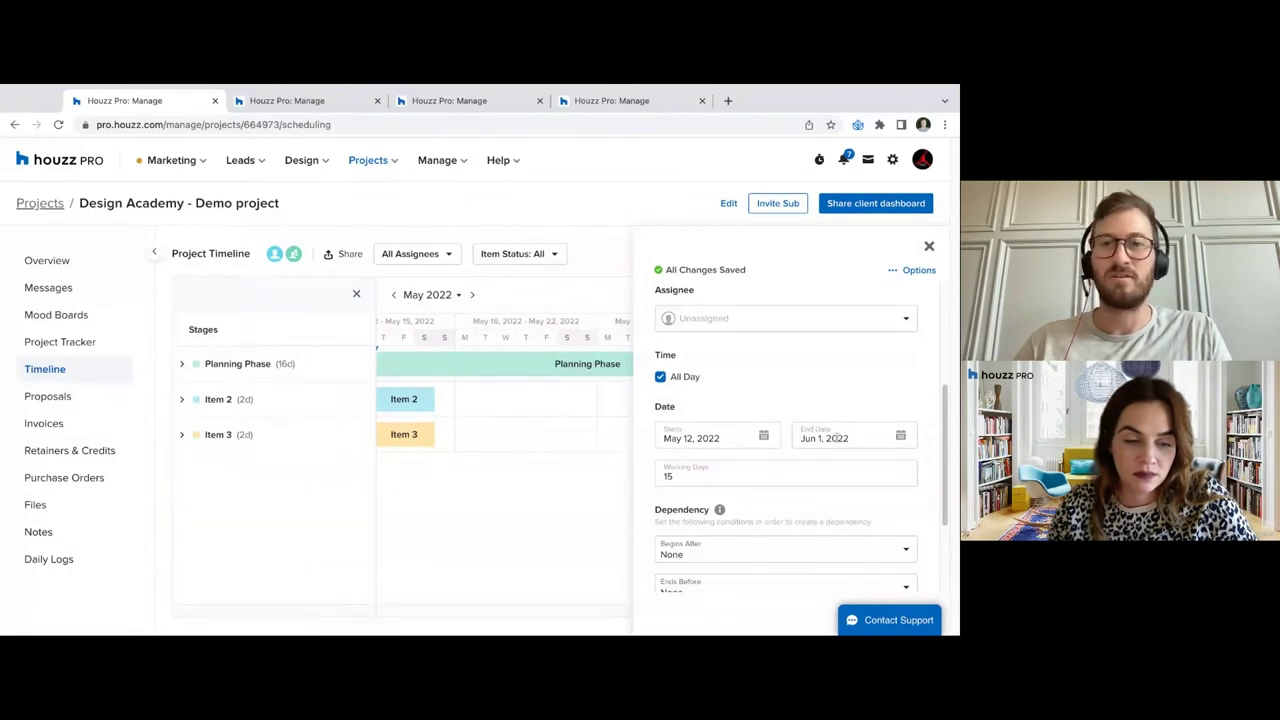
click(683, 477)
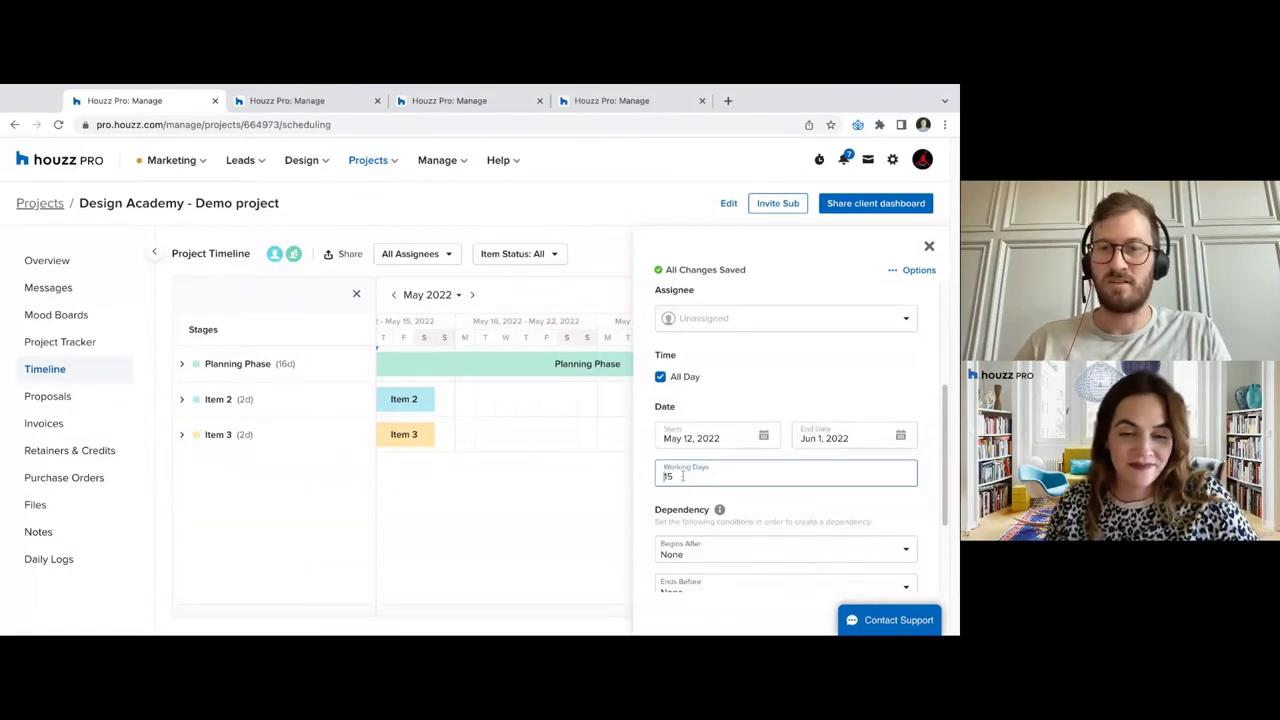
click(869, 420)
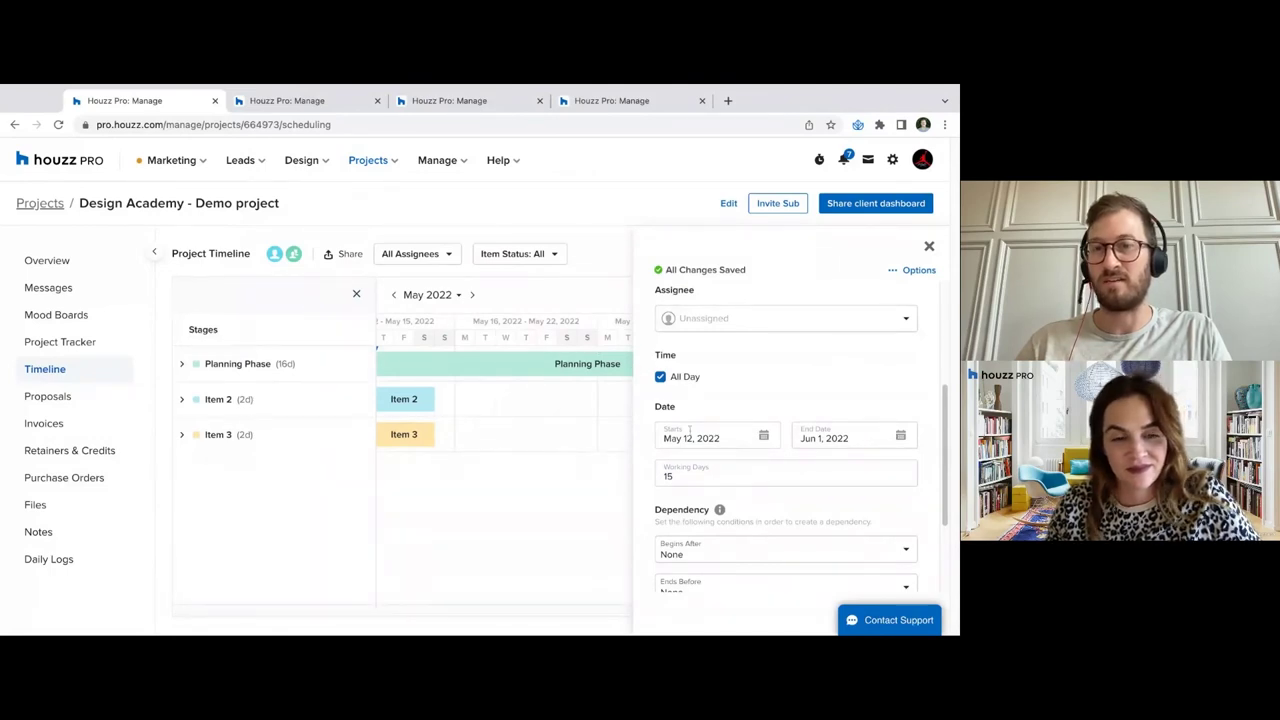
Set the Planning Phase's dependency to end before Item 2 and close its details
scroll(751, 456, down, 3)
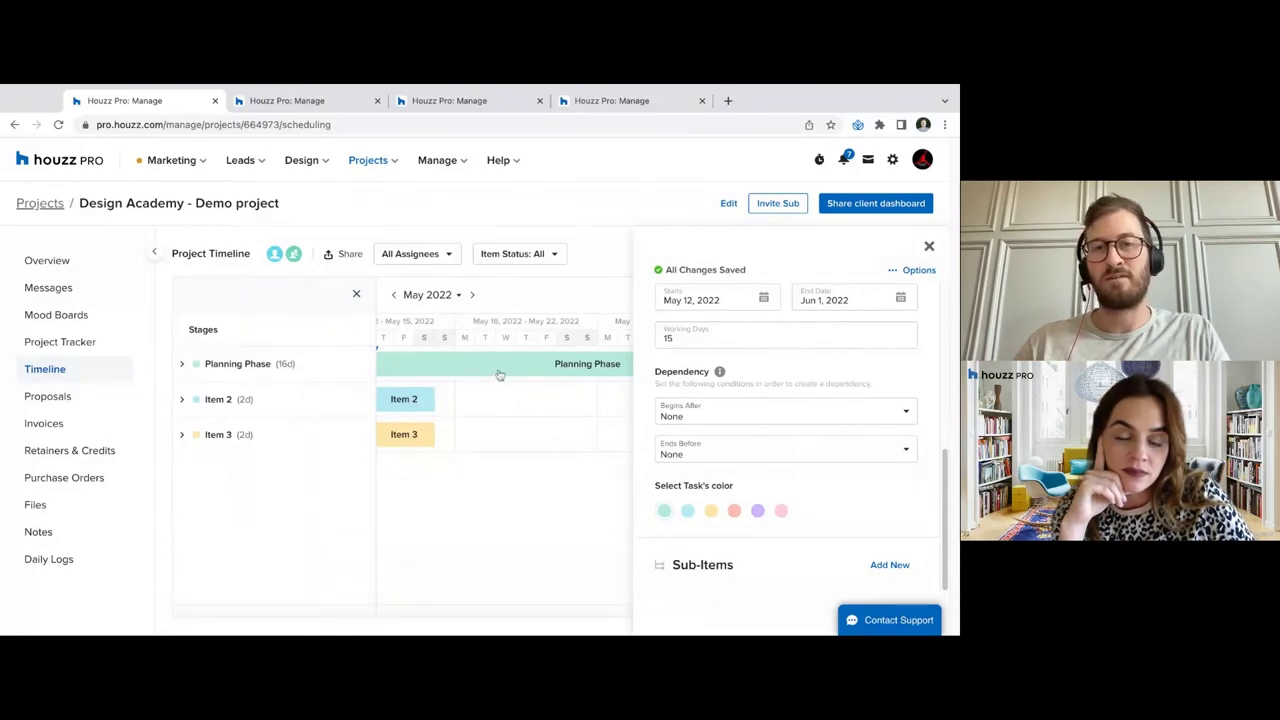
click(715, 459)
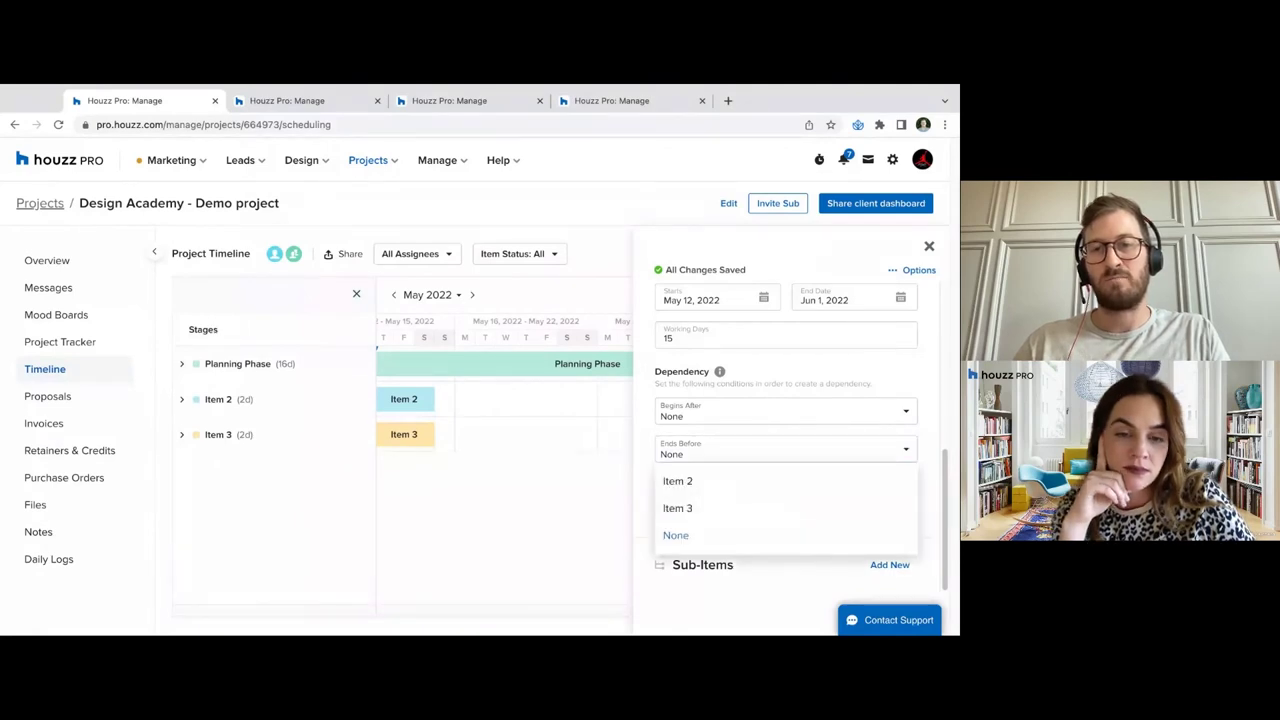
click(751, 380)
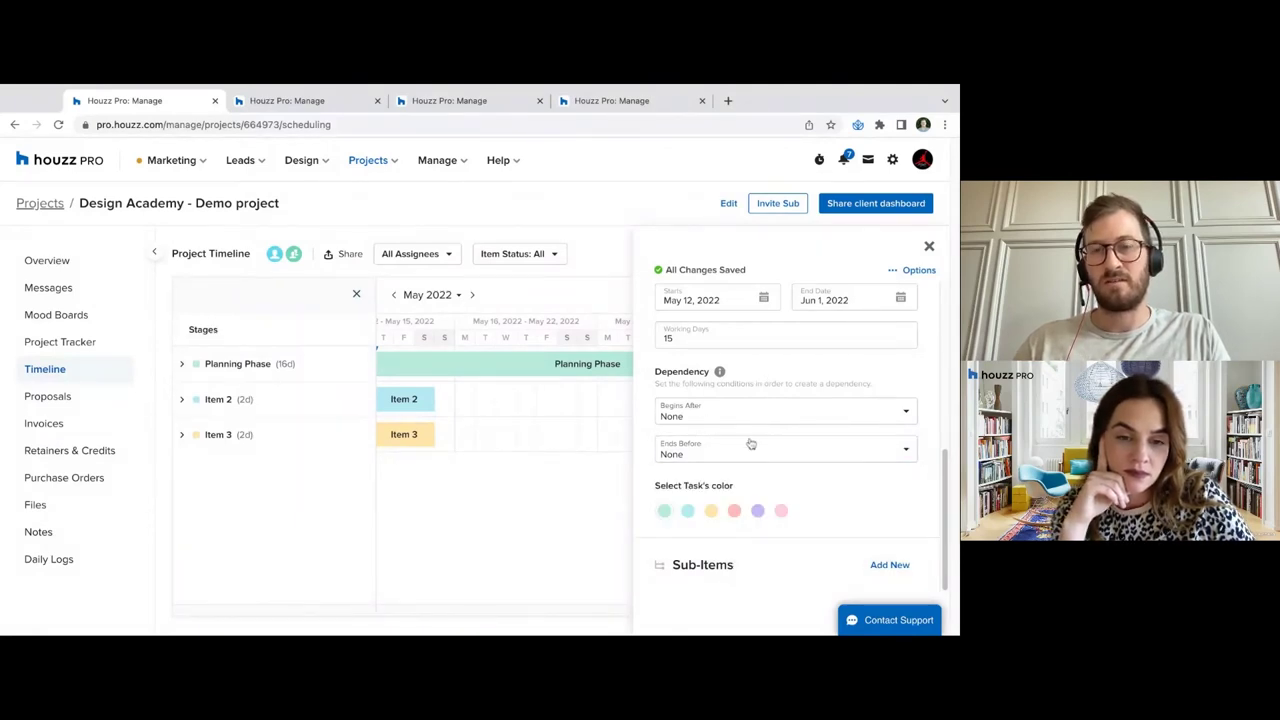
click(753, 455)
click(680, 480)
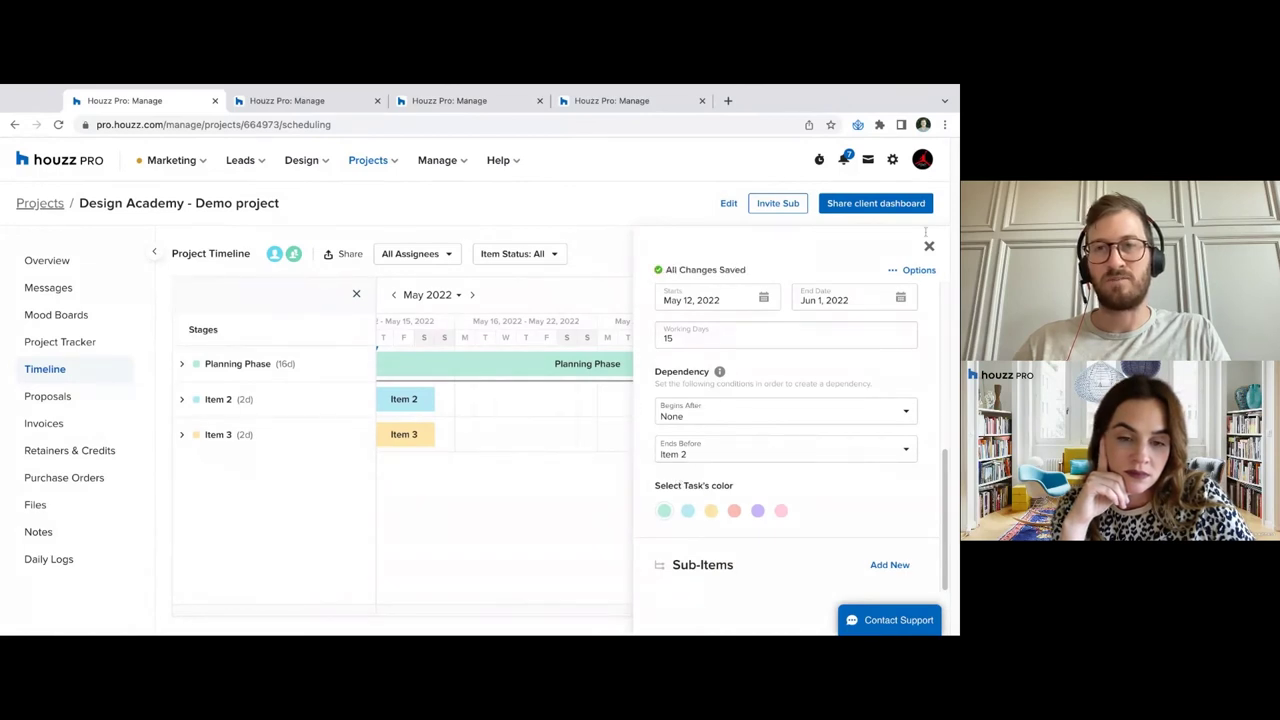
click(931, 247)
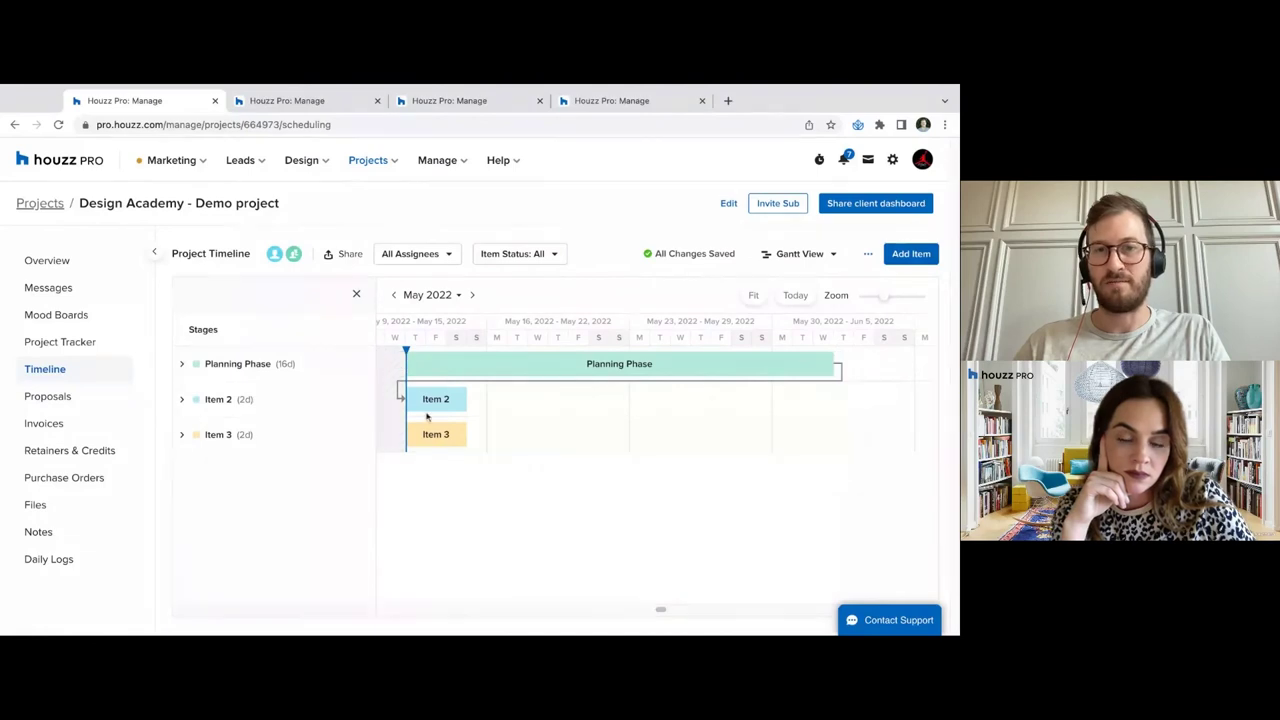
Reopen the Planning Phase, set its Ends Before dependency to None, and close its details
click(594, 368)
scroll(738, 432, down, 5)
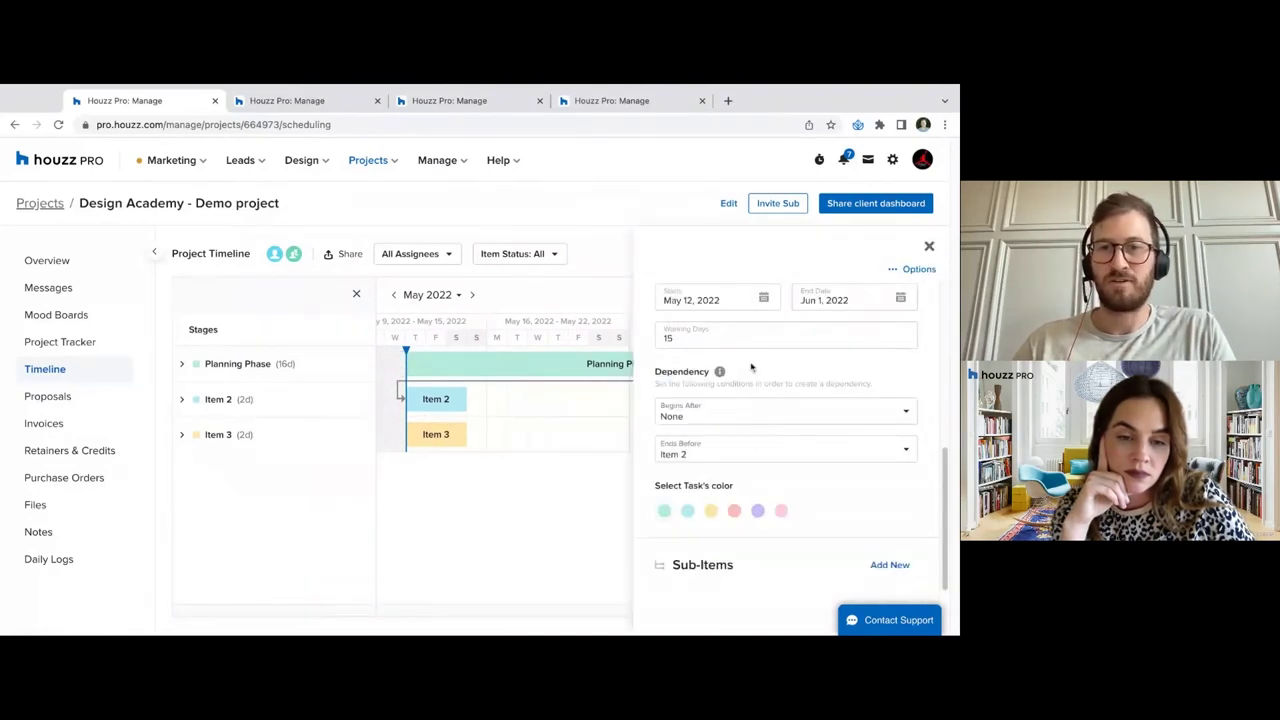
click(780, 476)
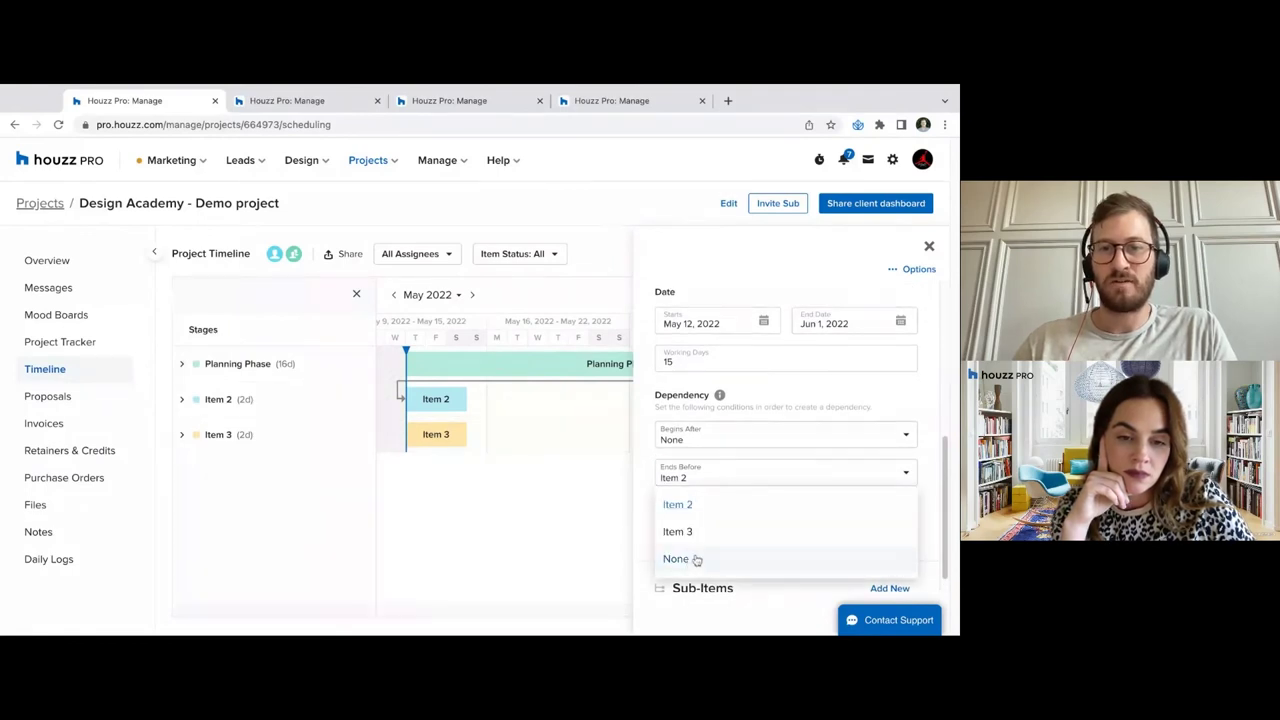
click(697, 559)
click(929, 246)
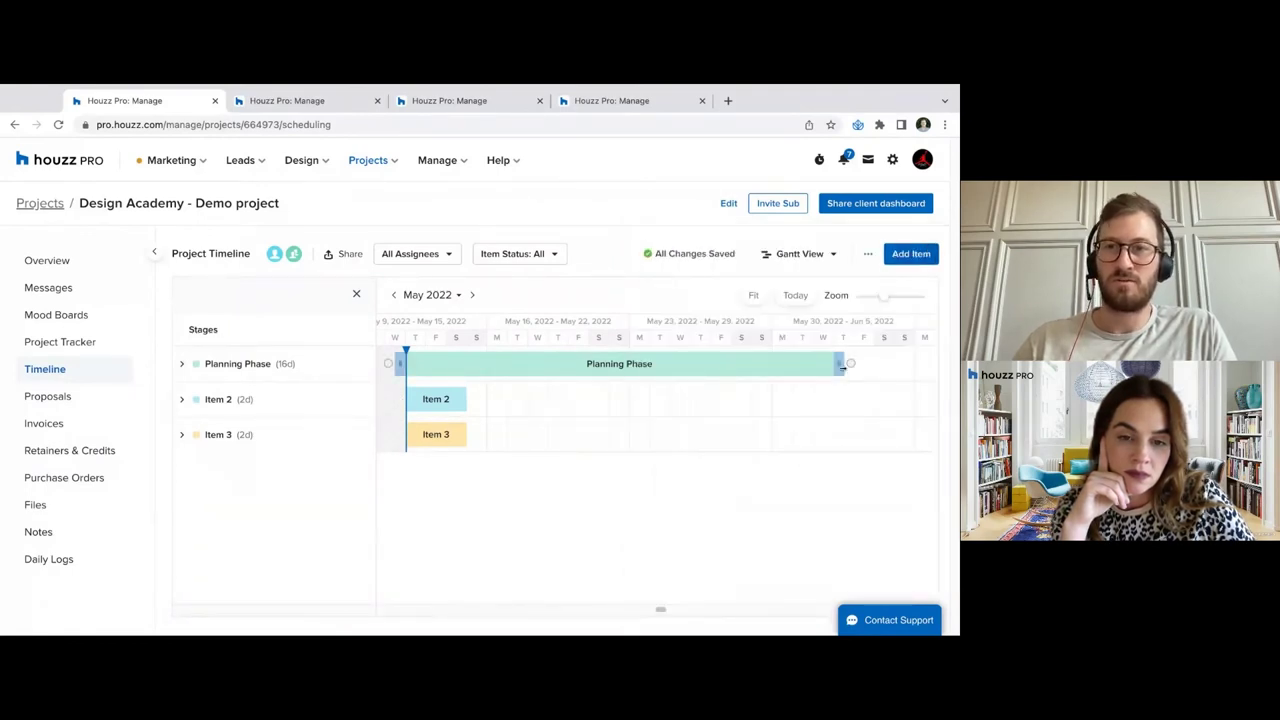
Link the end of the Planning Phase to Item 2 and the end of Item 2 to Item 3 directly on the Gantt chart
drag(850, 364, 632, 398)
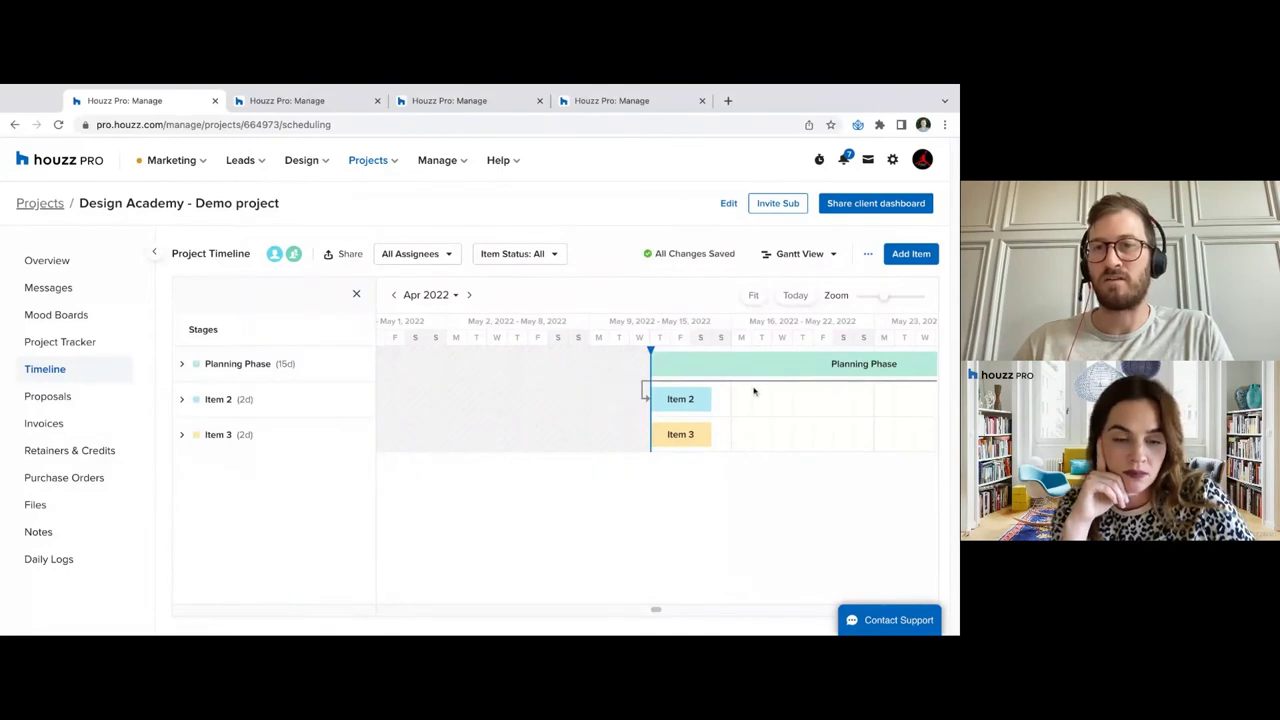
drag(725, 400, 697, 435)
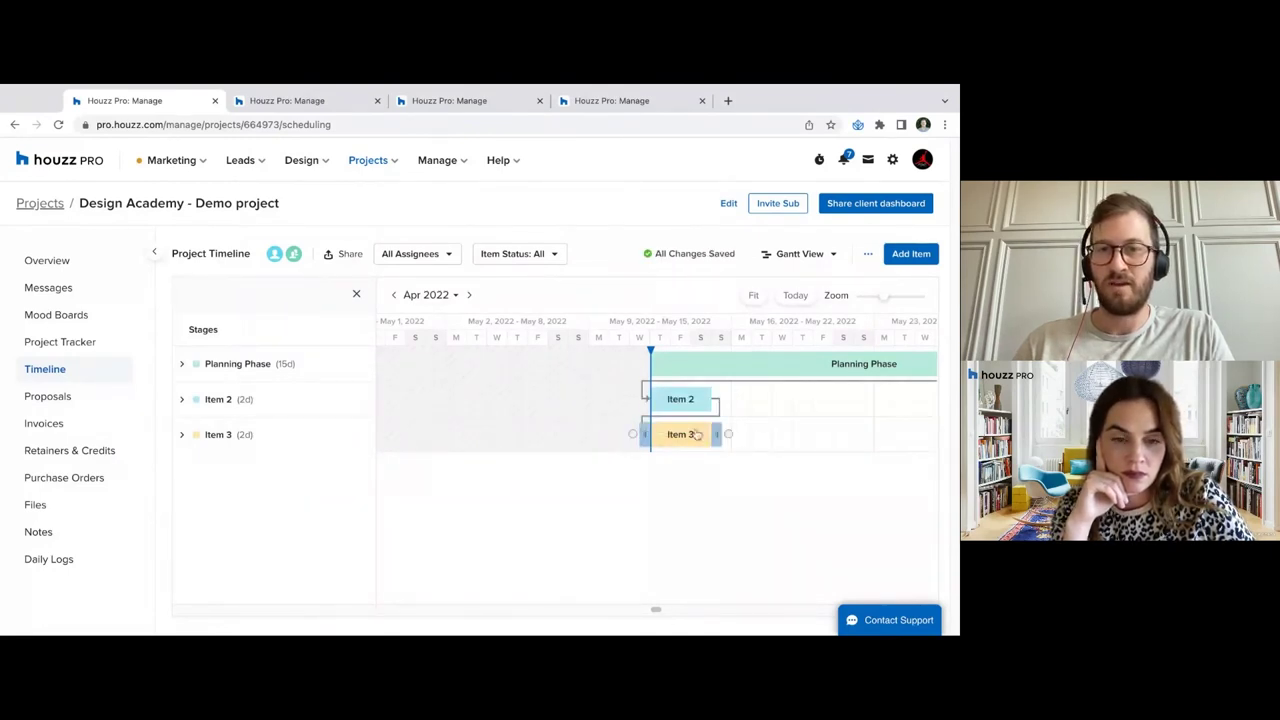
Check the Planning Phase's dependency settings and task color options, and close its details
click(719, 373)
scroll(815, 450, down, 3)
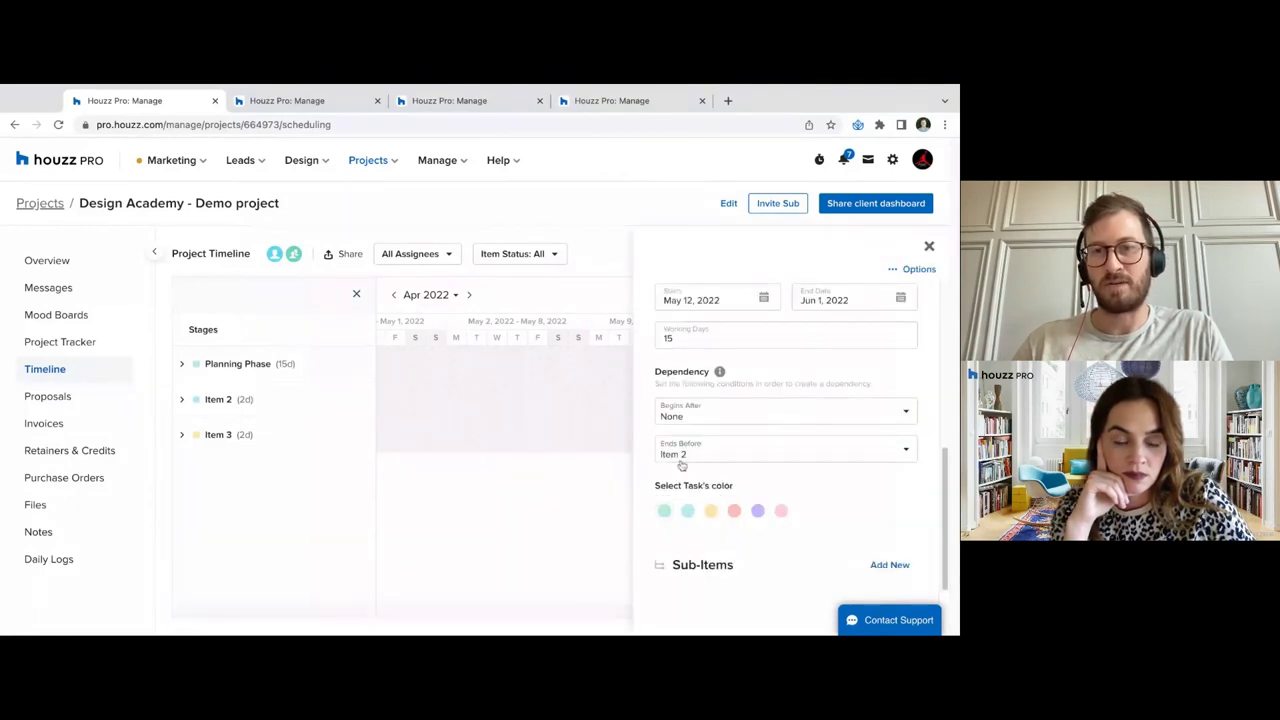
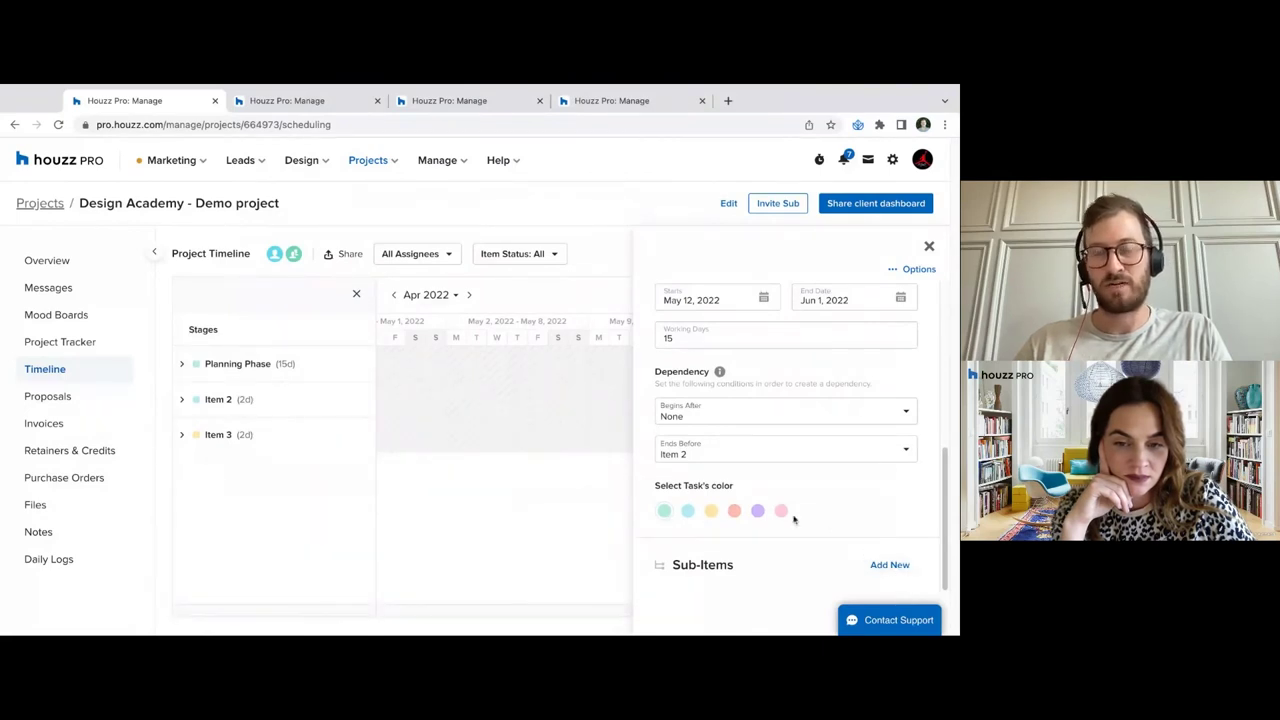
click(929, 246)
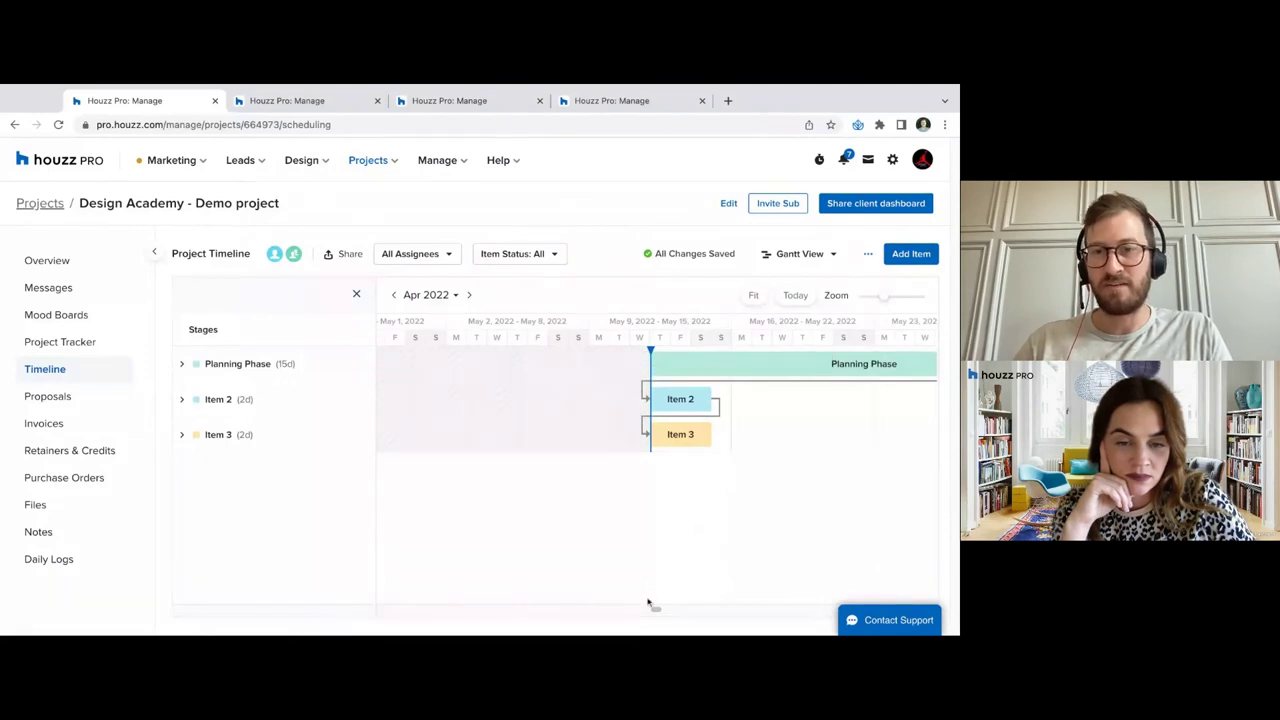
Open the Planning Phase's details from the Gantt chart and add a new sub-item to it
drag(654, 609, 656, 610)
scroll(659, 611, left, 2)
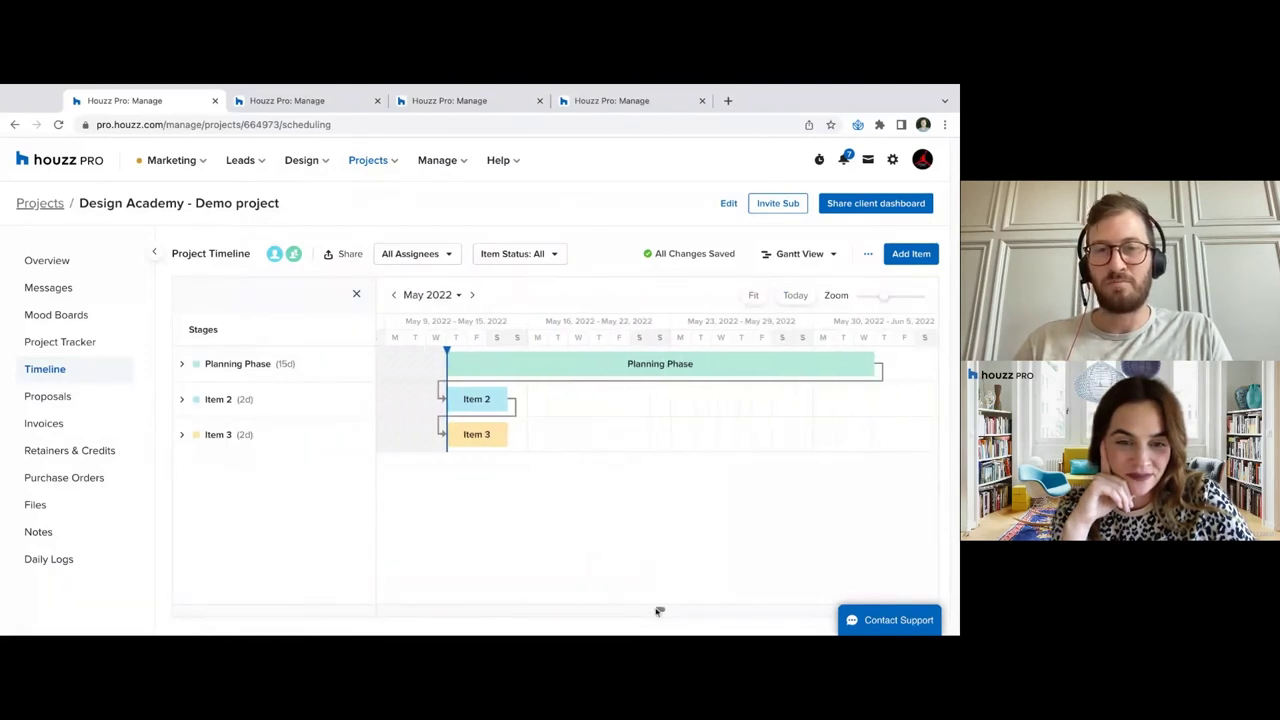
click(641, 369)
scroll(797, 450, down, 5)
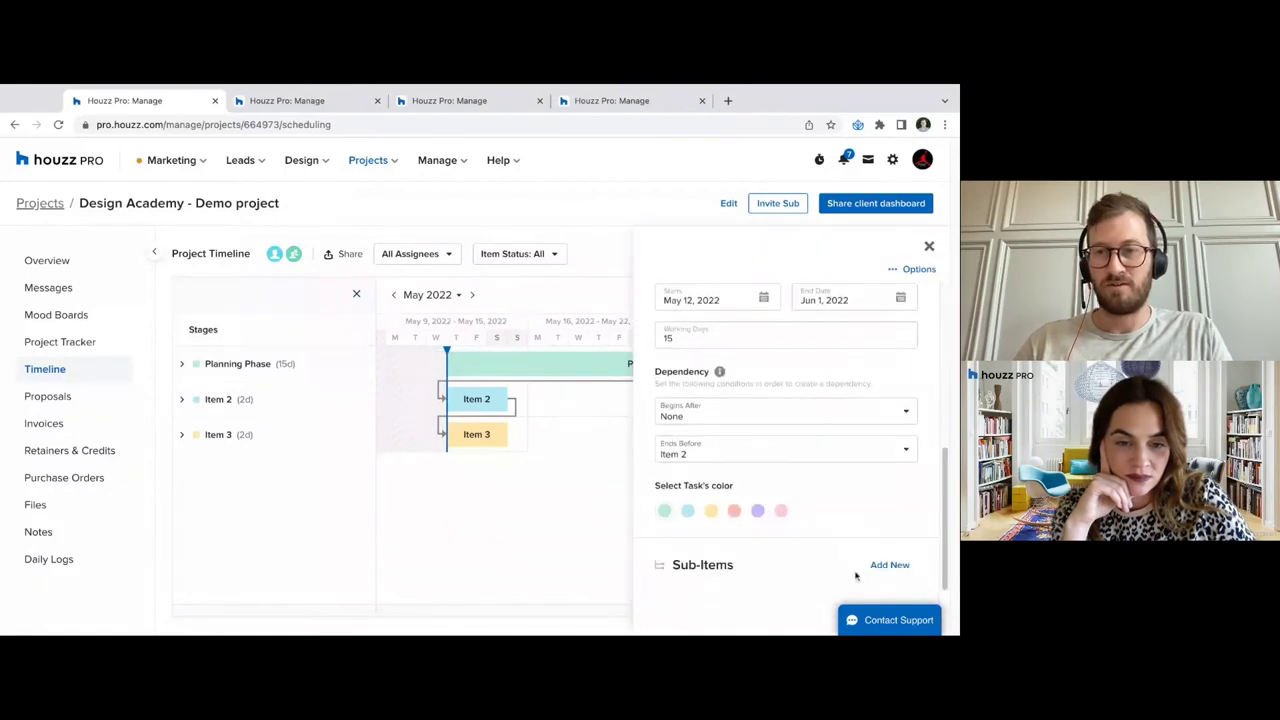
click(888, 565)
scroll(793, 424, down, 3)
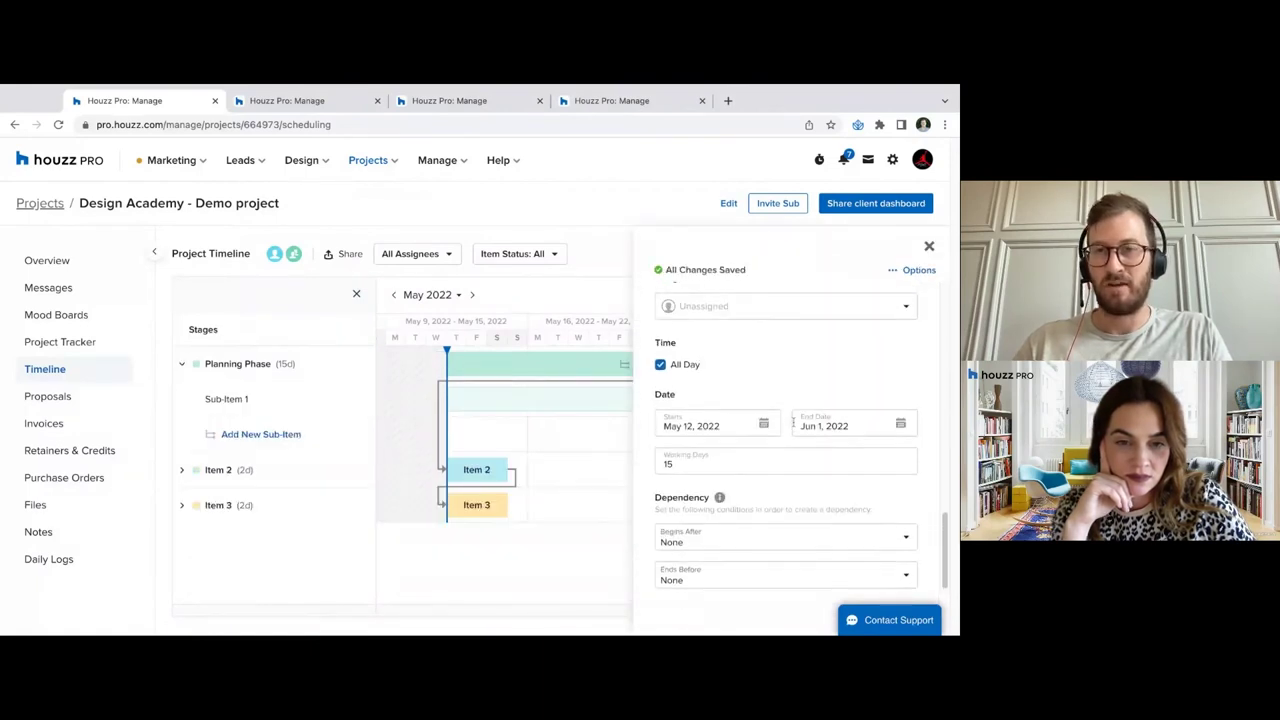
Rename the Planning Phase's first sub-item as Measure Space
scroll(792, 423, up, 3)
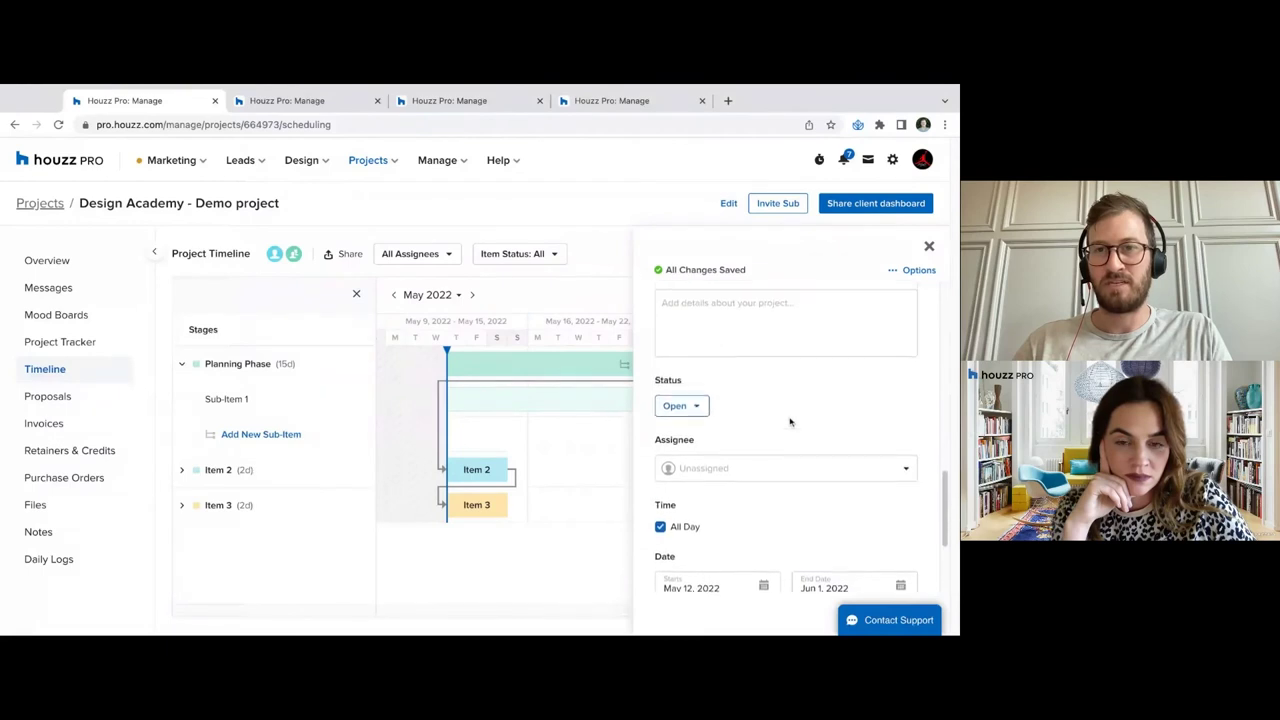
scroll(790, 422, up, 3)
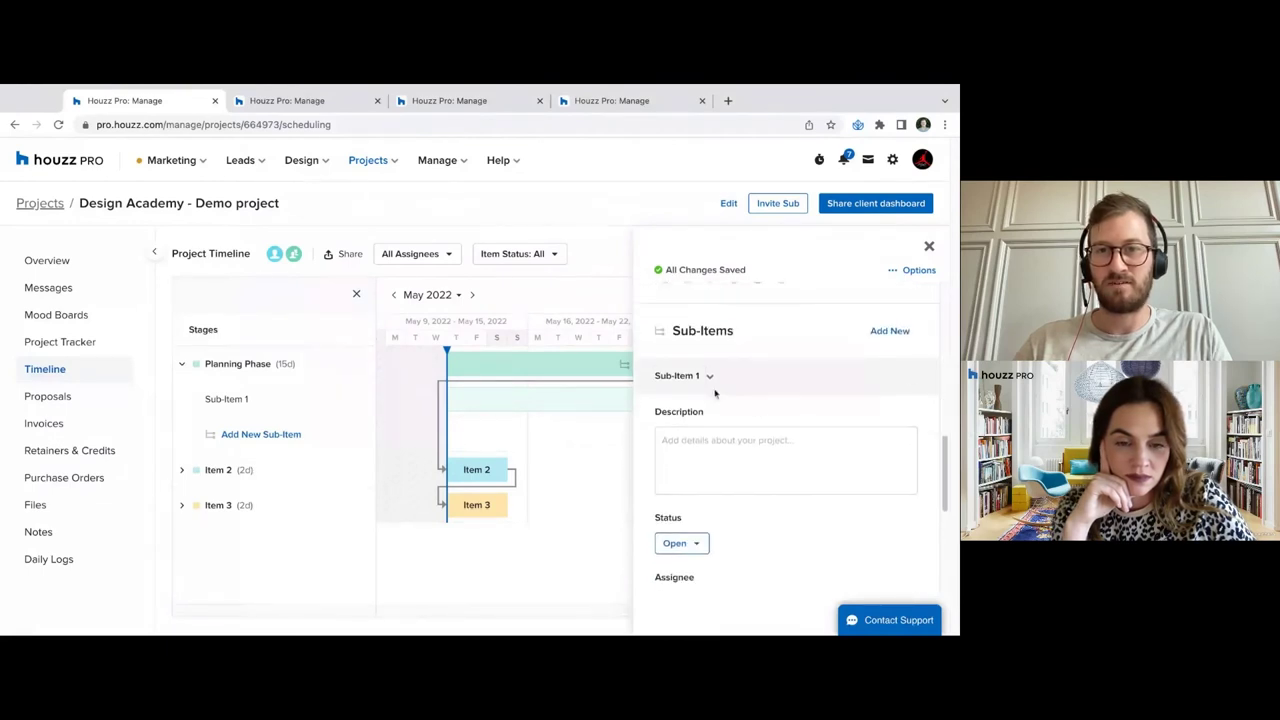
click(677, 375)
text(Measu)
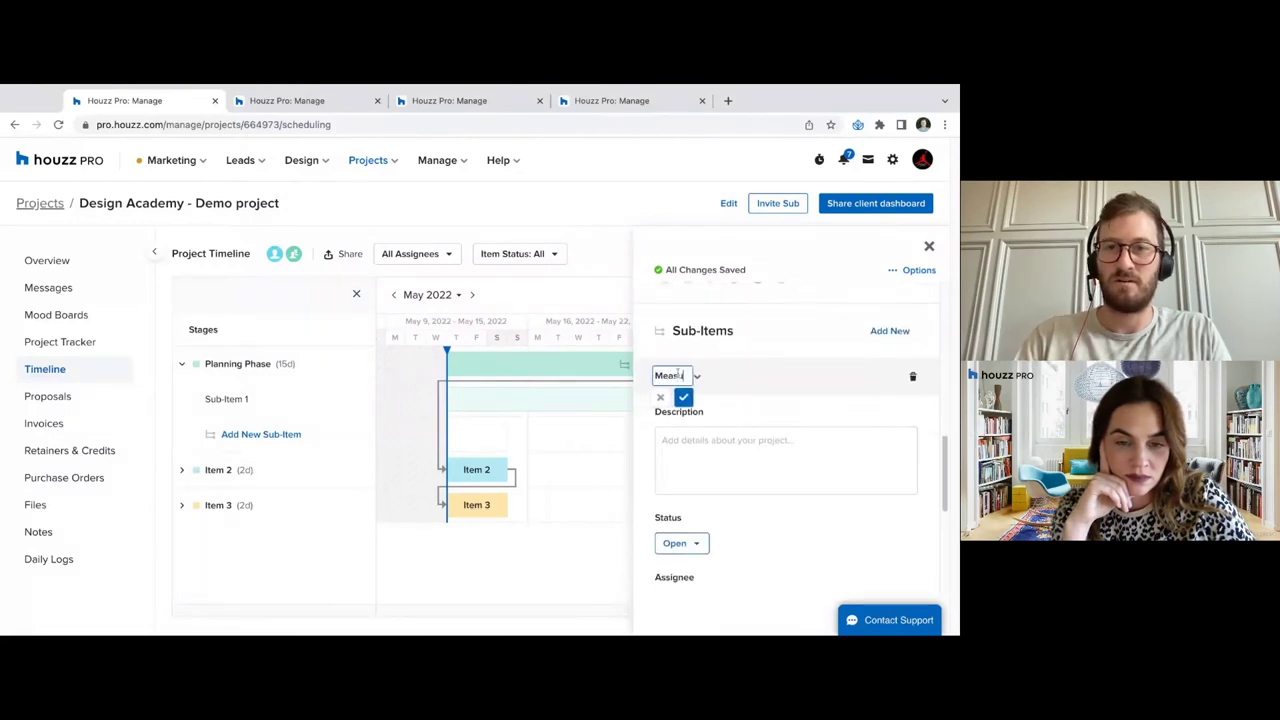
text(re Space)
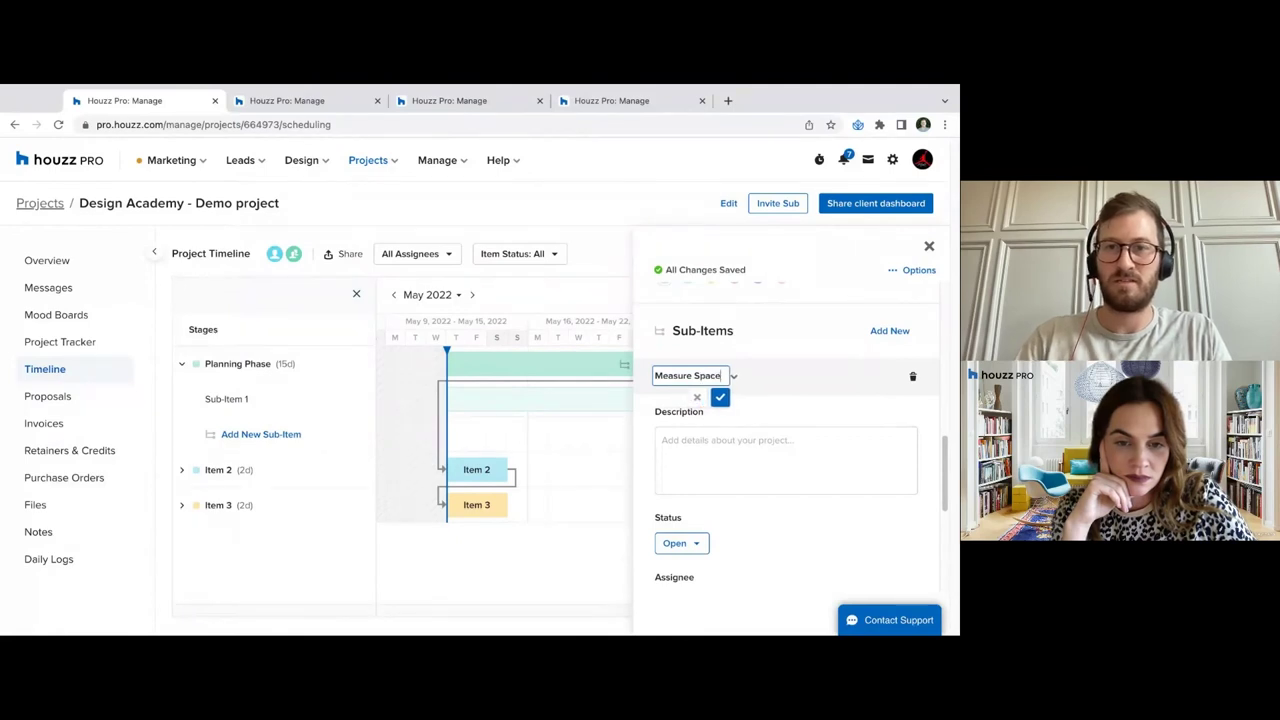
click(720, 397)
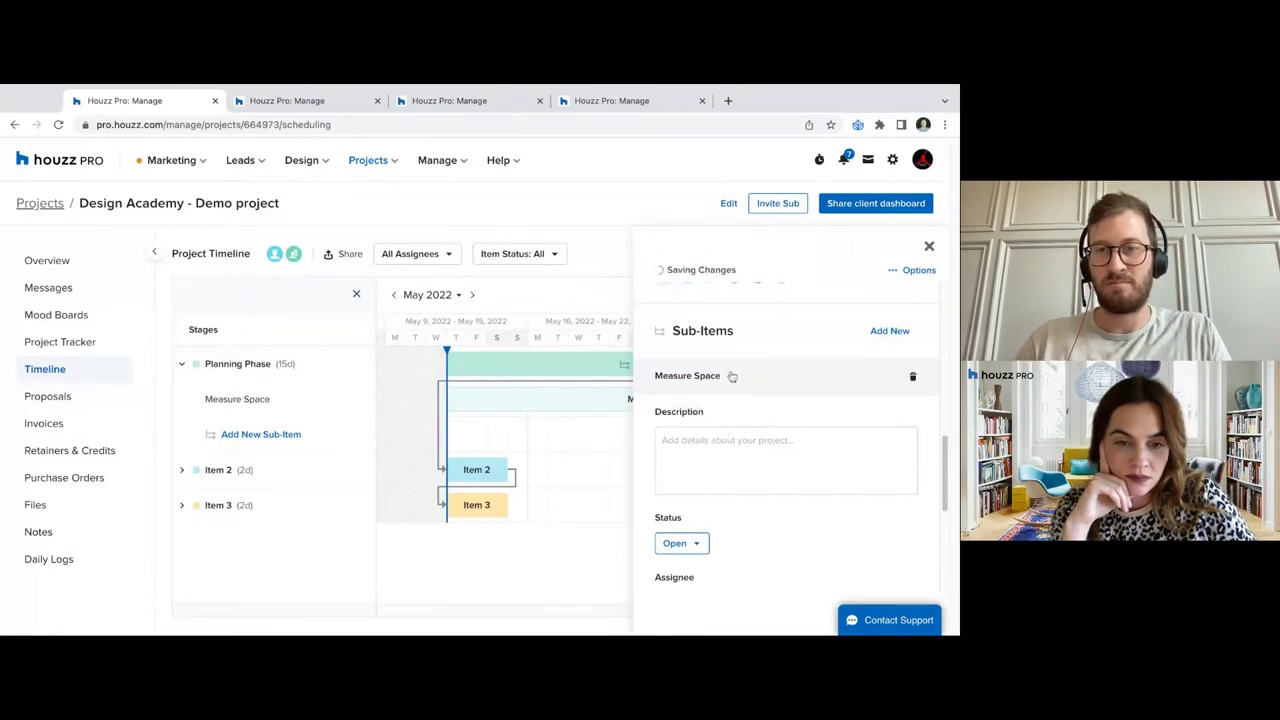
Set the Measure Space sub-item's working days to 1 and check its dependency options
scroll(714, 426, down, 3)
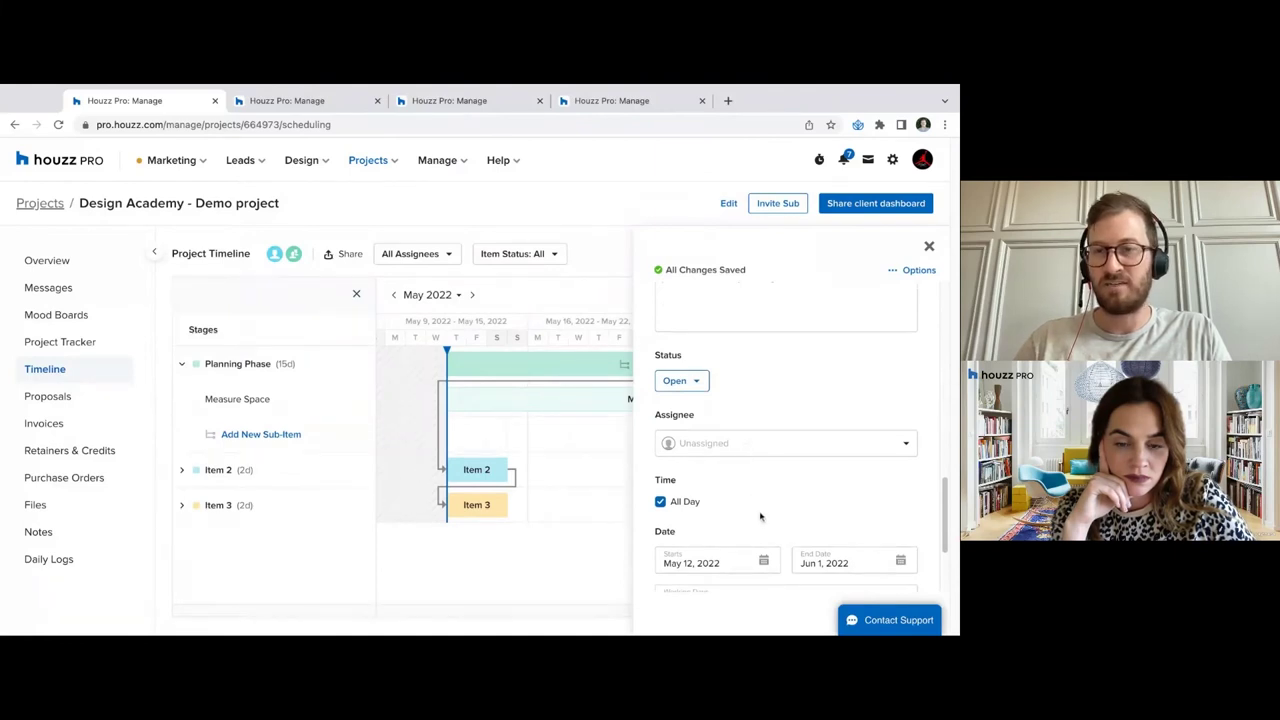
scroll(760, 517, down, 3)
click(676, 456)
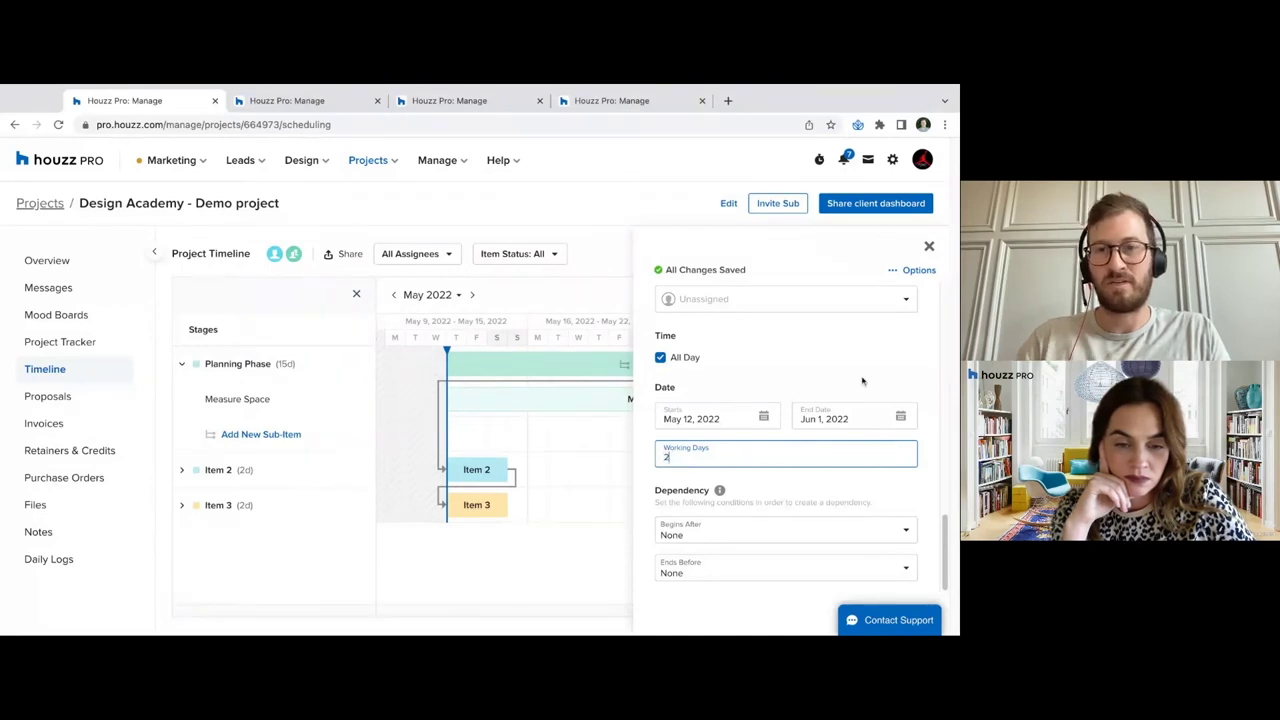
click(777, 377)
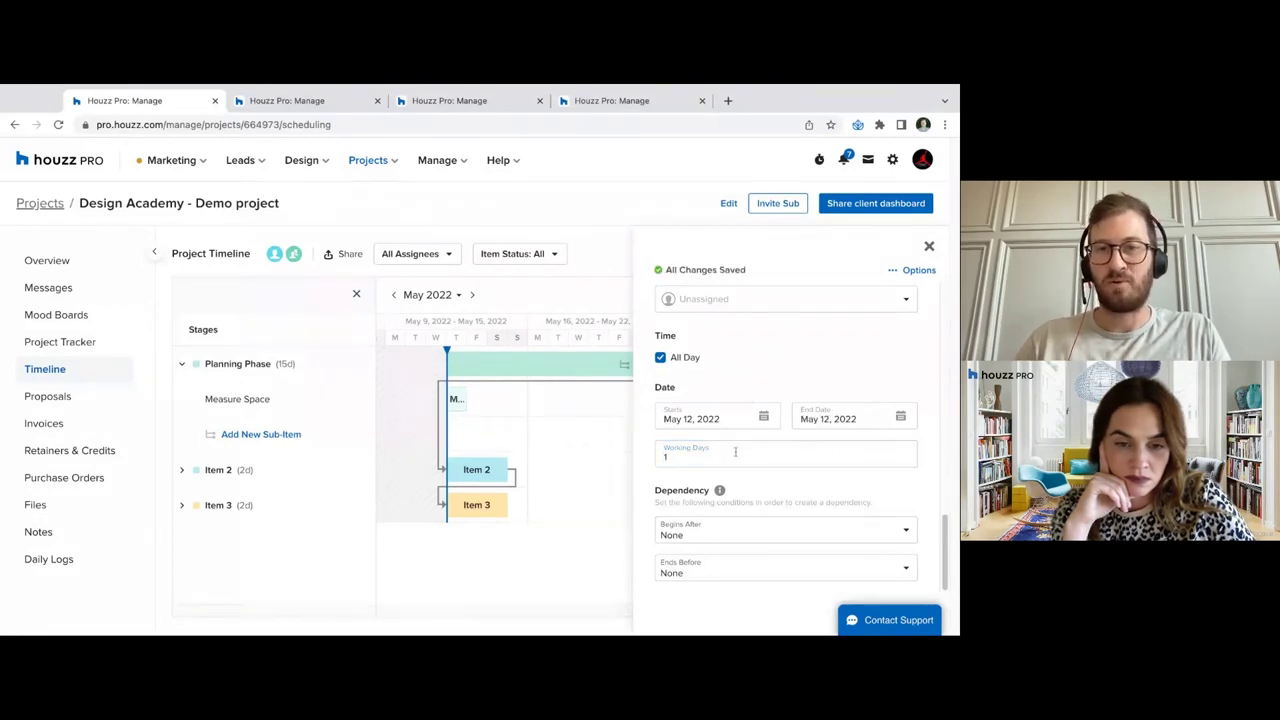
click(827, 573)
click(826, 533)
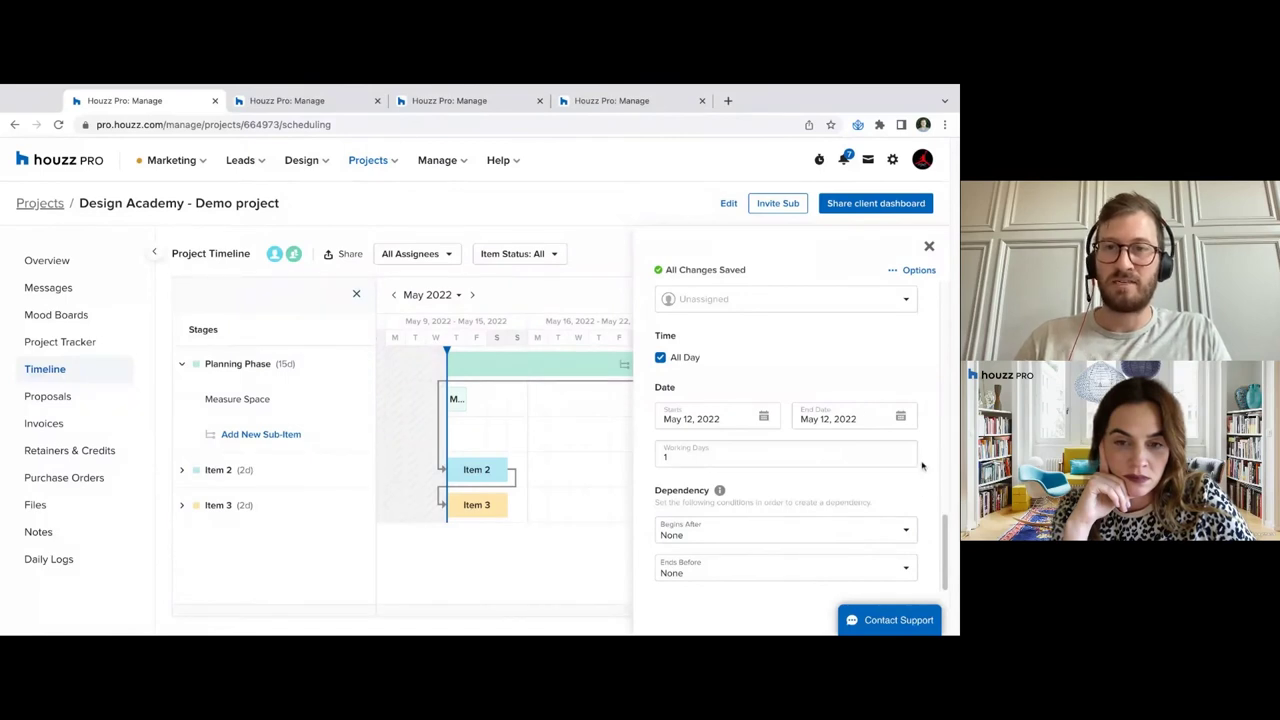
Add a second sub-item to the Planning Phase
scroll(922, 466, up, 5)
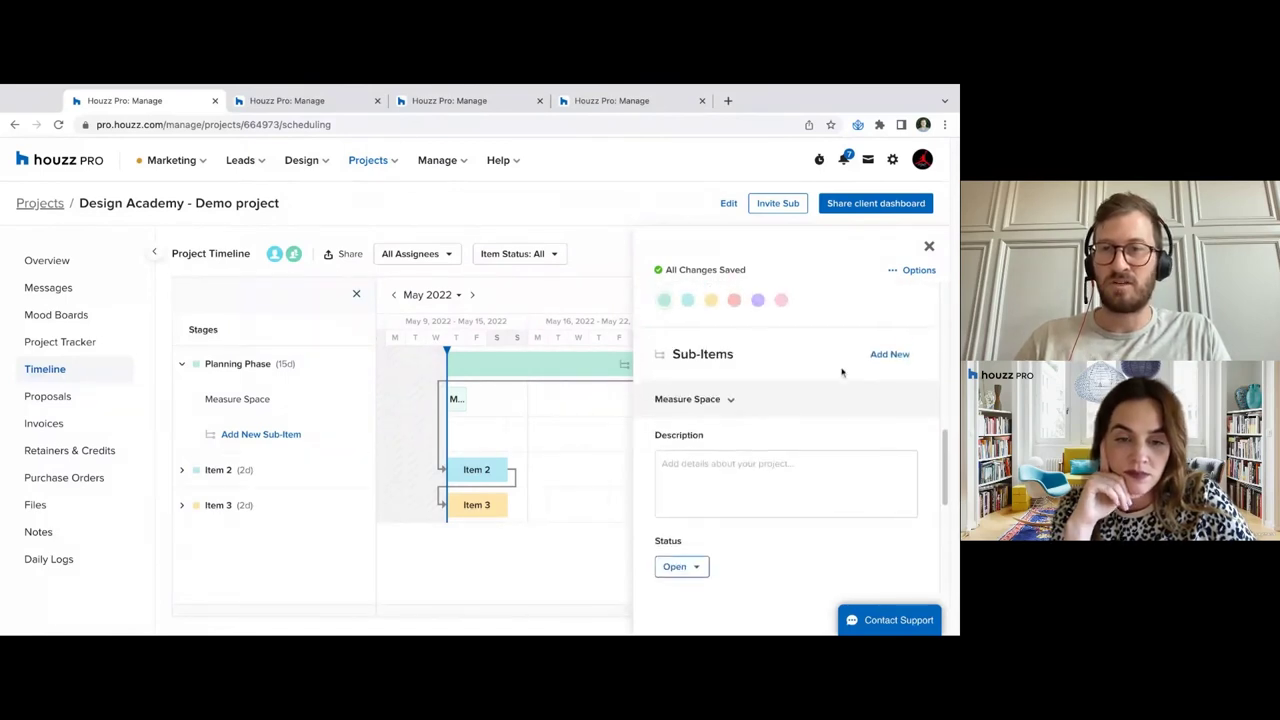
click(889, 355)
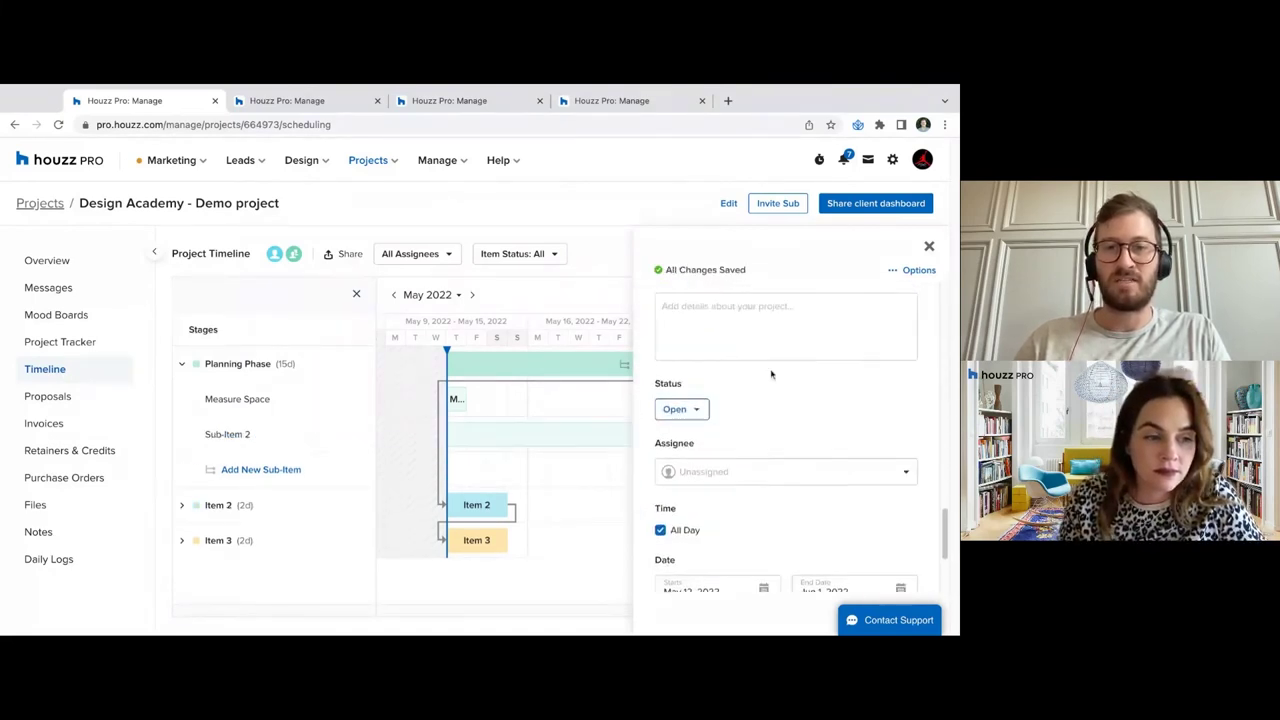
scroll(758, 481, down, 3)
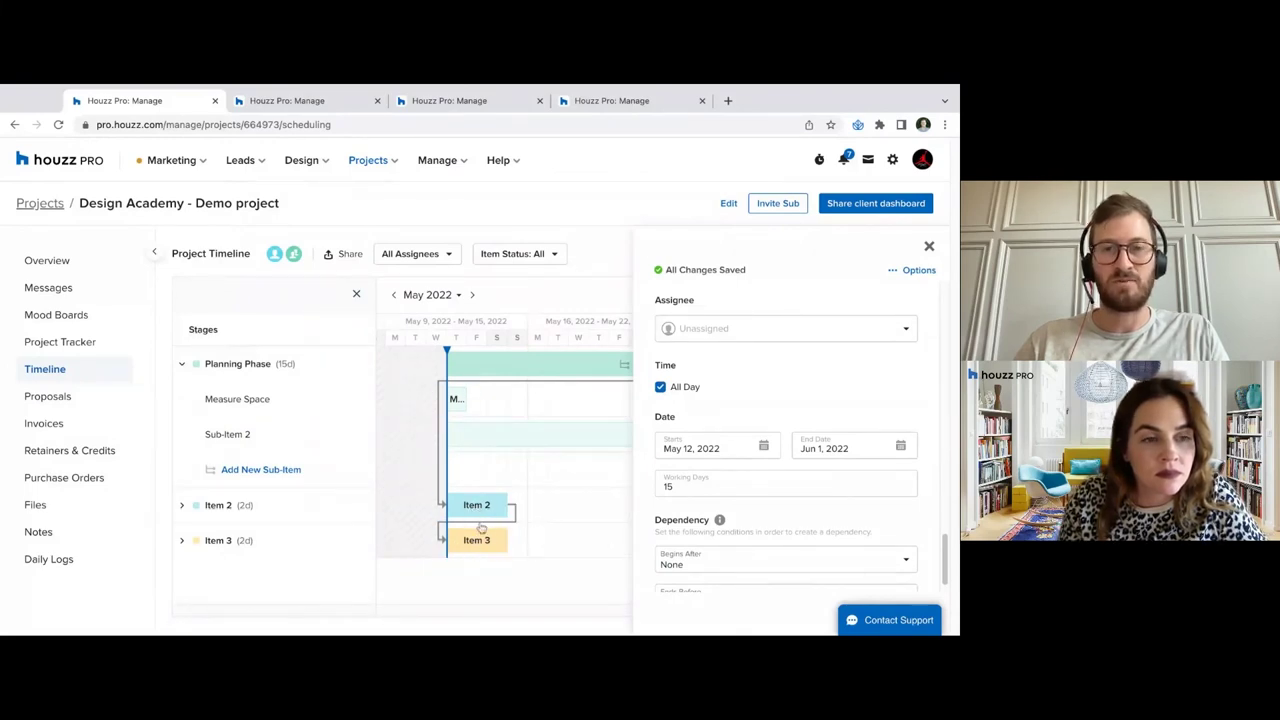
scroll(737, 499, down, 1)
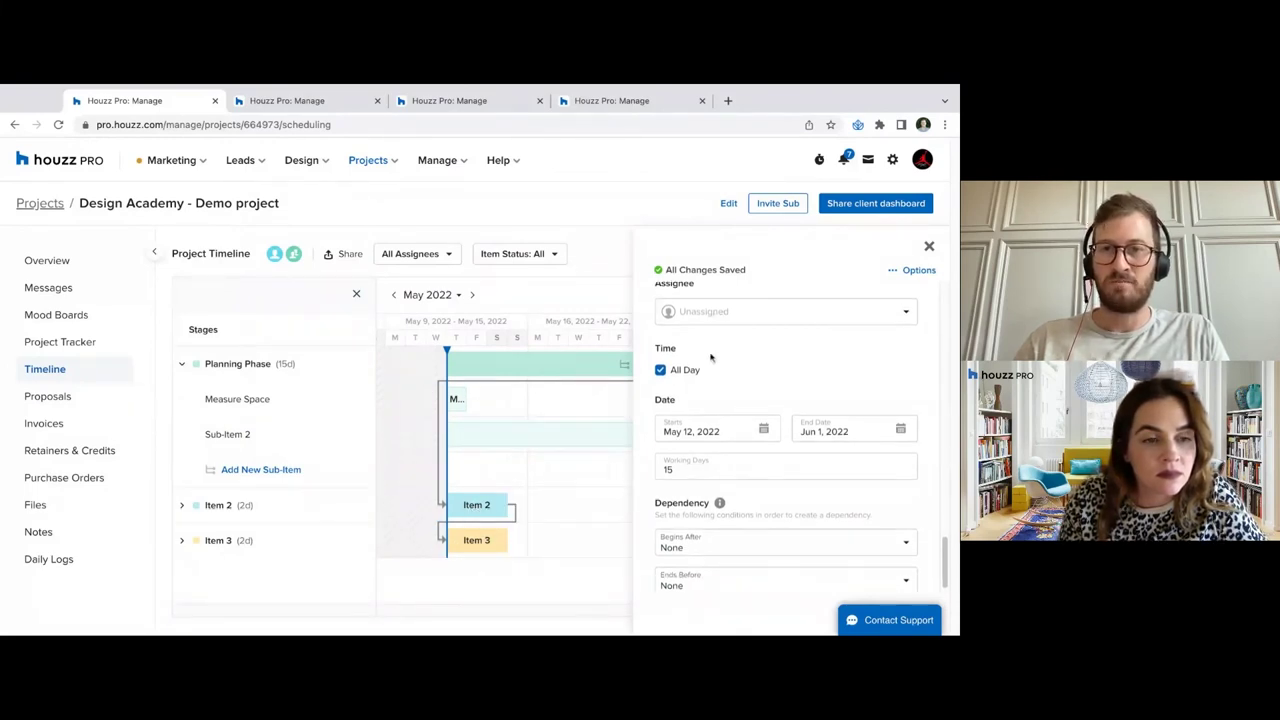
Look through the status, assignee, date and dependency settings of both Planning Phase sub-items
scroll(720, 380, up, 3)
scroll(717, 420, down, 2)
scroll(711, 413, down, 5)
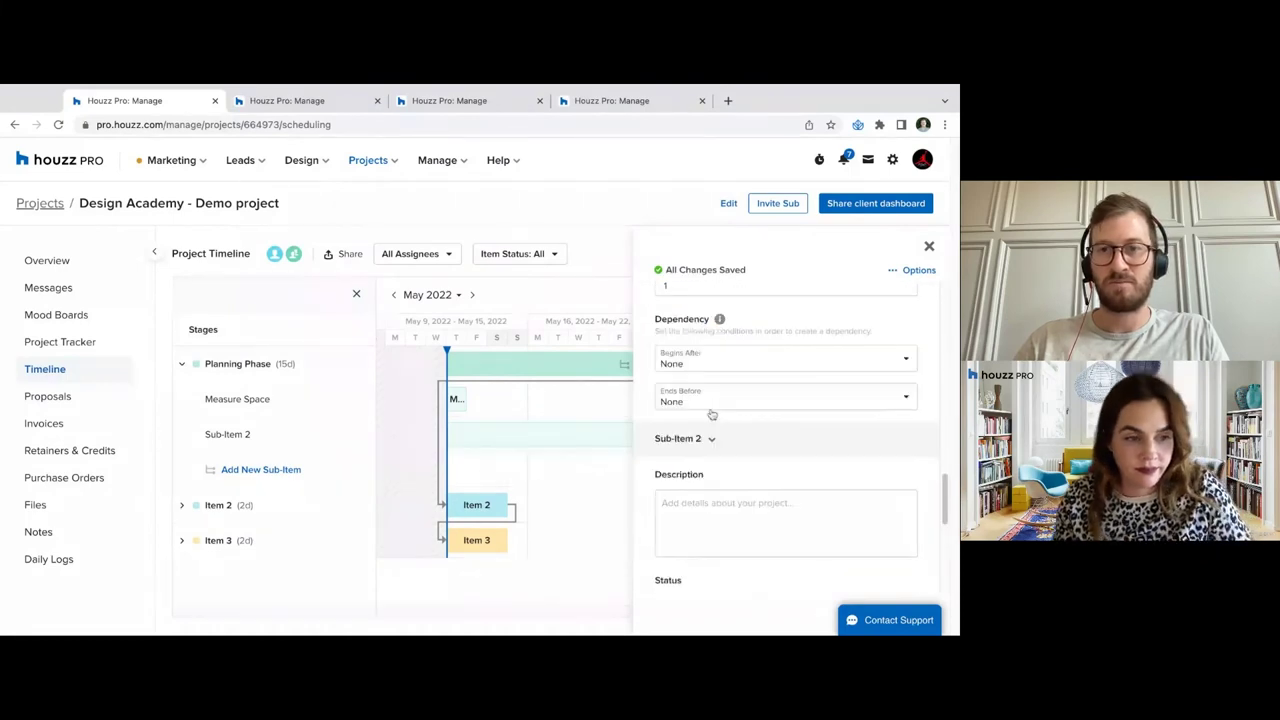
scroll(711, 410, up, 3)
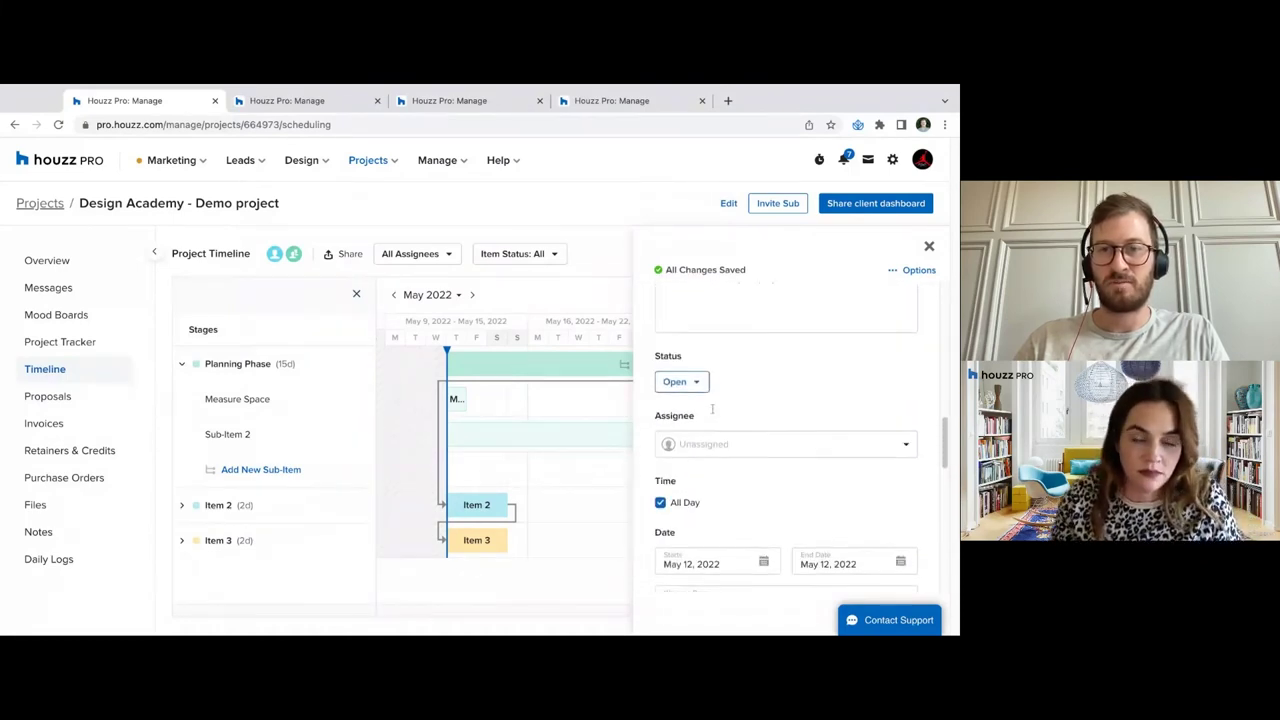
scroll(711, 420, down, 5)
scroll(705, 497, down, 8)
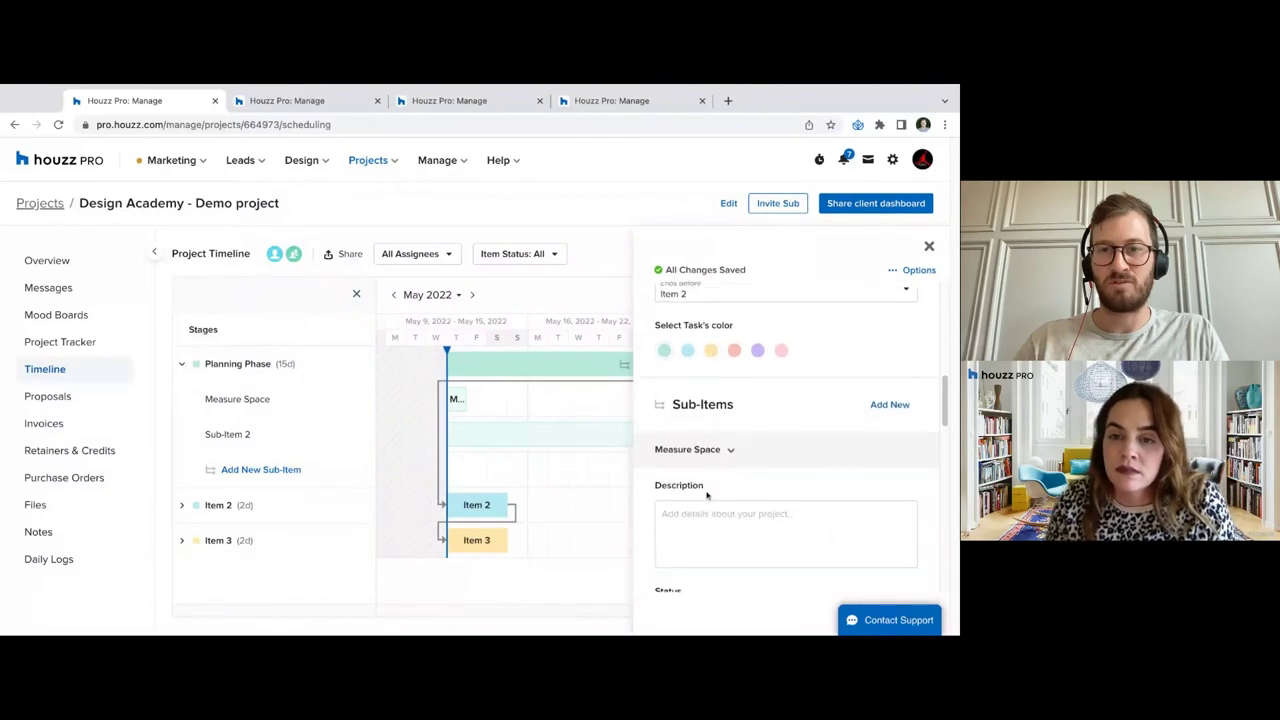
scroll(715, 442, down, 2)
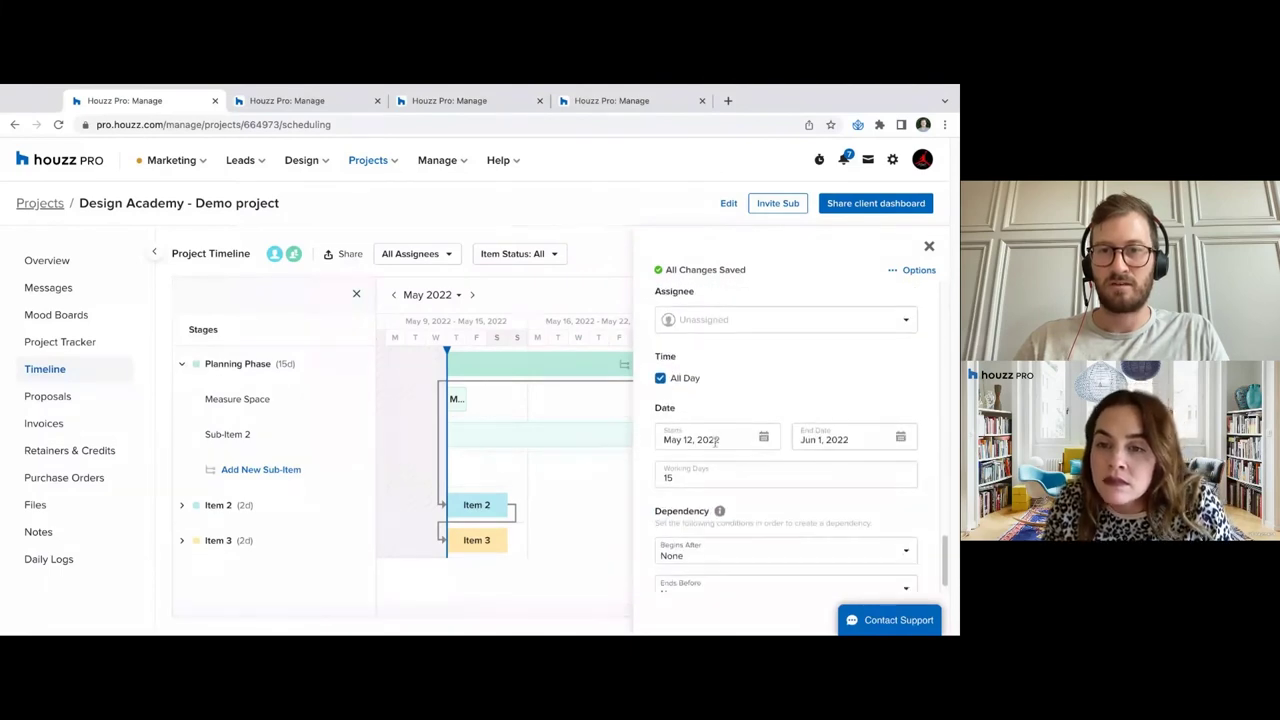
scroll(739, 396, up, 5)
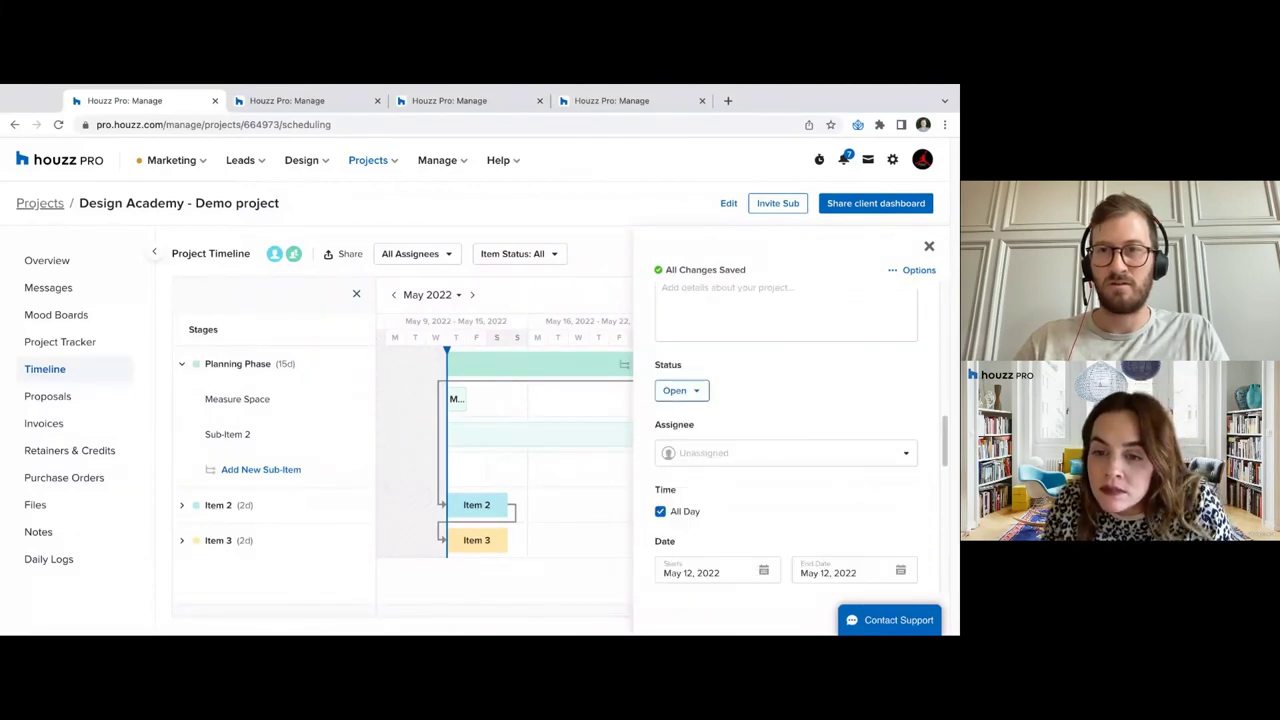
Open Sub-Item 2 from the stage list and rename it as Create 3D render
click(928, 246)
click(230, 434)
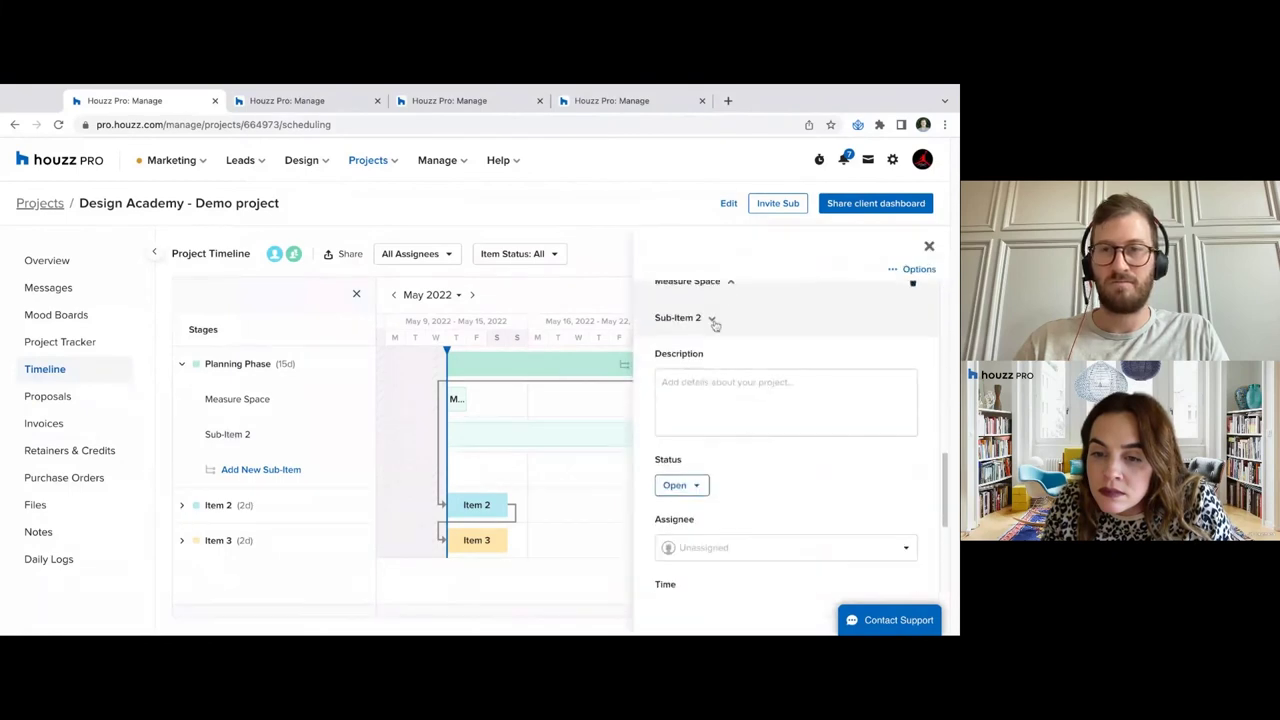
click(680, 297)
triple_click(680, 297)
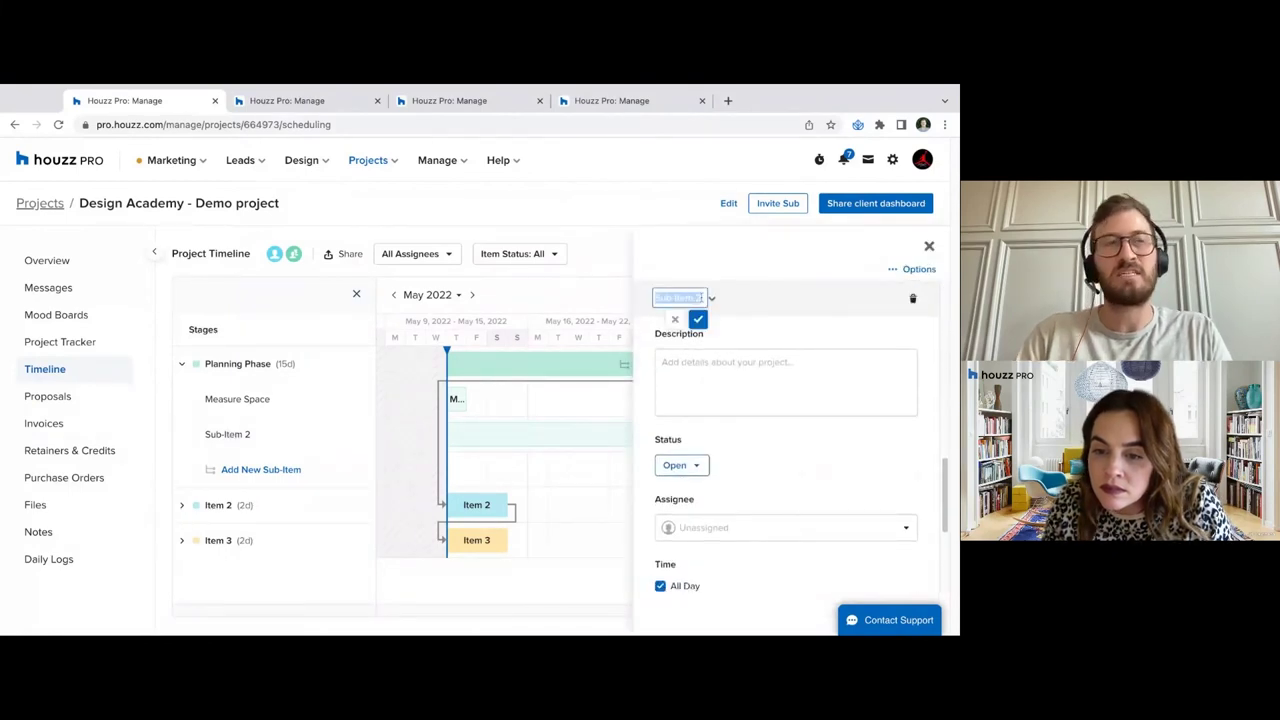
text(Create)
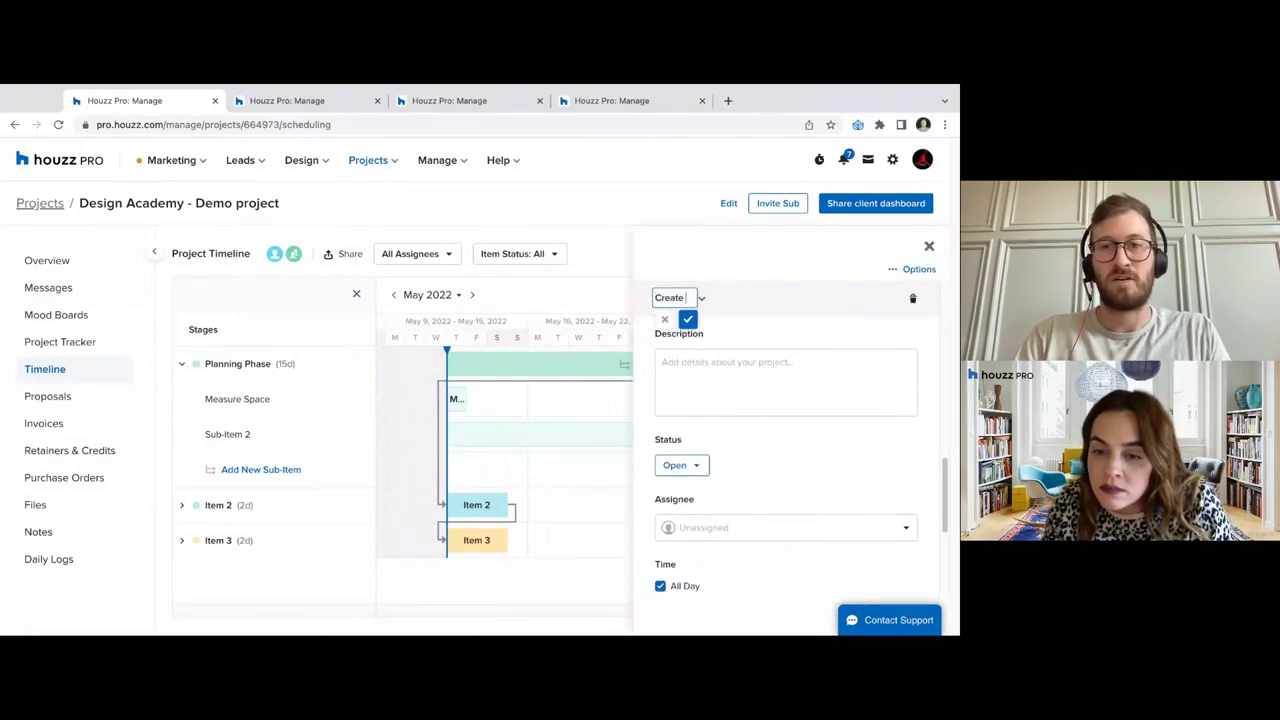
text( 3D render)
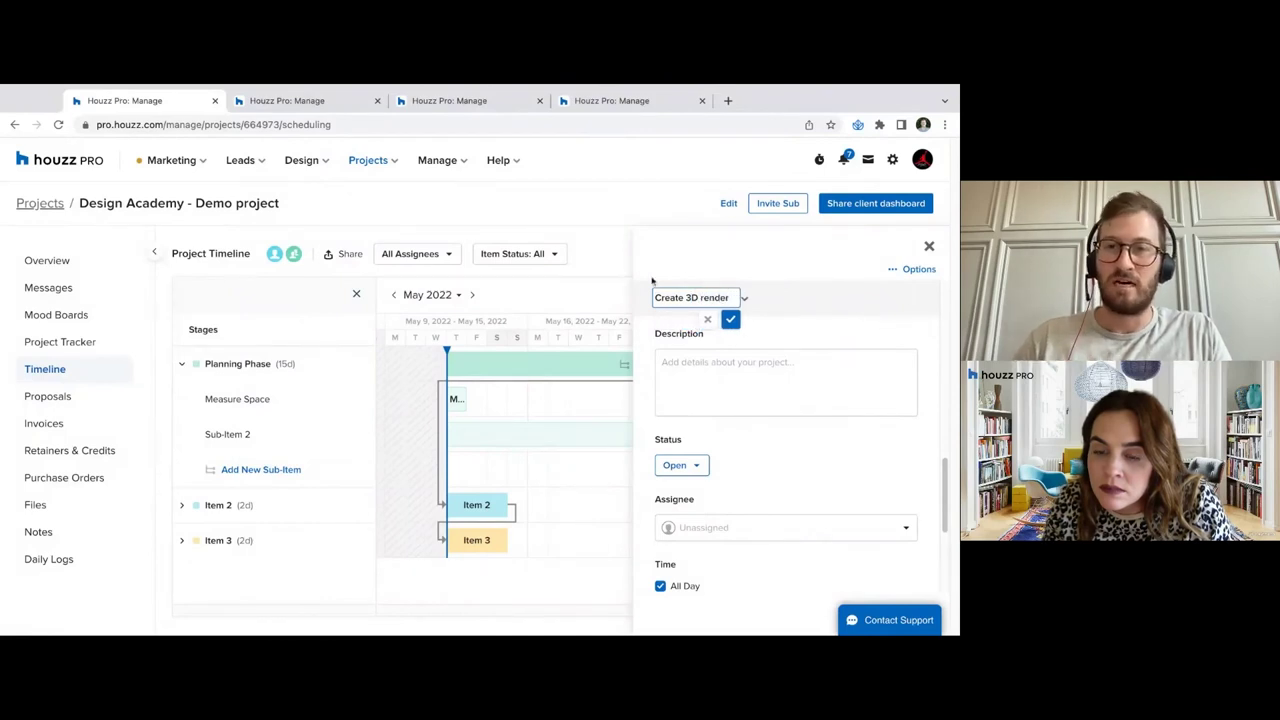
click(731, 319)
Schedule the Create 3D render sub-item to start May 17, 2022 with 3 working days, and close its details
scroll(789, 483, down, 3)
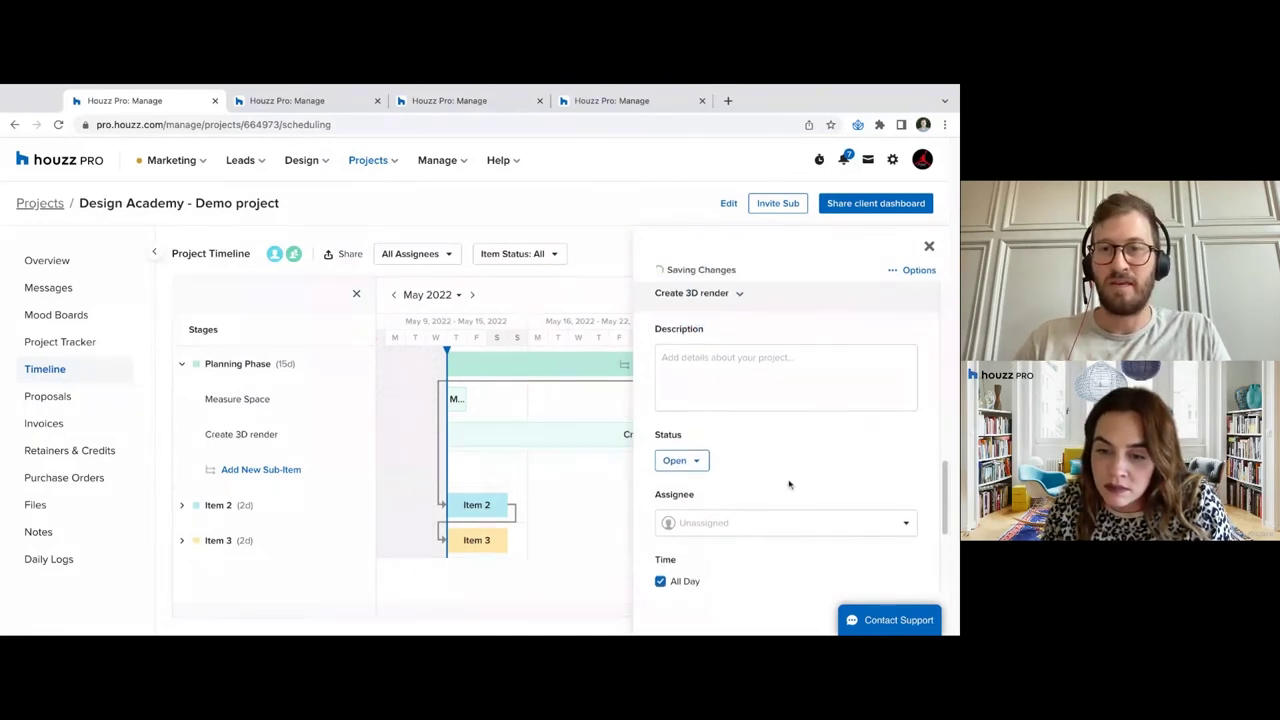
click(764, 437)
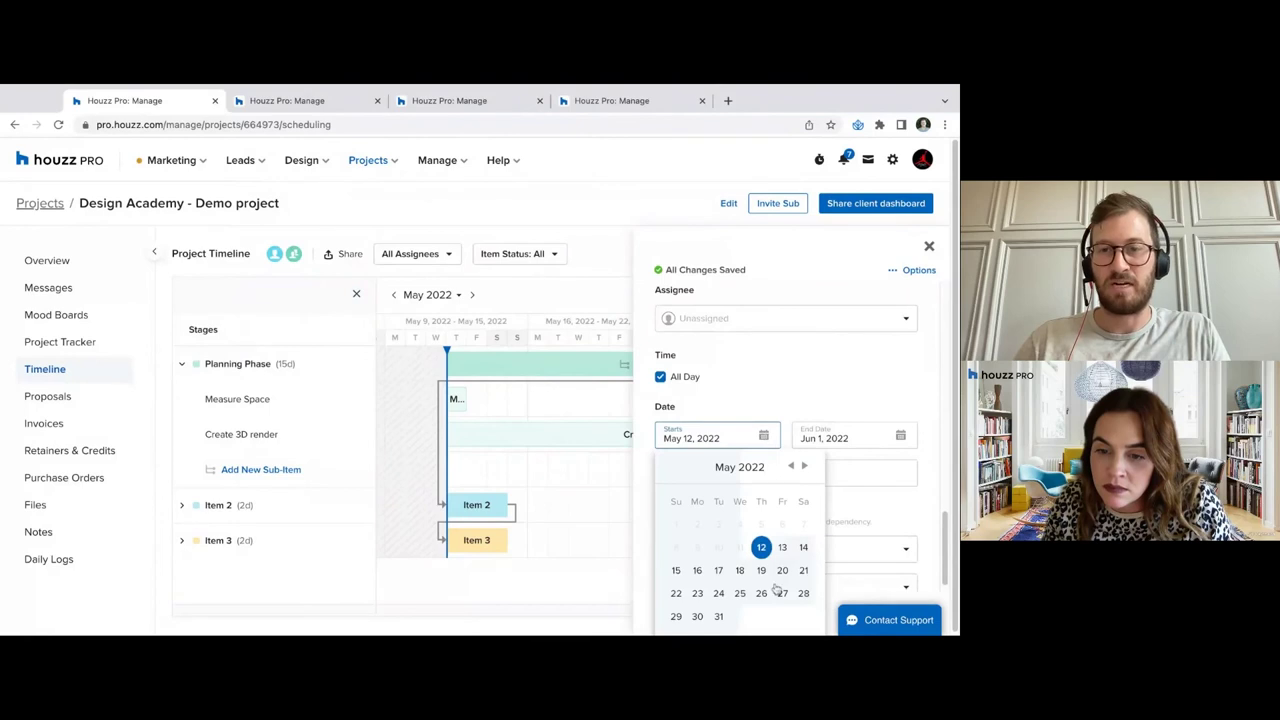
click(718, 571)
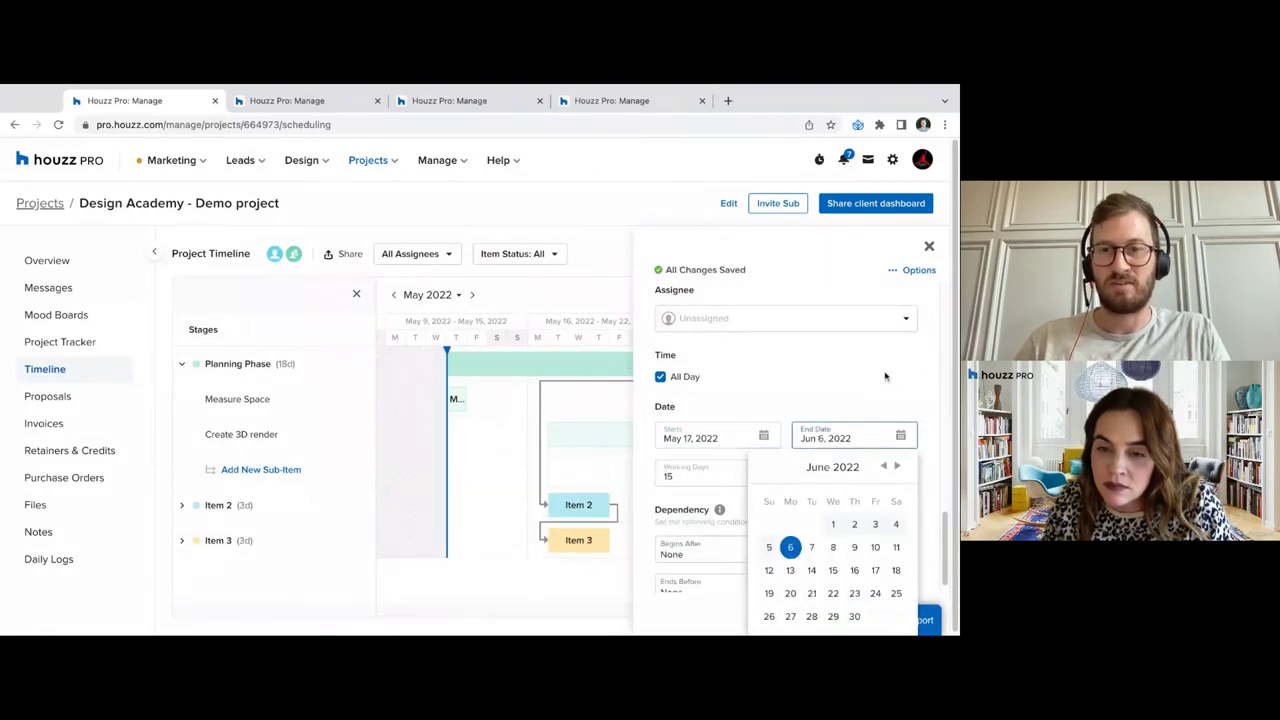
click(710, 474)
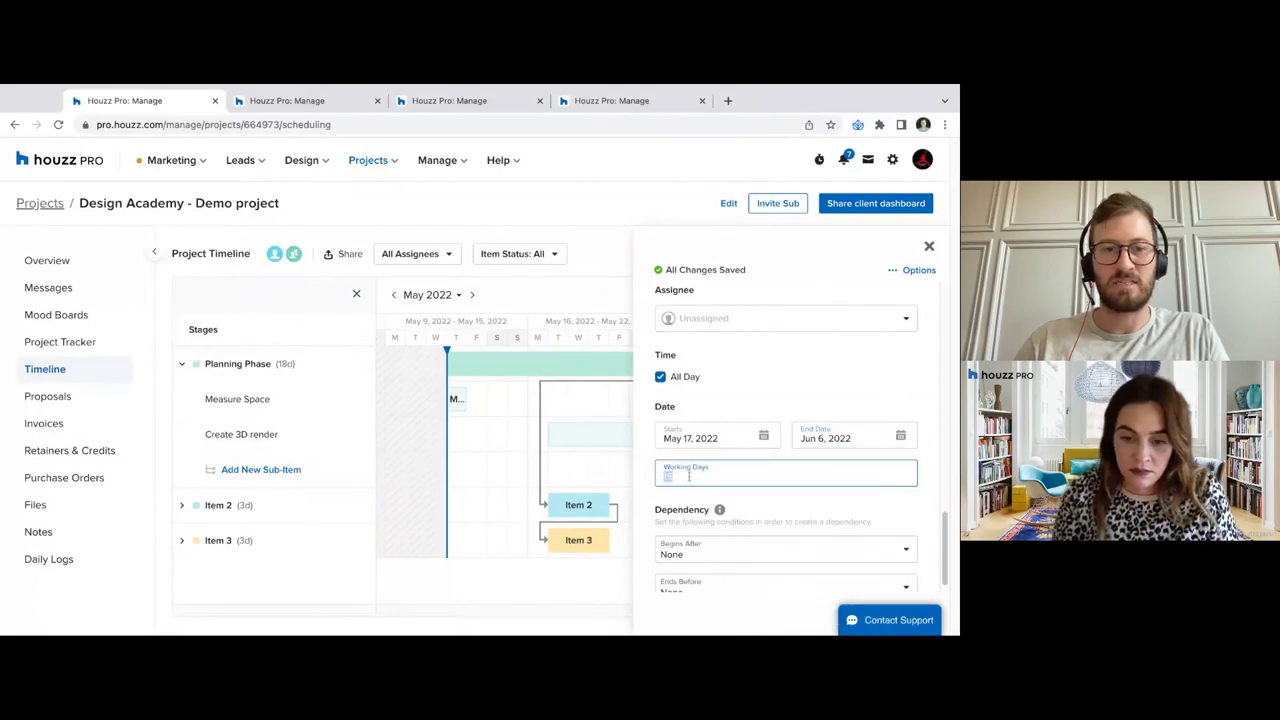
text(3)
key(Return)
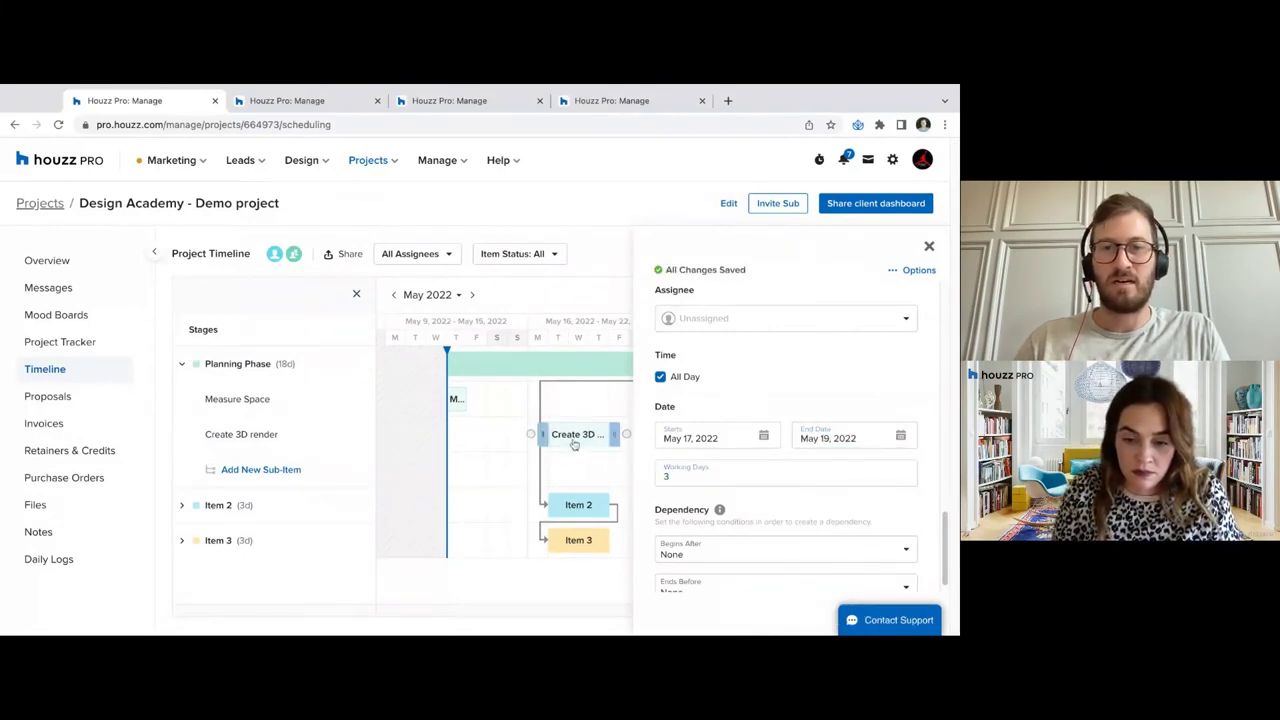
click(929, 245)
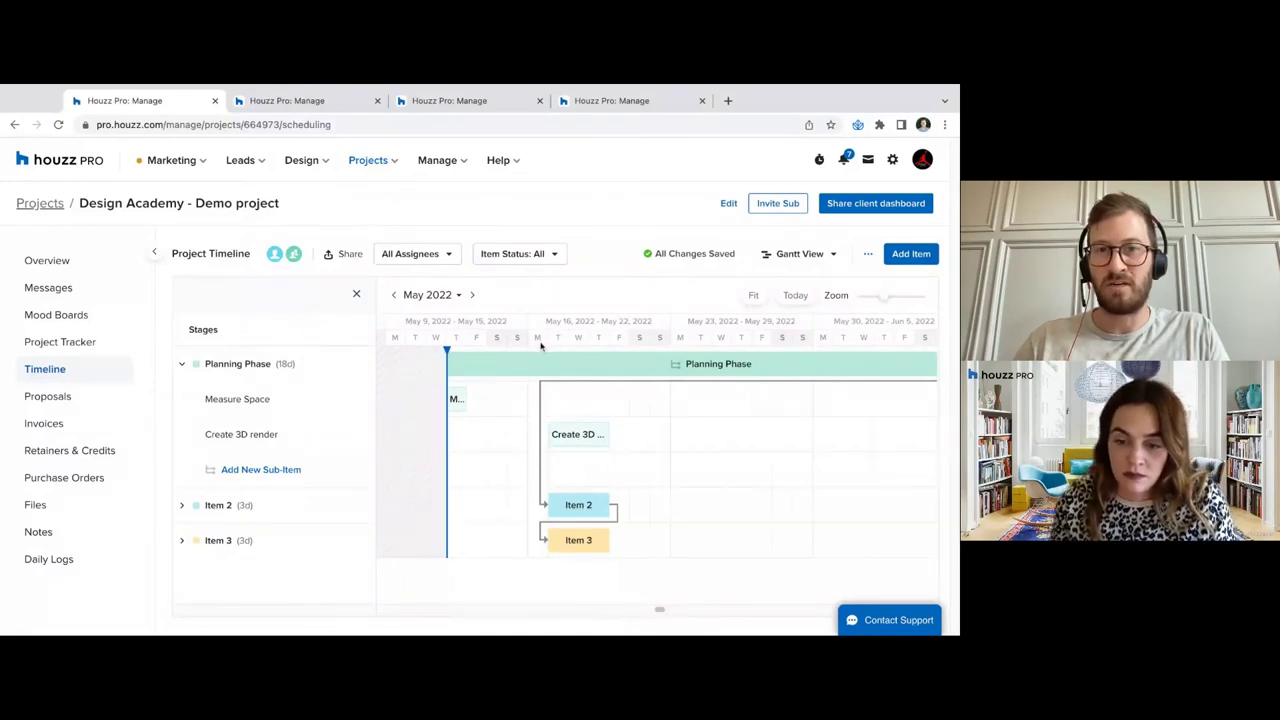
Move the Create 3D render bar on the Gantt chart to start May 14, and adjust its end to May 17
drag(600, 437, 516, 440)
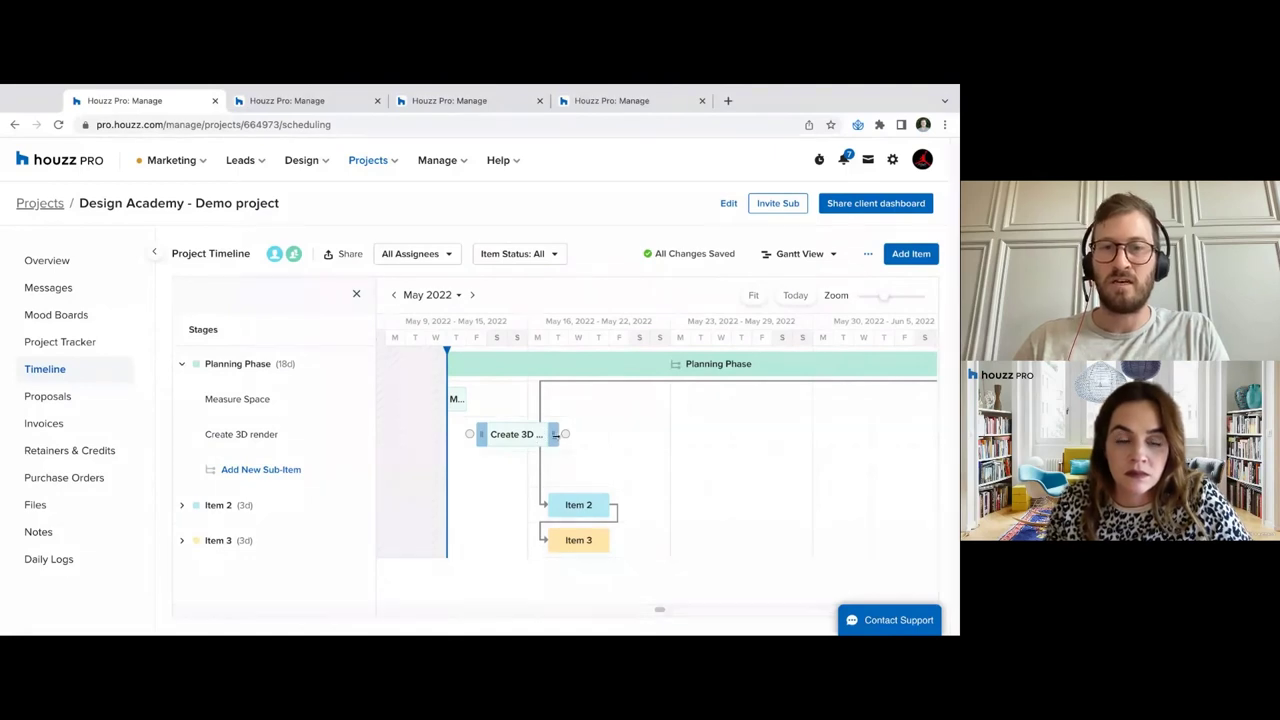
drag(563, 437, 559, 435)
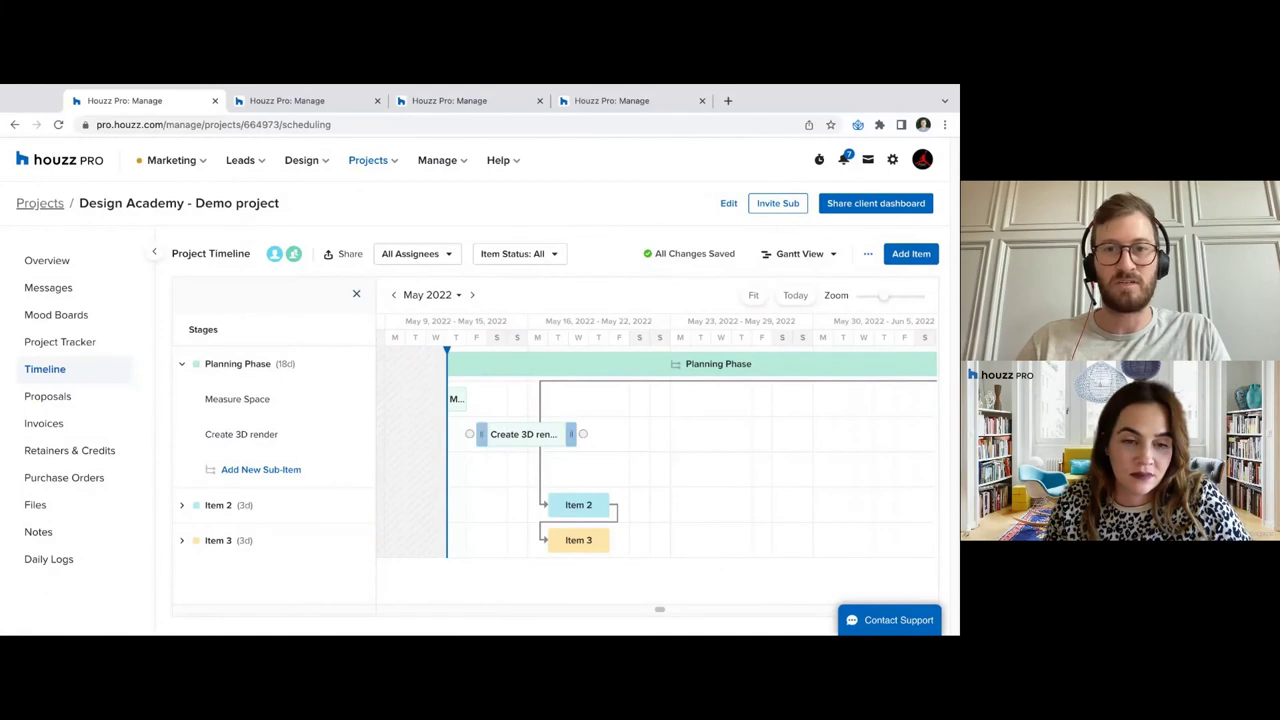
mouse_move(571, 434)
mouse_down()
mouse_move(658, 434)
mouse_move(596, 434)
mouse_up()
mouse_move(512, 441)
mouse_down()
mouse_move(597, 437)
mouse_move(510, 437)
mouse_up()
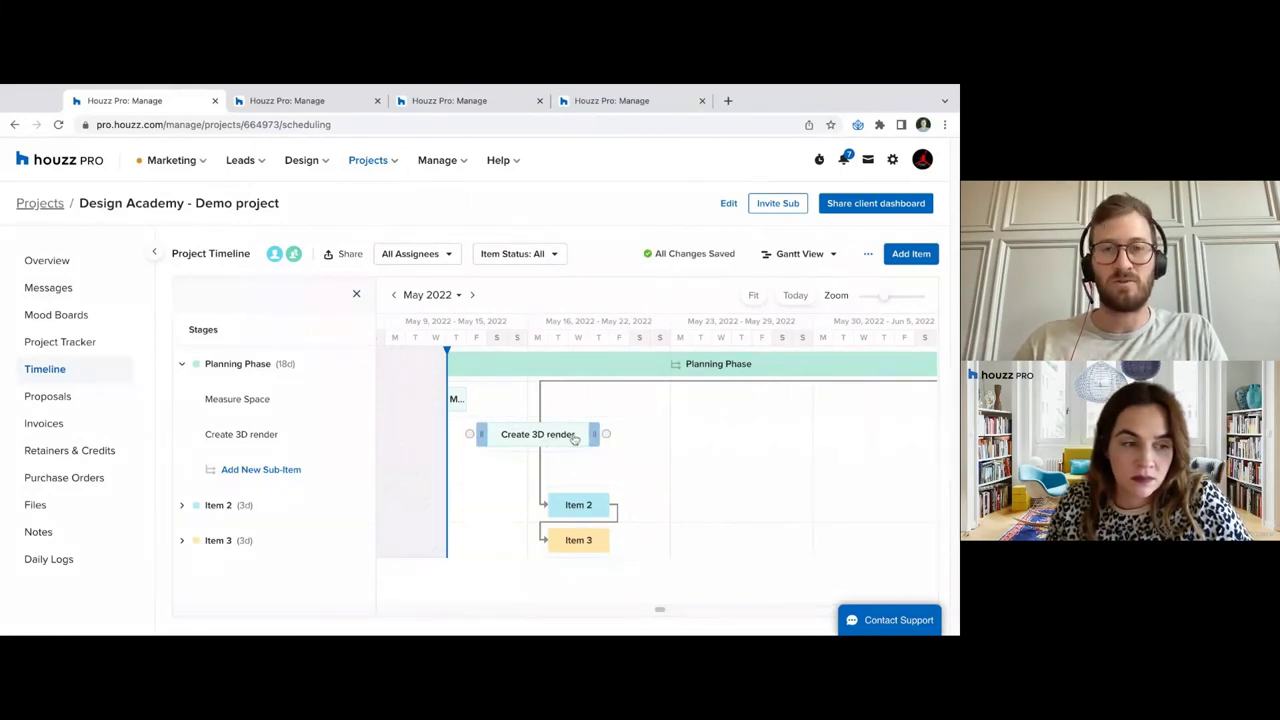
drag(603, 434, 584, 440)
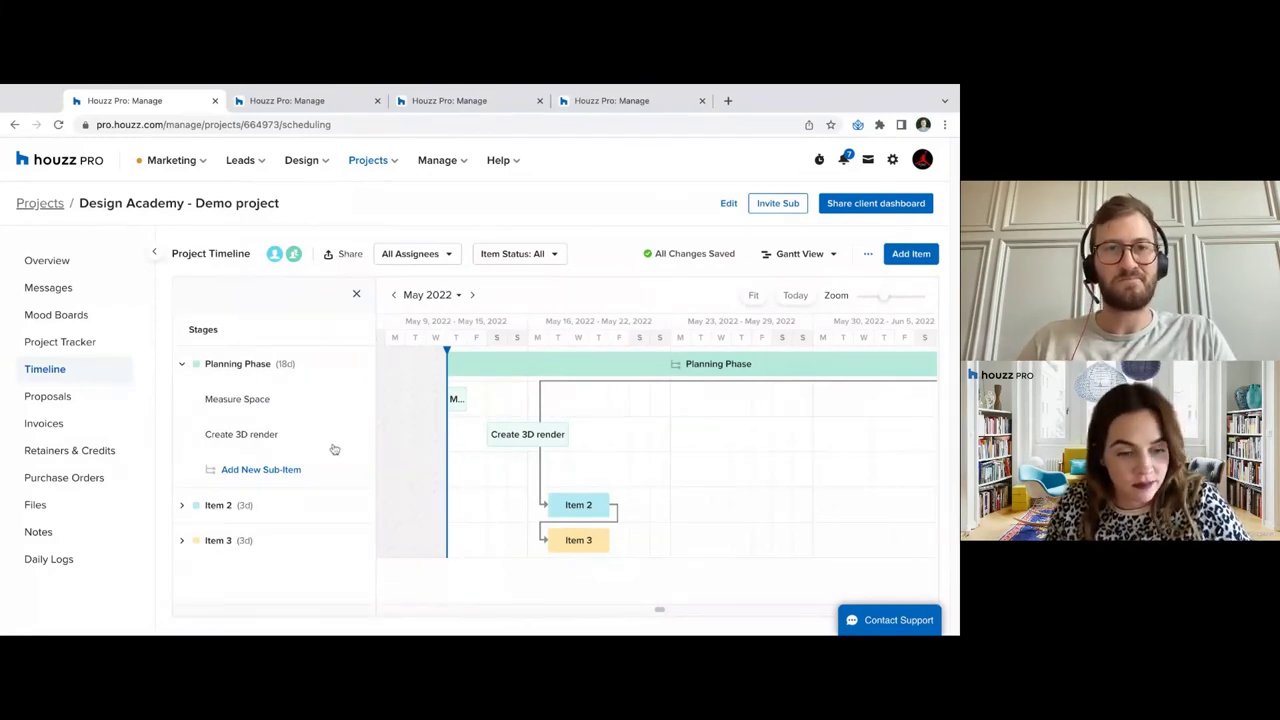
Switch from the demo project's timeline to the sample Timeline project and open the Tasks page covering all projects from there
click(297, 104)
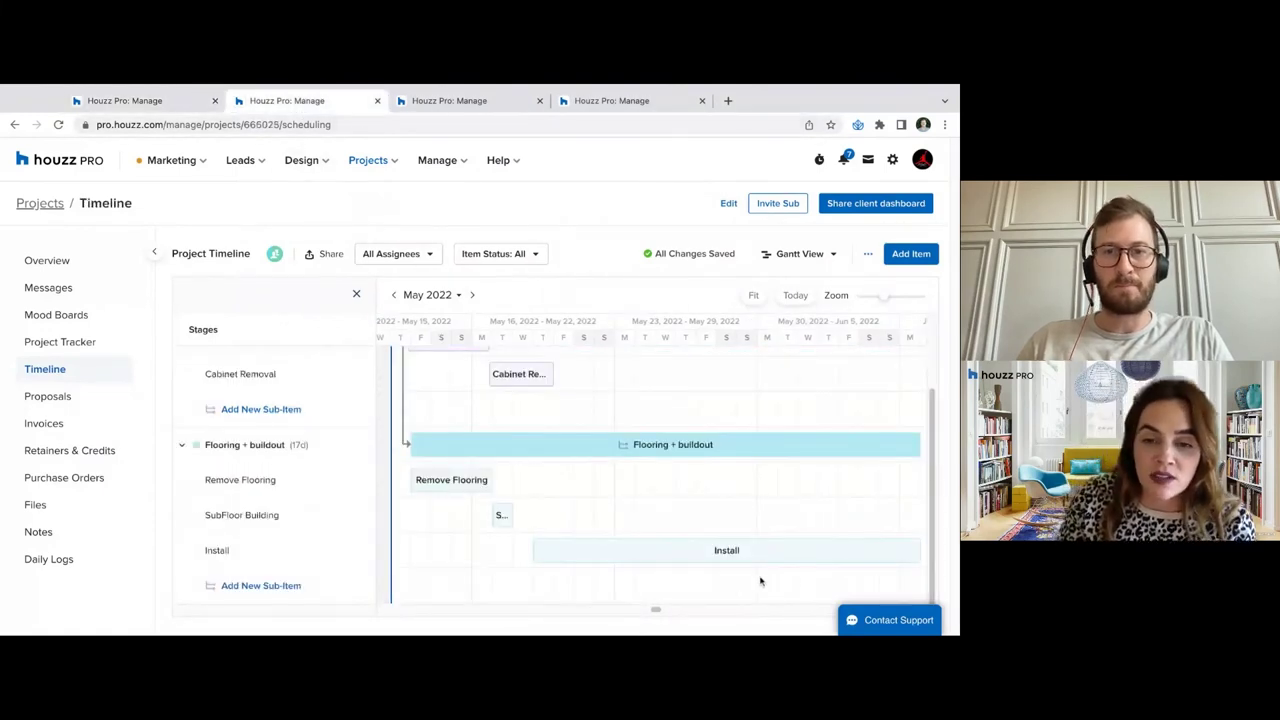
click(182, 102)
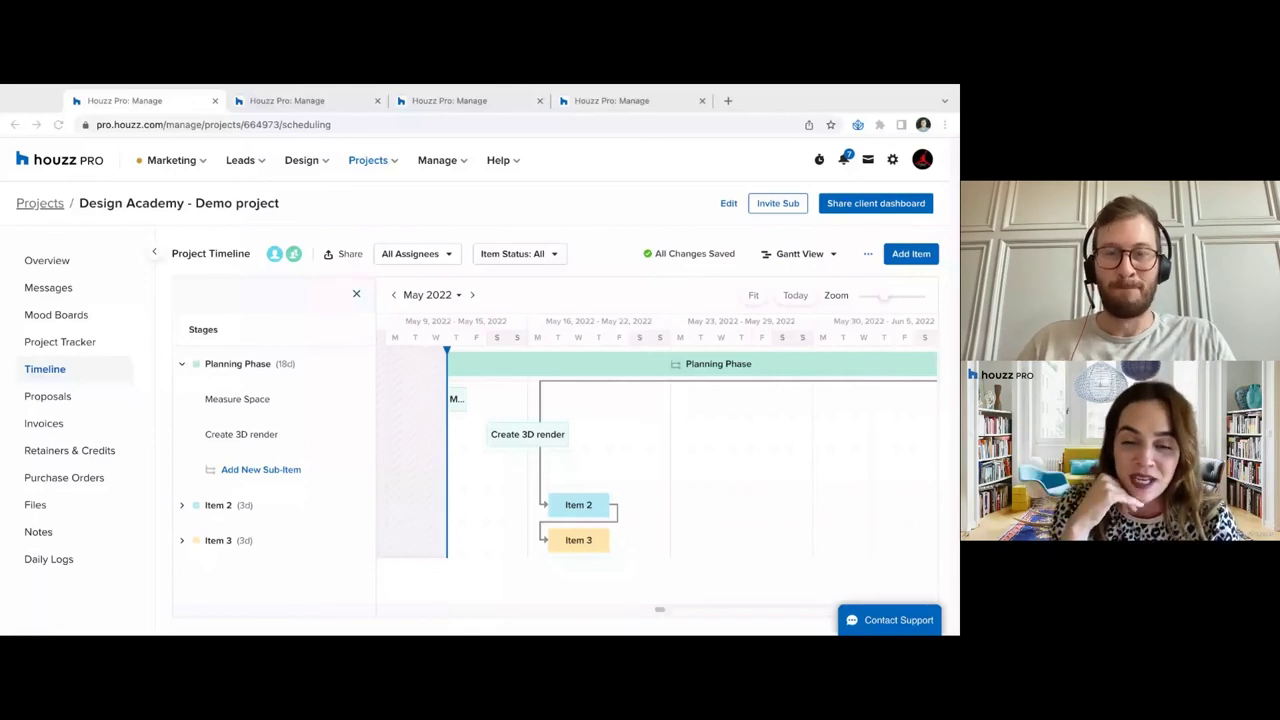
click(278, 101)
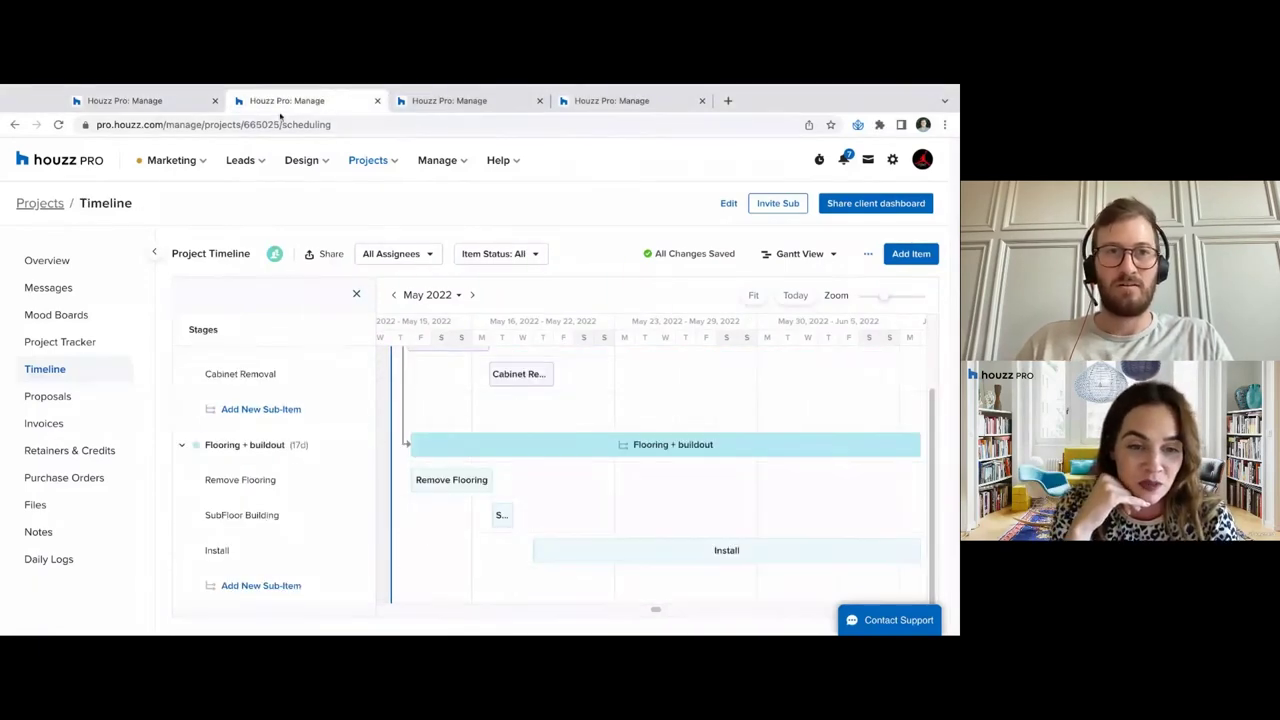
click(366, 162)
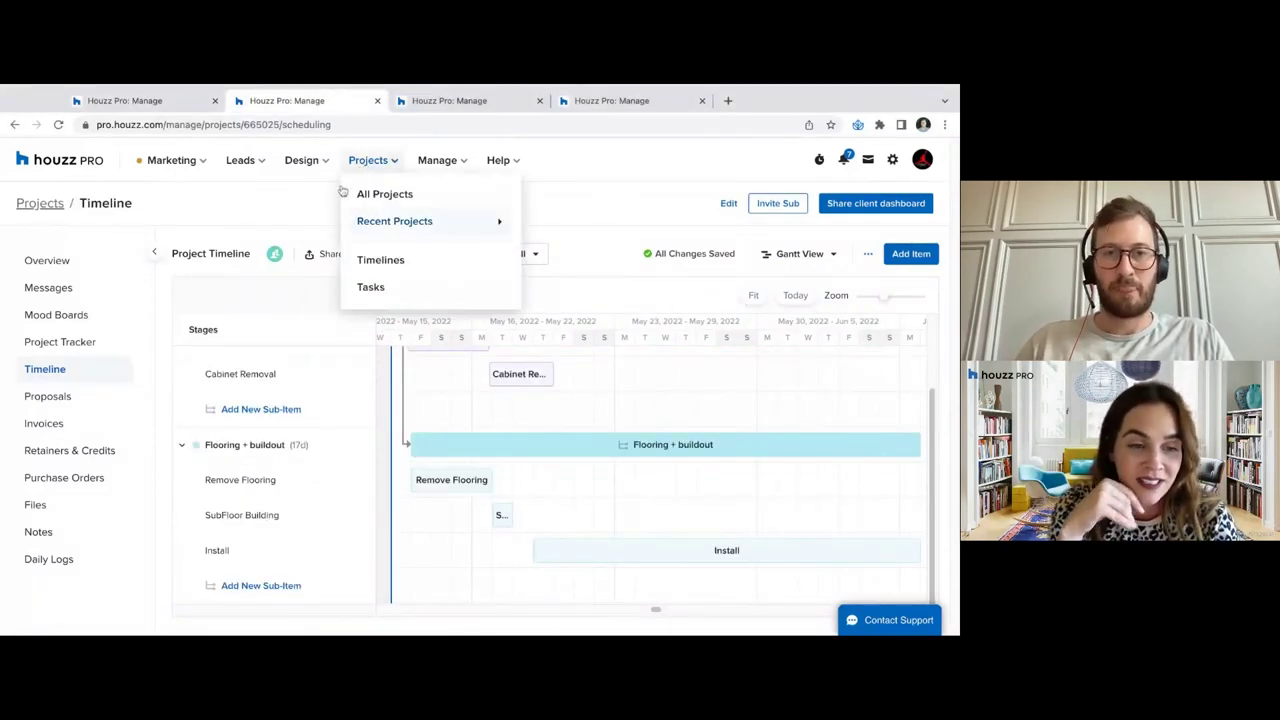
click(408, 286)
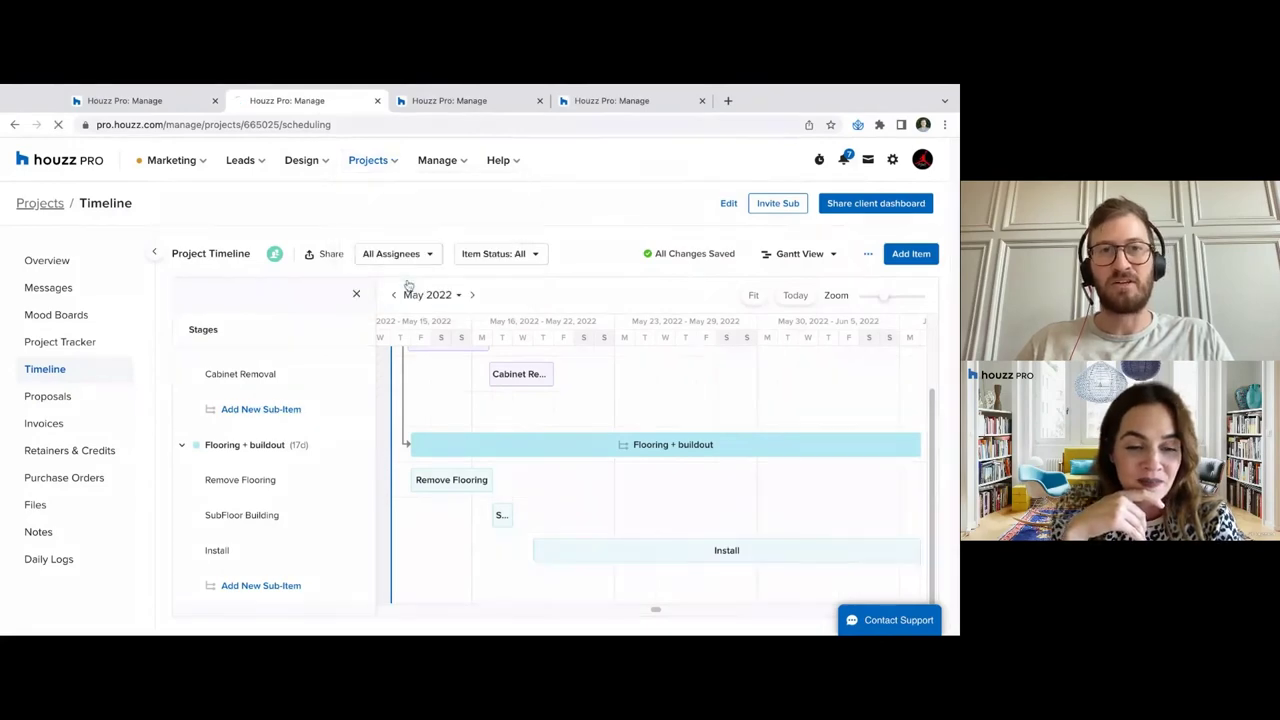
click(169, 104)
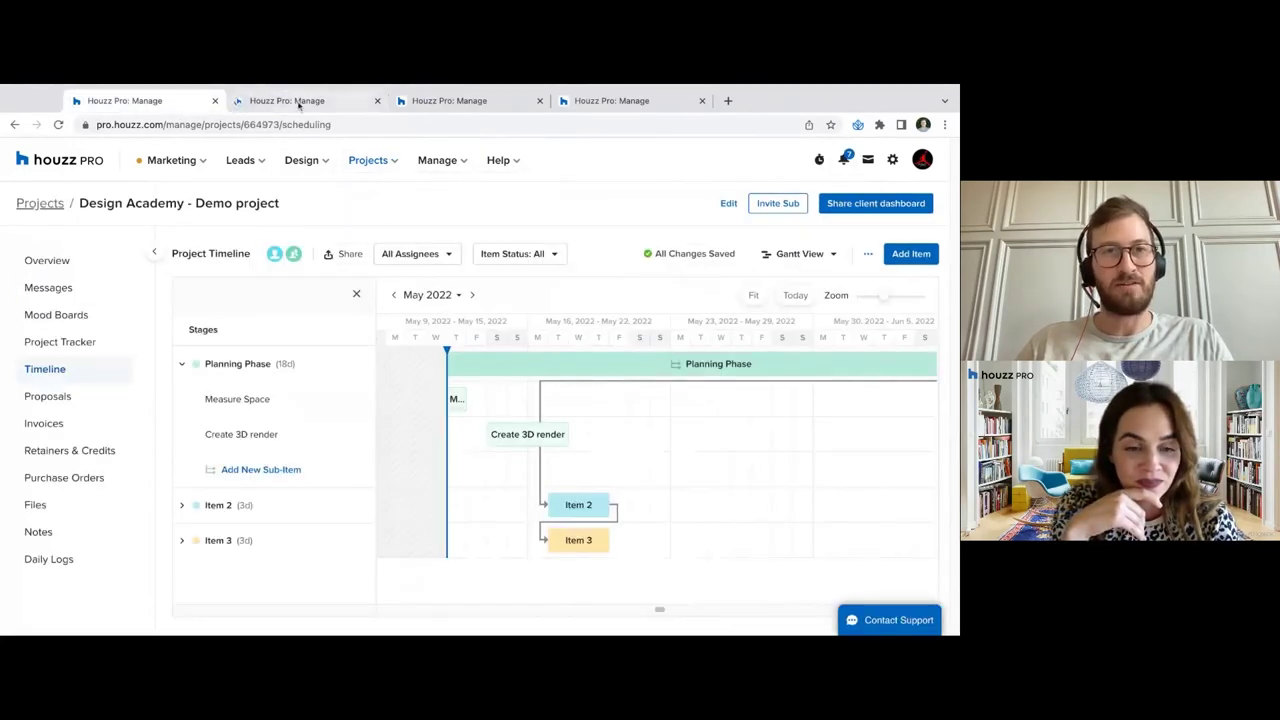
click(298, 104)
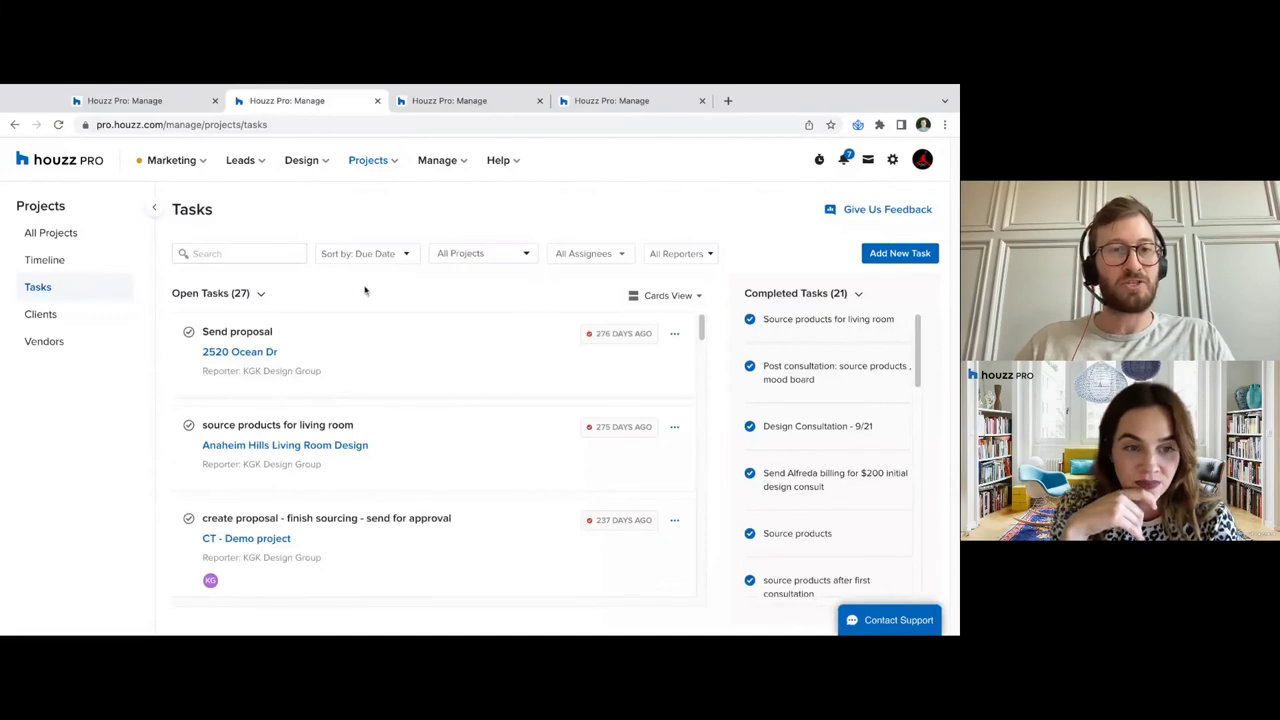
Sort the task list by Newest and look through the open tasks
click(350, 254)
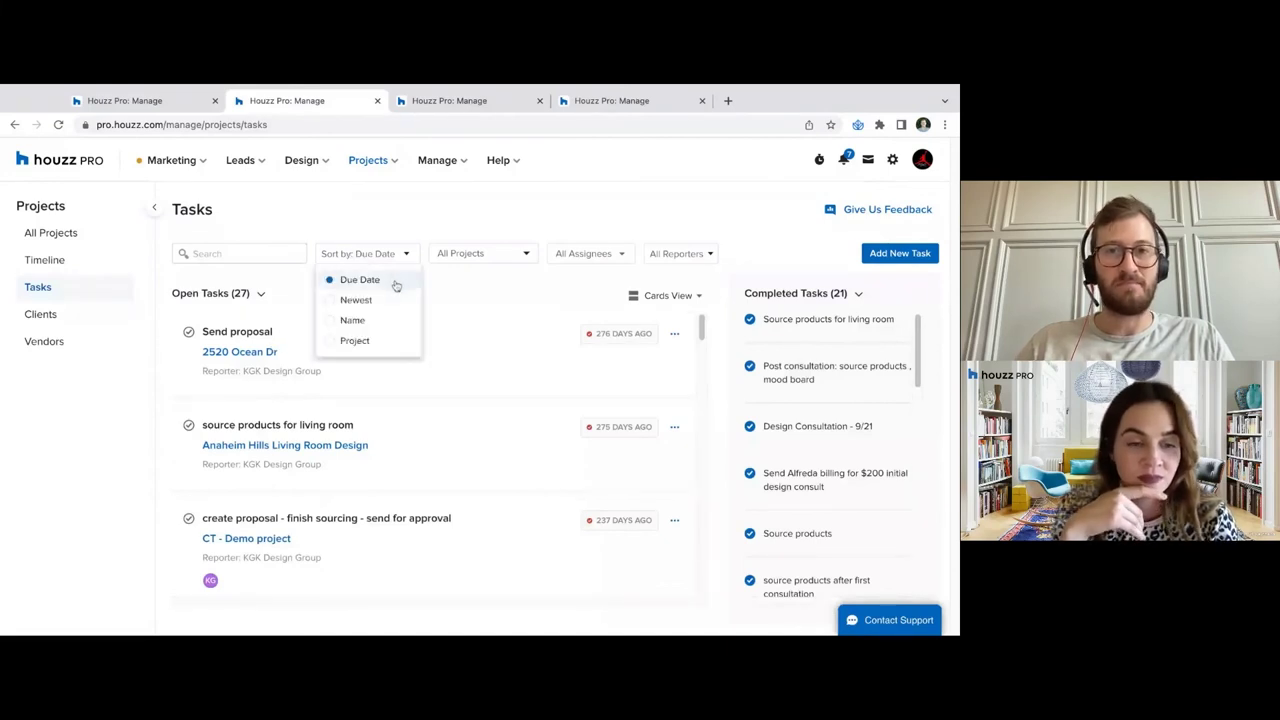
click(370, 301)
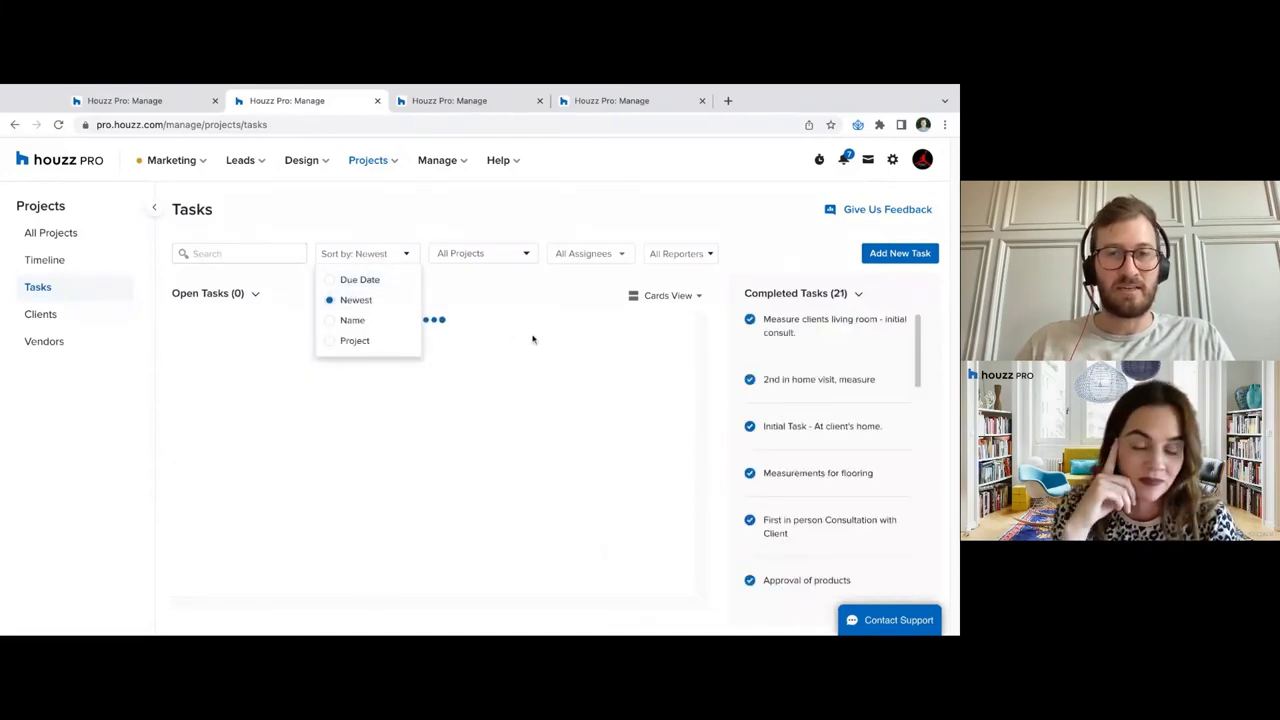
scroll(620, 383, down, 2)
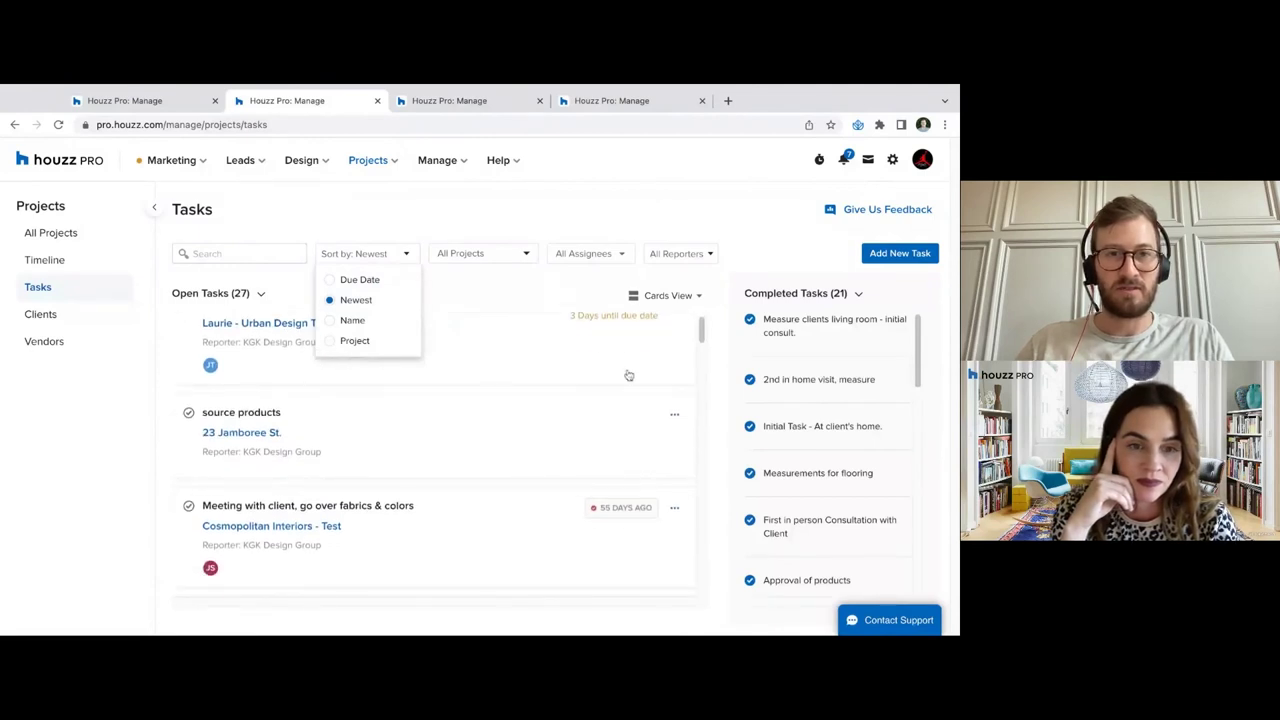
scroll(529, 374, up, 2)
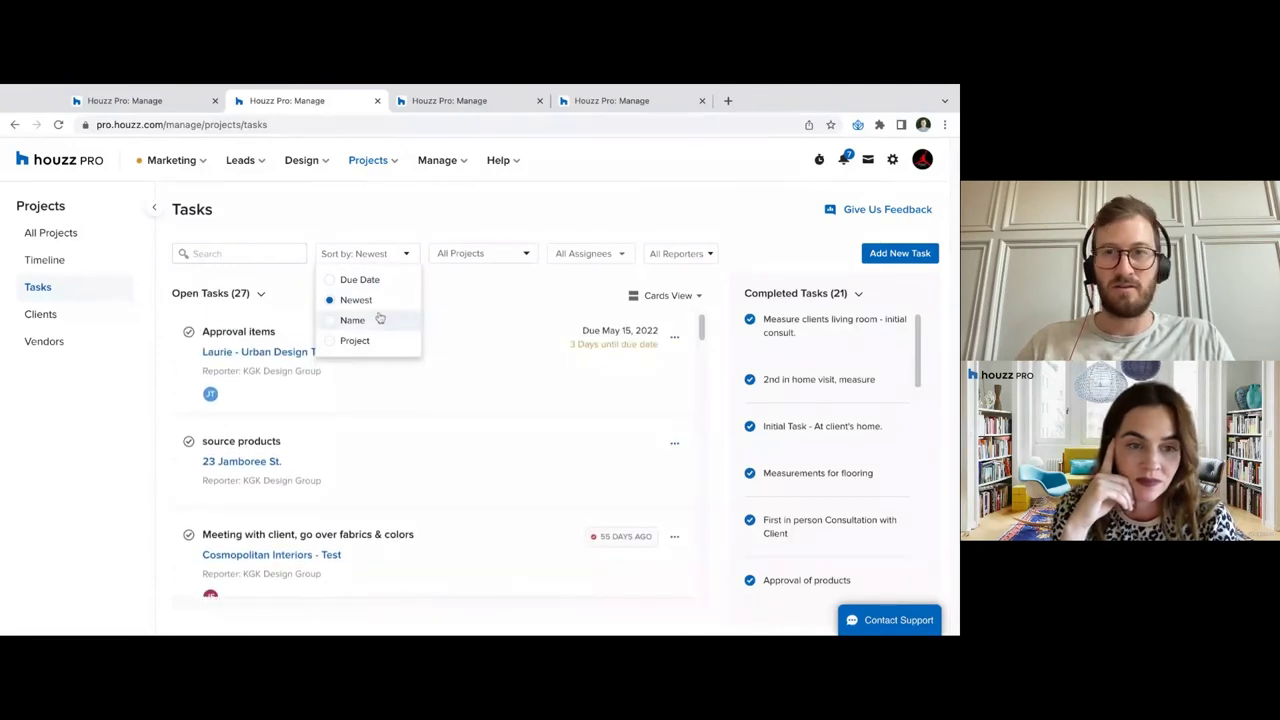
Start a new task named Send 3d Render and assign it to the Design Academy - Demo project
click(894, 255)
text(I)
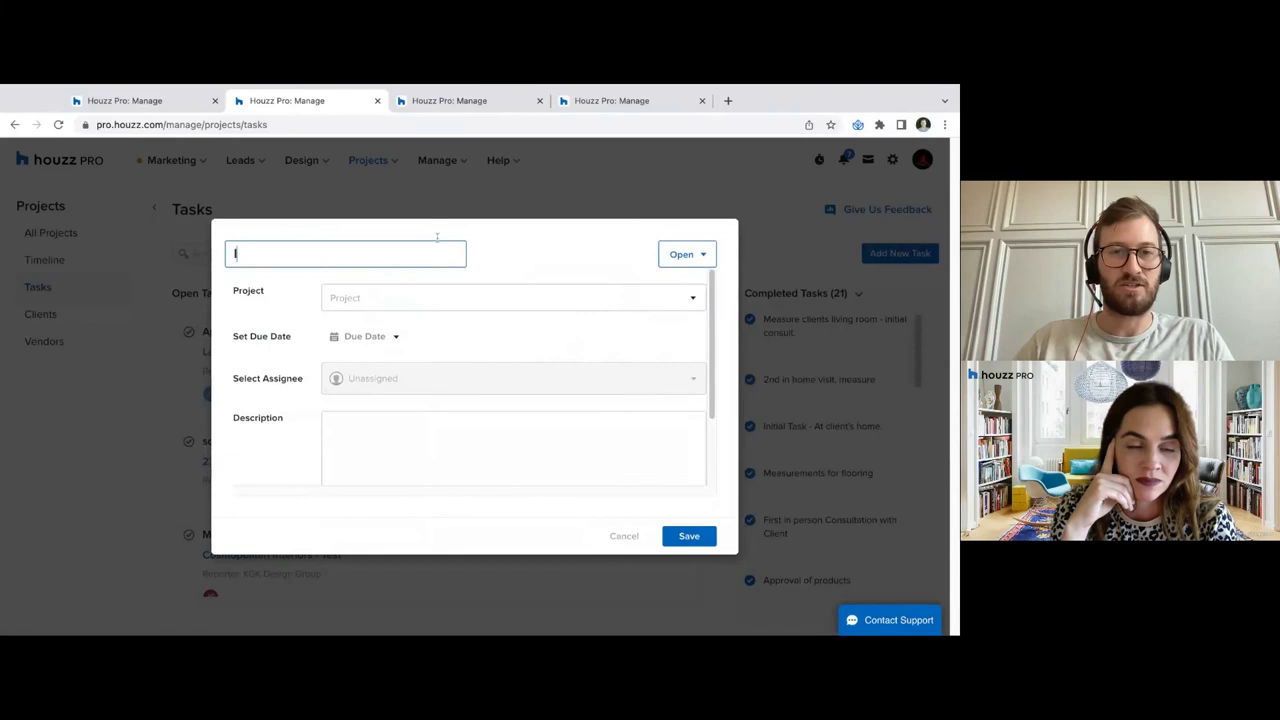
click(447, 300)
click(443, 328)
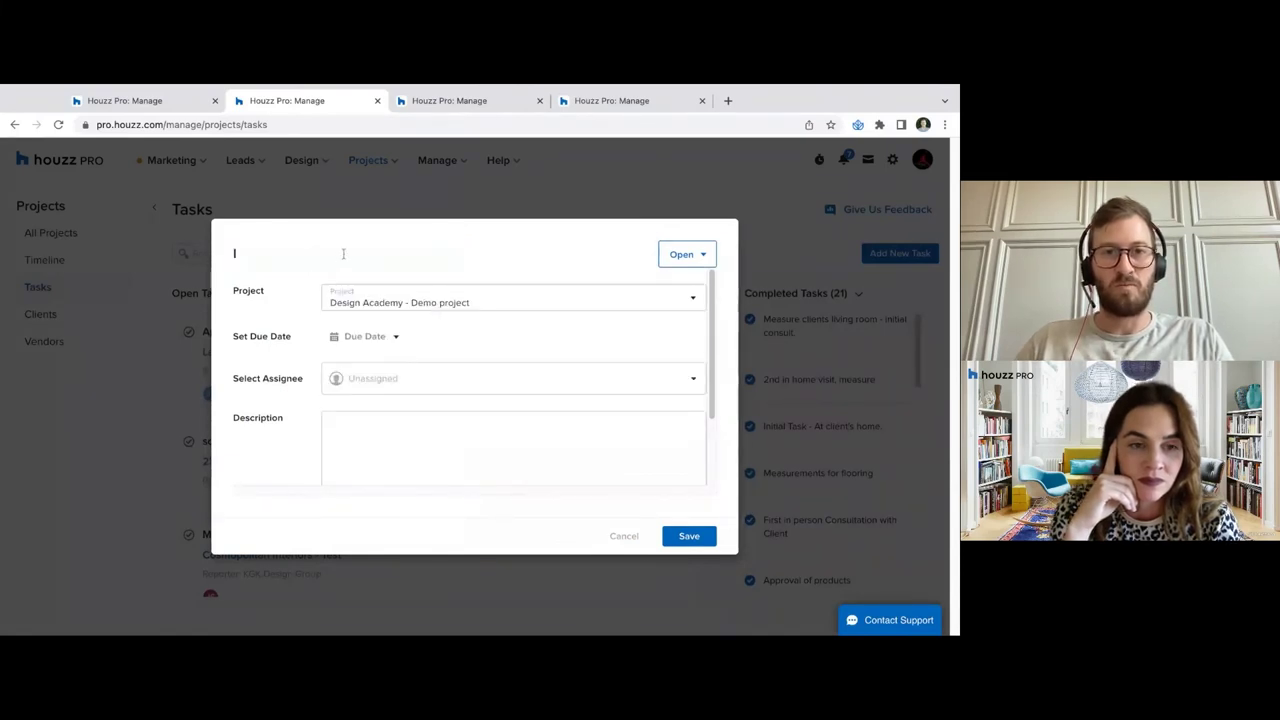
click(298, 251)
key(BackSpace)
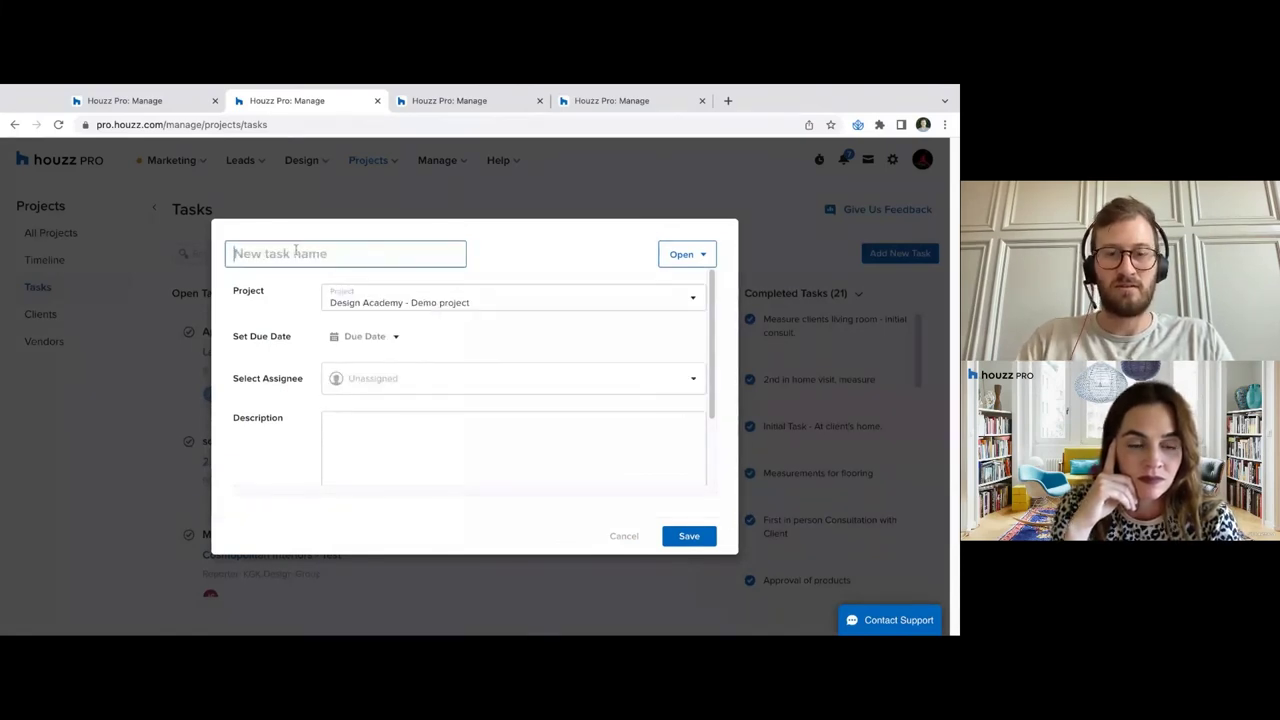
text(Send 3d Redn)
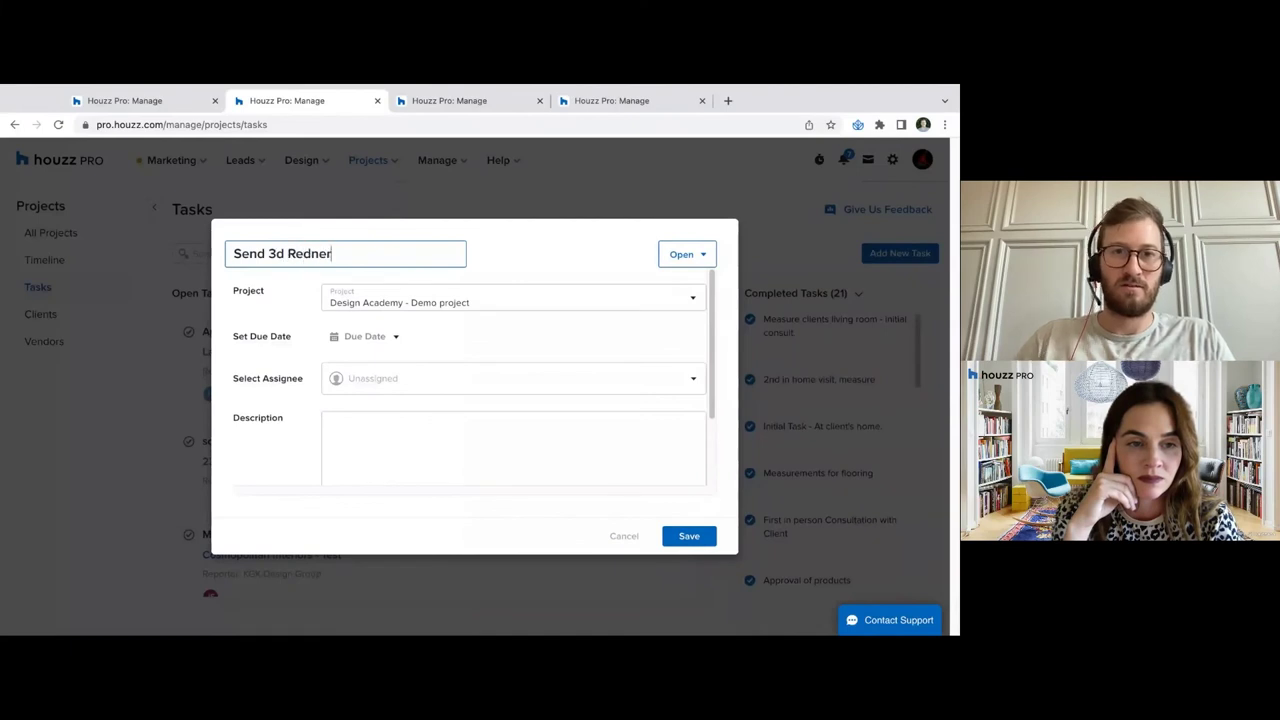
text(er)
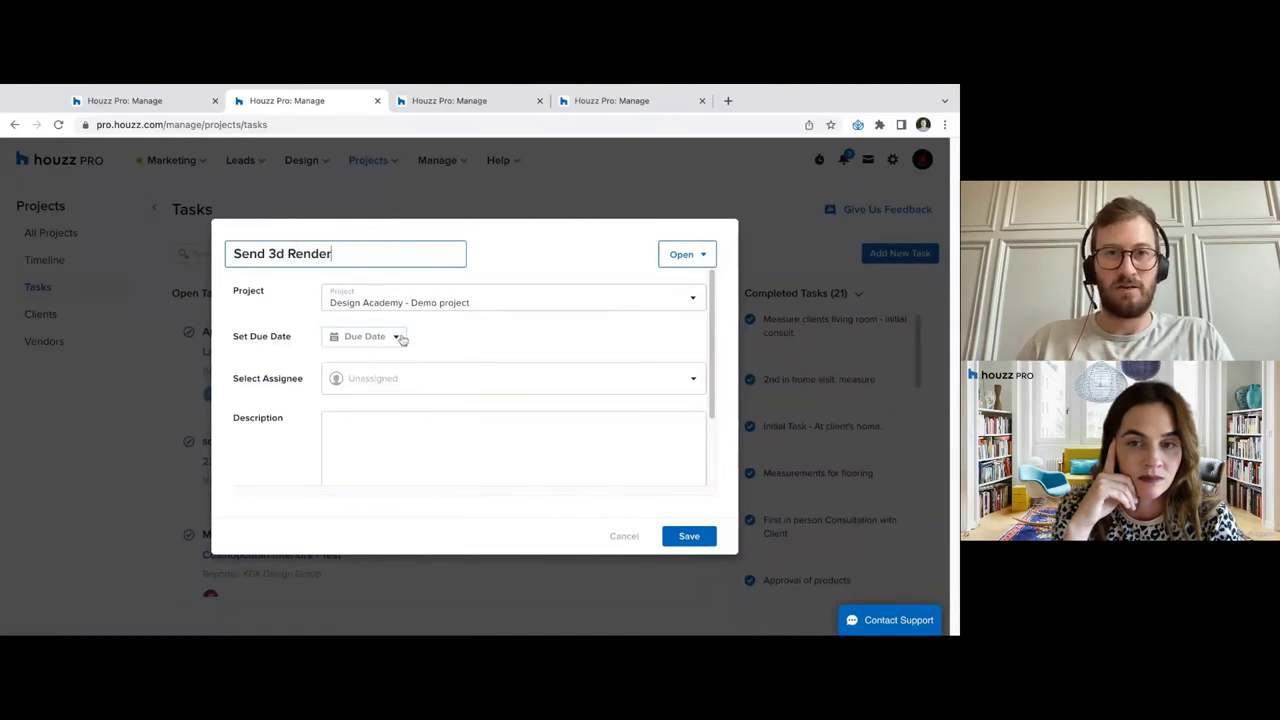
Set the Send 3d Render task's due date to May 18, 2022, share it on the timeline, and save the task
click(397, 337)
click(406, 453)
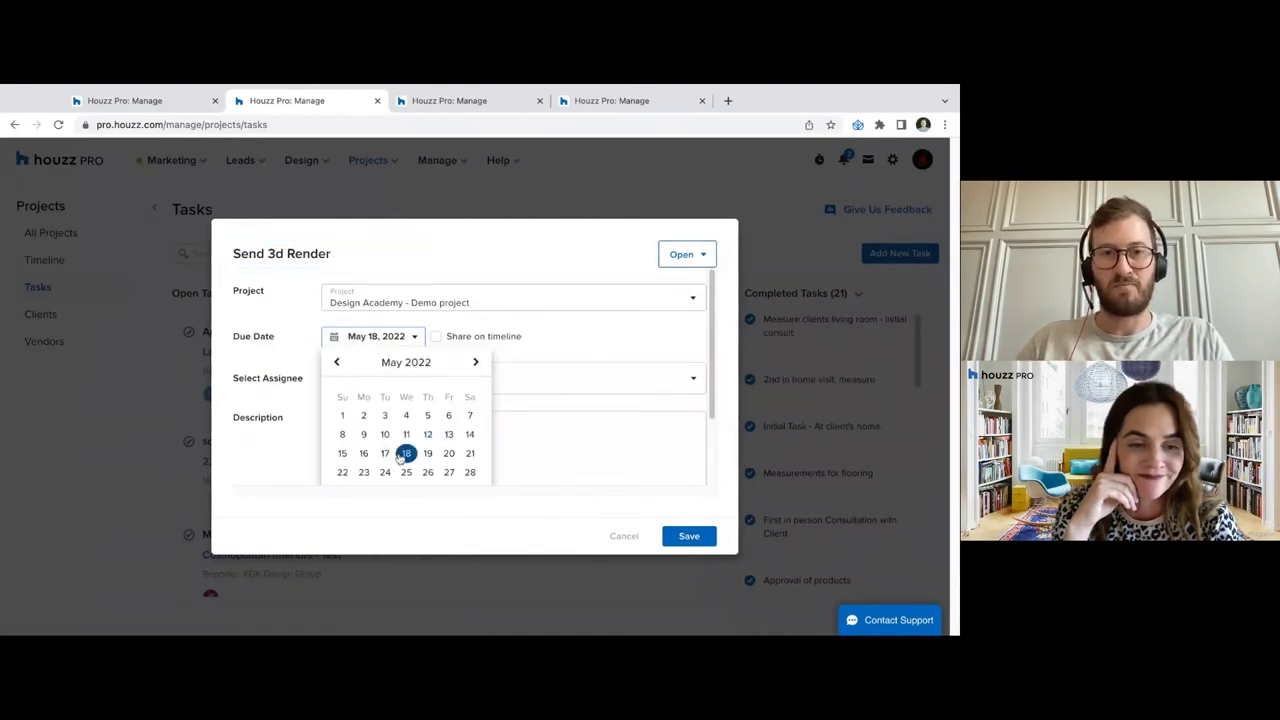
click(436, 338)
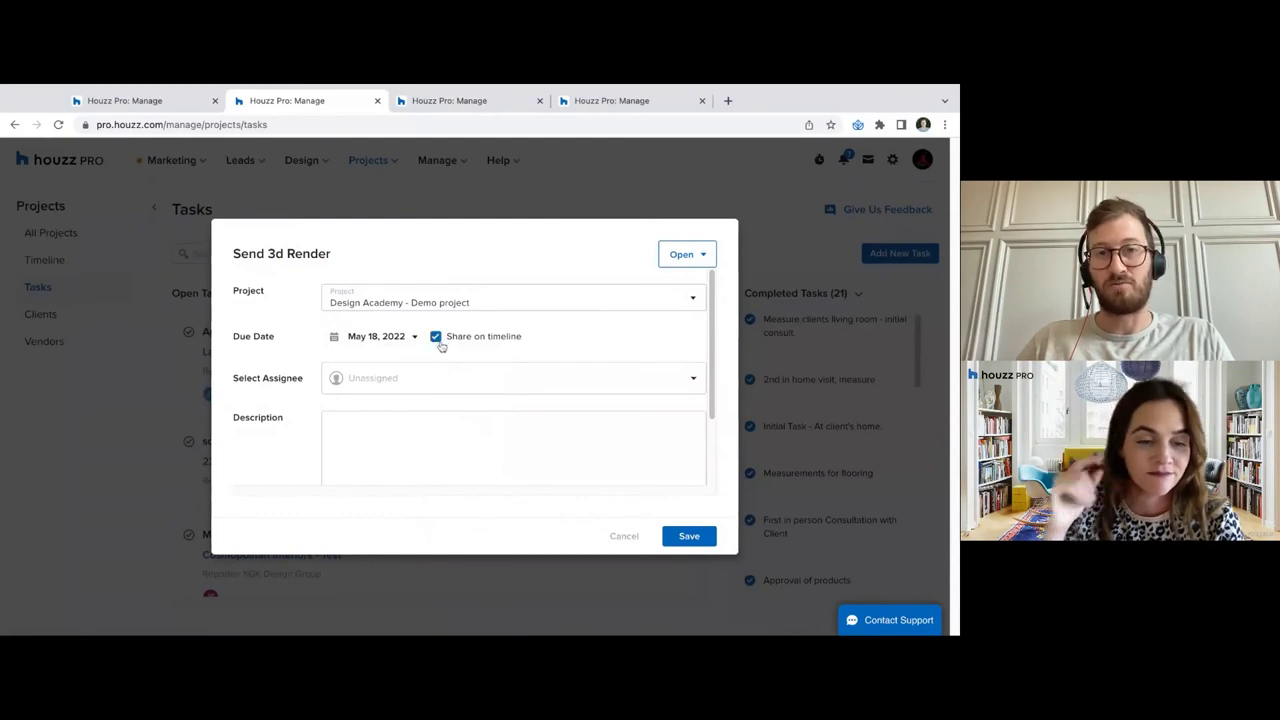
drag(282, 340, 229, 334)
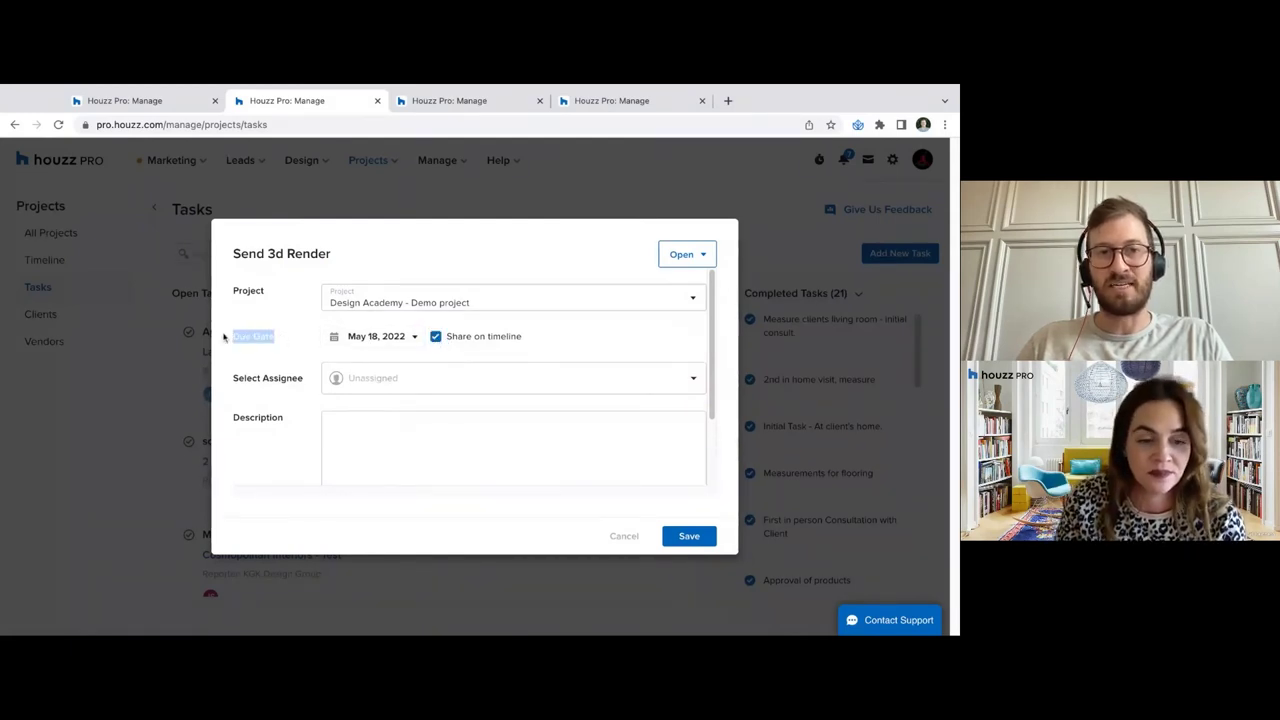
click(480, 338)
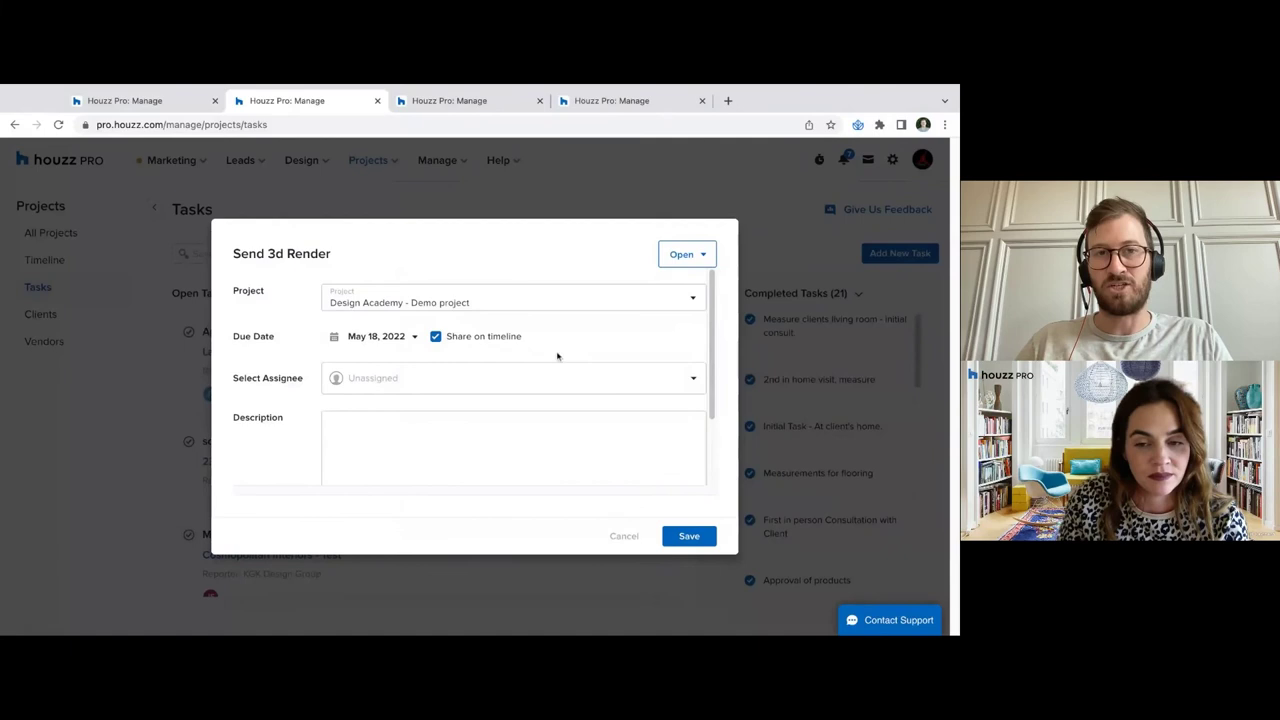
click(689, 536)
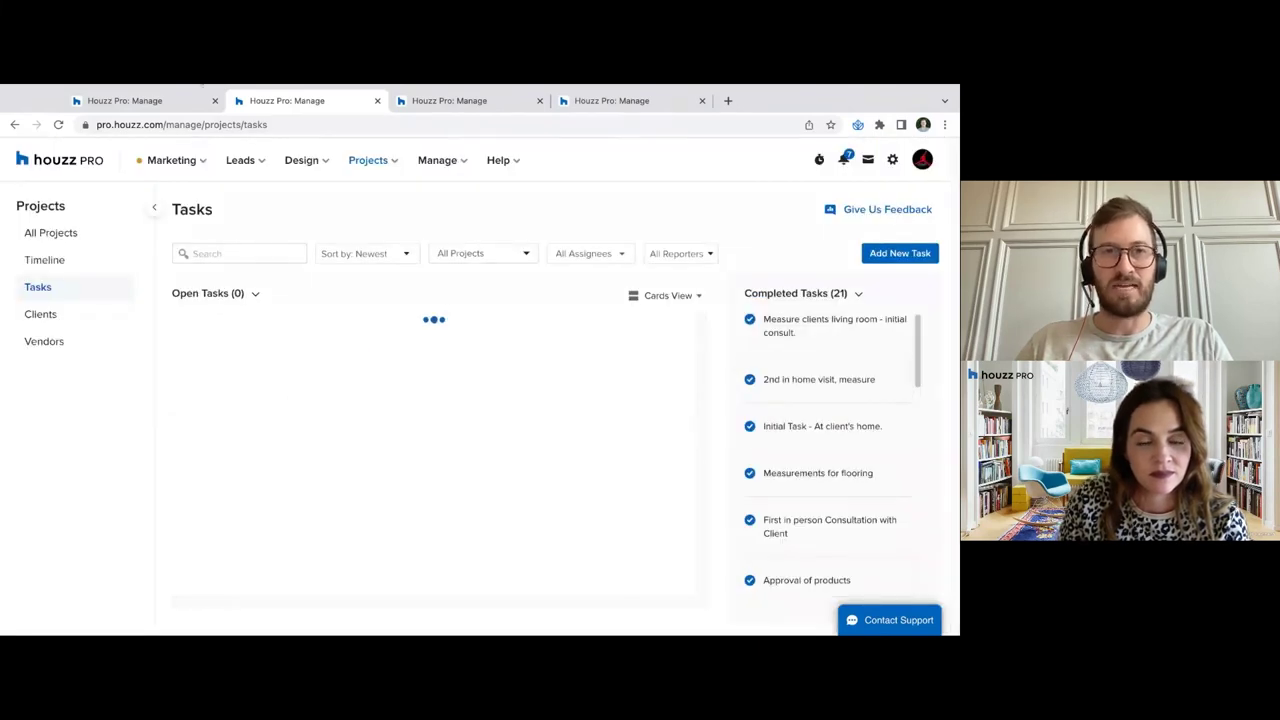
Revisit the demo project's timeline, and close the browser tabs holding the Tasks page and that timeline
click(150, 101)
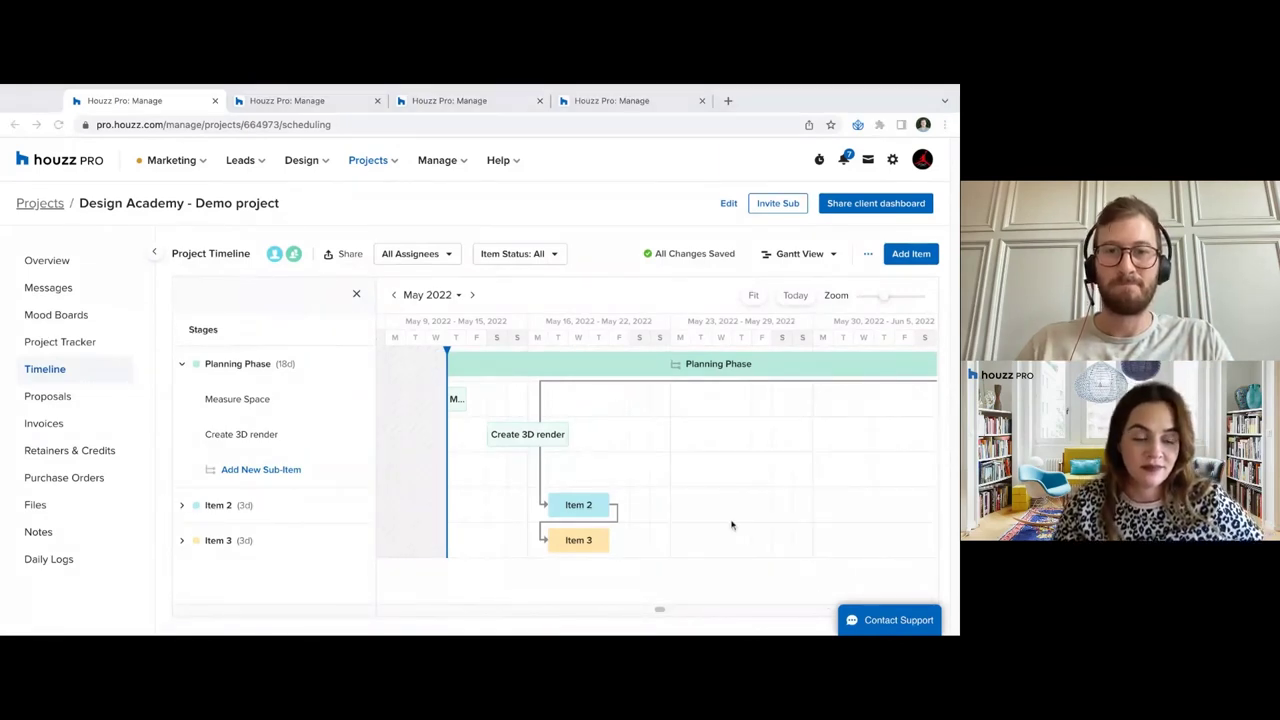
click(336, 110)
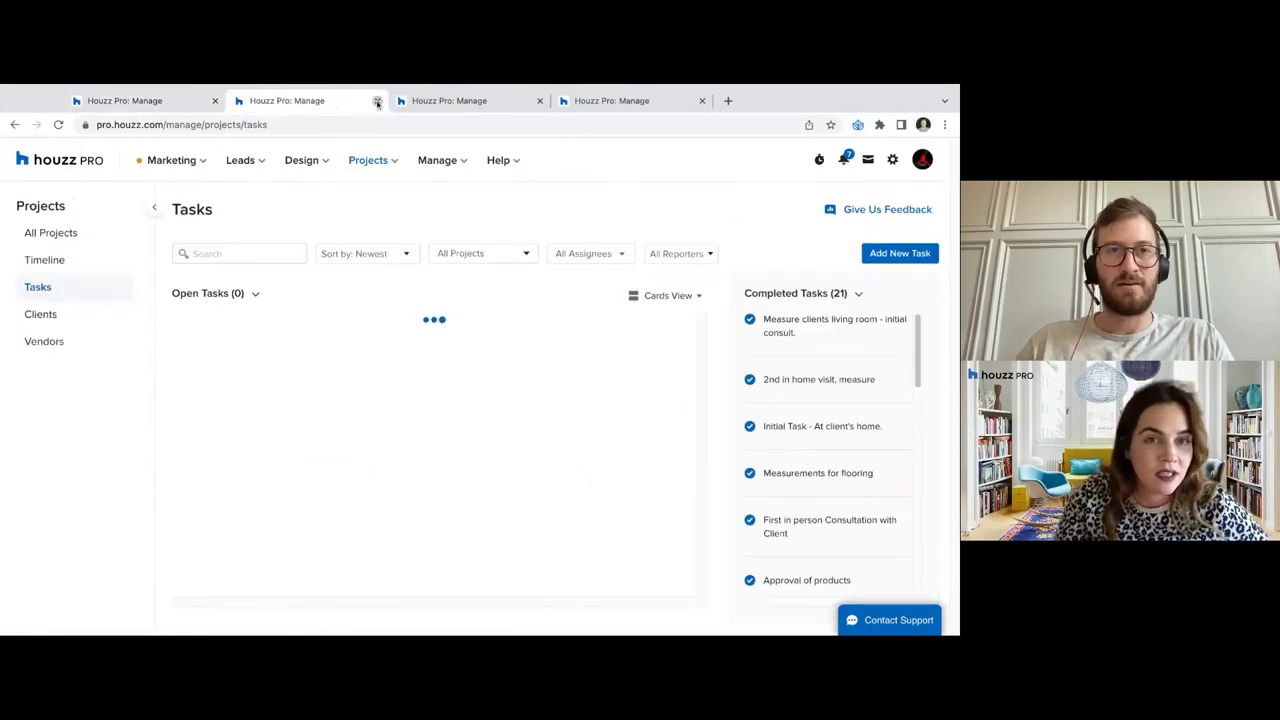
click(377, 101)
click(188, 104)
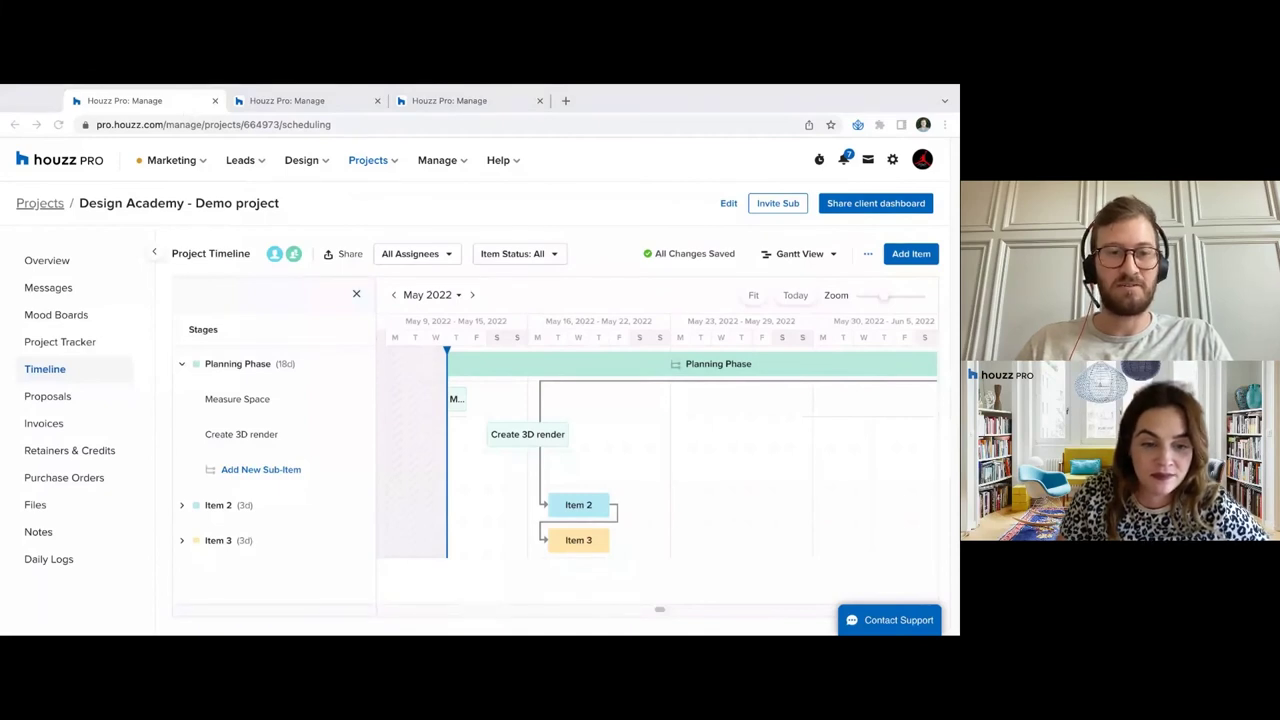
click(383, 209)
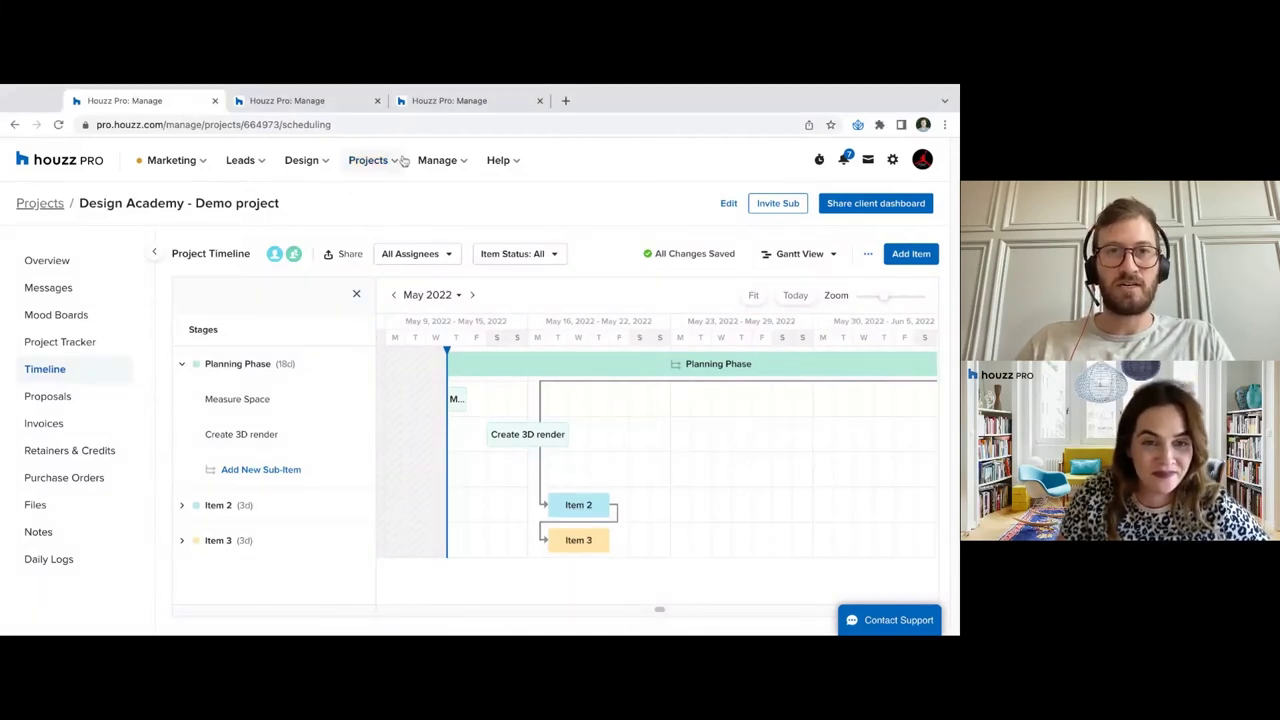
click(215, 100)
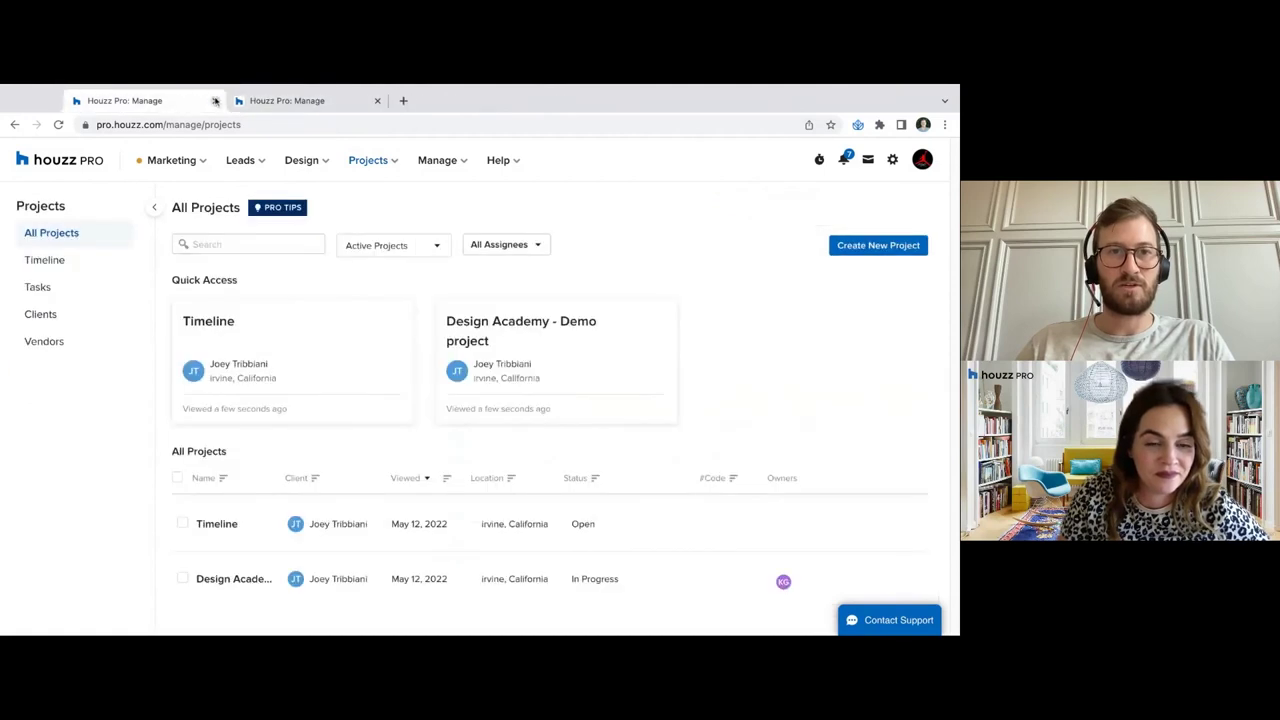
Open the Financial Reports page from the All Projects view and close the other remaining browser tab
click(450, 163)
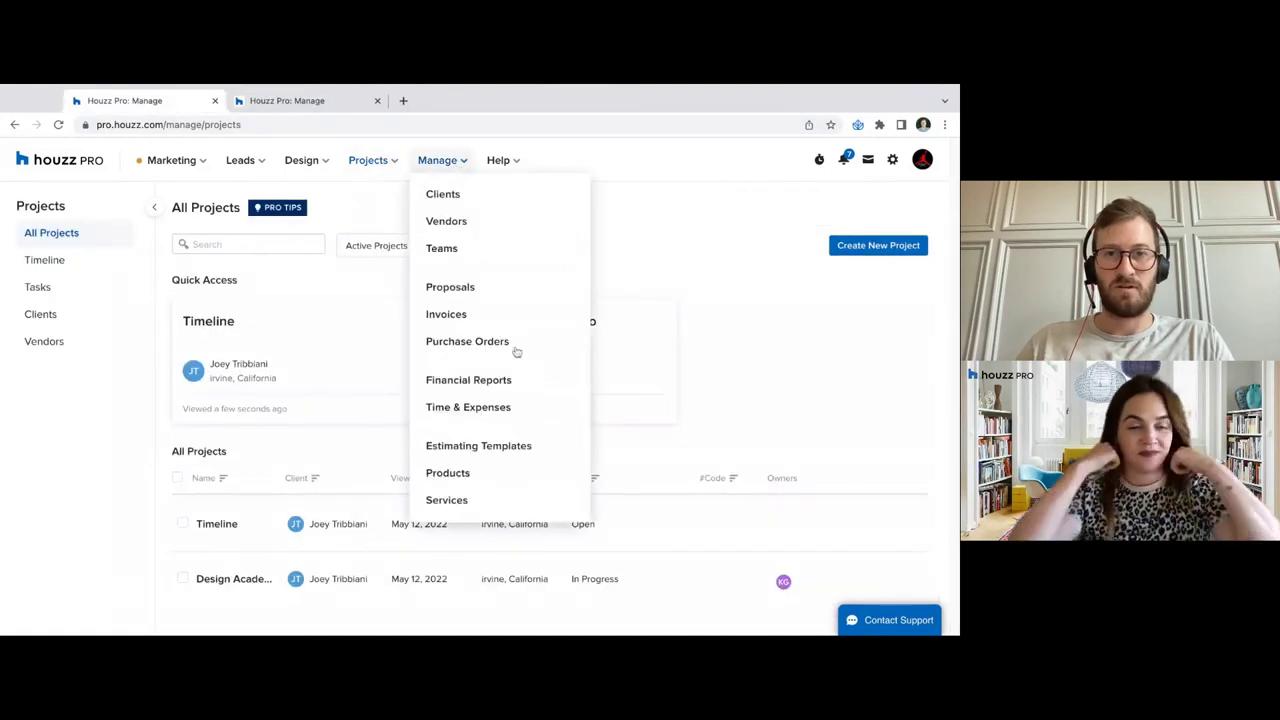
click(447, 166)
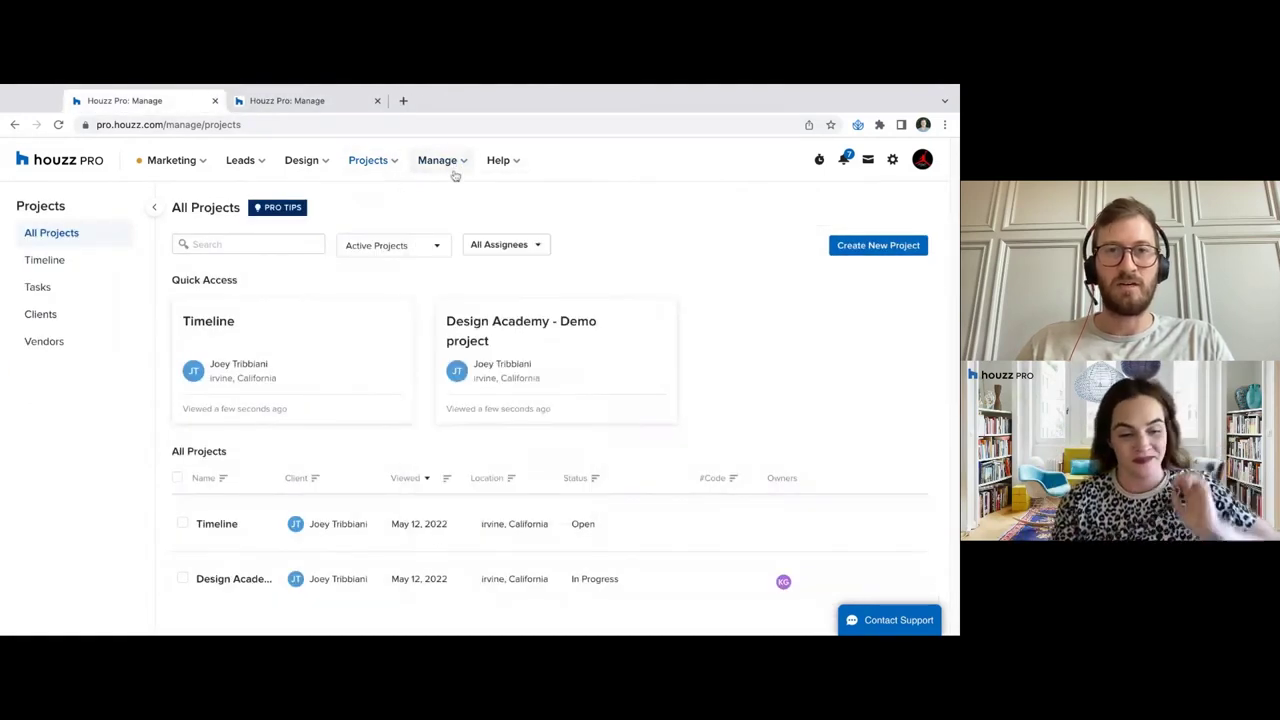
click(430, 165)
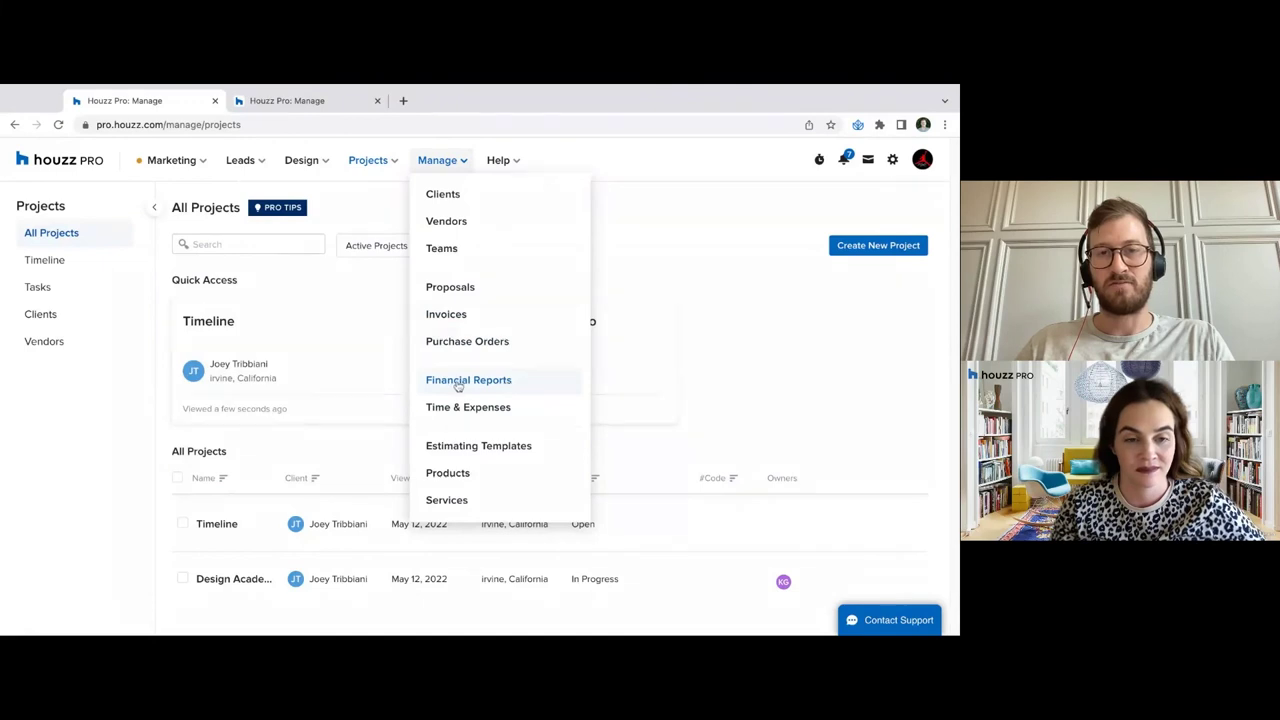
click(526, 386)
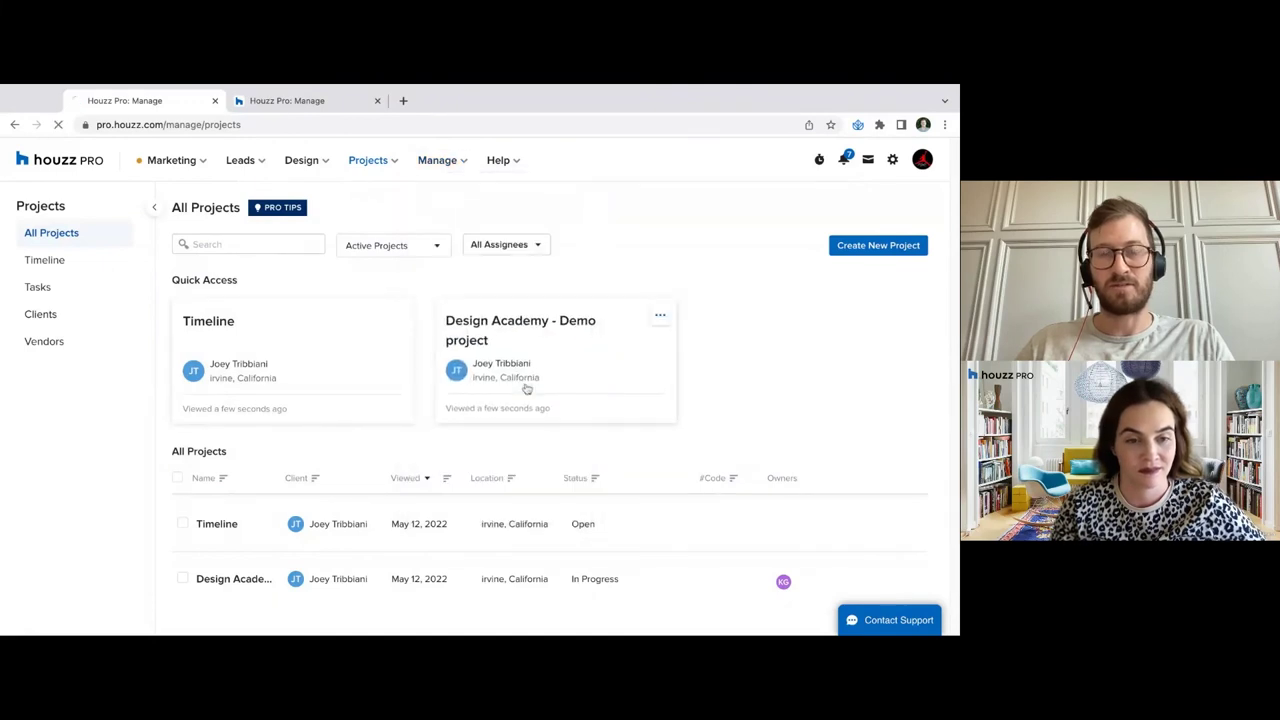
click(378, 101)
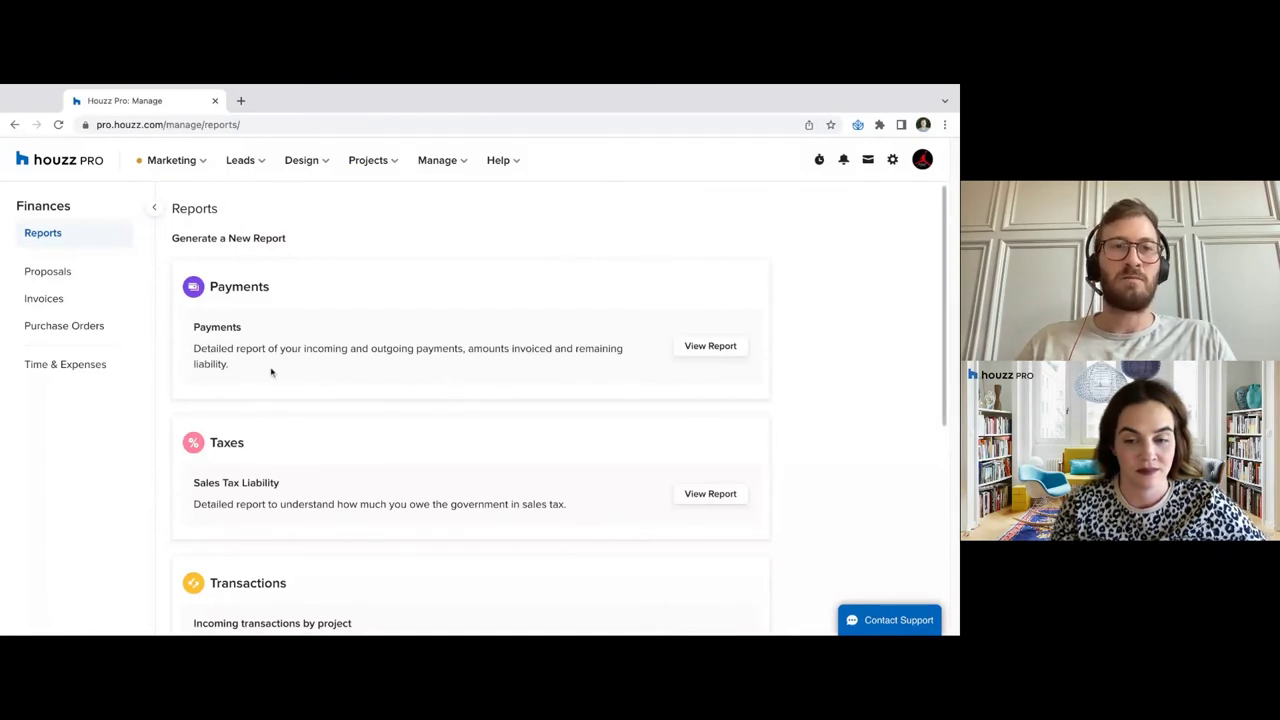
Review the descriptions of the Payments, Sales Tax Liability and Transactions reports on the Reports page
drag(271, 368, 197, 346)
click(217, 362)
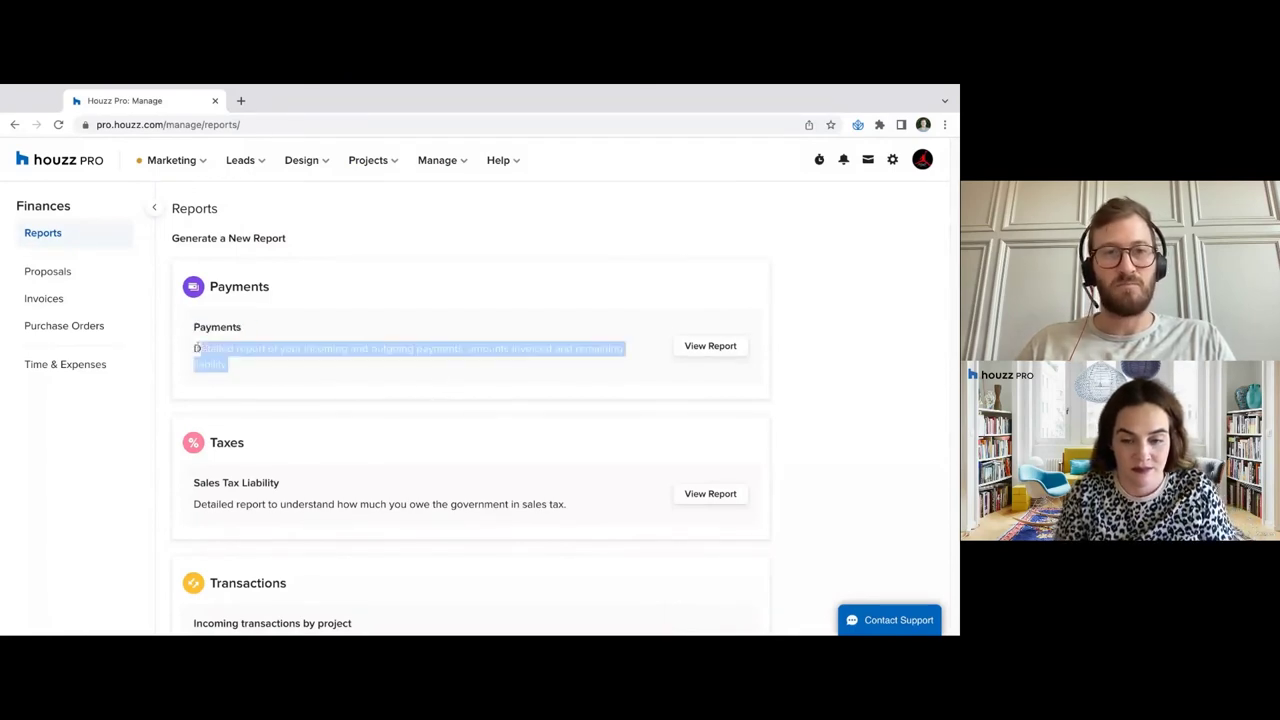
click(197, 346)
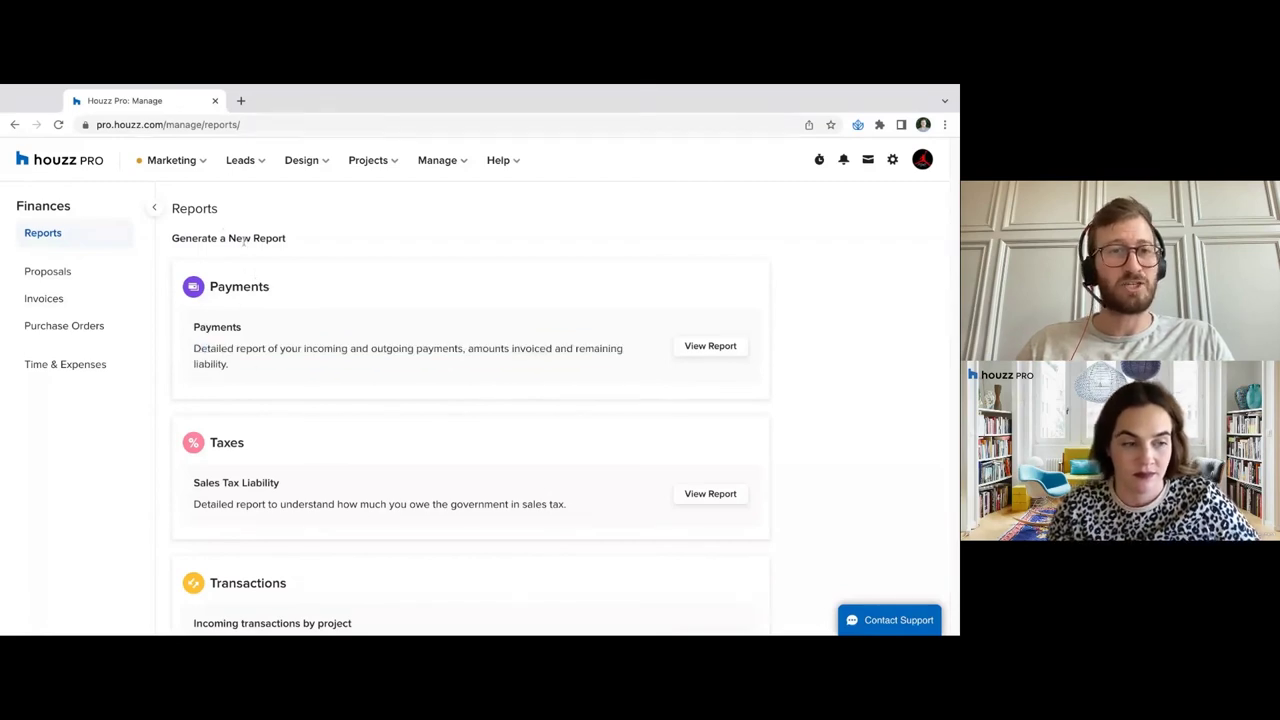
scroll(290, 303, down, 1)
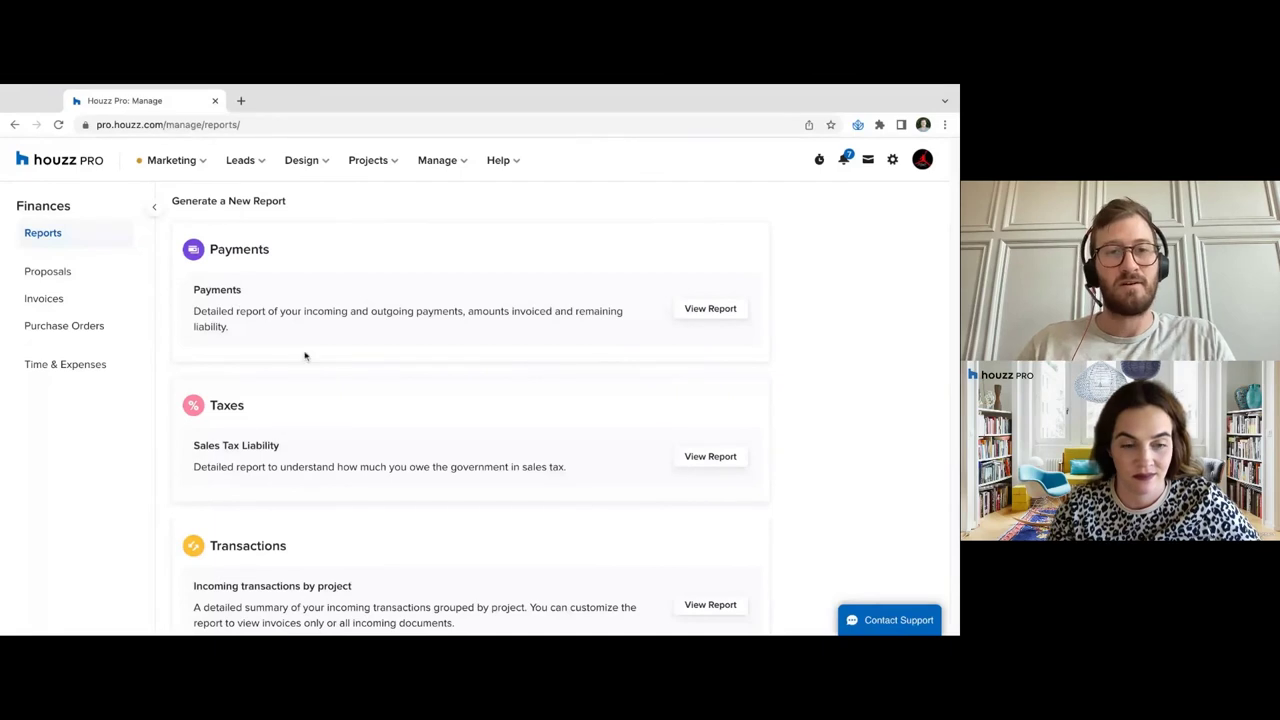
scroll(418, 368, down, 1)
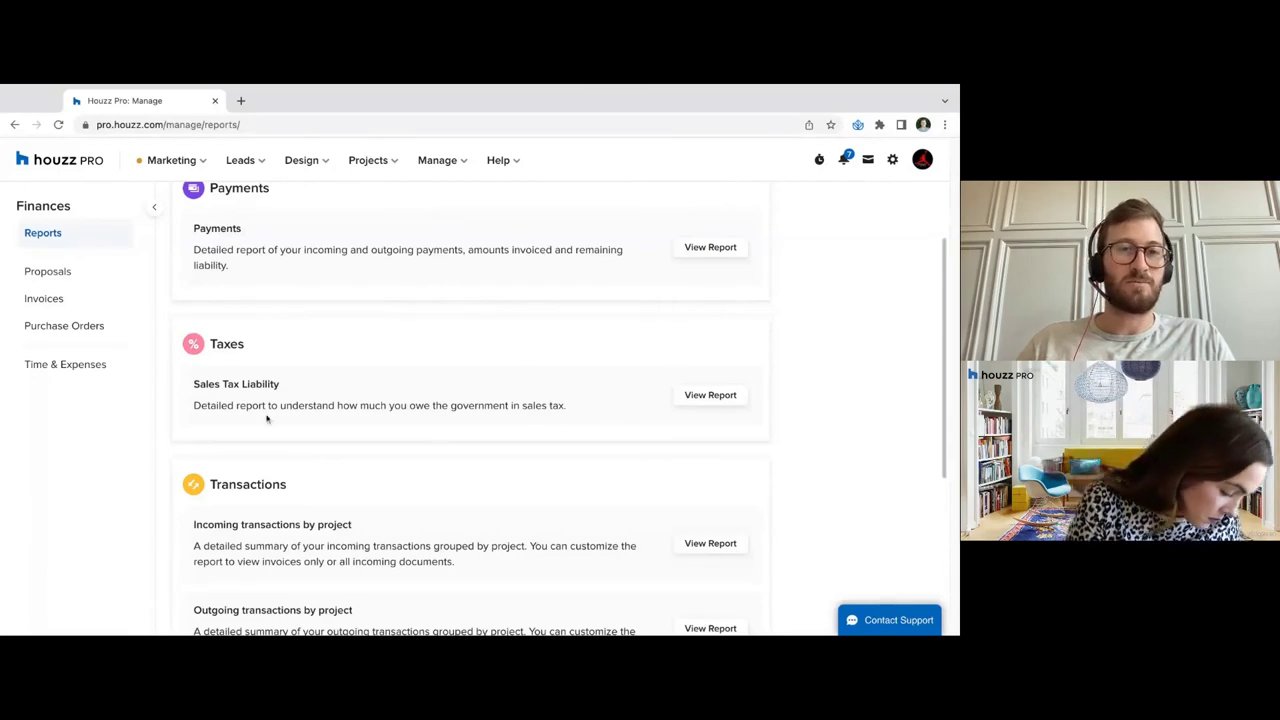
Review the descriptions of the Sales Tax Liability report and the Transactions reports on the Reports page
triple_click(578, 412)
click(380, 360)
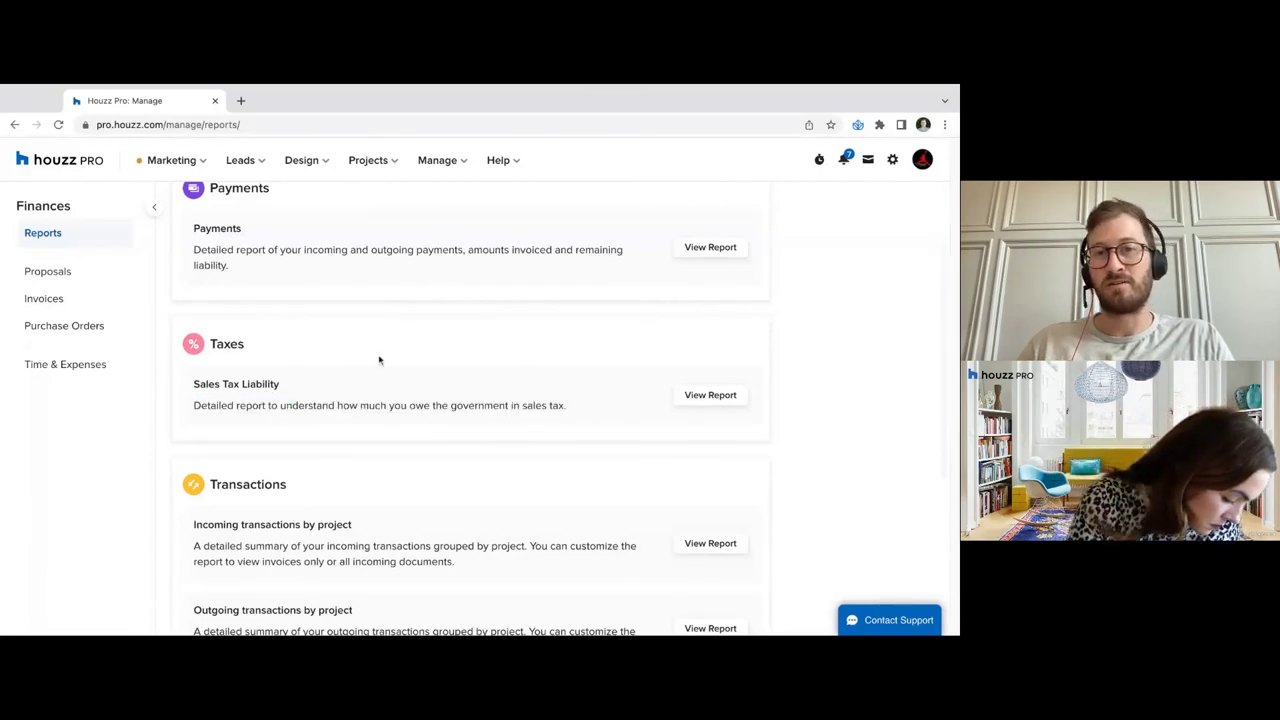
scroll(458, 368, down, 2)
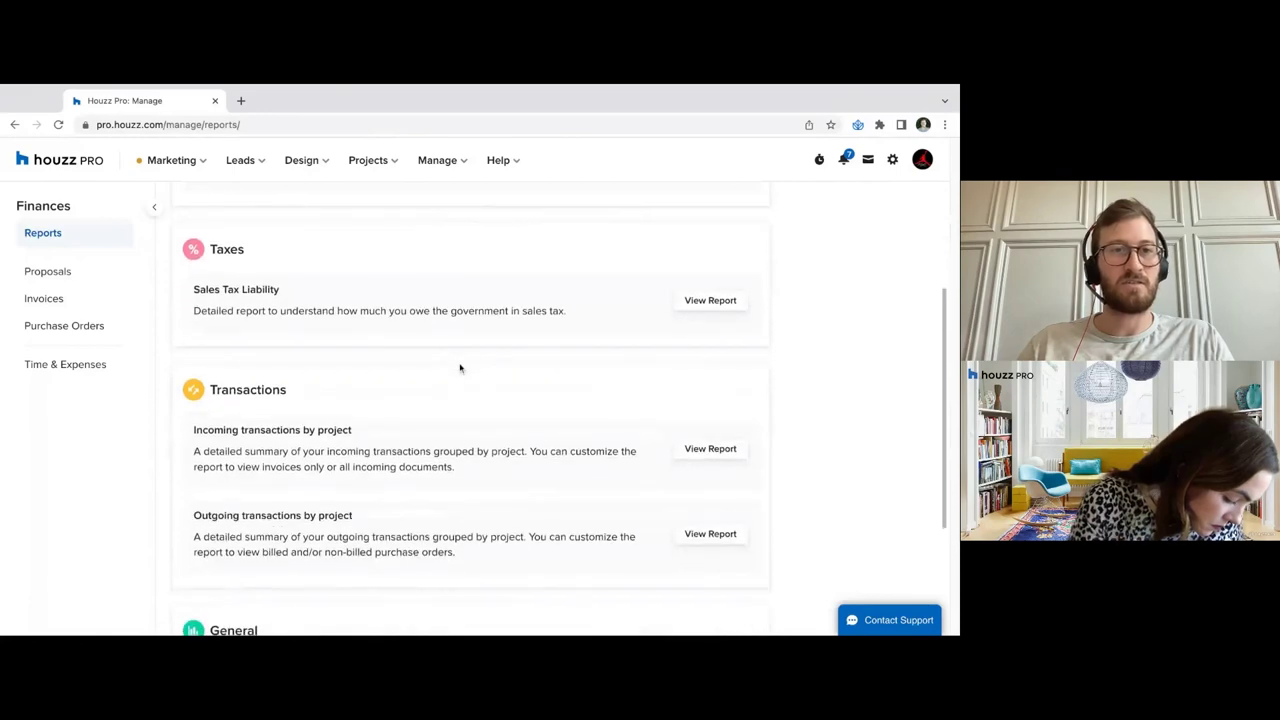
scroll(460, 366, down, 2)
scroll(460, 366, up, 2)
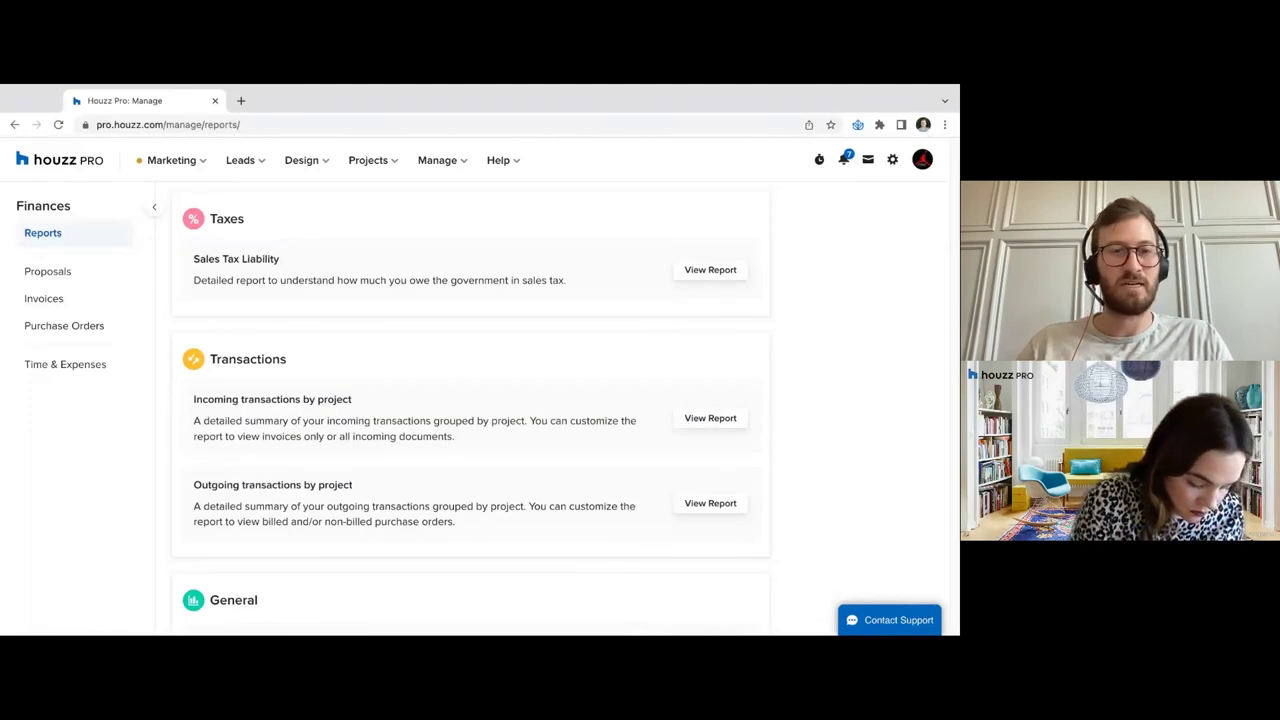
drag(566, 285, 173, 200)
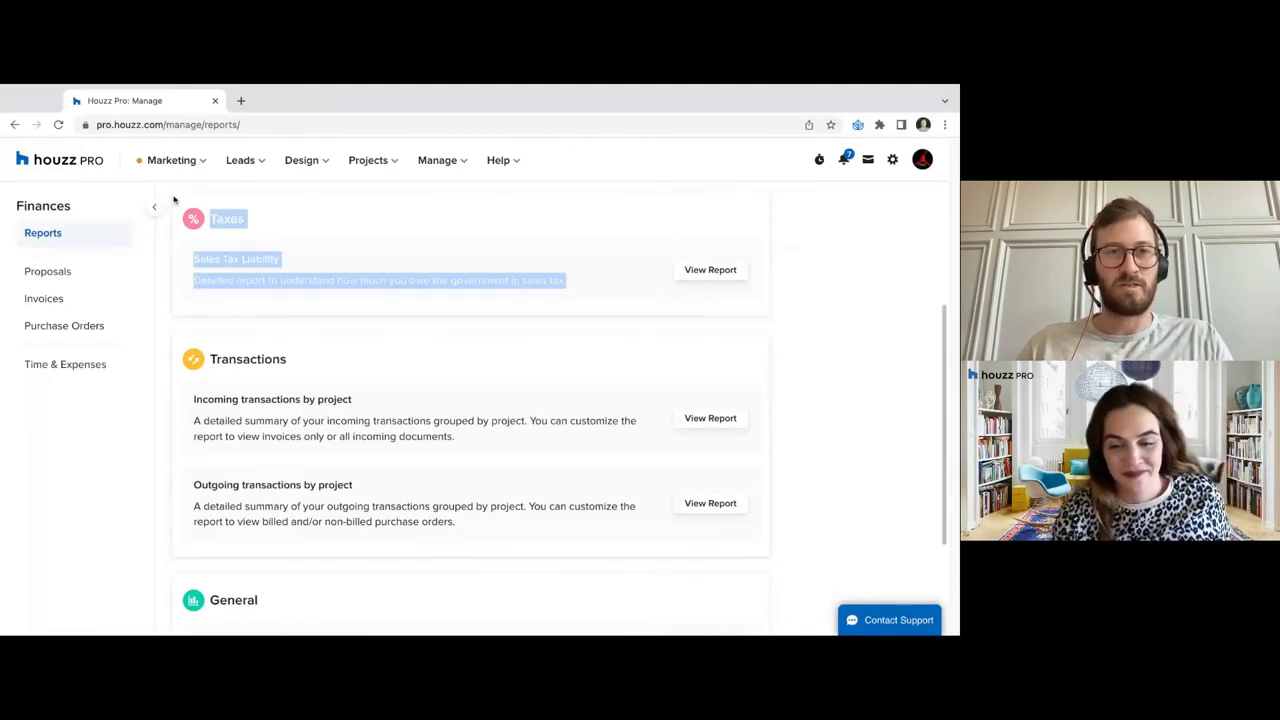
click(572, 300)
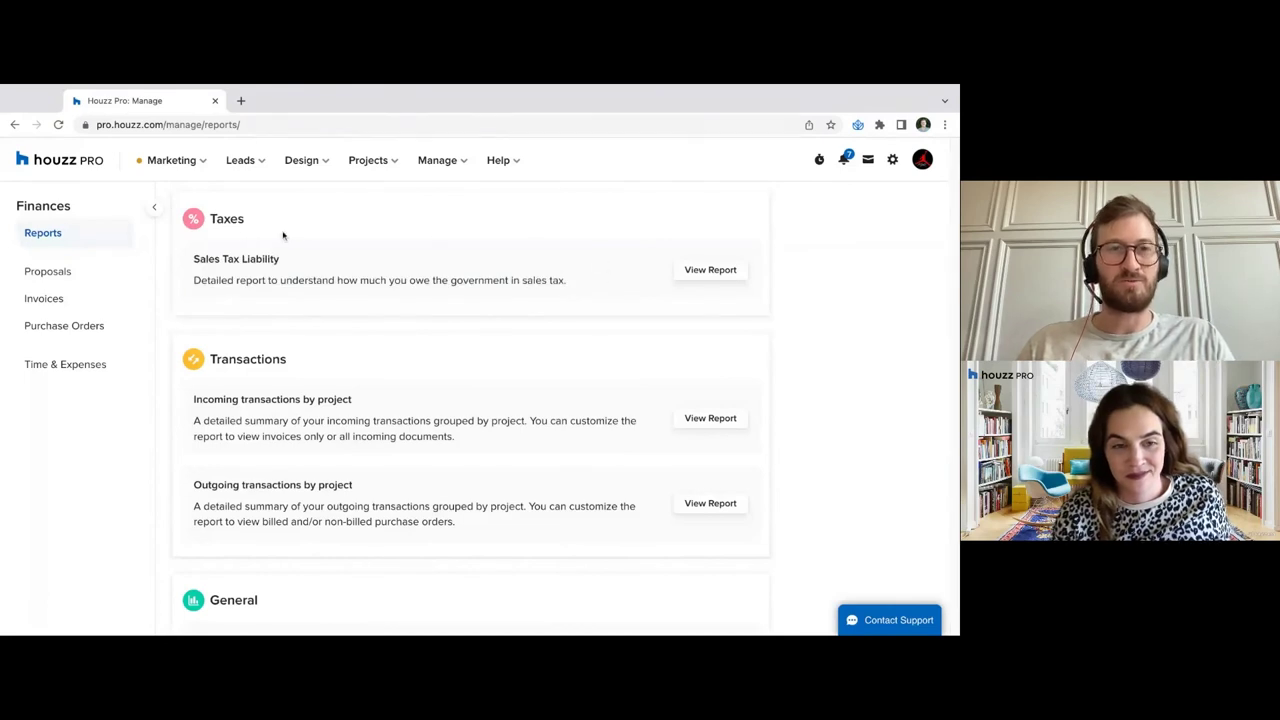
scroll(603, 320, down, 2)
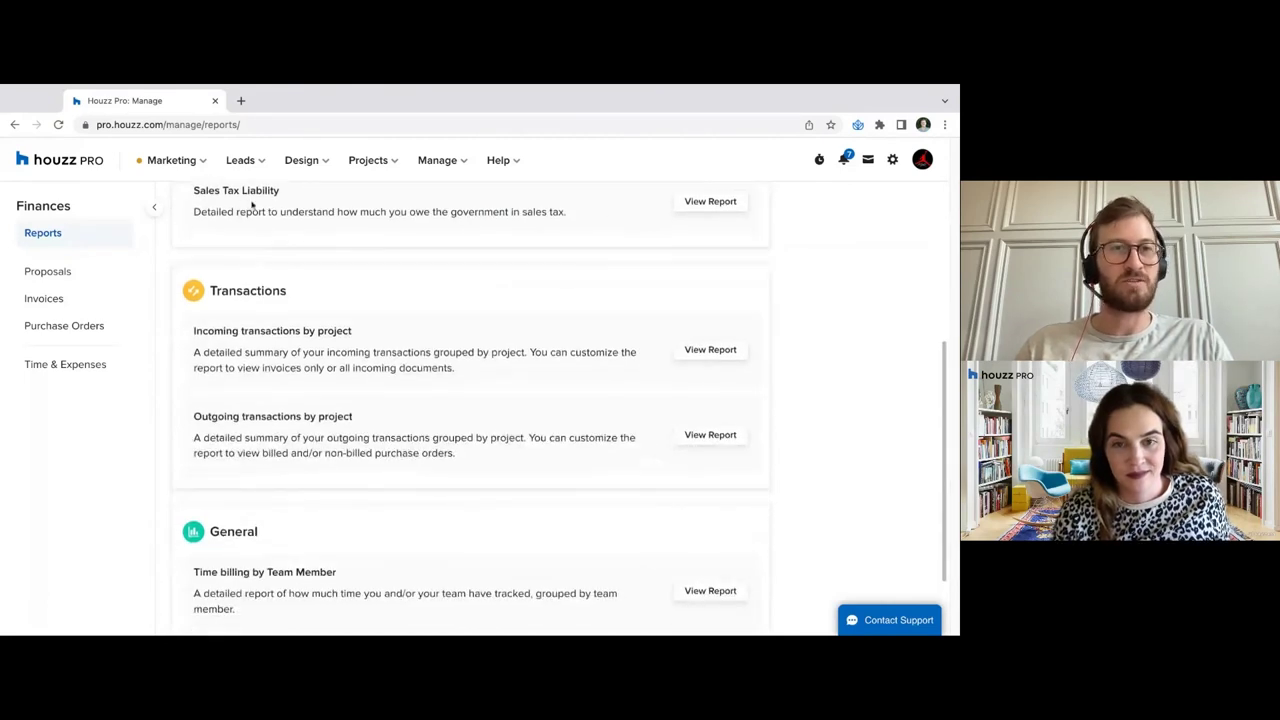
scroll(337, 231, down, 1)
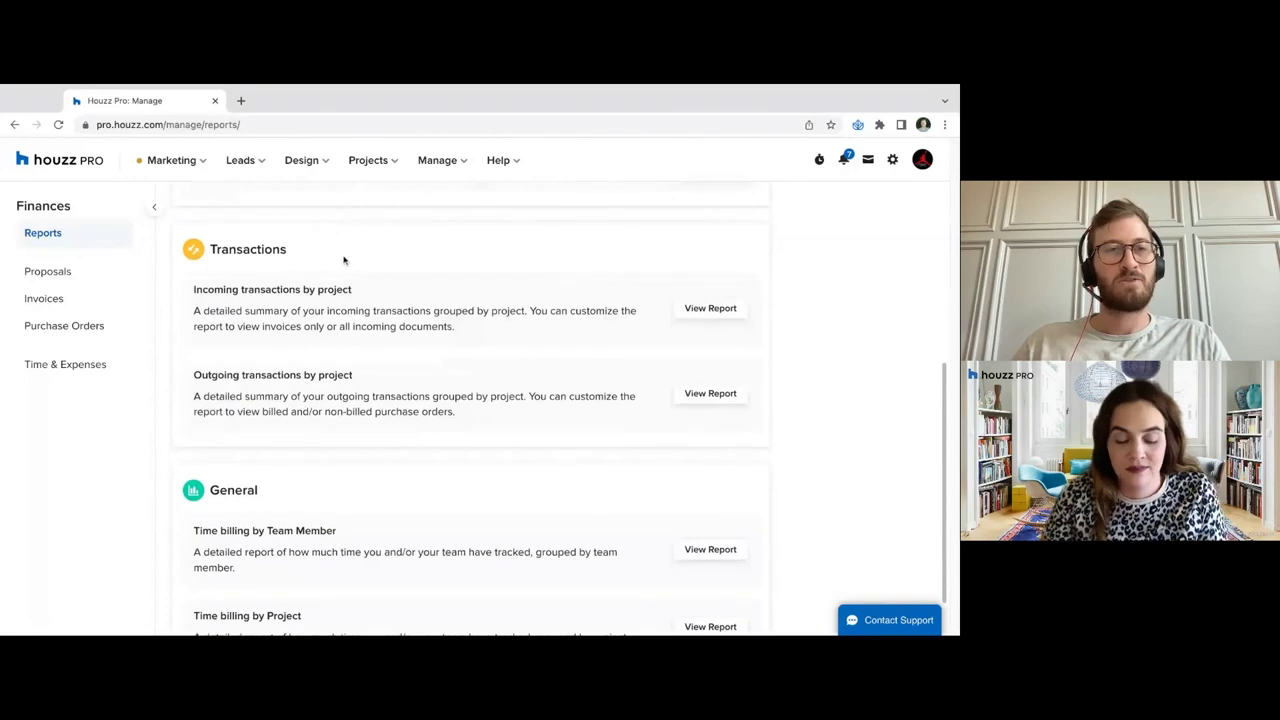
scroll(340, 258, down, 1)
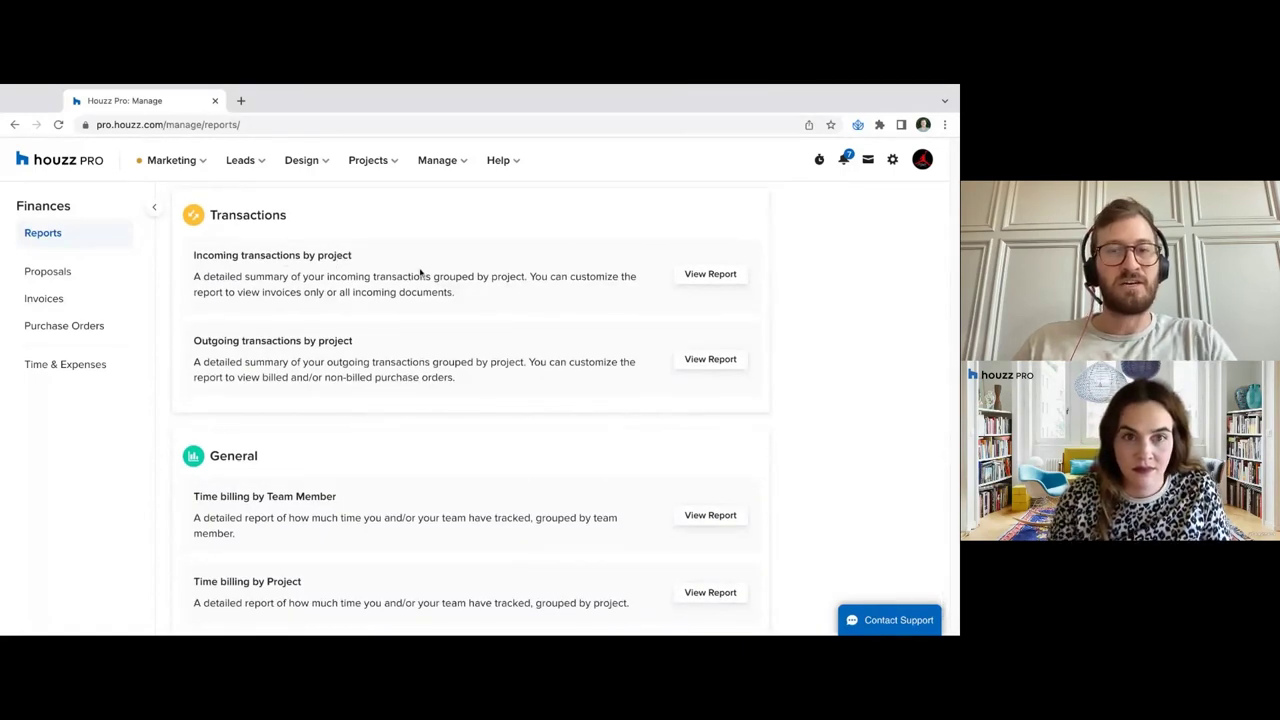
scroll(420, 272, up, 5)
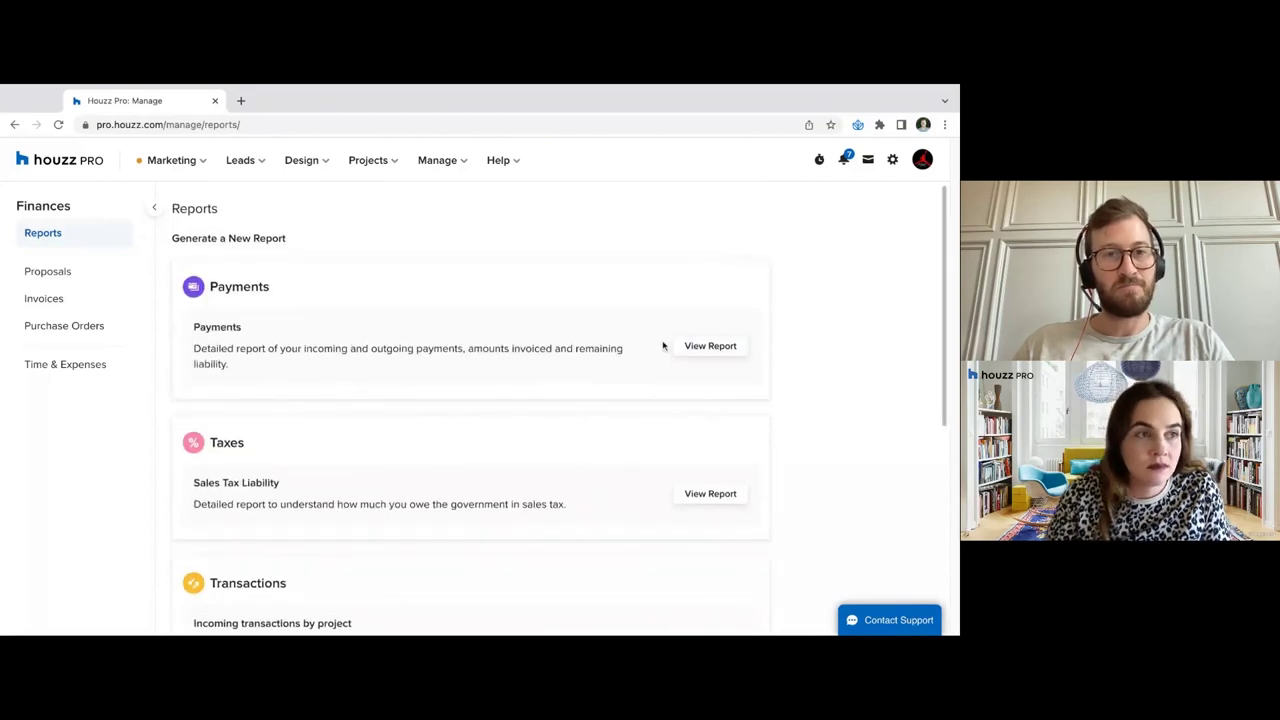
Examine what the Incoming and Outgoing transactions by project reports cover
scroll(660, 346, down, 5)
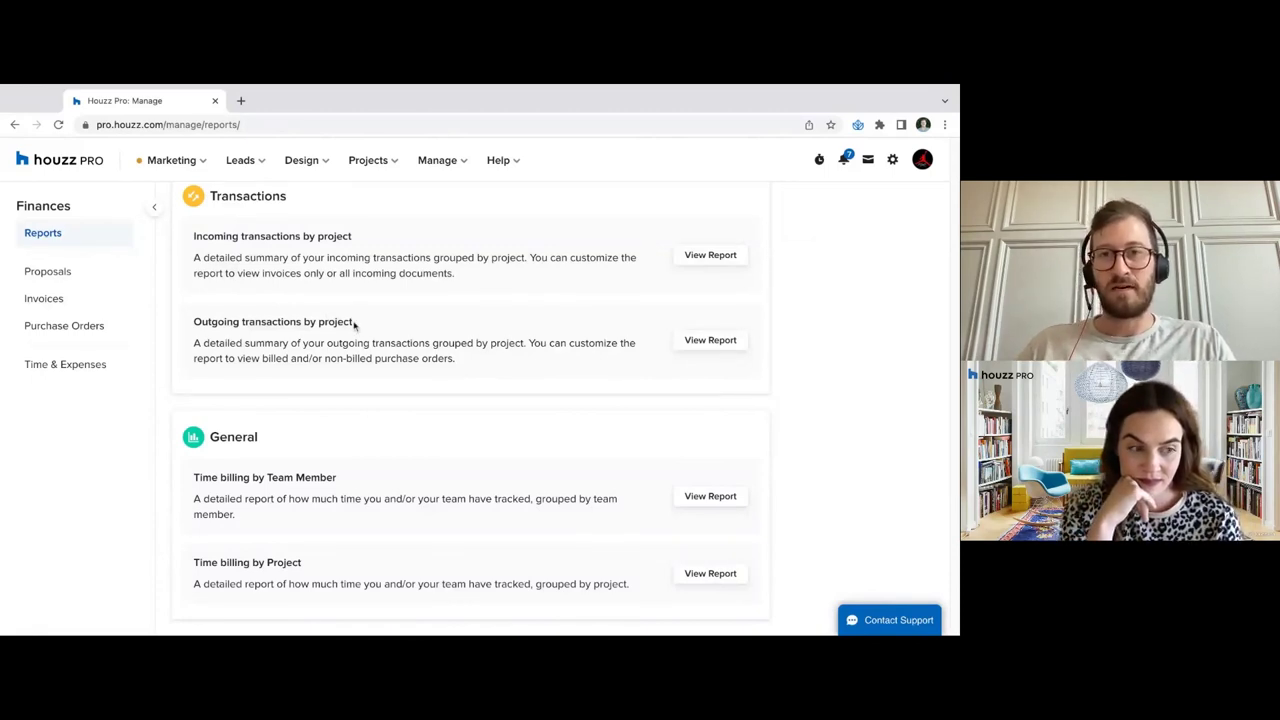
scroll(302, 343, down, 1)
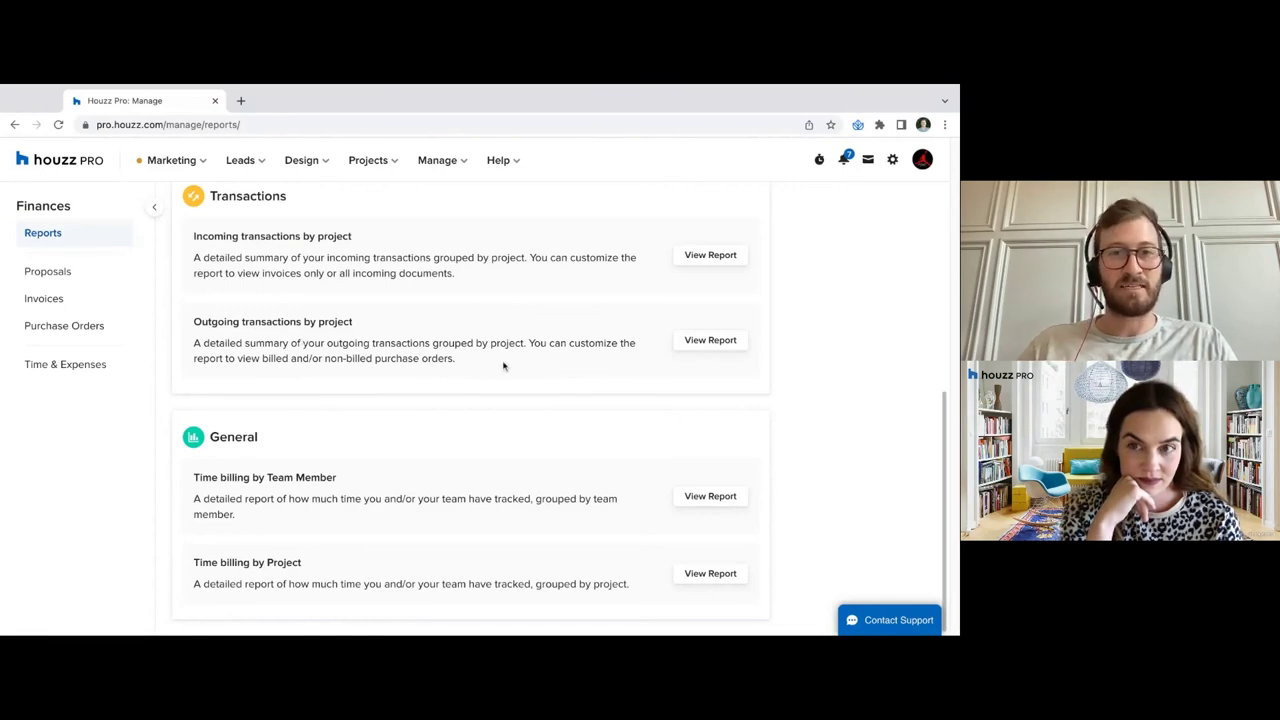
drag(503, 363, 503, 366)
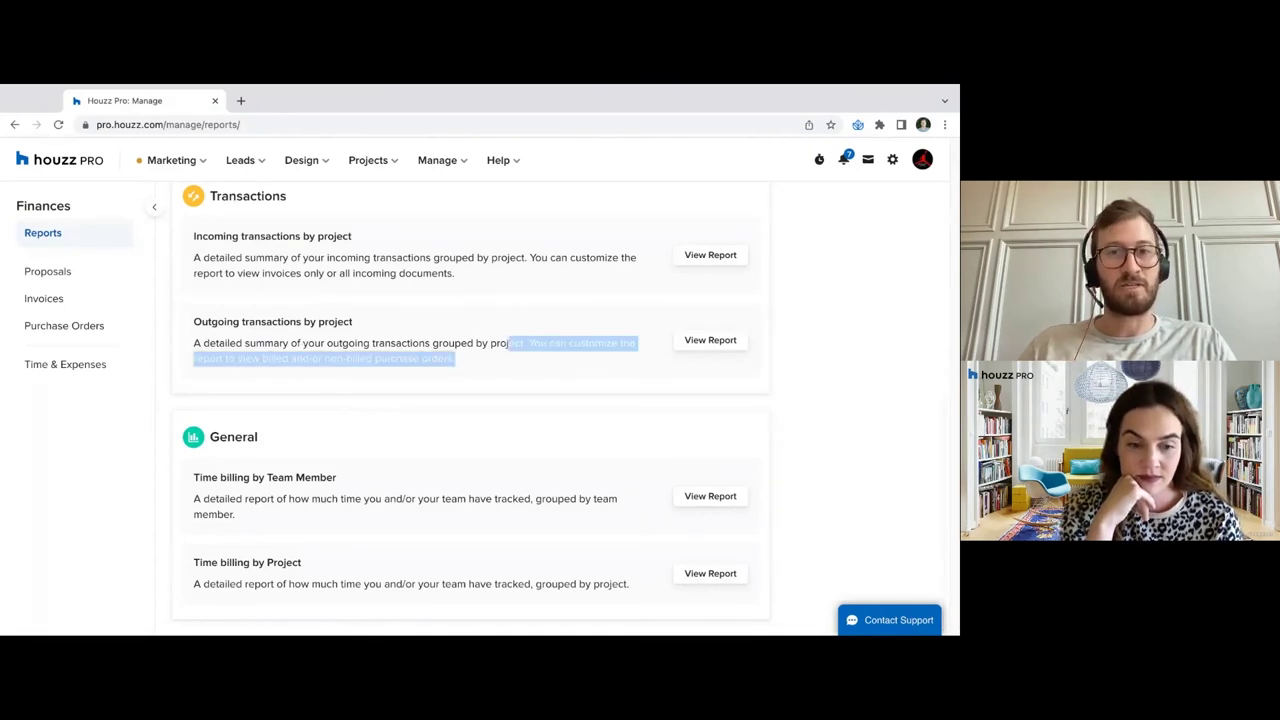
click(507, 343)
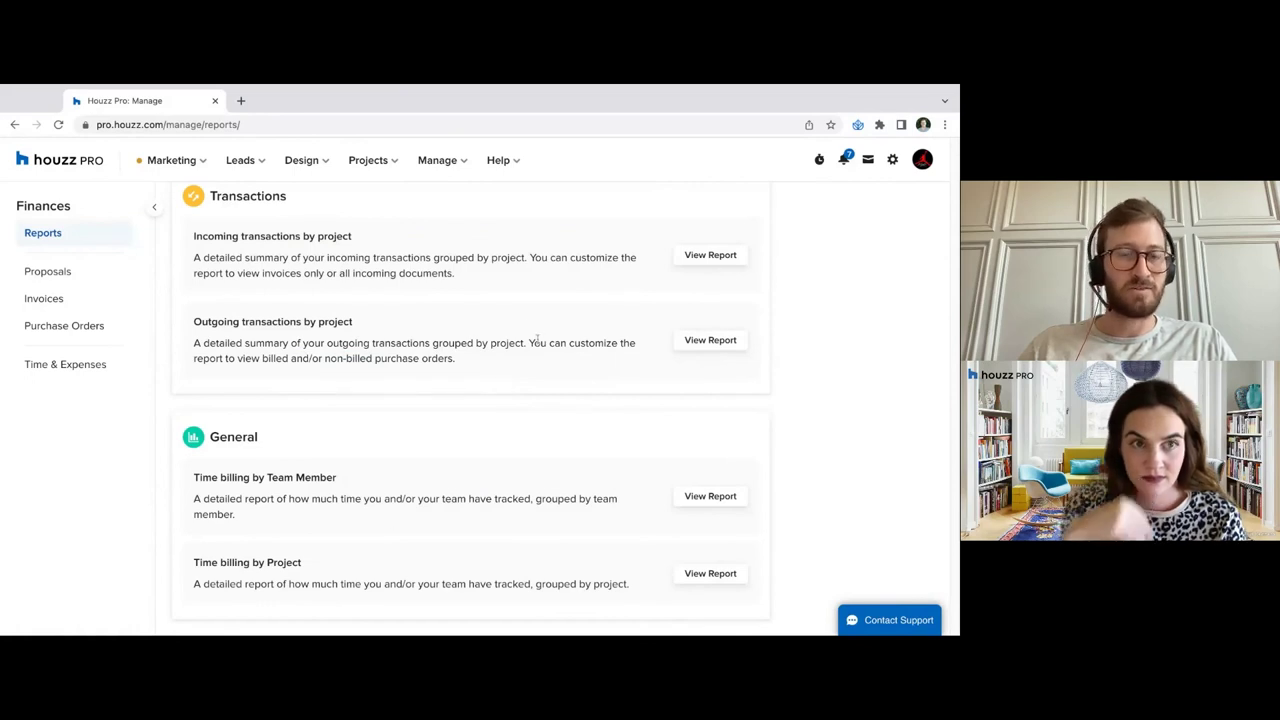
scroll(364, 412, down, 1)
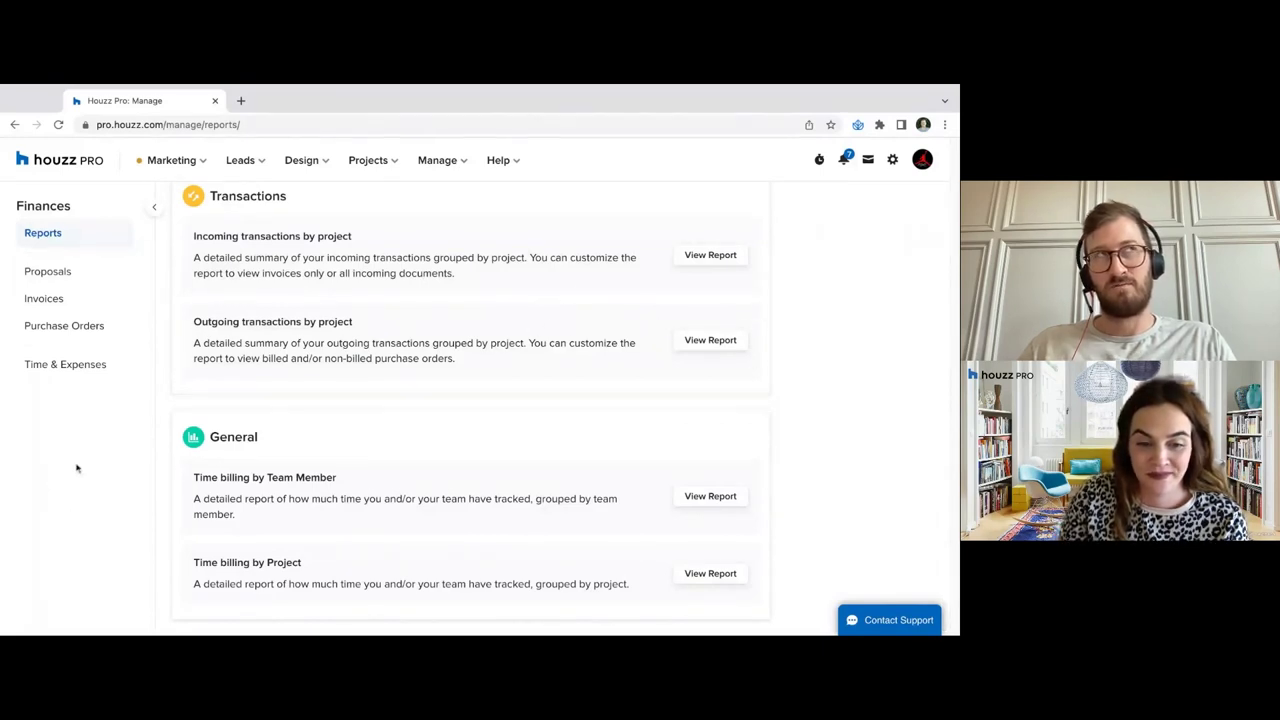
scroll(77, 466, down, 1)
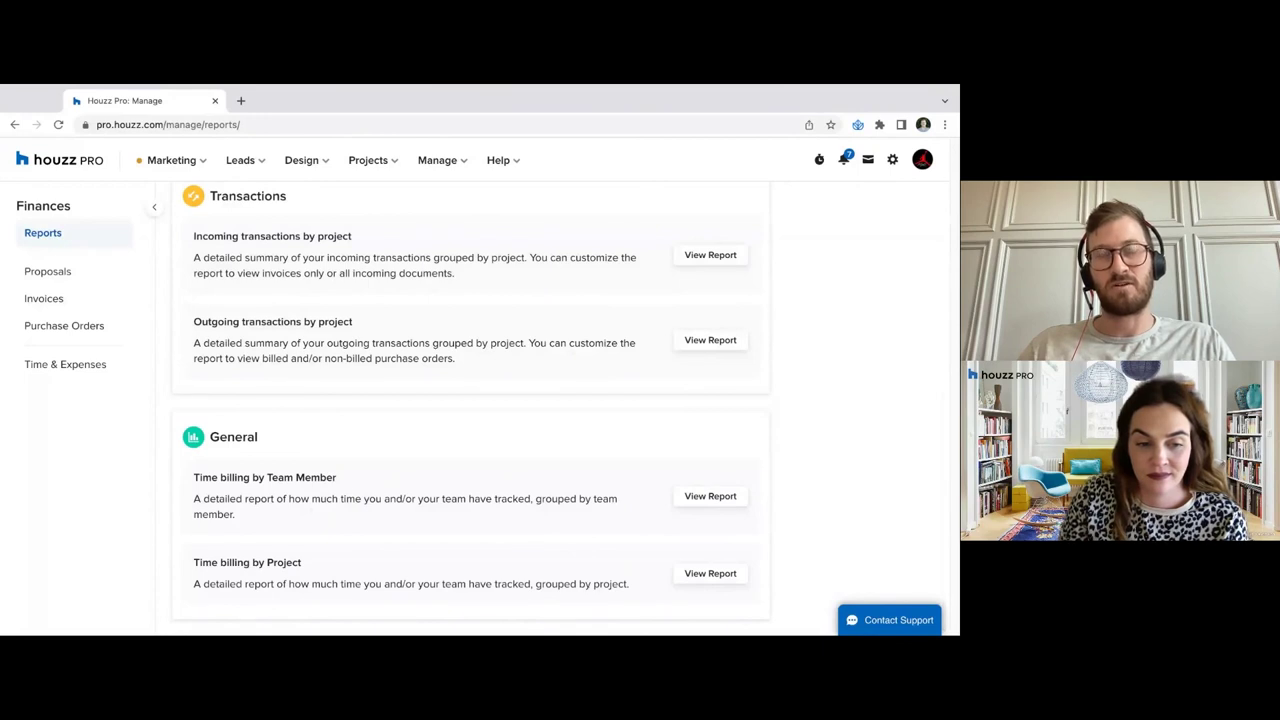
scroll(392, 446, down, 1)
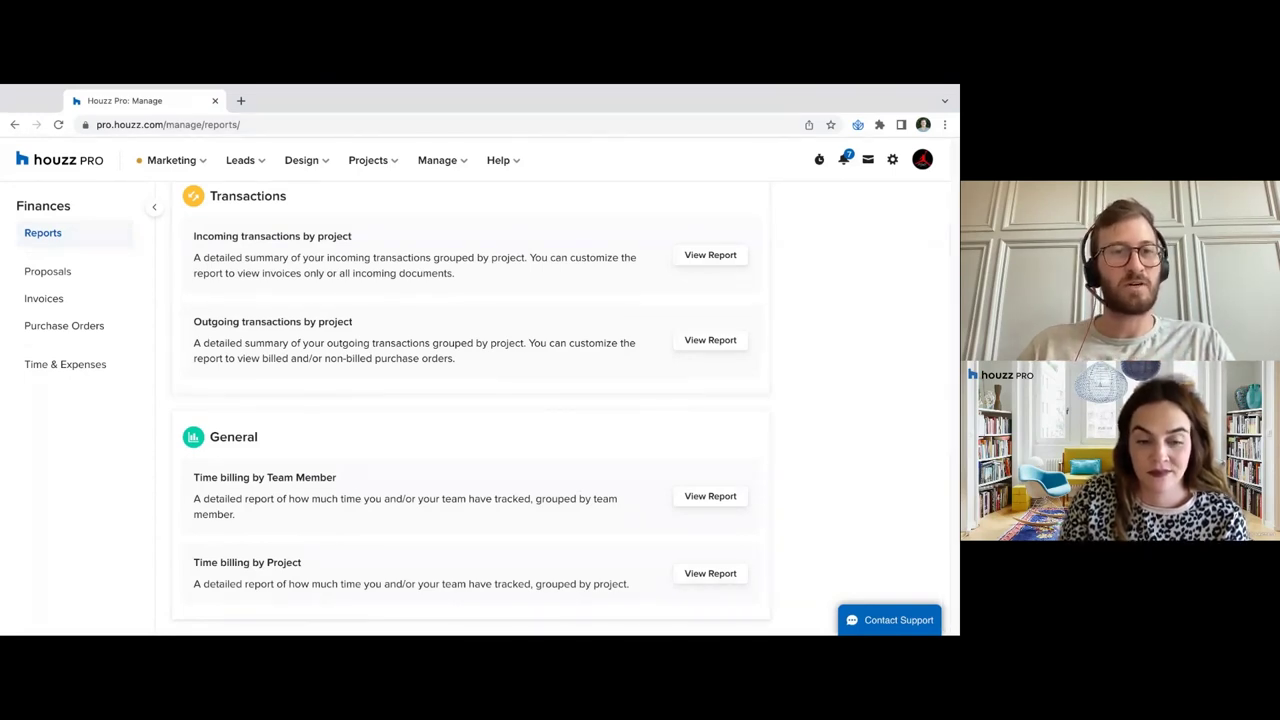
Read the descriptions of the Time billing by Team Member and Time billing by Project reports in the General section
double_click(213, 431)
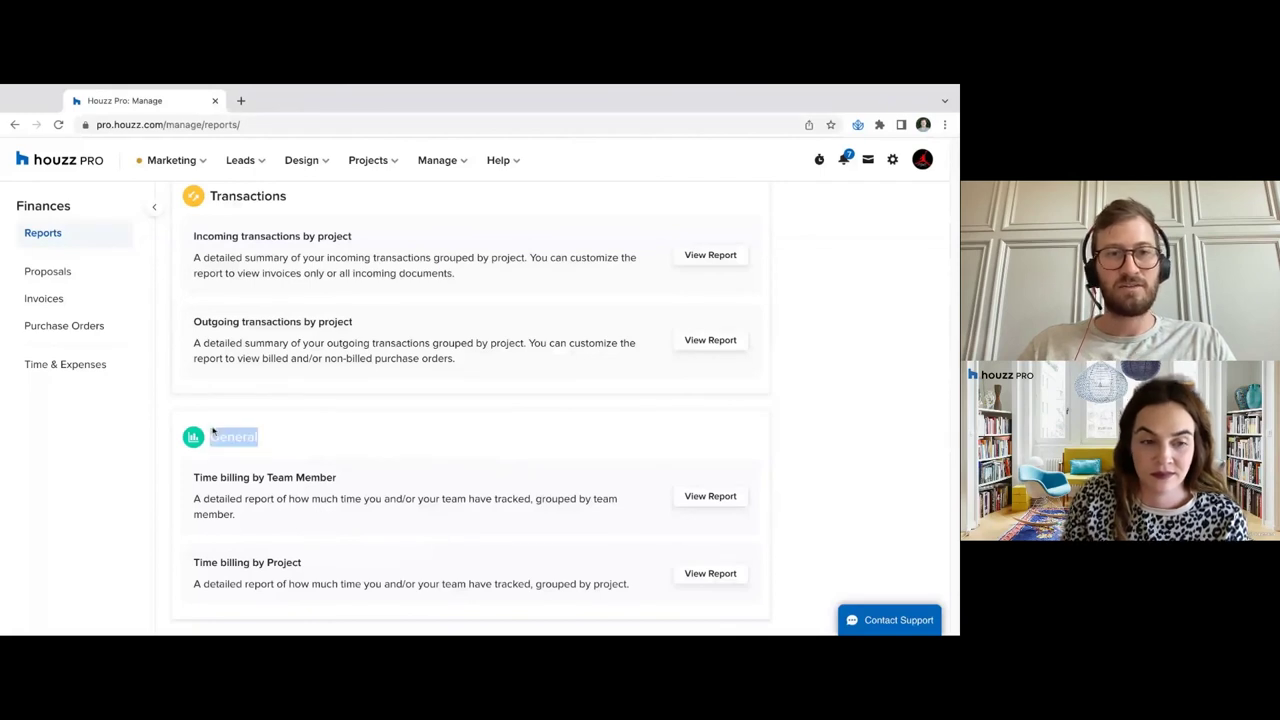
click(324, 457)
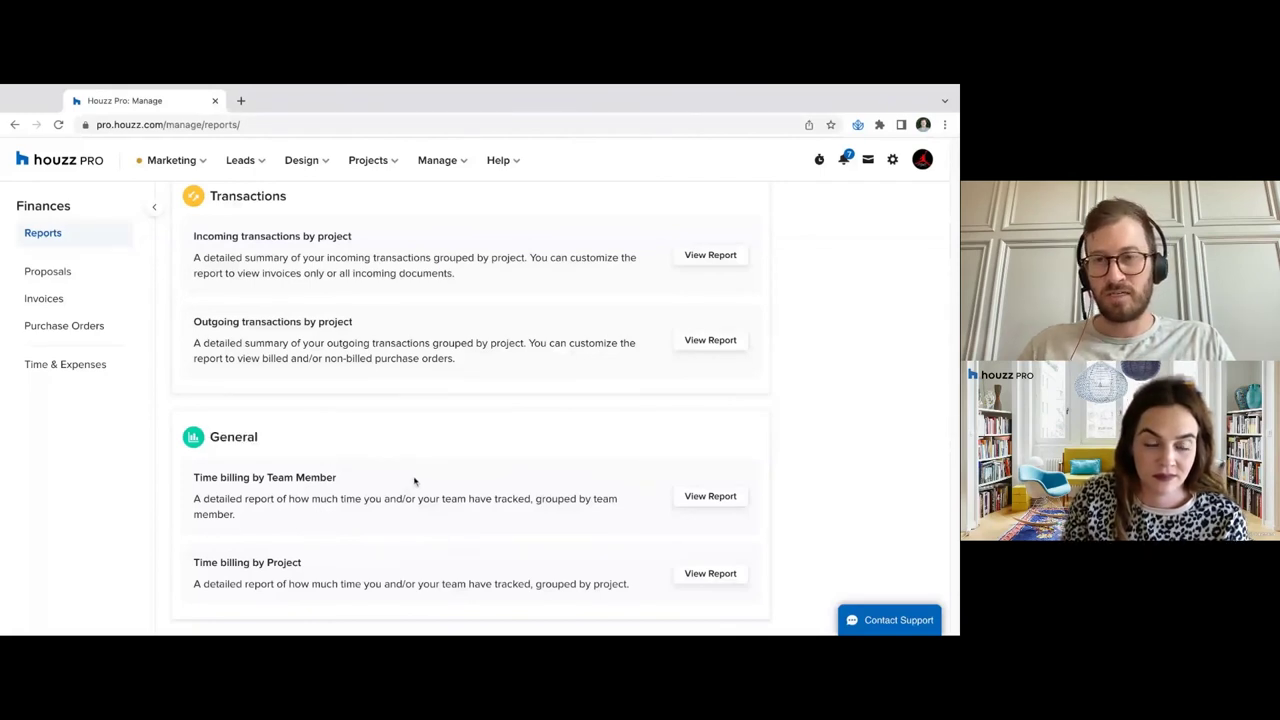
triple_click(309, 514)
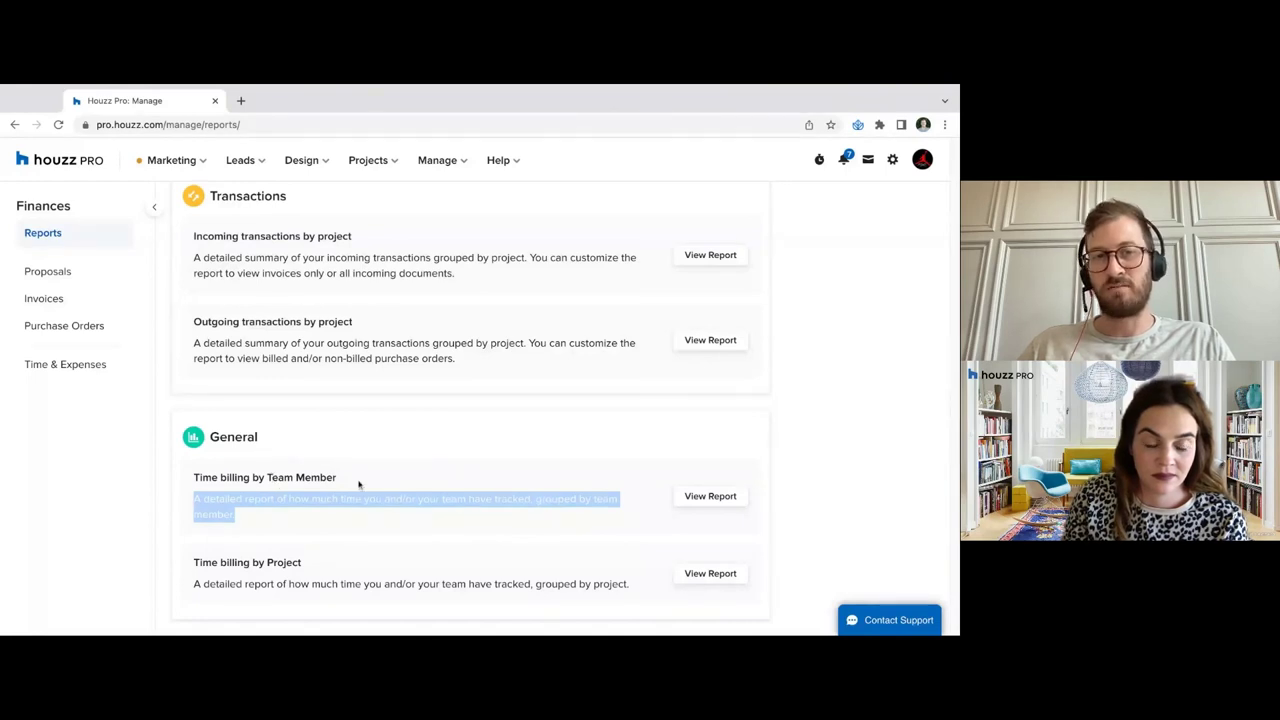
drag(359, 485, 312, 551)
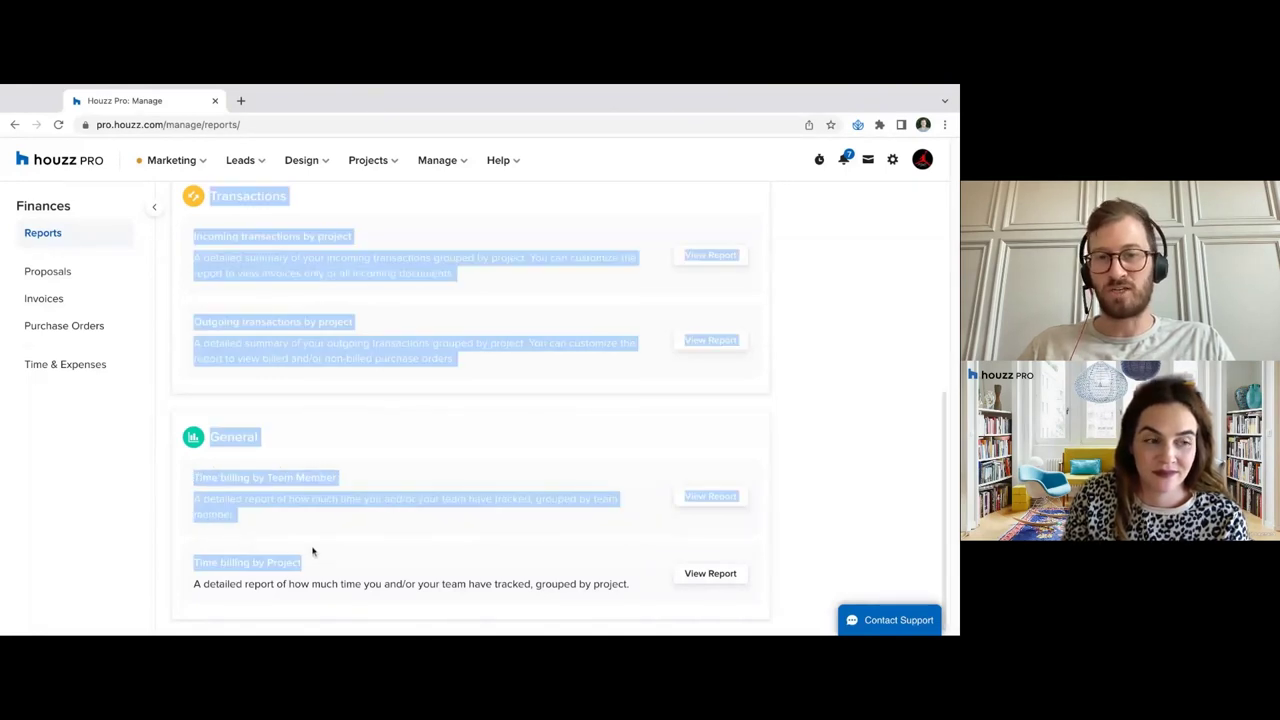
click(314, 551)
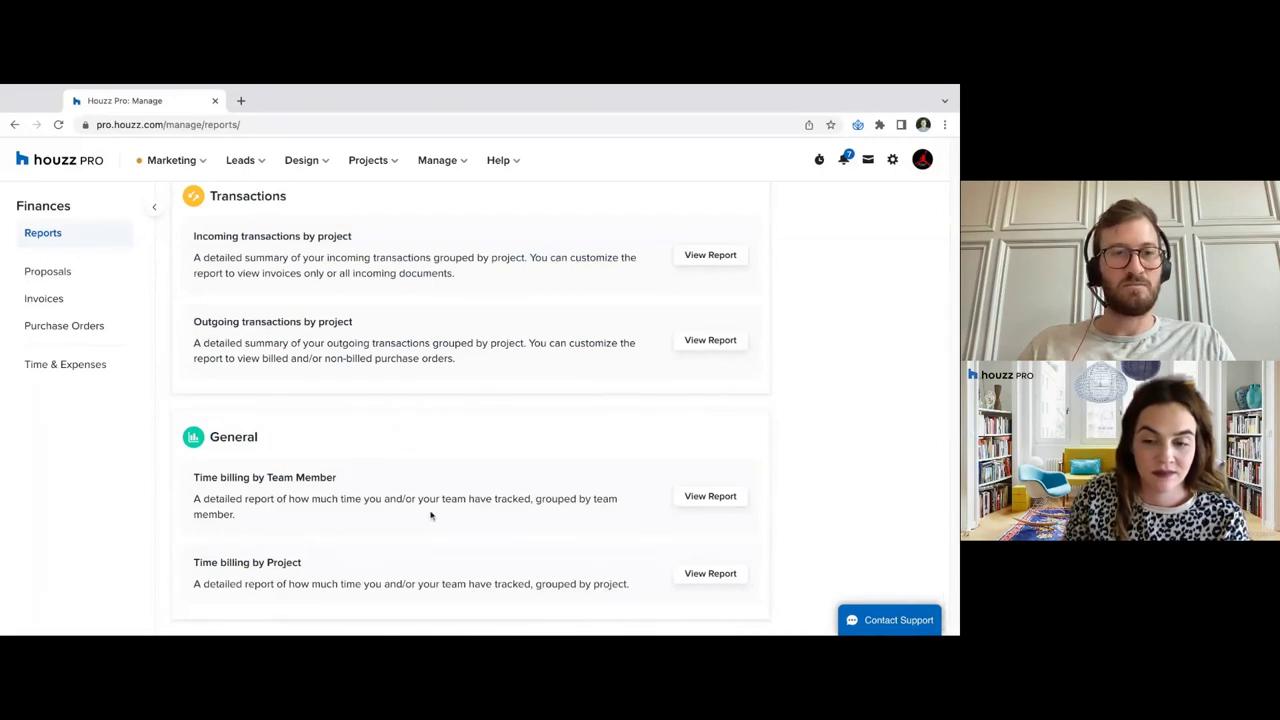
scroll(514, 429, down, 1)
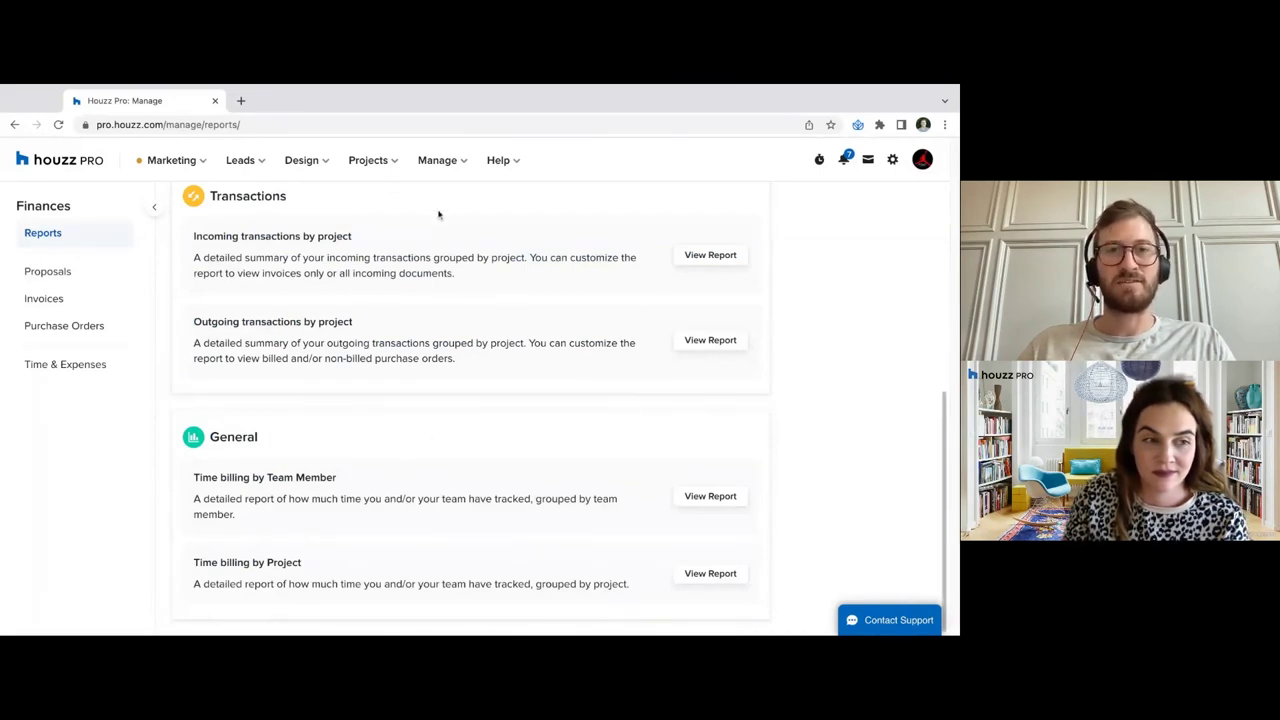
mouse_move(440, 162)
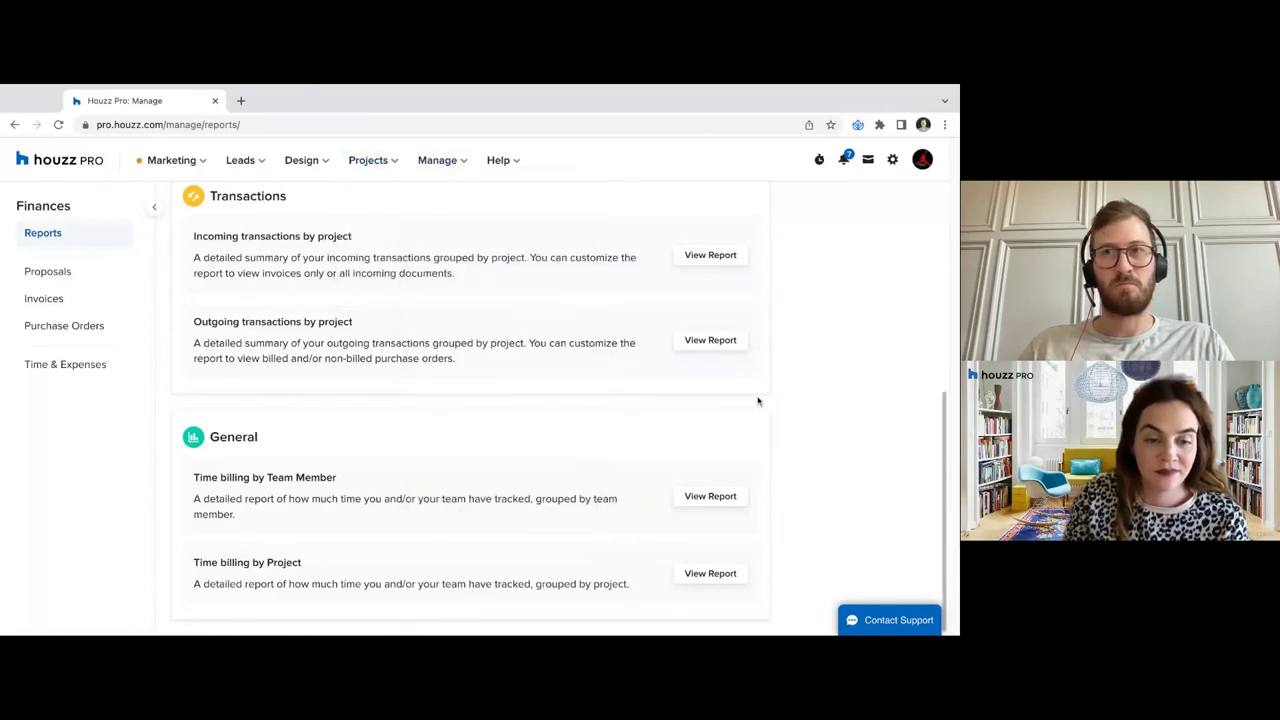
scroll(812, 385, up, 5)
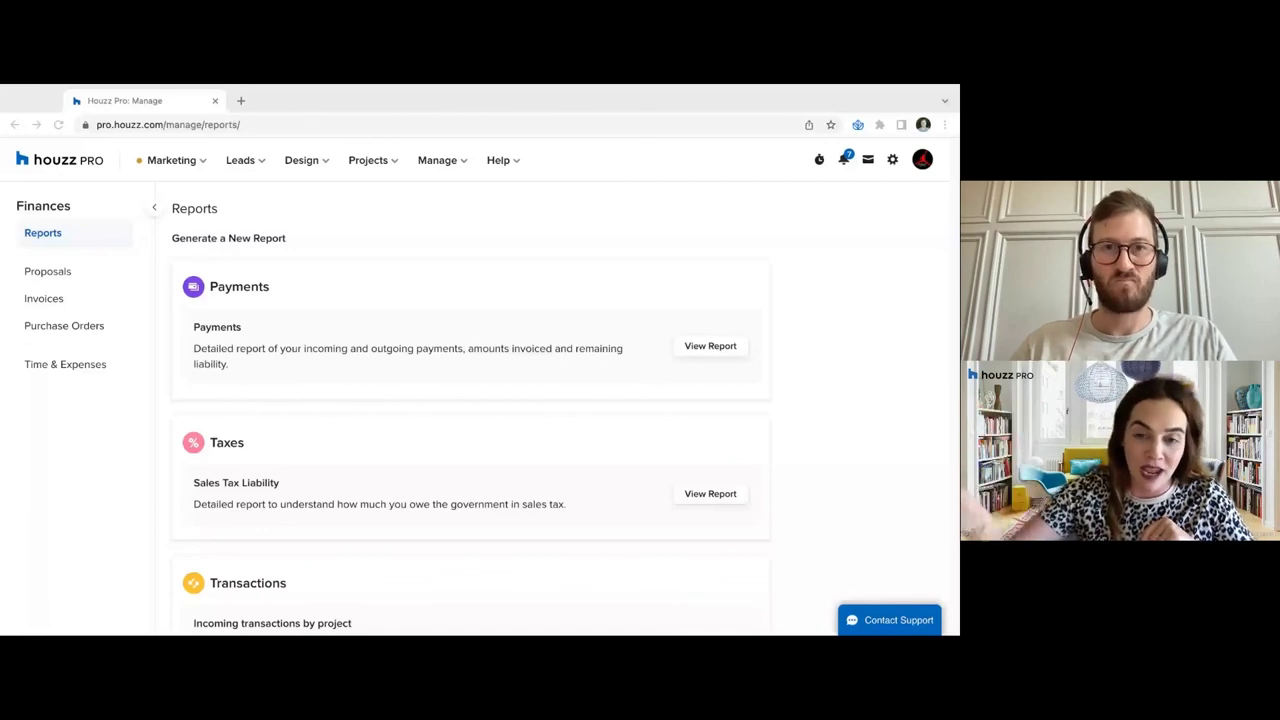
Open the What's New in Houzz Pro announcements for the account
click(434, 222)
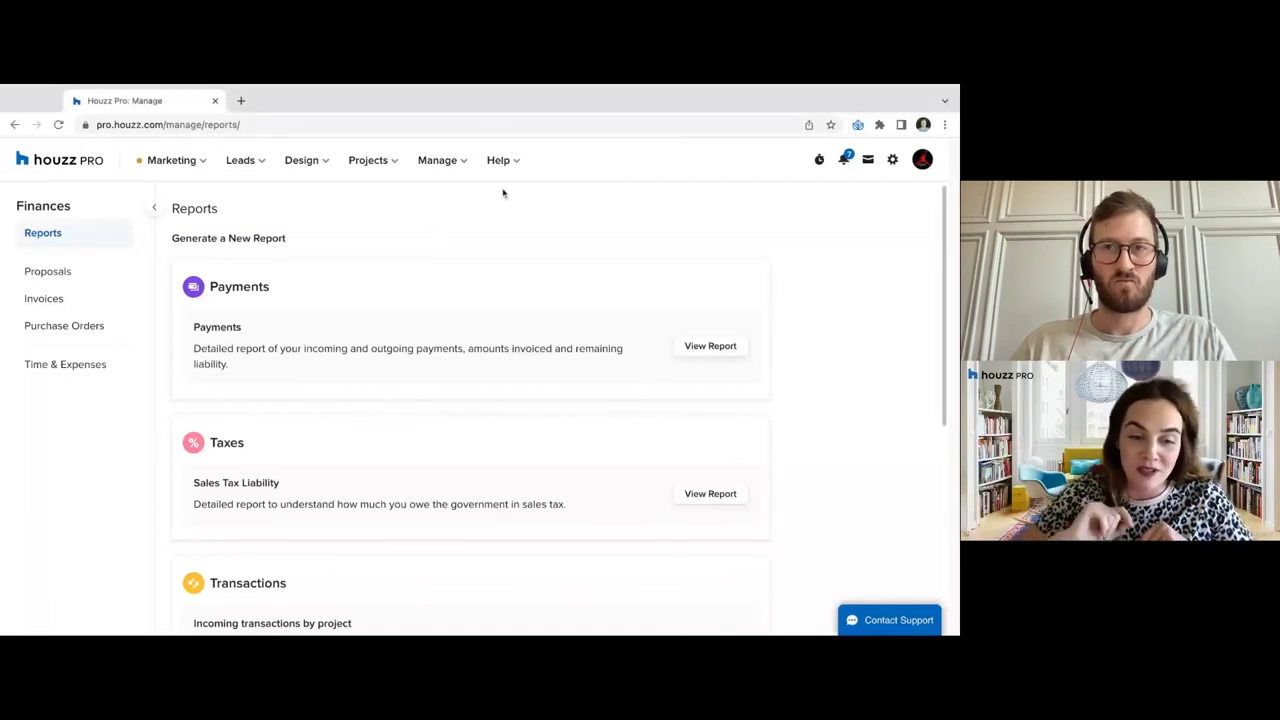
click(922, 160)
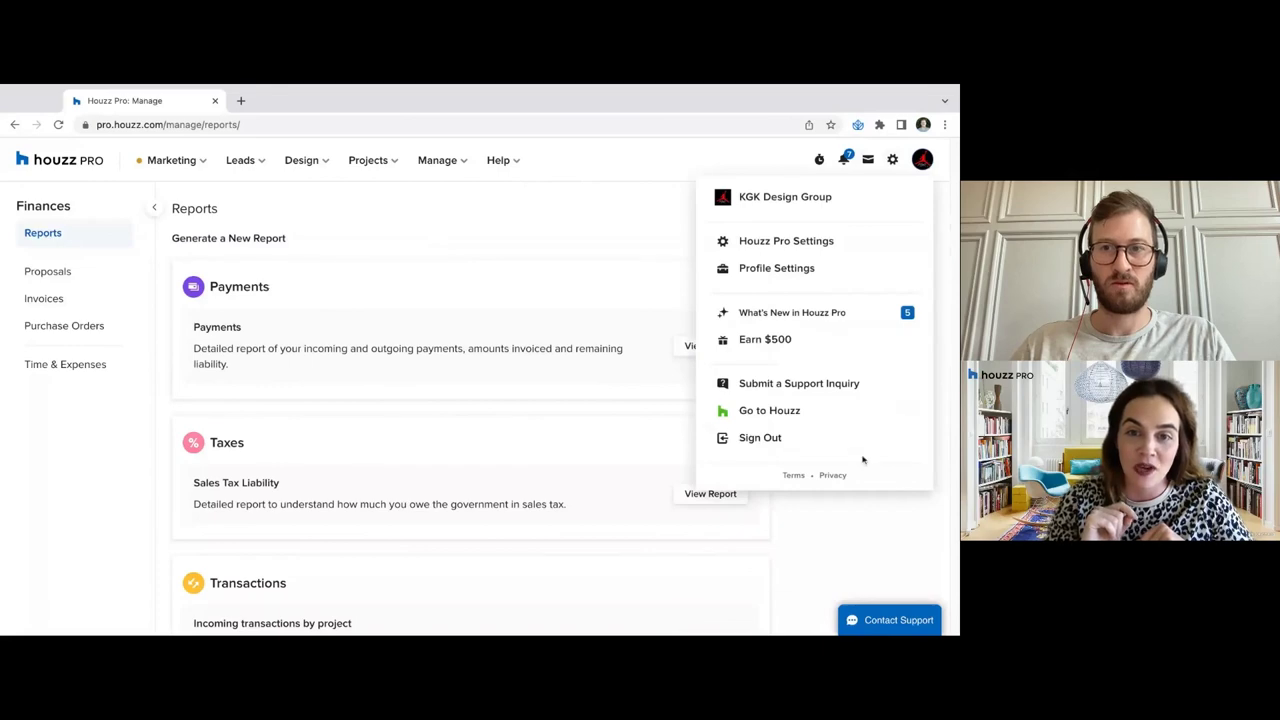
click(754, 318)
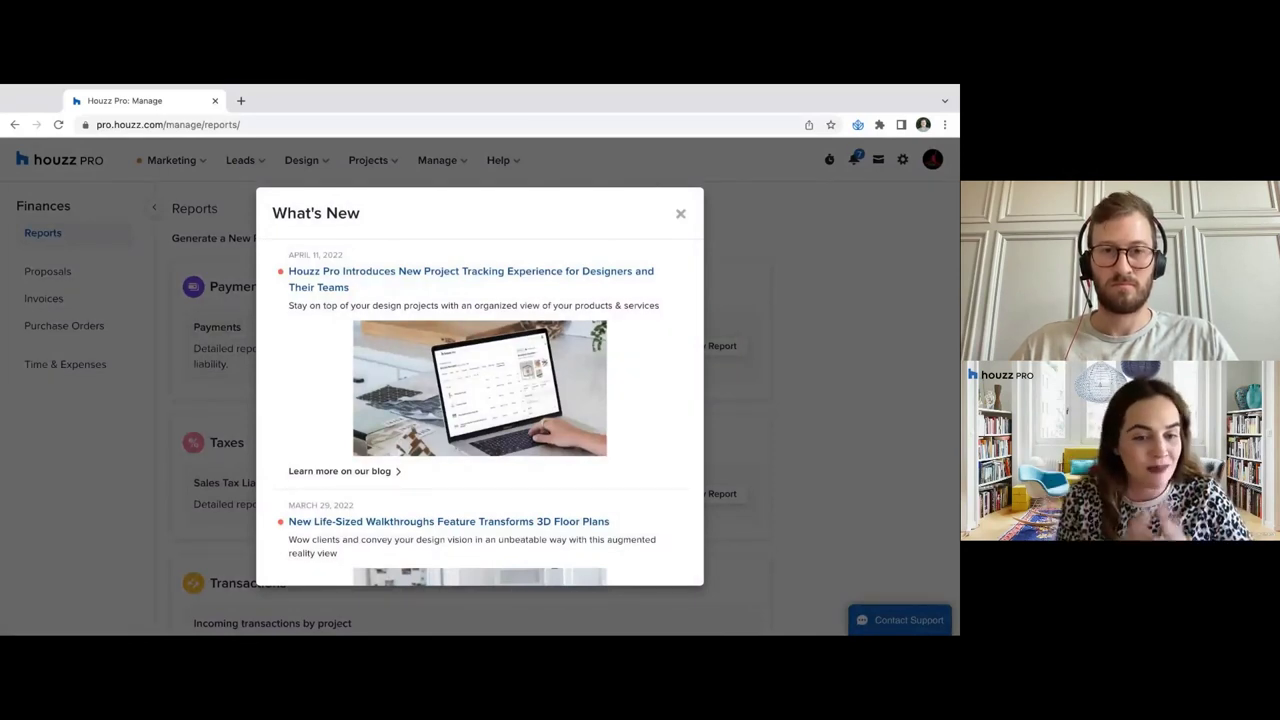
Load the bookmarked Houzz Pro Design help site in a new browser tab and return to the Reports tab
click(242, 101)
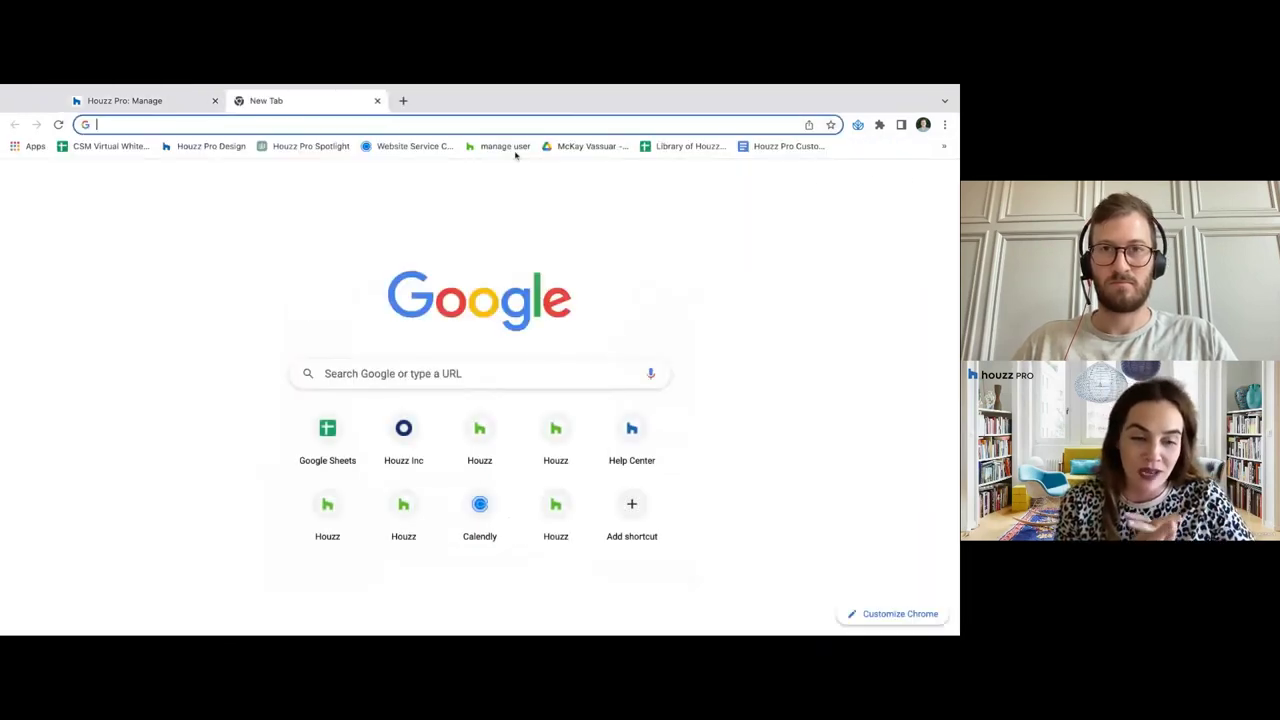
click(210, 146)
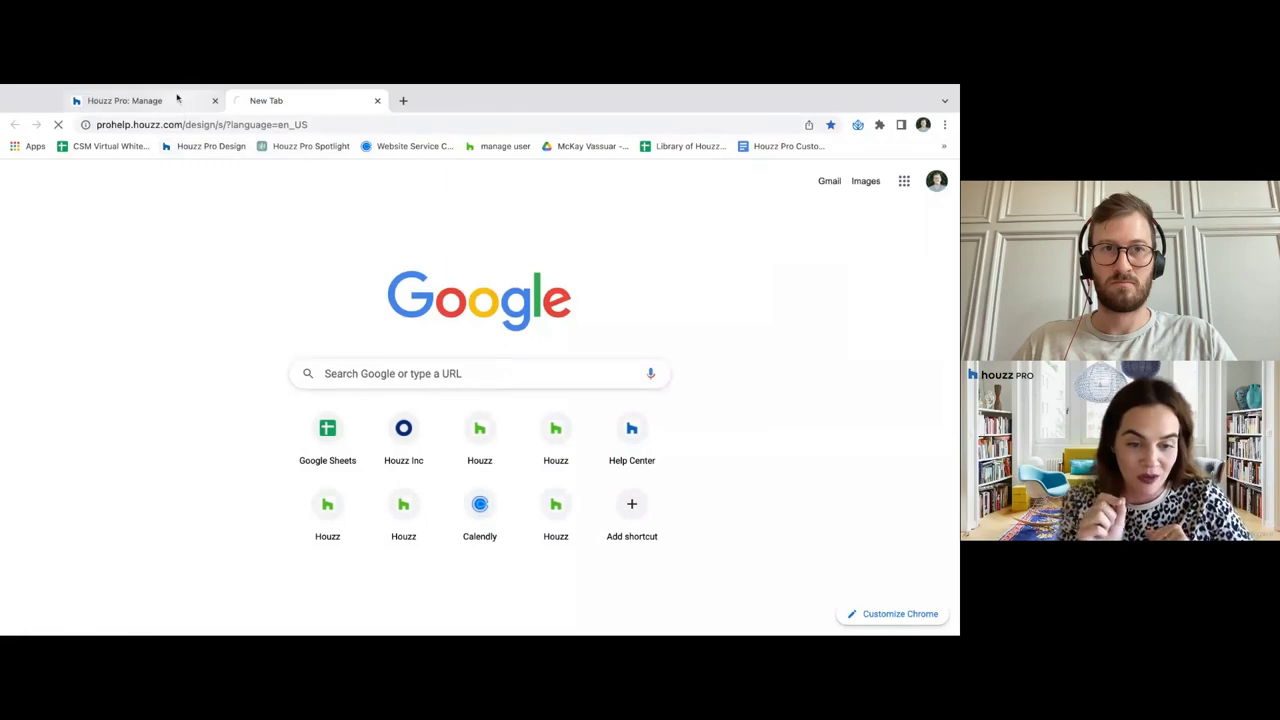
click(177, 98)
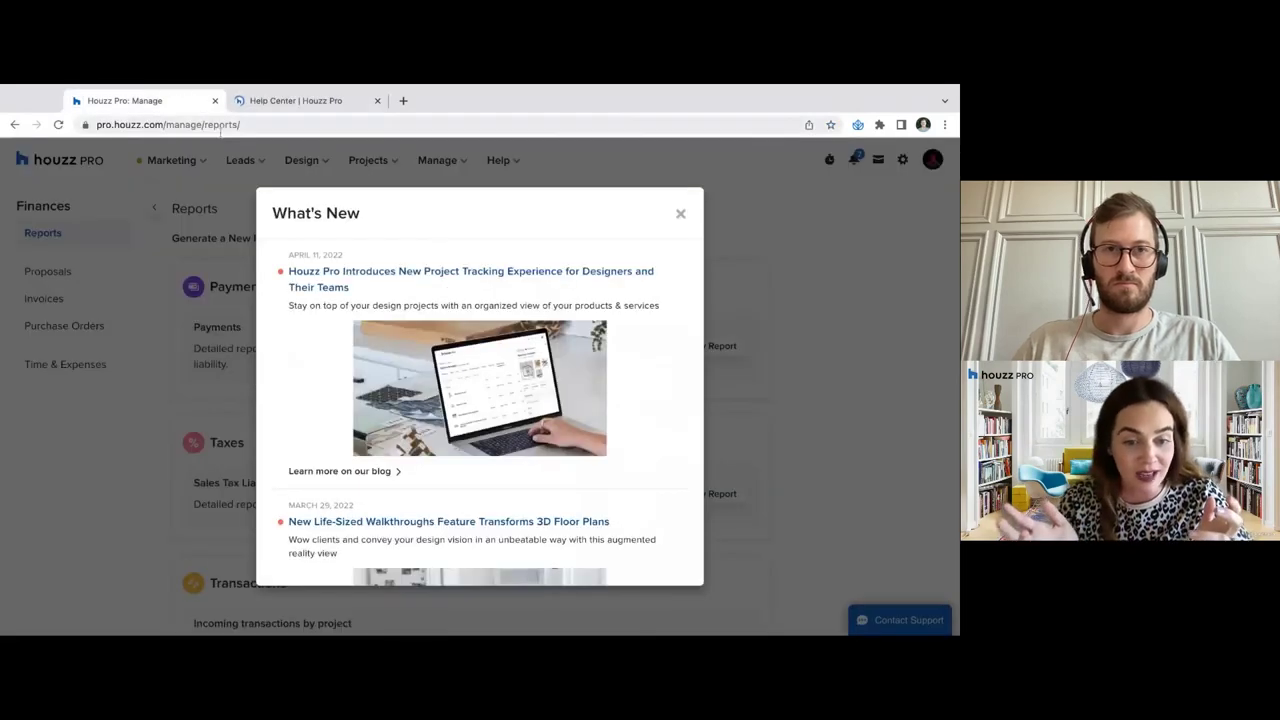
click(275, 101)
click(140, 100)
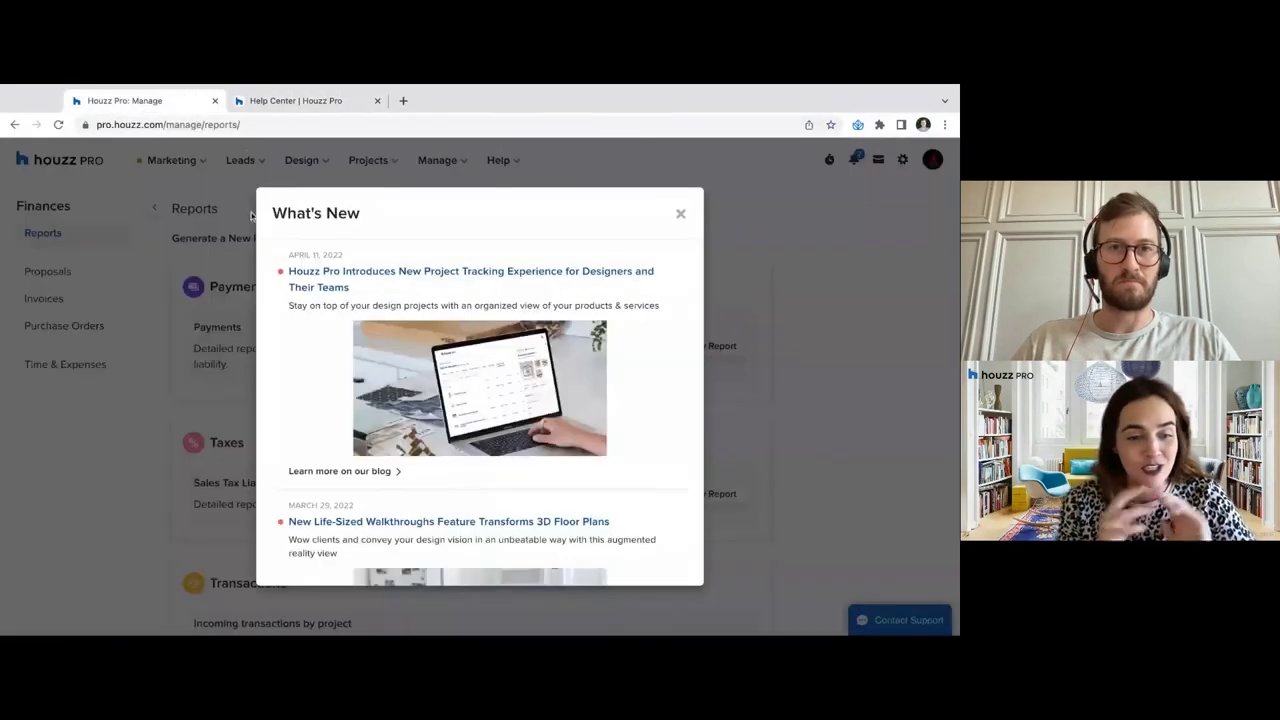
Close the What's New announcements and look over the available help and support options
click(252, 217)
click(506, 164)
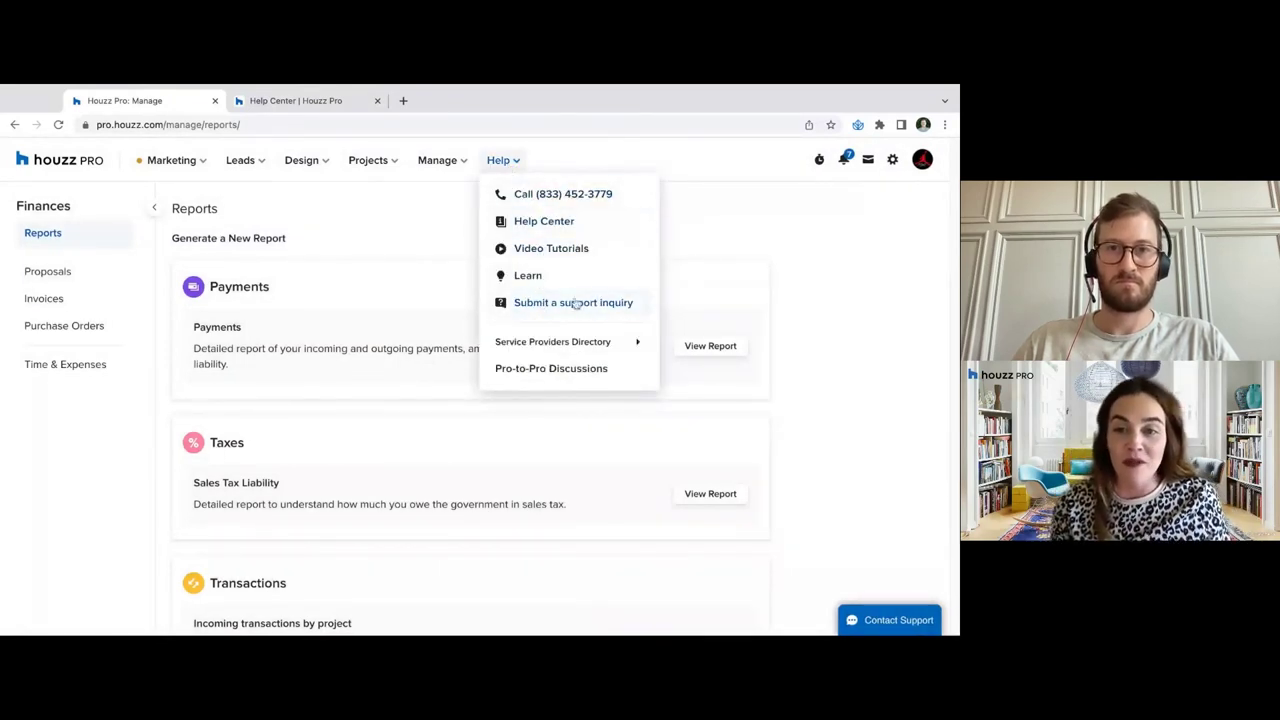
mouse_move(630, 345)
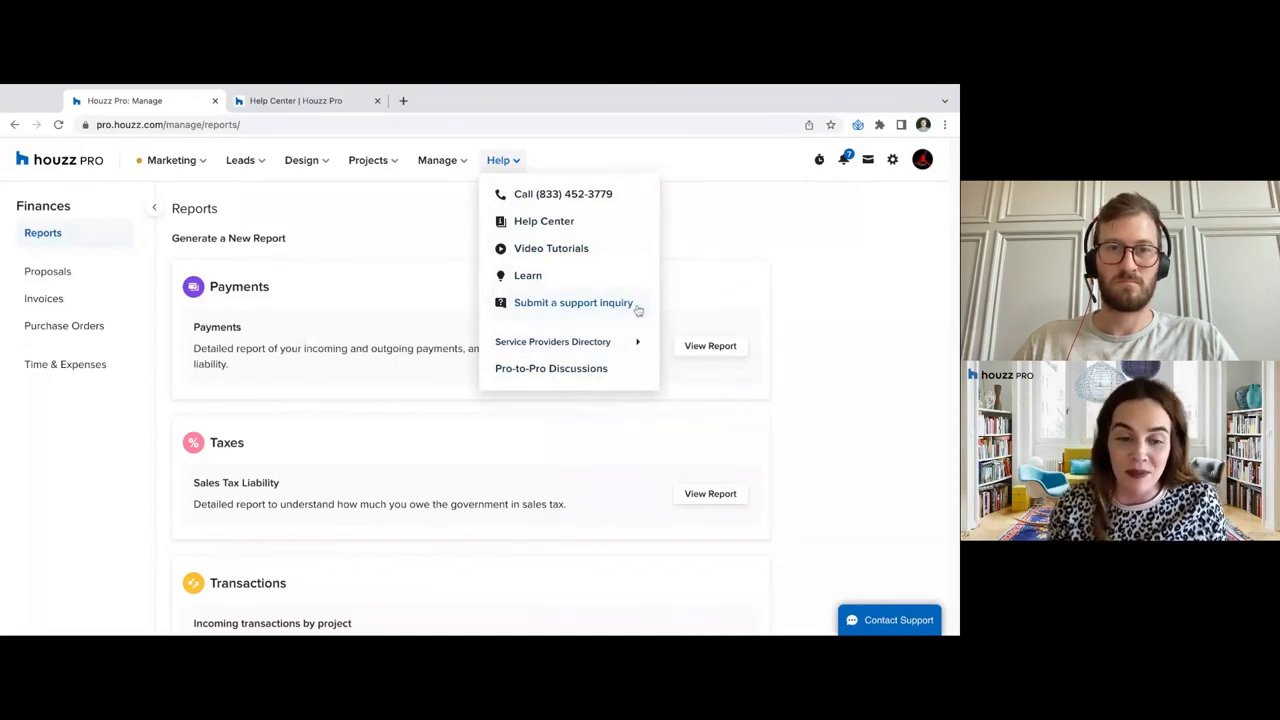
Switch to the Houzz Pro Help Center tab and look through its features overview
click(370, 105)
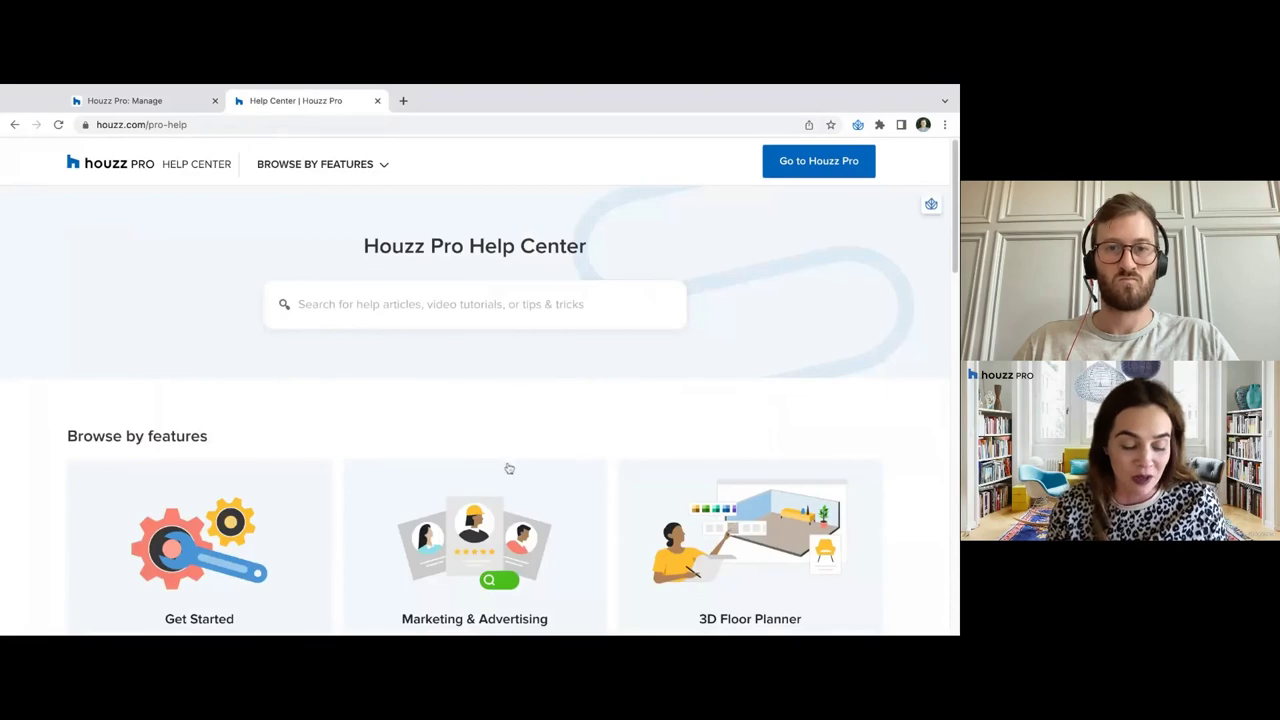
scroll(506, 466, down, 3)
scroll(453, 423, up, 3)
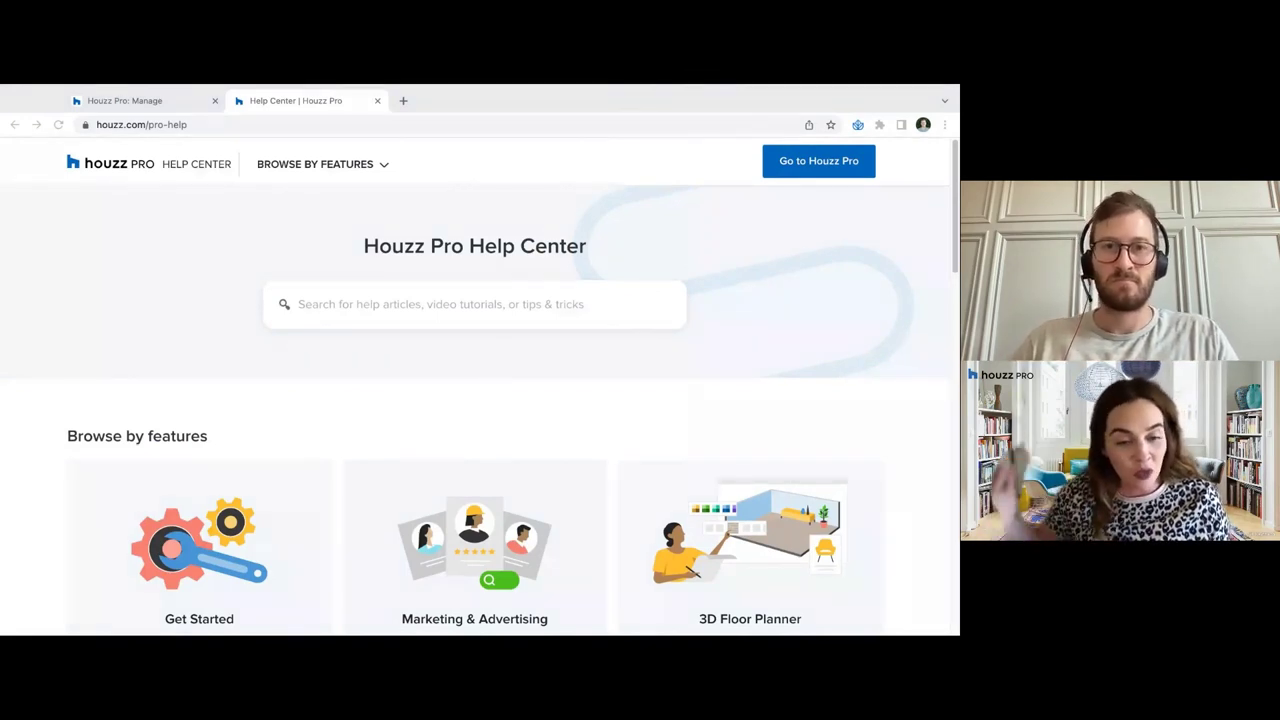
Return to the Houzz Pro Reports tab to review the help options, revisit the Help Center tab, and go back to Reports
click(124, 100)
mouse_move(522, 178)
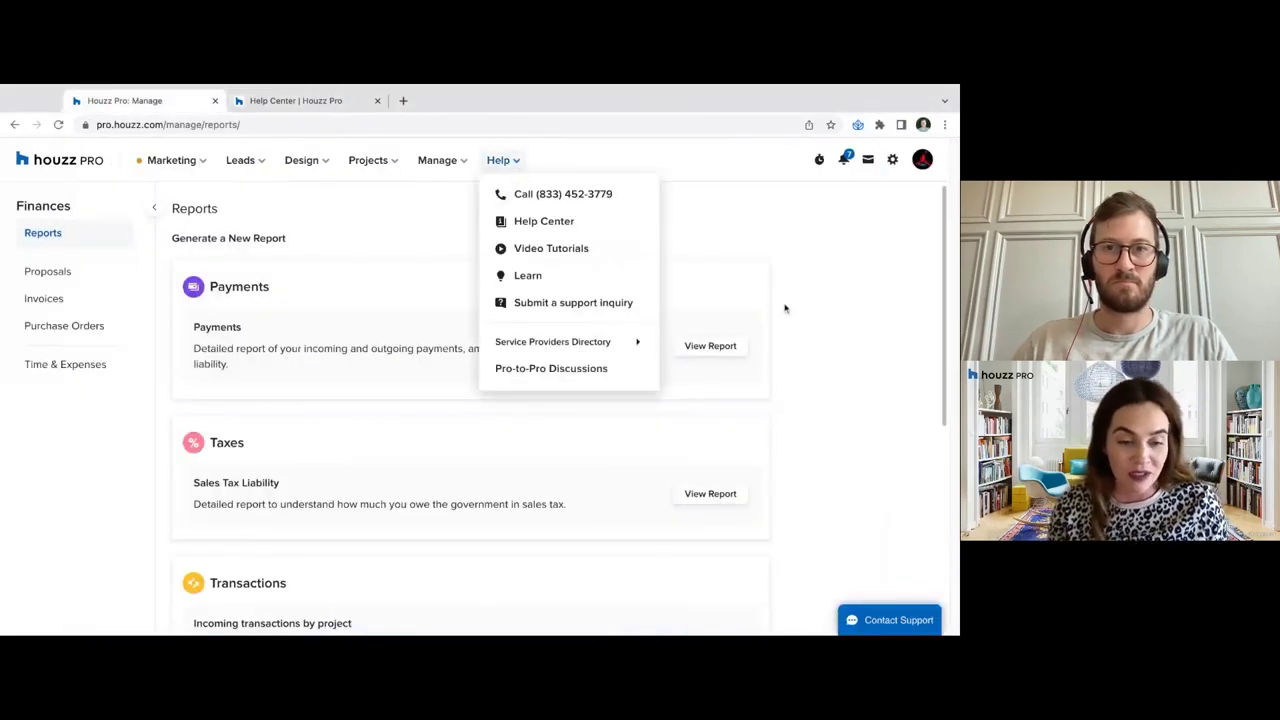
mouse_move(611, 348)
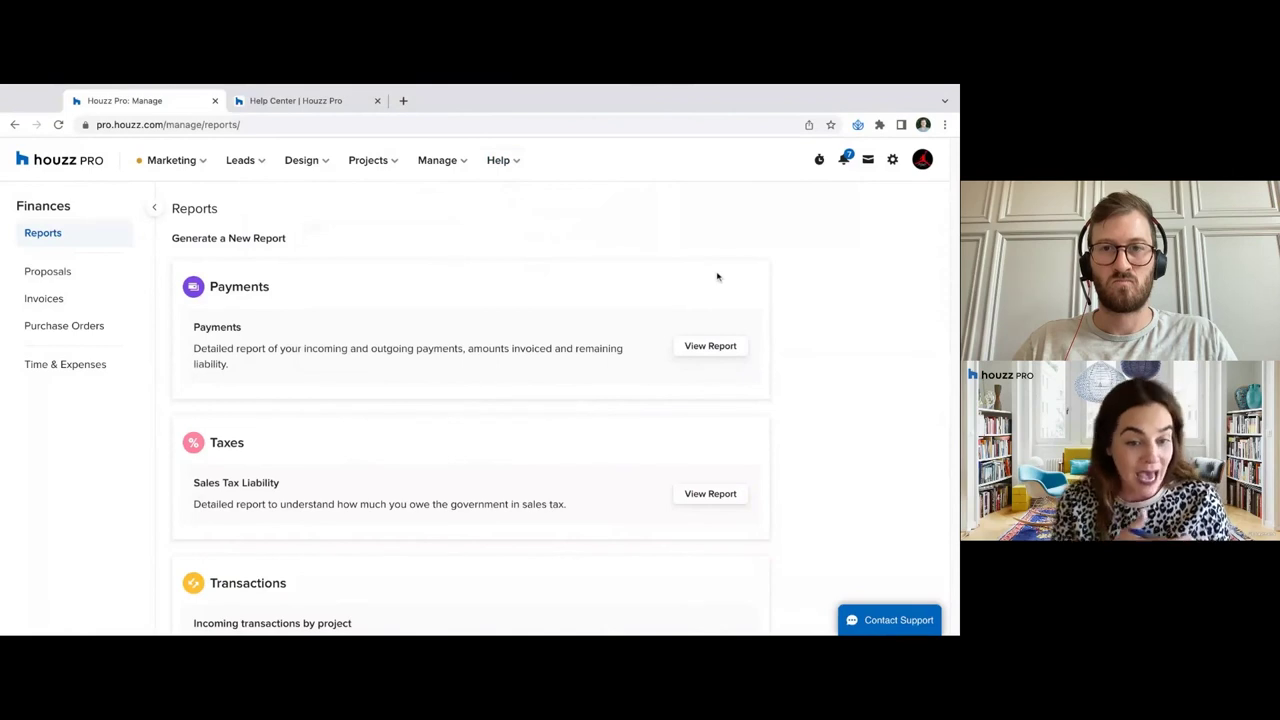
click(321, 103)
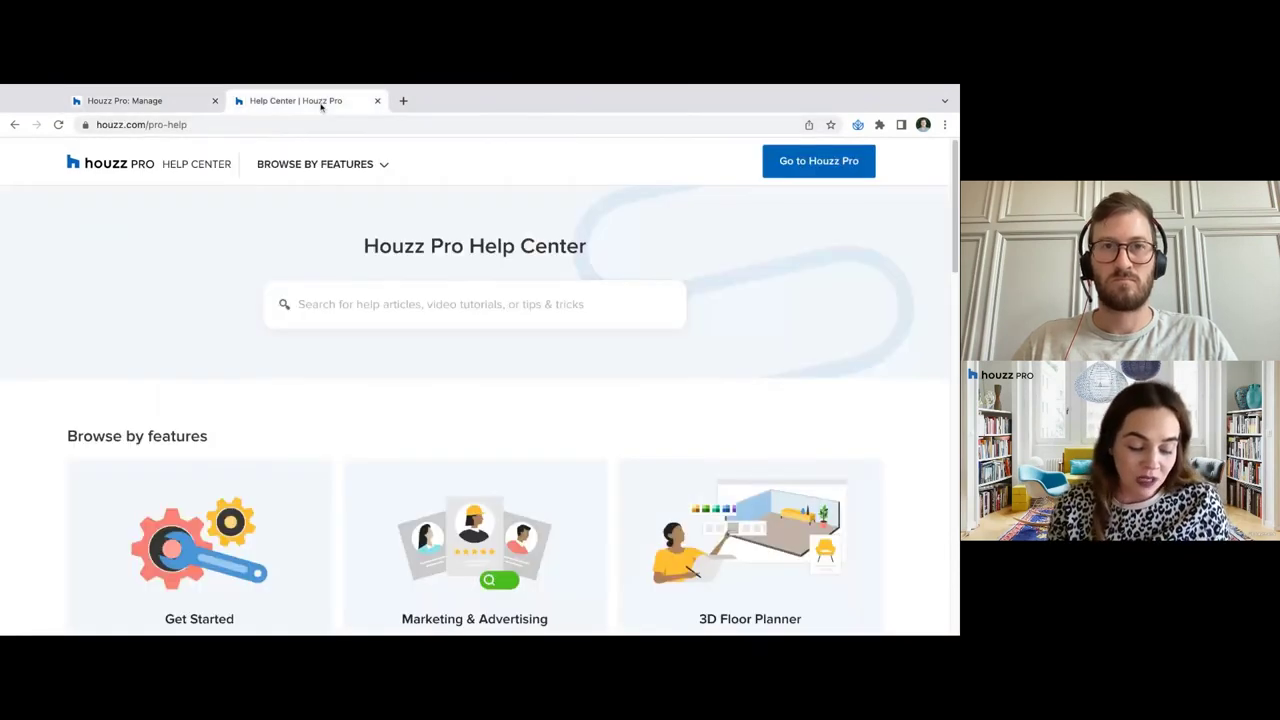
click(114, 106)
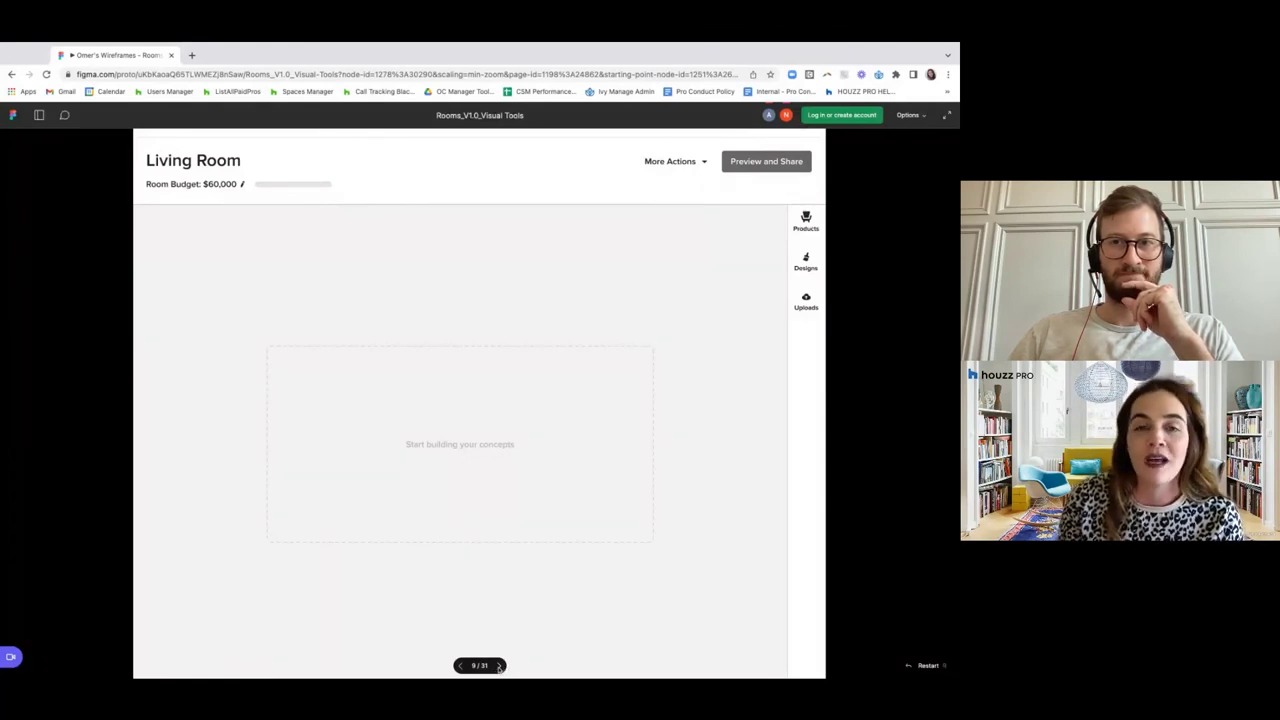
Advance the Rooms_V1.0_Visual Tools Figma prototype from the empty Living Room board through Project Items to the four-product board at frame 12
click(499, 666)
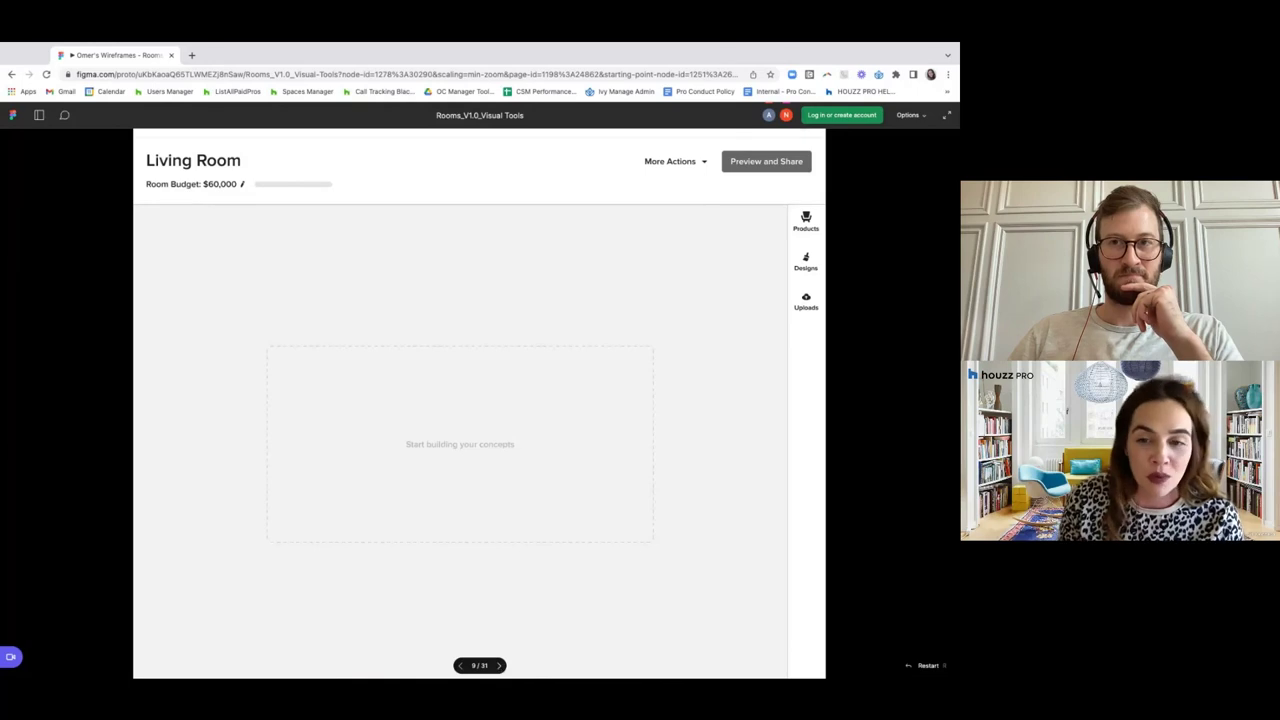
click(461, 666)
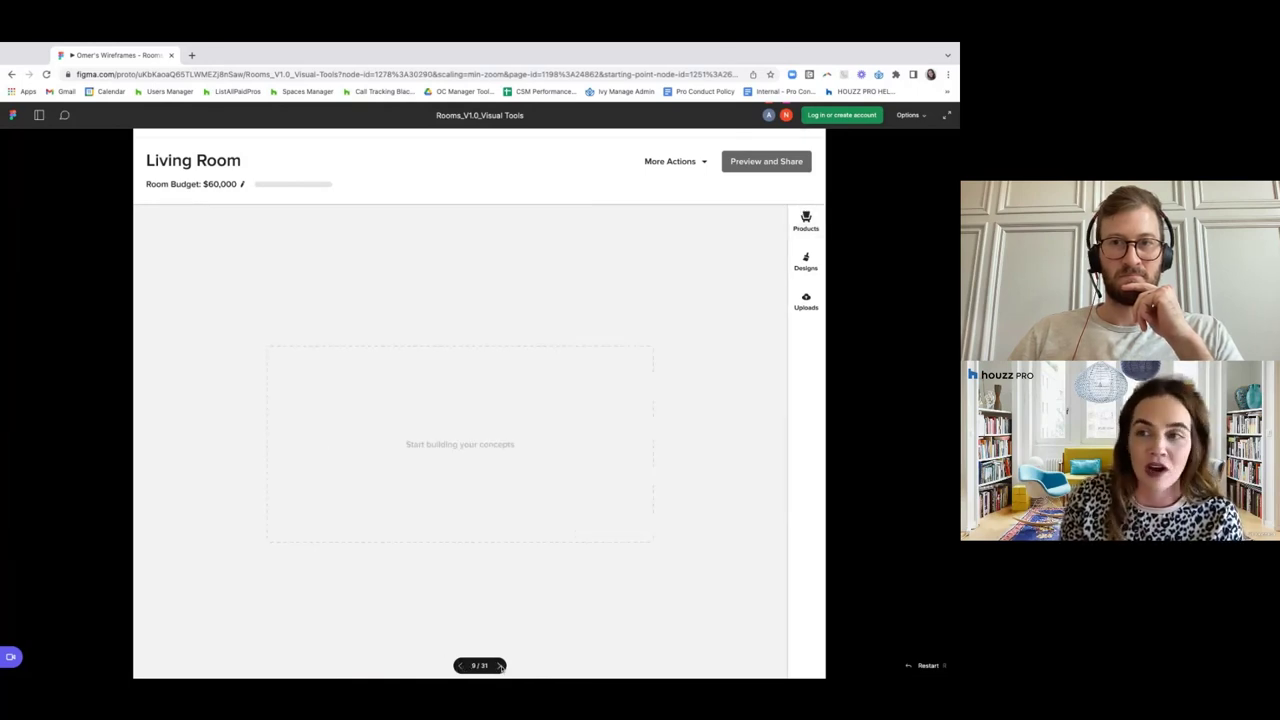
click(499, 666)
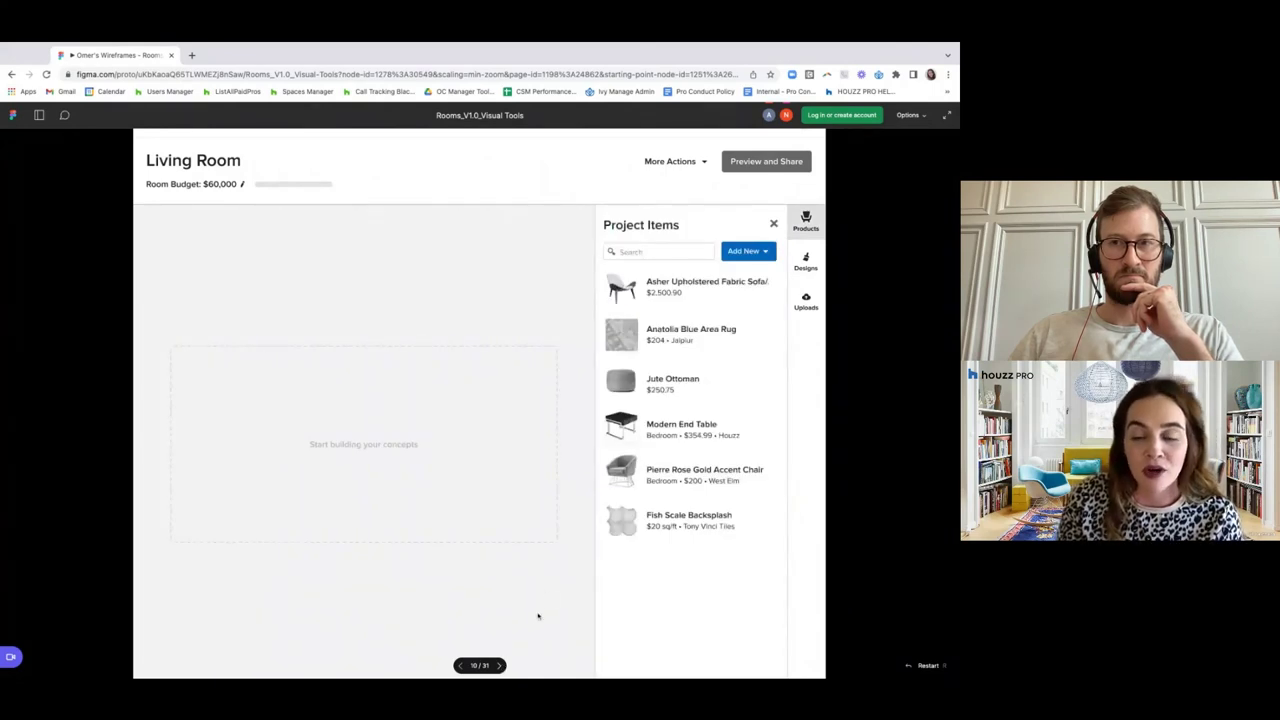
click(500, 666)
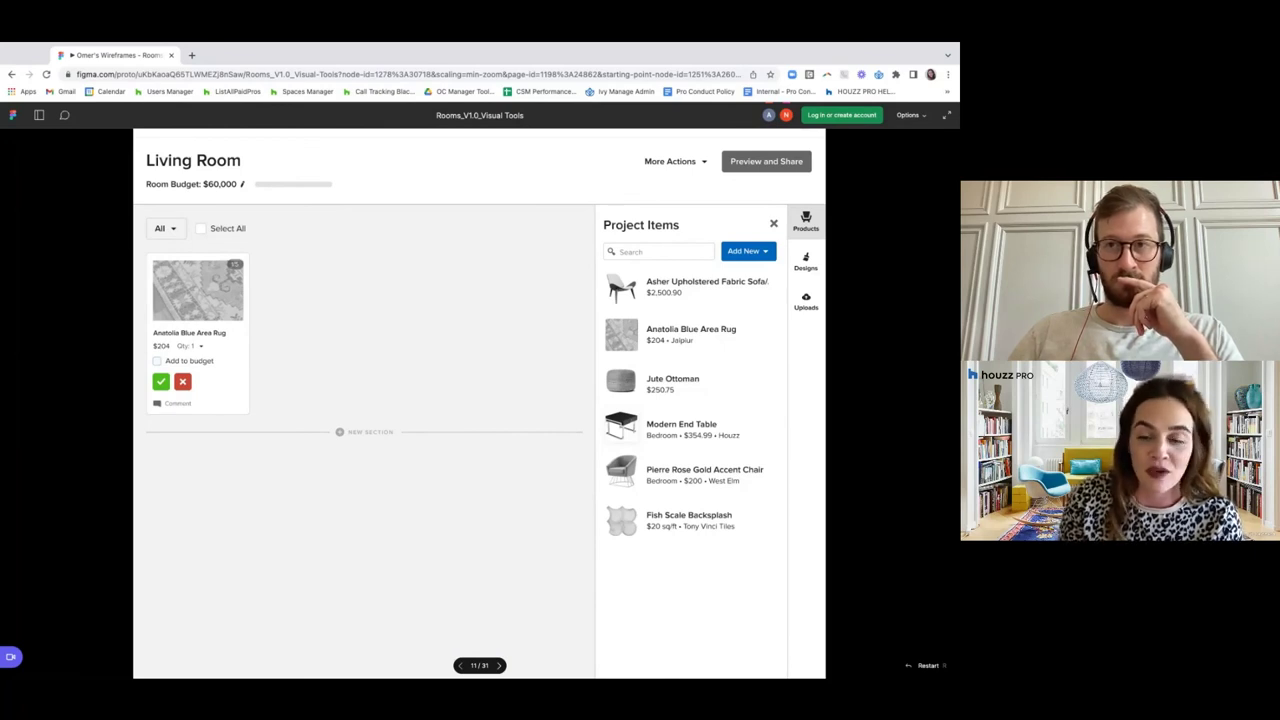
key(Right)
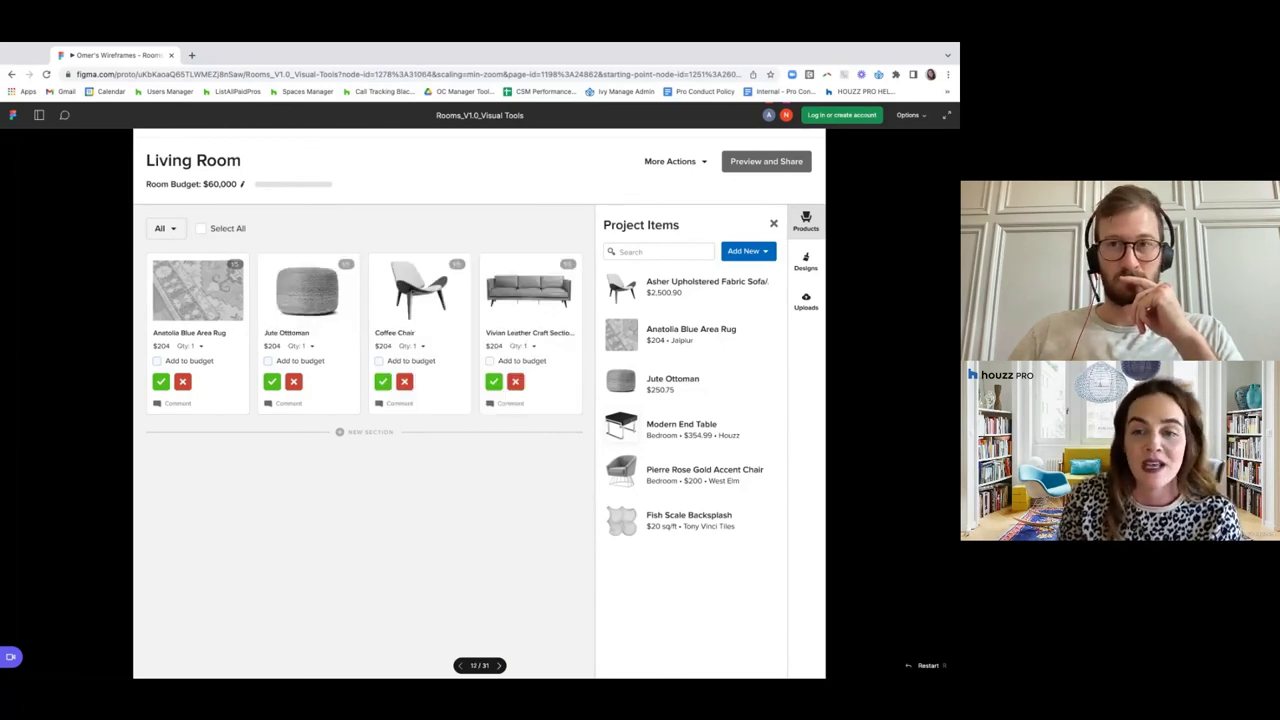
Step through the Designs frames of the Living Room prototype to examine how the Livingroom moodboard sits above the product cards
key(Right)
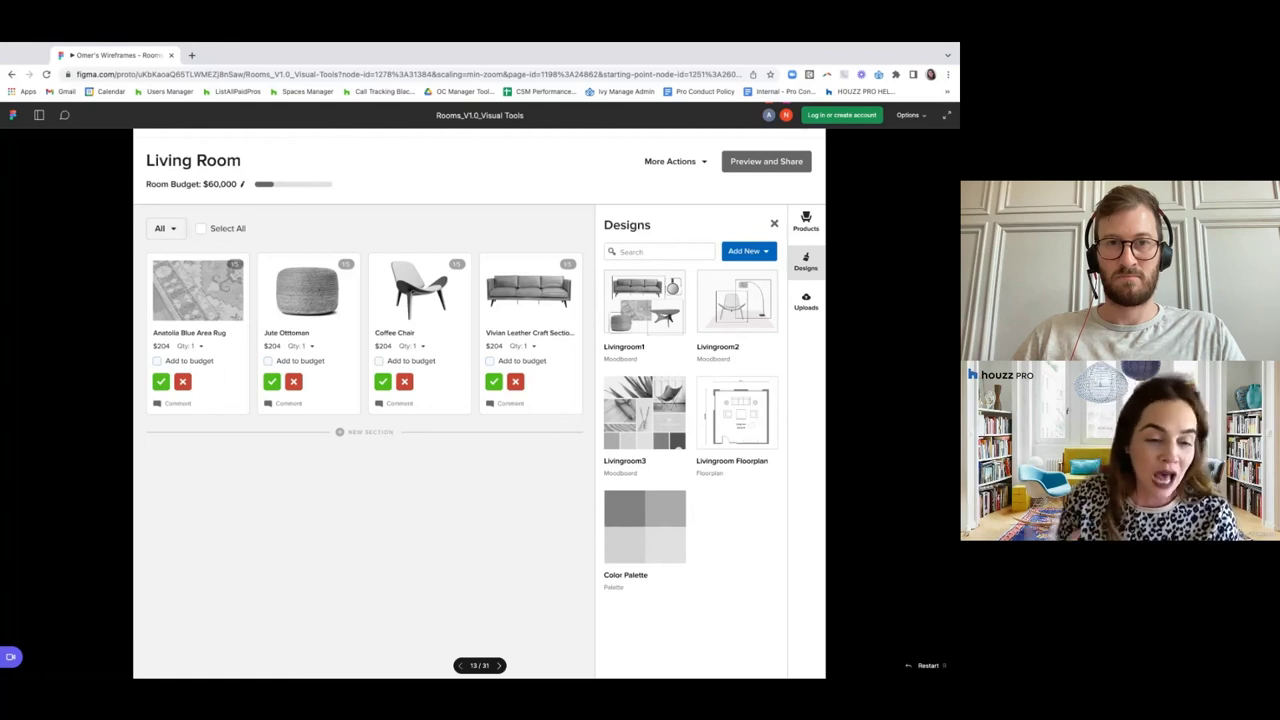
key(Right)
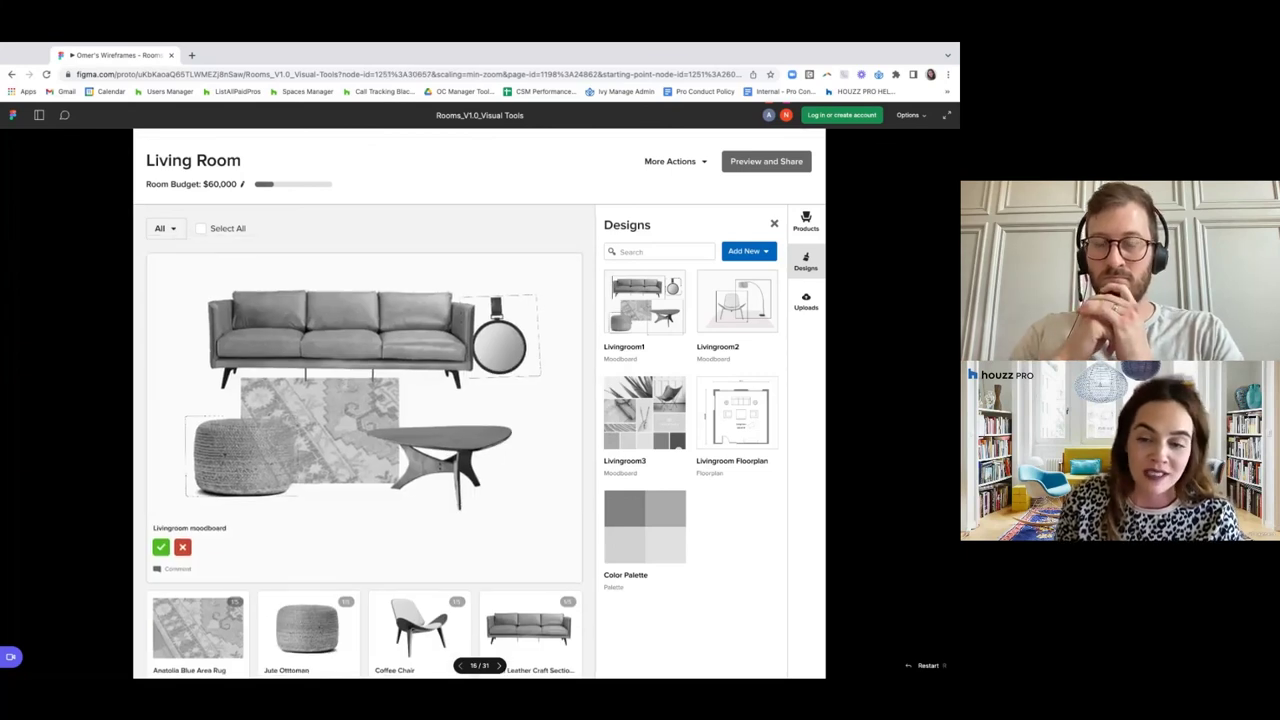
key(Right)
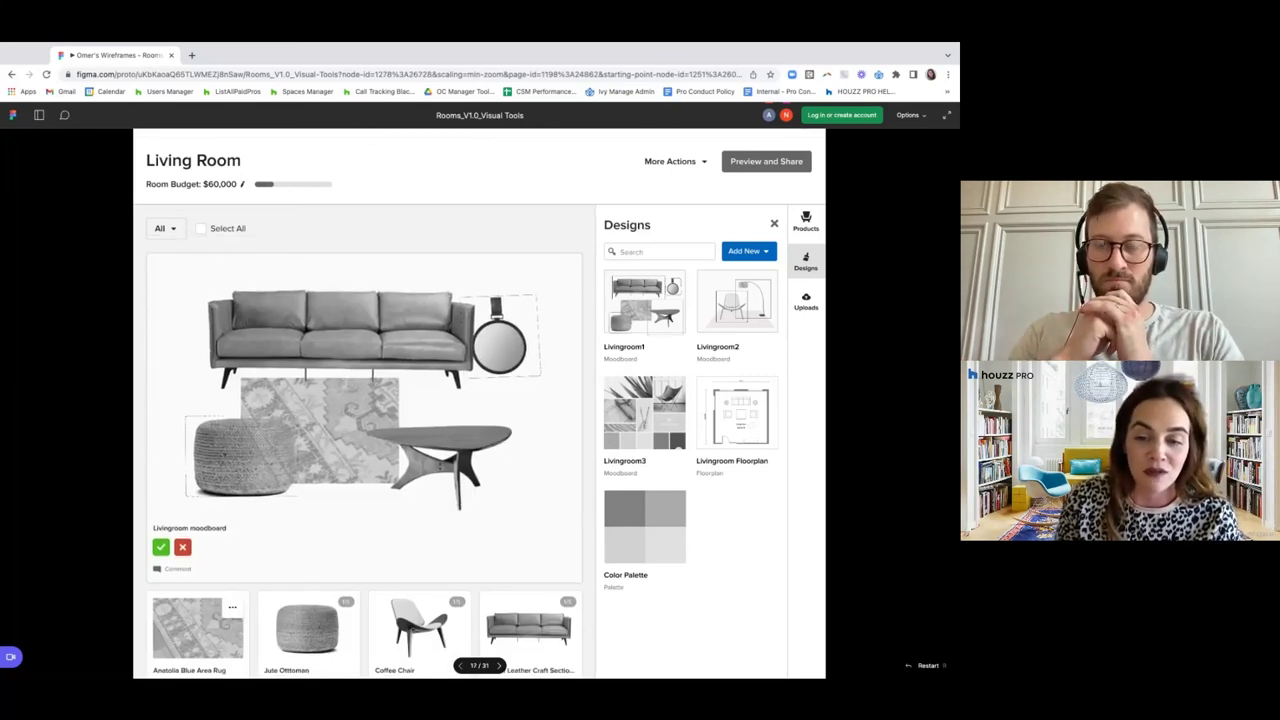
Advance through the Anatolia Blue Area Rug's card options and Change Size choices to the enlarged rug card at frame 20
key(Right)
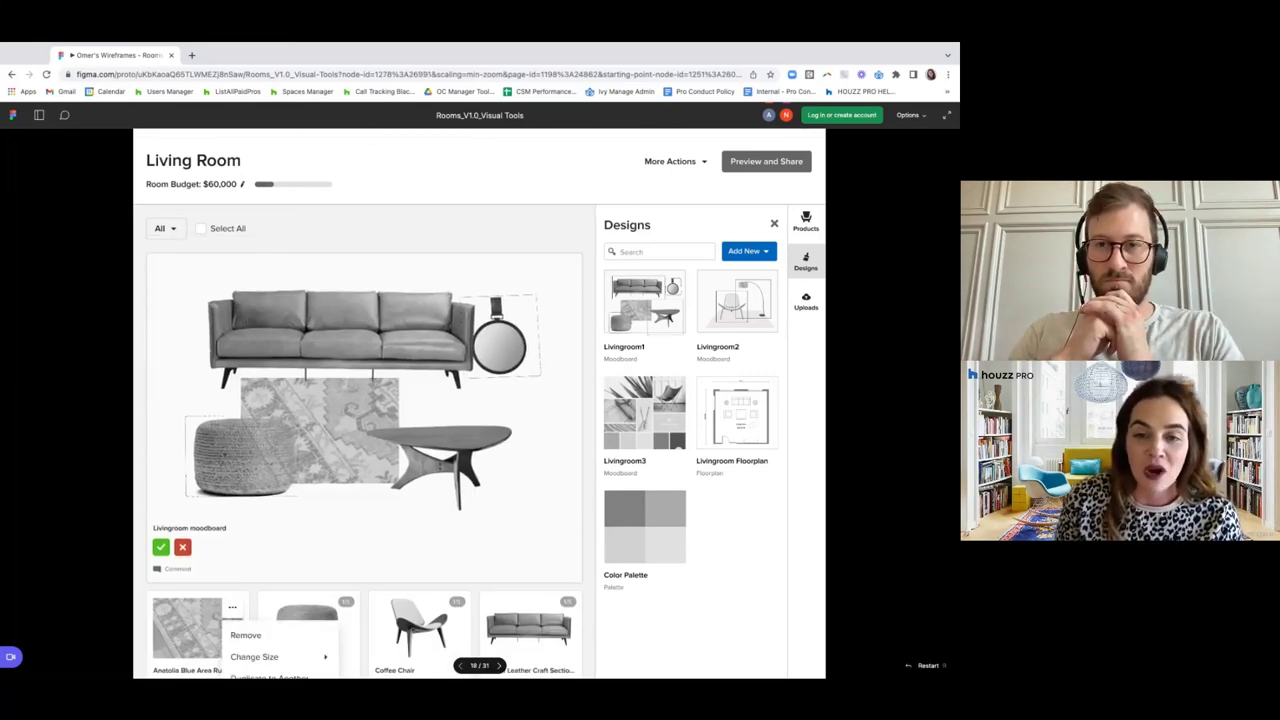
scroll(484, 652, down, 2)
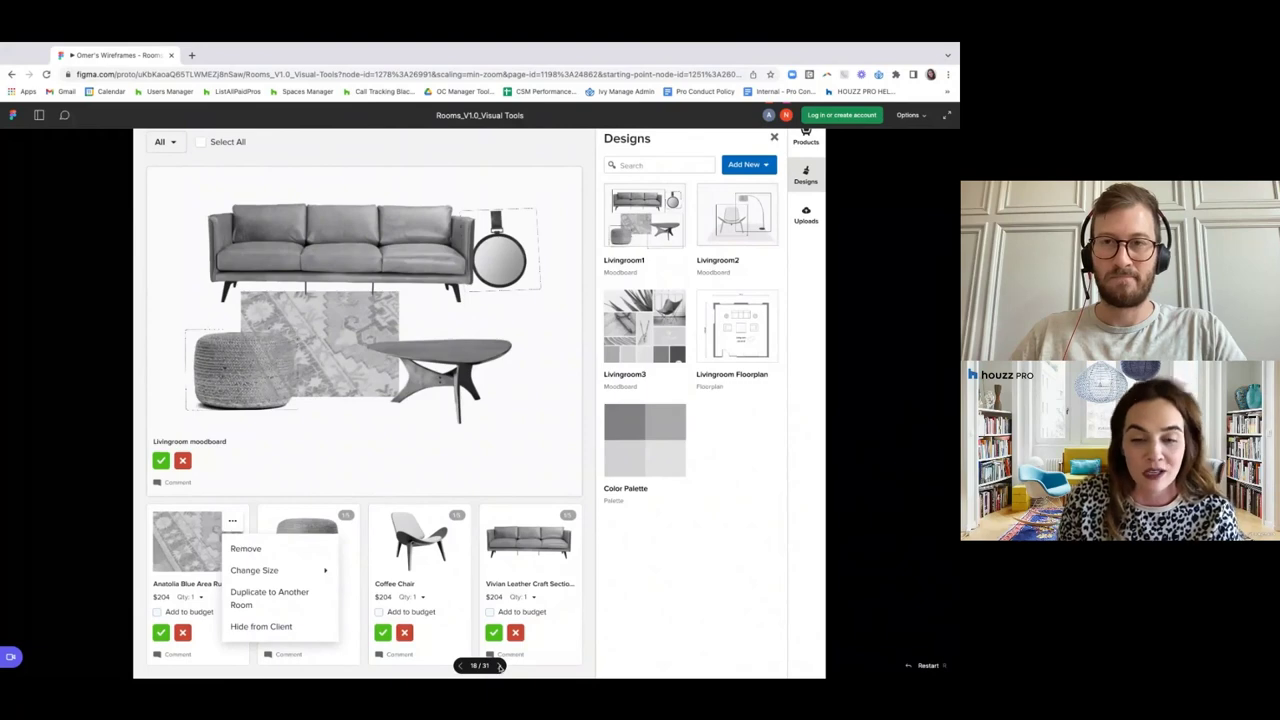
click(498, 667)
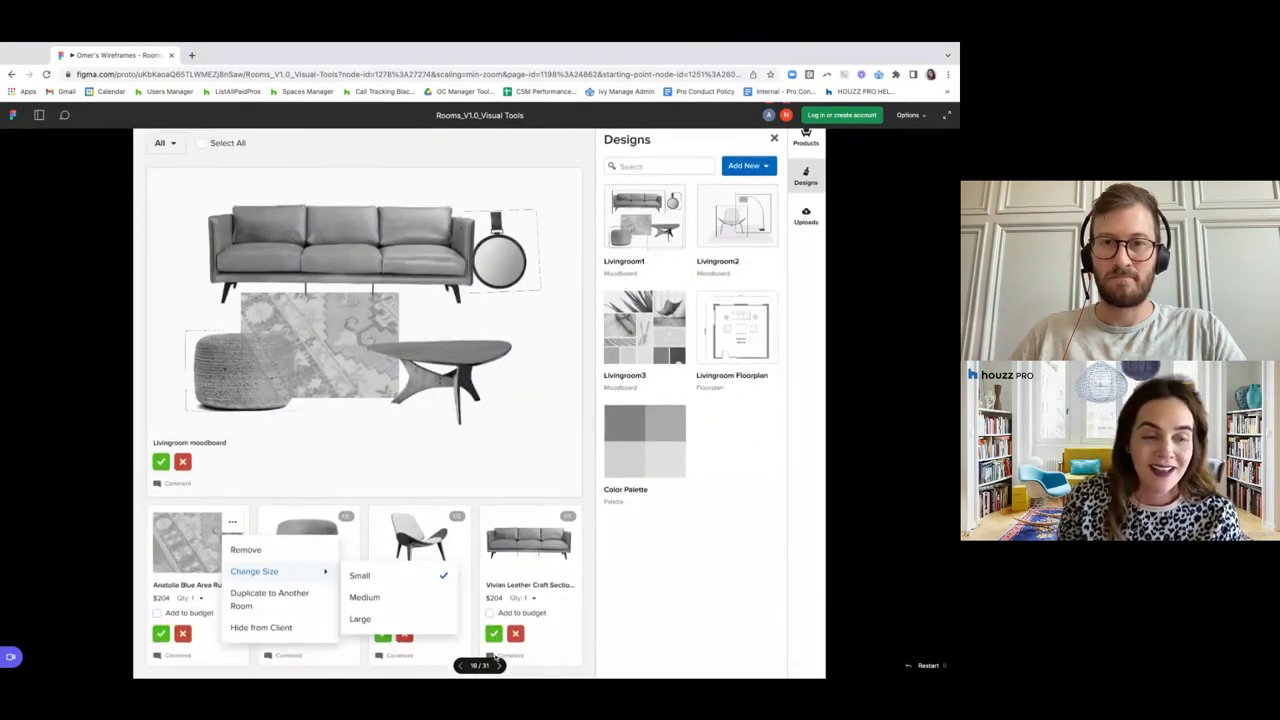
click(498, 667)
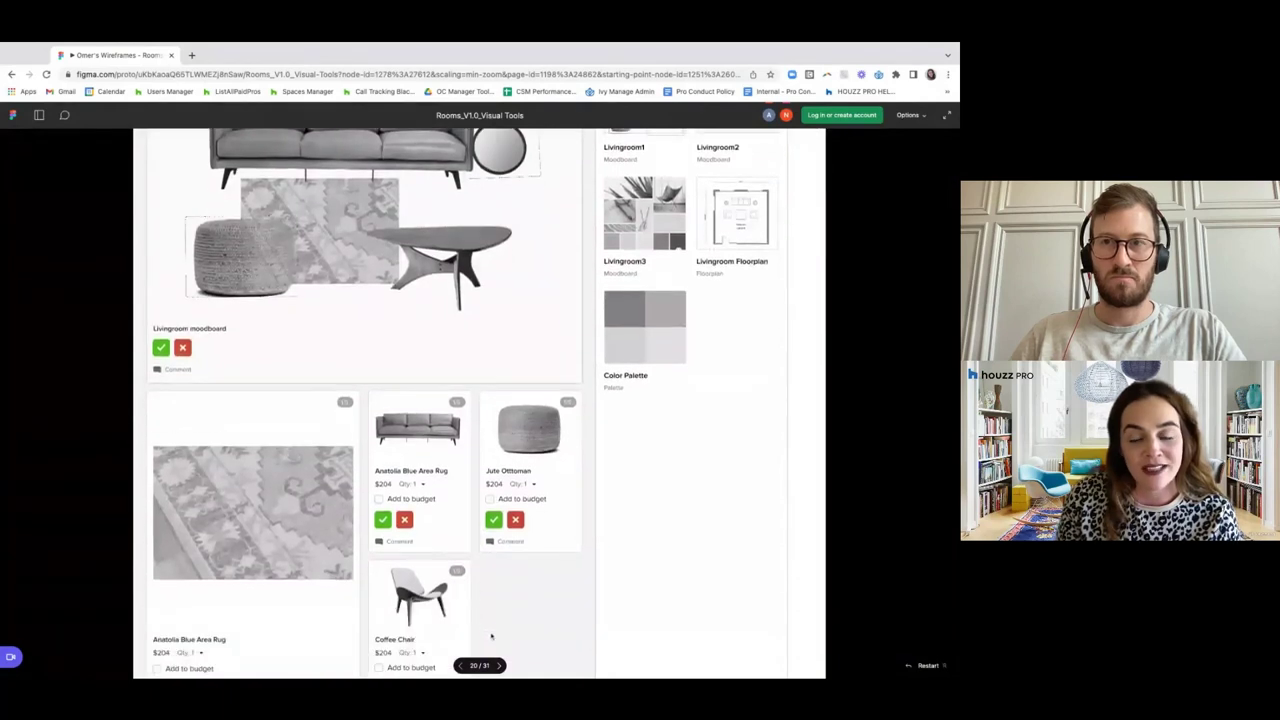
Look over the collage layout frame, then advance to the Vivian Leather Craft sofa's details with its Team and Client comments
key(Right)
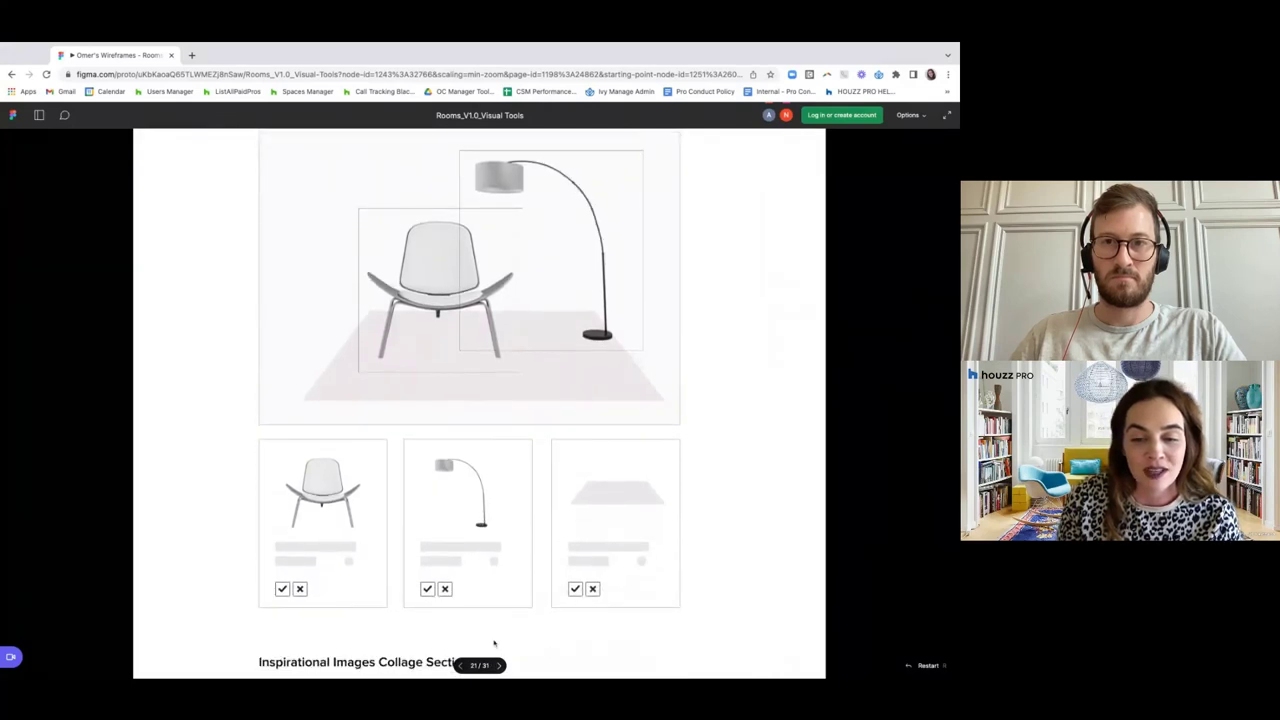
scroll(493, 664, down, 2)
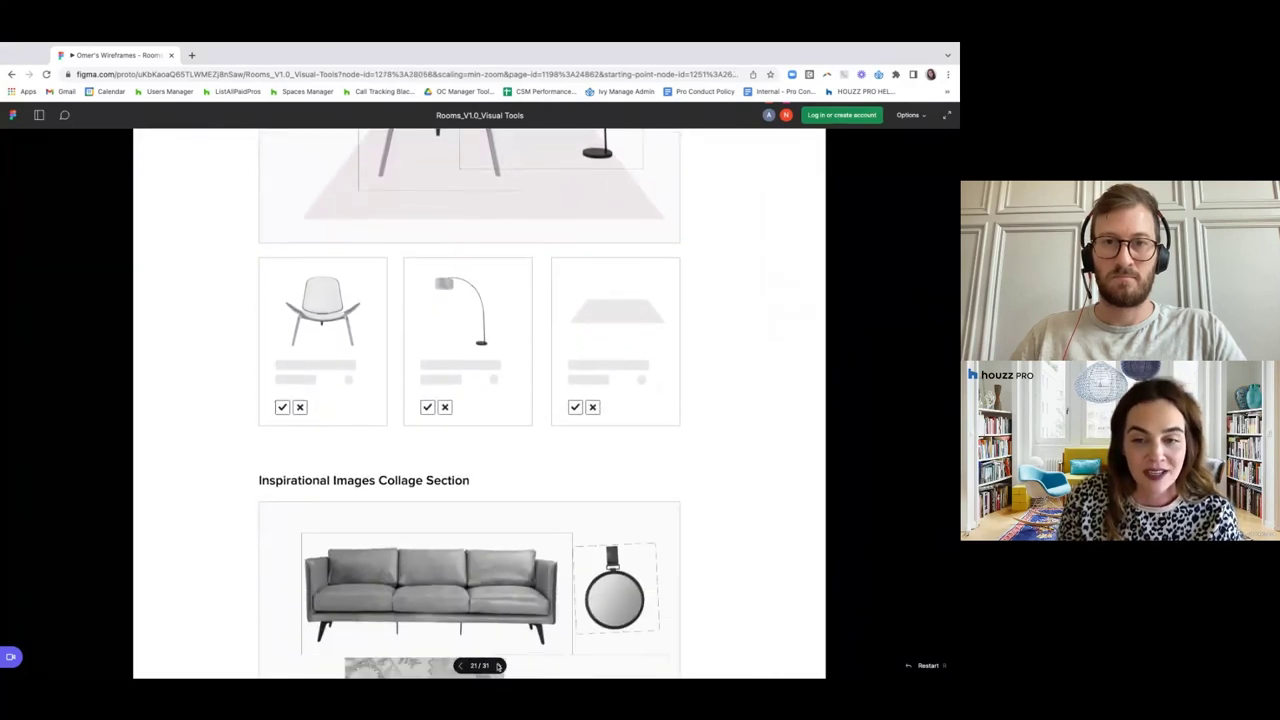
click(498, 666)
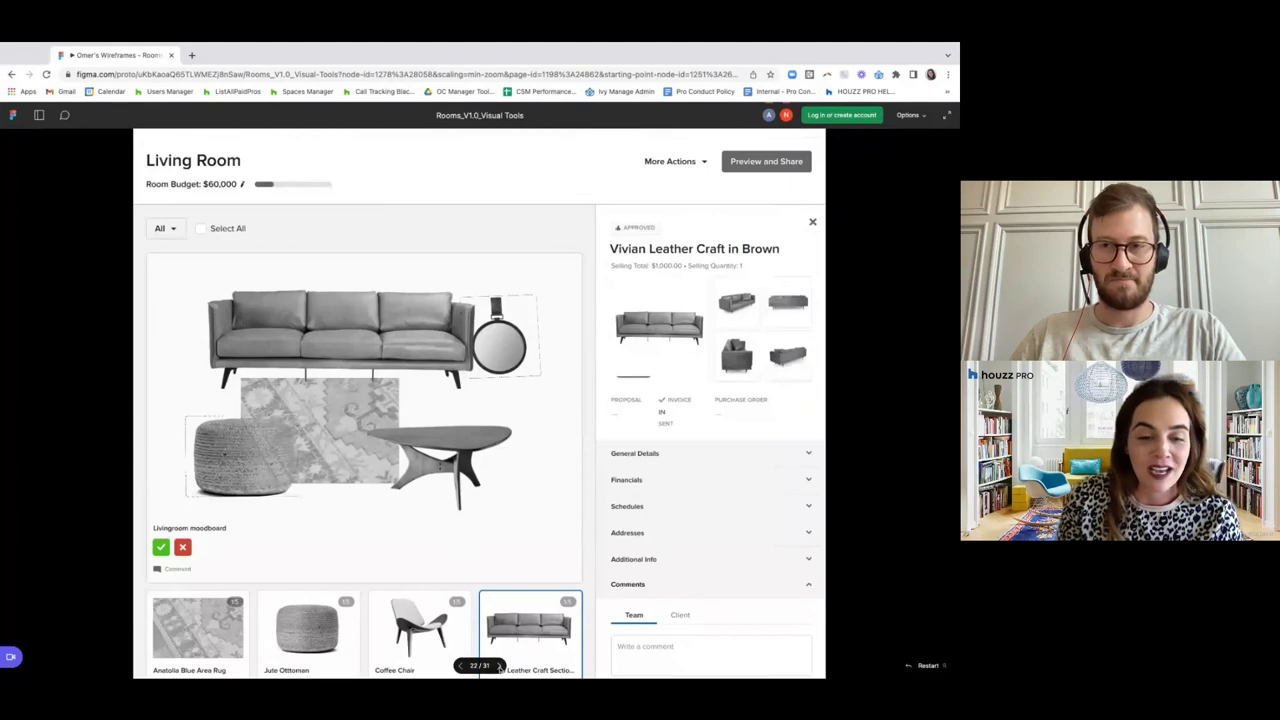
click(499, 666)
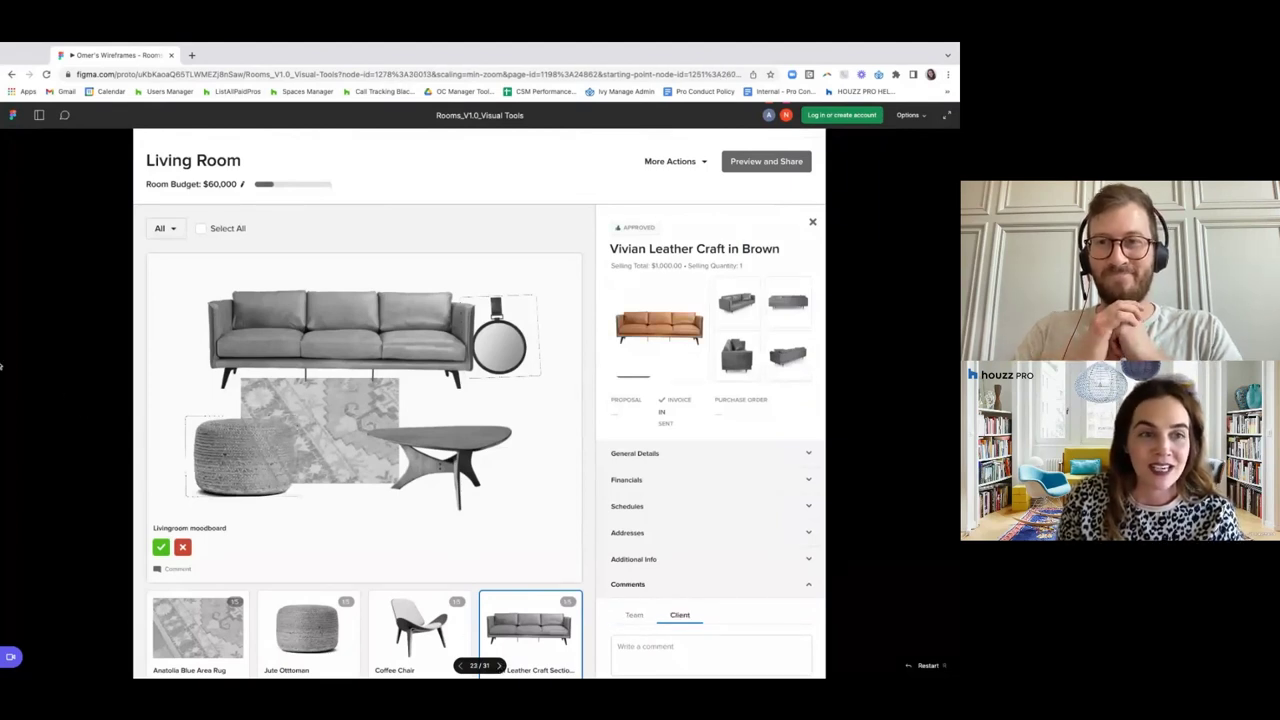